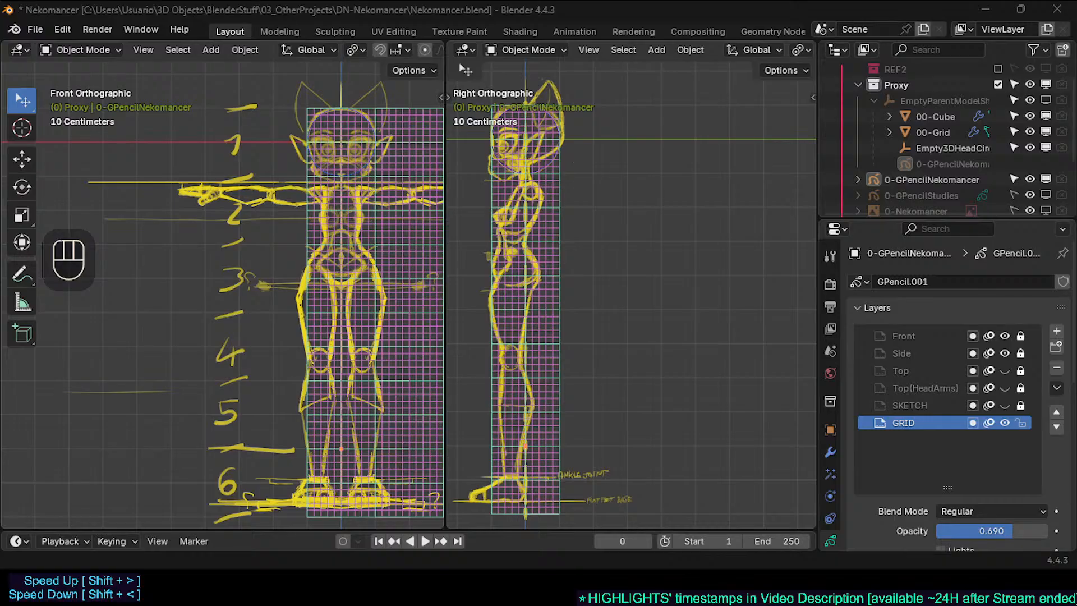
Join the side-by-side front and right viewports into a single front orthographic view showing the whole character sketch
{"action": "middle_click_drag", "start_coordinate": [488, 295], "coordinate": [508, 260], "text": "shift"}
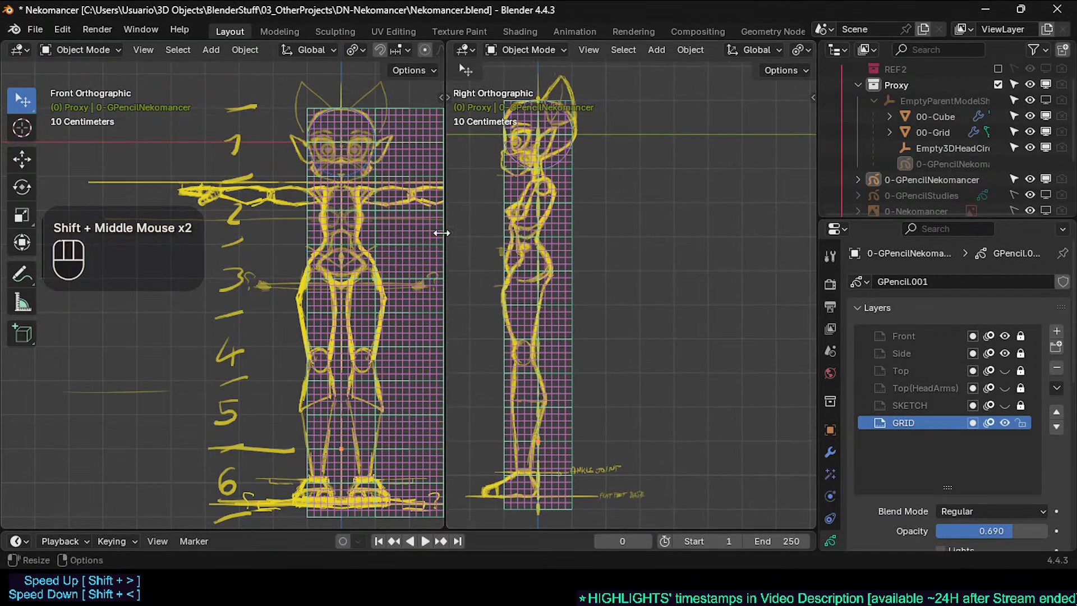
{"action": "left_click_drag", "start_coordinate": [444, 245], "coordinate": [458, 236]}
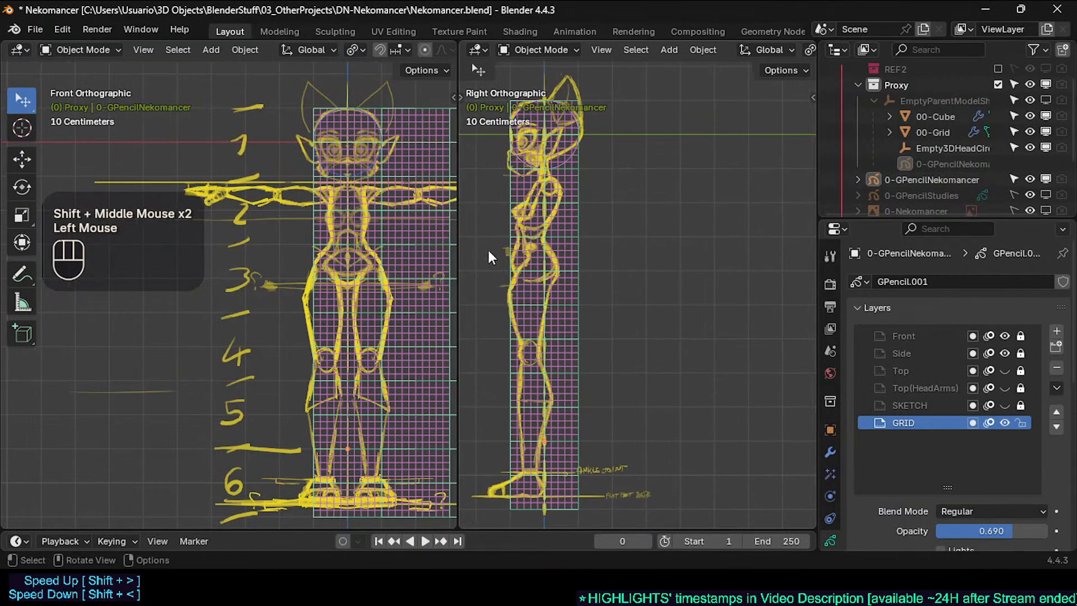
{"action": "right_click", "coordinate": [458, 240]}
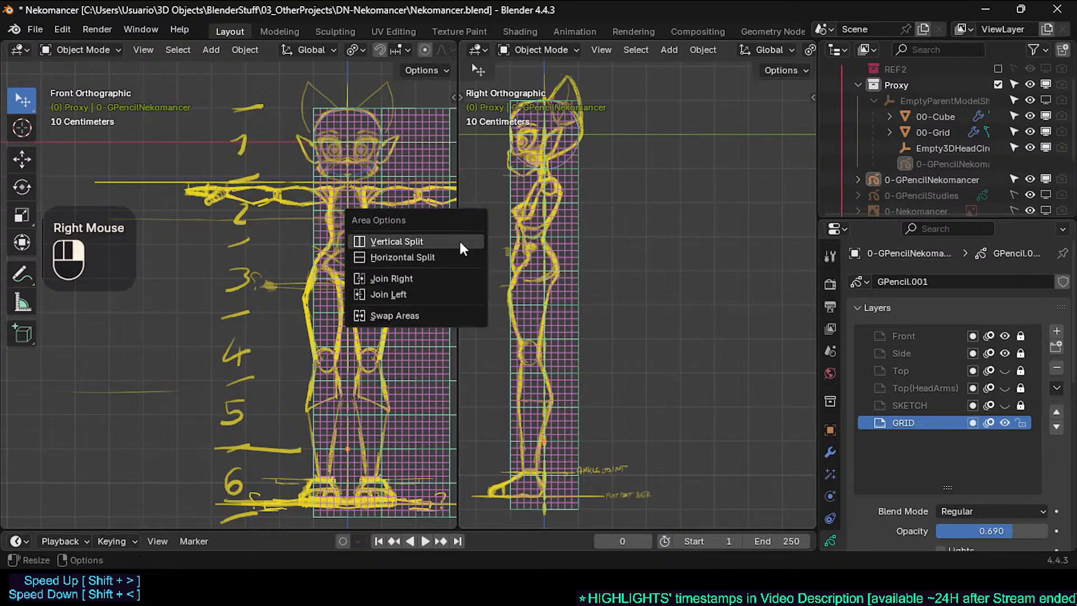
{"action": "left_click", "coordinate": [443, 279]}
{"action": "scroll", "coordinate": [603, 228], "scroll_direction": "down", "scroll_amount": 3}
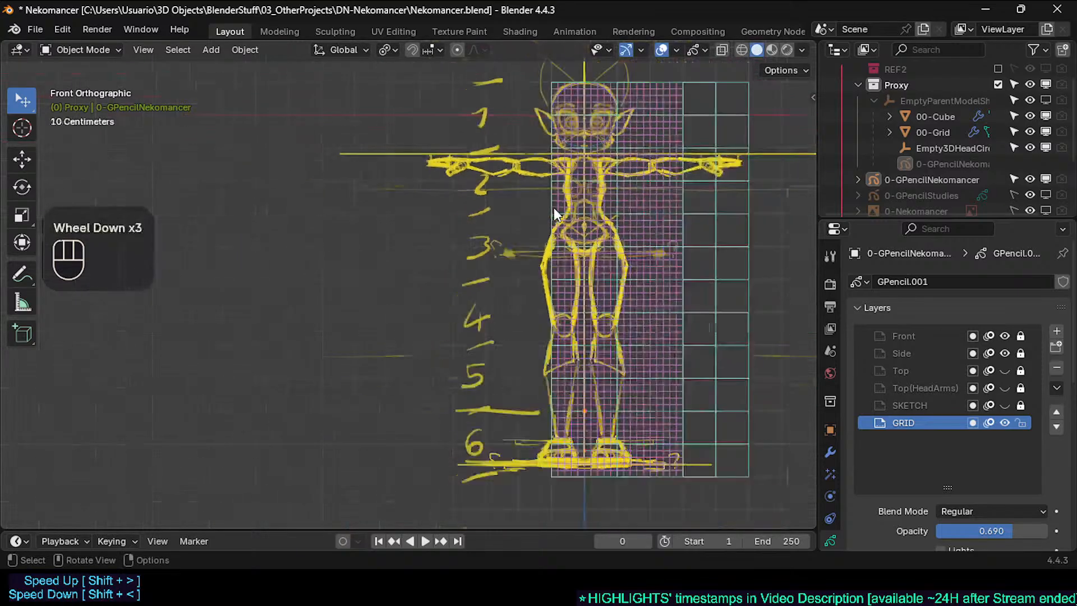
{"action": "middle_click_drag", "start_coordinate": [552, 212], "coordinate": [384, 189], "text": "shift"}
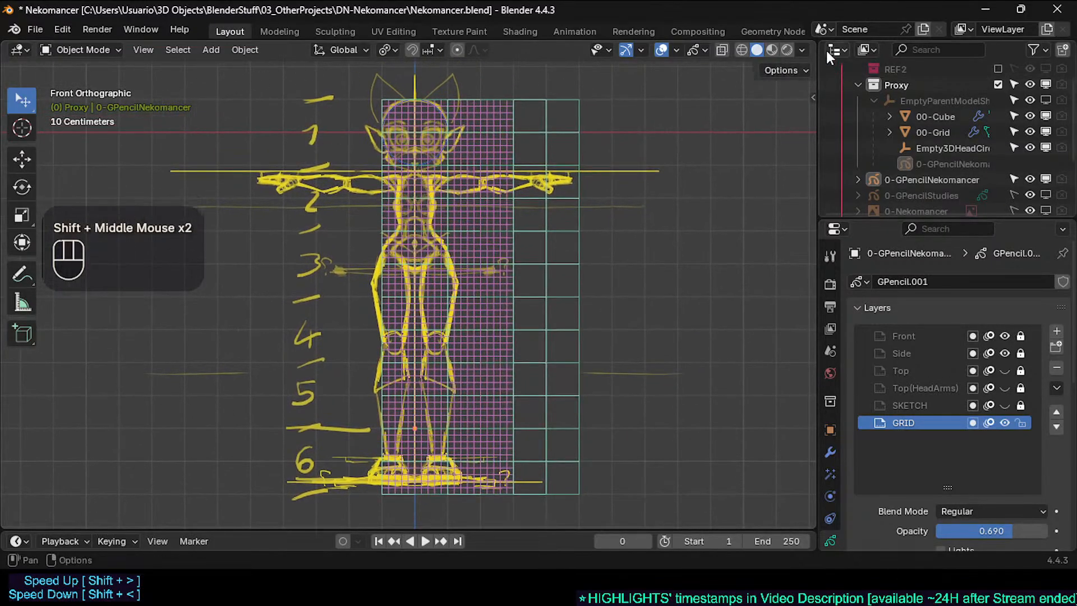
Split the 3D viewport vertically into two side-by-side front views, with the character framed in the wider one
{"action": "left_click_drag", "start_coordinate": [806, 42], "coordinate": [531, 157]}
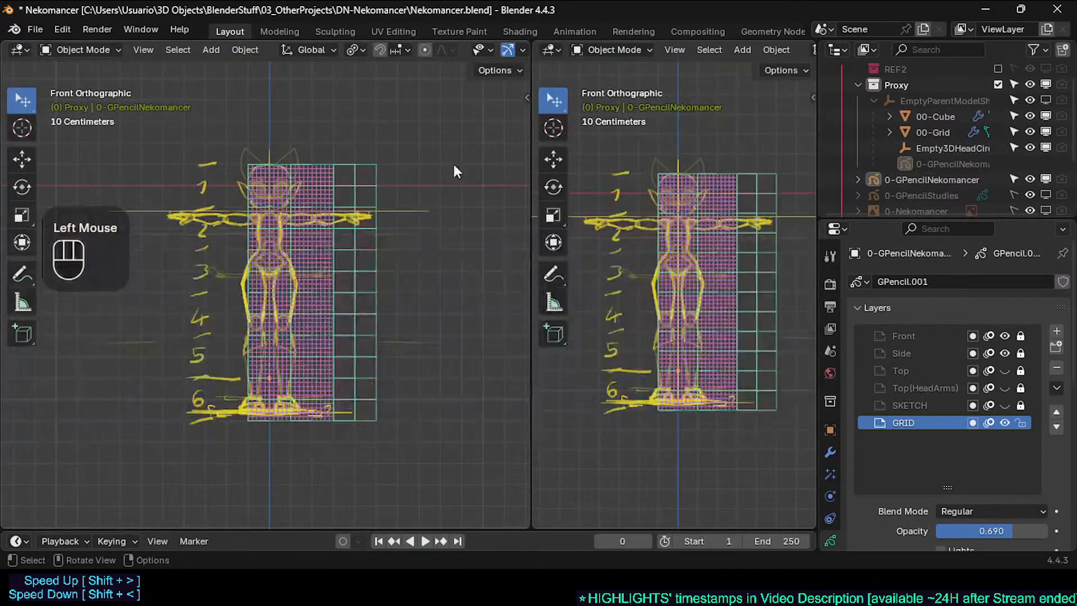
{"action": "scroll", "coordinate": [396, 210], "scroll_direction": "up", "scroll_amount": 3}
{"action": "scroll", "coordinate": [396, 209], "scroll_direction": "down", "scroll_amount": 1}
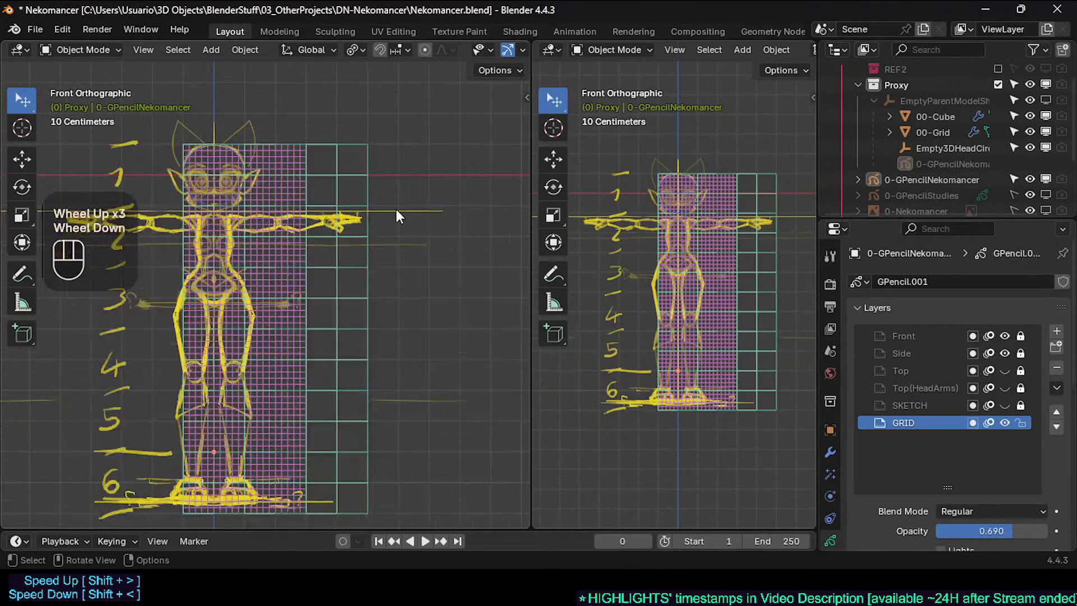
{"action": "key", "text": "ctrl+KP_4"}
{"action": "key", "text": "ctrl+KP_4"}
{"action": "key", "text": "ctrl+KP_4"}
{"action": "key", "text": "ctrl+KP_4"}
{"action": "key", "text": "ctrl+KP_4"}
{"action": "key", "text": "ctrl+KP_4"}
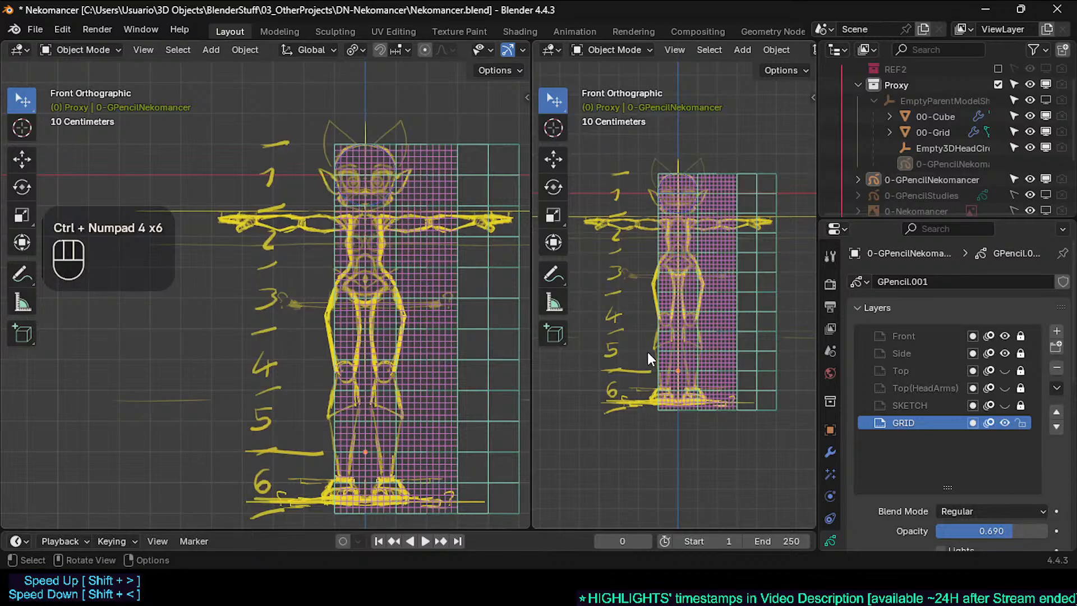
Set the second viewport to the right orthographic view, with the full side sketch in frame
{"action": "key", "text": "KP_Add"}
{"action": "key", "text": "KP_Add"}
{"action": "key", "text": "KP_Add"}
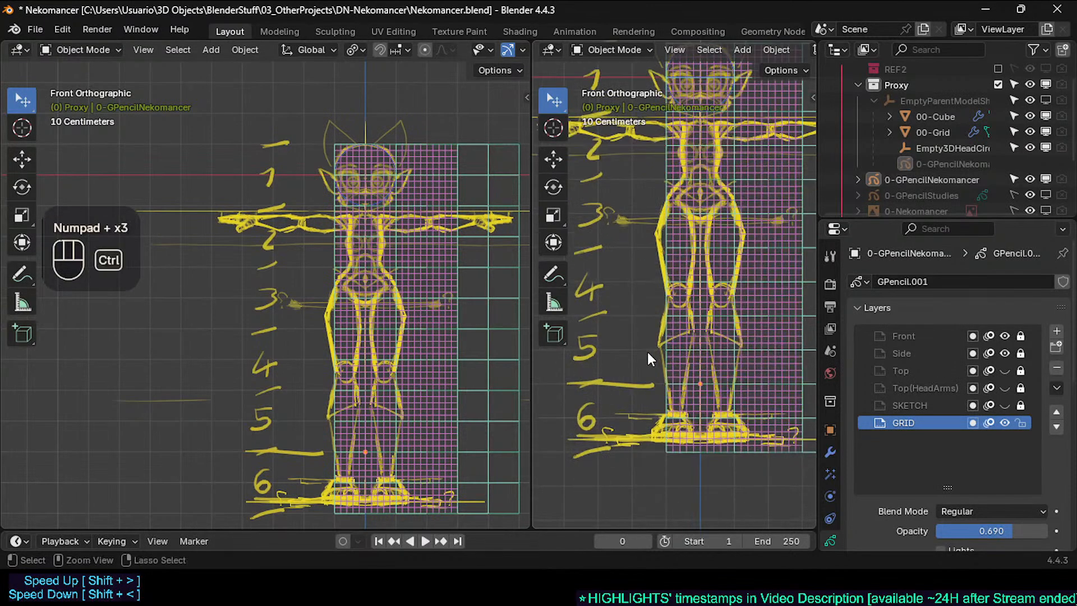
{"action": "key", "text": "KP_8"}
{"action": "key", "text": "KP_3"}
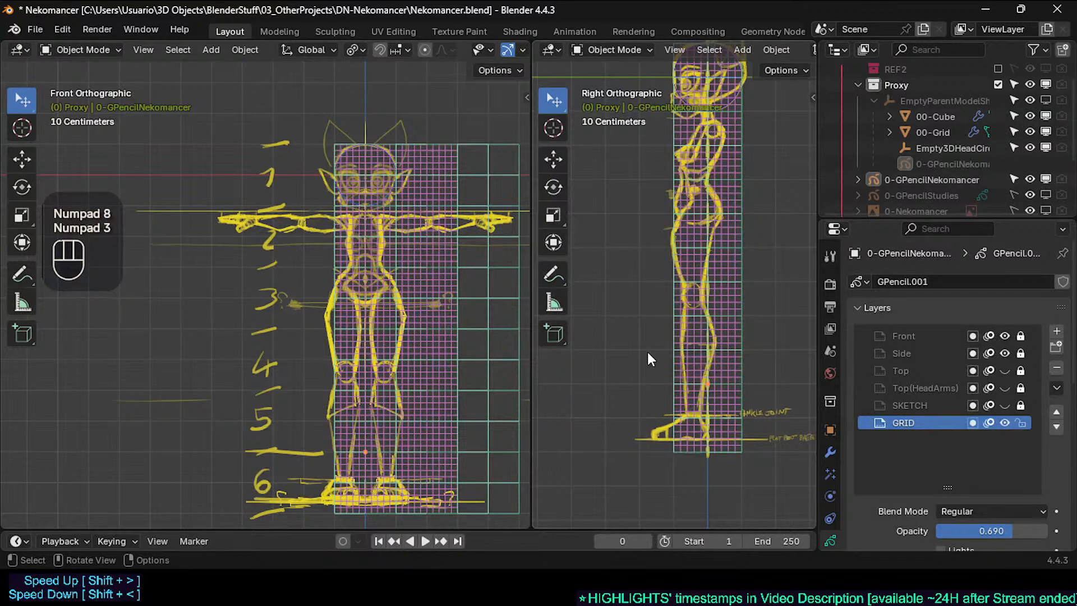
{"action": "key", "text": "KP_8"}
{"action": "key", "text": "KP_8"}
{"action": "key", "text": "KP_3"}
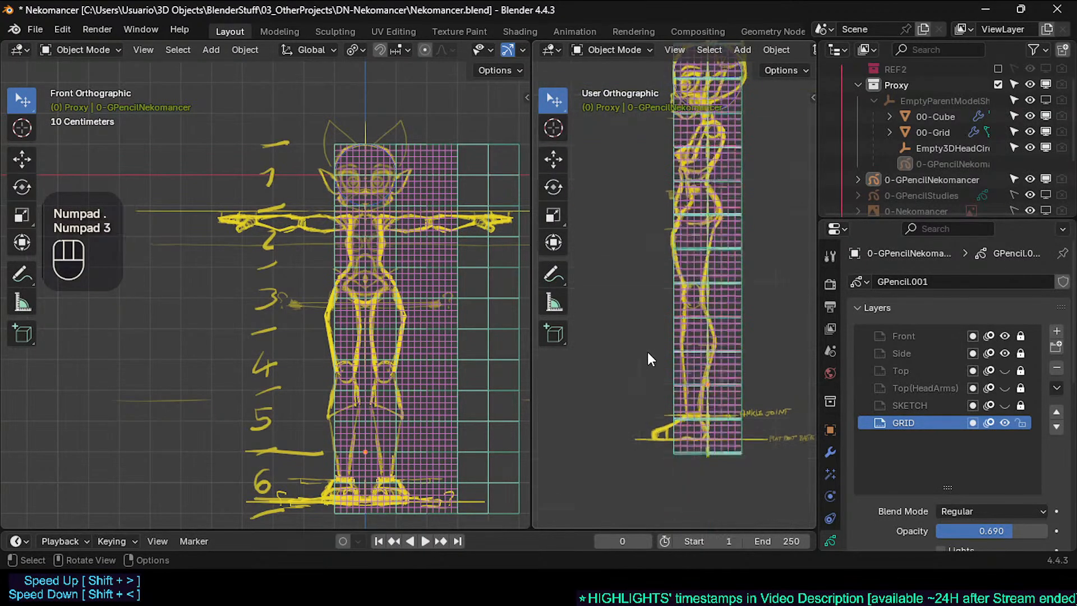
{"action": "key", "text": "ctrl+KP_8"}
{"action": "key", "text": "ctrl+KP_8"}
{"action": "key", "text": "ctrl+KP_8"}
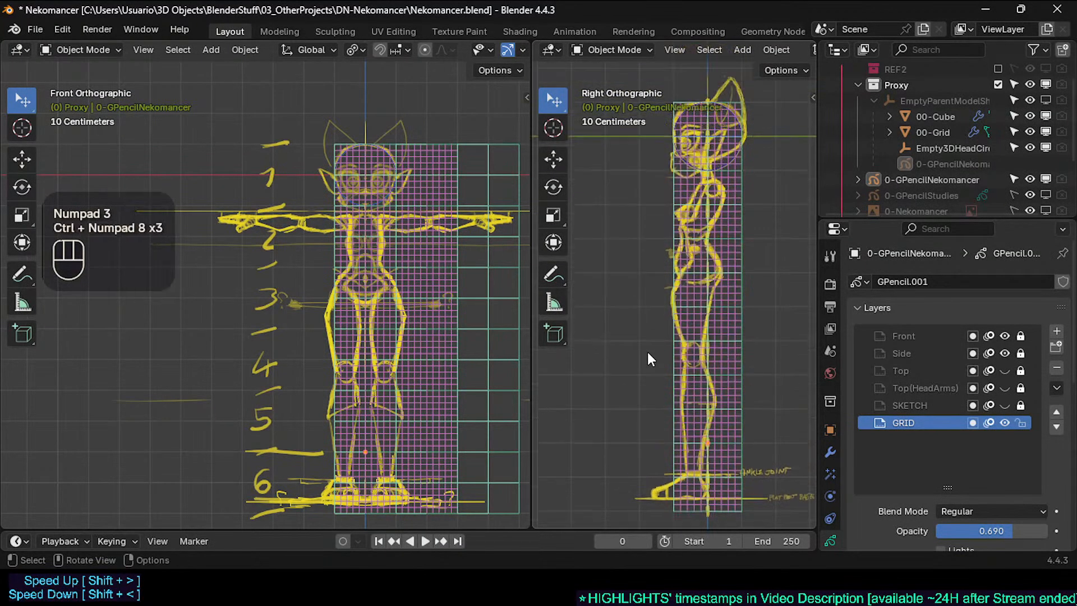
Merge the right-side viewport back into the front viewport so only the front view remains
{"action": "scroll", "coordinate": [382, 314], "scroll_direction": "up", "scroll_amount": 1}
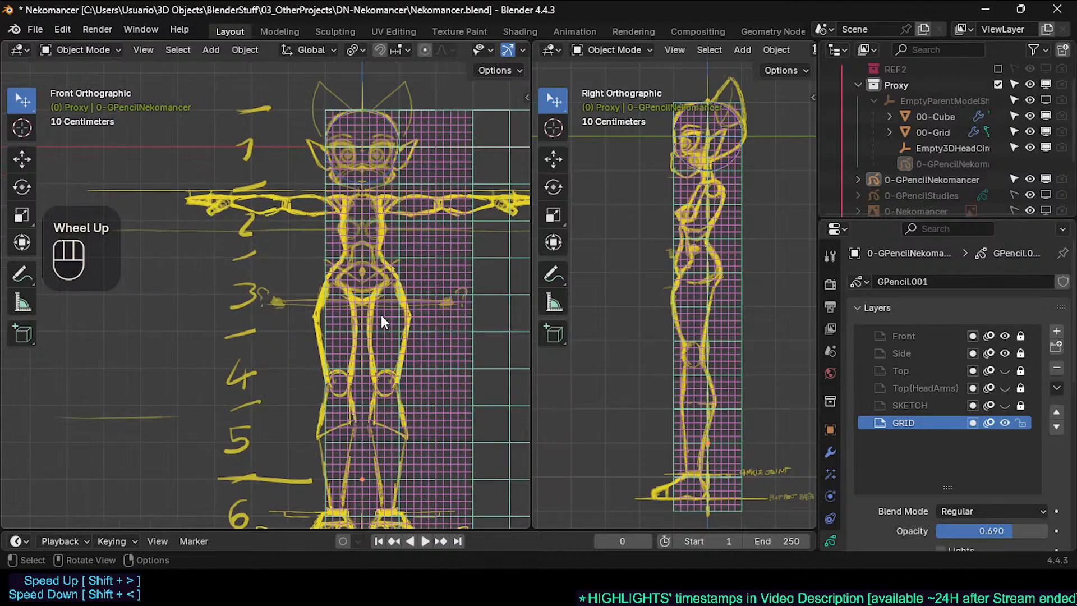
{"action": "key", "text": "ctrl+KP_2"}
{"action": "key", "text": "ctrl+KP_2"}
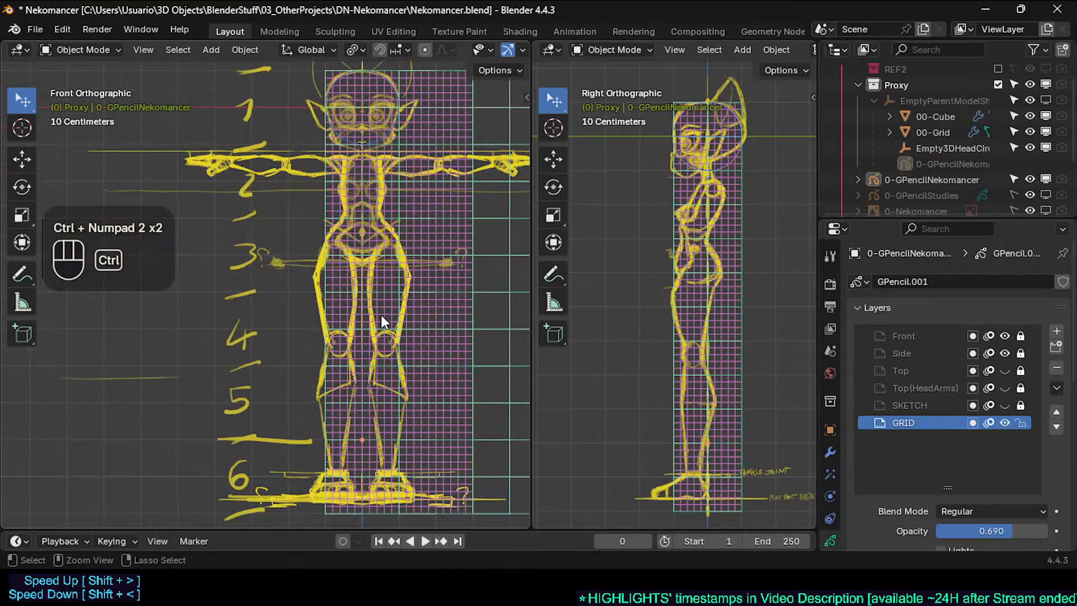
{"action": "scroll", "coordinate": [368, 216], "scroll_direction": "down", "scroll_amount": 1}
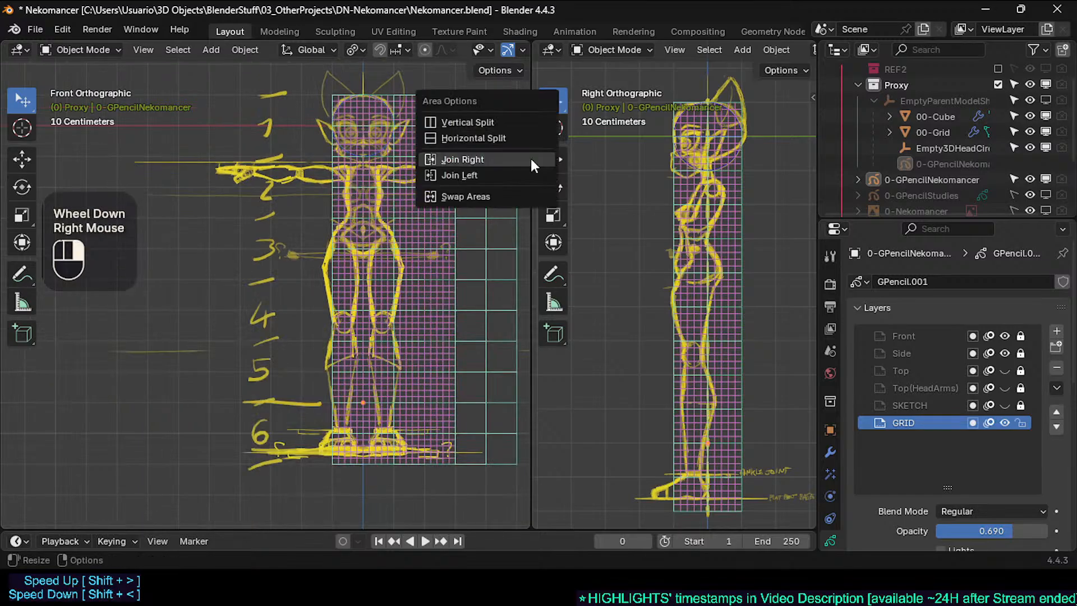
{"action": "right_click", "coordinate": [532, 96]}
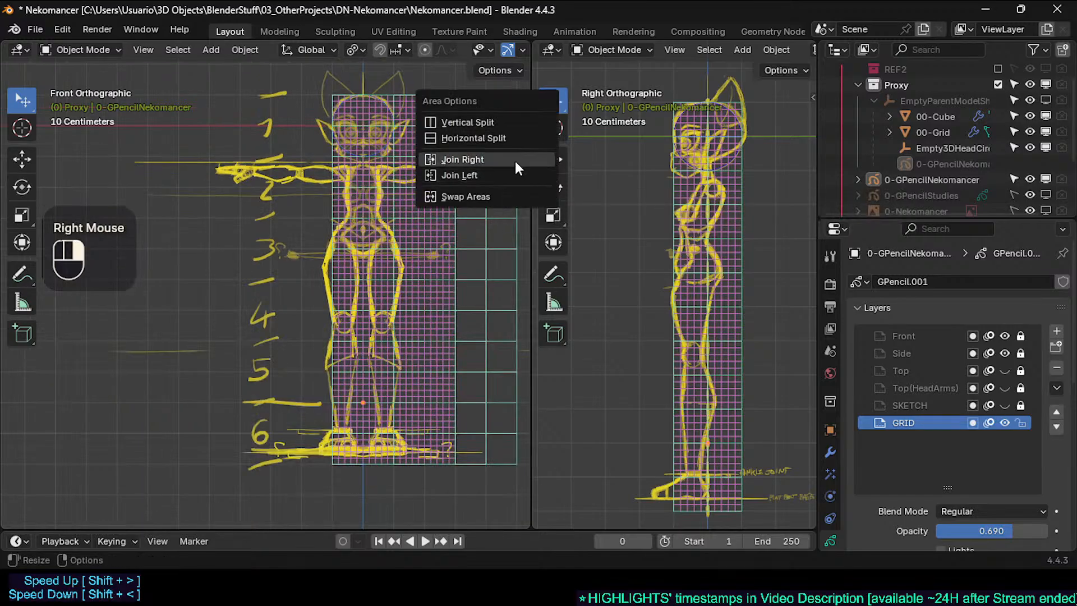
{"action": "left_click", "coordinate": [515, 160]}
{"action": "scroll", "coordinate": [482, 141], "scroll_direction": "down", "scroll_amount": 2}
{"action": "middle_click_drag", "start_coordinate": [493, 154], "coordinate": [394, 191], "text": "shift"}
{"action": "scroll", "coordinate": [437, 207], "scroll_direction": "up", "scroll_amount": 1}
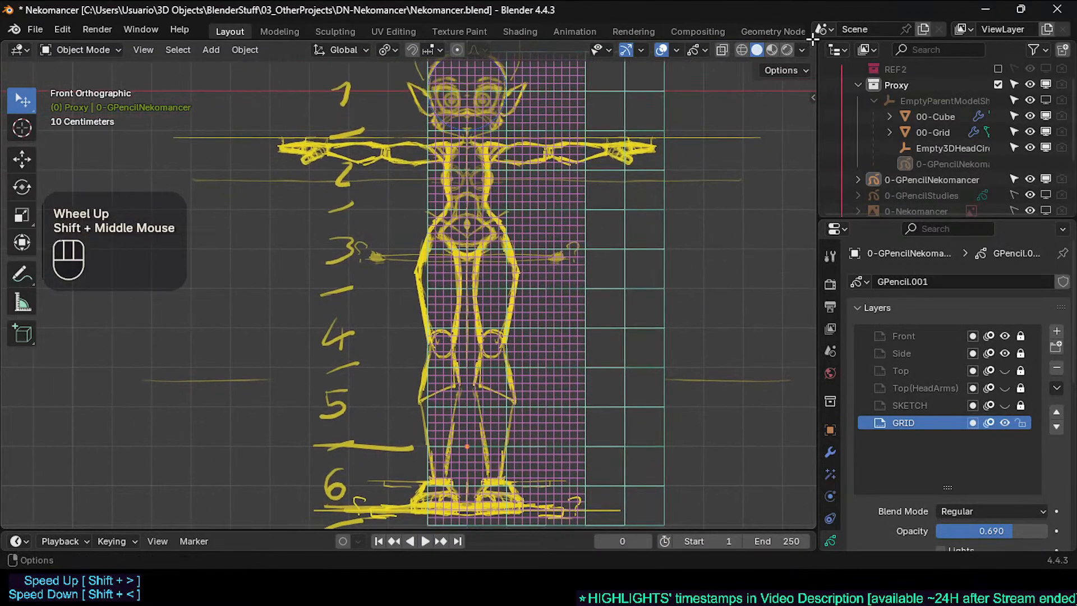
Divide the single viewport vertically again, slightly past its middle, and frame the character in the first front view
{"action": "left_click_drag", "start_coordinate": [813, 44], "coordinate": [480, 56]}
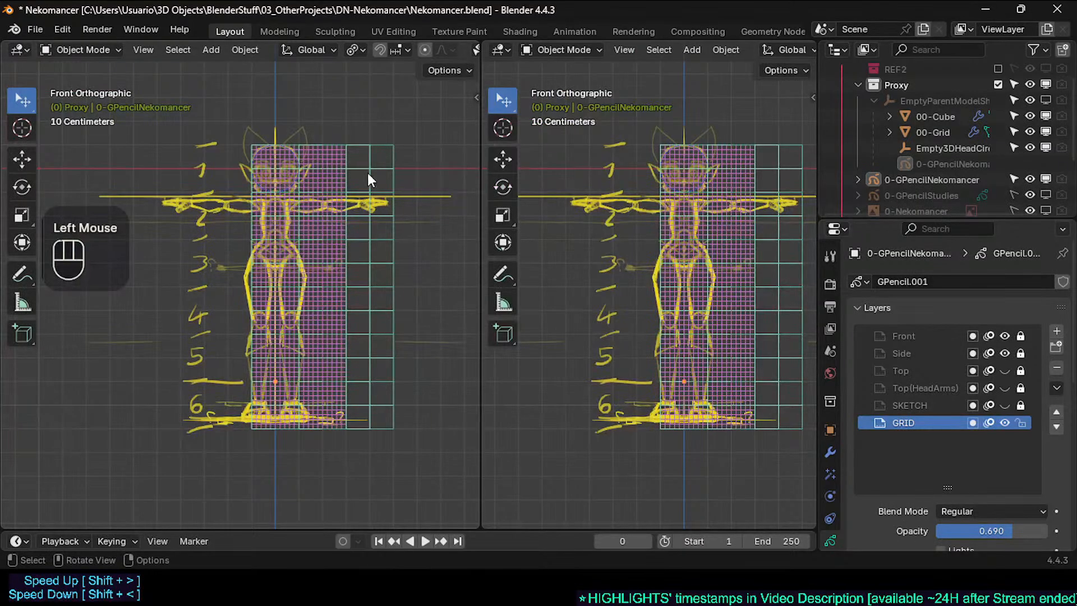
{"action": "scroll", "coordinate": [364, 227], "scroll_direction": "up", "scroll_amount": 1}
{"action": "scroll", "coordinate": [363, 227], "scroll_direction": "up", "scroll_amount": 1}
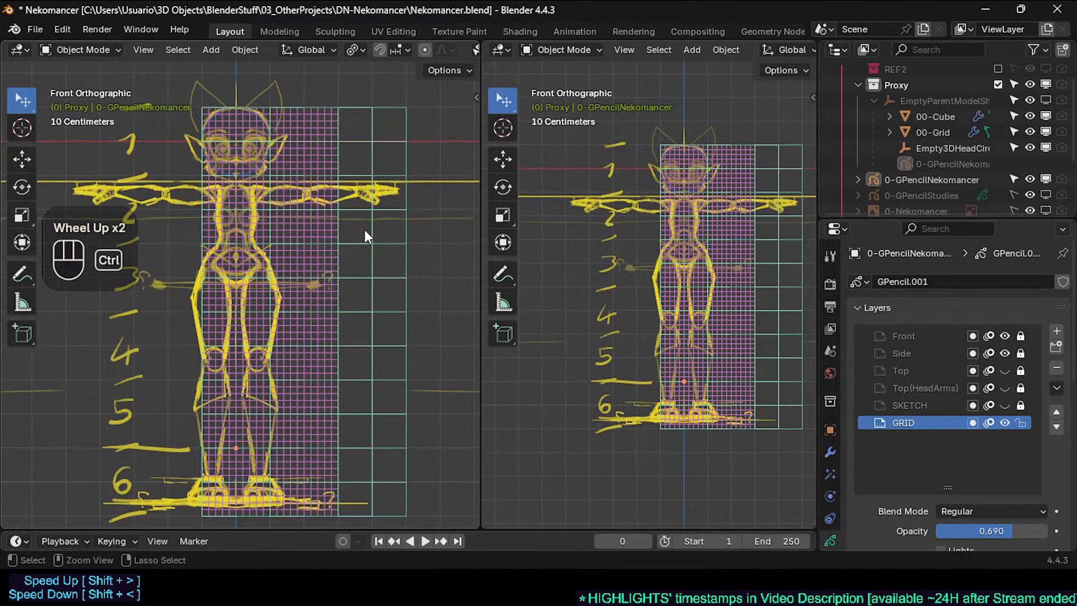
{"action": "key", "text": "ctrl+KP_4"}
{"action": "key", "text": "ctrl+KP_4"}
{"action": "key", "text": "ctrl+KP_4"}
{"action": "key", "text": "ctrl+KP_4"}
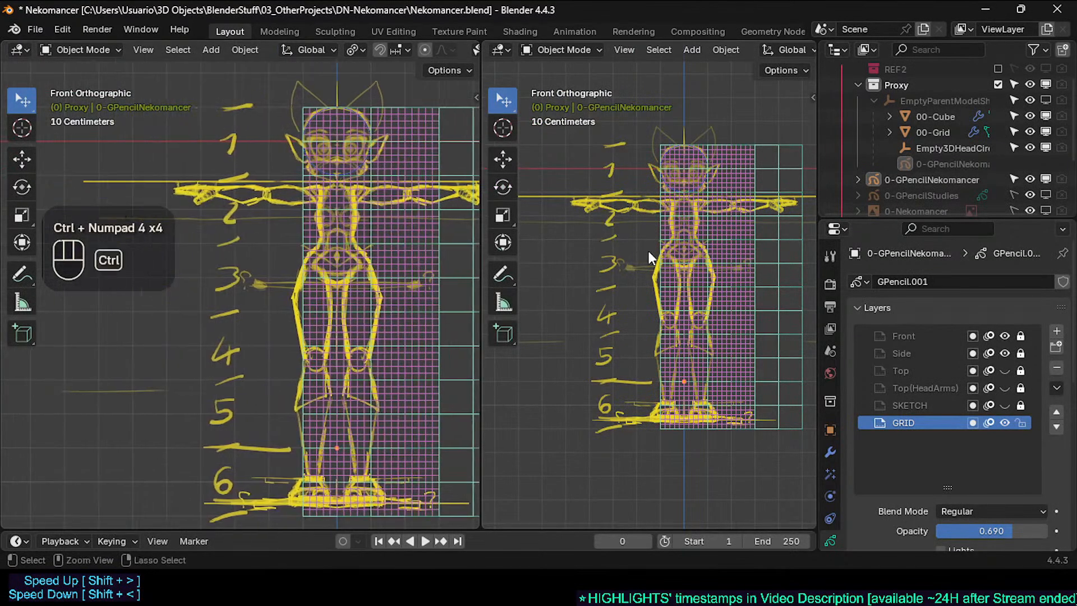
Enlarge the character in the second front viewport and shift it toward the dividing border
{"action": "key", "text": "KP_Subtract"}
{"action": "key", "text": "KP_Add"}
{"action": "key", "text": "KP_Add"}
{"action": "key", "text": "KP_Add"}
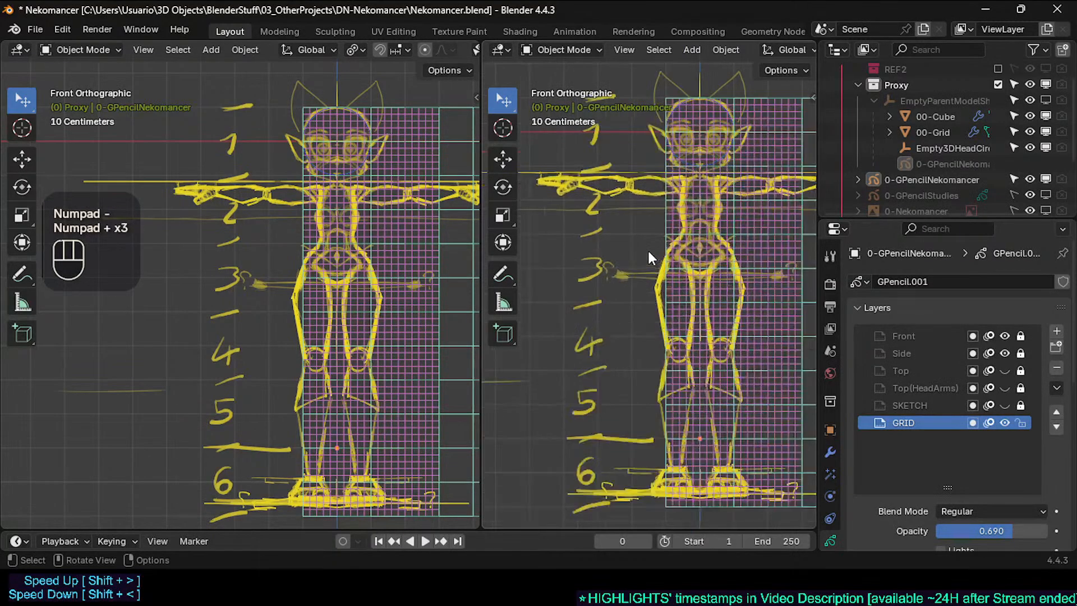
{"action": "key", "text": "ctrl+KP_4"}
{"action": "key", "text": "ctrl+KP_9"}
{"action": "key", "text": "ctrl+KP_6"}
{"action": "key", "text": "ctrl+KP_6"}
{"action": "key", "text": "ctrl+KP_6"}
{"action": "key", "text": "ctrl+KP_6"}
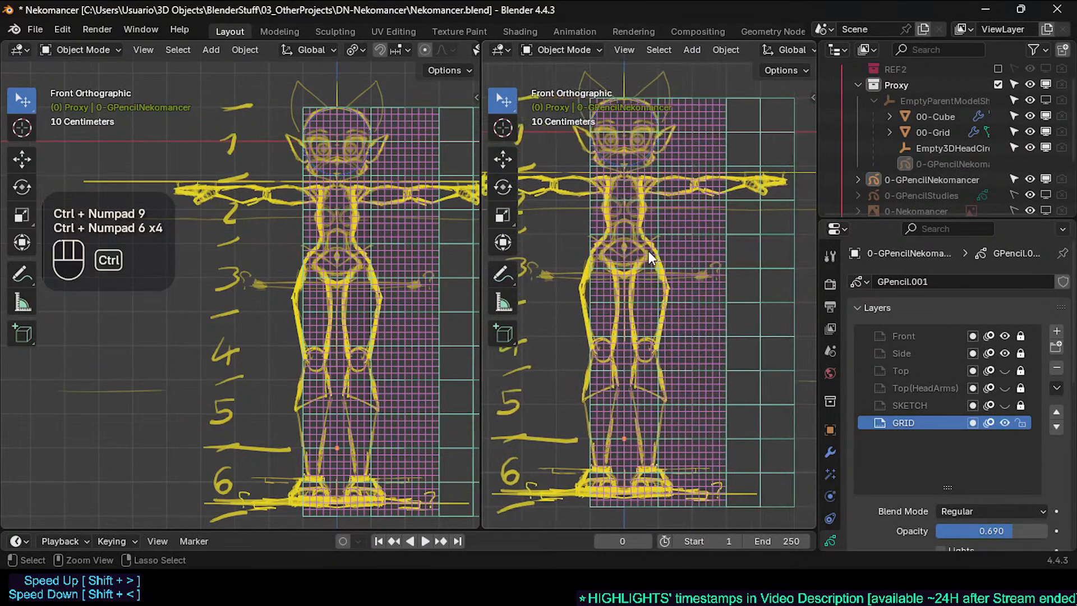
{"action": "key", "text": "ctrl+KP_6"}
{"action": "key", "text": "ctrl+KP_6"}
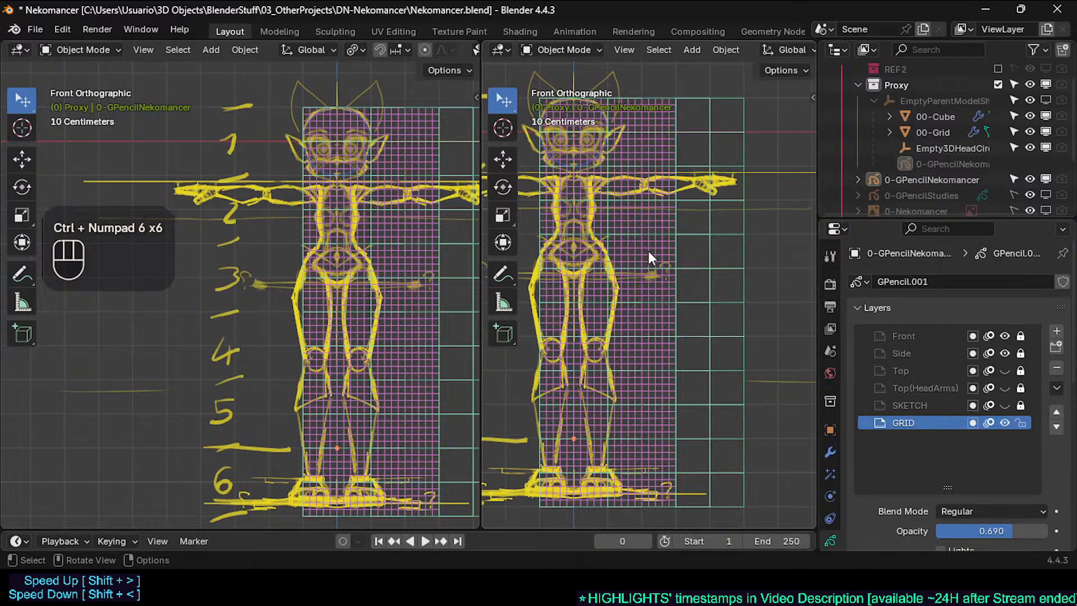
Widen the second viewport by moving the dividing border, and hide that viewport's toolbar
{"action": "scroll", "coordinate": [352, 219], "scroll_direction": "down", "scroll_amount": 2}
{"action": "scroll", "coordinate": [350, 222], "scroll_direction": "up", "scroll_amount": 1}
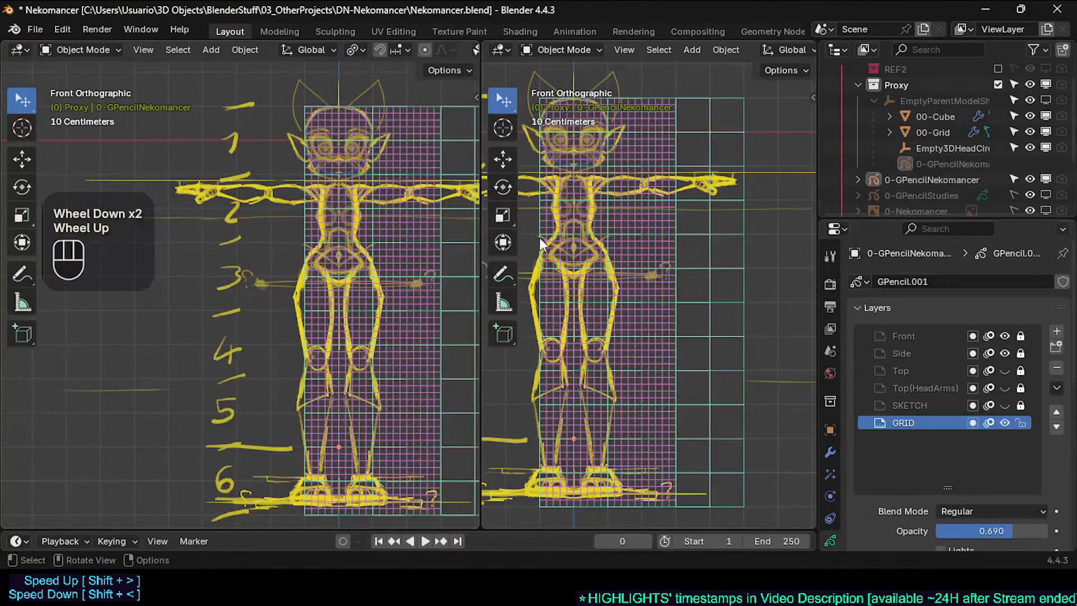
{"action": "scroll", "coordinate": [547, 241], "scroll_direction": "down", "scroll_amount": 2}
{"action": "left_click_drag", "start_coordinate": [481, 247], "coordinate": [380, 246]}
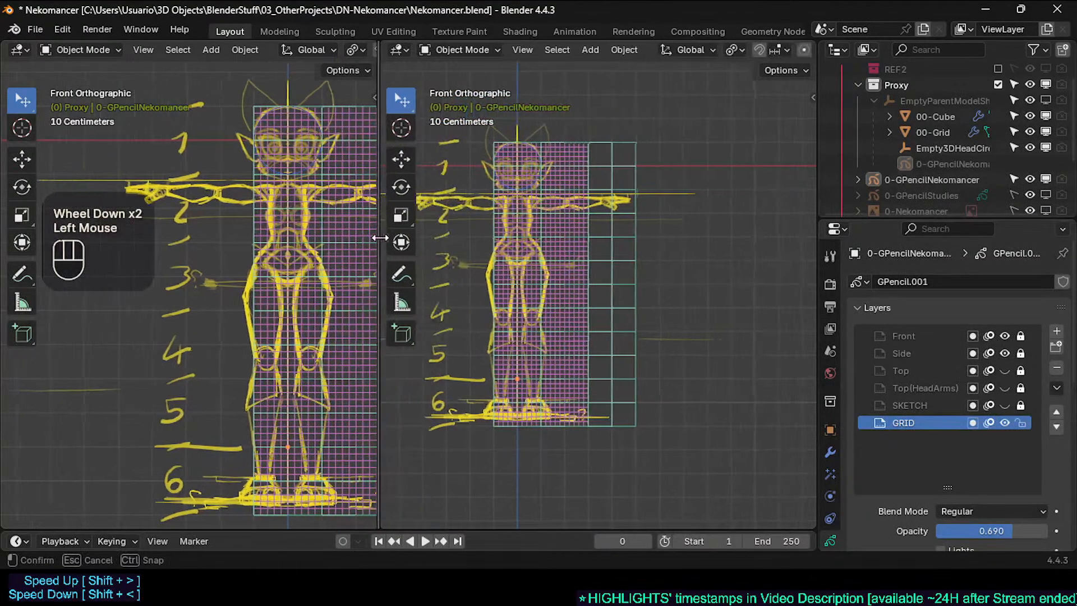
{"action": "key", "text": "t"}
Join the two front viewports into one and reposition the full character sketch in it
{"action": "right_click", "coordinate": [371, 243]}
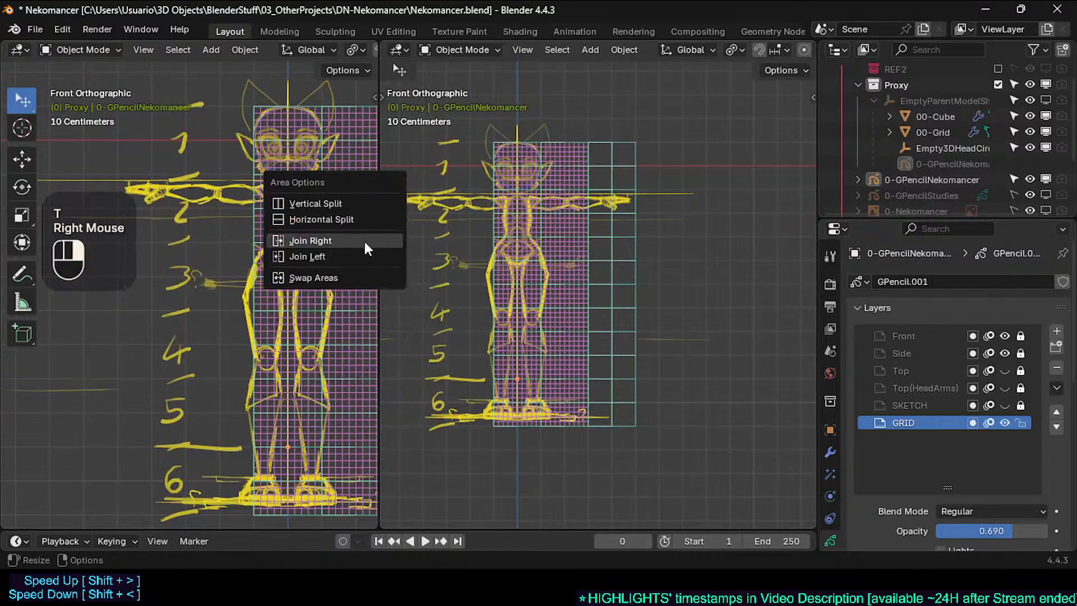
{"action": "left_click", "coordinate": [352, 241]}
{"action": "scroll", "coordinate": [393, 252], "scroll_direction": "down", "scroll_amount": 2}
{"action": "scroll", "coordinate": [432, 269], "scroll_direction": "down", "scroll_amount": 1}
{"action": "middle_click_drag", "start_coordinate": [432, 270], "coordinate": [303, 280], "text": "shift"}
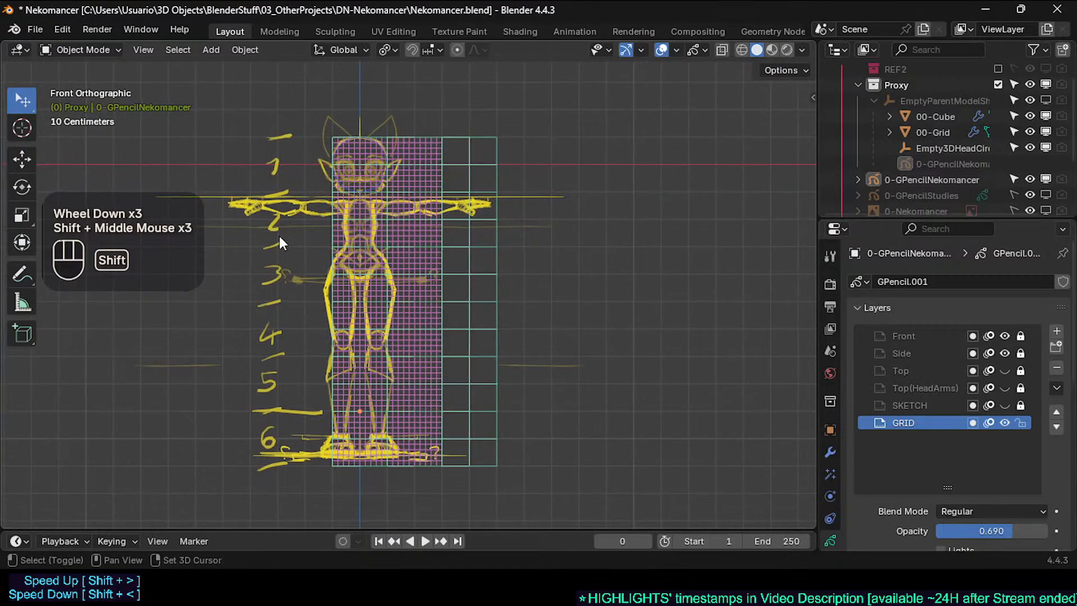
{"action": "middle_click_drag", "start_coordinate": [279, 235], "coordinate": [259, 243], "text": "shift"}
{"action": "middle_click_drag", "start_coordinate": [190, 131], "coordinate": [304, 249], "text": "shift"}
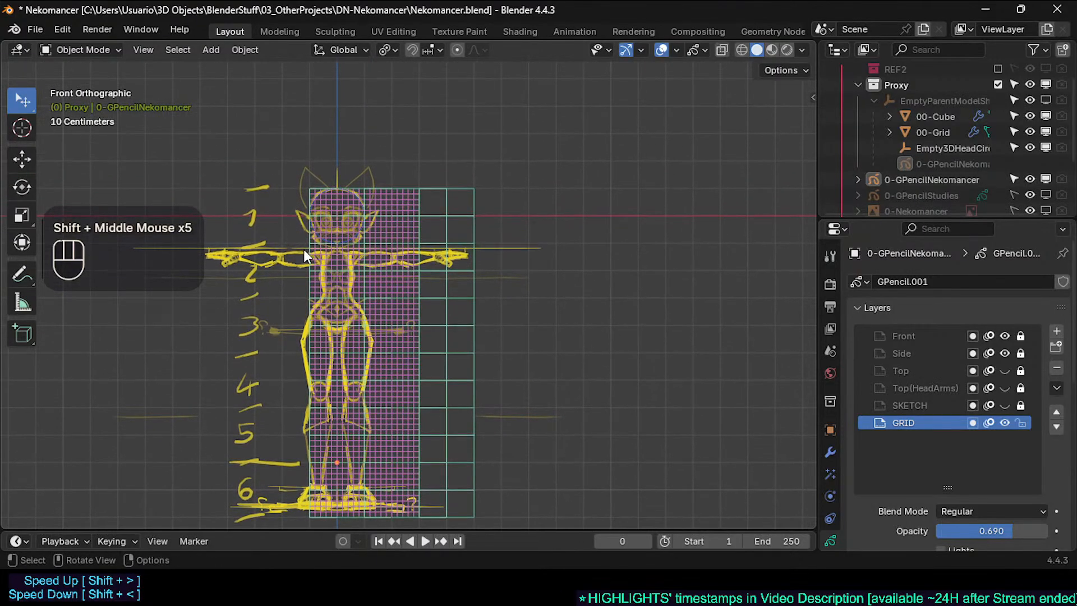
Compare the top and front orthographic views of the sketch, examining how the head circle lines up with the grid from above
{"action": "key", "text": "KP_7"}
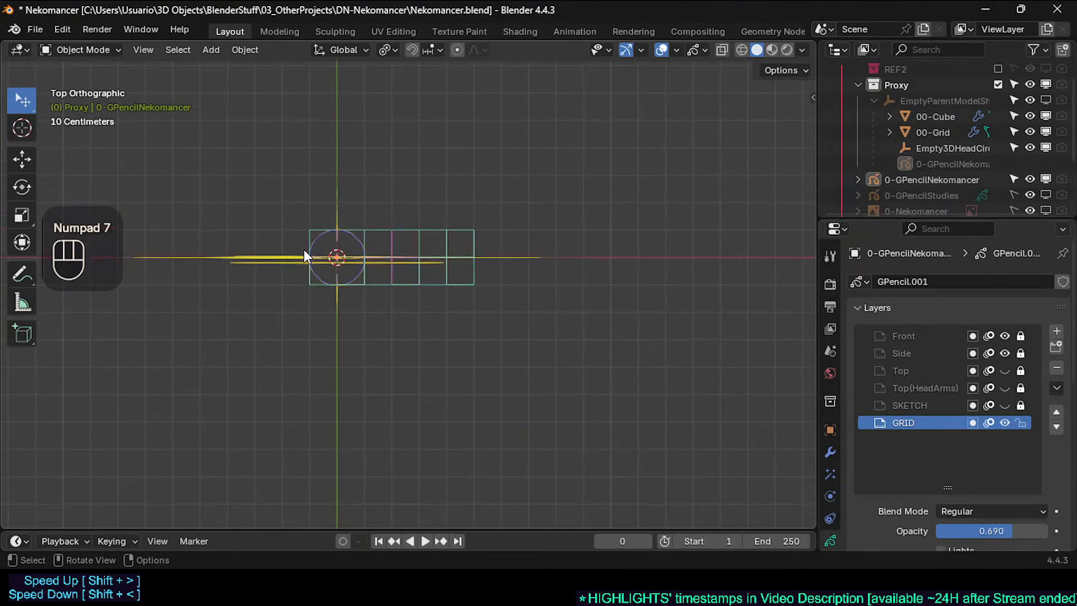
{"action": "scroll", "coordinate": [304, 249], "scroll_direction": "up", "scroll_amount": 4}
{"action": "middle_click_drag", "start_coordinate": [432, 271], "coordinate": [350, 293], "text": "shift"}
{"action": "scroll", "coordinate": [349, 293], "scroll_direction": "up", "scroll_amount": 3}
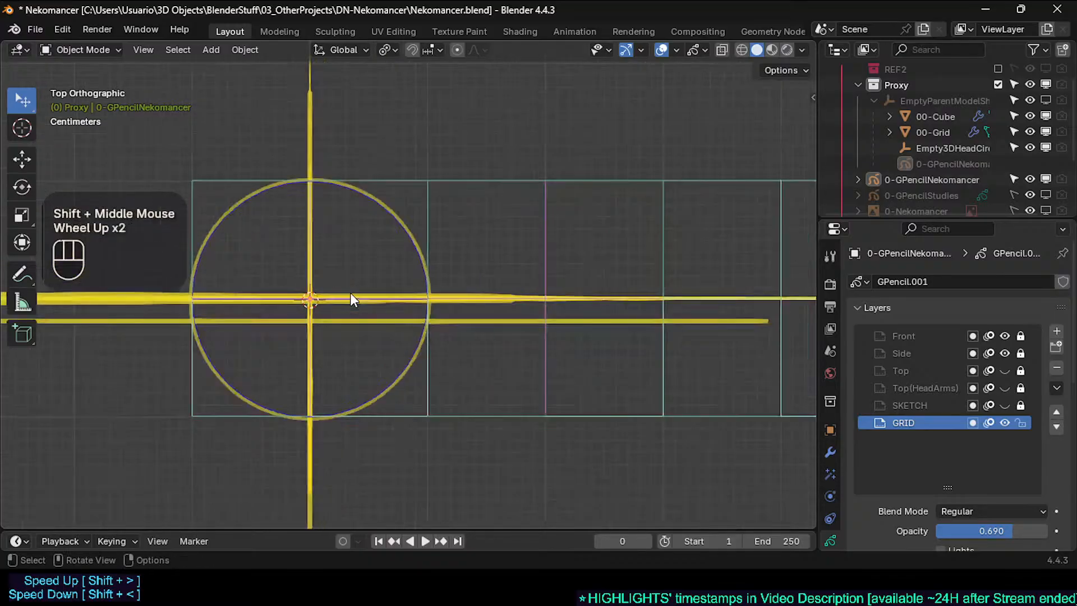
{"action": "scroll", "coordinate": [350, 292], "scroll_direction": "down", "scroll_amount": 2}
{"action": "key", "text": "KP_1"}
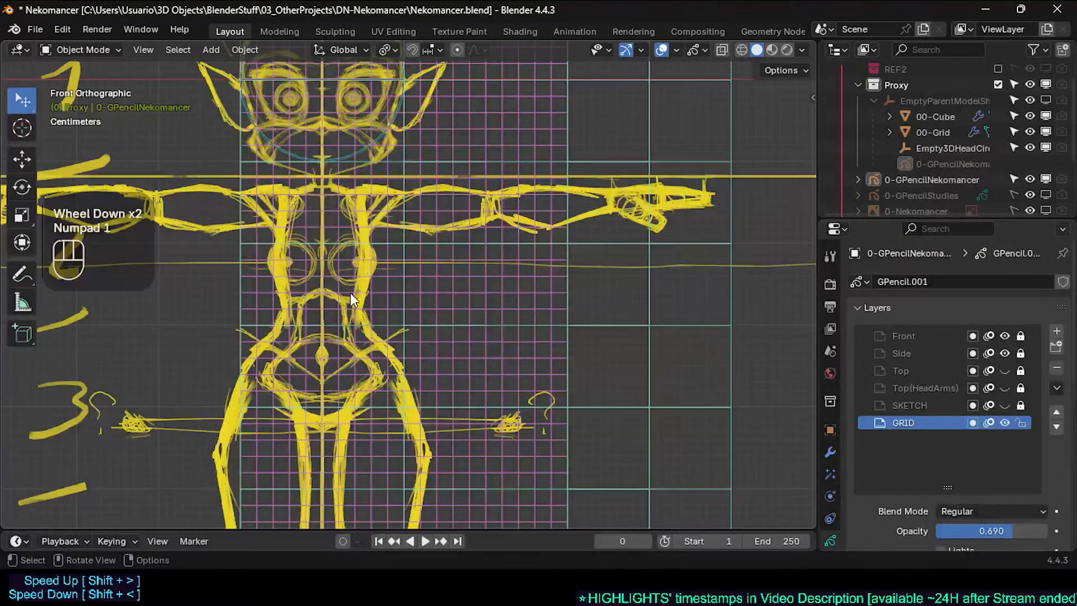
{"action": "key", "text": "KP_7"}
{"action": "key", "text": "KP_1"}
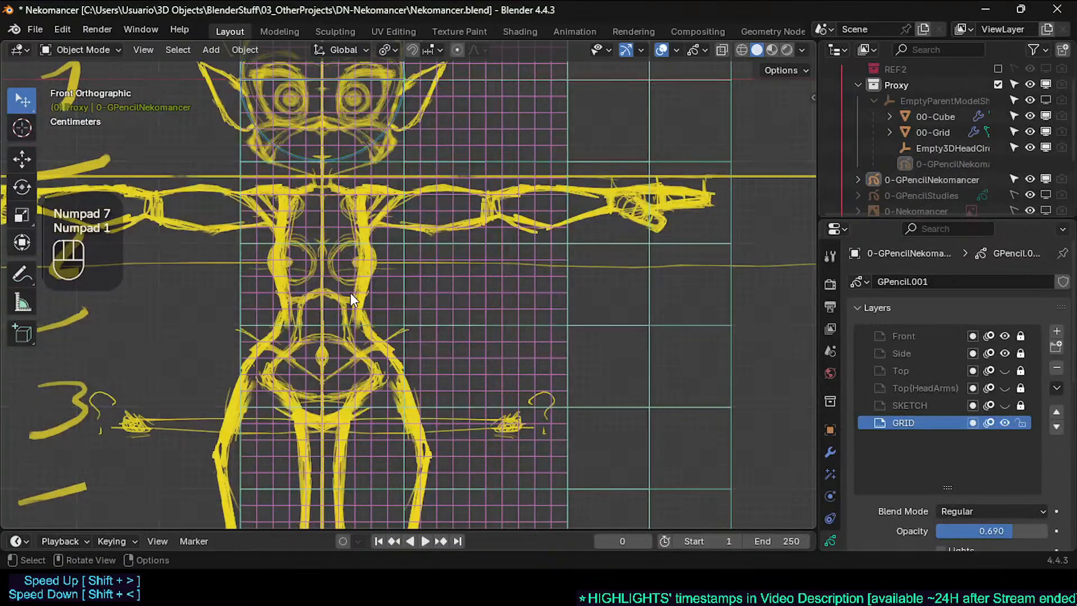
{"action": "key", "text": "KP_7"}
{"action": "key", "text": "KP_1"}
{"action": "scroll", "coordinate": [350, 293], "scroll_direction": "down", "scroll_amount": 2}
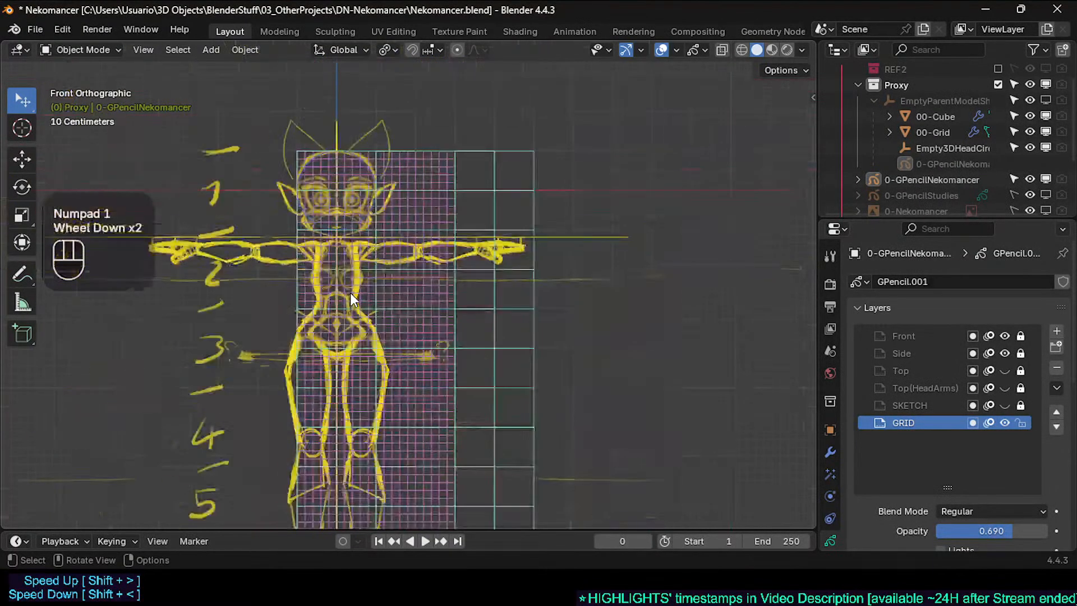
{"action": "key", "text": "KP_7"}
{"action": "scroll", "coordinate": [350, 292], "scroll_direction": "up", "scroll_amount": 5}
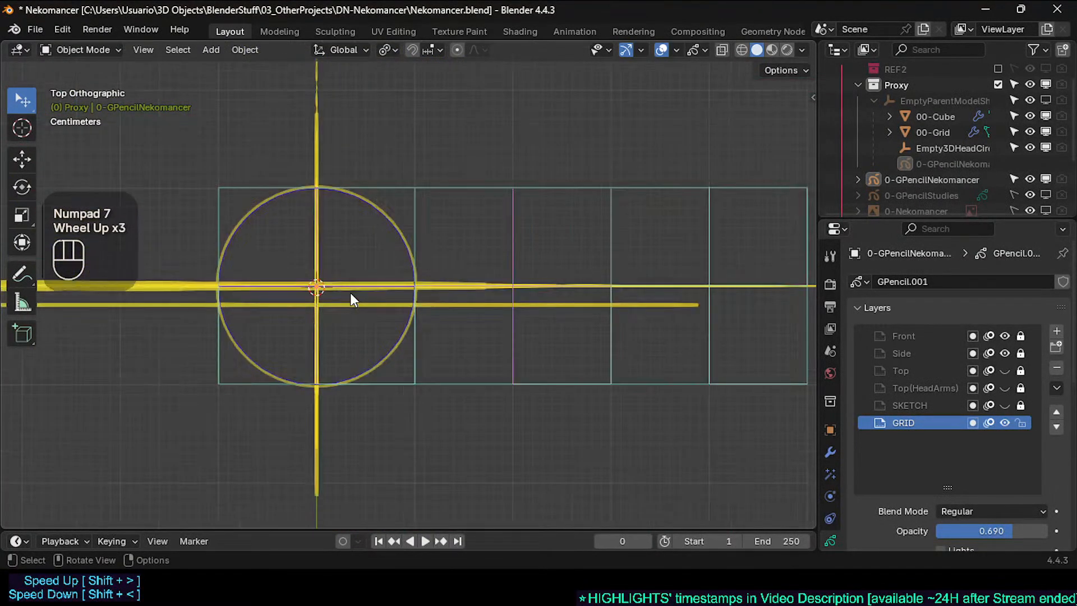
{"action": "scroll", "coordinate": [312, 303], "scroll_direction": "down", "scroll_amount": 1}
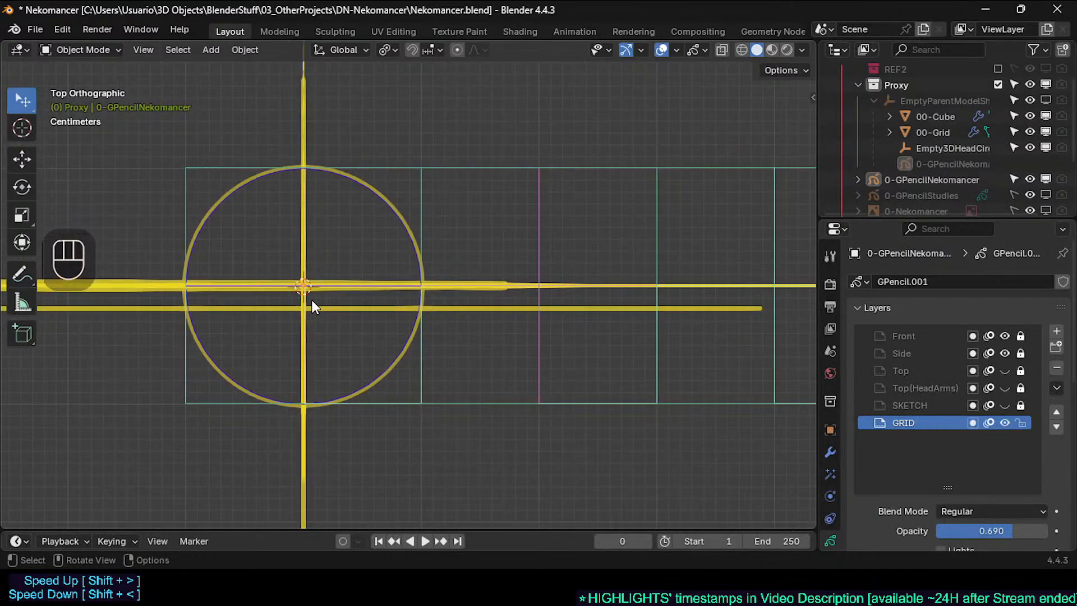
Return to the front orthographic view, show the A-Head reference image, and examine its character beside the sketch
{"action": "key", "text": "KP_1"}
{"action": "middle_click_drag", "start_coordinate": [317, 221], "coordinate": [374, 308], "text": "shift"}
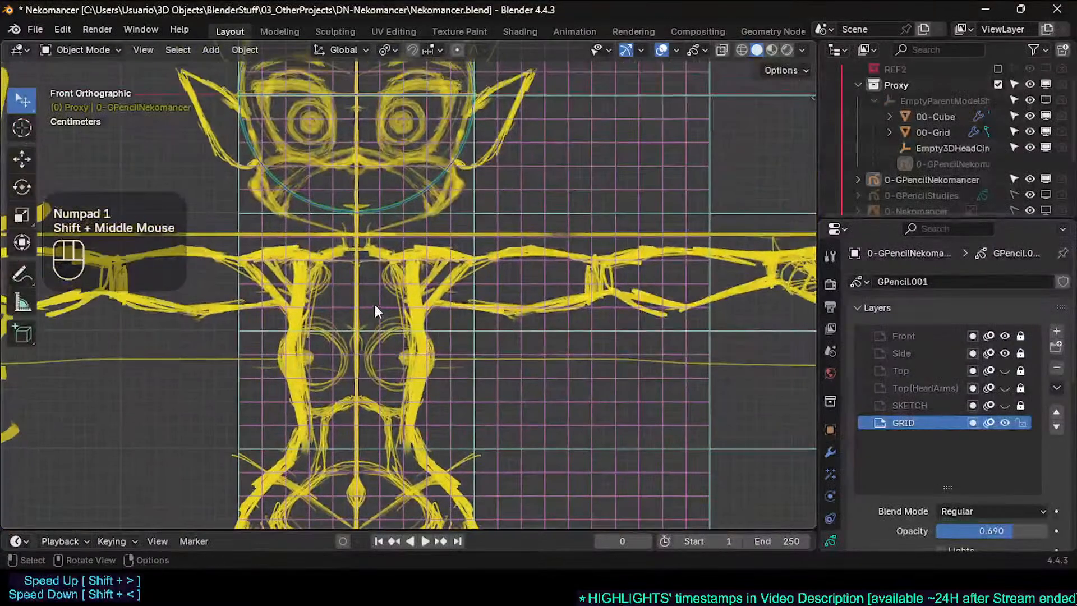
{"action": "scroll", "coordinate": [375, 233], "scroll_direction": "down", "scroll_amount": 2}
{"action": "middle_click_drag", "start_coordinate": [376, 233], "coordinate": [404, 294], "text": "shift"}
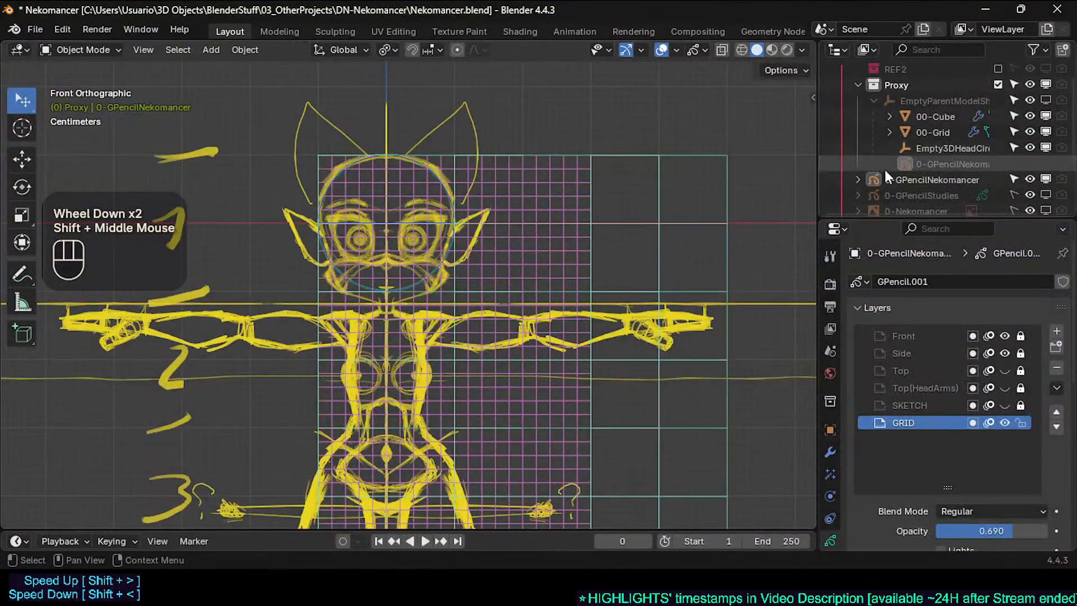
{"action": "scroll", "coordinate": [350, 176], "scroll_direction": "down", "scroll_amount": 2}
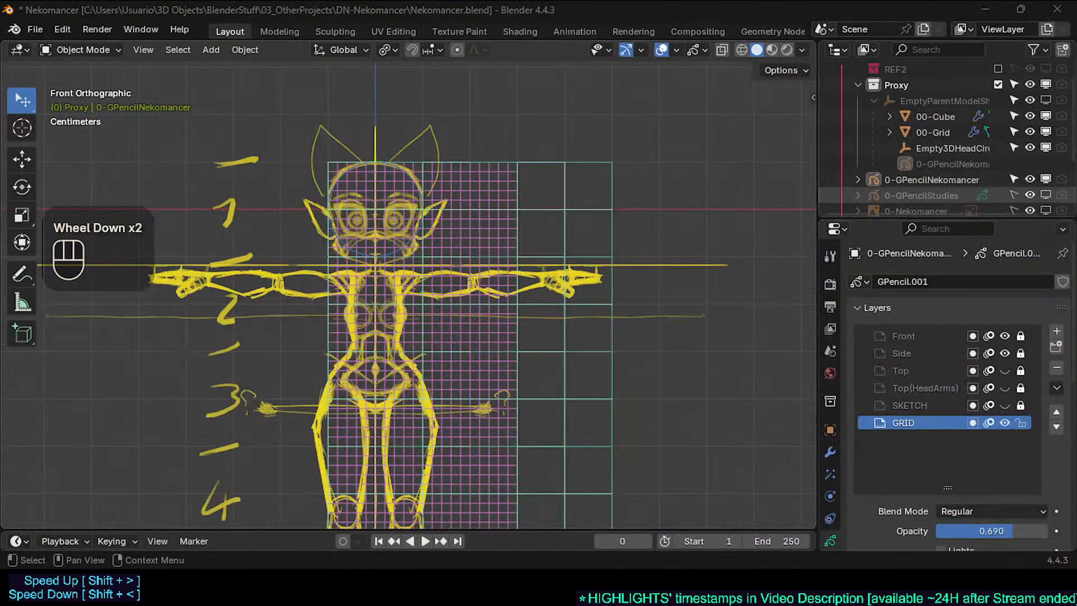
{"action": "scroll", "coordinate": [947, 137], "scroll_direction": "down", "scroll_amount": 3}
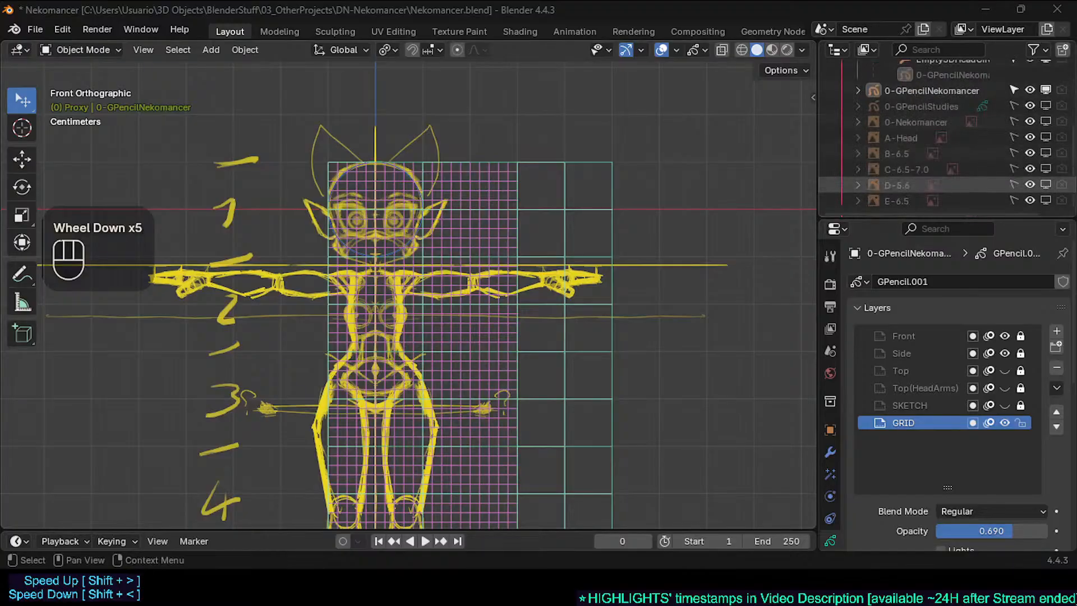
{"action": "left_click", "coordinate": [1046, 137]}
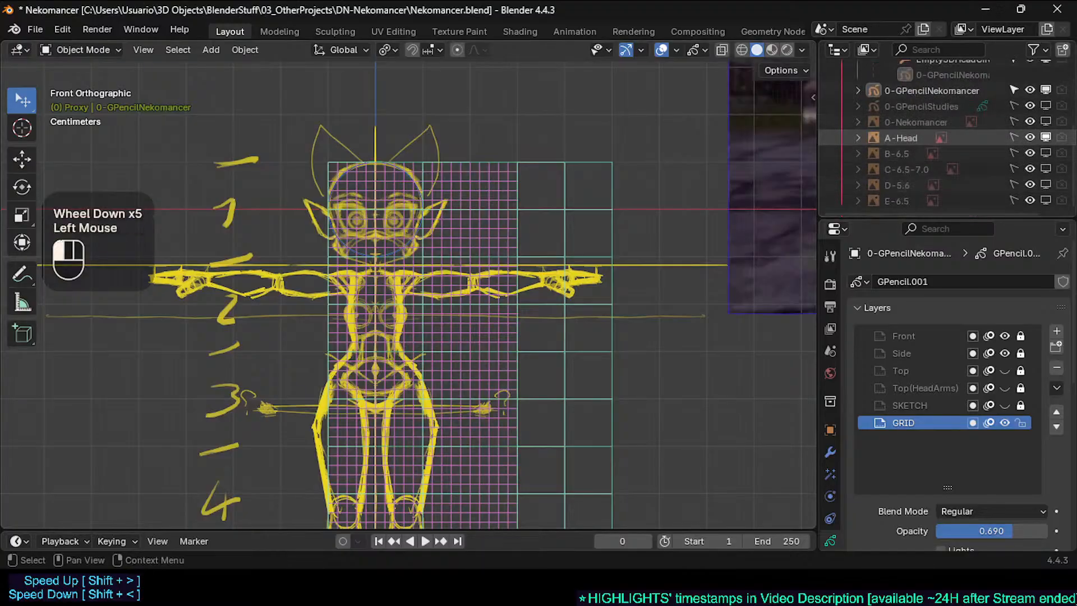
{"action": "middle_click_drag", "start_coordinate": [676, 130], "coordinate": [422, 208], "text": "shift"}
{"action": "scroll", "coordinate": [508, 211], "scroll_direction": "down", "scroll_amount": 2}
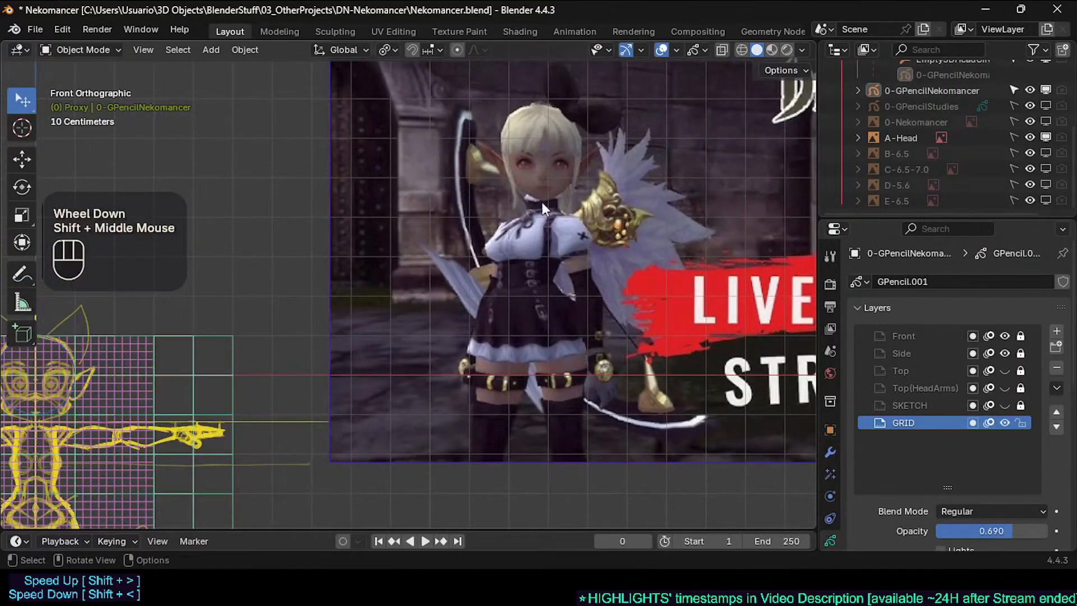
{"action": "mouse_move", "coordinate": [501, 191]}
{"action": "middle_mouse_down", "text": "shift"}
{"action": "mouse_move", "coordinate": [517, 168]}
{"action": "mouse_move", "coordinate": [616, 153]}
{"action": "mouse_move", "coordinate": [557, 157]}
{"action": "middle_mouse_up", "text": "shift"}
{"action": "middle_click_drag", "start_coordinate": [699, 158], "coordinate": [557, 206], "text": "shift"}
Show the B-6.5 reference image in the viewport and compare it with the A-Head image and the sketch
{"action": "left_click", "coordinate": [1045, 153]}
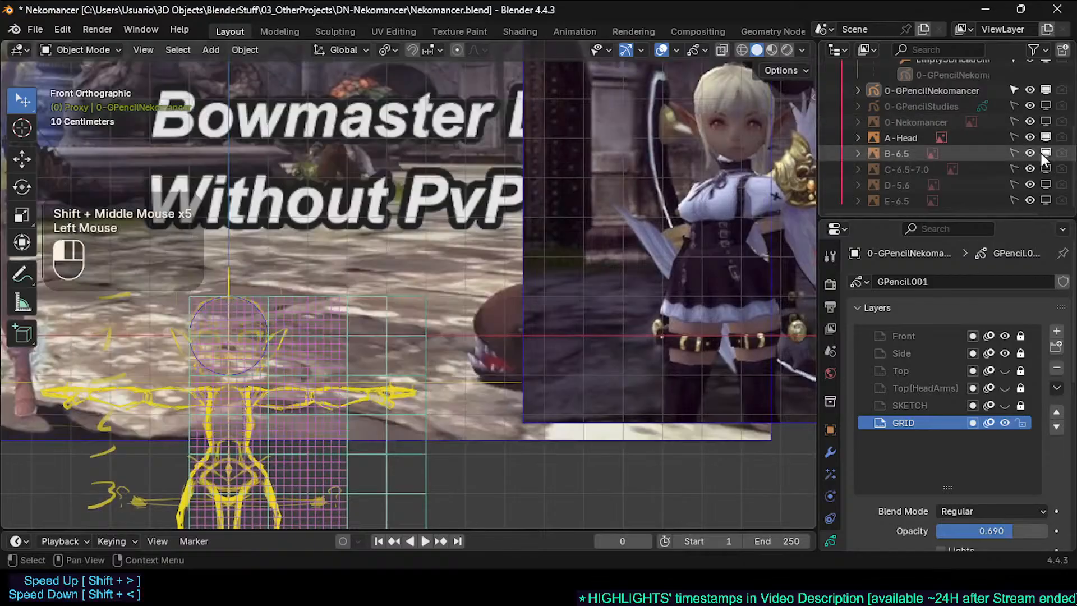
{"action": "scroll", "coordinate": [171, 197], "scroll_direction": "down", "scroll_amount": 4}
{"action": "middle_click_drag", "start_coordinate": [187, 236], "coordinate": [339, 244], "text": "shift"}
{"action": "mouse_move", "coordinate": [313, 220]}
{"action": "middle_mouse_down", "text": "shift"}
{"action": "mouse_move", "coordinate": [328, 223]}
{"action": "mouse_move", "coordinate": [325, 267]}
{"action": "middle_mouse_up", "text": "shift"}
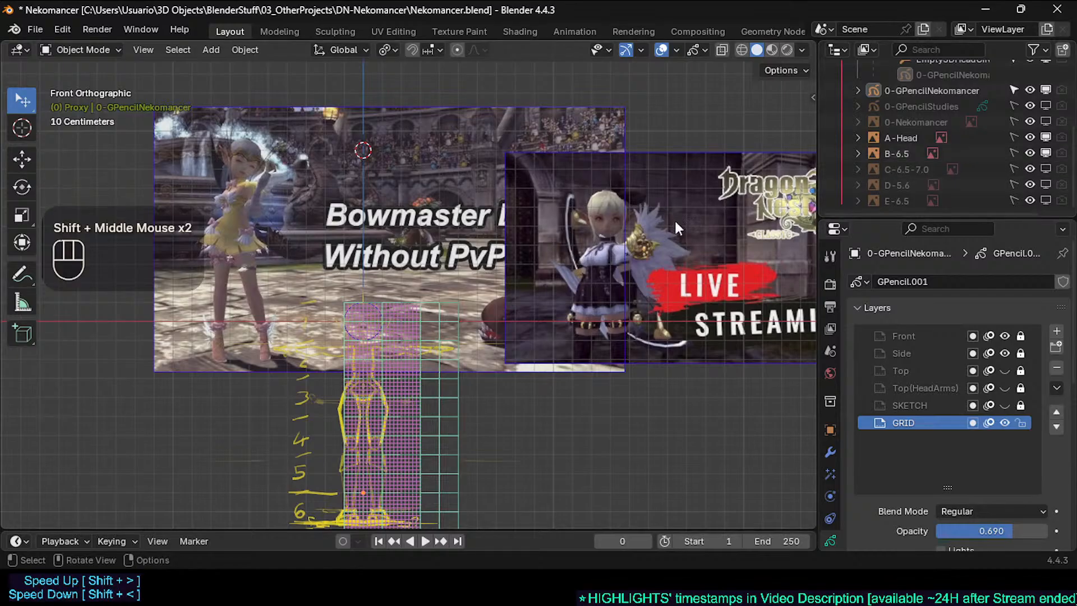
Hide the A-Head image, examine the full figure in the B-6.5 reference, and hide that image as well
{"action": "left_click", "coordinate": [1046, 138]}
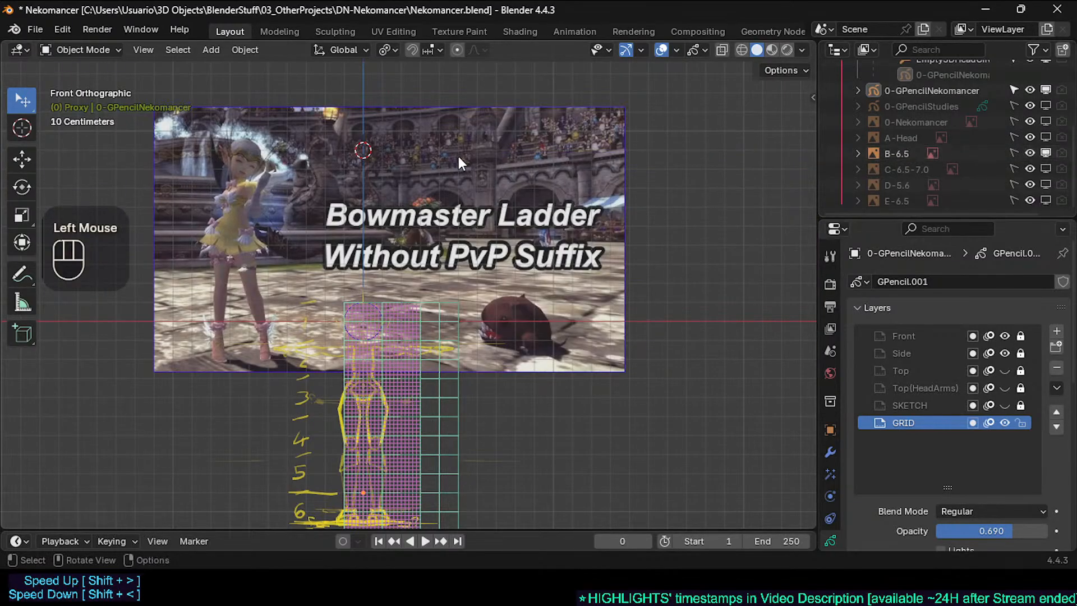
{"action": "scroll", "coordinate": [456, 154], "scroll_direction": "up", "scroll_amount": 2}
{"action": "middle_click_drag", "start_coordinate": [223, 157], "coordinate": [459, 244], "text": "shift"}
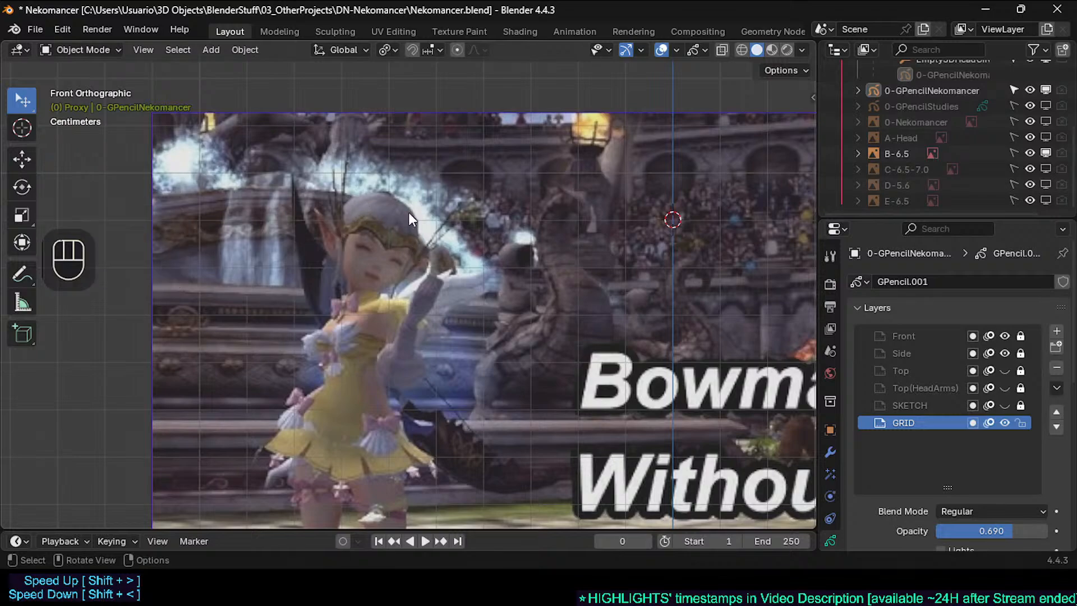
{"action": "middle_click_drag", "start_coordinate": [445, 287], "coordinate": [359, 196], "text": "shift"}
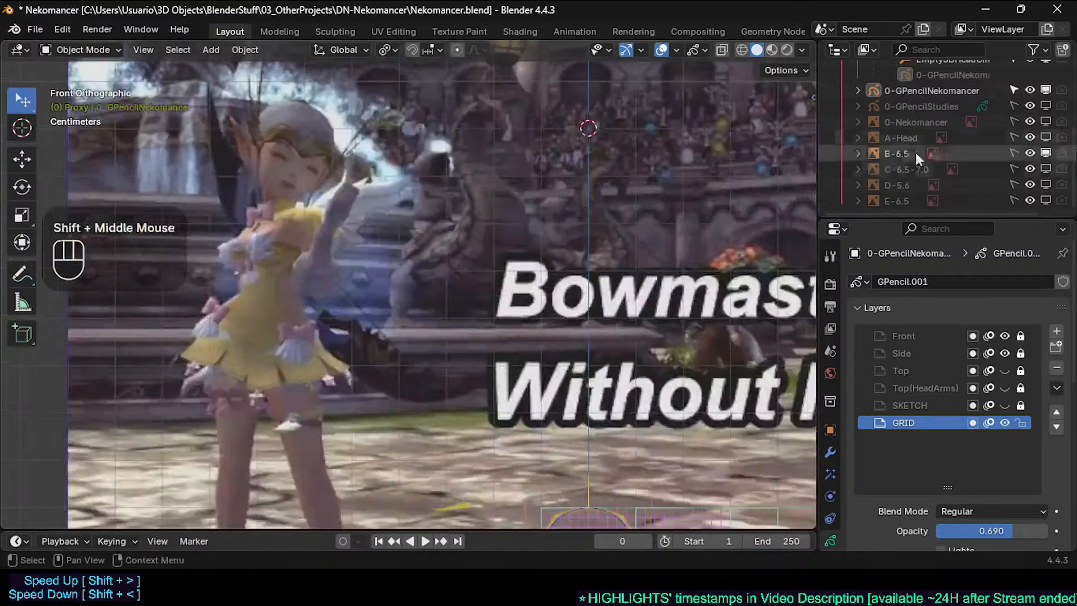
{"action": "left_click", "coordinate": [1046, 153]}
Select the 0-GPencilNekomancer sketch, examine its head and body proportions against the grid from the front, and deselect it
{"action": "left_click", "coordinate": [971, 90]}
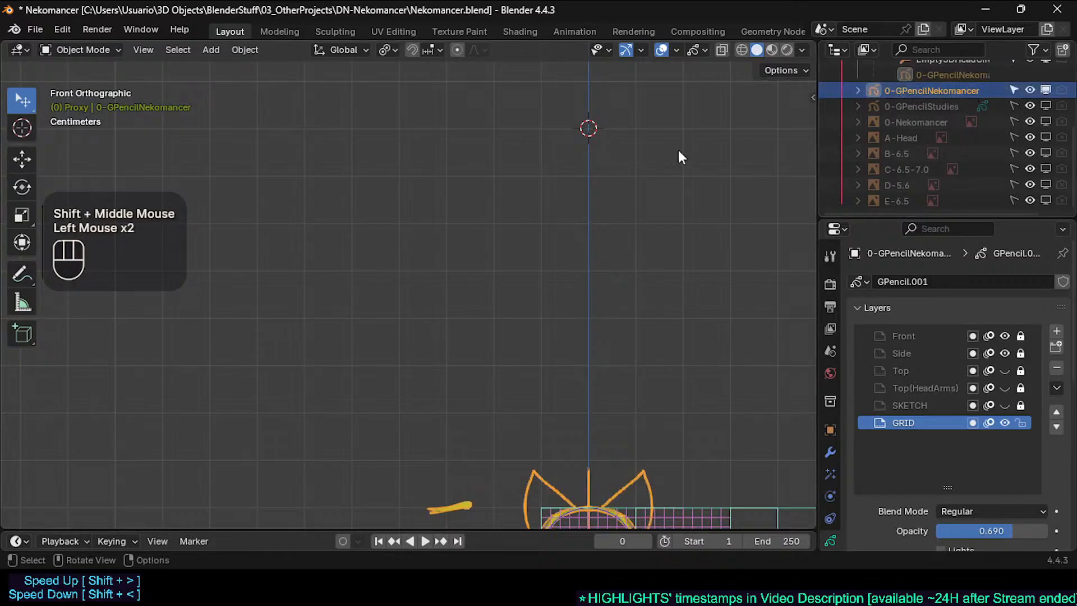
{"action": "scroll", "coordinate": [531, 216], "scroll_direction": "down", "scroll_amount": 4}
{"action": "middle_click_drag", "start_coordinate": [525, 243], "coordinate": [416, 171], "text": "shift"}
{"action": "middle_click_drag", "start_coordinate": [536, 284], "coordinate": [423, 292], "text": "shift"}
{"action": "scroll", "coordinate": [493, 289], "scroll_direction": "up", "scroll_amount": 2}
{"action": "scroll", "coordinate": [423, 292], "scroll_direction": "up", "scroll_amount": 3}
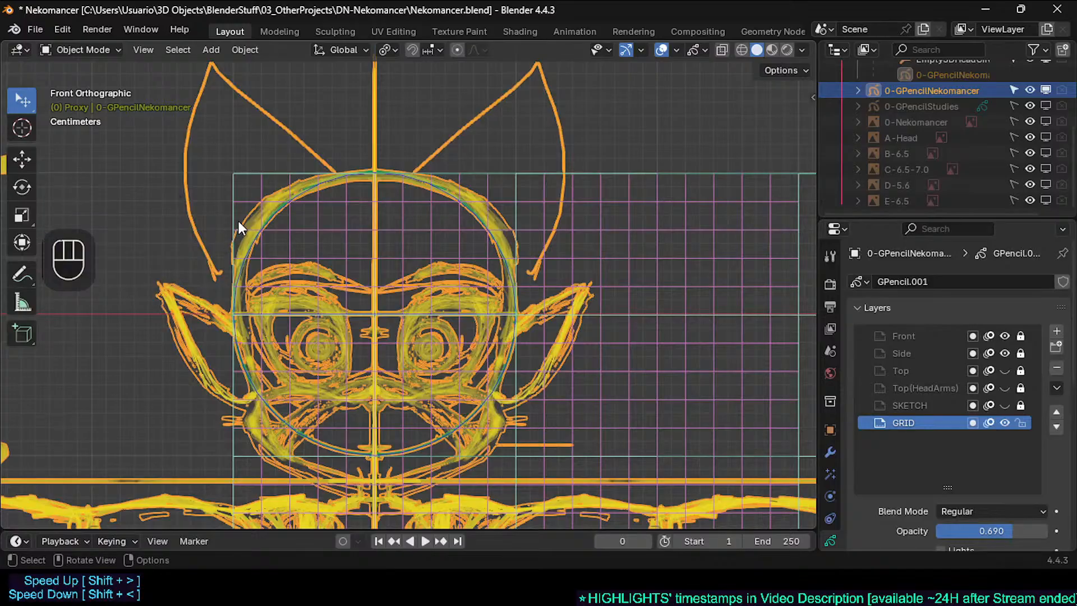
{"action": "scroll", "coordinate": [469, 264], "scroll_direction": "down", "scroll_amount": 2}
{"action": "middle_click_drag", "start_coordinate": [468, 264], "coordinate": [741, 301], "text": "shift"}
{"action": "scroll", "coordinate": [740, 301], "scroll_direction": "down", "scroll_amount": 2}
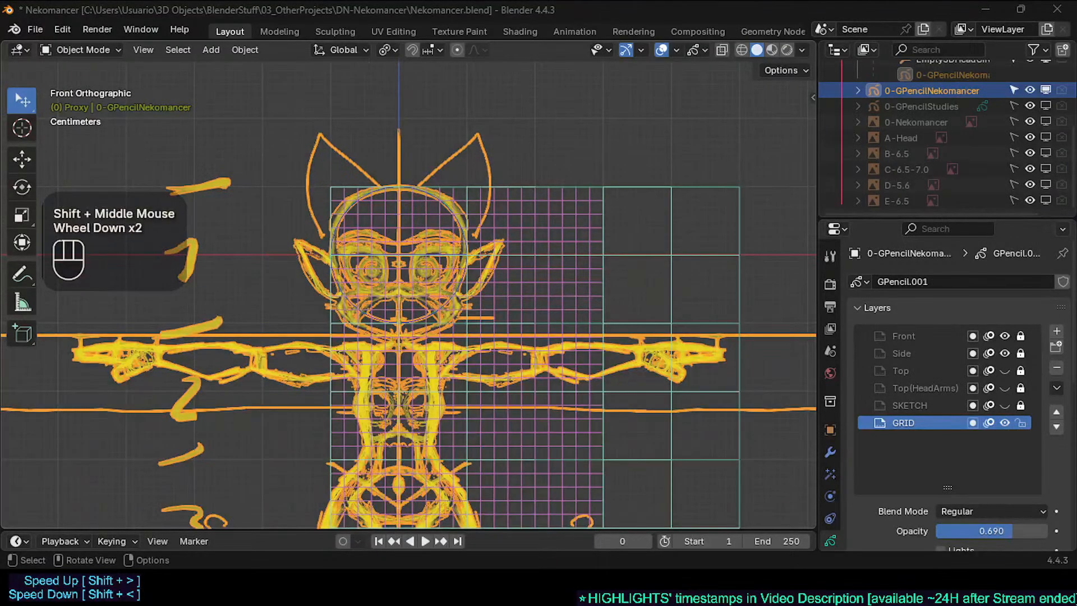
{"action": "left_click", "coordinate": [557, 107]}
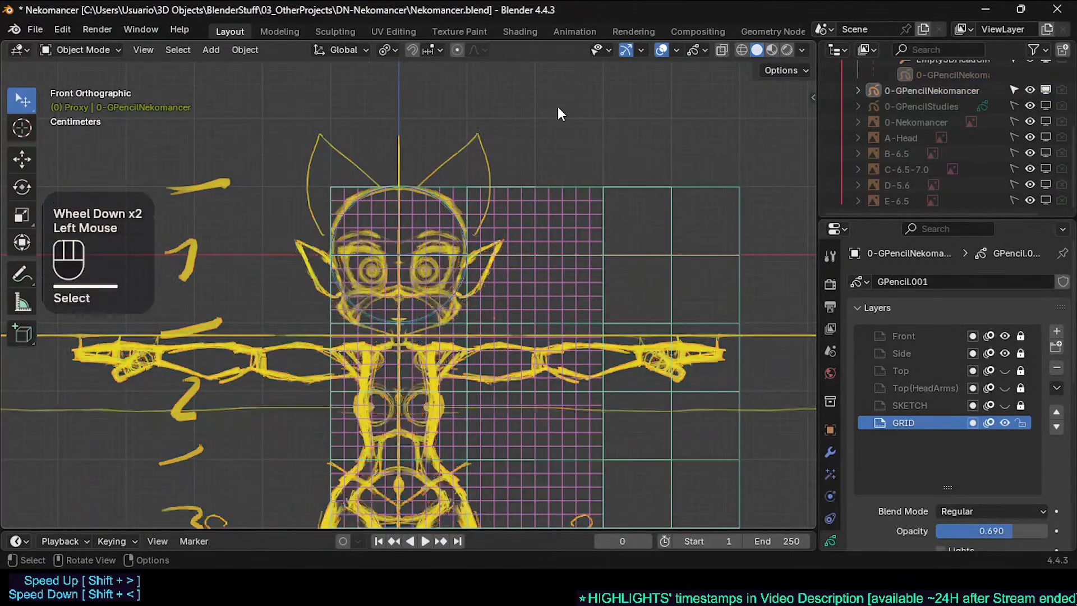
Compare the right, top and front orthographic views of the sketch, checking the head against the grid from each side
{"action": "key", "text": "KP_3"}
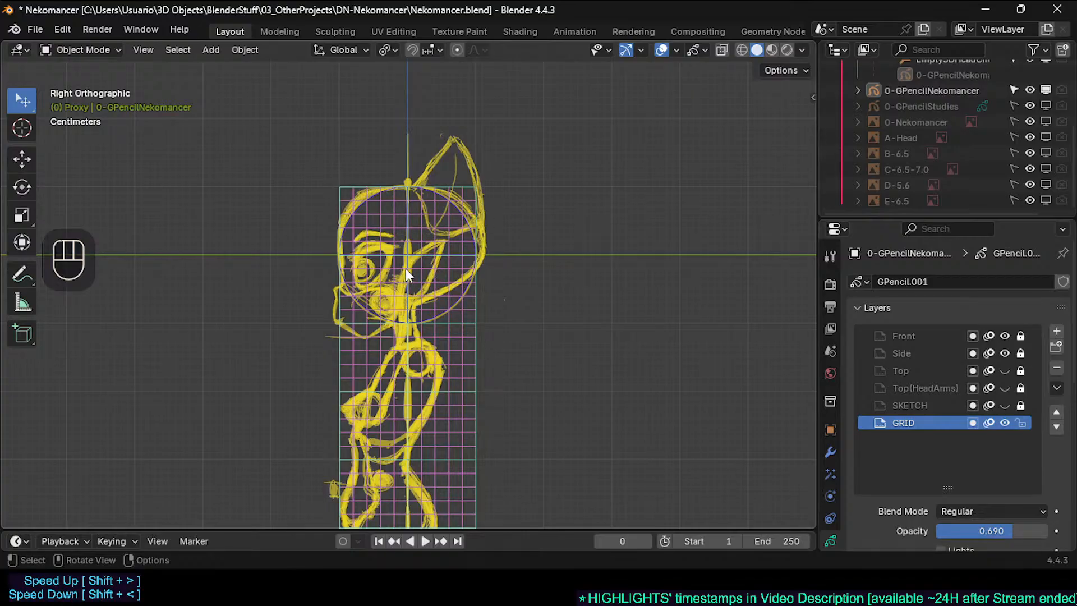
{"action": "key", "text": "KP_7"}
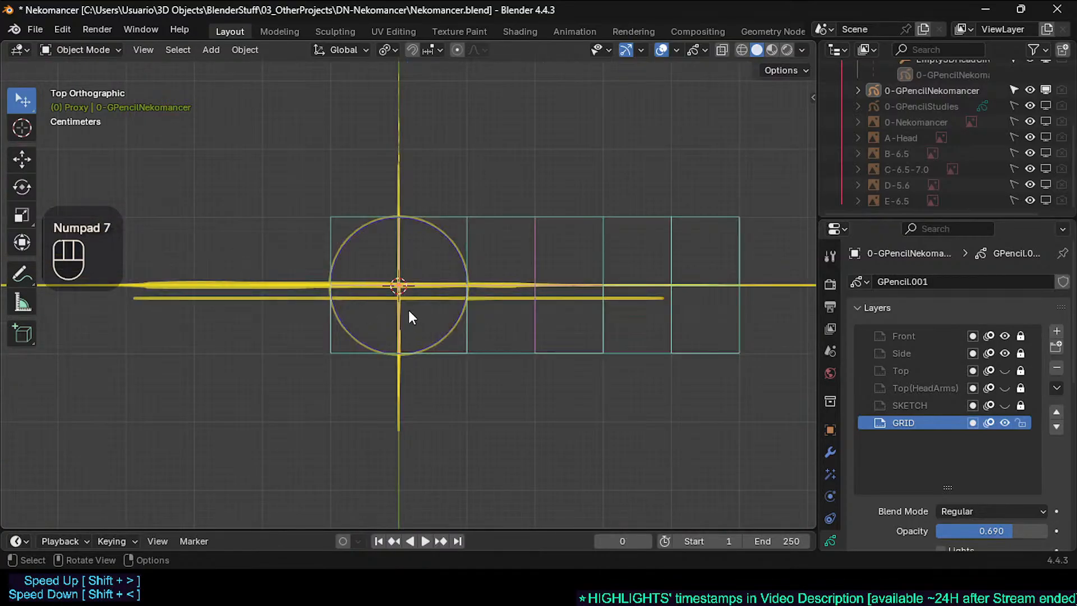
{"action": "middle_click_drag", "start_coordinate": [408, 311], "coordinate": [427, 342], "text": "shift"}
{"action": "scroll", "coordinate": [428, 342], "scroll_direction": "up", "scroll_amount": 3}
{"action": "scroll", "coordinate": [427, 342], "scroll_direction": "down", "scroll_amount": 2}
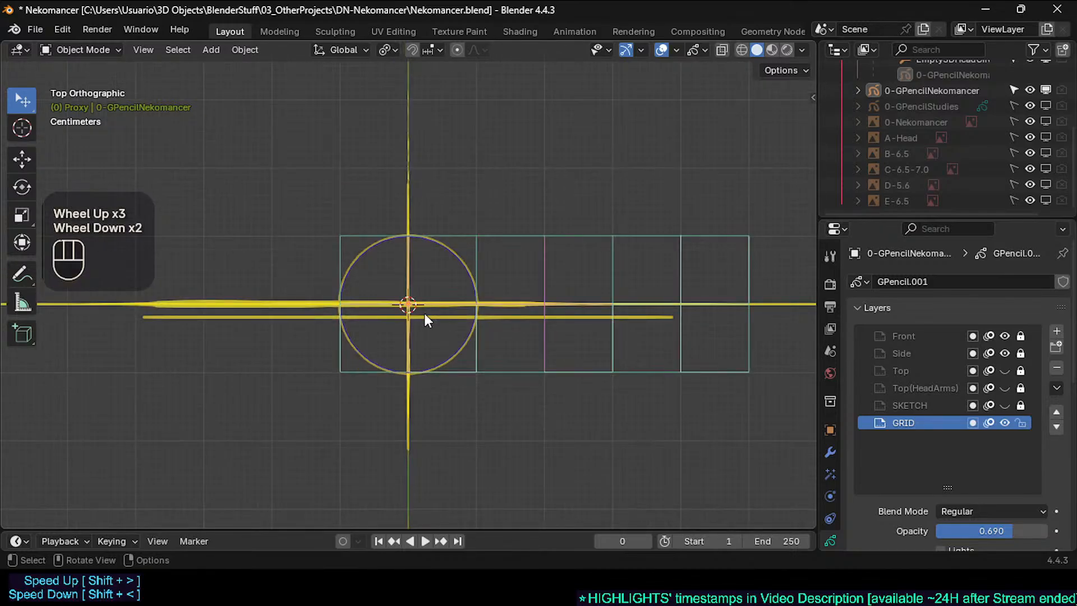
{"action": "key", "text": "KP_1"}
{"action": "scroll", "coordinate": [443, 306], "scroll_direction": "down", "scroll_amount": 1}
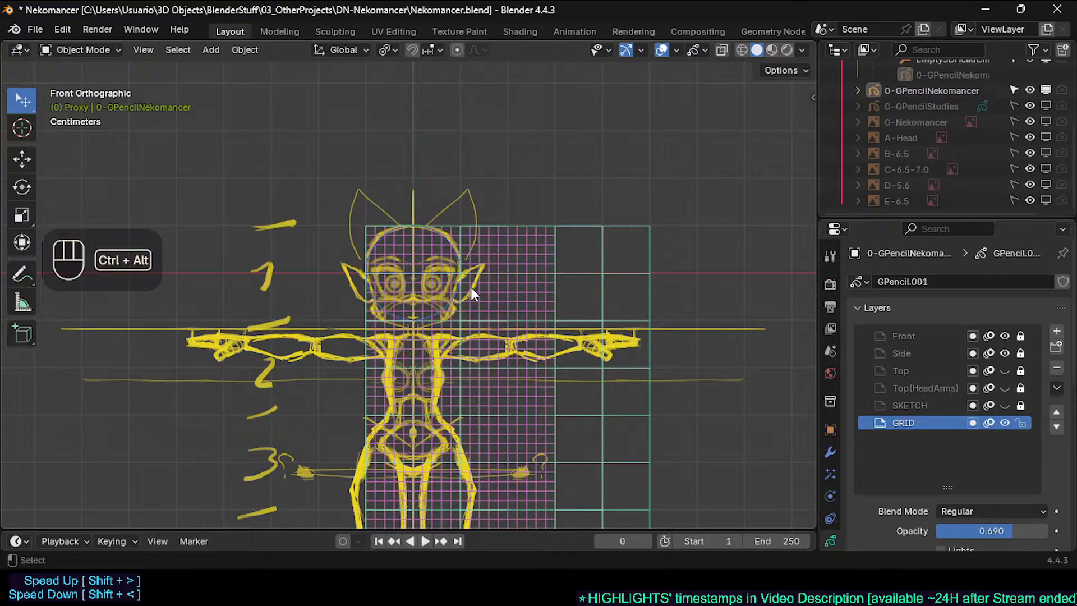
Split the viewport into Quad View and reposition the sketch in the top, front and right orthographic views
{"action": "key", "text": "ctrl+alt+q"}
{"action": "middle_click", "coordinate": [336, 212]}
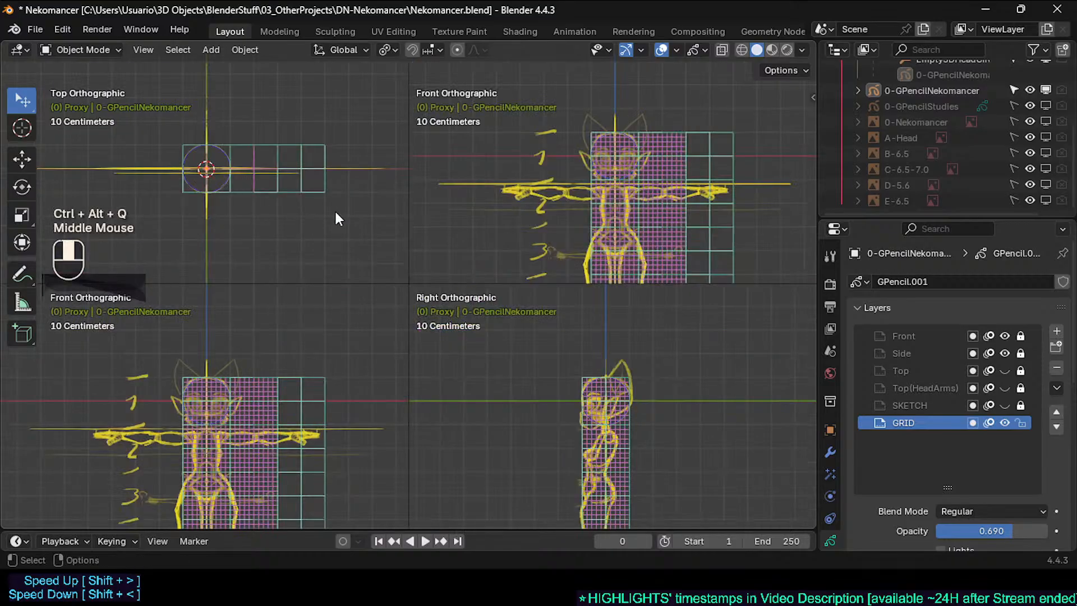
{"action": "middle_click_drag", "start_coordinate": [530, 348], "coordinate": [413, 347], "text": "shift"}
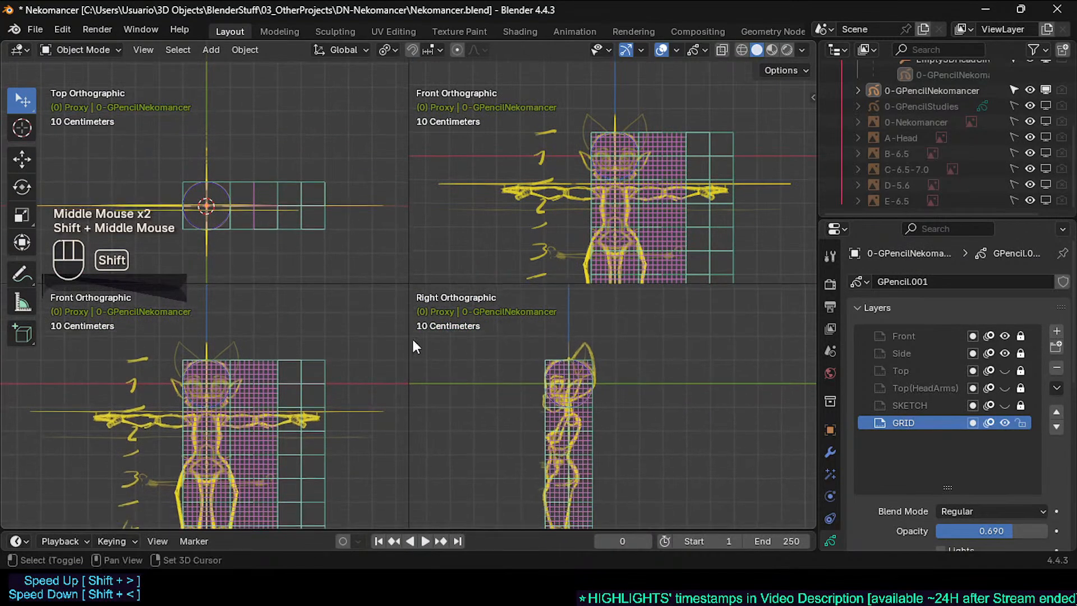
{"action": "middle_click_drag", "start_coordinate": [286, 380], "coordinate": [265, 360], "text": "shift"}
Bring up the viewport's Quad View settings and collapse the Annotations section above them
{"action": "key", "text": "n"}
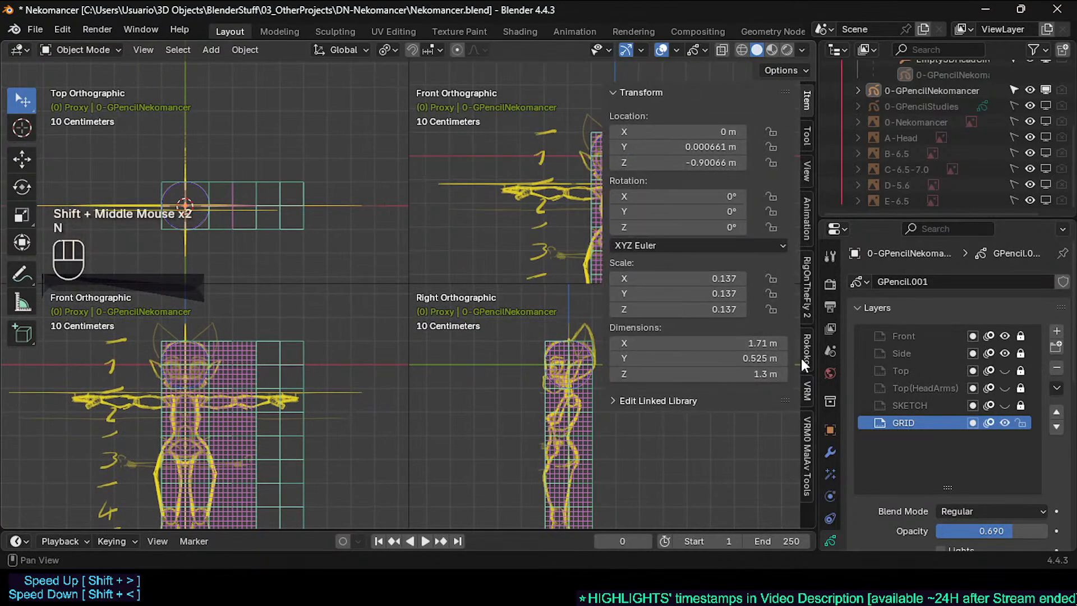
{"action": "scroll", "coordinate": [805, 237], "scroll_direction": "down", "scroll_amount": 2}
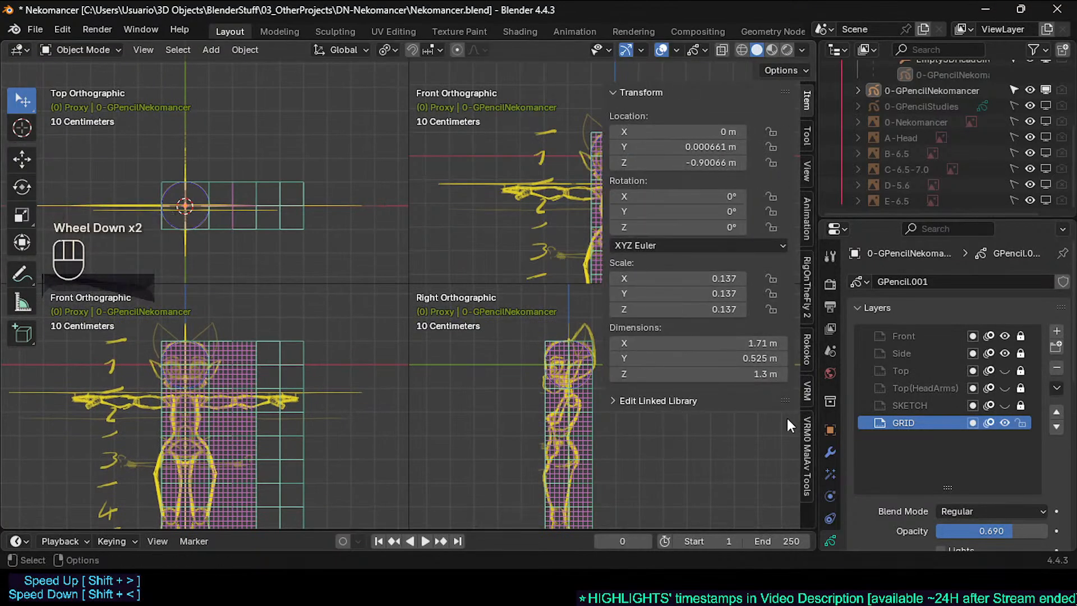
{"action": "left_click", "coordinate": [802, 165]}
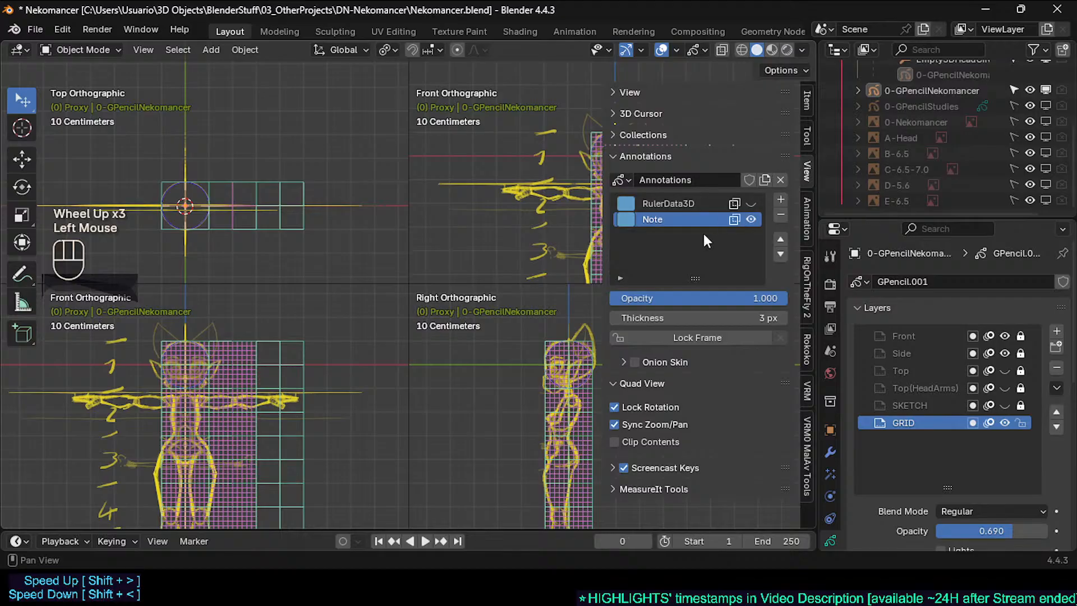
{"action": "left_click", "coordinate": [666, 156]}
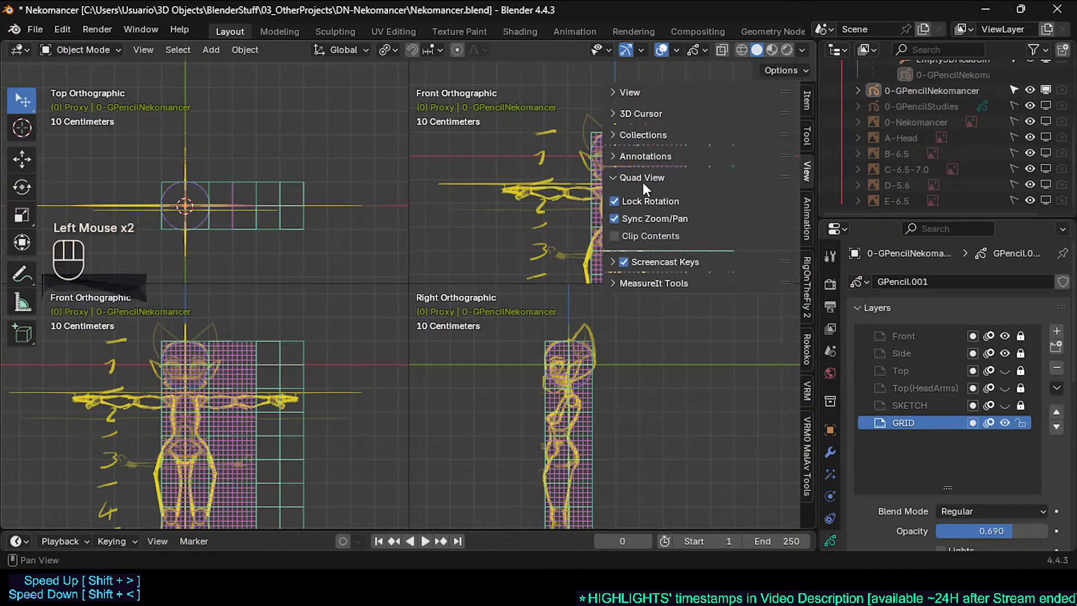
Restart Quad View, toggle Sync Zoom/Pan off and on again, and reposition the synchronized views before hiding the settings
{"action": "key", "text": "ctrl+alt+q"}
{"action": "key", "text": "ctrl+alt+q"}
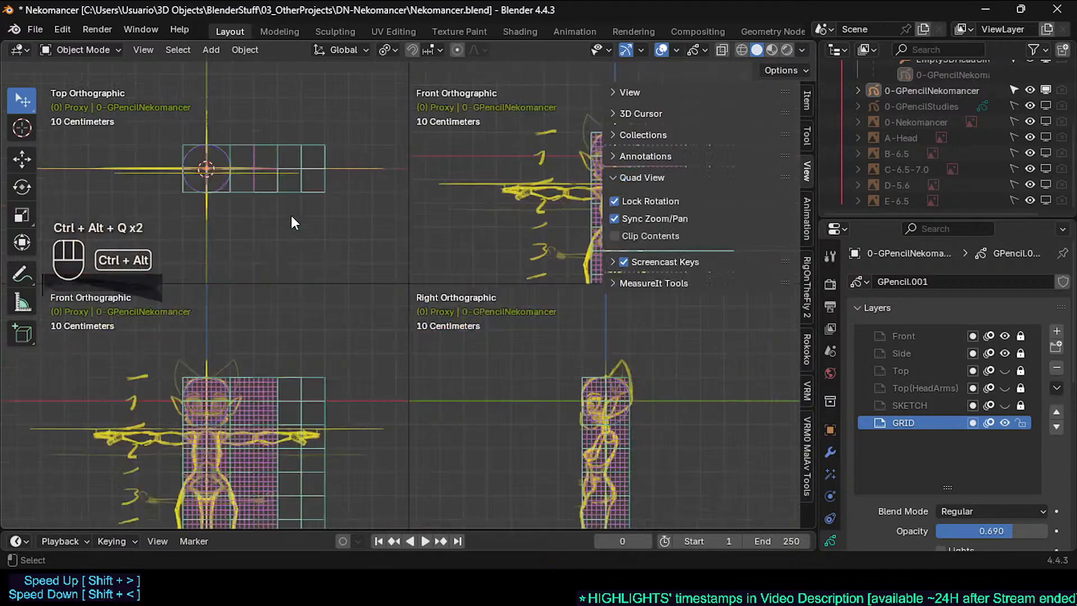
{"action": "left_click", "coordinate": [632, 218]}
{"action": "left_click", "coordinate": [632, 217]}
{"action": "middle_click_drag", "start_coordinate": [501, 378], "coordinate": [445, 336], "text": "shift"}
{"action": "key", "text": "n"}
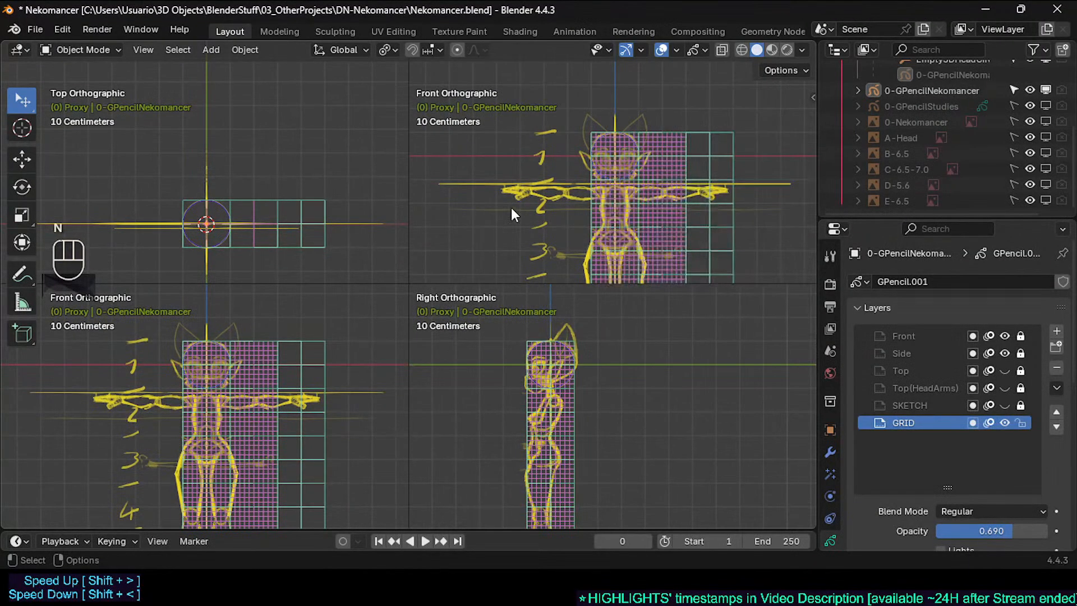
Enlarge the sketch's head and torso in the four quad views, with the free view turned to perspective
{"action": "mouse_move", "coordinate": [502, 173]}
{"action": "middle_mouse_down", "text": "shift"}
{"action": "mouse_move", "coordinate": [530, 136]}
{"action": "mouse_move", "coordinate": [507, 164]}
{"action": "mouse_move", "coordinate": [540, 166]}
{"action": "mouse_move", "coordinate": [516, 173]}
{"action": "mouse_move", "coordinate": [558, 171]}
{"action": "mouse_move", "coordinate": [556, 188]}
{"action": "mouse_move", "coordinate": [570, 163]}
{"action": "mouse_move", "coordinate": [524, 184]}
{"action": "mouse_move", "coordinate": [464, 184]}
{"action": "middle_mouse_up", "text": "shift"}
{"action": "scroll", "coordinate": [541, 166], "scroll_direction": "up", "scroll_amount": 2}
{"action": "middle_click_drag", "start_coordinate": [235, 219], "coordinate": [178, 211], "text": "shift"}
{"action": "scroll", "coordinate": [221, 180], "scroll_direction": "up", "scroll_amount": 3}
{"action": "scroll", "coordinate": [221, 180], "scroll_direction": "up", "scroll_amount": 1, "text": "shift"}
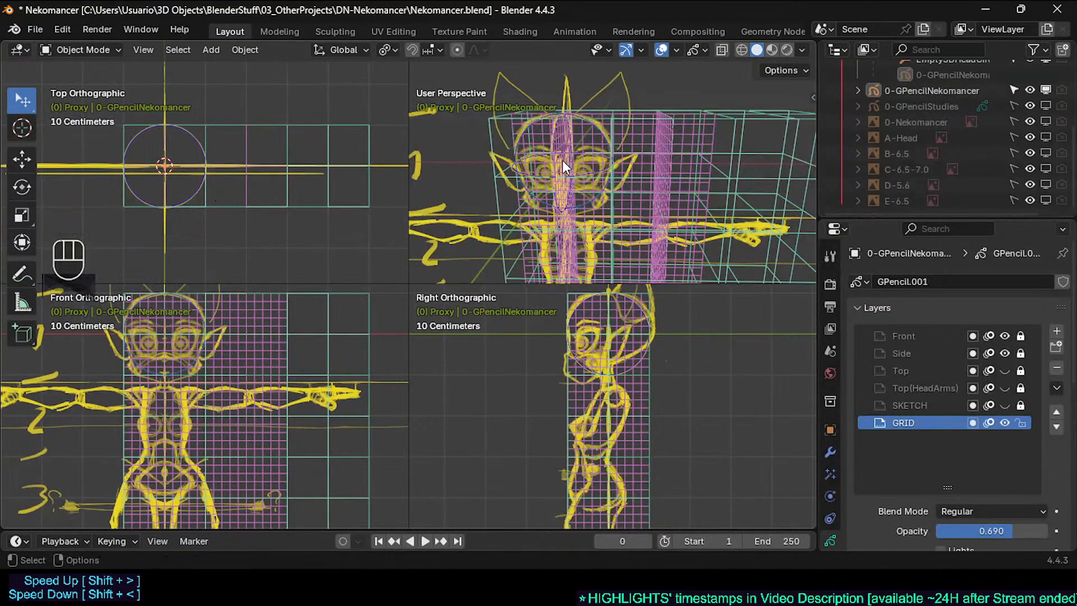
Reopen the viewport settings and restart the Screencast Keys display by switching it off and back on
{"action": "key", "text": "n"}
{"action": "left_click", "coordinate": [623, 261]}
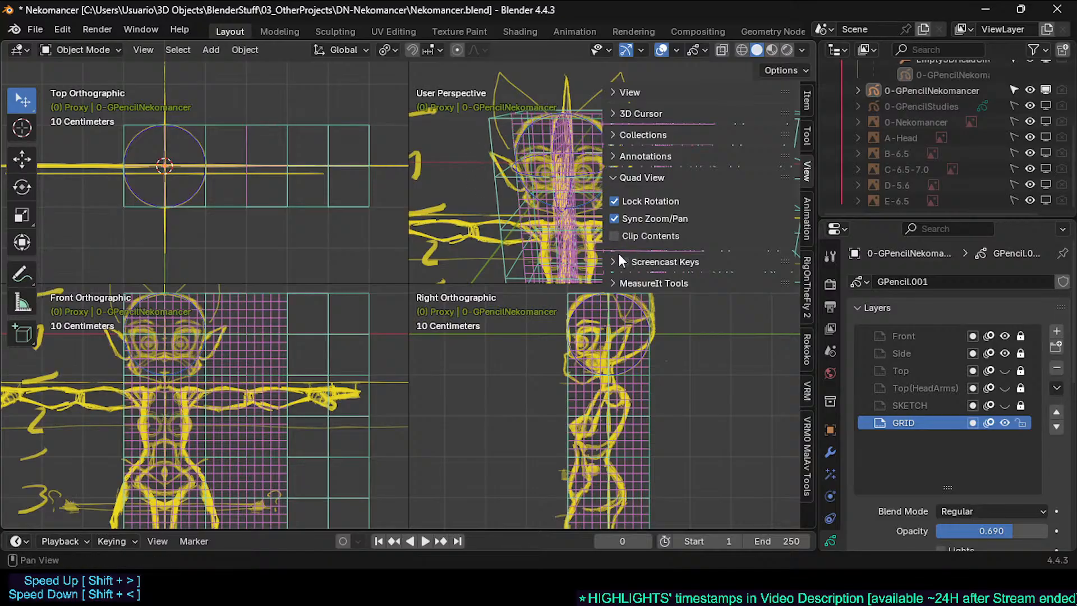
{"action": "left_click", "coordinate": [621, 259]}
{"action": "left_click", "coordinate": [620, 259]}
{"action": "left_click", "coordinate": [623, 261]}
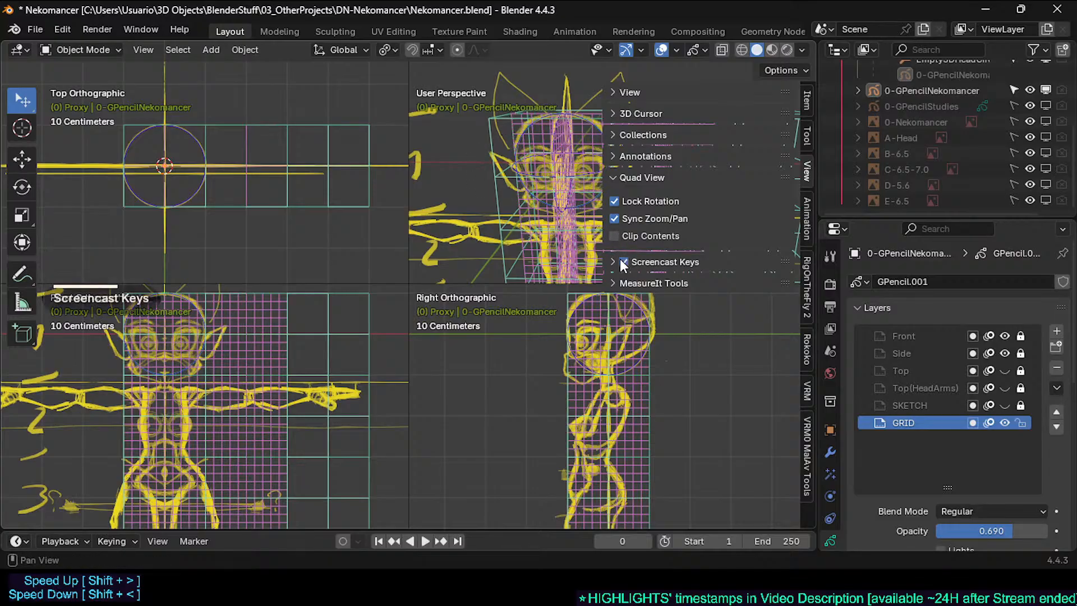
Expand the Screencast Keys settings and set the key display's Origin to Area
{"action": "left_click", "coordinate": [611, 261]}
{"action": "scroll", "coordinate": [666, 287], "scroll_direction": "down", "scroll_amount": 4}
{"action": "scroll", "coordinate": [666, 287], "scroll_direction": "down", "scroll_amount": 4}
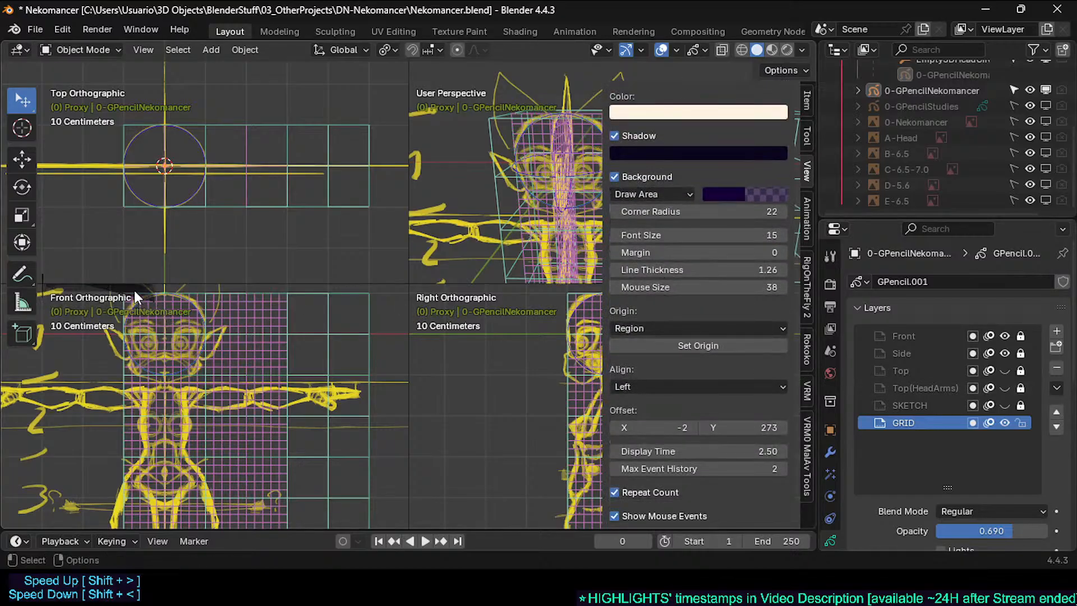
{"action": "scroll", "coordinate": [764, 395], "scroll_direction": "down", "scroll_amount": 5}
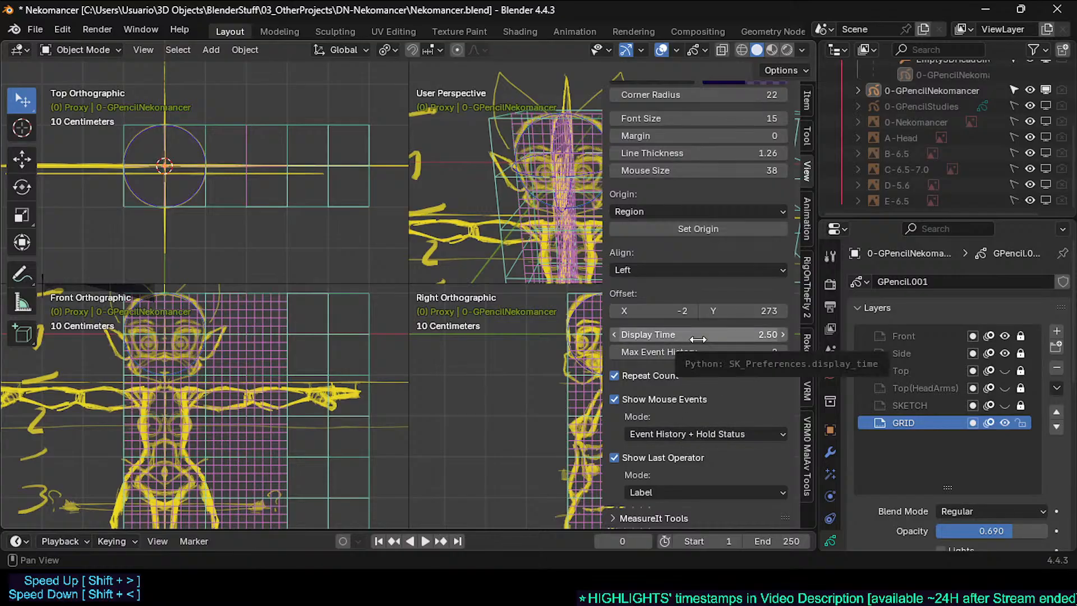
{"action": "left_click", "coordinate": [688, 208]}
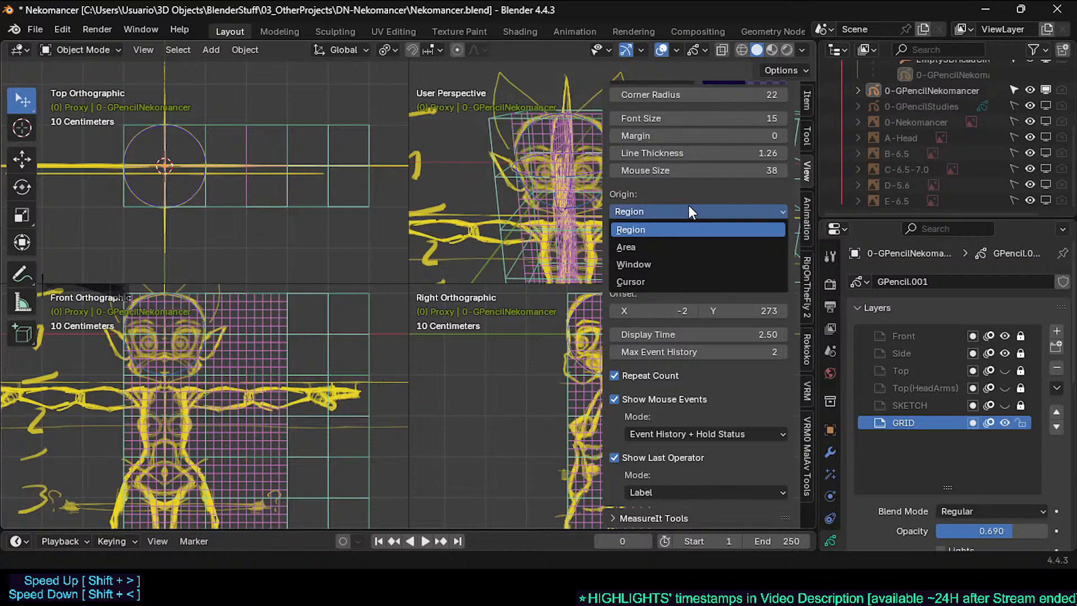
{"action": "left_click", "coordinate": [692, 247]}
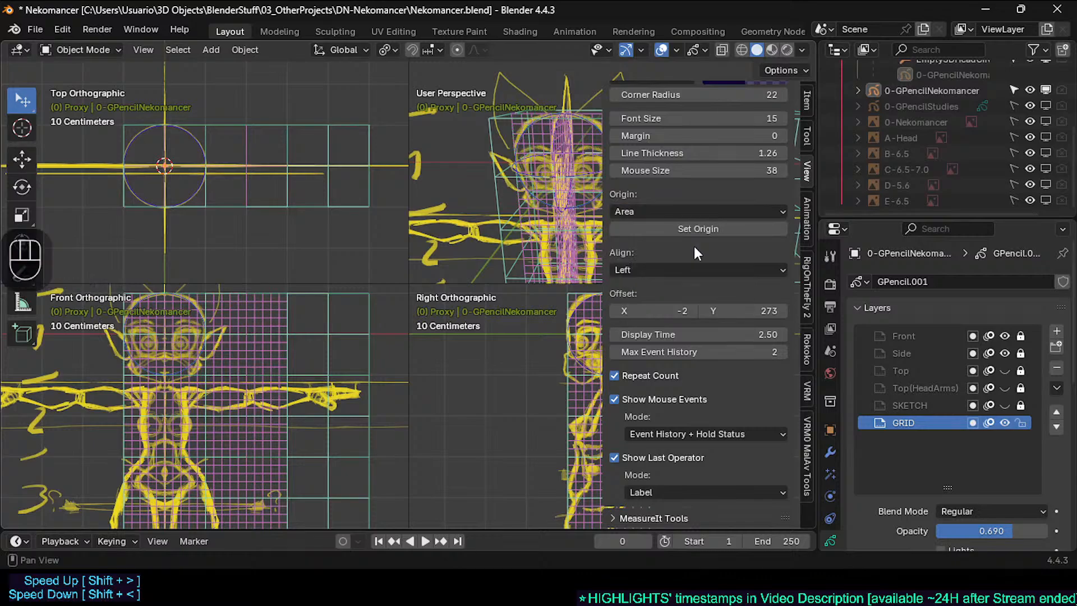
Assign the key display's origin to the perspective view, hide the settings and reframe the sketch in the quad views
{"action": "left_click", "coordinate": [695, 229]}
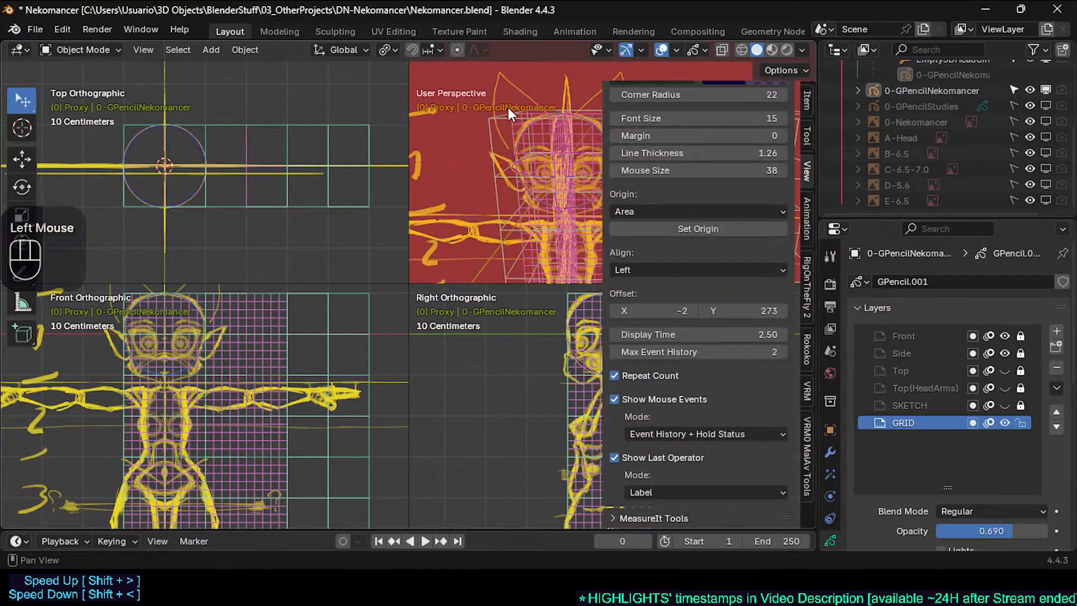
{"action": "left_click", "coordinate": [513, 125]}
{"action": "left_click", "coordinate": [700, 233]}
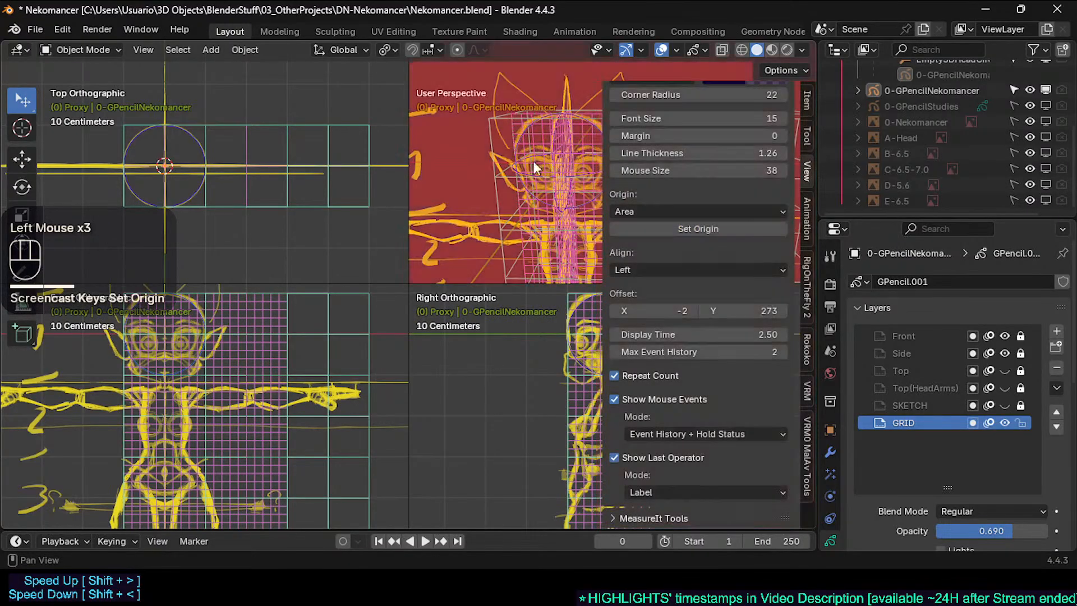
{"action": "left_click", "coordinate": [505, 163]}
{"action": "key", "text": "n"}
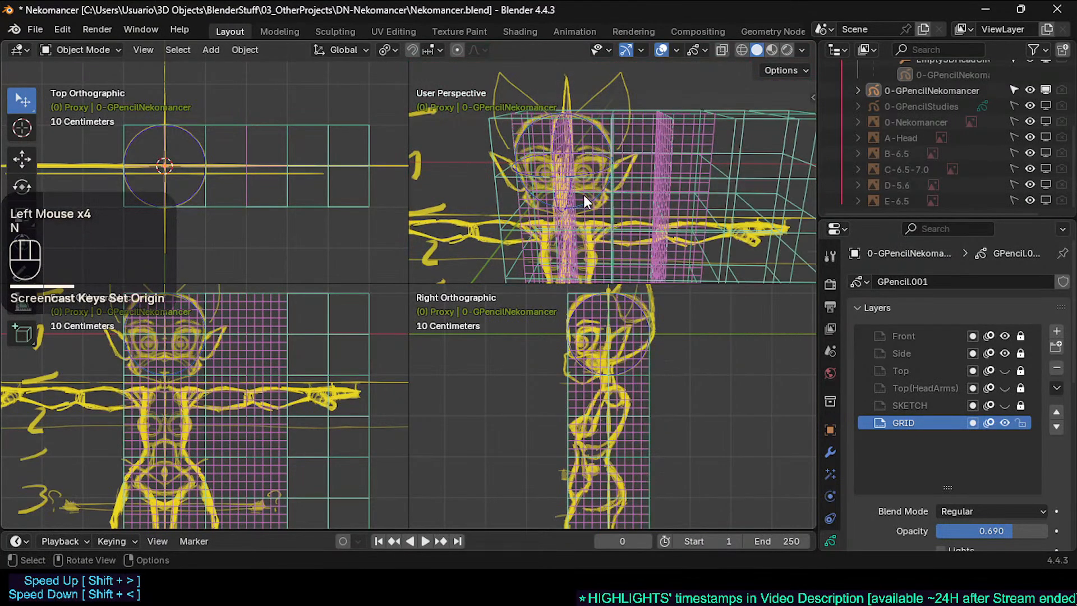
{"action": "scroll", "coordinate": [580, 181], "scroll_direction": "down", "scroll_amount": 3}
{"action": "scroll", "coordinate": [580, 181], "scroll_direction": "up", "scroll_amount": 1}
{"action": "middle_click_drag", "start_coordinate": [373, 326], "coordinate": [114, 238], "text": "shift"}
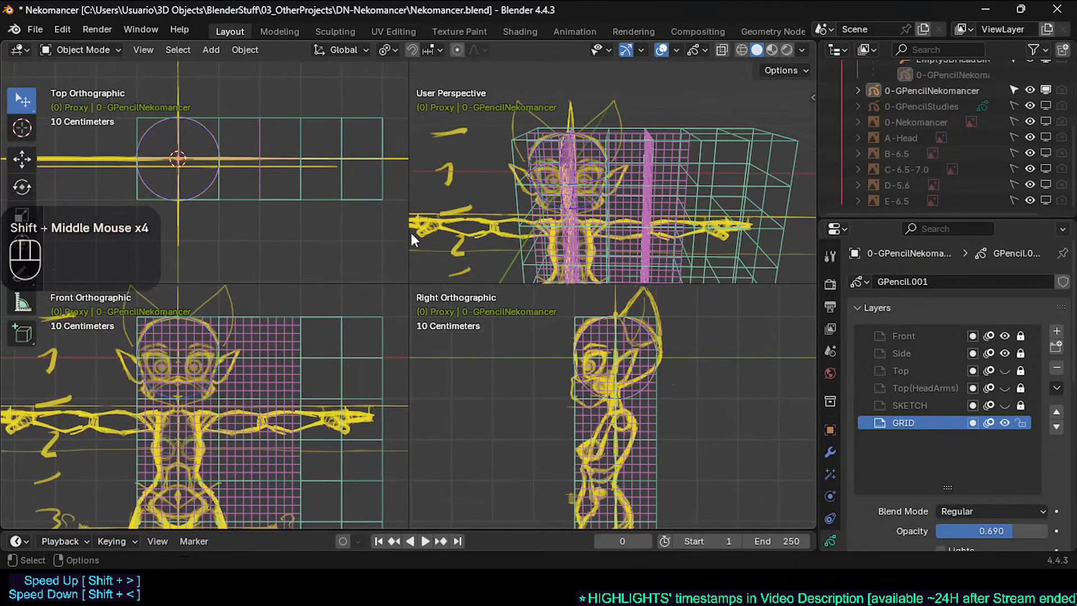
Bring back the Screencast Keys settings and try assigning the display's origin to the Right Orthographic view
{"action": "key", "text": "n"}
{"action": "left_click", "coordinate": [721, 223]}
{"action": "left_click", "coordinate": [553, 165]}
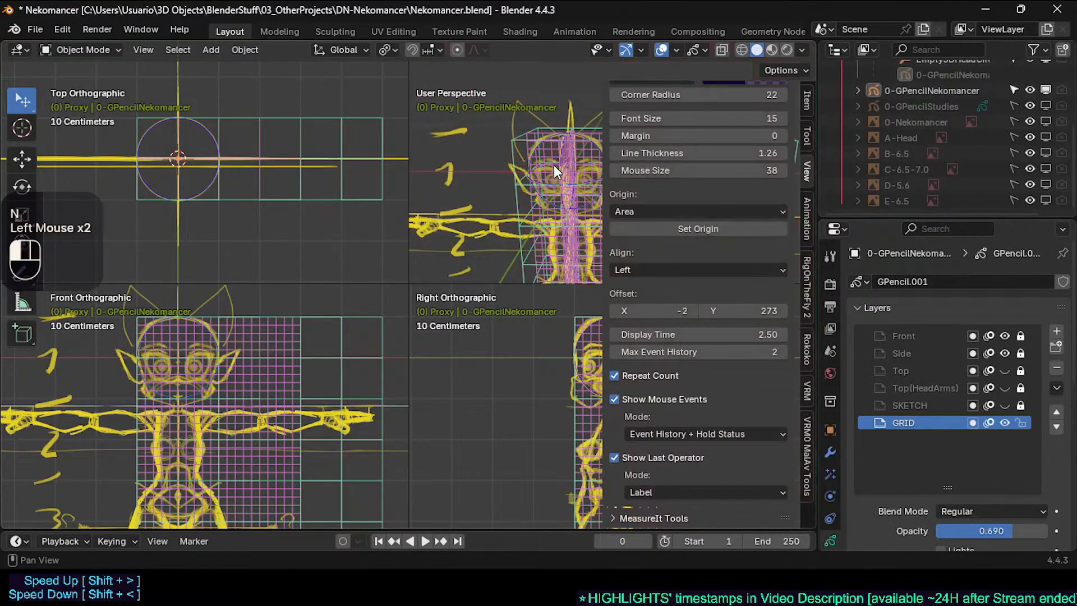
{"action": "left_click", "coordinate": [674, 230]}
{"action": "left_click", "coordinate": [527, 372]}
Keep the Area origin, try Center alignment for the Screencast Keys display, and settle on Right alignment
{"action": "left_click", "coordinate": [691, 213]}
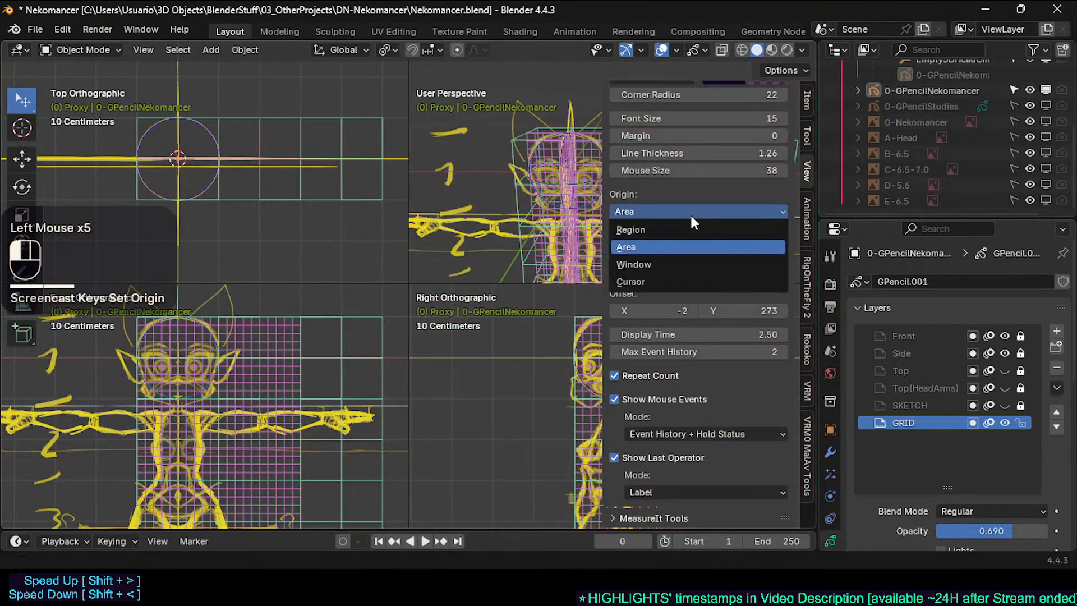
{"action": "left_click", "coordinate": [690, 214]}
{"action": "left_click", "coordinate": [688, 268]}
{"action": "left_click", "coordinate": [667, 304]}
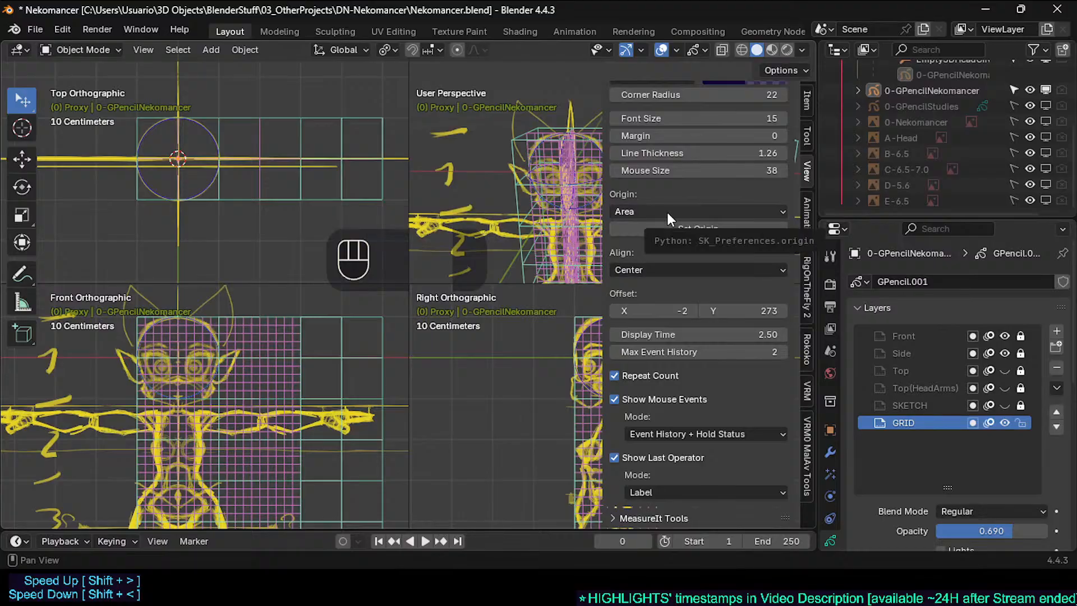
{"action": "left_click", "coordinate": [671, 270]}
{"action": "left_click", "coordinate": [645, 323]}
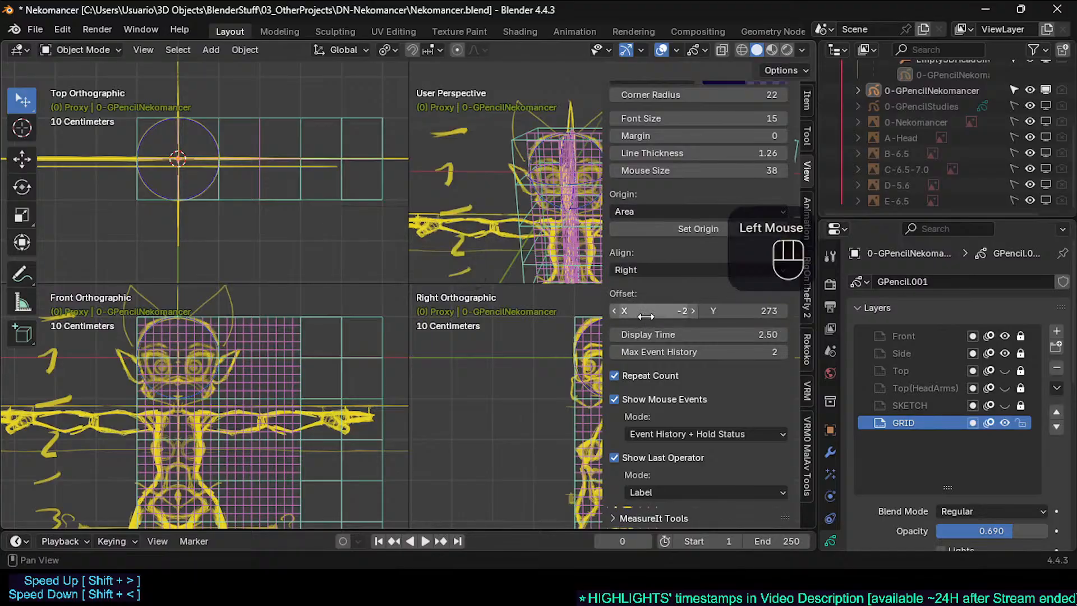
Set the right-aligned key display's origin in the perspective view again and hide the viewport settings
{"action": "left_click", "coordinate": [695, 236]}
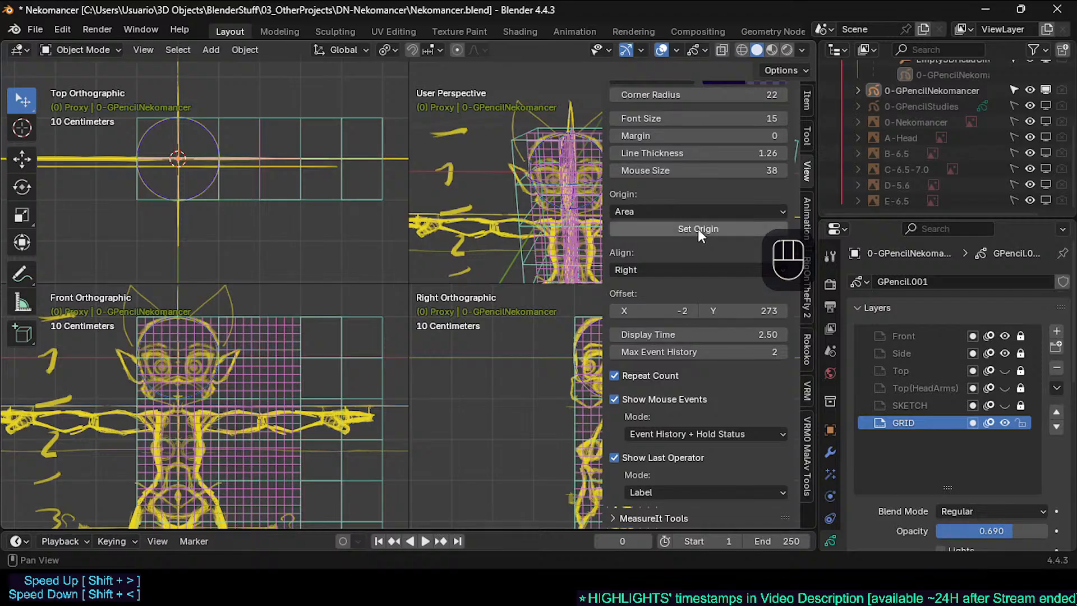
{"action": "key", "text": "n"}
{"action": "key", "text": "n"}
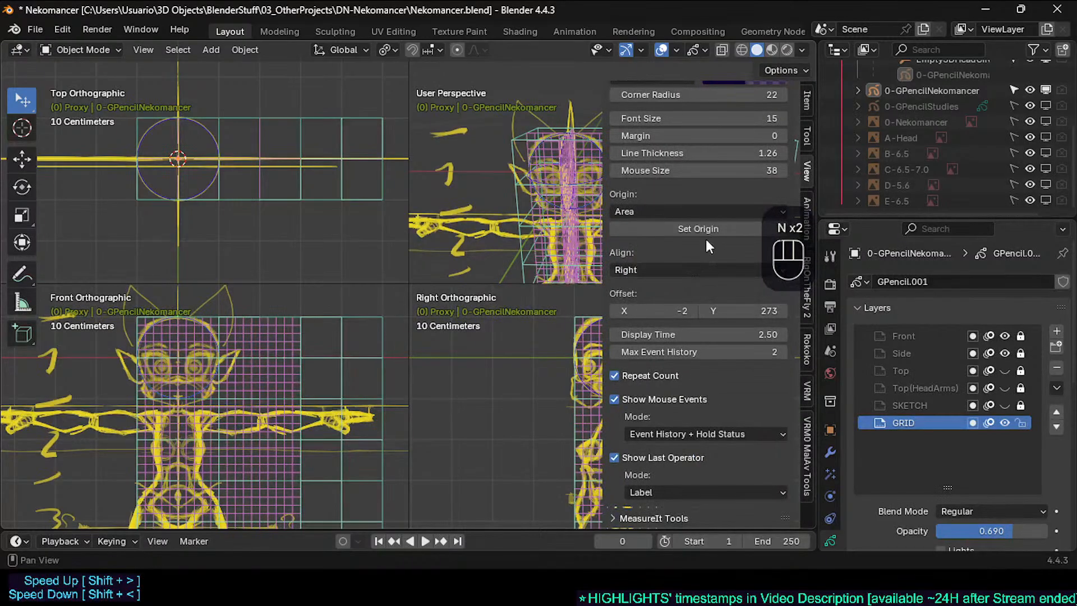
{"action": "left_click", "coordinate": [679, 227]}
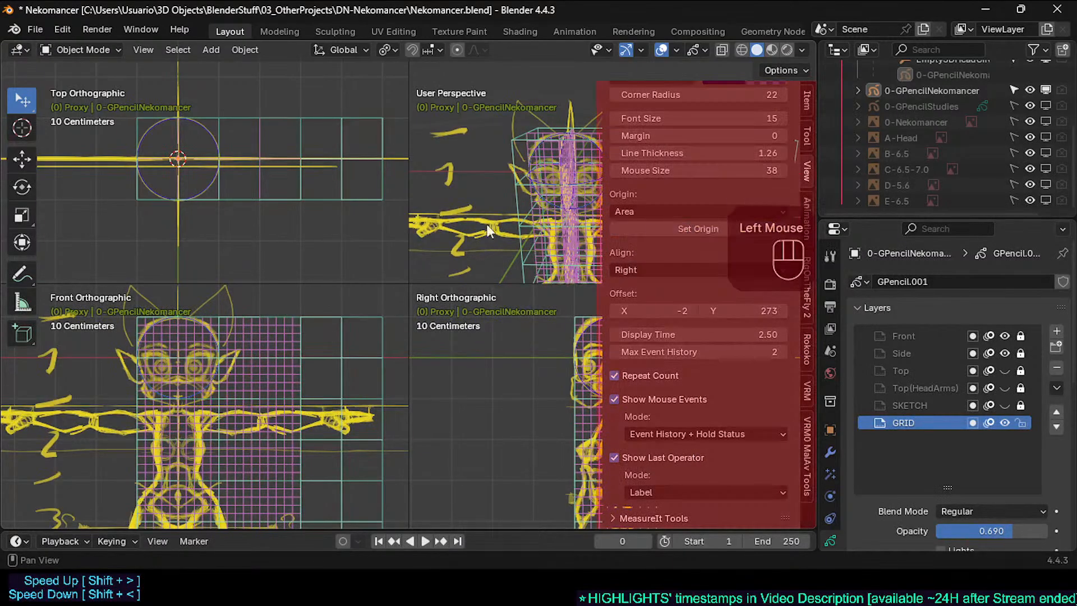
{"action": "left_click", "coordinate": [507, 235]}
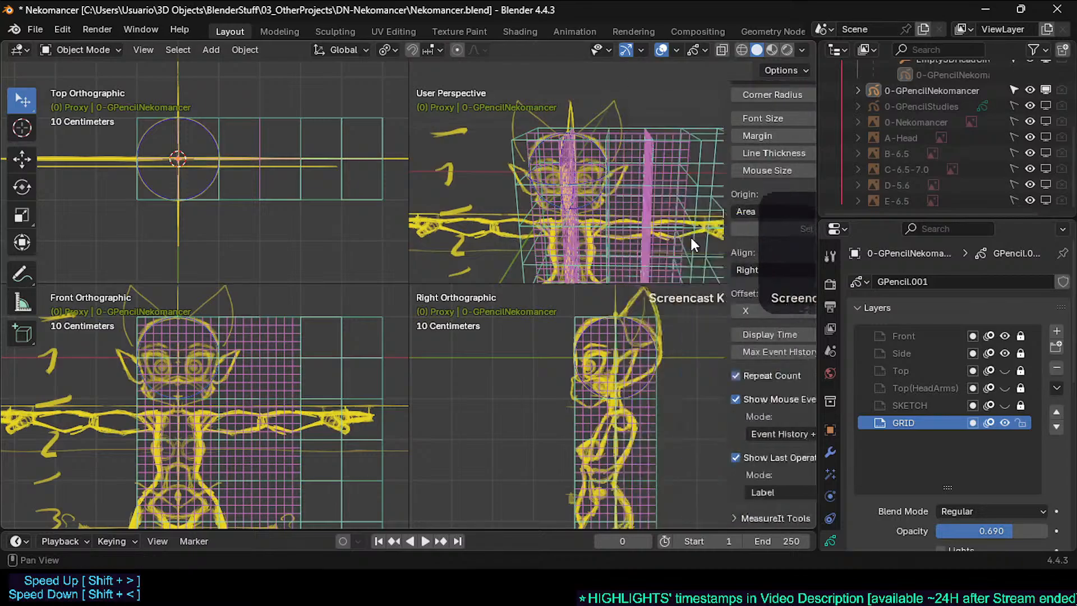
{"action": "key", "text": "n"}
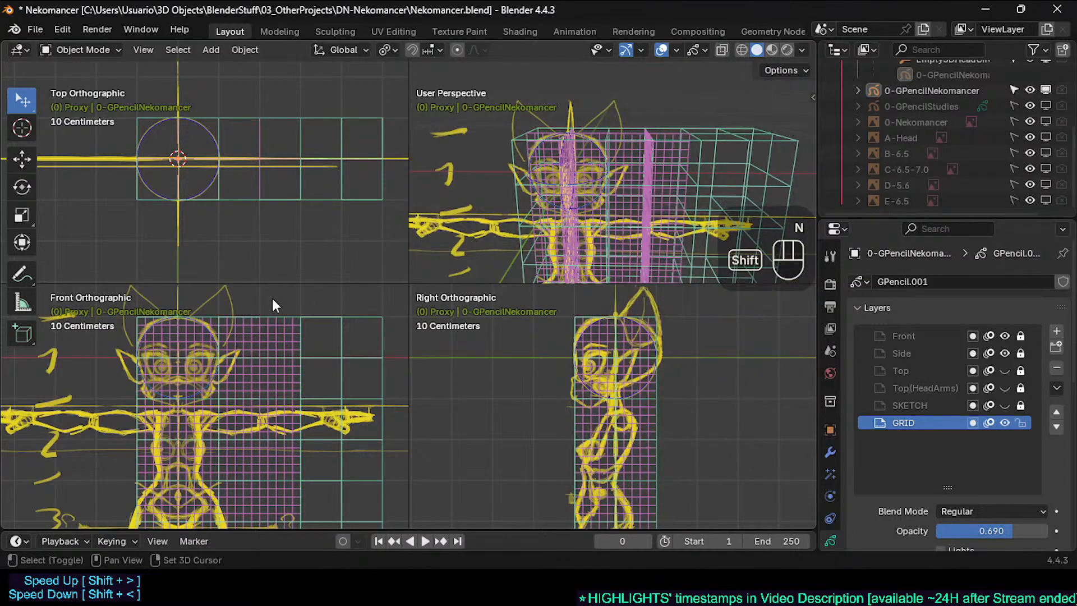
Check how the synchronized orthographic views pan and zoom together around the sketch's head and upper body
{"action": "mouse_move", "coordinate": [238, 322]}
{"action": "middle_mouse_down", "text": "shift"}
{"action": "mouse_move", "coordinate": [244, 496]}
{"action": "mouse_move", "coordinate": [244, 321]}
{"action": "middle_mouse_up", "text": "shift"}
{"action": "middle_click_drag", "start_coordinate": [270, 129], "coordinate": [268, 170], "text": "shift"}
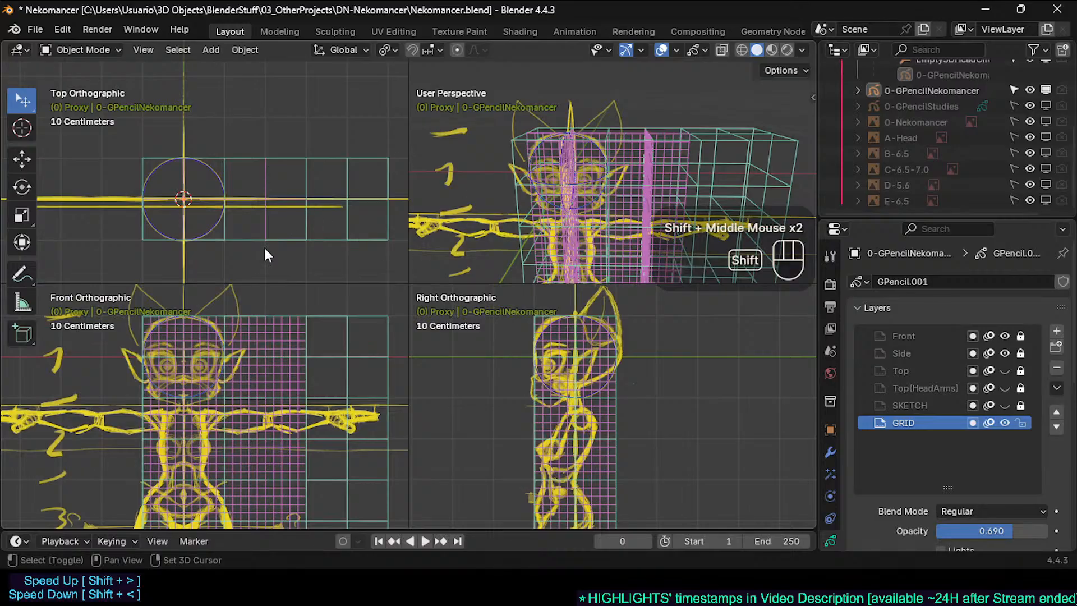
{"action": "middle_click_drag", "start_coordinate": [262, 245], "coordinate": [221, 210], "text": "shift"}
{"action": "middle_click_drag", "start_coordinate": [194, 268], "coordinate": [232, 285], "text": "shift"}
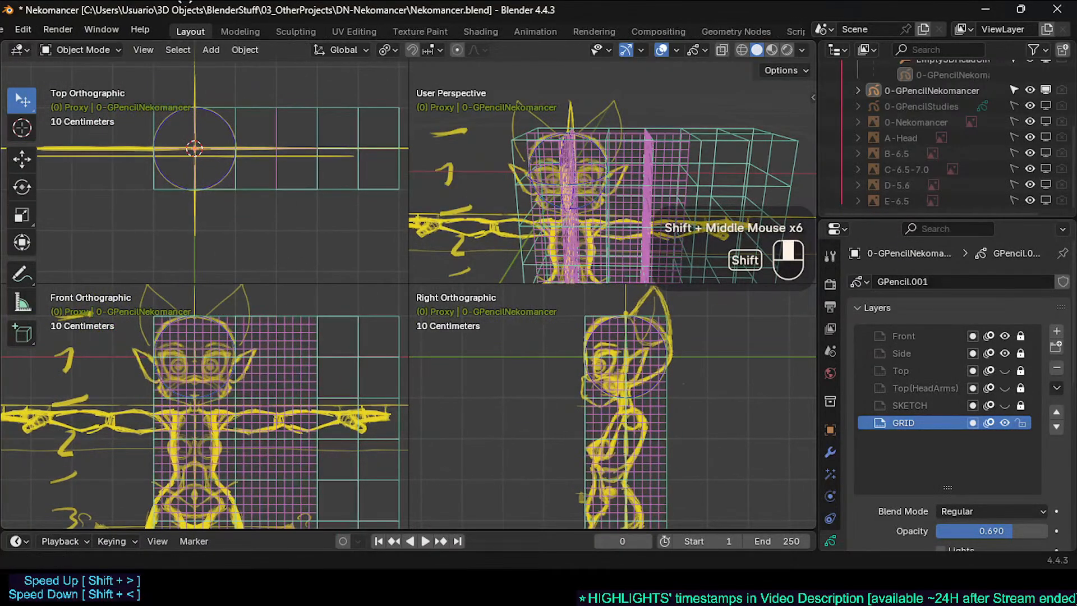
{"action": "middle_click_drag", "start_coordinate": [230, 101], "coordinate": [261, 119], "text": "shift"}
{"action": "scroll", "coordinate": [129, 27], "scroll_direction": "up", "scroll_amount": 3}
{"action": "scroll", "coordinate": [132, 34], "scroll_direction": "up", "scroll_amount": 1}
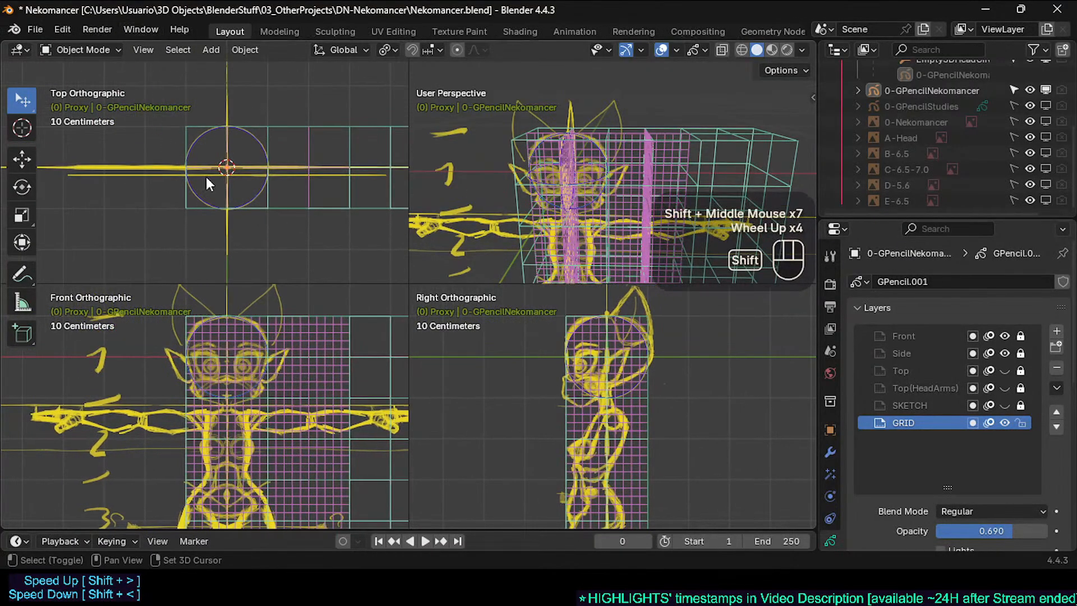
{"action": "middle_click_drag", "start_coordinate": [207, 178], "coordinate": [117, 151], "text": "shift"}
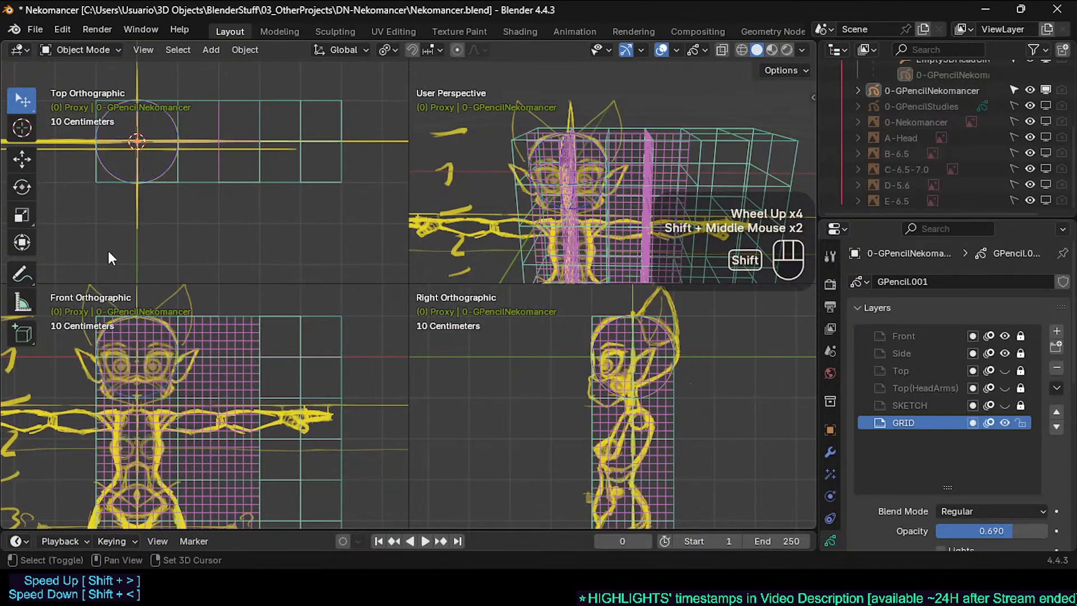
{"action": "middle_click_drag", "start_coordinate": [108, 253], "coordinate": [139, 248], "text": "shift"}
{"action": "middle_click_drag", "start_coordinate": [233, 294], "coordinate": [197, 346], "text": "shift"}
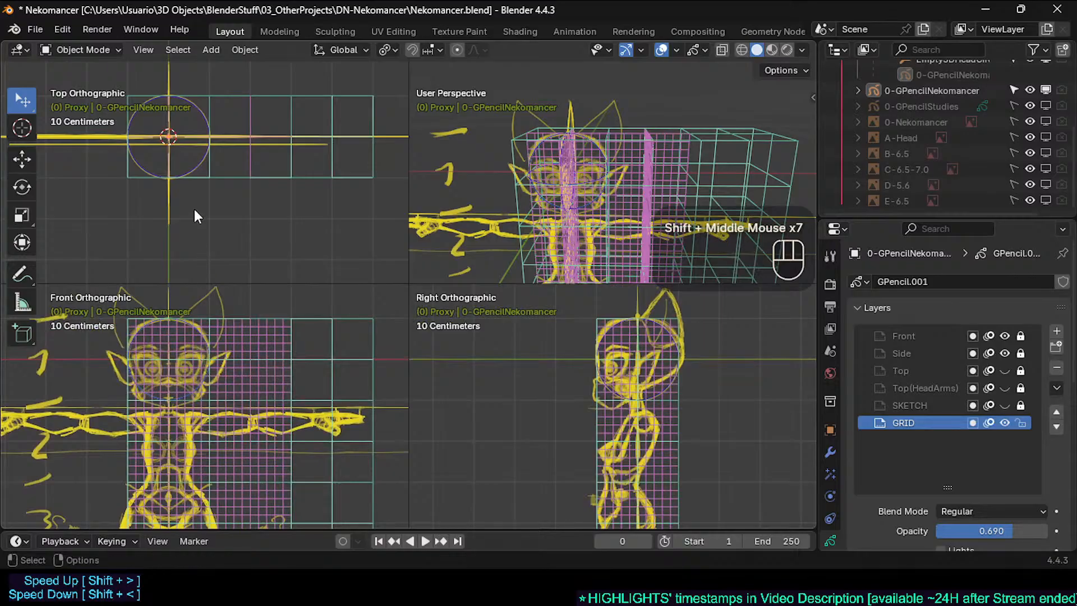
{"action": "middle_click_drag", "start_coordinate": [194, 216], "coordinate": [214, 256], "text": "shift"}
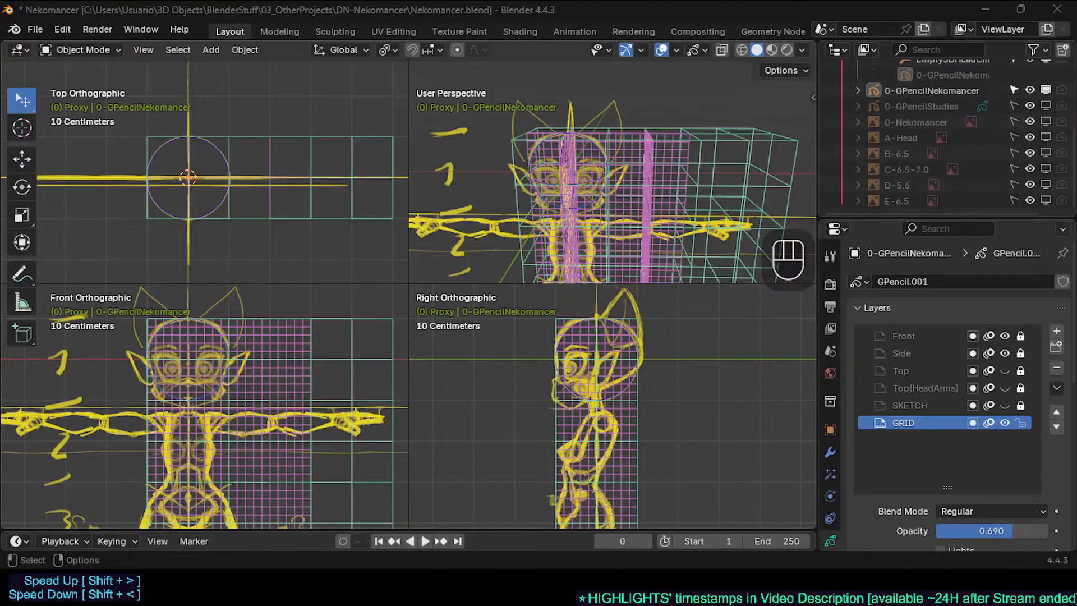
{"action": "scroll", "coordinate": [206, 182], "scroll_direction": "up", "scroll_amount": 1}
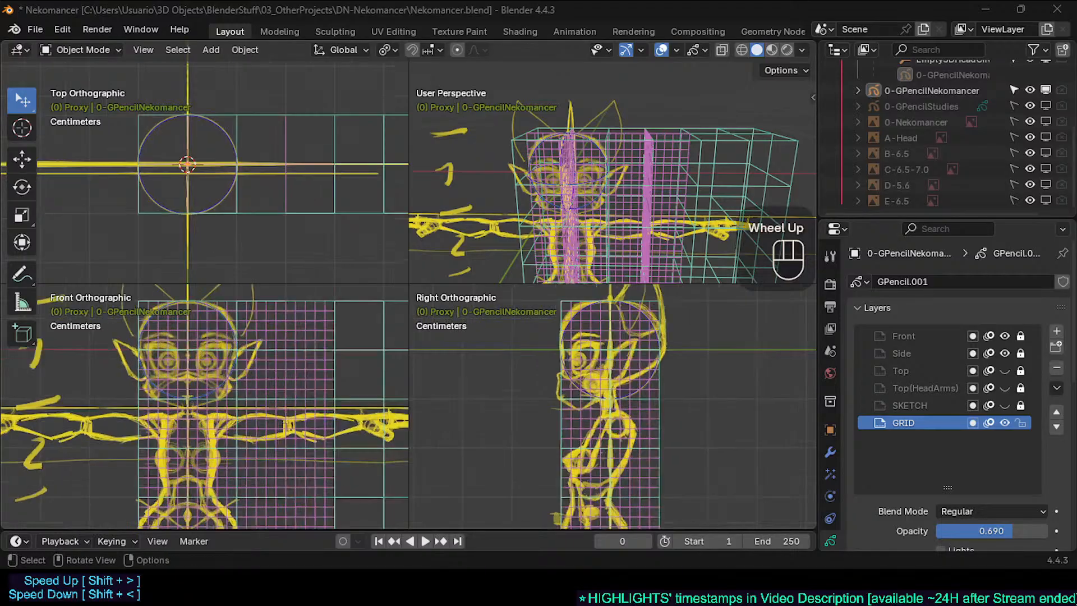
{"action": "middle_click_drag", "start_coordinate": [207, 183], "coordinate": [247, 268], "text": "shift"}
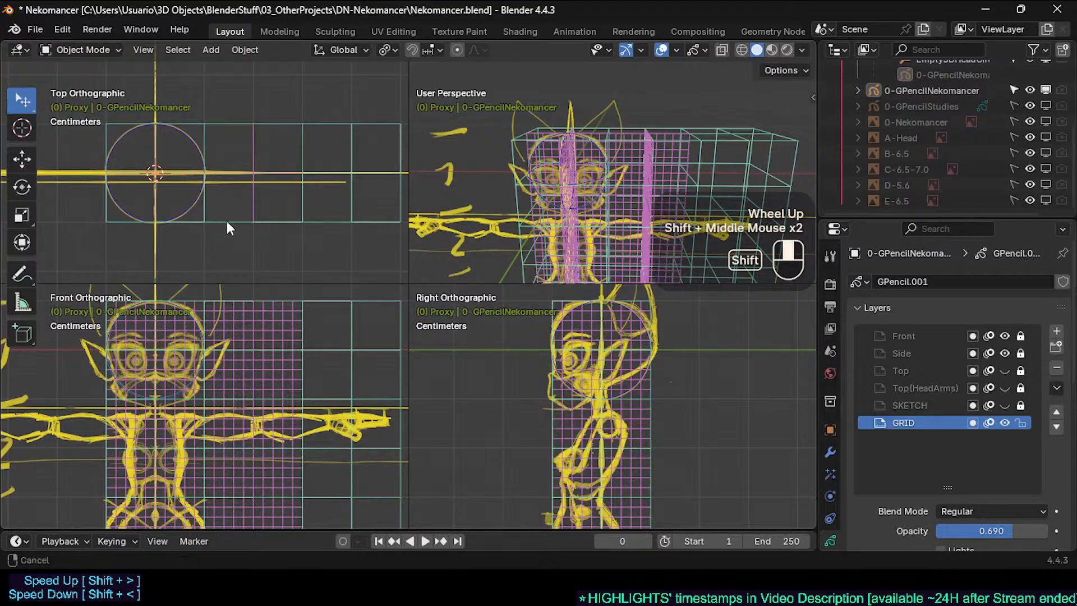
{"action": "middle_click_drag", "start_coordinate": [225, 218], "coordinate": [204, 229], "text": "shift"}
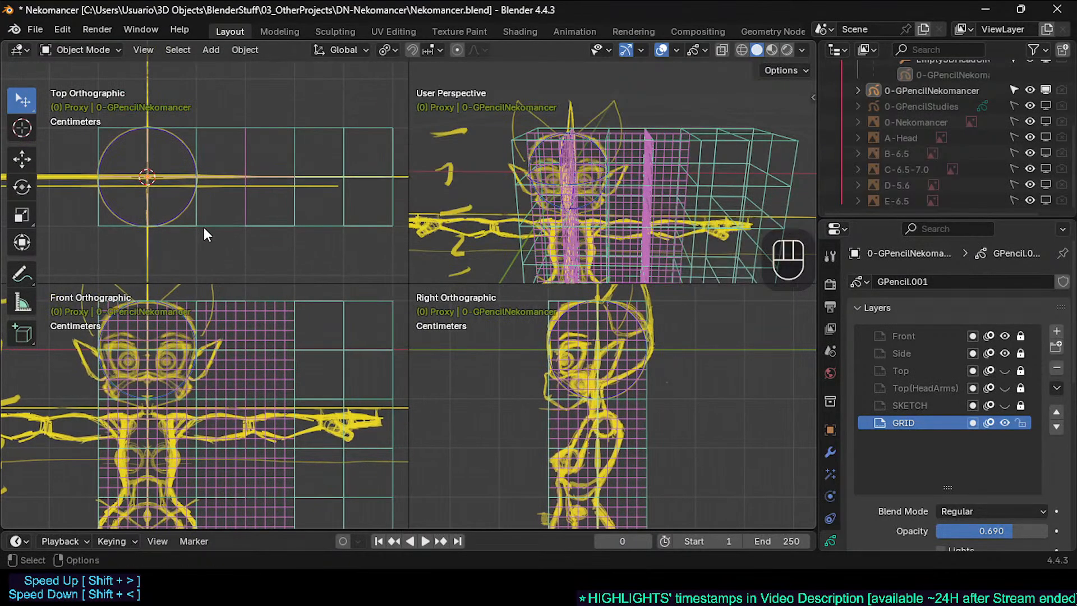
Enlarge the head in the synchronized orthographic views and hide the viewport's tool shelf
{"action": "middle_click_drag", "start_coordinate": [180, 197], "coordinate": [449, 293], "text": "ctrl"}
{"action": "middle_click_drag", "start_coordinate": [221, 196], "coordinate": [188, 182], "text": "ctrl"}
{"action": "key", "text": "t"}
Select the 0-GPencilNekomancer Grease Pencil object and switch it to Draw Mode
{"action": "left_click", "coordinate": [200, 173]}
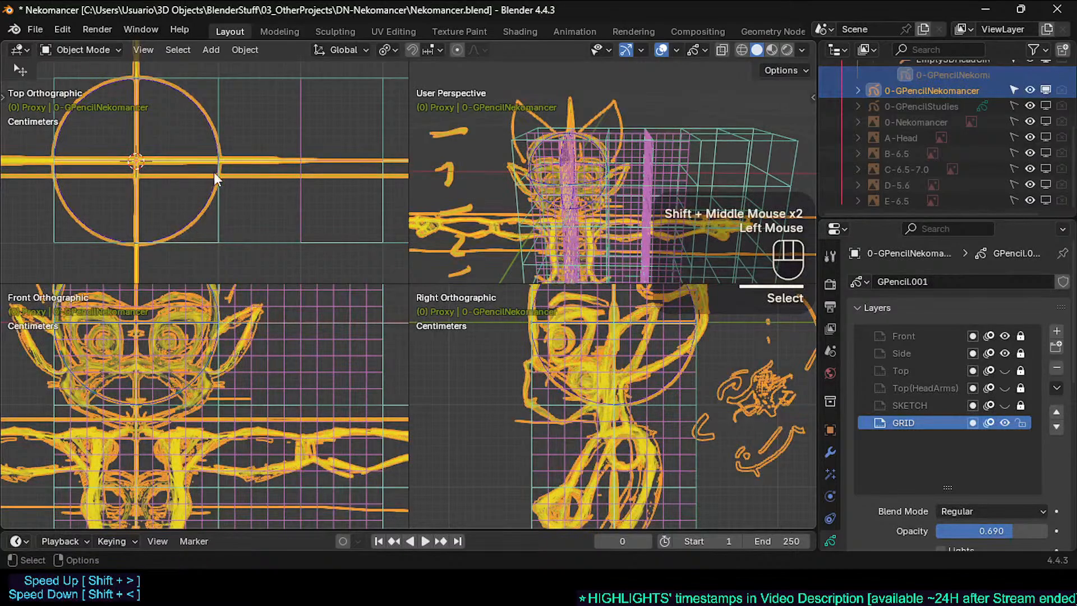
{"action": "middle_click_drag", "start_coordinate": [911, 105], "coordinate": [903, 143]}
{"action": "left_click", "coordinate": [908, 144]}
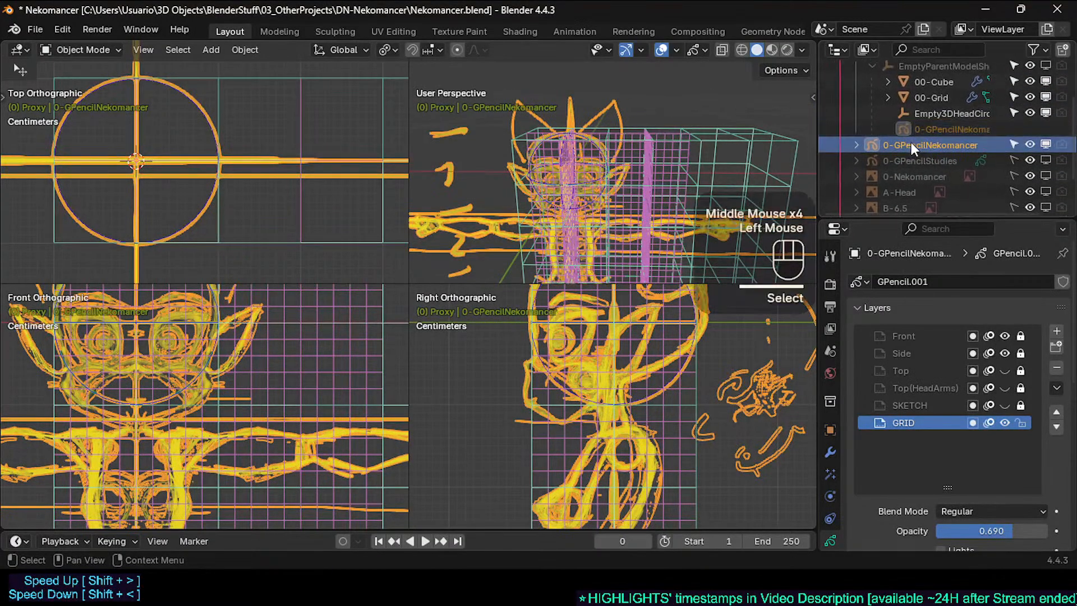
{"action": "left_click", "coordinate": [928, 140]}
{"action": "left_click", "coordinate": [934, 127]}
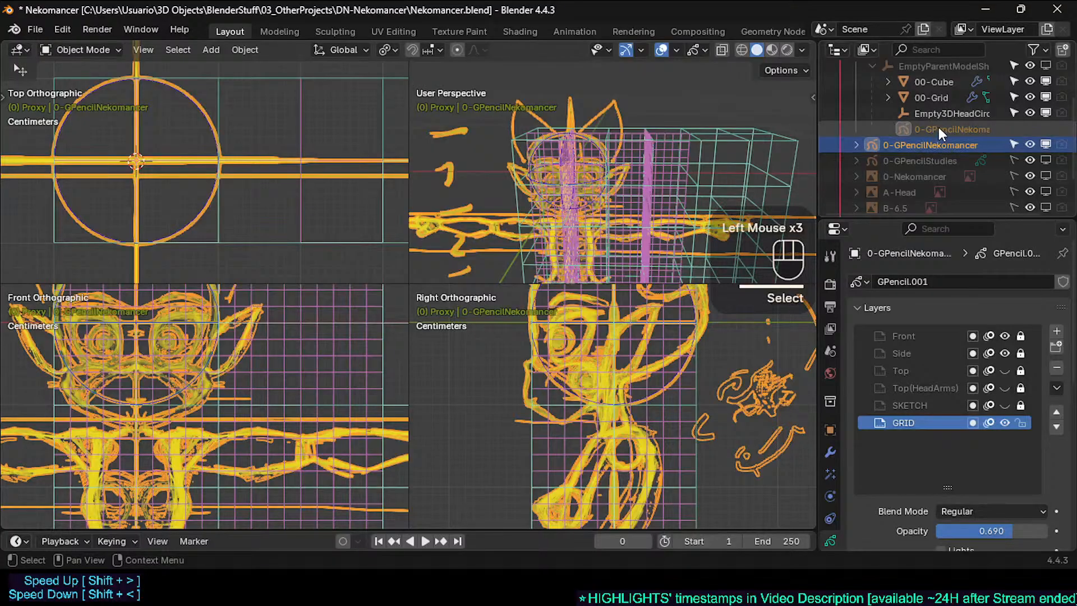
{"action": "left_click", "coordinate": [935, 128]}
{"action": "left_click", "coordinate": [934, 129]}
{"action": "left_click", "coordinate": [927, 140]}
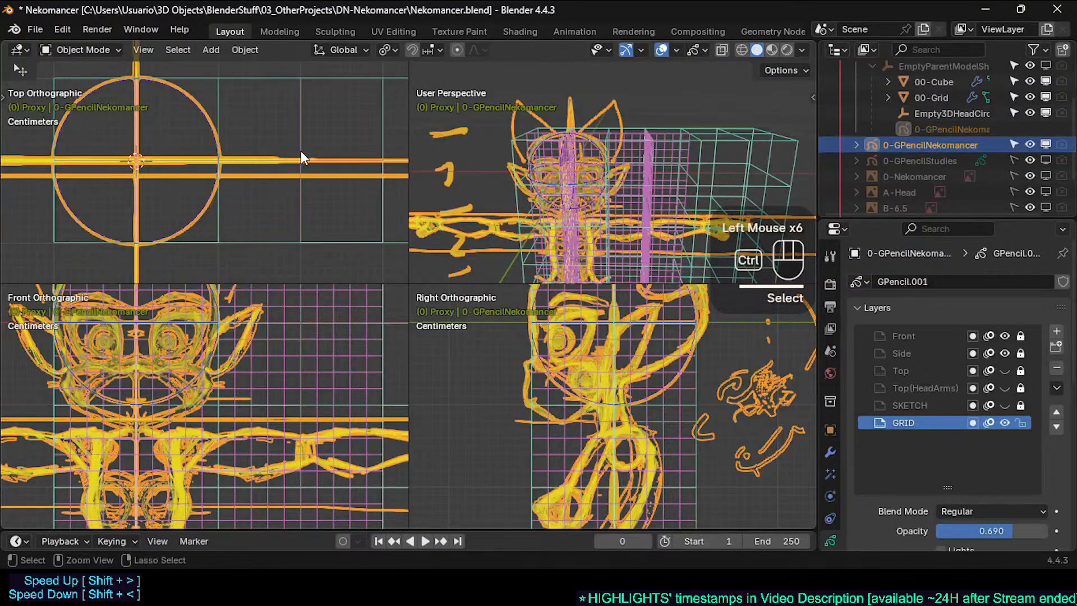
{"action": "key", "text": "ctrl+Tab"}
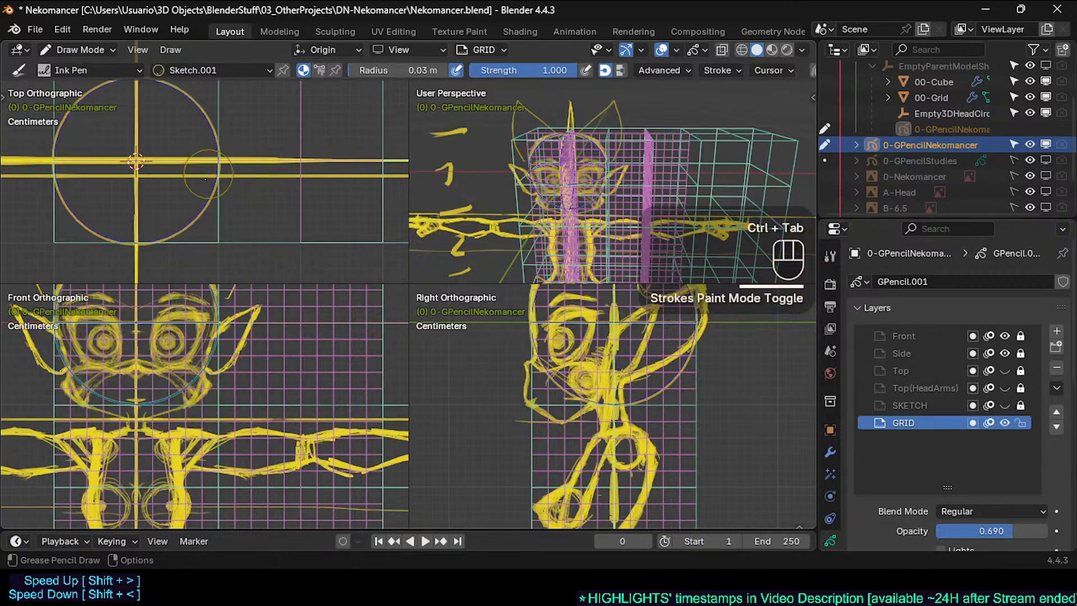
Make the Top layer active and visible in the Grease Pencil object, and hide the GRID layer
{"action": "middle_click_drag", "start_coordinate": [205, 179], "coordinate": [262, 199], "text": "shift"}
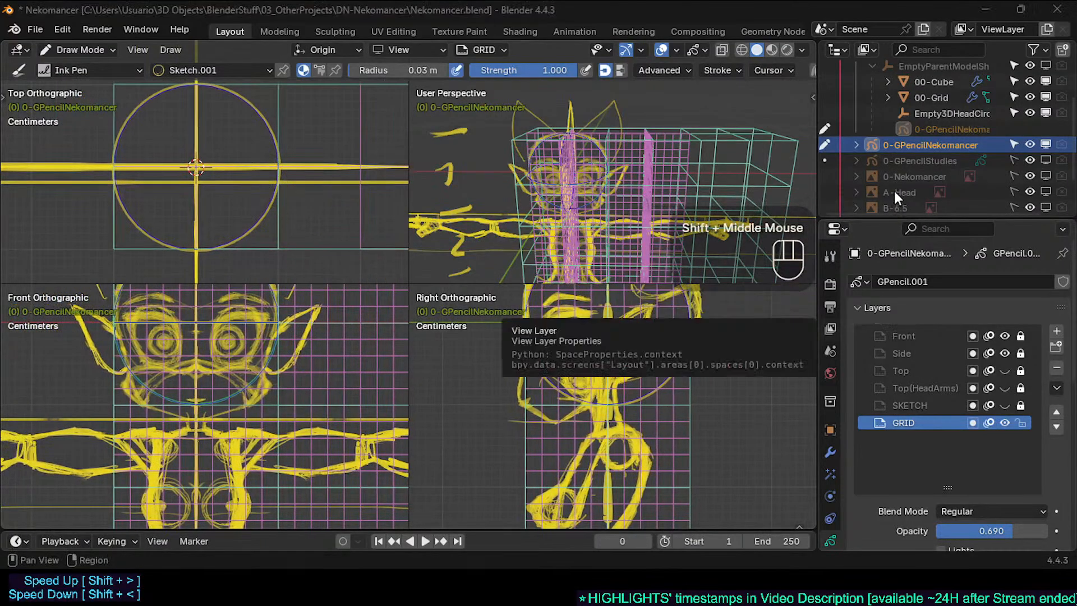
{"action": "left_click", "coordinate": [1056, 388]}
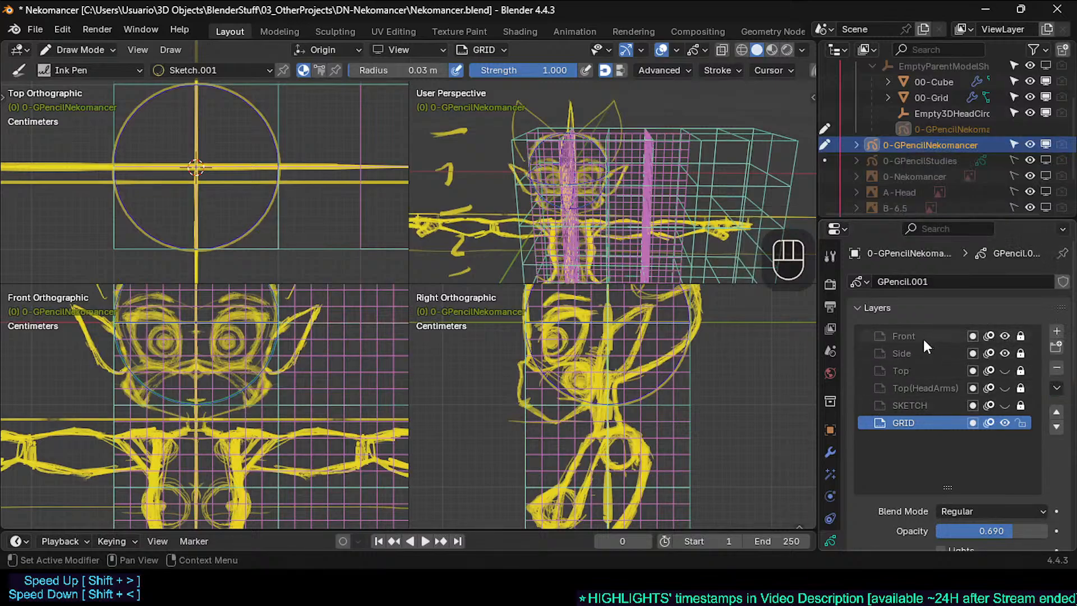
{"action": "left_click", "coordinate": [910, 371]}
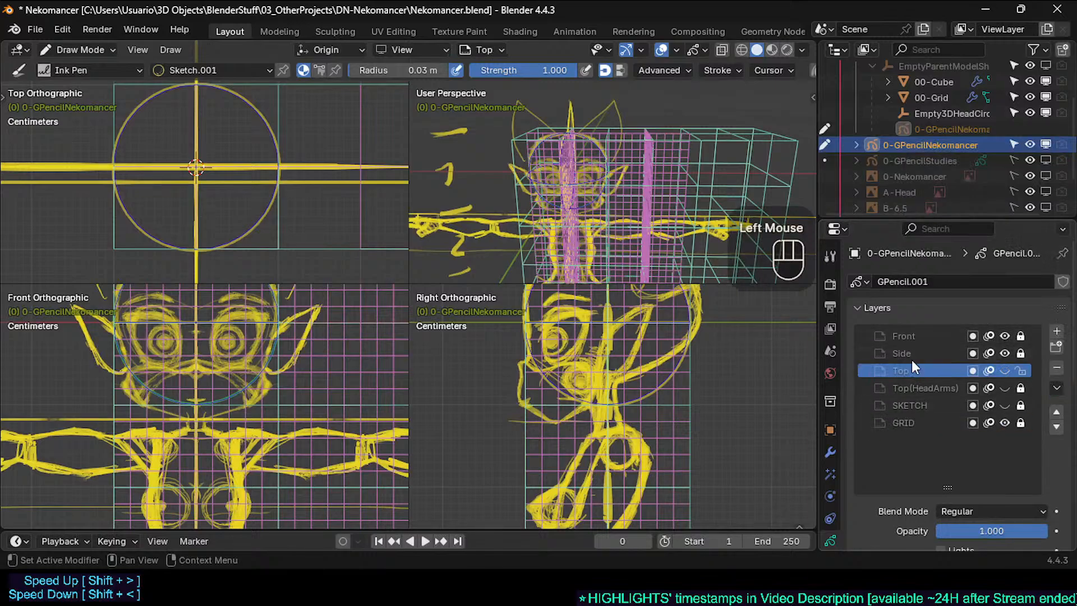
{"action": "left_click", "coordinate": [1004, 370]}
{"action": "left_click", "coordinate": [1005, 423]}
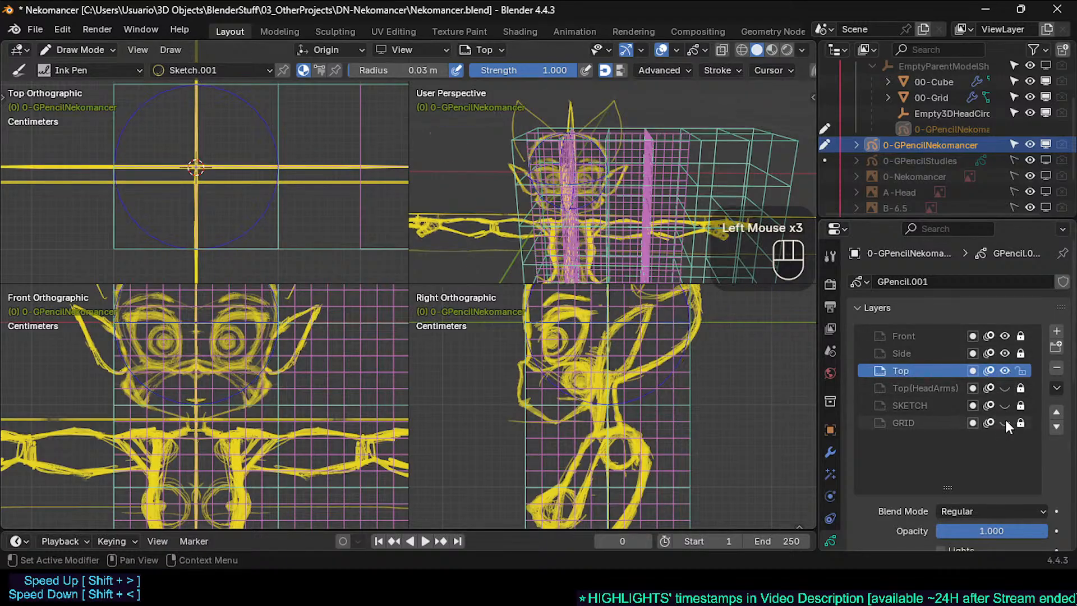
Show the GRID layer while keeping Top active, and reduce the Ink Pen brush radius to 0.0095 m
{"action": "left_click", "coordinate": [1004, 423]}
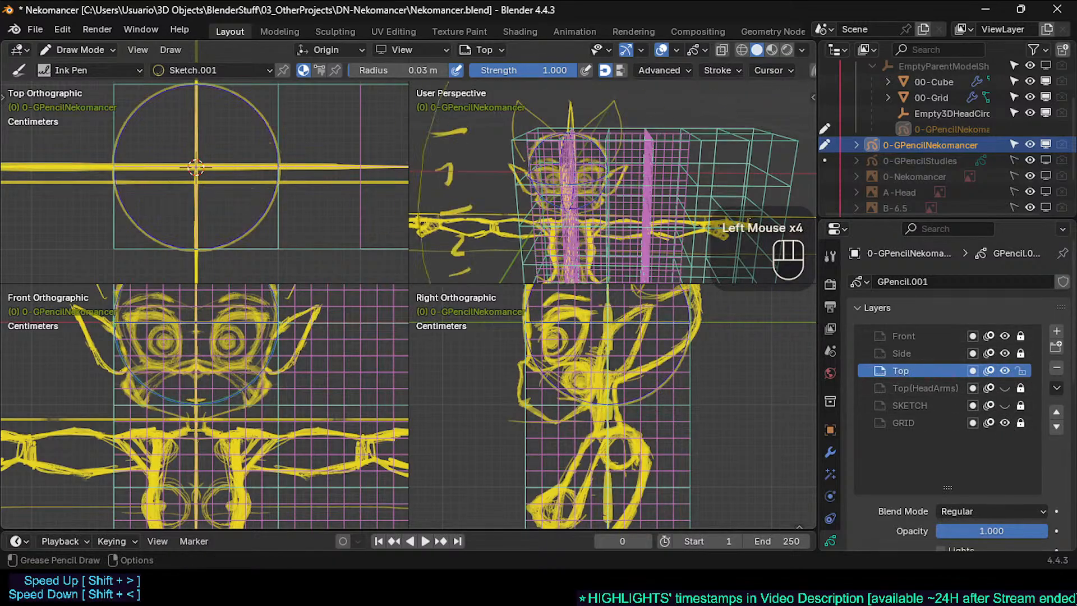
{"action": "double_click", "coordinate": [892, 369]}
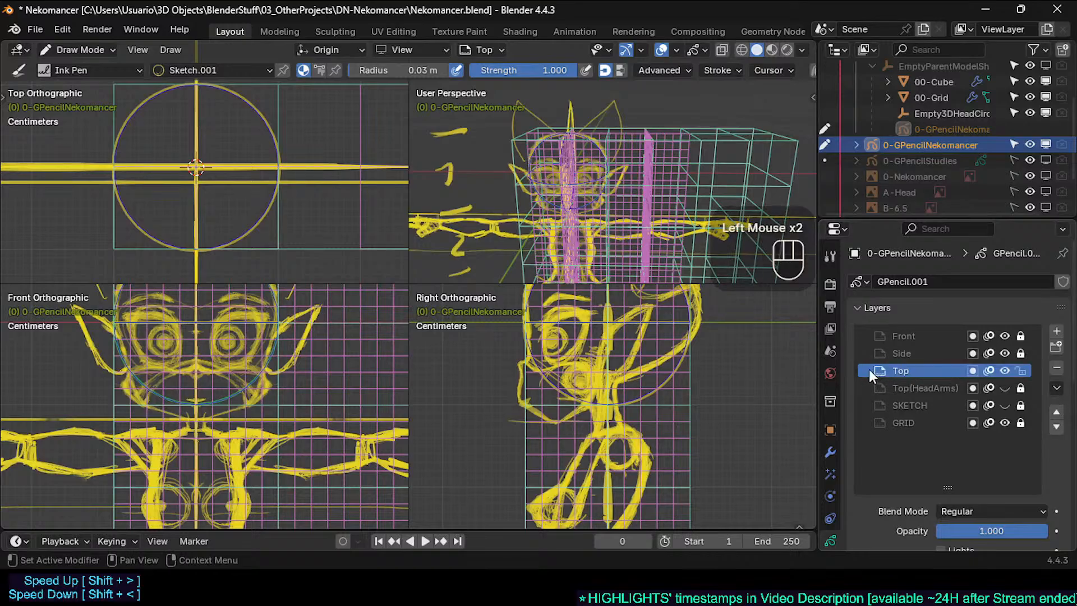
{"action": "key", "text": "f"}
{"action": "left_click", "coordinate": [250, 169]}
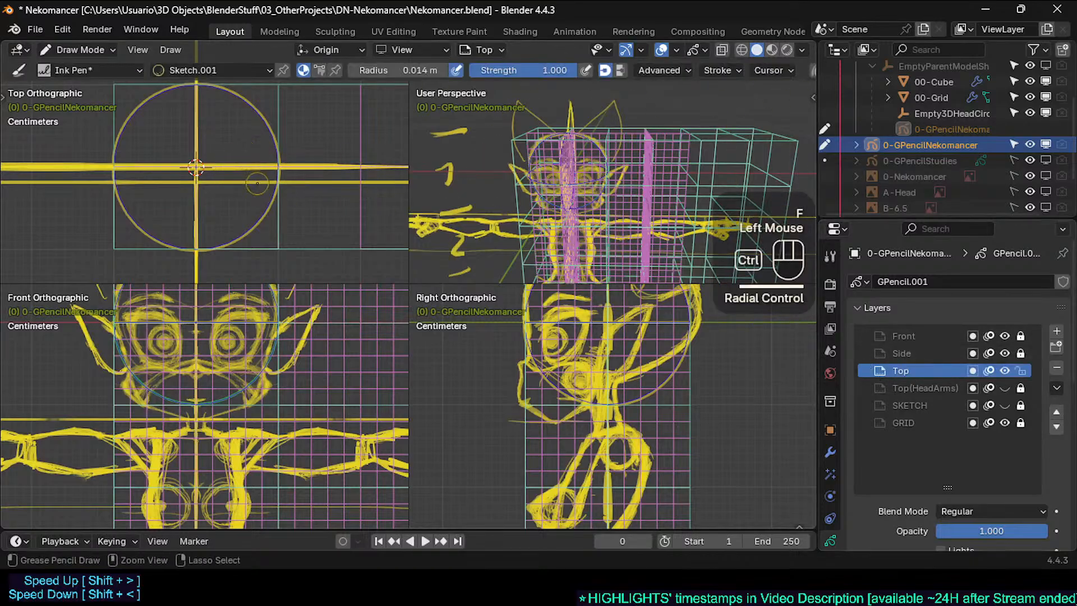
{"action": "key", "text": "ctrl+s"}
{"action": "mouse_move", "coordinate": [260, 180]}
{"action": "middle_mouse_down", "text": "ctrl"}
{"action": "mouse_move", "coordinate": [258, 203]}
{"action": "mouse_move", "coordinate": [281, 162]}
{"action": "mouse_move", "coordinate": [206, 160]}
{"action": "middle_mouse_up", "text": "ctrl"}
{"action": "middle_click_drag", "start_coordinate": [336, 158], "coordinate": [198, 190], "text": "shift"}
{"action": "key", "text": "f"}
{"action": "left_click", "coordinate": [172, 183]}
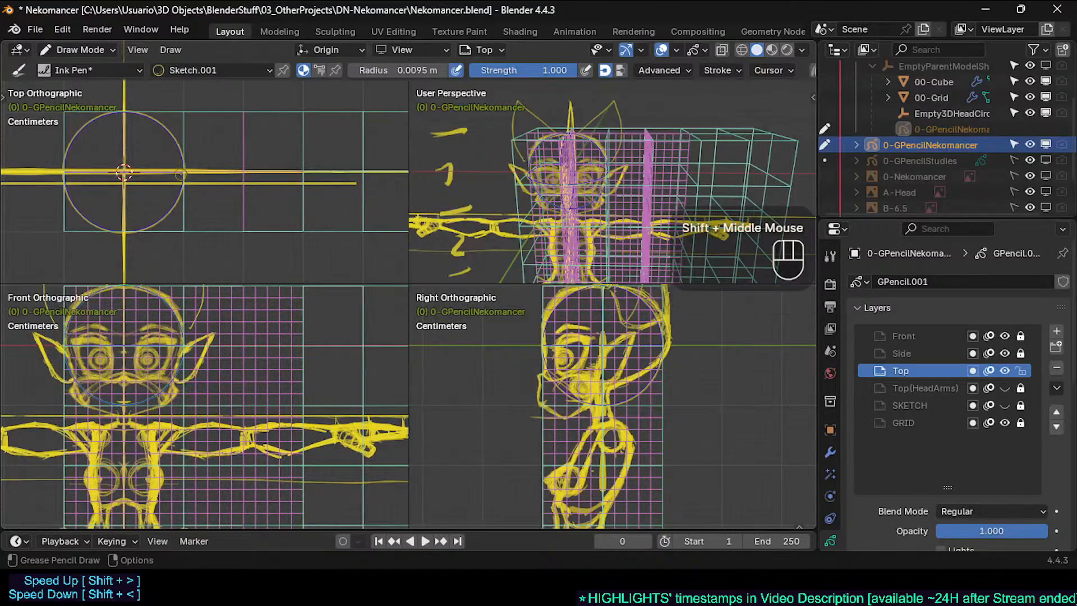
Try a wavy test stroke beside the head circle in the top view and check its depth in the perspective view
{"action": "left_click_drag", "start_coordinate": [169, 170], "coordinate": [257, 202]}
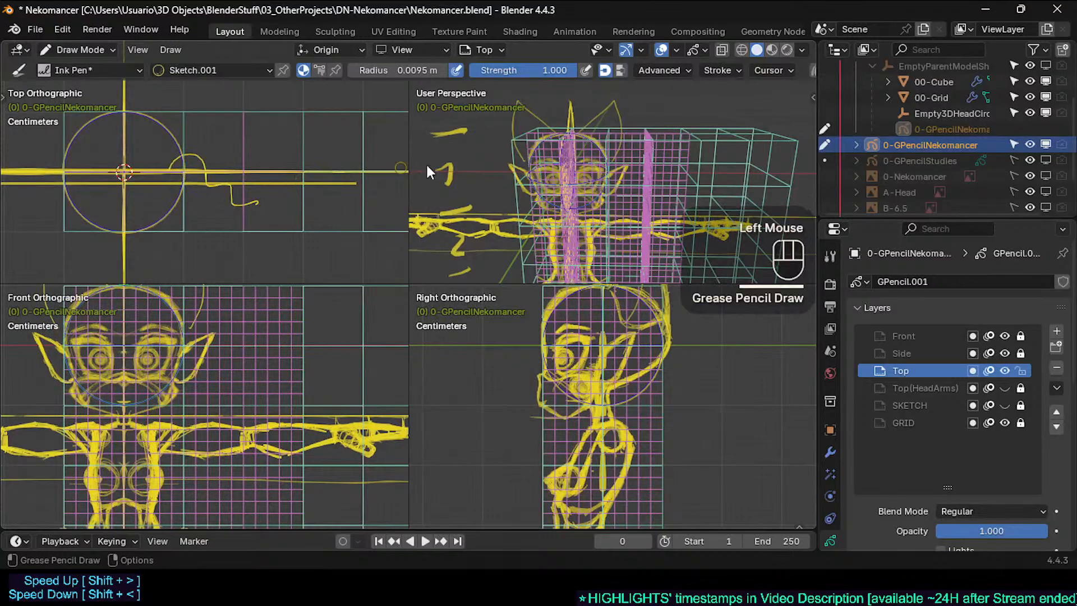
{"action": "mouse_move", "coordinate": [532, 165]}
{"action": "middle_mouse_down"}
{"action": "mouse_move", "coordinate": [505, 168]}
{"action": "mouse_move", "coordinate": [553, 163]}
{"action": "middle_mouse_up"}
{"action": "middle_click_drag", "start_coordinate": [552, 151], "coordinate": [562, 185], "text": "ctrl"}
{"action": "middle_click_drag", "start_coordinate": [562, 178], "coordinate": [552, 130], "text": "shift"}
{"action": "middle_click_drag", "start_coordinate": [553, 131], "coordinate": [595, 115]}
{"action": "middle_click_drag", "start_coordinate": [538, 144], "coordinate": [511, 264], "text": "shift"}
{"action": "middle_click_drag", "start_coordinate": [527, 168], "coordinate": [521, 252], "text": "shift"}
{"action": "middle_click_drag", "start_coordinate": [527, 246], "coordinate": [533, 185], "text": "shift"}
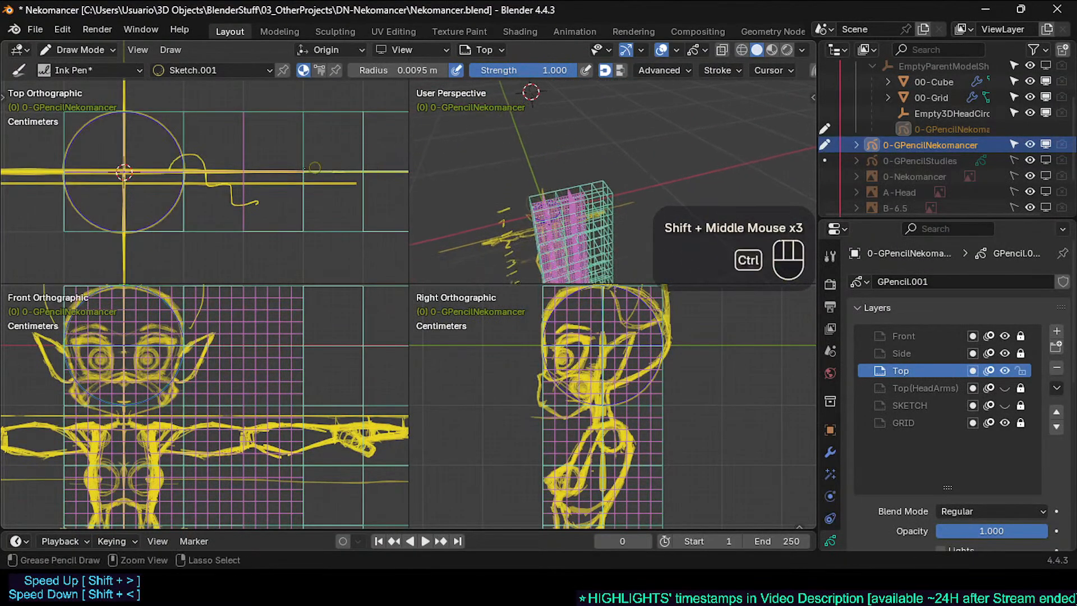
{"action": "key", "text": "ctrl+z"}
Draw a wavy stroke ending in a zigzag across the outer grid cells in the top view
{"action": "left_click_drag", "start_coordinate": [230, 141], "coordinate": [282, 143]}
{"action": "left_click_drag", "start_coordinate": [398, 206], "coordinate": [389, 237]}
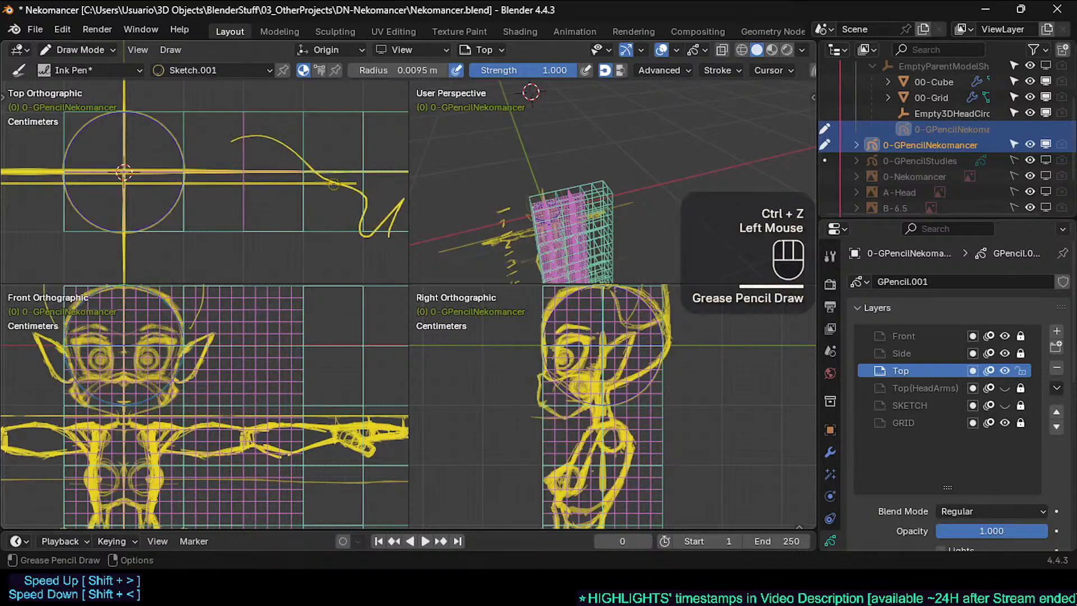
{"action": "middle_click_drag", "start_coordinate": [504, 175], "coordinate": [541, 207]}
{"action": "mouse_move", "coordinate": [544, 196]}
{"action": "middle_mouse_down"}
{"action": "mouse_move", "coordinate": [608, 226]}
{"action": "mouse_move", "coordinate": [558, 160]}
{"action": "middle_mouse_up"}
{"action": "middle_click_drag", "start_coordinate": [552, 157], "coordinate": [578, 163]}
{"action": "key", "text": "KP_7"}
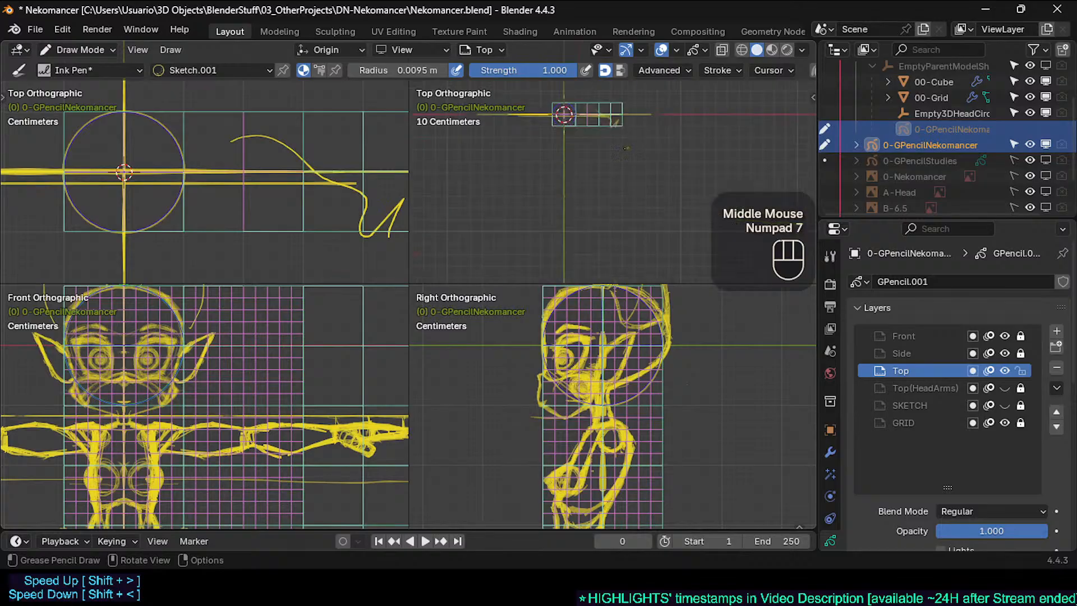
Examine in the perspective view at which height the new stroke lies relative to the character and grid box
{"action": "middle_click_drag", "start_coordinate": [605, 131], "coordinate": [597, 171]}
{"action": "middle_click_drag", "start_coordinate": [598, 171], "coordinate": [605, 127], "text": "shift"}
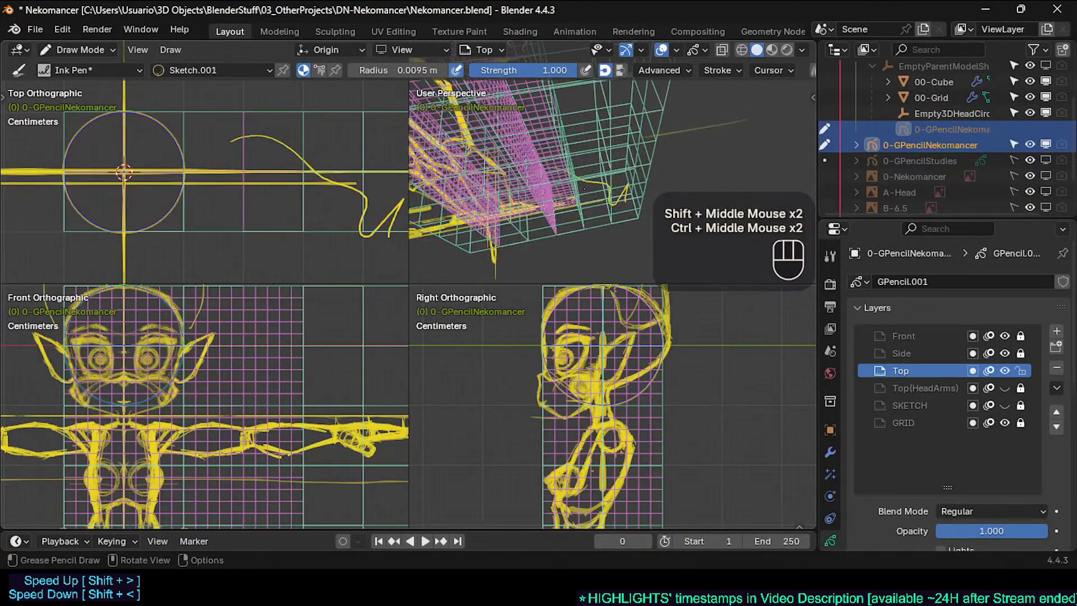
{"action": "middle_click_drag", "start_coordinate": [584, 188], "coordinate": [582, 190]}
{"action": "middle_click_drag", "start_coordinate": [582, 190], "coordinate": [614, 191], "text": "shift"}
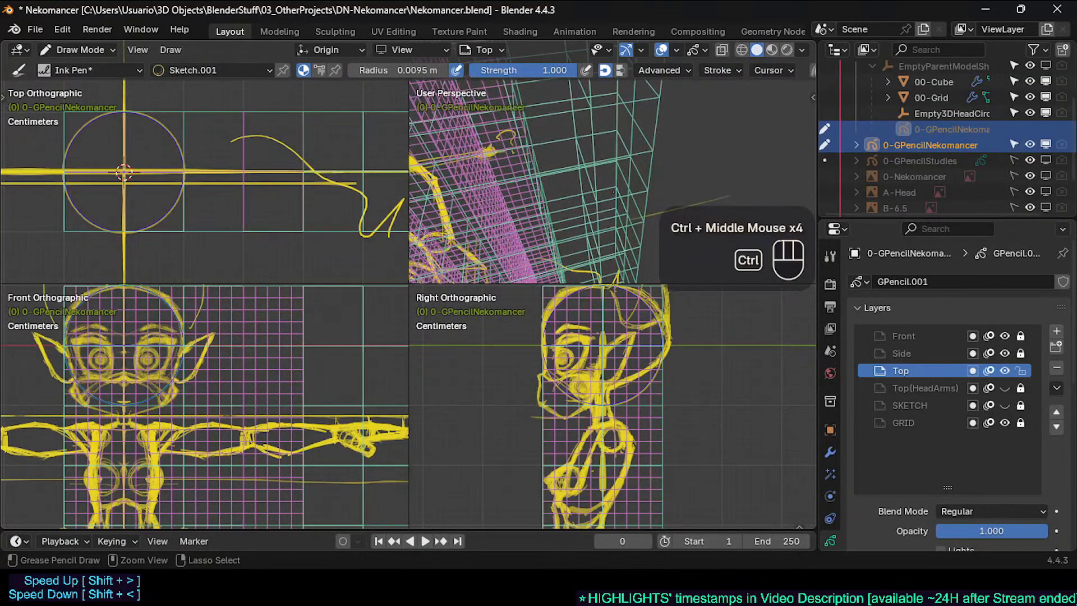
{"action": "middle_click_drag", "start_coordinate": [599, 245], "coordinate": [546, 23], "text": "ctrl"}
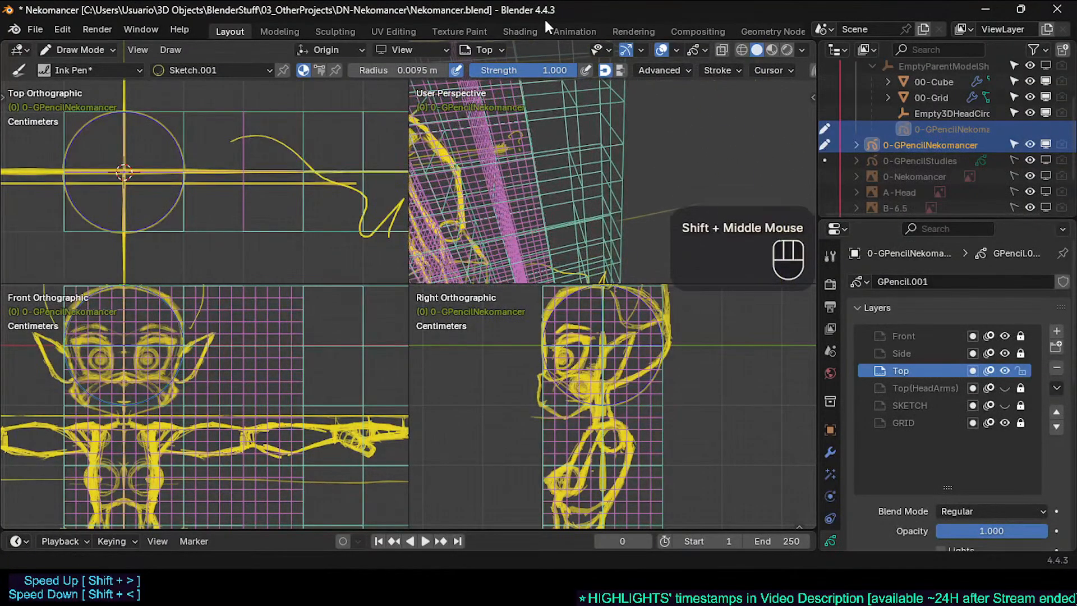
{"action": "middle_click_drag", "start_coordinate": [586, 247], "coordinate": [587, 243], "text": "shift"}
{"action": "mouse_move", "coordinate": [587, 178]}
{"action": "middle_mouse_down", "text": "shift"}
{"action": "mouse_move", "coordinate": [600, 175]}
{"action": "mouse_move", "coordinate": [576, 149]}
{"action": "mouse_move", "coordinate": [577, 189]}
{"action": "mouse_move", "coordinate": [576, 179]}
{"action": "mouse_move", "coordinate": [596, 204]}
{"action": "mouse_move", "coordinate": [588, 168]}
{"action": "middle_mouse_up", "text": "shift"}
{"action": "scroll", "coordinate": [576, 179], "scroll_direction": "down", "scroll_amount": 4, "text": "shift"}
{"action": "scroll", "coordinate": [577, 177], "scroll_direction": "down", "scroll_amount": 2}
{"action": "scroll", "coordinate": [588, 169], "scroll_direction": "down", "scroll_amount": 1}
{"action": "middle_click_drag", "start_coordinate": [588, 168], "coordinate": [588, 186], "text": "shift"}
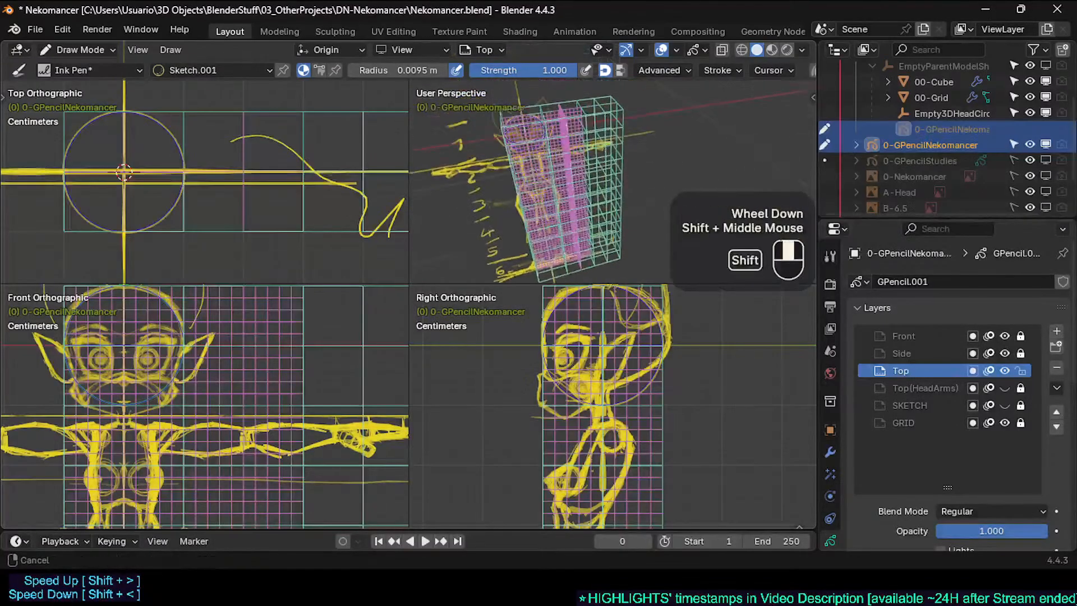
Select the Top layer's strokes in Edit Mode and move them up along Z to just above the grid box
{"action": "key", "text": "Tab"}
{"action": "key", "text": "a"}
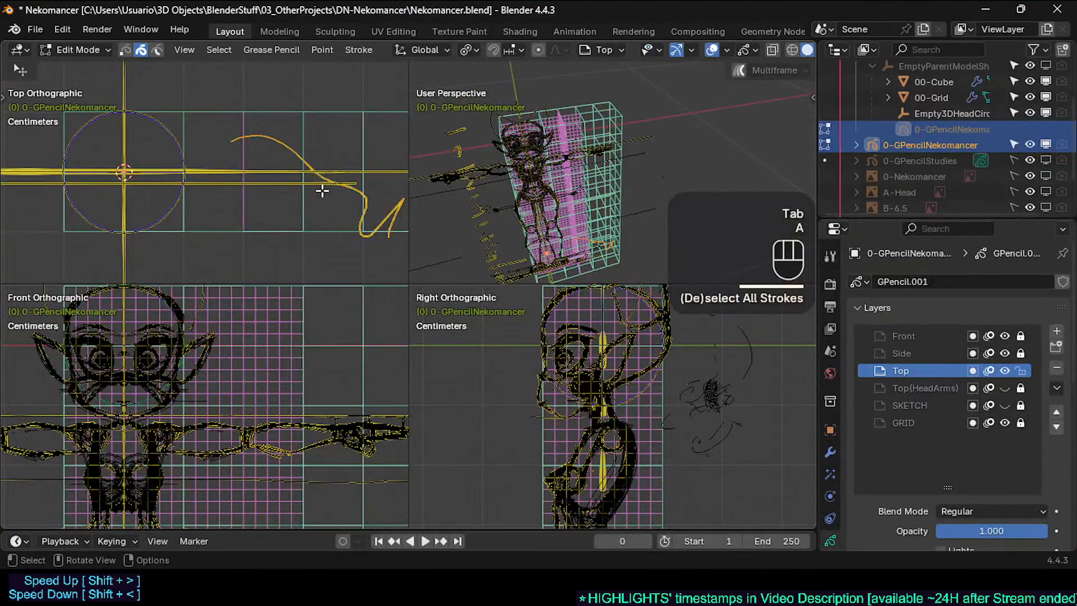
{"action": "key", "text": "g"}
{"action": "key", "text": "z"}
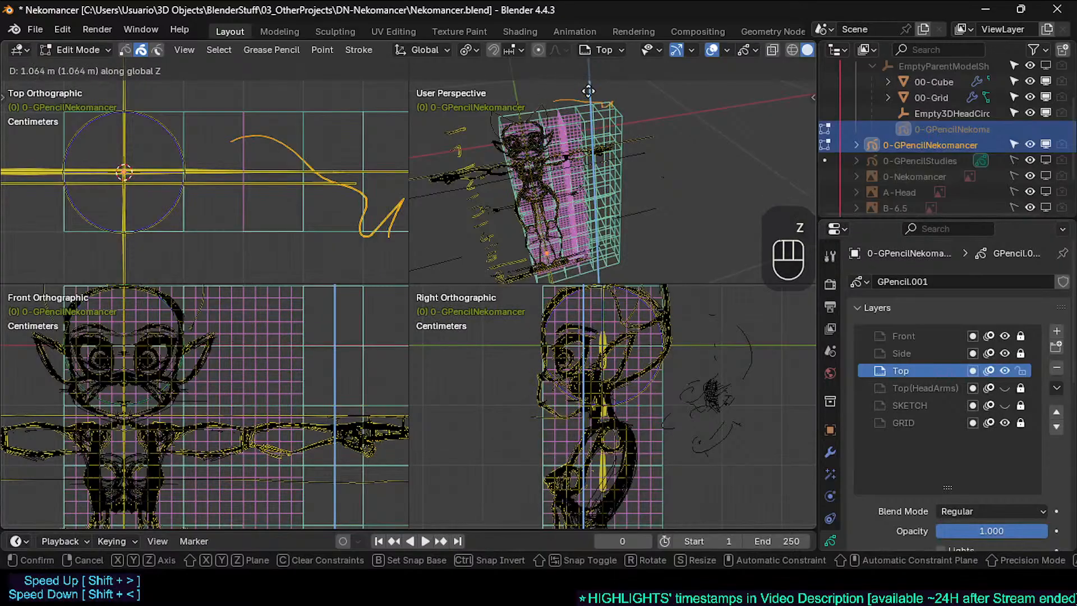
{"action": "left_click", "coordinate": [589, 140]}
{"action": "middle_click_drag", "start_coordinate": [589, 140], "coordinate": [568, 122]}
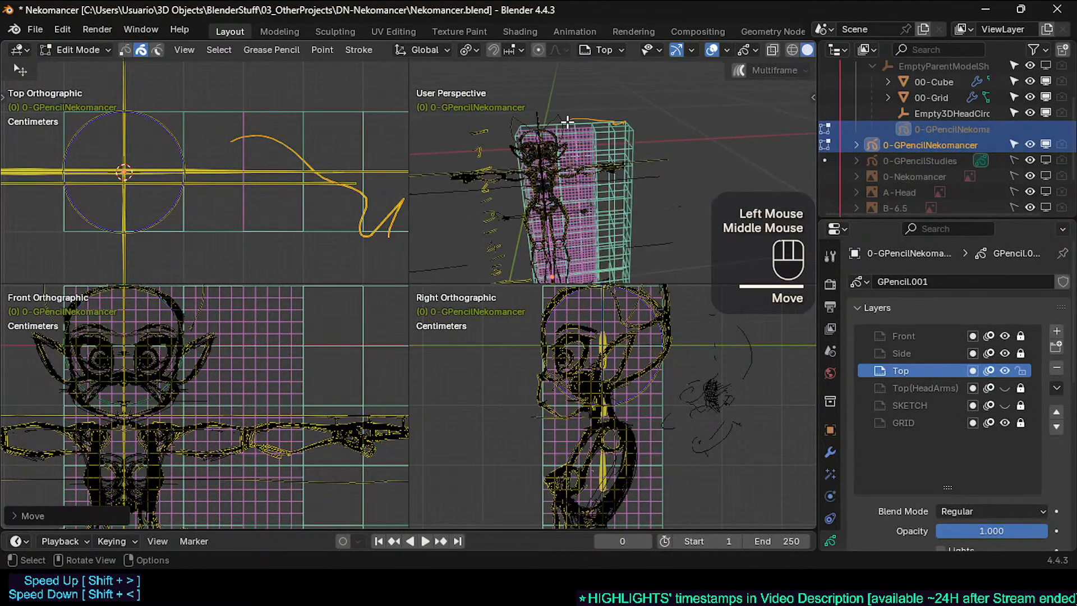
Lower the selected stroke along Z to the middle of the head, using a front view
{"action": "key", "text": "KP_1"}
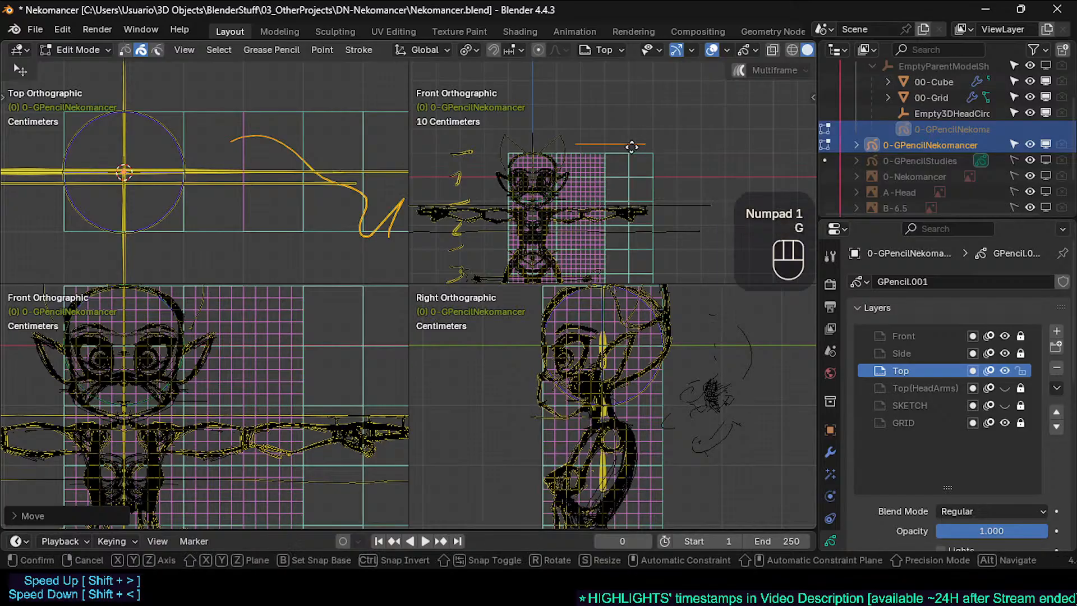
{"action": "key", "text": "g"}
{"action": "key", "text": "z"}
{"action": "left_click", "coordinate": [625, 194], "text": "shift"}
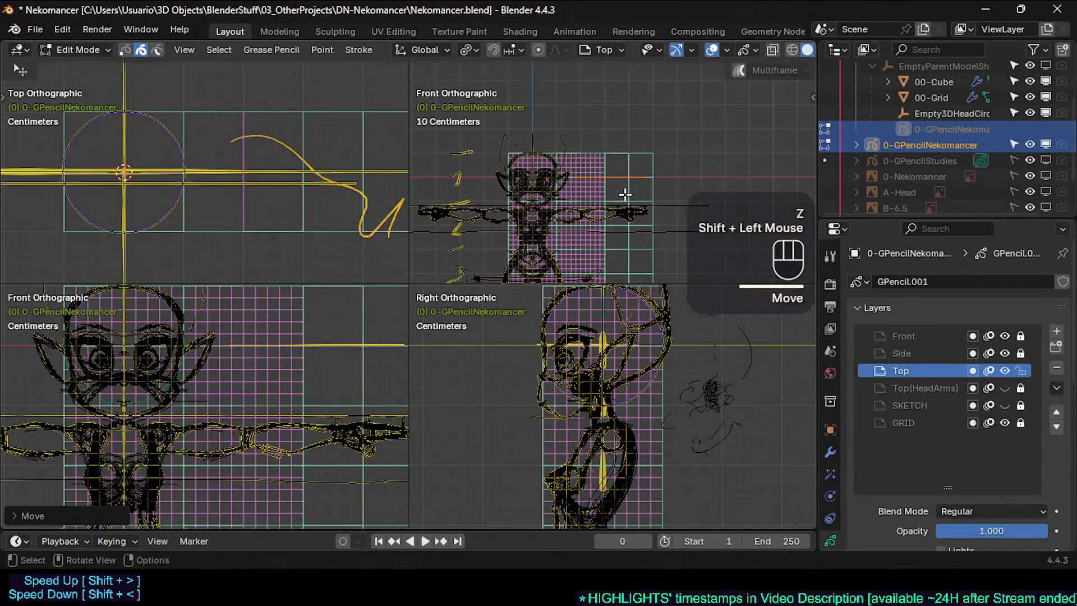
Raise the selected stroke about 0.1 m along Z to the top edge of the grid box
{"action": "key", "text": "g"}
{"action": "key", "text": "z"}
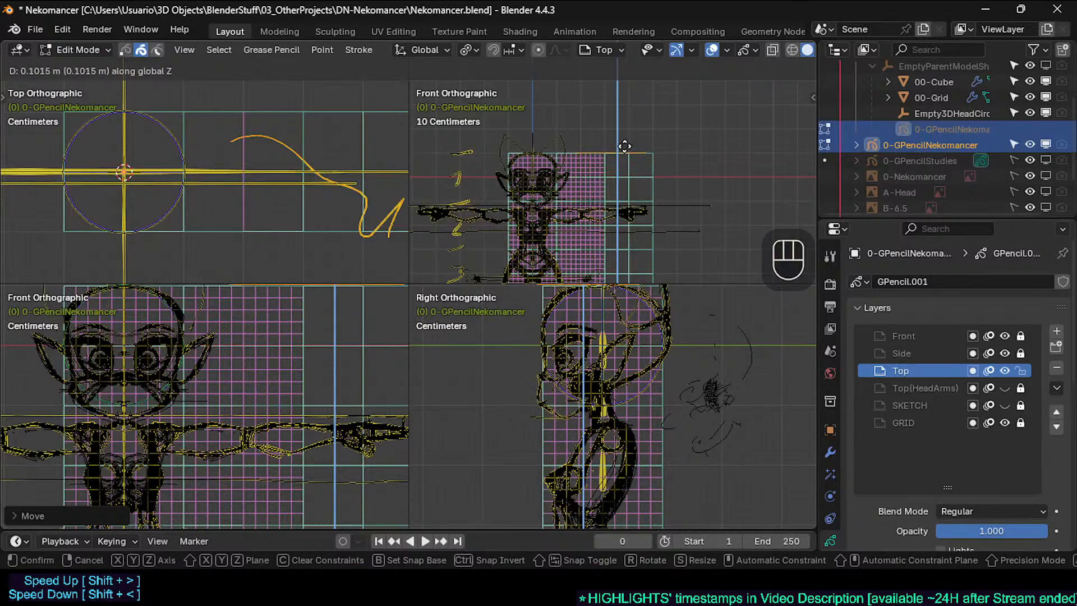
{"action": "left_click", "coordinate": [624, 145]}
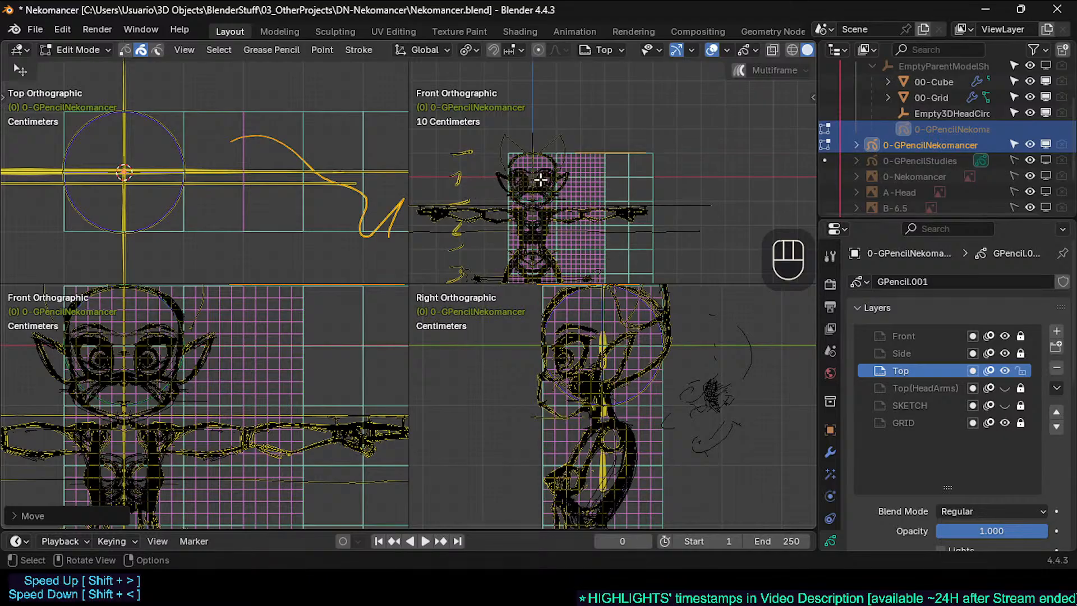
{"action": "middle_click_drag", "start_coordinate": [514, 164], "coordinate": [618, 146]}
{"action": "middle_click_drag", "start_coordinate": [304, 195], "coordinate": [281, 207], "text": "shift"}
{"action": "middle_click_drag", "start_coordinate": [328, 205], "coordinate": [368, 197], "text": "shift"}
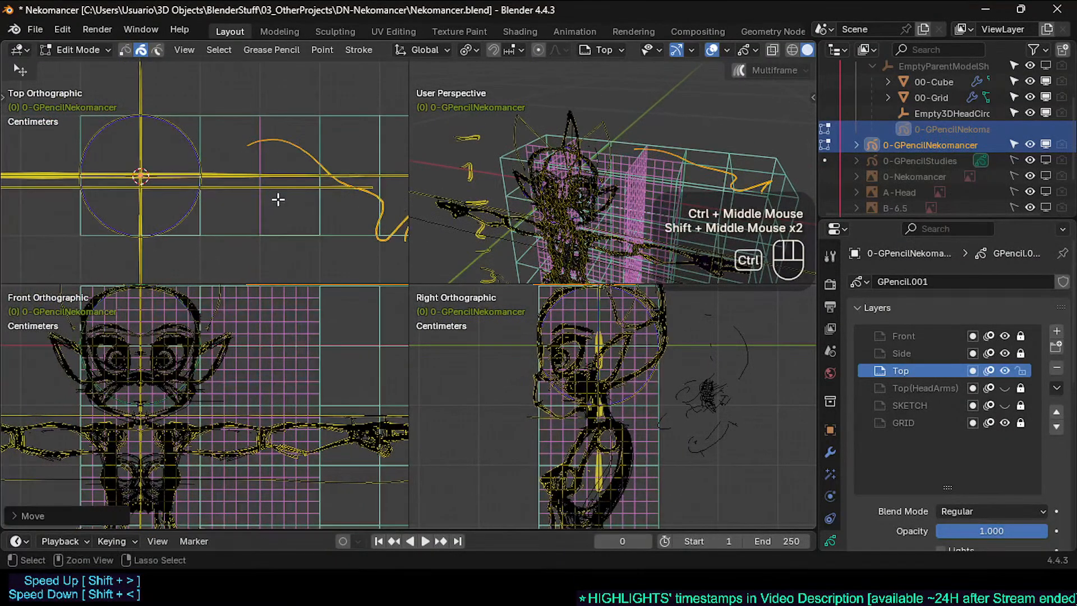
Return the Grease Pencil object to Draw Mode and enlarge the head in the synchronized orthographic views
{"action": "key", "text": "ctrl+Tab"}
{"action": "key", "text": "8"}
{"action": "middle_click", "coordinate": [332, 202]}
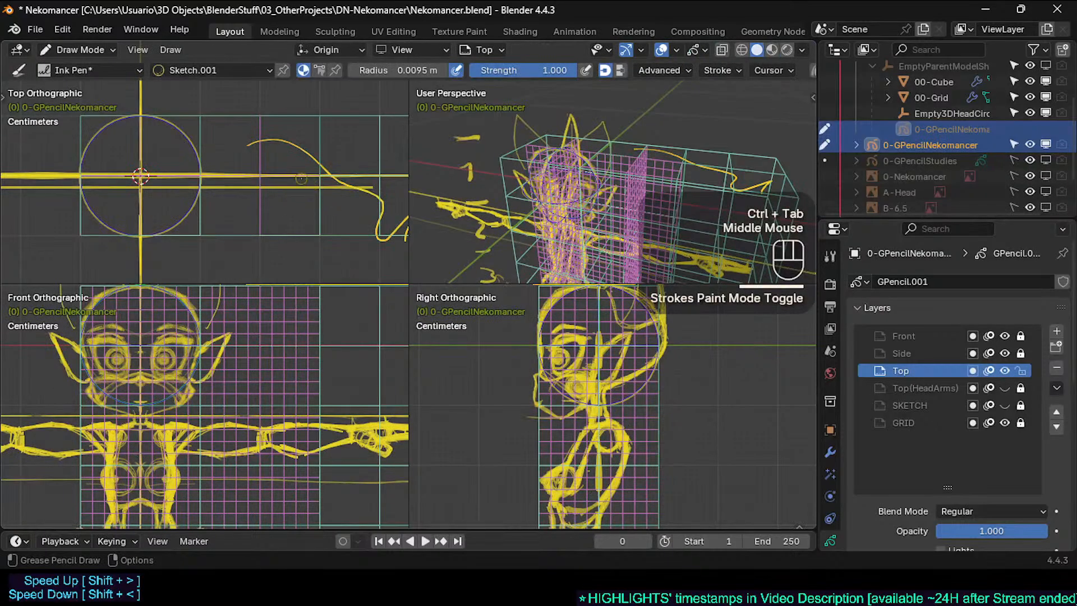
{"action": "middle_click_drag", "start_coordinate": [301, 179], "coordinate": [269, 175], "text": "shift"}
{"action": "key", "text": "ctrl+s"}
{"action": "mouse_move", "coordinate": [115, 185]}
{"action": "middle_mouse_down", "text": "shift"}
{"action": "mouse_move", "coordinate": [214, 187]}
{"action": "mouse_move", "coordinate": [192, 222]}
{"action": "mouse_move", "coordinate": [207, 212]}
{"action": "mouse_move", "coordinate": [178, 361]}
{"action": "middle_mouse_up", "text": "shift"}
Try a short pen stroke at the muzzle in the right orthographic view
{"action": "left_click", "coordinate": [194, 208]}
{"action": "key", "text": "ctrl+z"}
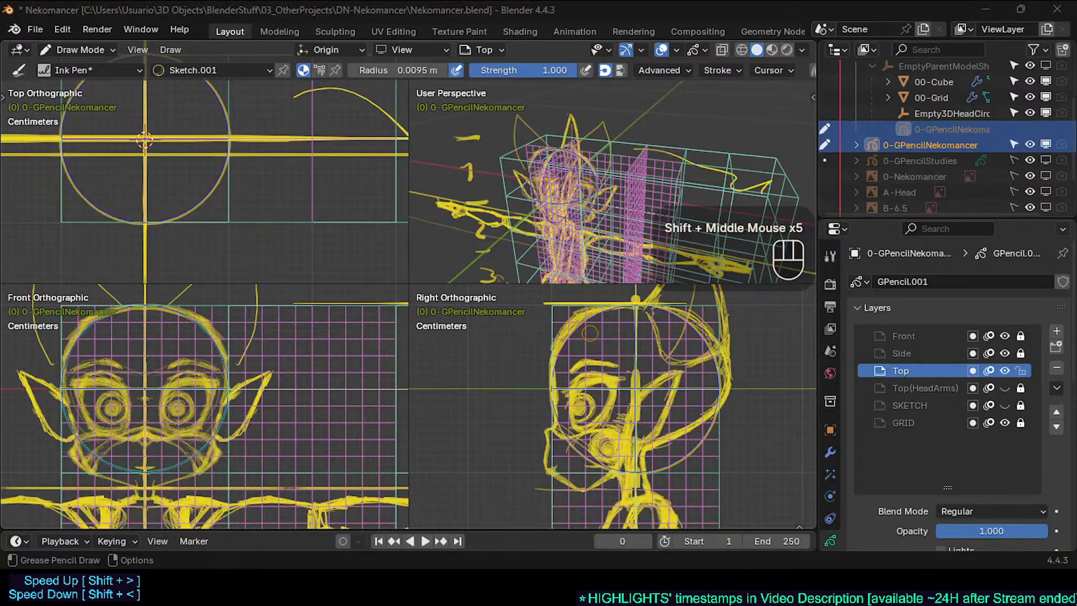
{"action": "mouse_move", "coordinate": [172, 206]}
{"action": "middle_mouse_down", "text": "shift"}
{"action": "mouse_move", "coordinate": [237, 222]}
{"action": "mouse_move", "coordinate": [210, 219]}
{"action": "middle_mouse_up", "text": "shift"}
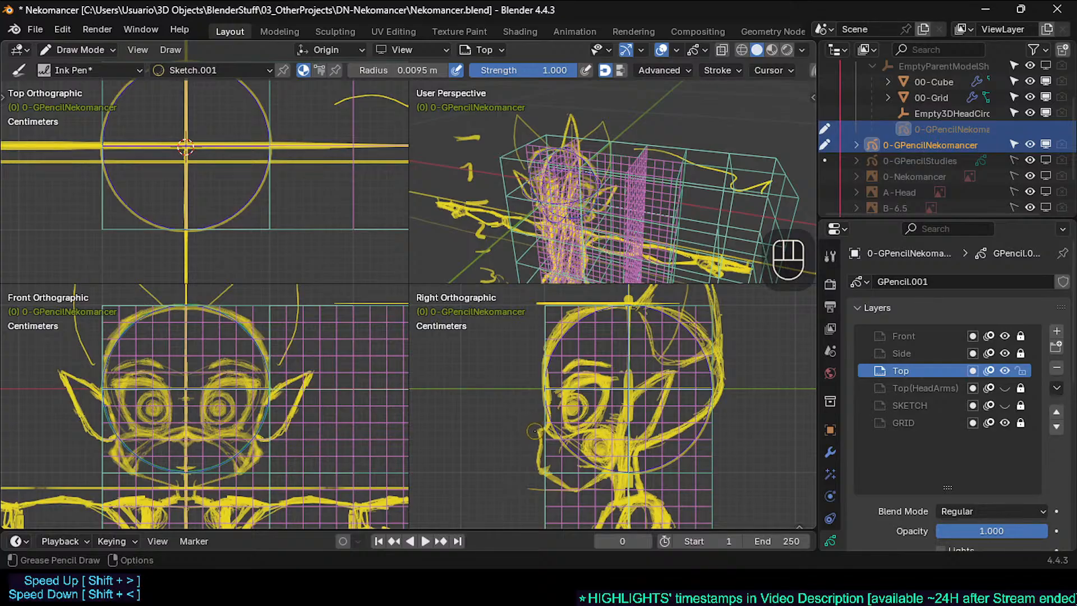
{"action": "left_click_drag", "start_coordinate": [535, 431], "coordinate": [536, 419]}
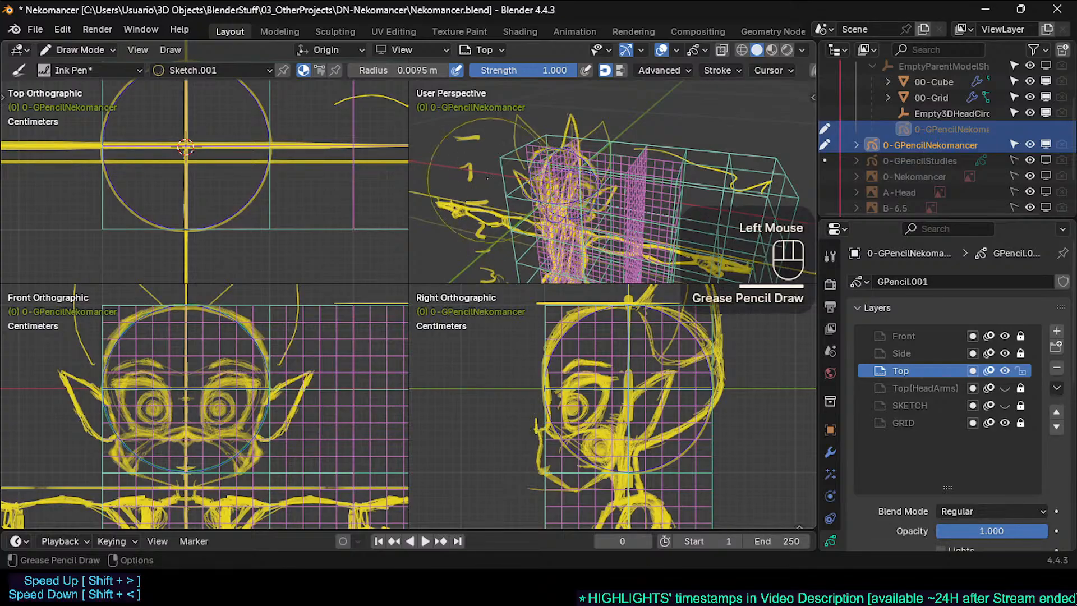
{"action": "key", "text": "ctrl+z"}
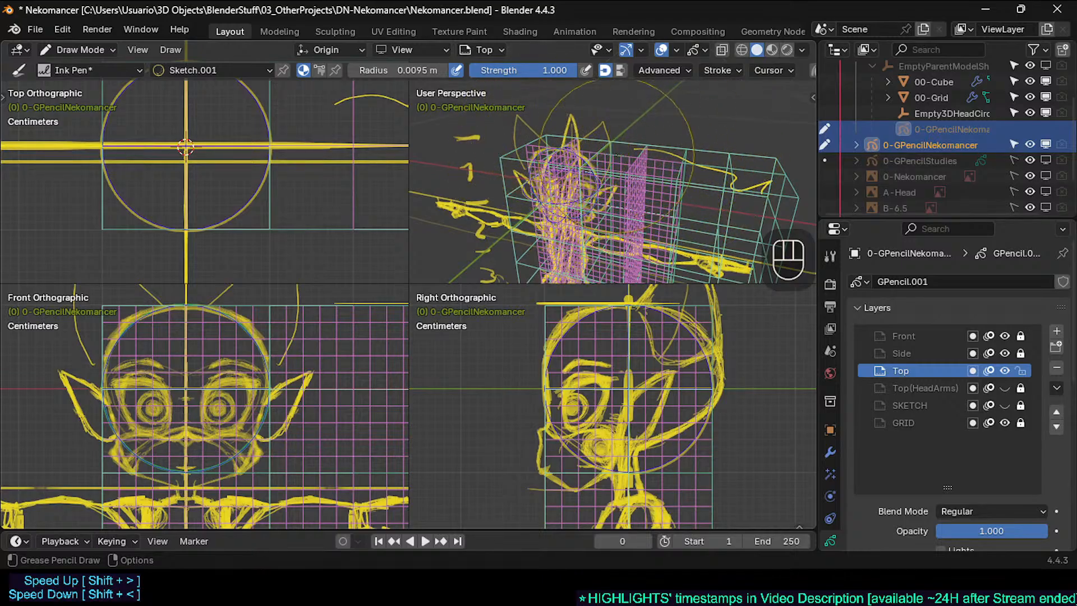
Examine the stroke and grid from above in the perspective quadrant, panning the view sideways along the grid
{"action": "key", "text": "KP_7"}
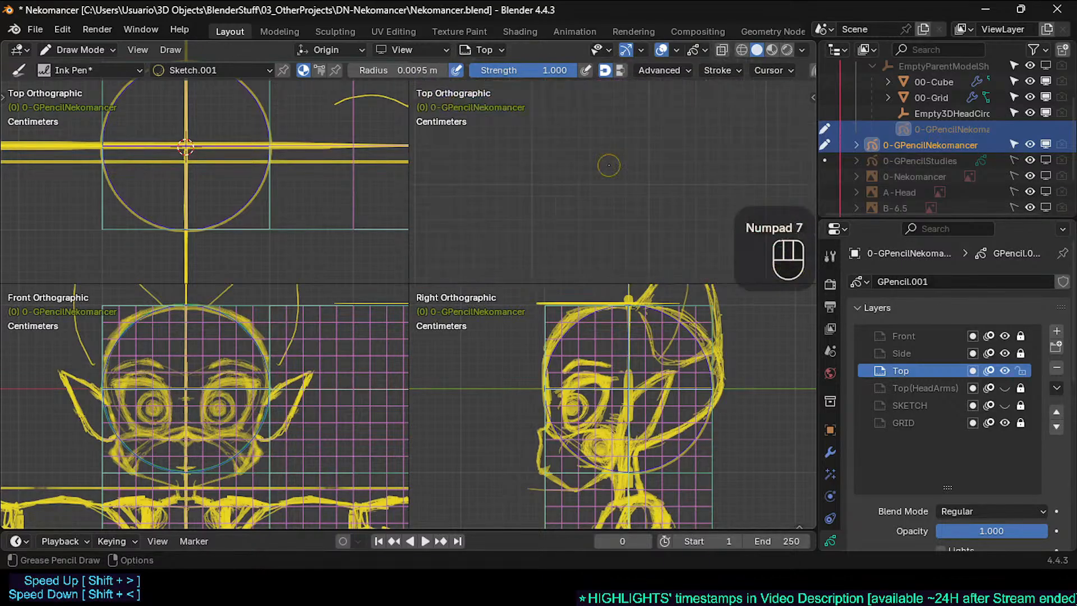
{"action": "mouse_move", "coordinate": [478, 151]}
{"action": "middle_mouse_down", "text": "ctrl"}
{"action": "mouse_move", "coordinate": [471, 182]}
{"action": "mouse_move", "coordinate": [521, 156]}
{"action": "mouse_move", "coordinate": [554, 202]}
{"action": "mouse_move", "coordinate": [583, 213]}
{"action": "mouse_move", "coordinate": [610, 167]}
{"action": "middle_mouse_up", "text": "ctrl"}
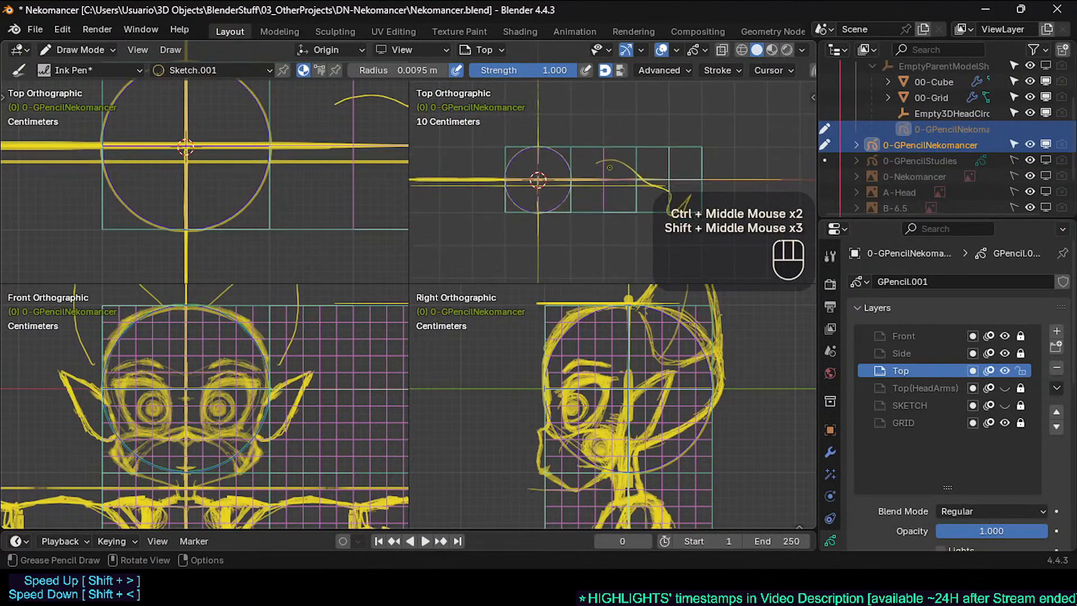
{"action": "key", "text": "ctrl"}
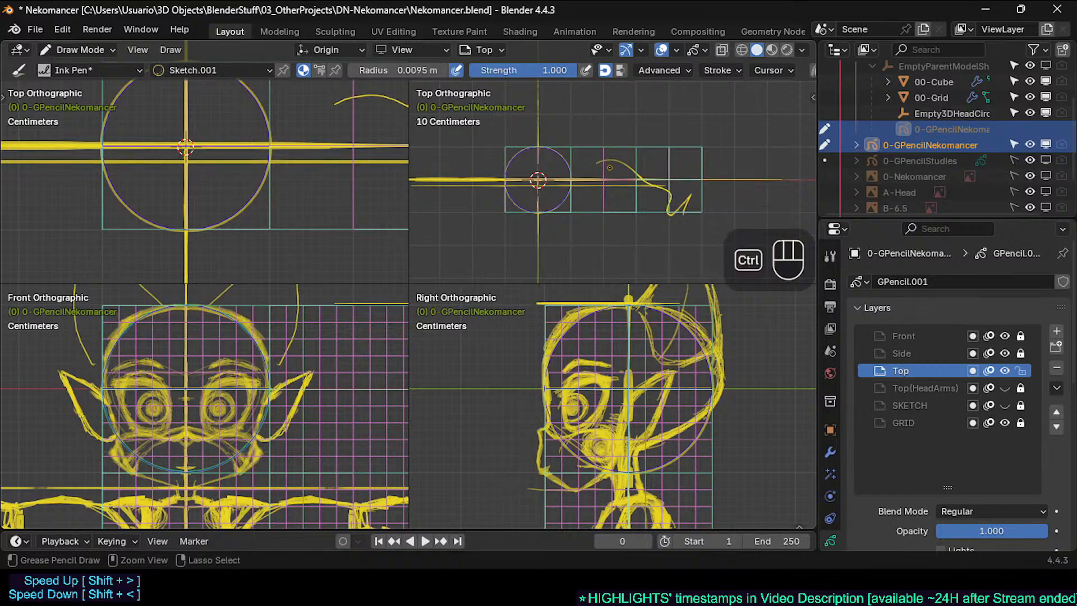
{"action": "key", "text": "ctrl+KP_3"}
{"action": "key", "text": "KP_7"}
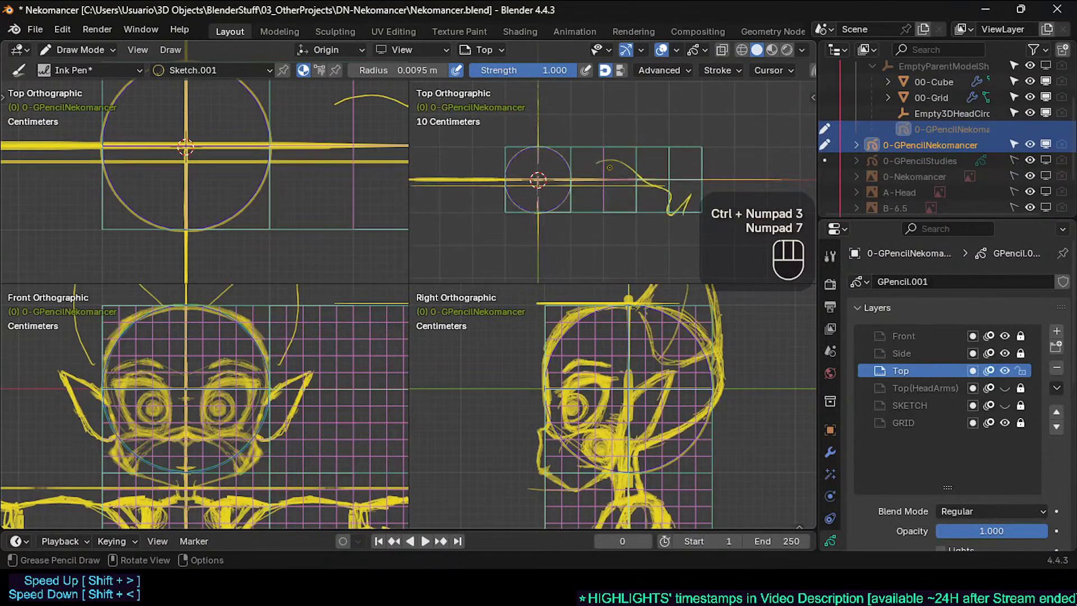
{"action": "key", "text": "ctrl+KP_6"}
{"action": "key", "text": "ctrl+KP_6"}
{"action": "key", "text": "ctrl+KP_6"}
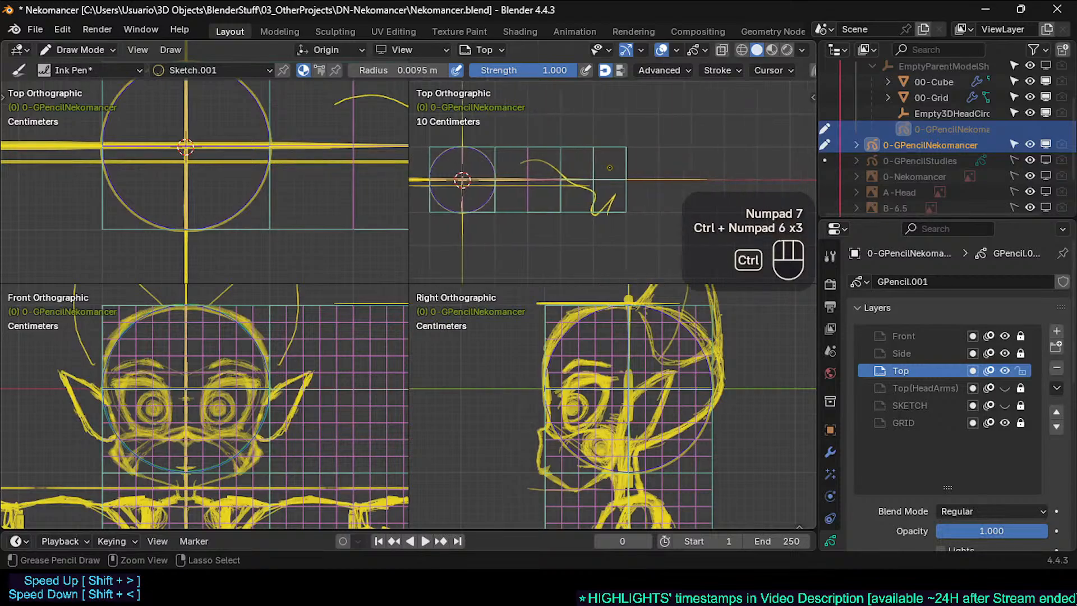
{"action": "key", "text": "ctrl+KP_9"}
{"action": "key", "text": "KP_7"}
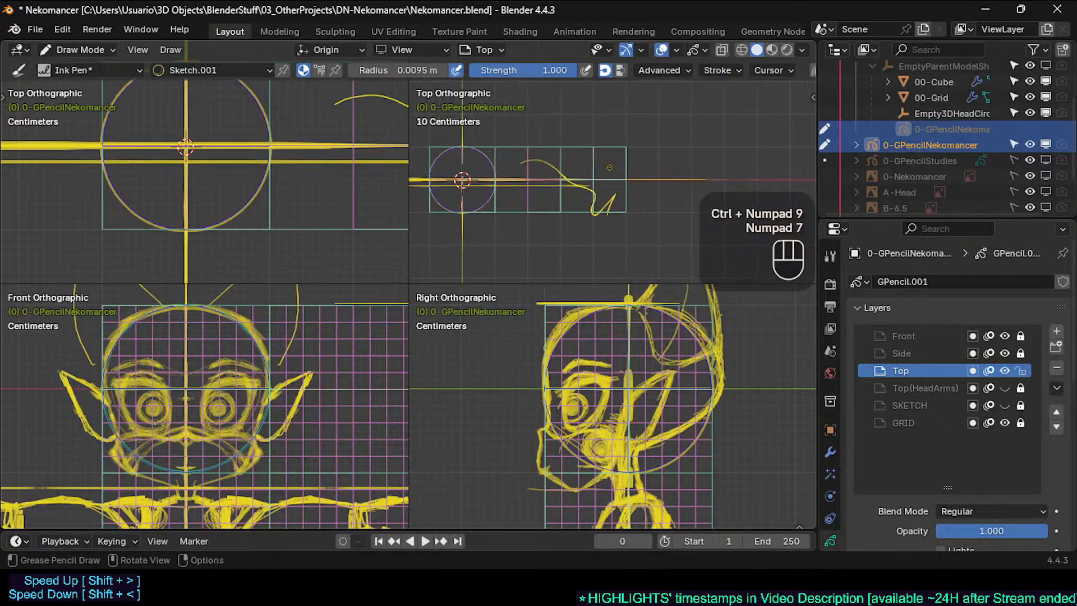
Compare the front and top views of the drawing in the perspective quadrant
{"action": "key", "text": "KP_9"}
{"action": "key", "text": "KP_1"}
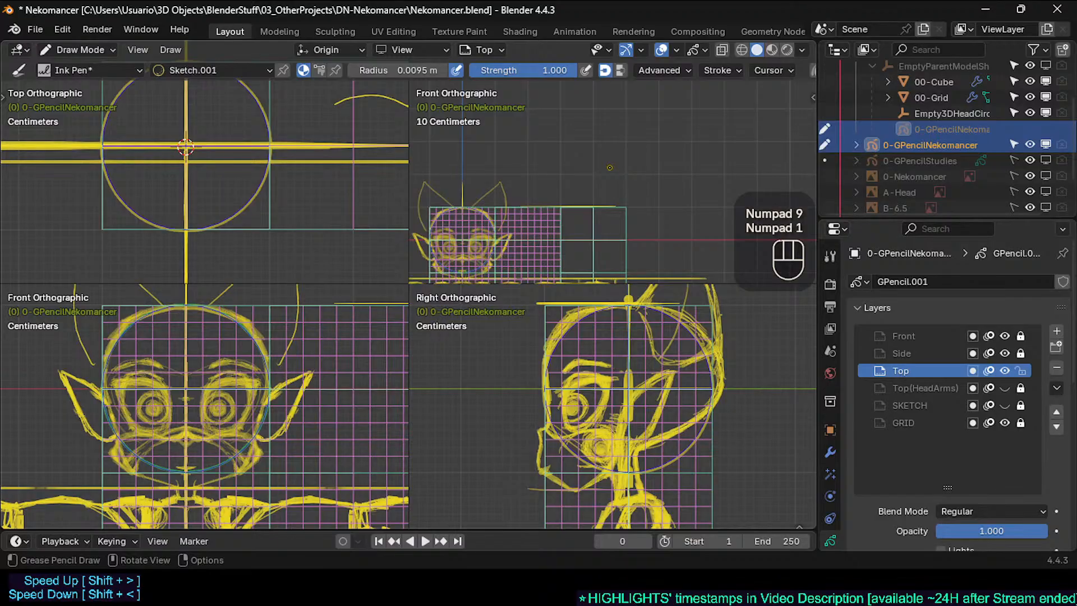
{"action": "key", "text": "KP_6"}
{"action": "key", "text": "KP_7"}
{"action": "key", "text": "KP_7"}
{"action": "key", "text": "KP_1"}
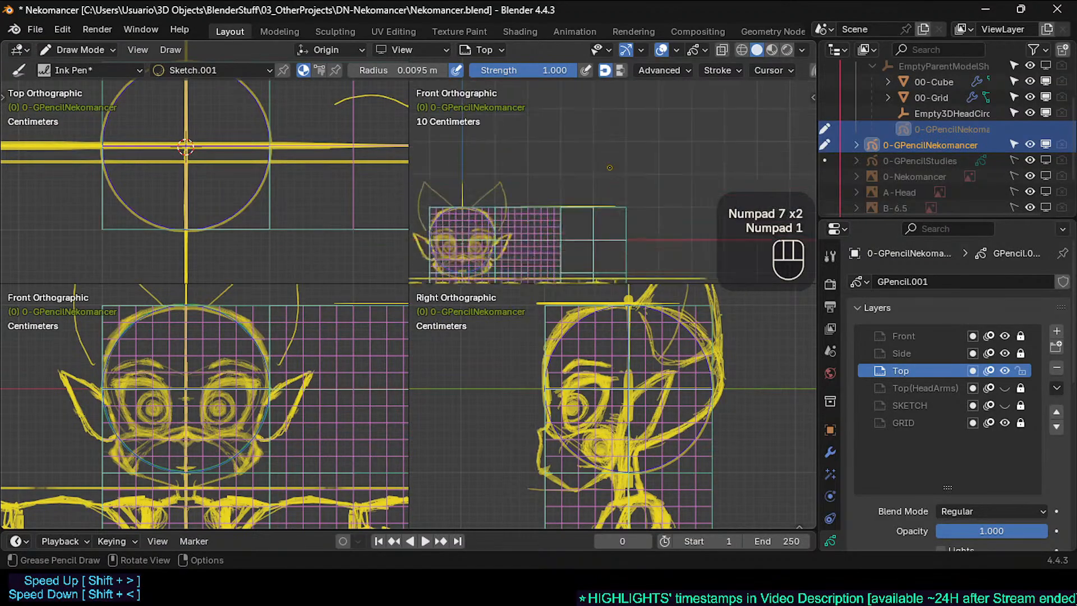
Check how the top view rolls in both directions in the perspective quadrant, and return to the front view
{"action": "key", "text": "KP_7"}
{"action": "key", "text": "shift+KP_4"}
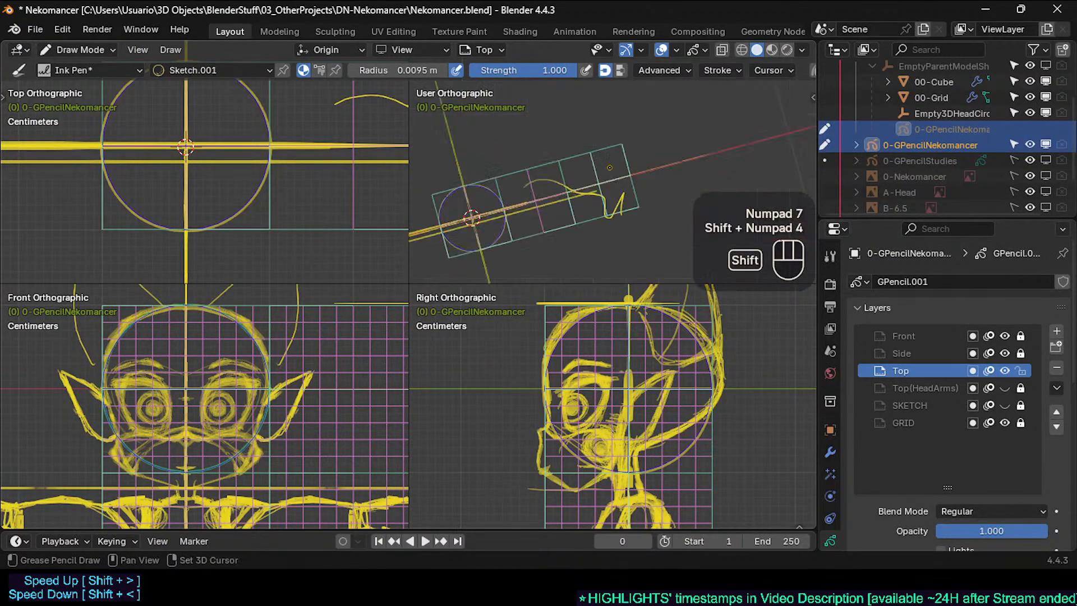
{"action": "key", "text": "shift+KP_4"}
{"action": "key", "text": "shift+KP_4"}
{"action": "key", "text": "shift+KP_4"}
{"action": "key", "text": "shift+KP_4"}
{"action": "key", "text": "shift+KP_6"}
{"action": "key", "text": "shift+KP_6"}
{"action": "key", "text": "KP_1"}
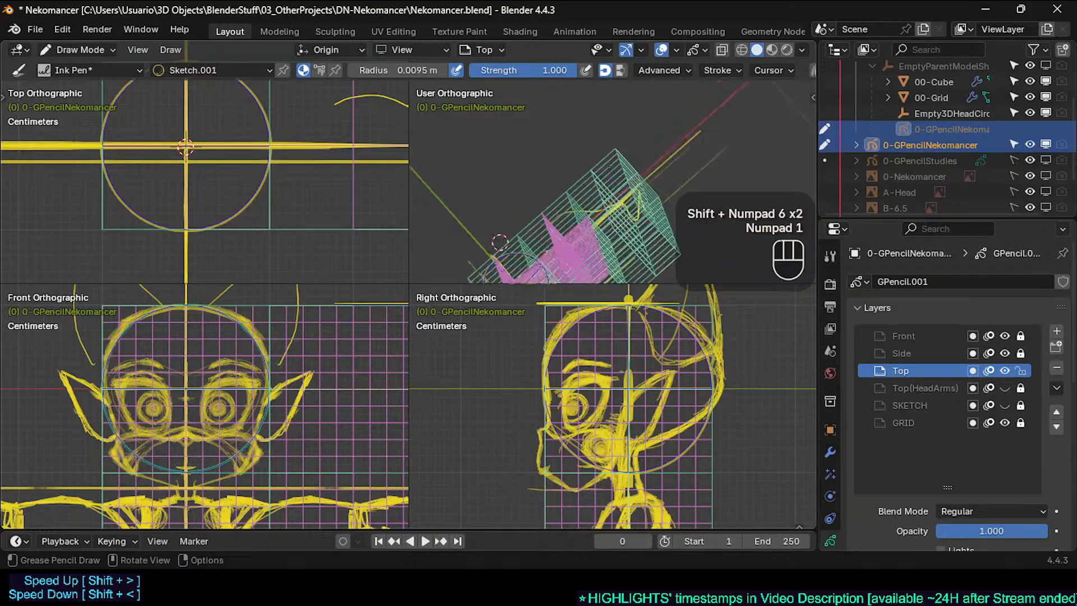
Examine the perspective quadrant from the top view through a quarter turn in one direction and back
{"action": "key", "text": "KP_7"}
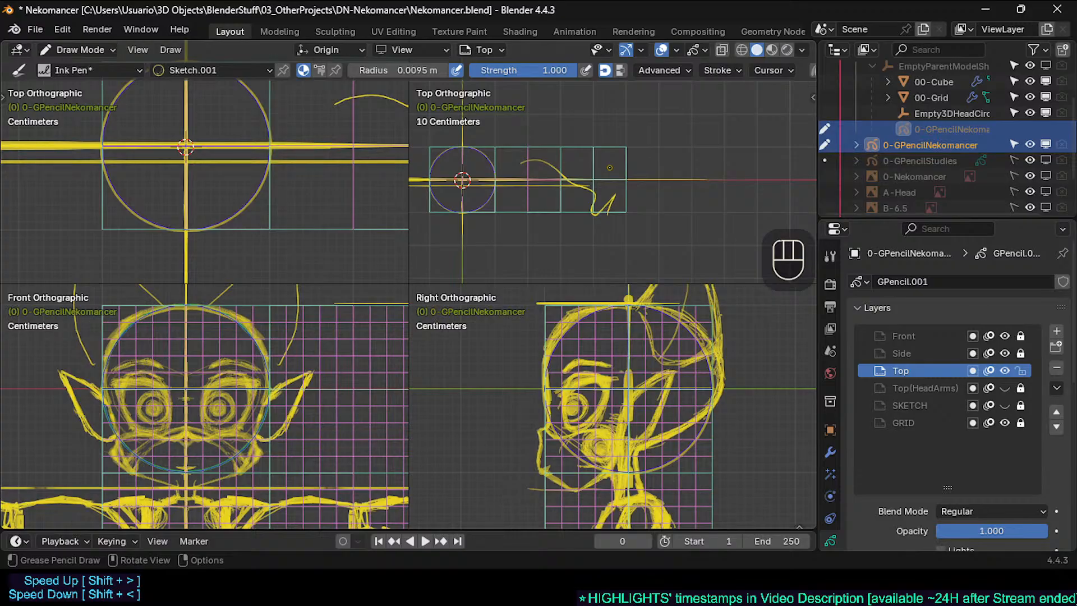
{"action": "key", "text": "KP_4"}
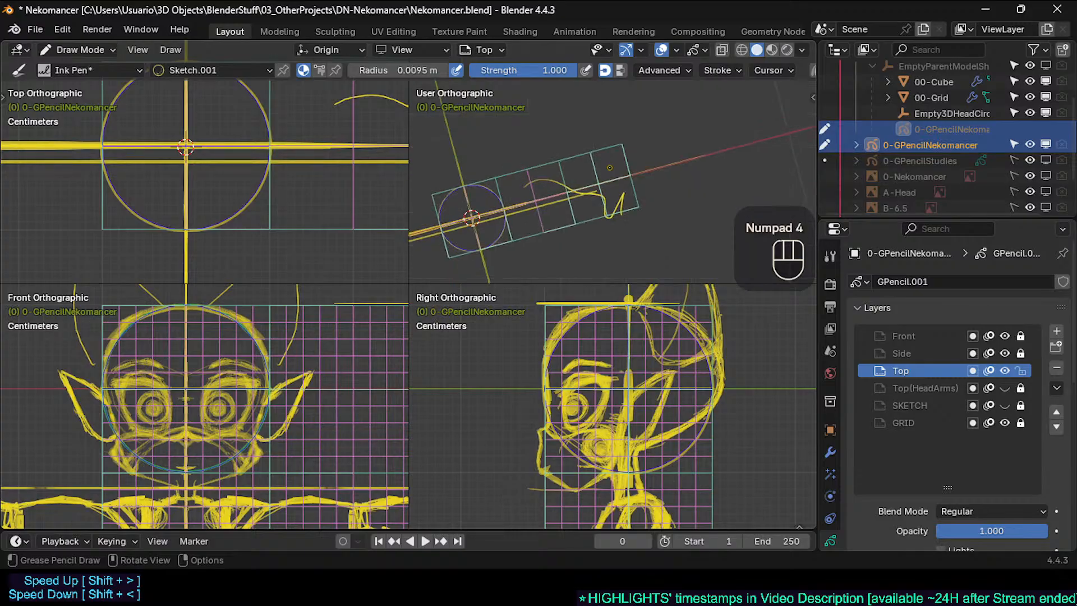
{"action": "key", "text": "KP_4"}
{"action": "key", "text": "KP_4"}
{"action": "key", "text": "KP_4"}
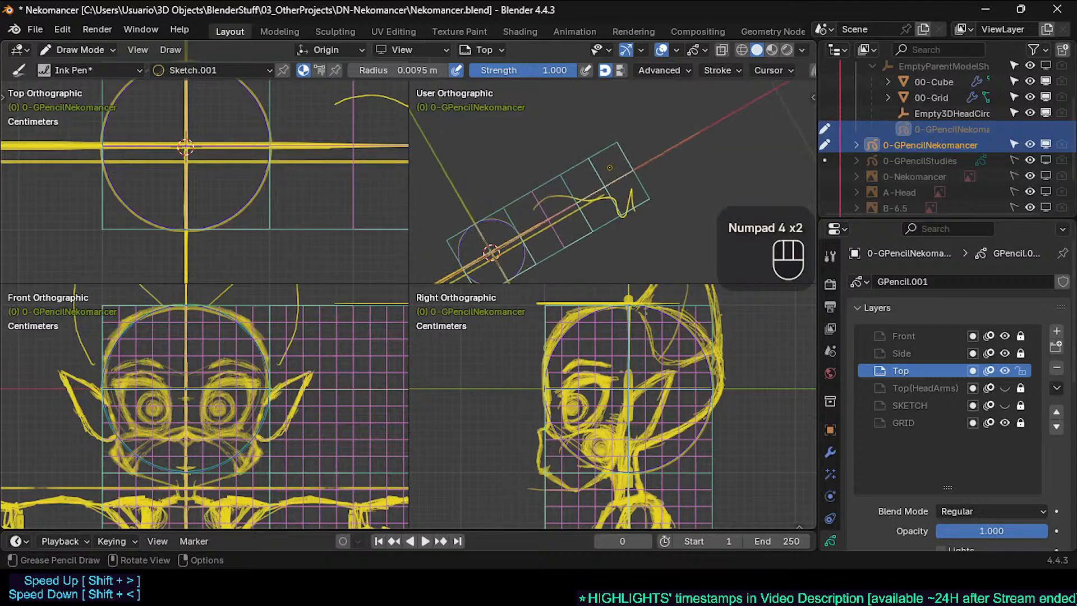
{"action": "key", "text": "KP_4"}
{"action": "key", "text": "KP_4"}
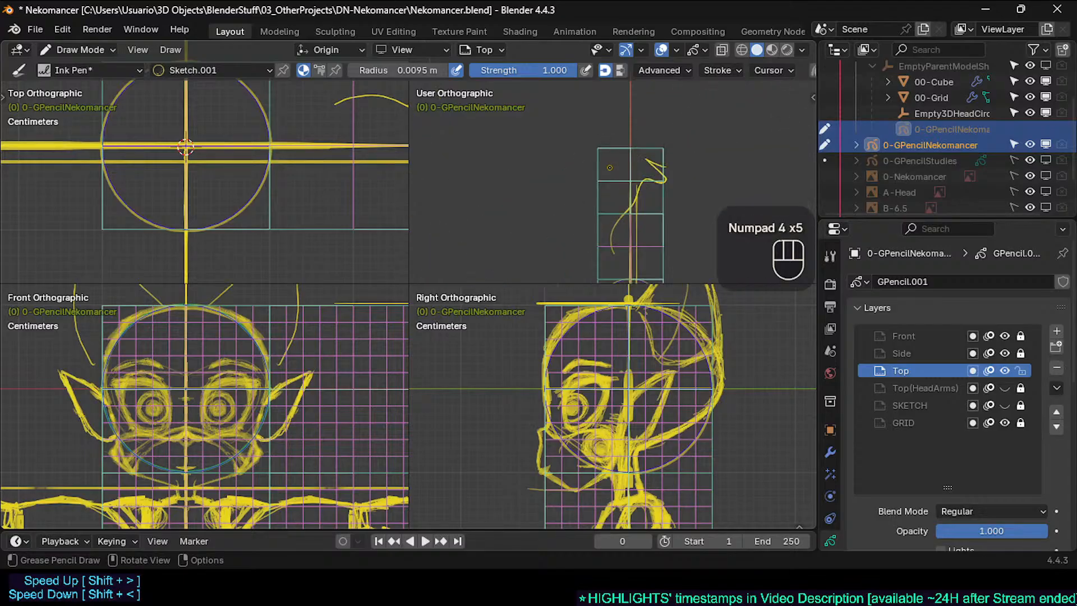
{"action": "key", "text": "KP_6"}
{"action": "key", "text": "KP_6"}
{"action": "key", "text": "KP_6"}
{"action": "key", "text": "KP_6"}
{"action": "key", "text": "KP_6"}
{"action": "key", "text": "KP_6"}
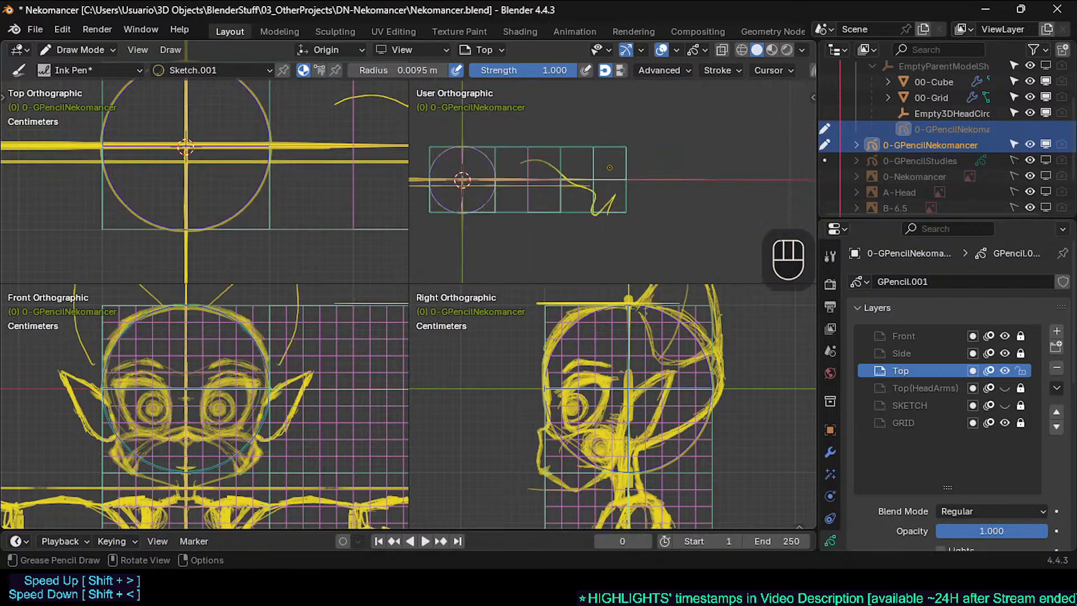
Compare a tilted view with the top view in the perspective quadrant, including a four-step turn and return
{"action": "key", "text": "KP_4"}
{"action": "key", "text": "KP_6"}
{"action": "key", "text": "KP_8"}
{"action": "key", "text": "KP_4"}
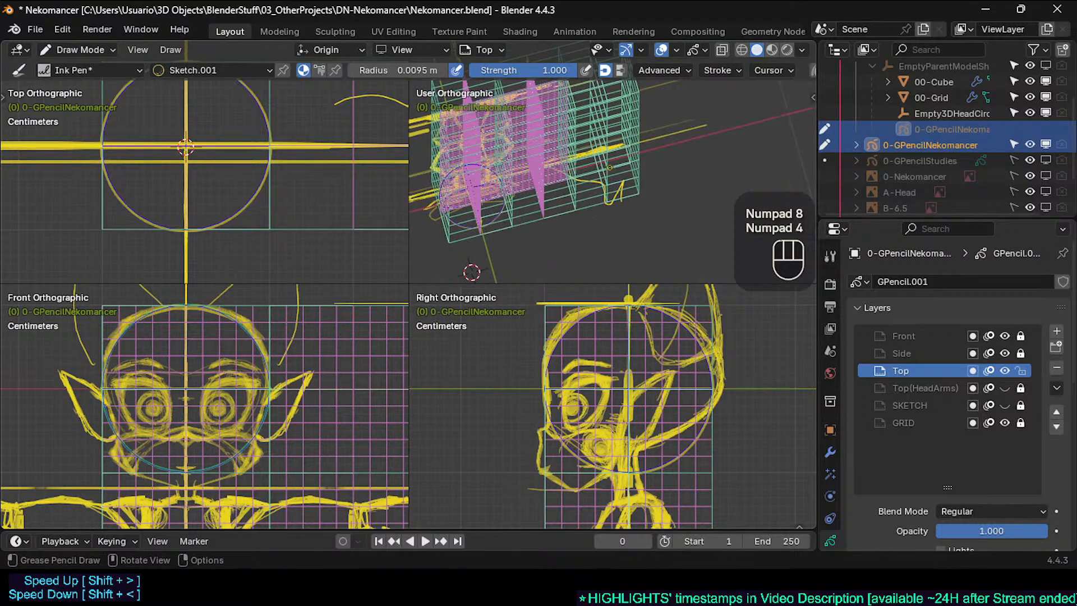
{"action": "key", "text": "KP_7"}
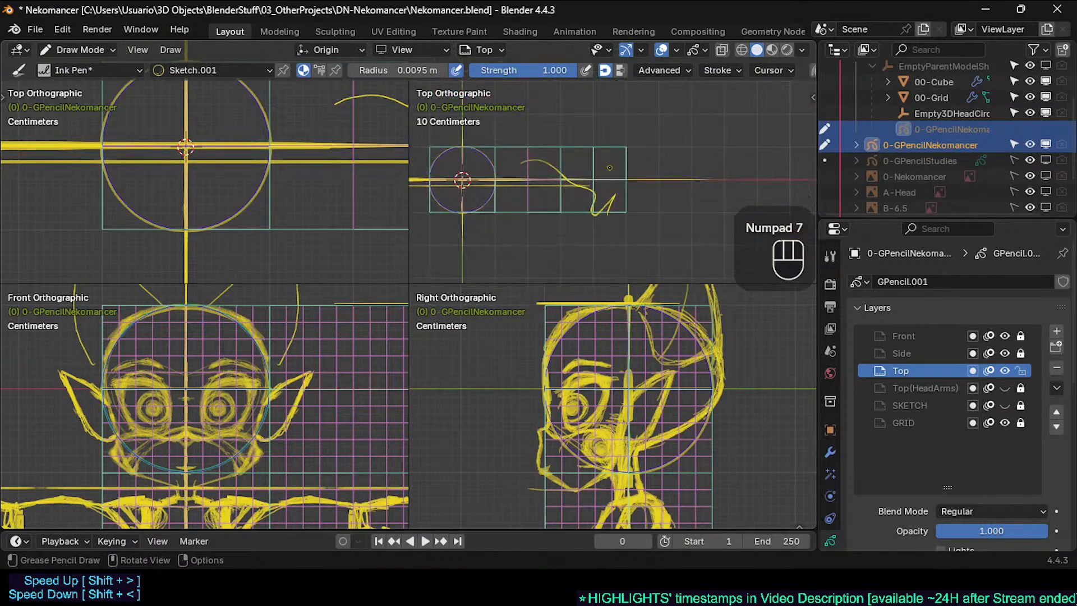
{"action": "key", "text": "KP_4"}
{"action": "key", "text": "KP_4"}
{"action": "key", "text": "KP_4"}
{"action": "key", "text": "KP_4"}
{"action": "key", "text": "KP_6"}
{"action": "key", "text": "KP_6"}
{"action": "key", "text": "KP_6"}
{"action": "key", "text": "KP_6"}
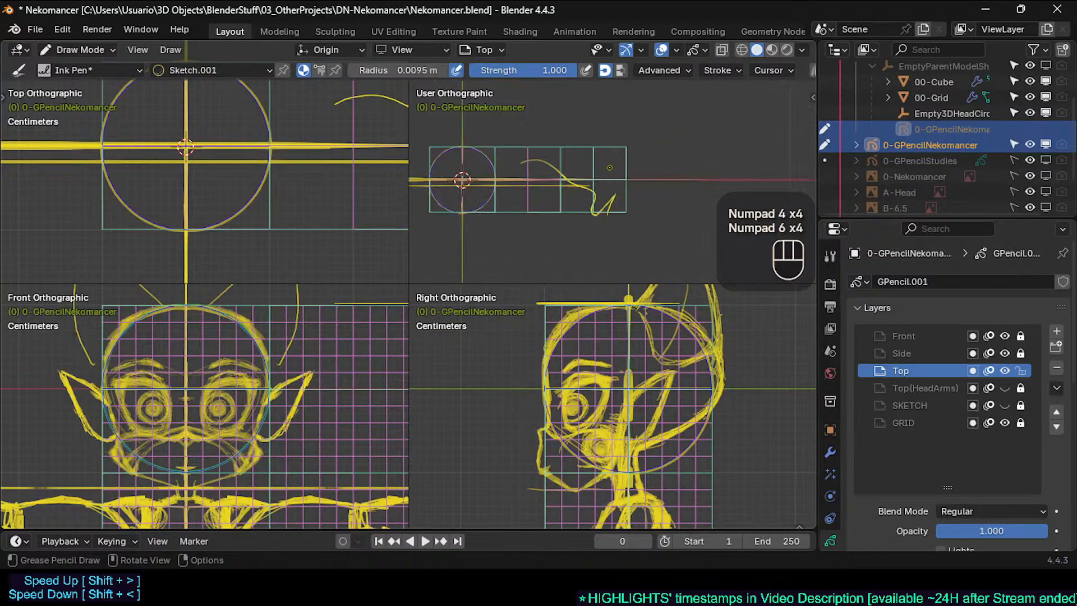
Check the stroke's orientation in the perspective quadrant by turning the view six steps and back to the start
{"action": "key", "text": "KP_4"}
{"action": "key", "text": "KP_4"}
{"action": "key", "text": "KP_4"}
{"action": "key", "text": "KP_4"}
{"action": "key", "text": "KP_4"}
{"action": "key", "text": "KP_4"}
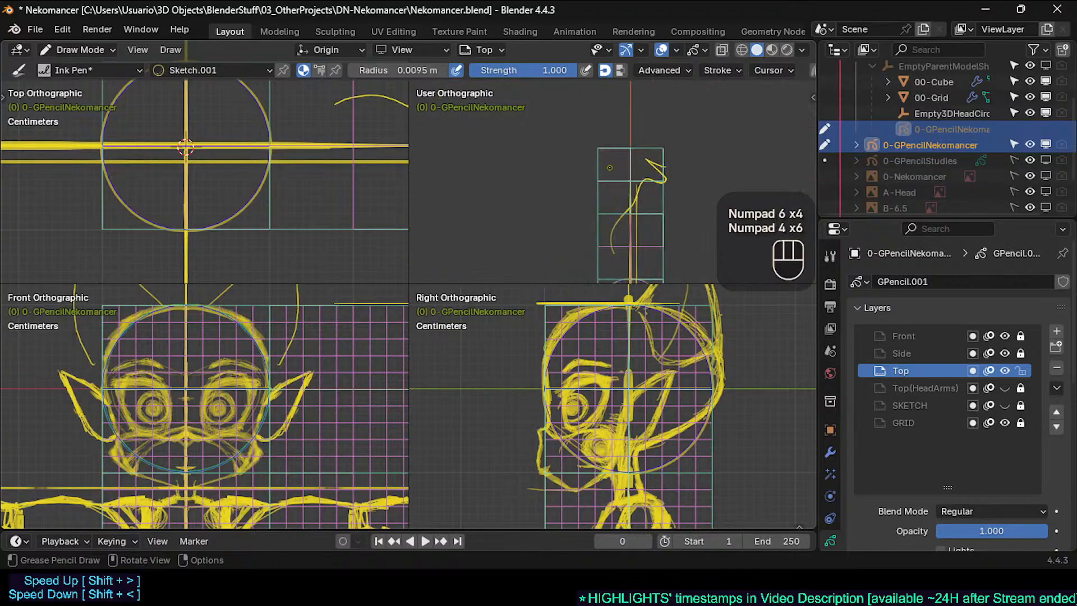
{"action": "key", "text": "KP_6"}
{"action": "key", "text": "KP_6"}
{"action": "key", "text": "KP_6"}
{"action": "key", "text": "KP_6"}
{"action": "key", "text": "KP_6"}
{"action": "key", "text": "KP_6"}
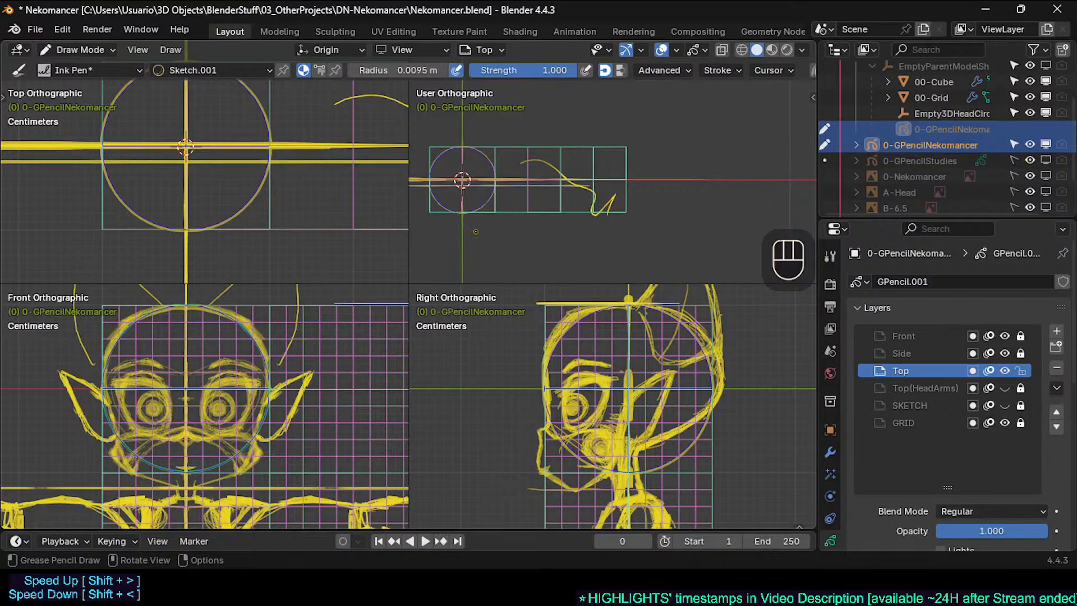
Turn the perspective quadrant's view from above a quarter turn in the opposite direction
{"action": "key", "text": "KP_6"}
{"action": "key", "text": "KP_6"}
{"action": "key", "text": "KP_6"}
{"action": "key", "text": "KP_6"}
{"action": "key", "text": "KP_6"}
{"action": "key", "text": "KP_6"}
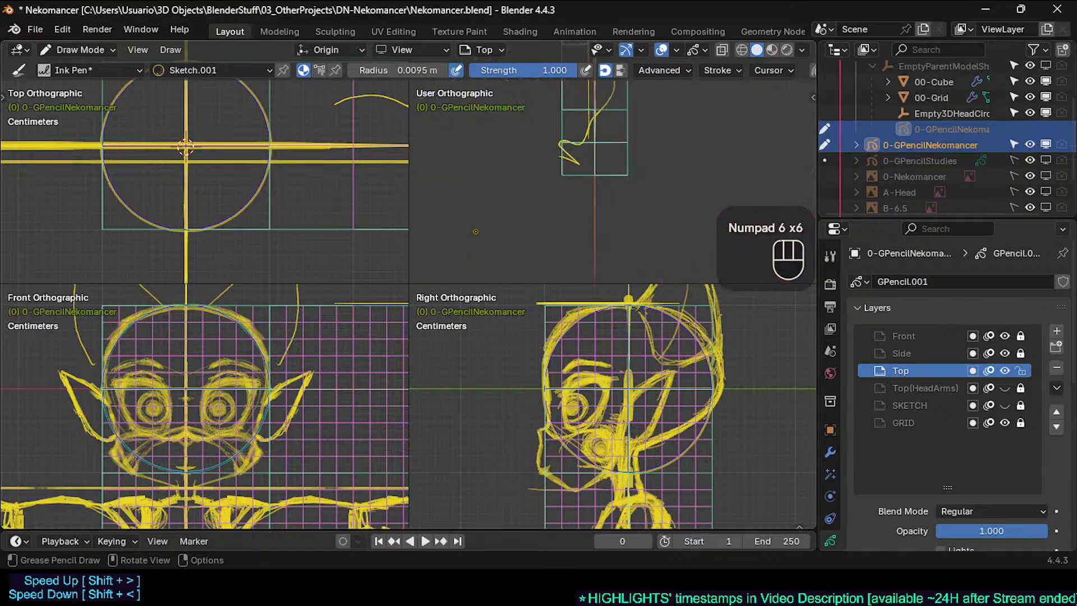
Examine the turned grid from the stroke up to the head circle, panning the perspective quadrant vertically
{"action": "key", "text": "ctrl+KP_8"}
{"action": "key", "text": "ctrl+KP_8"}
{"action": "key", "text": "ctrl+KP_8"}
{"action": "key", "text": "ctrl+KP_8"}
{"action": "key", "text": "ctrl+KP_8"}
{"action": "key", "text": "ctrl+KP_8"}
{"action": "key", "text": "ctrl+KP_8"}
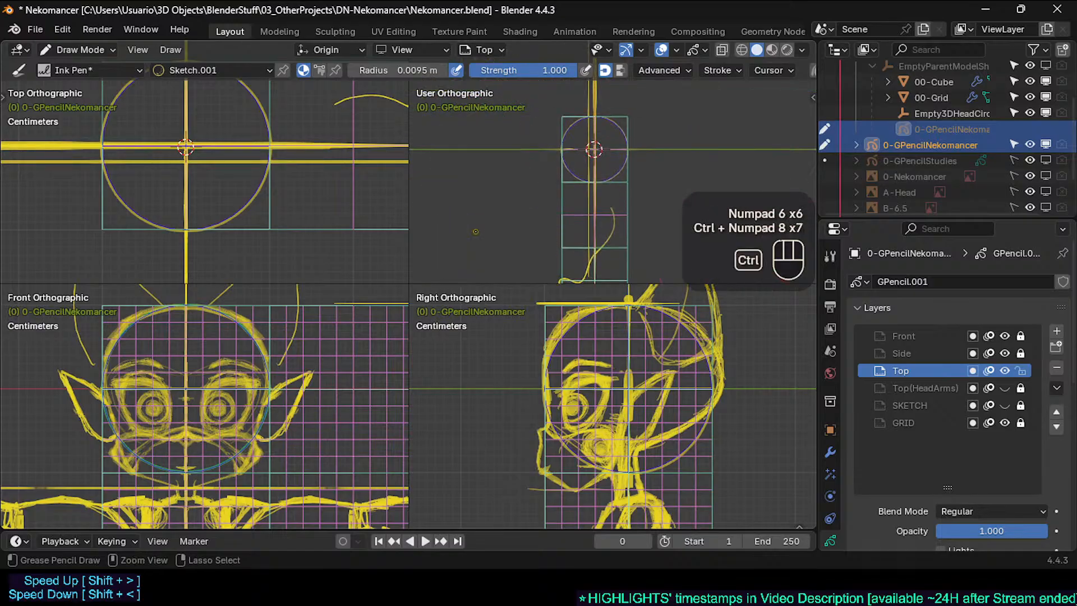
{"action": "key", "text": "ctrl+KP_8"}
{"action": "key", "text": "ctrl+KP_8"}
{"action": "key", "text": "ctrl+KP_2"}
{"action": "key", "text": "ctrl+KP_2"}
{"action": "key", "text": "ctrl+KP_2"}
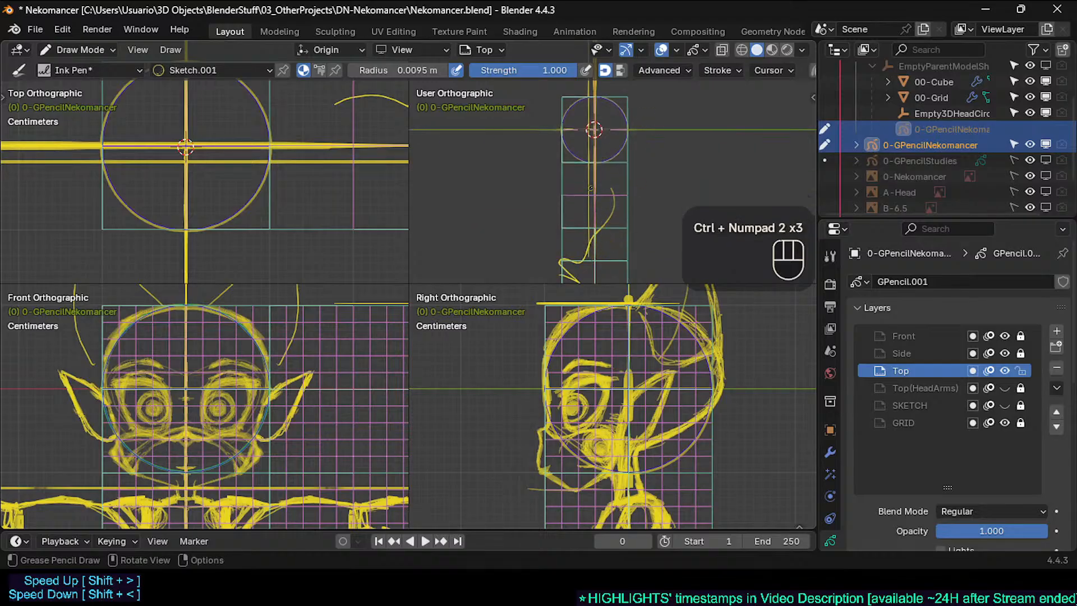
Try an arrow beside the head circle, pointing away from it in the perspective quadrant, and undo its strokes
{"action": "left_click", "coordinate": [549, 126]}
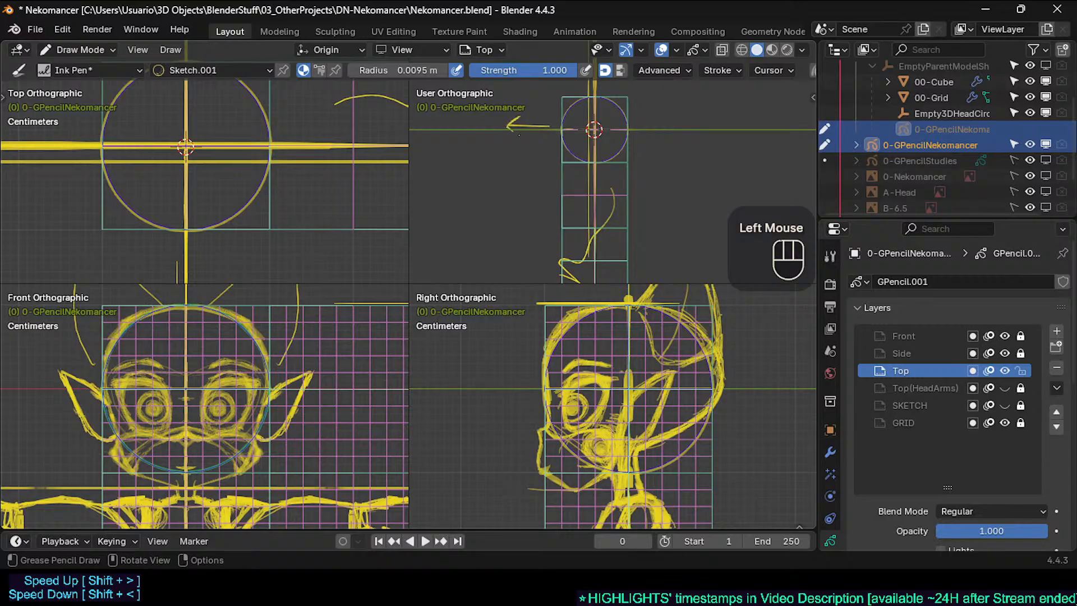
{"action": "left_click_drag", "start_coordinate": [519, 135], "coordinate": [542, 130]}
{"action": "key", "text": "ctrl+z"}
{"action": "key", "text": "ctrl+z"}
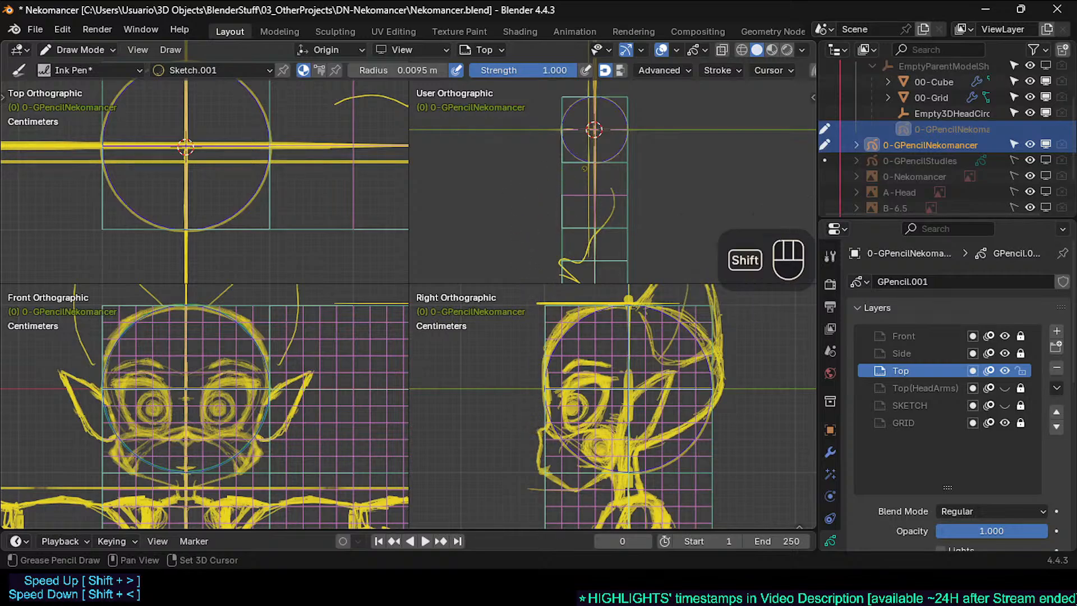
Inspect the head circle up close in the top view, and orbit the perspective quadrant to a near-front view of the head
{"action": "middle_click_drag", "start_coordinate": [587, 189], "coordinate": [560, 199], "text": "shift"}
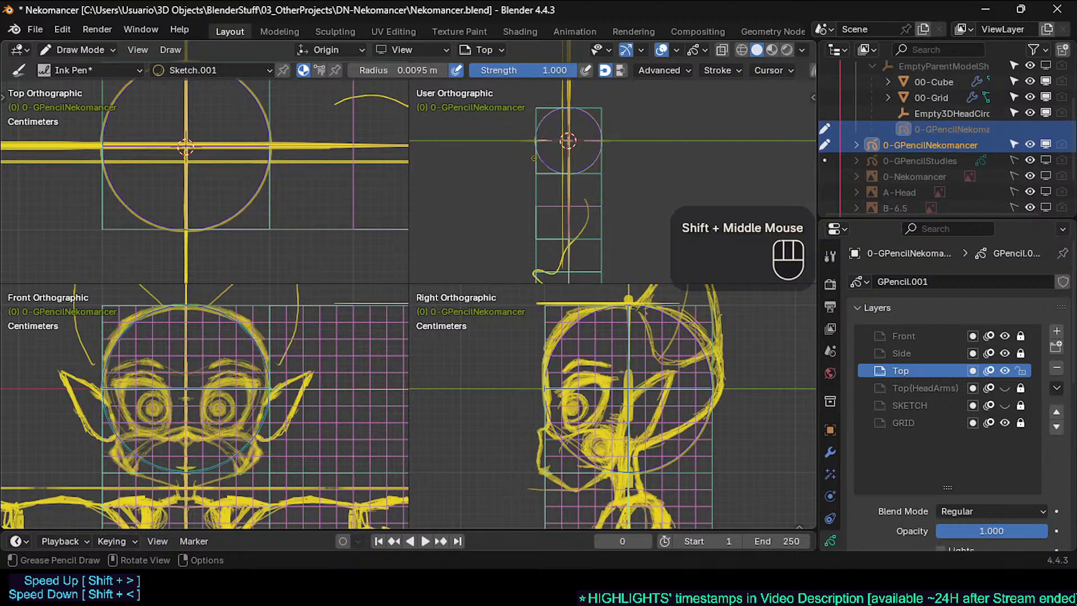
{"action": "middle_click_drag", "start_coordinate": [534, 158], "coordinate": [550, 136], "text": "ctrl"}
{"action": "middle_click_drag", "start_coordinate": [584, 93], "coordinate": [568, 182], "text": "shift"}
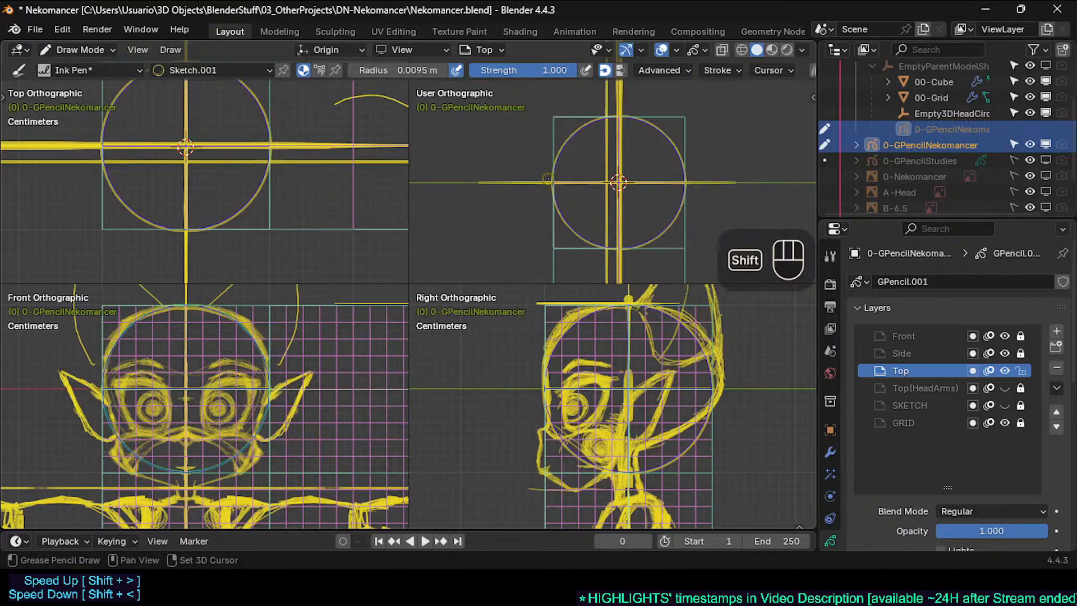
{"action": "middle_click_drag", "start_coordinate": [555, 190], "coordinate": [564, 140], "text": "shift"}
{"action": "middle_click_drag", "start_coordinate": [249, 203], "coordinate": [266, 226], "text": "shift"}
{"action": "middle_click_drag", "start_coordinate": [552, 185], "coordinate": [583, 152]}
{"action": "middle_click_drag", "start_coordinate": [555, 185], "coordinate": [589, 163]}
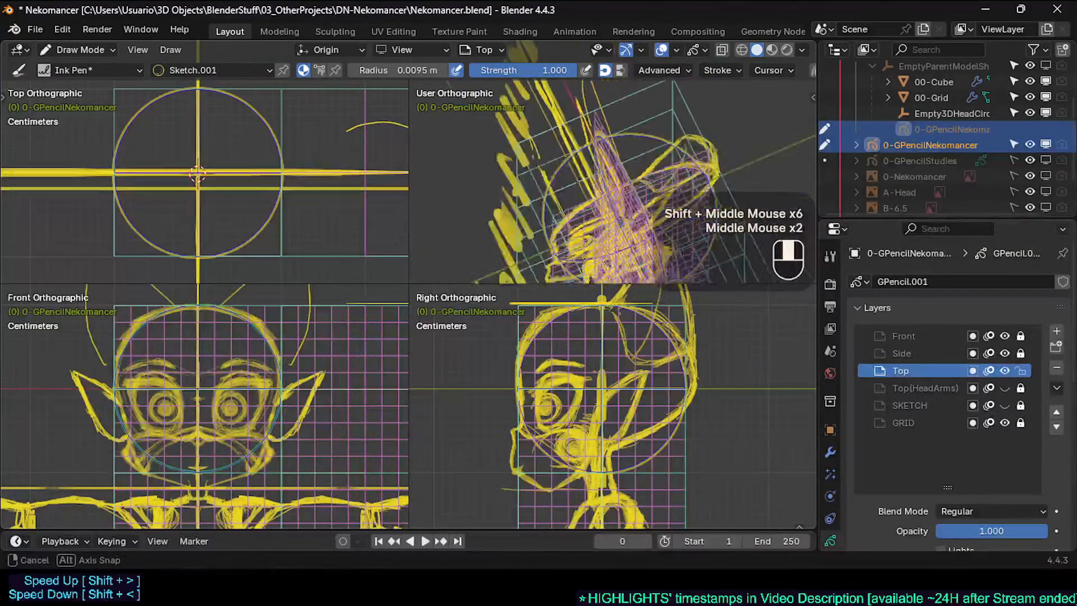
{"action": "mouse_move", "coordinate": [561, 213]}
{"action": "middle_mouse_down"}
{"action": "mouse_move", "coordinate": [589, 174]}
{"action": "mouse_move", "coordinate": [572, 211]}
{"action": "mouse_move", "coordinate": [575, 199]}
{"action": "middle_mouse_up"}
{"action": "middle_click_drag", "start_coordinate": [575, 215], "coordinate": [579, 182], "text": "shift"}
{"action": "middle_click_drag", "start_coordinate": [501, 263], "coordinate": [492, 227], "text": "shift"}
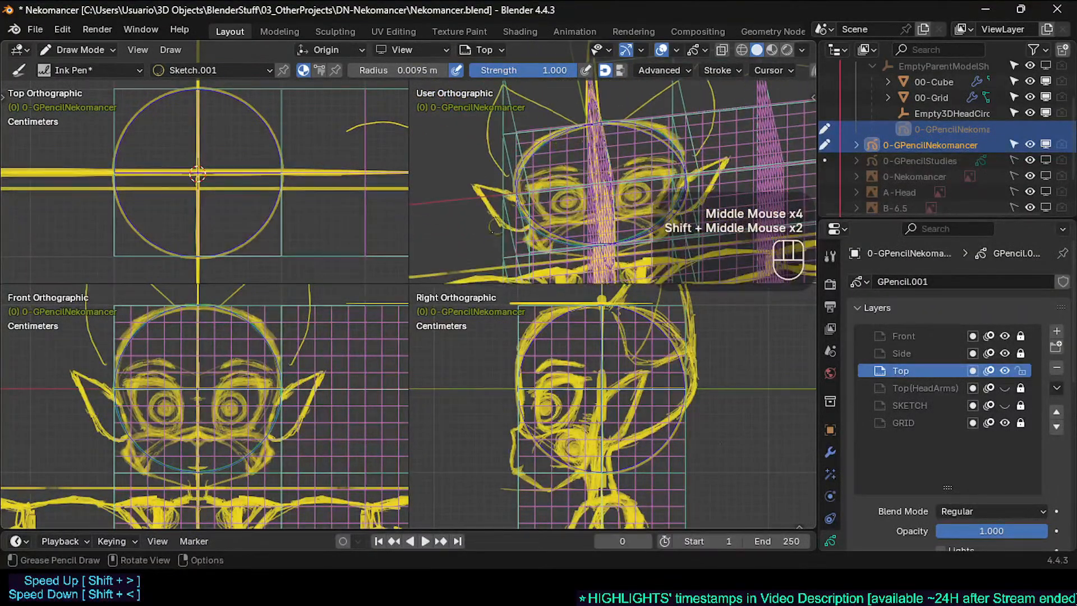
Try several dots at the muzzle tip in the right orthographic view with the current brush, undoing each one
{"action": "middle_click_drag", "start_coordinate": [511, 435], "coordinate": [509, 387], "text": "ctrl"}
{"action": "left_click", "coordinate": [499, 413]}
{"action": "key", "text": "ctrl+z"}
{"action": "left_click", "coordinate": [507, 416]}
{"action": "key", "text": "ctrl+z"}
{"action": "left_click", "coordinate": [511, 415]}
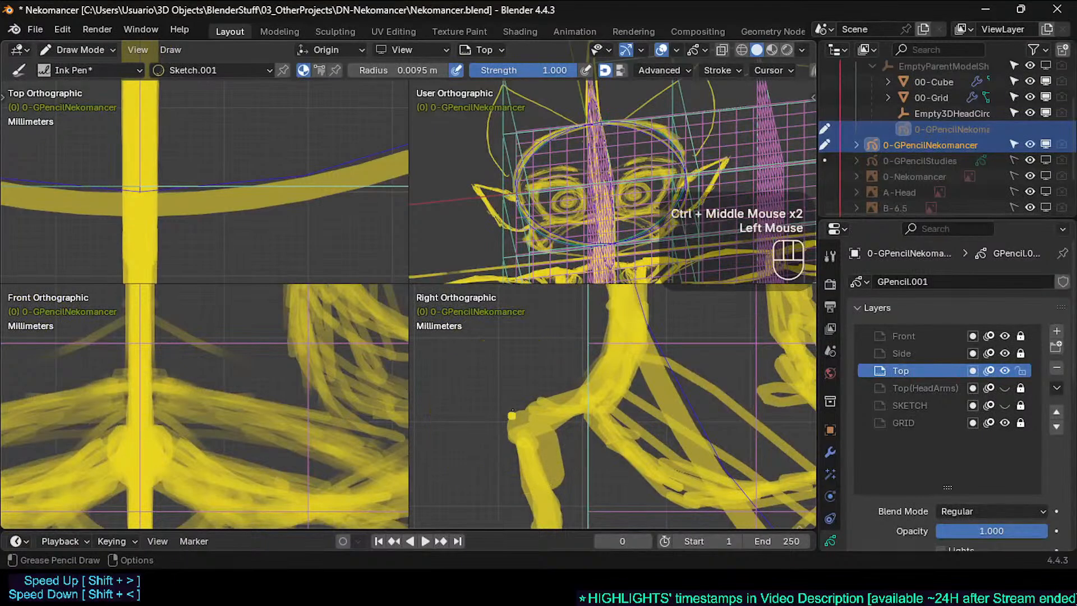
{"action": "key", "text": "ctrl+z"}
{"action": "left_click", "coordinate": [511, 413]}
{"action": "key", "text": "ctrl+z"}
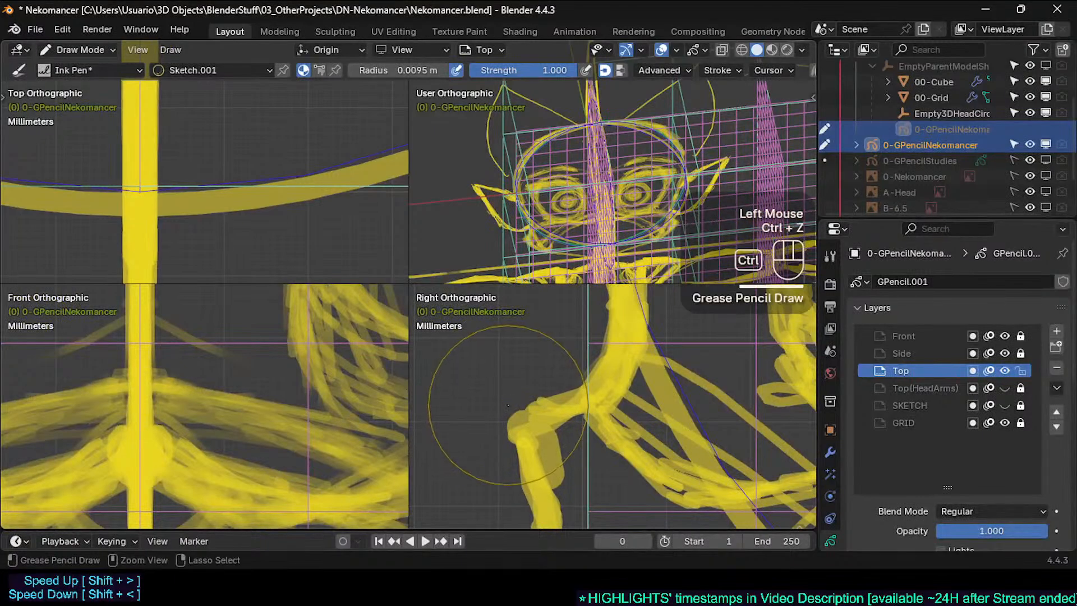
Set the brush radius to 0.003 m, try a dot near the muzzle in the right view, and undo it
{"action": "key", "text": "f"}
{"action": "left_click", "coordinate": [502, 409]}
{"action": "key", "text": "f"}
{"action": "left_click", "coordinate": [504, 409]}
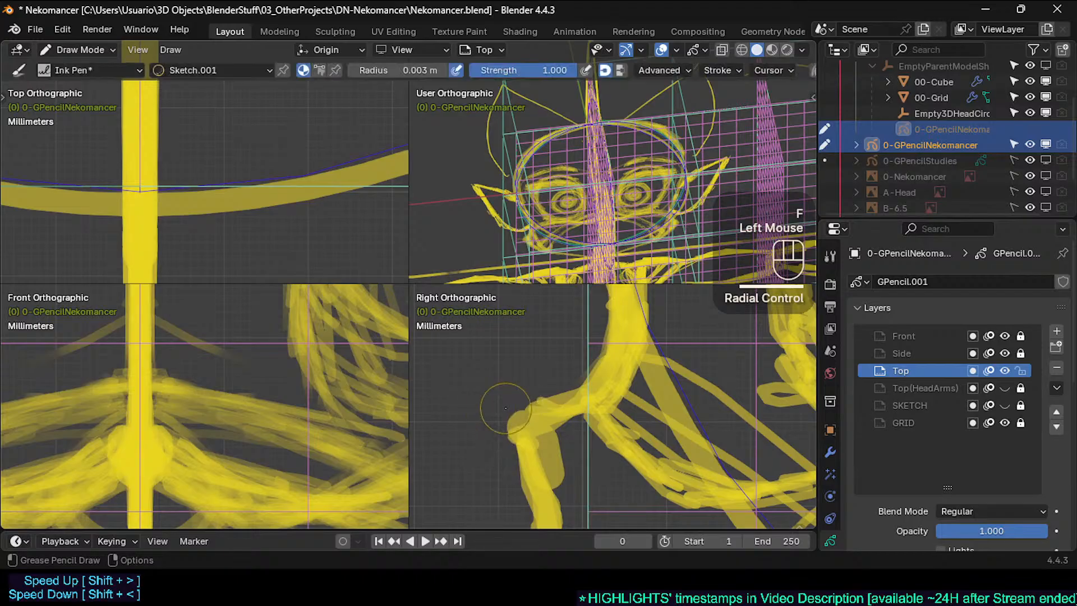
{"action": "key", "text": "ctrl+z"}
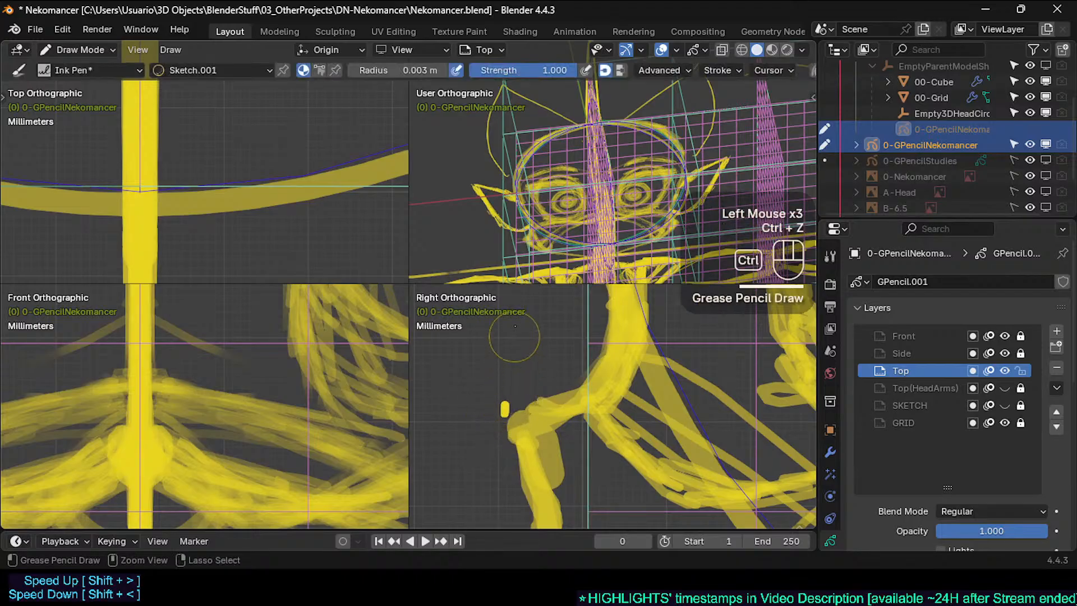
{"action": "middle_click_drag", "start_coordinate": [514, 337], "coordinate": [514, 421], "text": "ctrl"}
{"action": "middle_click_drag", "start_coordinate": [271, 185], "coordinate": [291, 220], "text": "shift"}
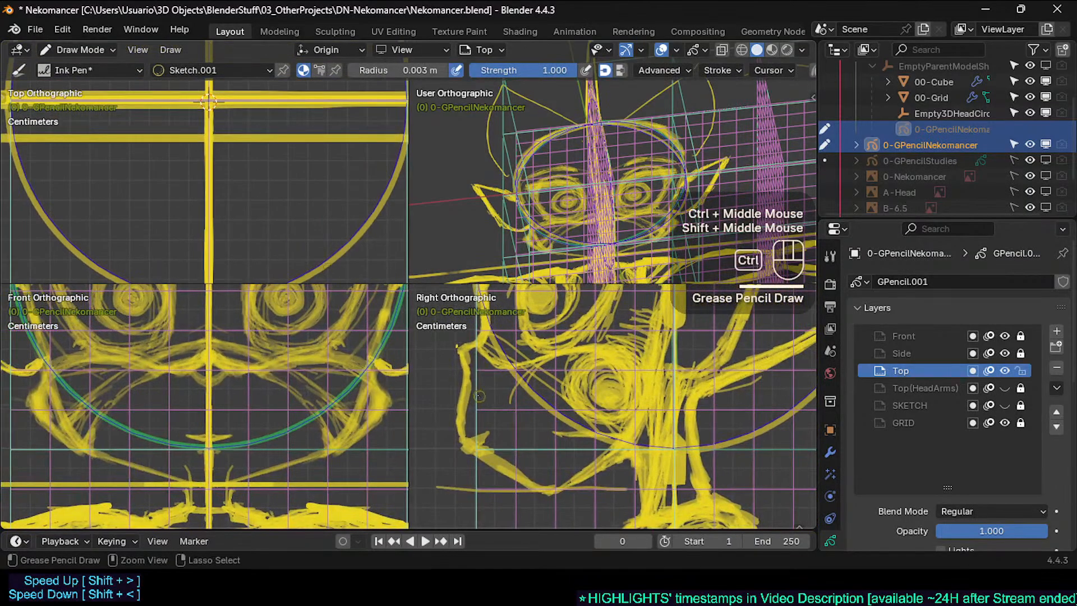
{"action": "key", "text": "ctrl+z"}
Set the brush radius to 0.00075 m, try a short mark across the centre line below the head circle in the top view, and undo it
{"action": "middle_click_drag", "start_coordinate": [216, 163], "coordinate": [275, 203], "text": "shift"}
{"action": "middle_click_drag", "start_coordinate": [275, 203], "coordinate": [275, 263], "text": "ctrl"}
{"action": "mouse_move", "coordinate": [272, 263]}
{"action": "middle_mouse_down", "text": "shift"}
{"action": "mouse_move", "coordinate": [276, 195]}
{"action": "mouse_move", "coordinate": [266, 234]}
{"action": "middle_mouse_up", "text": "shift"}
{"action": "key", "text": "f"}
{"action": "left_click", "coordinate": [244, 241]}
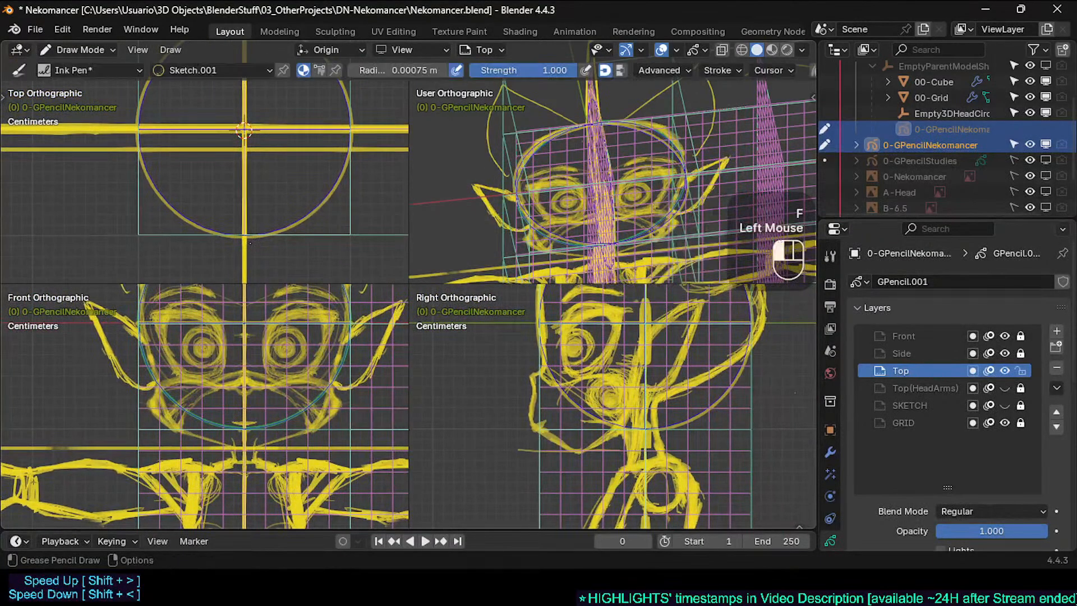
{"action": "middle_click_drag", "start_coordinate": [248, 238], "coordinate": [248, 217], "text": "ctrl"}
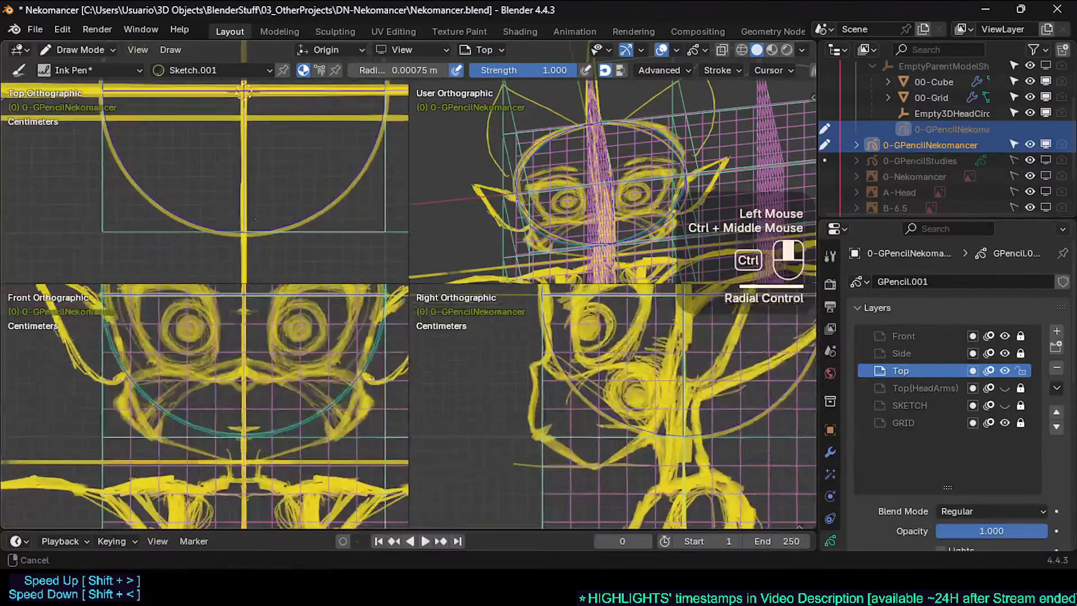
{"action": "middle_click_drag", "start_coordinate": [256, 262], "coordinate": [261, 232], "text": "shift"}
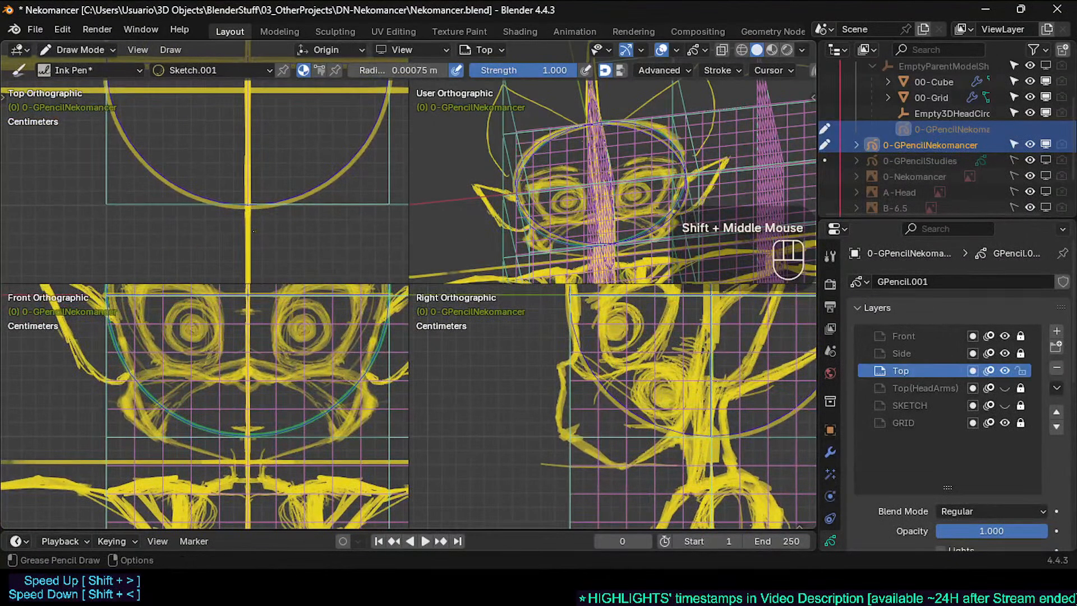
{"action": "left_click", "coordinate": [245, 217]}
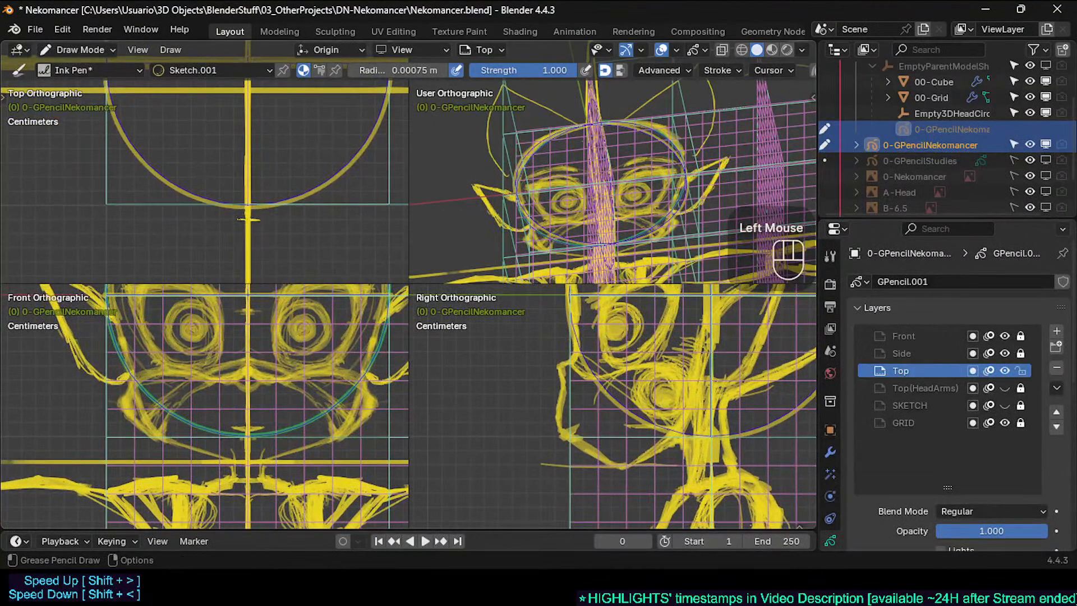
{"action": "mouse_move", "coordinate": [238, 218]}
{"action": "middle_mouse_down", "text": "ctrl"}
{"action": "mouse_move", "coordinate": [268, 177]}
{"action": "mouse_move", "coordinate": [256, 200]}
{"action": "middle_mouse_up", "text": "ctrl"}
{"action": "key", "text": "ctrl+z"}
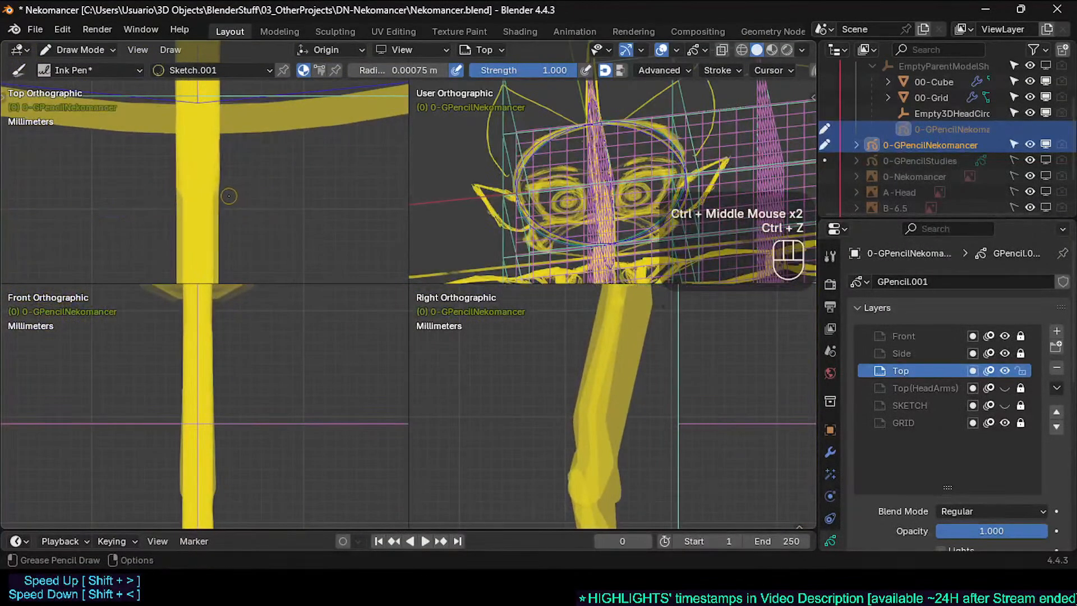
Try two dots beside the centre line in the close-up top view and undo both
{"action": "left_click", "coordinate": [155, 204]}
{"action": "left_click", "coordinate": [155, 204]}
{"action": "key", "text": "ctrl+z"}
{"action": "key", "text": "ctrl+z"}
Set the brush strength to 0.600 and radius to 0.00023 m, then test a dot beside the centre line and undo it
{"action": "key", "text": "shift+f"}
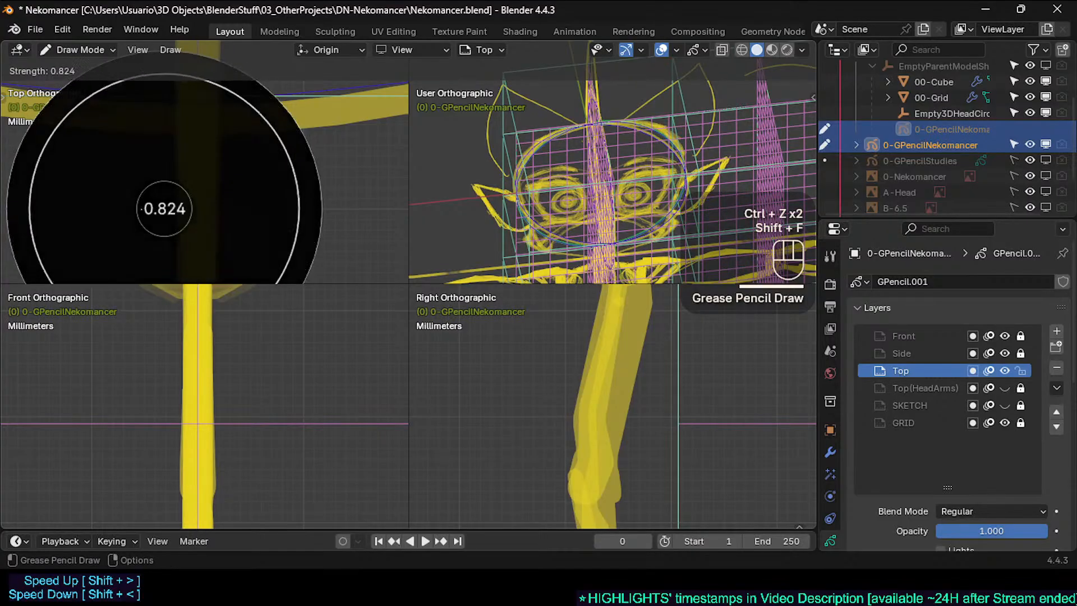
{"action": "left_click", "coordinate": [135, 210]}
{"action": "key", "text": "f"}
{"action": "left_click", "coordinate": [132, 212]}
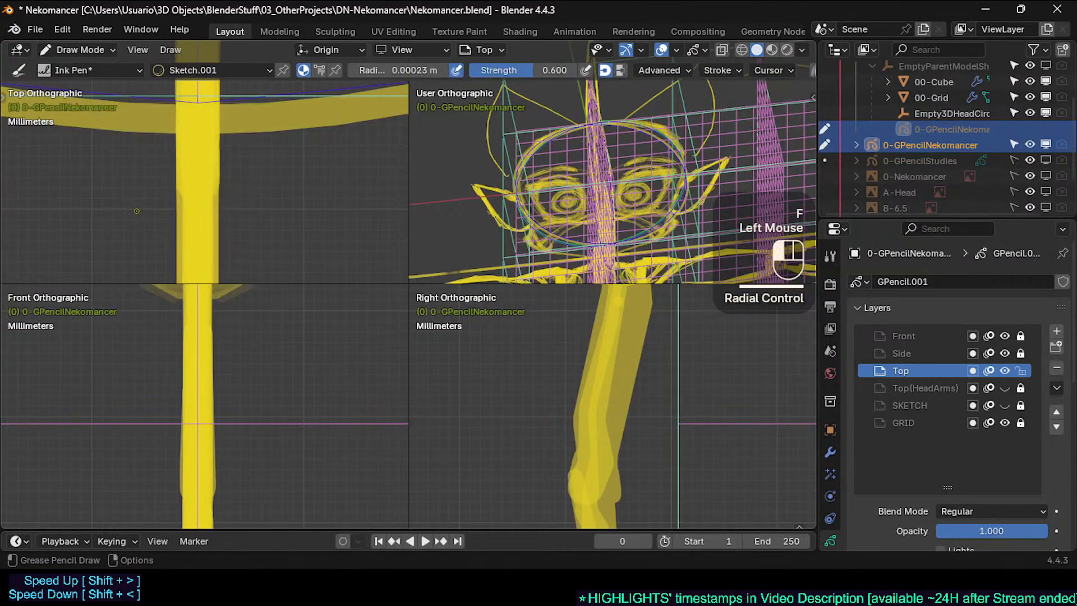
{"action": "left_click", "coordinate": [136, 211]}
{"action": "key", "text": "ctrl+z"}
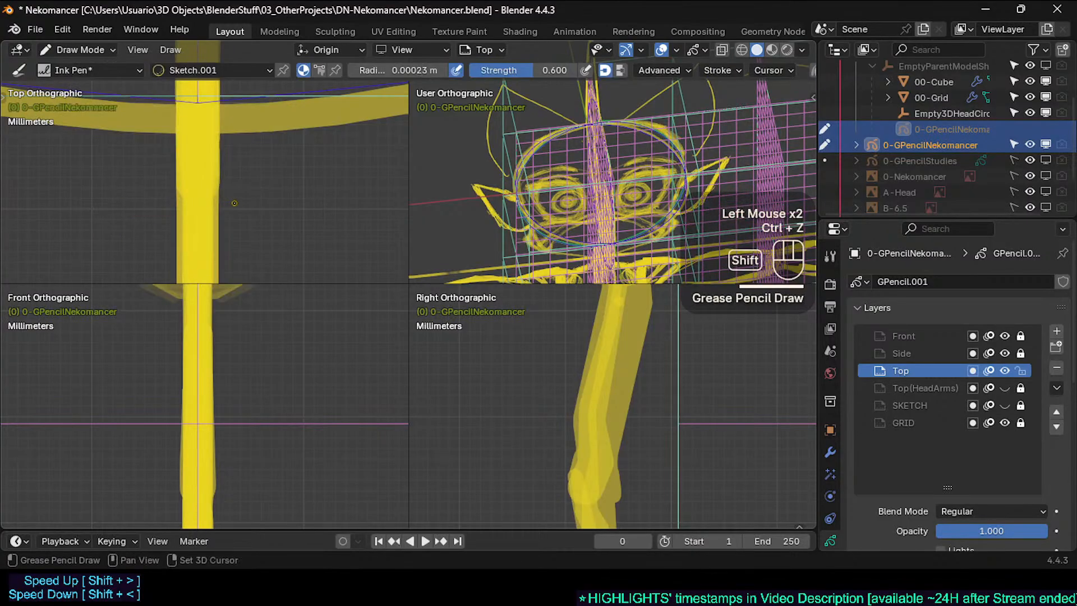
Set the brush radius to 0.000075 m, test and undo a dot in the top view, and display the drawing tools
{"action": "key", "text": "shift+f"}
{"action": "key", "text": "Escape"}
{"action": "key", "text": "f"}
{"action": "left_click", "coordinate": [306, 201]}
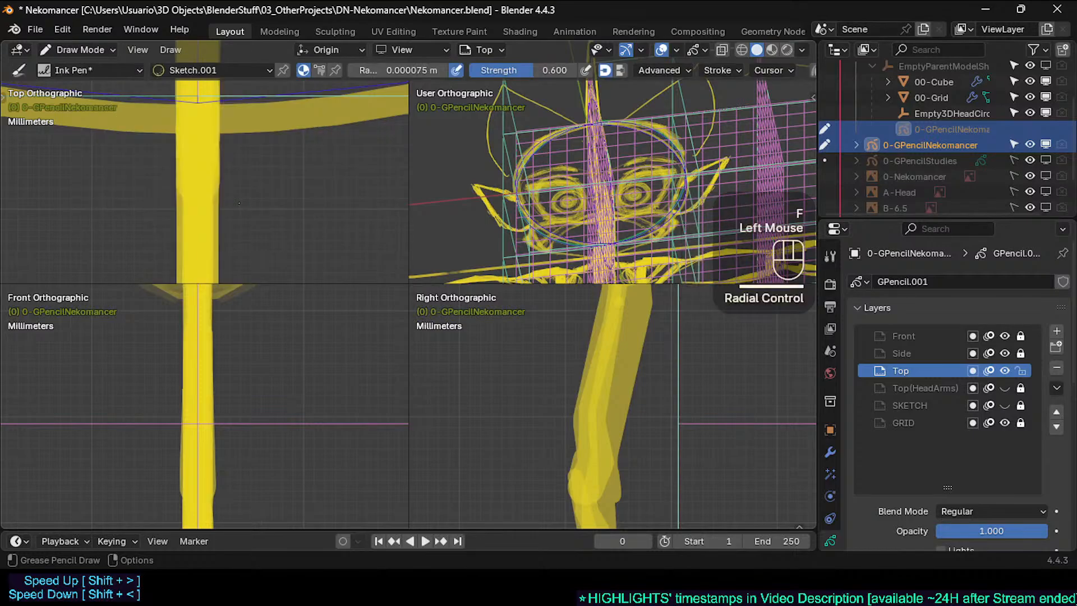
{"action": "left_click", "coordinate": [317, 199]}
{"action": "key", "text": "ctrl+z"}
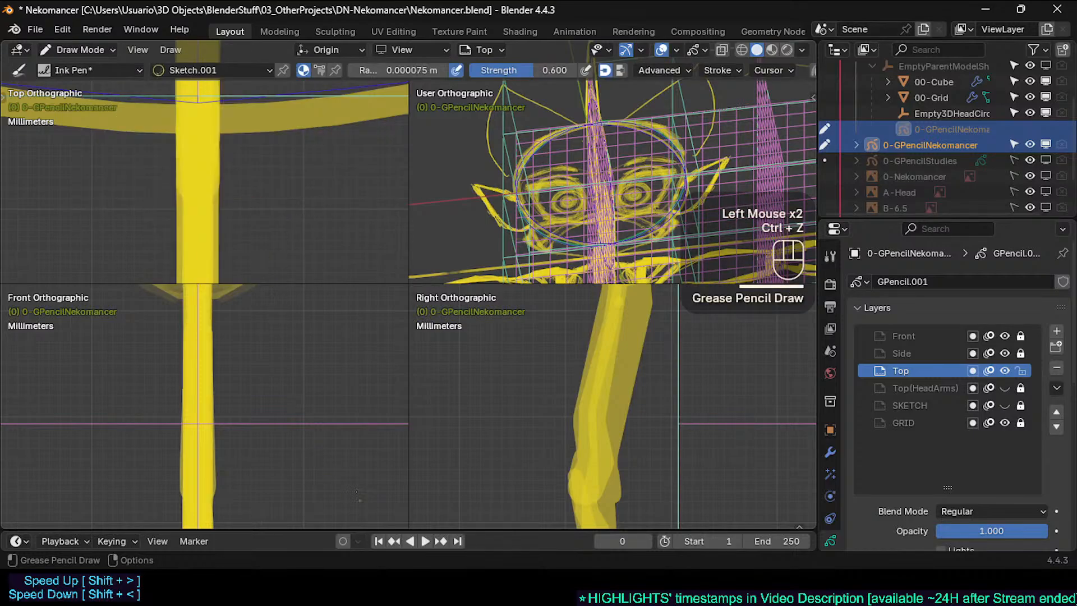
{"action": "key", "text": "t"}
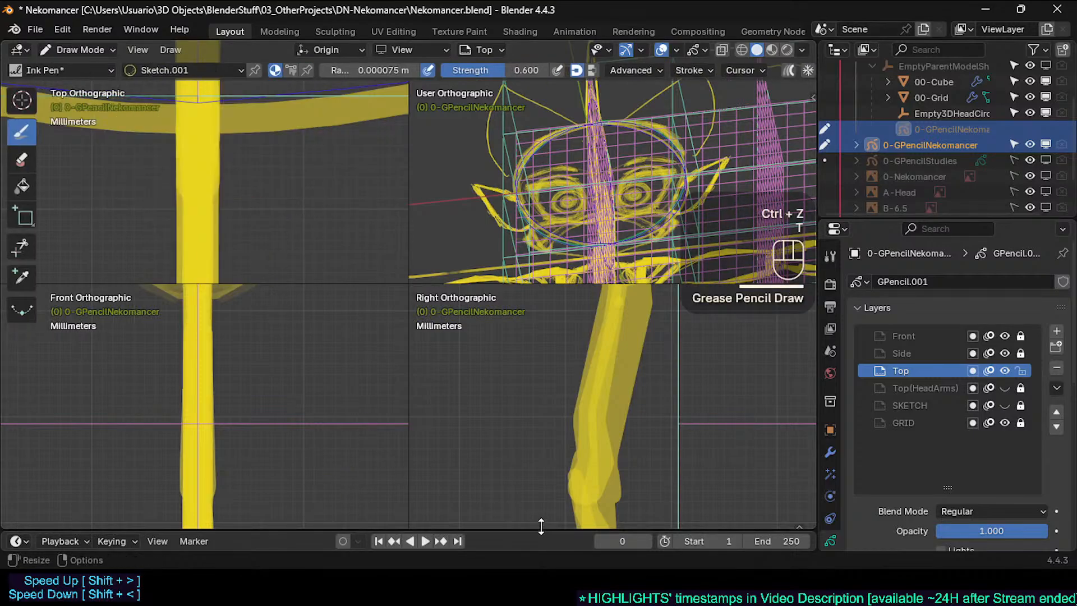
Display the brush library, set the brush radius to 0.0014 m, and try short marks beside the centre line in the top view, undoing them
{"action": "left_click", "coordinate": [798, 525]}
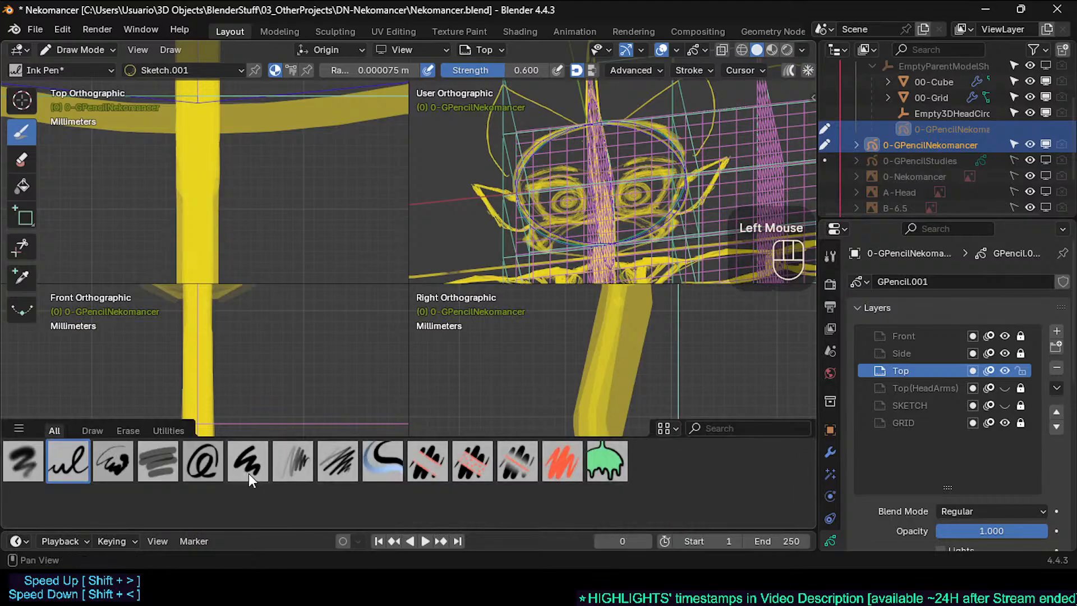
{"action": "key", "text": "f"}
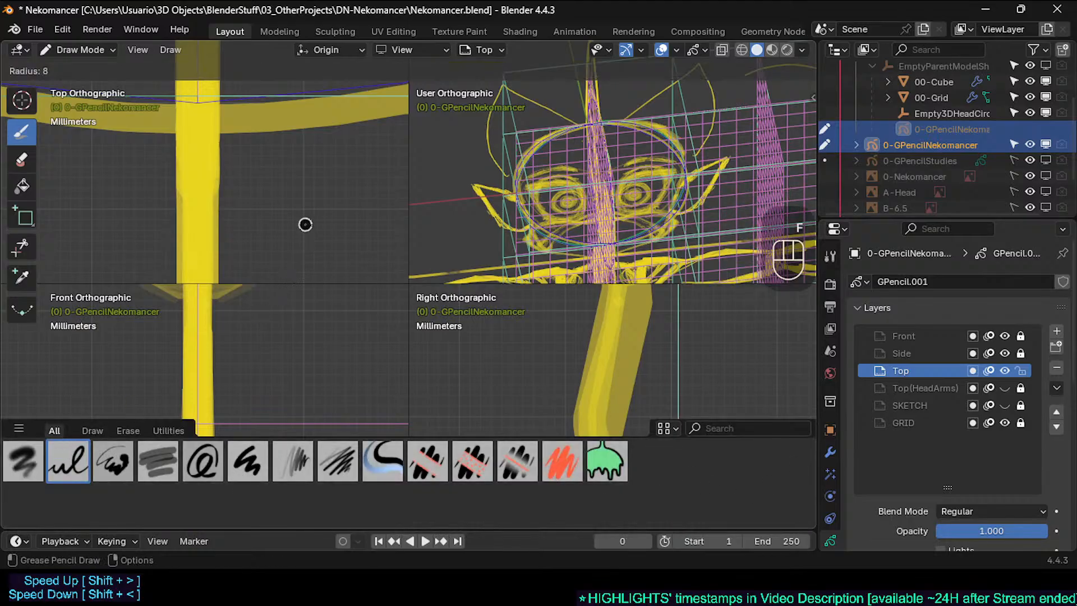
{"action": "left_click", "coordinate": [306, 223]}
{"action": "left_click_drag", "start_coordinate": [290, 217], "coordinate": [312, 226]}
{"action": "key", "text": "ctrl+z"}
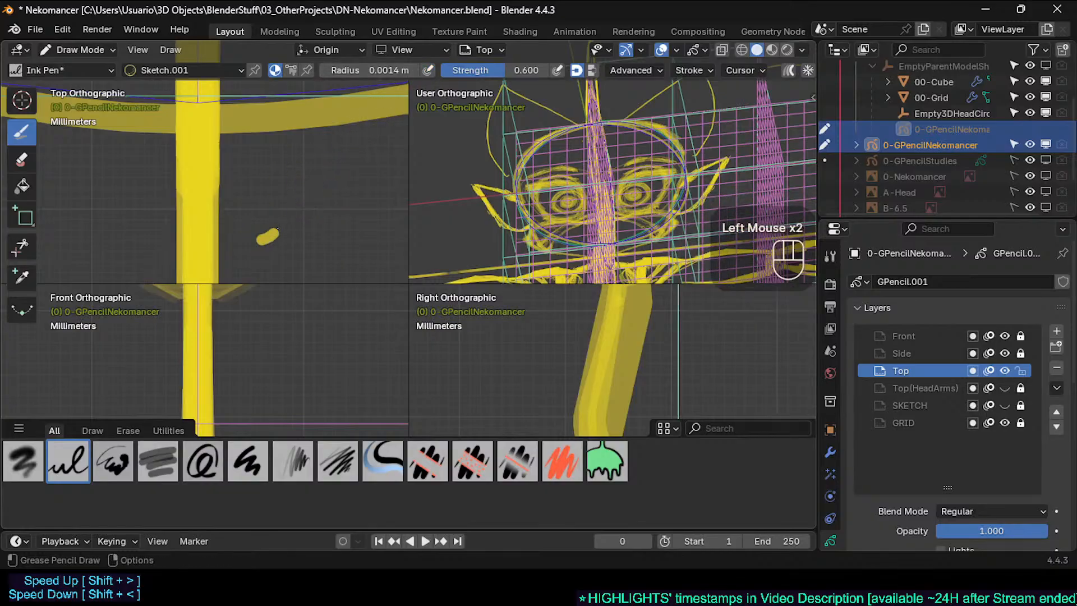
{"action": "mouse_move", "coordinate": [289, 235]}
{"action": "left_mouse_down"}
{"action": "mouse_move", "coordinate": [316, 178]}
{"action": "mouse_move", "coordinate": [305, 224]}
{"action": "mouse_move", "coordinate": [328, 247]}
{"action": "left_mouse_up"}
{"action": "key", "text": "ctrl+z"}
{"action": "key", "text": "ctrl+z"}
Set the brush strength to 0.224 and radius to 0.0013 m, then test a stroke beside the centre line and undo it
{"action": "key", "text": "shift+f"}
{"action": "left_click", "coordinate": [274, 197]}
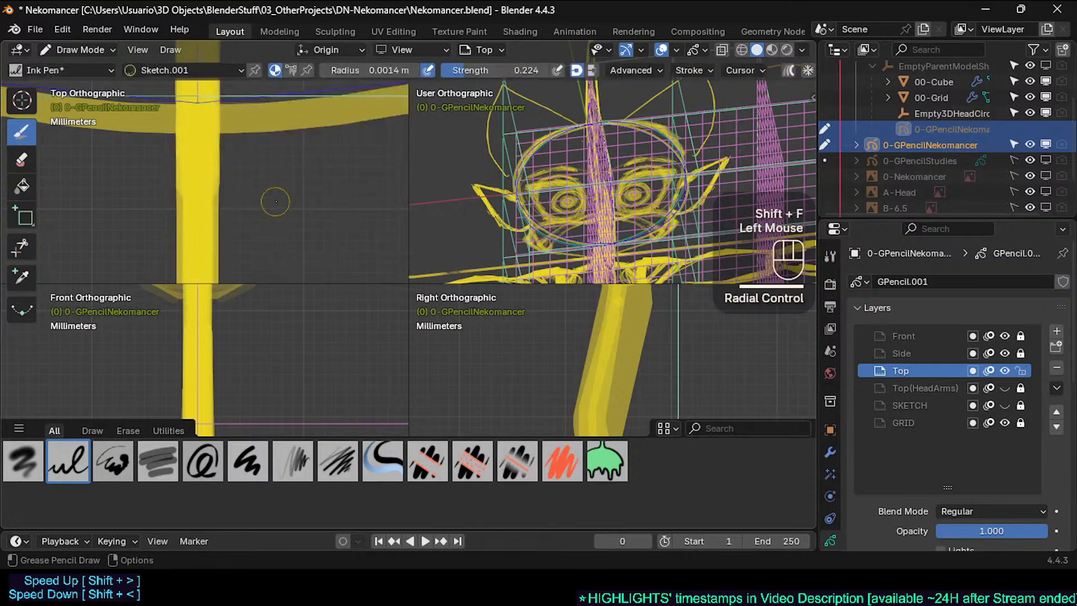
{"action": "key", "text": "f"}
{"action": "left_click", "coordinate": [304, 195]}
{"action": "left_click_drag", "start_coordinate": [304, 196], "coordinate": [348, 235]}
{"action": "key", "text": "ctrl+z"}
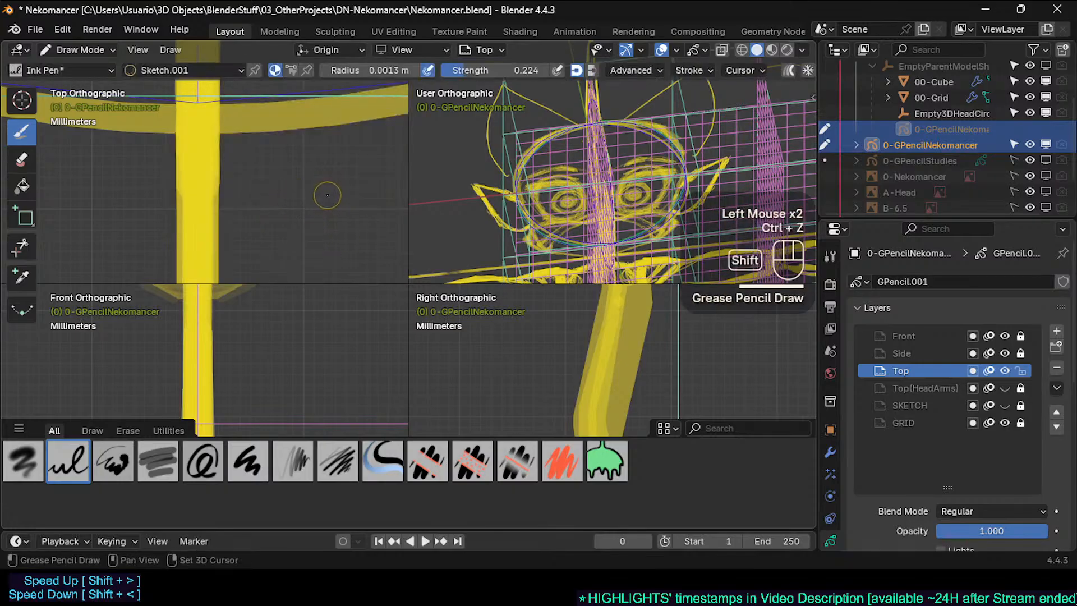
Set the brush radius to 0.000075 m, then test a curved stroke beside the centre line in the top view and undo it
{"action": "key", "text": "f"}
{"action": "left_click", "coordinate": [287, 204]}
{"action": "left_click_drag", "start_coordinate": [300, 164], "coordinate": [291, 221]}
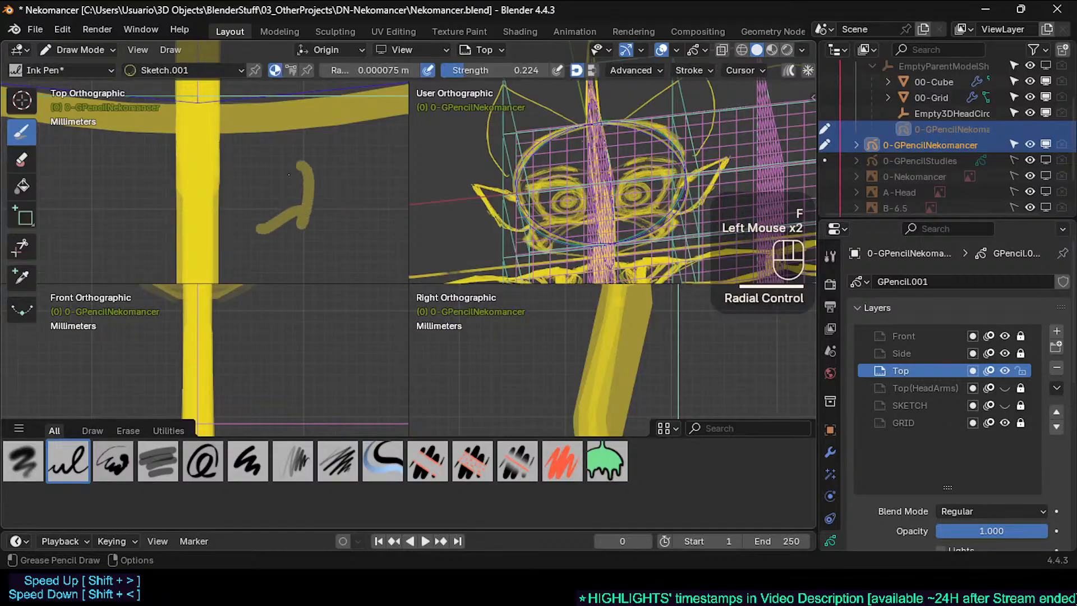
{"action": "key", "text": "ctrl+z"}
Try strokes with the Pencil and Pencil Soft brushes in the top view and undo both
{"action": "left_click", "coordinate": [320, 458]}
{"action": "left_click", "coordinate": [294, 459]}
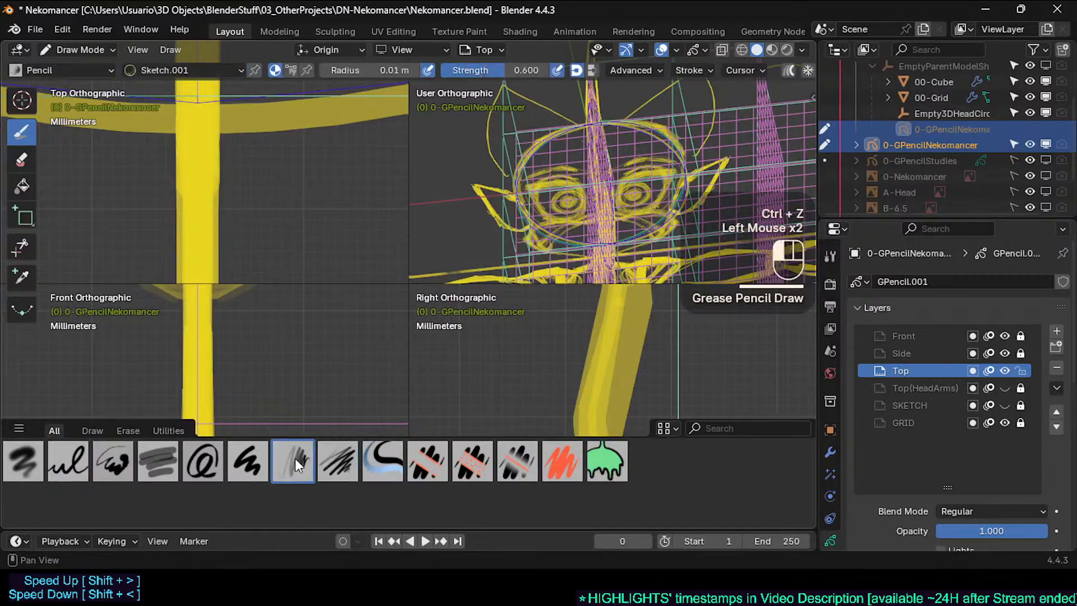
{"action": "left_click_drag", "start_coordinate": [306, 278], "coordinate": [314, 241]}
{"action": "key", "text": "ctrl+z"}
{"action": "left_click", "coordinate": [325, 449]}
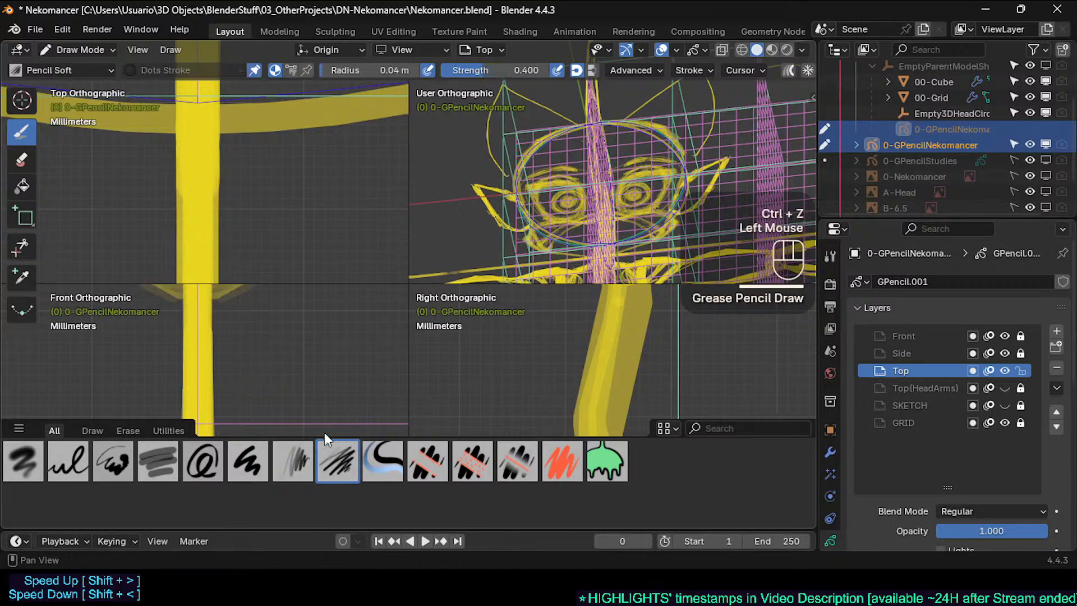
{"action": "left_click_drag", "start_coordinate": [289, 193], "coordinate": [335, 243]}
{"action": "key", "text": "ctrl+z"}
{"action": "left_click", "coordinate": [292, 458]}
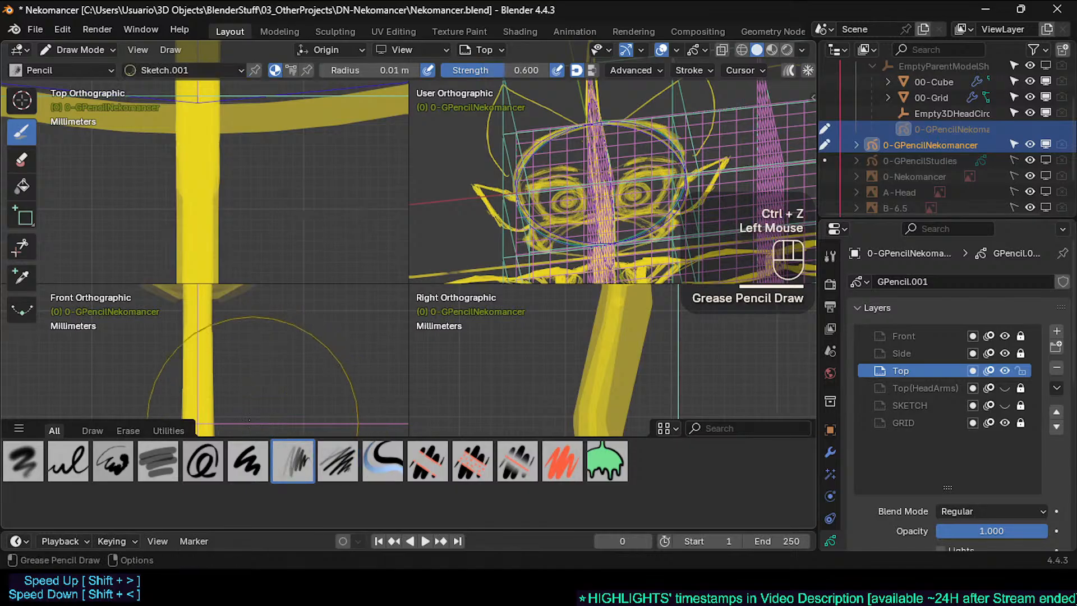
Try a short stroke with the Pen brush at a 0.0076 m radius in the top view and undo it
{"action": "left_click", "coordinate": [247, 459]}
{"action": "key", "text": "f"}
{"action": "left_click", "coordinate": [256, 207]}
{"action": "left_click_drag", "start_coordinate": [281, 198], "coordinate": [296, 212]}
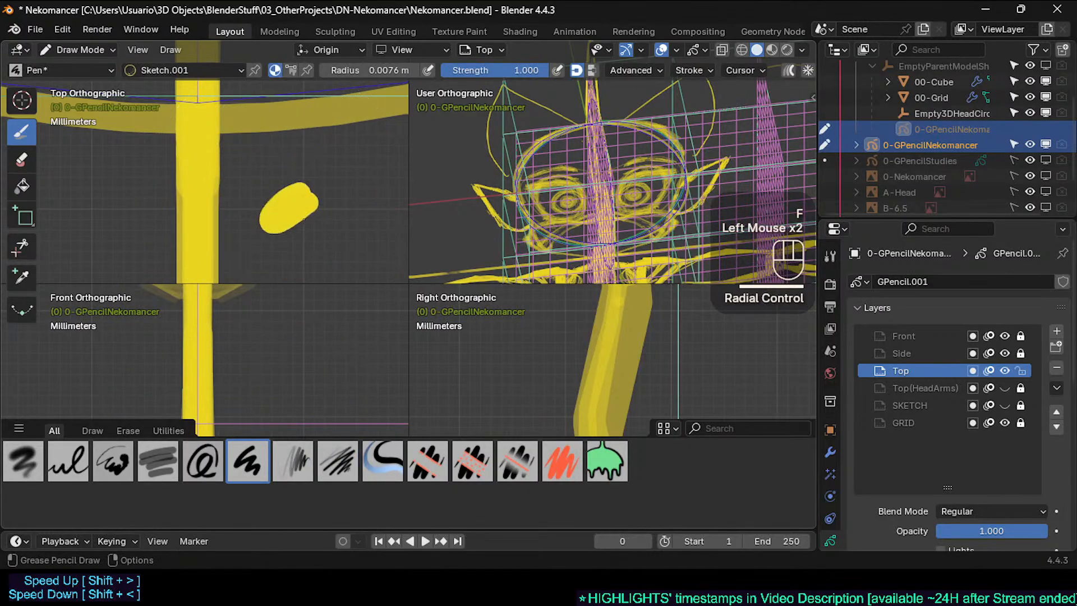
{"action": "key", "text": "ctrl+z"}
Return to the Ink Pen brush, test and undo marks in the top view, and hide the brush library
{"action": "left_click", "coordinate": [76, 459]}
{"action": "middle_click_drag", "start_coordinate": [255, 177], "coordinate": [255, 213], "text": "ctrl"}
{"action": "left_click_drag", "start_coordinate": [285, 181], "coordinate": [296, 211]}
{"action": "mouse_move", "coordinate": [271, 190]}
{"action": "middle_mouse_down", "text": "ctrl"}
{"action": "mouse_move", "coordinate": [278, 227]}
{"action": "mouse_move", "coordinate": [278, 185]}
{"action": "mouse_move", "coordinate": [254, 248]}
{"action": "middle_mouse_up", "text": "ctrl"}
{"action": "left_click", "coordinate": [156, 402]}
{"action": "key", "text": "ctrl+z"}
{"action": "key", "text": "ctrl+z"}
{"action": "left_click_drag", "start_coordinate": [269, 436], "coordinate": [245, 491]}
Place a dot beside the centre line below the head circle in the top view, then try and undo a horizontal stroke across the line
{"action": "middle_click_drag", "start_coordinate": [227, 190], "coordinate": [255, 221], "text": "shift"}
{"action": "middle_click_drag", "start_coordinate": [253, 221], "coordinate": [252, 249], "text": "ctrl"}
{"action": "middle_click_drag", "start_coordinate": [251, 227], "coordinate": [286, 272], "text": "ctrl"}
{"action": "left_click", "coordinate": [281, 192]}
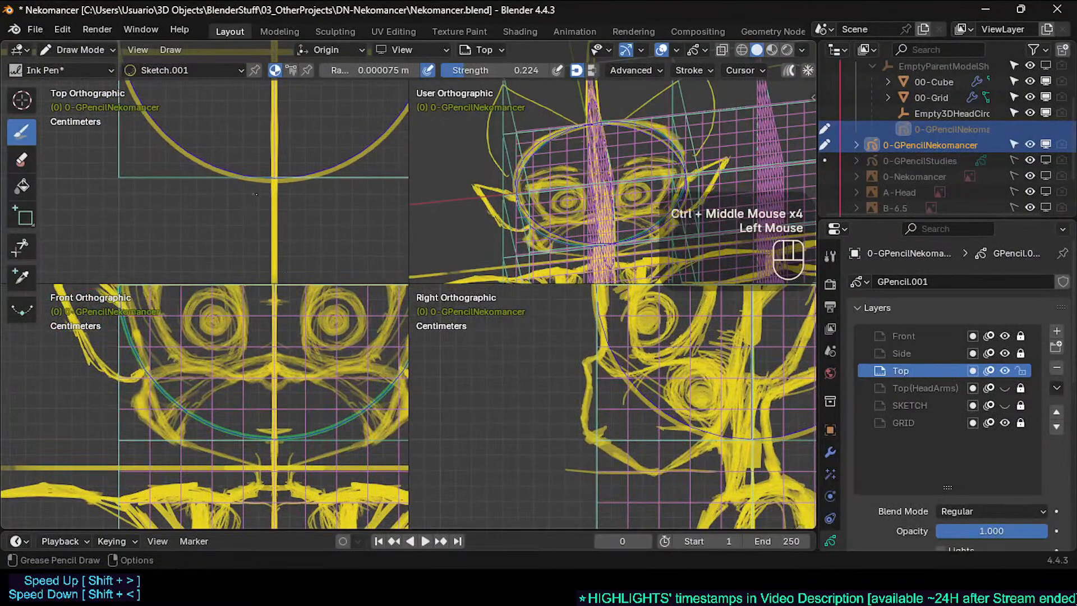
{"action": "left_click_drag", "start_coordinate": [298, 192], "coordinate": [234, 194]}
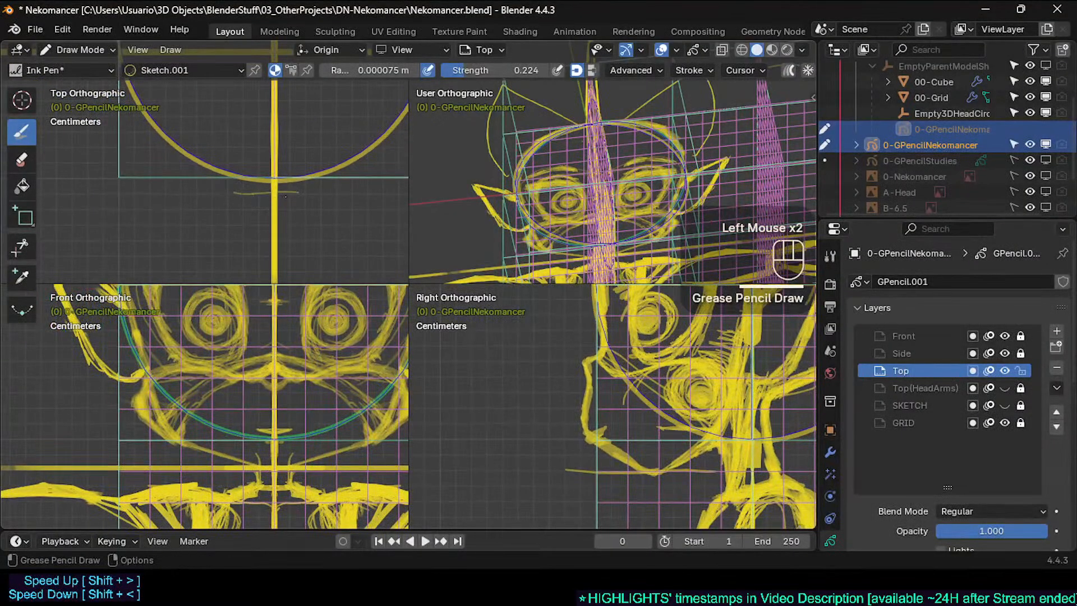
{"action": "mouse_move", "coordinate": [277, 216]}
{"action": "middle_mouse_down", "text": "ctrl"}
{"action": "mouse_move", "coordinate": [276, 194]}
{"action": "mouse_move", "coordinate": [263, 187]}
{"action": "middle_mouse_up", "text": "ctrl"}
{"action": "key", "text": "ctrl+z"}
Draw a small horizontal mark across the centre line just below the head circle in the top view, undoing one extra dot
{"action": "left_click", "coordinate": [264, 188]}
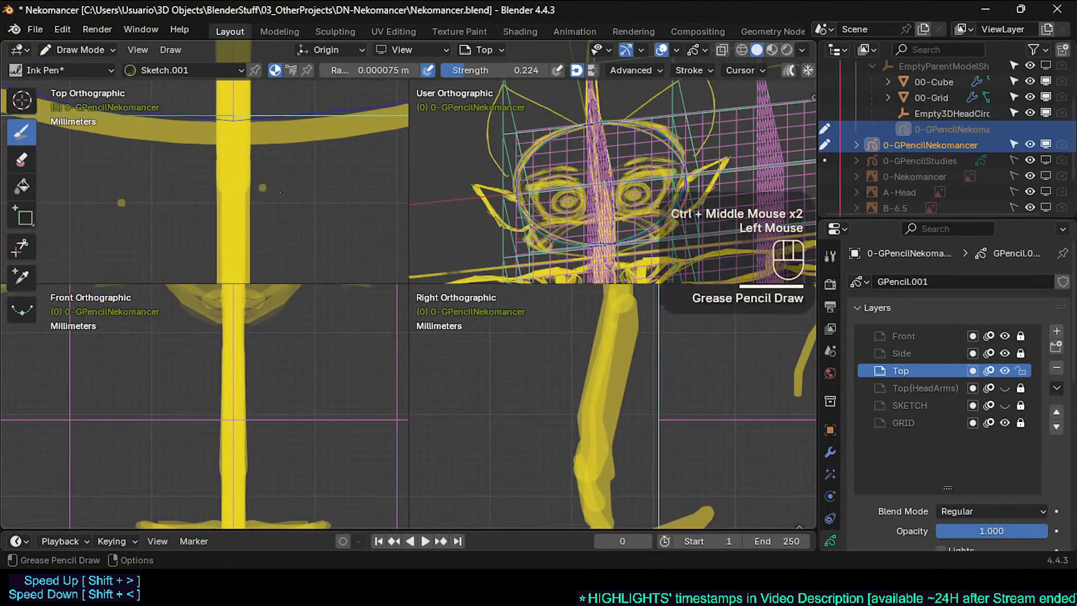
{"action": "left_click_drag", "start_coordinate": [286, 188], "coordinate": [207, 186]}
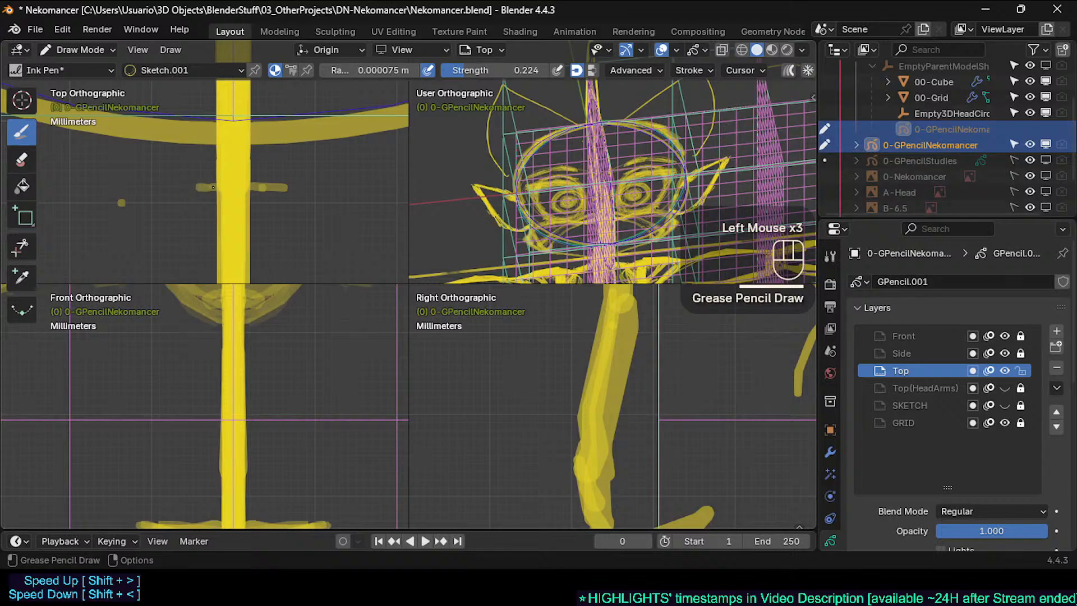
{"action": "mouse_move", "coordinate": [228, 186]}
{"action": "middle_mouse_down", "text": "ctrl"}
{"action": "mouse_move", "coordinate": [264, 204]}
{"action": "mouse_move", "coordinate": [255, 222]}
{"action": "middle_mouse_up", "text": "ctrl"}
{"action": "left_click", "coordinate": [266, 220]}
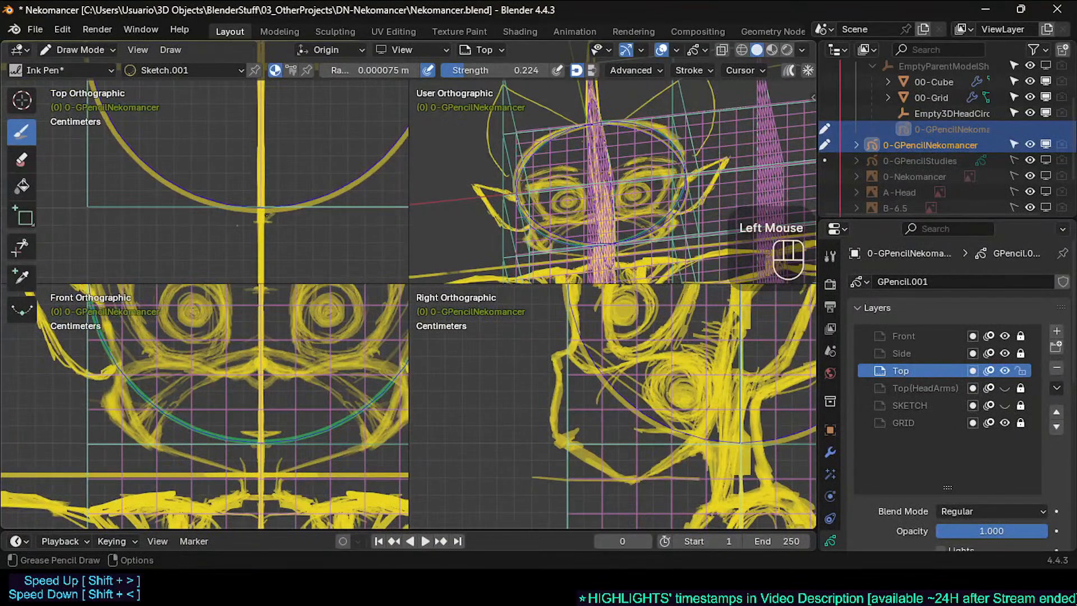
{"action": "key", "text": "ctrl+z"}
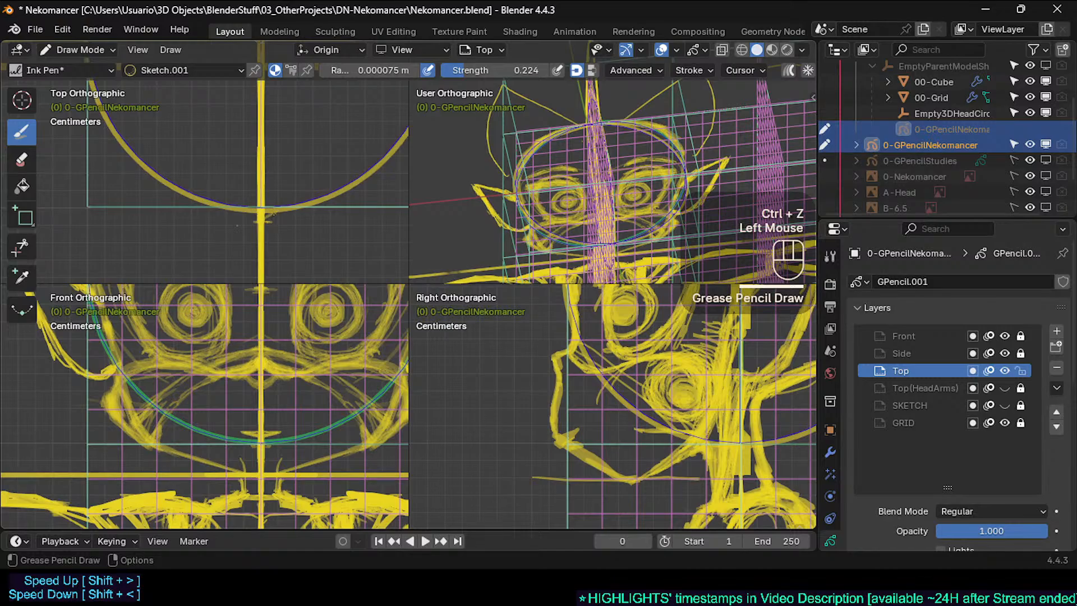
Duplicate the Mirror modifier and limit the copy's influence to the Top(HeadArms) layer
{"action": "middle_click_drag", "start_coordinate": [272, 215], "coordinate": [317, 219], "text": "ctrl"}
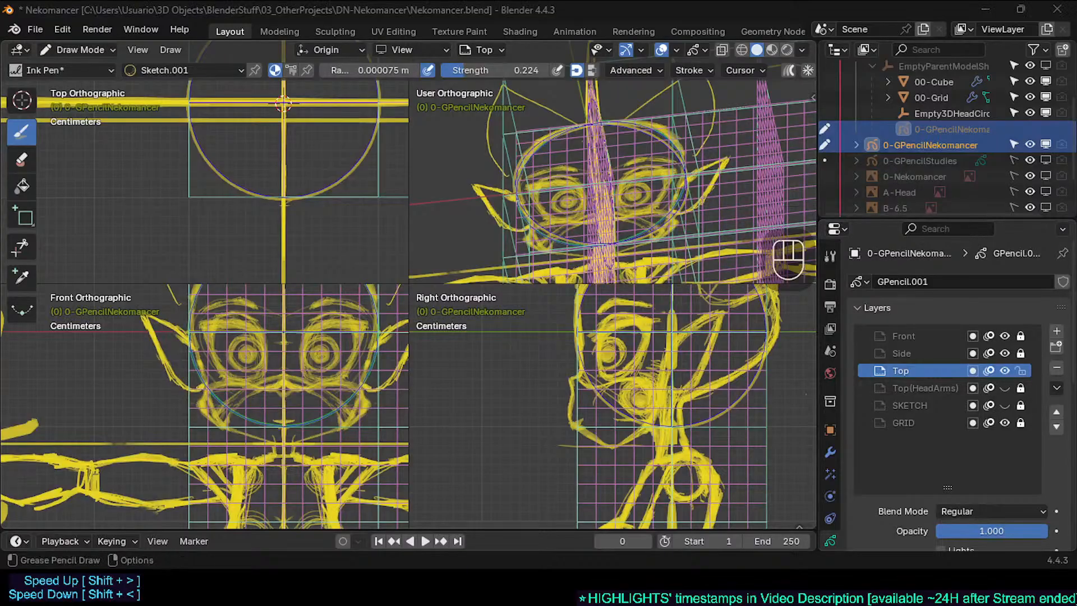
{"action": "left_click", "coordinate": [830, 452]}
{"action": "key", "text": "shift+d"}
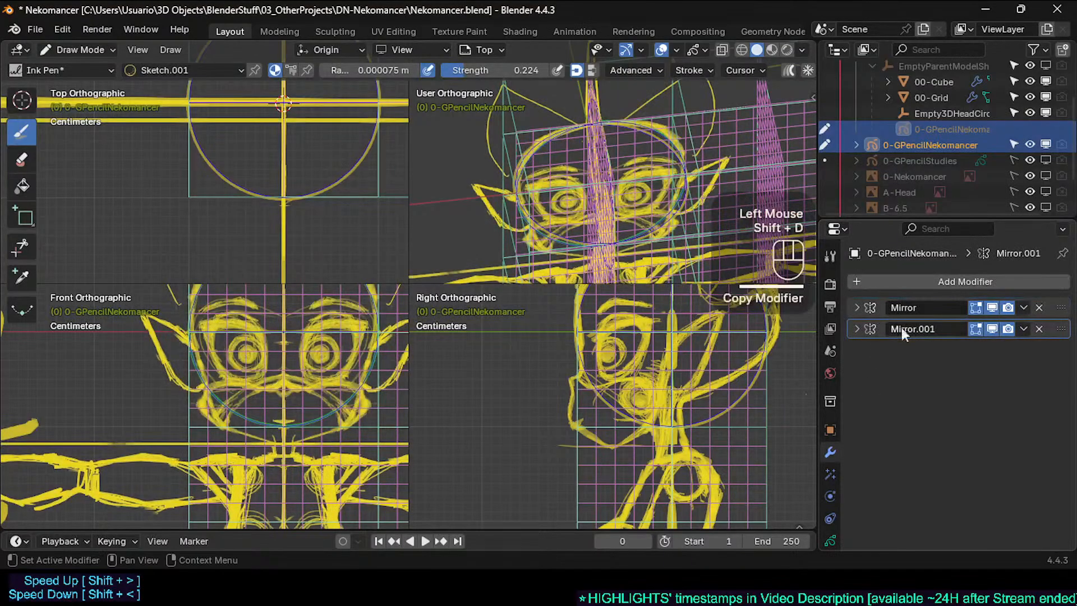
{"action": "left_click", "coordinate": [854, 330]}
{"action": "left_click", "coordinate": [920, 392]}
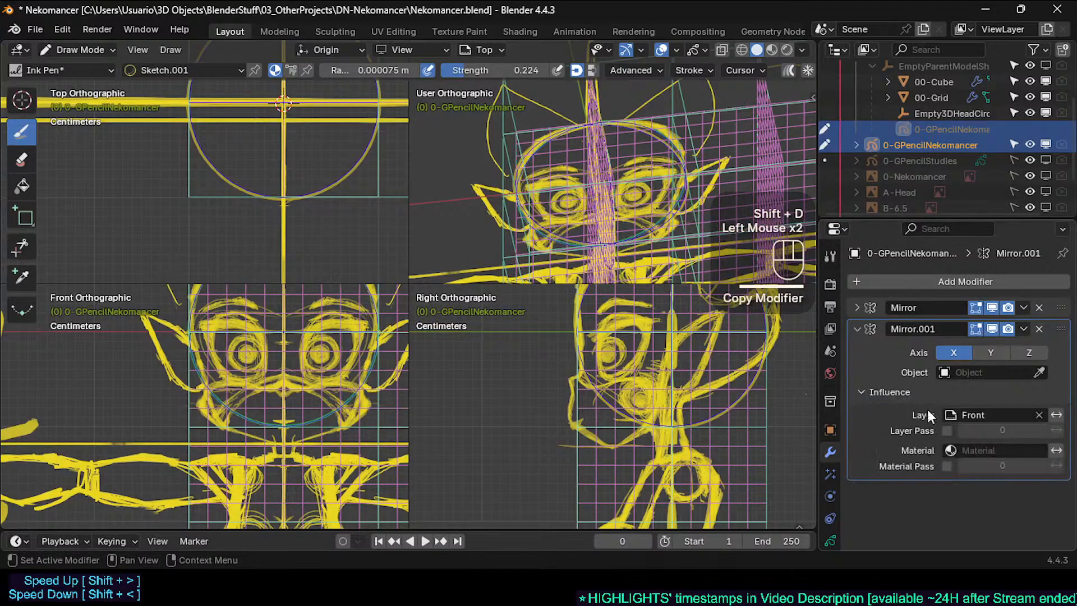
{"action": "left_click", "coordinate": [976, 414]}
{"action": "left_click", "coordinate": [900, 295]}
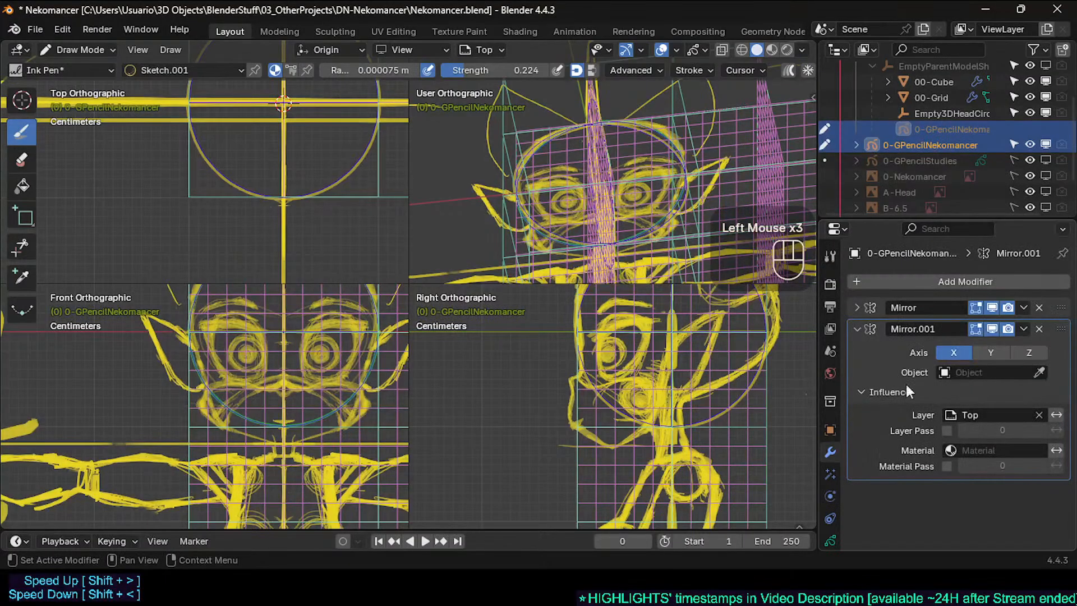
{"action": "left_click", "coordinate": [953, 416]}
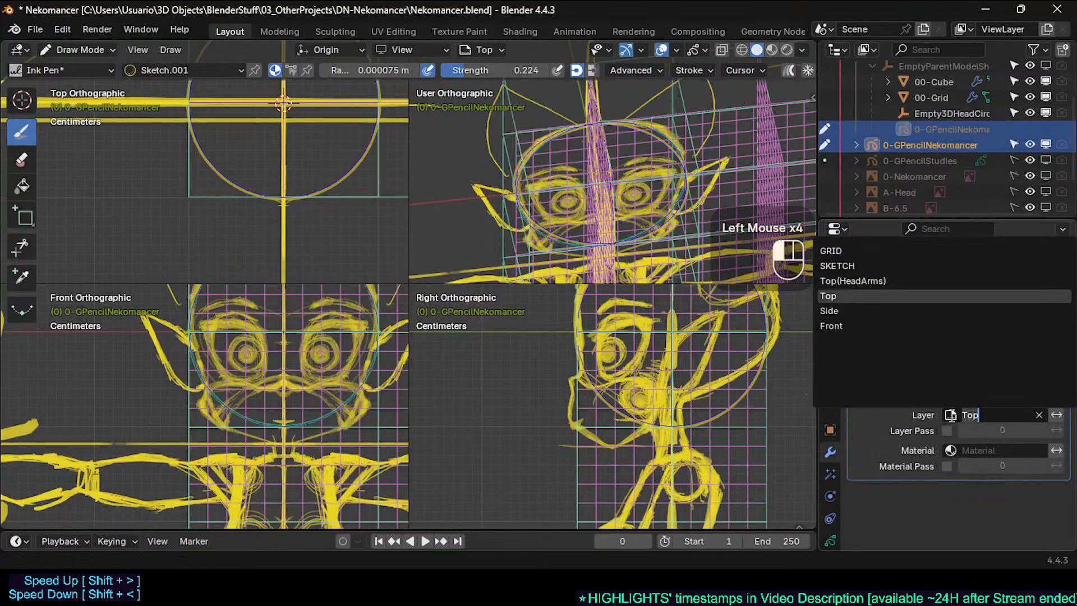
{"action": "left_click", "coordinate": [920, 280]}
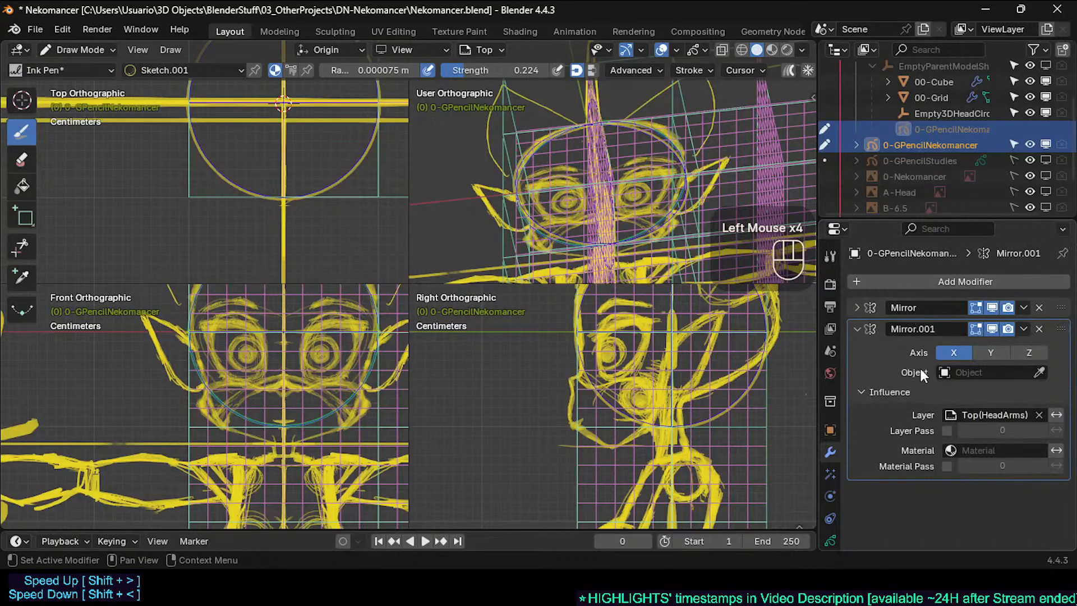
{"action": "left_click", "coordinate": [856, 330]}
Make the Top(HeadArms) layer visible and active, keeping the Top layer visible as well
{"action": "left_click", "coordinate": [830, 540]}
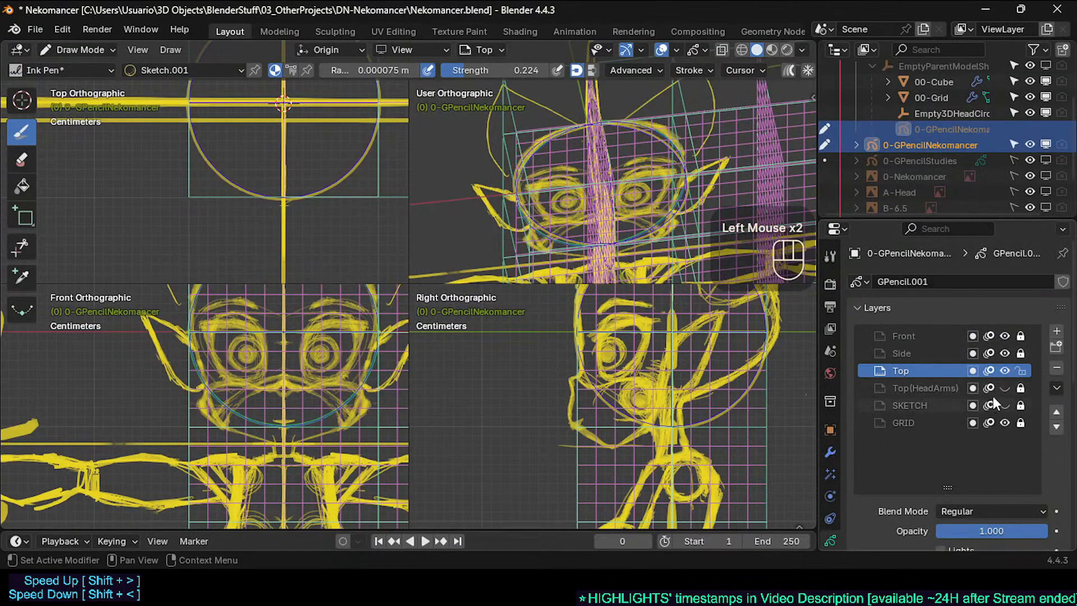
{"action": "left_click", "coordinate": [1004, 371]}
{"action": "left_click", "coordinate": [1004, 387]}
{"action": "left_click", "coordinate": [934, 387]}
{"action": "left_click", "coordinate": [1004, 387]}
{"action": "left_click", "coordinate": [1004, 371]}
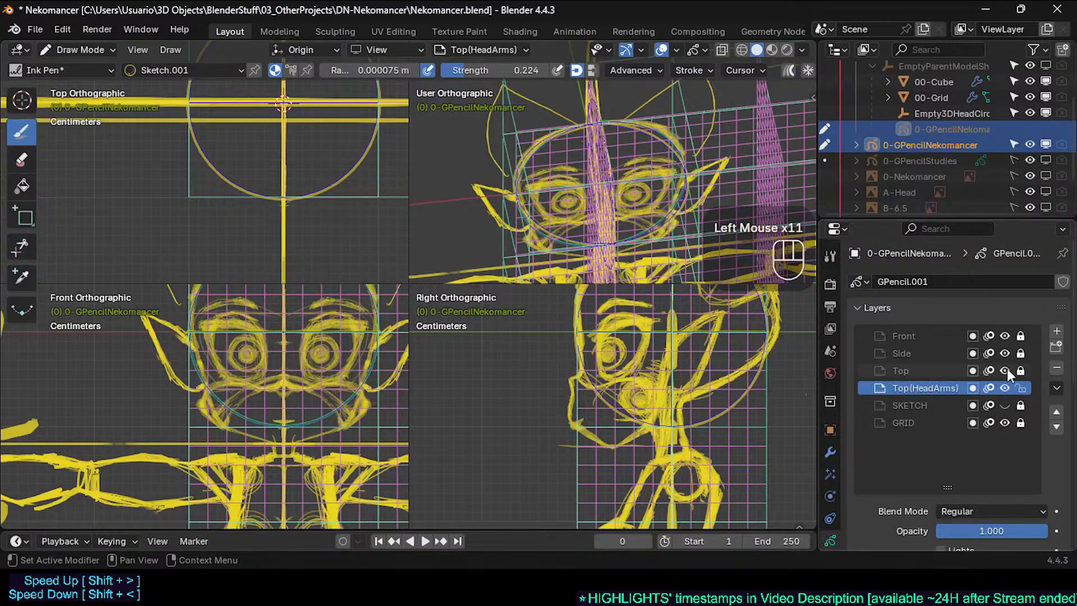
{"action": "left_click", "coordinate": [903, 372]}
{"action": "left_click", "coordinate": [936, 387]}
{"action": "left_click", "coordinate": [915, 392]}
Switch the Grease Pencil object to Edit Mode, select all strokes, and clear the selection
{"action": "middle_click_drag", "start_coordinate": [338, 189], "coordinate": [338, 247], "text": "ctrl"}
{"action": "key", "text": "Tab"}
{"action": "key", "text": "a"}
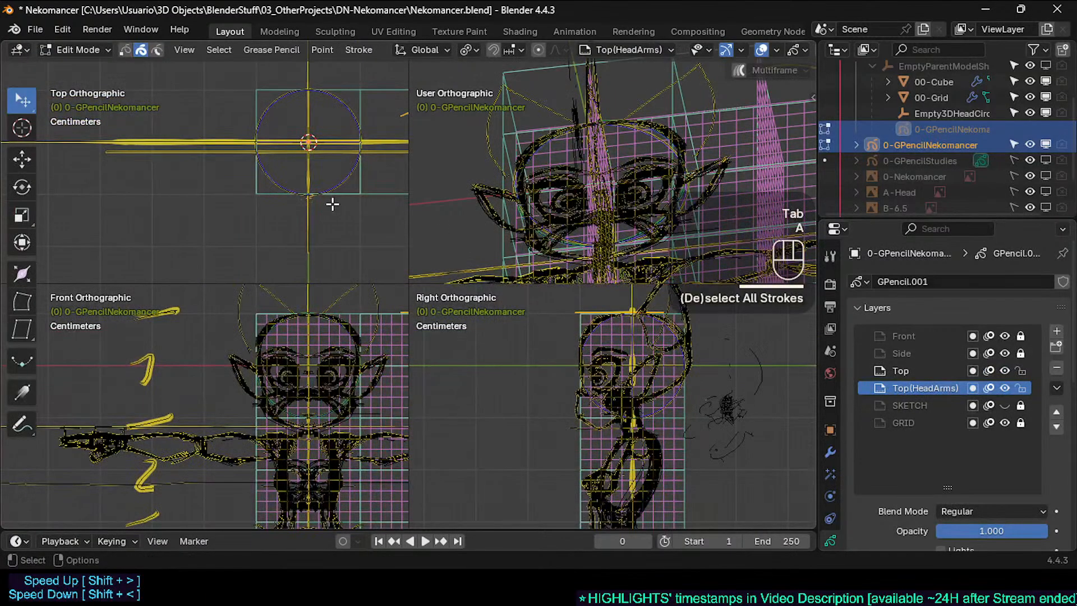
{"action": "key", "text": "alt+a"}
Select all editable strokes, including the arm sketch in the top view, and move them to the Top(HeadArms) layer
{"action": "middle_click_drag", "start_coordinate": [338, 216], "coordinate": [303, 317], "text": "ctrl"}
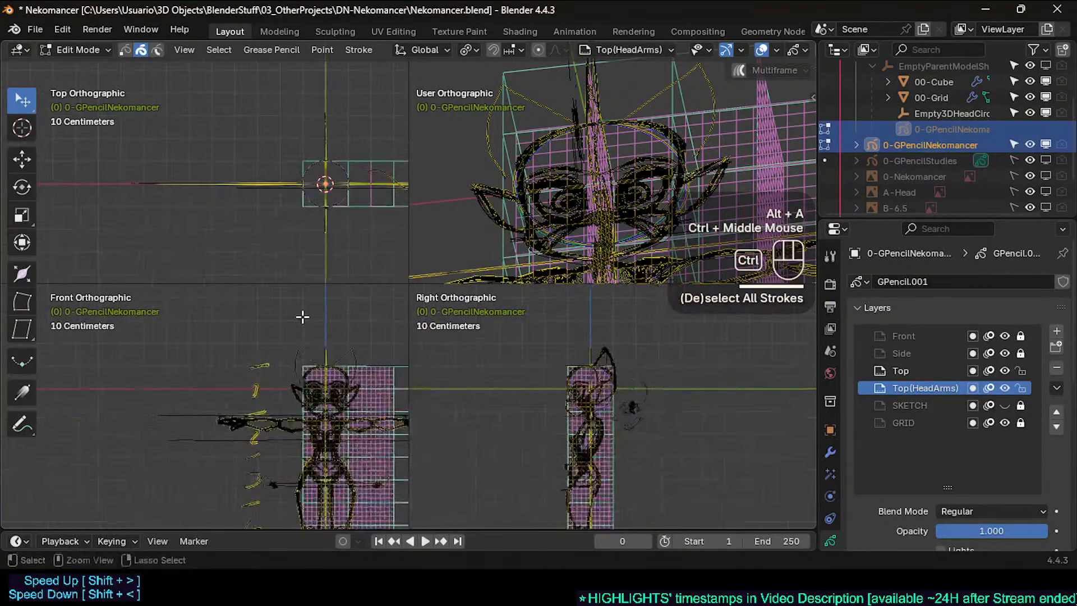
{"action": "middle_click_drag", "start_coordinate": [353, 203], "coordinate": [233, 205], "text": "shift"}
{"action": "key", "text": "a"}
{"action": "key", "text": "a"}
{"action": "key", "text": "a"}
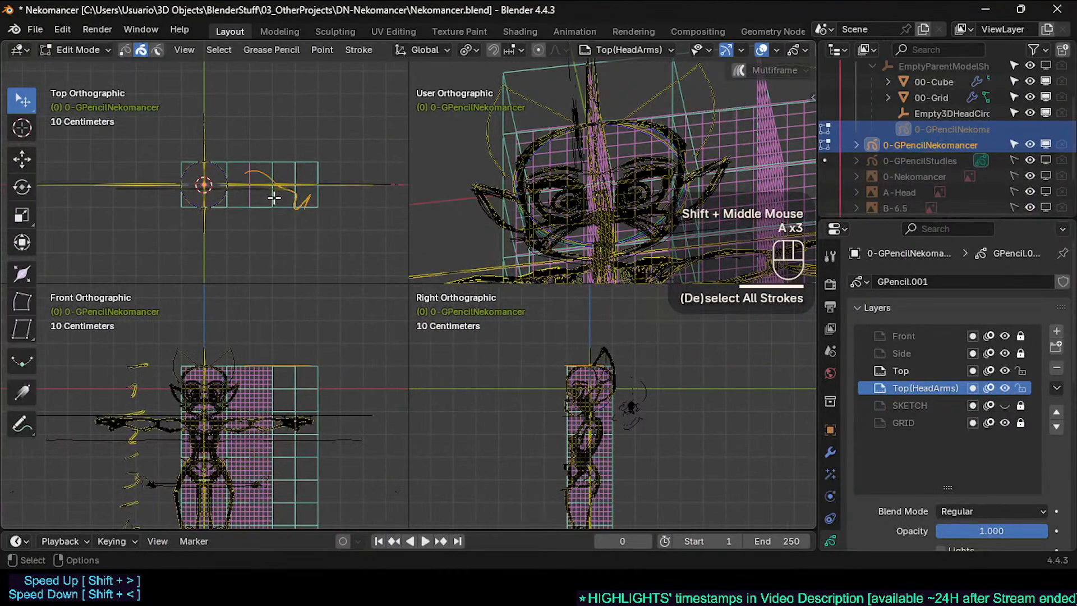
{"action": "key", "text": "a"}
{"action": "key", "text": "alt+a"}
{"action": "key", "text": "a"}
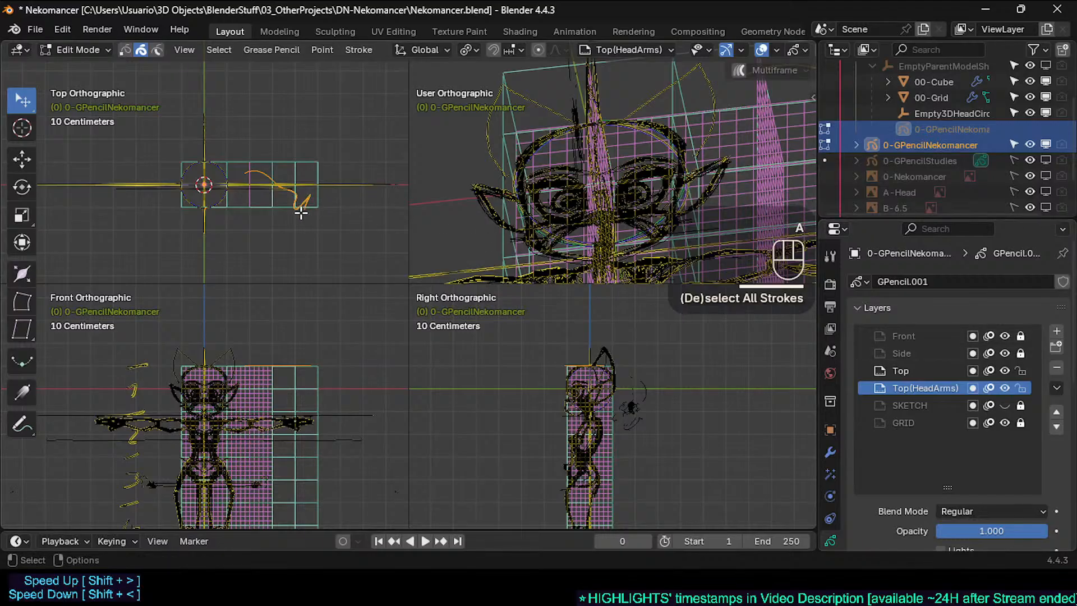
{"action": "key", "text": "m"}
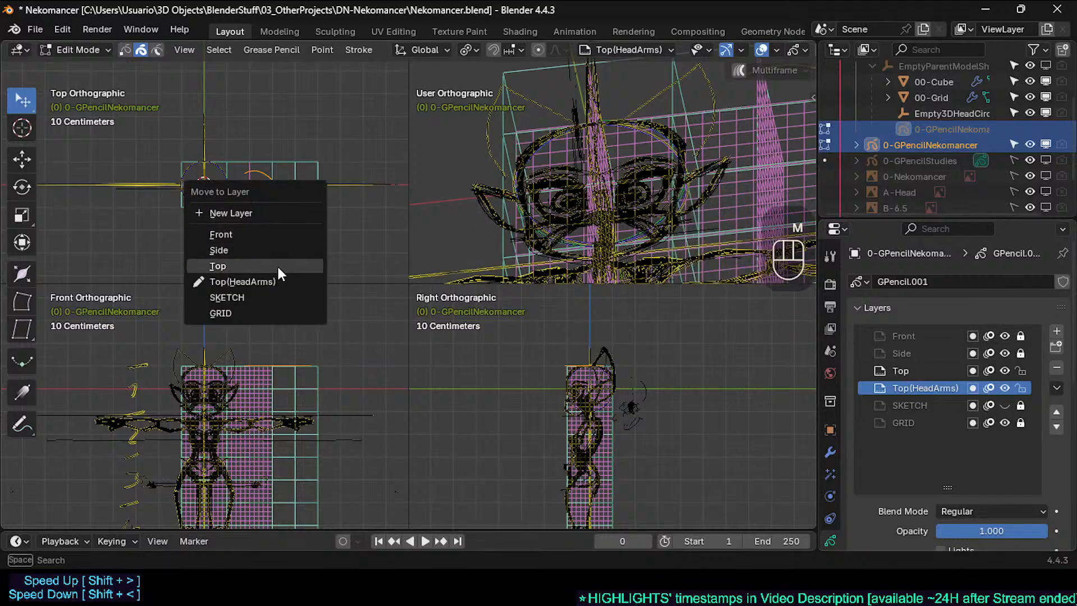
{"action": "left_click", "coordinate": [275, 281]}
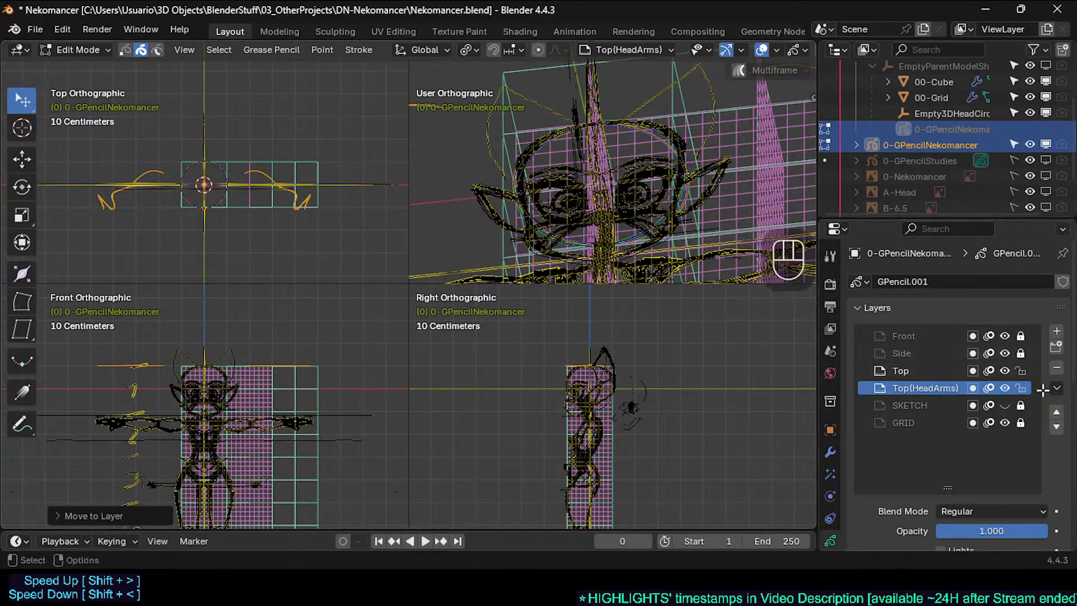
Try removing the Top(HeadArms) layer and making Top active, then undo both changes
{"action": "left_click", "coordinate": [1057, 373]}
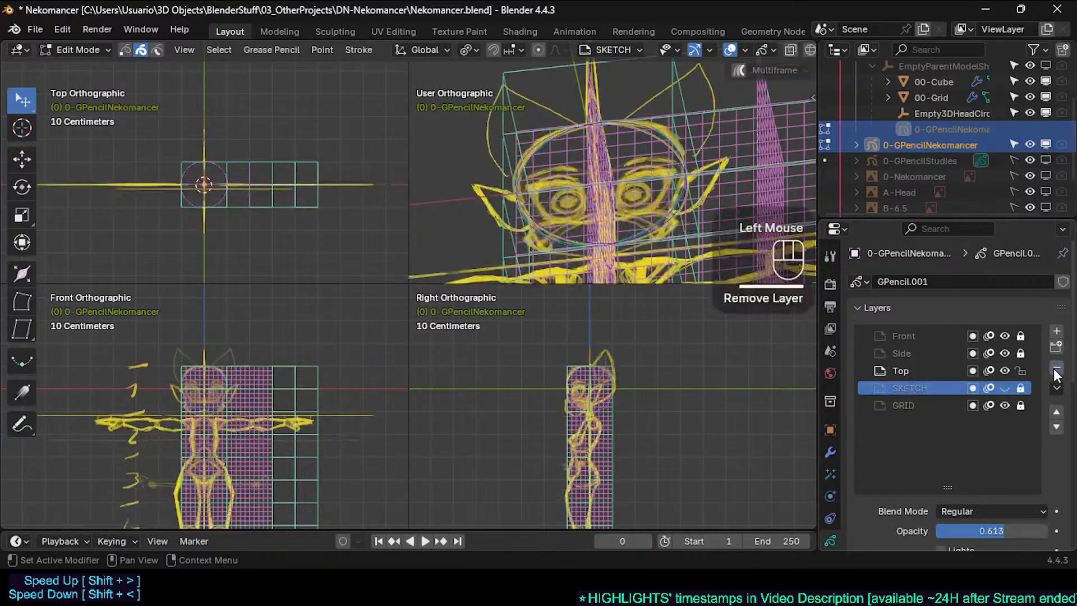
{"action": "left_click", "coordinate": [913, 373]}
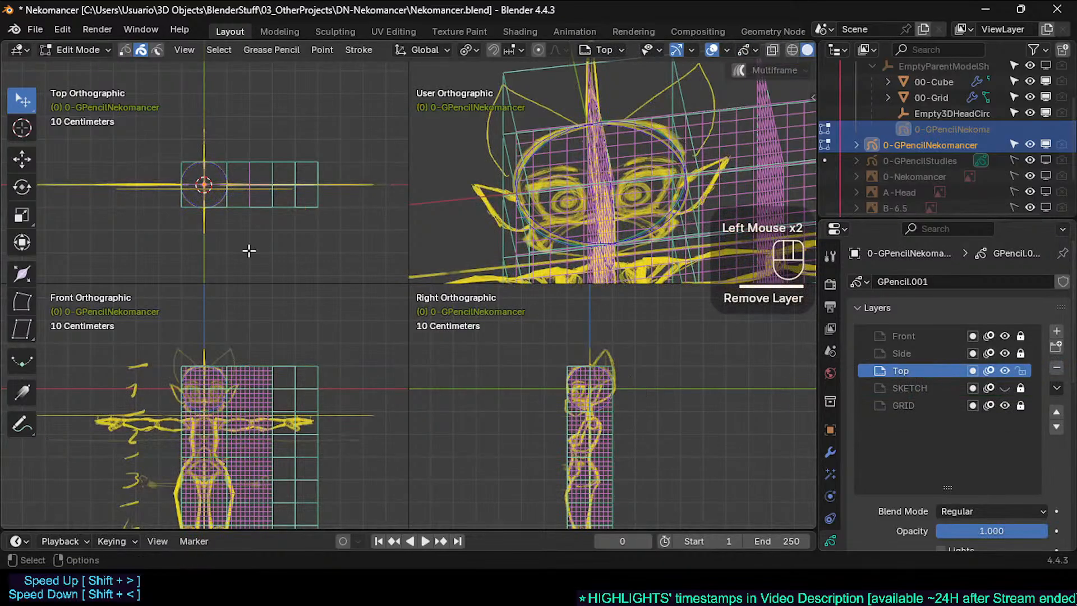
{"action": "middle_click_drag", "start_coordinate": [249, 250], "coordinate": [250, 188], "text": "ctrl"}
{"action": "key", "text": "ctrl+z"}
{"action": "key", "text": "ctrl+z"}
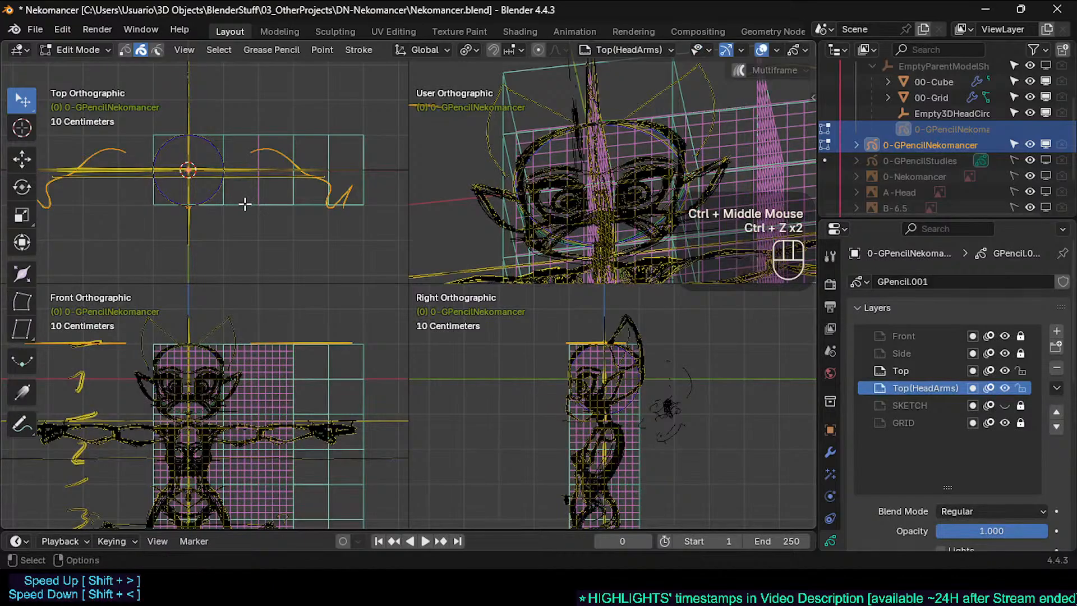
Examine the duplicated Mirror modifier's axis and layer influence, then return to the Grease Pencil layer list
{"action": "left_click", "coordinate": [830, 452]}
{"action": "left_click", "coordinate": [855, 330]}
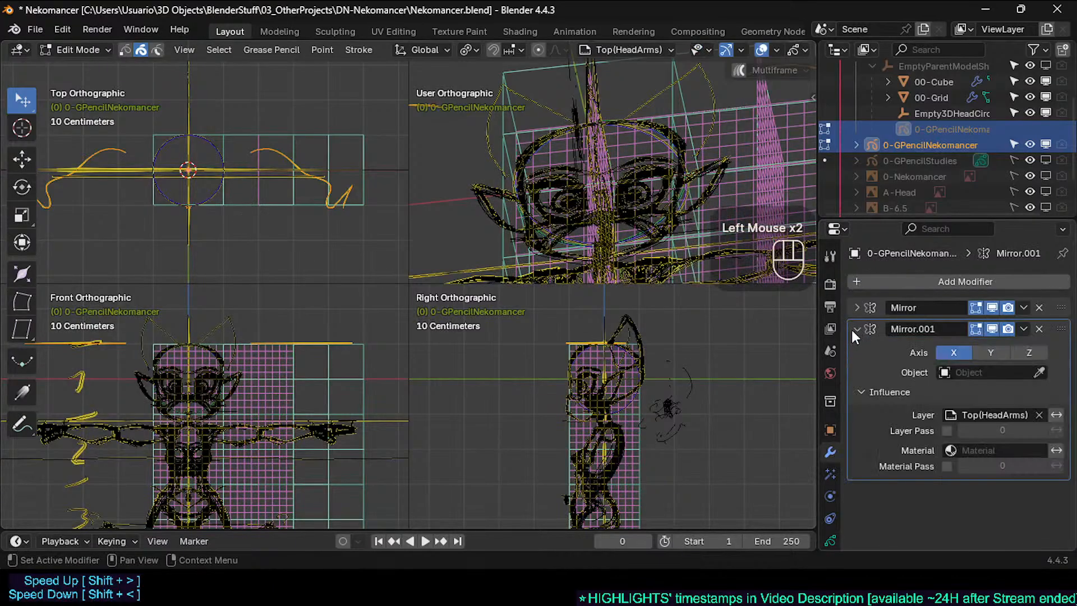
{"action": "left_click", "coordinate": [856, 330]}
{"action": "left_click", "coordinate": [830, 541]}
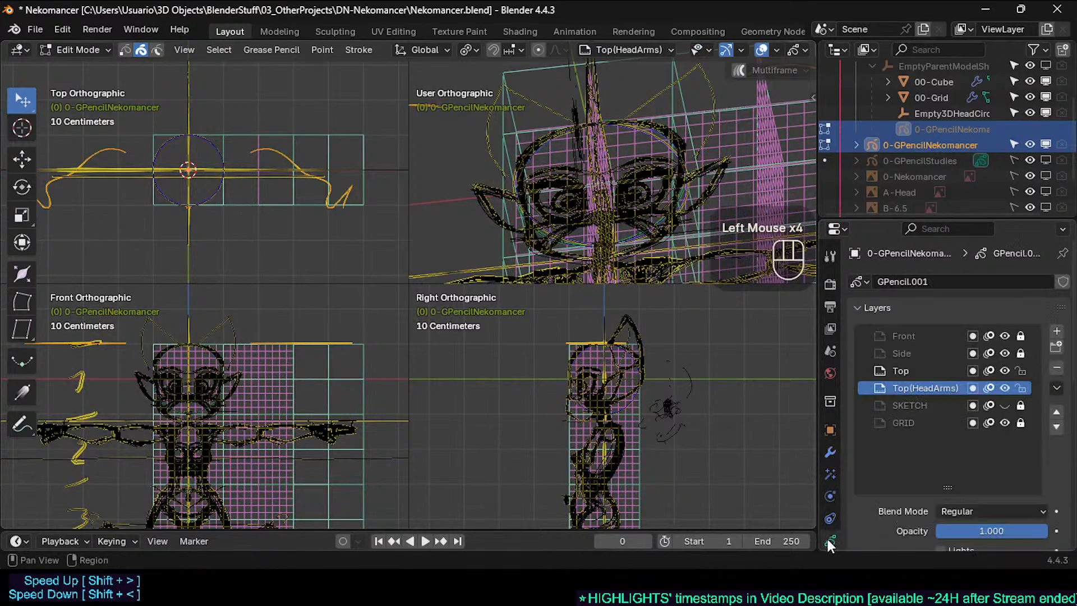
Remove the Top layer and unlock the Top(HeadArms) layer
{"action": "left_click", "coordinate": [899, 371]}
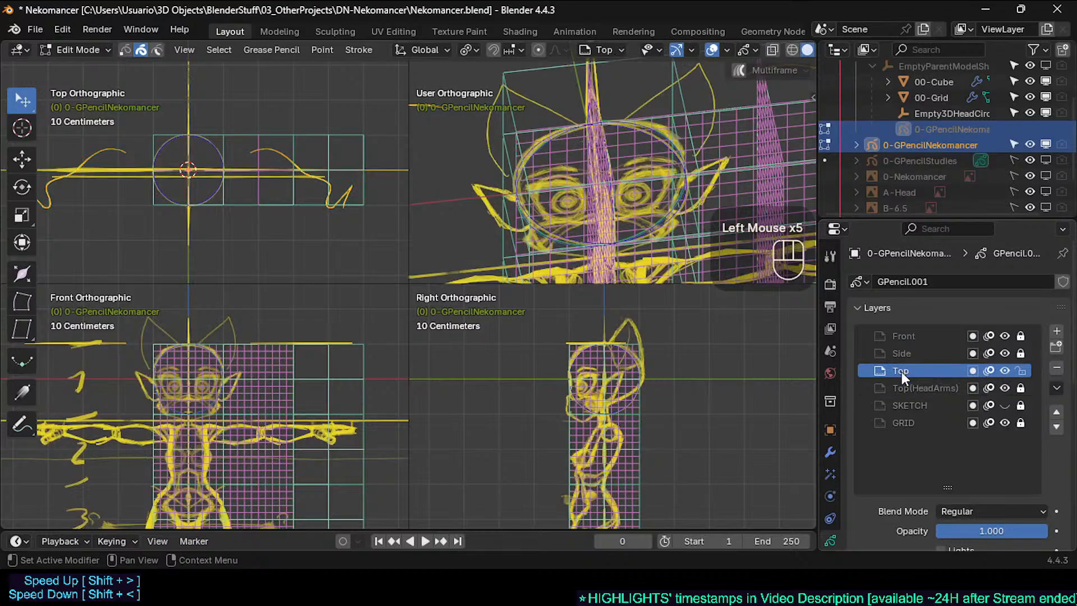
{"action": "left_click", "coordinate": [1057, 370]}
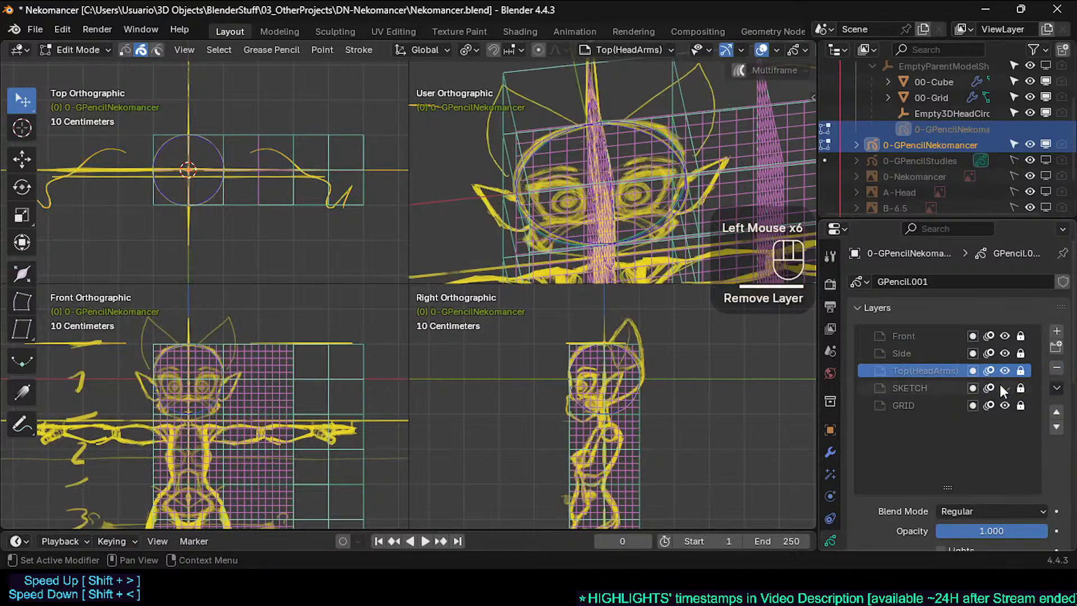
{"action": "left_click", "coordinate": [1017, 373]}
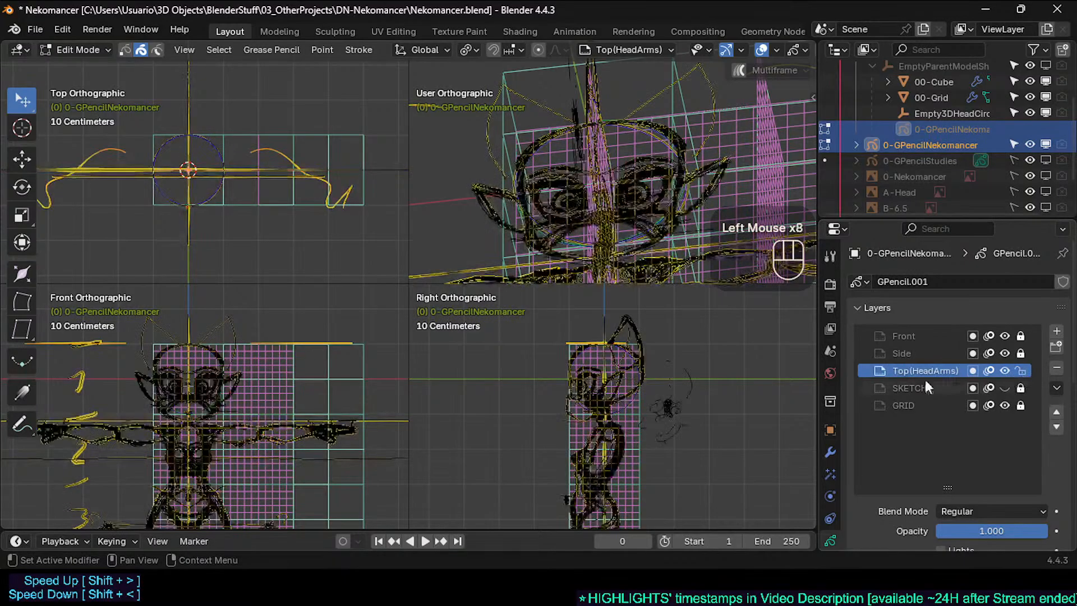
Switch the Grease Pencil object to Draw Mode and set the Ink Pen radius to 0.000075 m for top-view drawing at the head's front
{"action": "key", "text": "ctrl+Tab"}
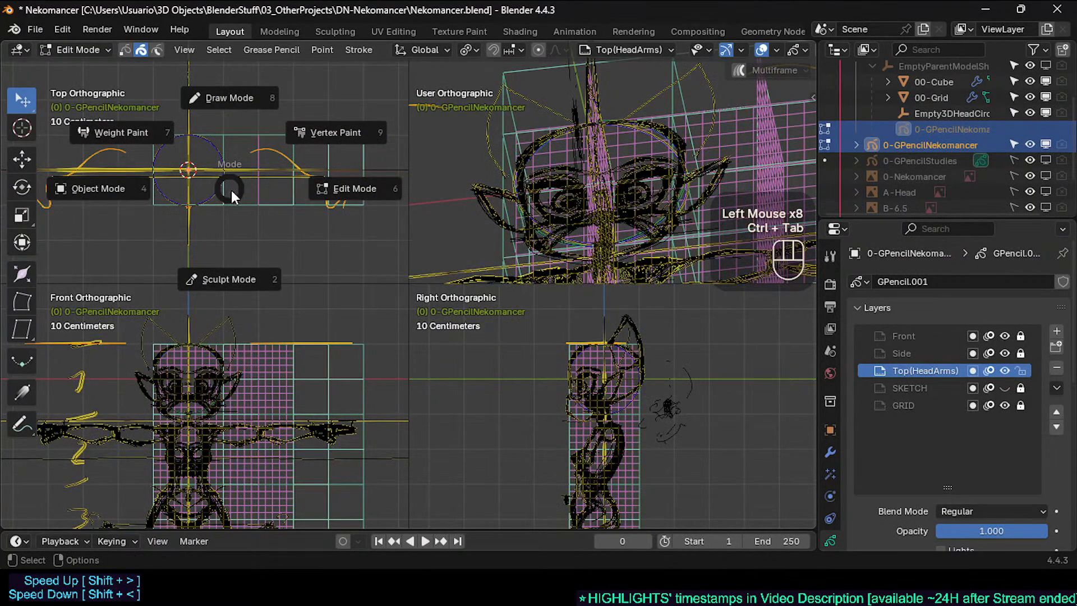
{"action": "left_click", "coordinate": [238, 99]}
{"action": "mouse_move", "coordinate": [226, 217]}
{"action": "middle_mouse_down", "text": "shift"}
{"action": "mouse_move", "coordinate": [297, 222]}
{"action": "mouse_move", "coordinate": [265, 157]}
{"action": "mouse_move", "coordinate": [266, 212]}
{"action": "mouse_move", "coordinate": [266, 194]}
{"action": "mouse_move", "coordinate": [250, 248]}
{"action": "middle_mouse_up", "text": "shift"}
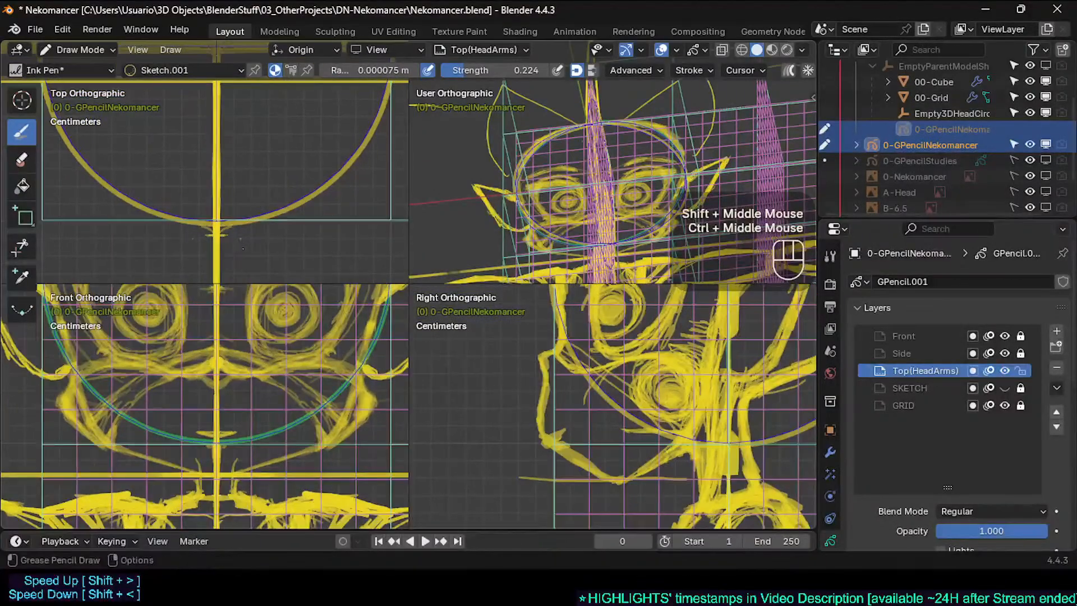
{"action": "left_click", "coordinate": [250, 248], "text": "ctrl"}
{"action": "left_click", "coordinate": [250, 248], "text": "ctrl"}
{"action": "key", "text": "f"}
{"action": "left_click", "coordinate": [245, 241]}
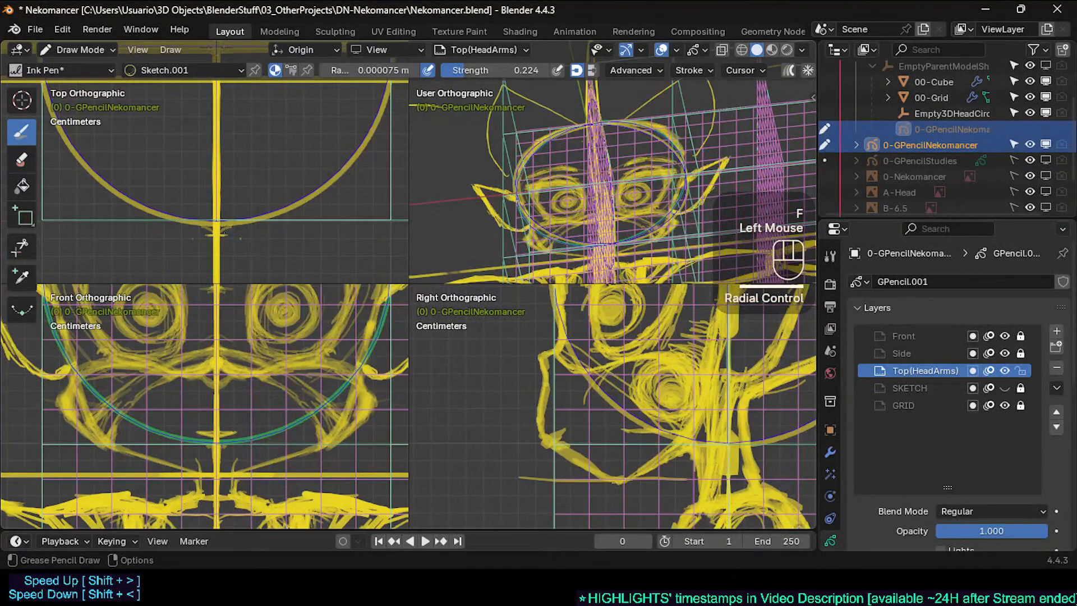
Sketch a shallow mirrored curve just beyond the front edge of the head circle in the top view, undoing unwanted strokes
{"action": "left_click_drag", "start_coordinate": [226, 233], "coordinate": [282, 218]}
{"action": "key", "text": "ctrl+z"}
{"action": "middle_click_drag", "start_coordinate": [299, 212], "coordinate": [240, 244], "text": "shift"}
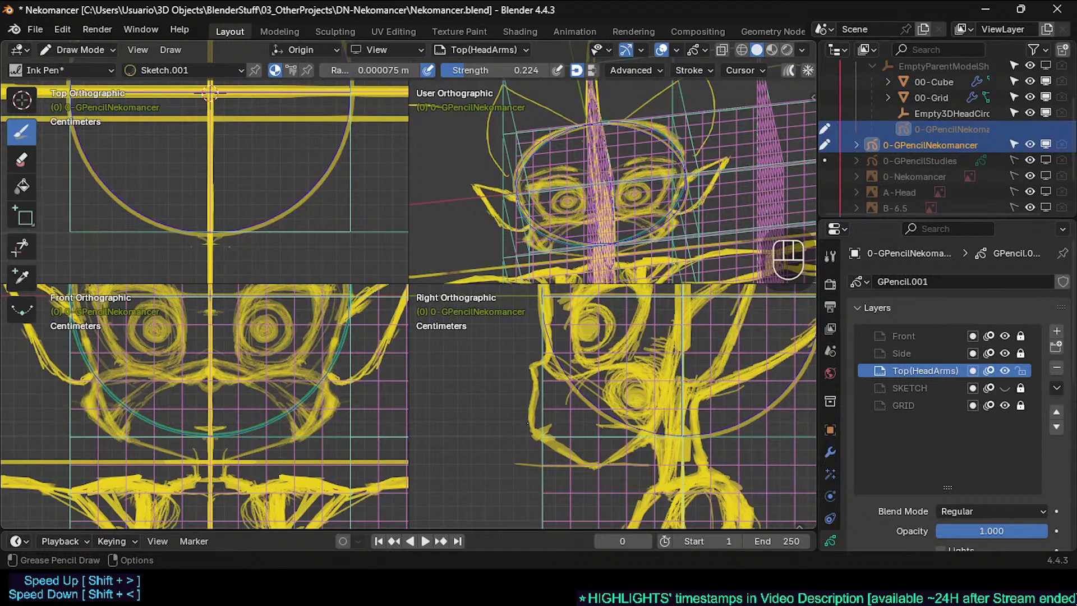
{"action": "middle_click_drag", "start_coordinate": [307, 254], "coordinate": [190, 226], "text": "shift"}
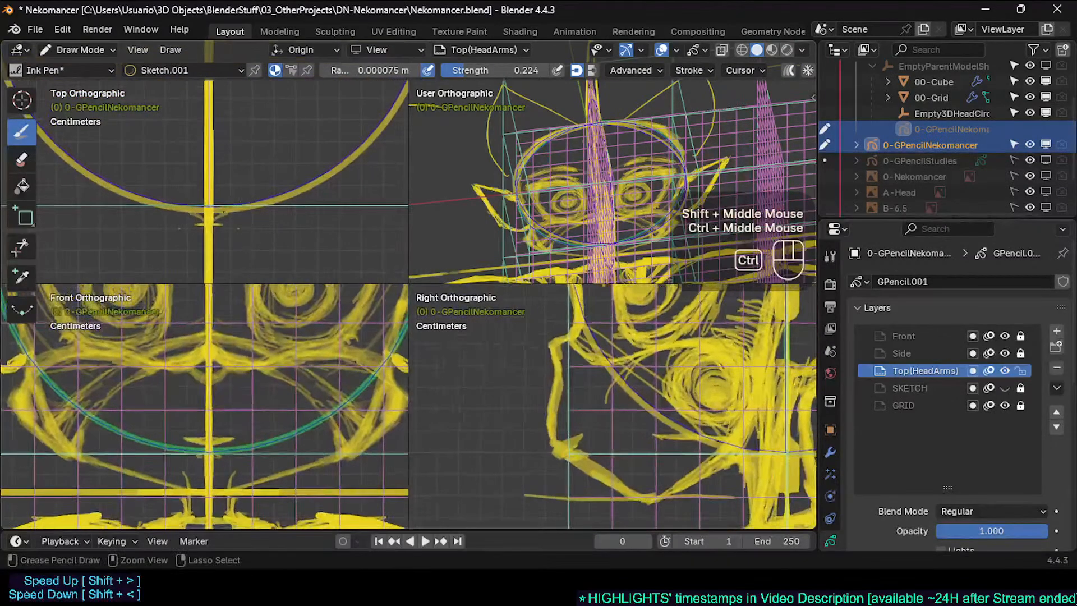
{"action": "left_click_drag", "start_coordinate": [191, 226], "coordinate": [226, 230]}
{"action": "key", "text": "ctrl+z"}
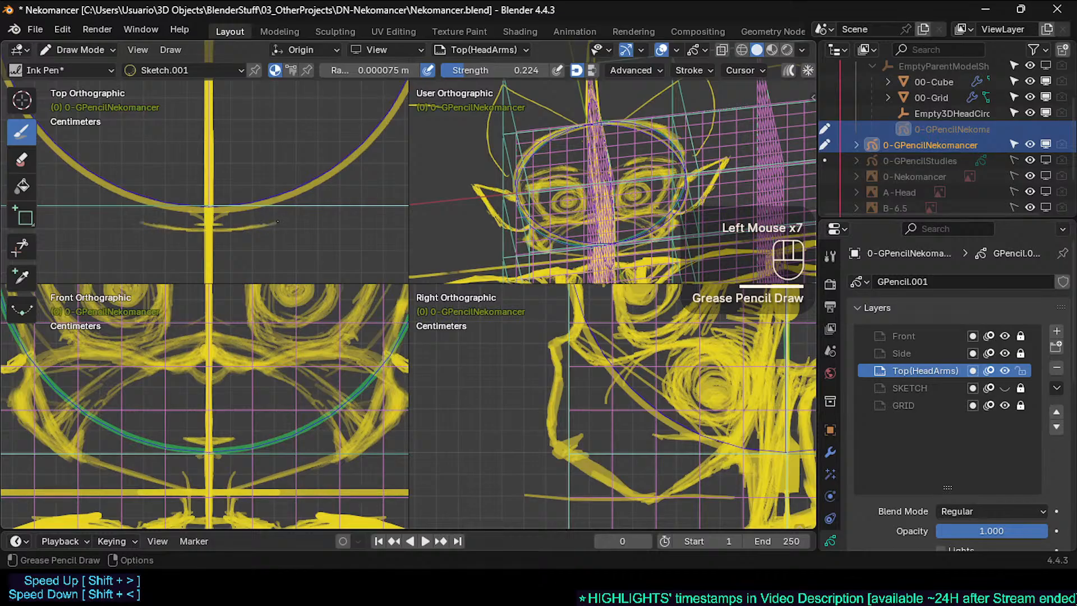
{"action": "left_click_drag", "start_coordinate": [318, 209], "coordinate": [297, 216]}
{"action": "mouse_move", "coordinate": [297, 216]}
{"action": "middle_mouse_down", "text": "ctrl"}
{"action": "mouse_move", "coordinate": [297, 264]}
{"action": "mouse_move", "coordinate": [284, 254]}
{"action": "mouse_move", "coordinate": [273, 189]}
{"action": "mouse_move", "coordinate": [265, 250]}
{"action": "mouse_move", "coordinate": [235, 235]}
{"action": "middle_mouse_up", "text": "ctrl"}
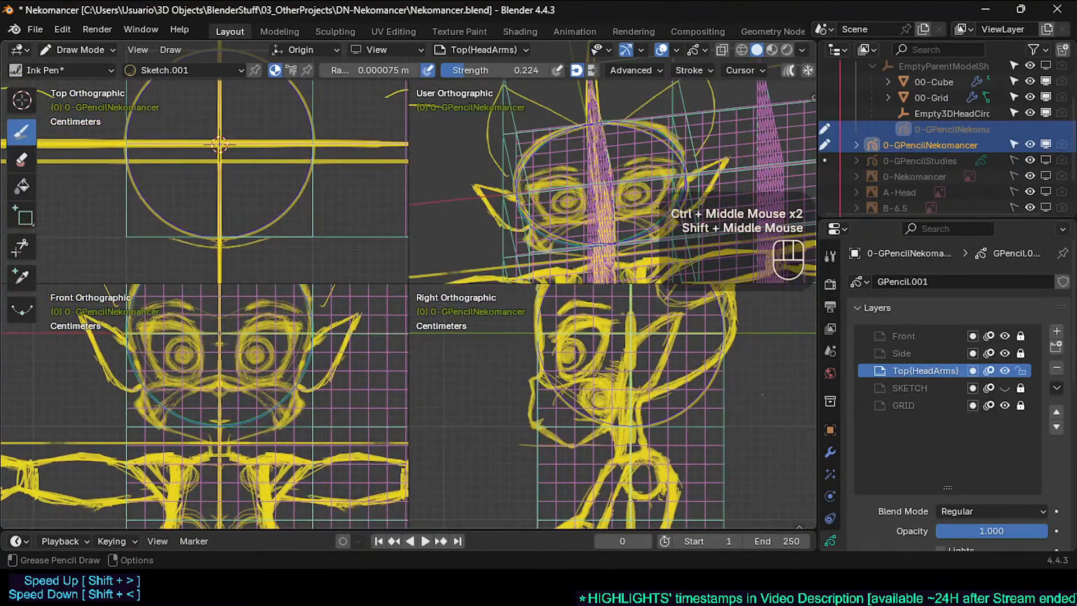
Set the brush radius to 0.00053 m and sketch the front part of the head outline along the circle in the top view
{"action": "middle_click_drag", "start_coordinate": [286, 320], "coordinate": [286, 362], "text": "shift"}
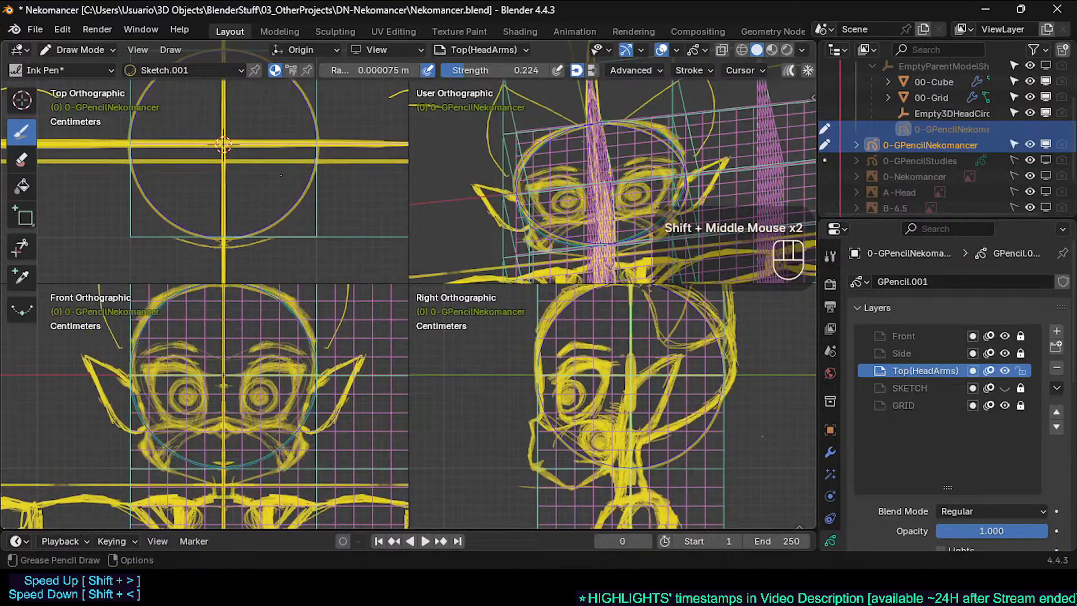
{"action": "middle_click_drag", "start_coordinate": [260, 217], "coordinate": [260, 229], "text": "shift"}
{"action": "left_click", "coordinate": [250, 246]}
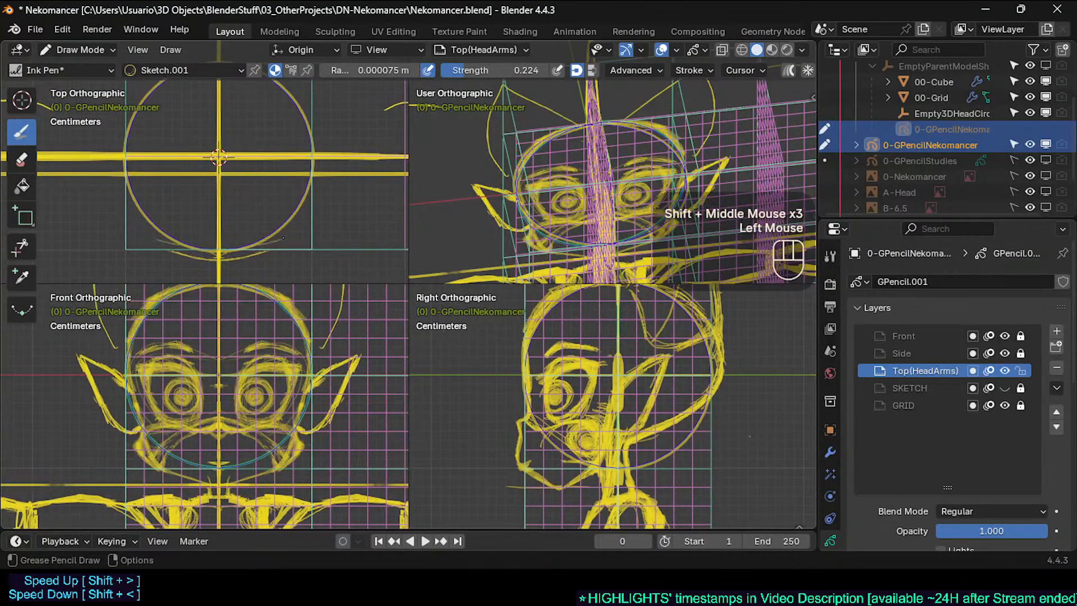
{"action": "key", "text": "ctrl+z"}
{"action": "left_click", "coordinate": [267, 240]}
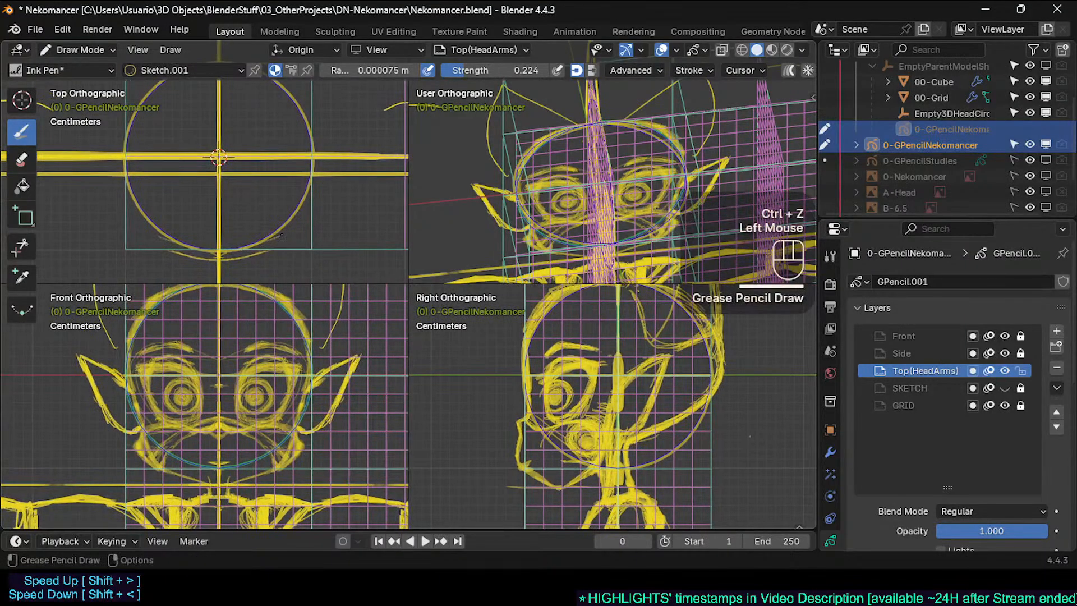
{"action": "key", "text": "ctrl+z"}
{"action": "left_click", "coordinate": [285, 232]}
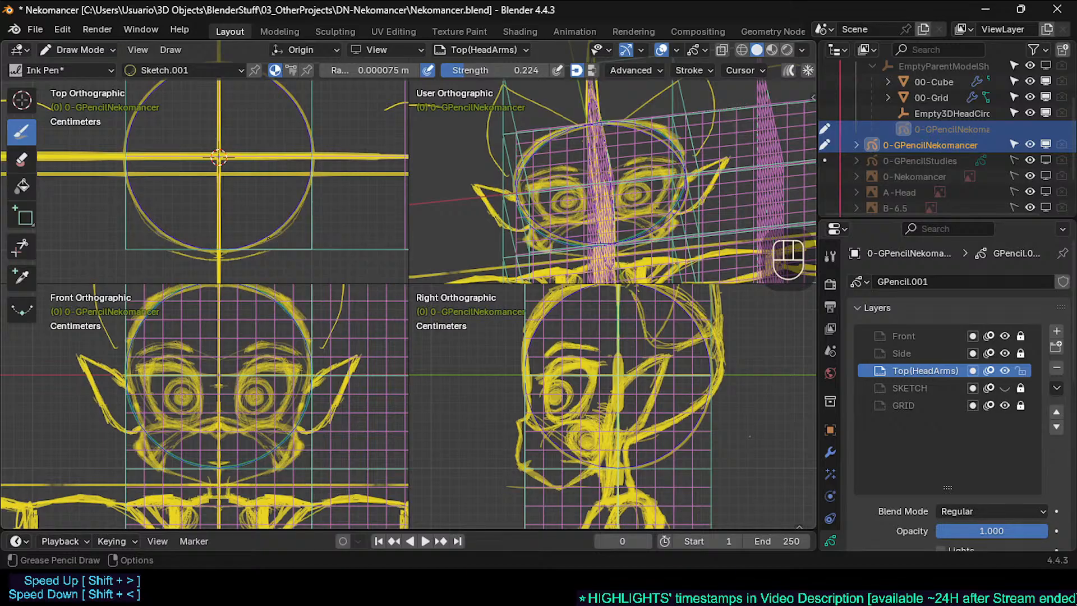
{"action": "key", "text": "f"}
{"action": "left_click", "coordinate": [296, 224]}
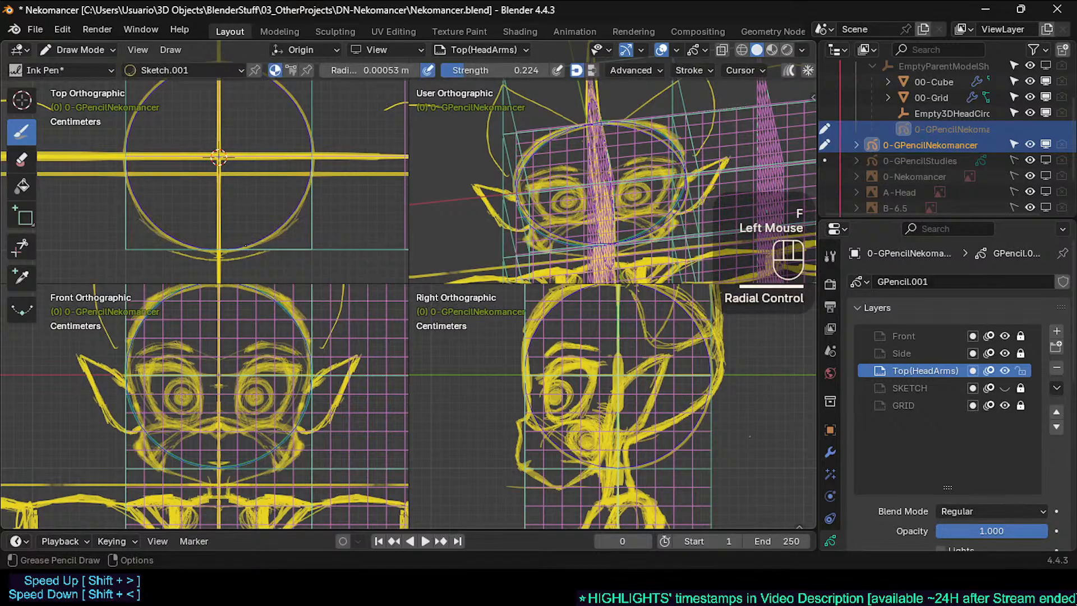
{"action": "mouse_move", "coordinate": [245, 245]}
{"action": "left_mouse_down"}
{"action": "mouse_move", "coordinate": [281, 234]}
{"action": "mouse_move", "coordinate": [271, 237]}
{"action": "left_mouse_up"}
Set the brush strength to 0.321 and reinforce the front arc of the head outline in the top view with further strokes
{"action": "key", "text": "shift+f"}
{"action": "left_click", "coordinate": [242, 248]}
{"action": "left_click", "coordinate": [228, 250]}
{"action": "left_click_drag", "start_coordinate": [248, 247], "coordinate": [230, 251]}
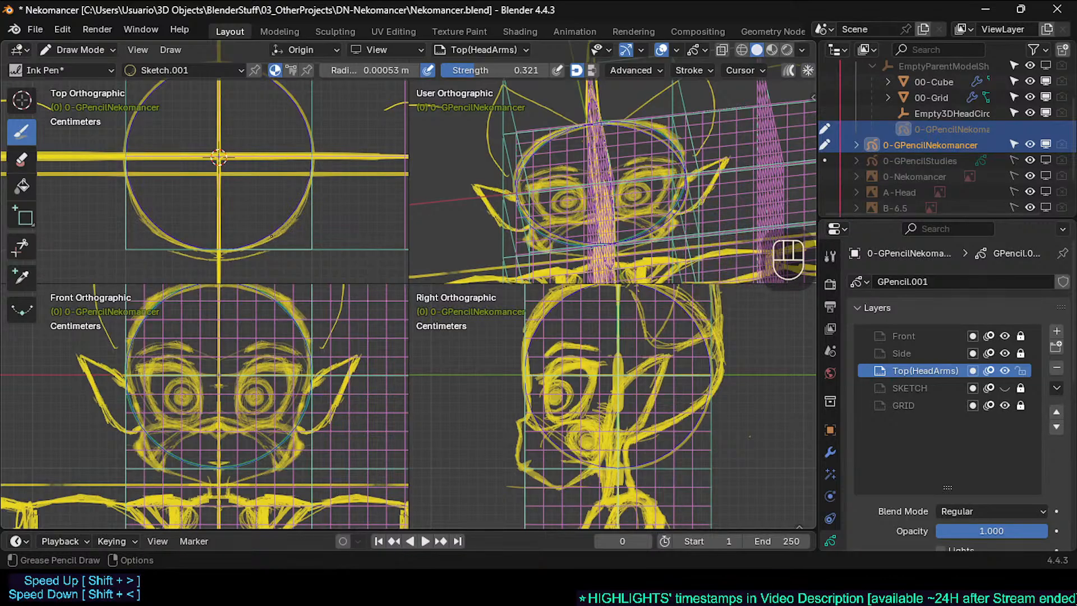
{"action": "left_click_drag", "start_coordinate": [277, 234], "coordinate": [299, 211]}
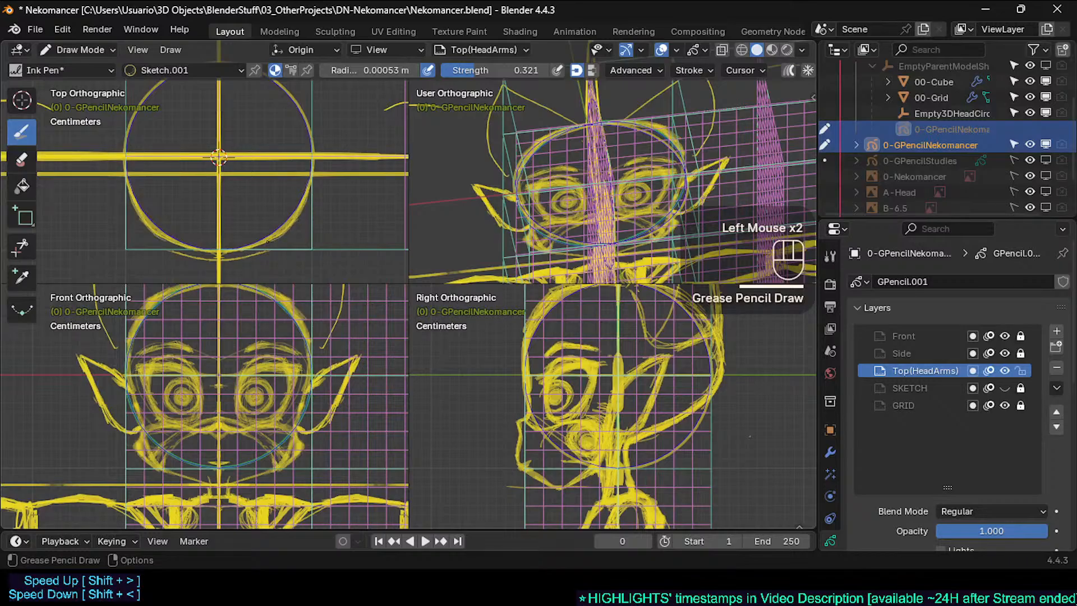
{"action": "left_click_drag", "start_coordinate": [268, 241], "coordinate": [236, 249]}
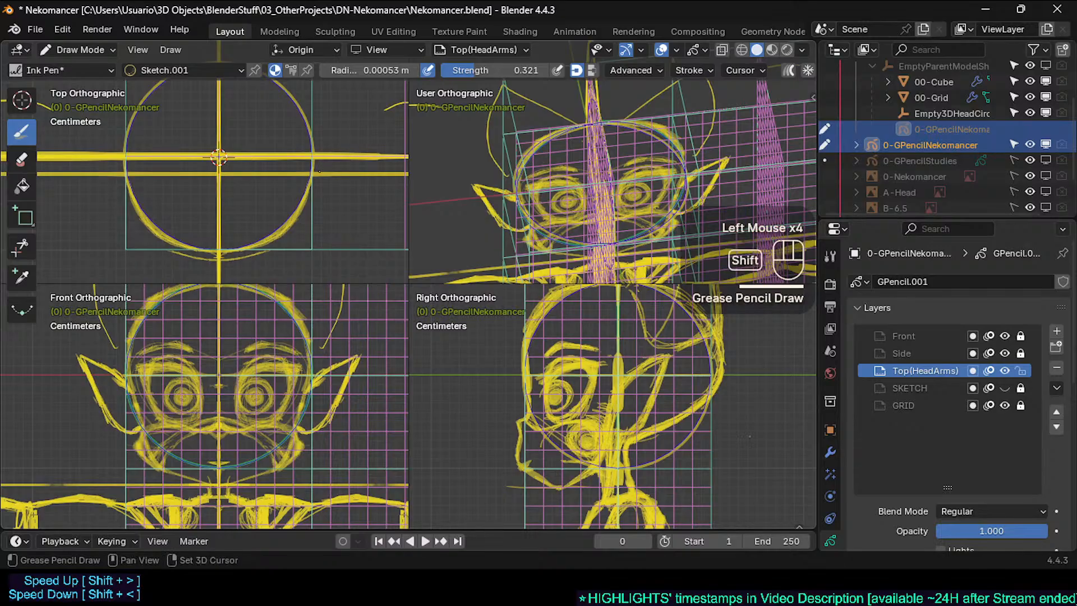
Draw a vertical guide stroke between the head circle and the arm curve in the top view, replacing the first attempts
{"action": "mouse_move", "coordinate": [326, 163]}
{"action": "middle_mouse_down", "text": "shift"}
{"action": "mouse_move", "coordinate": [319, 178]}
{"action": "mouse_move", "coordinate": [332, 188]}
{"action": "mouse_move", "coordinate": [312, 177]}
{"action": "middle_mouse_up", "text": "shift"}
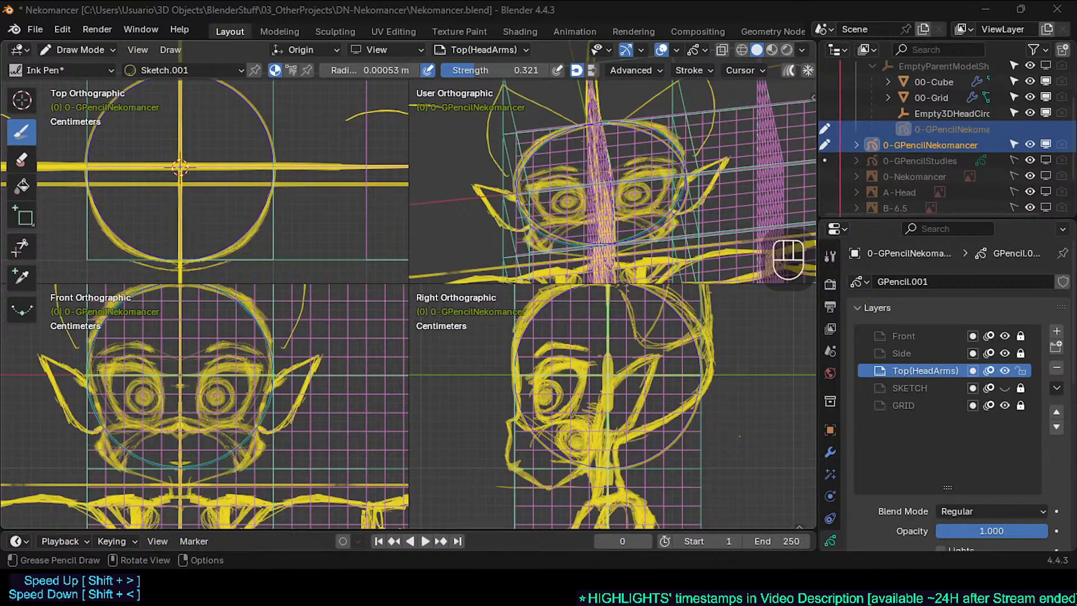
{"action": "middle_click_drag", "start_coordinate": [316, 265], "coordinate": [311, 263], "text": "shift"}
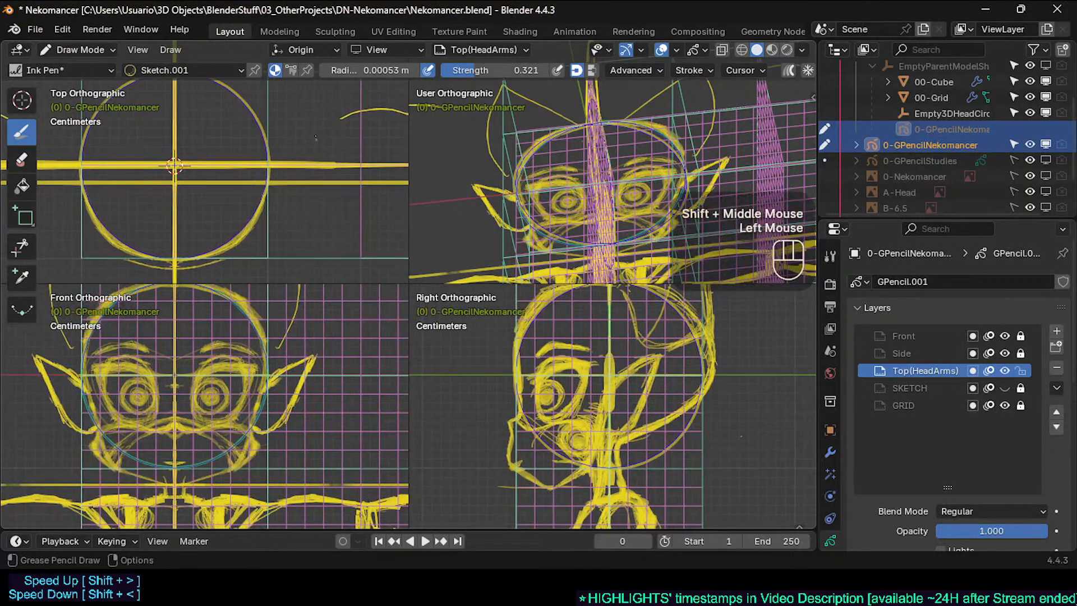
{"action": "left_click_drag", "start_coordinate": [316, 137], "coordinate": [309, 212]}
{"action": "left_click_drag", "start_coordinate": [316, 133], "coordinate": [315, 216]}
{"action": "key", "text": "ctrl+z"}
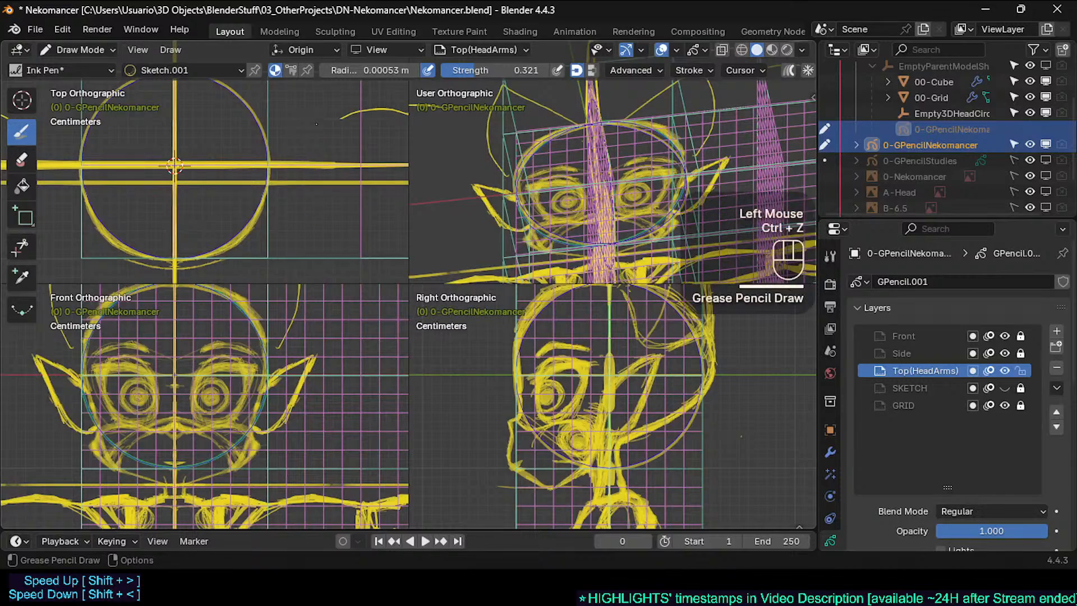
{"action": "left_click_drag", "start_coordinate": [316, 119], "coordinate": [312, 201], "text": "shift"}
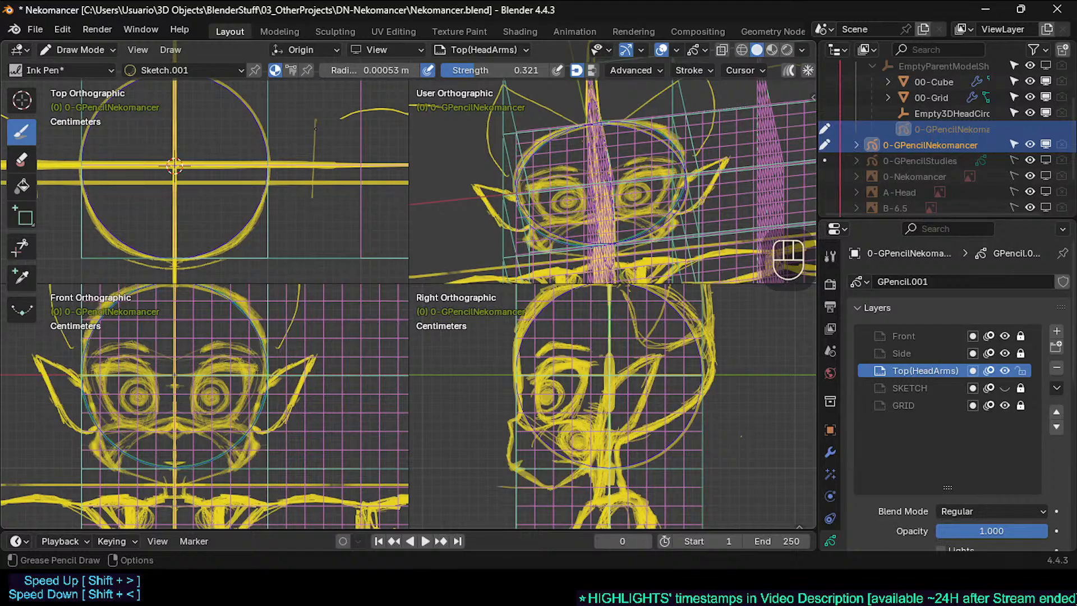
{"action": "middle_click_drag", "start_coordinate": [663, 370], "coordinate": [634, 367], "text": "shift"}
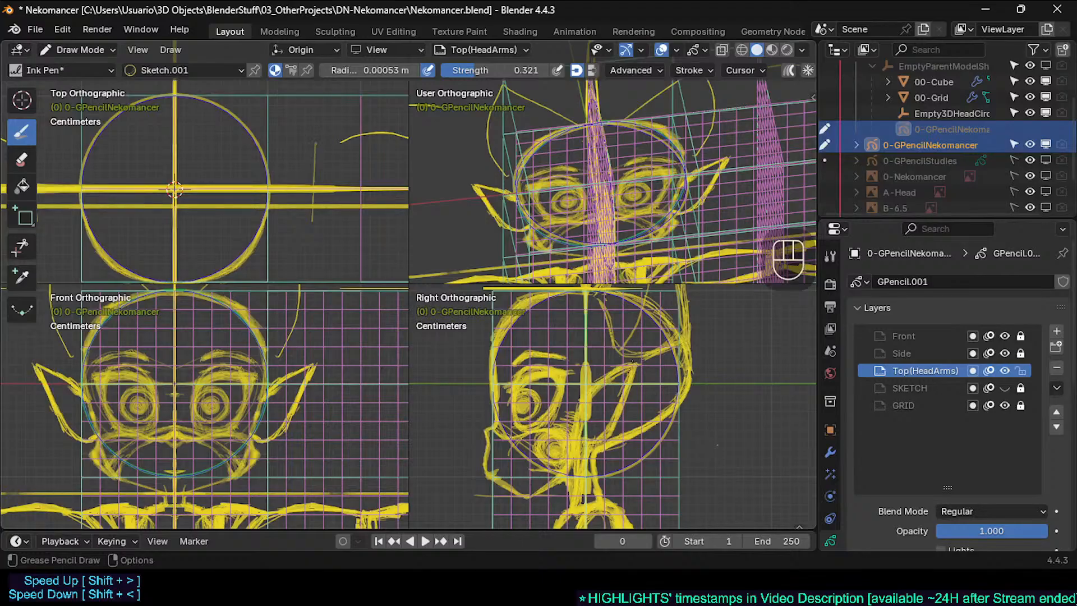
{"action": "left_click", "coordinate": [632, 366]}
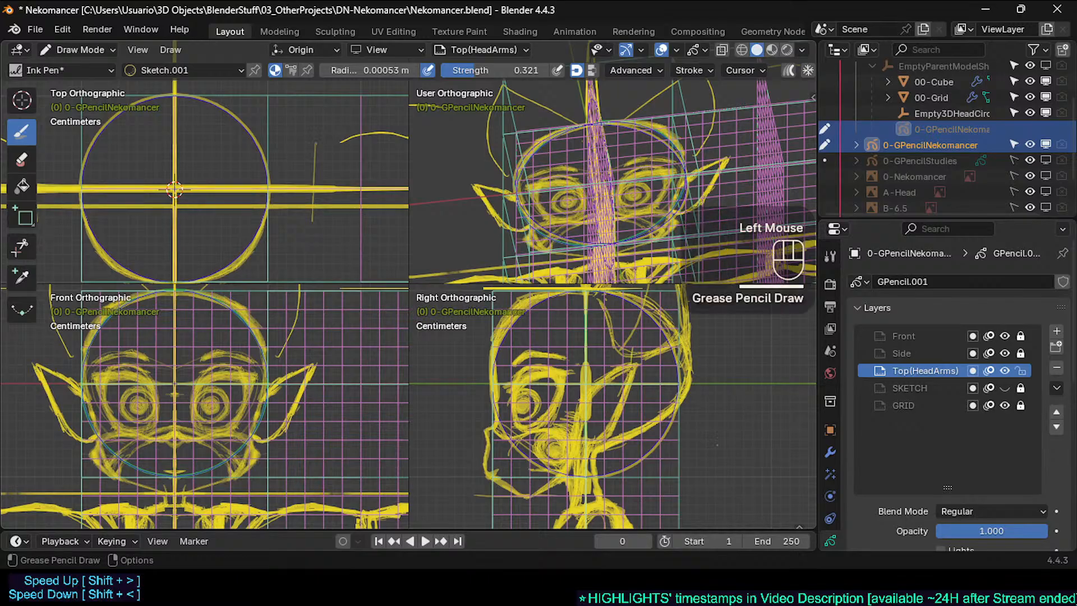
{"action": "key", "text": "ctrl+z"}
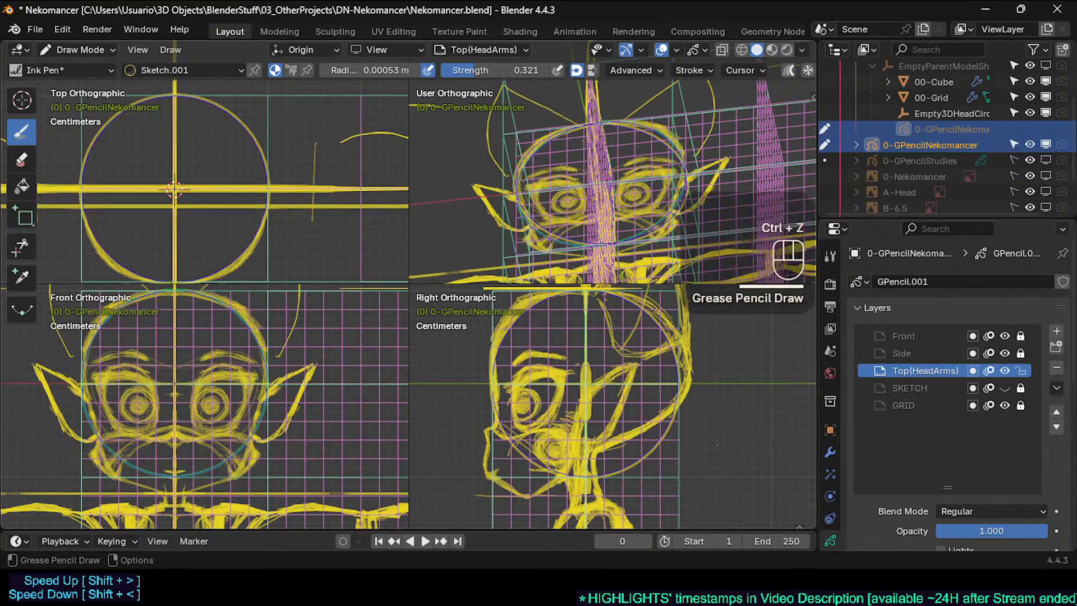
Switch to Object Mode, select the 00-Grid object, and enter its Edit Mode with all mesh elements deselected
{"action": "middle_click_drag", "start_coordinate": [203, 179], "coordinate": [179, 229], "text": "shift"}
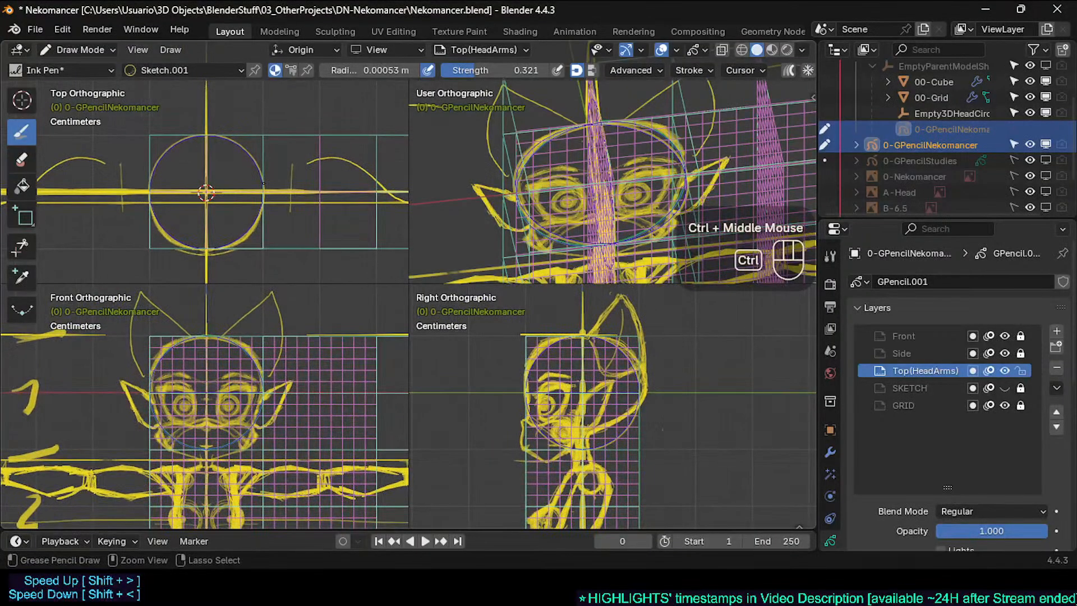
{"action": "key", "text": "ctrl+Tab"}
{"action": "left_click", "coordinate": [313, 349]}
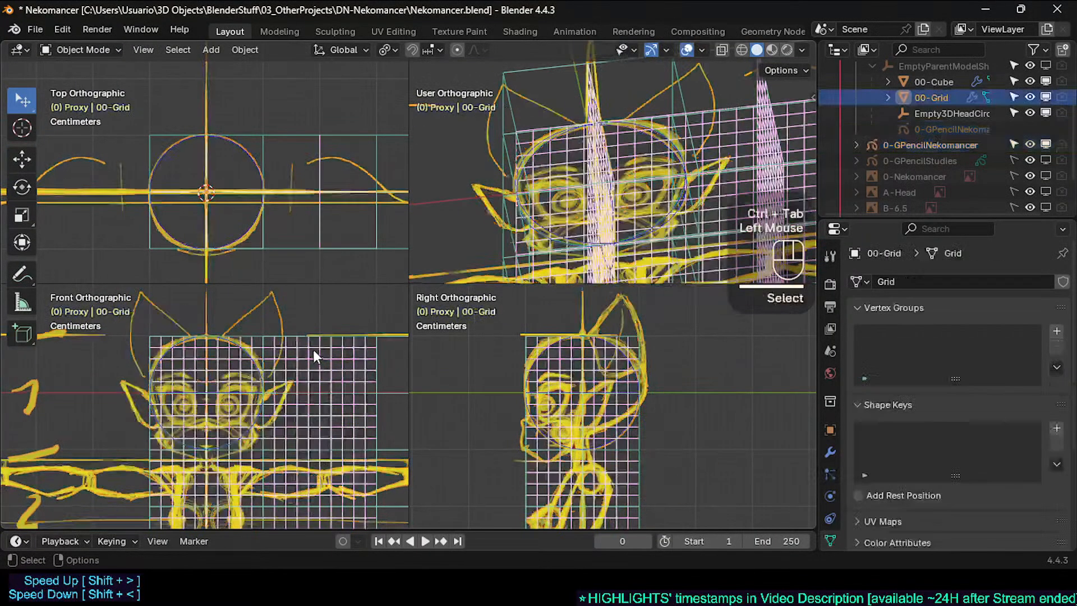
{"action": "key", "text": "Tab"}
{"action": "key", "text": "a"}
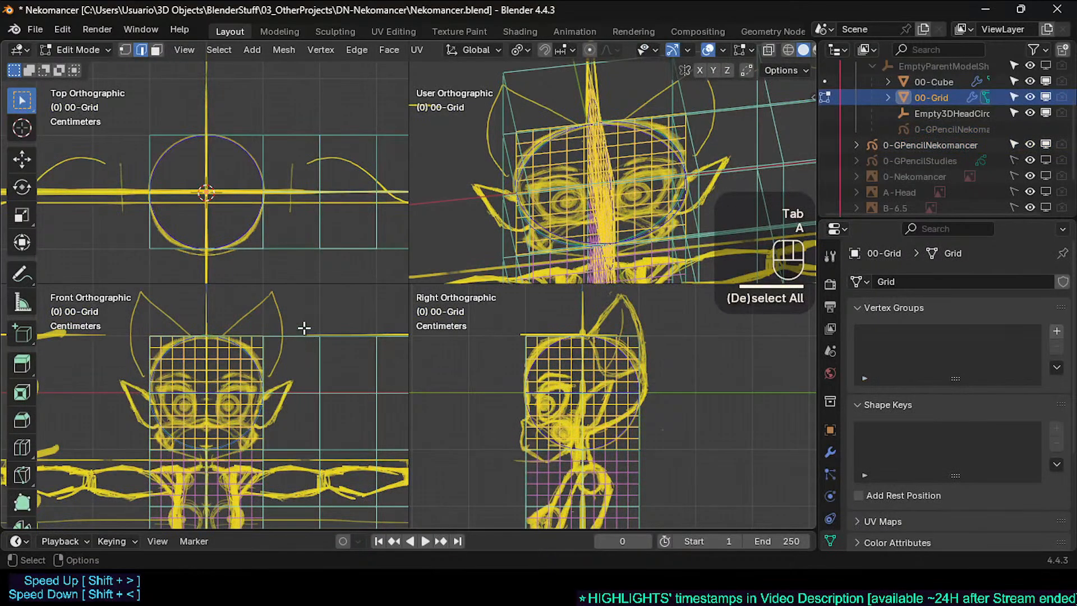
{"action": "middle_click_drag", "start_coordinate": [294, 355], "coordinate": [252, 356]}
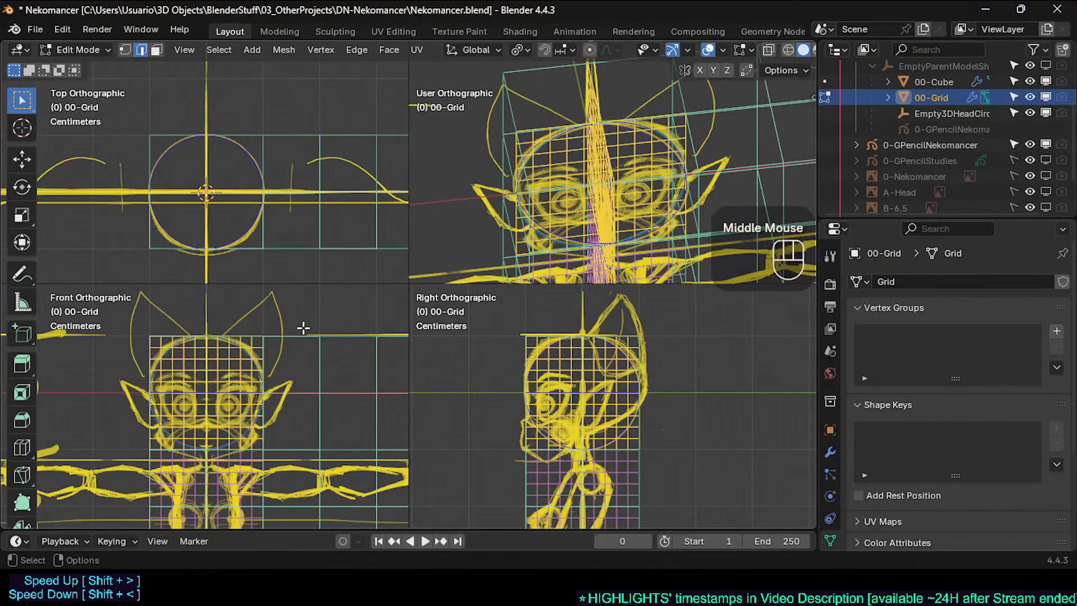
{"action": "middle_click_drag", "start_coordinate": [302, 327], "coordinate": [358, 295]}
{"action": "middle_click_drag", "start_coordinate": [558, 183], "coordinate": [542, 155]}
{"action": "key", "text": "Escape"}
{"action": "key", "text": "alt+a"}
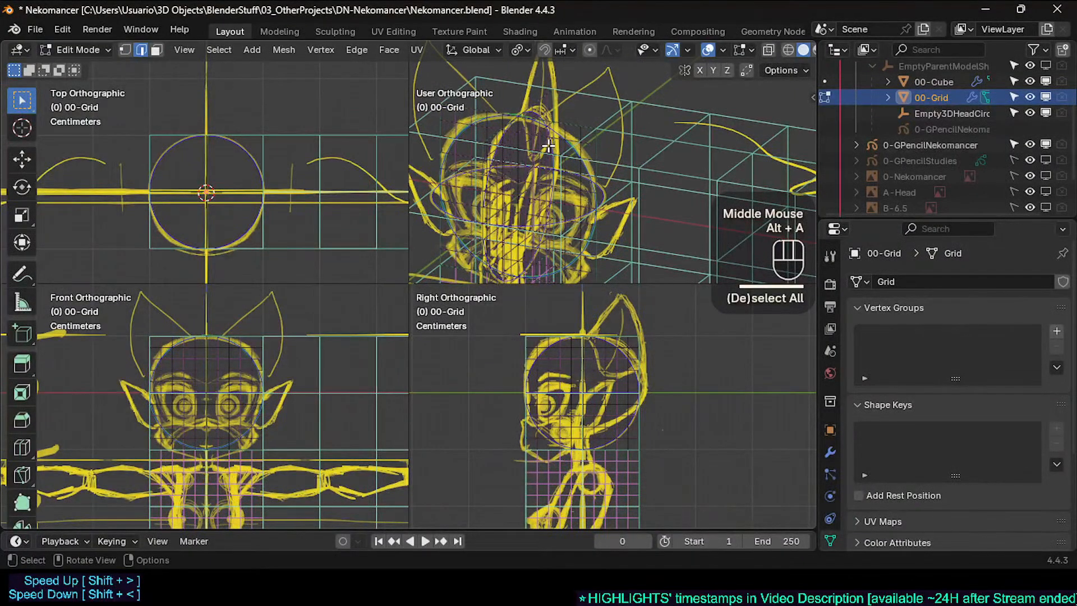
Select the linked geometry of the front-facing grid plane around the head and duplicate it in place
{"action": "key", "text": "l"}
{"action": "left_click", "coordinate": [548, 143]}
{"action": "middle_click_drag", "start_coordinate": [552, 140], "coordinate": [538, 171]}
{"action": "left_click", "coordinate": [564, 134]}
{"action": "key", "text": "l"}
{"action": "key", "text": "shift+d"}
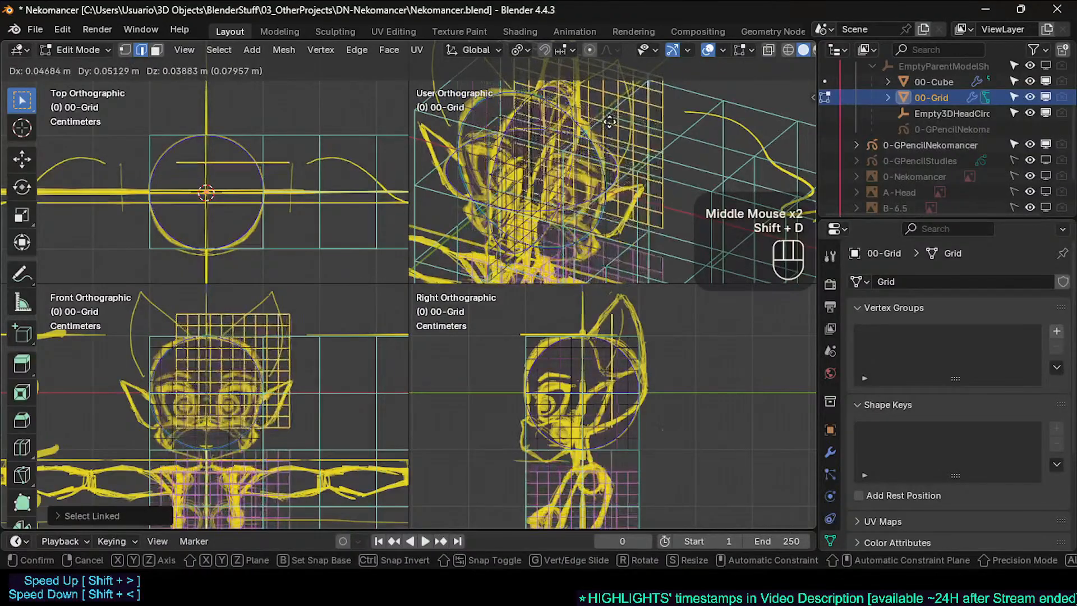
{"action": "key", "text": "Escape"}
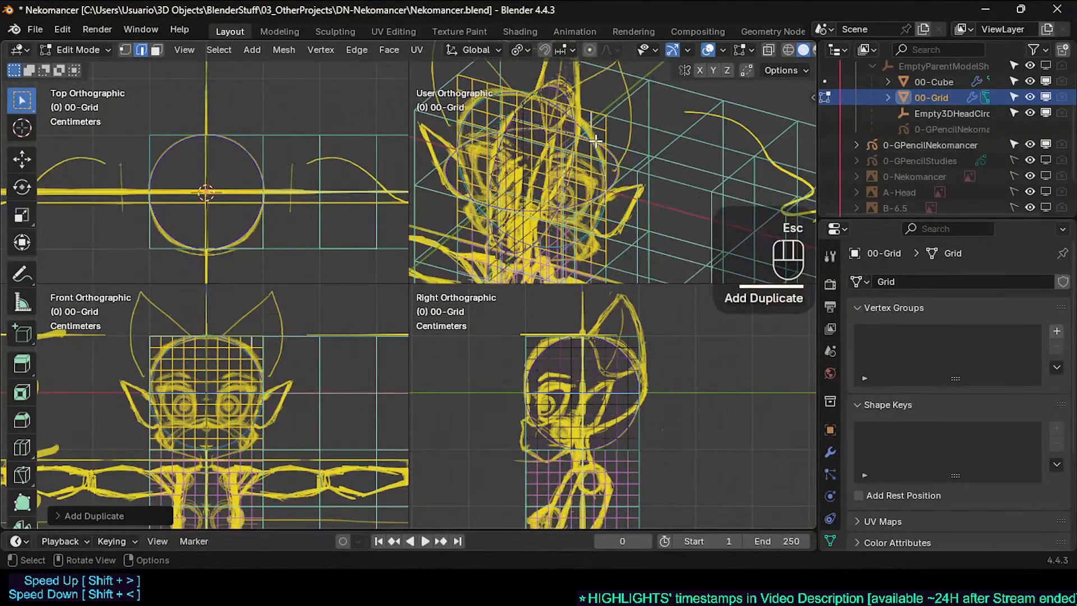
Rotate the duplicated grid plane 90 degrees about the X axis
{"action": "key", "text": "r"}
{"action": "key", "text": "x"}
{"action": "key", "text": "KP_9"}
{"action": "key", "text": "KP_0"}
{"action": "key", "text": "KP_Enter"}
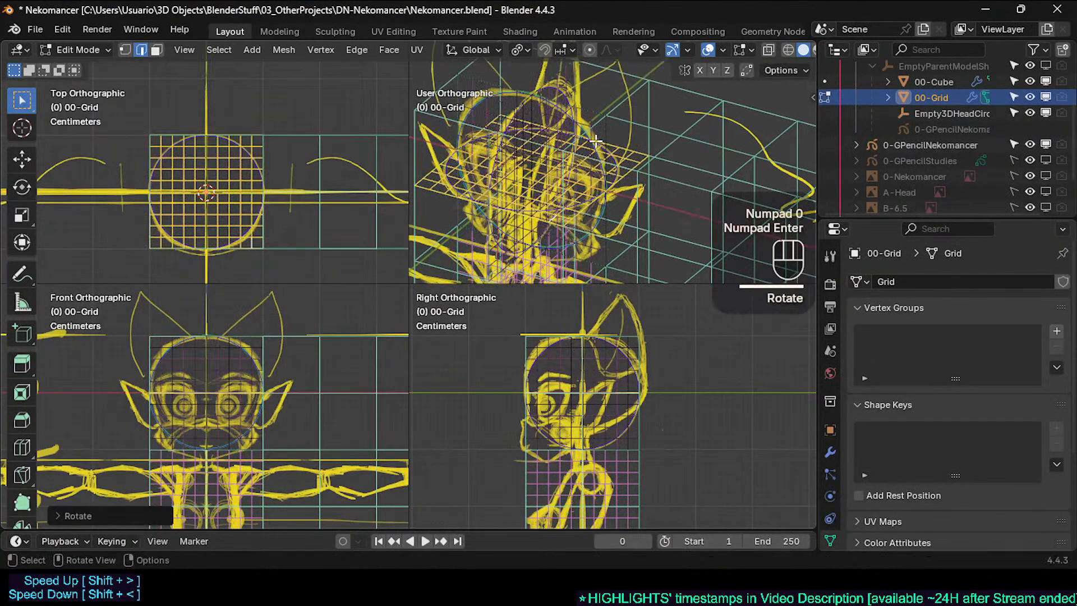
{"action": "middle_click_drag", "start_coordinate": [513, 197], "coordinate": [527, 140]}
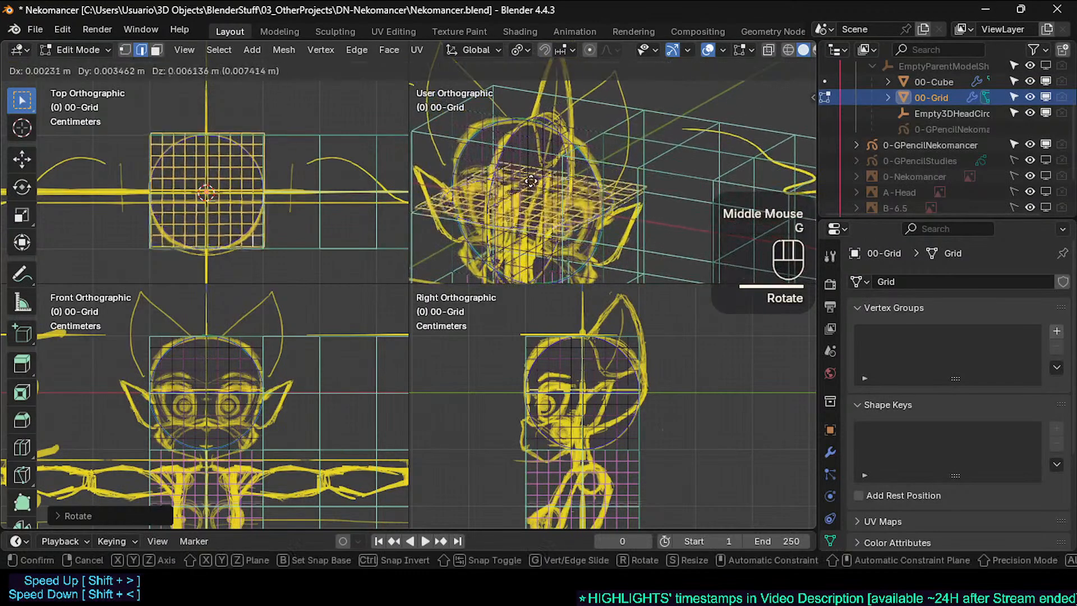
{"action": "key", "text": "g"}
{"action": "key", "text": "z"}
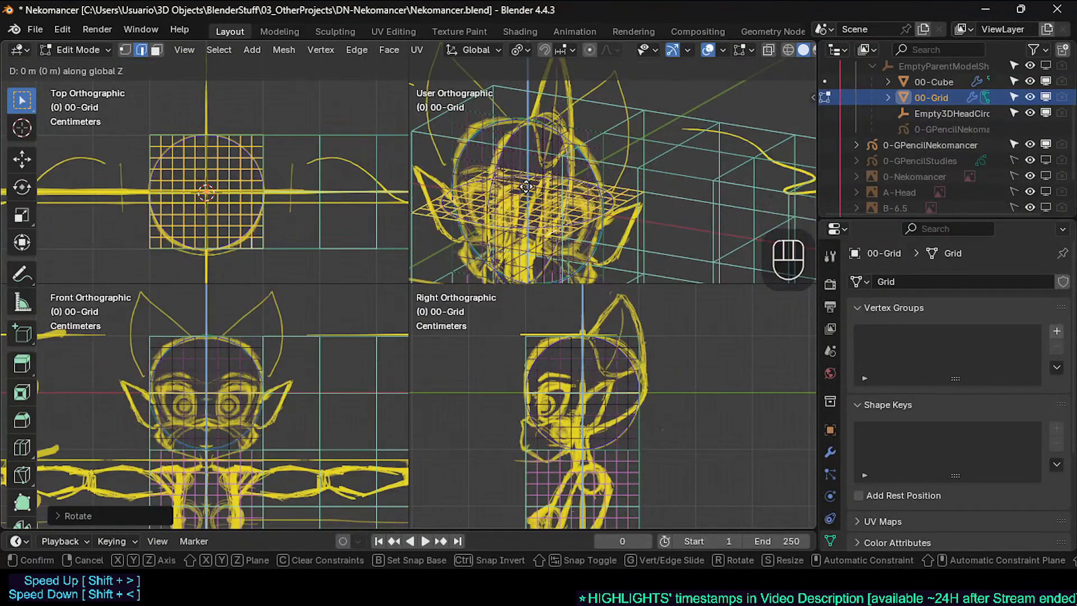
{"action": "type", "text": ".5"}
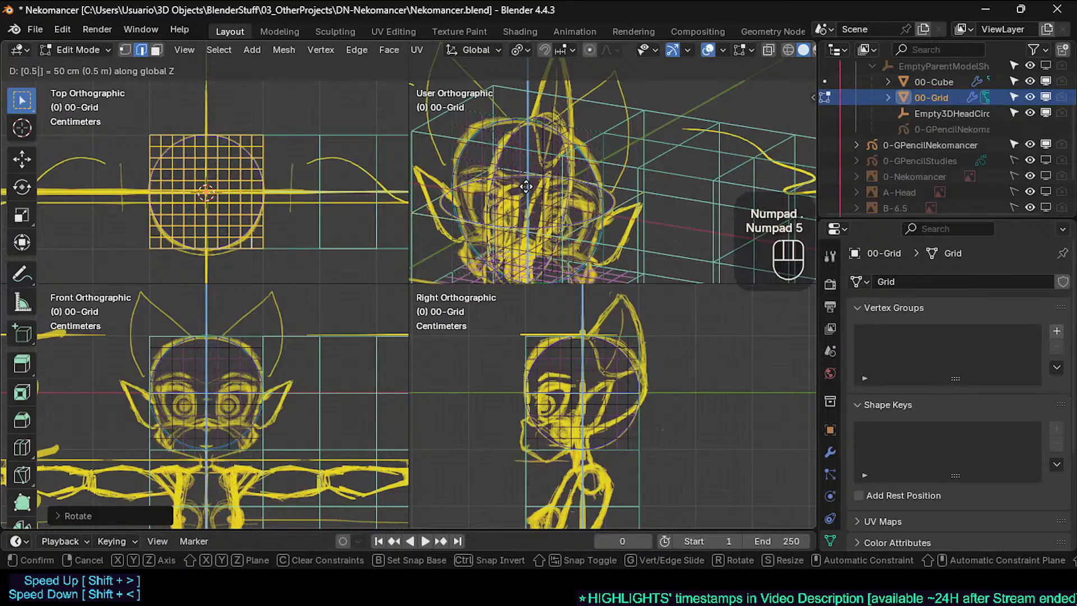
{"action": "key", "text": "Escape"}
{"action": "key", "text": "g"}
{"action": "key", "text": "z"}
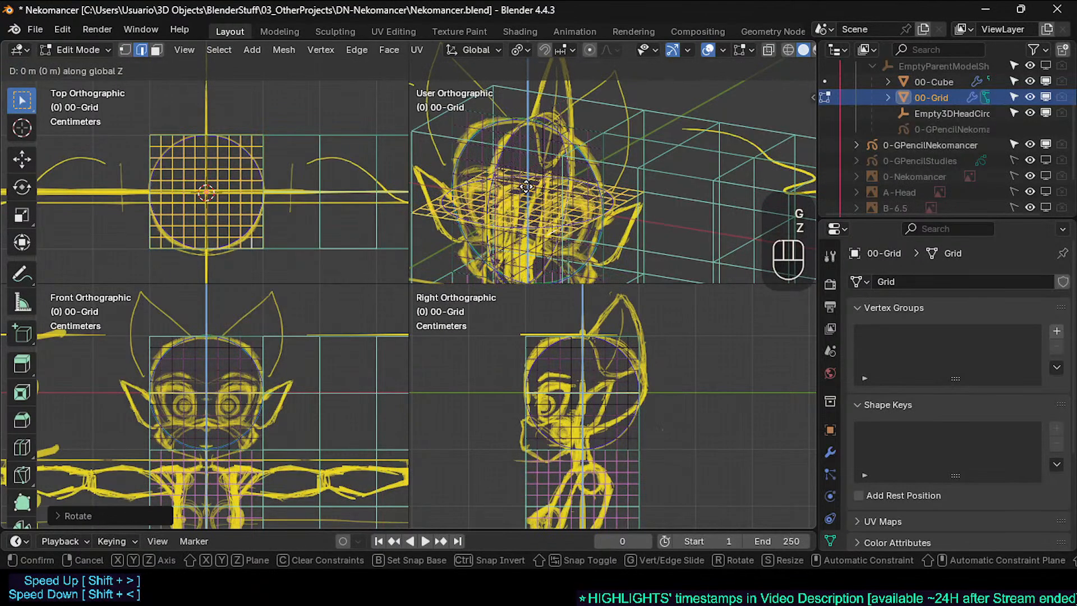
{"action": "type", "text": "1"}
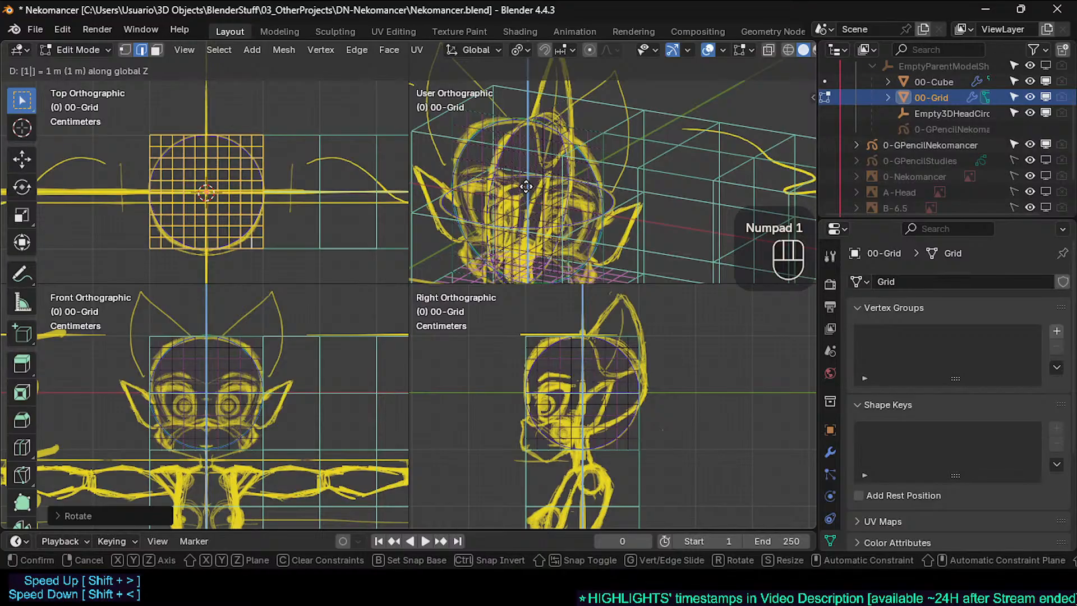
{"action": "key", "text": "Escape"}
{"action": "middle_click_drag", "start_coordinate": [526, 186], "coordinate": [555, 189], "text": "ctrl"}
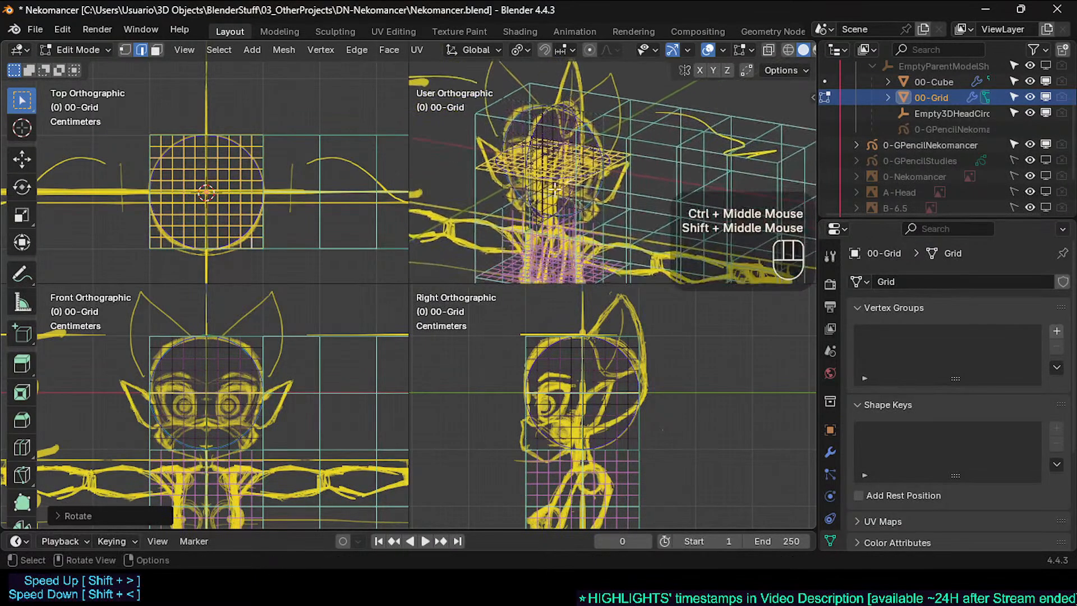
{"action": "key", "text": "g"}
{"action": "key", "text": "z"}
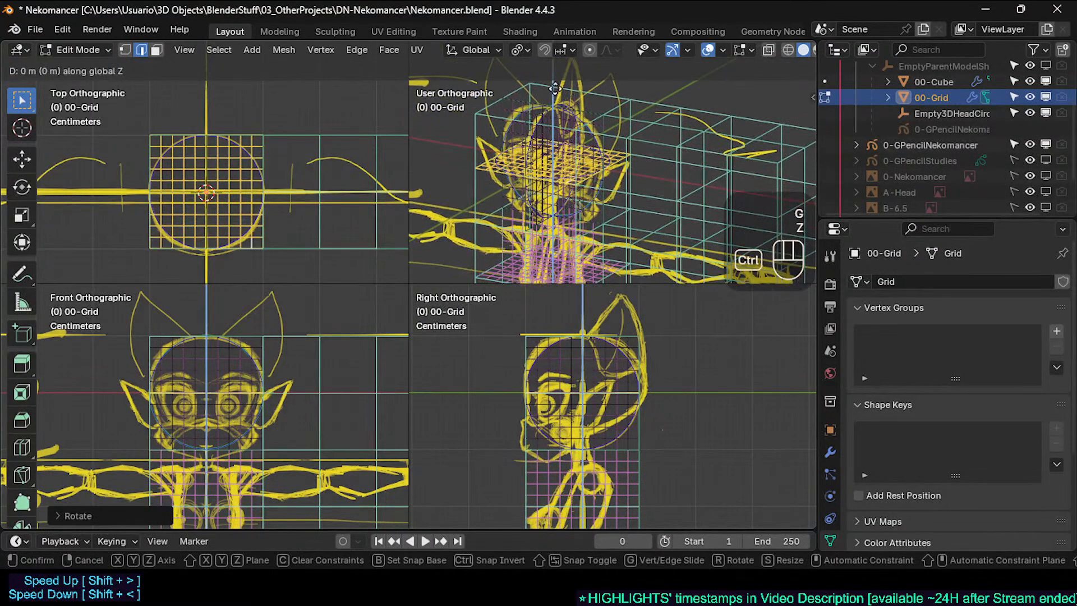
{"action": "key", "text": "Escape"}
{"action": "middle_click_drag", "start_coordinate": [527, 166], "coordinate": [540, 171], "text": "ctrl"}
{"action": "key", "text": "g"}
{"action": "key", "text": "z"}
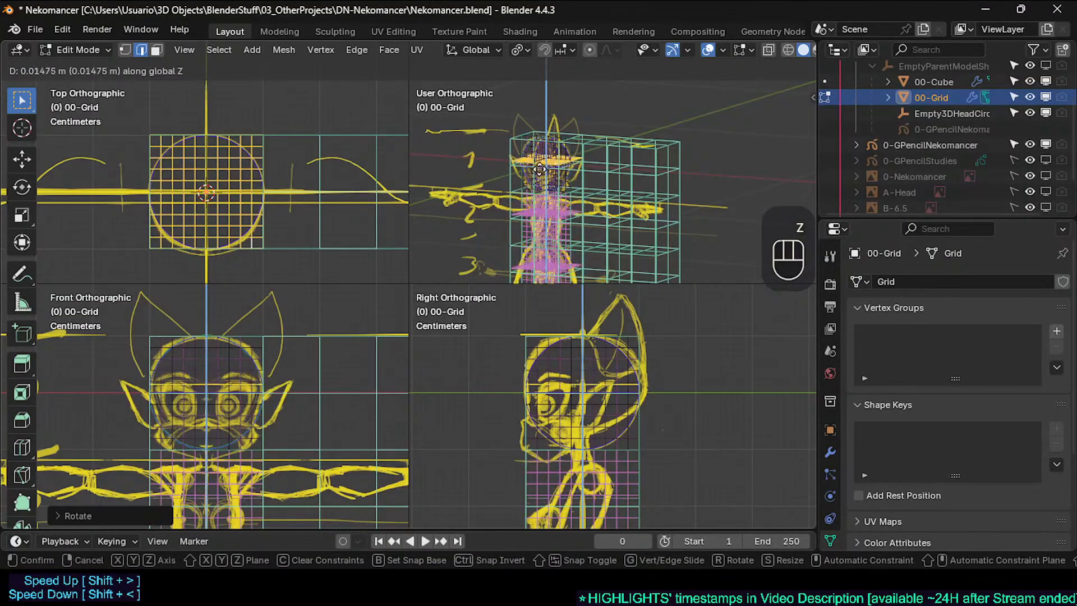
{"action": "key", "text": "Escape"}
{"action": "key", "text": "g"}
{"action": "key", "text": "z"}
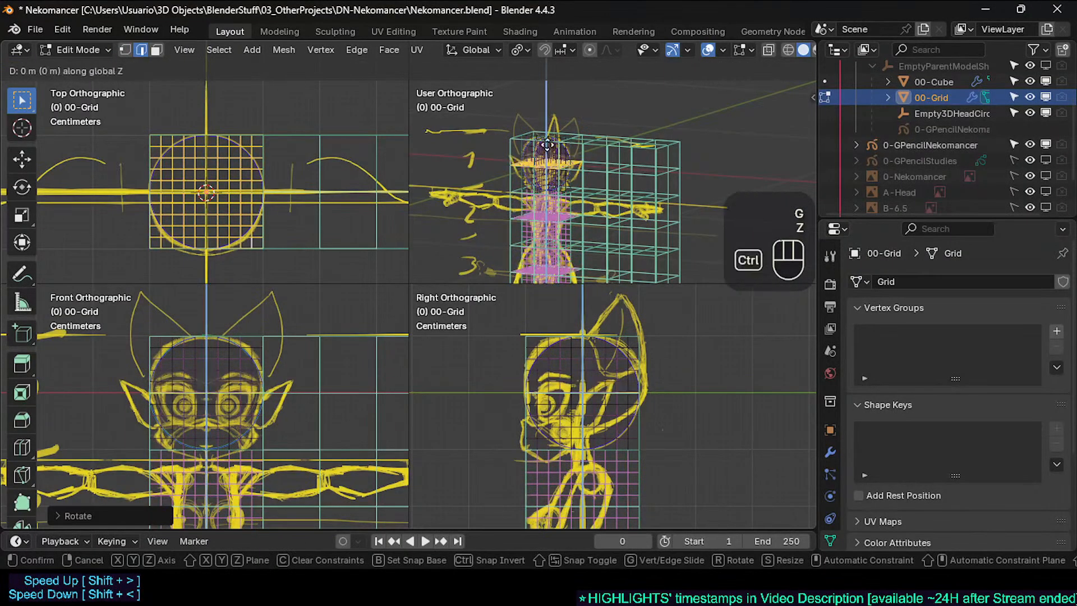
{"action": "key", "text": "Escape"}
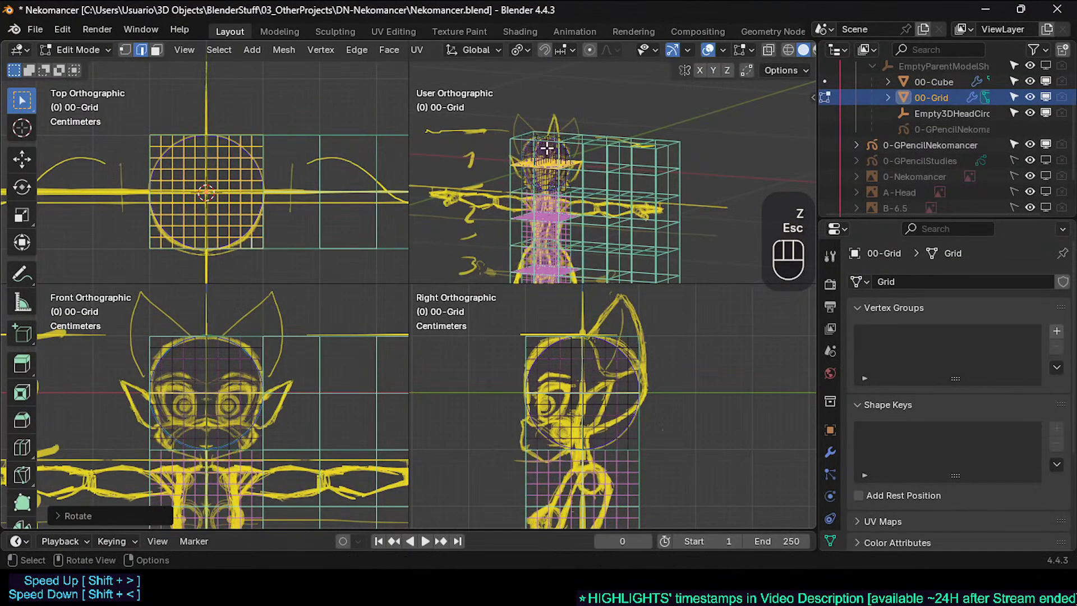
Inspect how the rotated grid plane repeats across the model sheet in Object Mode, and reopen 00-Grid in Edit Mode
{"action": "middle_click_drag", "start_coordinate": [551, 143], "coordinate": [533, 191]}
{"action": "key", "text": "ctrl+Tab"}
{"action": "key", "text": "alt+a"}
{"action": "key", "text": "Tab"}
{"action": "key", "text": "Tab"}
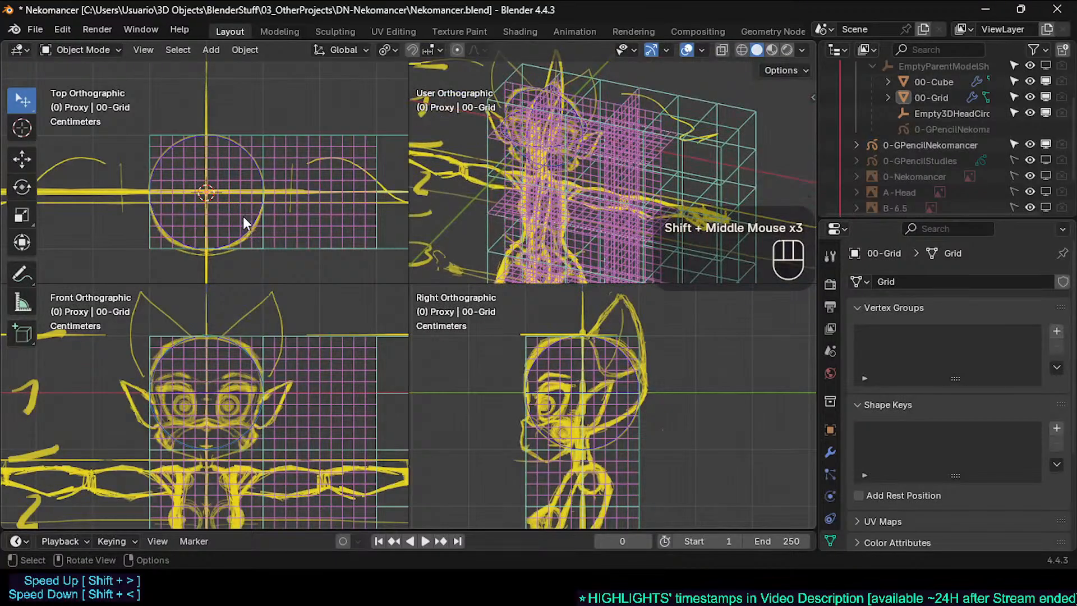
{"action": "middle_click_drag", "start_coordinate": [494, 165], "coordinate": [533, 154], "text": "ctrl"}
{"action": "key", "text": "Tab"}
{"action": "mouse_move", "coordinate": [533, 155]}
{"action": "middle_mouse_down"}
{"action": "mouse_move", "coordinate": [547, 153]}
{"action": "mouse_move", "coordinate": [537, 156]}
{"action": "middle_mouse_up"}
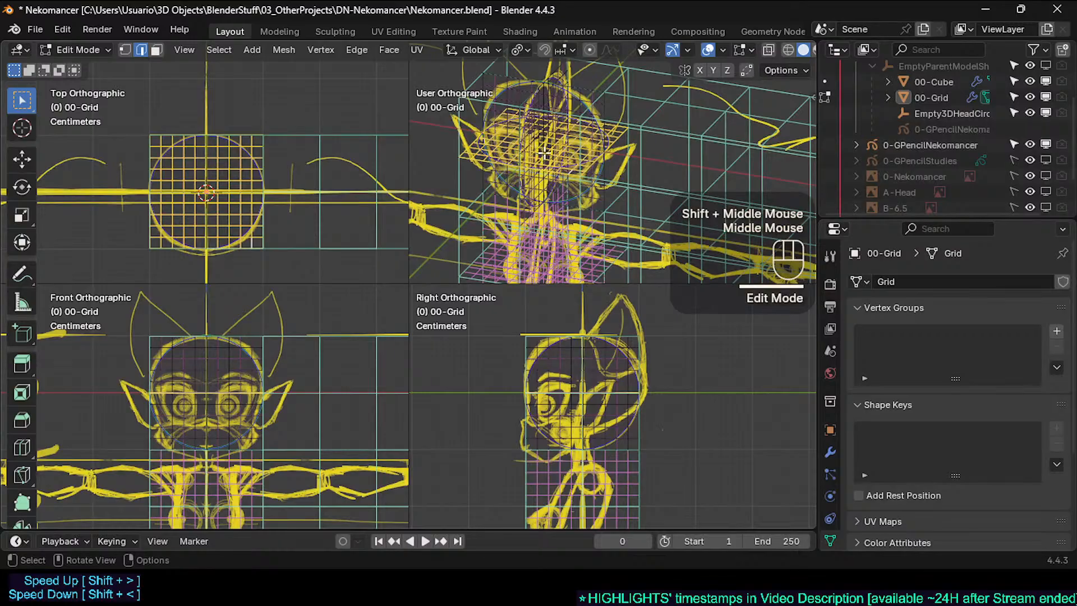
Select only the linked geometry of the horizontal grid plane through the head and separate it into its own object
{"action": "key", "text": "alt+a"}
{"action": "left_click", "coordinate": [614, 137]}
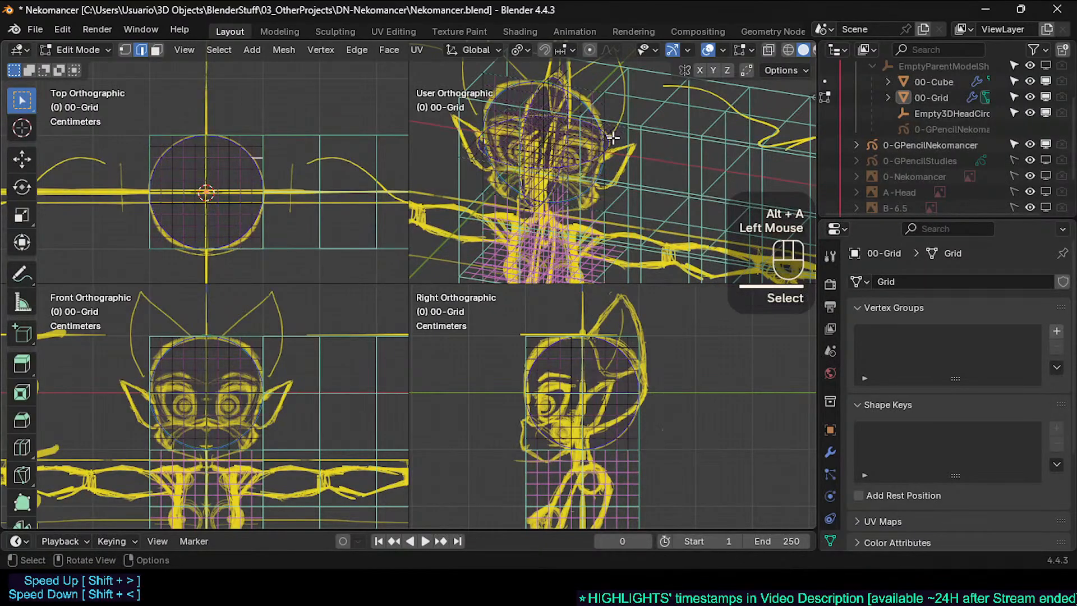
{"action": "key", "text": "l"}
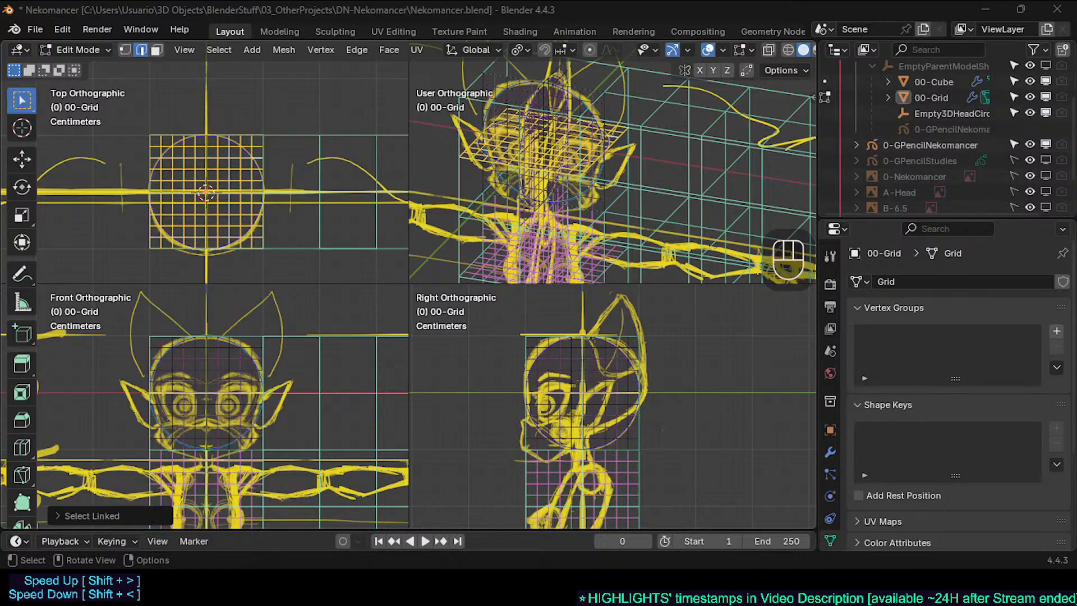
{"action": "left_click", "coordinate": [620, 139]}
{"action": "left_click", "coordinate": [613, 144]}
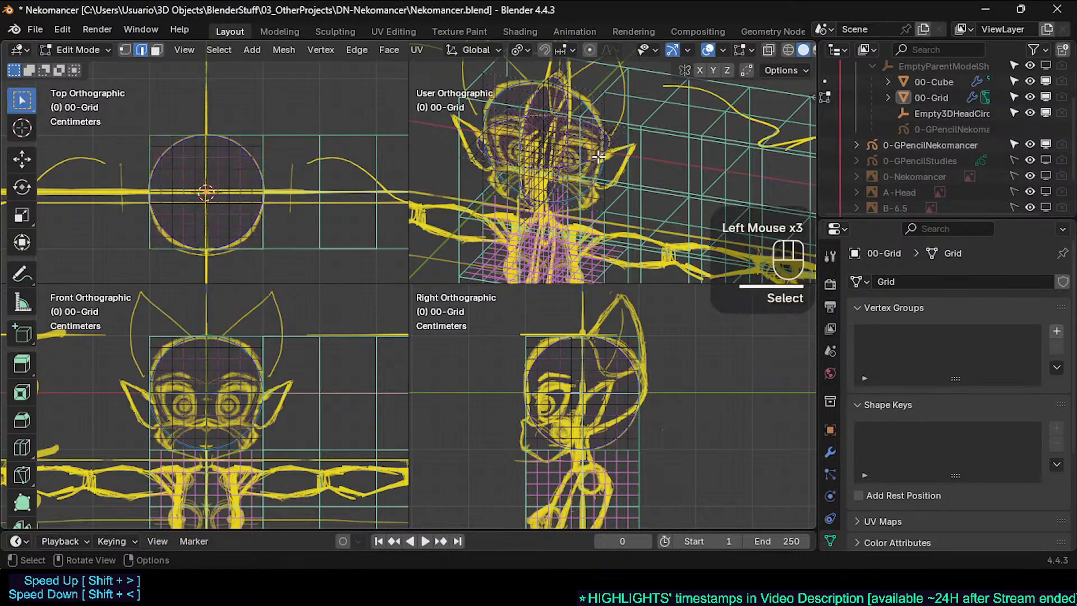
{"action": "key", "text": "l"}
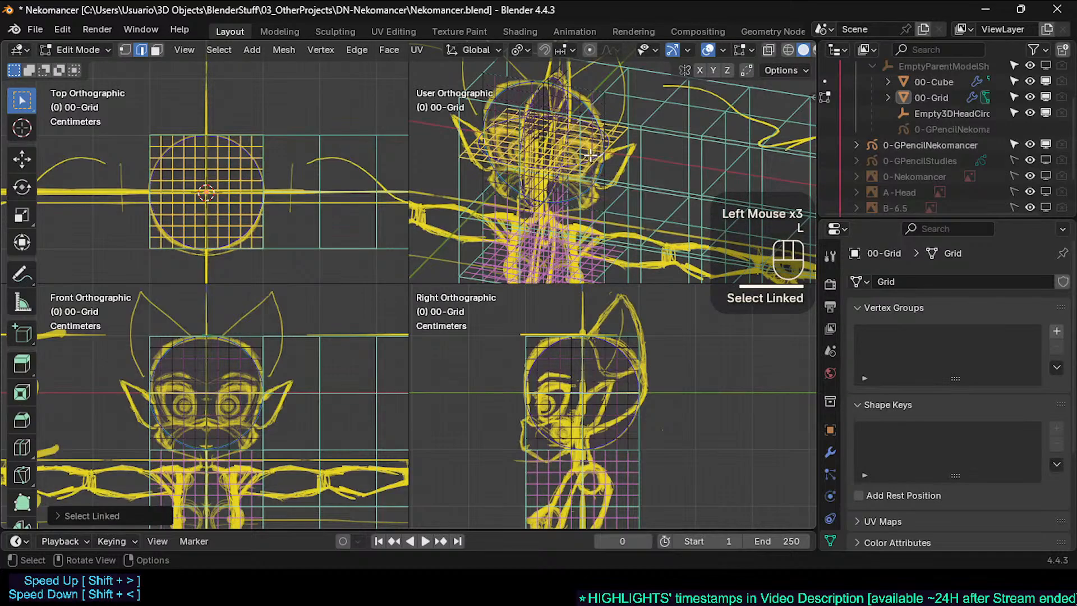
{"action": "key", "text": "p"}
{"action": "left_click", "coordinate": [588, 153]}
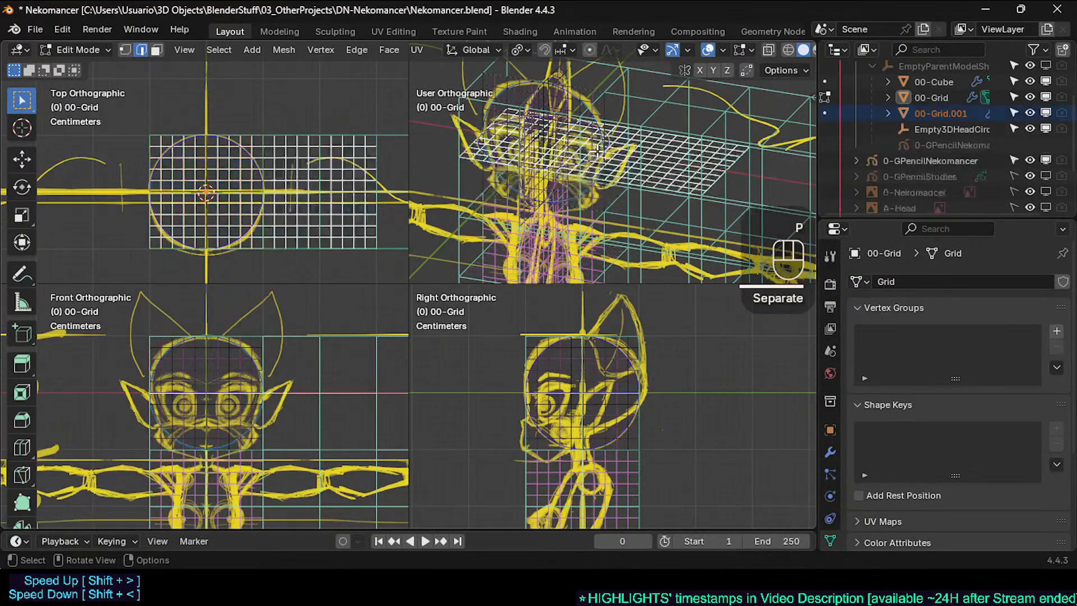
Return to Object Mode and remove the Mirror modifier from the 00-Grid object
{"action": "key", "text": "ctrl+Tab"}
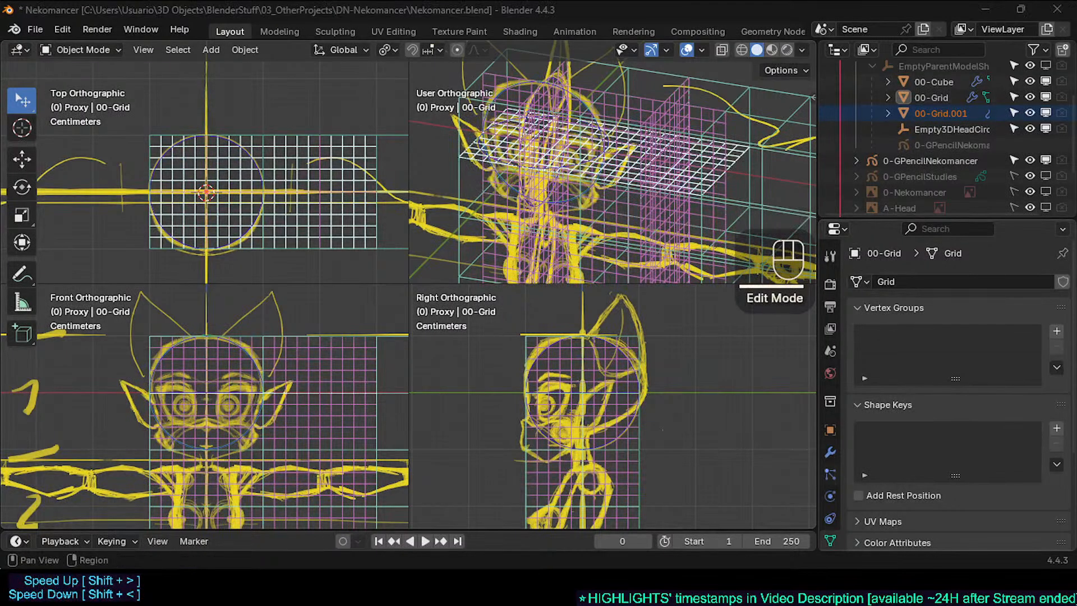
{"action": "left_click", "coordinate": [830, 452]}
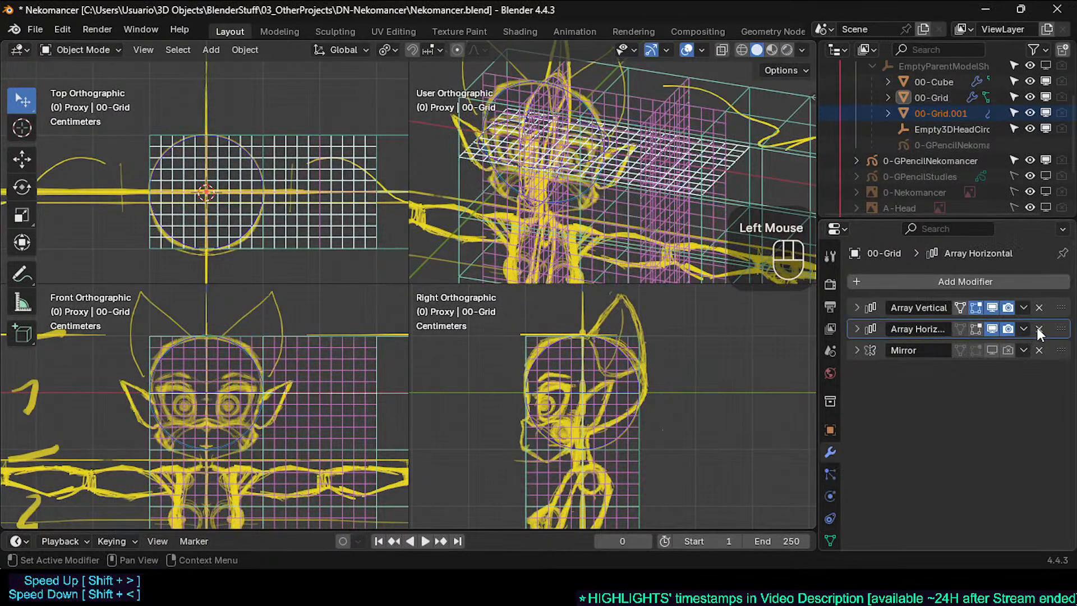
{"action": "left_click", "coordinate": [1039, 350]}
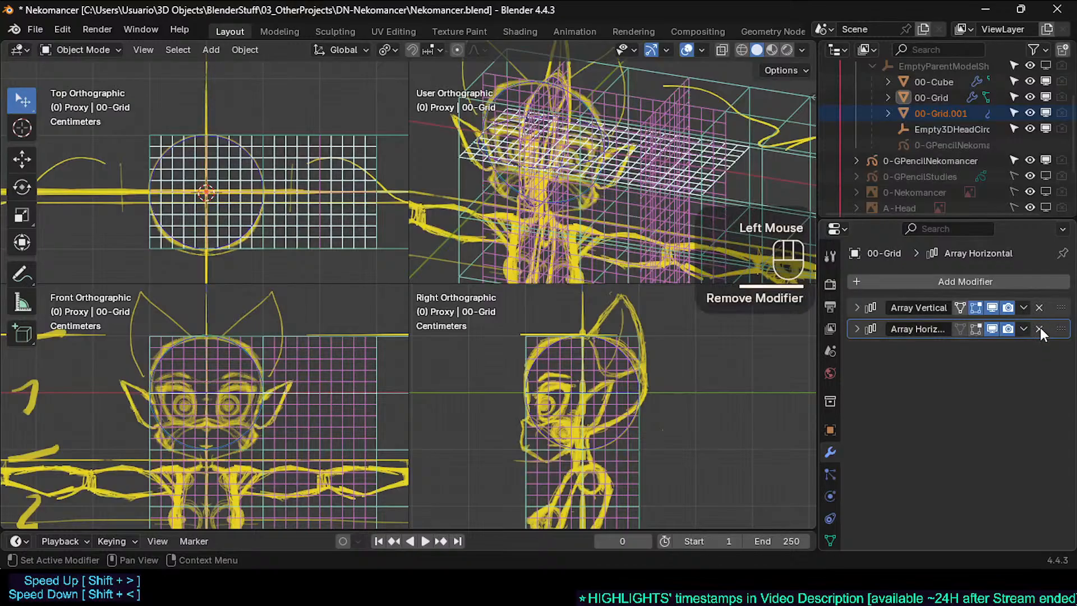
Remove both Array modifiers from 00-Grid and inspect the separated 00-Grid.001 plane in Edit Mode
{"action": "left_click", "coordinate": [1038, 328]}
{"action": "left_click", "coordinate": [1039, 308]}
{"action": "middle_click_drag", "start_coordinate": [527, 147], "coordinate": [624, 153]}
{"action": "left_click", "coordinate": [624, 153]}
{"action": "key", "text": "Tab"}
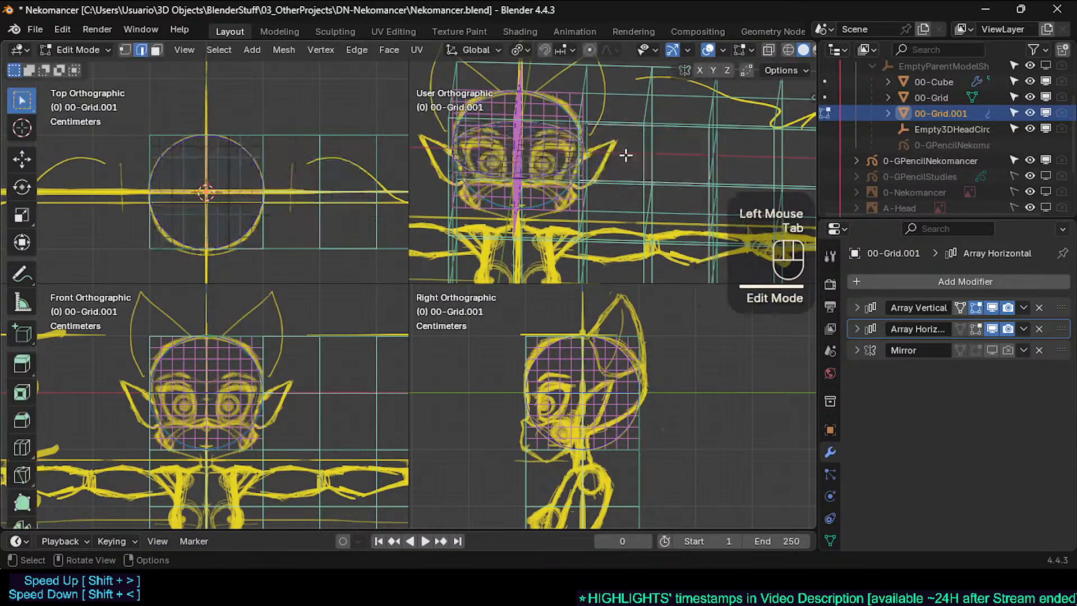
{"action": "key", "text": "Tab"}
{"action": "mouse_move", "coordinate": [625, 159]}
{"action": "middle_mouse_down"}
{"action": "mouse_move", "coordinate": [627, 185]}
{"action": "mouse_move", "coordinate": [613, 164]}
{"action": "middle_mouse_up"}
{"action": "key", "text": "Tab"}
{"action": "middle_click_drag", "start_coordinate": [612, 164], "coordinate": [631, 179]}
{"action": "key", "text": "Tab"}
{"action": "key", "text": "Tab"}
{"action": "key", "text": "a"}
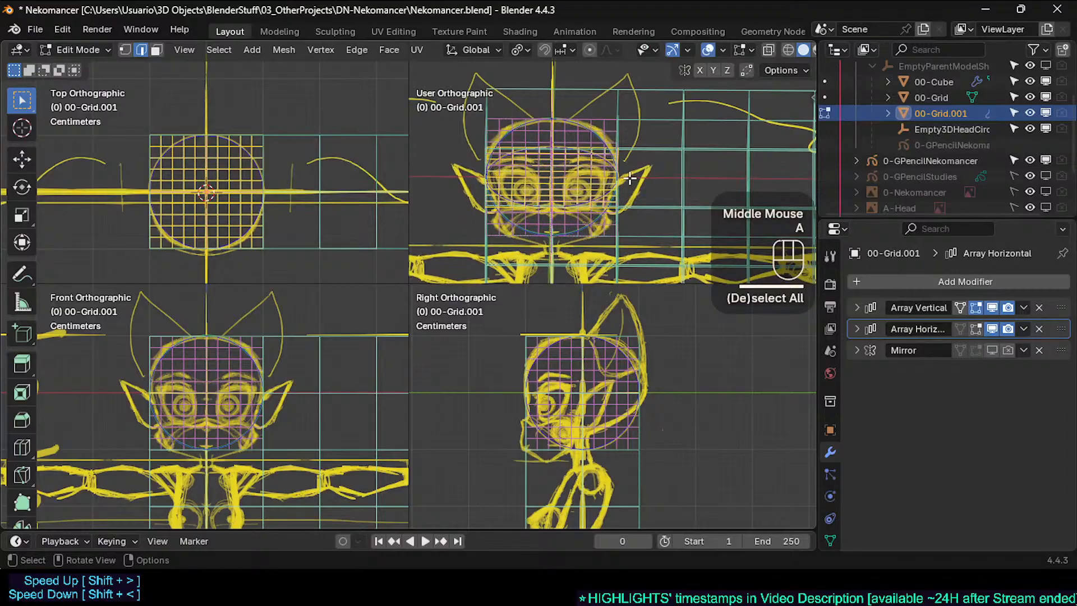
Undo the recent mode and selection changes and the removal of both Array modifiers from 00-Grid
{"action": "key", "text": "Tab"}
{"action": "key", "text": "ctrl+z"}
{"action": "key", "text": "ctrl+z"}
{"action": "key", "text": "ctrl+z"}
{"action": "key", "text": "ctrl+z"}
{"action": "key", "text": "ctrl+z"}
{"action": "key", "text": "ctrl+z"}
{"action": "key", "text": "ctrl+z"}
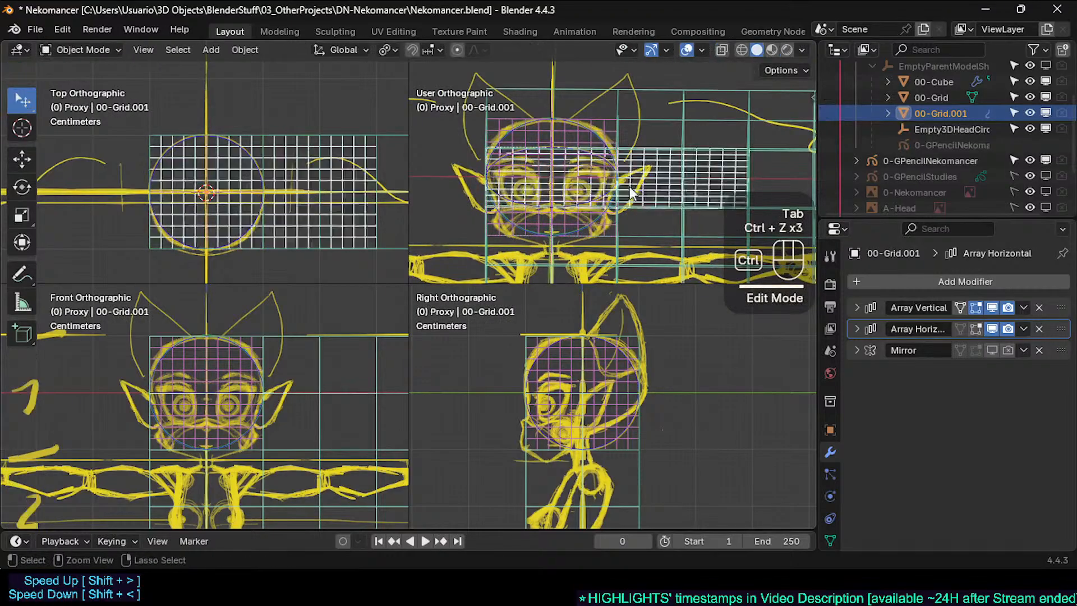
{"action": "key", "text": "ctrl+z"}
{"action": "key", "text": "ctrl+z"}
{"action": "key", "text": "ctrl+z"}
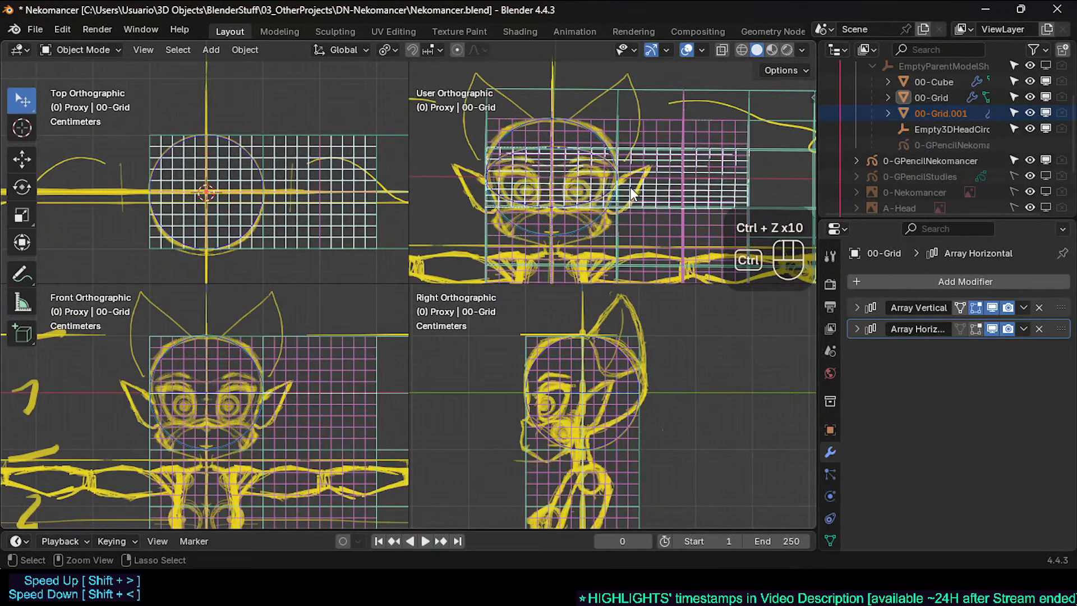
Make 00-Grid.001 active, remove its Array Vertical, Array Horizontal and Mirror modifiers, and deselect everything in Object Mode
{"action": "key", "text": "Tab"}
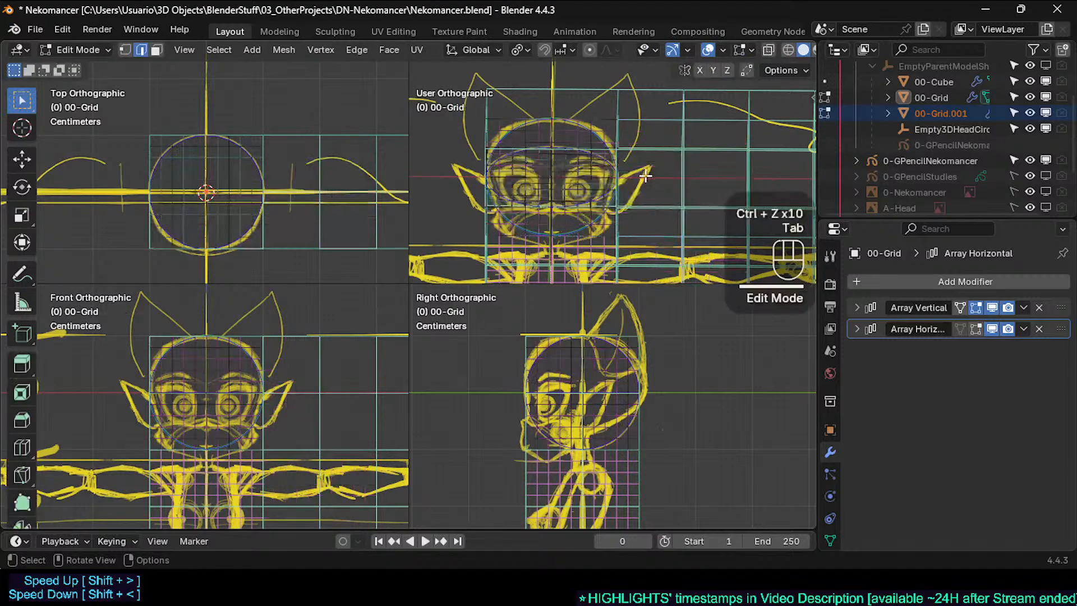
{"action": "left_click", "coordinate": [936, 113]}
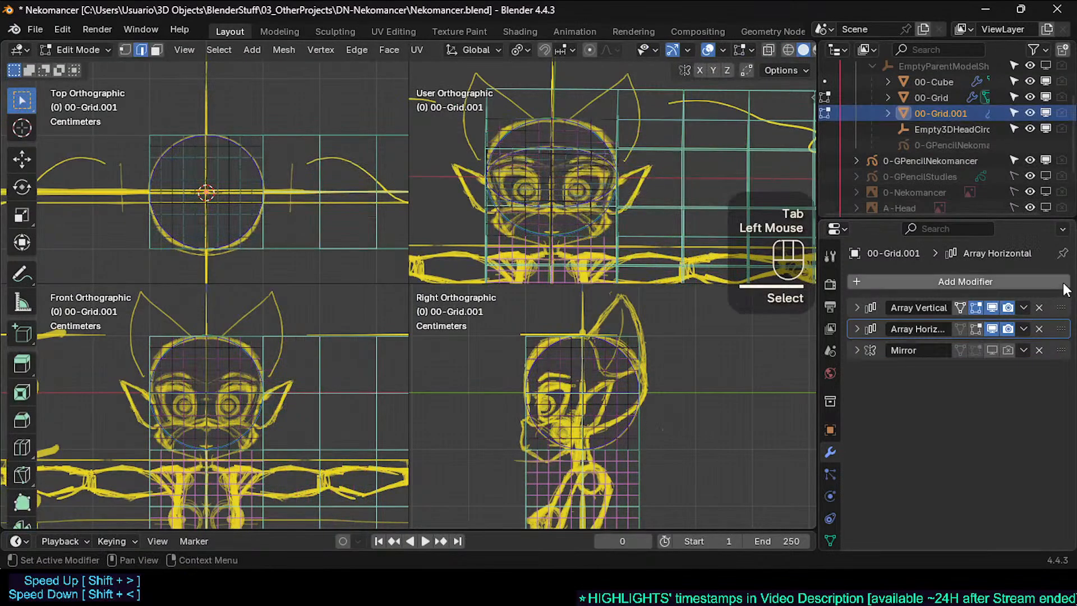
{"action": "left_click", "coordinate": [1039, 308]}
{"action": "left_click", "coordinate": [1038, 308]}
{"action": "left_click", "coordinate": [1039, 308]}
{"action": "middle_click_drag", "start_coordinate": [552, 160], "coordinate": [617, 132]}
{"action": "key", "text": "Tab"}
{"action": "left_click", "coordinate": [583, 180]}
{"action": "left_click", "coordinate": [624, 174]}
{"action": "mouse_move", "coordinate": [617, 132]}
{"action": "middle_mouse_down"}
{"action": "mouse_move", "coordinate": [644, 136]}
{"action": "mouse_move", "coordinate": [629, 143]}
{"action": "middle_mouse_up"}
{"action": "middle_click_drag", "start_coordinate": [198, 196], "coordinate": [225, 162], "text": "ctrl"}
{"action": "middle_click_drag", "start_coordinate": [224, 163], "coordinate": [264, 165], "text": "shift"}
{"action": "key", "text": "alt+a"}
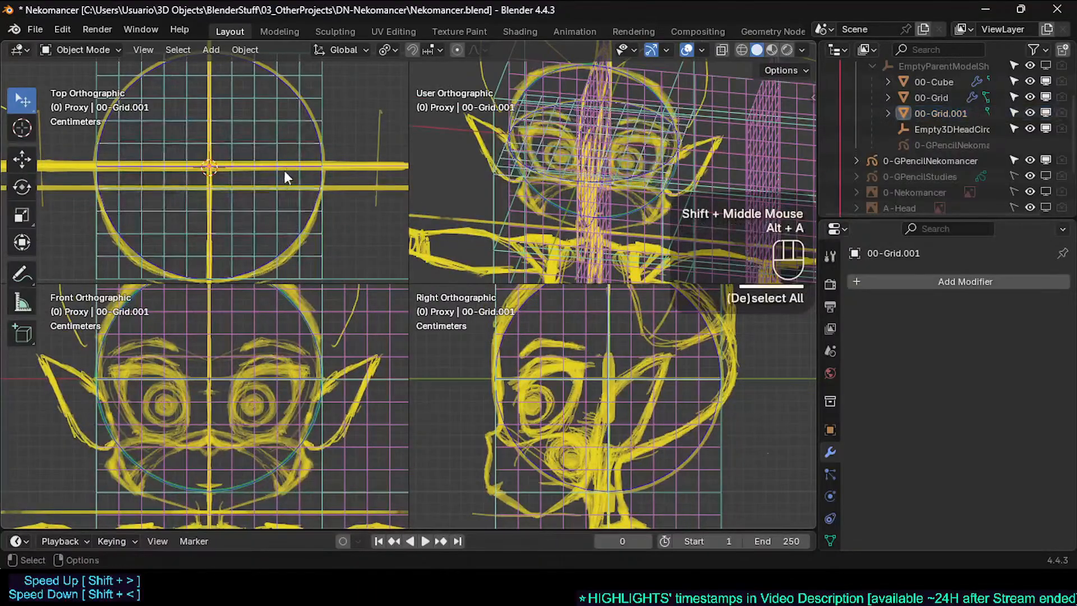
Disable selection for the Proxy collection with its cube and grid objects, and briefly toggle the collection's viewport visibility off and on
{"action": "left_click", "coordinate": [1014, 66]}
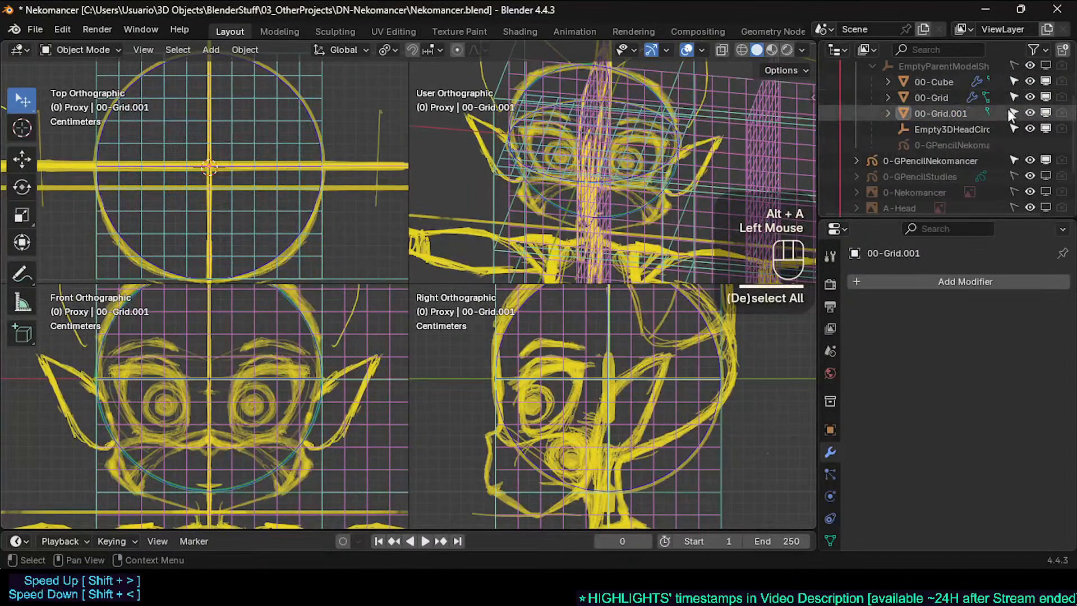
{"action": "left_click", "coordinate": [1015, 82]}
{"action": "mouse_move", "coordinate": [1004, 112]}
{"action": "middle_mouse_down"}
{"action": "mouse_move", "coordinate": [994, 142]}
{"action": "mouse_move", "coordinate": [996, 126]}
{"action": "middle_mouse_up"}
{"action": "left_click", "coordinate": [1013, 95]}
{"action": "left_click", "coordinate": [1014, 111]}
{"action": "left_click", "coordinate": [1012, 80]}
{"action": "left_click", "coordinate": [1045, 71]}
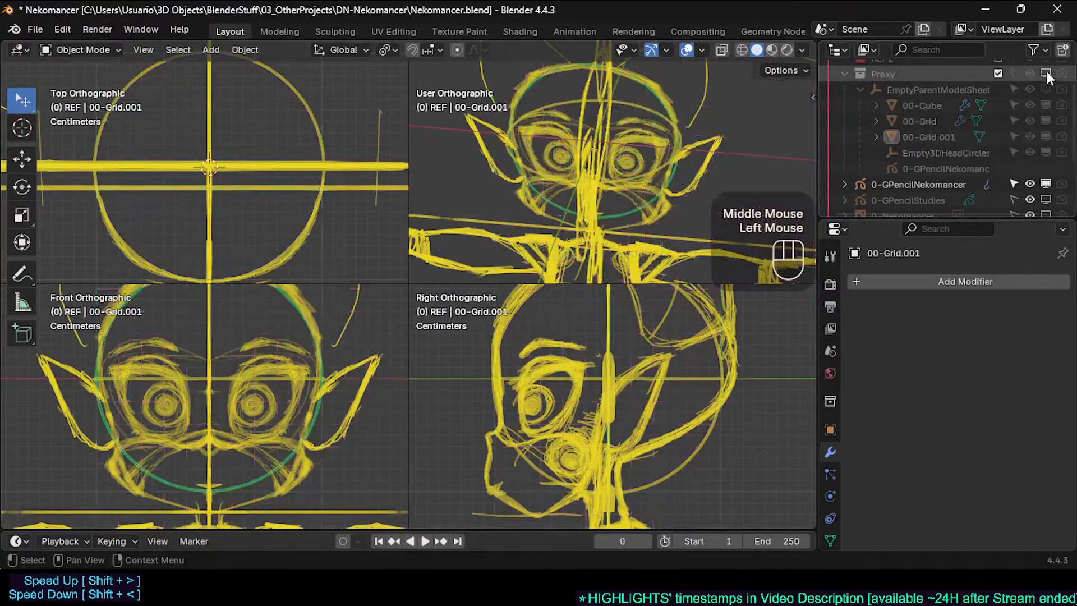
{"action": "left_click", "coordinate": [1046, 72]}
Make 0-GPencilNekomancer the active object, clear the selection, and save the file
{"action": "middle_click_drag", "start_coordinate": [935, 177], "coordinate": [927, 142], "text": "shift"}
{"action": "left_click", "coordinate": [891, 152]}
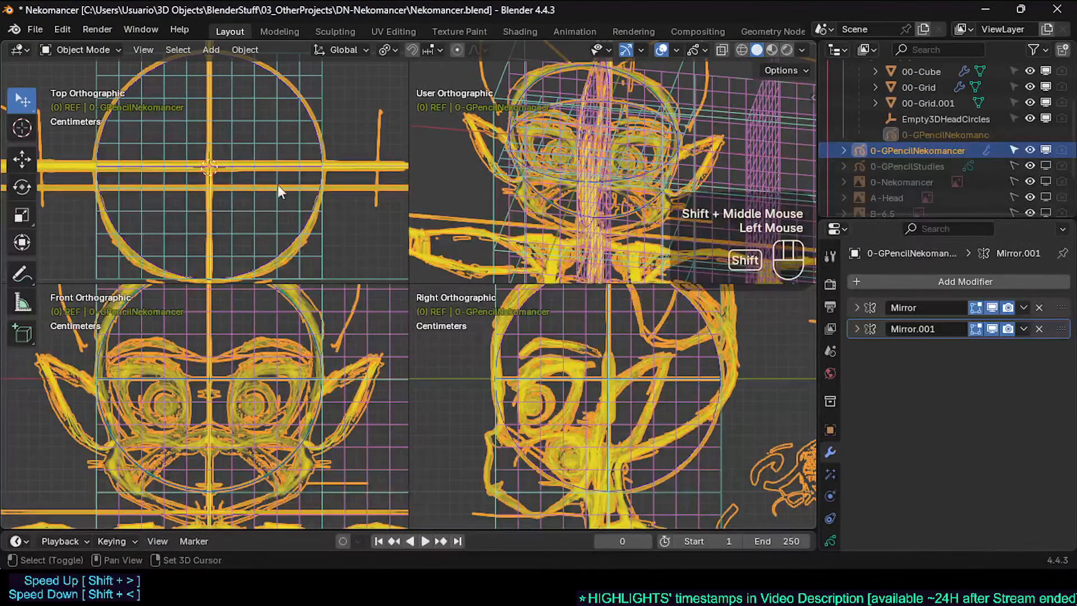
{"action": "middle_click_drag", "start_coordinate": [238, 201], "coordinate": [308, 171], "text": "shift"}
{"action": "middle_click_drag", "start_coordinate": [307, 171], "coordinate": [306, 208], "text": "ctrl"}
{"action": "mouse_move", "coordinate": [250, 206]}
{"action": "middle_mouse_down", "text": "shift"}
{"action": "mouse_move", "coordinate": [254, 186]}
{"action": "mouse_move", "coordinate": [312, 182]}
{"action": "middle_mouse_up", "text": "shift"}
{"action": "left_click", "coordinate": [324, 192]}
{"action": "key", "text": "ctrl+s"}
Examine the head and torso sketch against the grids in the quad views, with the perspective view's surroundings shown and hidden via overlays
{"action": "mouse_move", "coordinate": [312, 182]}
{"action": "middle_mouse_down", "text": "shift"}
{"action": "mouse_move", "coordinate": [308, 199]}
{"action": "mouse_move", "coordinate": [297, 190]}
{"action": "middle_mouse_up", "text": "shift"}
{"action": "middle_click_drag", "start_coordinate": [402, 171], "coordinate": [379, 156], "text": "shift"}
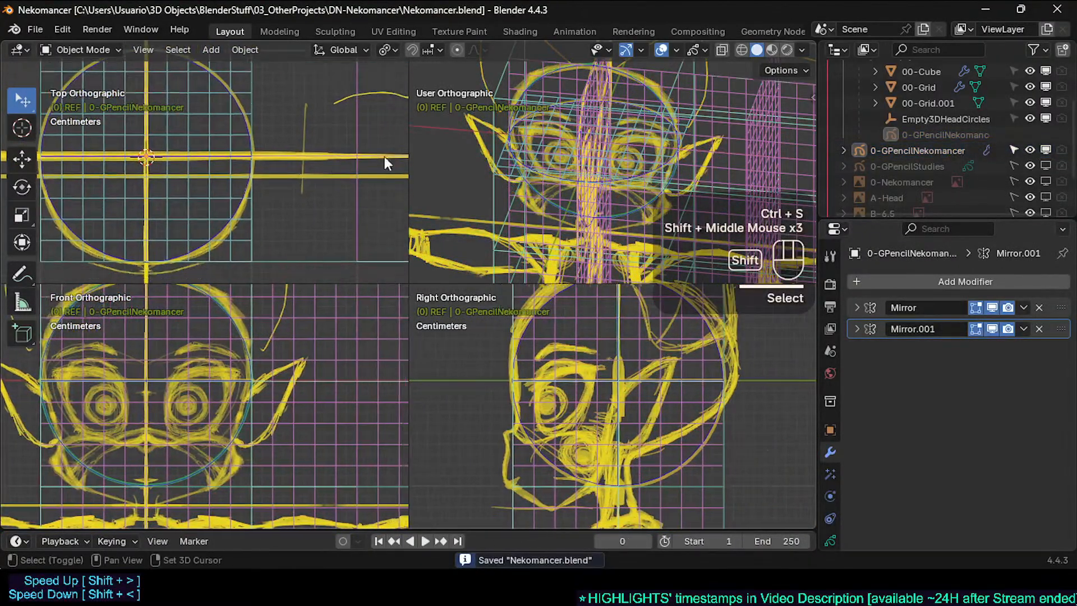
{"action": "middle_click_drag", "start_coordinate": [587, 140], "coordinate": [645, 101], "text": "shift"}
{"action": "middle_click_drag", "start_coordinate": [623, 115], "coordinate": [676, 121]}
{"action": "middle_click_drag", "start_coordinate": [682, 101], "coordinate": [732, 54], "text": "shift"}
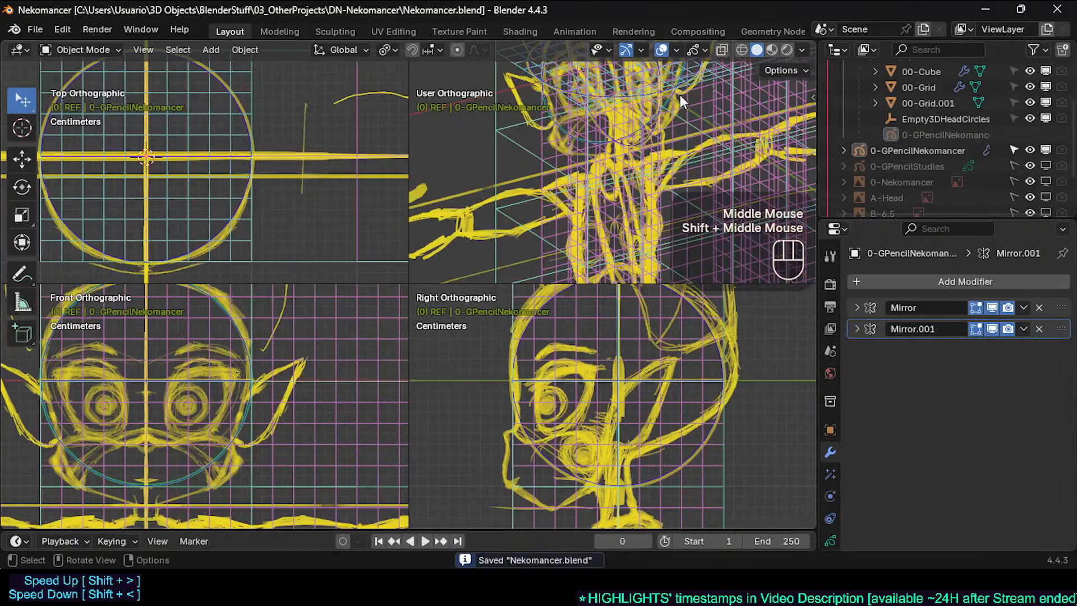
{"action": "key", "text": "shift+alt+z"}
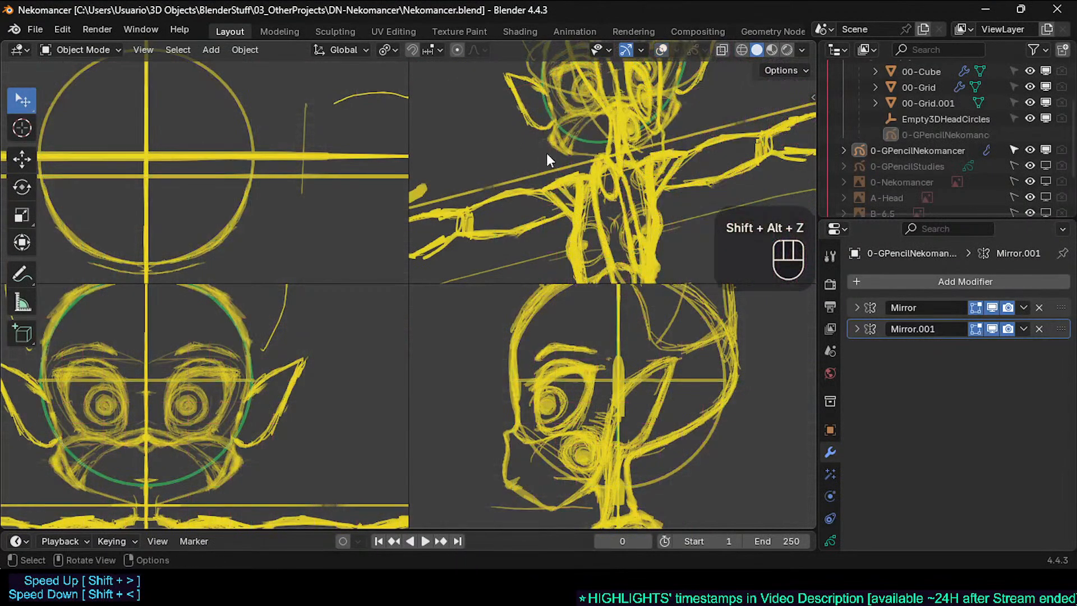
{"action": "key", "text": "shift+alt+z"}
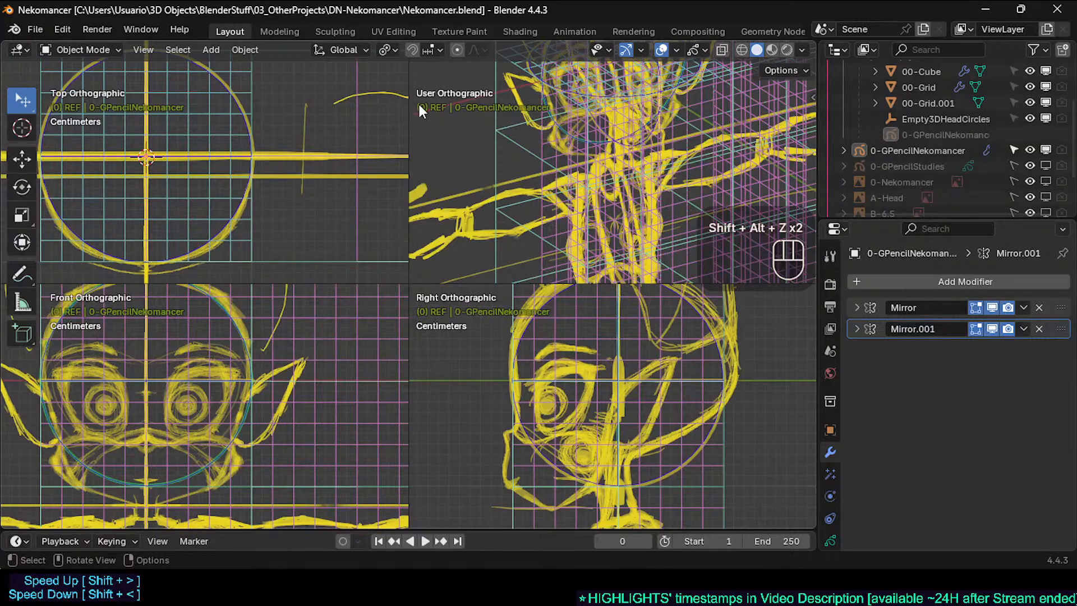
{"action": "middle_click_drag", "start_coordinate": [351, 144], "coordinate": [393, 152], "text": "shift"}
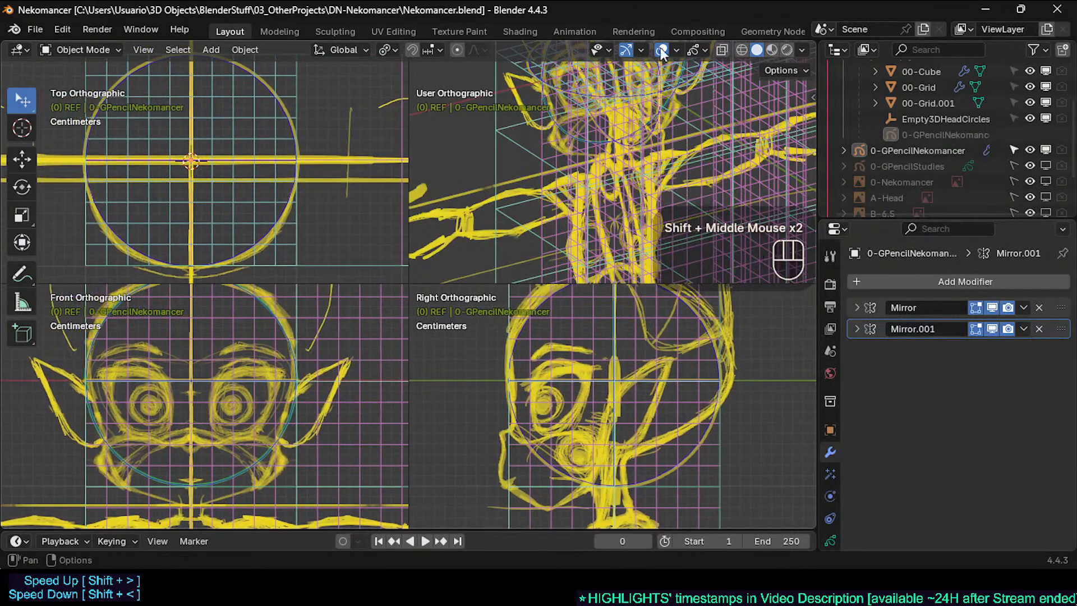
Compare the head sketch and grids in wireframe and solid shading, with the overlays briefly toggled
{"action": "left_click", "coordinate": [744, 50]}
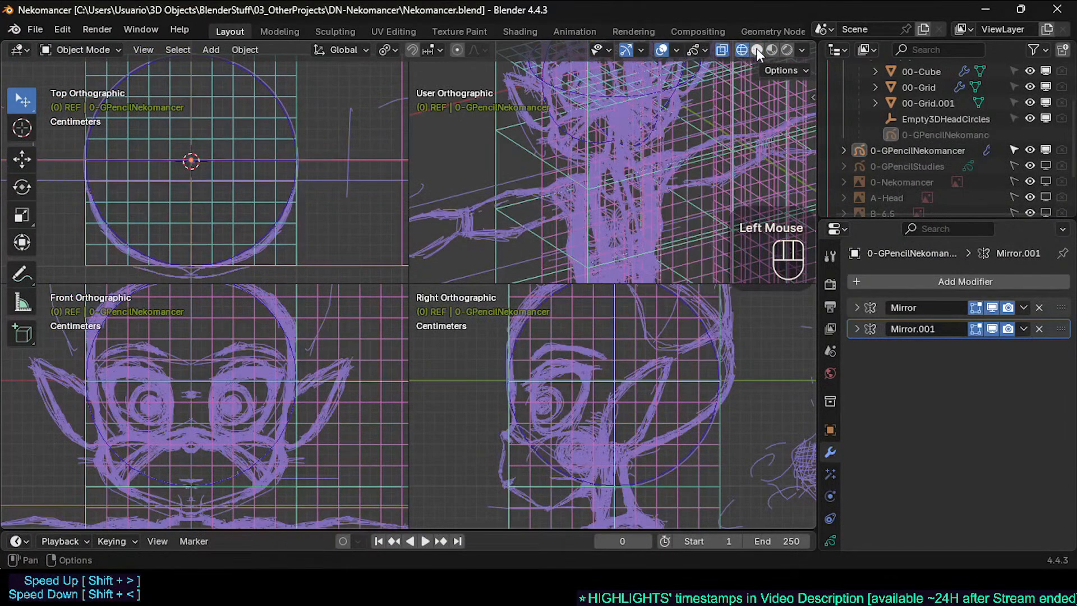
{"action": "left_click", "coordinate": [755, 49]}
{"action": "left_click", "coordinate": [741, 50]}
{"action": "left_click", "coordinate": [756, 49]}
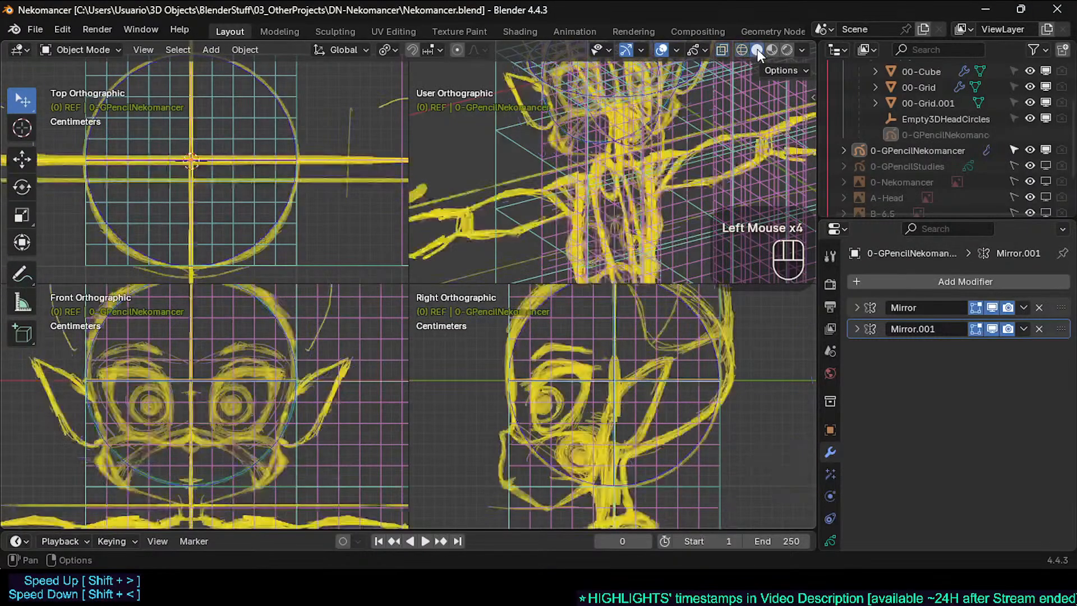
{"action": "mouse_move", "coordinate": [653, 118]}
{"action": "middle_mouse_down", "text": "shift"}
{"action": "mouse_move", "coordinate": [682, 109]}
{"action": "mouse_move", "coordinate": [655, 137]}
{"action": "mouse_move", "coordinate": [674, 122]}
{"action": "mouse_move", "coordinate": [585, 133]}
{"action": "mouse_move", "coordinate": [611, 125]}
{"action": "mouse_move", "coordinate": [598, 130]}
{"action": "middle_mouse_up", "text": "shift"}
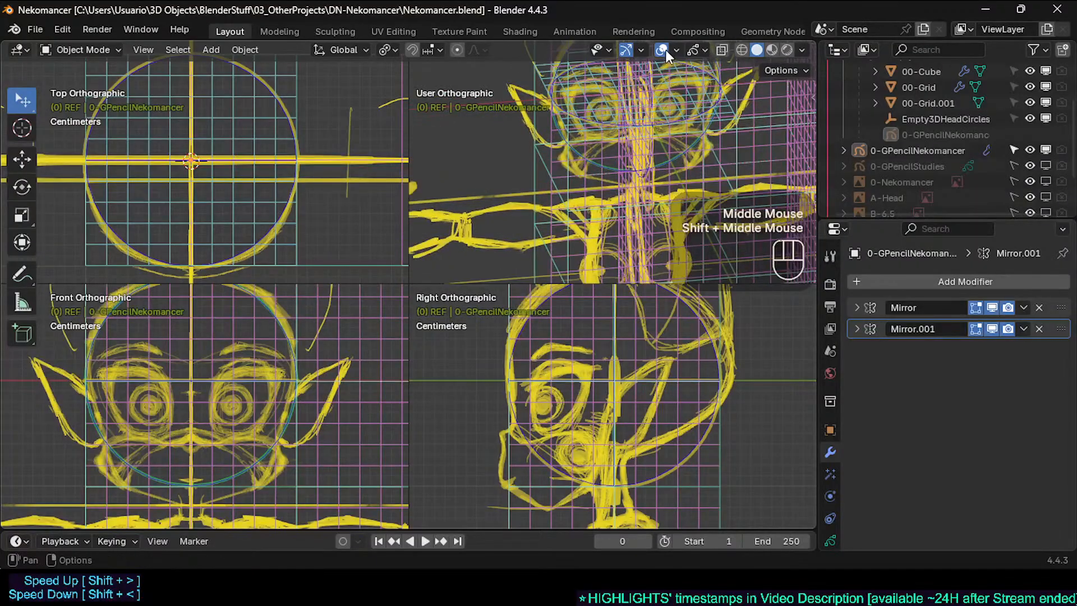
{"action": "left_click", "coordinate": [664, 50]}
{"action": "left_click", "coordinate": [665, 50]}
Align the perspective quadrant to the front orthographic view, and frame the space beside the head circle in the top view
{"action": "left_click", "coordinate": [626, 49]}
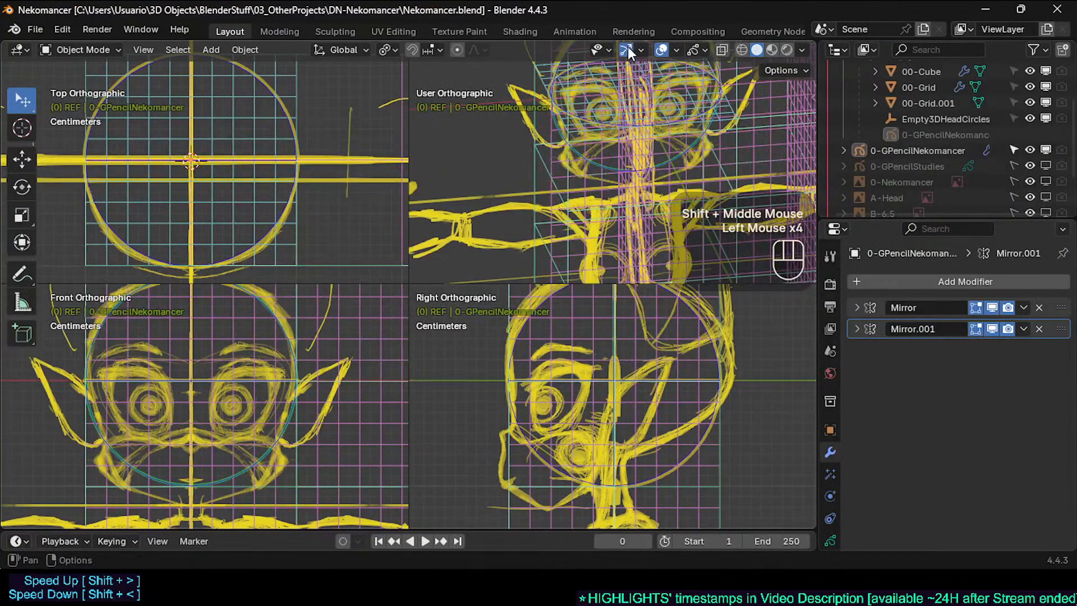
{"action": "middle_click_drag", "start_coordinate": [650, 133], "coordinate": [559, 173]}
{"action": "key", "text": "KP_1"}
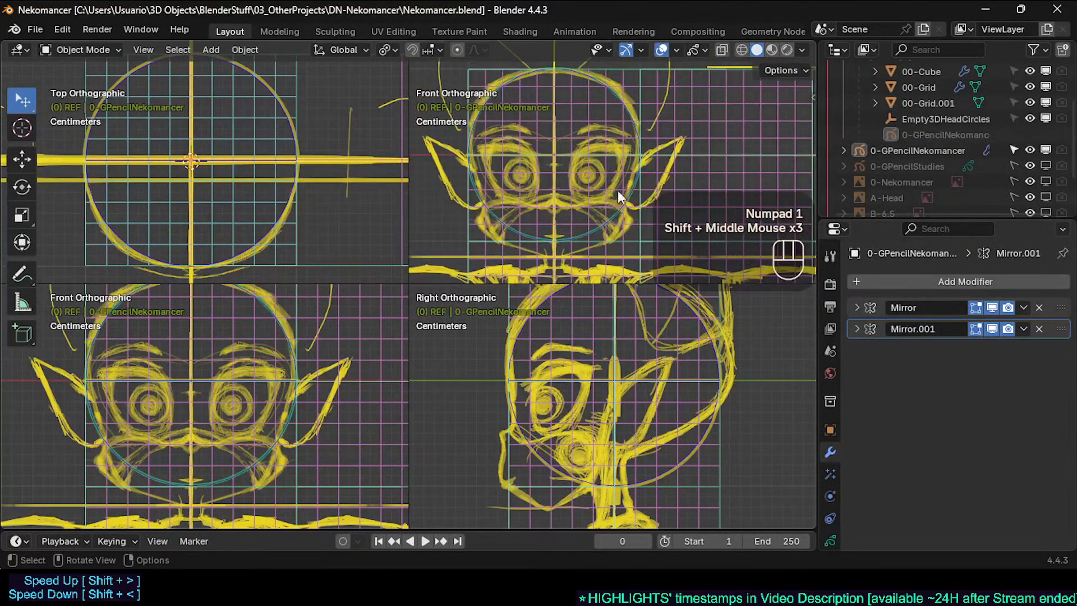
{"action": "middle_click_drag", "start_coordinate": [303, 168], "coordinate": [270, 179], "text": "shift"}
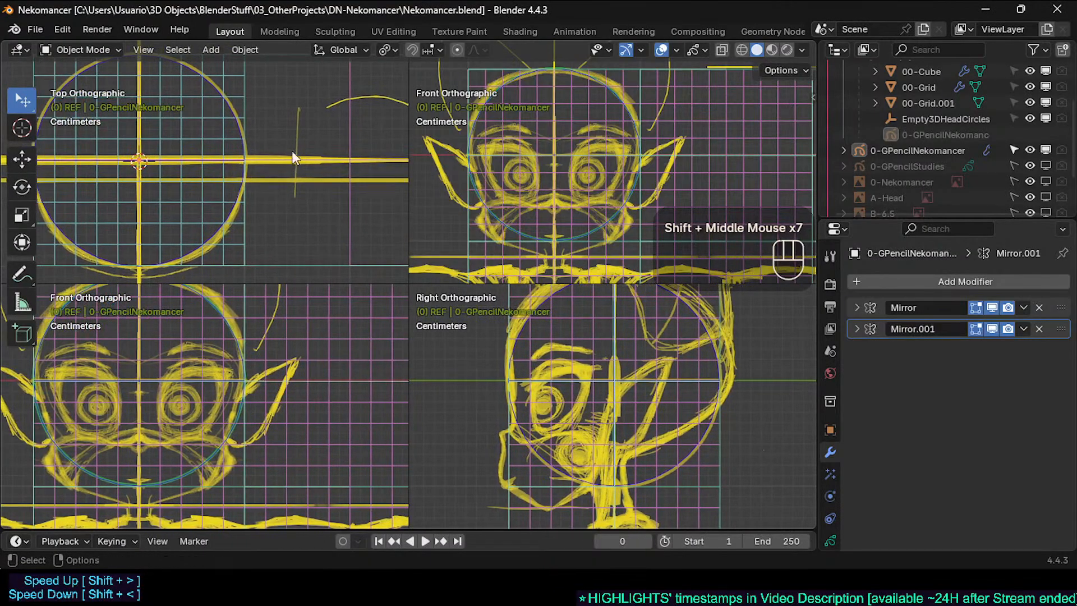
In Draw Mode, erase and redraw the lower part of the vertical ear guide line in the top view, and save the file
{"action": "key", "text": "ctrl+Tab"}
{"action": "left_click", "coordinate": [286, 177]}
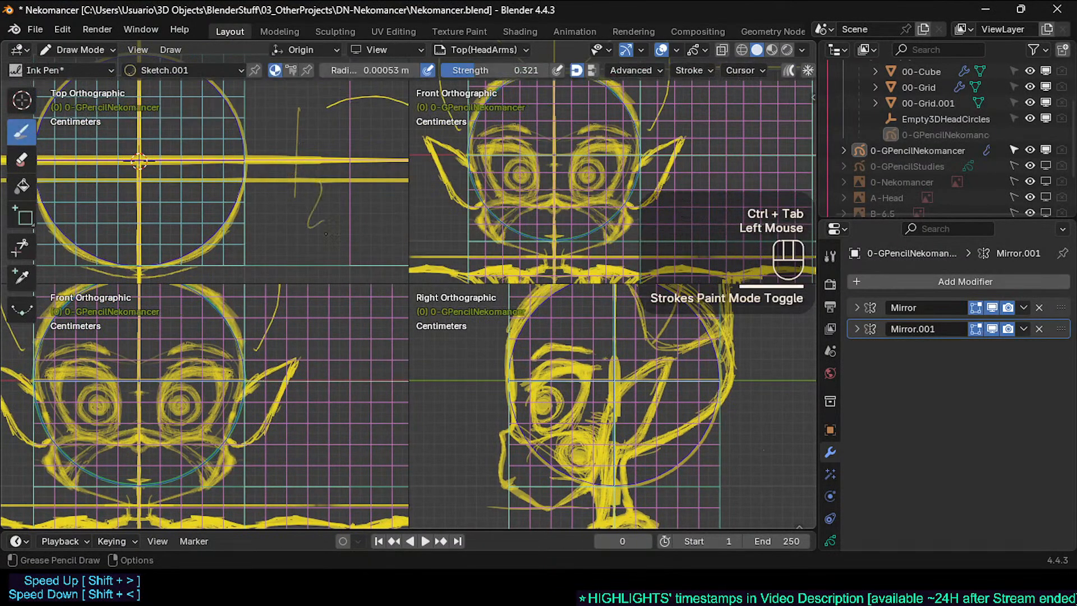
{"action": "key", "text": "ctrl+z"}
{"action": "left_click_drag", "start_coordinate": [298, 163], "coordinate": [322, 190], "text": "ctrl"}
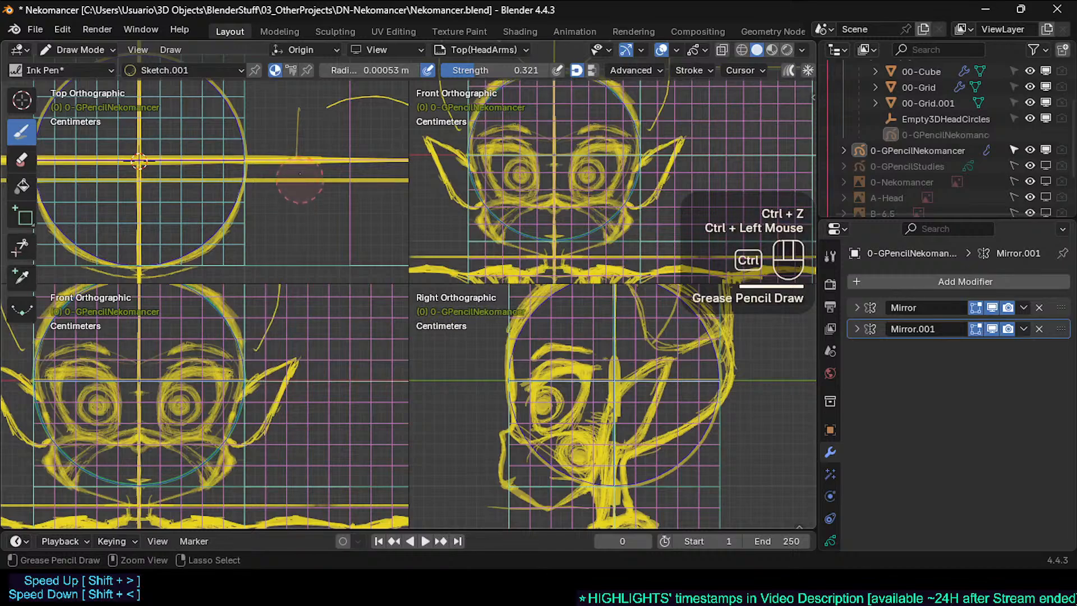
{"action": "left_click_drag", "start_coordinate": [297, 128], "coordinate": [296, 187]}
{"action": "key", "text": "ctrl+s"}
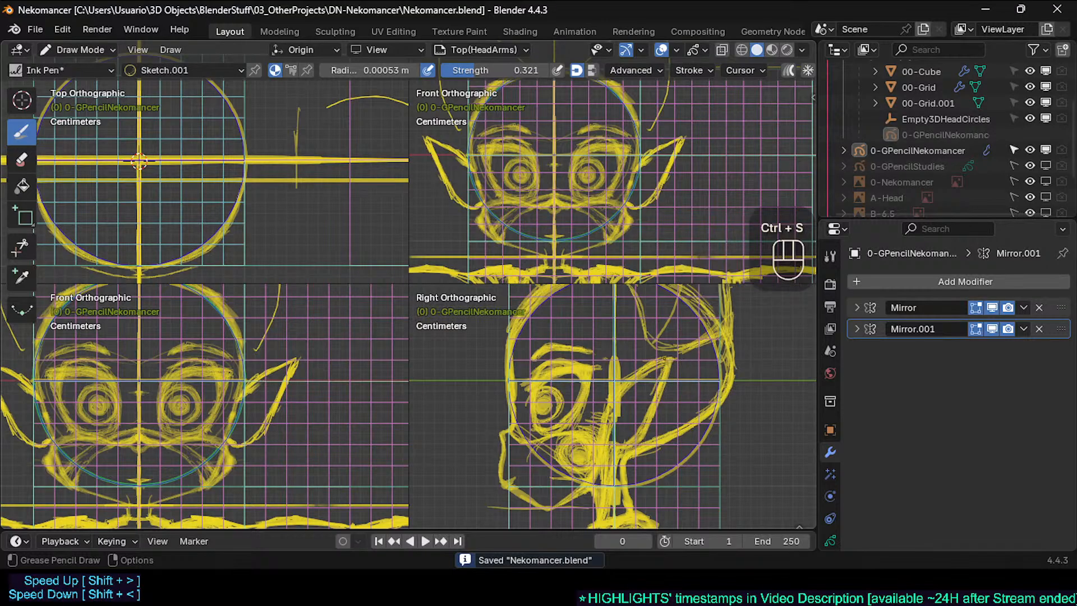
Mark the ear tip with a small star at the upper end of the vertical guide line in the top view
{"action": "middle_click_drag", "start_coordinate": [152, 135], "coordinate": [165, 169], "text": "shift"}
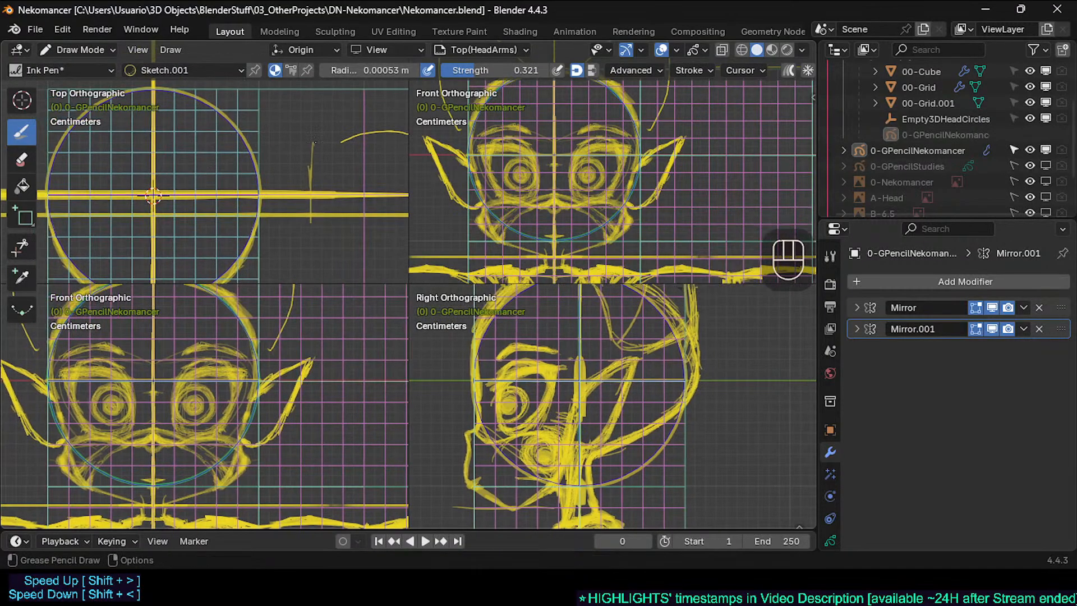
{"action": "left_click_drag", "start_coordinate": [315, 142], "coordinate": [303, 148]}
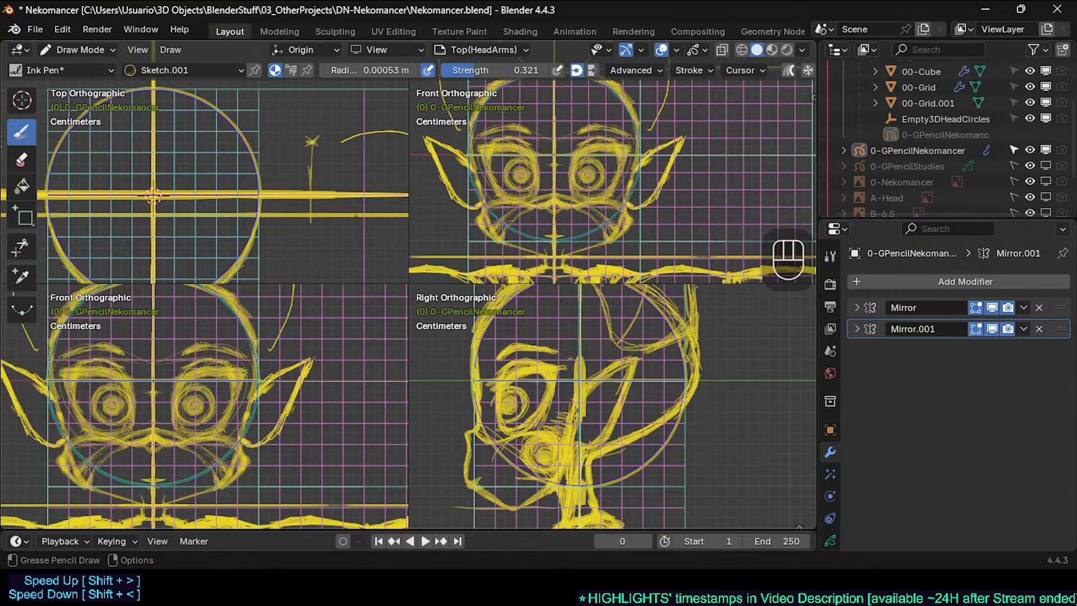
{"action": "left_click_drag", "start_coordinate": [312, 142], "coordinate": [306, 146]}
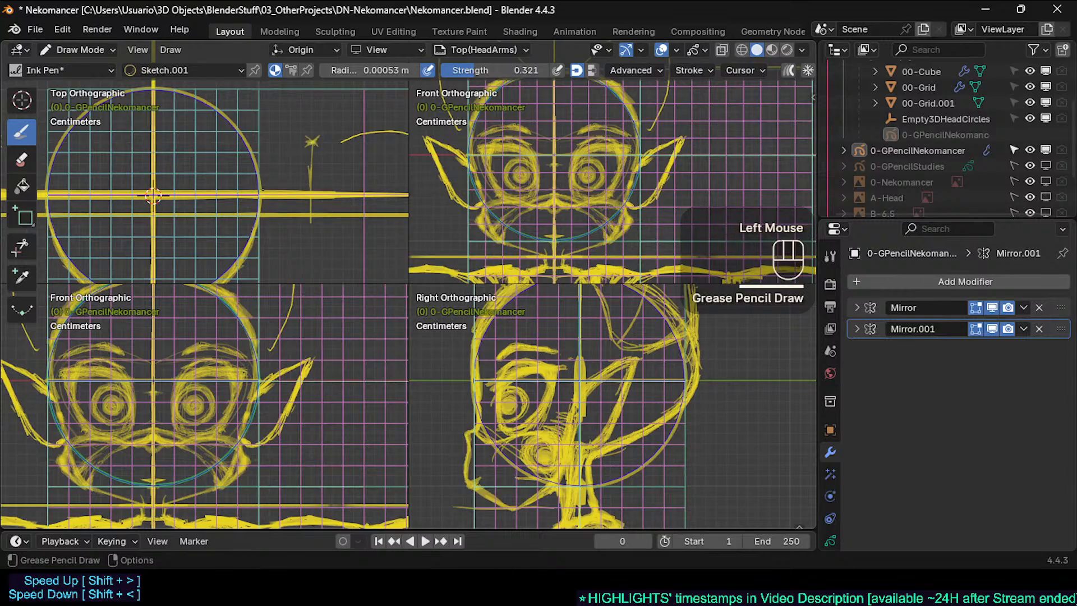
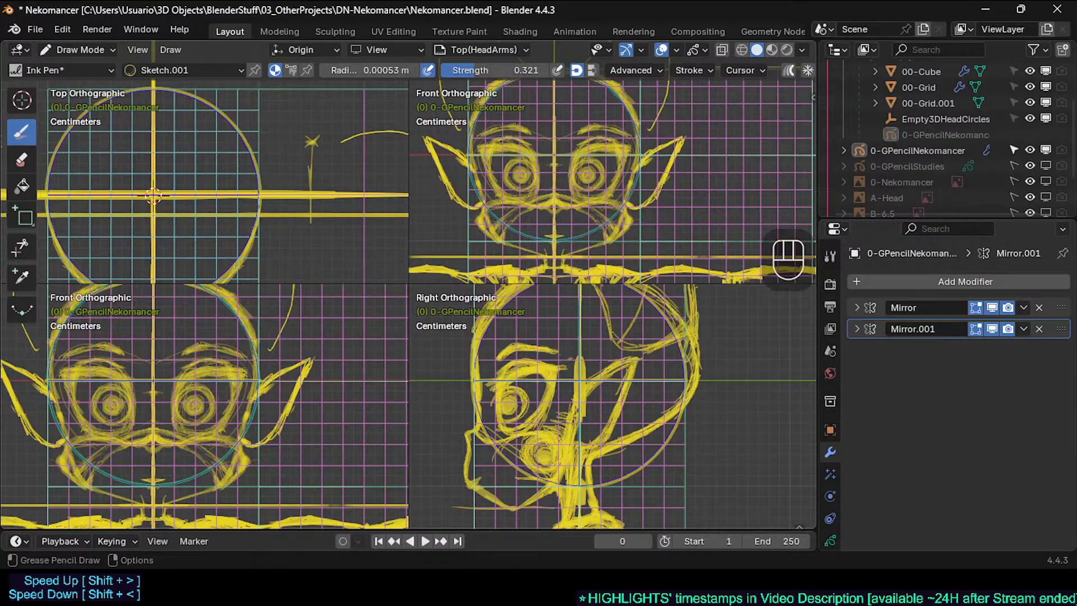
Sketch the ear's curved outer edge in the top view, from the side of the head circle up to the star mark
{"action": "left_click_drag", "start_coordinate": [262, 202], "coordinate": [268, 187]}
{"action": "left_click_drag", "start_coordinate": [262, 196], "coordinate": [274, 172]}
{"action": "left_click_drag", "start_coordinate": [262, 188], "coordinate": [272, 178]}
{"action": "mouse_move", "coordinate": [260, 192]}
{"action": "left_mouse_down"}
{"action": "mouse_move", "coordinate": [272, 170]}
{"action": "mouse_move", "coordinate": [267, 180]}
{"action": "left_mouse_up"}
{"action": "left_click_drag", "start_coordinate": [260, 190], "coordinate": [271, 175]}
{"action": "left_click_drag", "start_coordinate": [263, 185], "coordinate": [309, 142]}
{"action": "left_click_drag", "start_coordinate": [289, 153], "coordinate": [302, 145]}
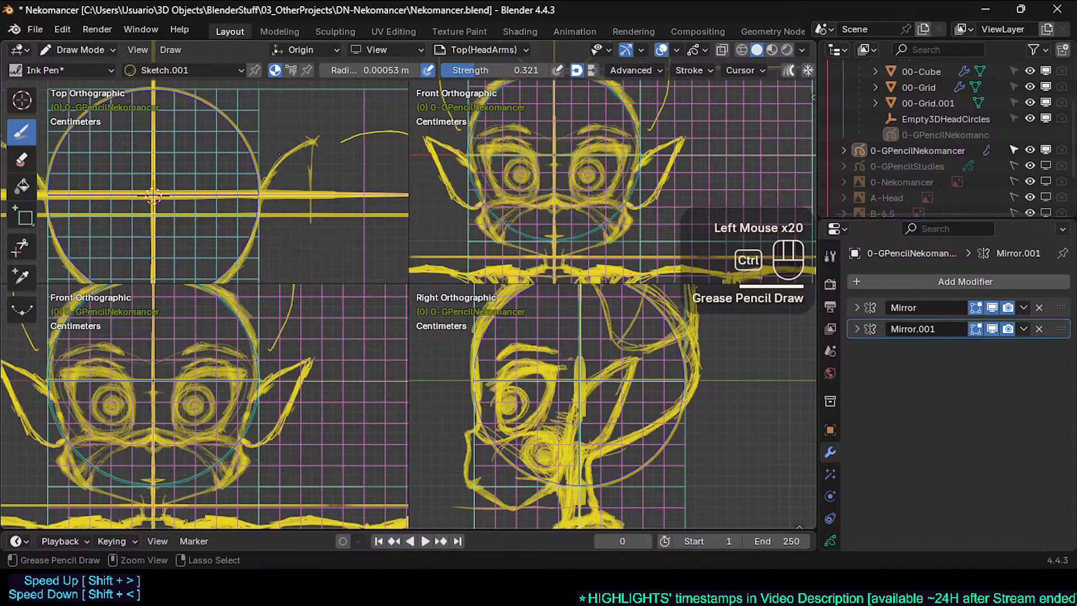
Erase stray marks near the ear tip and sketch the ear's opposite edge from the tip down past the horizontal guide lines
{"action": "left_click", "coordinate": [289, 147], "text": "ctrl"}
{"action": "mouse_move", "coordinate": [303, 144]}
{"action": "left_mouse_down"}
{"action": "mouse_move", "coordinate": [272, 168]}
{"action": "mouse_move", "coordinate": [311, 160]}
{"action": "mouse_move", "coordinate": [284, 190]}
{"action": "left_mouse_up"}
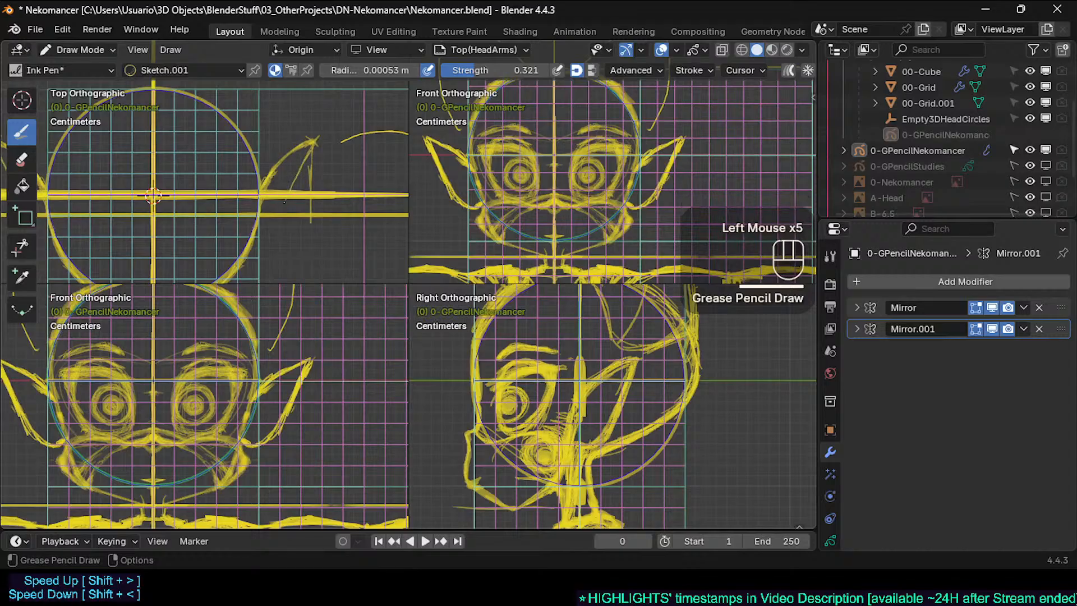
{"action": "left_click_drag", "start_coordinate": [308, 152], "coordinate": [276, 218]}
{"action": "left_click_drag", "start_coordinate": [278, 213], "coordinate": [263, 230]}
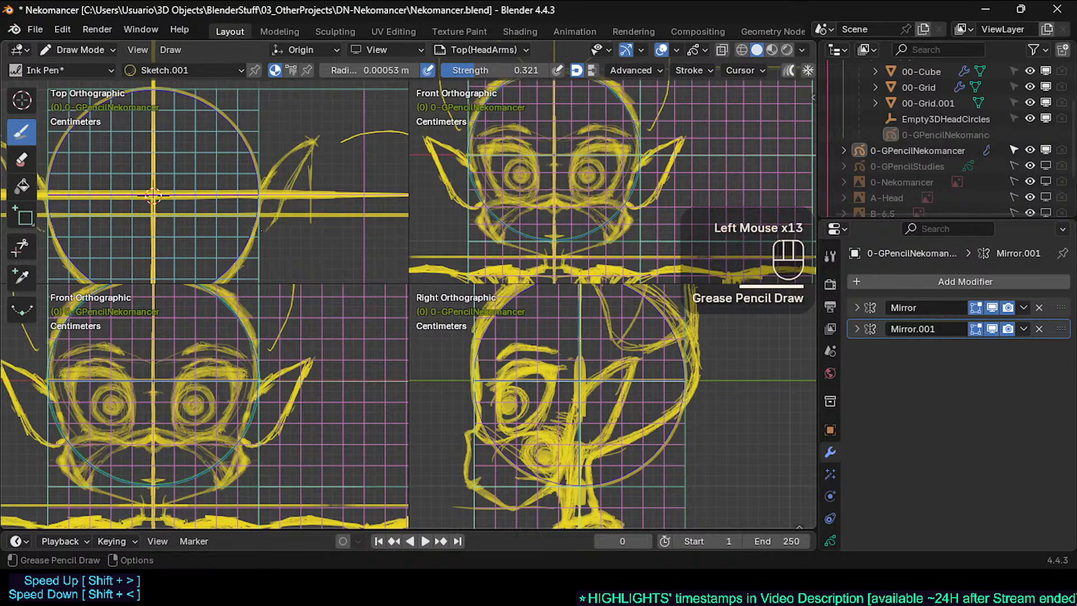
Reinforce the ear's curved outer edge and its tip with additional strokes in the top view
{"action": "left_click_drag", "start_coordinate": [268, 174], "coordinate": [261, 185]}
{"action": "left_click_drag", "start_coordinate": [266, 172], "coordinate": [299, 146]}
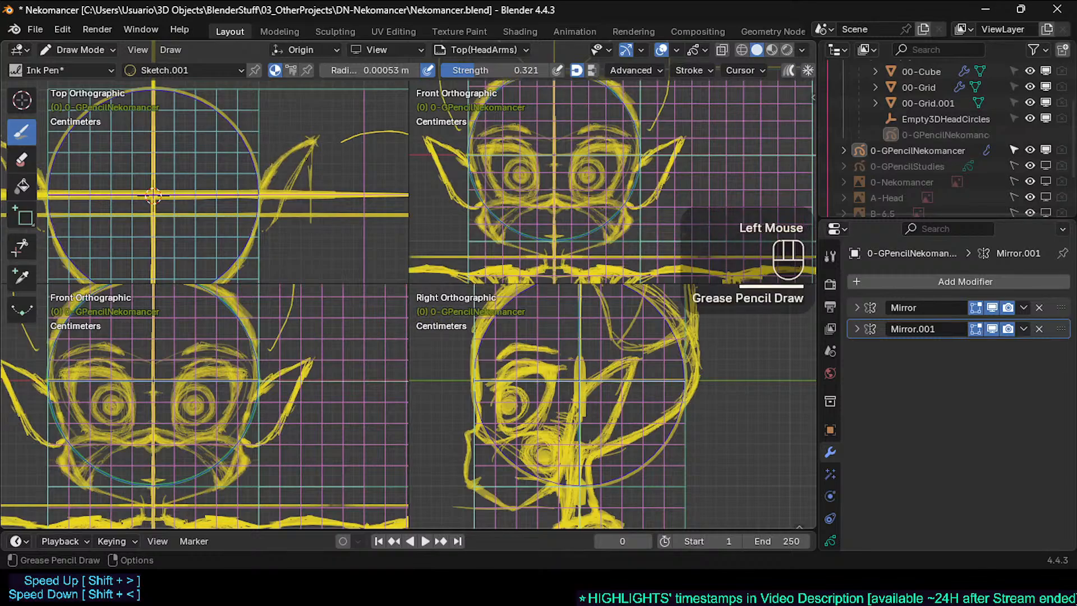
{"action": "left_click_drag", "start_coordinate": [312, 143], "coordinate": [303, 164]}
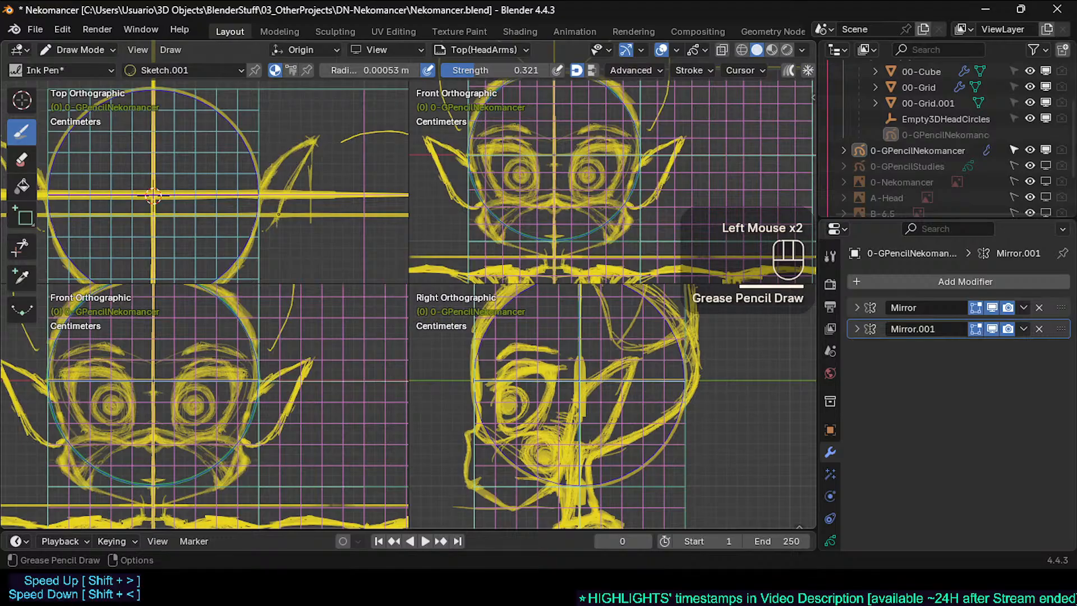
Refine the ear's base beside the head circle with short strokes, erasing excess lines, and touch up the edge toward the tip
{"action": "left_click", "coordinate": [270, 227]}
{"action": "left_click", "coordinate": [262, 221]}
{"action": "left_click", "coordinate": [272, 212]}
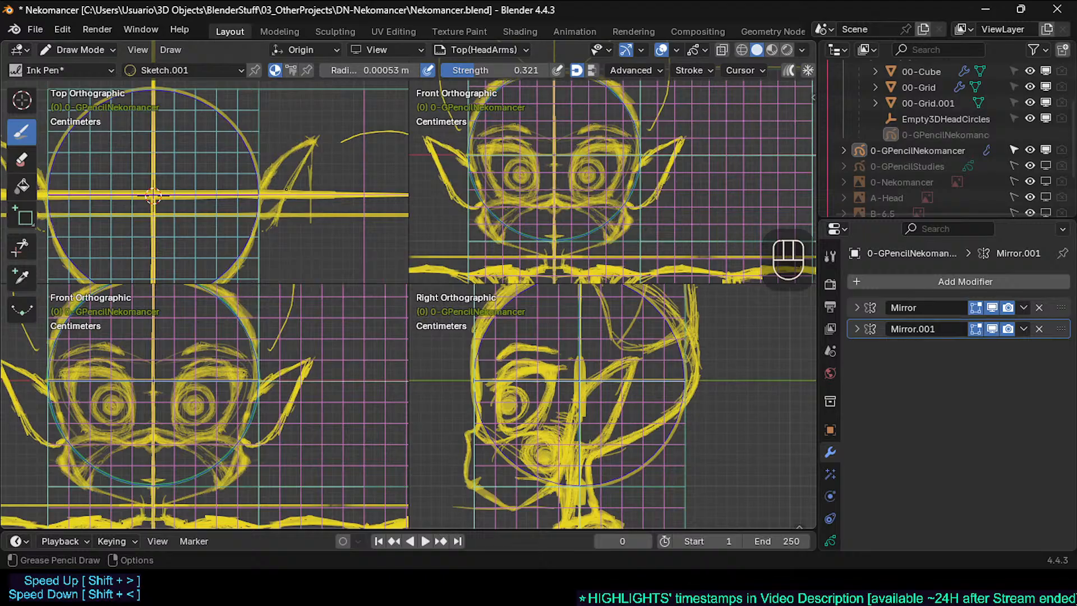
{"action": "left_click", "coordinate": [269, 216], "text": "ctrl"}
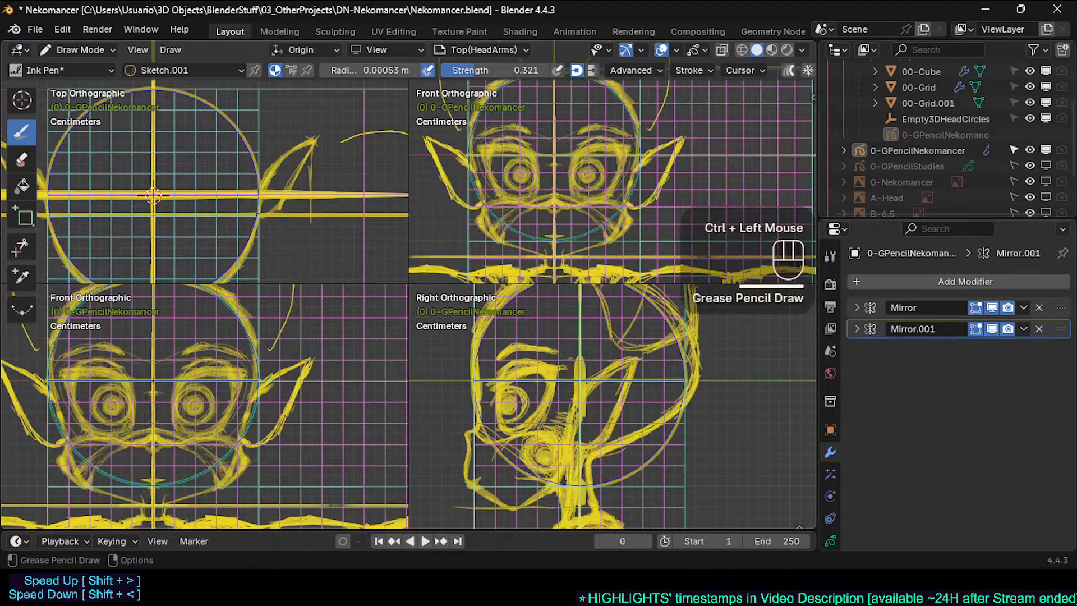
{"action": "left_click", "coordinate": [267, 217]}
{"action": "left_click", "coordinate": [277, 212]}
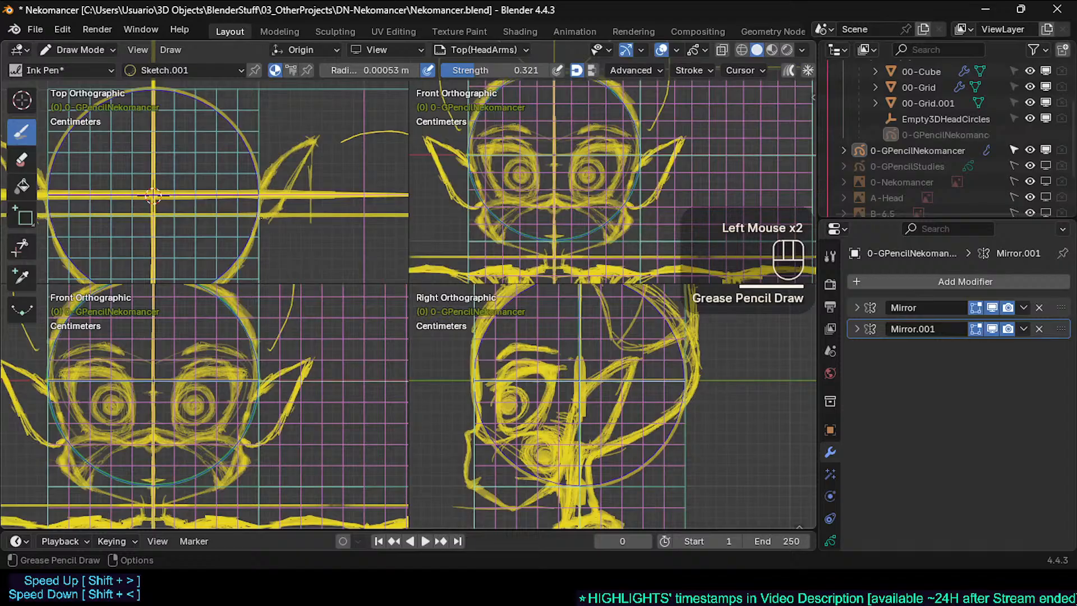
{"action": "double_click", "coordinate": [291, 185]}
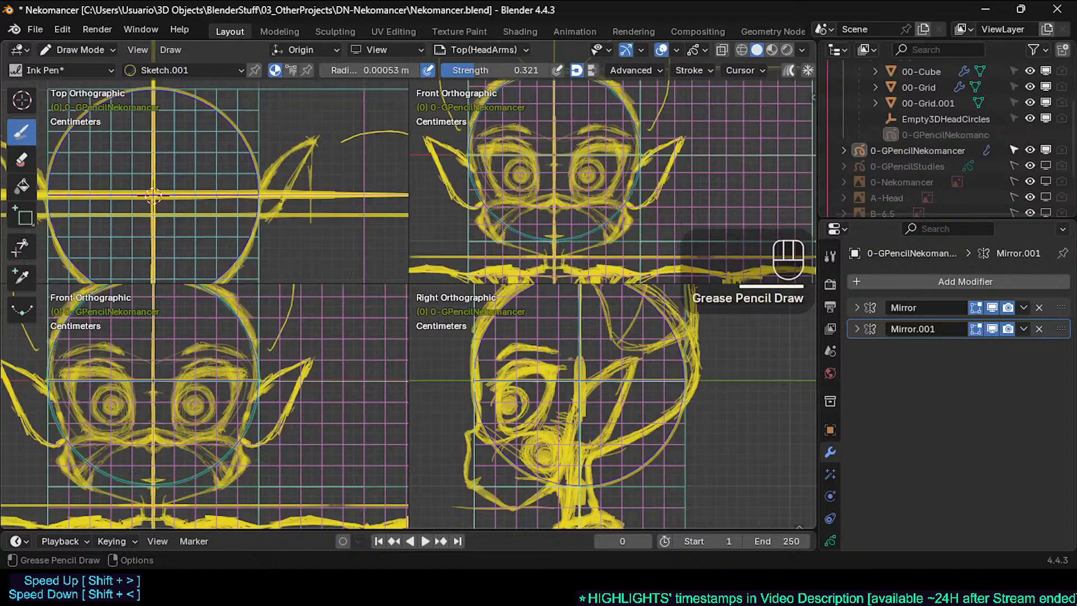
{"action": "left_click_drag", "start_coordinate": [307, 144], "coordinate": [275, 190]}
{"action": "key", "text": "ctrl+z"}
{"action": "left_click_drag", "start_coordinate": [311, 145], "coordinate": [275, 201]}
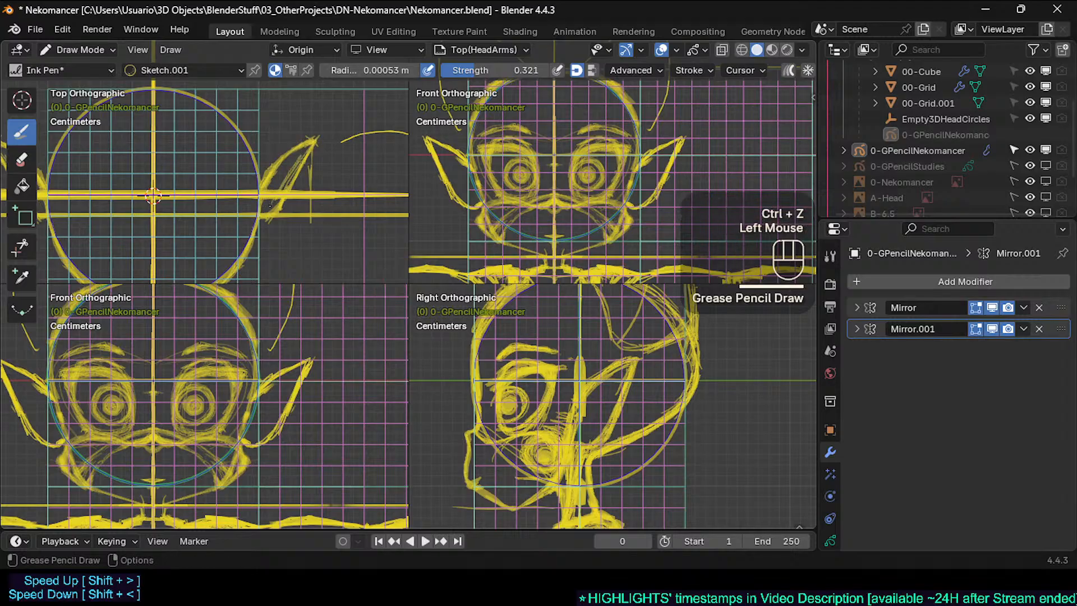
{"action": "key", "text": "ctrl+z"}
{"action": "left_click_drag", "start_coordinate": [312, 146], "coordinate": [271, 208]}
{"action": "key", "text": "ctrl+z"}
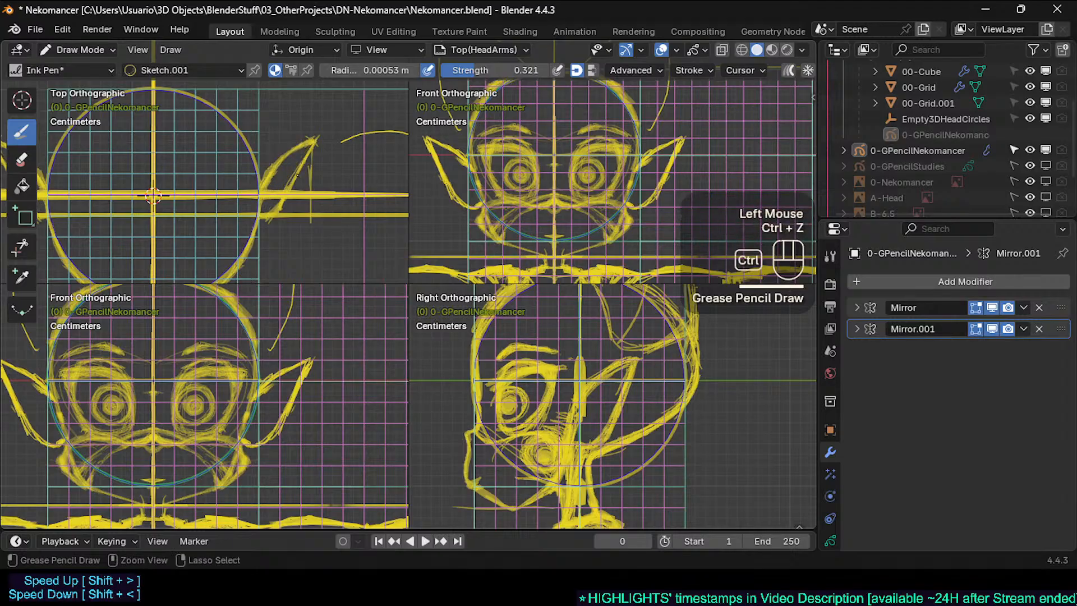
Thicken the ear's curved outer edge near the head circle in the top view and save the file
{"action": "left_click_drag", "start_coordinate": [283, 159], "coordinate": [265, 173]}
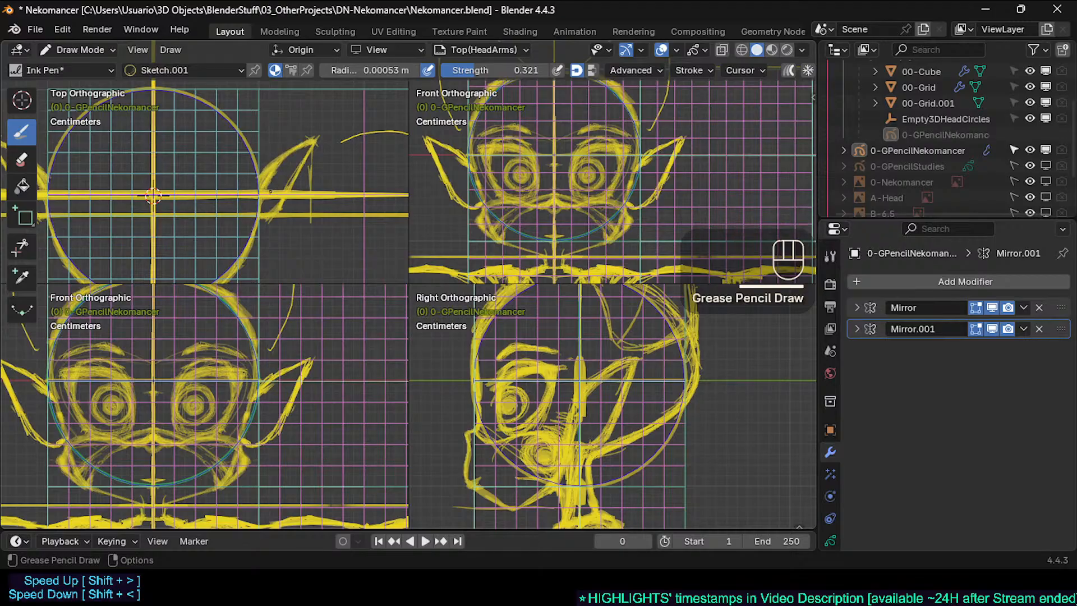
{"action": "middle_click_drag", "start_coordinate": [270, 192], "coordinate": [302, 191], "text": "ctrl"}
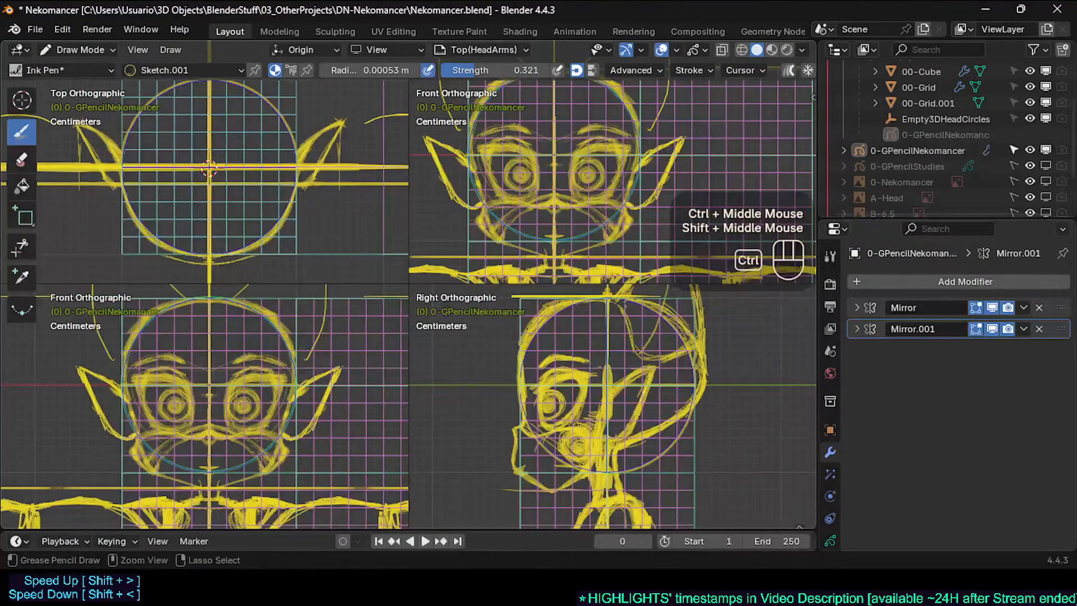
{"action": "key", "text": "ctrl+s"}
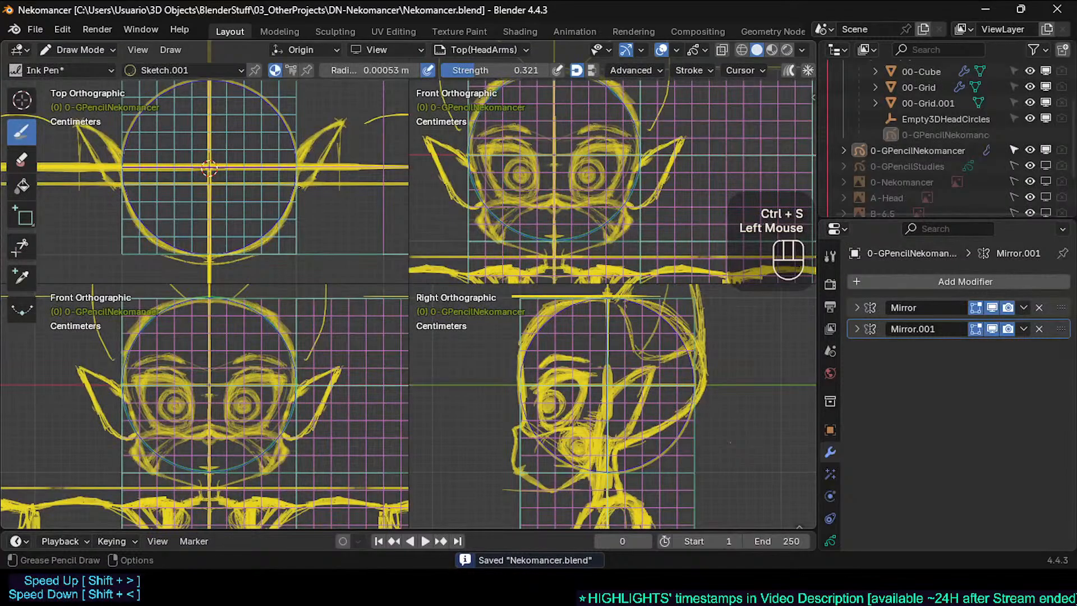
Erase and redraw the ear's lower edge between its base and middle in the top view, and save the file
{"action": "left_click_drag", "start_coordinate": [298, 188], "coordinate": [322, 159], "text": "ctrl"}
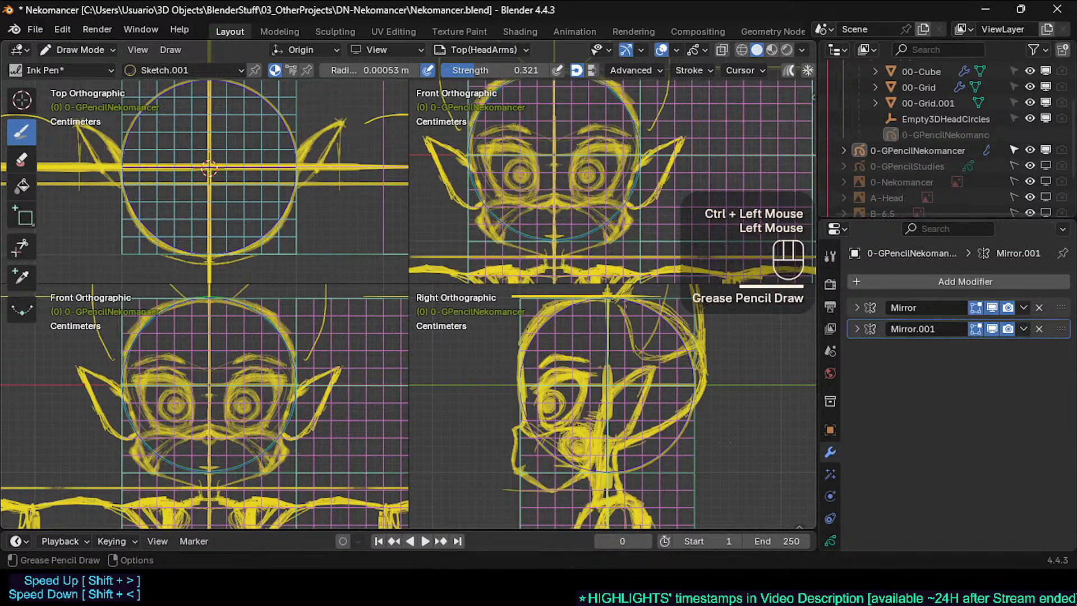
{"action": "left_click", "coordinate": [307, 180]}
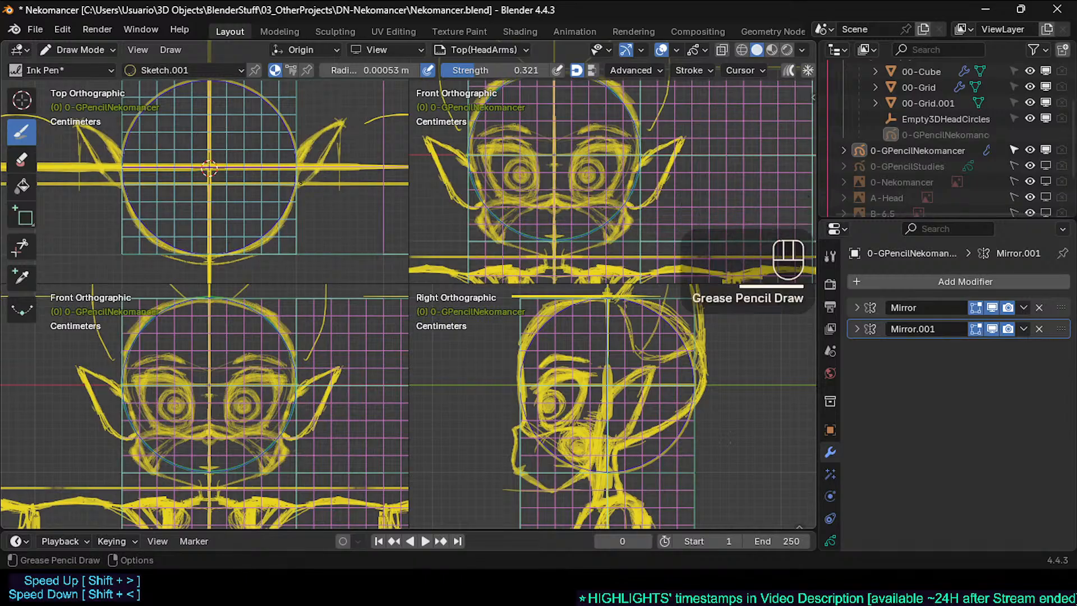
{"action": "left_click_drag", "start_coordinate": [316, 170], "coordinate": [304, 182]}
{"action": "middle_click_drag", "start_coordinate": [304, 180], "coordinate": [318, 201], "text": "ctrl"}
{"action": "key", "text": "ctrl+s"}
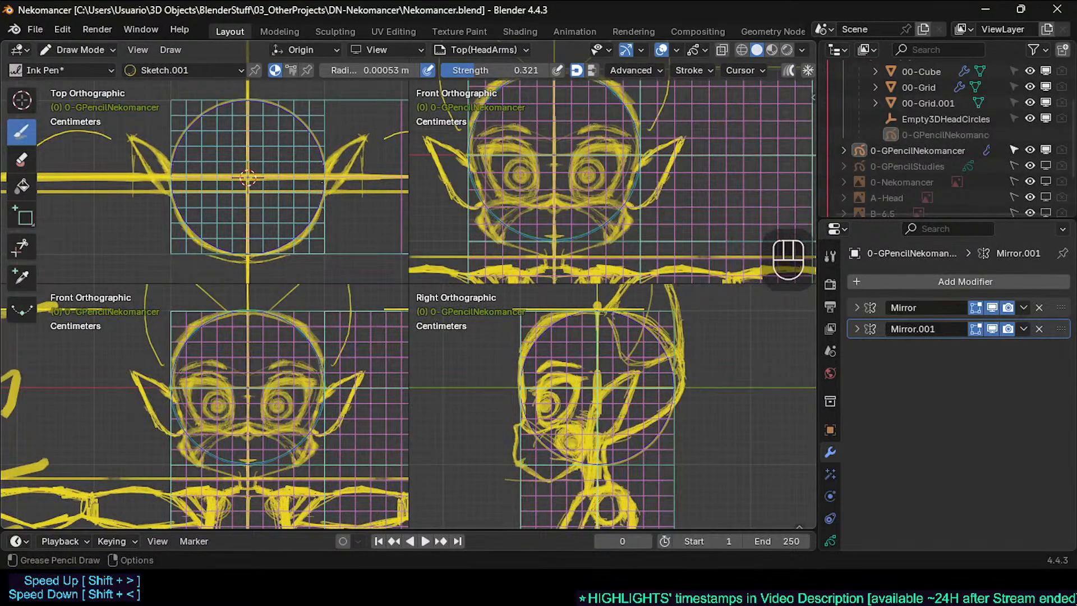
{"action": "middle_click_drag", "start_coordinate": [322, 183], "coordinate": [317, 181], "text": "shift"}
{"action": "key", "text": "ctrl+s"}
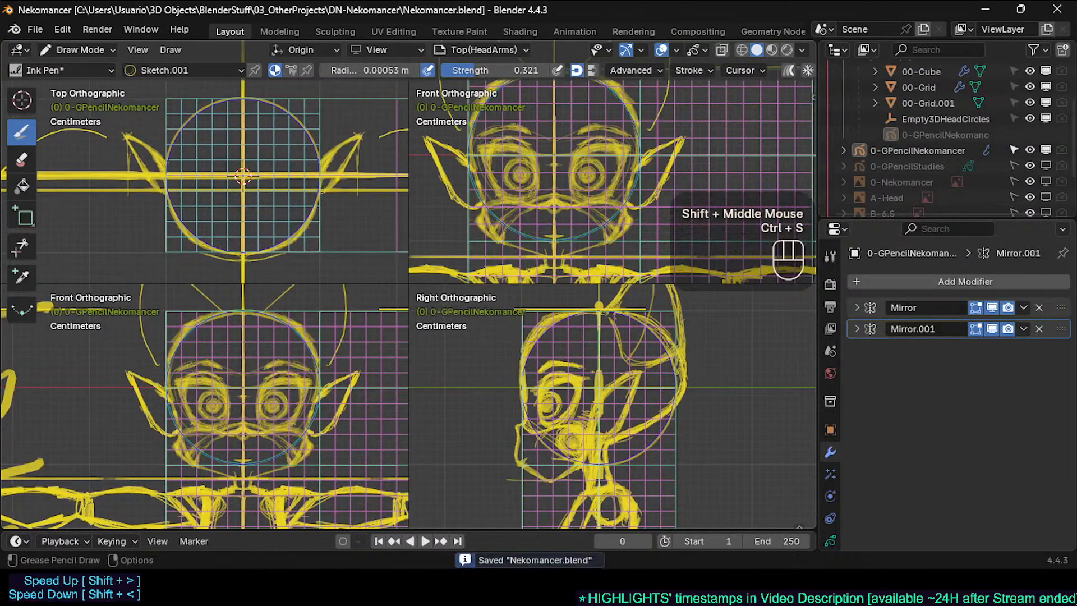
Touch up the ear's base in the top view, erase excess lines along its lower edge, and add a short stroke inside the ear
{"action": "left_click", "coordinate": [322, 193]}
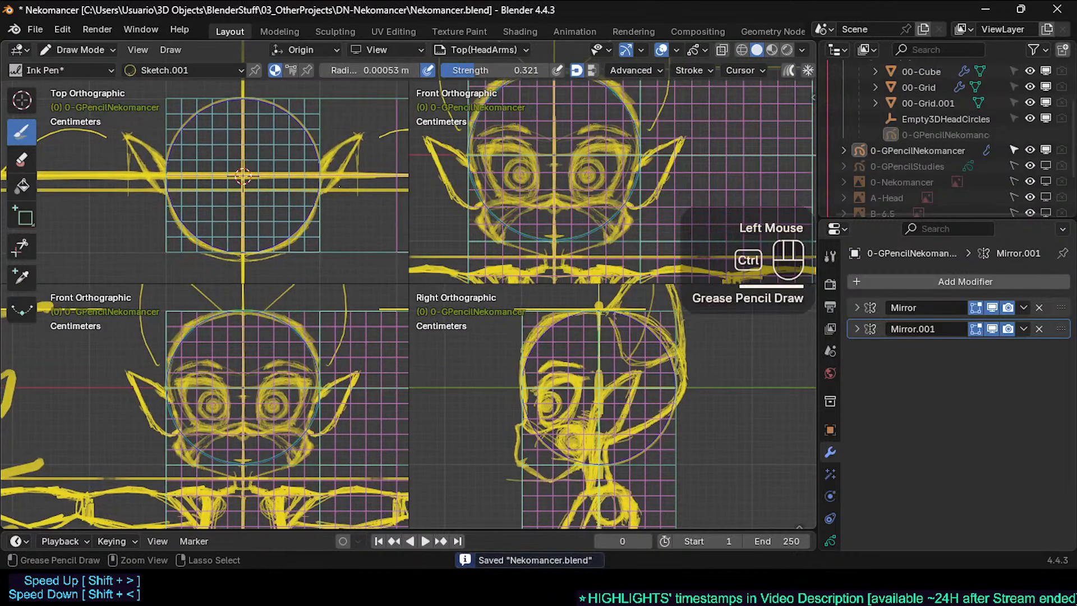
{"action": "mouse_move", "coordinate": [339, 178]}
{"action": "left_mouse_down", "text": "ctrl"}
{"action": "mouse_move", "coordinate": [330, 188]}
{"action": "mouse_move", "coordinate": [340, 174]}
{"action": "left_mouse_up", "text": "ctrl"}
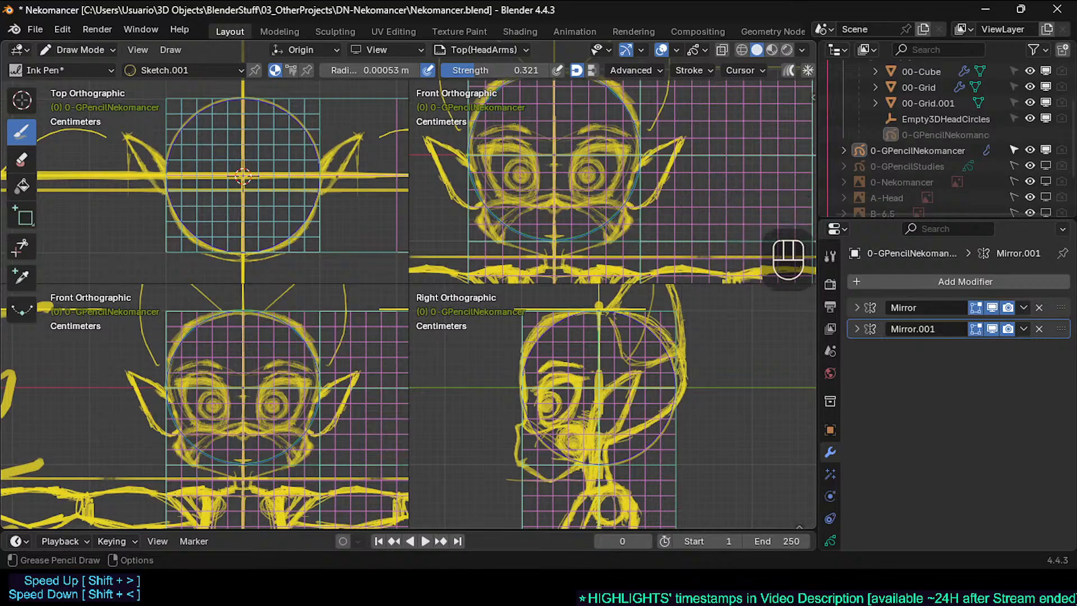
{"action": "mouse_move", "coordinate": [343, 150]}
{"action": "left_mouse_down"}
{"action": "mouse_move", "coordinate": [346, 136]}
{"action": "mouse_move", "coordinate": [339, 145]}
{"action": "left_mouse_up"}
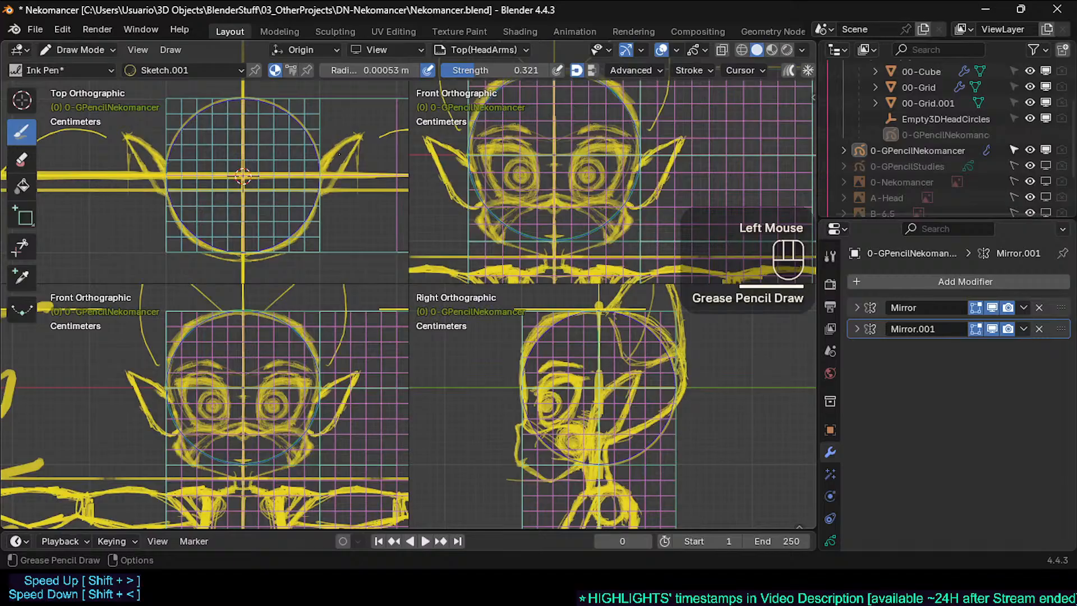
{"action": "middle_click_drag", "start_coordinate": [334, 196], "coordinate": [337, 220], "text": "ctrl"}
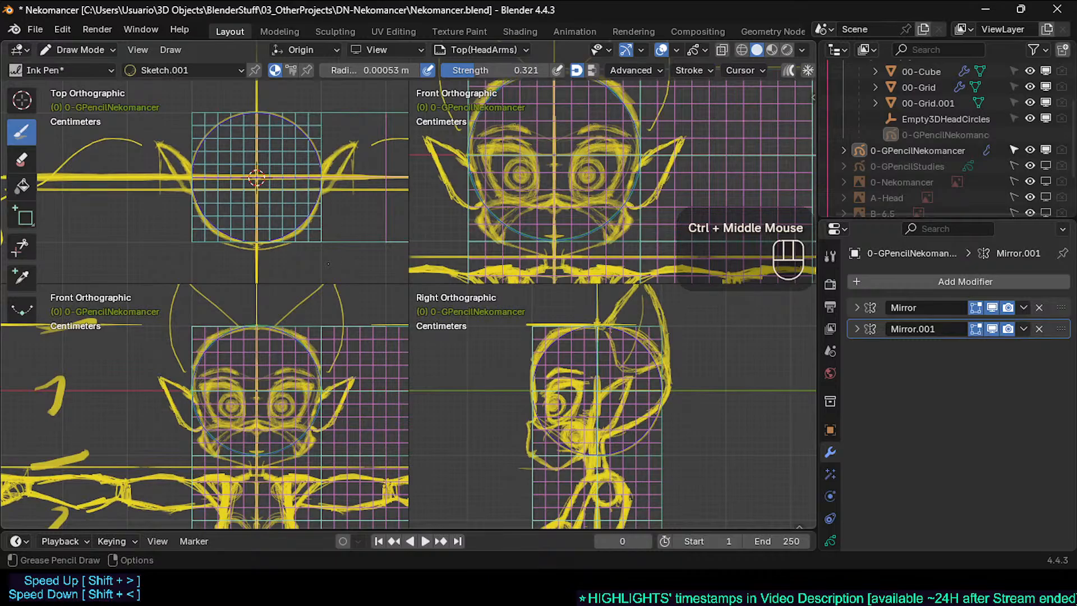
Add a short vertical mark beside the front curve of the head circle in the top view and save the file
{"action": "middle_click_drag", "start_coordinate": [328, 263], "coordinate": [294, 217], "text": "shift"}
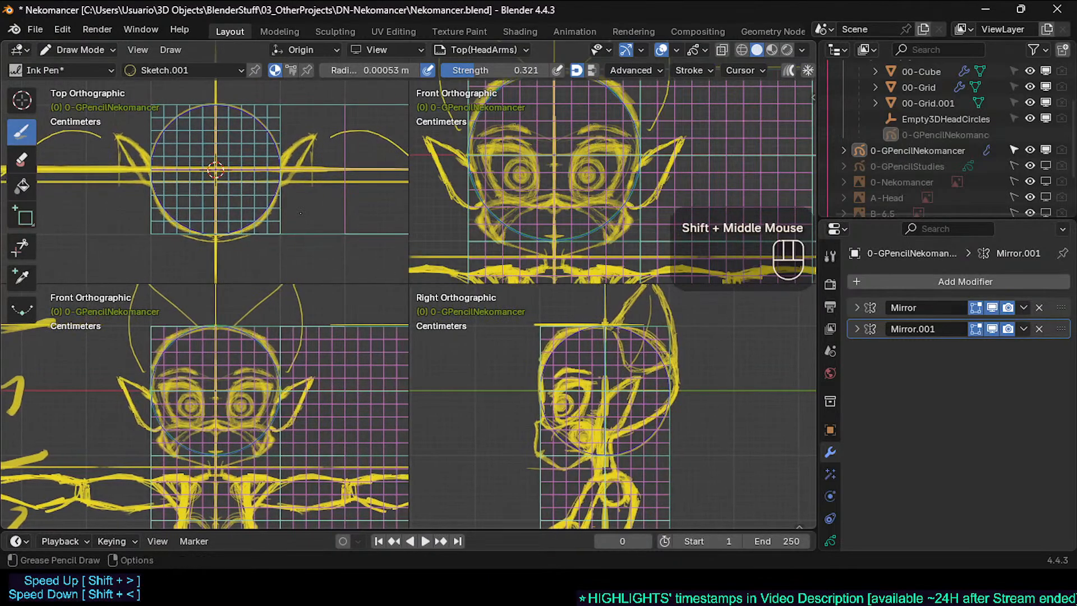
{"action": "middle_click_drag", "start_coordinate": [315, 162], "coordinate": [335, 171], "text": "shift"}
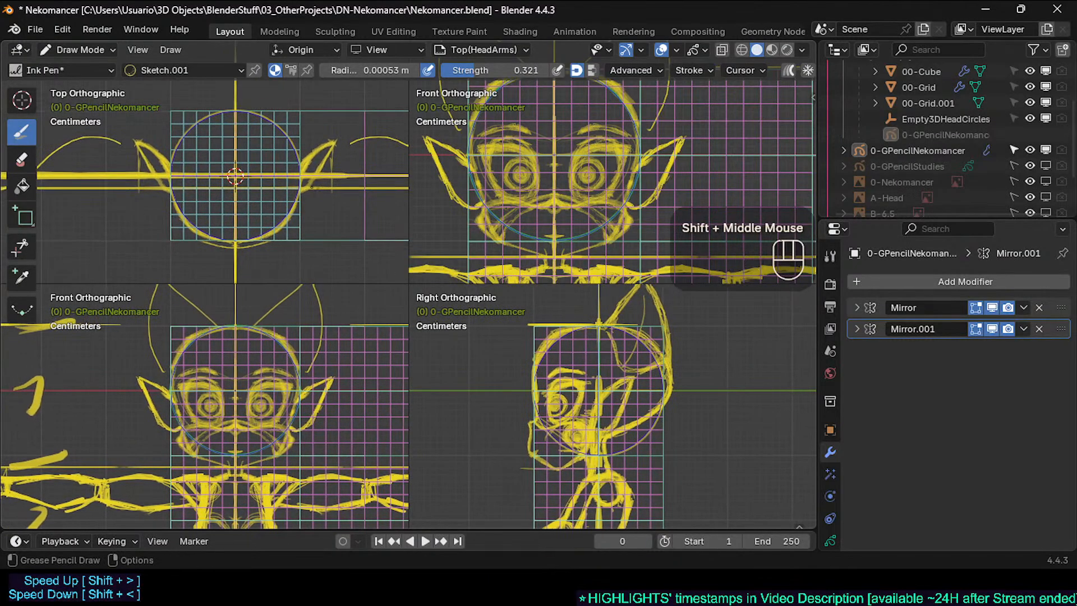
{"action": "middle_click_drag", "start_coordinate": [239, 212], "coordinate": [240, 283], "text": "shift"}
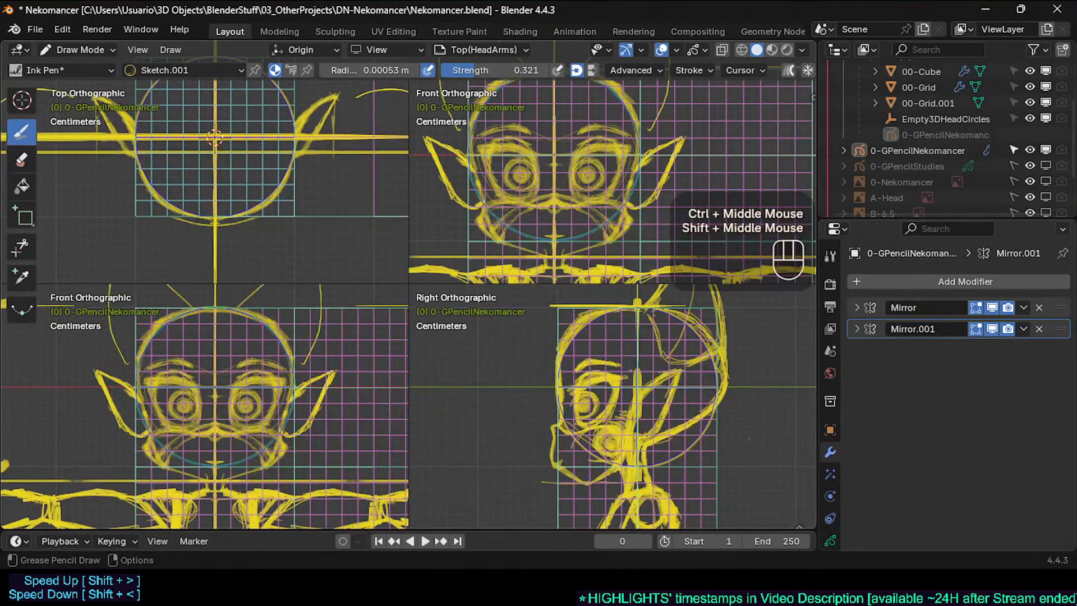
{"action": "mouse_move", "coordinate": [283, 432]}
{"action": "middle_mouse_down", "text": "ctrl"}
{"action": "mouse_move", "coordinate": [321, 205]}
{"action": "mouse_move", "coordinate": [292, 238]}
{"action": "middle_mouse_up", "text": "ctrl"}
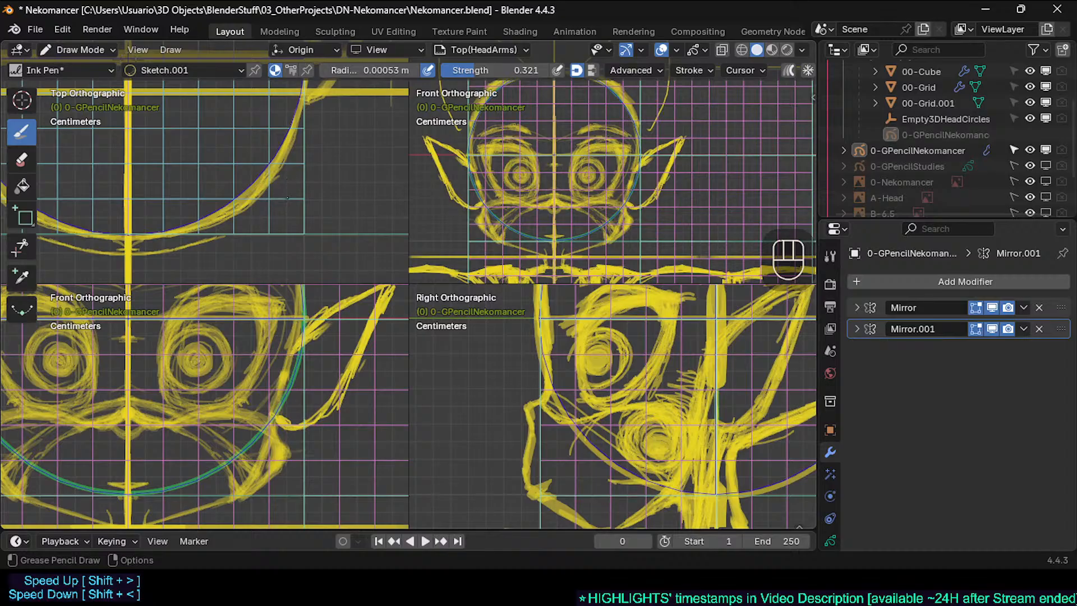
{"action": "left_click_drag", "start_coordinate": [288, 197], "coordinate": [287, 207]}
{"action": "middle_click_drag", "start_coordinate": [291, 168], "coordinate": [291, 228], "text": "shift"}
{"action": "middle_click_drag", "start_coordinate": [264, 101], "coordinate": [292, 213], "text": "ctrl"}
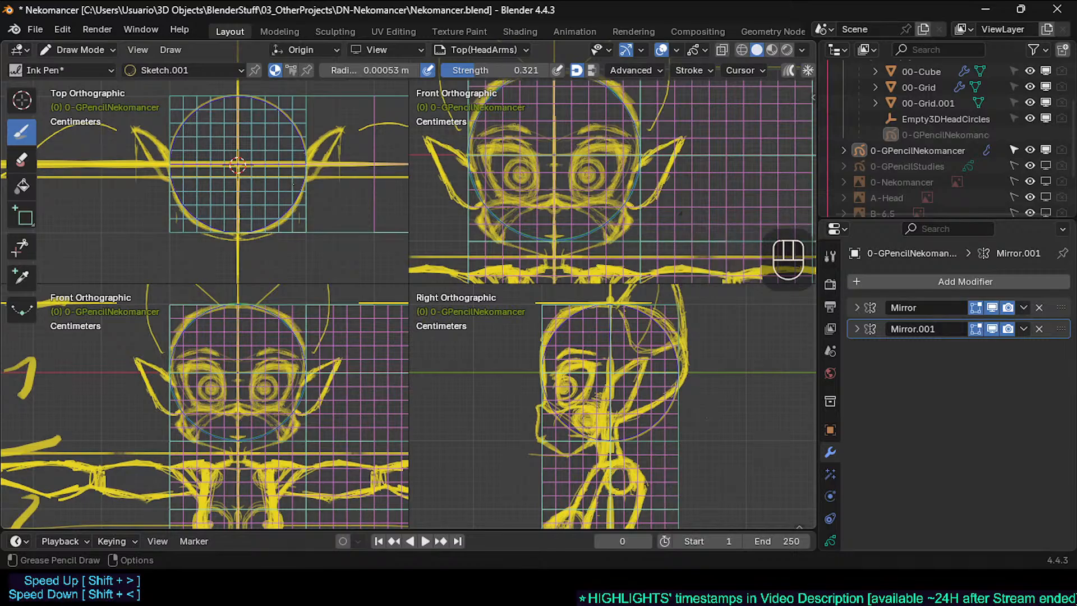
{"action": "middle_click_drag", "start_coordinate": [303, 187], "coordinate": [304, 163], "text": "ctrl"}
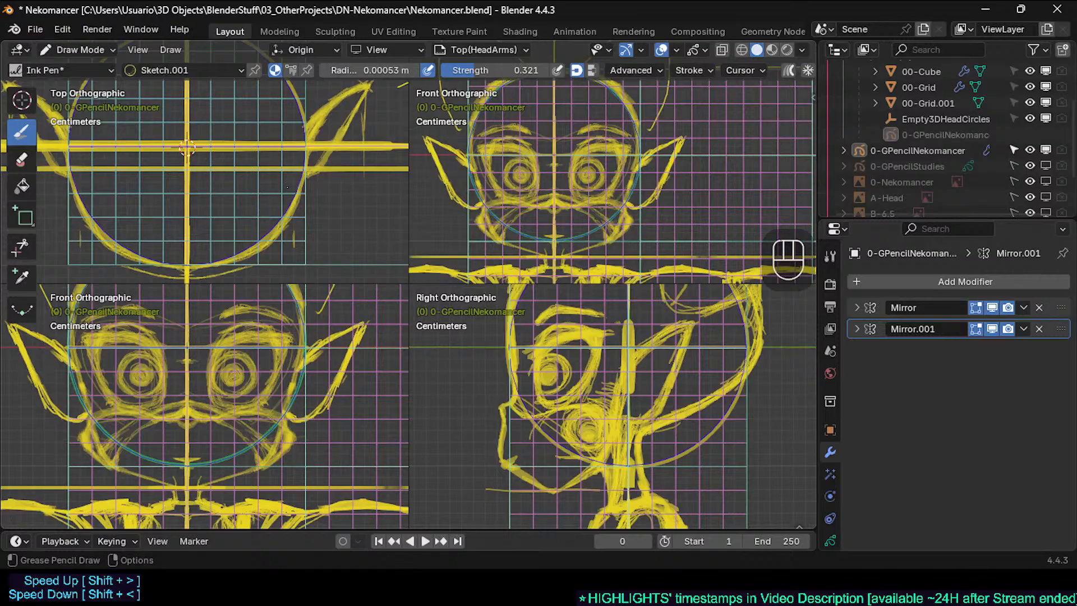
{"action": "middle_click", "coordinate": [287, 186]}
{"action": "middle_click_drag", "start_coordinate": [286, 186], "coordinate": [294, 173], "text": "ctrl"}
{"action": "key", "text": "ctrl+s"}
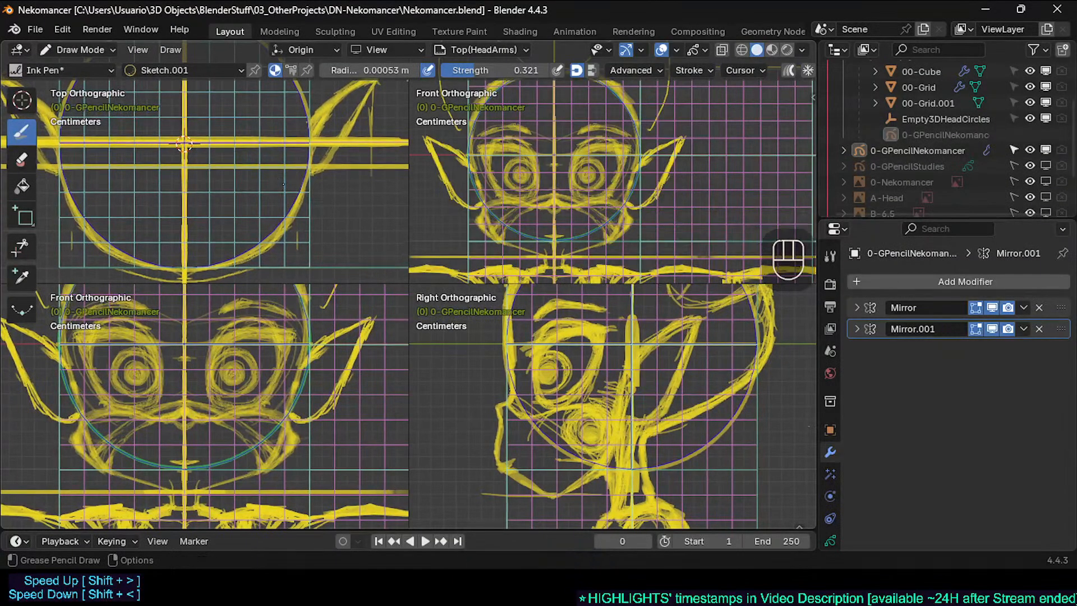
Sketch short strokes on the side of the head circle just in front of the ear's base, and undo the last one
{"action": "mouse_move", "coordinate": [281, 185]}
{"action": "middle_mouse_down", "text": "ctrl"}
{"action": "mouse_move", "coordinate": [294, 160]}
{"action": "mouse_move", "coordinate": [290, 188]}
{"action": "mouse_move", "coordinate": [317, 176]}
{"action": "middle_mouse_up", "text": "ctrl"}
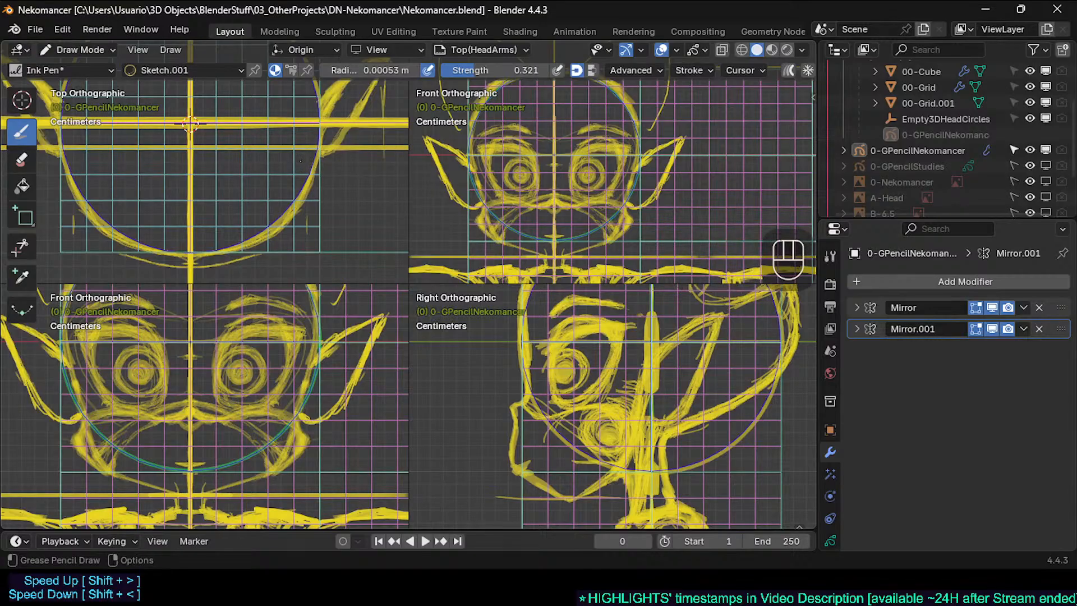
{"action": "left_click", "coordinate": [297, 162]}
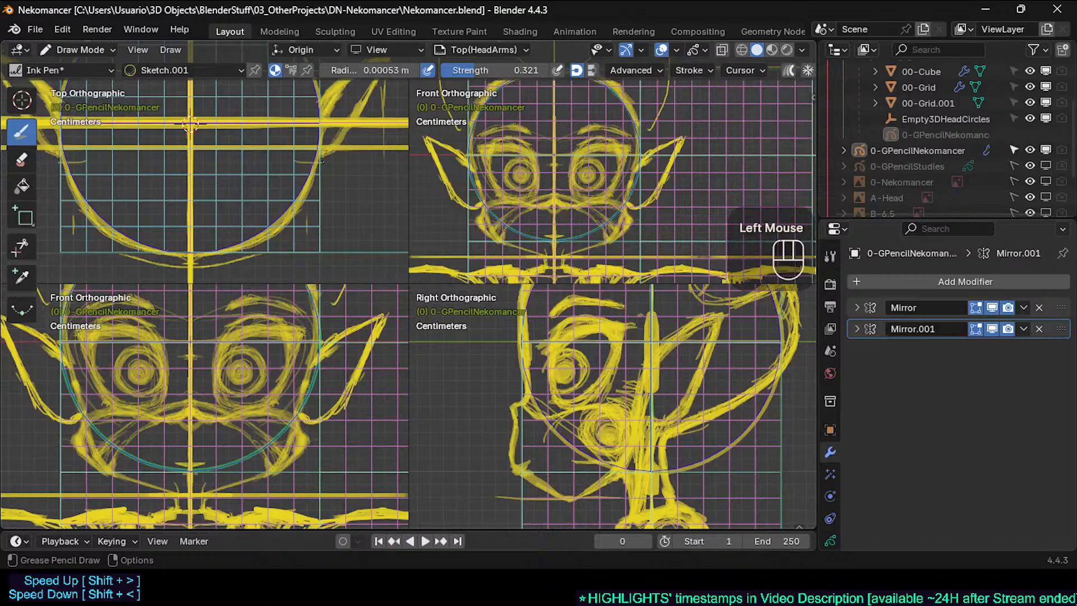
{"action": "middle_click_drag", "start_coordinate": [292, 162], "coordinate": [308, 170], "text": "shift"}
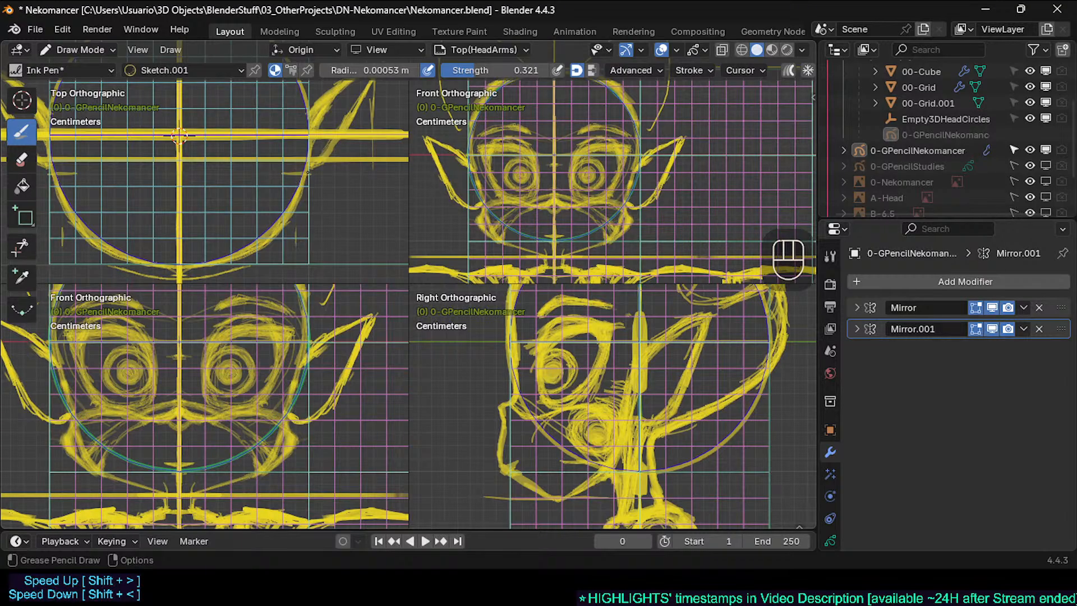
{"action": "left_click", "coordinate": [306, 176]}
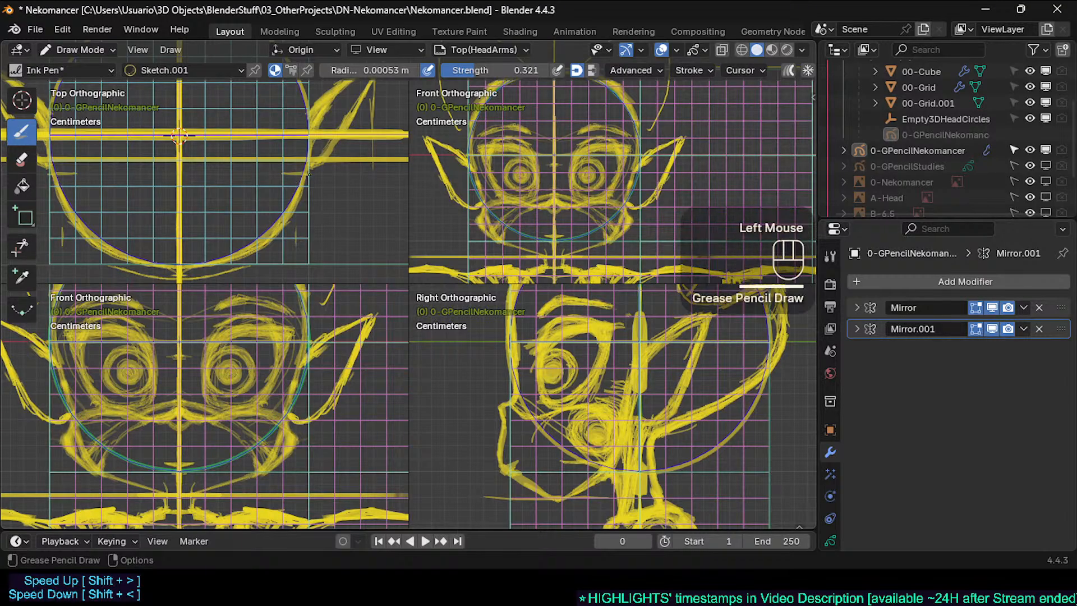
{"action": "left_click", "coordinate": [308, 175]}
{"action": "left_click", "coordinate": [307, 175]}
{"action": "left_click", "coordinate": [312, 168]}
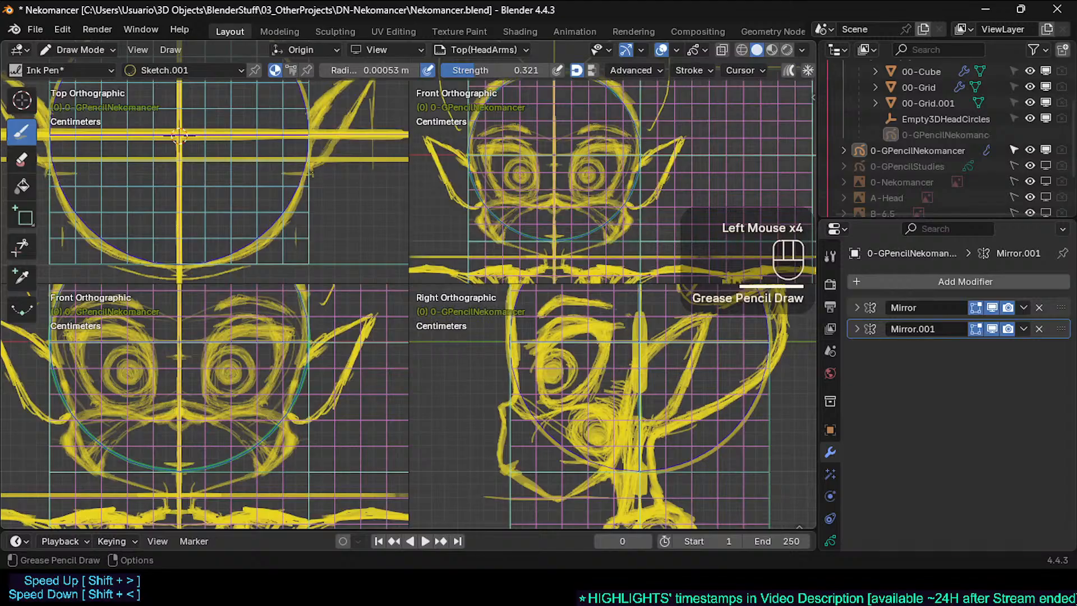
{"action": "key", "text": "ctrl+z"}
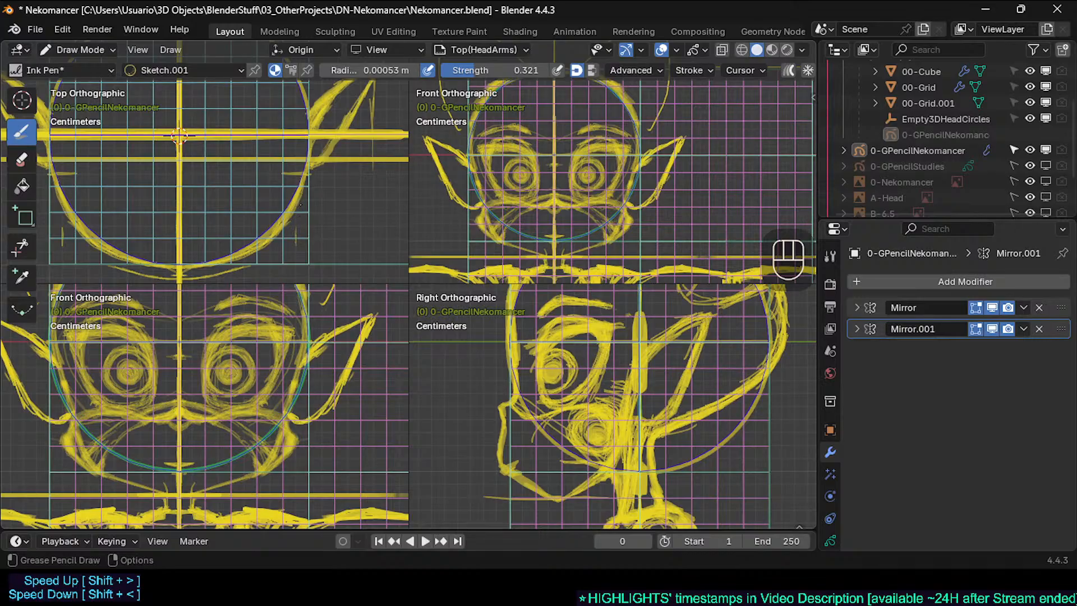
Add small strokes to the head circle's side edge below the ear's base in the top view, undoing a misplaced one
{"action": "left_click", "coordinate": [179, 135]}
{"action": "left_click", "coordinate": [180, 135]}
{"action": "left_click", "coordinate": [179, 135]}
{"action": "left_click", "coordinate": [179, 135]}
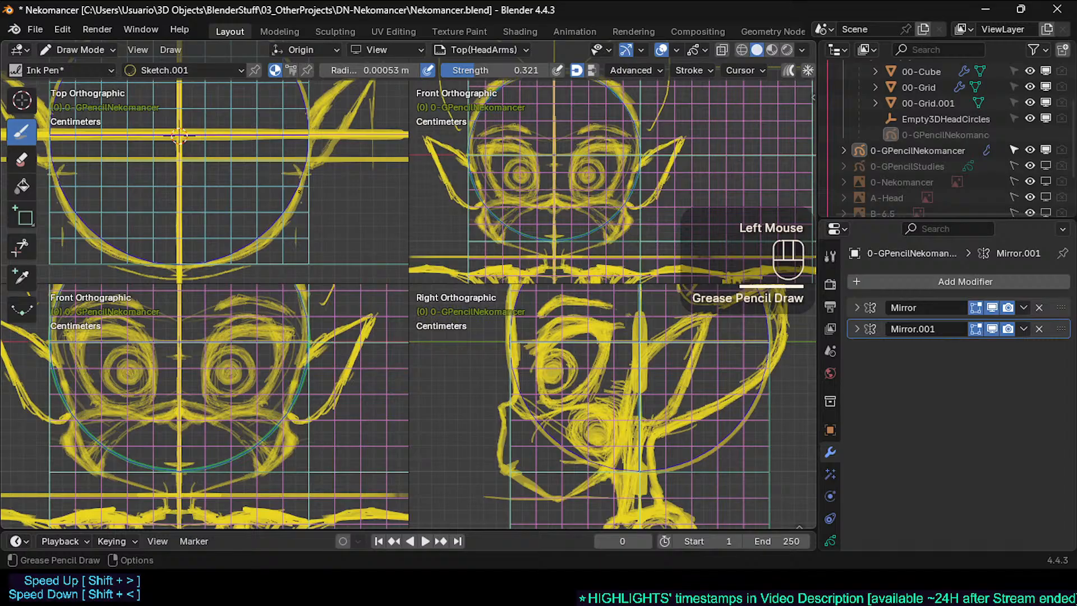
{"action": "left_click", "coordinate": [180, 135]}
{"action": "key", "text": "ctrl+z"}
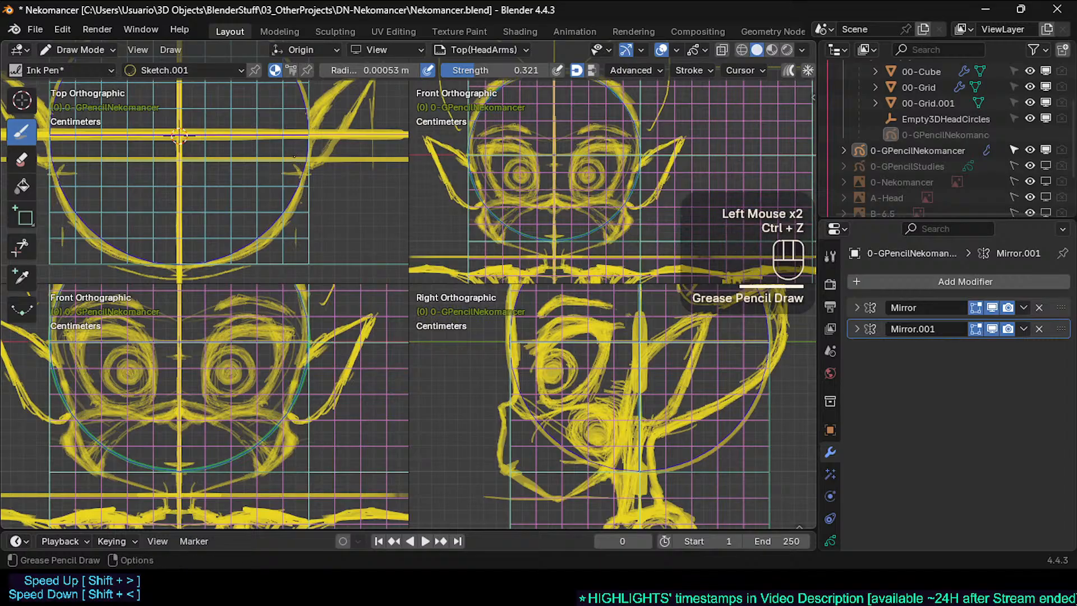
{"action": "left_click", "coordinate": [179, 135]}
{"action": "left_click", "coordinate": [180, 135]}
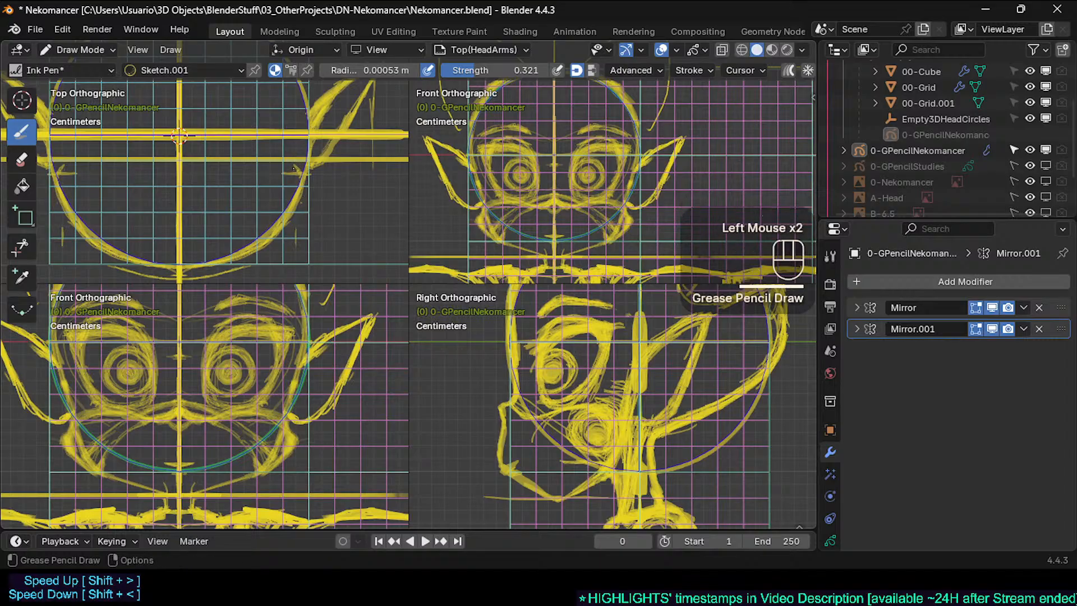
Extend the small strokes around the junction of the ear's base and the head circle, undoing the misplaced ones
{"action": "left_click", "coordinate": [179, 135]}
{"action": "left_click", "coordinate": [179, 135]}
{"action": "left_click", "coordinate": [179, 135]}
{"action": "left_click", "coordinate": [179, 135]}
{"action": "key", "text": "ctrl+z"}
{"action": "left_click", "coordinate": [179, 135]}
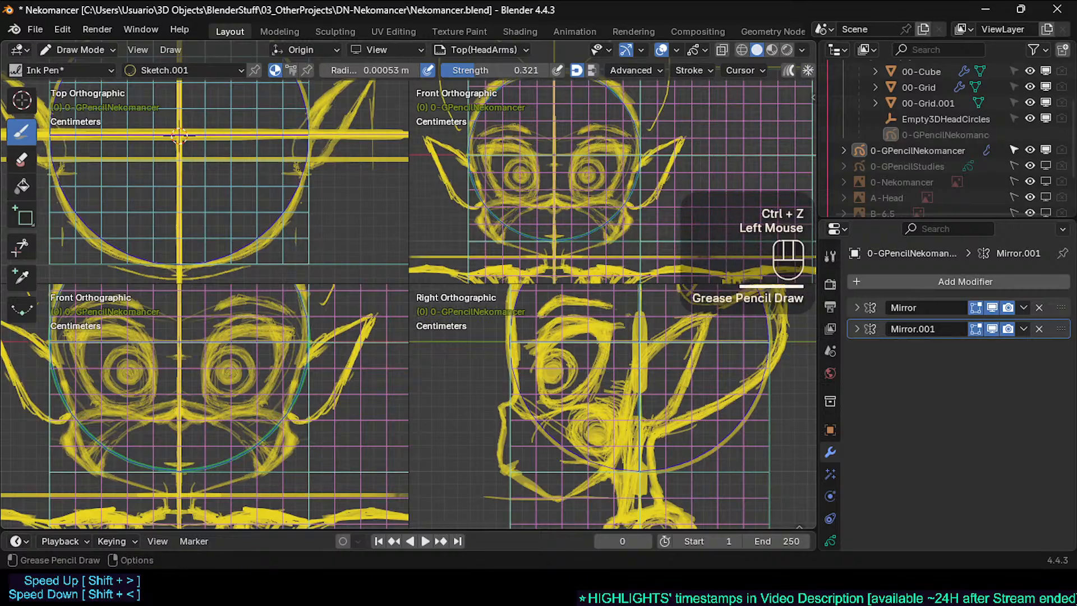
{"action": "key", "text": "ctrl+z"}
{"action": "left_click_drag", "start_coordinate": [299, 168], "coordinate": [306, 113]}
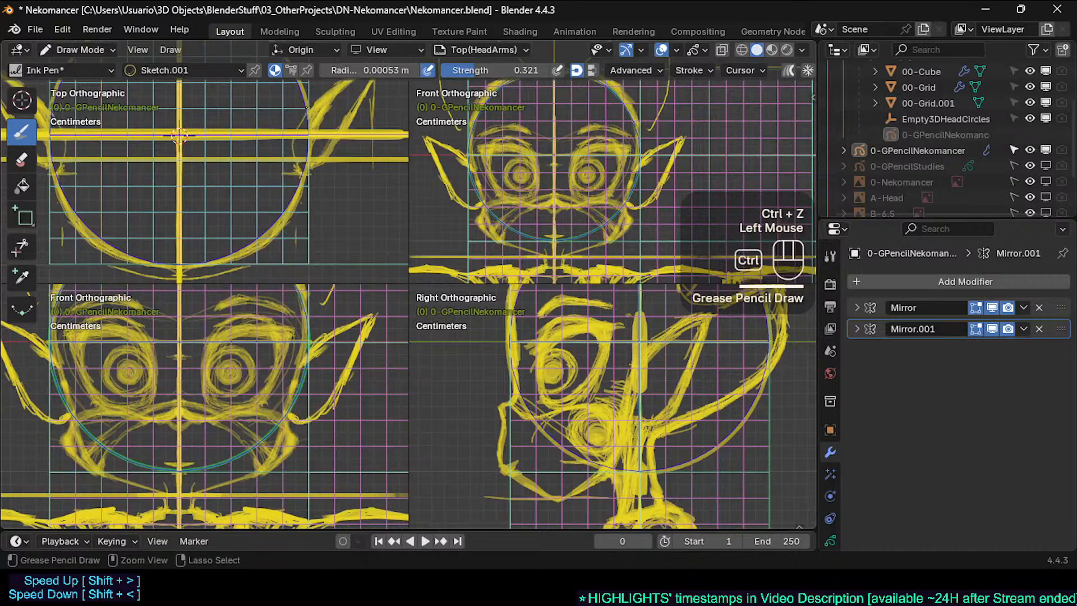
{"action": "key", "text": "ctrl+z"}
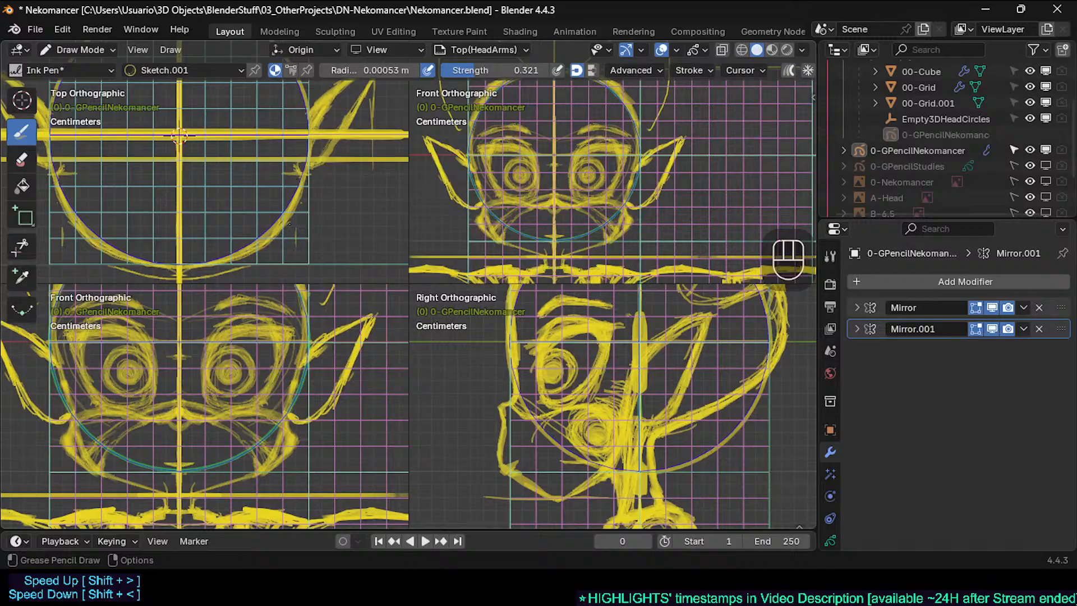
{"action": "mouse_move", "coordinate": [305, 182]}
{"action": "left_mouse_down"}
{"action": "mouse_move", "coordinate": [295, 140]}
{"action": "mouse_move", "coordinate": [307, 111]}
{"action": "mouse_move", "coordinate": [297, 168]}
{"action": "left_mouse_up"}
{"action": "key", "text": "ctrl+z"}
Build up a small contour just inside the head circle's side, in front of the ear's base, with short strokes in the top view
{"action": "left_click", "coordinate": [299, 129]}
{"action": "left_click_drag", "start_coordinate": [294, 149], "coordinate": [297, 170]}
{"action": "left_click", "coordinate": [301, 177]}
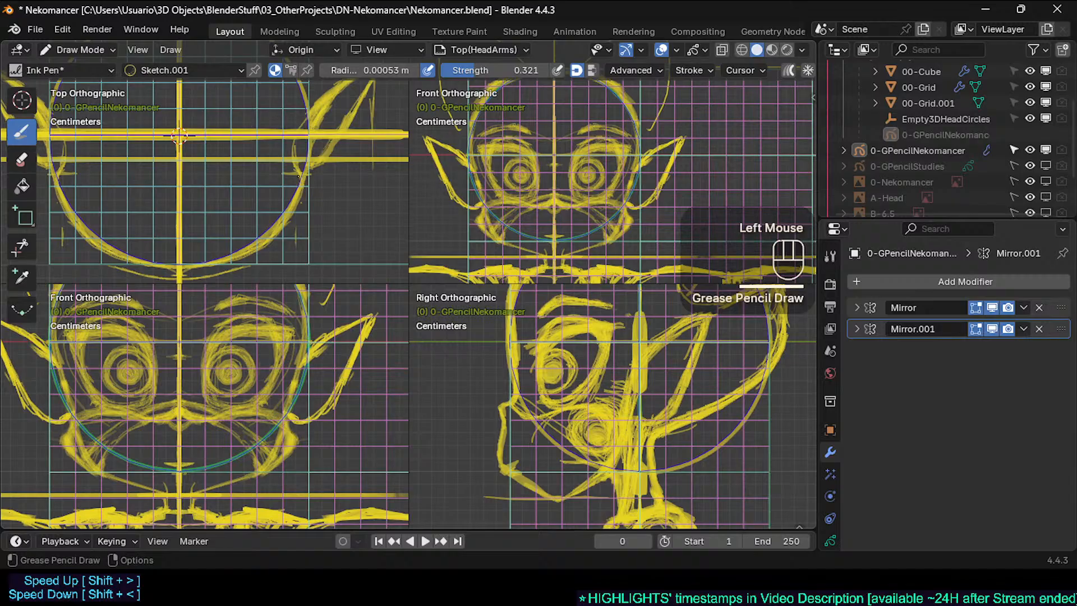
{"action": "left_click", "coordinate": [299, 175]}
{"action": "left_click", "coordinate": [300, 176]}
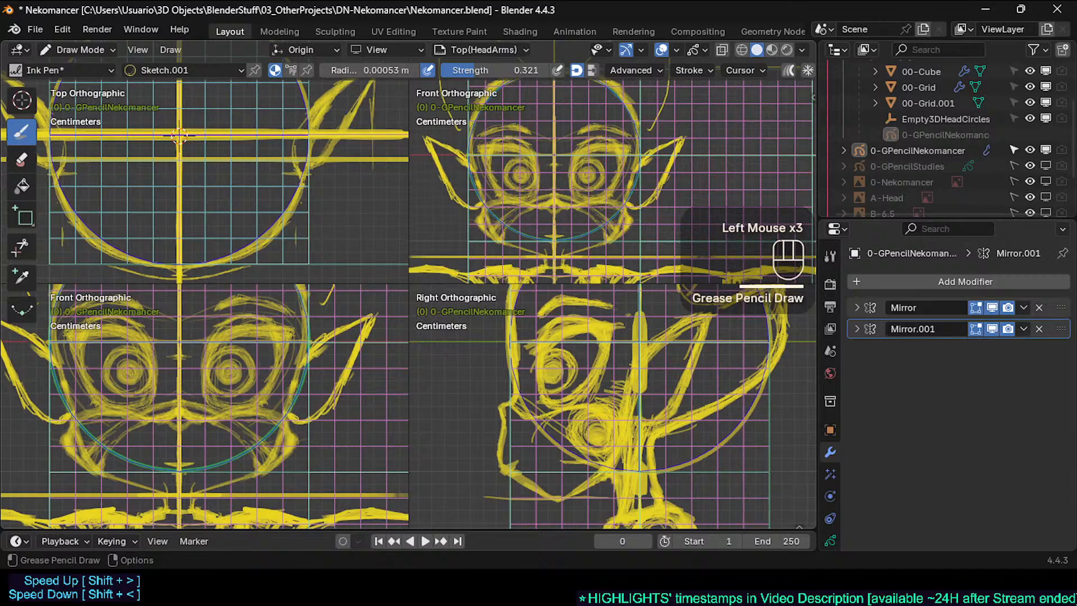
{"action": "left_click", "coordinate": [302, 177]}
{"action": "left_click", "coordinate": [303, 181]}
{"action": "left_click", "coordinate": [304, 182]}
{"action": "left_click", "coordinate": [300, 177]}
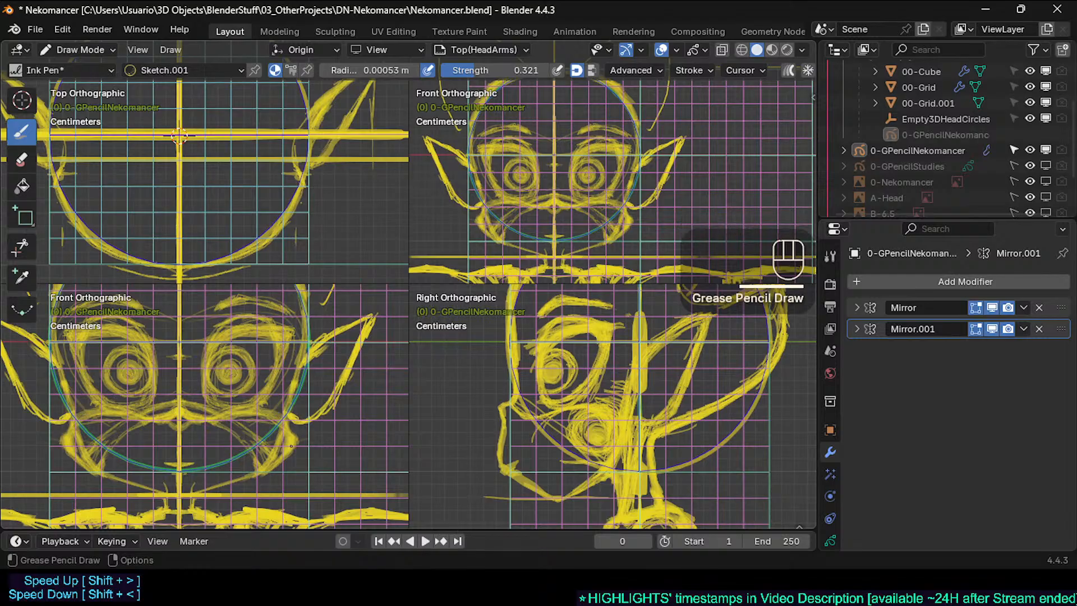
{"action": "left_click", "coordinate": [304, 179]}
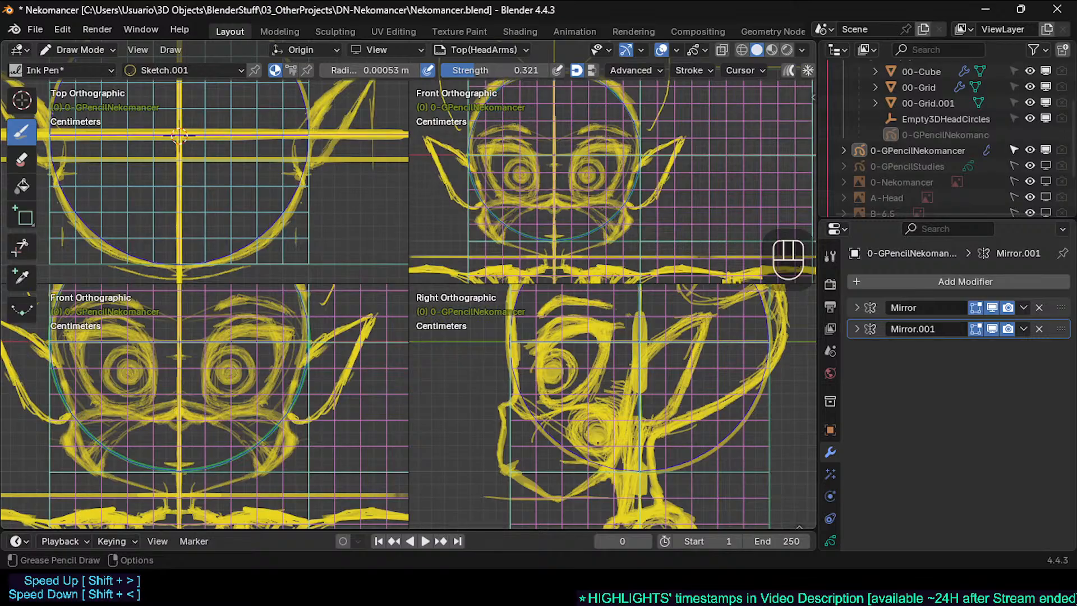
Thicken the small contour inside the head circle's side and blend its front end into the circle with short strokes
{"action": "left_click", "coordinate": [297, 181]}
{"action": "left_click_drag", "start_coordinate": [303, 181], "coordinate": [302, 191]}
{"action": "left_click", "coordinate": [302, 179]}
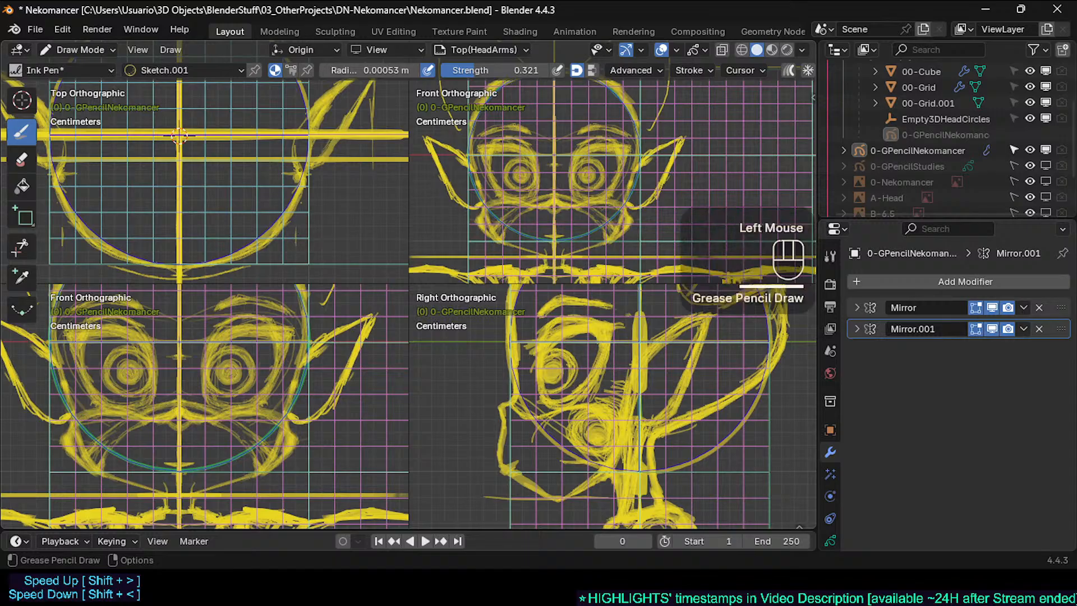
{"action": "left_click", "coordinate": [303, 178]}
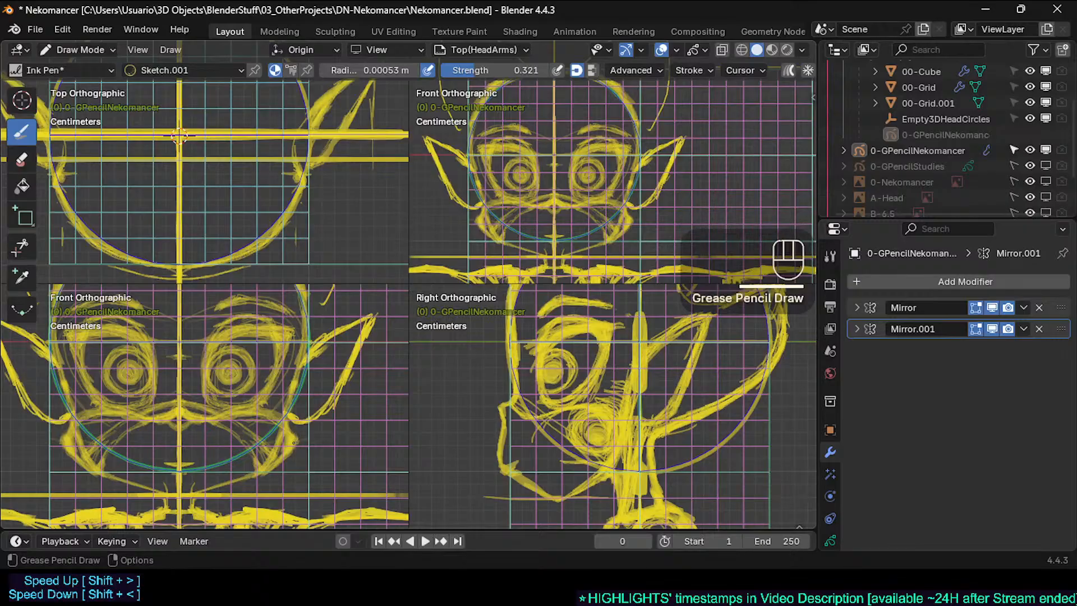
{"action": "left_click", "coordinate": [305, 185]}
{"action": "left_click", "coordinate": [305, 184]}
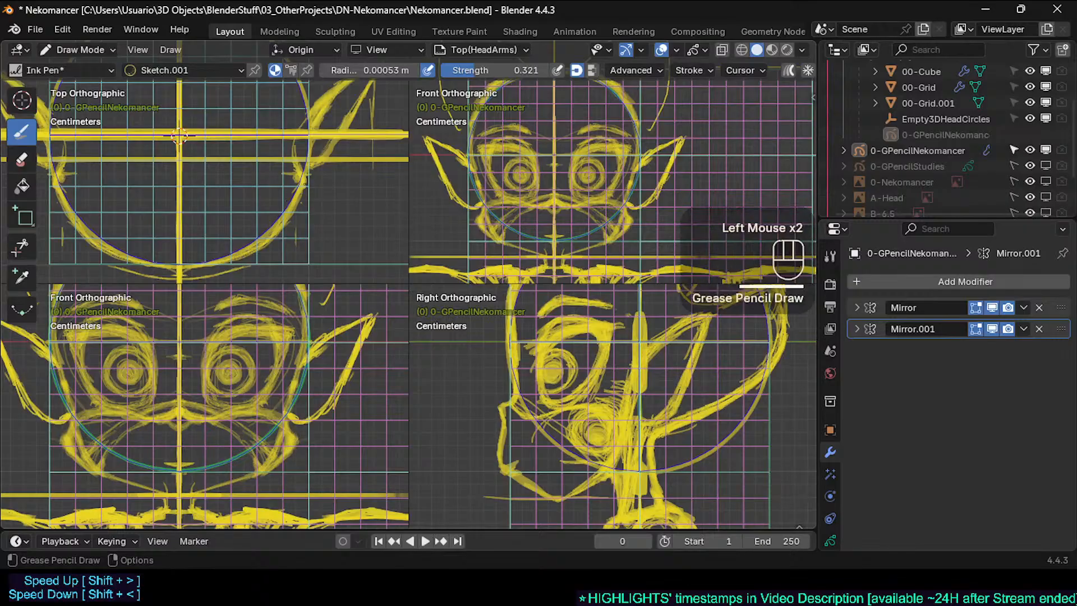
Add short Grease Pencil strokes to the side of the head outline near the ear base in the top view
{"action": "left_click", "coordinate": [242, 267]}
{"action": "left_click", "coordinate": [303, 178]}
{"action": "left_click", "coordinate": [299, 180]}
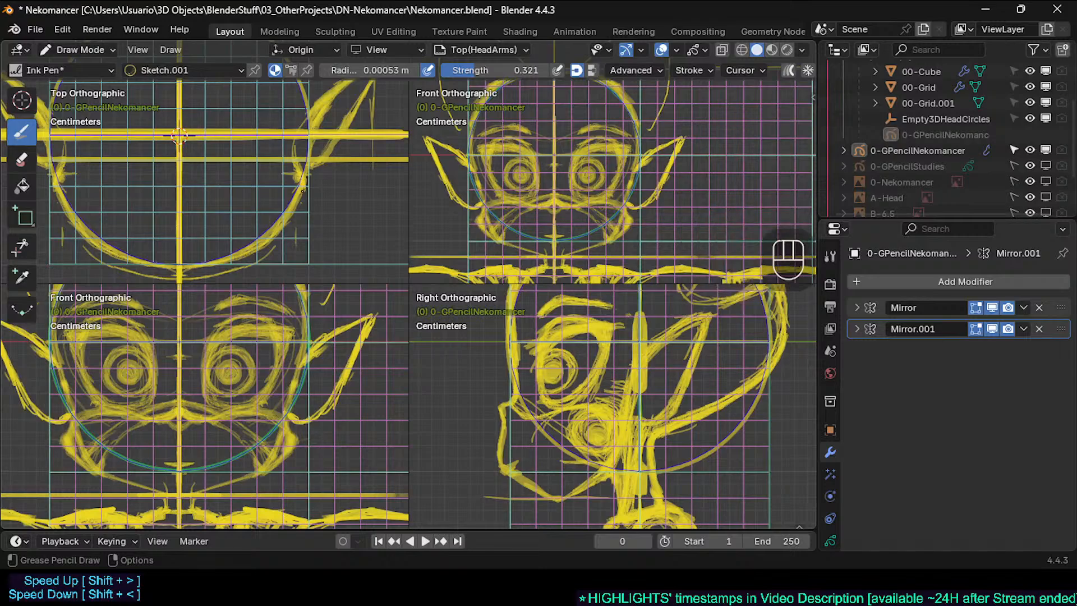
{"action": "mouse_move", "coordinate": [302, 185]}
{"action": "left_mouse_down"}
{"action": "mouse_move", "coordinate": [281, 234]}
{"action": "mouse_move", "coordinate": [245, 266]}
{"action": "mouse_move", "coordinate": [297, 207]}
{"action": "left_mouse_up"}
{"action": "left_click", "coordinate": [298, 181]}
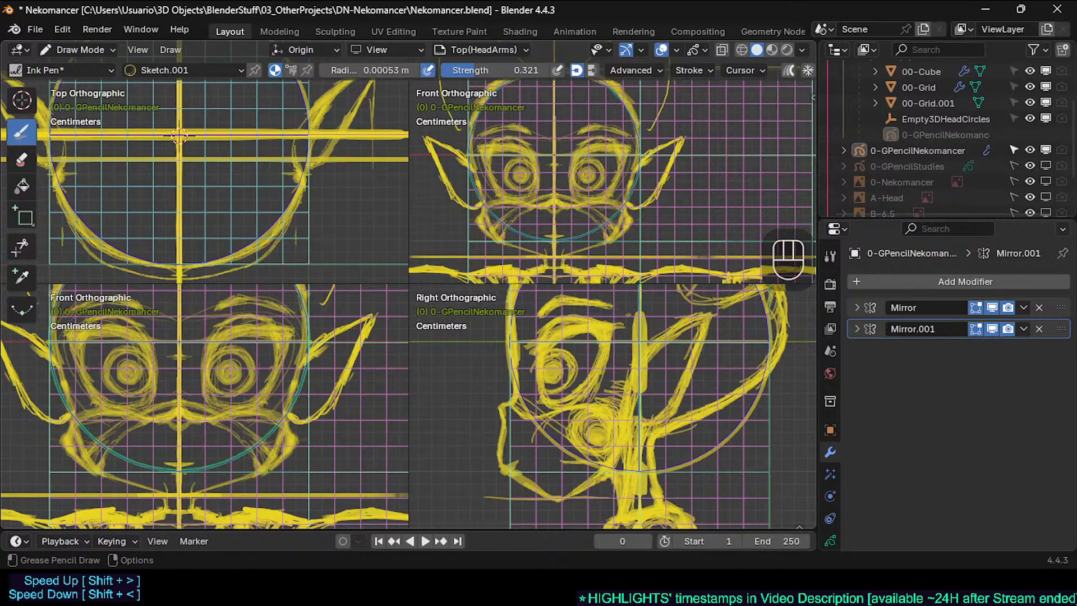
{"action": "left_click", "coordinate": [180, 136]}
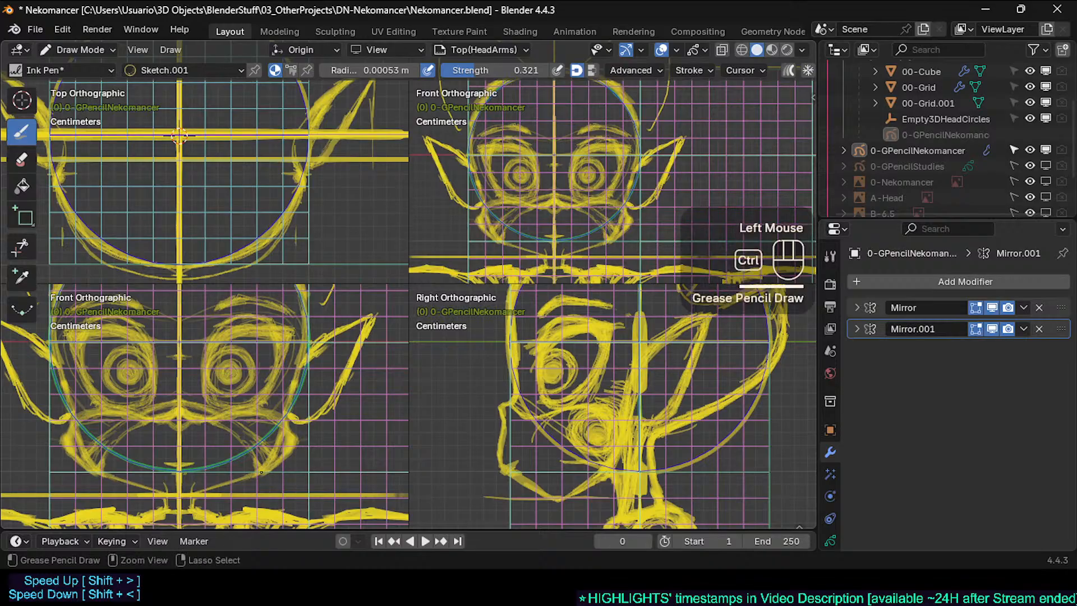
{"action": "key", "text": "ctrl+z"}
{"action": "left_click_drag", "start_coordinate": [272, 464], "coordinate": [258, 473]}
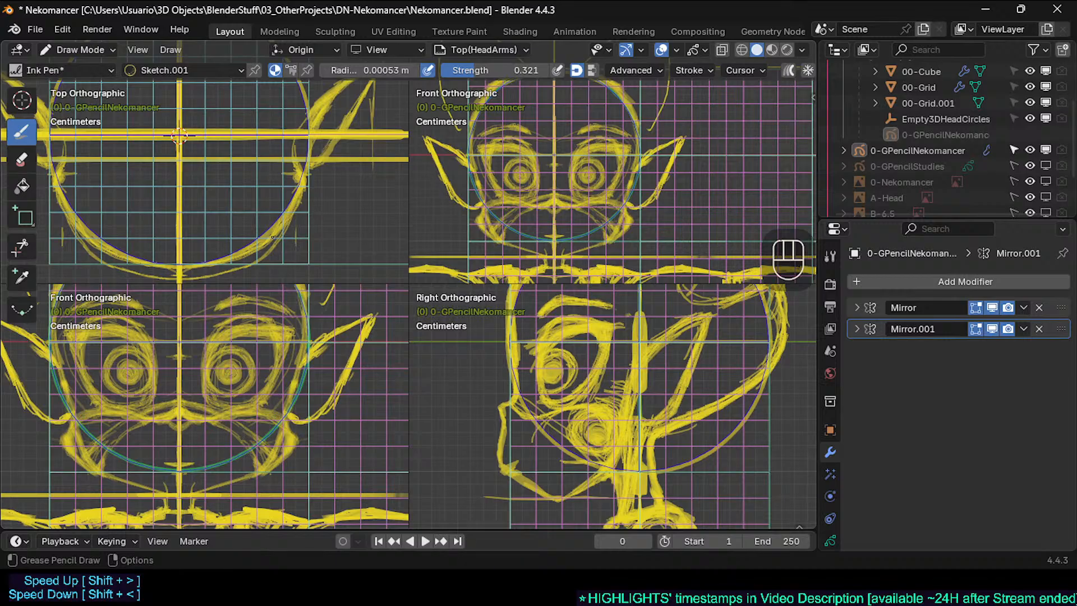
{"action": "left_click_drag", "start_coordinate": [269, 247], "coordinate": [268, 260]}
Thicken the lower head curve with overlapping strokes from near the front centre up to the ear base in the top view
{"action": "middle_click_drag", "start_coordinate": [302, 171], "coordinate": [303, 199], "text": "ctrl"}
{"action": "mouse_move", "coordinate": [300, 189]}
{"action": "middle_mouse_down", "text": "shift"}
{"action": "mouse_move", "coordinate": [298, 227]}
{"action": "mouse_move", "coordinate": [294, 194]}
{"action": "mouse_move", "coordinate": [274, 192]}
{"action": "mouse_move", "coordinate": [291, 181]}
{"action": "mouse_move", "coordinate": [294, 158]}
{"action": "middle_mouse_up", "text": "shift"}
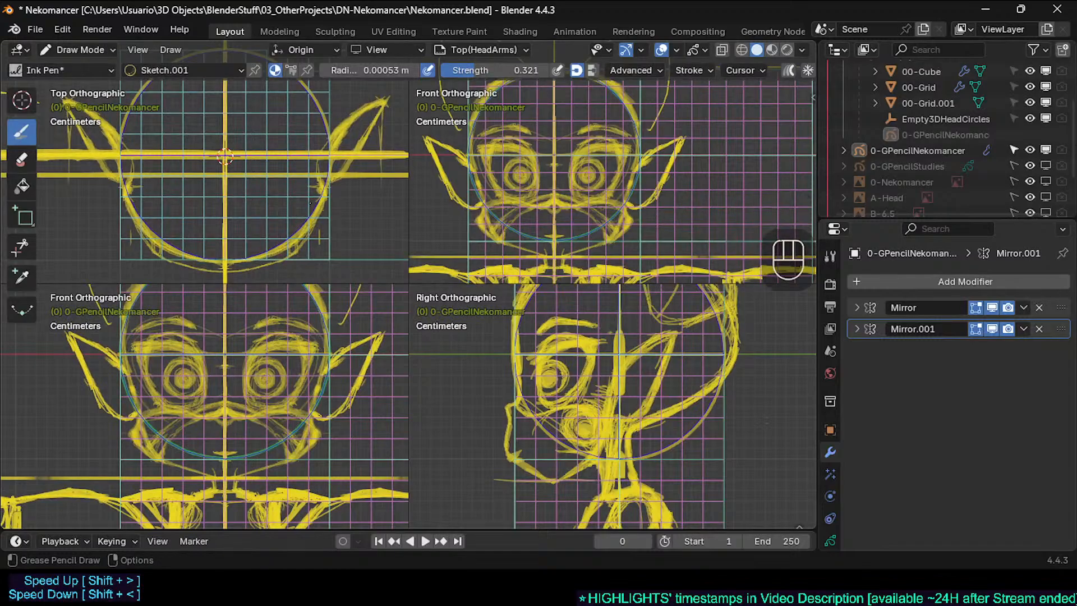
{"action": "middle_click_drag", "start_coordinate": [309, 202], "coordinate": [314, 196], "text": "ctrl"}
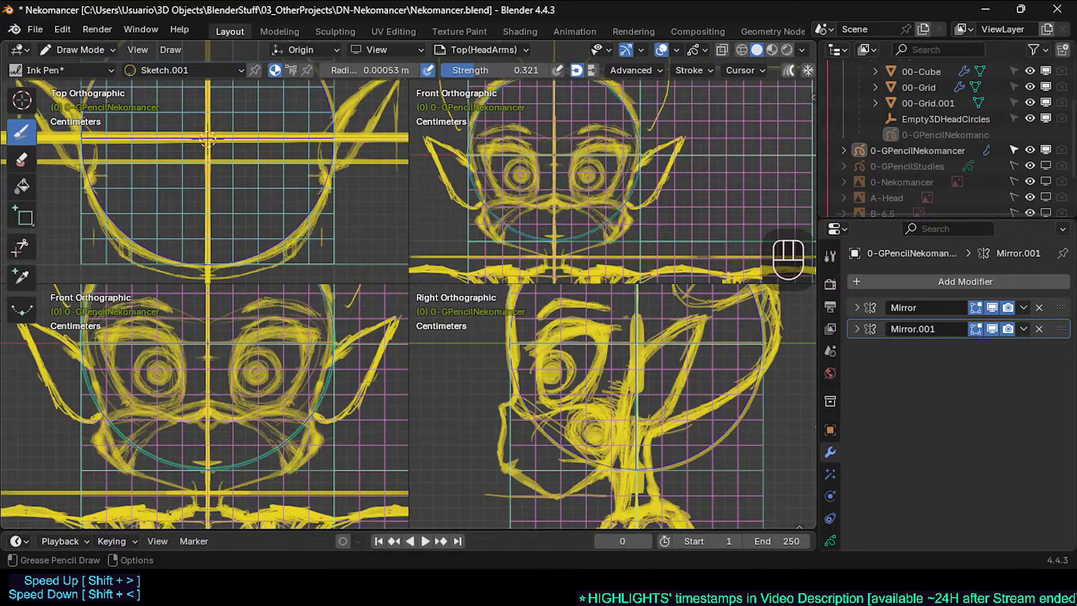
{"action": "left_click_drag", "start_coordinate": [282, 264], "coordinate": [305, 246]}
{"action": "left_click_drag", "start_coordinate": [282, 264], "coordinate": [310, 240]}
{"action": "left_click_drag", "start_coordinate": [301, 246], "coordinate": [308, 239]}
{"action": "left_click_drag", "start_coordinate": [300, 247], "coordinate": [329, 192]}
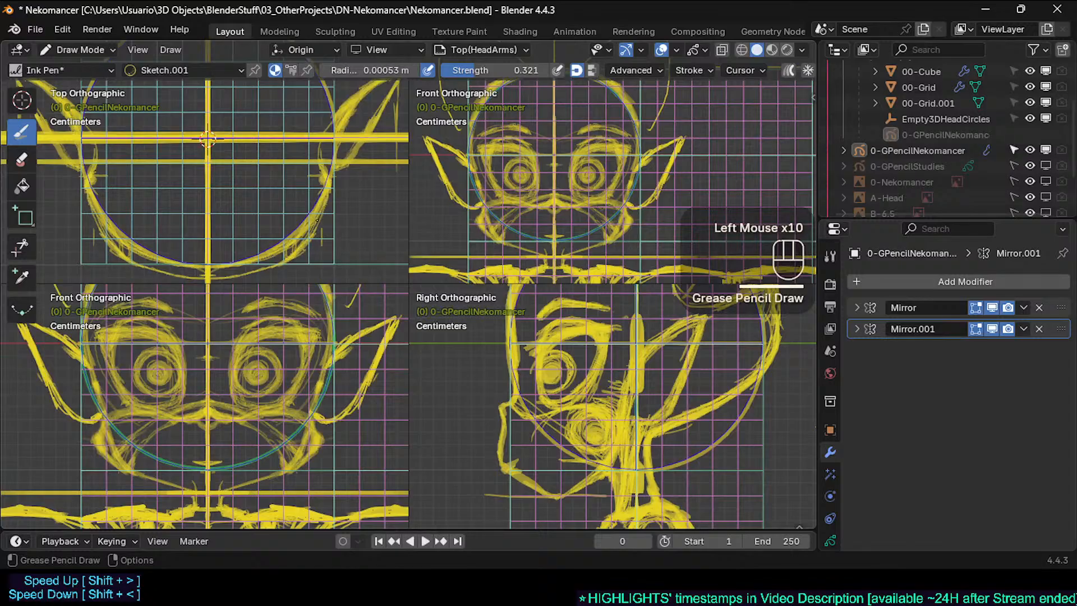
{"action": "left_click_drag", "start_coordinate": [306, 240], "coordinate": [320, 214]}
{"action": "mouse_move", "coordinate": [326, 203]}
{"action": "left_mouse_down"}
{"action": "mouse_move", "coordinate": [317, 229]}
{"action": "mouse_move", "coordinate": [274, 262]}
{"action": "left_mouse_up"}
{"action": "mouse_move", "coordinate": [302, 243]}
{"action": "left_mouse_down"}
{"action": "mouse_move", "coordinate": [286, 256]}
{"action": "mouse_move", "coordinate": [321, 211]}
{"action": "left_mouse_up"}
{"action": "left_click_drag", "start_coordinate": [273, 262], "coordinate": [287, 256]}
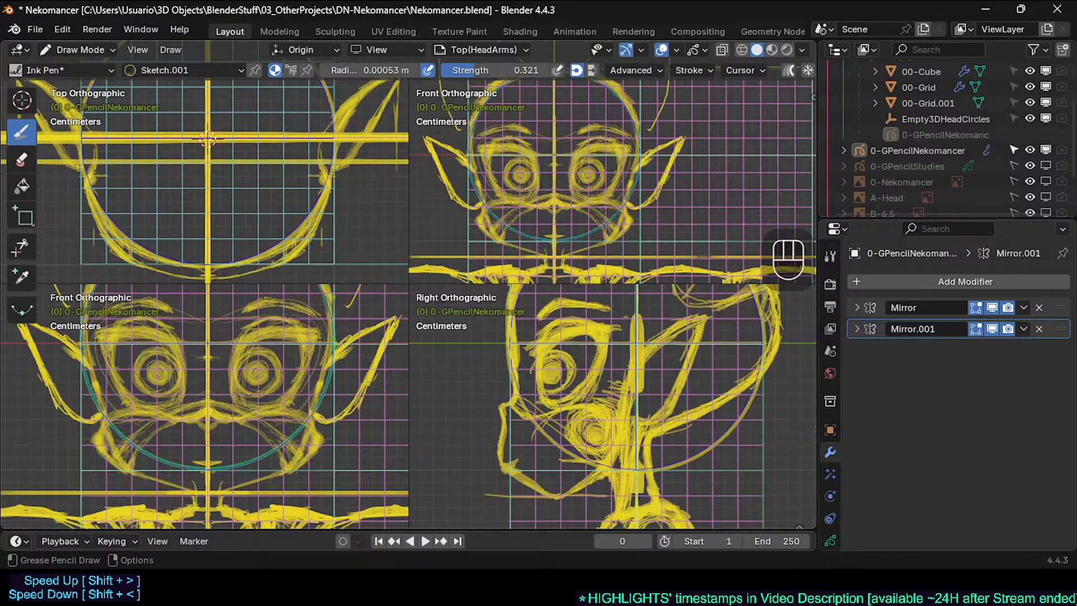
{"action": "left_click_drag", "start_coordinate": [263, 269], "coordinate": [289, 257]}
{"action": "left_click_drag", "start_coordinate": [296, 250], "coordinate": [316, 221]}
{"action": "mouse_move", "coordinate": [316, 216]}
{"action": "left_mouse_down"}
{"action": "mouse_move", "coordinate": [322, 192]}
{"action": "mouse_move", "coordinate": [326, 204]}
{"action": "left_mouse_up"}
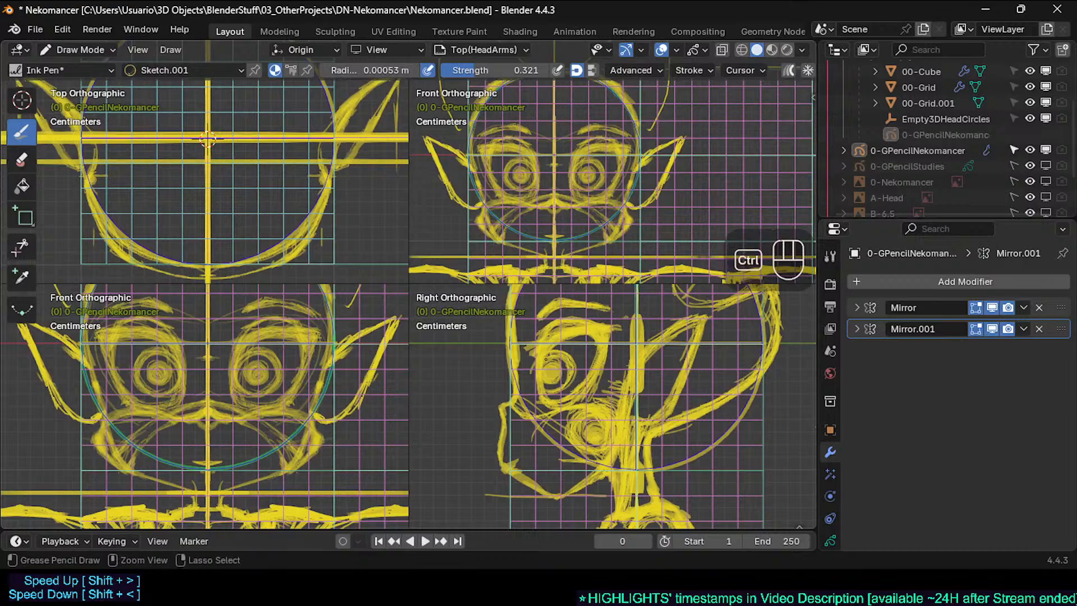
Try extra contour strokes from the front centre of the head around to the ear in the top view
{"action": "mouse_move", "coordinate": [548, 356]}
{"action": "middle_mouse_down", "text": "ctrl"}
{"action": "mouse_move", "coordinate": [548, 342]}
{"action": "mouse_move", "coordinate": [548, 354]}
{"action": "middle_mouse_up", "text": "ctrl"}
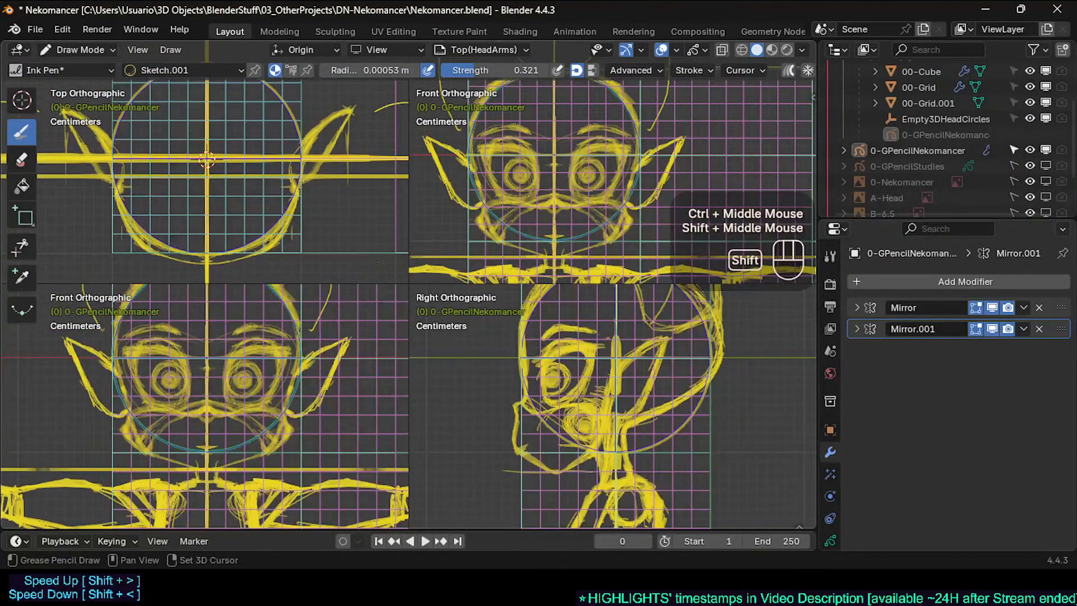
{"action": "middle_click_drag", "start_coordinate": [226, 246], "coordinate": [239, 246], "text": "shift"}
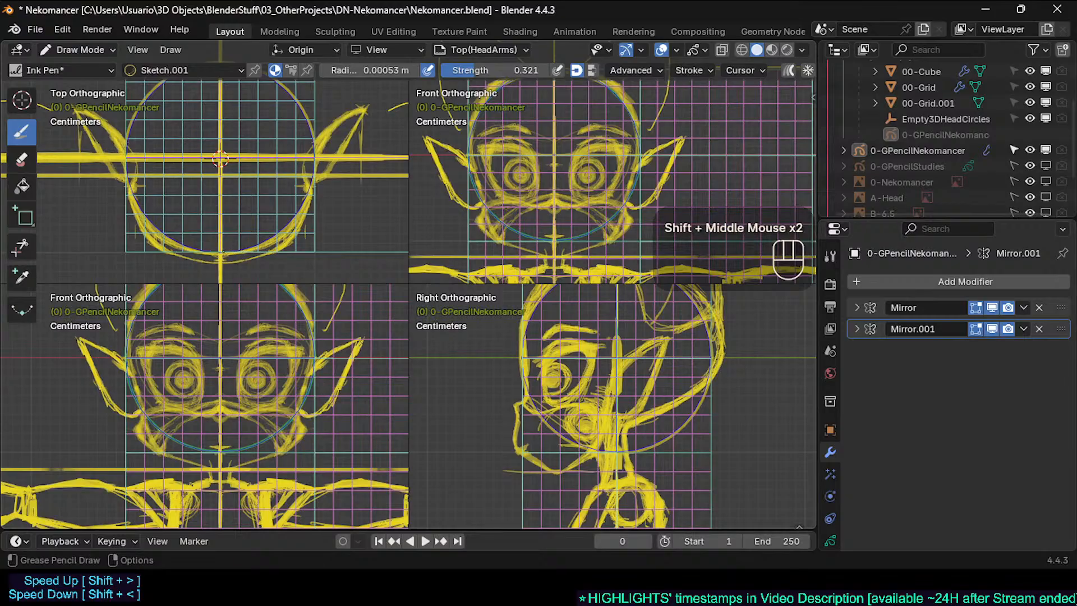
{"action": "mouse_move", "coordinate": [224, 252]}
{"action": "left_mouse_down"}
{"action": "mouse_move", "coordinate": [269, 254]}
{"action": "mouse_move", "coordinate": [239, 255]}
{"action": "left_mouse_up"}
{"action": "mouse_move", "coordinate": [239, 256]}
{"action": "left_mouse_down"}
{"action": "mouse_move", "coordinate": [227, 252]}
{"action": "mouse_move", "coordinate": [283, 239]}
{"action": "left_mouse_up"}
{"action": "left_click_drag", "start_coordinate": [279, 241], "coordinate": [300, 213]}
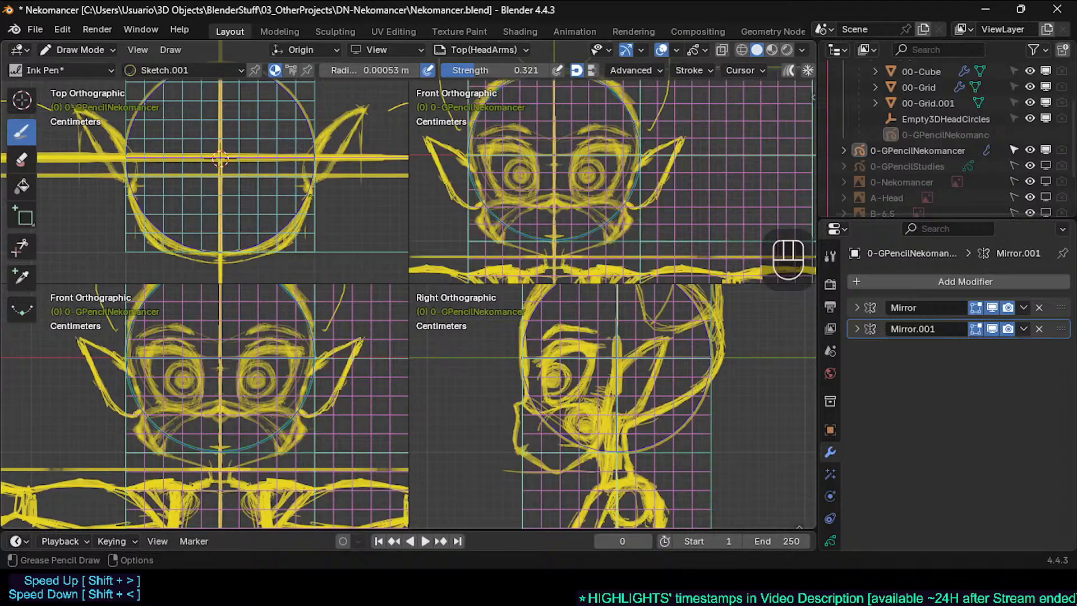
{"action": "left_click_drag", "start_coordinate": [313, 191], "coordinate": [308, 195]}
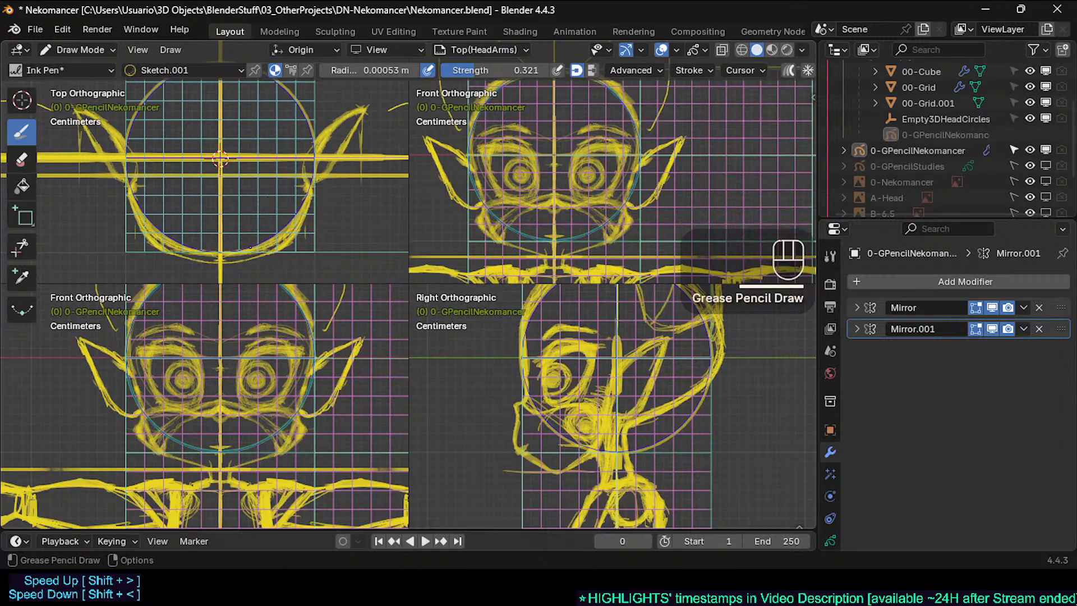
{"action": "mouse_move", "coordinate": [280, 208]}
{"action": "left_mouse_down"}
{"action": "mouse_move", "coordinate": [293, 221]}
{"action": "mouse_move", "coordinate": [248, 243]}
{"action": "mouse_move", "coordinate": [245, 224]}
{"action": "mouse_move", "coordinate": [300, 210]}
{"action": "mouse_move", "coordinate": [248, 250]}
{"action": "mouse_move", "coordinate": [277, 208]}
{"action": "left_mouse_up"}
{"action": "key", "text": "ctrl+z"}
{"action": "key", "text": "ctrl+z"}
{"action": "key", "text": "ctrl+z"}
{"action": "mouse_move", "coordinate": [241, 250]}
{"action": "left_mouse_down"}
{"action": "mouse_move", "coordinate": [299, 224]}
{"action": "mouse_move", "coordinate": [248, 247]}
{"action": "mouse_move", "coordinate": [309, 188]}
{"action": "mouse_move", "coordinate": [308, 214]}
{"action": "left_mouse_up"}
{"action": "key", "text": "ctrl+z"}
{"action": "key", "text": "ctrl+z"}
{"action": "key", "text": "ctrl+z"}
{"action": "key", "text": "ctrl+z"}
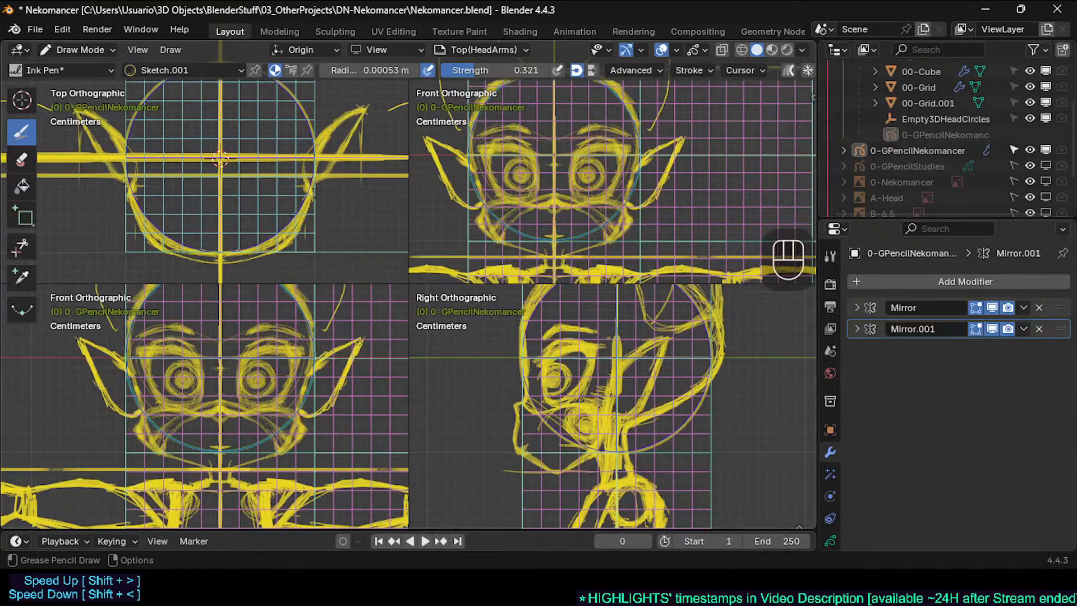
Reinforce the cheek contour with short strokes running from the ear base toward the front of the face in the top view
{"action": "left_click", "coordinate": [312, 191]}
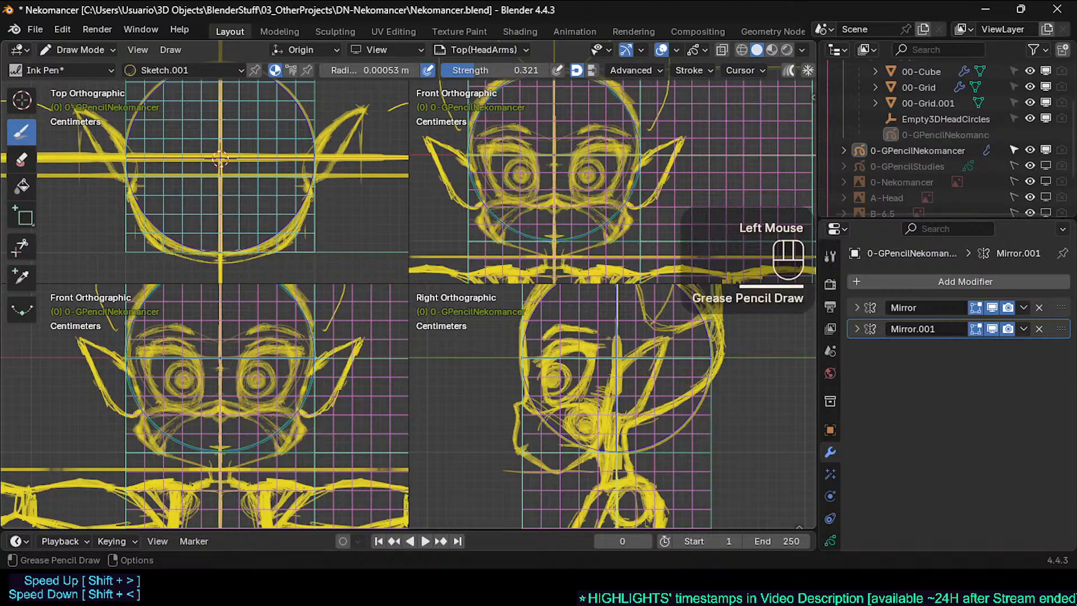
{"action": "left_click_drag", "start_coordinate": [311, 199], "coordinate": [299, 238]}
{"action": "key", "text": "ctrl+z"}
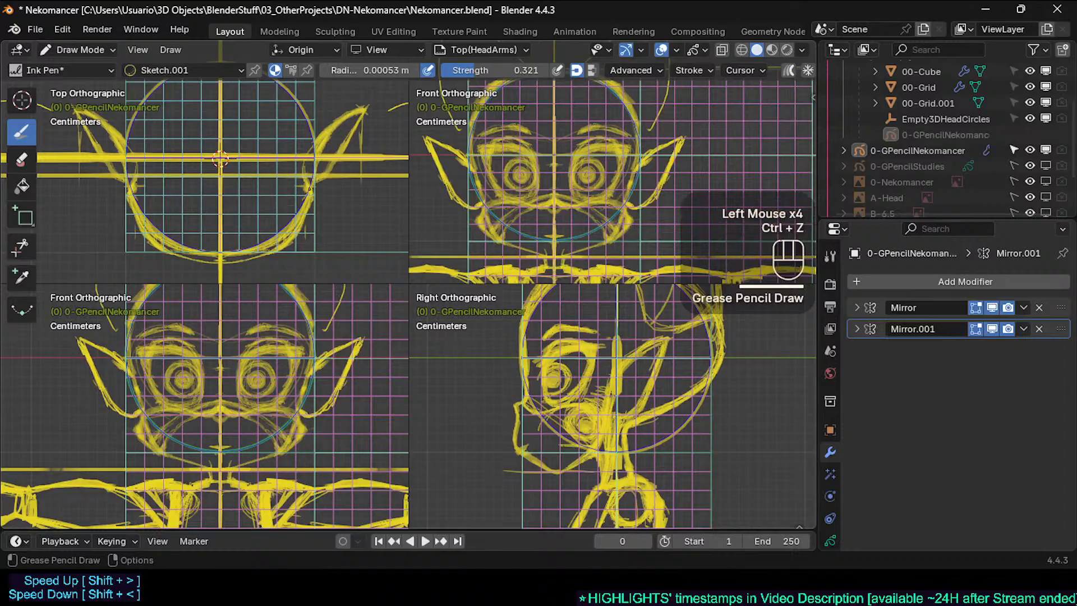
{"action": "left_click", "coordinate": [309, 190]}
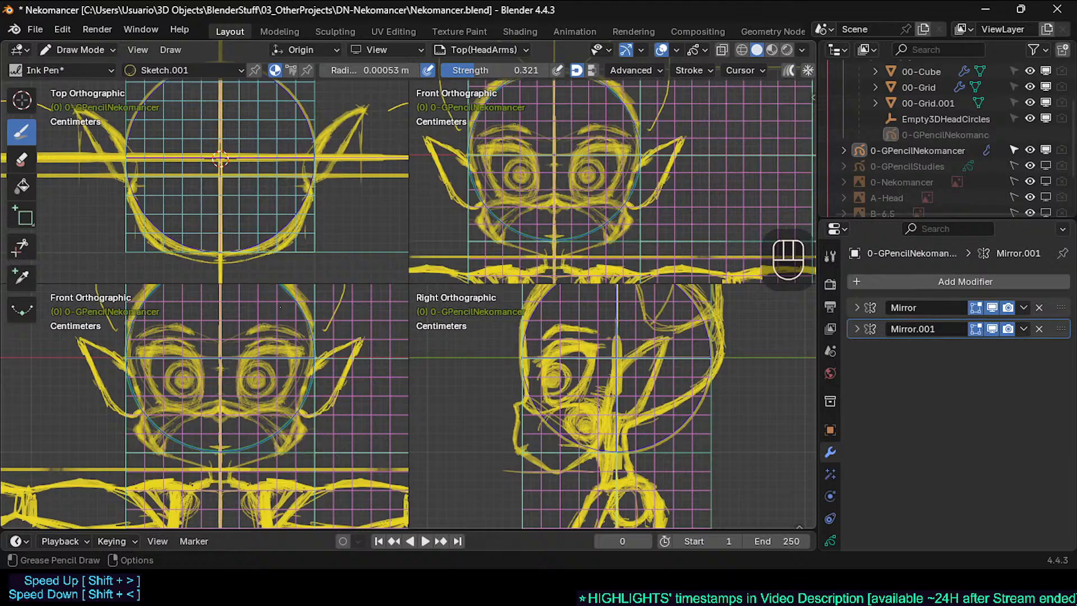
{"action": "left_click_drag", "start_coordinate": [308, 193], "coordinate": [305, 216]}
{"action": "left_click_drag", "start_coordinate": [309, 196], "coordinate": [285, 247]}
{"action": "left_click_drag", "start_coordinate": [308, 196], "coordinate": [301, 231]}
{"action": "mouse_move", "coordinate": [309, 193]}
{"action": "left_mouse_down"}
{"action": "mouse_move", "coordinate": [288, 240]}
{"action": "mouse_move", "coordinate": [306, 201]}
{"action": "mouse_move", "coordinate": [307, 223]}
{"action": "left_mouse_up"}
{"action": "key", "text": "ctrl+z"}
{"action": "middle_click_drag", "start_coordinate": [307, 223], "coordinate": [305, 223], "text": "ctrl"}
{"action": "left_click_drag", "start_coordinate": [309, 212], "coordinate": [307, 223]}
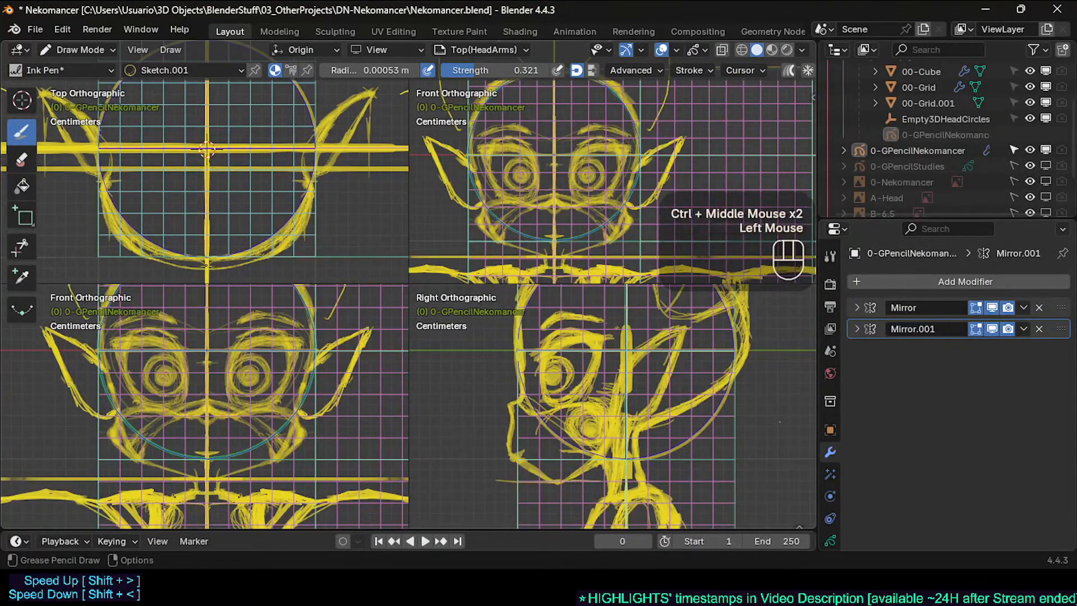
{"action": "key", "text": "ctrl+z"}
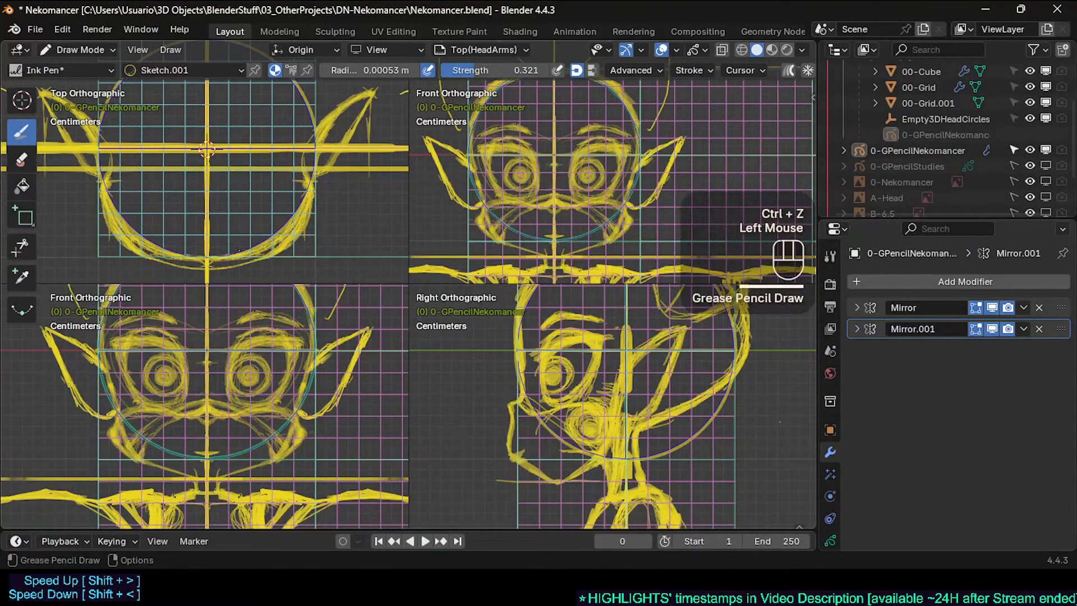
Try strokes reaching outward from the cheek just below the ear in the top view
{"action": "middle_click_drag", "start_coordinate": [280, 225], "coordinate": [267, 203], "text": "ctrl"}
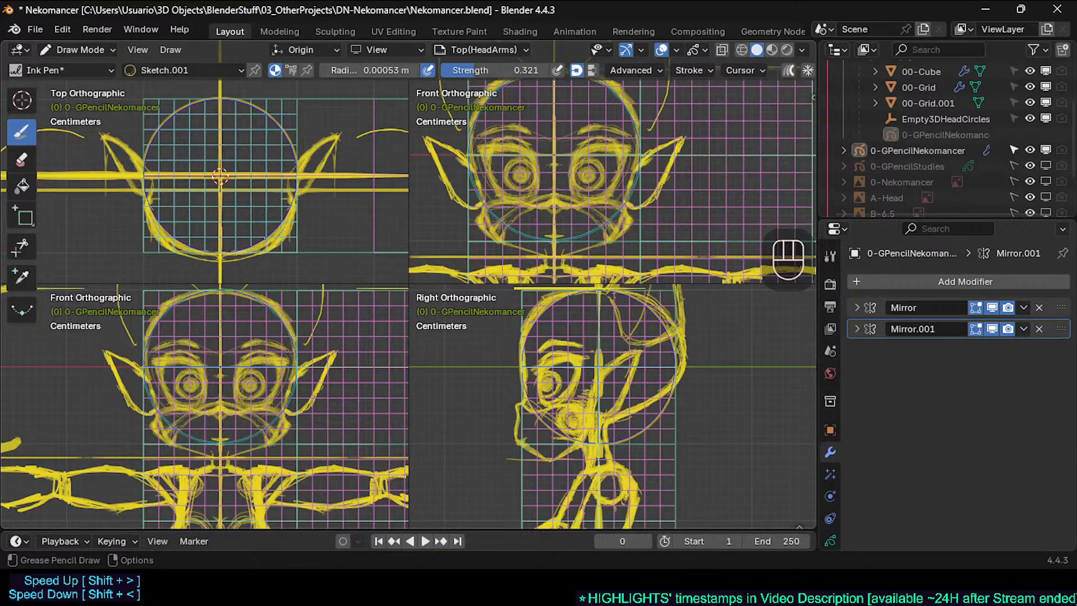
{"action": "middle_click_drag", "start_coordinate": [261, 244], "coordinate": [275, 241], "text": "shift"}
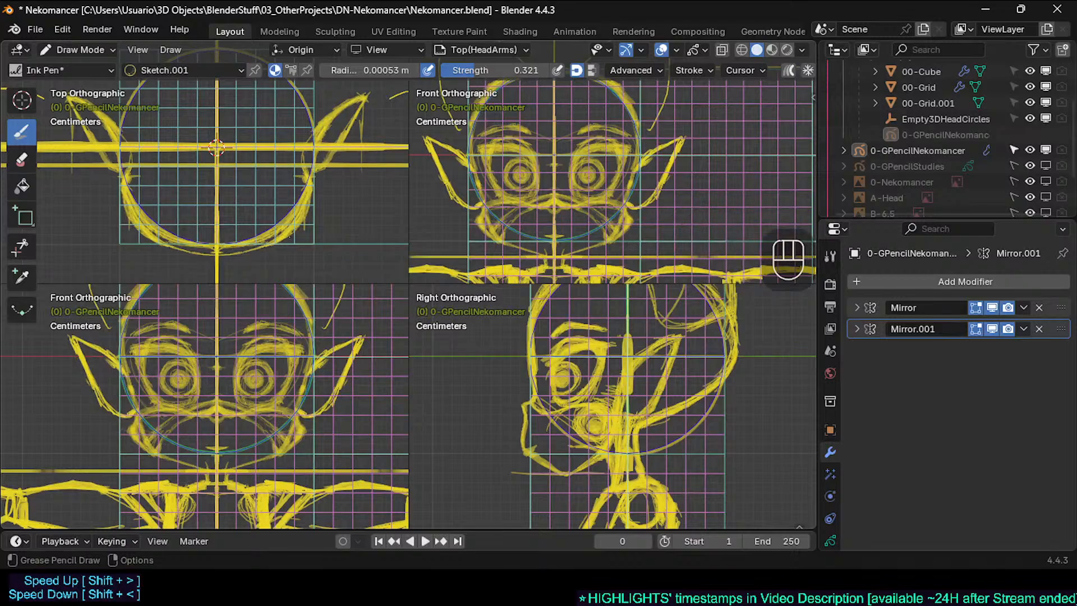
{"action": "middle_click_drag", "start_coordinate": [303, 210], "coordinate": [294, 198], "text": "shift"}
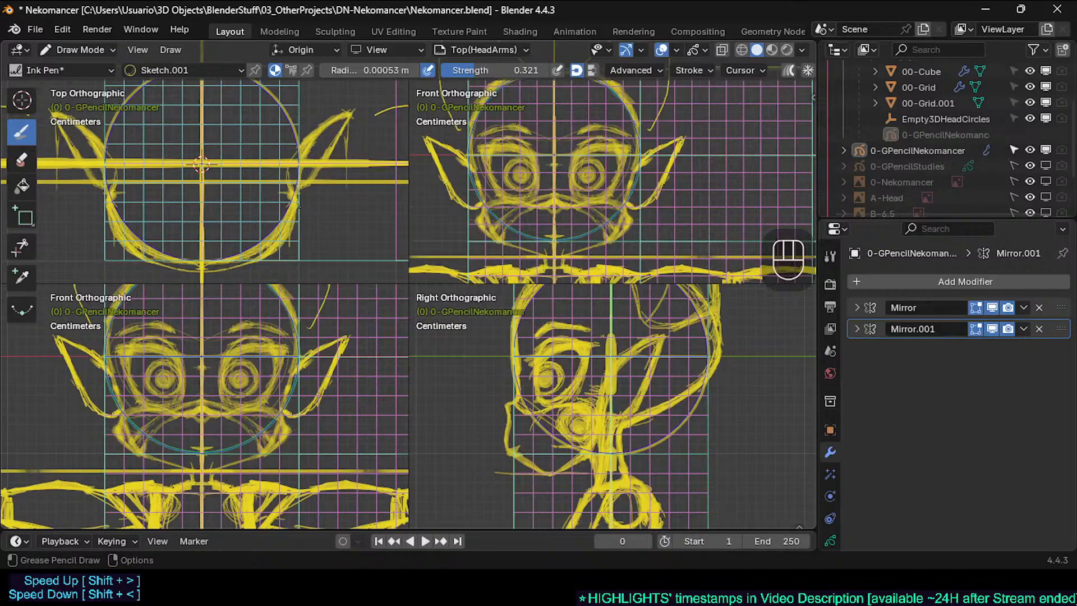
{"action": "mouse_move", "coordinate": [296, 204]}
{"action": "left_mouse_down"}
{"action": "mouse_move", "coordinate": [313, 208]}
{"action": "mouse_move", "coordinate": [310, 225]}
{"action": "left_mouse_up"}
{"action": "key", "text": "ctrl+z"}
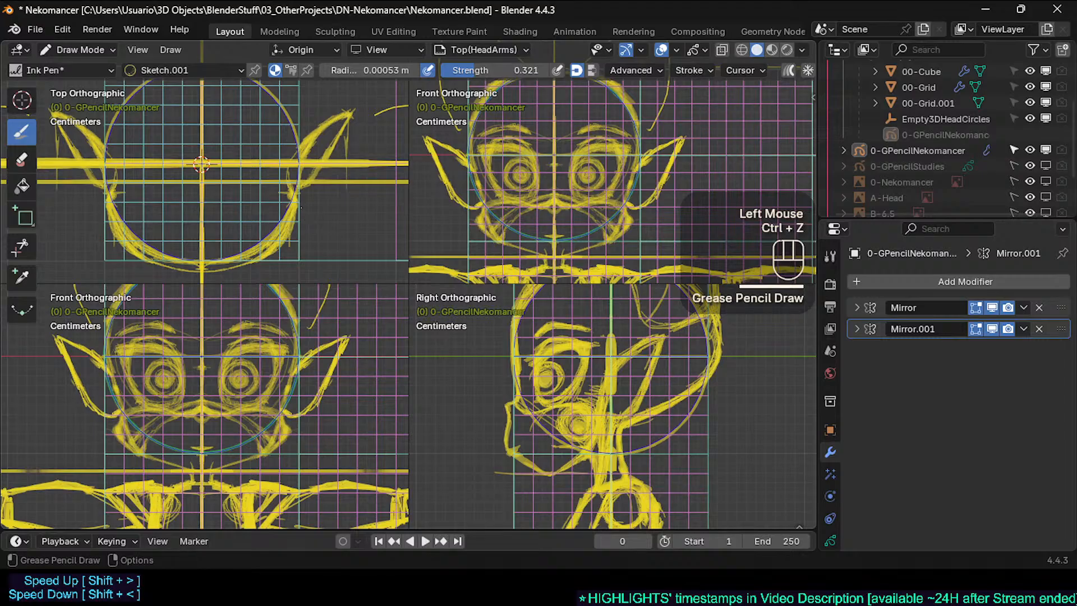
{"action": "left_click_drag", "start_coordinate": [301, 198], "coordinate": [312, 213]}
{"action": "mouse_move", "coordinate": [300, 196]}
{"action": "left_mouse_down"}
{"action": "mouse_move", "coordinate": [307, 218]}
{"action": "mouse_move", "coordinate": [358, 214]}
{"action": "left_mouse_up"}
{"action": "key", "text": "ctrl+z"}
{"action": "key", "text": "ctrl+z"}
{"action": "key", "text": "ctrl+z"}
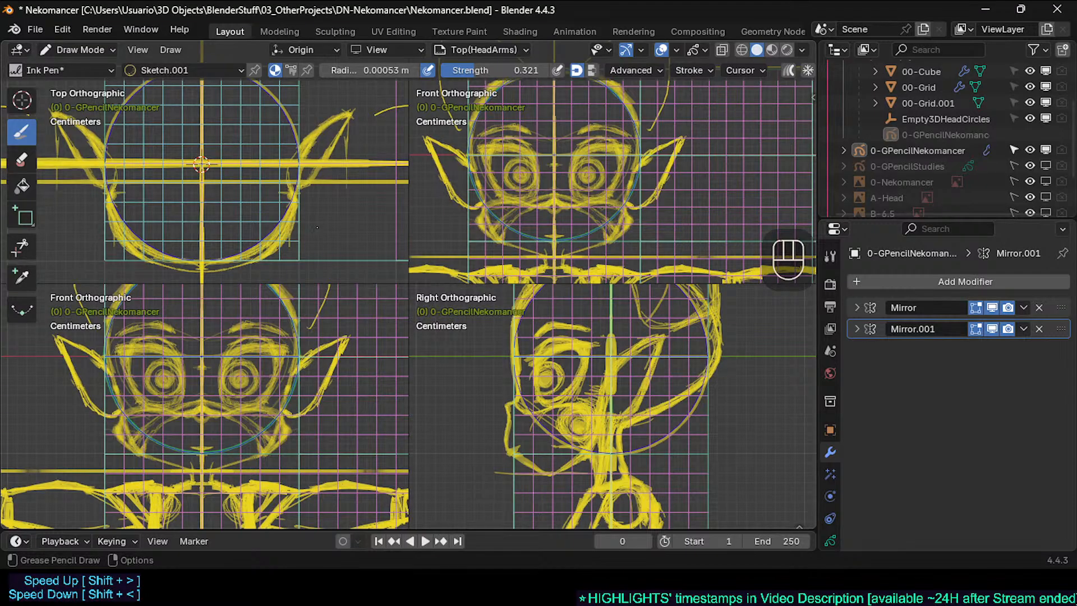
{"action": "left_click_drag", "start_coordinate": [345, 231], "coordinate": [317, 203]}
{"action": "key", "text": "ctrl+z"}
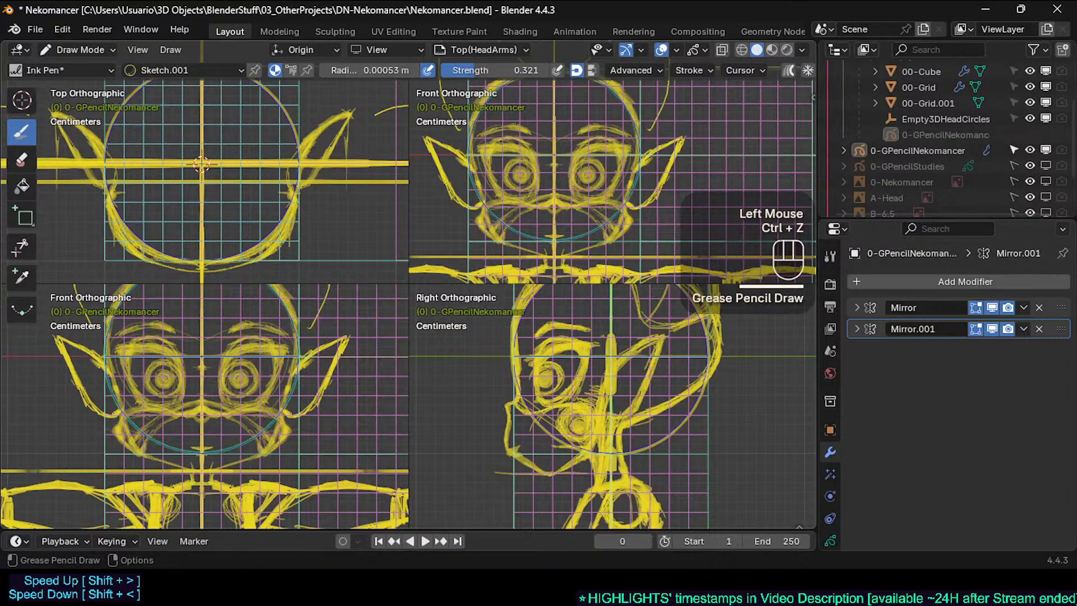
Save the drawing changes to Nekomancer.blend
{"action": "middle_click_drag", "start_coordinate": [304, 203], "coordinate": [303, 207], "text": "ctrl"}
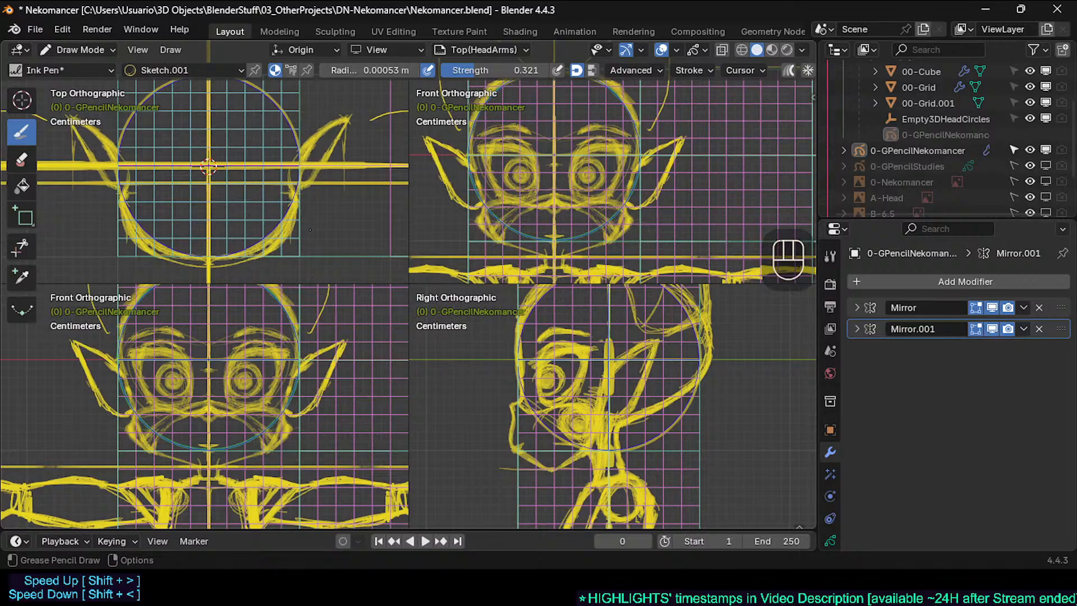
{"action": "mouse_move", "coordinate": [306, 227]}
{"action": "middle_mouse_down", "text": "ctrl"}
{"action": "mouse_move", "coordinate": [304, 237]}
{"action": "mouse_move", "coordinate": [293, 206]}
{"action": "middle_mouse_up", "text": "ctrl"}
{"action": "middle_click_drag", "start_coordinate": [310, 216], "coordinate": [261, 220], "text": "ctrl"}
{"action": "key", "text": "ctrl+s"}
{"action": "middle_click_drag", "start_coordinate": [556, 205], "coordinate": [522, 191], "text": "shift"}
{"action": "middle_click_drag", "start_coordinate": [522, 216], "coordinate": [532, 167], "text": "shift"}
{"action": "middle_click_drag", "start_coordinate": [530, 213], "coordinate": [593, 182], "text": "shift"}
{"action": "mouse_move", "coordinate": [574, 183]}
{"action": "middle_mouse_down", "text": "shift"}
{"action": "mouse_move", "coordinate": [595, 170]}
{"action": "mouse_move", "coordinate": [577, 162]}
{"action": "middle_mouse_up", "text": "shift"}
{"action": "middle_click_drag", "start_coordinate": [315, 370], "coordinate": [277, 348], "text": "shift"}
{"action": "middle_click_drag", "start_coordinate": [283, 200], "coordinate": [218, 211], "text": "shift"}
{"action": "key", "text": "ctrl+s"}
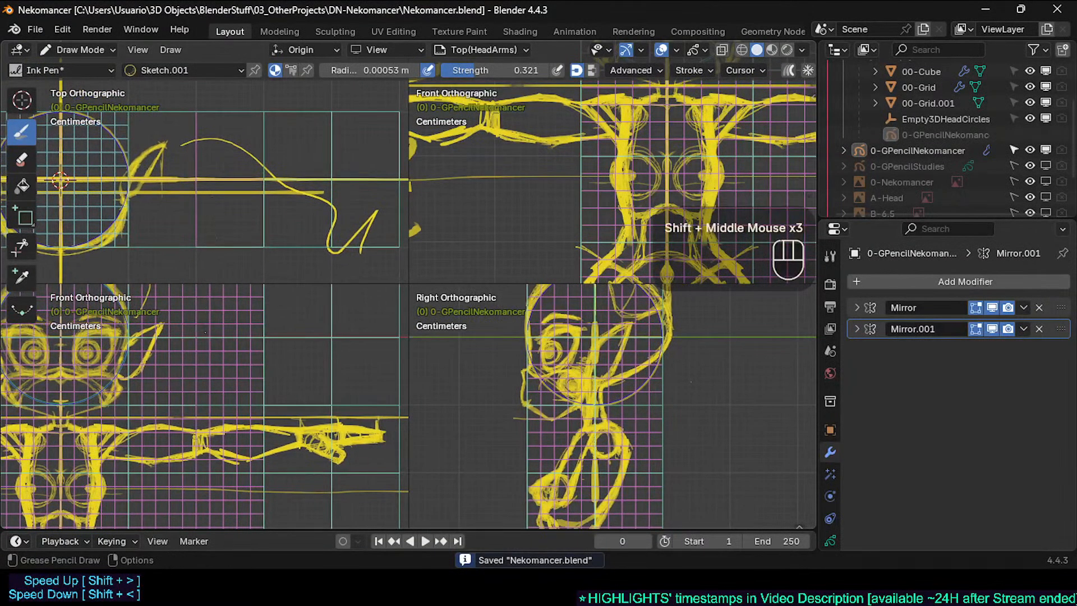
Try sketch strokes beside the shoulder circle on the upper torso in the right side view
{"action": "middle_click_drag", "start_coordinate": [205, 359], "coordinate": [294, 309], "text": "shift"}
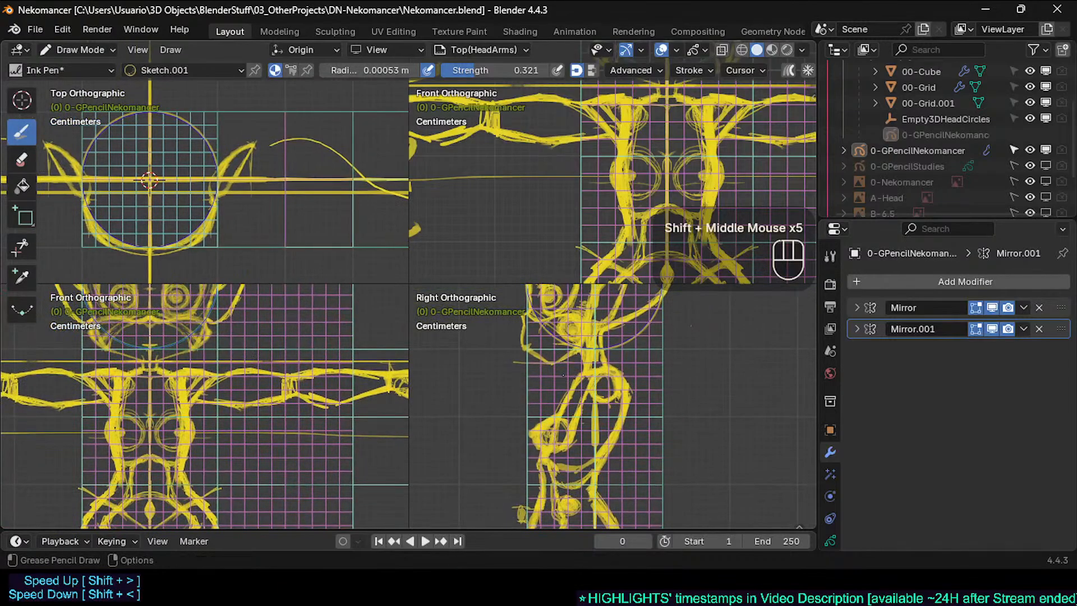
{"action": "middle_click_drag", "start_coordinate": [564, 374], "coordinate": [546, 449], "text": "shift"}
{"action": "middle_click_drag", "start_coordinate": [552, 361], "coordinate": [530, 375], "text": "ctrl"}
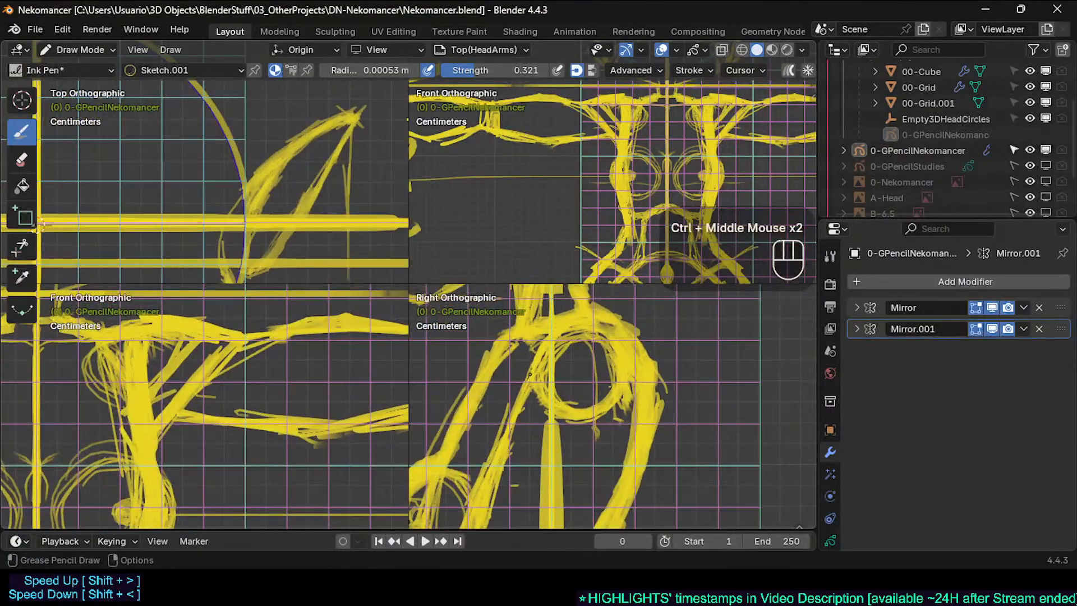
{"action": "left_click_drag", "start_coordinate": [530, 381], "coordinate": [527, 400]}
{"action": "key", "text": "ctrl+z"}
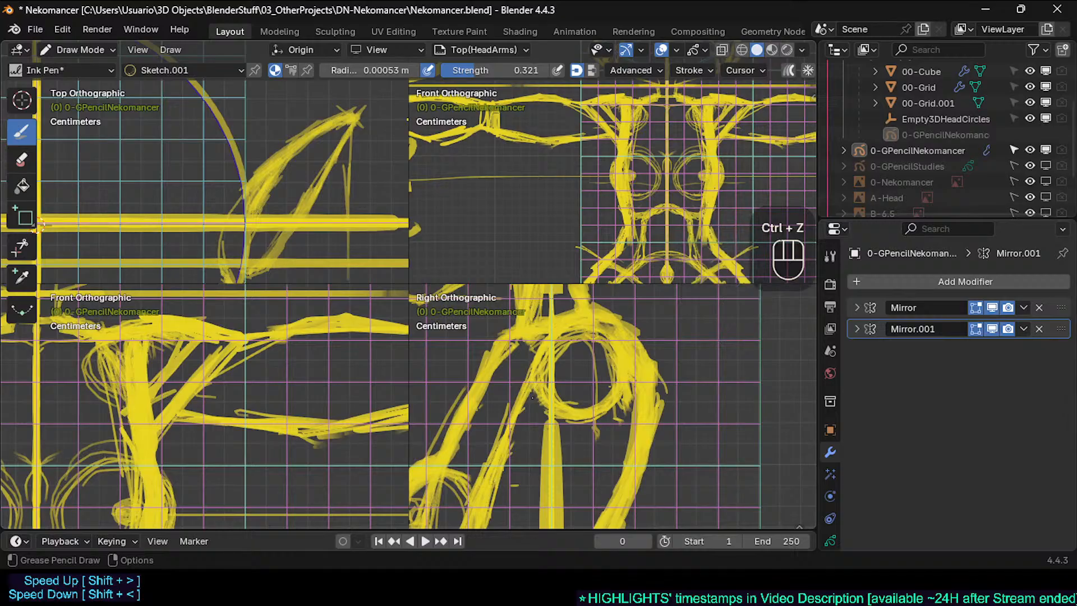
{"action": "middle_click_drag", "start_coordinate": [539, 391], "coordinate": [537, 501], "text": "ctrl"}
{"action": "middle_click_drag", "start_coordinate": [549, 314], "coordinate": [583, 357], "text": "ctrl"}
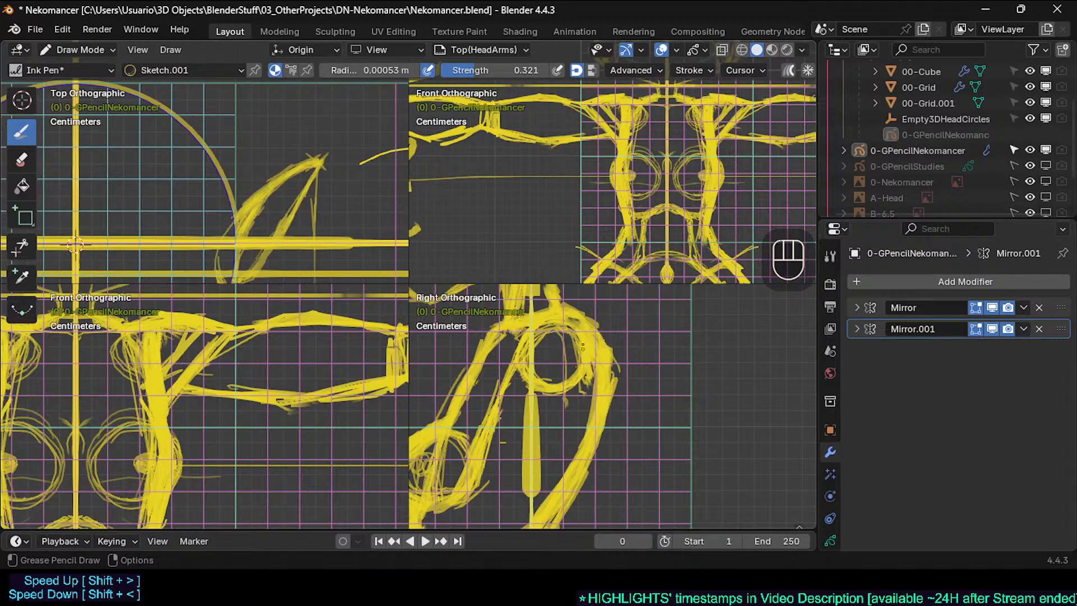
{"action": "middle_click_drag", "start_coordinate": [583, 338], "coordinate": [581, 364], "text": "ctrl"}
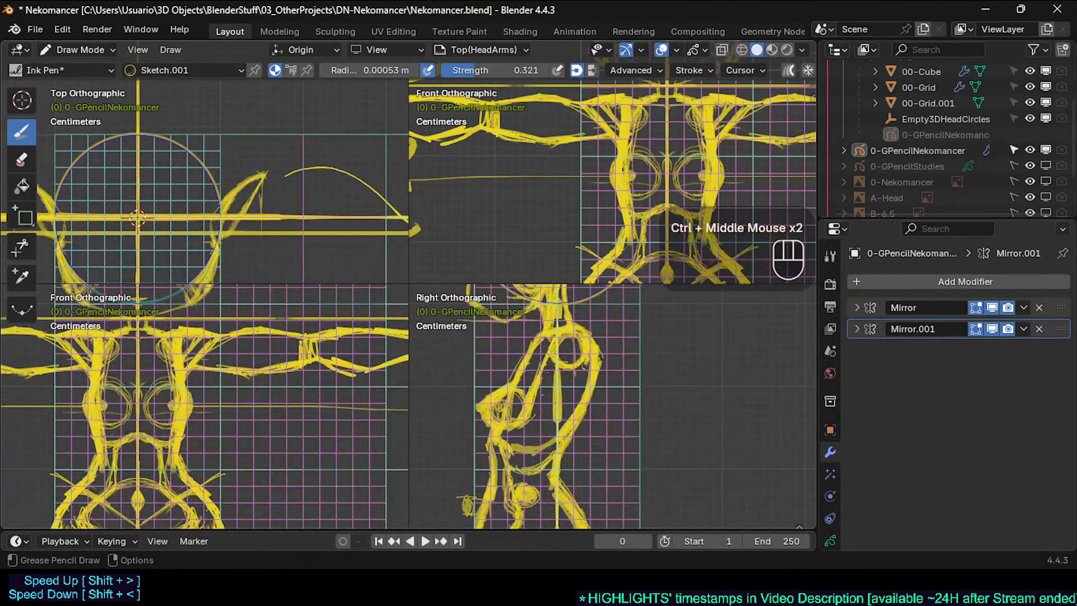
{"action": "left_click_drag", "start_coordinate": [548, 373], "coordinate": [555, 323]}
{"action": "key", "text": "ctrl+z"}
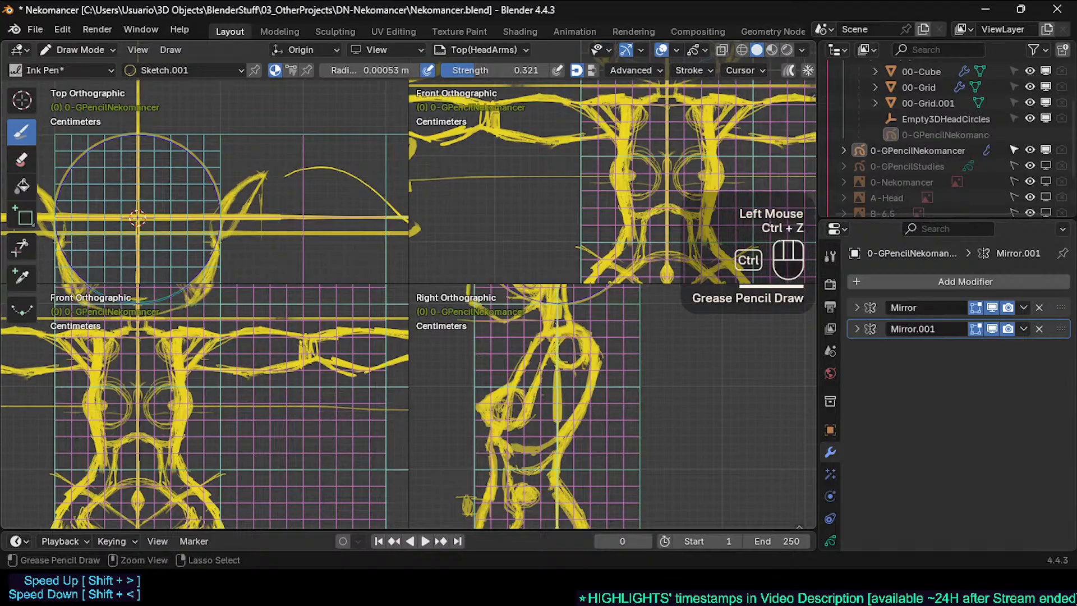
Try a long sideways stroke outward from the ear along the shoulder line in the top view
{"action": "middle_click_drag", "start_coordinate": [229, 270], "coordinate": [244, 220], "text": "shift"}
{"action": "middle_click_drag", "start_coordinate": [247, 219], "coordinate": [224, 217], "text": "shift"}
{"action": "middle_click_drag", "start_coordinate": [236, 218], "coordinate": [227, 216], "text": "shift"}
{"action": "middle_click_drag", "start_coordinate": [241, 169], "coordinate": [204, 203], "text": "shift"}
{"action": "left_click_drag", "start_coordinate": [207, 190], "coordinate": [365, 197]}
{"action": "key", "text": "ctrl+z"}
{"action": "key", "text": "ctrl+z"}
Try short vertical sketch strokes inside the head circle, beside the centerline, in the top view
{"action": "mouse_move", "coordinate": [257, 218]}
{"action": "middle_mouse_down", "text": "ctrl"}
{"action": "mouse_move", "coordinate": [254, 209]}
{"action": "mouse_move", "coordinate": [210, 224]}
{"action": "middle_mouse_up", "text": "ctrl"}
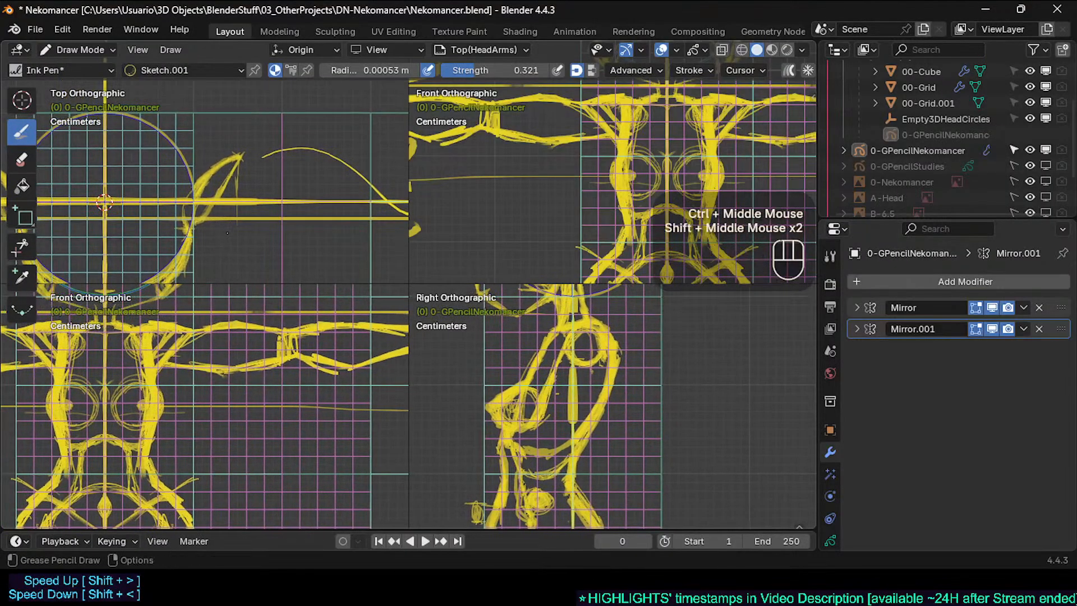
{"action": "mouse_move", "coordinate": [544, 344]}
{"action": "middle_mouse_down", "text": "ctrl"}
{"action": "mouse_move", "coordinate": [545, 354]}
{"action": "mouse_move", "coordinate": [547, 334]}
{"action": "middle_mouse_up", "text": "ctrl"}
{"action": "middle_click_drag", "start_coordinate": [182, 238], "coordinate": [199, 227], "text": "shift"}
{"action": "middle_click_drag", "start_coordinate": [199, 228], "coordinate": [238, 223], "text": "ctrl"}
{"action": "middle_click_drag", "start_coordinate": [238, 224], "coordinate": [220, 203], "text": "shift"}
{"action": "mouse_move", "coordinate": [227, 211]}
{"action": "middle_mouse_down", "text": "shift"}
{"action": "mouse_move", "coordinate": [238, 198]}
{"action": "mouse_move", "coordinate": [230, 211]}
{"action": "mouse_move", "coordinate": [213, 199]}
{"action": "middle_mouse_up", "text": "shift"}
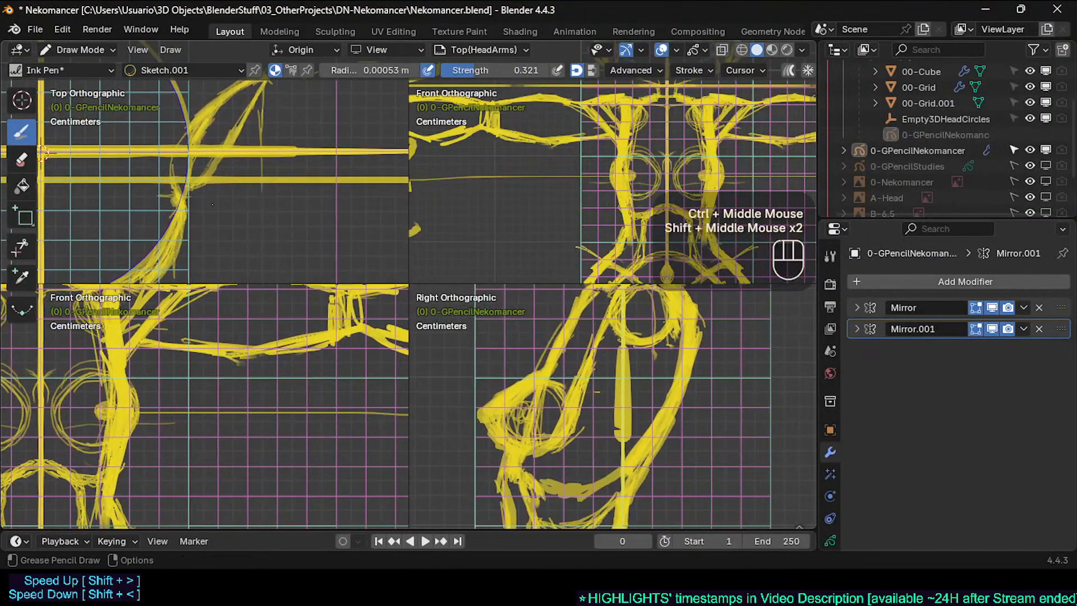
{"action": "middle_click_drag", "start_coordinate": [207, 336], "coordinate": [241, 358], "text": "shift"}
{"action": "middle_click_drag", "start_coordinate": [163, 314], "coordinate": [248, 365], "text": "shift"}
{"action": "mouse_move", "coordinate": [247, 364]}
{"action": "middle_mouse_down", "text": "ctrl"}
{"action": "mouse_move", "coordinate": [248, 395]}
{"action": "mouse_move", "coordinate": [230, 353]}
{"action": "middle_mouse_up", "text": "ctrl"}
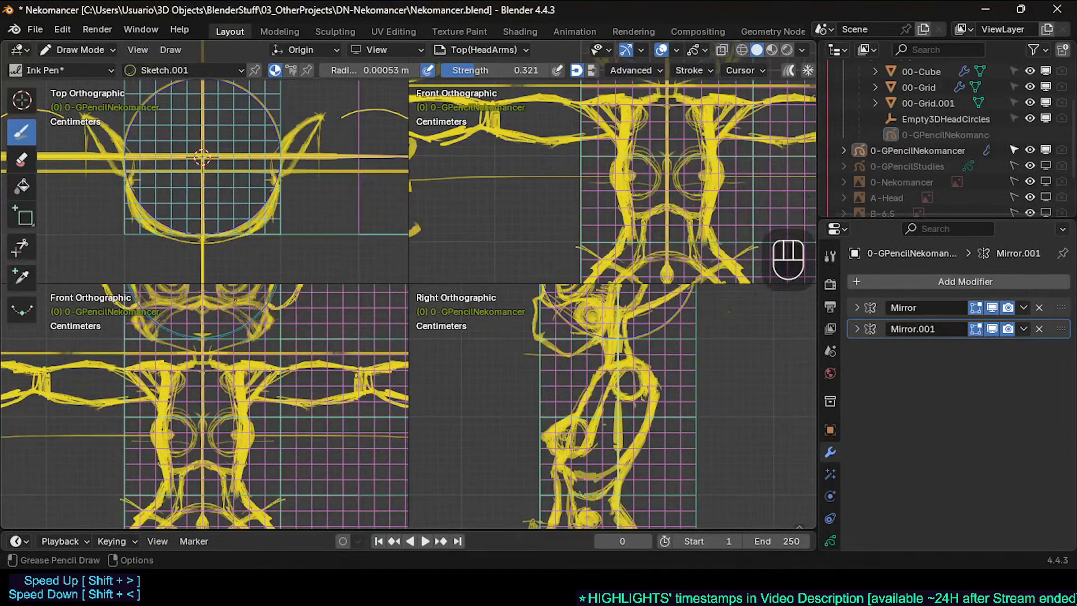
{"action": "left_click_drag", "start_coordinate": [225, 173], "coordinate": [241, 172]}
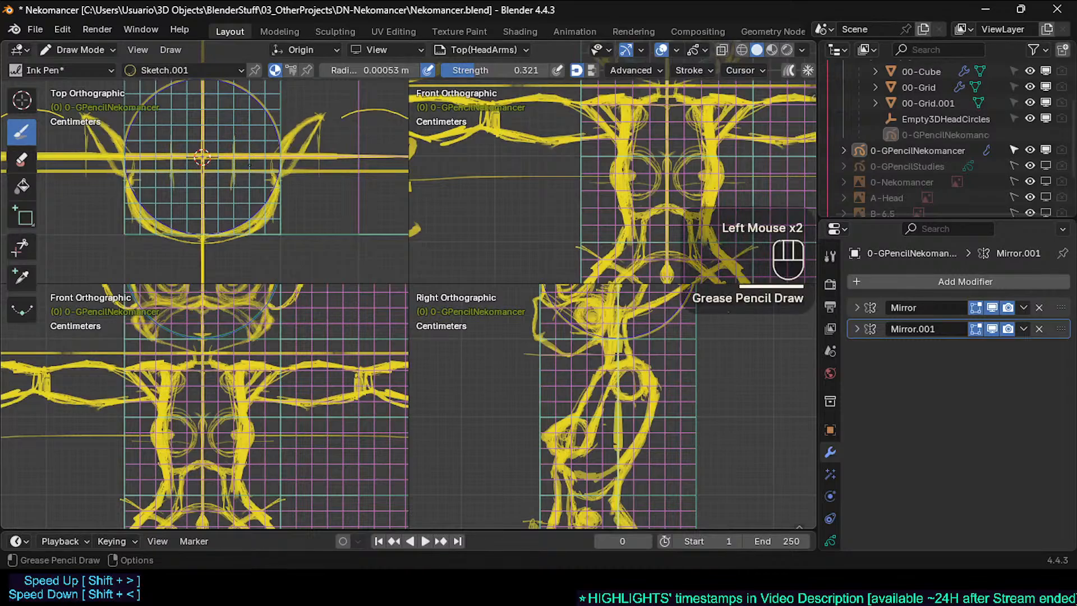
{"action": "key", "text": "ctrl+z"}
{"action": "key", "text": "ctrl+z"}
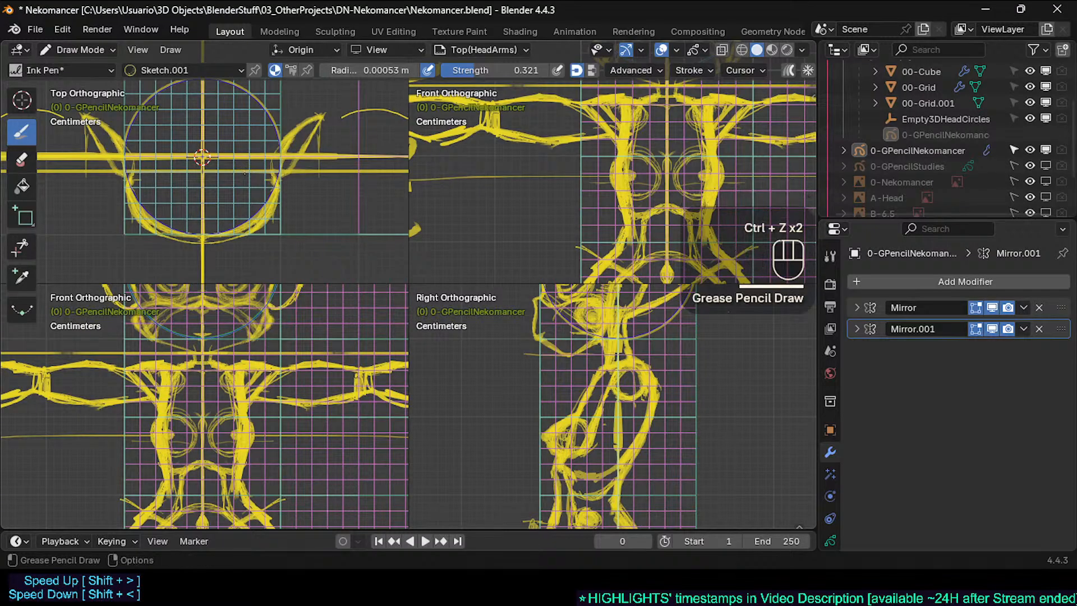
Sketch a short vertical stroke beside the centerline inside the head circle in the top view and select all its points in Edit Mode
{"action": "left_click_drag", "start_coordinate": [232, 183], "coordinate": [232, 167]}
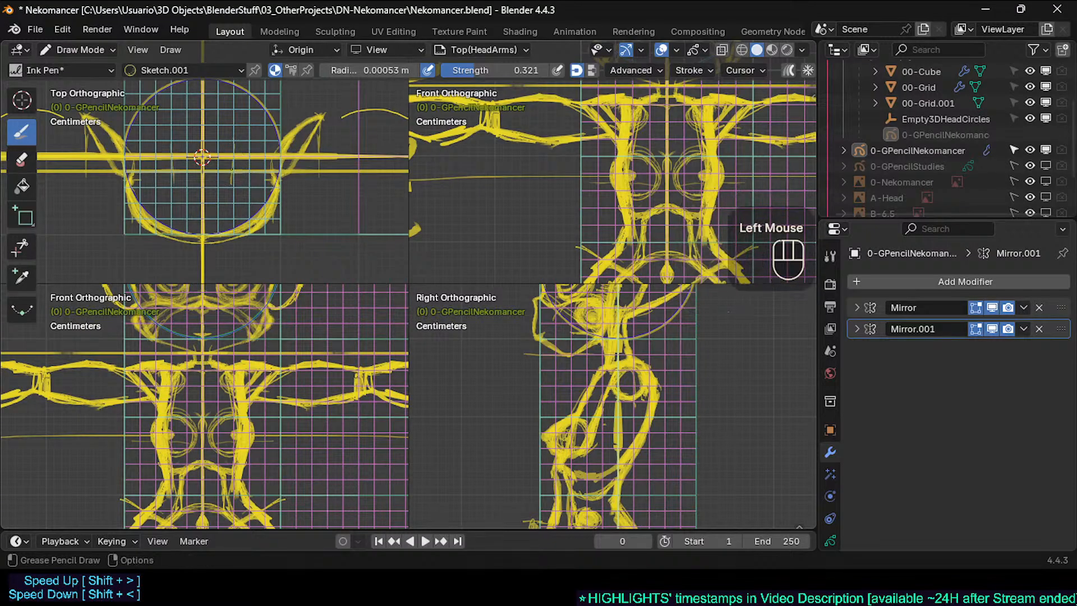
{"action": "key", "text": "Tab"}
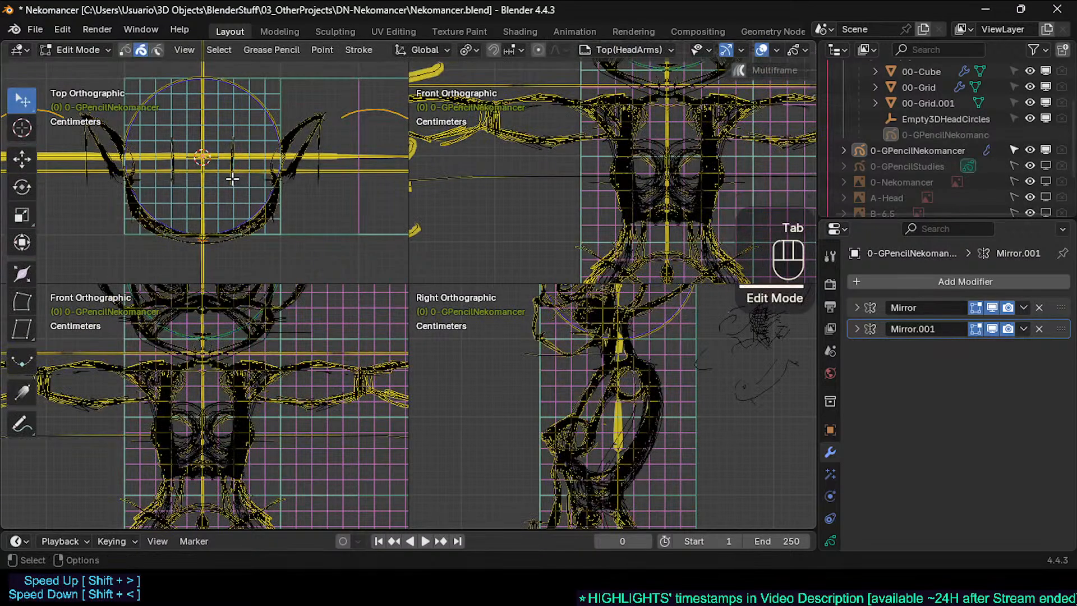
{"action": "left_click", "coordinate": [233, 180]}
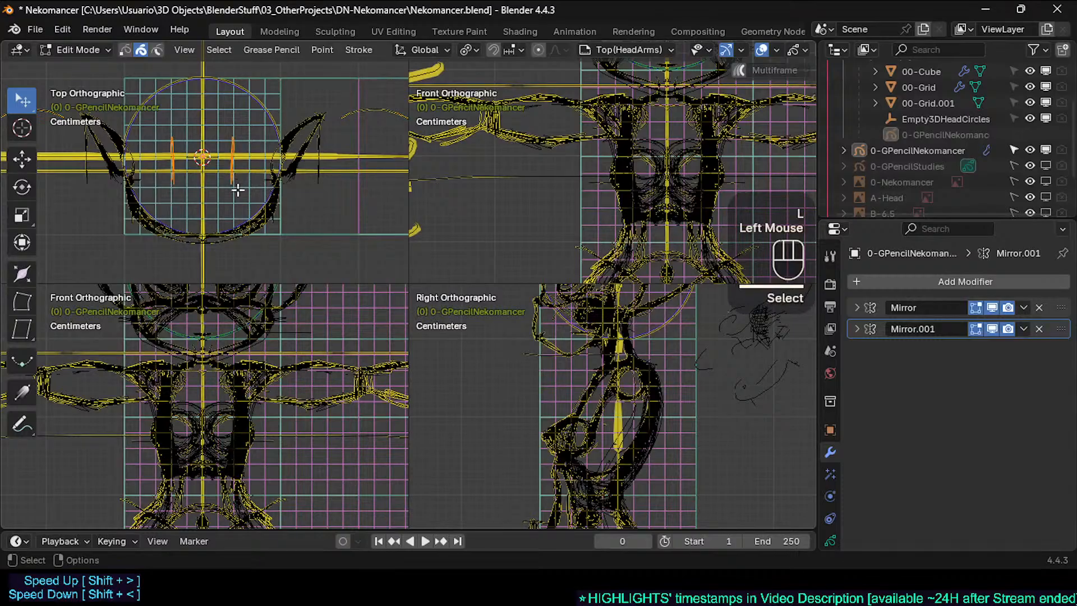
{"action": "middle_click", "coordinate": [246, 192]}
{"action": "middle_click", "coordinate": [289, 178]}
{"action": "middle_click_drag", "start_coordinate": [427, 180], "coordinate": [494, 199]}
{"action": "middle_click_drag", "start_coordinate": [594, 145], "coordinate": [504, 196], "text": "shift"}
{"action": "middle_click_drag", "start_coordinate": [583, 168], "coordinate": [524, 163]}
{"action": "middle_click_drag", "start_coordinate": [527, 112], "coordinate": [529, 149], "text": "shift"}
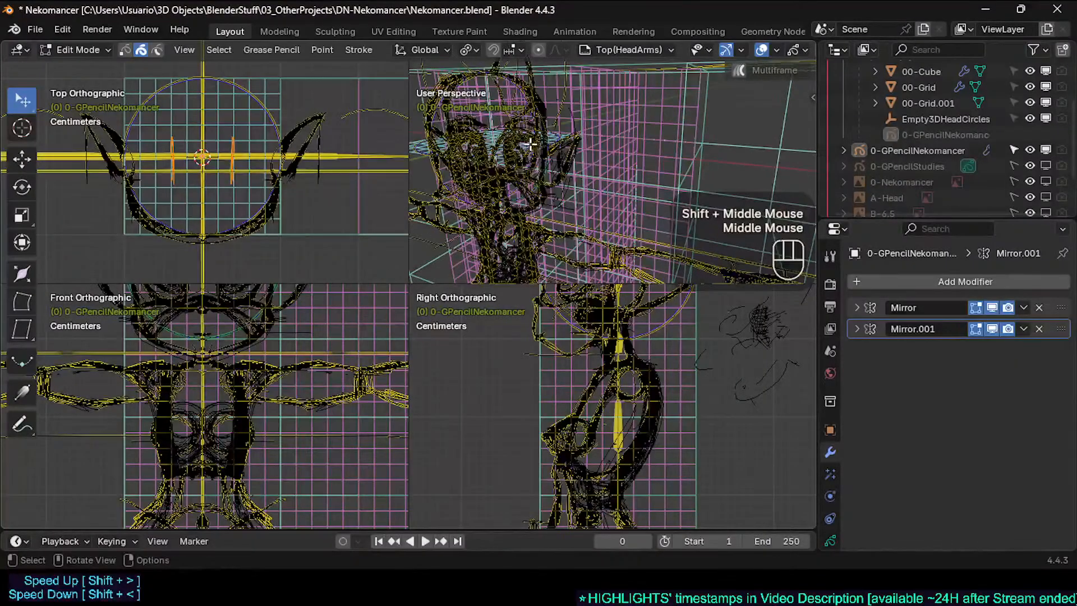
{"action": "key", "text": "1"}
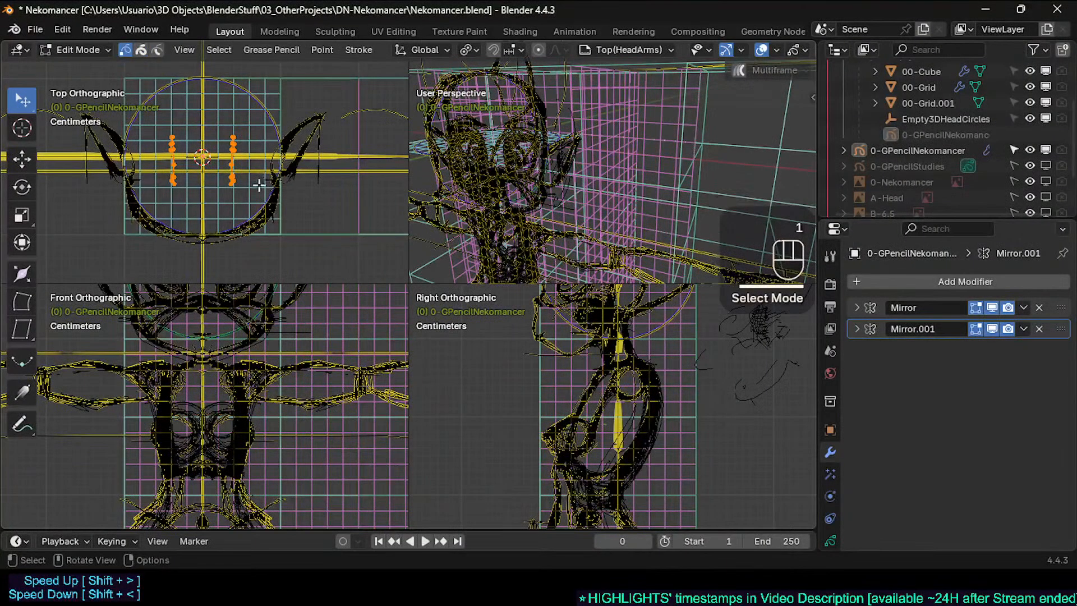
{"action": "middle_click_drag", "start_coordinate": [520, 165], "coordinate": [560, 140]}
{"action": "key", "text": "g"}
{"action": "key", "text": "z"}
{"action": "key", "text": "Escape"}
{"action": "middle_click_drag", "start_coordinate": [560, 140], "coordinate": [567, 129]}
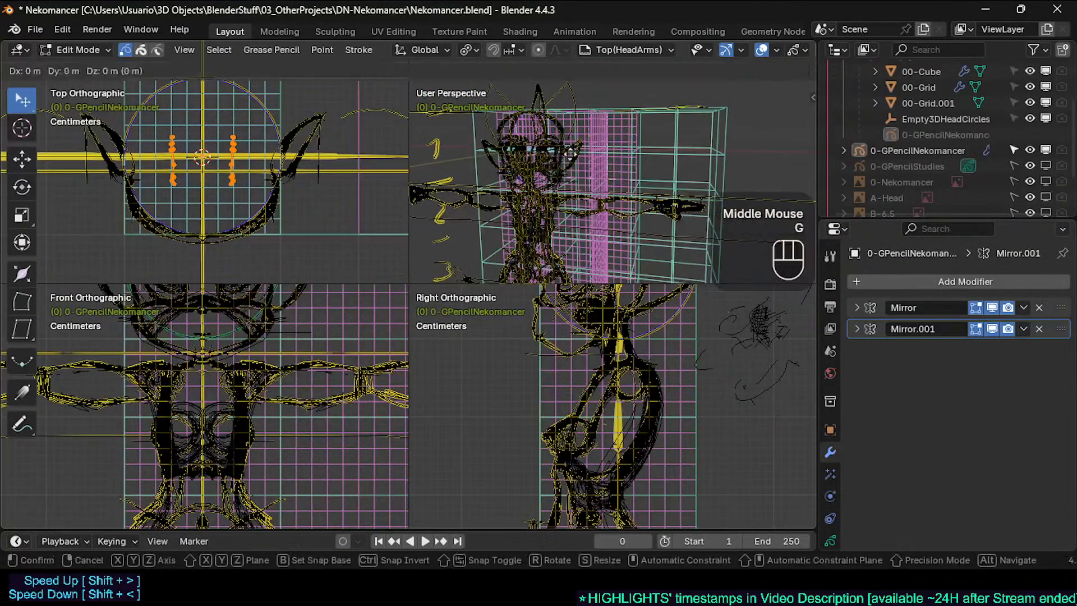
{"action": "key", "text": "g"}
{"action": "key", "text": "Escape"}
{"action": "key", "text": "g"}
{"action": "key", "text": "z"}
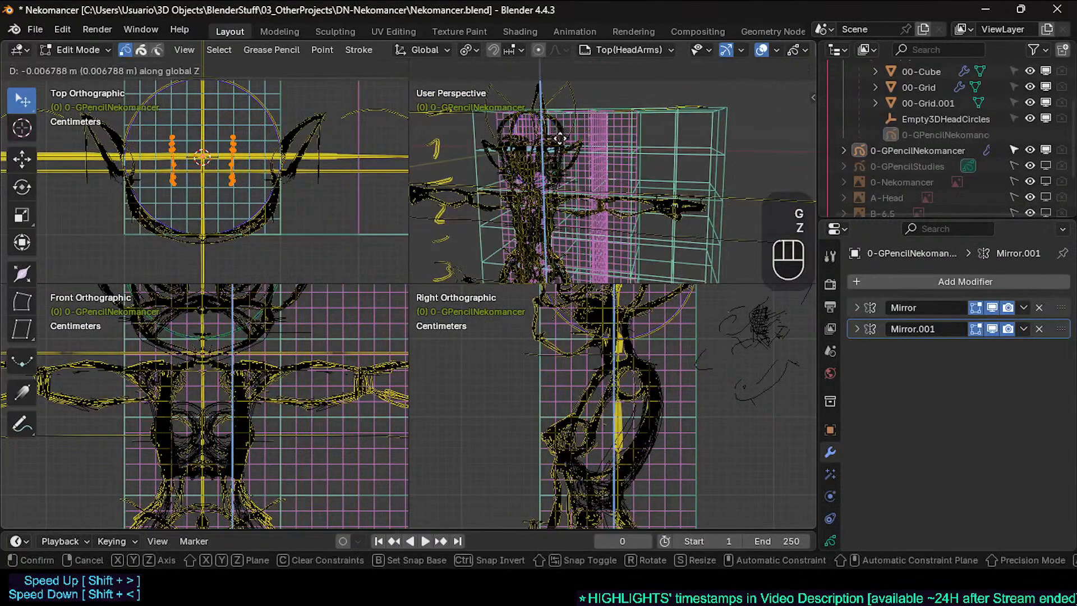
{"action": "key", "text": "Escape"}
Move the selected stroke points up along the global Z axis from the feet to the legs
{"action": "middle_click_drag", "start_coordinate": [564, 165], "coordinate": [605, 178], "text": "ctrl"}
{"action": "key", "text": "KP_Decimal"}
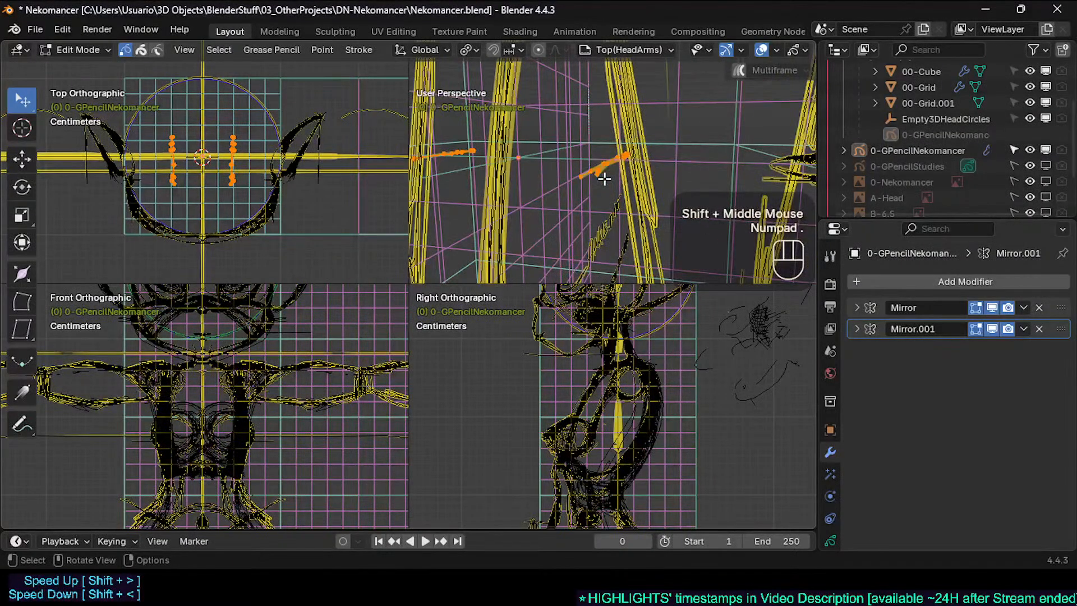
{"action": "middle_click_drag", "start_coordinate": [432, 209], "coordinate": [537, 223], "text": "ctrl"}
{"action": "key", "text": "g"}
{"action": "key", "text": "z"}
{"action": "left_click", "coordinate": [555, 188]}
{"action": "key", "text": "g"}
{"action": "key", "text": "z"}
{"action": "left_click", "coordinate": [542, 150]}
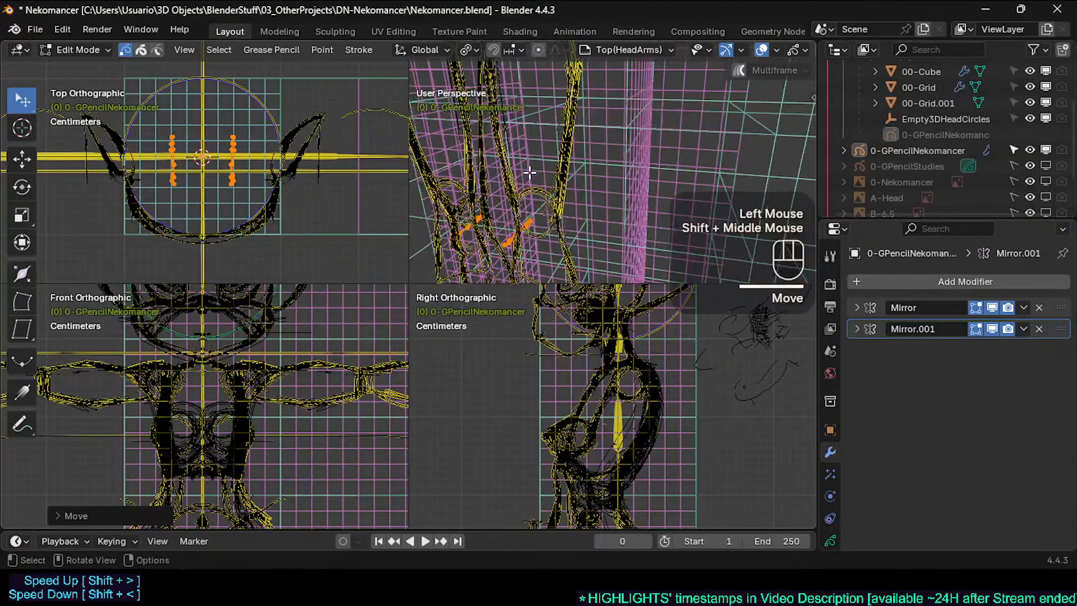
{"action": "key", "text": "g"}
{"action": "key", "text": "z"}
{"action": "left_click", "coordinate": [526, 119]}
Raise the selected stroke points along the global Z axis to the neck, just below the chin
{"action": "middle_click_drag", "start_coordinate": [526, 119], "coordinate": [516, 157], "text": "ctrl"}
{"action": "middle_click_drag", "start_coordinate": [516, 157], "coordinate": [513, 143], "text": "shift"}
{"action": "key", "text": "g"}
{"action": "key", "text": "z"}
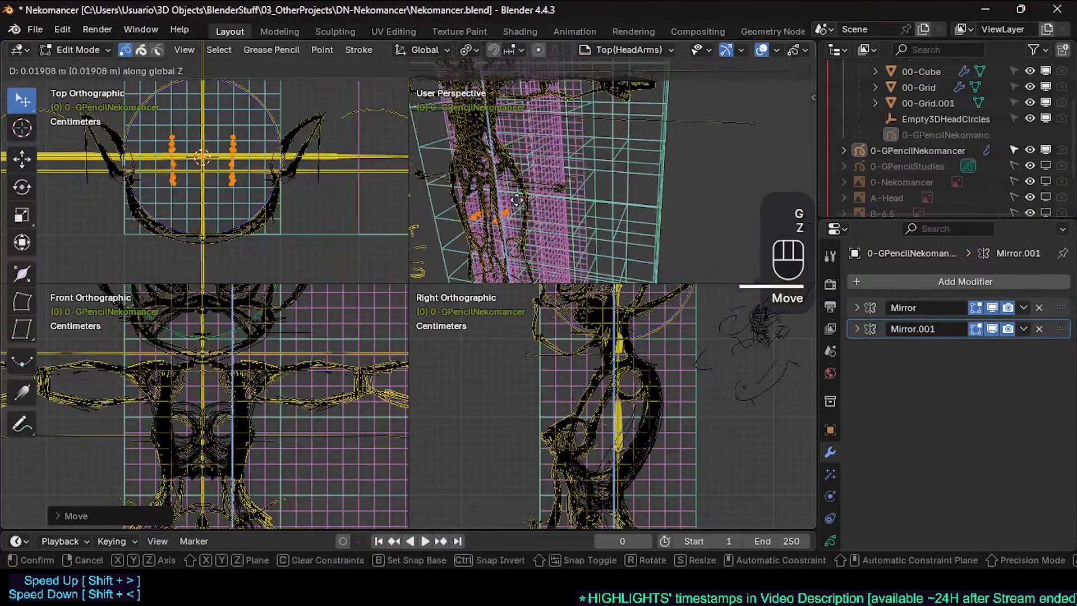
{"action": "left_click", "coordinate": [513, 142]}
{"action": "key", "text": "g"}
{"action": "key", "text": "z"}
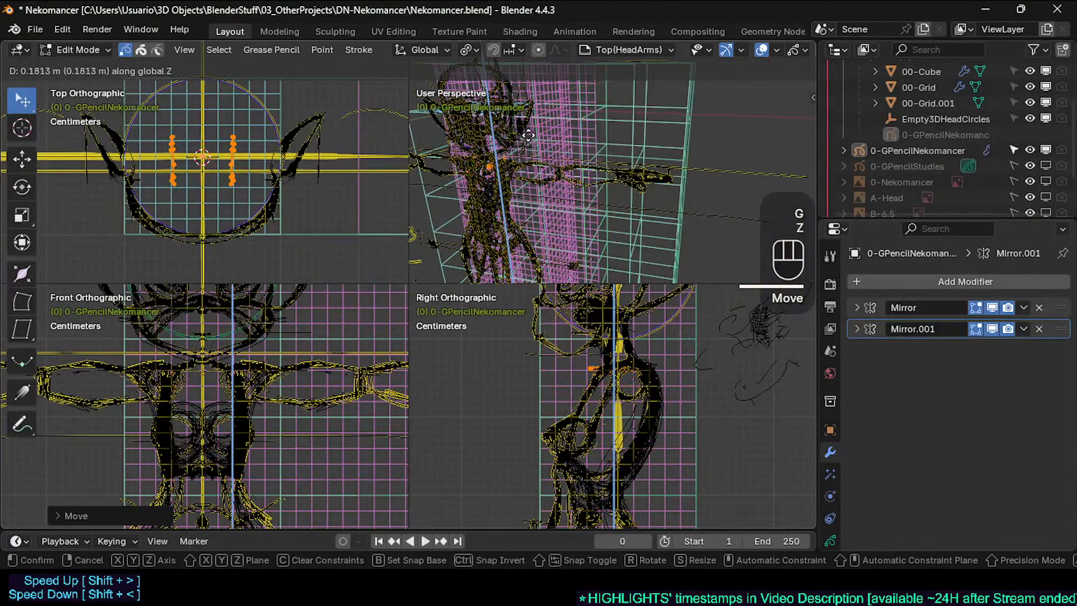
{"action": "left_click", "coordinate": [528, 134]}
{"action": "middle_click_drag", "start_coordinate": [528, 135], "coordinate": [540, 173], "text": "ctrl"}
{"action": "key", "text": "g"}
{"action": "key", "text": "z"}
{"action": "left_click", "coordinate": [546, 160]}
{"action": "key", "text": "g"}
{"action": "key", "text": "y"}
{"action": "key", "text": "x"}
{"action": "key", "text": "Escape"}
Switch the Grease Pencil sketch back to Draw Mode
{"action": "middle_click_drag", "start_coordinate": [252, 183], "coordinate": [256, 180], "text": "ctrl"}
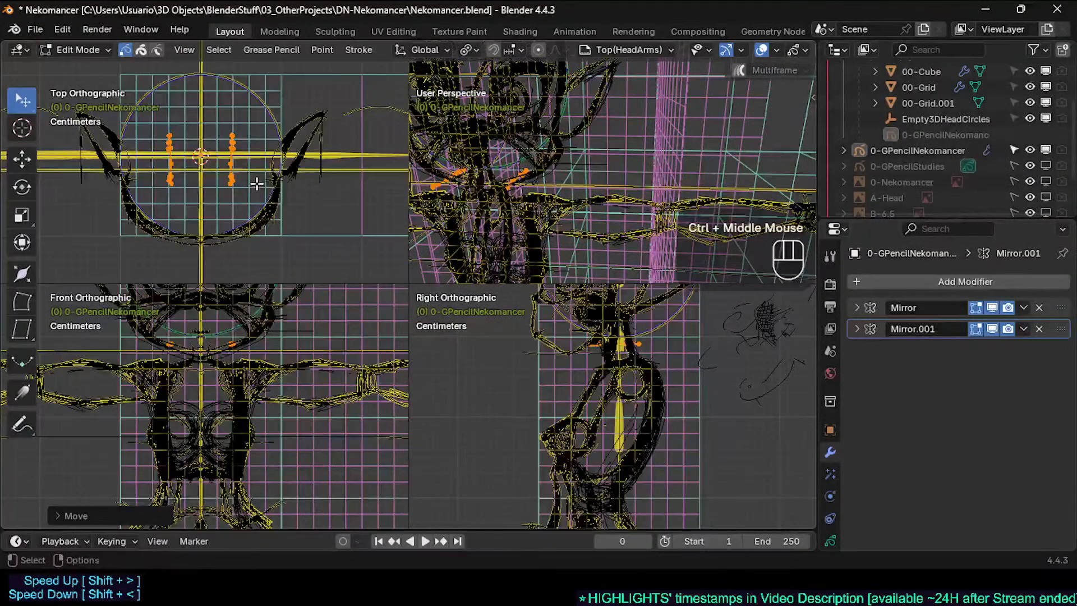
{"action": "key", "text": "ctrl+Tab"}
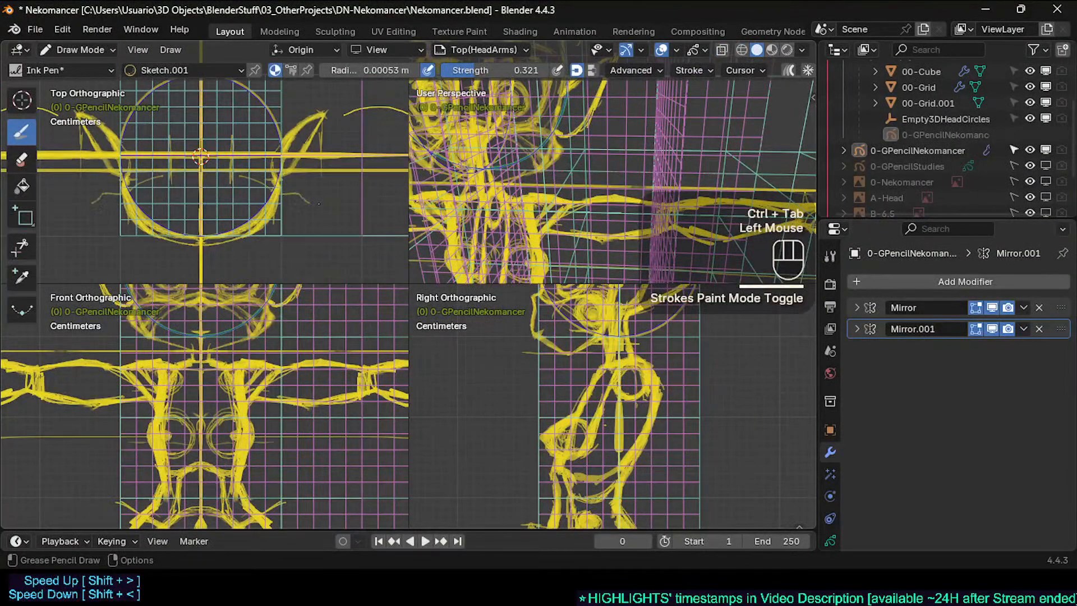
Try shoulder contour strokes reaching outward from the cheek in the top view, plus a stroke above the arm in the perspective view
{"action": "left_click_drag", "start_coordinate": [319, 203], "coordinate": [331, 190]}
{"action": "middle_click_drag", "start_coordinate": [570, 189], "coordinate": [595, 161]}
{"action": "left_click", "coordinate": [595, 160]}
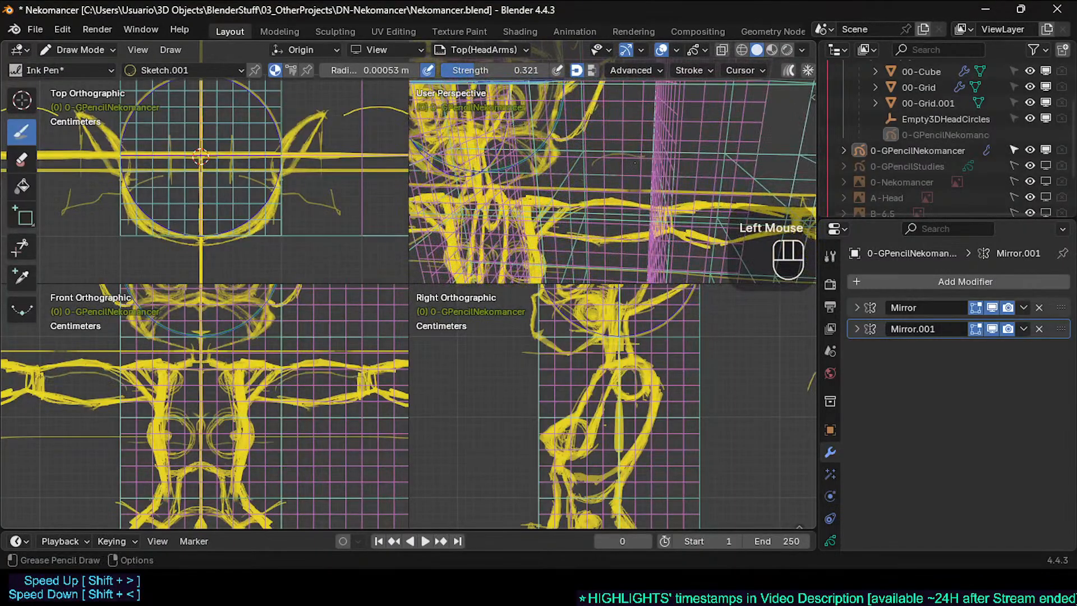
{"action": "key", "text": "ctrl+z"}
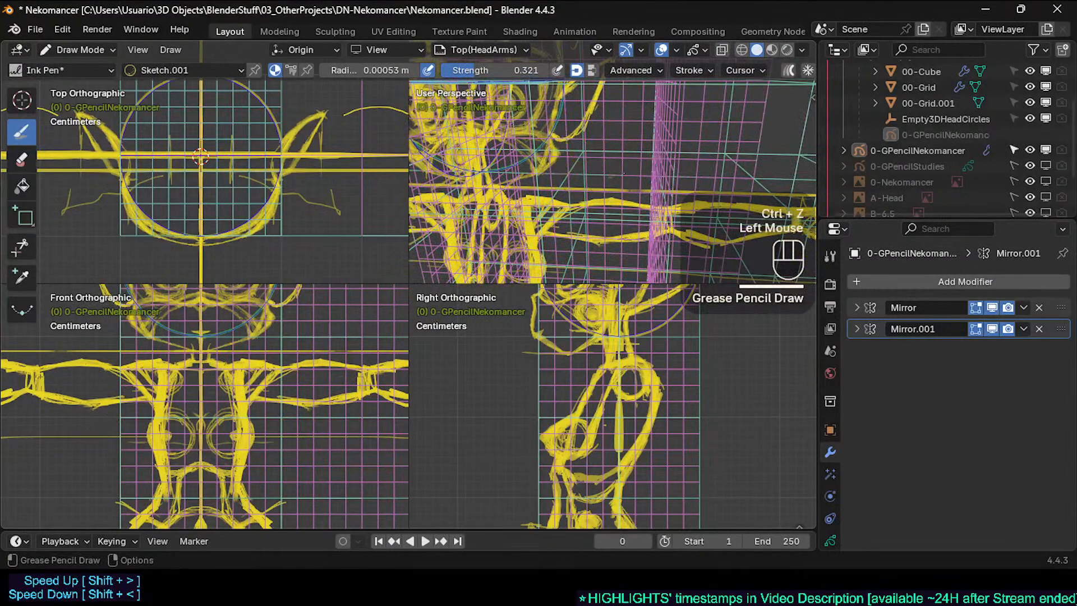
{"action": "key", "text": "ctrl+z"}
{"action": "left_click_drag", "start_coordinate": [308, 212], "coordinate": [360, 241]}
{"action": "key", "text": "ctrl+z"}
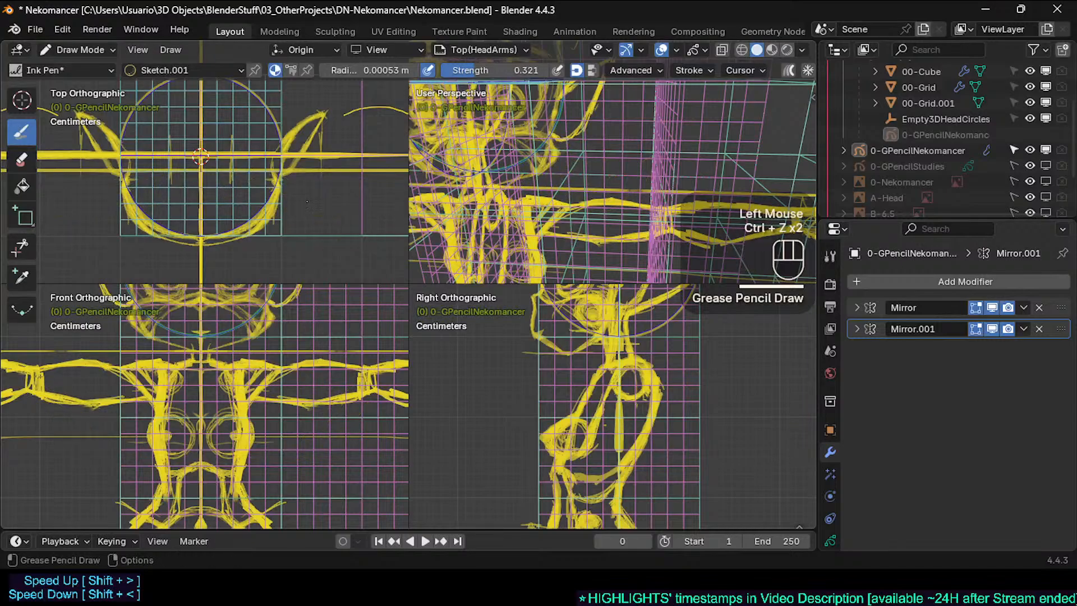
Save the sketch changes to Nekomancer.blend
{"action": "middle_click", "coordinate": [307, 201]}
{"action": "middle_click_drag", "start_coordinate": [307, 201], "coordinate": [307, 192], "text": "shift"}
{"action": "middle_click_drag", "start_coordinate": [270, 157], "coordinate": [279, 188], "text": "shift"}
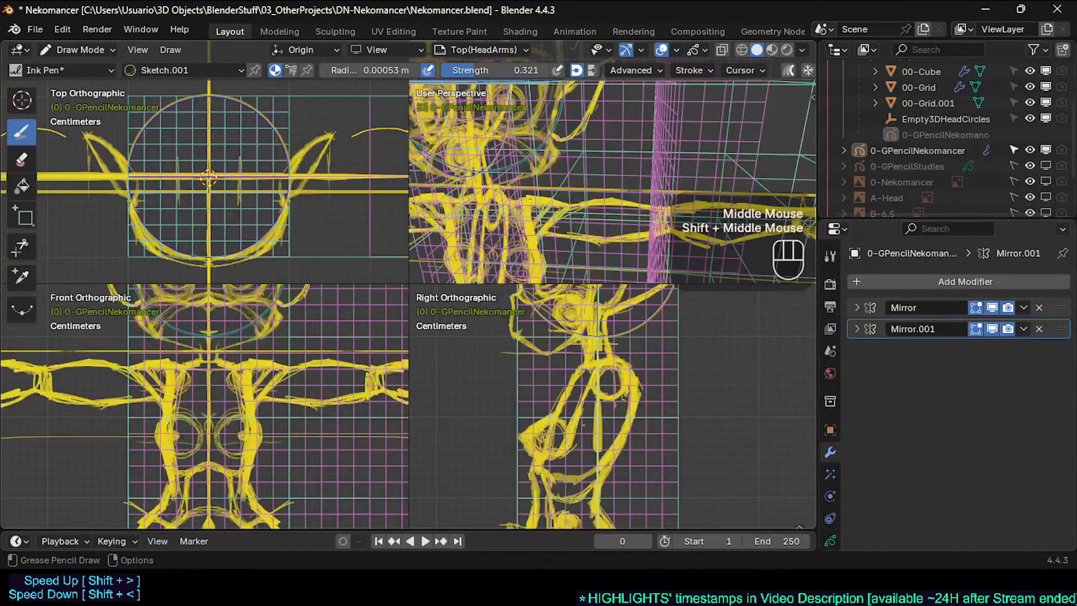
{"action": "key", "text": "ctrl+s"}
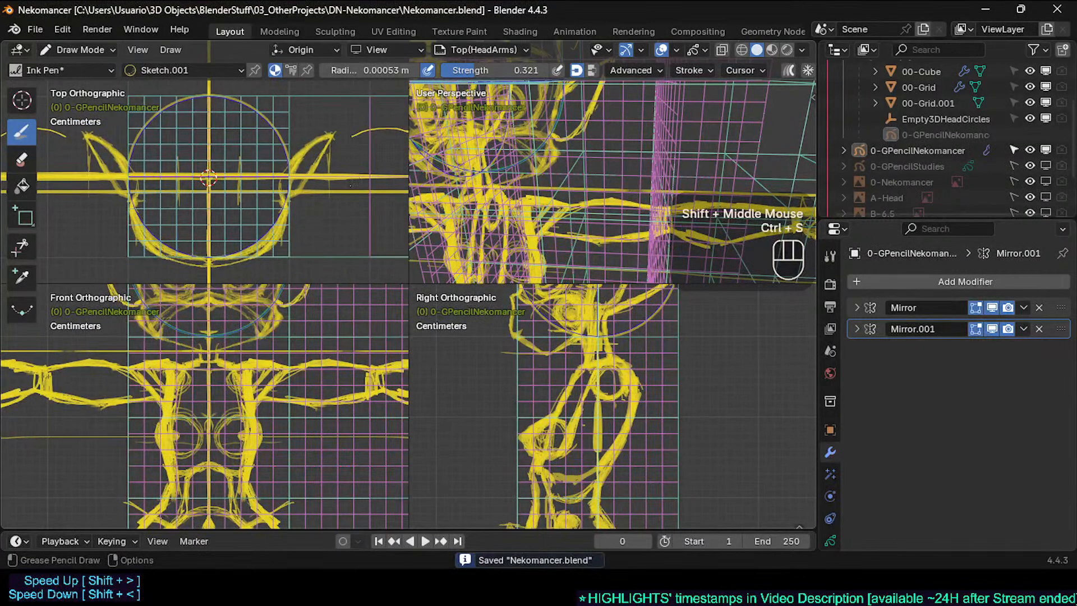
Try a stroke near the upper end of the short vertical neck line in the top view
{"action": "mouse_move", "coordinate": [350, 185]}
{"action": "middle_mouse_down", "text": "shift"}
{"action": "mouse_move", "coordinate": [315, 175]}
{"action": "mouse_move", "coordinate": [256, 187]}
{"action": "mouse_move", "coordinate": [281, 185]}
{"action": "mouse_move", "coordinate": [272, 207]}
{"action": "middle_mouse_up", "text": "shift"}
{"action": "middle_click_drag", "start_coordinate": [185, 156], "coordinate": [204, 173], "text": "shift"}
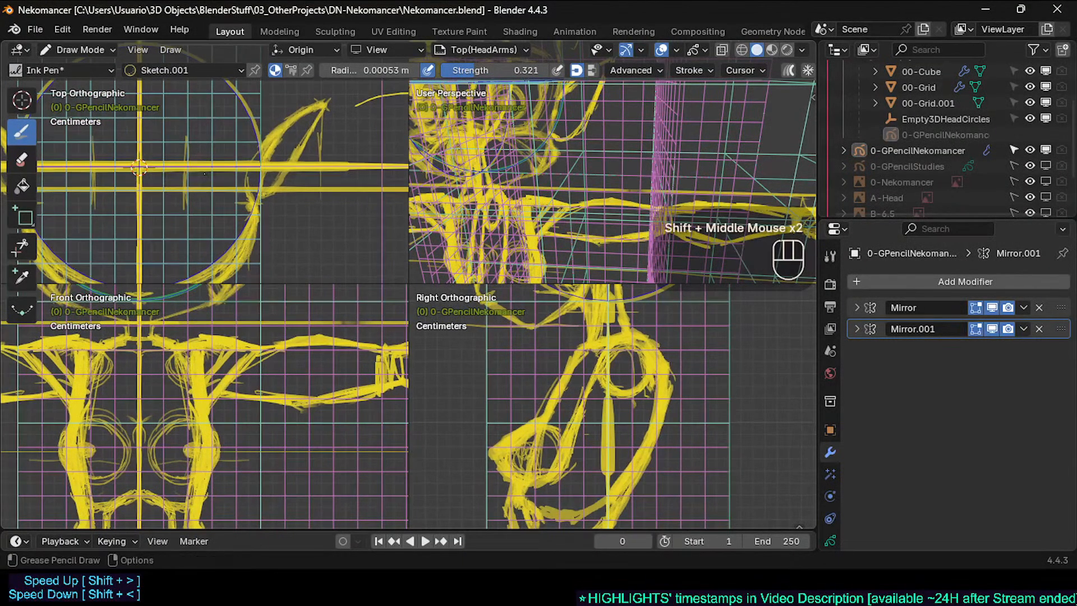
{"action": "left_click", "coordinate": [181, 150]}
{"action": "key", "text": "ctrl+z"}
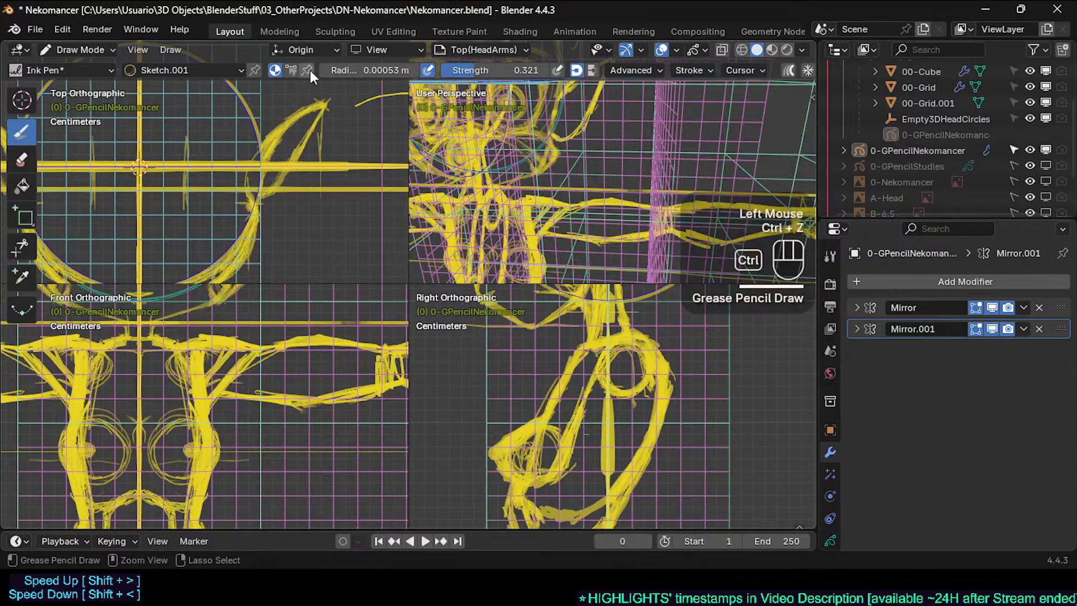
Check the available Drawing Plane and Stroke Placement options for the sketch strokes
{"action": "middle_click_drag", "start_coordinate": [374, 70], "coordinate": [337, 72]}
{"action": "left_click", "coordinate": [375, 49]}
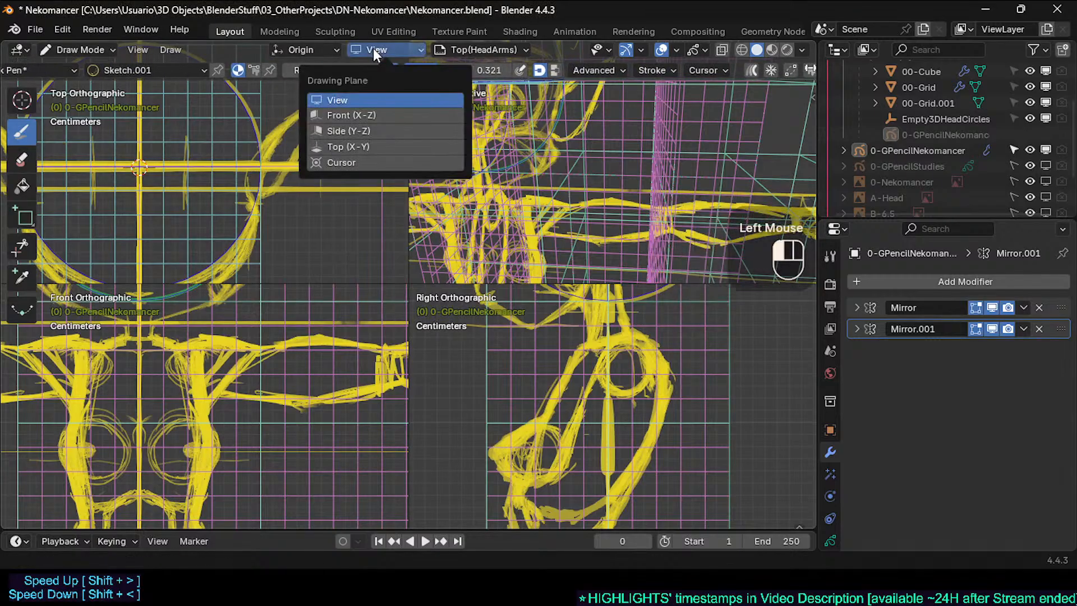
{"action": "mouse_move", "coordinate": [325, 48]}
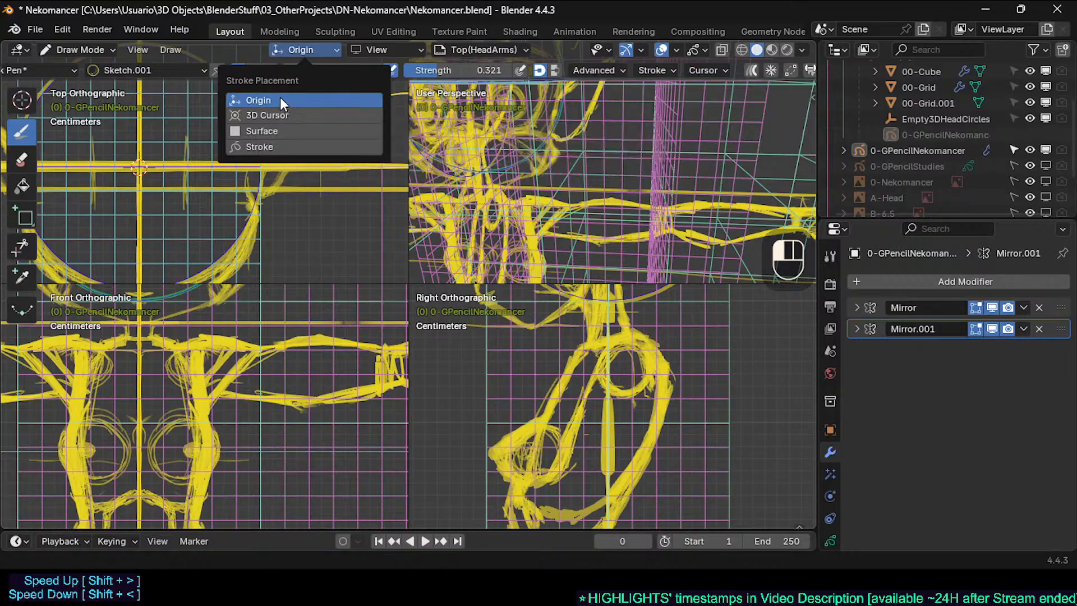
{"action": "left_click", "coordinate": [293, 55]}
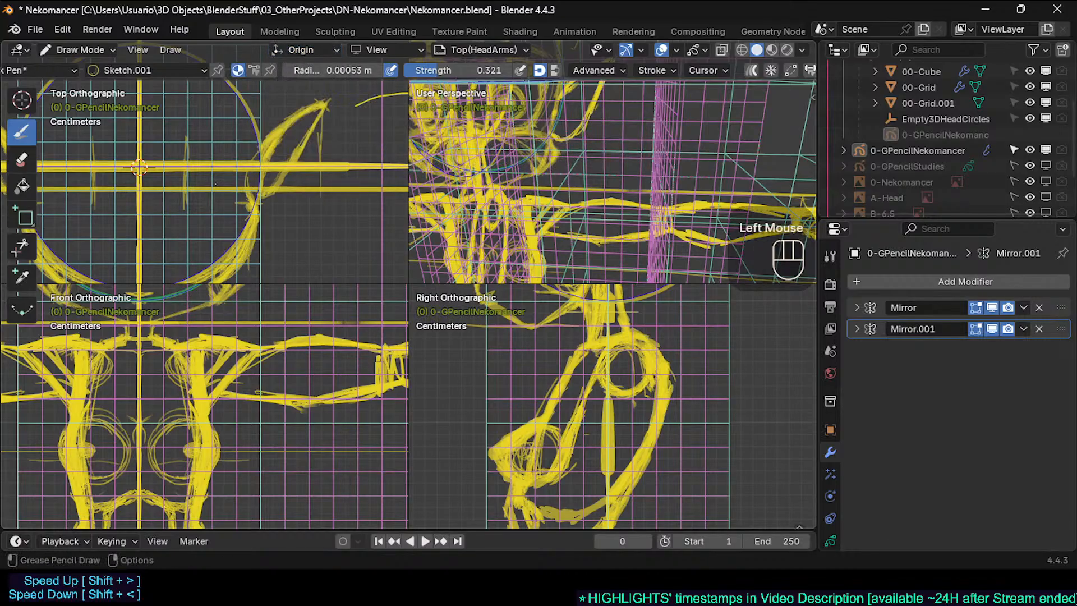
{"action": "middle_click_drag", "start_coordinate": [204, 180], "coordinate": [312, 55], "text": "ctrl"}
{"action": "mouse_move", "coordinate": [270, 112]}
{"action": "middle_mouse_down", "text": "ctrl"}
{"action": "mouse_move", "coordinate": [261, 163]}
{"action": "mouse_move", "coordinate": [279, 151]}
{"action": "mouse_move", "coordinate": [272, 171]}
{"action": "middle_mouse_up", "text": "ctrl"}
{"action": "left_click", "coordinate": [306, 49]}
Try a curved stroke from the short vertical neck line toward the edge of the head circle in the top view
{"action": "middle_click_drag", "start_coordinate": [272, 171], "coordinate": [201, 166], "text": "shift"}
{"action": "left_click", "coordinate": [201, 166]}
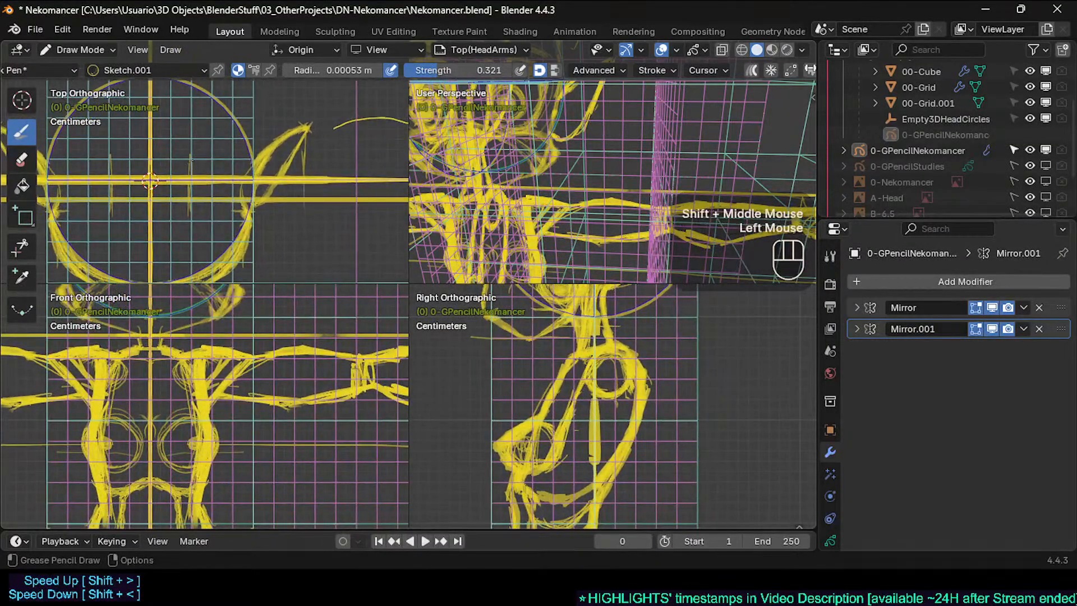
{"action": "key", "text": "ctrl+z"}
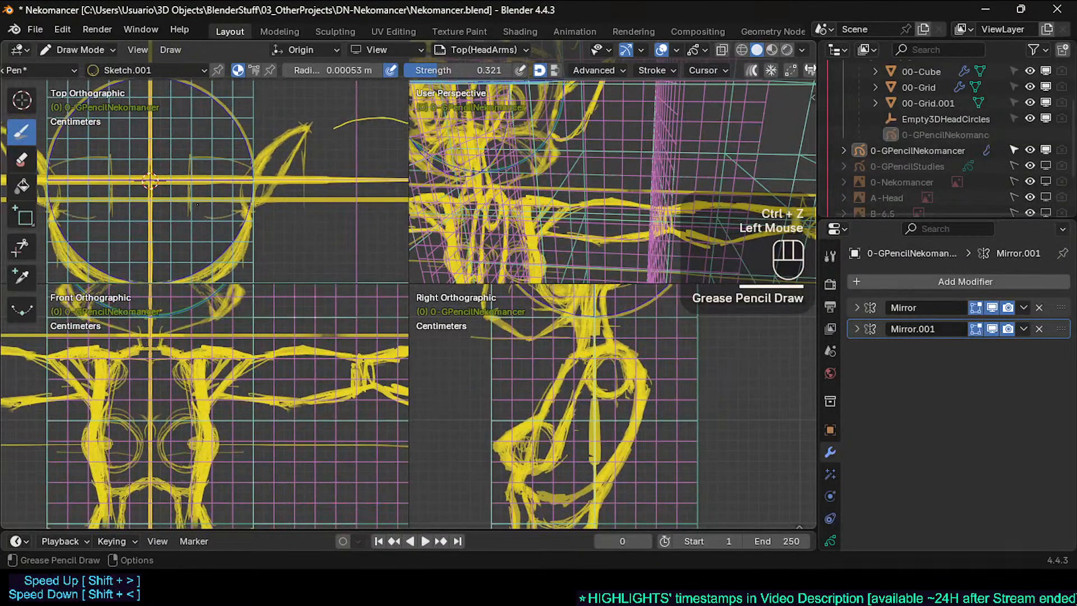
{"action": "key", "text": "ctrl+z"}
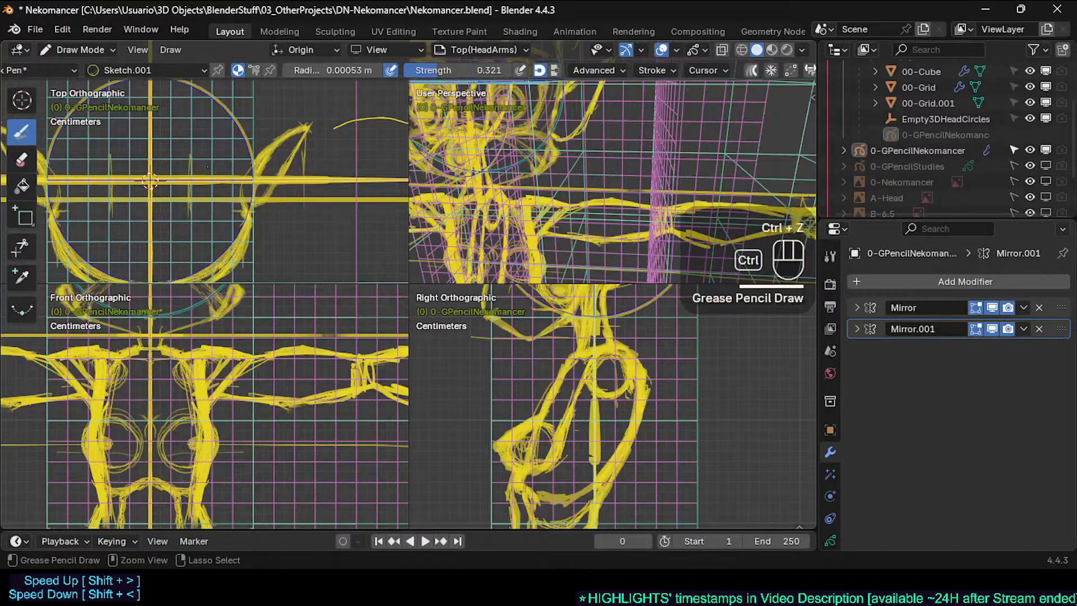
Reinforce the lower part of the short vertical neck line beside the centerline in the top view
{"action": "middle_click_drag", "start_coordinate": [209, 171], "coordinate": [209, 192], "text": "ctrl"}
{"action": "mouse_move", "coordinate": [567, 191]}
{"action": "middle_mouse_down", "text": "shift"}
{"action": "mouse_move", "coordinate": [607, 156]}
{"action": "mouse_move", "coordinate": [566, 208]}
{"action": "middle_mouse_up", "text": "shift"}
{"action": "middle_click_drag", "start_coordinate": [567, 208], "coordinate": [547, 236], "text": "ctrl"}
{"action": "middle_click_drag", "start_coordinate": [547, 236], "coordinate": [518, 161], "text": "shift"}
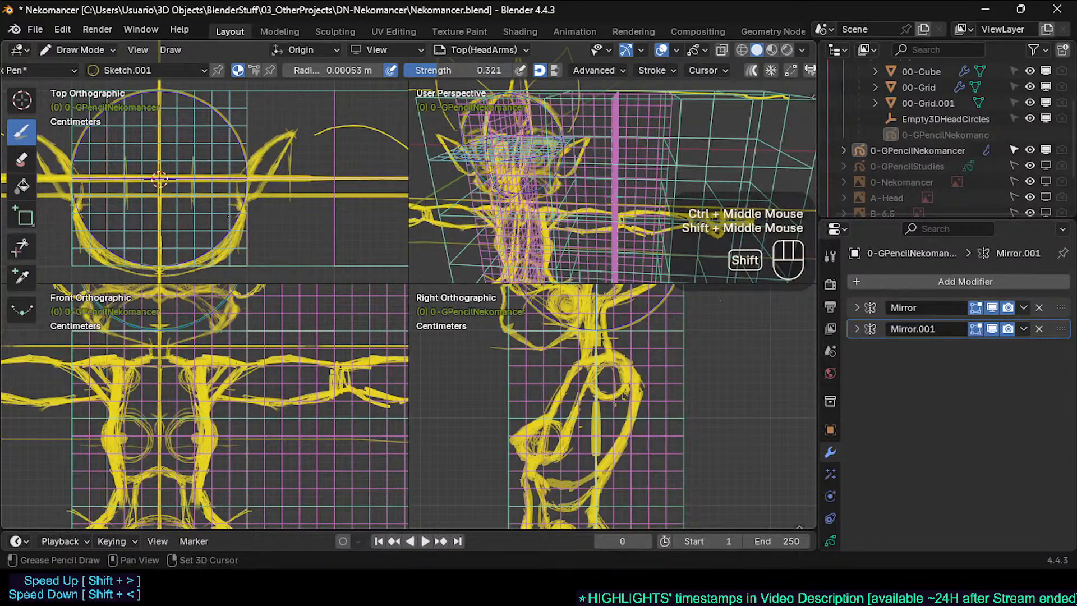
{"action": "middle_click_drag", "start_coordinate": [183, 324], "coordinate": [185, 320], "text": "shift"}
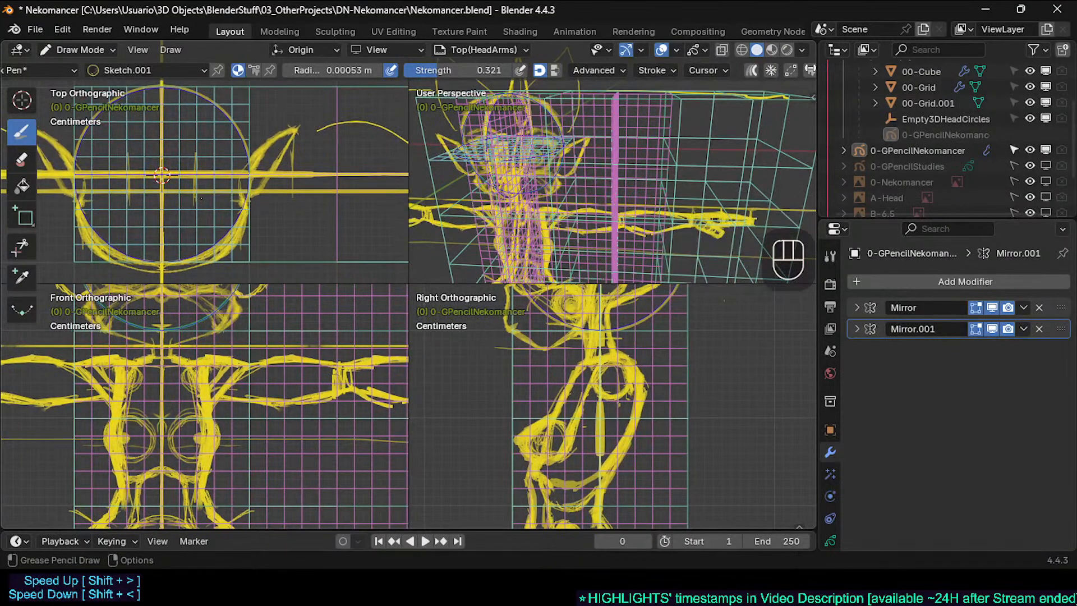
{"action": "left_click_drag", "start_coordinate": [196, 190], "coordinate": [194, 203]}
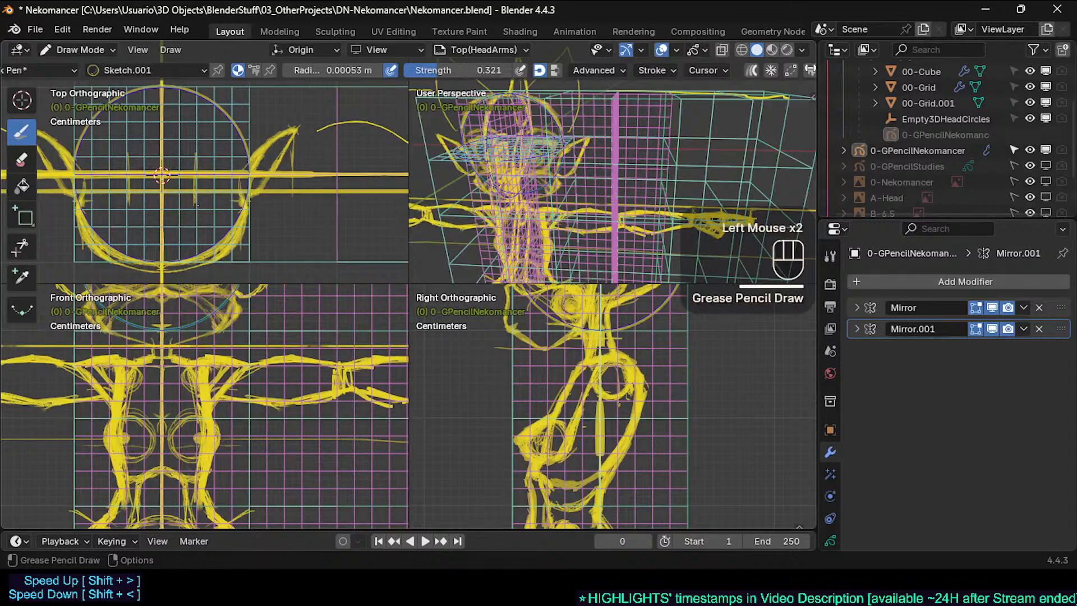
{"action": "middle_click_drag", "start_coordinate": [197, 205], "coordinate": [195, 204], "text": "shift"}
{"action": "middle_click_drag", "start_coordinate": [552, 386], "coordinate": [596, 435], "text": "shift"}
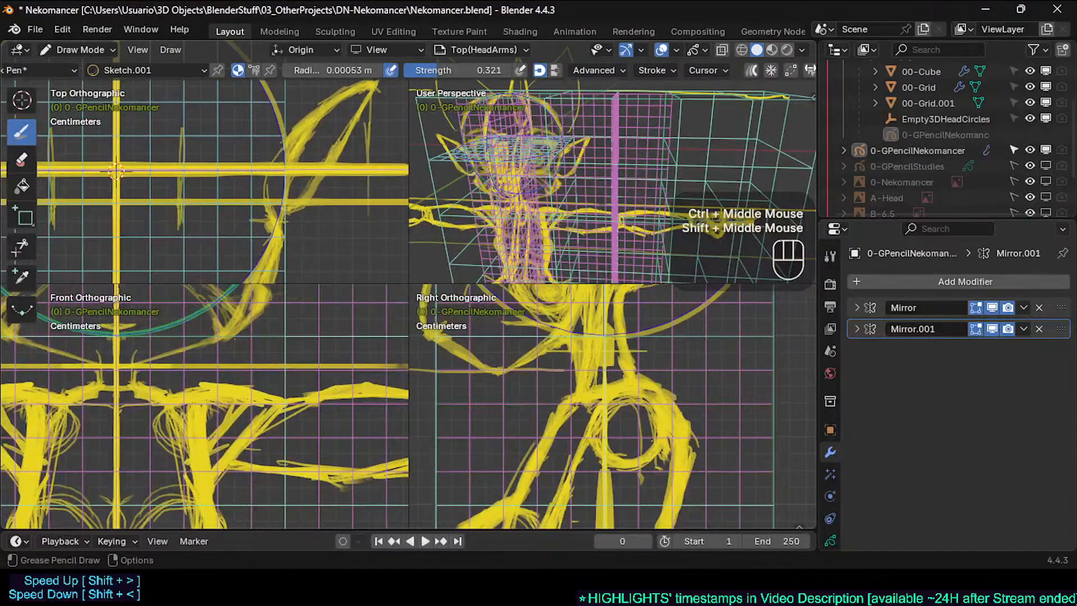
Sketch a horizontal guide stroke from the vertical neck line out to the head circle's edge, between the two arm axis lines in the top view
{"action": "middle_click_drag", "start_coordinate": [202, 185], "coordinate": [227, 206], "text": "shift"}
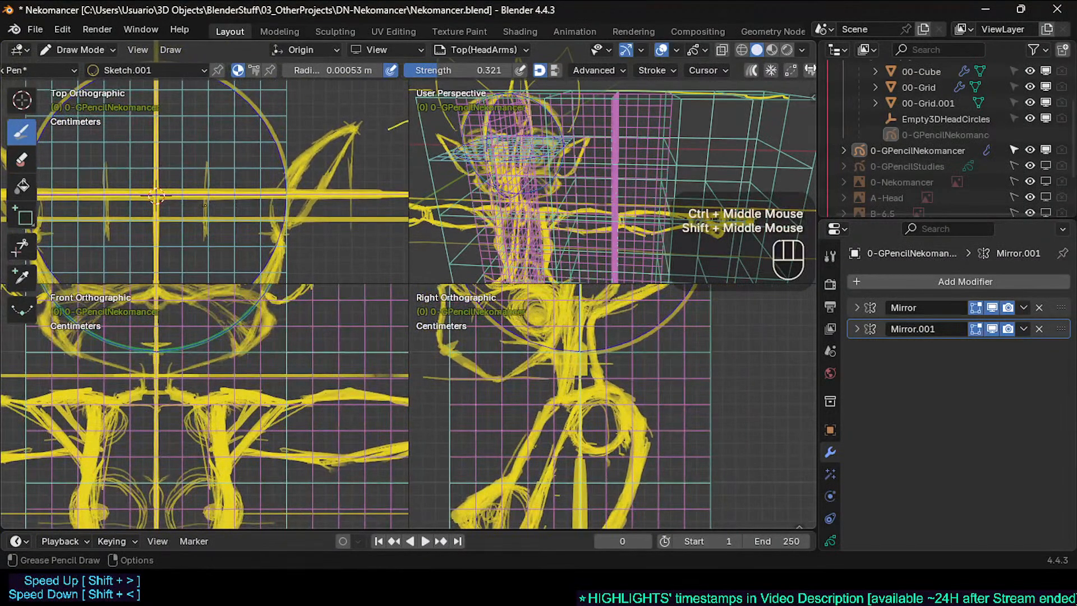
{"action": "mouse_move", "coordinate": [228, 207]}
{"action": "left_mouse_down"}
{"action": "mouse_move", "coordinate": [238, 206]}
{"action": "mouse_move", "coordinate": [205, 207]}
{"action": "left_mouse_up"}
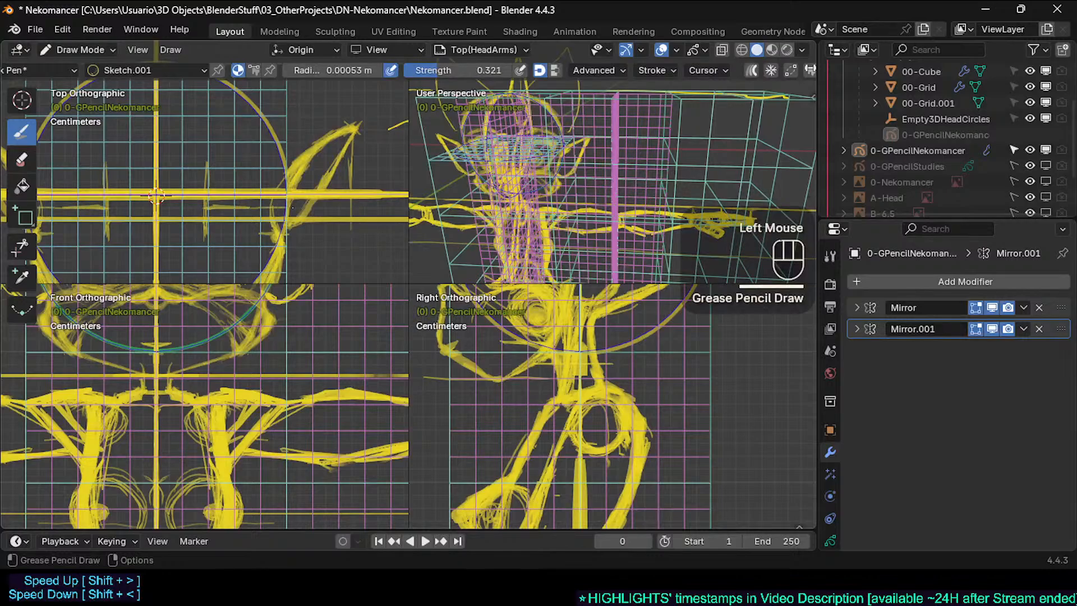
{"action": "left_click_drag", "start_coordinate": [288, 204], "coordinate": [223, 206]}
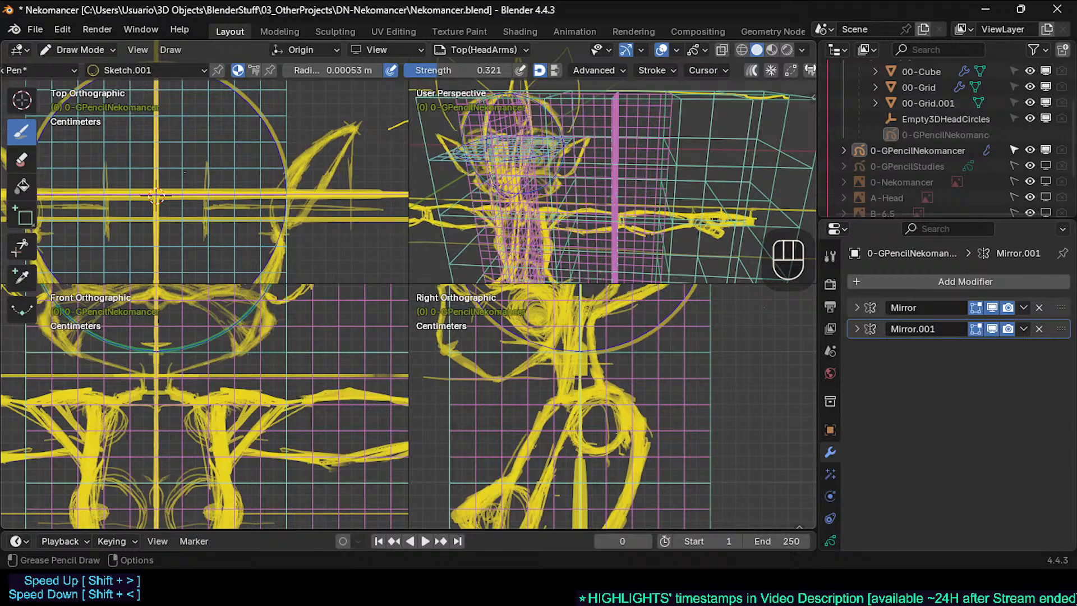
{"action": "middle_click_drag", "start_coordinate": [207, 176], "coordinate": [203, 191], "text": "shift"}
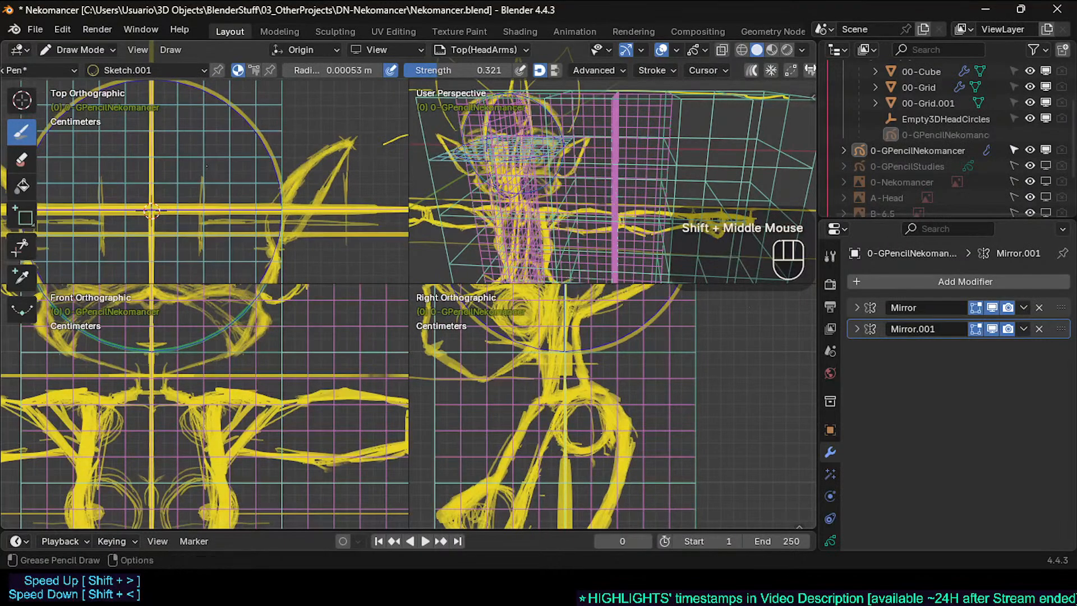
Sketch the back shoulder and arm guide above the arm axis, extending past the ear, and mark the shoulder vertically at the head circle's edge
{"action": "mouse_move", "coordinate": [228, 165]}
{"action": "left_mouse_down"}
{"action": "mouse_move", "coordinate": [207, 165]}
{"action": "mouse_move", "coordinate": [380, 167]}
{"action": "left_mouse_up"}
{"action": "middle_click_drag", "start_coordinate": [380, 167], "coordinate": [380, 186], "text": "ctrl"}
{"action": "middle_click_drag", "start_coordinate": [236, 167], "coordinate": [216, 174], "text": "shift"}
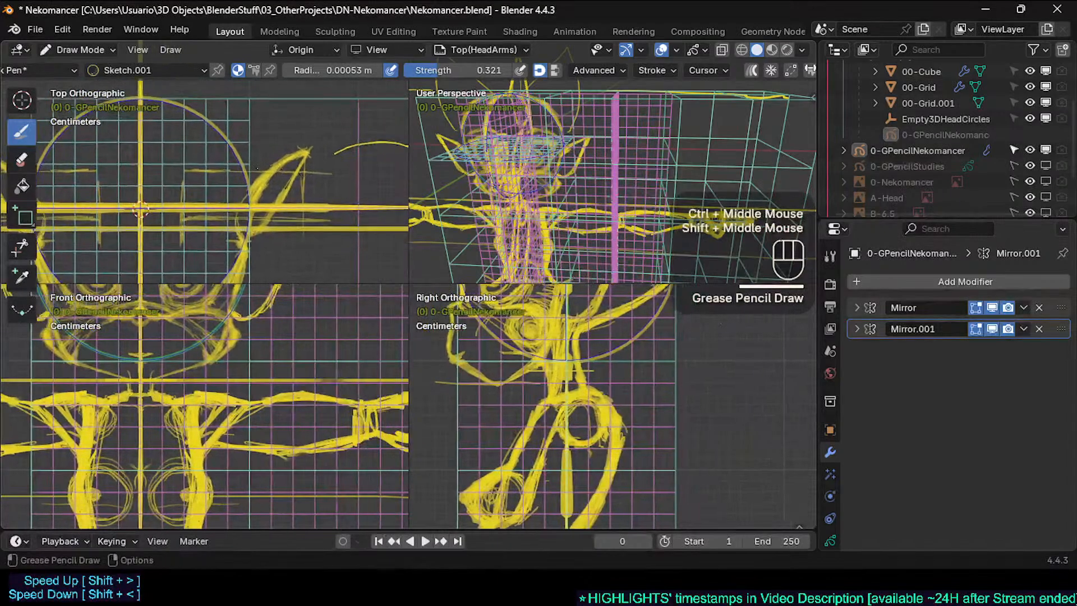
{"action": "left_click_drag", "start_coordinate": [209, 171], "coordinate": [330, 173]}
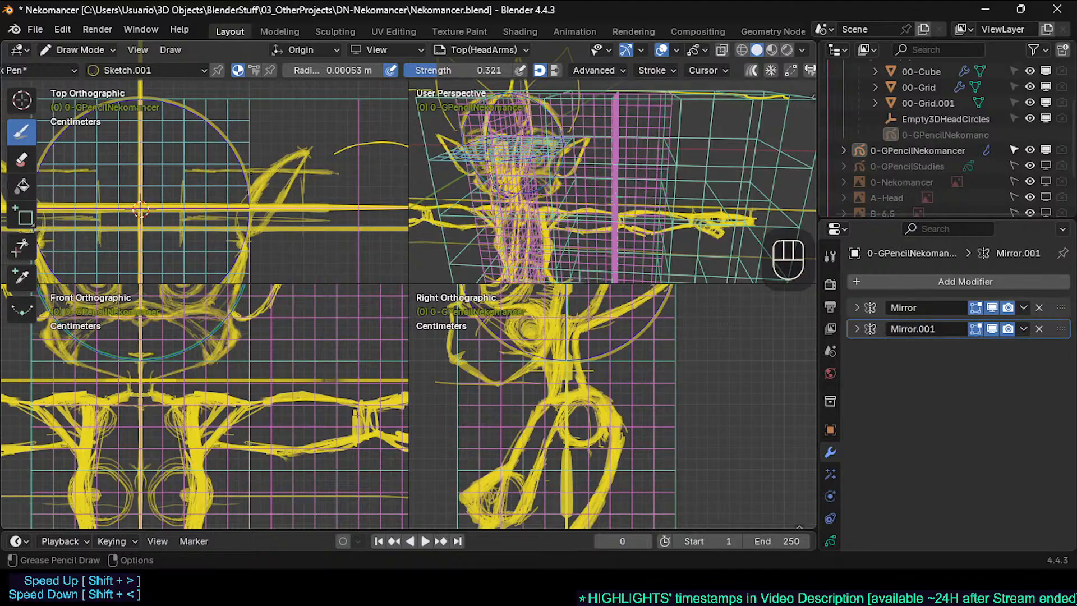
{"action": "left_click_drag", "start_coordinate": [250, 185], "coordinate": [250, 169]}
{"action": "mouse_move", "coordinate": [250, 209]}
{"action": "left_mouse_down"}
{"action": "mouse_move", "coordinate": [253, 142]}
{"action": "mouse_move", "coordinate": [251, 250]}
{"action": "mouse_move", "coordinate": [251, 190]}
{"action": "left_mouse_up"}
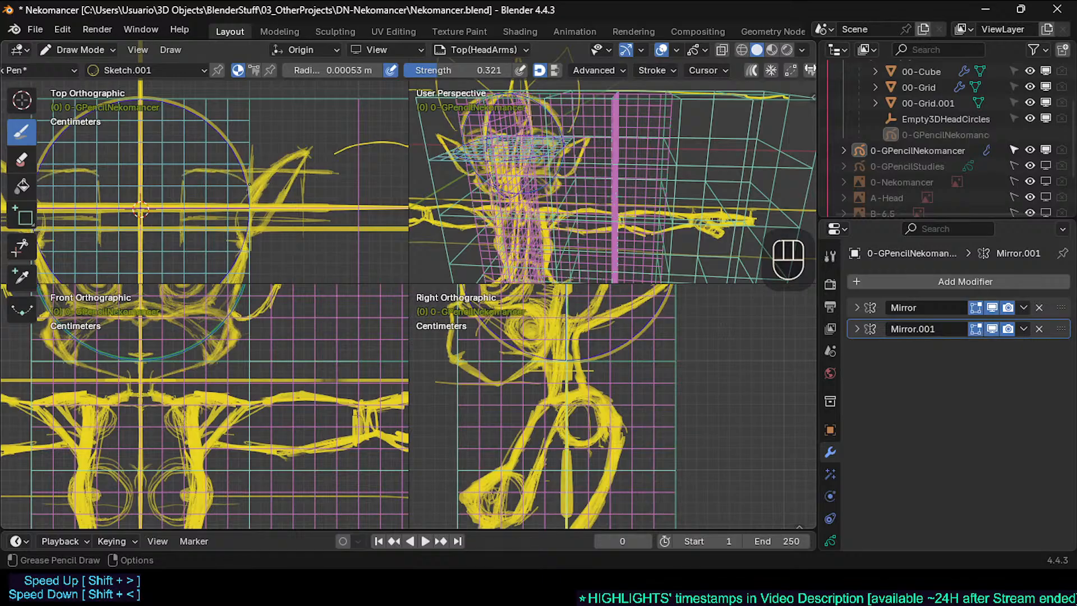
Shape the front shoulder contour with curved strokes from the head circle's edge in toward the vertical neck line
{"action": "left_click_drag", "start_coordinate": [237, 171], "coordinate": [189, 171]}
{"action": "left_click_drag", "start_coordinate": [252, 191], "coordinate": [249, 202]}
{"action": "left_click_drag", "start_coordinate": [252, 192], "coordinate": [248, 202]}
{"action": "left_click_drag", "start_coordinate": [252, 193], "coordinate": [217, 219]}
{"action": "left_click_drag", "start_coordinate": [233, 212], "coordinate": [189, 220]}
{"action": "mouse_move", "coordinate": [205, 218]}
{"action": "left_mouse_down"}
{"action": "mouse_move", "coordinate": [178, 220]}
{"action": "mouse_move", "coordinate": [189, 221]}
{"action": "left_mouse_up"}
{"action": "mouse_move", "coordinate": [221, 216]}
{"action": "left_mouse_down"}
{"action": "mouse_move", "coordinate": [180, 218]}
{"action": "mouse_move", "coordinate": [225, 216]}
{"action": "left_mouse_up"}
{"action": "left_click_drag", "start_coordinate": [253, 191], "coordinate": [256, 192]}
{"action": "left_click_drag", "start_coordinate": [179, 213], "coordinate": [223, 214]}
Round the corner where the back shoulder guide meets the vertical neck line and darken the neck side
{"action": "mouse_move", "coordinate": [236, 170]}
{"action": "left_mouse_down"}
{"action": "mouse_move", "coordinate": [210, 164]}
{"action": "mouse_move", "coordinate": [170, 183]}
{"action": "left_mouse_up"}
{"action": "left_click_drag", "start_coordinate": [185, 173], "coordinate": [179, 183]}
{"action": "left_click_drag", "start_coordinate": [185, 174], "coordinate": [175, 184]}
{"action": "left_click_drag", "start_coordinate": [181, 178], "coordinate": [179, 203]}
{"action": "left_click", "coordinate": [180, 185]}
{"action": "left_click", "coordinate": [182, 175]}
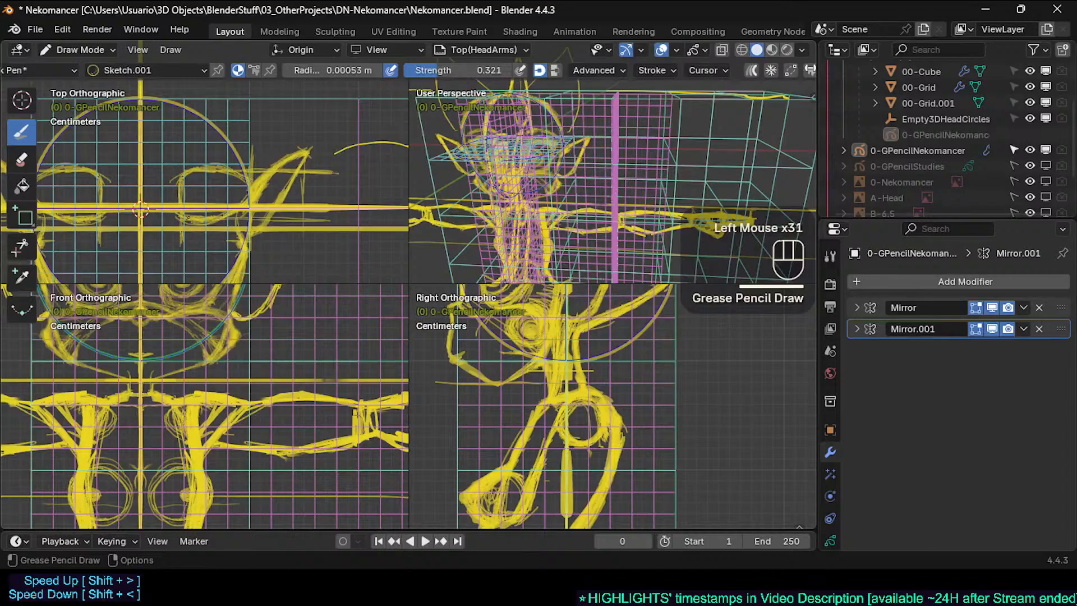
Reinforce the back shoulder contour from the neck across the head circle's edge to the ear
{"action": "left_click", "coordinate": [236, 171]}
{"action": "left_click", "coordinate": [262, 172]}
{"action": "left_click", "coordinate": [269, 173]}
{"action": "left_click", "coordinate": [282, 179]}
{"action": "left_click", "coordinate": [247, 183]}
{"action": "left_click", "coordinate": [253, 194]}
{"action": "left_click", "coordinate": [182, 178]}
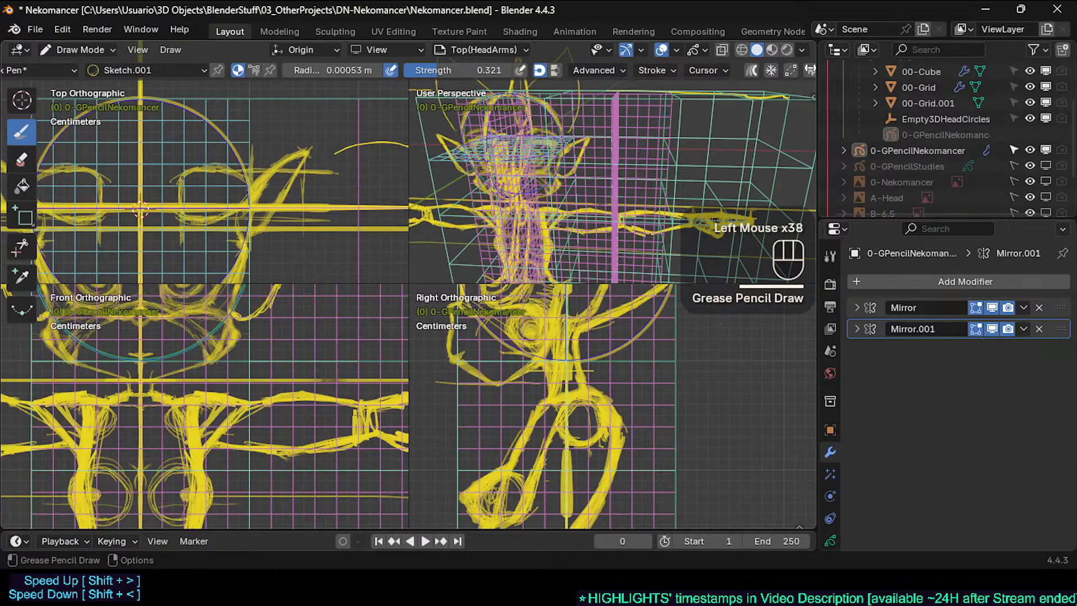
Sketch the upper arm's front contour from the shoulder outward beneath the ear in the top view
{"action": "left_click", "coordinate": [231, 211]}
{"action": "left_click", "coordinate": [226, 214]}
{"action": "left_click_drag", "start_coordinate": [221, 217], "coordinate": [303, 219]}
{"action": "left_click", "coordinate": [303, 219]}
{"action": "left_click", "coordinate": [303, 219]}
{"action": "left_click", "coordinate": [302, 219]}
{"action": "left_click", "coordinate": [302, 220]}
Darken the upper arm's front contour toward the elbow and strengthen its back contour past the ear
{"action": "middle_click_drag", "start_coordinate": [302, 220], "coordinate": [236, 217], "text": "shift"}
{"action": "left_click_drag", "start_coordinate": [181, 219], "coordinate": [309, 218]}
{"action": "left_click", "coordinate": [209, 223]}
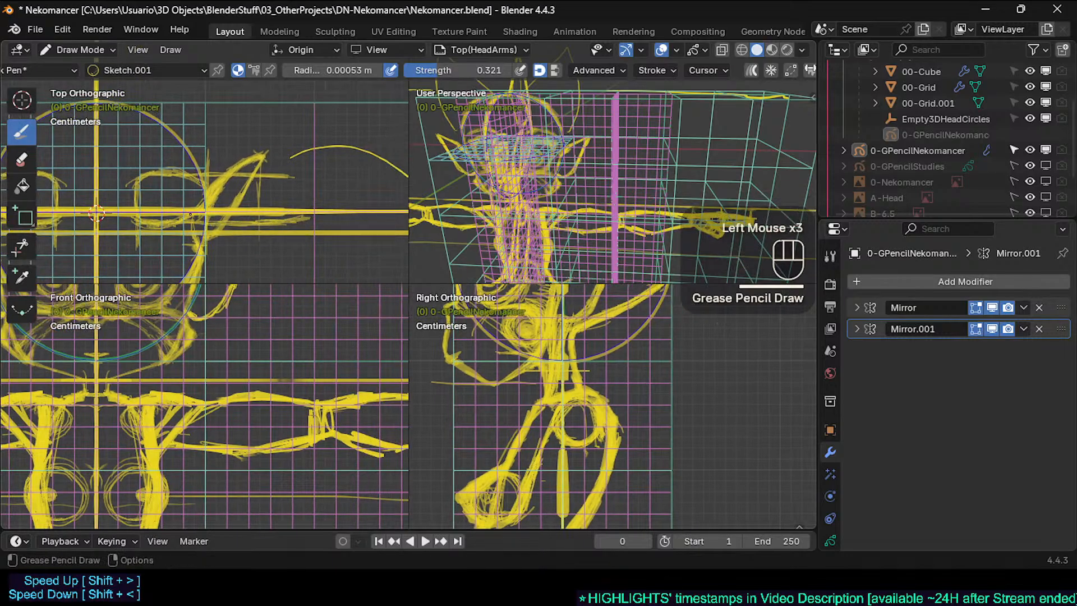
{"action": "left_click", "coordinate": [209, 223]}
{"action": "left_click_drag", "start_coordinate": [209, 223], "coordinate": [303, 219]}
{"action": "left_click_drag", "start_coordinate": [202, 181], "coordinate": [308, 181]}
{"action": "middle_click_drag", "start_coordinate": [308, 182], "coordinate": [253, 180], "text": "shift"}
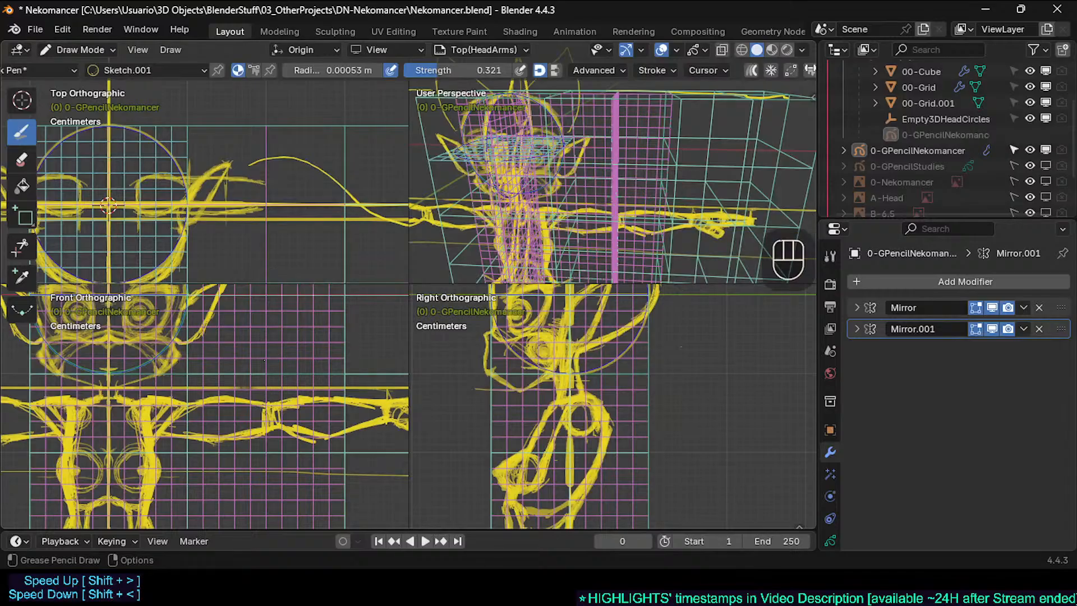
Mark the elbow with short strokes at the upper arm's back contour and bring the front contour out to it
{"action": "middle_click_drag", "start_coordinate": [272, 240], "coordinate": [284, 183], "text": "ctrl"}
{"action": "middle_click_drag", "start_coordinate": [284, 183], "coordinate": [269, 139], "text": "shift"}
{"action": "left_click_drag", "start_coordinate": [265, 136], "coordinate": [265, 185]}
{"action": "mouse_move", "coordinate": [266, 137]}
{"action": "left_mouse_down"}
{"action": "mouse_move", "coordinate": [265, 188]}
{"action": "mouse_move", "coordinate": [270, 135]}
{"action": "mouse_move", "coordinate": [253, 134]}
{"action": "mouse_move", "coordinate": [282, 132]}
{"action": "left_mouse_up"}
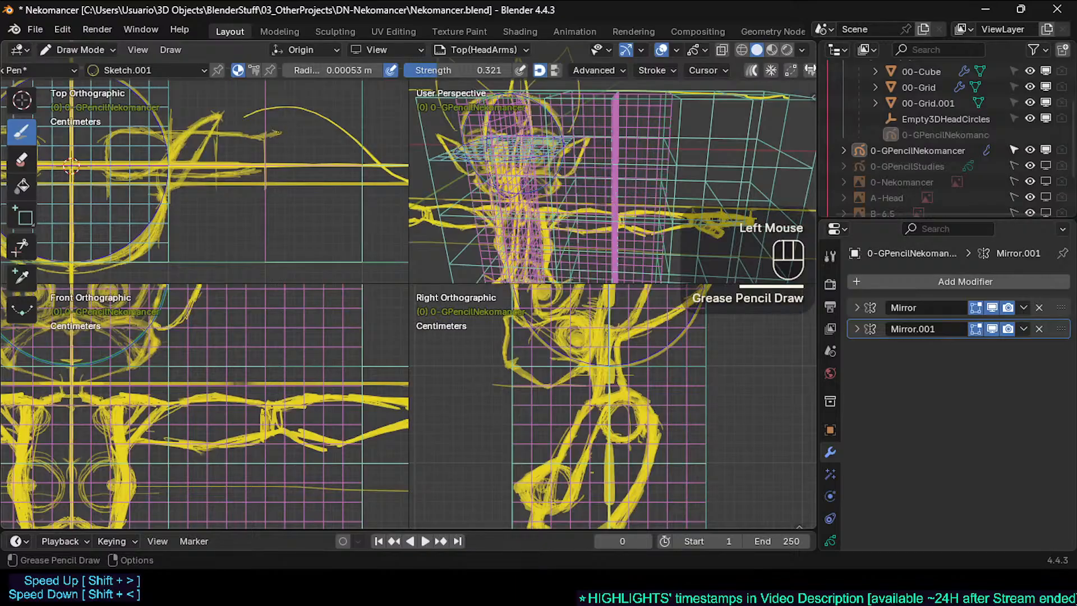
{"action": "left_click_drag", "start_coordinate": [272, 136], "coordinate": [281, 133]}
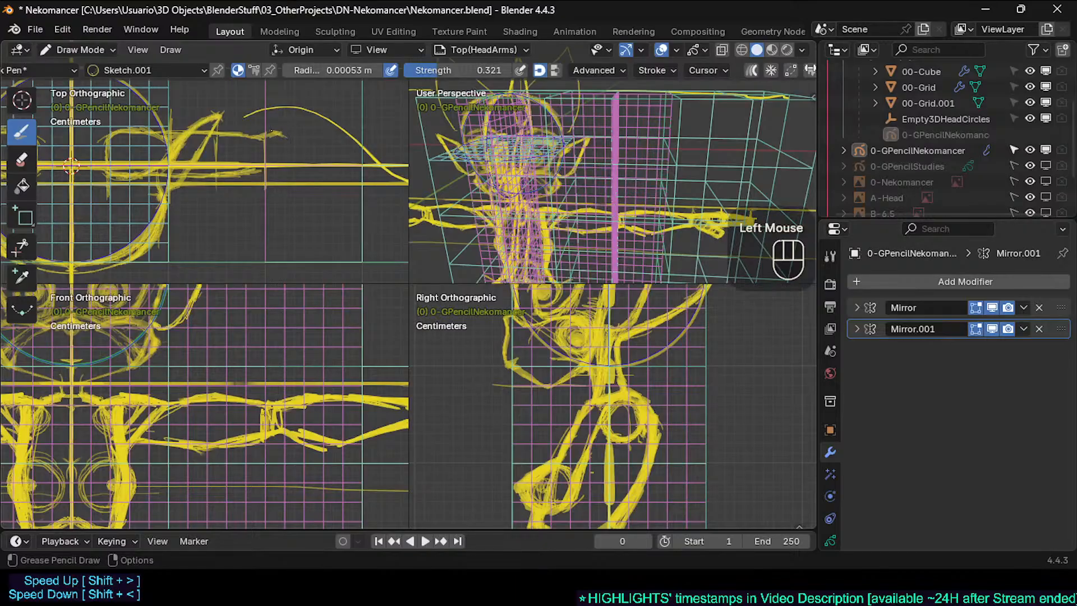
{"action": "left_click_drag", "start_coordinate": [253, 173], "coordinate": [276, 169]}
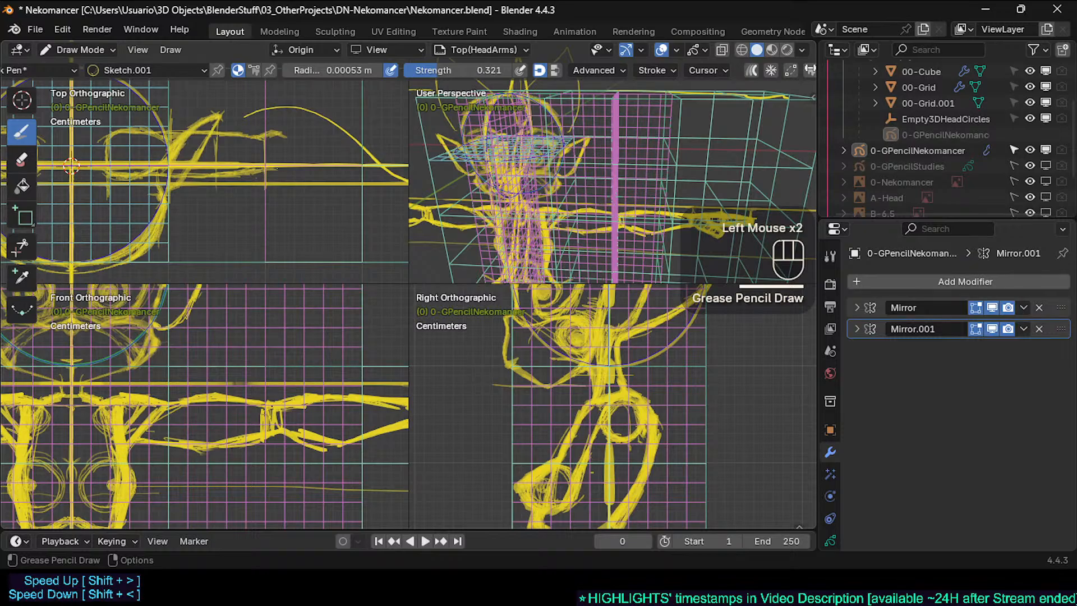
Sketch a horizontal back guide for the forearm from the elbow out to the wrist in the top view
{"action": "middle_click_drag", "start_coordinate": [279, 169], "coordinate": [240, 171], "text": "shift"}
{"action": "middle_click_drag", "start_coordinate": [313, 159], "coordinate": [274, 161], "text": "shift"}
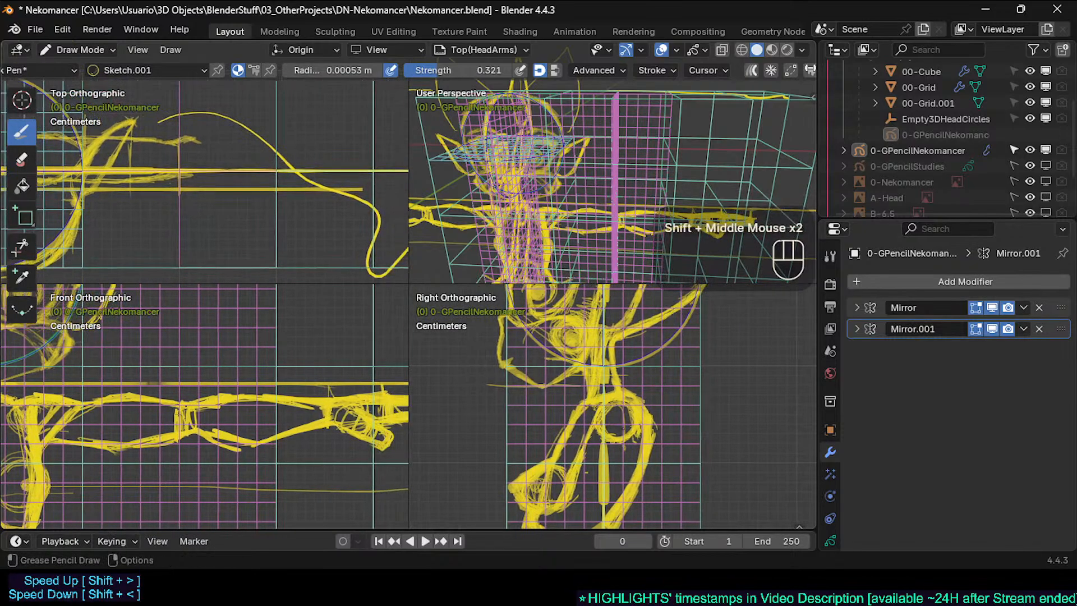
{"action": "middle_click_drag", "start_coordinate": [219, 196], "coordinate": [181, 185], "text": "shift"}
{"action": "middle_click_drag", "start_coordinate": [64, 149], "coordinate": [227, 163], "text": "shift"}
{"action": "left_click_drag", "start_coordinate": [214, 146], "coordinate": [262, 144]}
{"action": "middle_click_drag", "start_coordinate": [223, 142], "coordinate": [193, 142], "text": "shift"}
{"action": "left_click", "coordinate": [177, 143]}
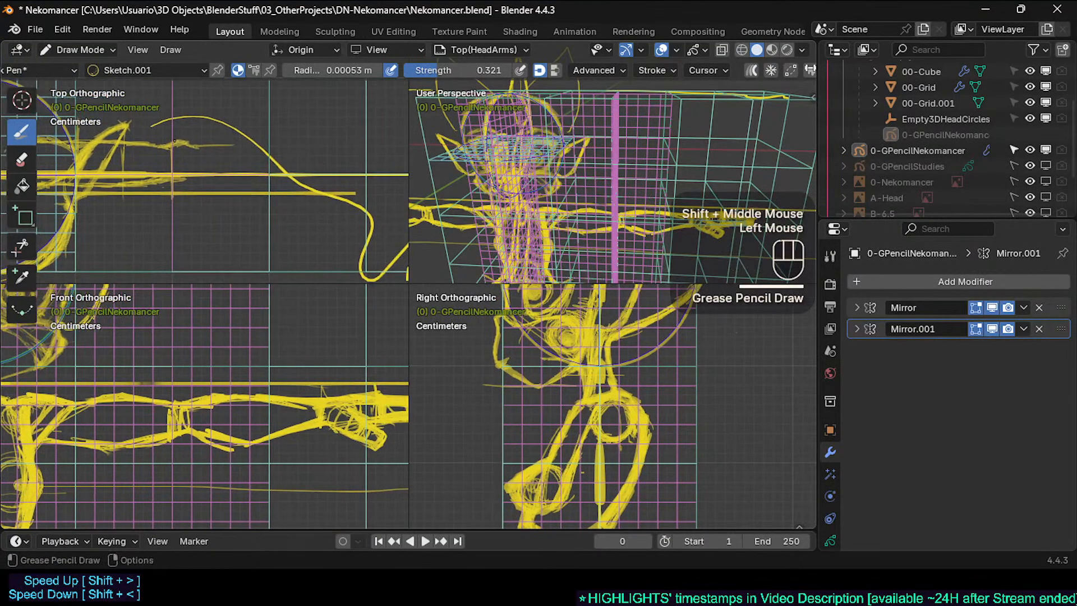
{"action": "left_click_drag", "start_coordinate": [194, 145], "coordinate": [340, 144]}
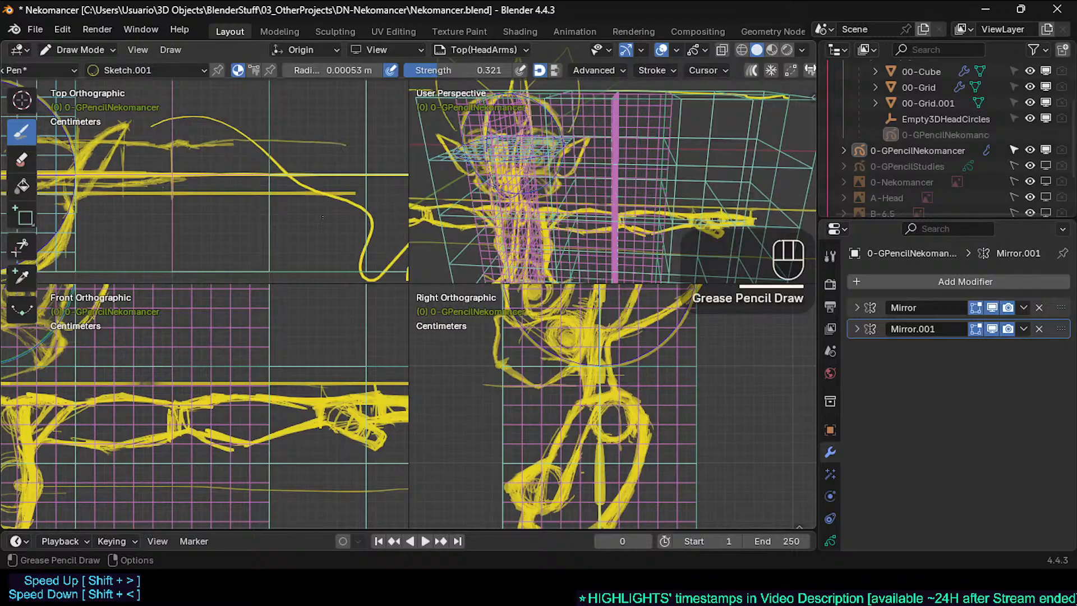
{"action": "middle_click_drag", "start_coordinate": [358, 177], "coordinate": [344, 178], "text": "shift"}
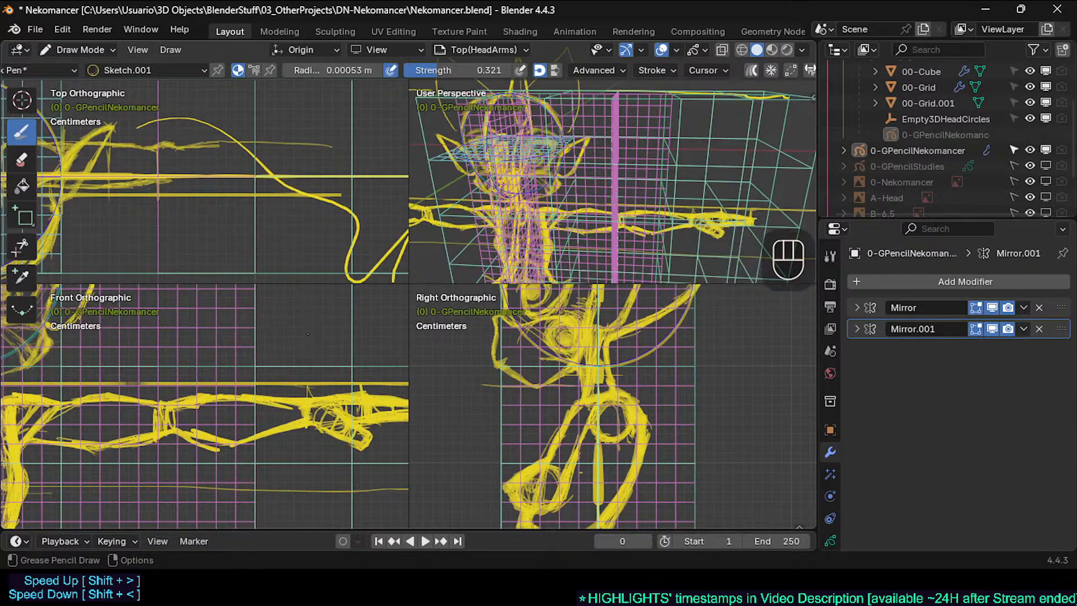
Sketch a vertical wrist guide from the forearm's back guide down across the arm axis lines
{"action": "left_click_drag", "start_coordinate": [307, 145], "coordinate": [304, 224]}
{"action": "left_click_drag", "start_coordinate": [309, 145], "coordinate": [304, 194]}
{"action": "middle_click_drag", "start_coordinate": [272, 167], "coordinate": [287, 168], "text": "shift"}
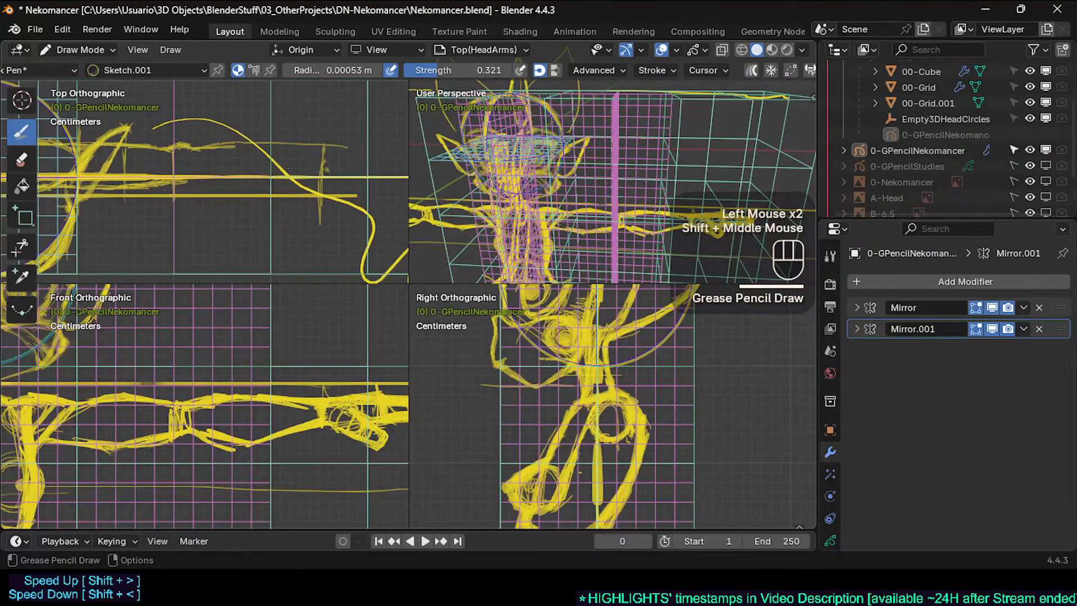
Sketch the forearm's front and back contours between the elbow and the wrist guide
{"action": "mouse_move", "coordinate": [178, 177]}
{"action": "left_mouse_down"}
{"action": "mouse_move", "coordinate": [237, 196]}
{"action": "mouse_move", "coordinate": [319, 173]}
{"action": "mouse_move", "coordinate": [227, 193]}
{"action": "mouse_move", "coordinate": [323, 169]}
{"action": "mouse_move", "coordinate": [323, 153]}
{"action": "left_mouse_up"}
{"action": "left_click_drag", "start_coordinate": [230, 144], "coordinate": [328, 161]}
{"action": "mouse_move", "coordinate": [240, 143]}
{"action": "left_mouse_down"}
{"action": "mouse_move", "coordinate": [312, 154]}
{"action": "mouse_move", "coordinate": [249, 142]}
{"action": "mouse_move", "coordinate": [298, 148]}
{"action": "mouse_move", "coordinate": [327, 172]}
{"action": "left_mouse_up"}
{"action": "mouse_move", "coordinate": [264, 184]}
{"action": "left_mouse_down"}
{"action": "mouse_move", "coordinate": [329, 175]}
{"action": "mouse_move", "coordinate": [315, 170]}
{"action": "mouse_move", "coordinate": [326, 163]}
{"action": "mouse_move", "coordinate": [320, 244]}
{"action": "left_mouse_up"}
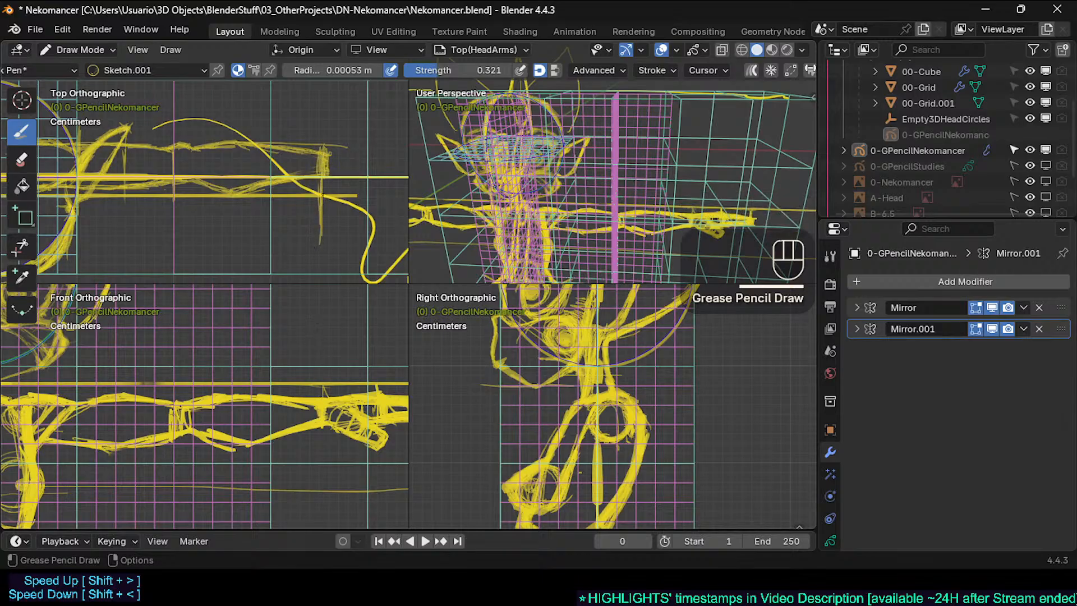
Lengthen the vertical wrist guide beyond both sides of the forearm and darken it with repeated strokes
{"action": "left_click_drag", "start_coordinate": [323, 162], "coordinate": [321, 247]}
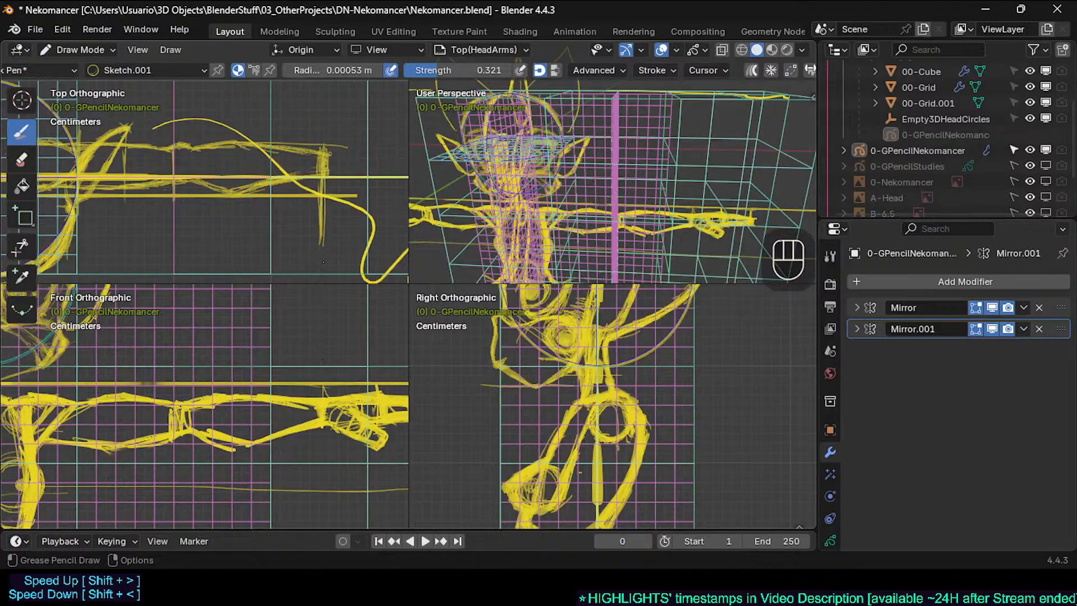
{"action": "left_click_drag", "start_coordinate": [322, 255], "coordinate": [326, 148]}
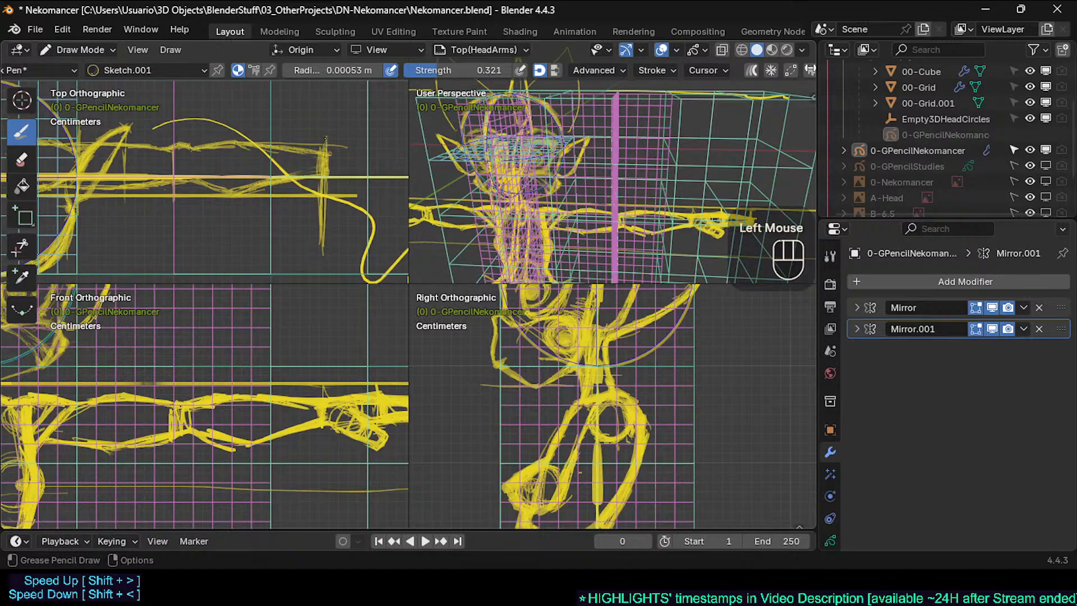
{"action": "left_click_drag", "start_coordinate": [324, 110], "coordinate": [324, 162], "text": "shift"}
{"action": "left_click_drag", "start_coordinate": [318, 211], "coordinate": [320, 274], "text": "shift"}
{"action": "left_click", "coordinate": [322, 257], "text": "shift"}
{"action": "left_click_drag", "start_coordinate": [324, 188], "coordinate": [322, 224], "text": "shift"}
{"action": "left_click_drag", "start_coordinate": [322, 226], "coordinate": [320, 259], "text": "shift"}
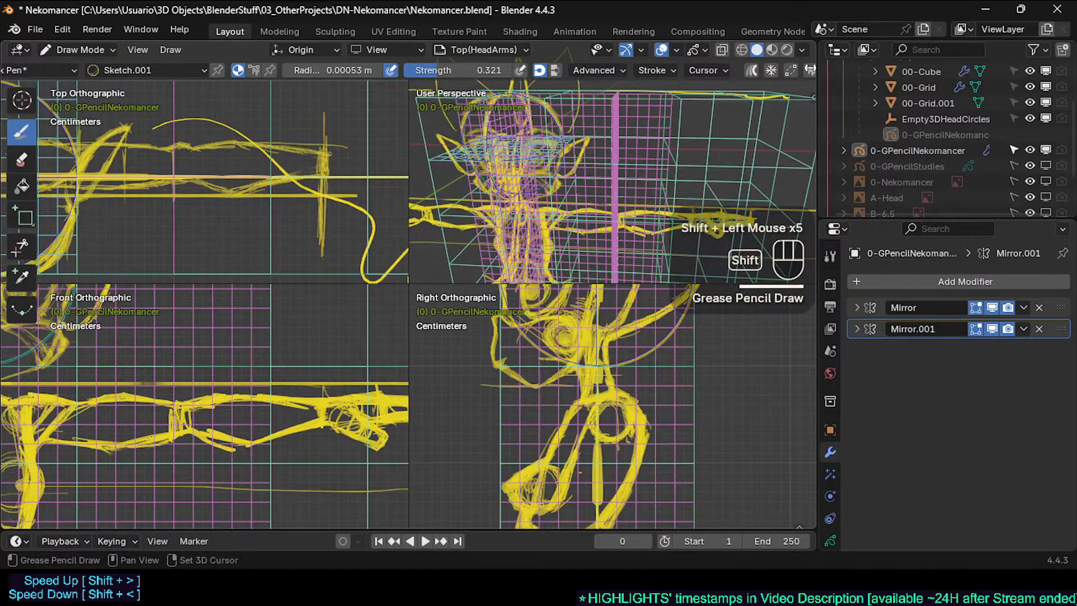
Save the Nekomancer.blend file
{"action": "left_click", "coordinate": [346, 149]}
{"action": "mouse_move", "coordinate": [346, 149]}
{"action": "middle_mouse_down", "text": "shift"}
{"action": "mouse_move", "coordinate": [323, 203]}
{"action": "mouse_move", "coordinate": [291, 168]}
{"action": "mouse_move", "coordinate": [244, 155]}
{"action": "middle_mouse_up", "text": "shift"}
{"action": "key", "text": "ctrl+s"}
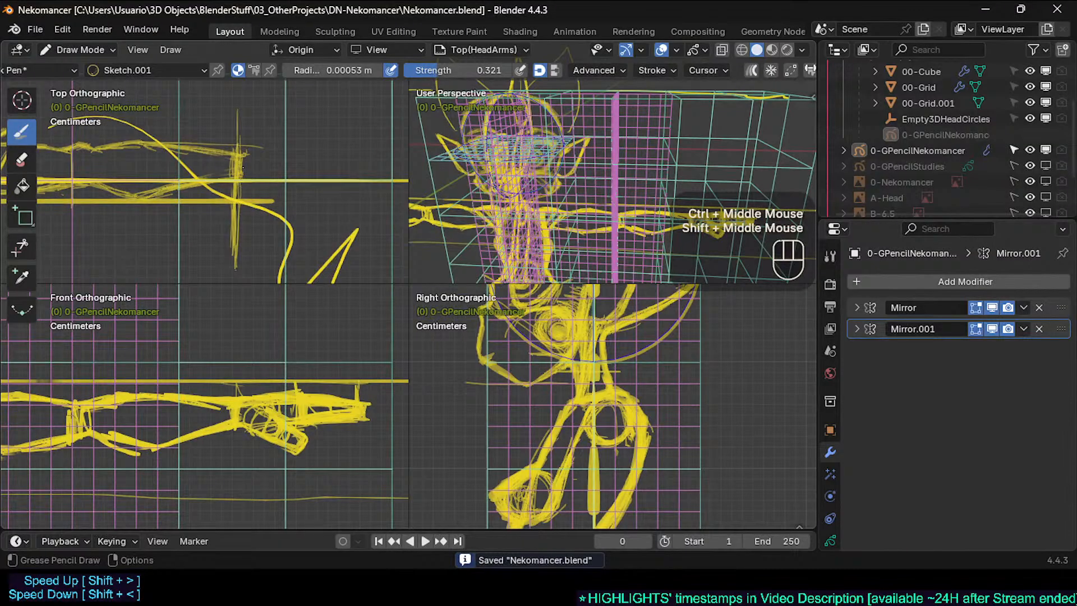
Sketch the hand's back edge outward from the wrist with a short vertical tick beyond it, and undo the last stray stroke
{"action": "left_click_drag", "start_coordinate": [243, 167], "coordinate": [246, 151]}
{"action": "left_click_drag", "start_coordinate": [243, 153], "coordinate": [273, 137]}
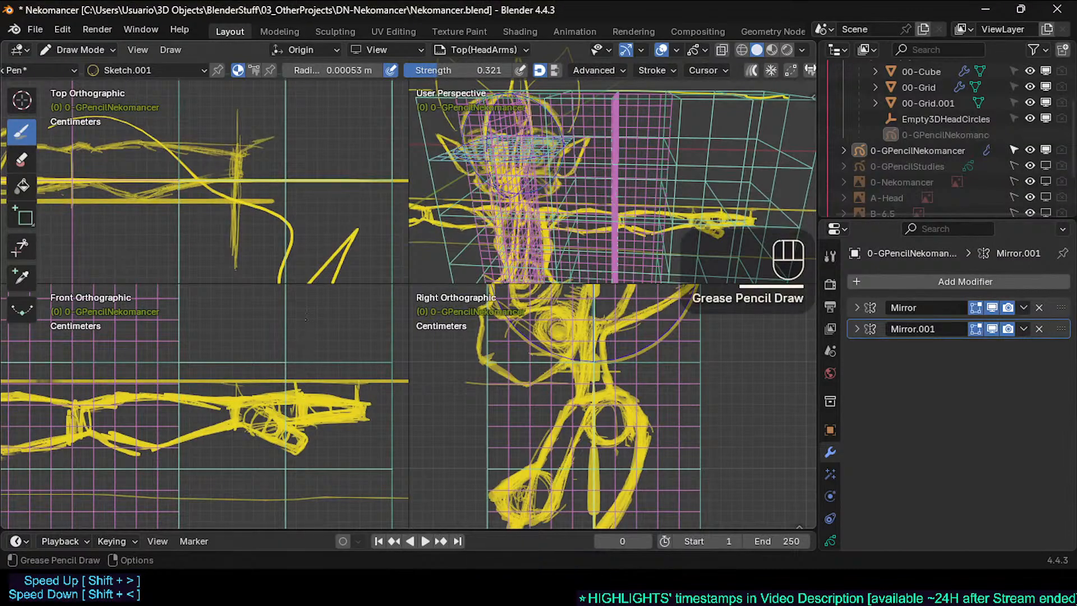
{"action": "left_click_drag", "start_coordinate": [313, 138], "coordinate": [313, 155]}
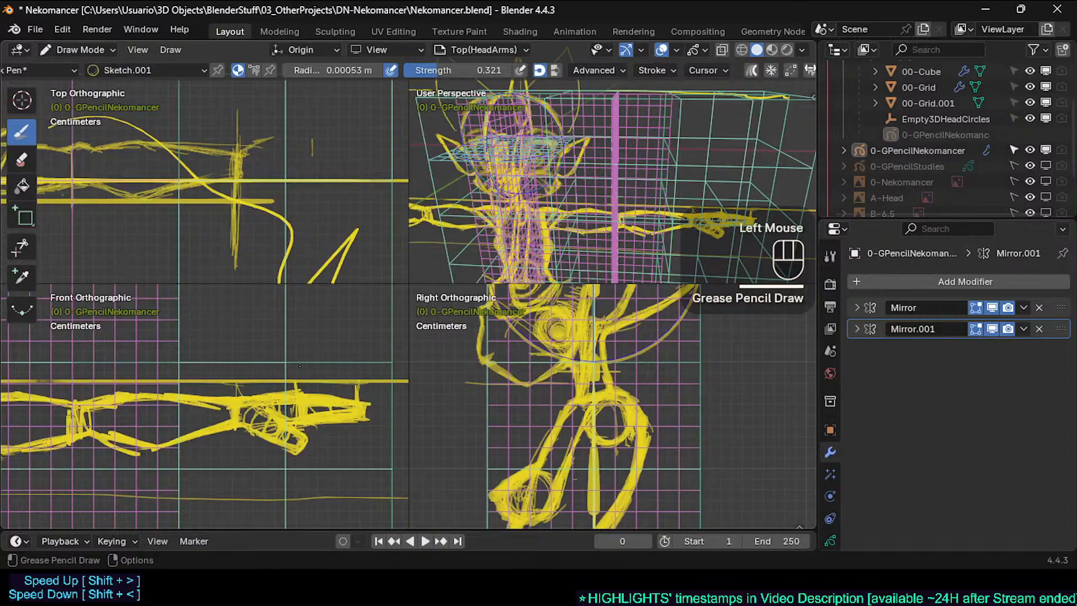
{"action": "left_click", "coordinate": [294, 276]}
{"action": "key", "text": "ctrl+z"}
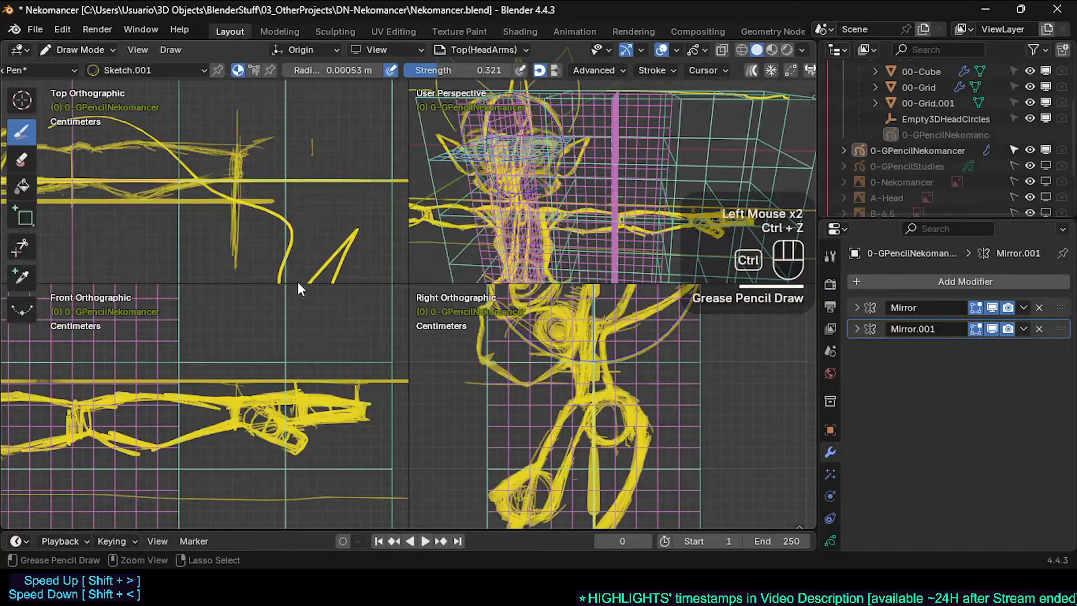
Sketch a vertical guide at the outer end of the palm and extend the hand's back edge from the wrist to it
{"action": "left_click_drag", "start_coordinate": [297, 246], "coordinate": [301, 112]}
{"action": "left_click_drag", "start_coordinate": [302, 162], "coordinate": [303, 110]}
{"action": "mouse_move", "coordinate": [298, 219]}
{"action": "left_mouse_down"}
{"action": "mouse_move", "coordinate": [300, 119]}
{"action": "mouse_move", "coordinate": [277, 140]}
{"action": "mouse_move", "coordinate": [300, 136]}
{"action": "mouse_move", "coordinate": [247, 145]}
{"action": "mouse_move", "coordinate": [304, 140]}
{"action": "left_mouse_up"}
{"action": "left_click", "coordinate": [241, 148]}
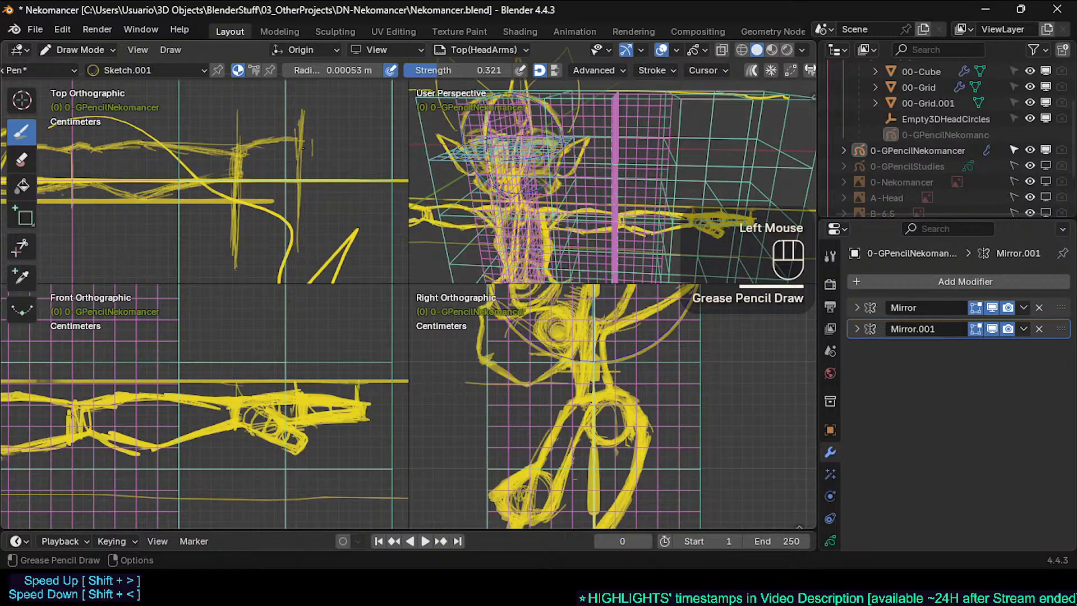
{"action": "mouse_move", "coordinate": [302, 134]}
{"action": "left_mouse_down"}
{"action": "mouse_move", "coordinate": [301, 178]}
{"action": "mouse_move", "coordinate": [301, 145]}
{"action": "left_mouse_up"}
{"action": "left_click_drag", "start_coordinate": [303, 188], "coordinate": [301, 139]}
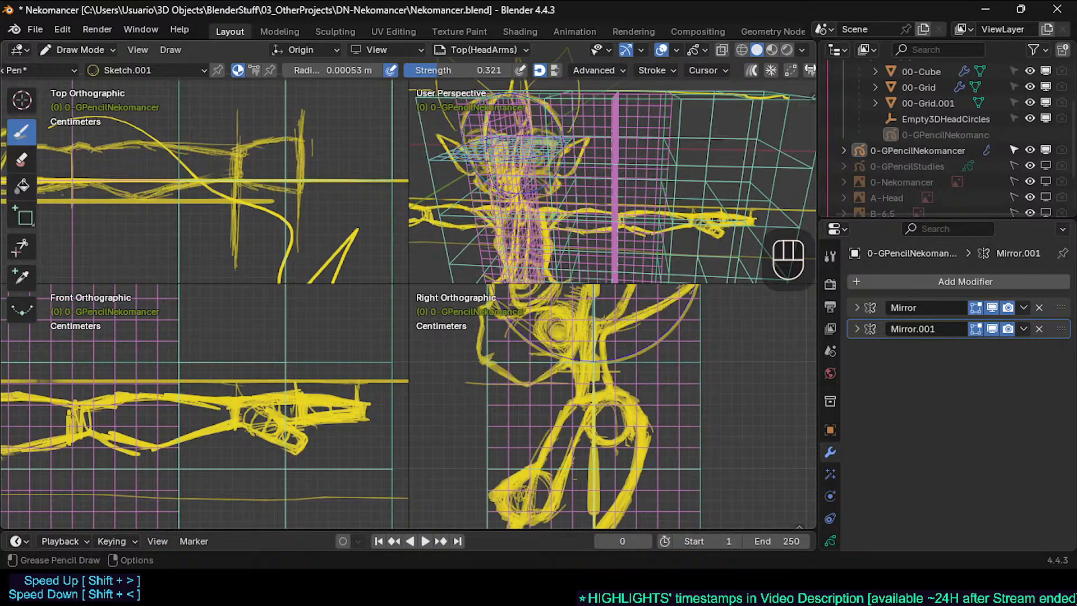
Switch the perspective viewport to the top view and frame the outstretched arm in it
{"action": "middle_click_drag", "start_coordinate": [258, 147], "coordinate": [258, 168], "text": "ctrl"}
{"action": "middle_click_drag", "start_coordinate": [258, 157], "coordinate": [326, 185], "text": "ctrl"}
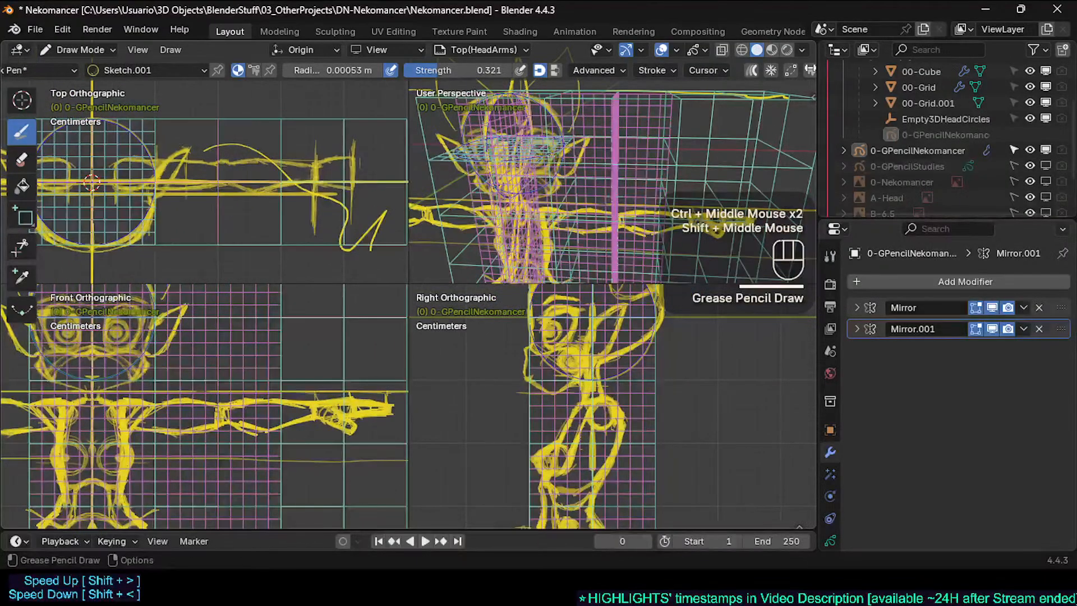
{"action": "key", "text": "KP_7"}
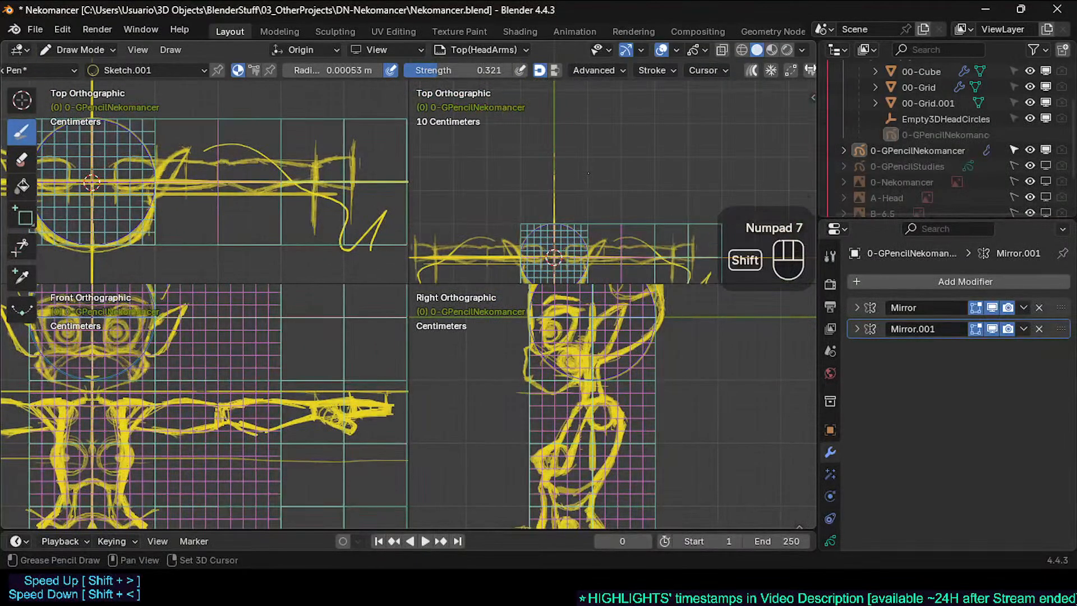
{"action": "middle_click_drag", "start_coordinate": [612, 156], "coordinate": [583, 133], "text": "shift"}
{"action": "middle_click_drag", "start_coordinate": [586, 140], "coordinate": [553, 112], "text": "shift"}
{"action": "mouse_move", "coordinate": [561, 185]}
{"action": "middle_mouse_down", "text": "ctrl"}
{"action": "mouse_move", "coordinate": [561, 135]}
{"action": "mouse_move", "coordinate": [560, 171]}
{"action": "middle_mouse_up", "text": "ctrl"}
{"action": "middle_click_drag", "start_coordinate": [560, 173], "coordinate": [553, 146], "text": "shift"}
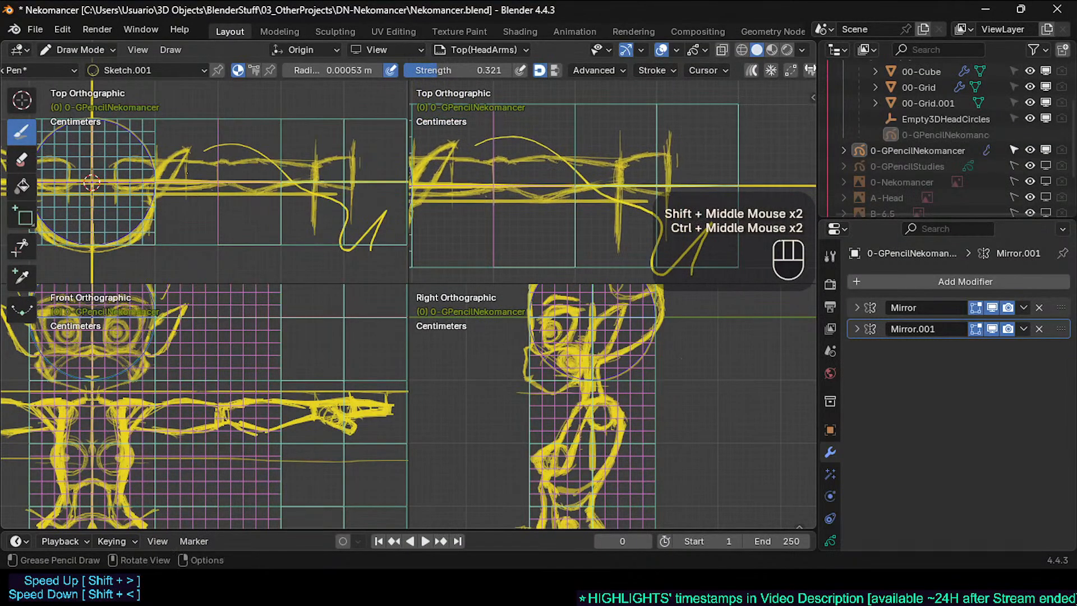
Add short vertical strokes marking the elbow joint and reinforce the neighbouring arm contours in the top view
{"action": "mouse_move", "coordinate": [212, 186]}
{"action": "left_mouse_down"}
{"action": "mouse_move", "coordinate": [260, 191]}
{"action": "mouse_move", "coordinate": [314, 177]}
{"action": "mouse_move", "coordinate": [224, 183]}
{"action": "mouse_move", "coordinate": [237, 187]}
{"action": "left_mouse_up"}
{"action": "left_click", "coordinate": [259, 189], "text": "ctrl"}
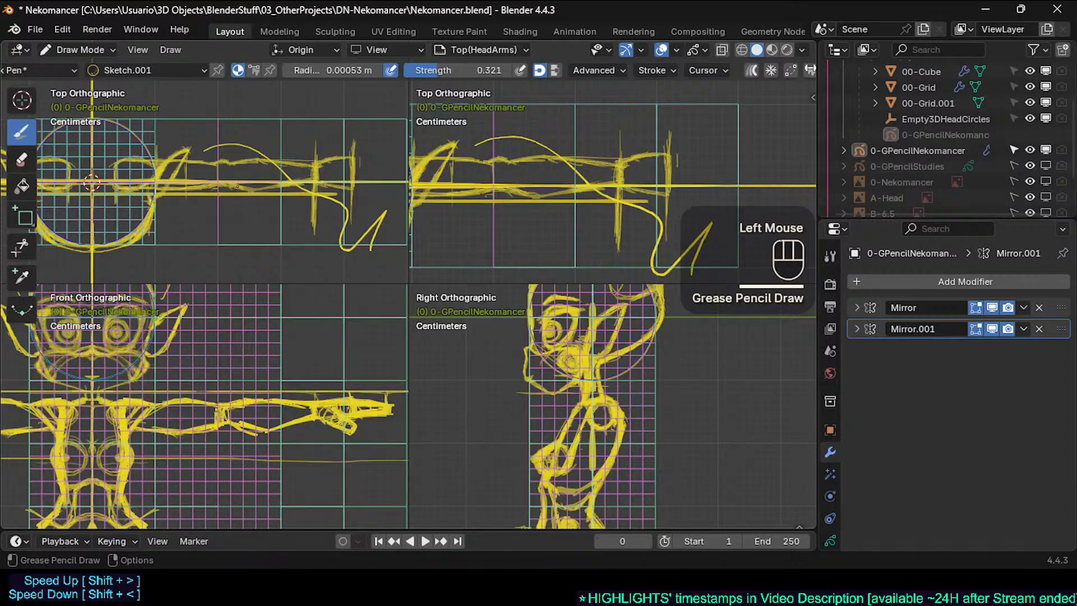
{"action": "left_click", "coordinate": [208, 164]}
{"action": "left_click", "coordinate": [214, 167]}
{"action": "left_click", "coordinate": [212, 165]}
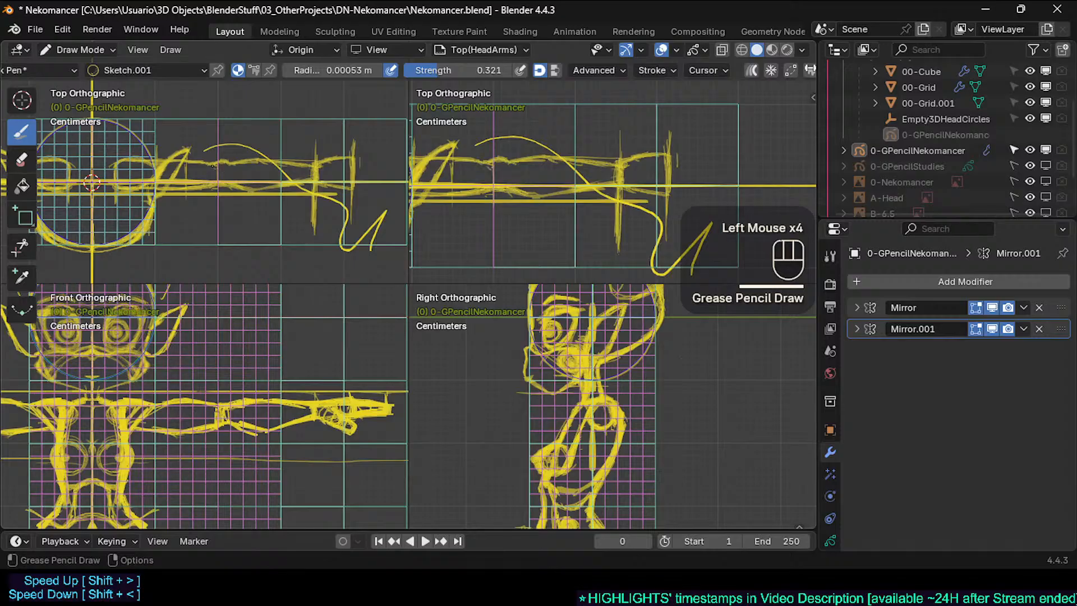
{"action": "mouse_move", "coordinate": [230, 164]}
{"action": "left_mouse_down"}
{"action": "mouse_move", "coordinate": [231, 182]}
{"action": "mouse_move", "coordinate": [269, 160]}
{"action": "mouse_move", "coordinate": [314, 167]}
{"action": "mouse_move", "coordinate": [300, 162]}
{"action": "left_mouse_up"}
{"action": "left_click", "coordinate": [252, 159]}
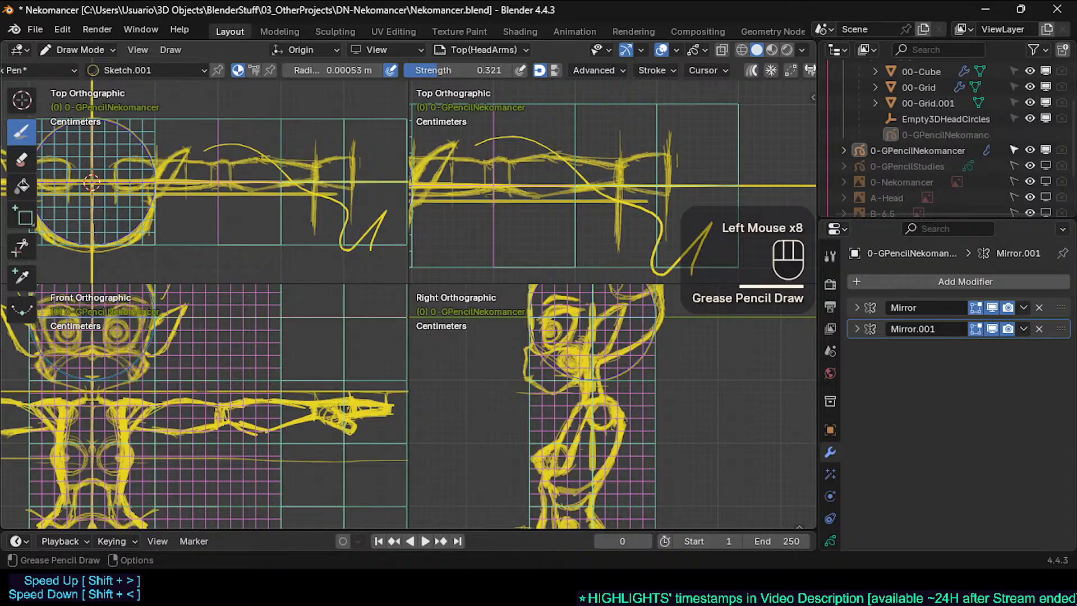
Erase the guide excess behind the hand's back edge and redraw that edge from the wrist to the palm's outer end
{"action": "middle_click_drag", "start_coordinate": [337, 164], "coordinate": [311, 163], "text": "shift"}
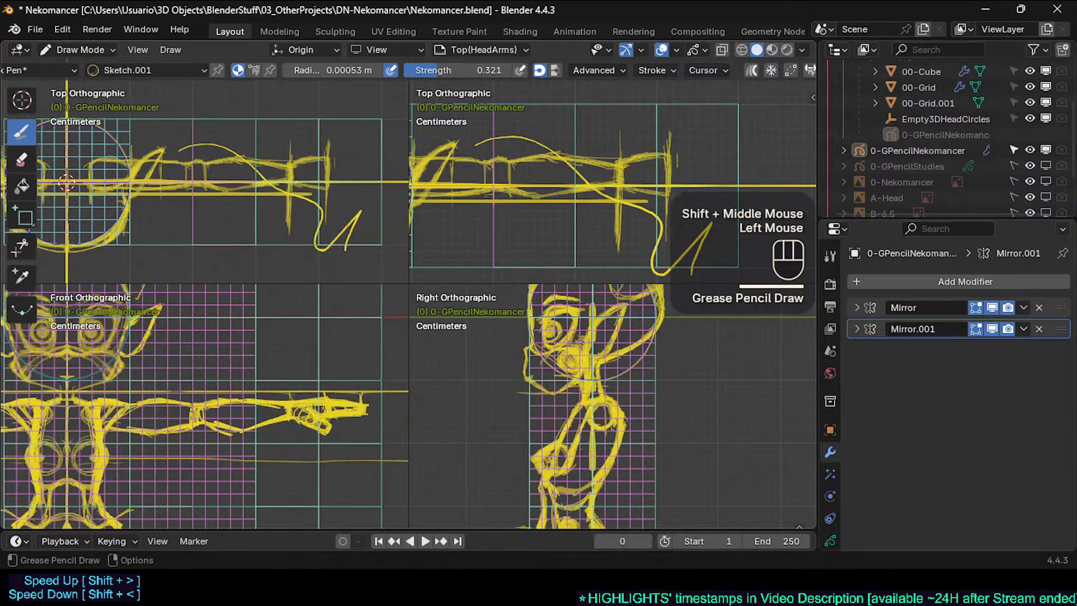
{"action": "mouse_move", "coordinate": [292, 154]}
{"action": "left_mouse_down", "text": "ctrl"}
{"action": "mouse_move", "coordinate": [328, 147]}
{"action": "mouse_move", "coordinate": [289, 166]}
{"action": "mouse_move", "coordinate": [322, 160]}
{"action": "left_mouse_up", "text": "ctrl"}
{"action": "left_click_drag", "start_coordinate": [285, 167], "coordinate": [328, 158]}
{"action": "left_click_drag", "start_coordinate": [297, 163], "coordinate": [328, 160]}
{"action": "mouse_move", "coordinate": [297, 163]}
{"action": "left_mouse_down"}
{"action": "mouse_move", "coordinate": [328, 161]}
{"action": "mouse_move", "coordinate": [275, 165]}
{"action": "mouse_move", "coordinate": [287, 174]}
{"action": "left_mouse_up"}
{"action": "left_click_drag", "start_coordinate": [290, 164], "coordinate": [288, 173]}
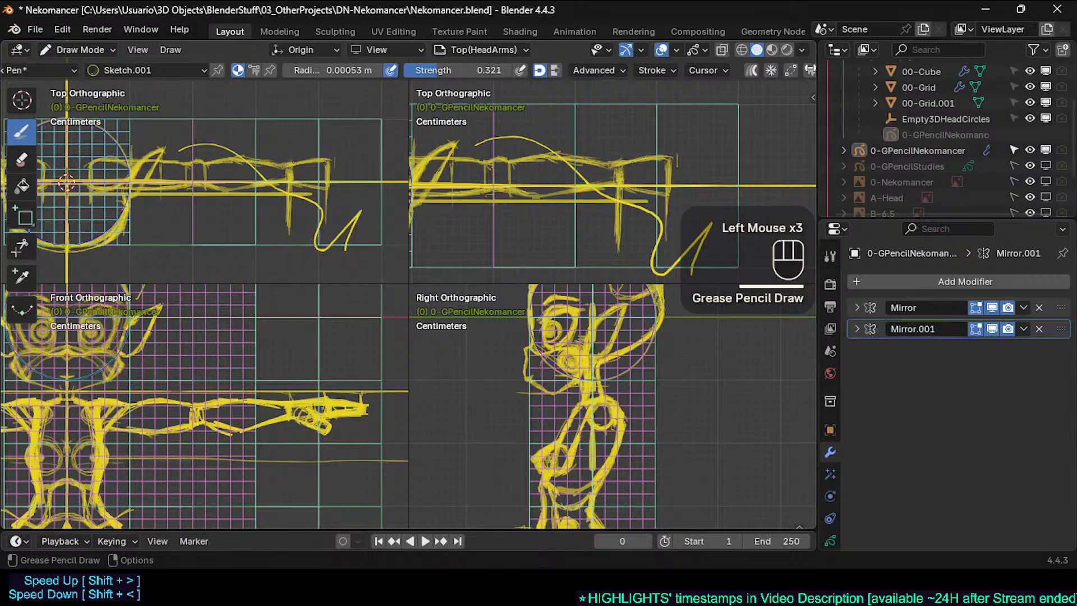
{"action": "left_click_drag", "start_coordinate": [282, 166], "coordinate": [294, 182]}
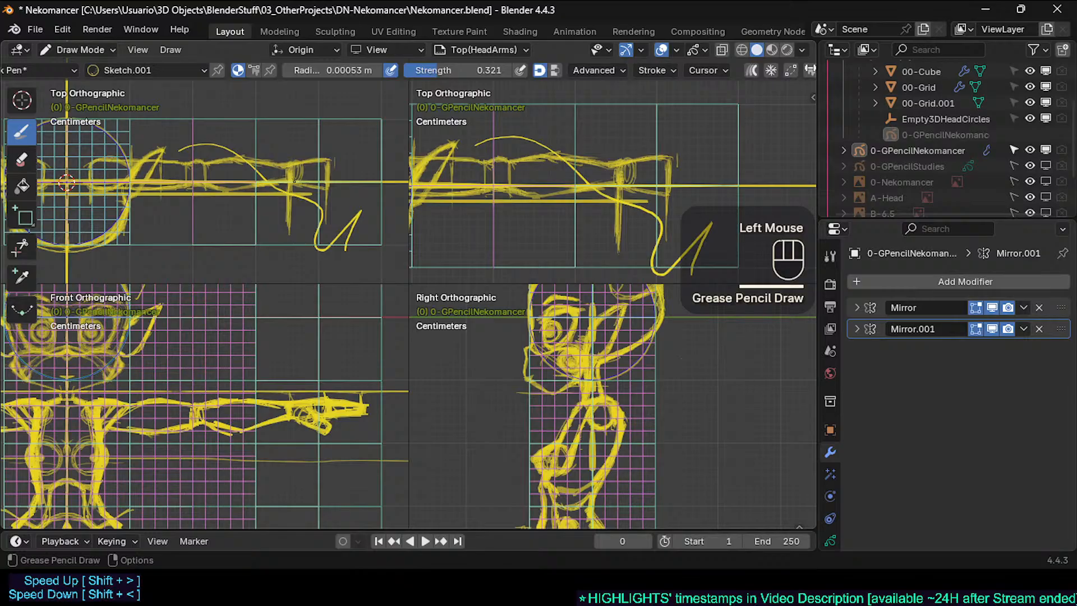
{"action": "key", "text": "ctrl+z"}
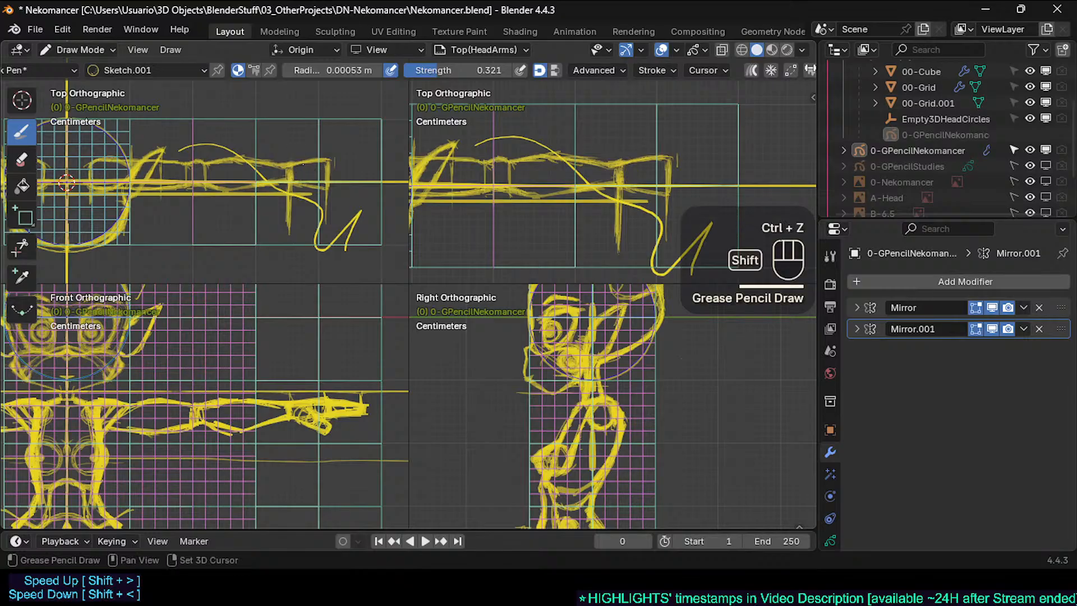
{"action": "middle_click_drag", "start_coordinate": [301, 169], "coordinate": [275, 164], "text": "shift"}
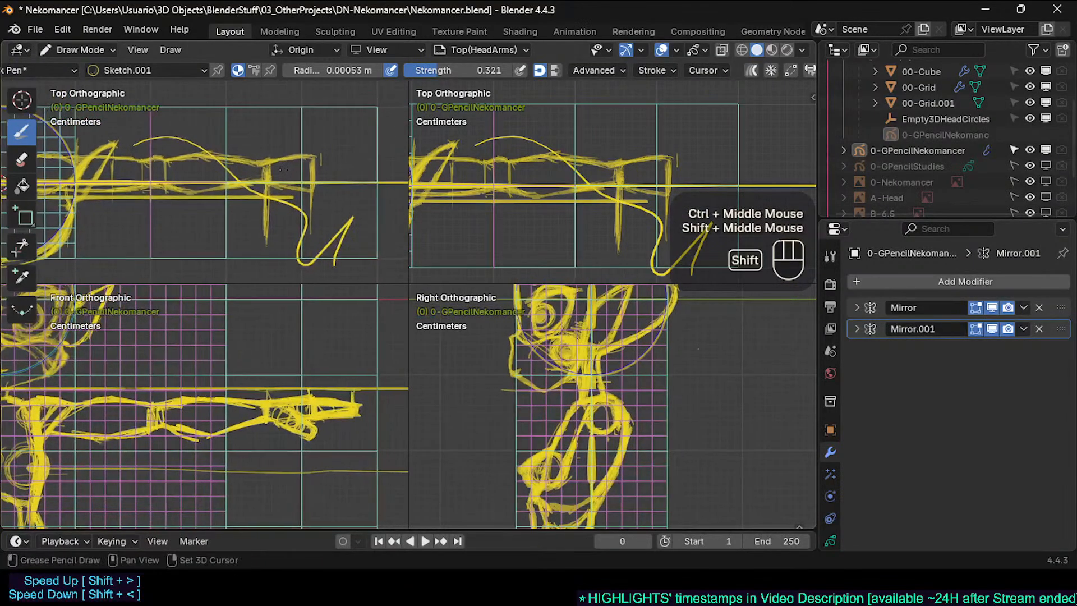
{"action": "left_click_drag", "start_coordinate": [276, 164], "coordinate": [270, 161]}
{"action": "left_click_drag", "start_coordinate": [270, 161], "coordinate": [281, 175]}
{"action": "key", "text": "ctrl+z"}
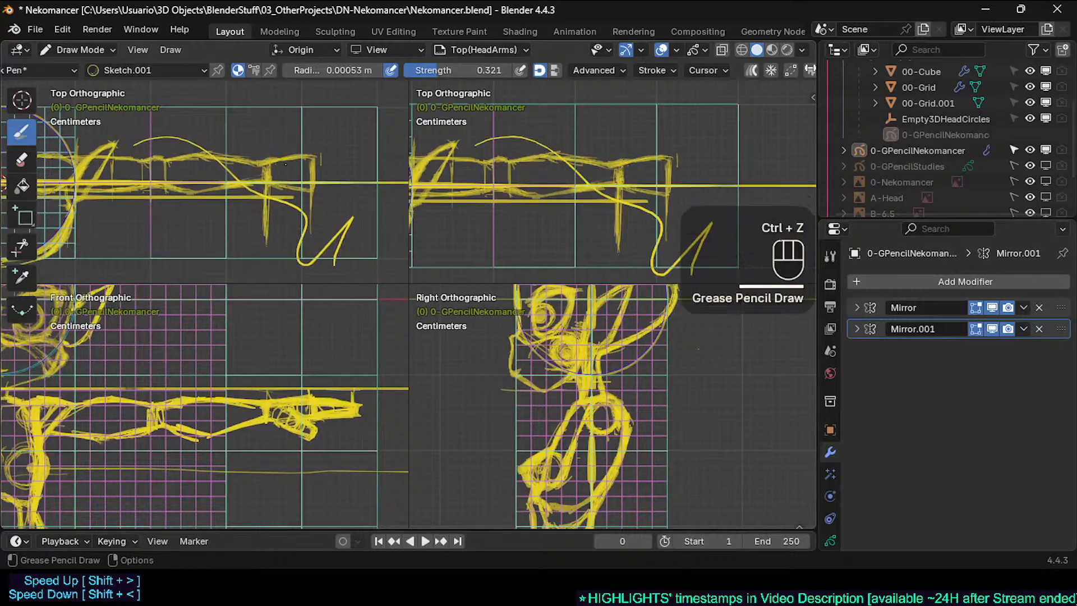
Sketch the palm's front edge with short strokes running outward from the wrist in the top view
{"action": "middle_click_drag", "start_coordinate": [318, 155], "coordinate": [312, 153], "text": "shift"}
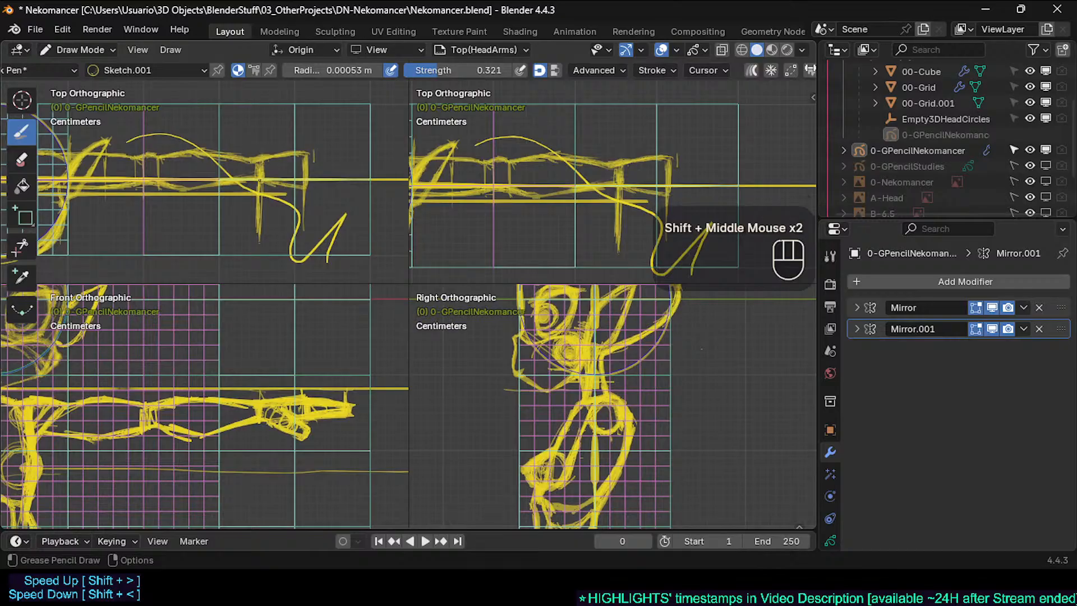
{"action": "left_click", "coordinate": [248, 178]}
{"action": "left_click", "coordinate": [283, 173]}
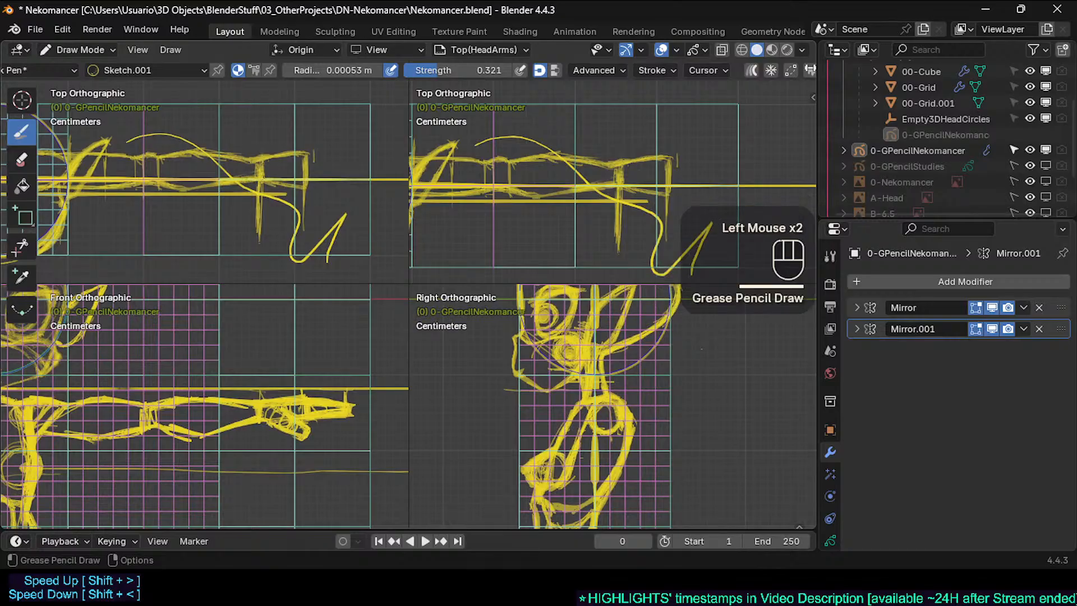
{"action": "mouse_move", "coordinate": [285, 173]}
{"action": "middle_mouse_down", "text": "shift"}
{"action": "mouse_move", "coordinate": [262, 178]}
{"action": "mouse_move", "coordinate": [285, 174]}
{"action": "middle_mouse_up", "text": "shift"}
{"action": "left_click", "coordinate": [260, 182]}
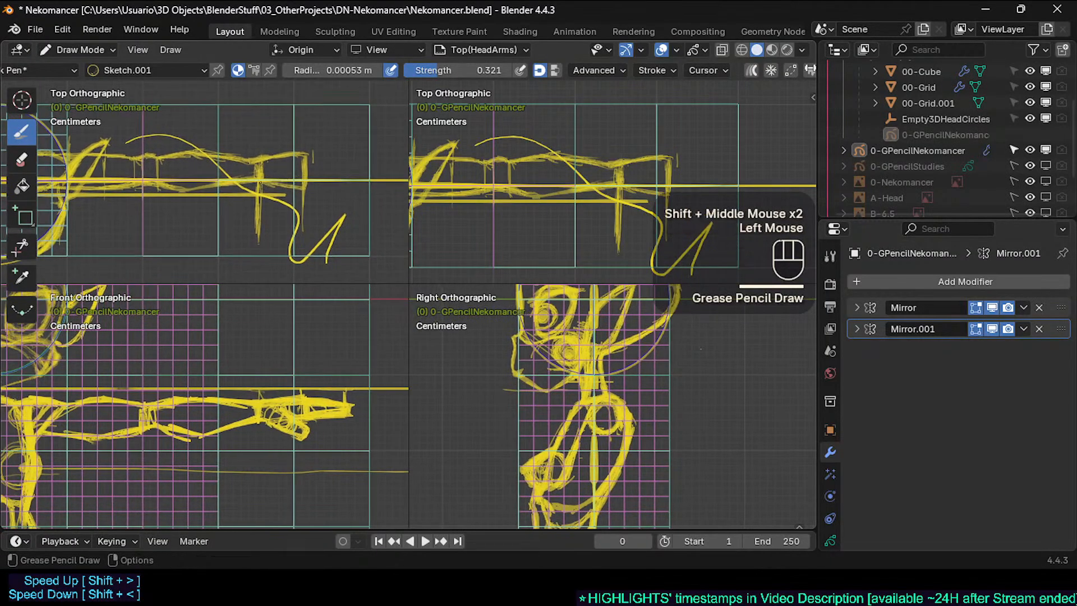
{"action": "left_click", "coordinate": [260, 184]}
{"action": "left_click", "coordinate": [260, 182]}
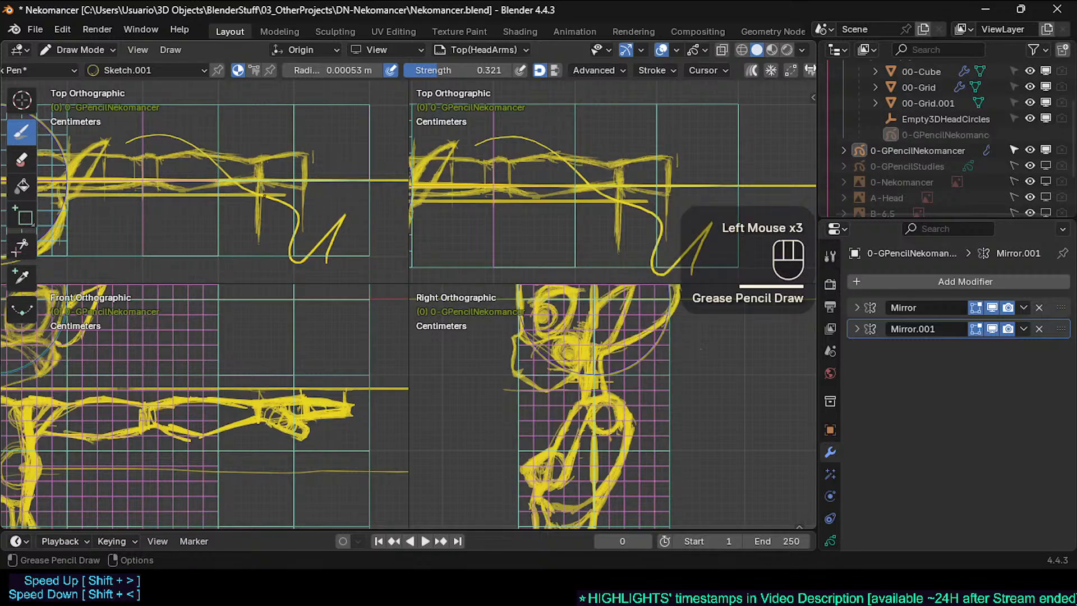
{"action": "left_click", "coordinate": [269, 188]}
{"action": "left_click", "coordinate": [282, 183]}
{"action": "left_click", "coordinate": [283, 186]}
{"action": "left_click", "coordinate": [279, 187]}
{"action": "left_click", "coordinate": [284, 187]}
{"action": "left_click", "coordinate": [271, 194]}
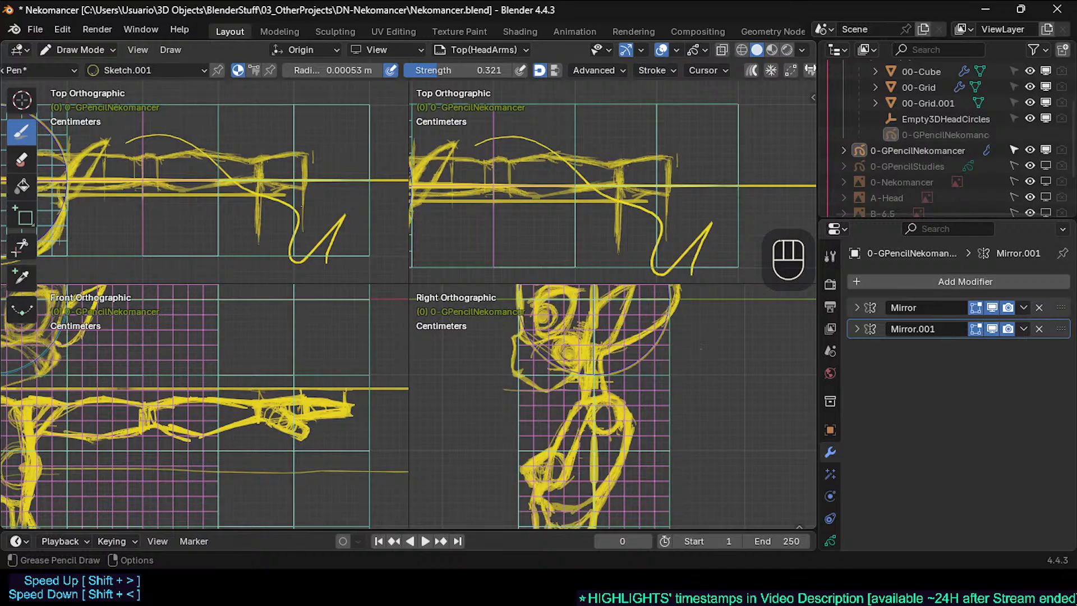
Sketch near-vertical strokes in front of the palm's outer end to mark the thumb tip
{"action": "left_click_drag", "start_coordinate": [302, 207], "coordinate": [298, 238]}
{"action": "mouse_move", "coordinate": [308, 225]}
{"action": "left_mouse_down"}
{"action": "mouse_move", "coordinate": [306, 238]}
{"action": "mouse_move", "coordinate": [307, 185]}
{"action": "mouse_move", "coordinate": [307, 198]}
{"action": "left_mouse_up"}
{"action": "left_click", "coordinate": [308, 201]}
{"action": "left_click", "coordinate": [307, 203]}
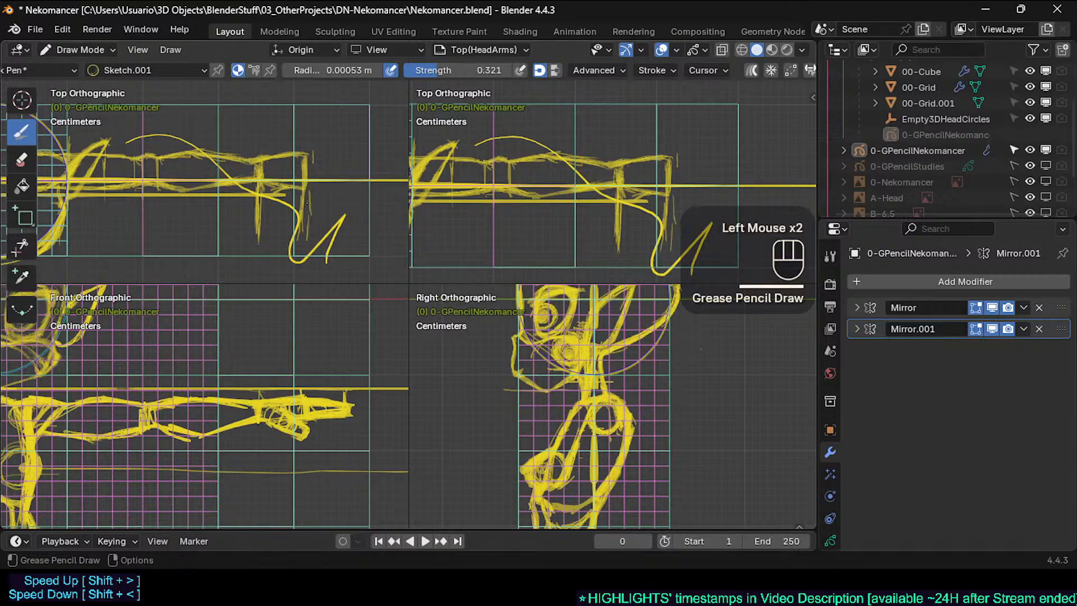
{"action": "left_click", "coordinate": [308, 201]}
{"action": "left_click", "coordinate": [306, 202]}
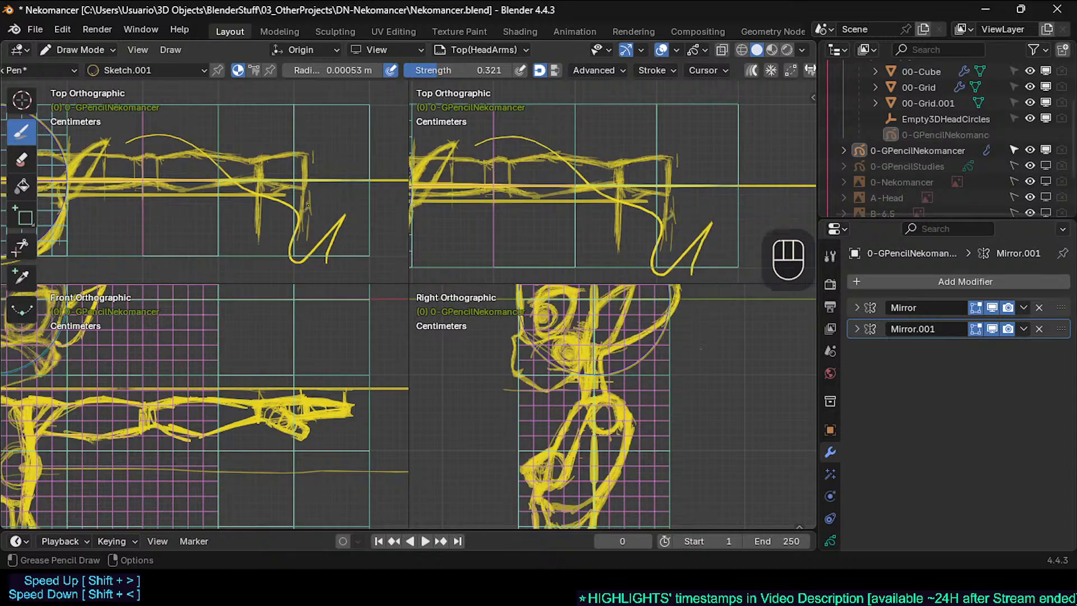
Sketch the thumb's contours diagonally from the wrist toward the thumb-tip strokes
{"action": "left_click", "coordinate": [289, 198]}
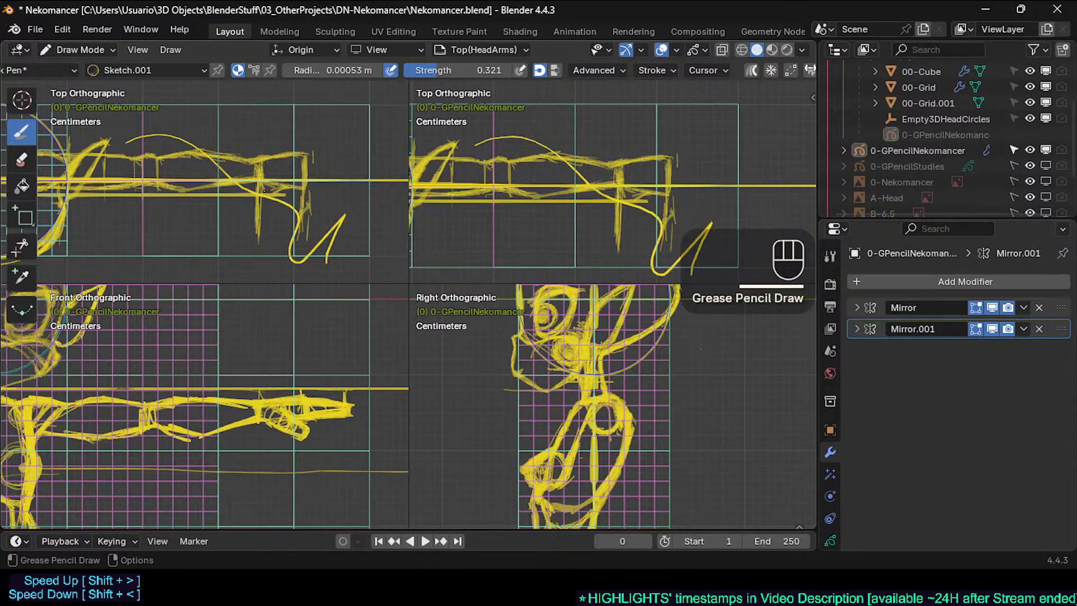
{"action": "left_click", "coordinate": [262, 189]}
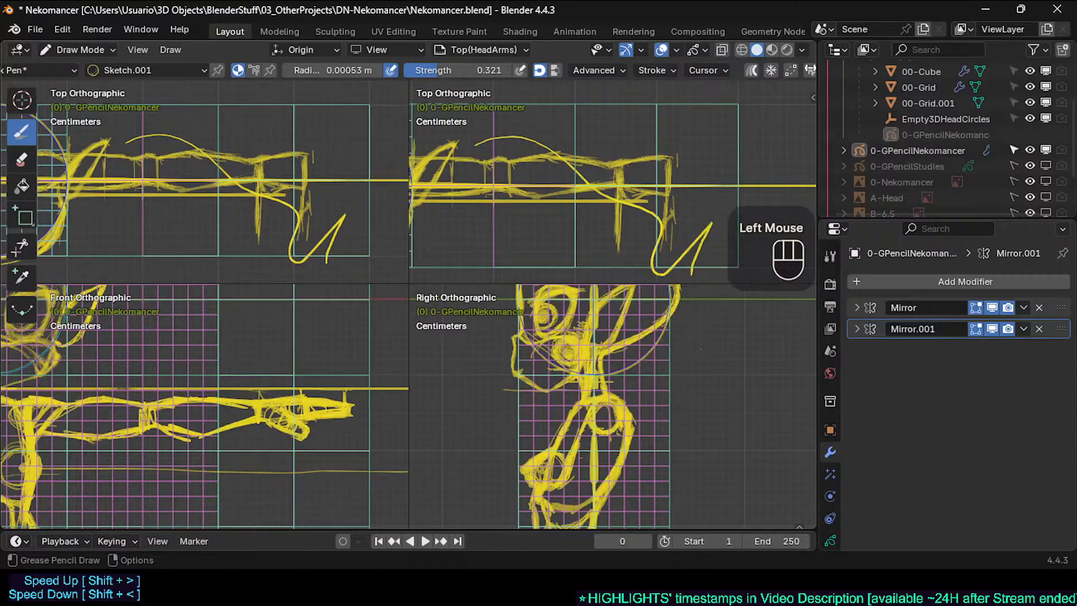
{"action": "left_click", "coordinate": [270, 203]}
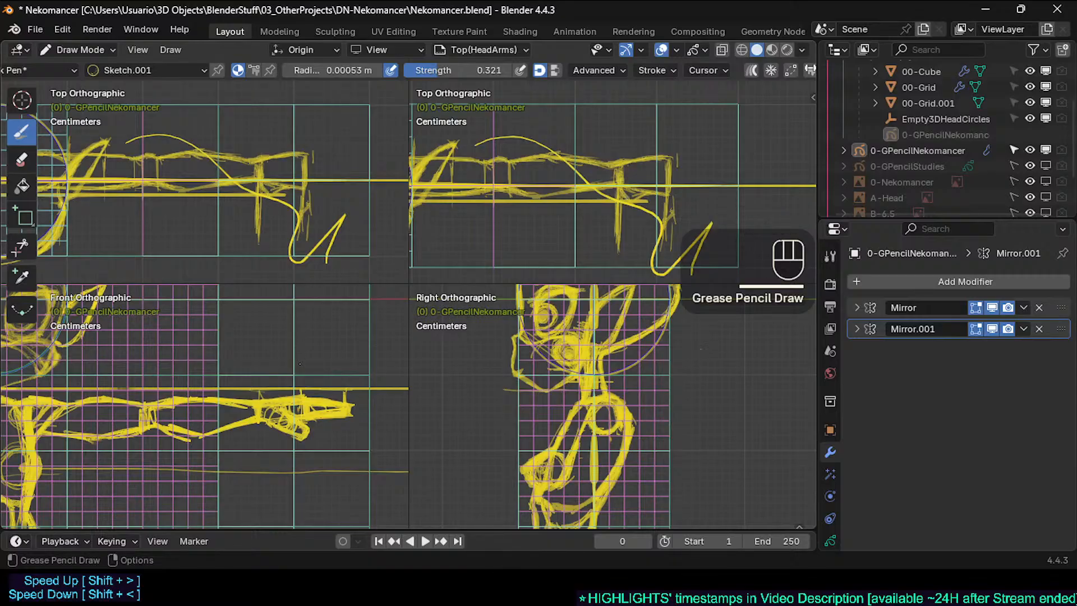
{"action": "left_click", "coordinate": [270, 196]}
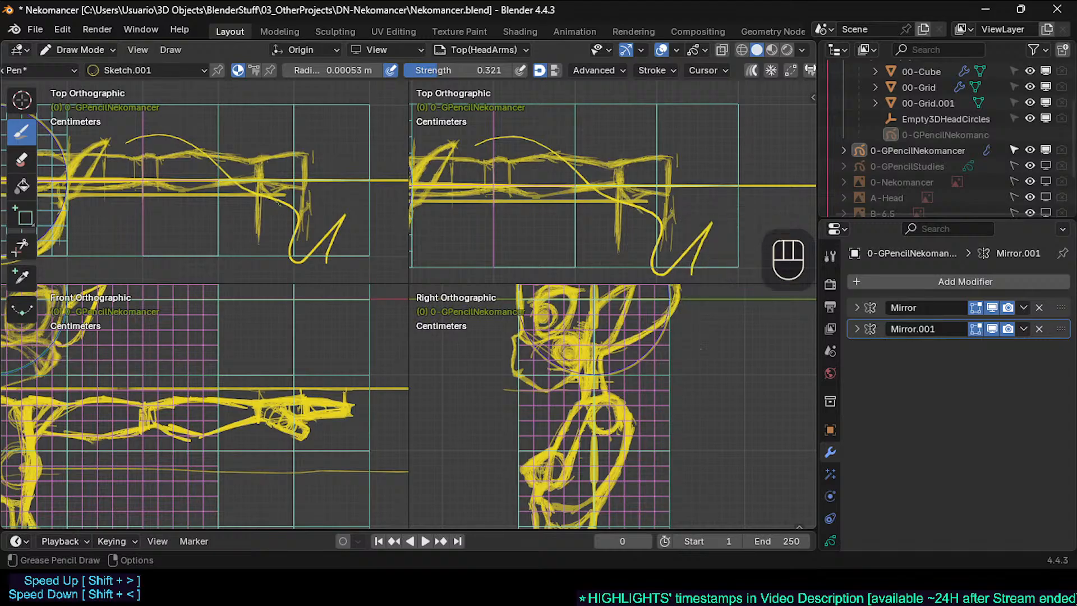
{"action": "left_click", "coordinate": [279, 205]}
{"action": "left_click_drag", "start_coordinate": [271, 186], "coordinate": [285, 187]}
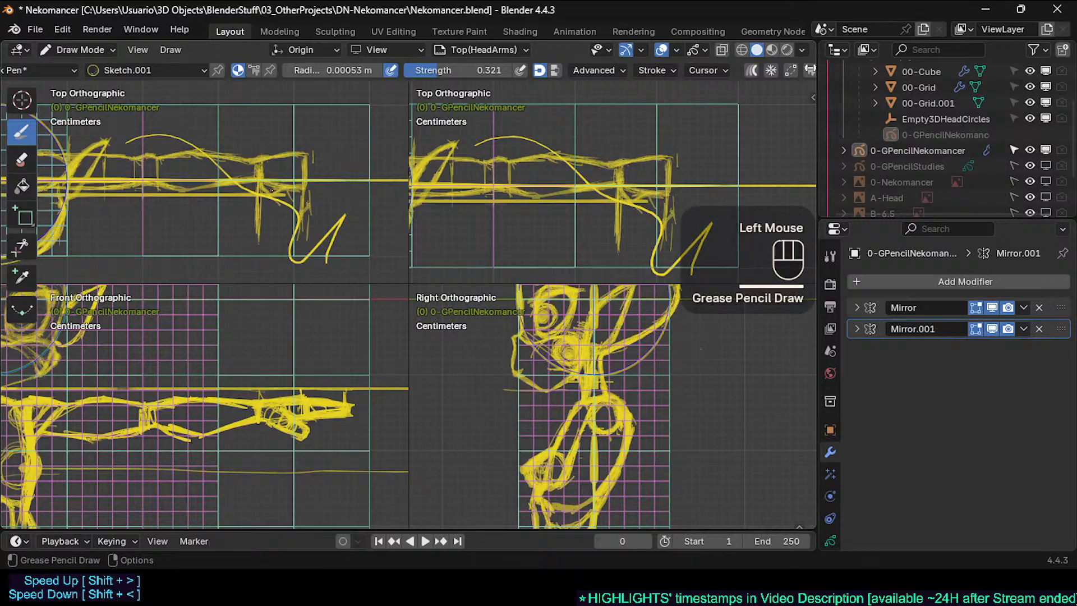
{"action": "left_click", "coordinate": [274, 191]}
{"action": "left_click", "coordinate": [259, 184]}
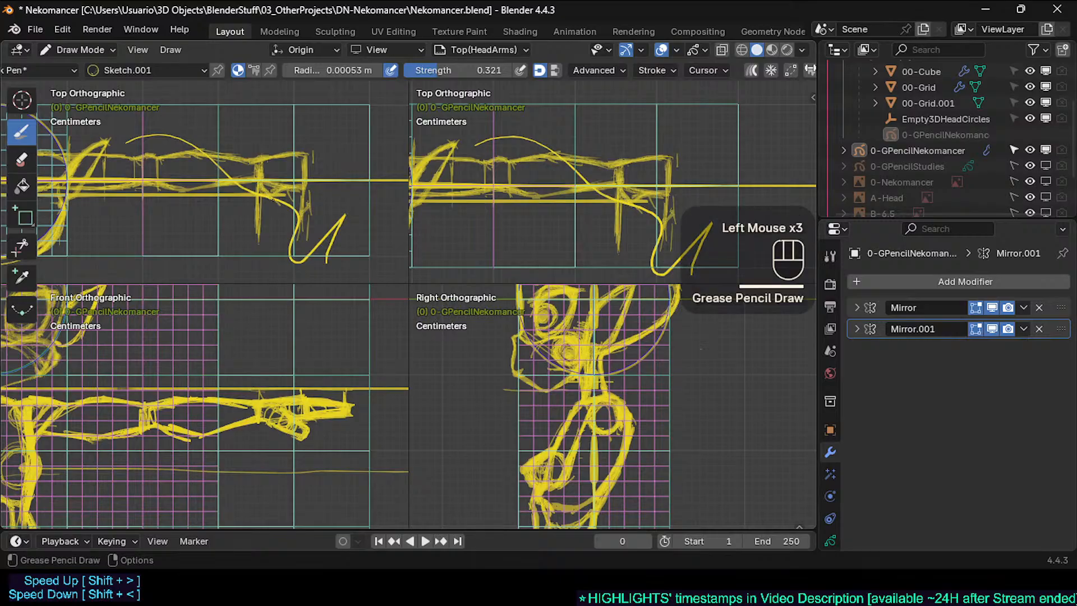
{"action": "left_click_drag", "start_coordinate": [283, 205], "coordinate": [299, 216]}
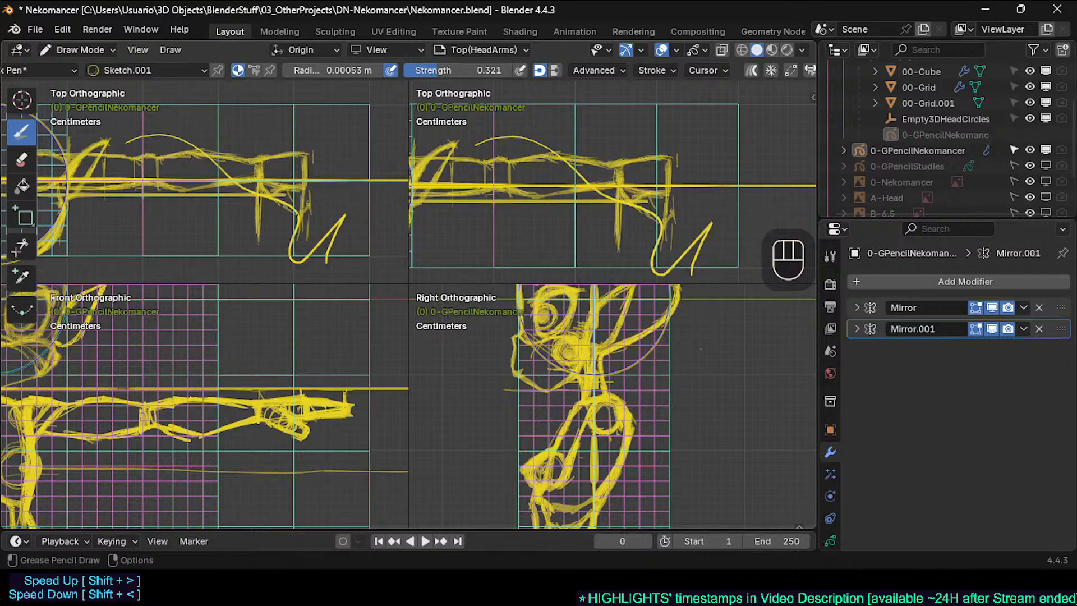
Reinforce the thumb's tip and outer edge, and erase the excess strokes in the middle of the thumb
{"action": "key", "text": "a"}
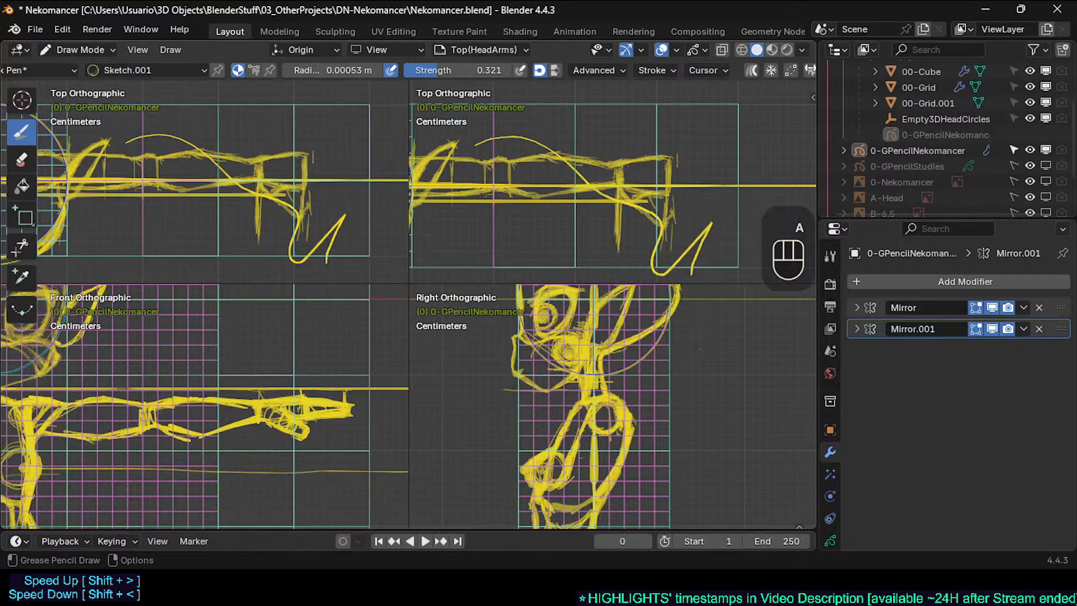
{"action": "key", "text": "a"}
{"action": "key", "text": "a"}
{"action": "key", "text": "a"}
{"action": "key", "text": "a"}
{"action": "key", "text": "a"}
{"action": "key", "text": "a"}
{"action": "key", "text": "a"}
{"action": "key", "text": "a"}
{"action": "key", "text": "a"}
{"action": "key", "text": "a"}
{"action": "key", "text": "a"}
{"action": "key", "text": "a"}
{"action": "key", "text": "a"}
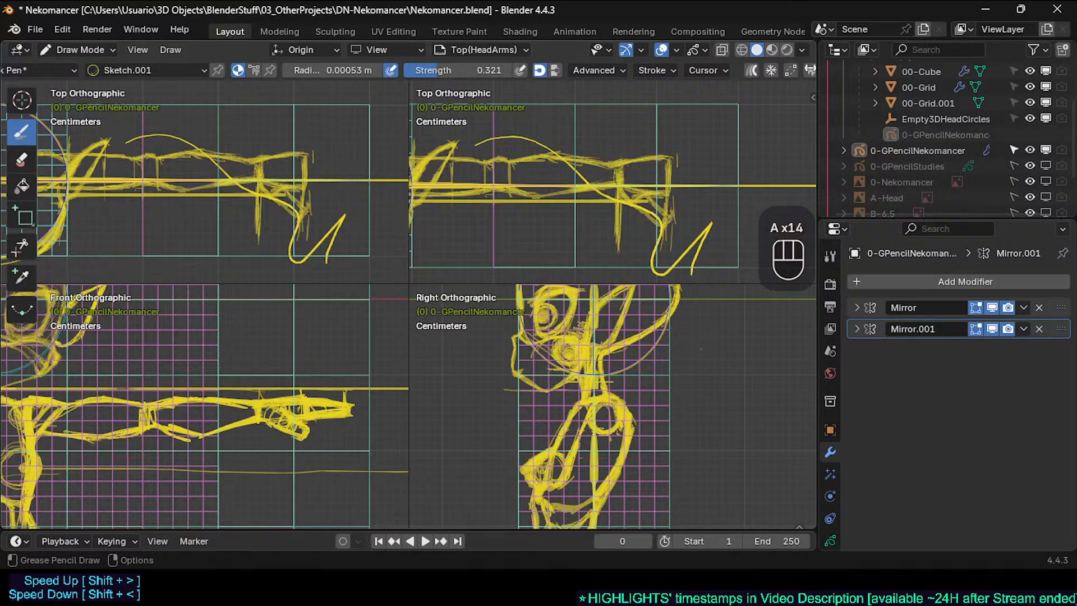
{"action": "left_click", "coordinate": [298, 203]}
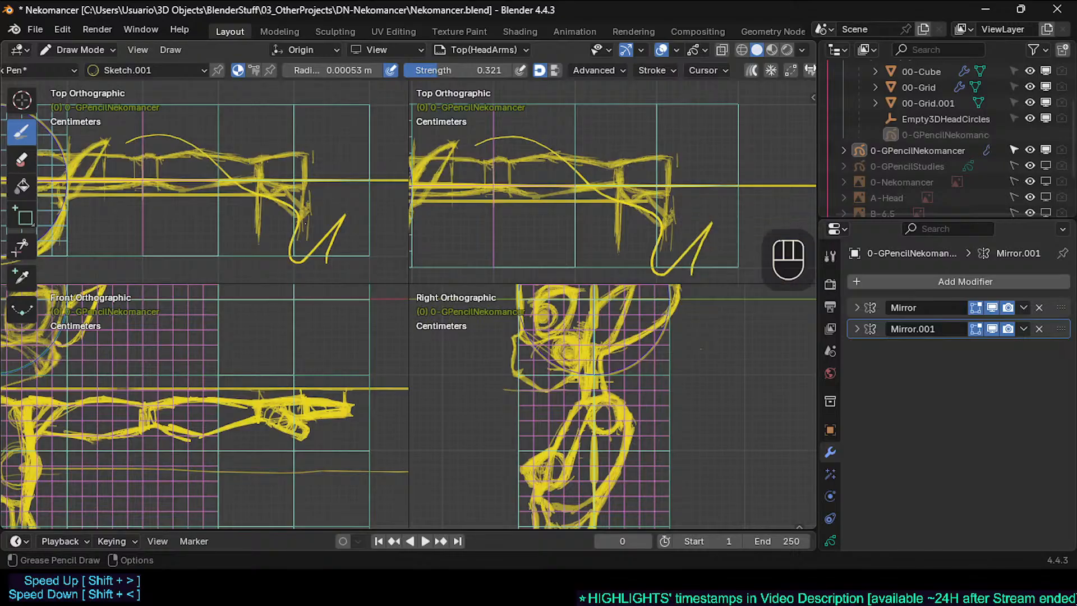
{"action": "left_click", "coordinate": [287, 199]}
{"action": "left_click", "coordinate": [288, 198]}
{"action": "key", "text": "a"}
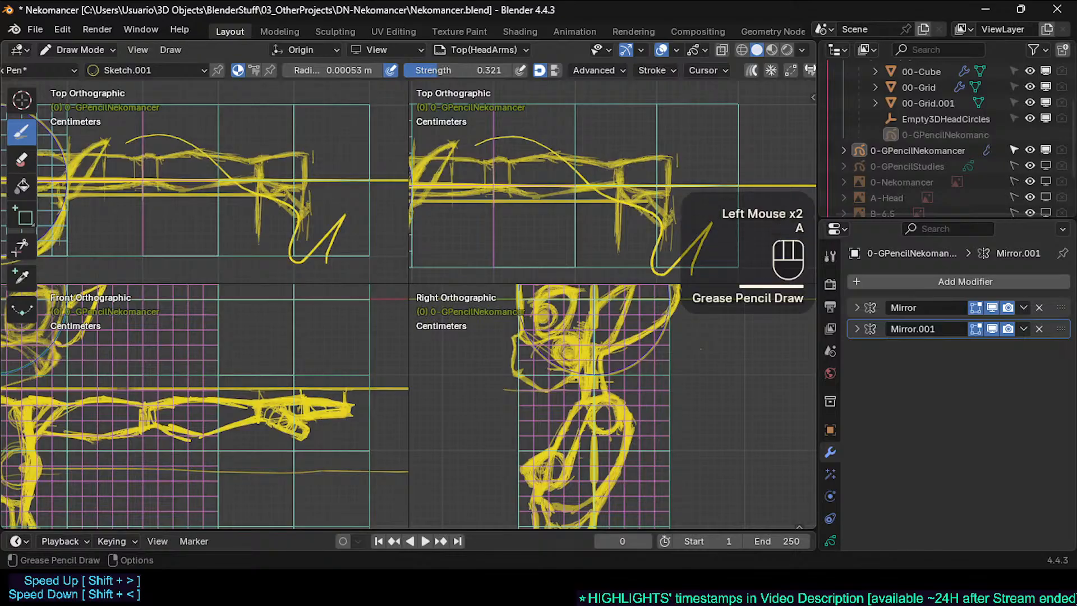
{"action": "left_click", "coordinate": [289, 203], "text": "ctrl"}
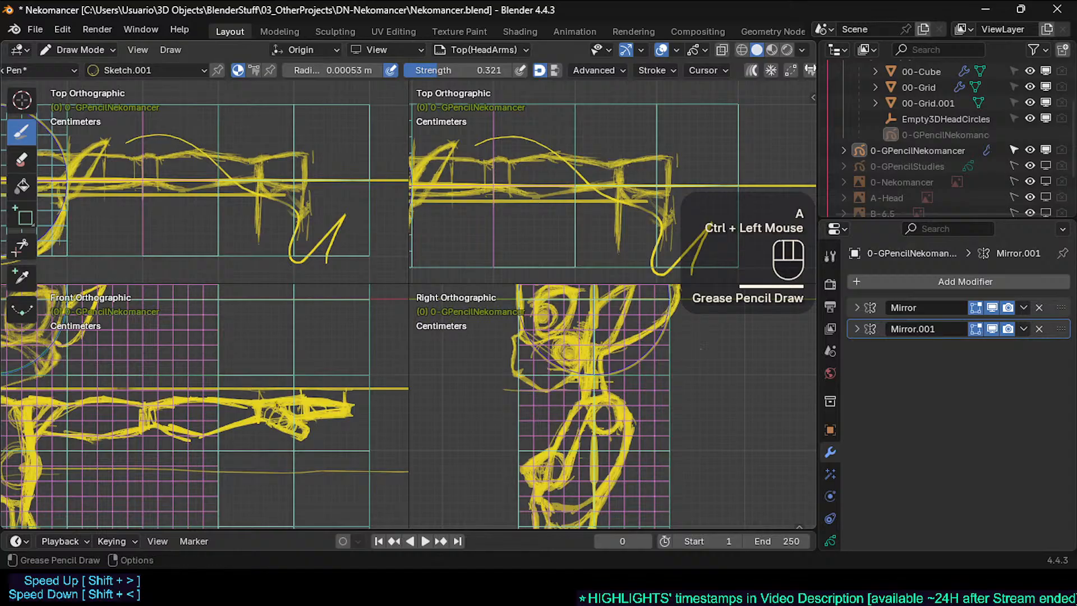
Add a stroke at the wrist and reinforce the forearm's front contour between the elbow and wrist in the top view
{"action": "middle_click_drag", "start_coordinate": [290, 345], "coordinate": [291, 335], "text": "ctrl"}
{"action": "middle_click_drag", "start_coordinate": [298, 211], "coordinate": [293, 157], "text": "shift"}
{"action": "middle_click_drag", "start_coordinate": [267, 415], "coordinate": [271, 187], "text": "shift"}
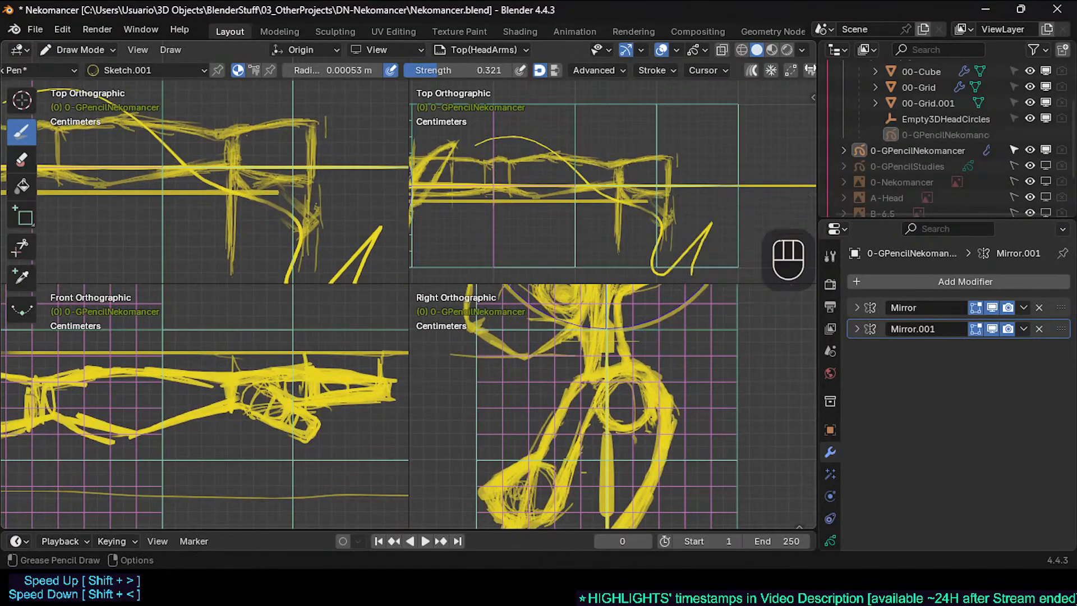
{"action": "left_click", "coordinate": [255, 204]}
{"action": "left_click", "coordinate": [220, 175]}
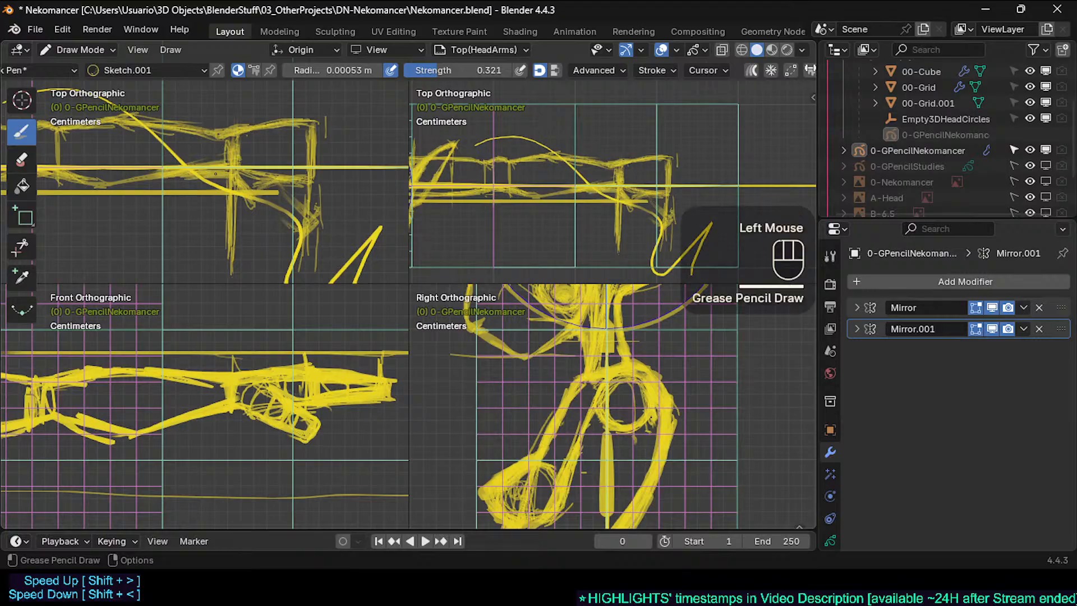
{"action": "middle_click_drag", "start_coordinate": [104, 186], "coordinate": [128, 176], "text": "shift"}
{"action": "mouse_move", "coordinate": [118, 190]}
{"action": "left_mouse_down"}
{"action": "mouse_move", "coordinate": [179, 206]}
{"action": "mouse_move", "coordinate": [191, 199]}
{"action": "left_mouse_up"}
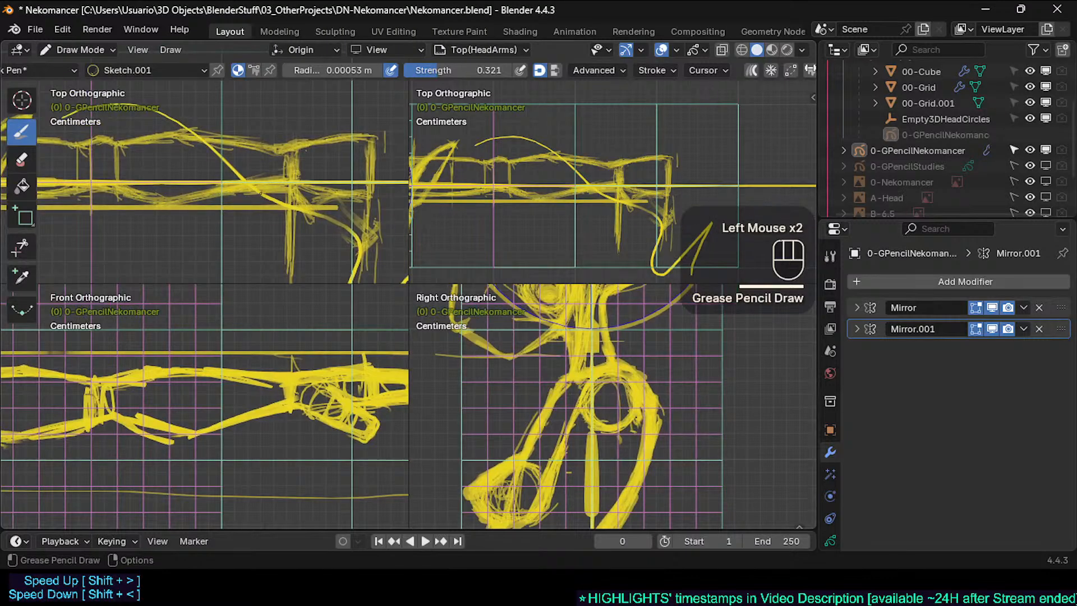
Erase the overlapping lines between palm and thumb, and redraw the thumb's diagonal edges from the wrist to its tip
{"action": "middle_click_drag", "start_coordinate": [324, 183], "coordinate": [256, 189], "text": "shift"}
{"action": "left_click", "coordinate": [256, 190]}
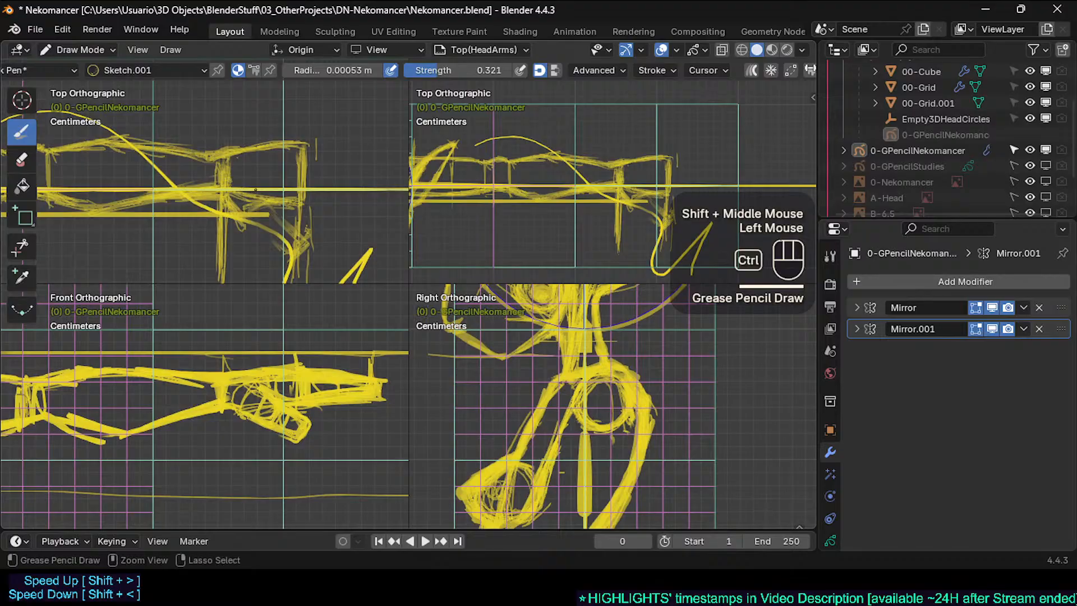
{"action": "mouse_move", "coordinate": [256, 191]}
{"action": "left_mouse_down", "text": "ctrl"}
{"action": "mouse_move", "coordinate": [242, 204]}
{"action": "mouse_move", "coordinate": [317, 206]}
{"action": "left_mouse_up", "text": "ctrl"}
{"action": "mouse_move", "coordinate": [241, 227]}
{"action": "left_mouse_down"}
{"action": "mouse_move", "coordinate": [275, 216]}
{"action": "mouse_move", "coordinate": [302, 240]}
{"action": "mouse_move", "coordinate": [294, 258]}
{"action": "mouse_move", "coordinate": [248, 228]}
{"action": "mouse_move", "coordinate": [278, 247]}
{"action": "left_mouse_up"}
{"action": "left_click_drag", "start_coordinate": [278, 209], "coordinate": [291, 241]}
{"action": "left_click_drag", "start_coordinate": [284, 255], "coordinate": [279, 252]}
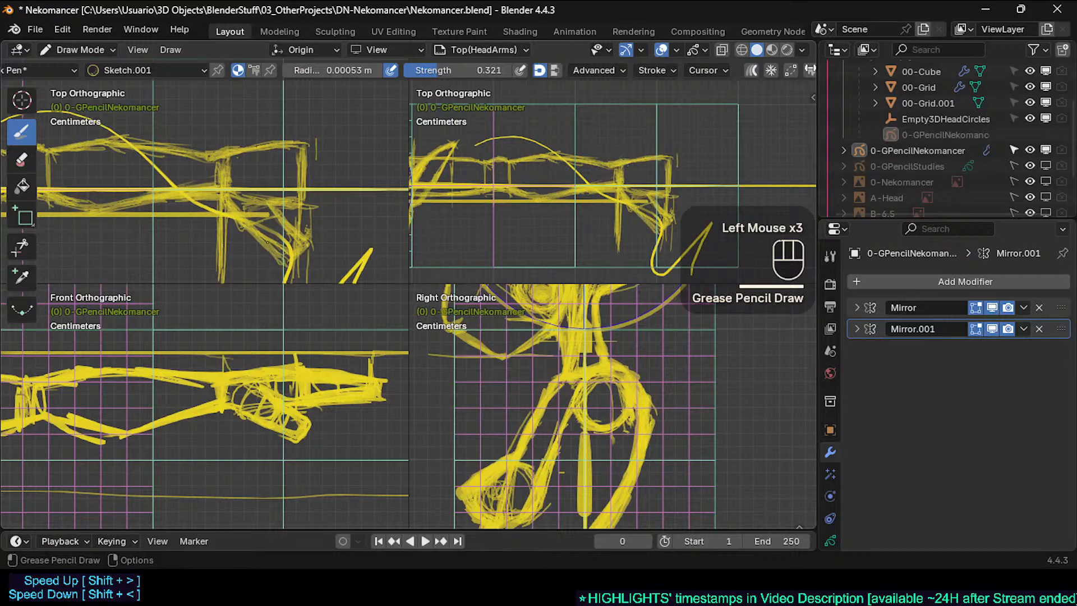
Reinforce the thumb's base near the wrist and its front edge to the tip, undoing the stray strokes
{"action": "left_click_drag", "start_coordinate": [247, 203], "coordinate": [256, 200]}
{"action": "mouse_move", "coordinate": [290, 256]}
{"action": "left_mouse_down"}
{"action": "mouse_move", "coordinate": [271, 247]}
{"action": "mouse_move", "coordinate": [289, 234]}
{"action": "mouse_move", "coordinate": [286, 220]}
{"action": "mouse_move", "coordinate": [293, 252]}
{"action": "left_mouse_up"}
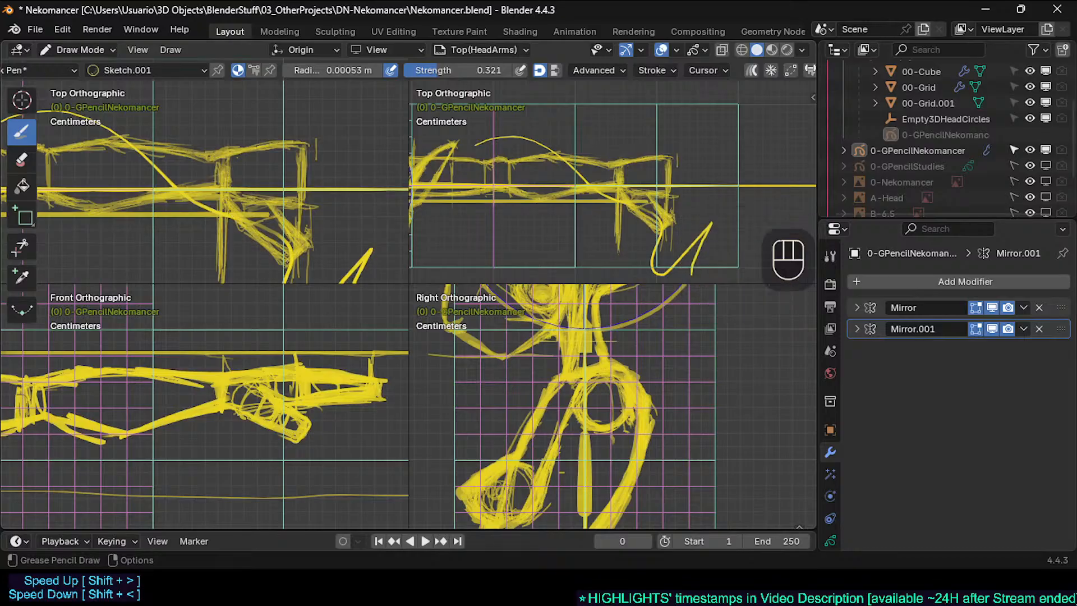
{"action": "left_click", "coordinate": [227, 195]}
{"action": "left_click", "coordinate": [232, 204]}
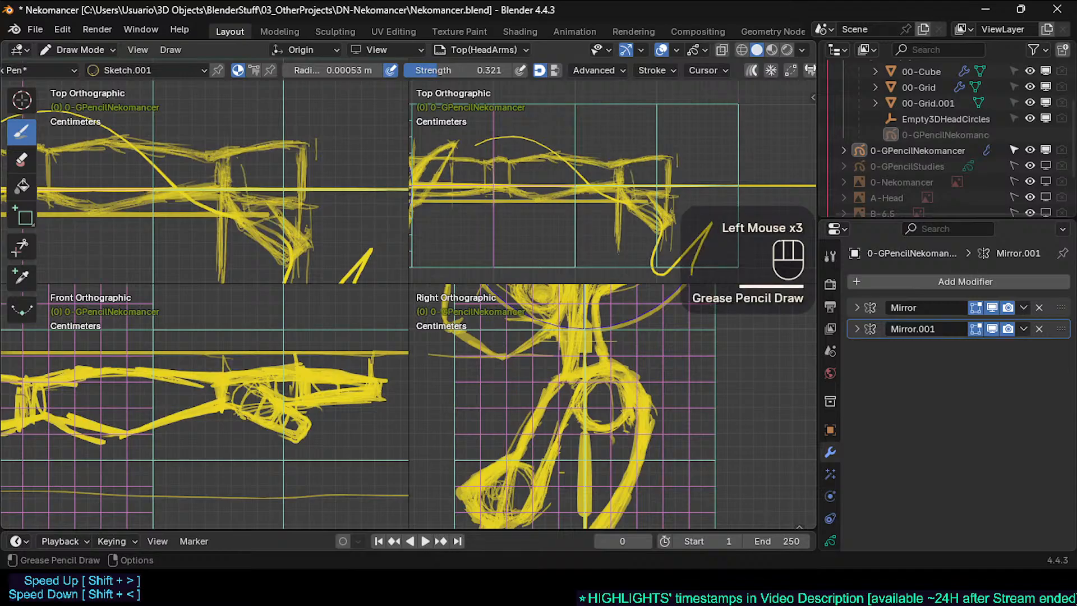
{"action": "key", "text": "ctrl+z"}
{"action": "left_click_drag", "start_coordinate": [261, 236], "coordinate": [293, 261]}
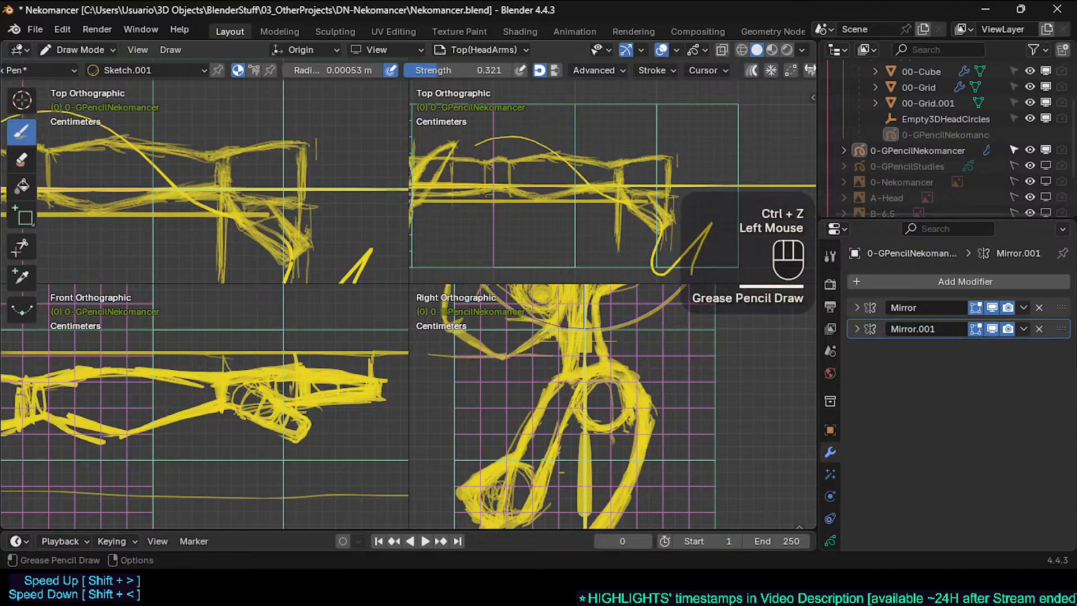
{"action": "left_click_drag", "start_coordinate": [273, 216], "coordinate": [242, 189]}
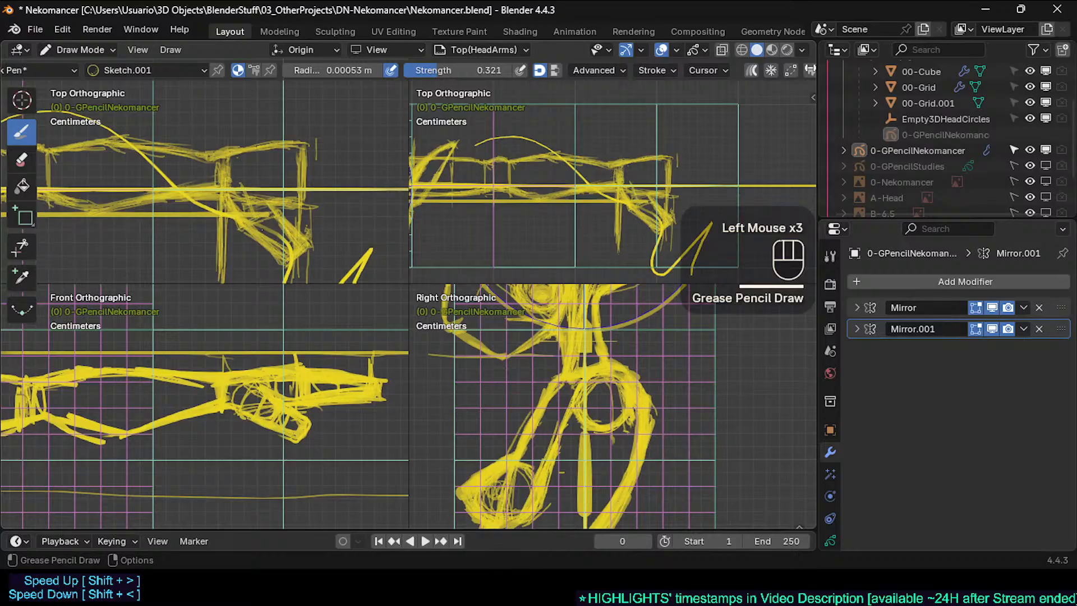
{"action": "key", "text": "ctrl+z"}
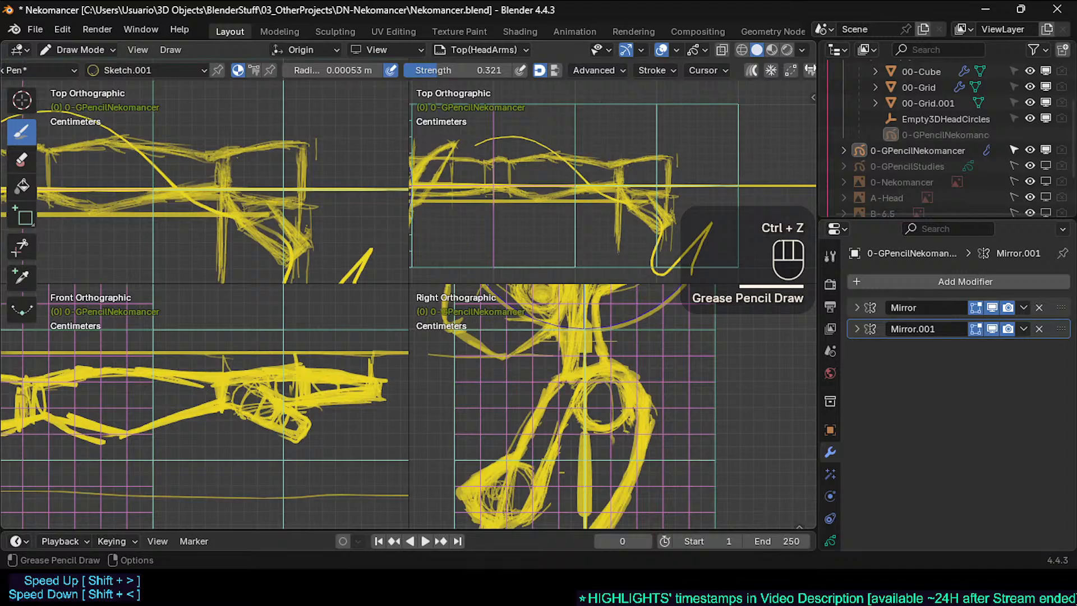
Try additional strokes along the thumb between the wrist and its tip in the top view, and undo them
{"action": "left_click", "coordinate": [249, 219]}
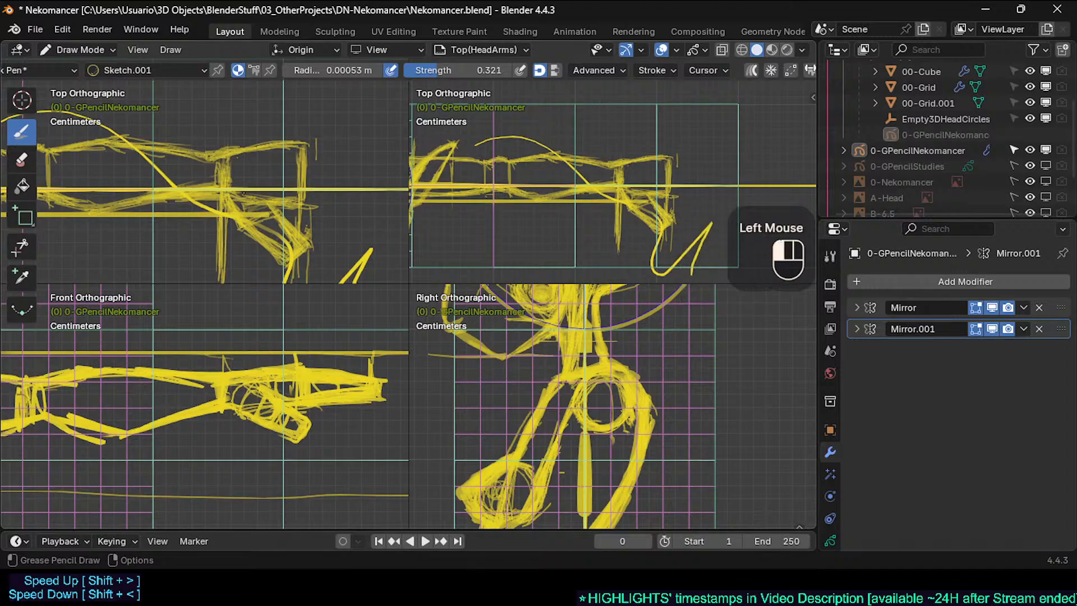
{"action": "key", "text": "ctrl+z"}
{"action": "left_click", "coordinate": [284, 244]}
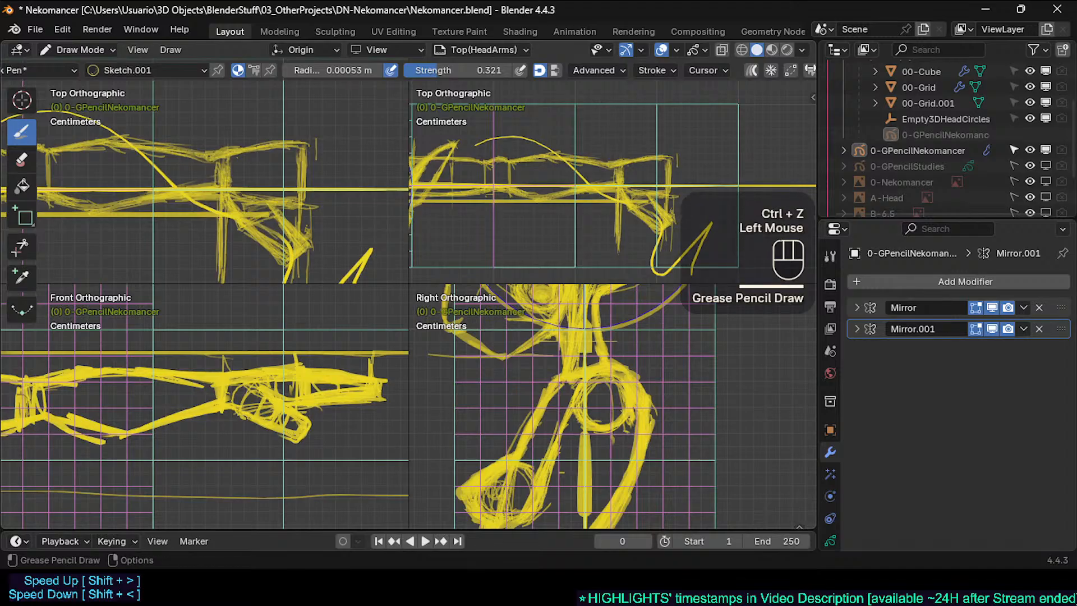
{"action": "key", "text": "ctrl+z"}
{"action": "left_click", "coordinate": [279, 232]}
{"action": "key", "text": "ctrl+z"}
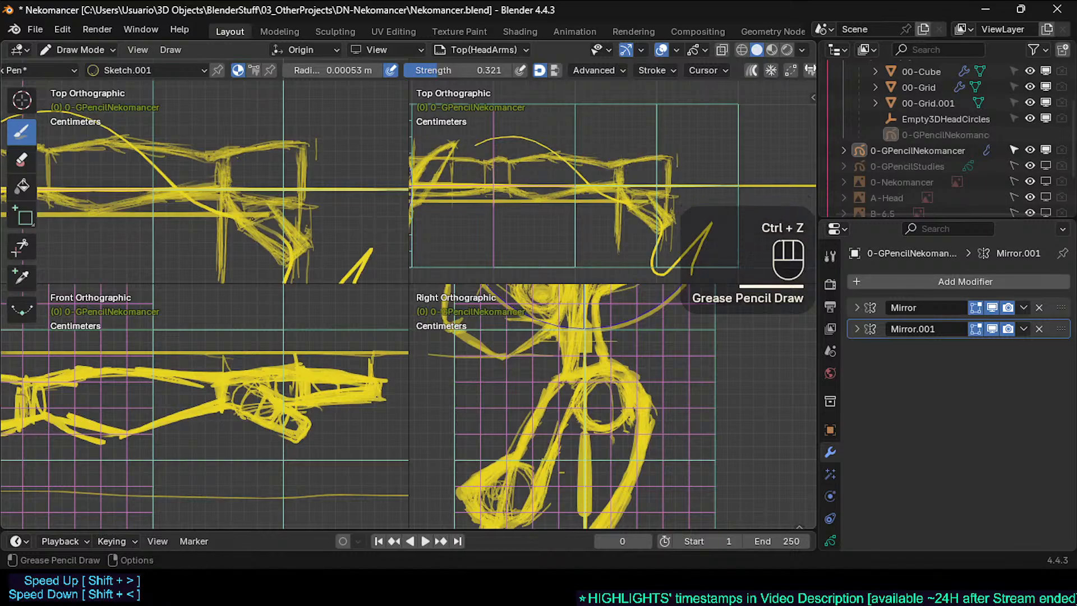
{"action": "left_click", "coordinate": [265, 226]}
{"action": "key", "text": "ctrl+z"}
{"action": "left_click", "coordinate": [305, 237]}
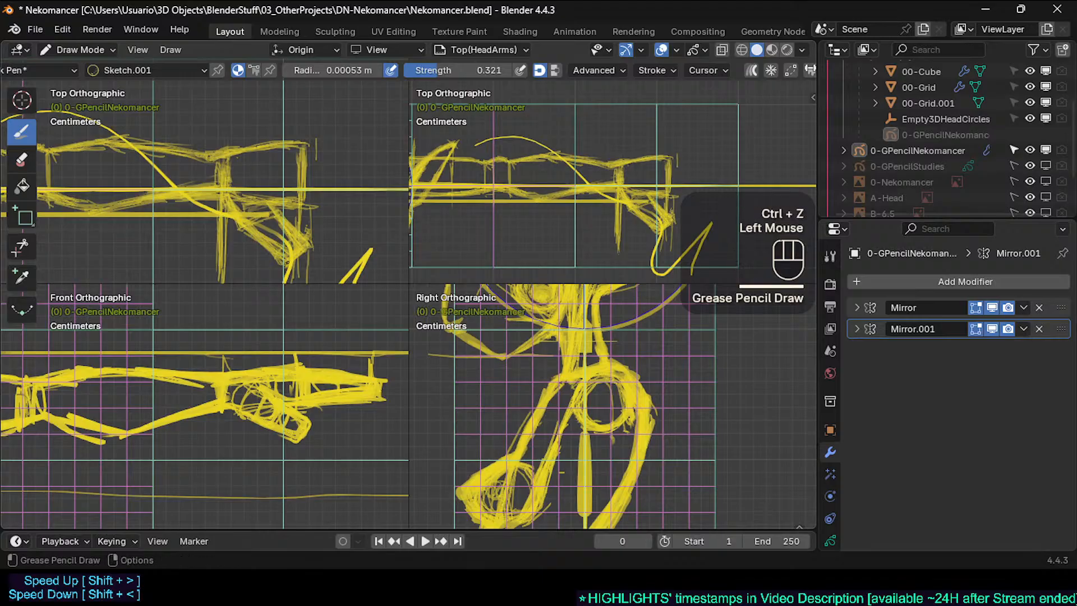
{"action": "left_click", "coordinate": [274, 236]}
{"action": "key", "text": "ctrl+z"}
{"action": "left_click", "coordinate": [319, 254]}
{"action": "left_click", "coordinate": [284, 224]}
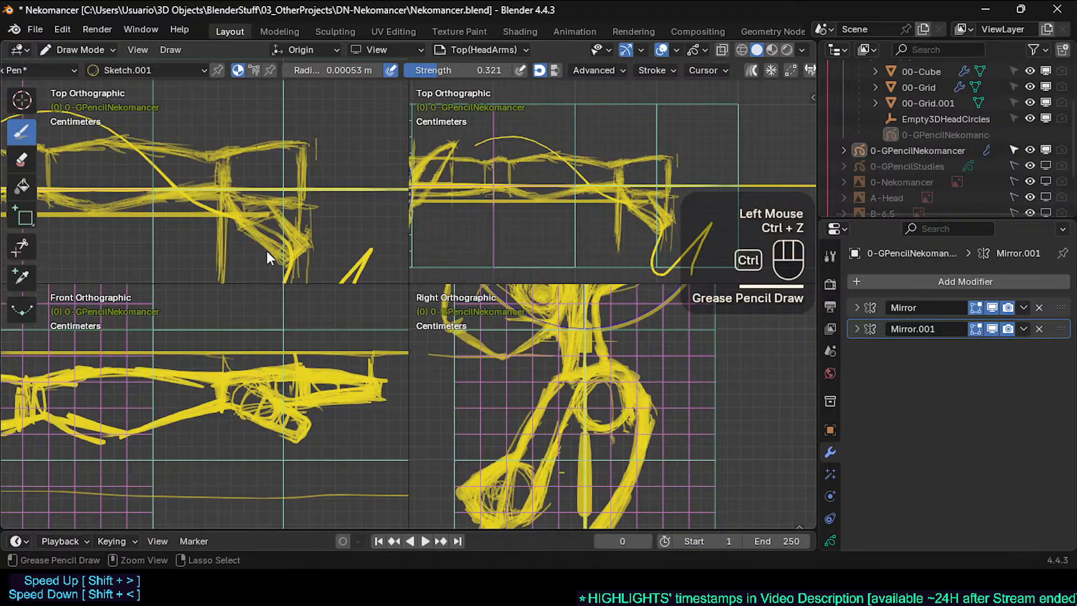
{"action": "key", "text": "ctrl+z"}
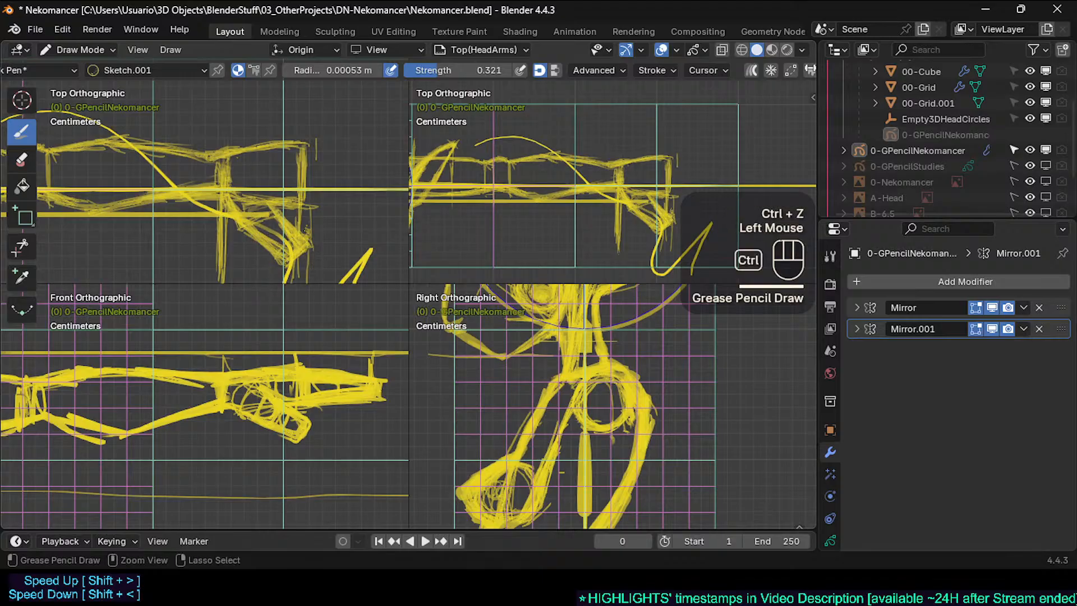
Erase the excess strokes at the thumb's outer edge and redraw the palm's knuckle line and corners in the top view
{"action": "mouse_move", "coordinate": [309, 227]}
{"action": "left_mouse_down", "text": "ctrl"}
{"action": "mouse_move", "coordinate": [306, 249]}
{"action": "mouse_move", "coordinate": [285, 223]}
{"action": "mouse_move", "coordinate": [308, 255]}
{"action": "left_mouse_up", "text": "ctrl"}
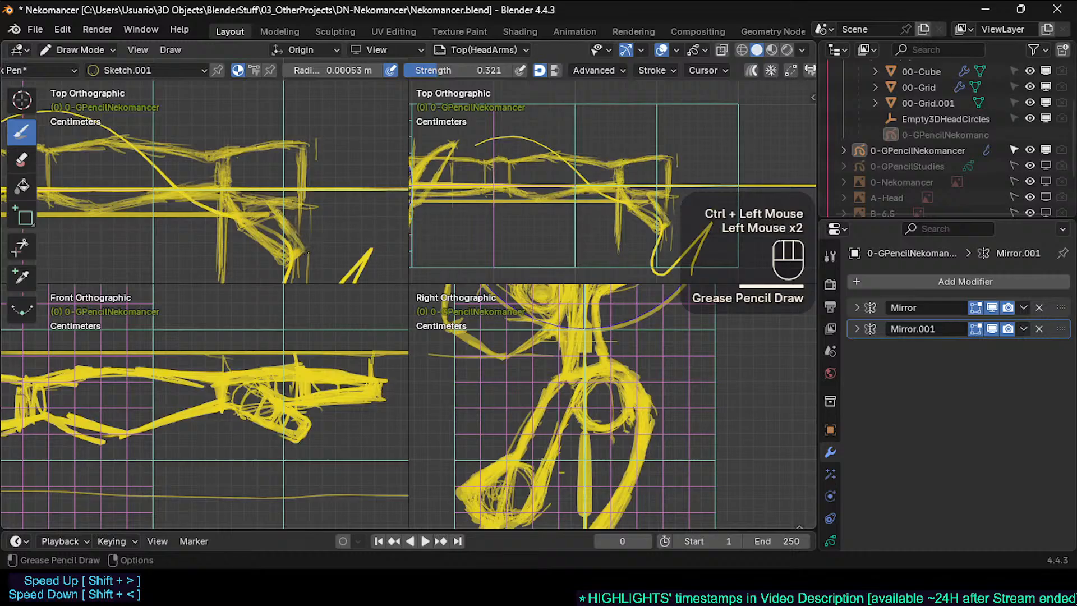
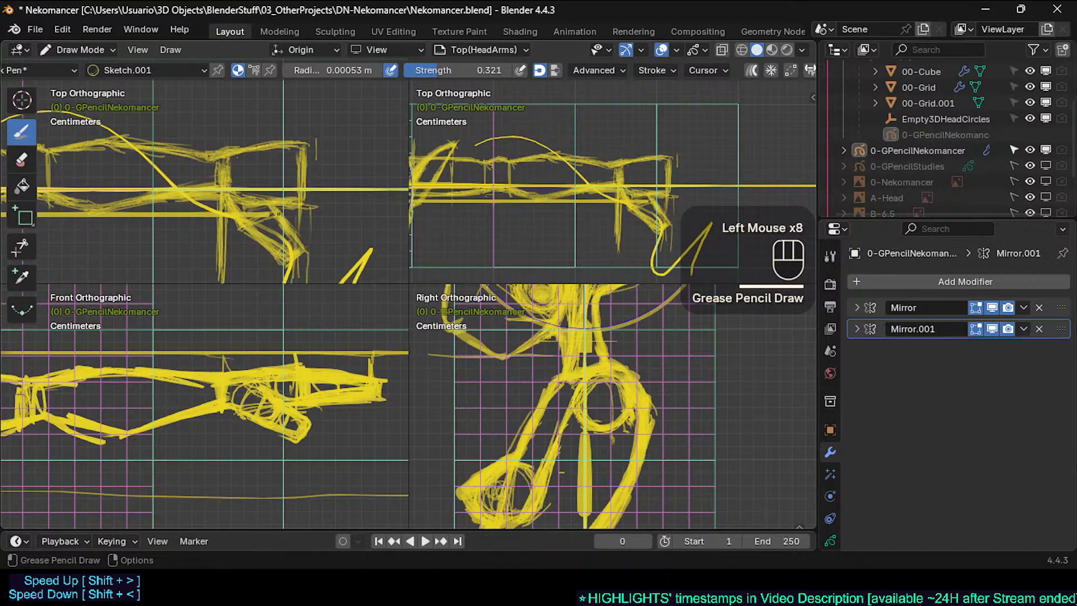
{"action": "middle_click_drag", "start_coordinate": [286, 201], "coordinate": [231, 159], "text": "ctrl"}
{"action": "left_click", "coordinate": [231, 158]}
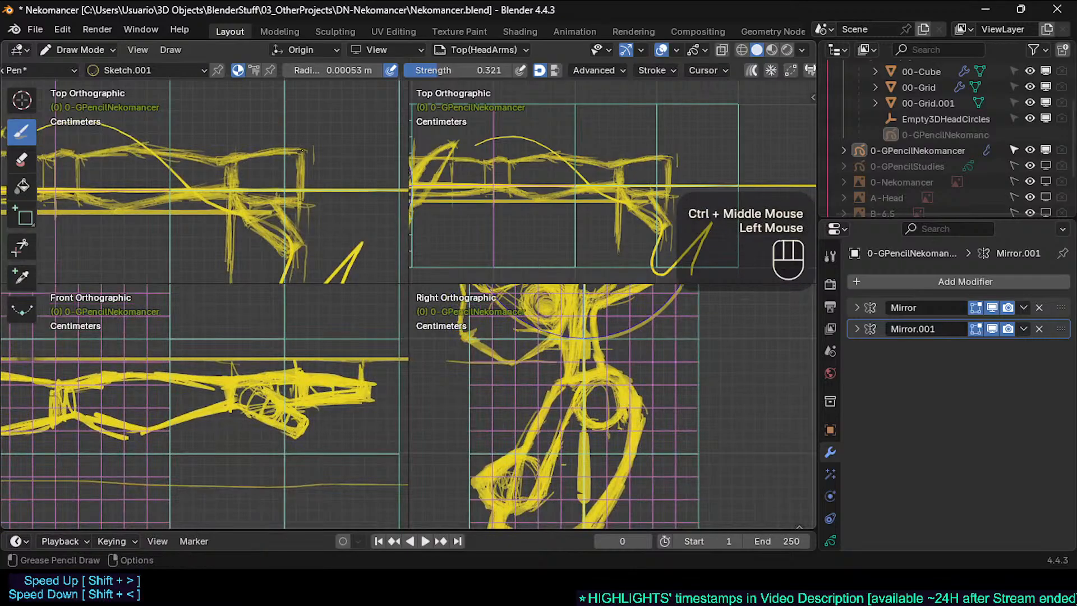
{"action": "left_click", "coordinate": [303, 154]}
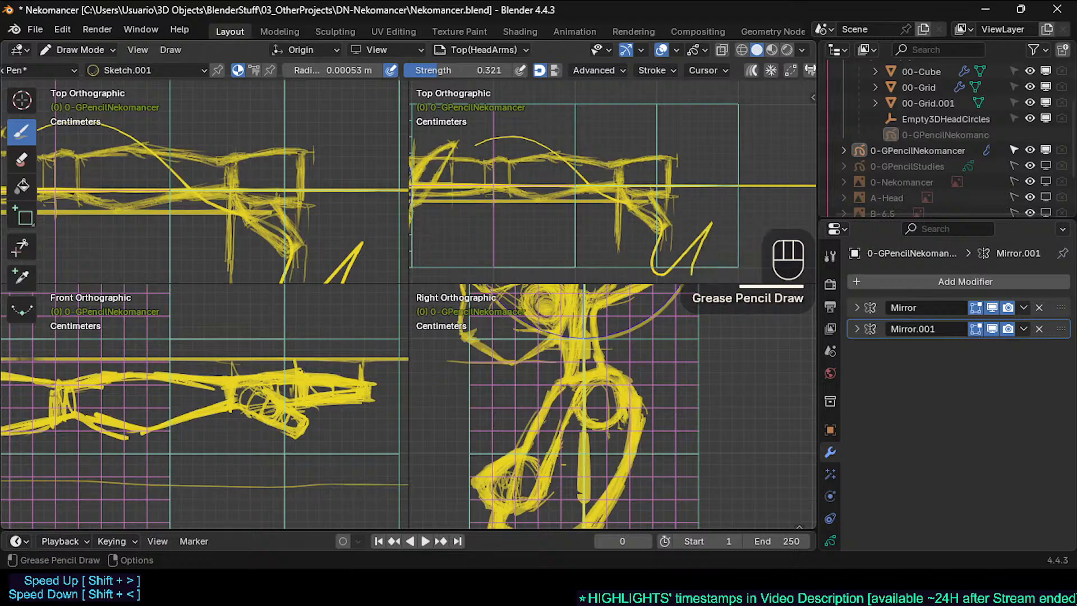
{"action": "mouse_move", "coordinate": [308, 148]}
{"action": "left_mouse_down"}
{"action": "mouse_move", "coordinate": [311, 168]}
{"action": "mouse_move", "coordinate": [312, 160]}
{"action": "left_mouse_up"}
{"action": "left_click_drag", "start_coordinate": [281, 203], "coordinate": [306, 202]}
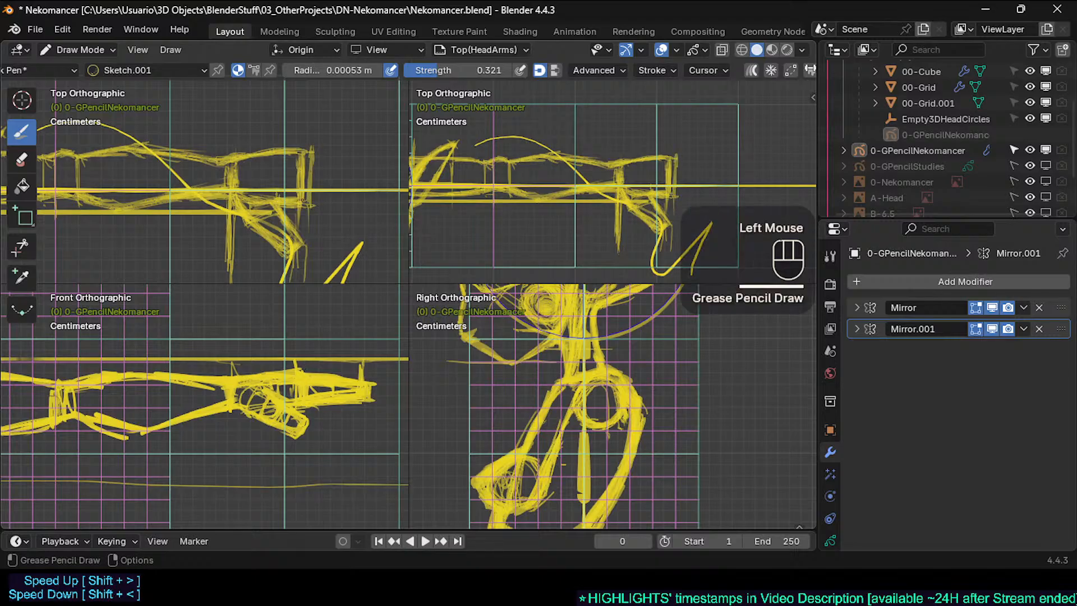
{"action": "middle_click_drag", "start_coordinate": [304, 263], "coordinate": [301, 263], "text": "shift"}
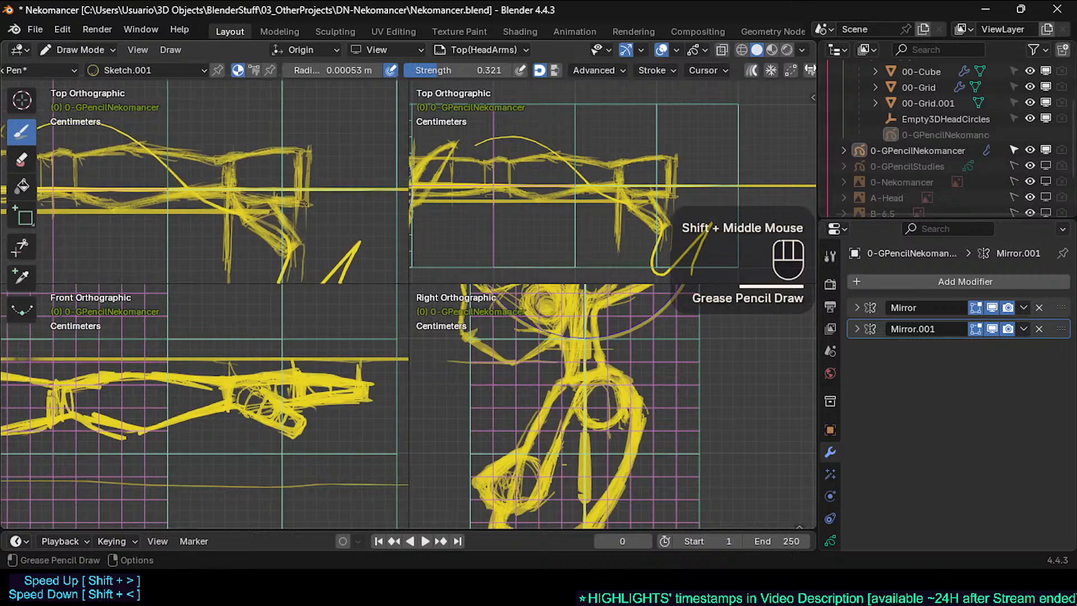
{"action": "middle_click_drag", "start_coordinate": [306, 204], "coordinate": [284, 207], "text": "shift"}
{"action": "left_click_drag", "start_coordinate": [285, 155], "coordinate": [286, 183]}
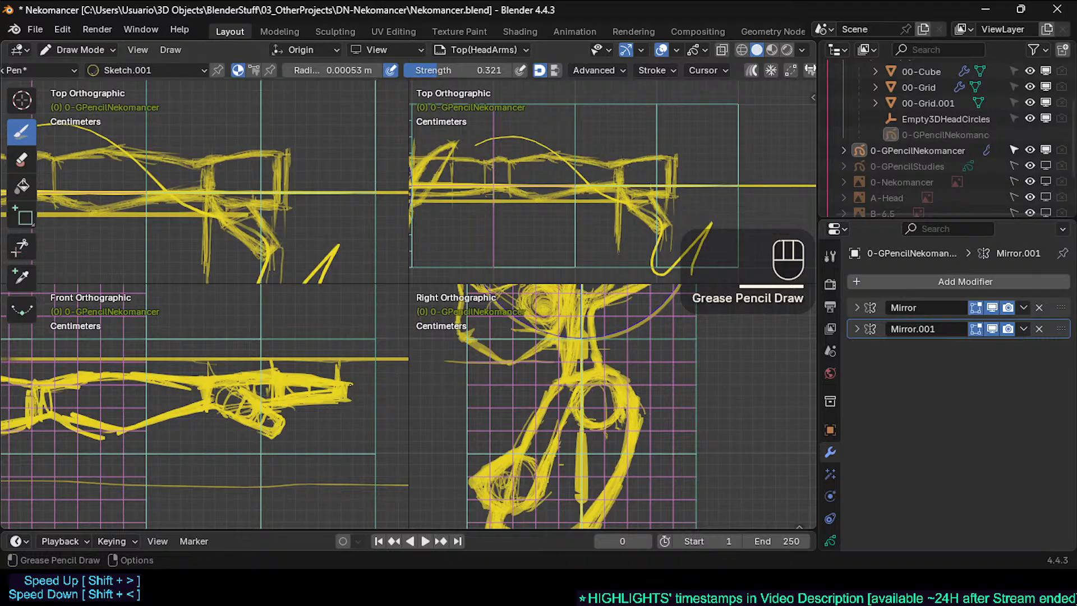
Sketch the finger block extending from the knuckles, with its fingertip line and its upper and lower edges, in the top view
{"action": "mouse_move", "coordinate": [347, 178]}
{"action": "left_mouse_down"}
{"action": "mouse_move", "coordinate": [350, 157]}
{"action": "mouse_move", "coordinate": [341, 188]}
{"action": "left_mouse_up"}
{"action": "mouse_move", "coordinate": [290, 147]}
{"action": "left_mouse_down"}
{"action": "mouse_move", "coordinate": [352, 164]}
{"action": "mouse_move", "coordinate": [344, 198]}
{"action": "left_mouse_up"}
{"action": "left_click", "coordinate": [289, 208]}
{"action": "left_click", "coordinate": [288, 207]}
{"action": "left_click", "coordinate": [320, 203]}
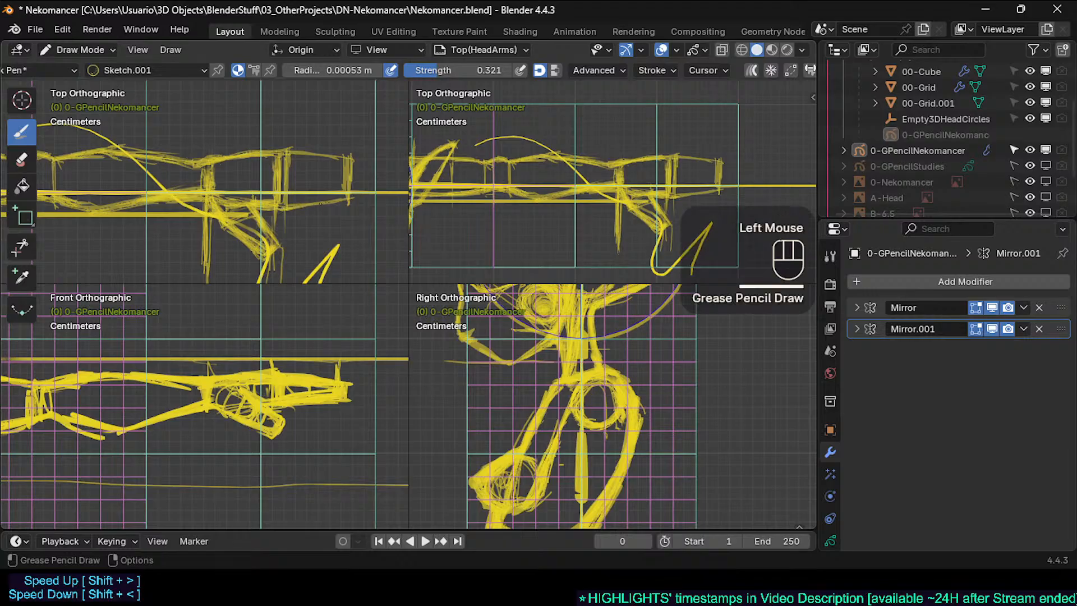
{"action": "left_click_drag", "start_coordinate": [302, 206], "coordinate": [352, 200]}
{"action": "left_click", "coordinate": [336, 200]}
Divide the finger block into separate fingers with lengthwise lines from the knuckles to the fingertips
{"action": "mouse_move", "coordinate": [284, 161]}
{"action": "middle_mouse_down", "text": "ctrl"}
{"action": "mouse_move", "coordinate": [259, 223]}
{"action": "mouse_move", "coordinate": [293, 181]}
{"action": "mouse_move", "coordinate": [263, 151]}
{"action": "middle_mouse_up", "text": "ctrl"}
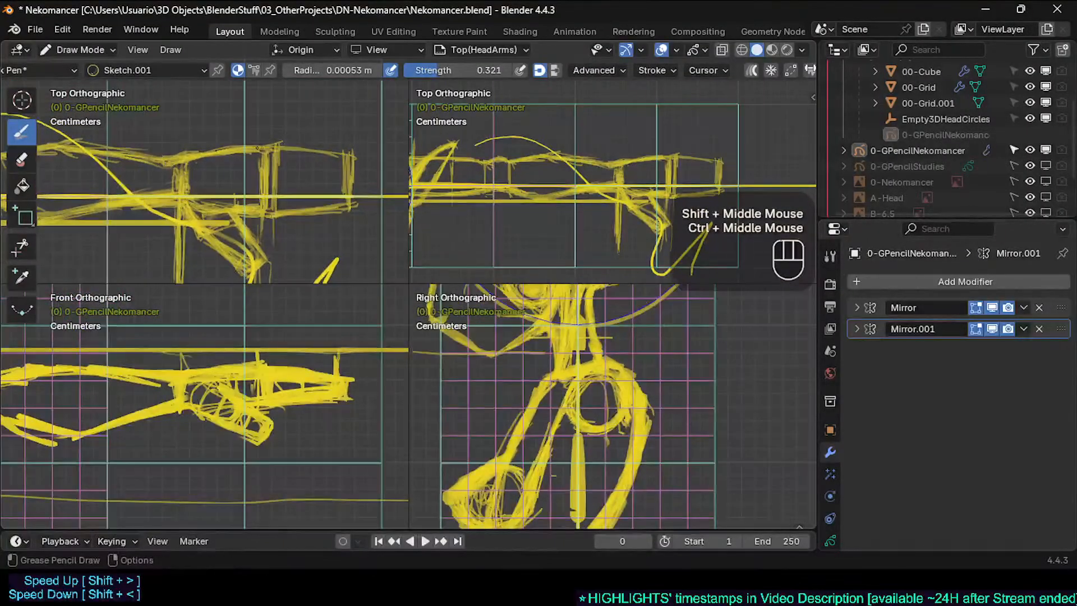
{"action": "left_click", "coordinate": [259, 148]}
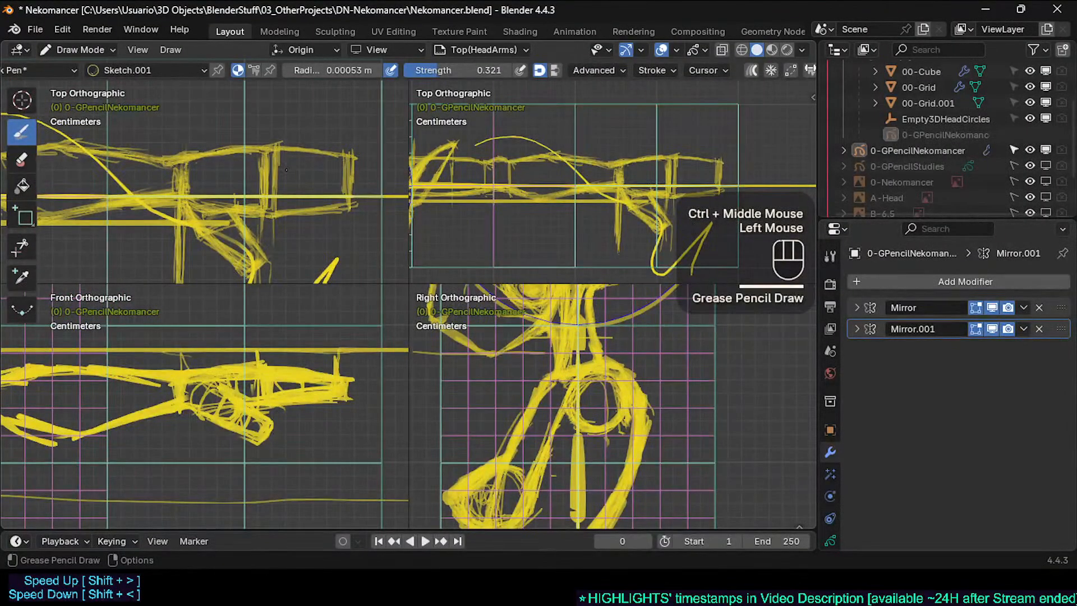
{"action": "mouse_move", "coordinate": [278, 168]}
{"action": "left_mouse_down"}
{"action": "mouse_move", "coordinate": [307, 170]}
{"action": "mouse_move", "coordinate": [291, 190]}
{"action": "left_mouse_up"}
{"action": "left_click_drag", "start_coordinate": [292, 189], "coordinate": [348, 187]}
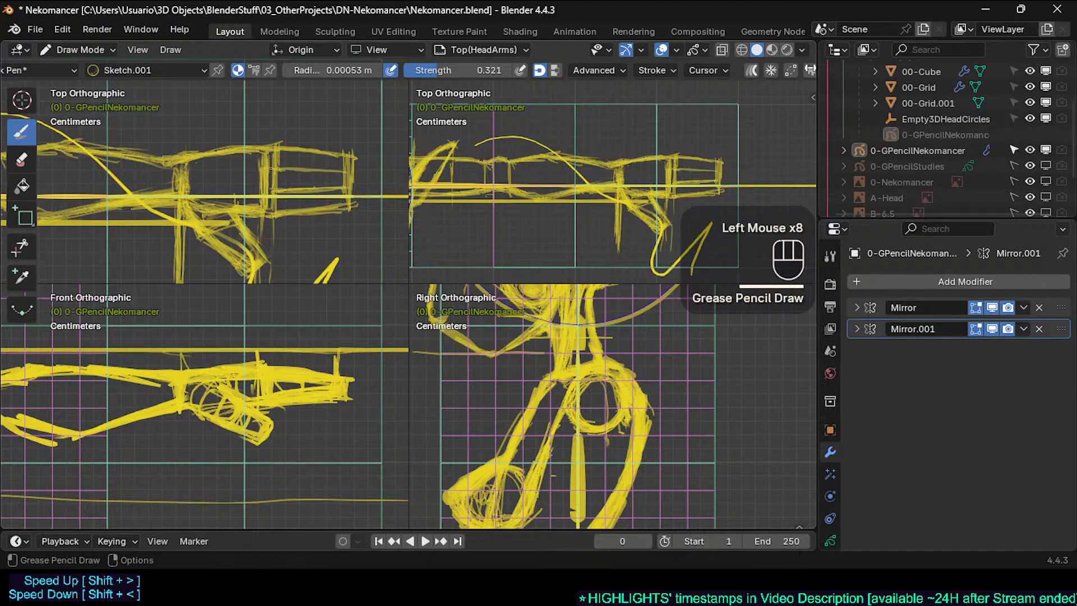
{"action": "mouse_move", "coordinate": [283, 170]}
{"action": "left_mouse_down"}
{"action": "mouse_move", "coordinate": [354, 173]}
{"action": "mouse_move", "coordinate": [269, 193]}
{"action": "left_mouse_up"}
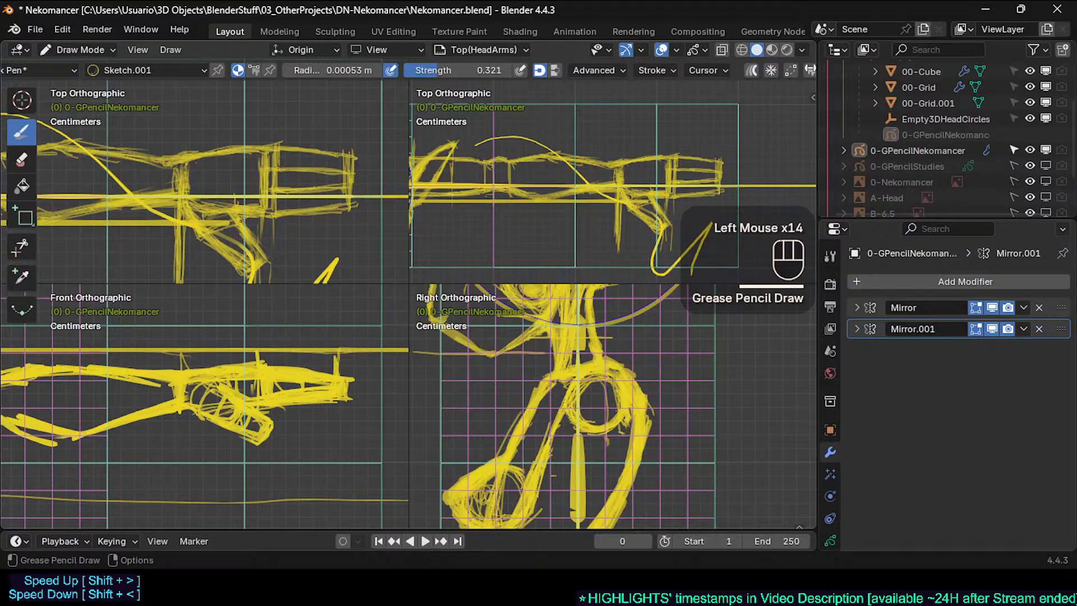
Add strokes along the upper arm near the shoulder and reinforce the back contour of the wrist in the top view
{"action": "mouse_move", "coordinate": [240, 221]}
{"action": "middle_mouse_down", "text": "ctrl"}
{"action": "mouse_move", "coordinate": [254, 203]}
{"action": "mouse_move", "coordinate": [325, 201]}
{"action": "middle_mouse_up", "text": "ctrl"}
{"action": "middle_click_drag", "start_coordinate": [208, 197], "coordinate": [332, 194], "text": "shift"}
{"action": "mouse_move", "coordinate": [252, 171]}
{"action": "middle_mouse_down", "text": "ctrl"}
{"action": "mouse_move", "coordinate": [252, 191]}
{"action": "mouse_move", "coordinate": [176, 184]}
{"action": "middle_mouse_up", "text": "ctrl"}
{"action": "left_click", "coordinate": [96, 190]}
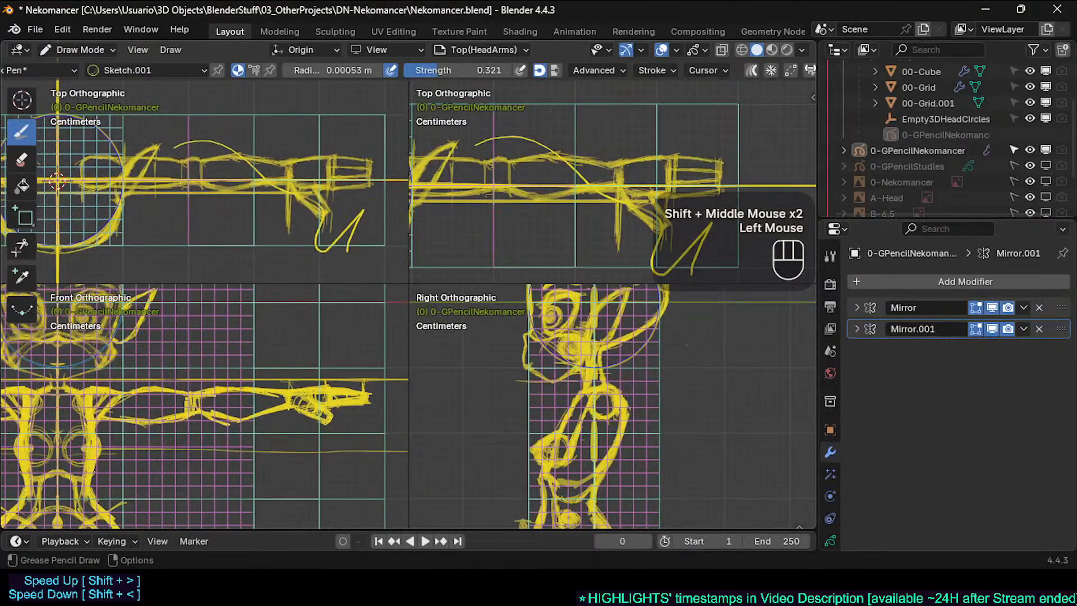
{"action": "left_click_drag", "start_coordinate": [102, 189], "coordinate": [128, 185]}
{"action": "left_click_drag", "start_coordinate": [130, 186], "coordinate": [160, 183]}
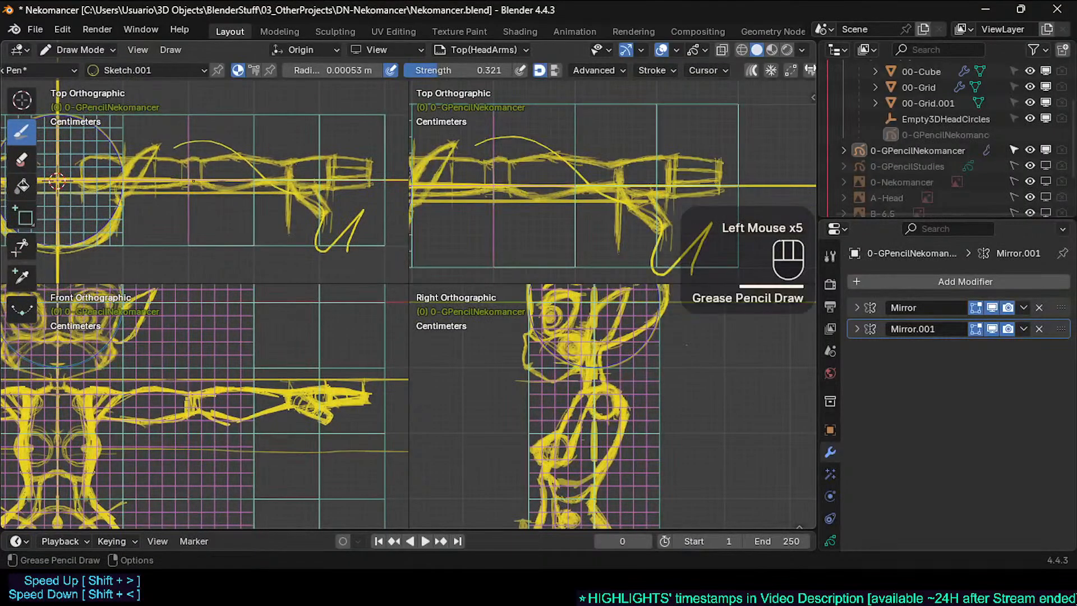
{"action": "middle_click_drag", "start_coordinate": [193, 181], "coordinate": [194, 154], "text": "ctrl"}
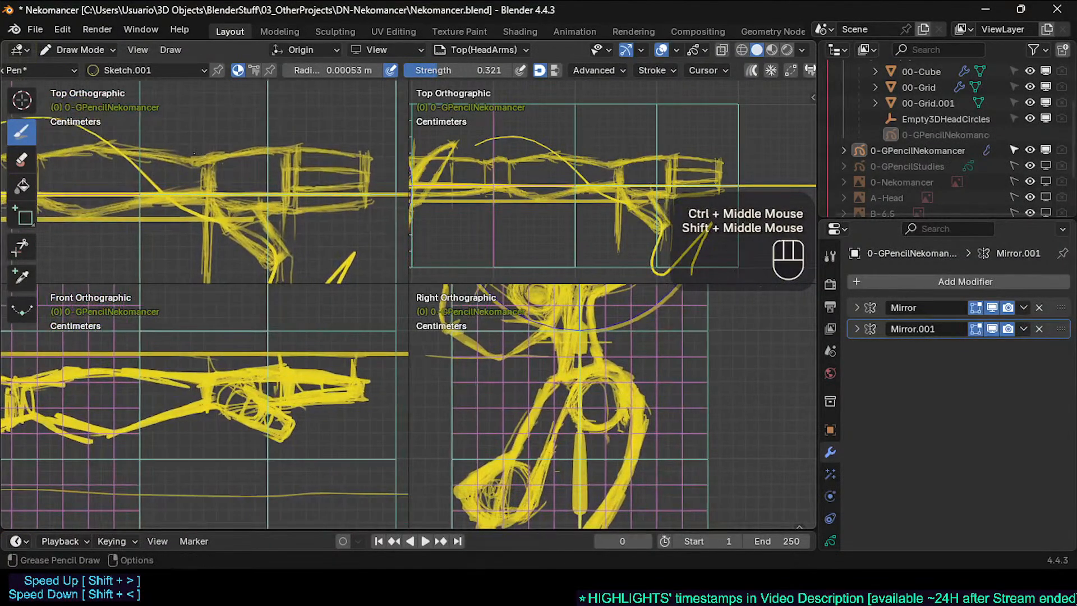
{"action": "left_click", "coordinate": [202, 157]}
{"action": "left_click", "coordinate": [210, 161]}
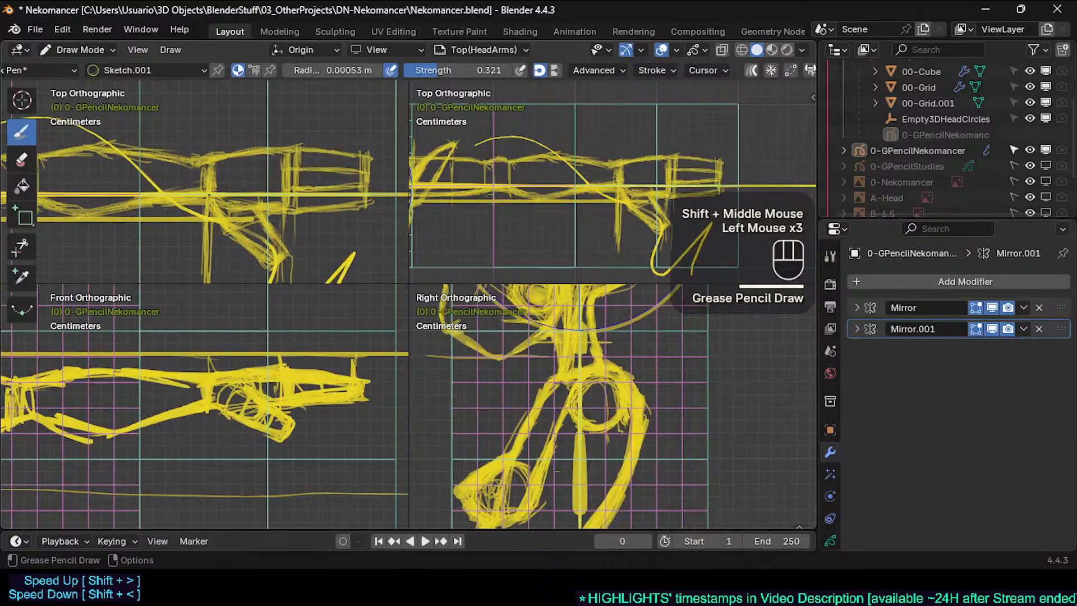
Collapse the EmptyParentModelSheet hierarchy and disable the Proxy collection in the viewports, toggling it to compare the sketch with and without the grid
{"action": "middle_click_drag", "start_coordinate": [236, 154], "coordinate": [295, 173], "text": "ctrl"}
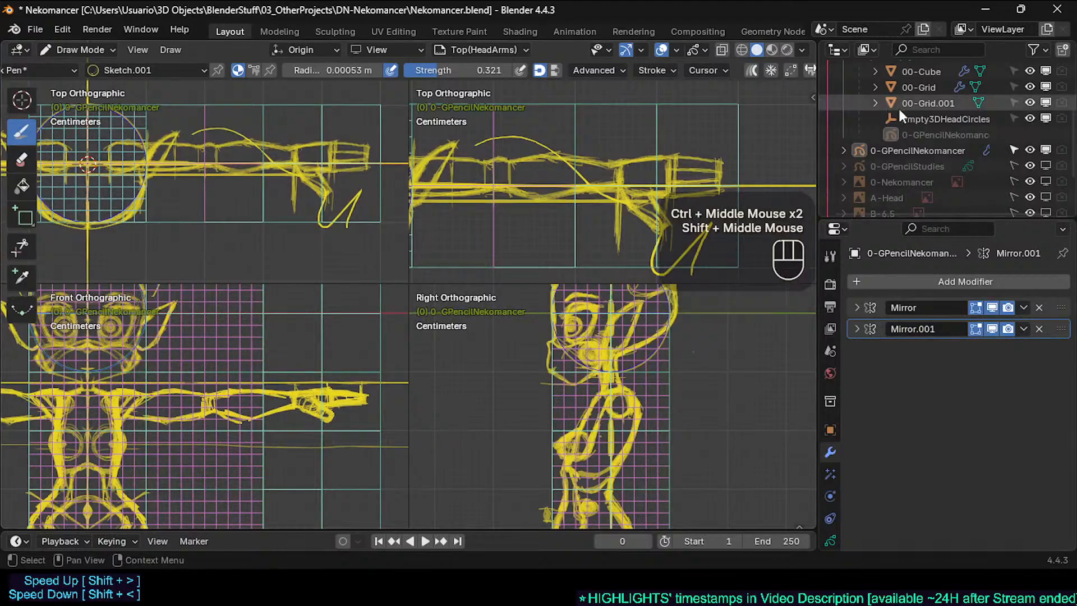
{"action": "middle_click_drag", "start_coordinate": [948, 83], "coordinate": [934, 112]}
{"action": "left_click", "coordinate": [845, 85]}
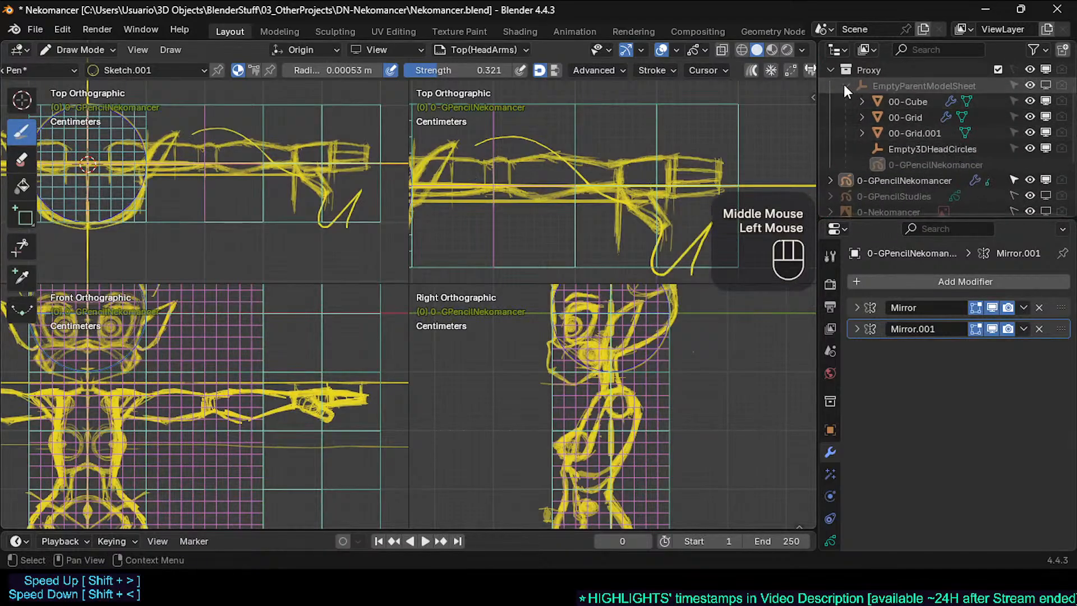
{"action": "left_click", "coordinate": [1046, 69]}
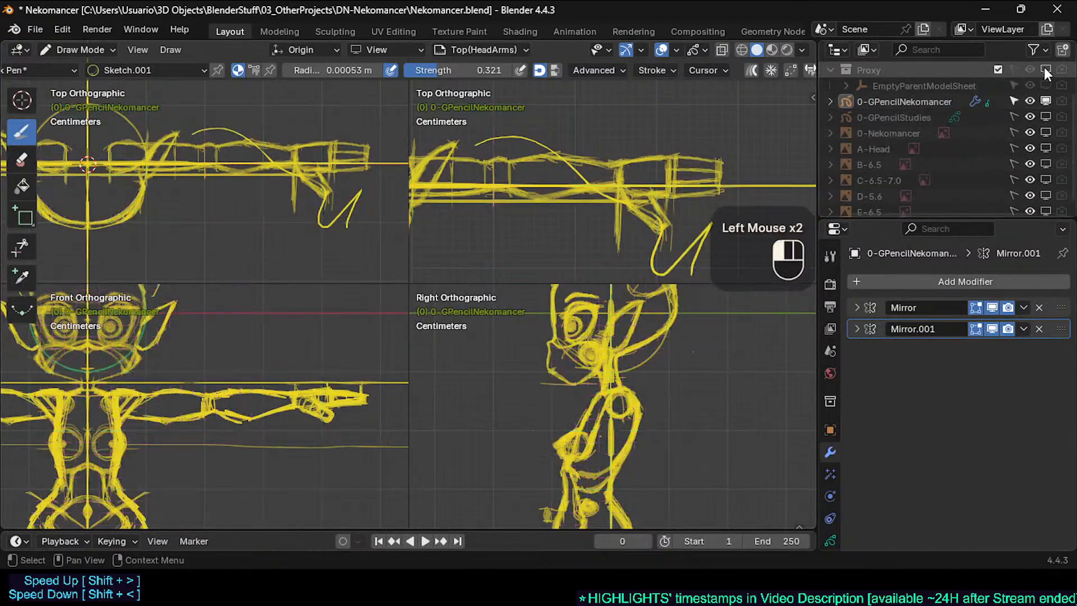
{"action": "left_click", "coordinate": [1047, 69]}
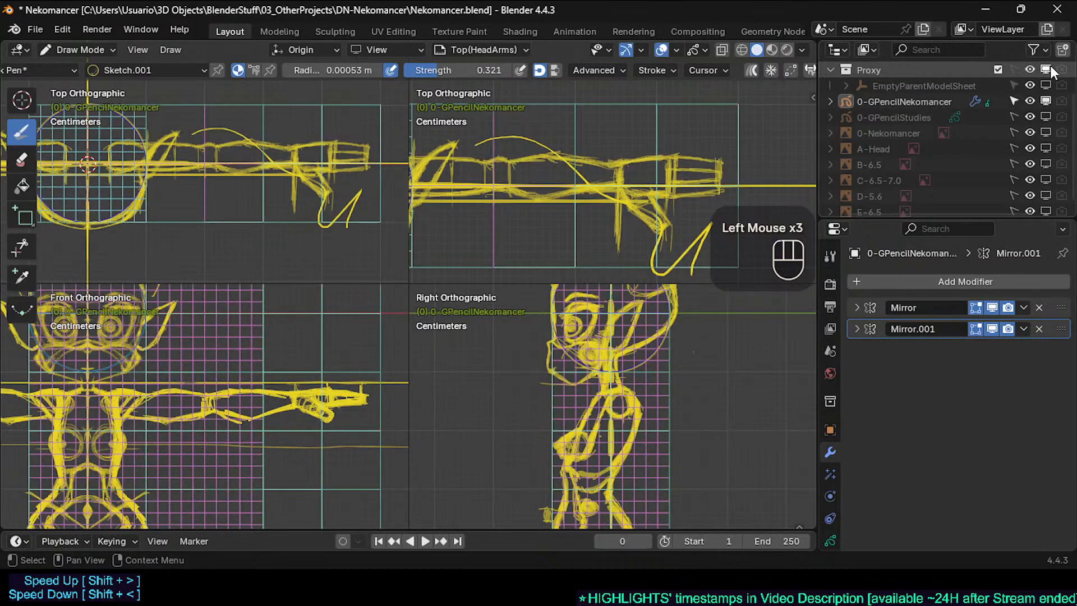
{"action": "left_click", "coordinate": [1046, 69]}
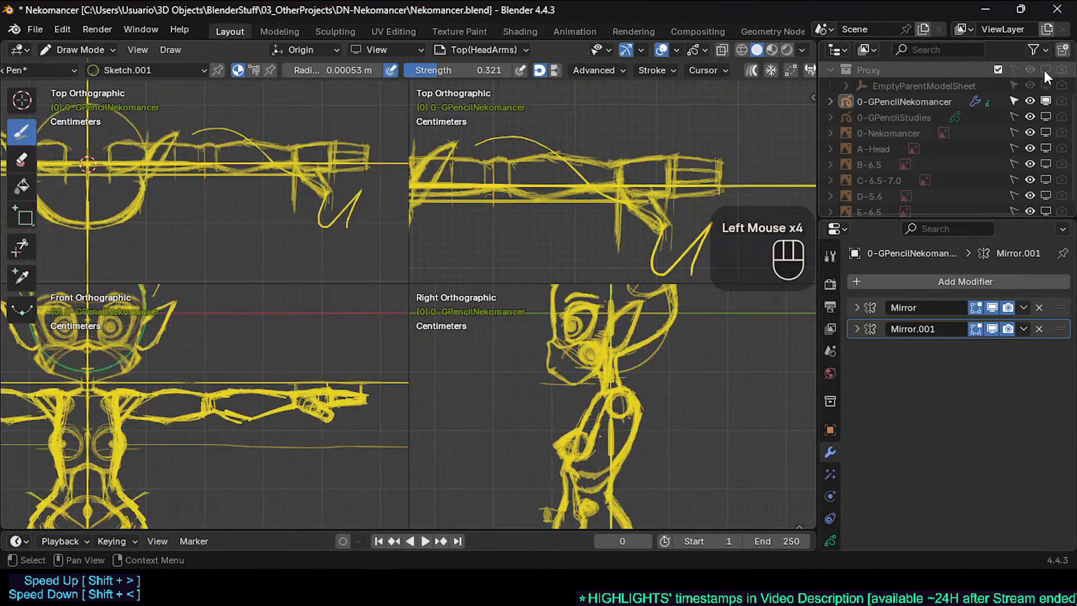
{"action": "left_click", "coordinate": [1046, 69]}
{"action": "left_click", "coordinate": [1045, 67]}
{"action": "left_click", "coordinate": [1046, 66]}
{"action": "left_click", "coordinate": [1046, 68]}
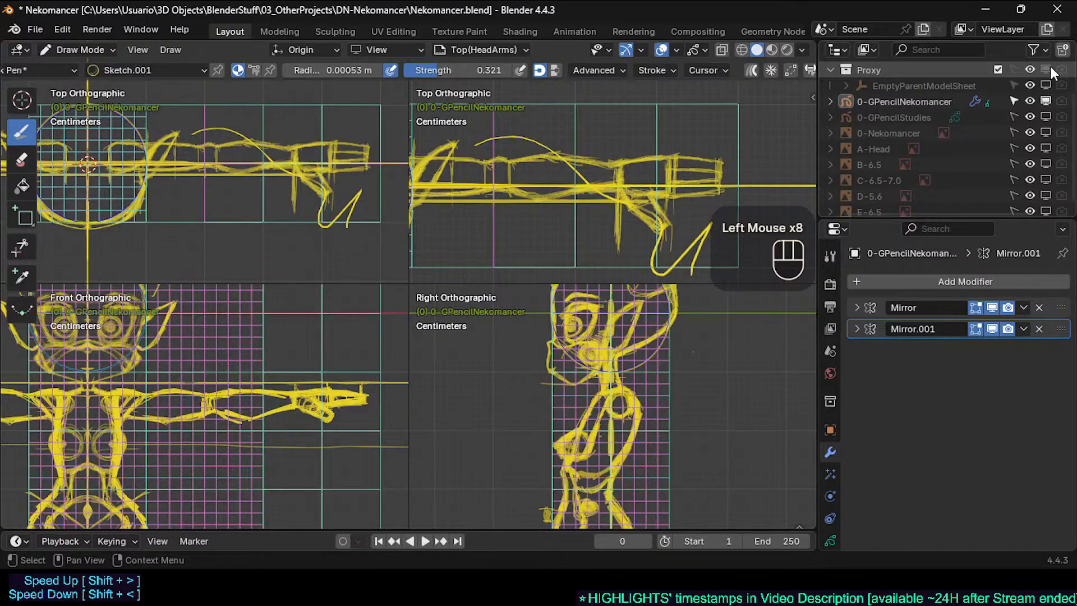
{"action": "left_click", "coordinate": [1048, 70]}
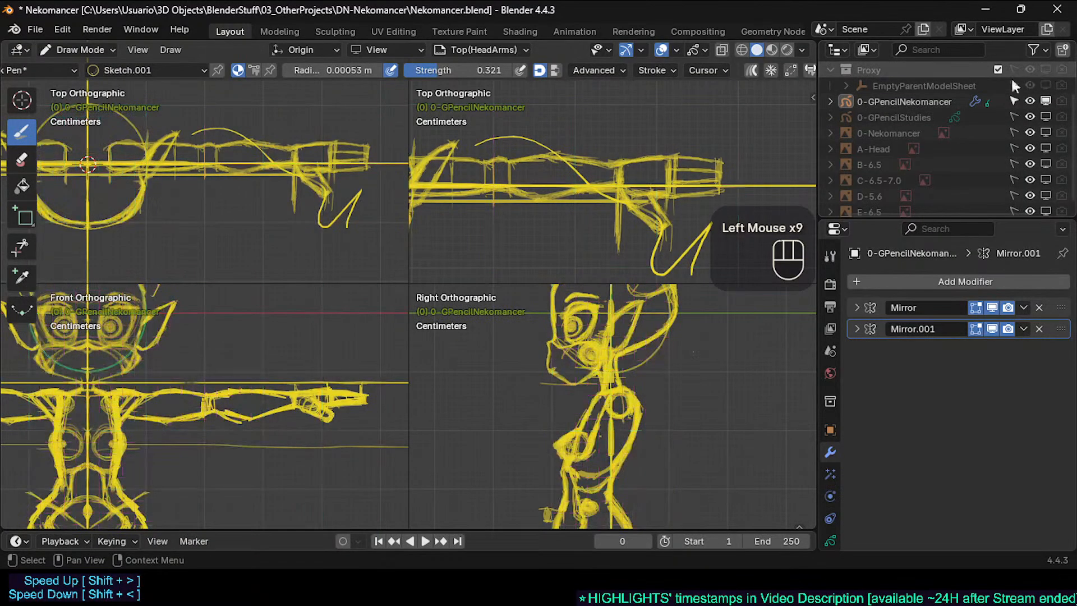
Examine the full-body character sketch in perspective, checking how the top-view arms line up with the front and side drawings
{"action": "middle_click_drag", "start_coordinate": [555, 185], "coordinate": [572, 176], "text": "shift"}
{"action": "middle_click_drag", "start_coordinate": [504, 179], "coordinate": [560, 104], "text": "shift"}
{"action": "mouse_move", "coordinate": [566, 140]}
{"action": "middle_mouse_down", "text": "ctrl"}
{"action": "mouse_move", "coordinate": [567, 180]}
{"action": "mouse_move", "coordinate": [572, 143]}
{"action": "middle_mouse_up", "text": "ctrl"}
{"action": "middle_click_drag", "start_coordinate": [572, 168], "coordinate": [566, 134], "text": "shift"}
{"action": "middle_click_drag", "start_coordinate": [566, 157], "coordinate": [571, 180]}
{"action": "middle_click_drag", "start_coordinate": [571, 180], "coordinate": [561, 162]}
{"action": "middle_click_drag", "start_coordinate": [561, 162], "coordinate": [566, 207], "text": "ctrl"}
{"action": "middle_click_drag", "start_coordinate": [566, 207], "coordinate": [573, 213]}
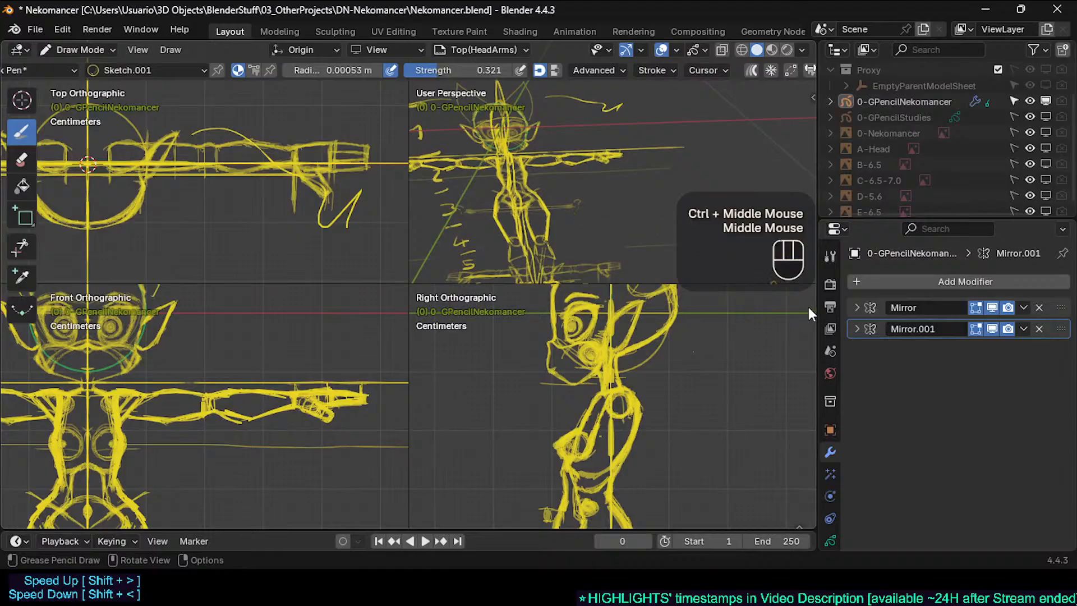
Review the Grease Pencil object's layer and material lists, comparing them with the sketch in perspective
{"action": "scroll", "coordinate": [830, 365], "scroll_direction": "down", "scroll_amount": 2}
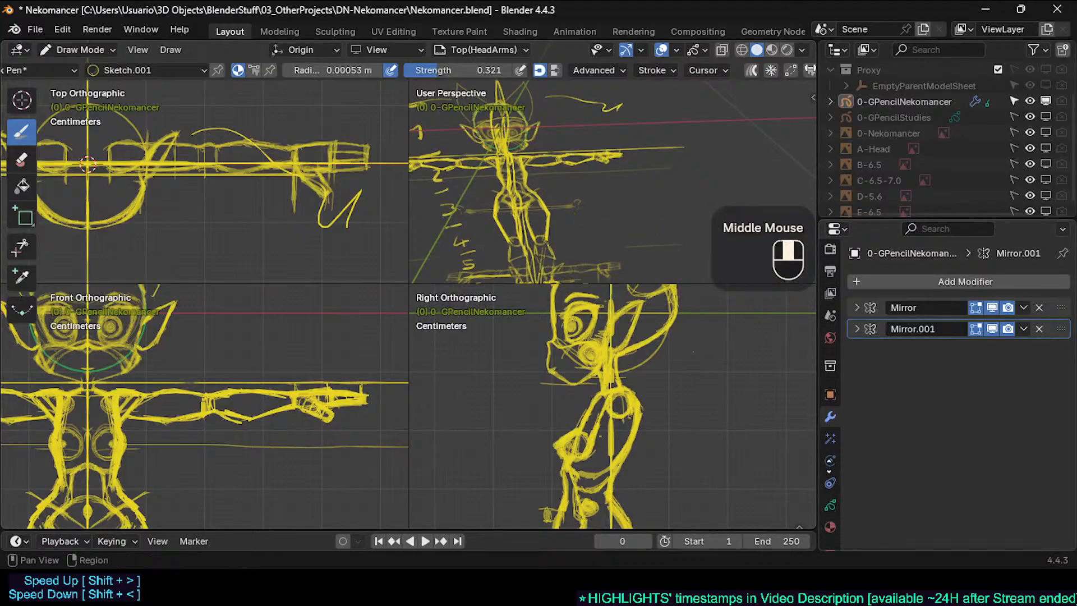
{"action": "left_click", "coordinate": [830, 508]}
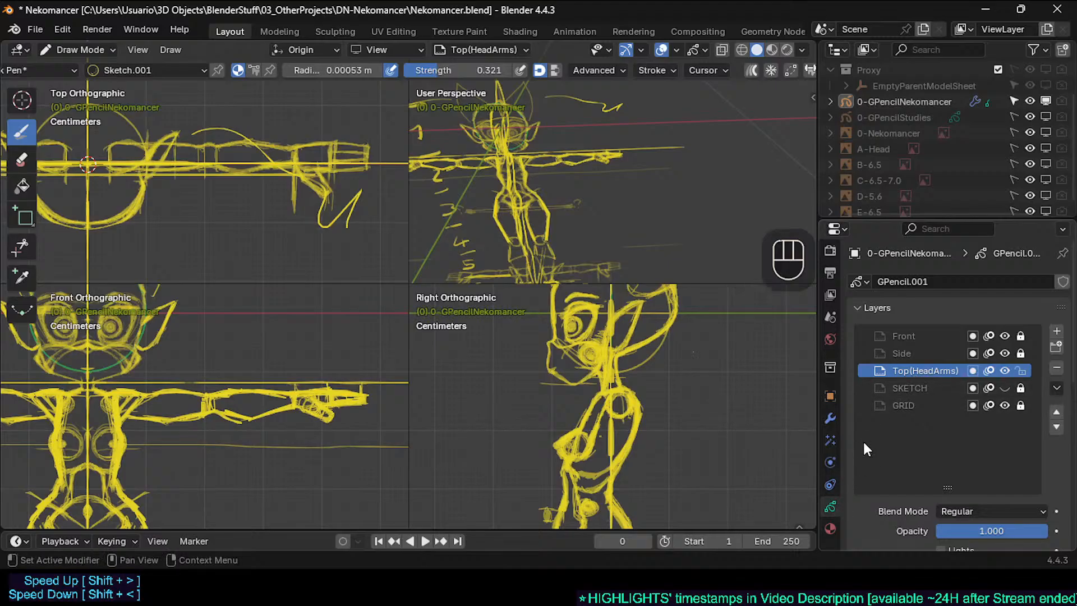
{"action": "left_click", "coordinate": [830, 523]}
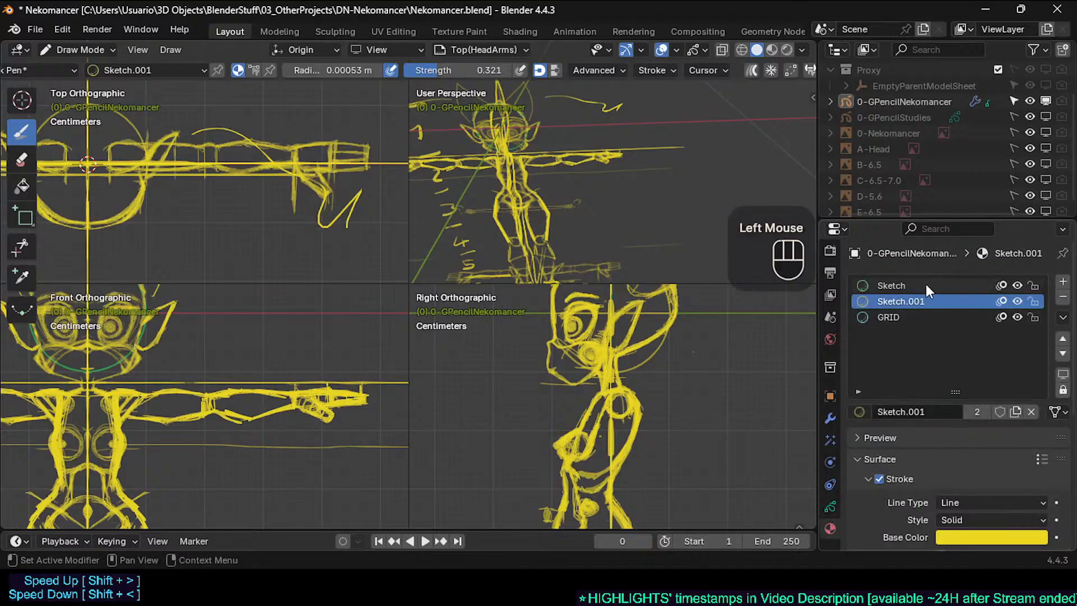
{"action": "left_click", "coordinate": [830, 508]}
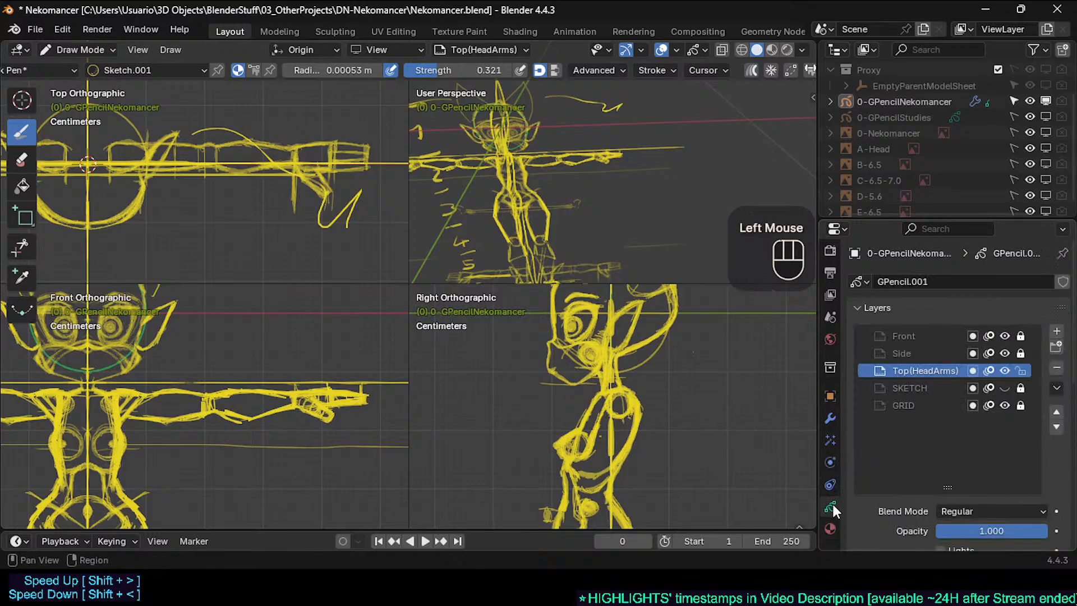
{"action": "middle_click_drag", "start_coordinate": [524, 155], "coordinate": [579, 182]}
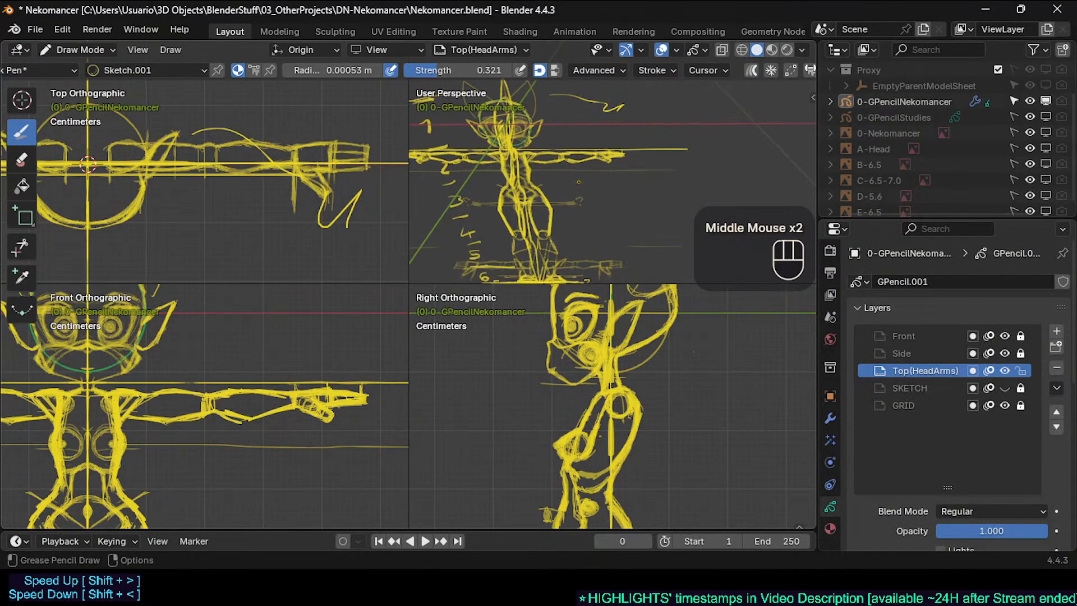
Make the Front layer of the Grease Pencil object active and save the file
{"action": "left_click", "coordinate": [916, 336]}
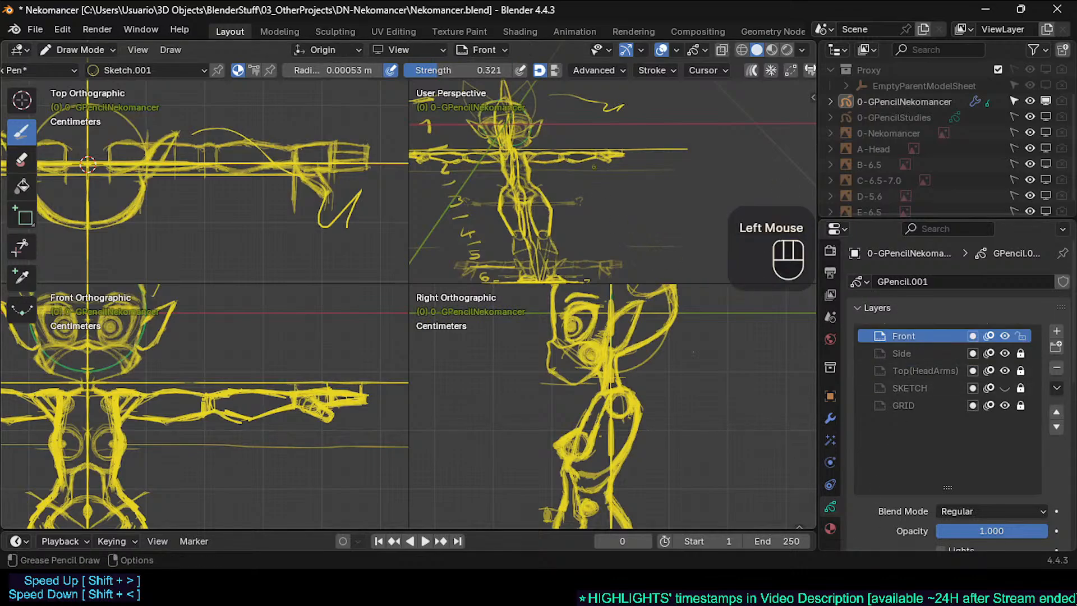
{"action": "key", "text": "ctrl+s"}
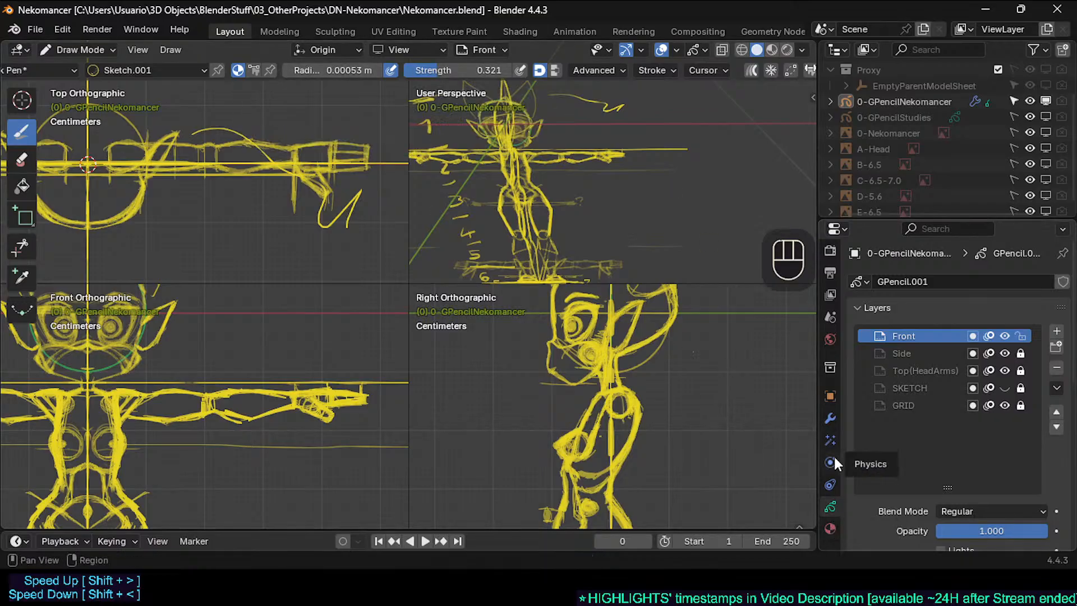
Add a material slot to the Grease Pencil object and fill it with an independent copy of the Sketch.001 material
{"action": "left_click", "coordinate": [830, 529]}
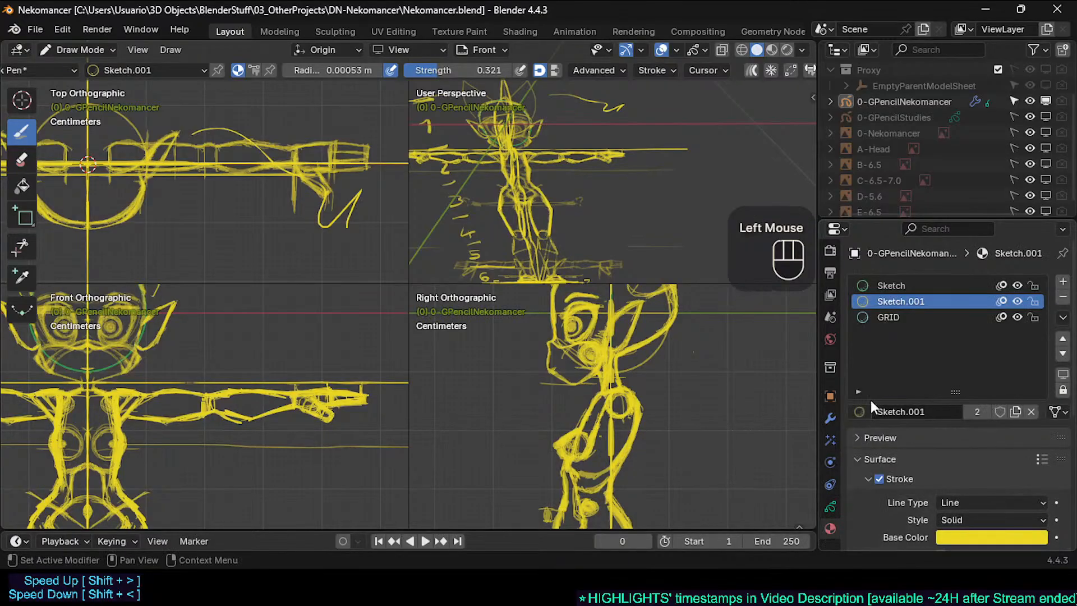
{"action": "left_click", "coordinate": [914, 286]}
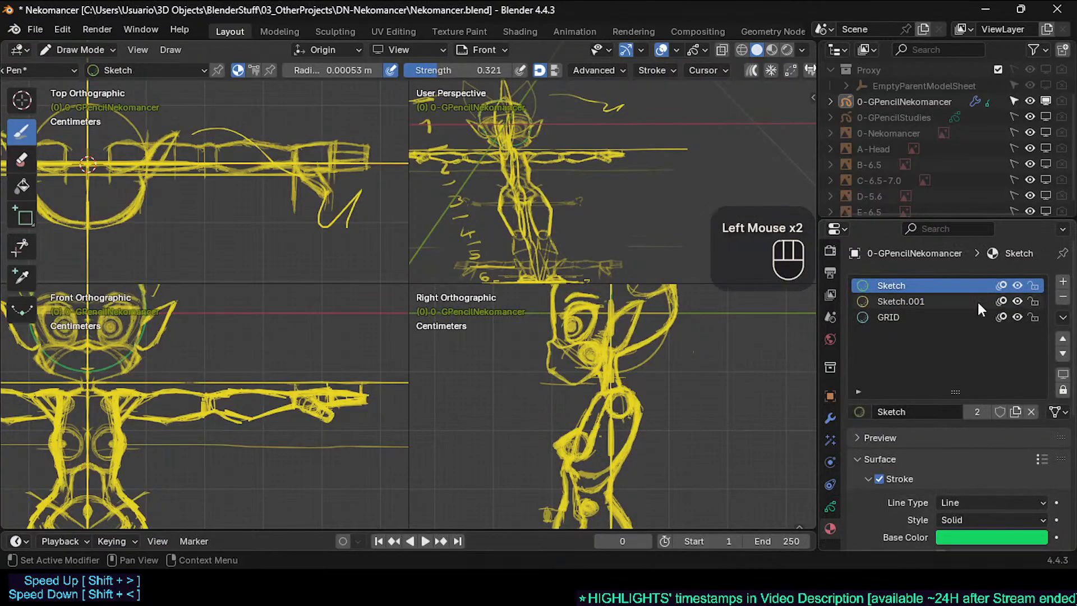
{"action": "left_click", "coordinate": [931, 302]}
{"action": "left_click", "coordinate": [1063, 281]}
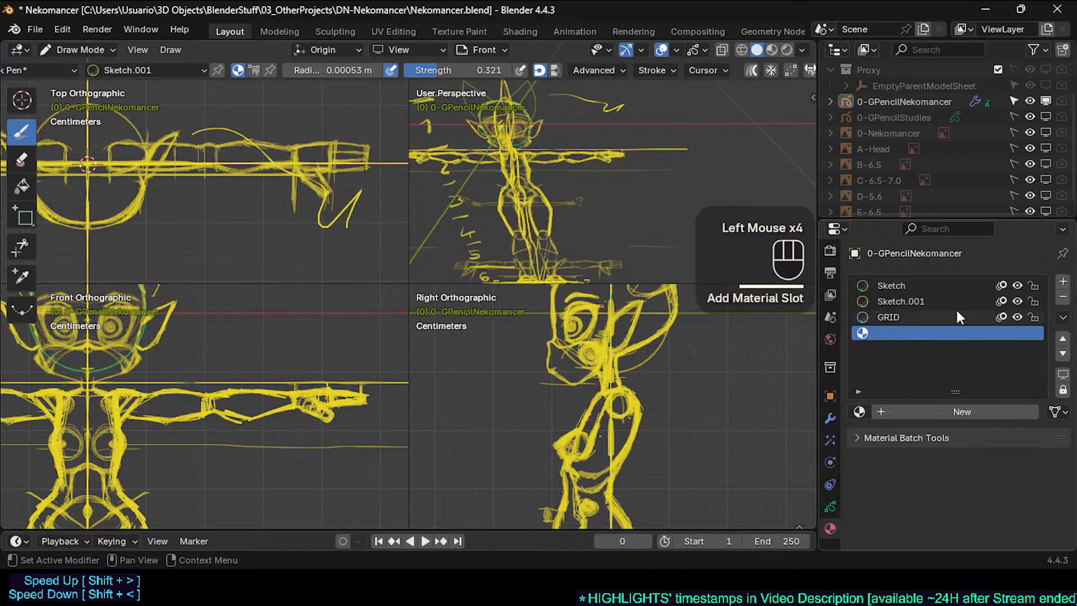
{"action": "left_click", "coordinate": [890, 302]}
{"action": "left_click", "coordinate": [886, 333]}
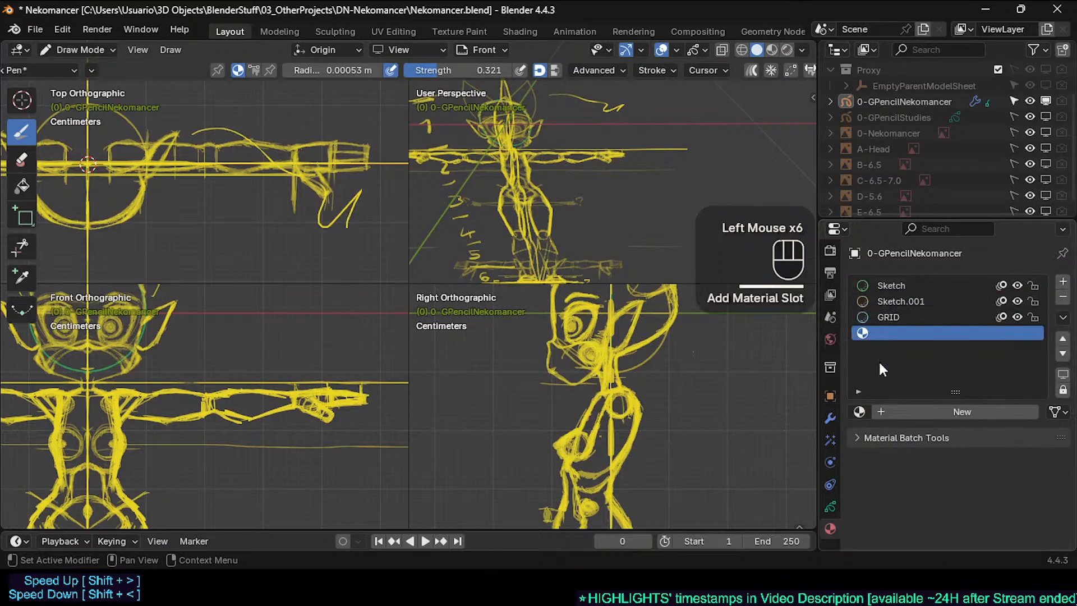
{"action": "left_click", "coordinate": [859, 411]}
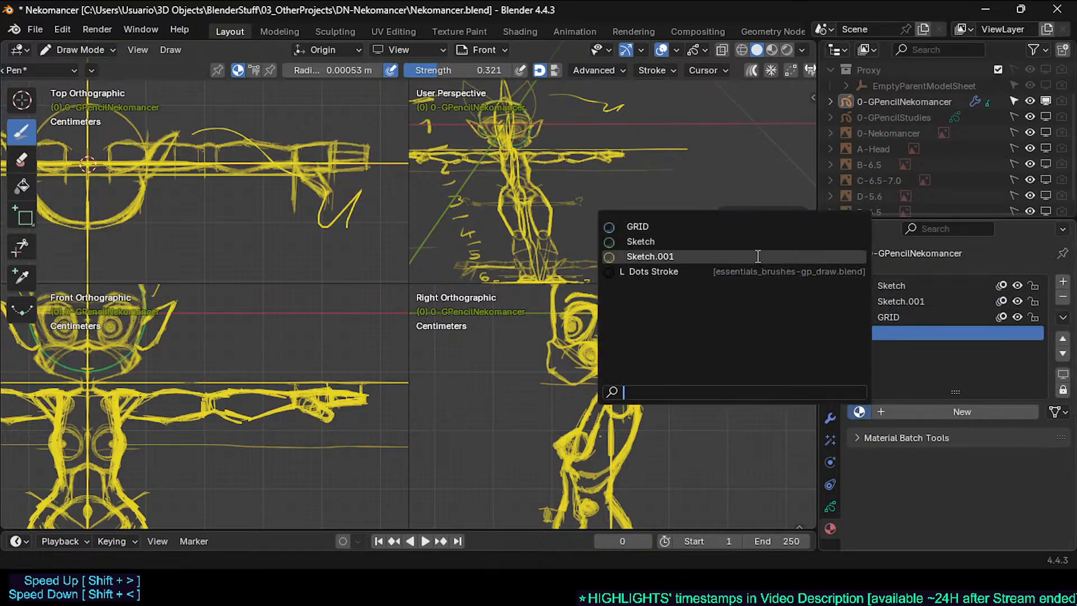
{"action": "left_click", "coordinate": [757, 256]}
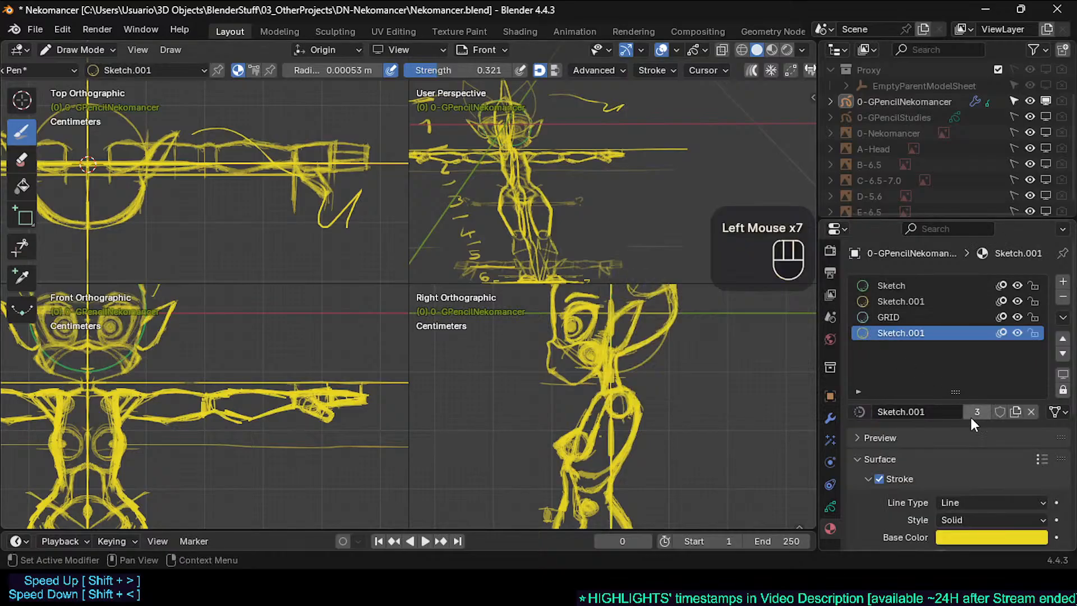
{"action": "left_click", "coordinate": [1015, 412]}
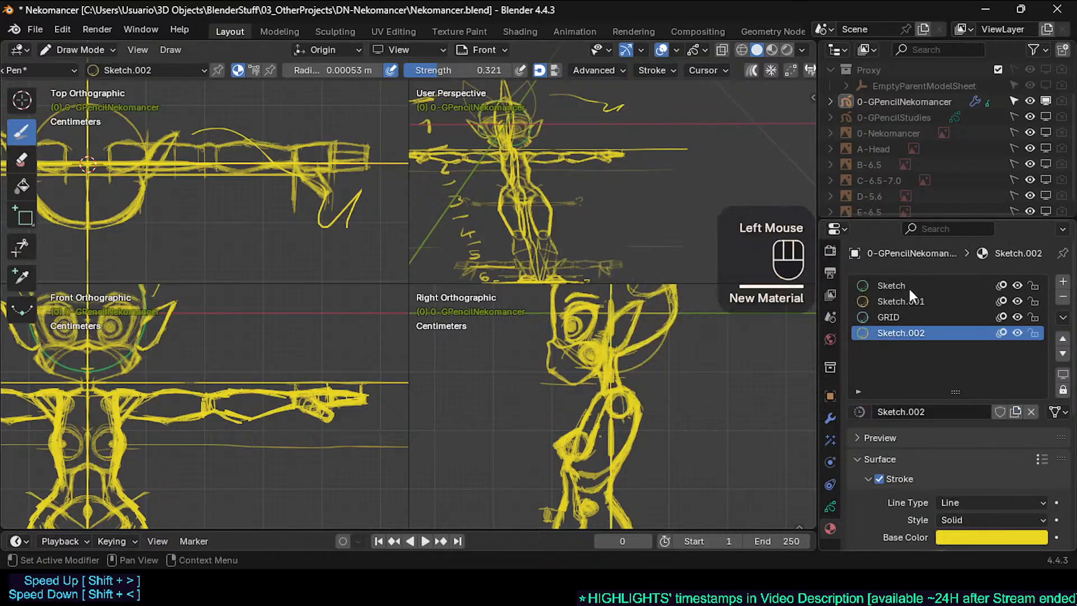
Make the green Sketch material active and save the file
{"action": "left_click", "coordinate": [891, 285]}
{"action": "left_click", "coordinate": [676, 206], "text": "ctrl"}
{"action": "key", "text": "ctrl+s"}
{"action": "key", "text": "ctrl+s"}
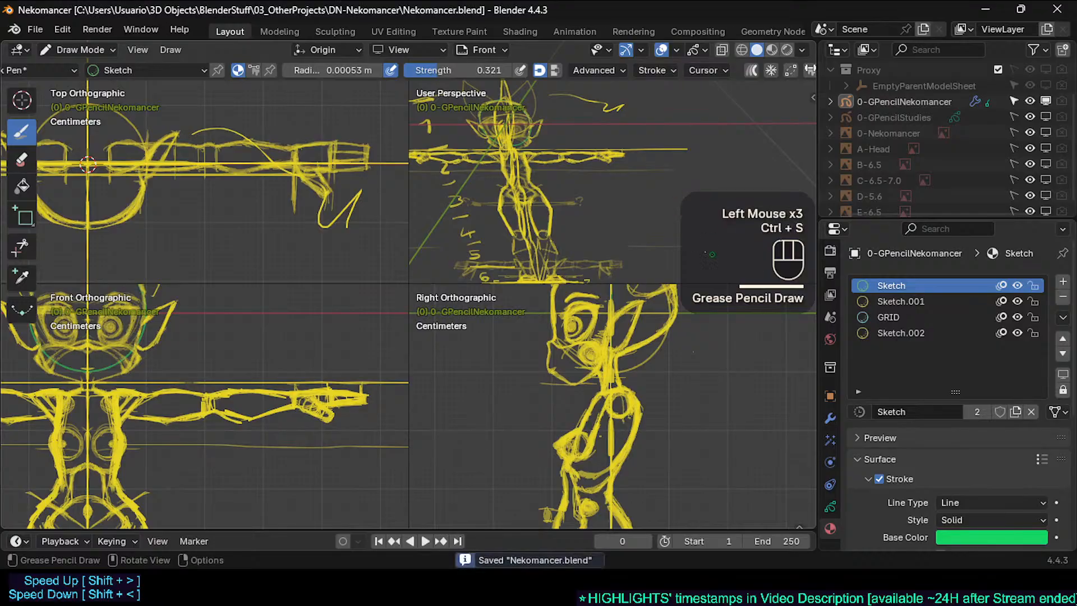
Rename the Sketch material as ColorGreen and copy that name for reuse
{"action": "double_click", "coordinate": [922, 284]}
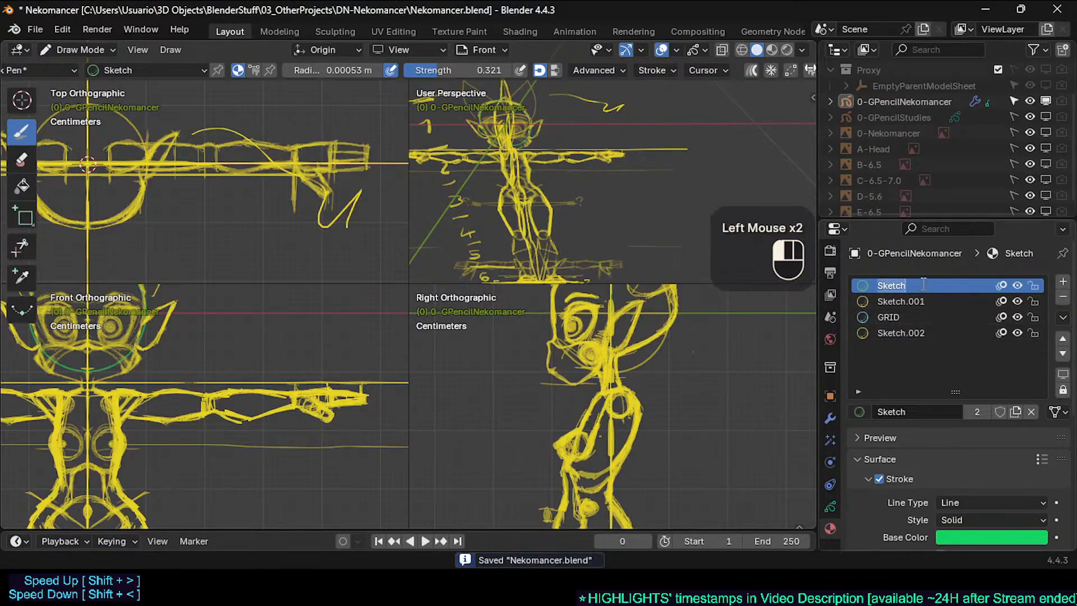
{"action": "key", "text": "BackSpace"}
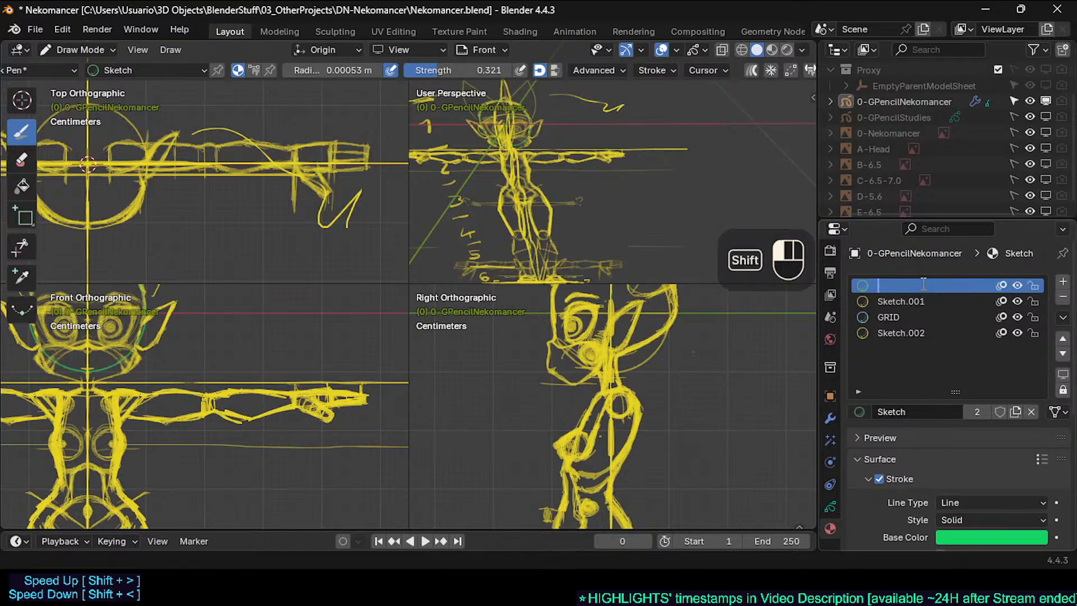
{"action": "type", "text": "o"}
{"action": "key", "text": "BackSpace"}
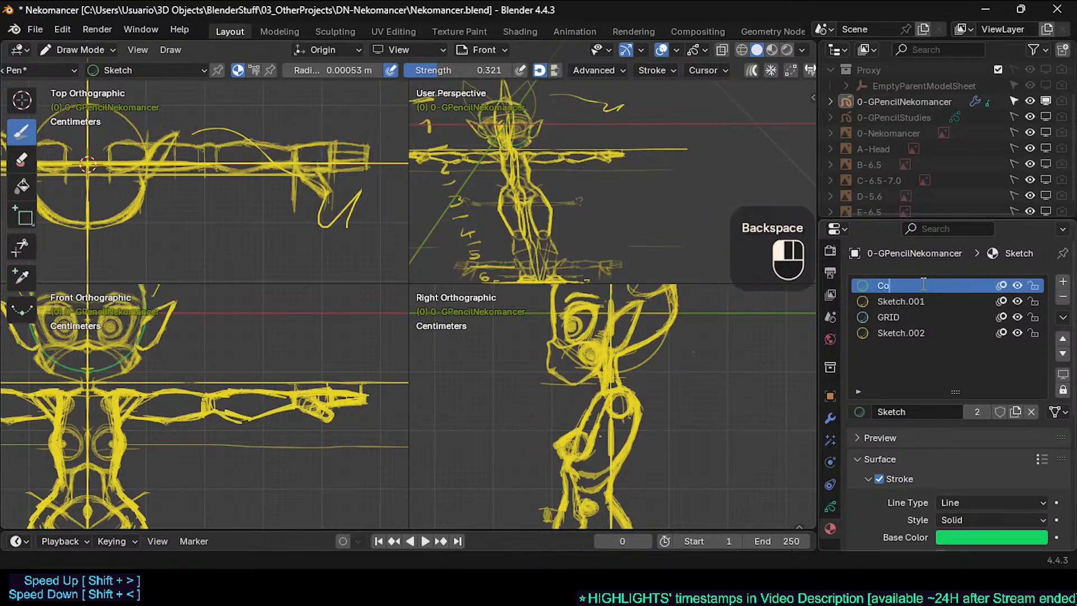
{"action": "key", "text": "BackSpace"}
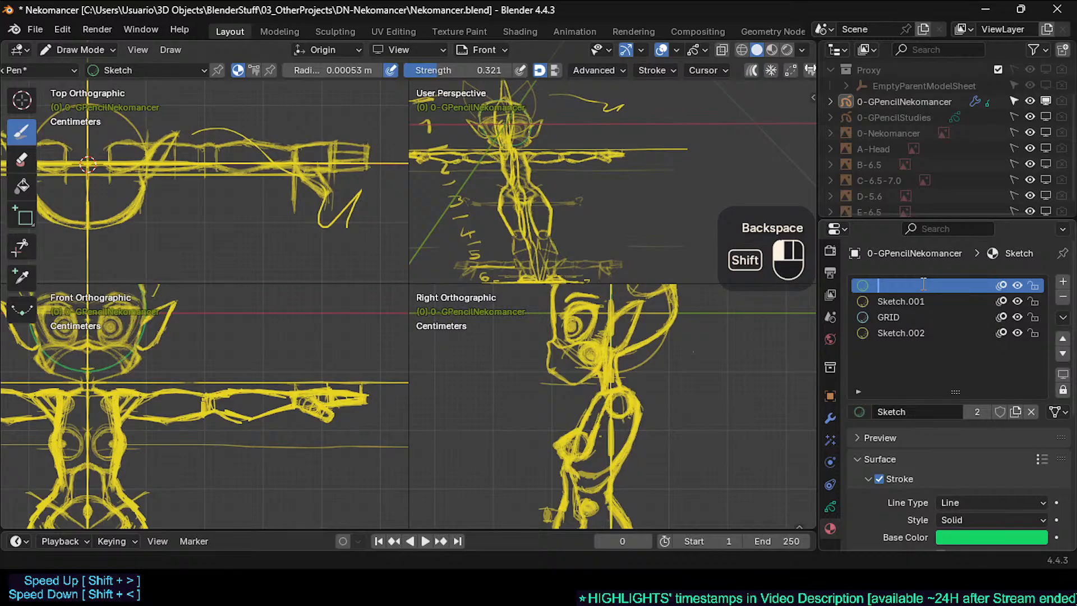
{"action": "type", "text": "Sketch"}
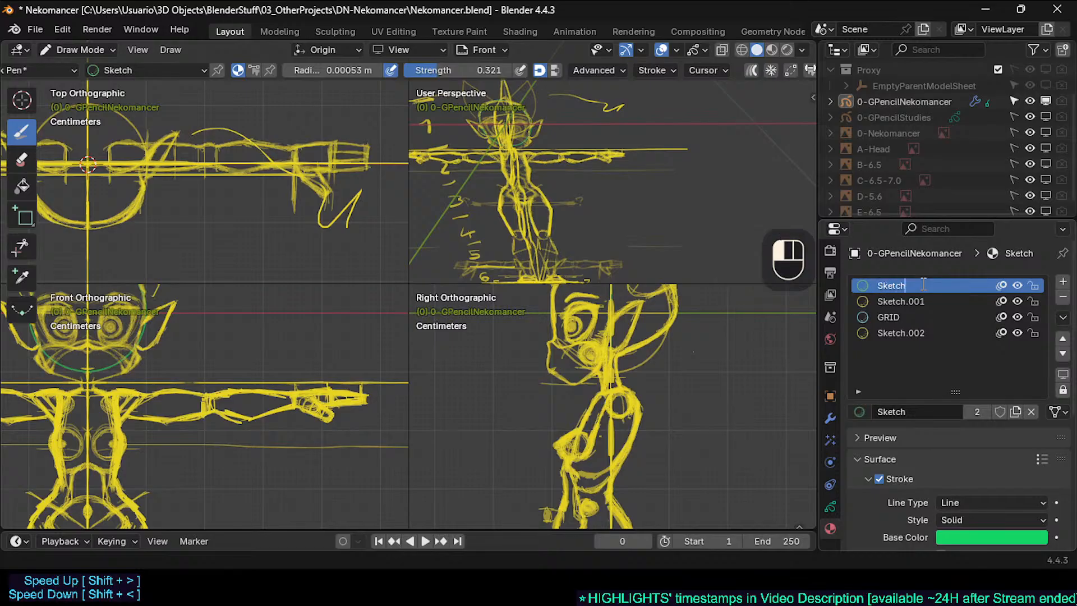
{"action": "key", "text": "shift+Home"}
{"action": "type", "text": "Green"}
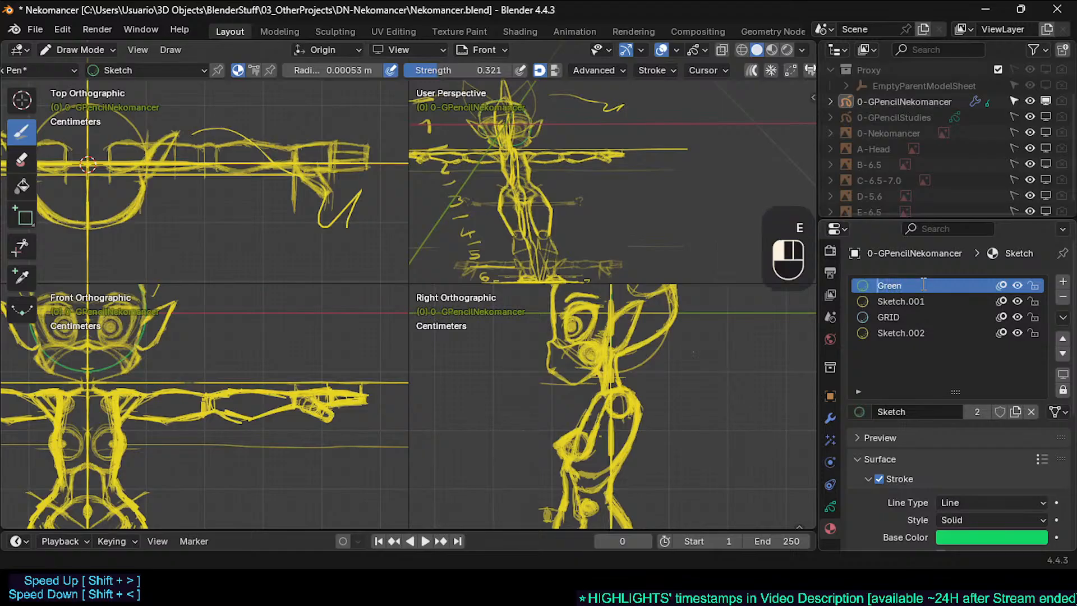
{"action": "type", "text": "Color"}
{"action": "left_click", "coordinate": [923, 284]}
{"action": "key", "text": "shift+Home"}
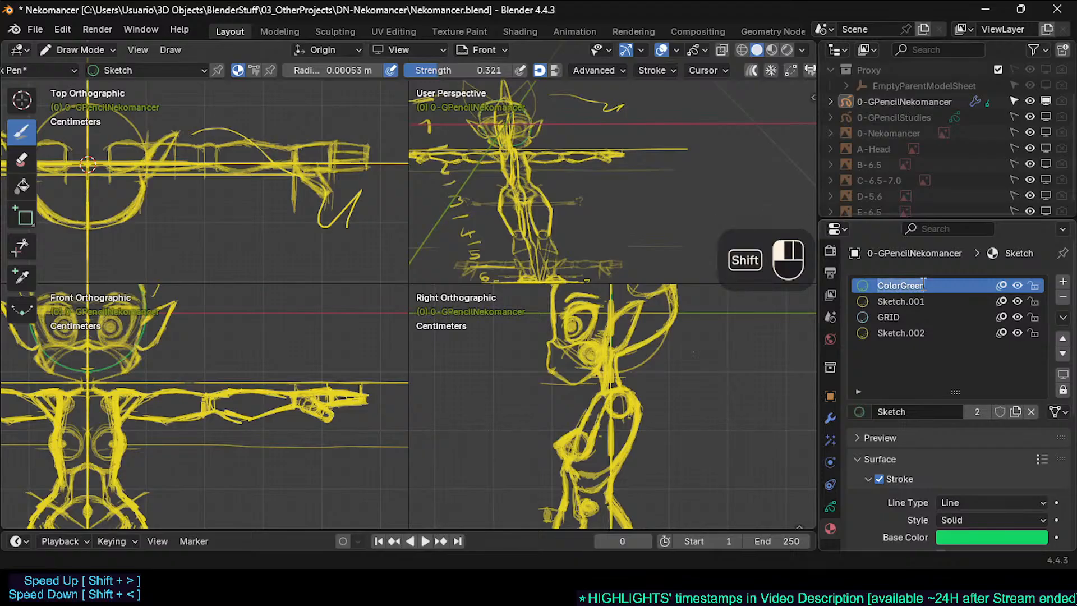
{"action": "key", "text": "ctrl+c"}
{"action": "key", "text": "Return"}
Change the first green material's name to ColorLightGreen
{"action": "double_click", "coordinate": [921, 284]}
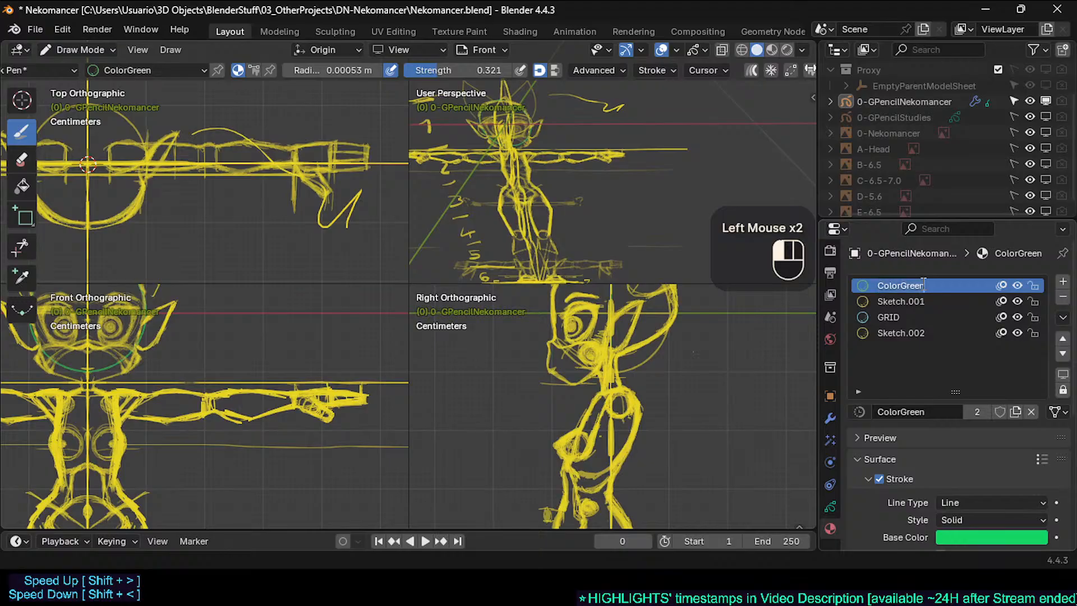
{"action": "key", "text": "BackSpace"}
{"action": "key", "text": "shift+BackSpace"}
{"action": "key", "text": "shift+BackSpace"}
{"action": "type", "text": "Light"}
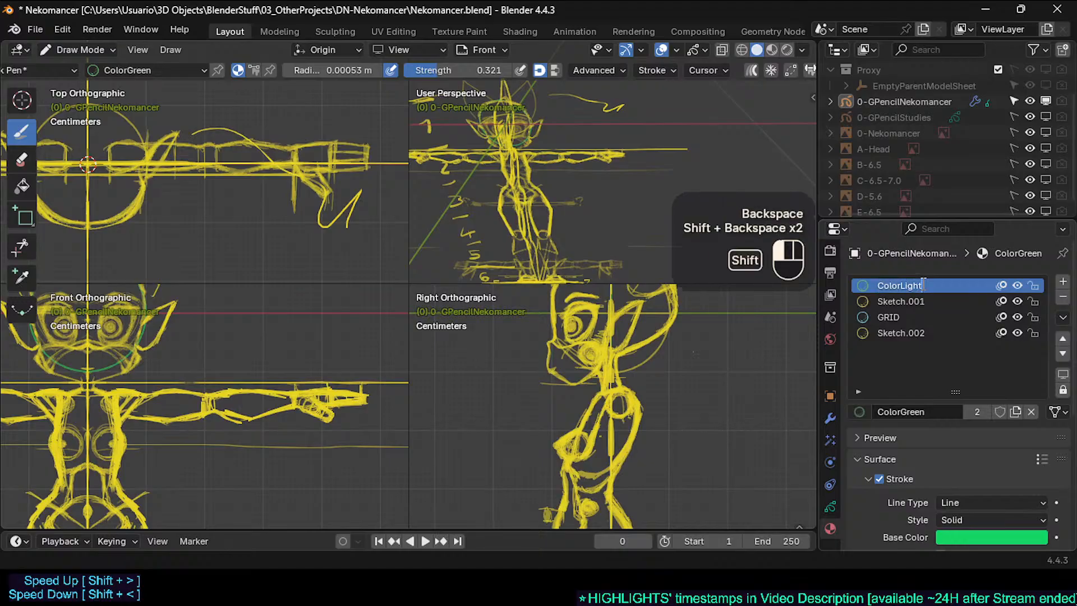
{"action": "type", "text": "Green"}
{"action": "key", "text": "Return"}
Rename the Sketch.001 material as ColorMidGreen, reusing the copied name as its base
{"action": "left_click", "coordinate": [915, 304]}
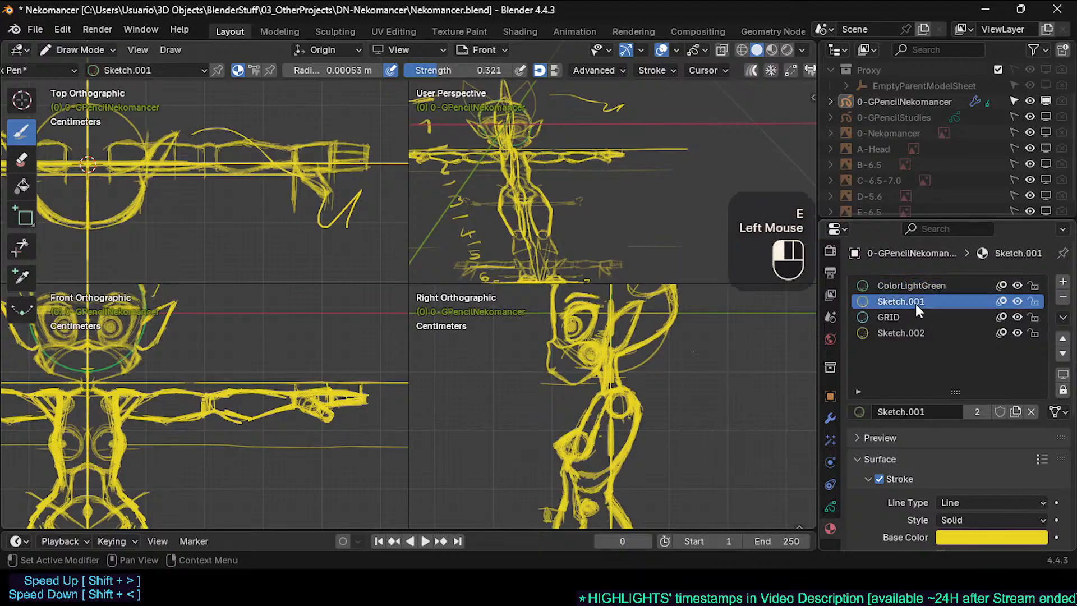
{"action": "double_click", "coordinate": [915, 303]}
{"action": "key", "text": "ctrl+v"}
{"action": "key", "text": "BackSpace"}
{"action": "key", "text": "BackSpace"}
{"action": "key", "text": "BackSpace"}
{"action": "key", "text": "BackSpace"}
{"action": "key", "text": "BackSpace"}
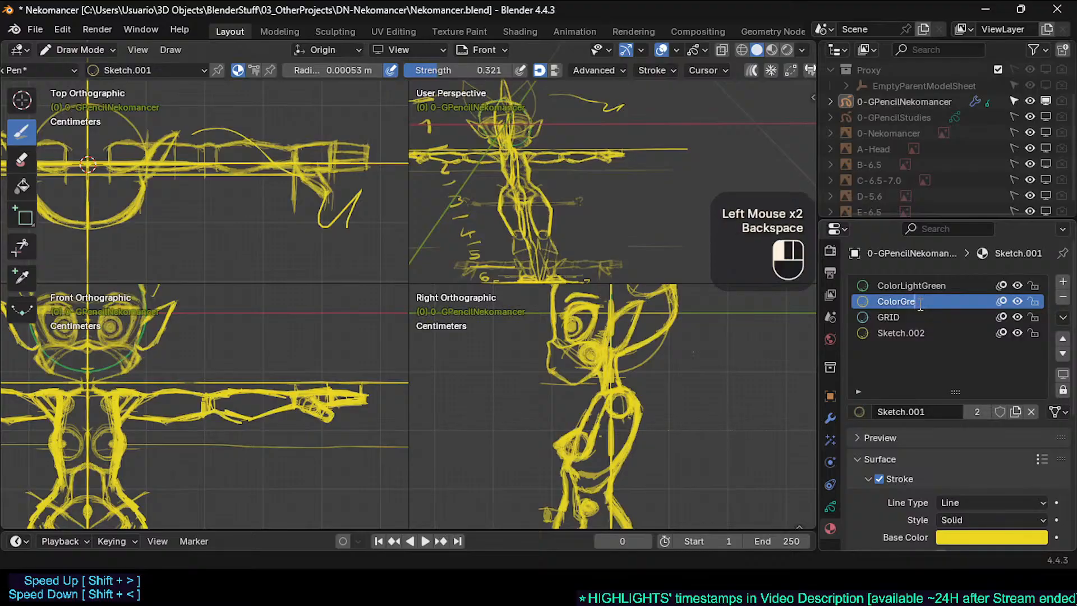
{"action": "type", "text": "Mid"}
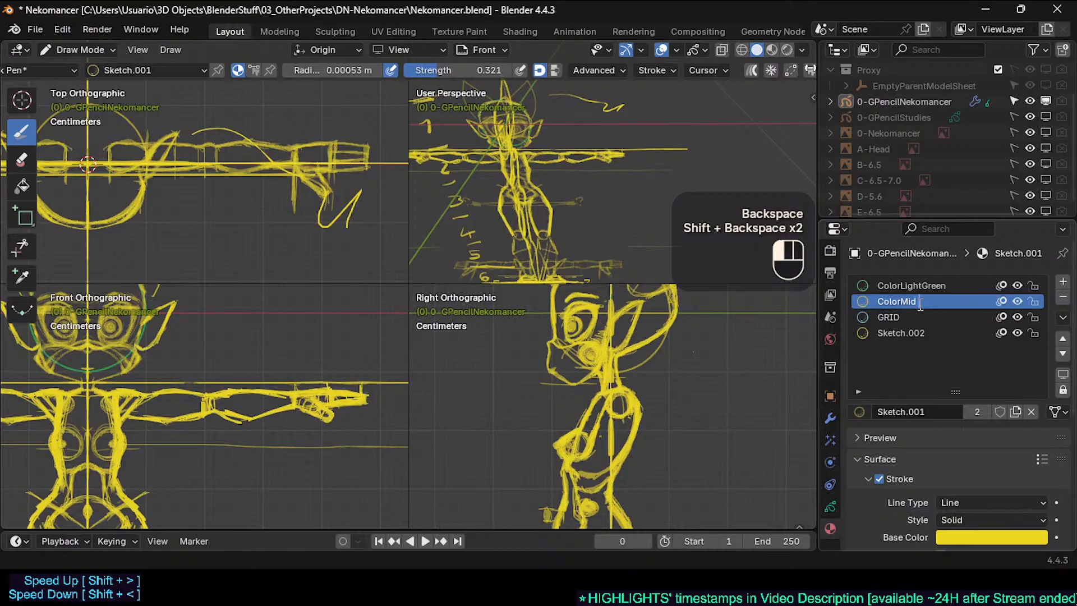
{"action": "type", "text": "Green"}
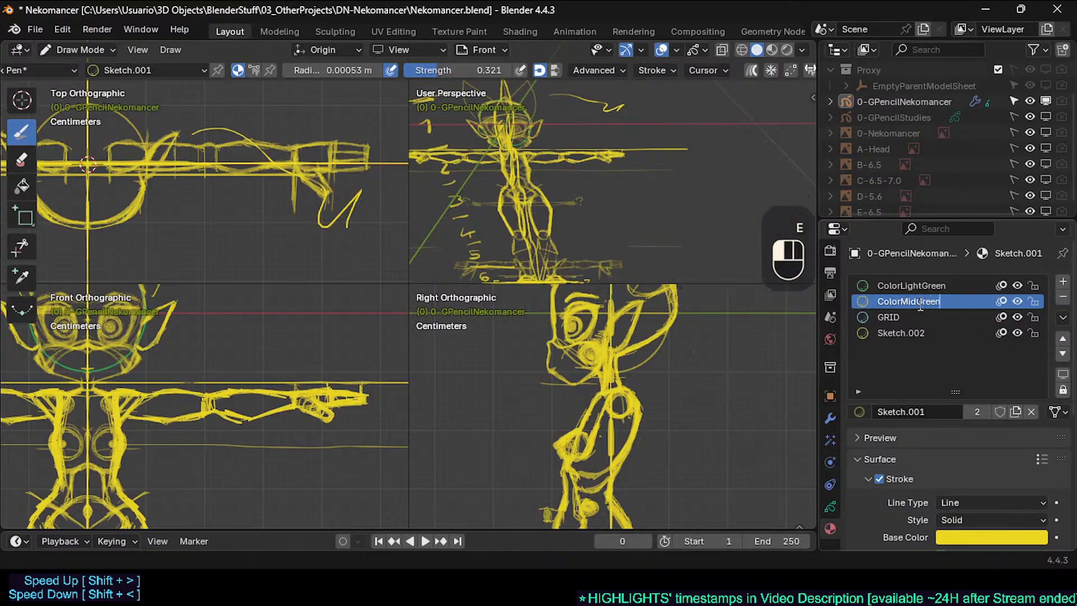
{"action": "key", "text": "Return"}
Rename the Sketch.002 material as ColorYellow
{"action": "double_click", "coordinate": [894, 331]}
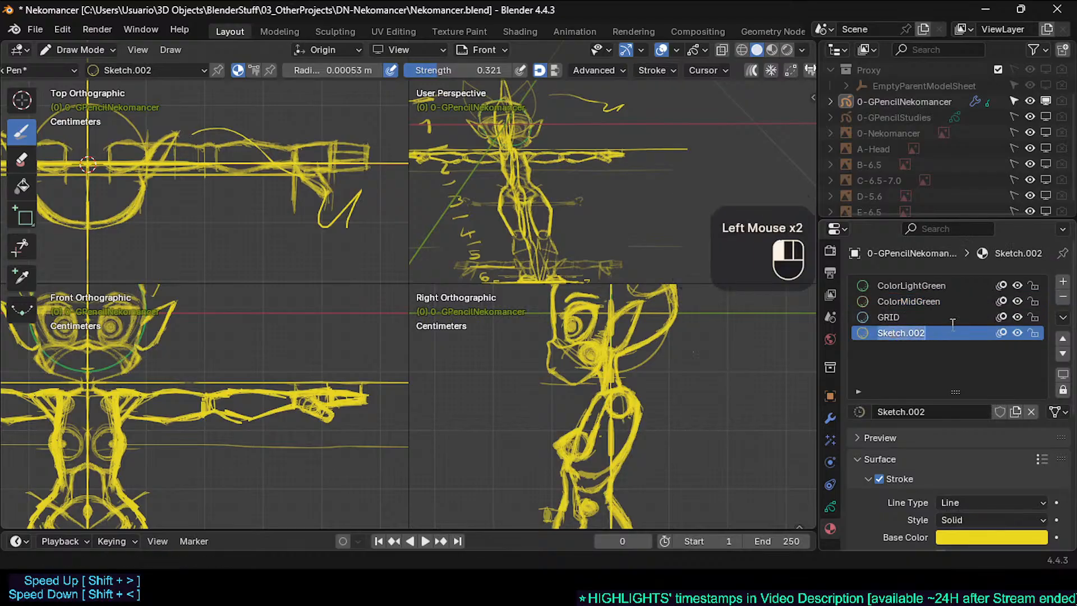
{"action": "type", "text": "ColorYel"}
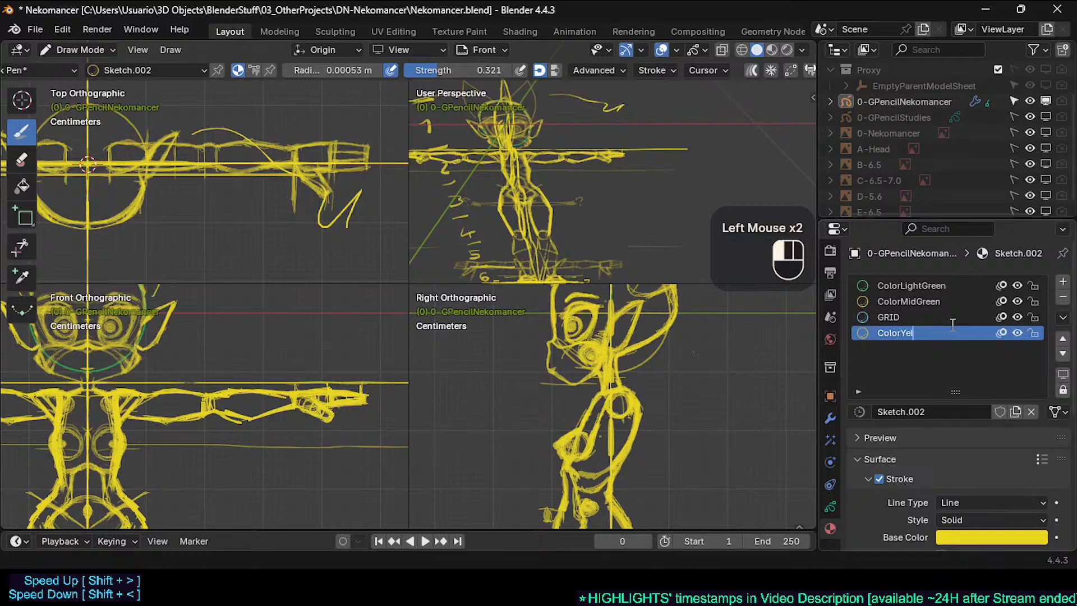
{"action": "type", "text": "low"}
{"action": "key", "text": "BackSpace"}
{"action": "key", "text": "BackSpace"}
{"action": "key", "text": "shift+BackSpace"}
{"action": "key", "text": "shift+BackSpace"}
{"action": "key", "text": "shift+BackSpace"}
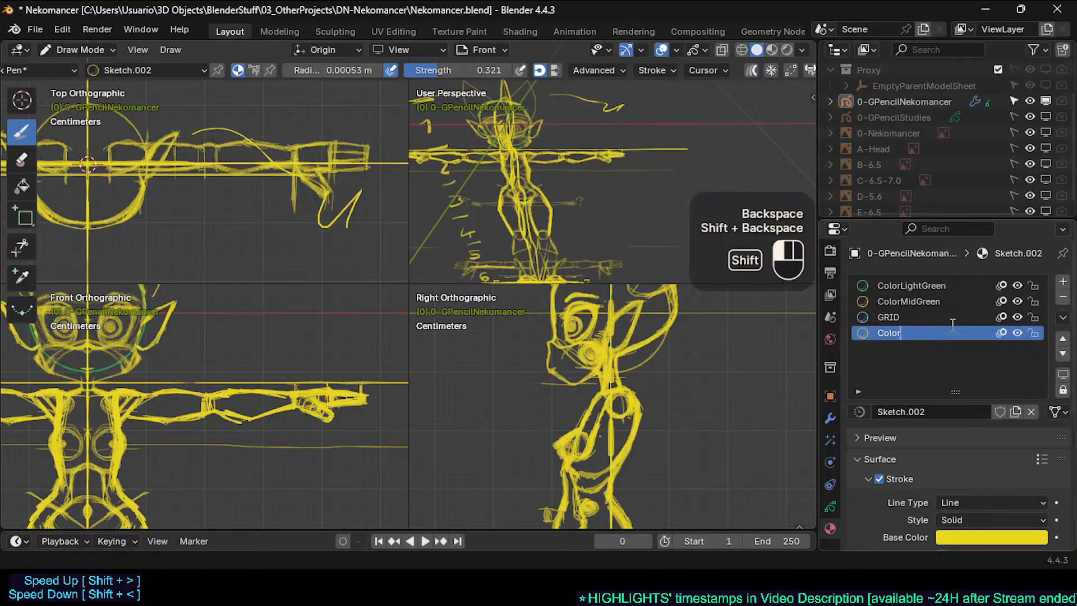
{"action": "type", "text": "Yellow"}
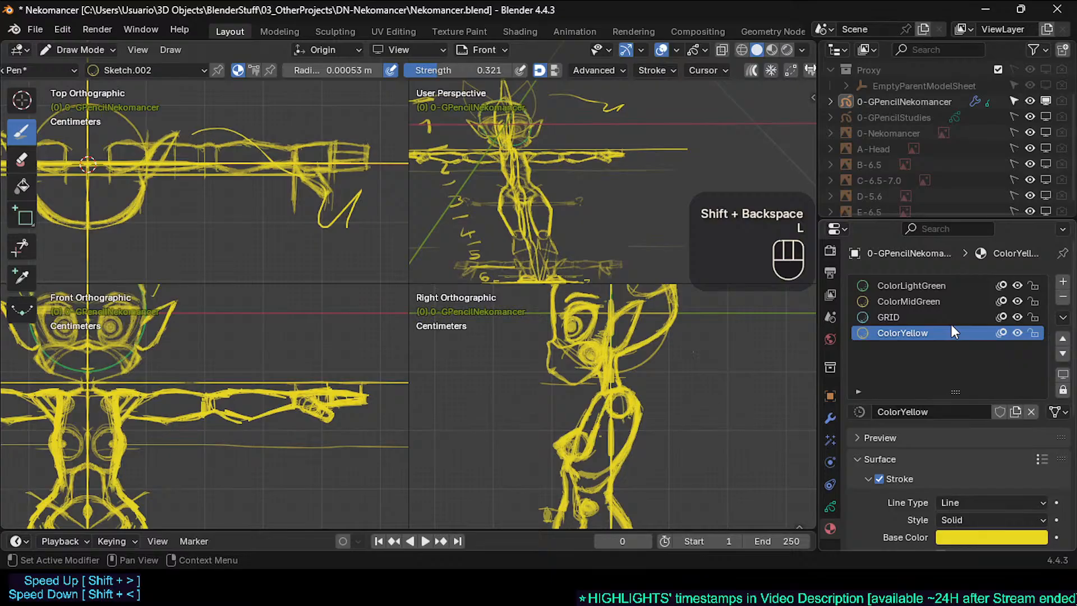
Add another material slot and fill it with an independent copy of the GRID material
{"action": "left_click", "coordinate": [936, 316]}
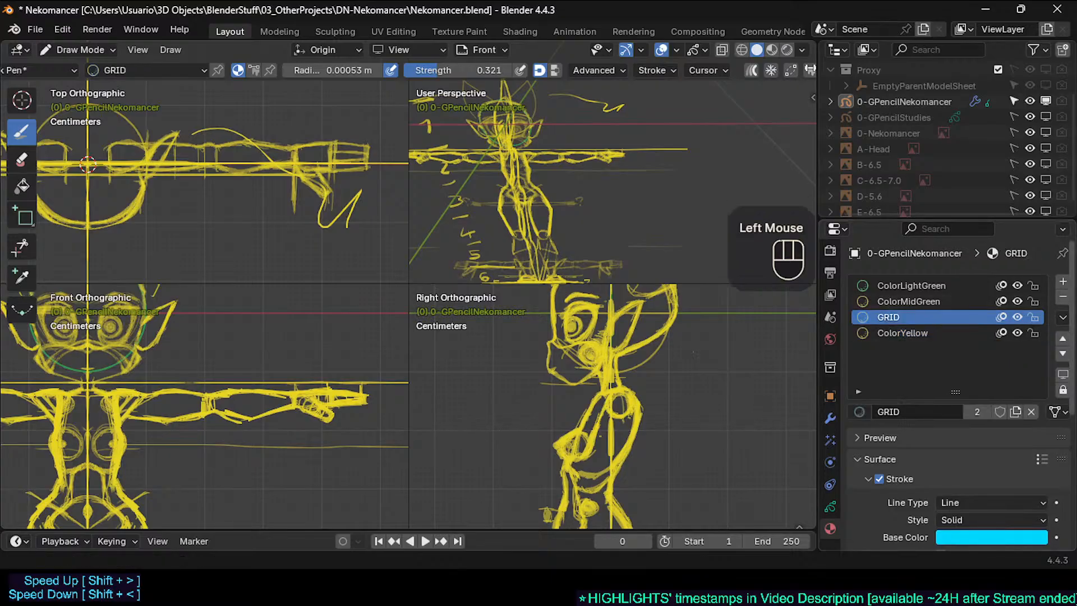
{"action": "left_click", "coordinate": [1062, 282]}
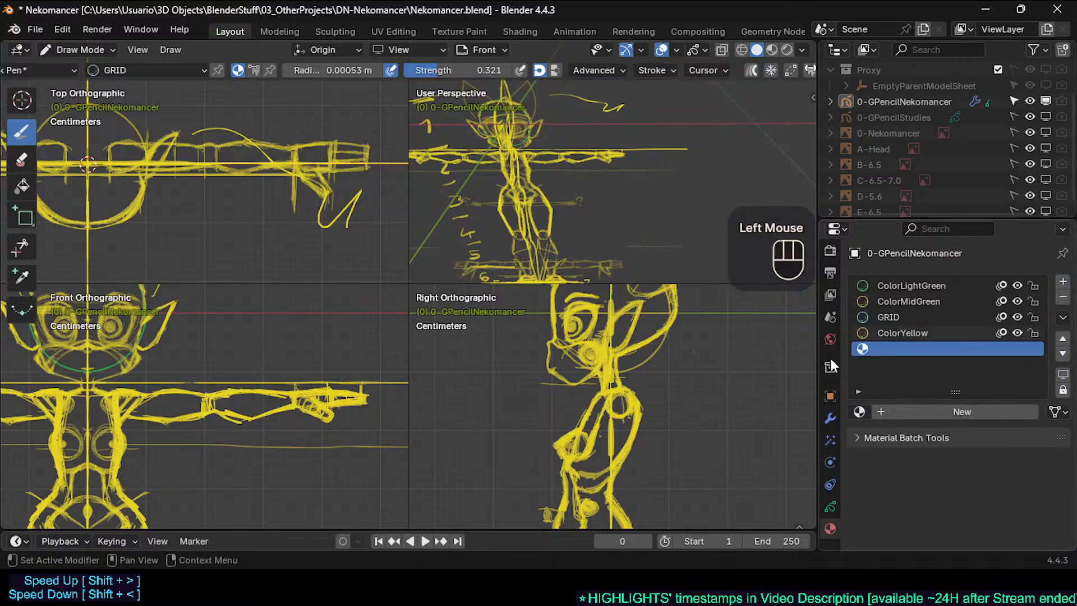
{"action": "left_click", "coordinate": [859, 412]}
{"action": "left_click", "coordinate": [737, 271]}
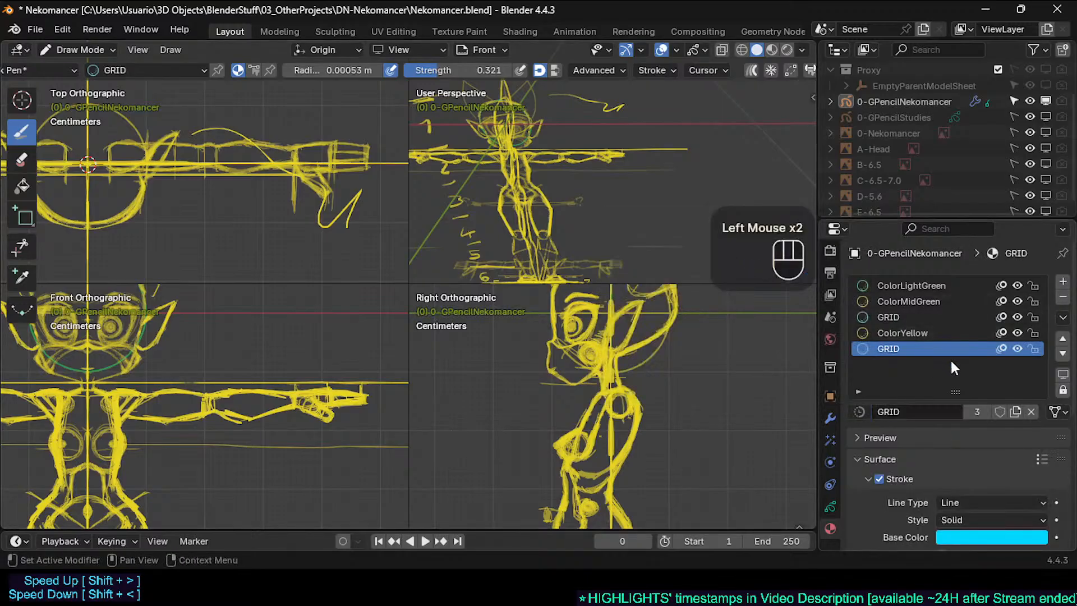
{"action": "left_click", "coordinate": [1015, 411]}
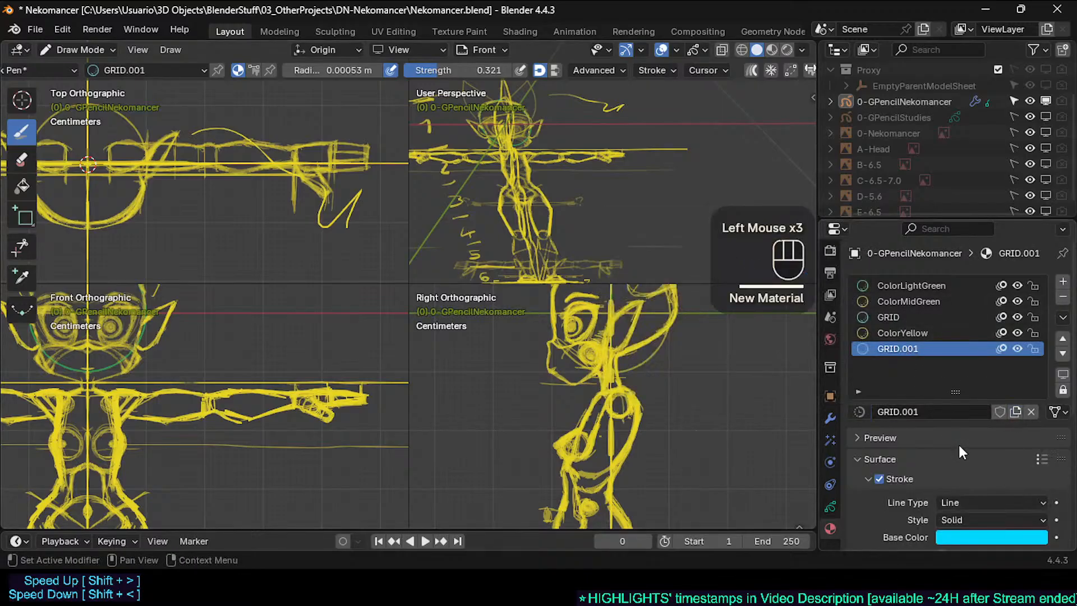
Change the GRID material's stroke base color to a very pale, nearly white blue
{"action": "left_click", "coordinate": [897, 318]}
{"action": "left_click", "coordinate": [1008, 537]}
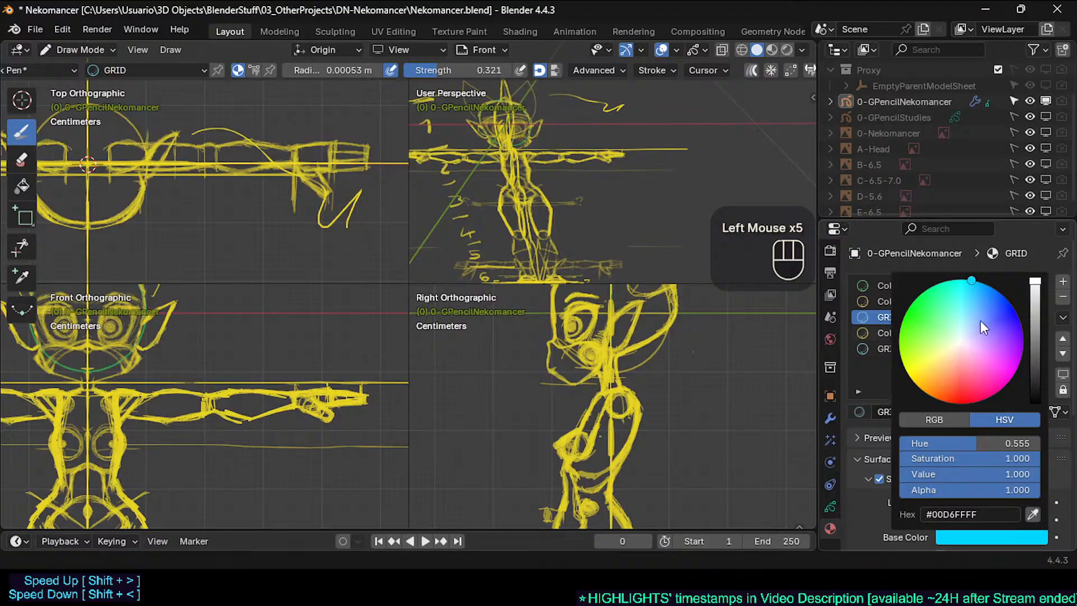
{"action": "left_click_drag", "start_coordinate": [963, 322], "coordinate": [958, 330]}
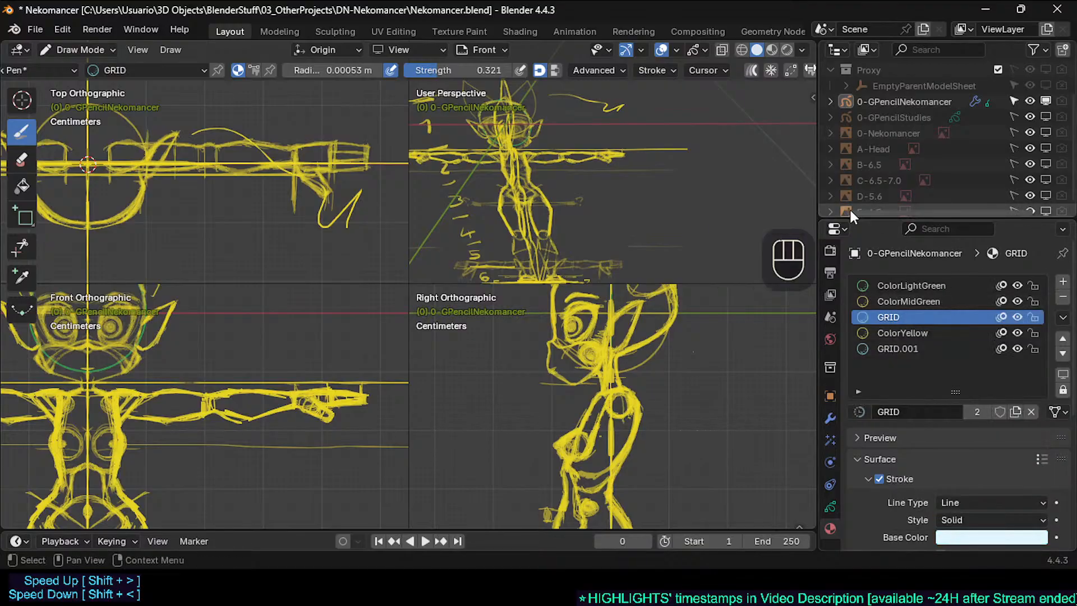
Change the GRID.001 material's stroke base color to a slightly deeper sky blue
{"action": "left_click", "coordinate": [902, 348]}
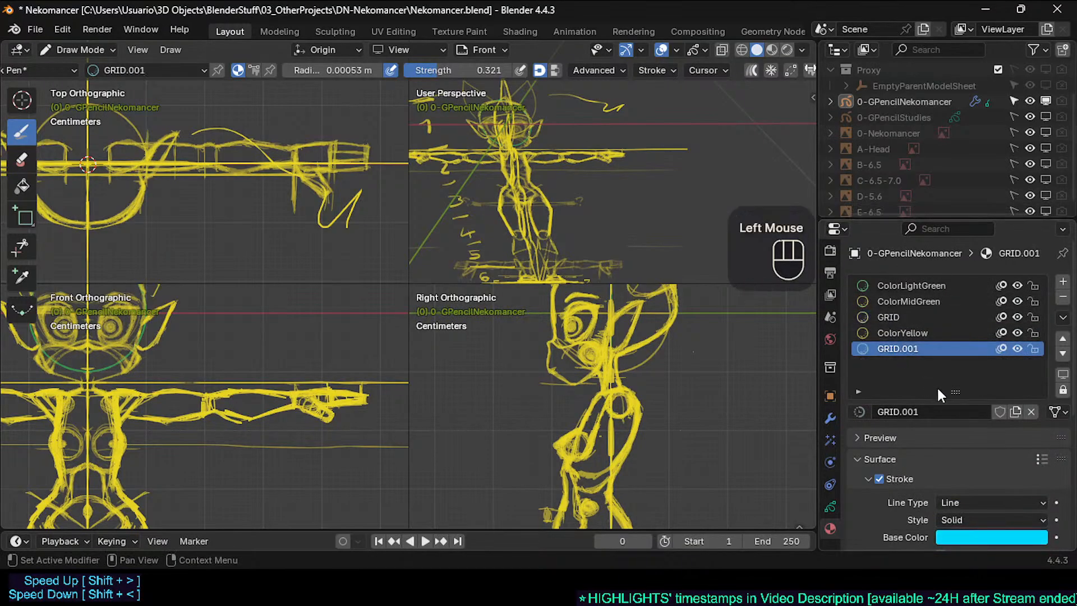
{"action": "left_click", "coordinate": [984, 533]}
{"action": "left_click", "coordinate": [976, 291]}
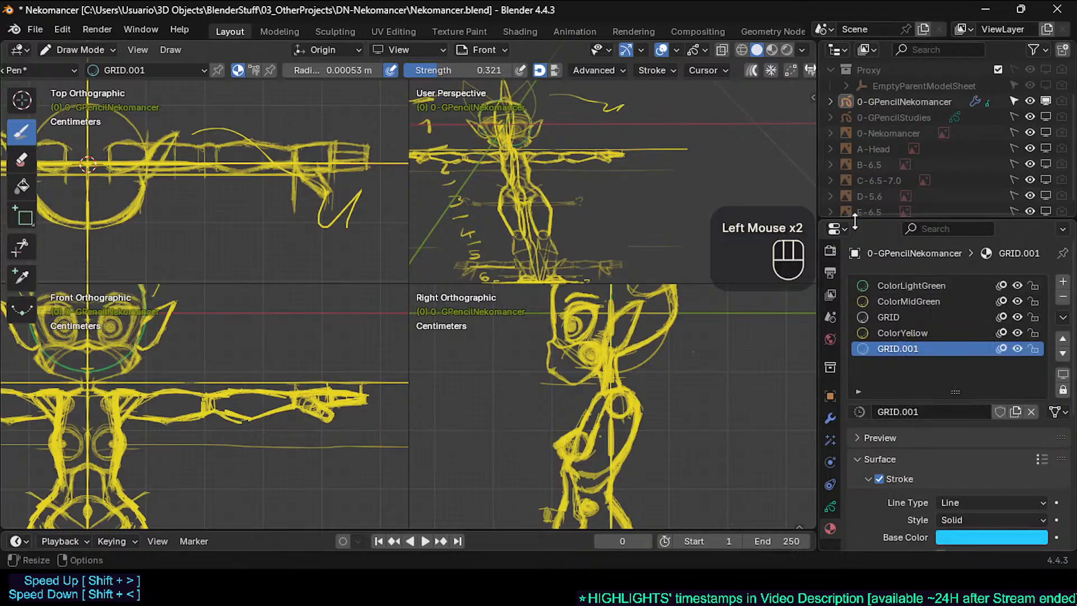
Rename the GRID.001 material as ColorCyan
{"action": "double_click", "coordinate": [896, 346]}
{"action": "type", "text": "C"}
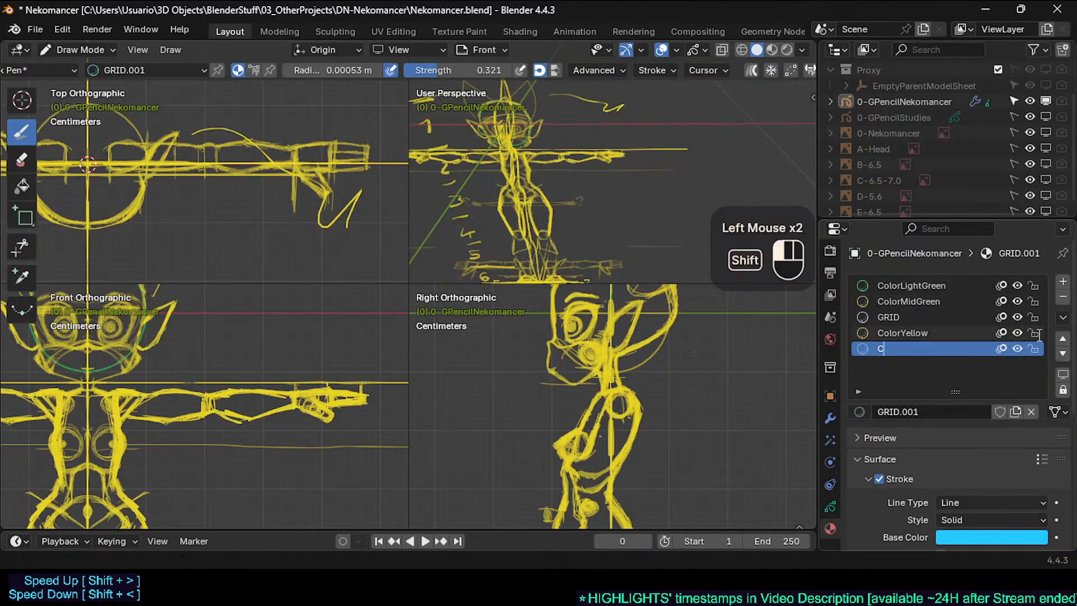
{"action": "type", "text": "olorCyan"}
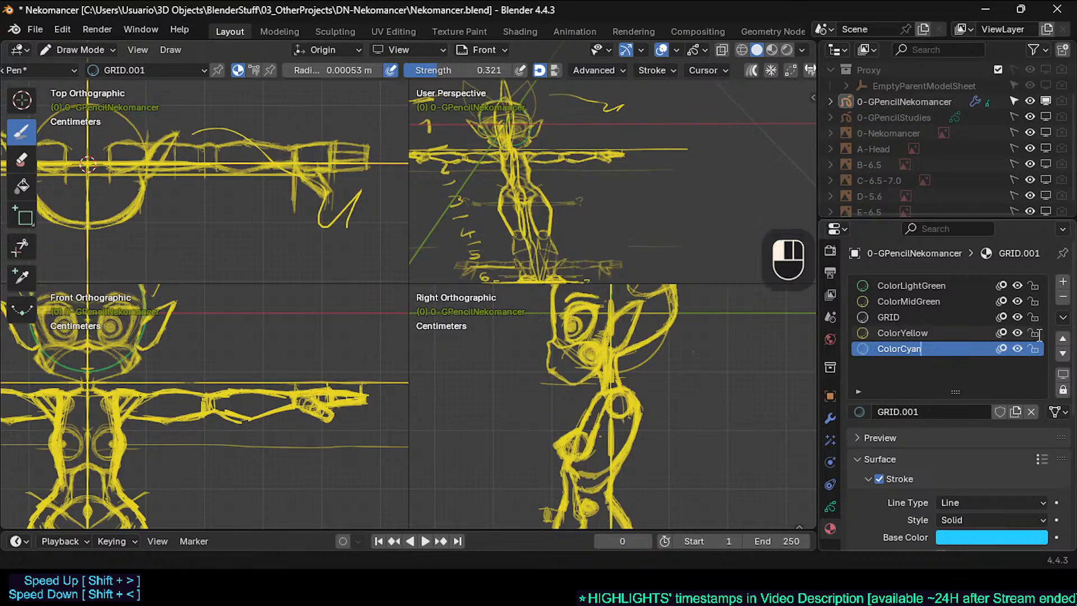
{"action": "key", "text": "Return"}
Rename the ColorLightGreen material as ColorGreen1
{"action": "double_click", "coordinate": [914, 285]}
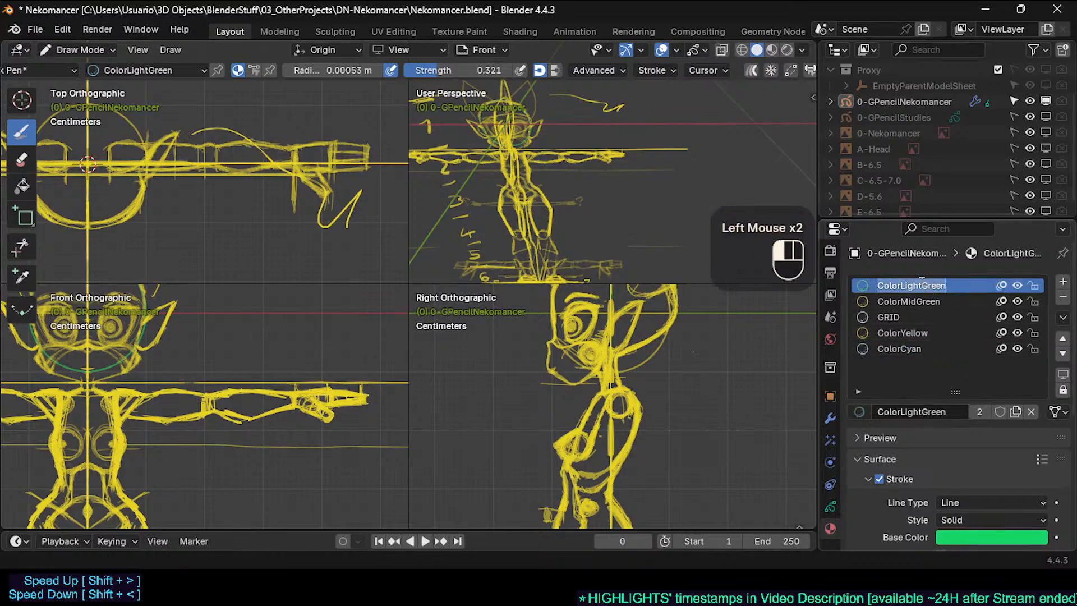
{"action": "left_click", "coordinate": [921, 283]}
{"action": "key", "text": "shift+Left"}
{"action": "key", "text": "shift+Left"}
{"action": "key", "text": "shift+Left"}
{"action": "key", "text": "shift+Left"}
{"action": "key", "text": "shift+Left"}
{"action": "key", "text": "BackSpace"}
{"action": "type", "text": "1"}
{"action": "key", "text": "Return"}
Remove the Color prefix from the ColorGreen1 material's name so that it reads Green1
{"action": "left_click", "coordinate": [944, 282]}
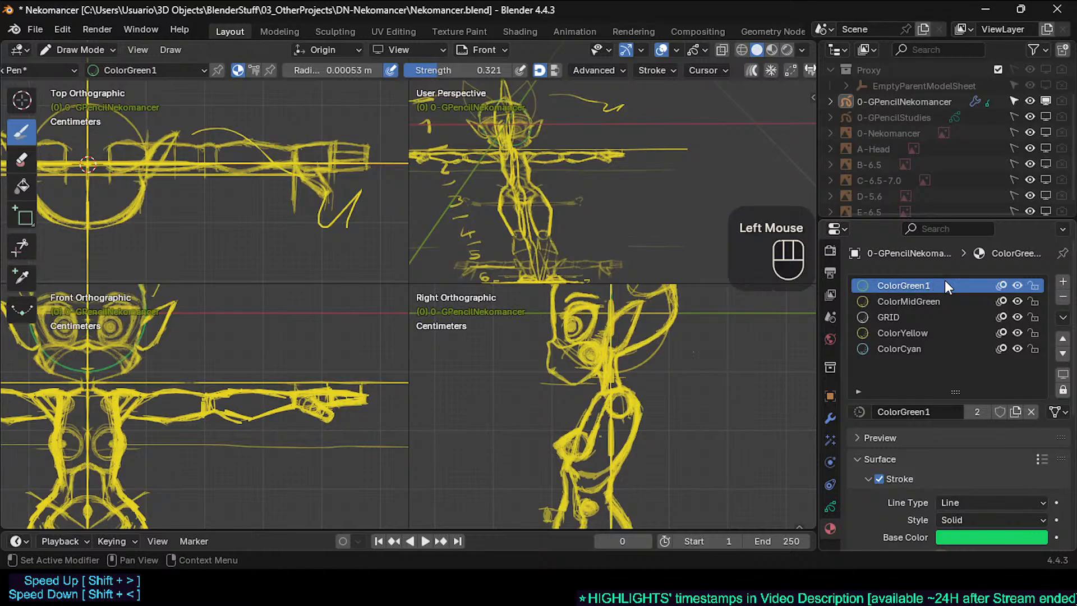
{"action": "double_click", "coordinate": [947, 283]}
{"action": "key", "text": "Left"}
{"action": "key", "text": "shift+Right"}
{"action": "key", "text": "shift+Right"}
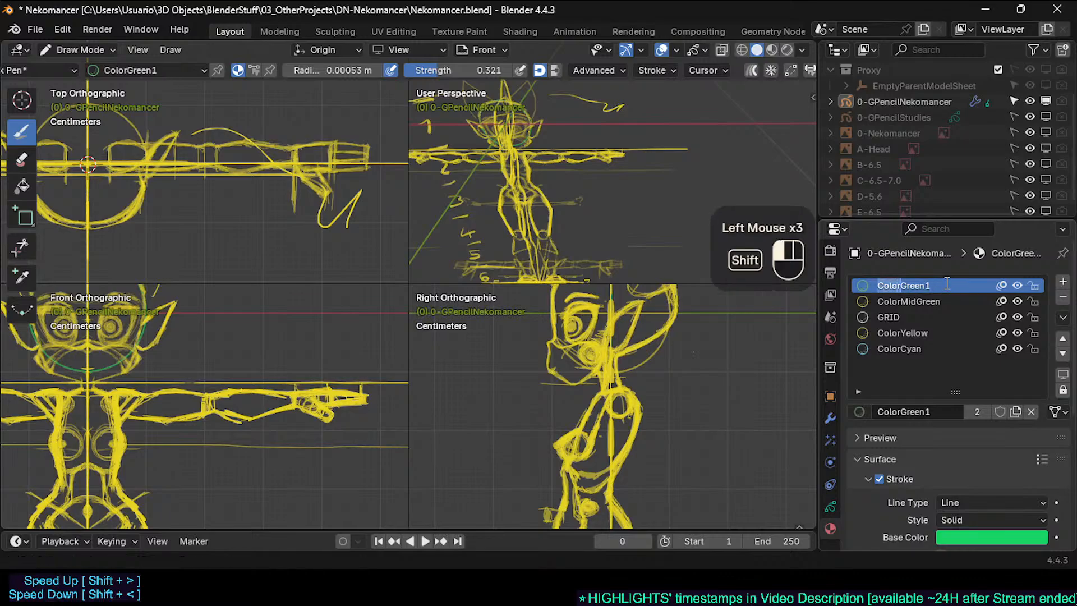
{"action": "key", "text": "Delete"}
{"action": "key", "text": "Return"}
Rename the ColorMidGreen material as Green2
{"action": "double_click", "coordinate": [920, 295]}
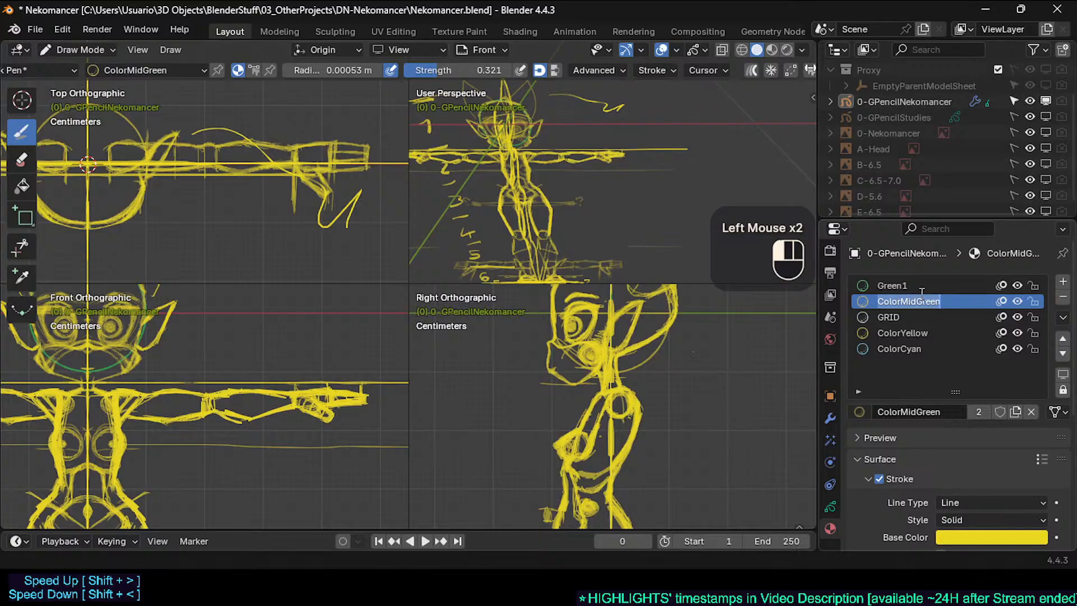
{"action": "key", "text": "Left"}
{"action": "key", "text": "shift+Right"}
{"action": "key", "text": "shift+Right"}
{"action": "type", "text": "G"}
{"action": "key", "text": "End"}
{"action": "type", "text": "2"}
{"action": "key", "text": "Return"}
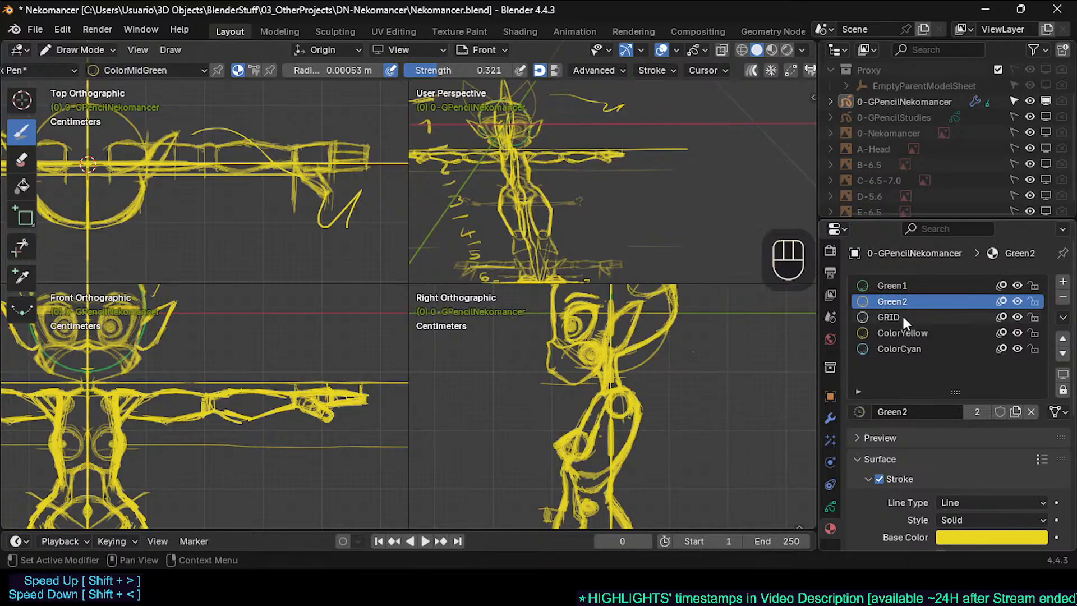
Move the GRID material down to the end of the material slots
{"action": "left_click", "coordinate": [903, 317]}
{"action": "left_click", "coordinate": [929, 320]}
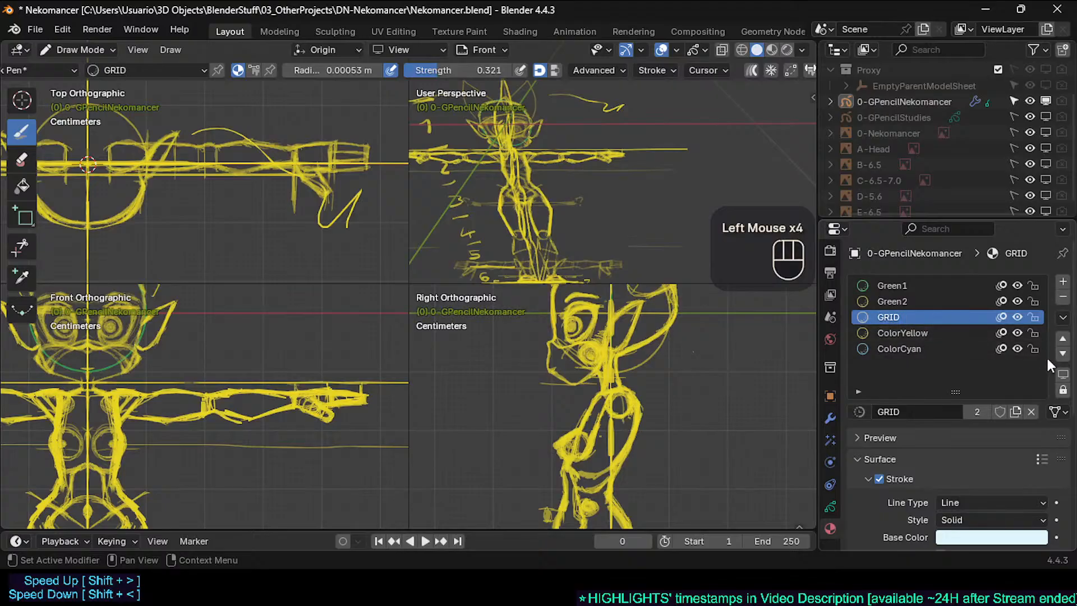
{"action": "left_click", "coordinate": [1062, 353]}
{"action": "left_click", "coordinate": [1062, 353]}
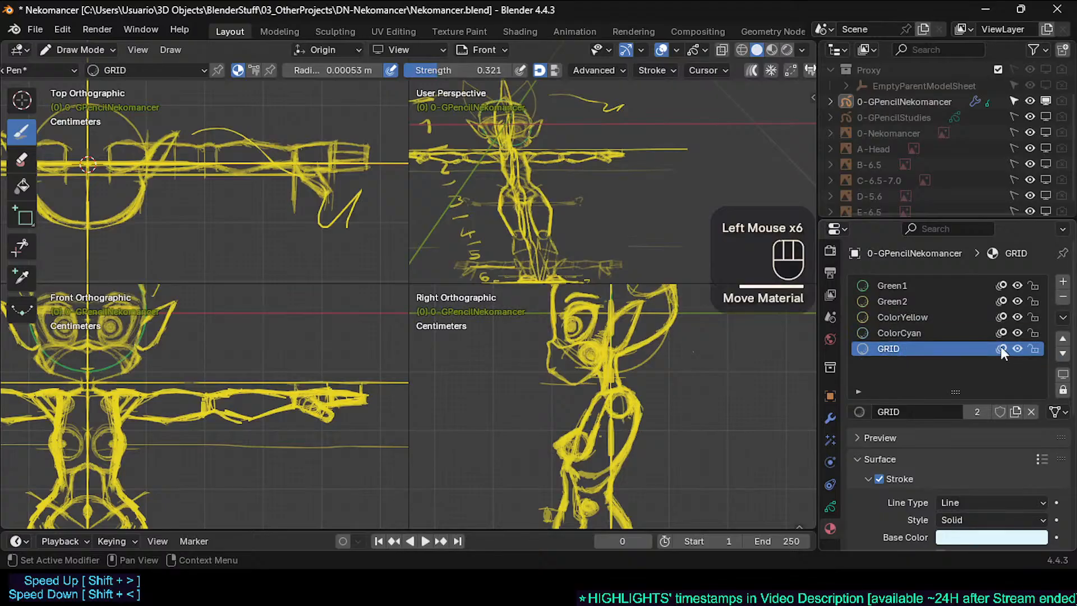
Rename the ColorCyan material as Cyan1
{"action": "double_click", "coordinate": [922, 331]}
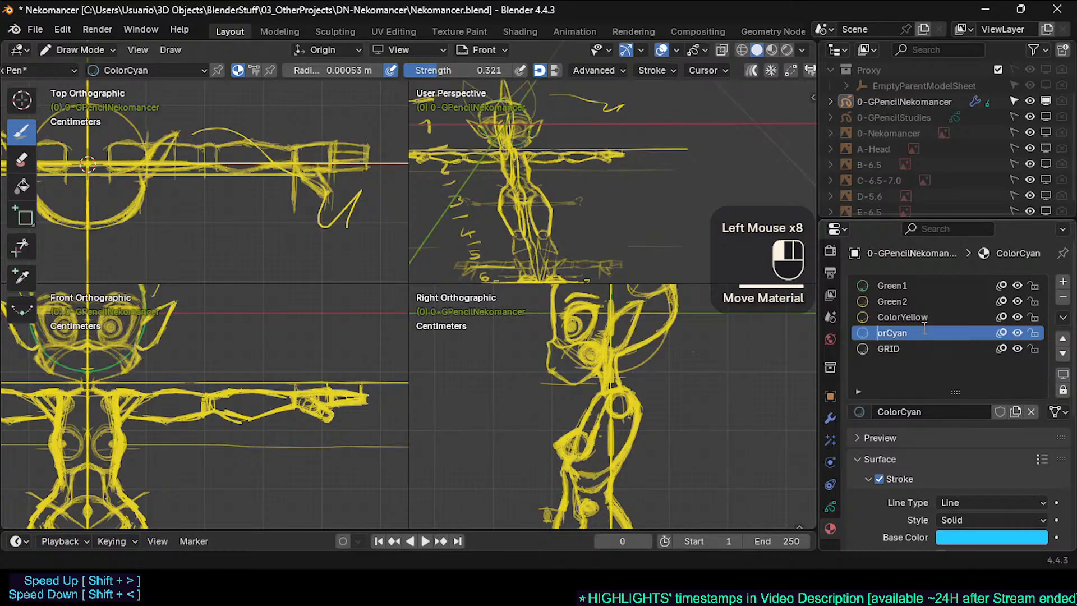
{"action": "key", "text": "Delete"}
{"action": "key", "text": "Delete"}
{"action": "type", "text": "1"}
{"action": "key", "text": "Return"}
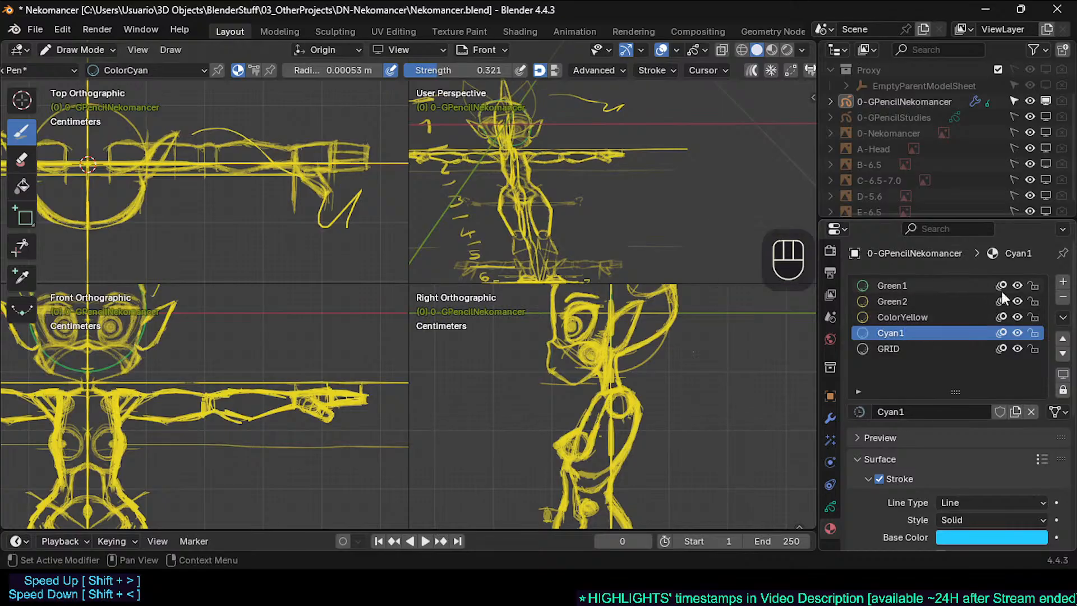
Add a material slot that uses Cyan1 and change its stroke base color to violet-blue #8A7AFF
{"action": "left_click", "coordinate": [1063, 282]}
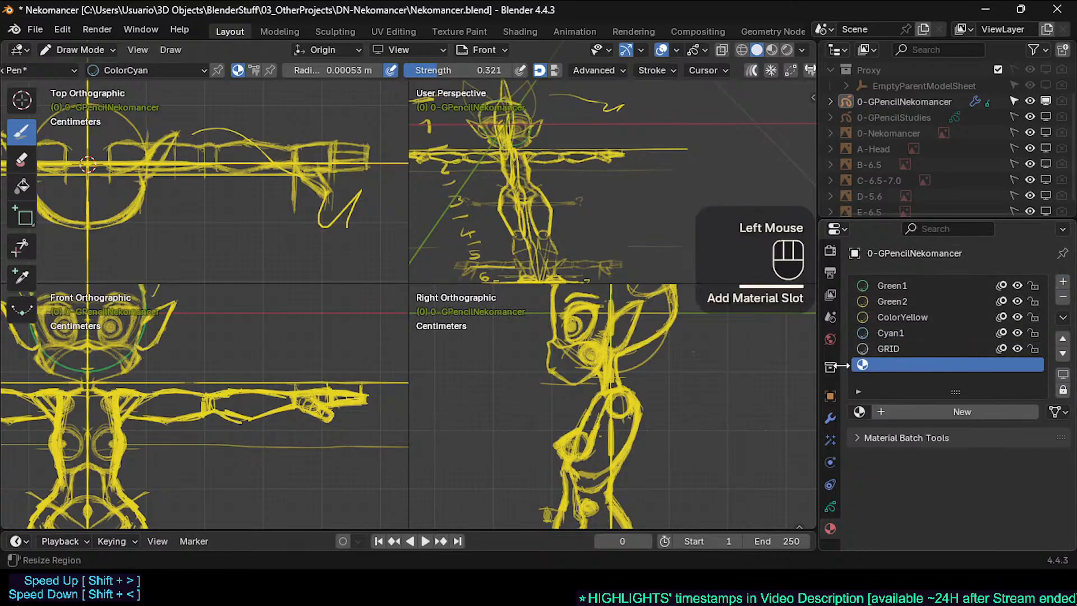
{"action": "left_click", "coordinate": [859, 411]}
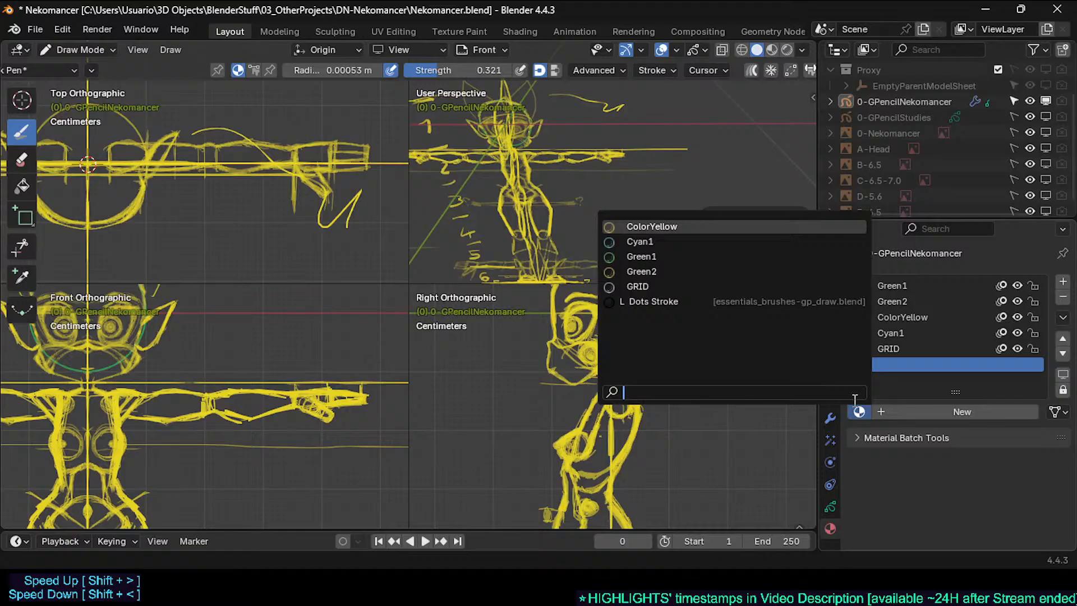
{"action": "left_click", "coordinate": [739, 242]}
{"action": "left_click", "coordinate": [985, 540]}
{"action": "mouse_move", "coordinate": [953, 381]}
{"action": "left_mouse_down"}
{"action": "mouse_move", "coordinate": [933, 374]}
{"action": "mouse_move", "coordinate": [961, 383]}
{"action": "mouse_move", "coordinate": [996, 369]}
{"action": "mouse_move", "coordinate": [1003, 338]}
{"action": "mouse_move", "coordinate": [989, 329]}
{"action": "left_mouse_up"}
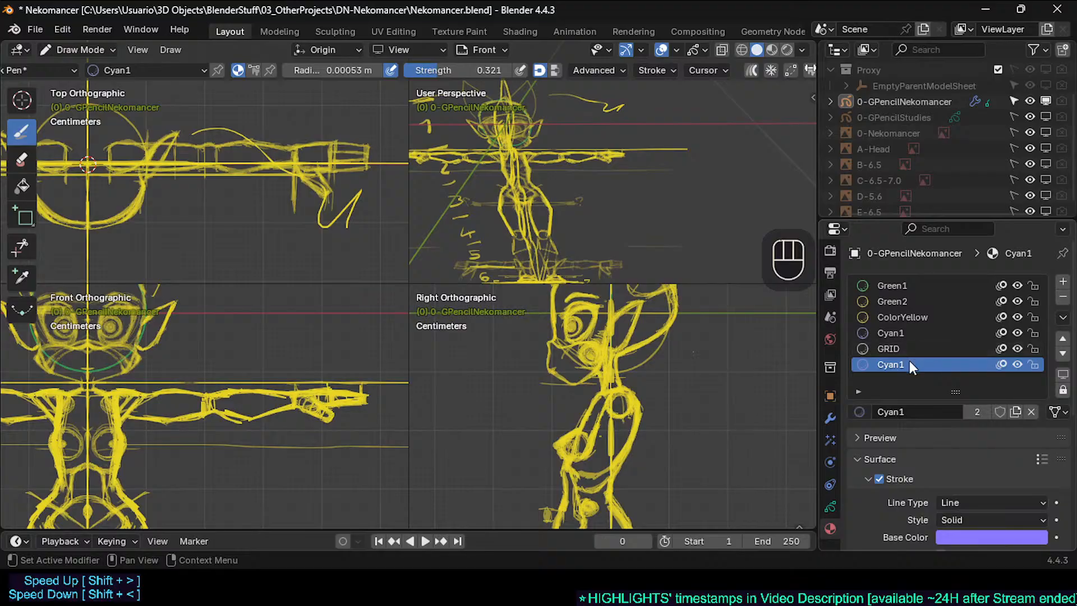
Rename the shared Cyan1 material as Blue1
{"action": "double_click", "coordinate": [909, 364]}
{"action": "type", "text": "Blue1"}
{"action": "key", "text": "Return"}
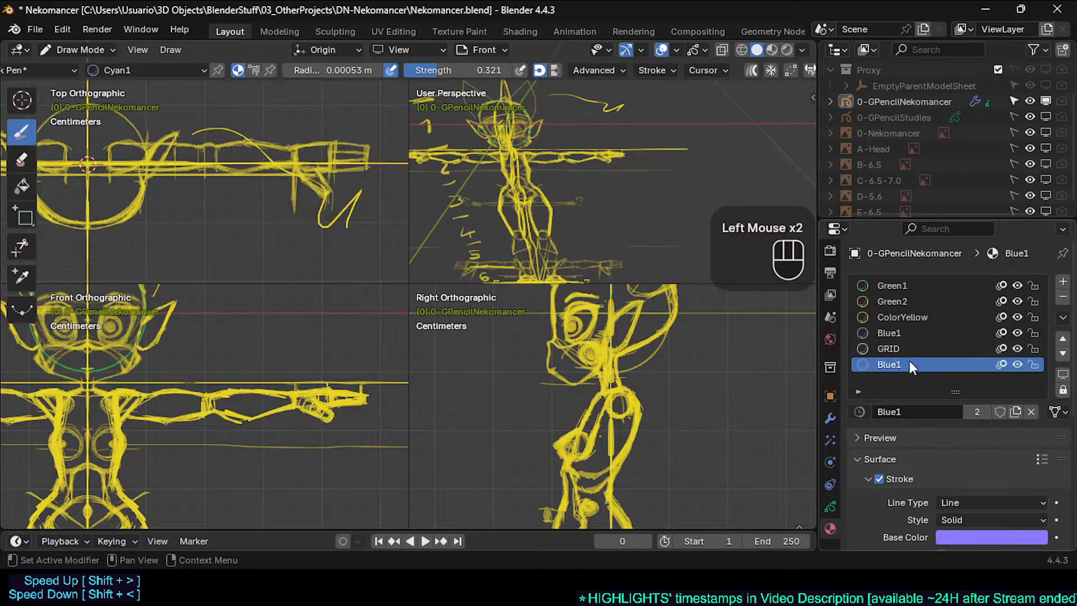
Make the last slot's Blue1 an independent copy and set its stroke base color to dark orange #B58F2A
{"action": "left_click", "coordinate": [956, 332]}
{"action": "left_click", "coordinate": [921, 365]}
{"action": "left_click", "coordinate": [1015, 412]}
{"action": "left_click", "coordinate": [963, 536]}
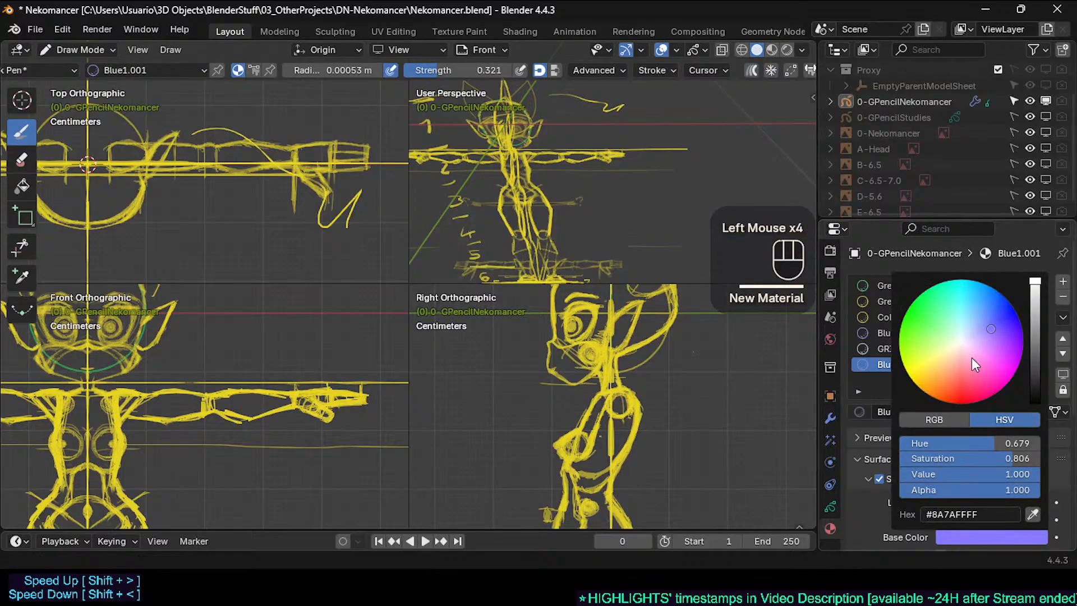
{"action": "mouse_move", "coordinate": [974, 364]}
{"action": "left_mouse_down"}
{"action": "mouse_move", "coordinate": [952, 383]}
{"action": "mouse_move", "coordinate": [938, 379]}
{"action": "left_mouse_up"}
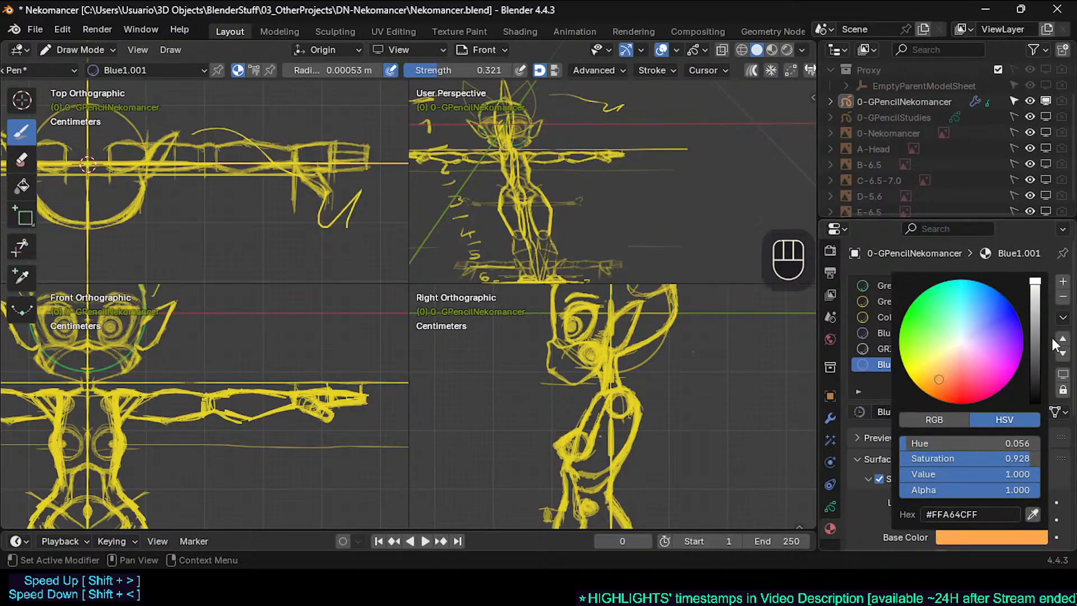
{"action": "left_click_drag", "start_coordinate": [1034, 291], "coordinate": [1035, 315]}
{"action": "left_click_drag", "start_coordinate": [938, 376], "coordinate": [925, 370]}
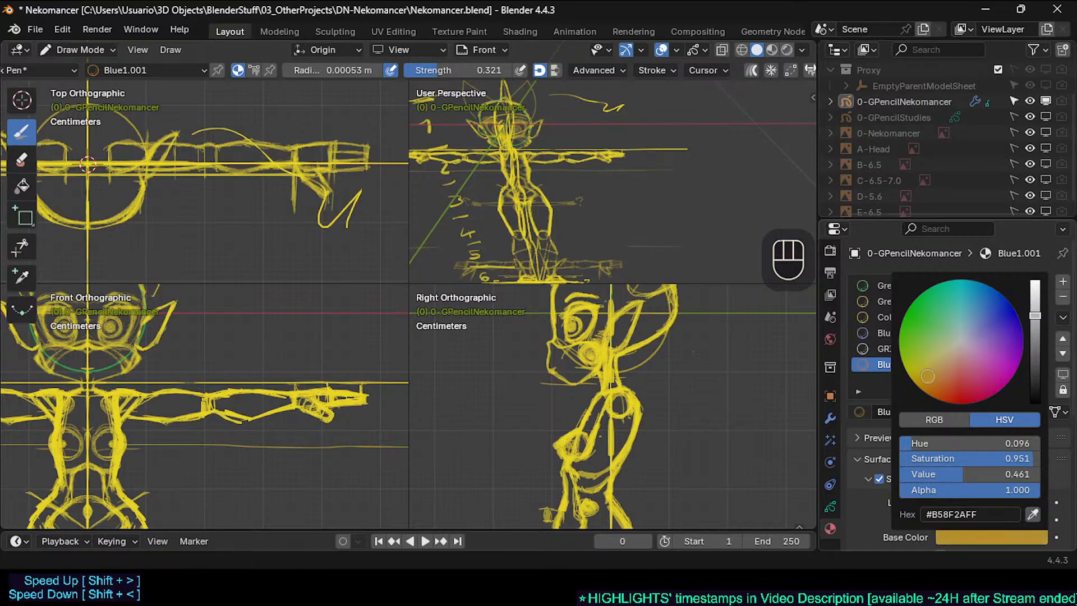
Rename the Blue1.001 material as Orange1
{"action": "double_click", "coordinate": [900, 363]}
{"action": "type", "text": "O"}
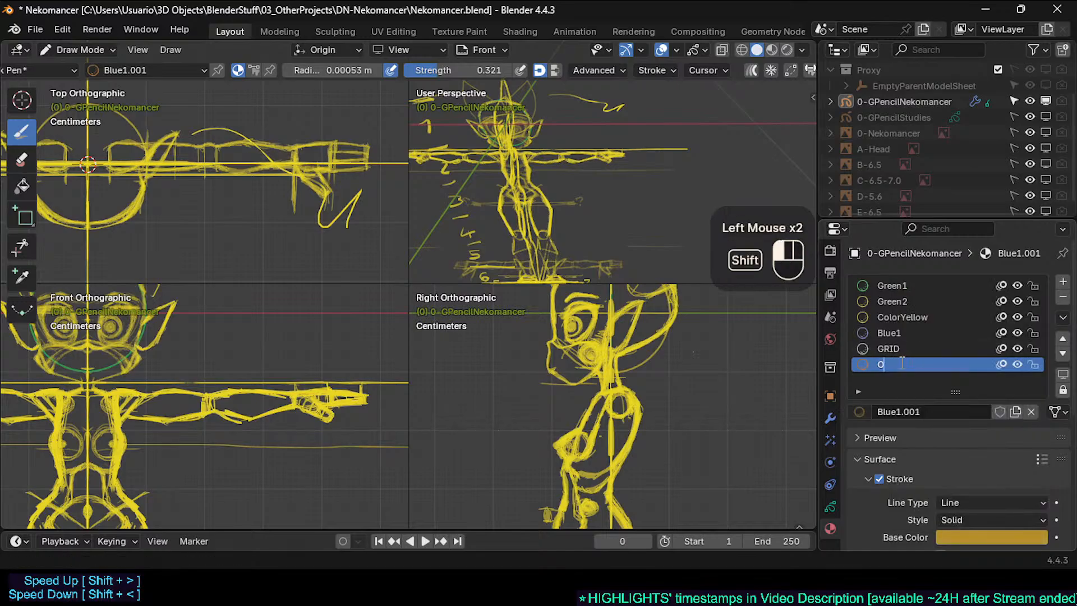
{"action": "type", "text": "range1"}
{"action": "key", "text": "Return"}
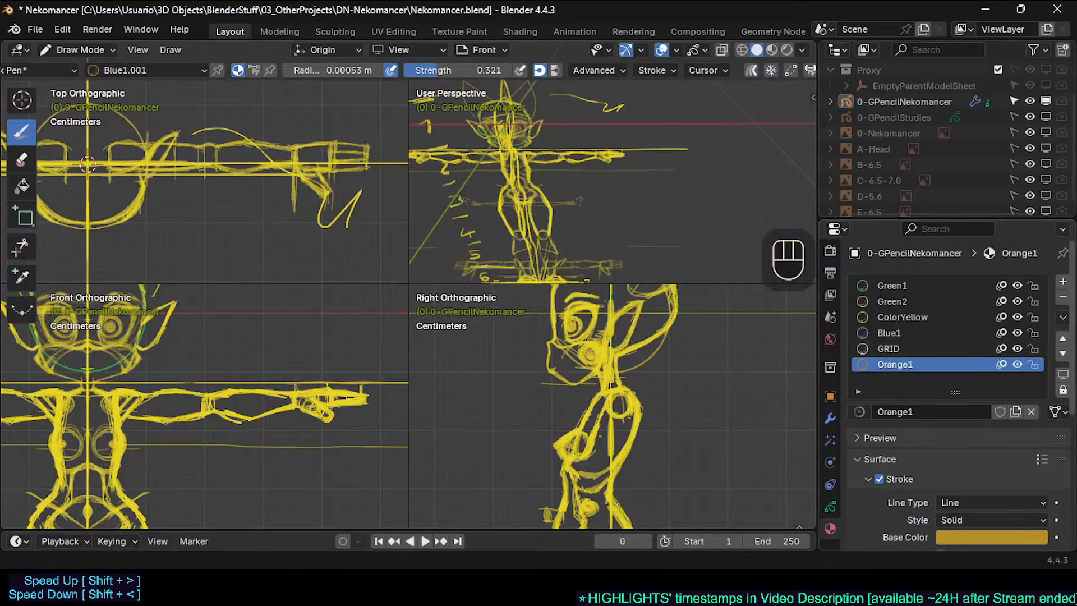
Rename the ColorYellow material as Yellow1
{"action": "double_click", "coordinate": [921, 317]}
{"action": "key", "text": "Left"}
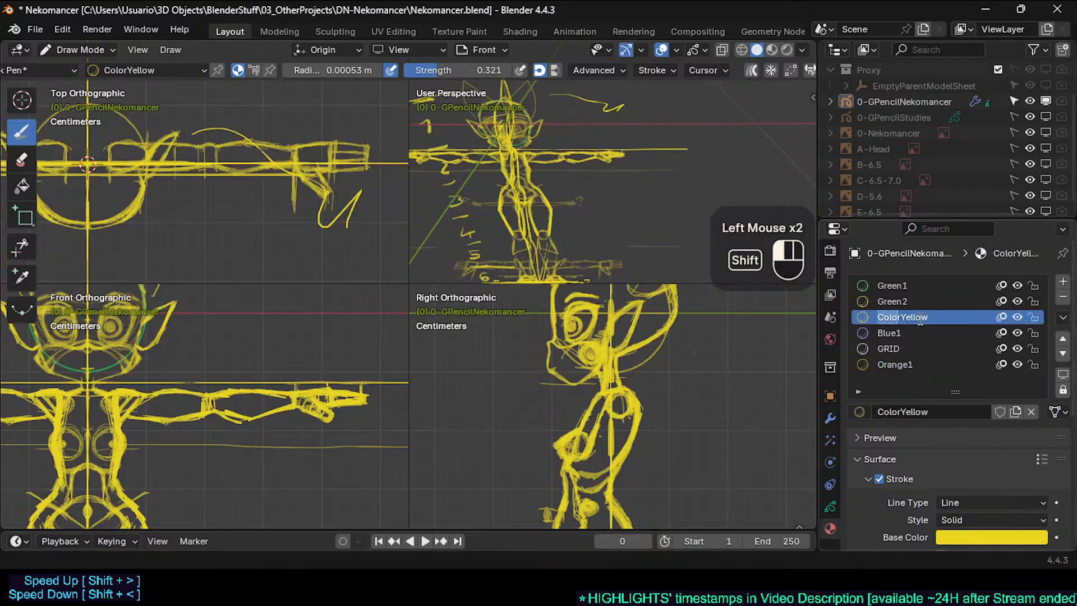
{"action": "key", "text": "shift+Right"}
{"action": "key", "text": "BackSpace"}
{"action": "key", "text": "End"}
{"action": "type", "text": "1"}
{"action": "key", "text": "Return"}
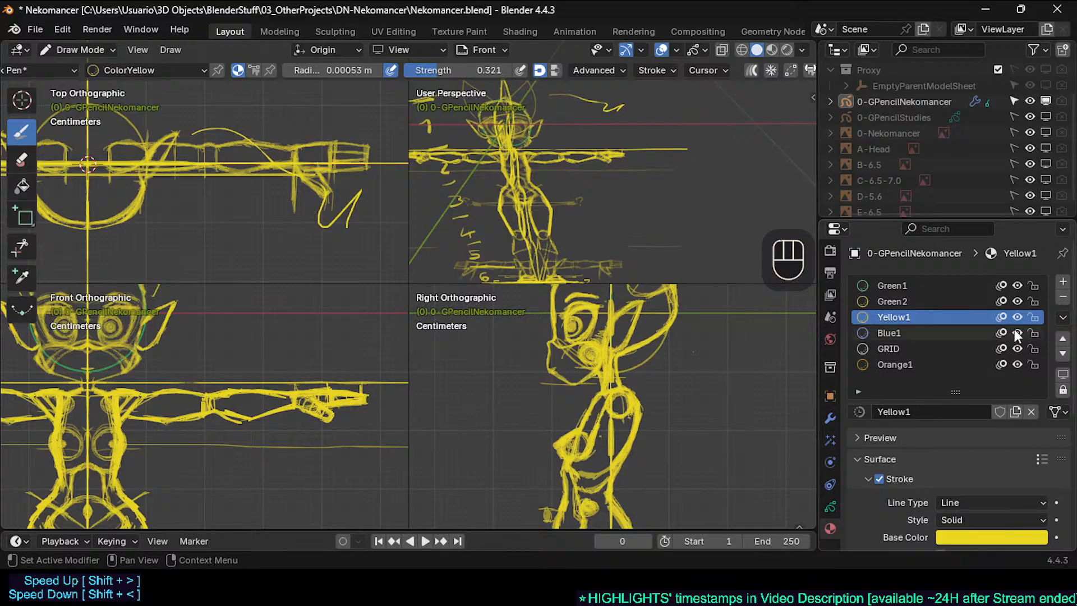
Move Yellow1 to the first material slot and add a new empty slot at the end
{"action": "left_click", "coordinate": [1063, 338]}
{"action": "left_click", "coordinate": [1063, 338]}
{"action": "left_click", "coordinate": [1062, 338]}
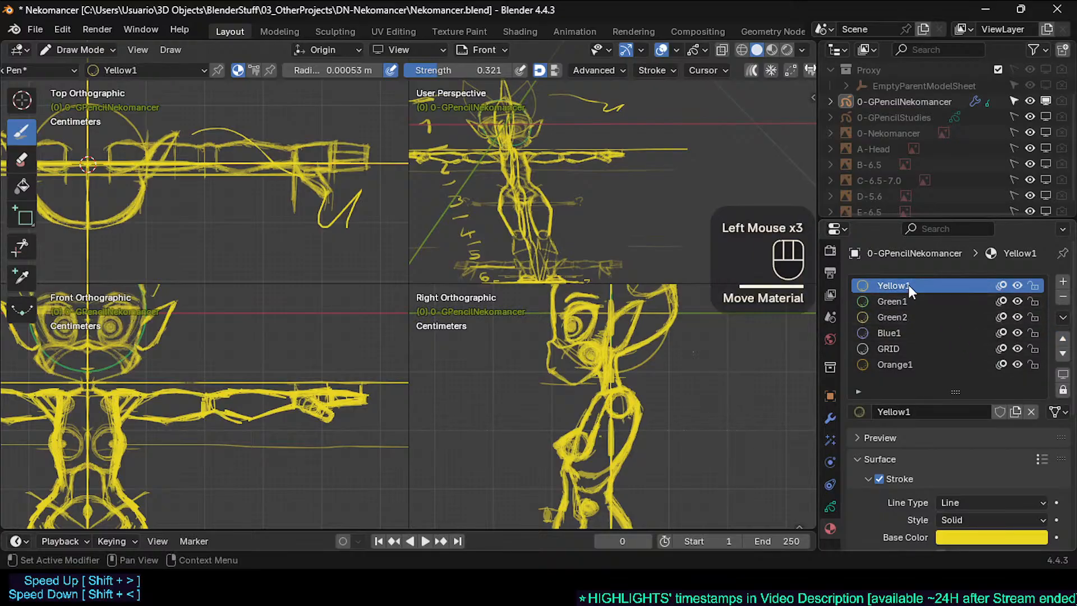
{"action": "left_click", "coordinate": [1063, 282]}
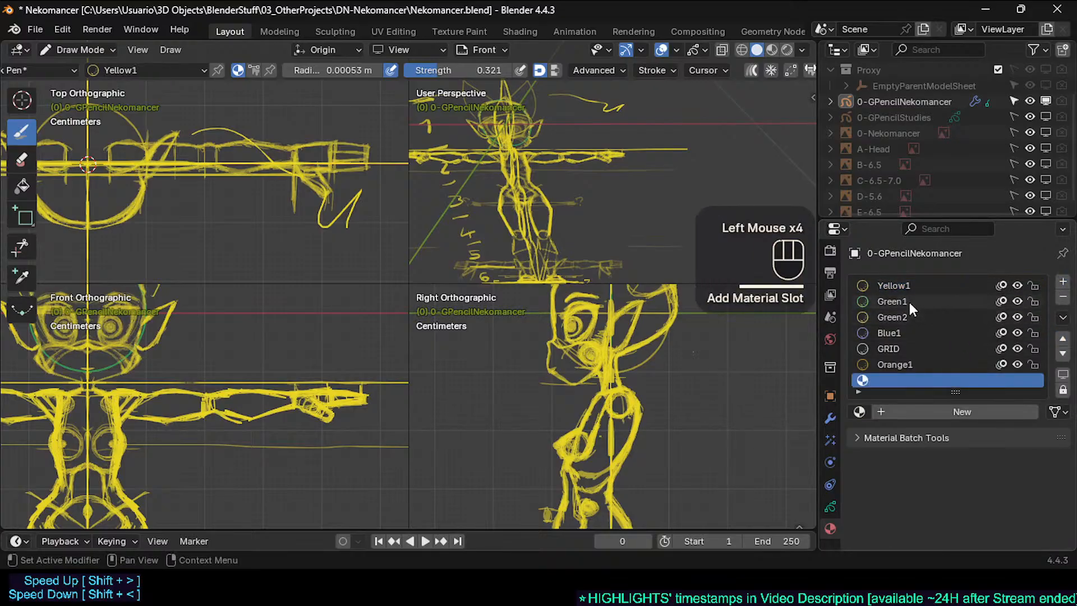
Change the Green1 material's stroke base color to a paler, softer teal green
{"action": "left_click", "coordinate": [920, 286]}
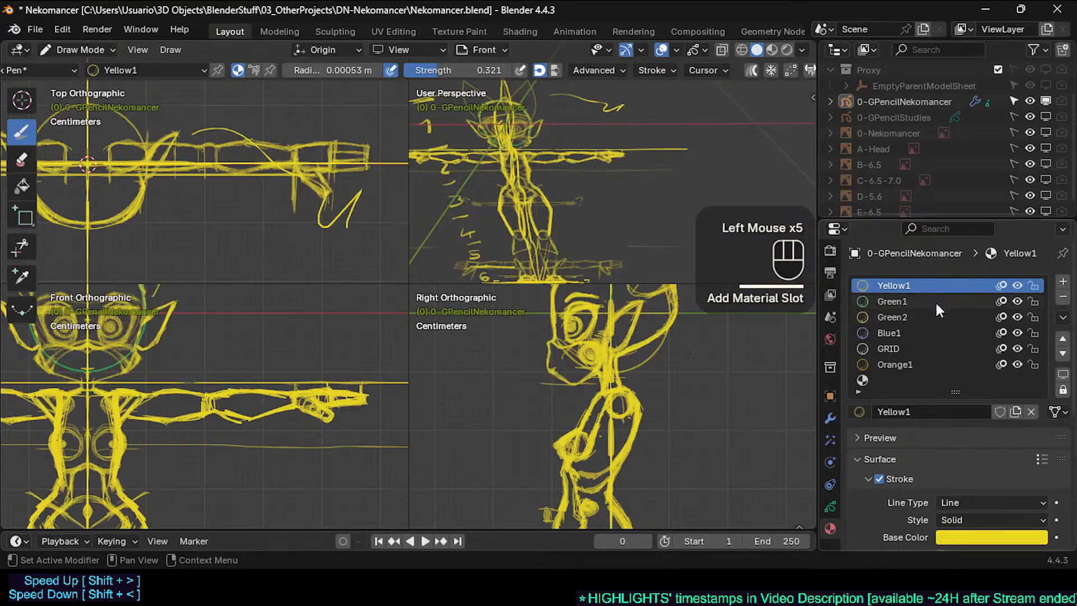
{"action": "left_click", "coordinate": [899, 301]}
{"action": "left_click", "coordinate": [901, 316]}
{"action": "left_click", "coordinate": [903, 301]}
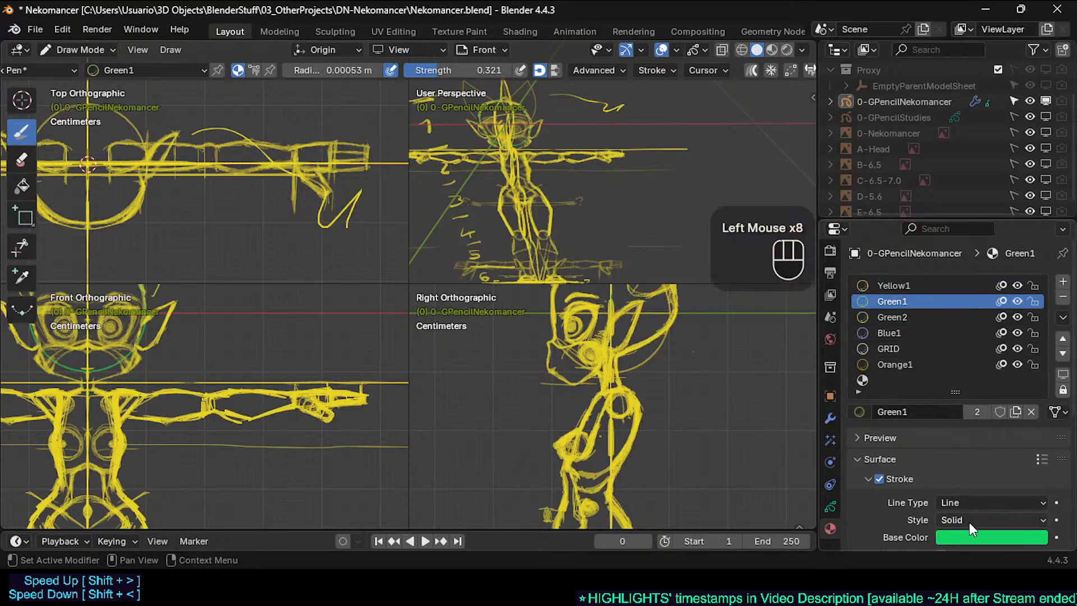
{"action": "left_click", "coordinate": [975, 536]}
{"action": "left_click", "coordinate": [981, 537]}
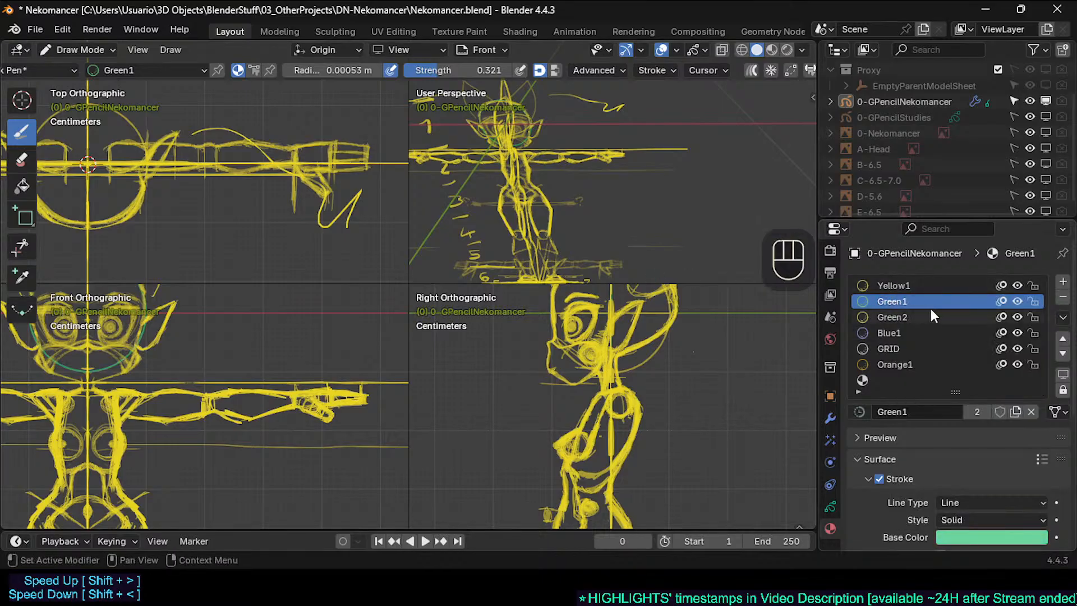
Rename the pale teal Green1 material as Teal1
{"action": "double_click", "coordinate": [907, 301]}
{"action": "type", "text": "Teal1"}
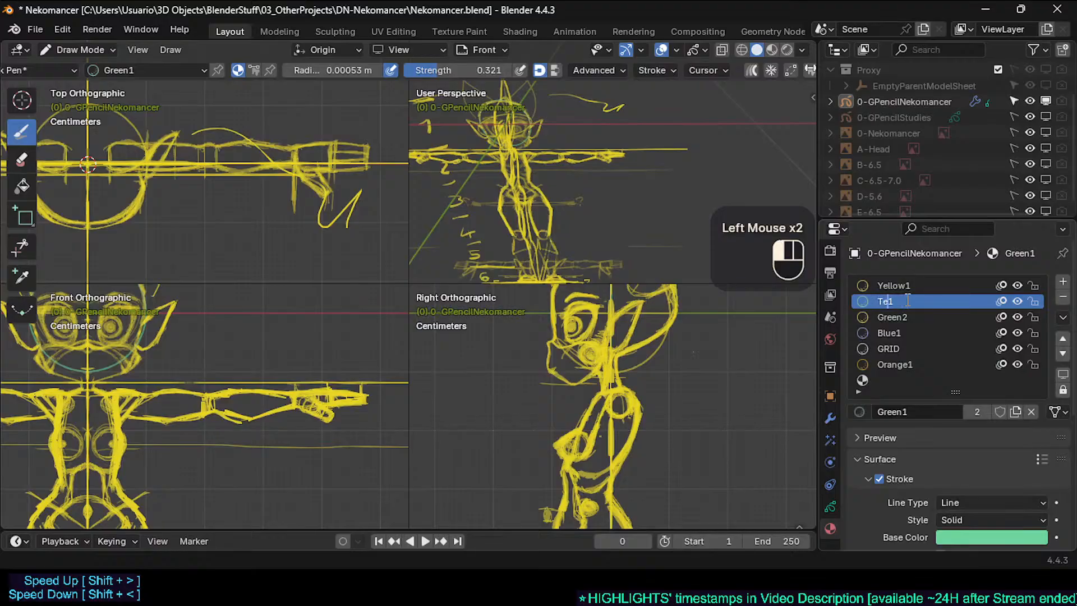
{"action": "key", "text": "Return"}
Rename the Green2 material as Green1
{"action": "double_click", "coordinate": [902, 318]}
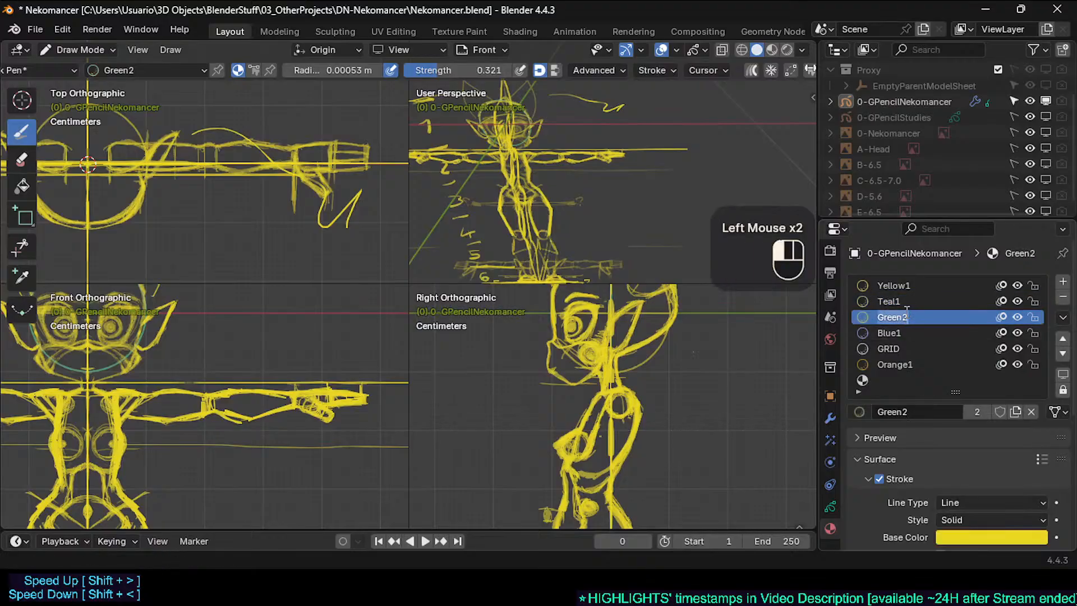
{"action": "key", "text": "BackSpace"}
{"action": "type", "text": "1"}
{"action": "key", "text": "Return"}
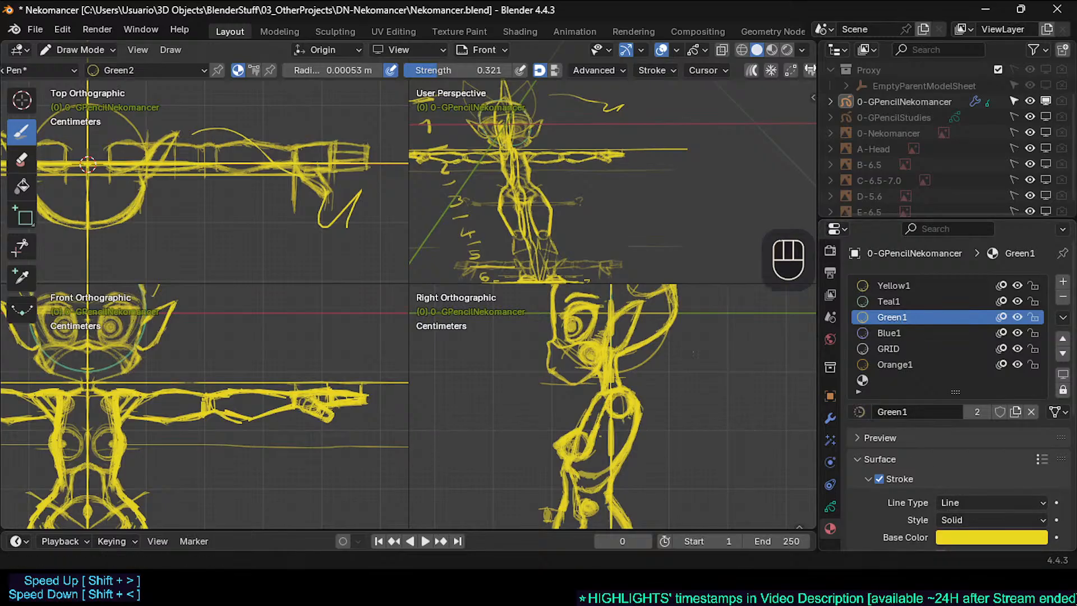
Change the Green1 material's stroke base color from yellow to a vivid green, #00CB2F
{"action": "left_click", "coordinate": [998, 539]}
{"action": "mouse_move", "coordinate": [927, 336]}
{"action": "left_mouse_down"}
{"action": "mouse_move", "coordinate": [923, 313]}
{"action": "mouse_move", "coordinate": [912, 326]}
{"action": "left_mouse_up"}
{"action": "left_click_drag", "start_coordinate": [1034, 288], "coordinate": [1035, 304]}
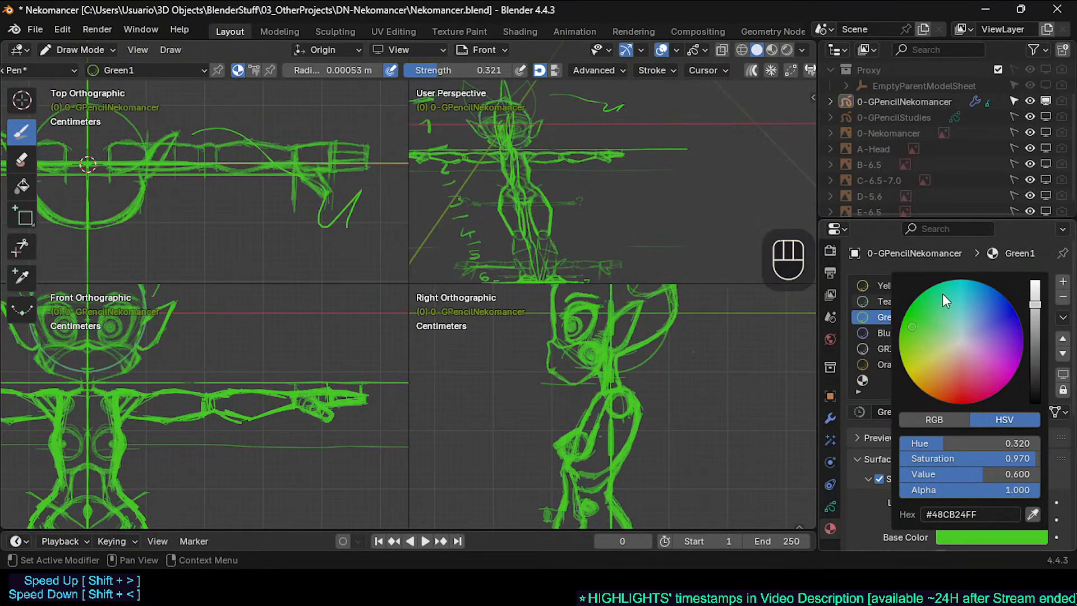
{"action": "left_click_drag", "start_coordinate": [916, 310], "coordinate": [916, 297]}
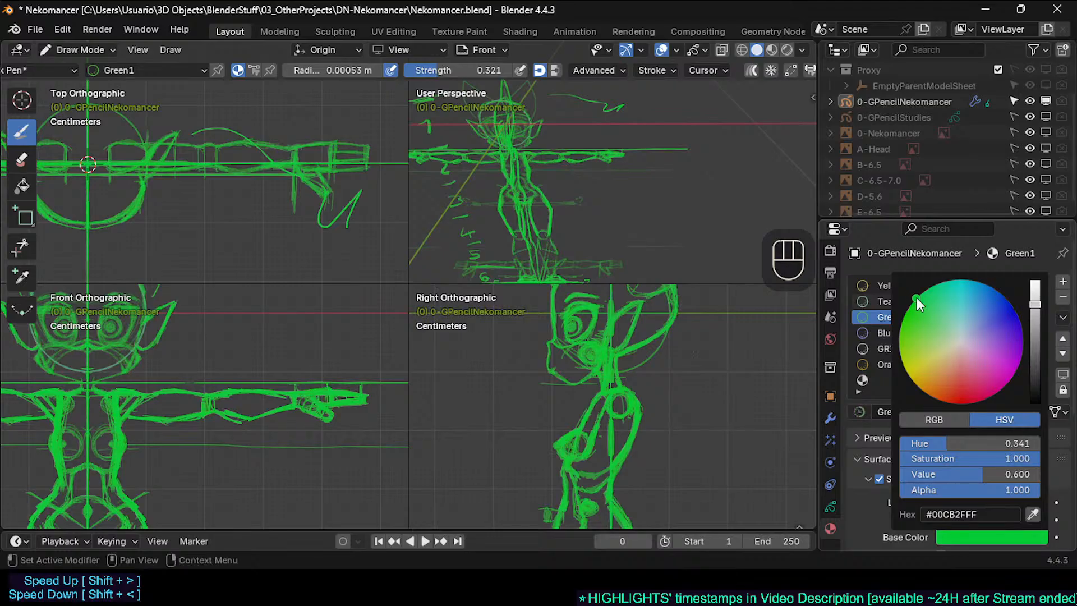
Fill the empty material slot with an independent copy of Blue1 and rename it Cyan1
{"action": "left_click", "coordinate": [890, 333]}
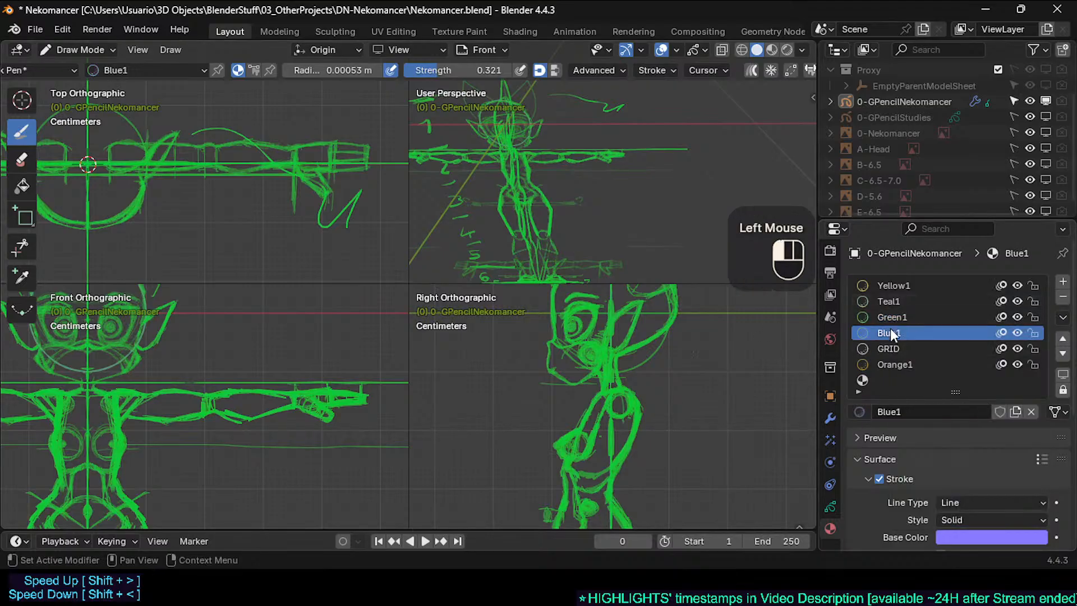
{"action": "left_click", "coordinate": [971, 536]}
{"action": "left_click", "coordinate": [906, 384]}
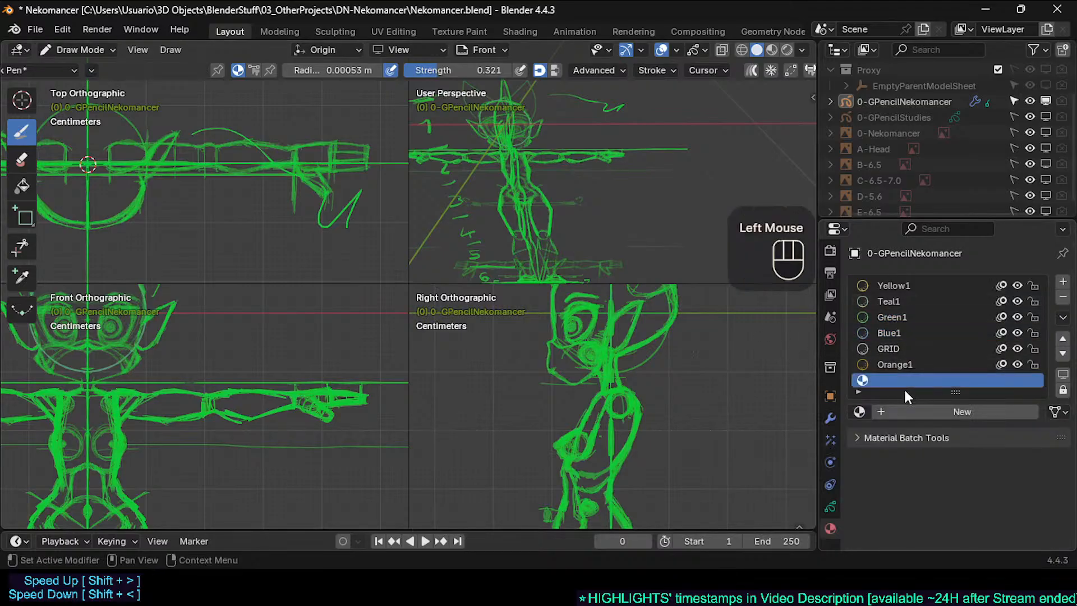
{"action": "left_click", "coordinate": [859, 411]}
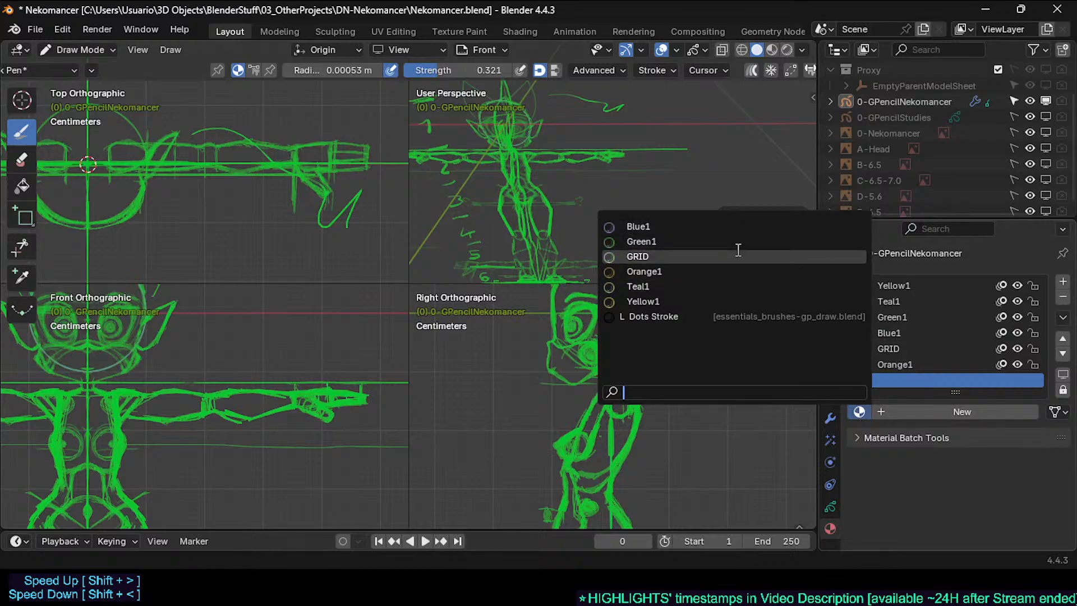
{"action": "left_click", "coordinate": [729, 226]}
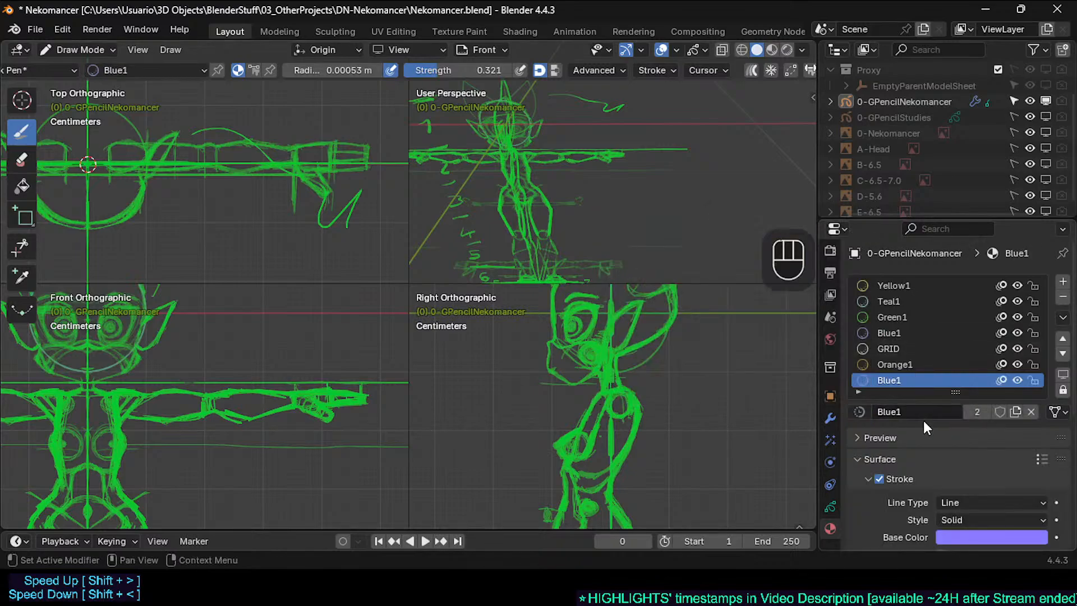
{"action": "left_click", "coordinate": [1015, 411]}
{"action": "double_click", "coordinate": [890, 379]}
{"action": "type", "text": "Cy"}
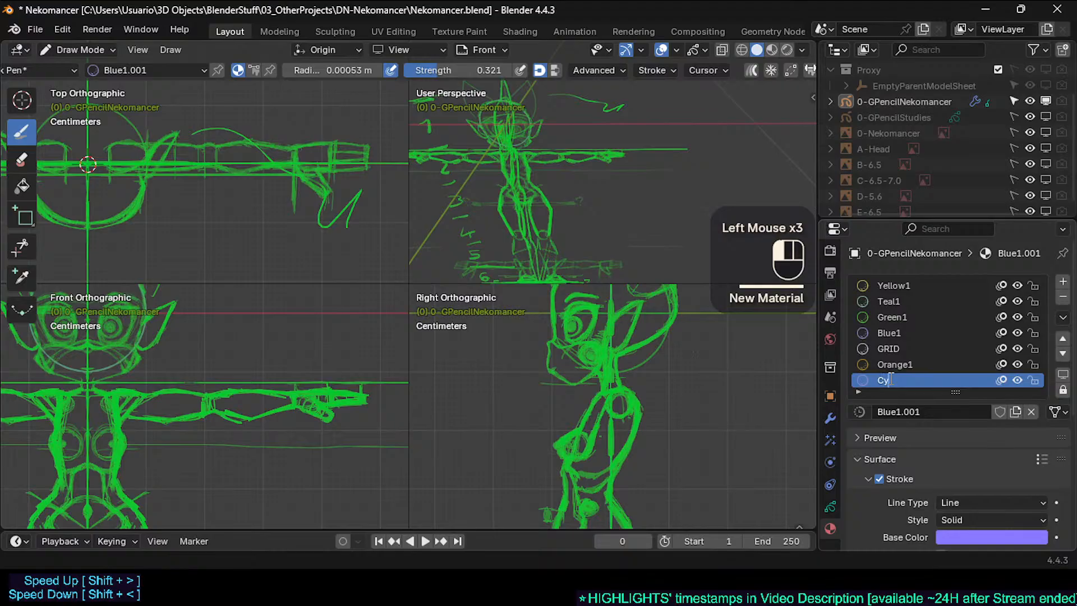
{"action": "type", "text": "an1"}
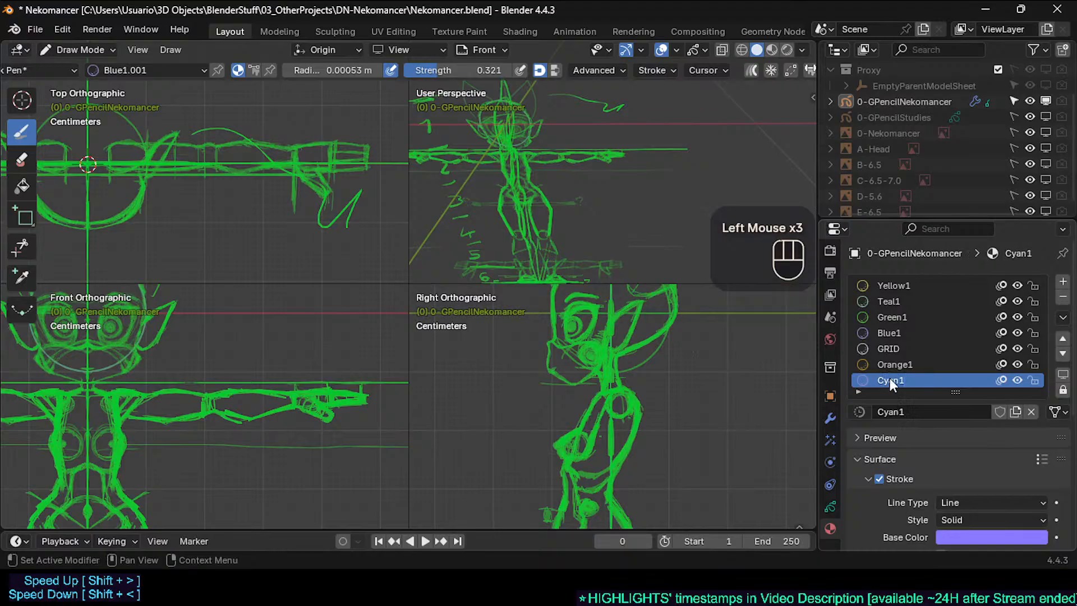
Change the Cyan1 material's stroke base color to a bright cyan and move it directly below Blue1
{"action": "left_click", "coordinate": [980, 535]}
{"action": "left_click_drag", "start_coordinate": [981, 285], "coordinate": [974, 285]}
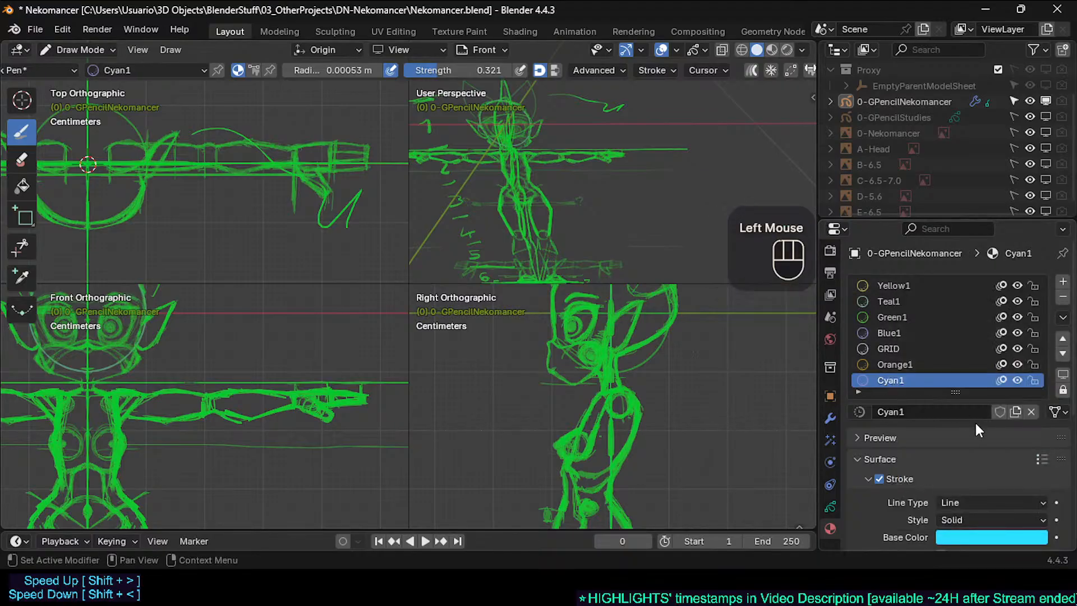
{"action": "left_click", "coordinate": [1063, 340]}
{"action": "left_click", "coordinate": [1063, 340]}
Move the Orange1 material above GRID and move Cyan1 to the start of the material list
{"action": "left_click", "coordinate": [949, 380]}
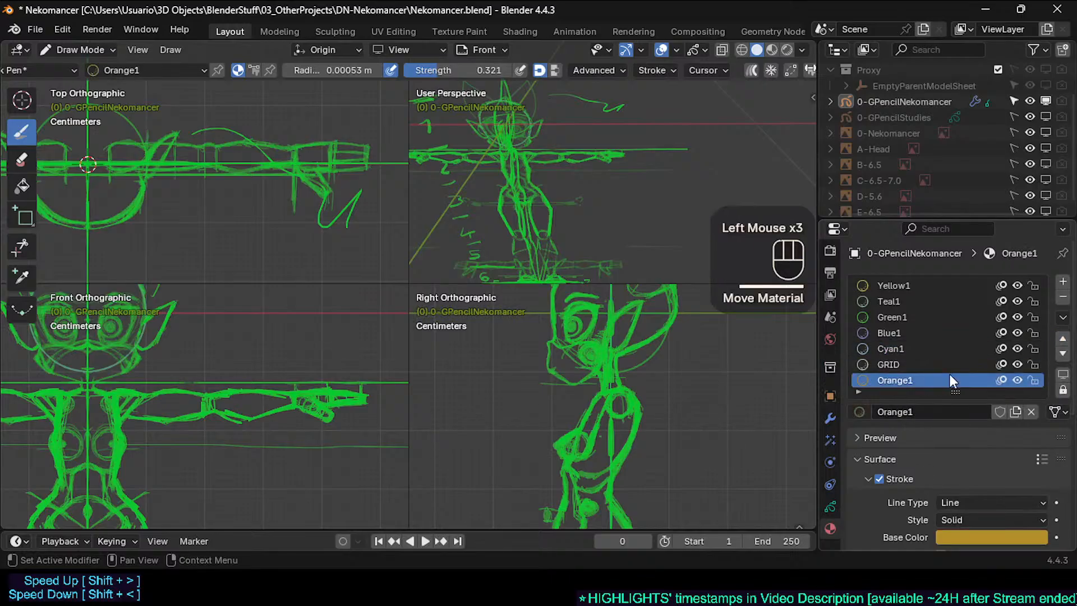
{"action": "left_click", "coordinate": [1063, 341]}
{"action": "left_click", "coordinate": [934, 345]}
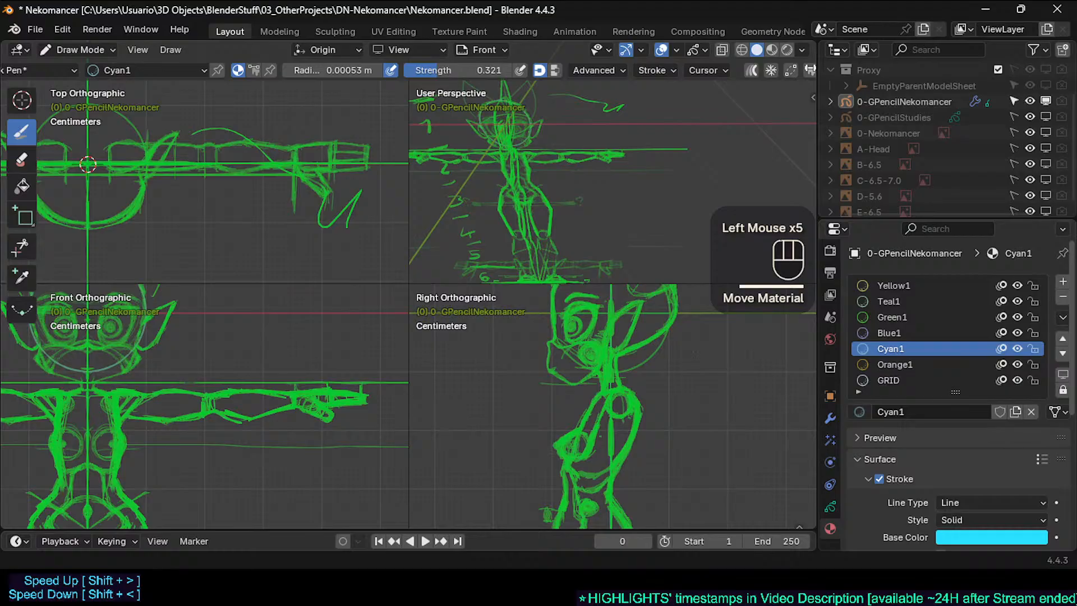
{"action": "left_click", "coordinate": [1063, 339]}
{"action": "left_click", "coordinate": [1063, 339]}
{"action": "left_click", "coordinate": [1063, 339]}
{"action": "left_click", "coordinate": [1064, 338]}
Move the Blue1 material up to directly below Cyan1
{"action": "left_click", "coordinate": [935, 348]}
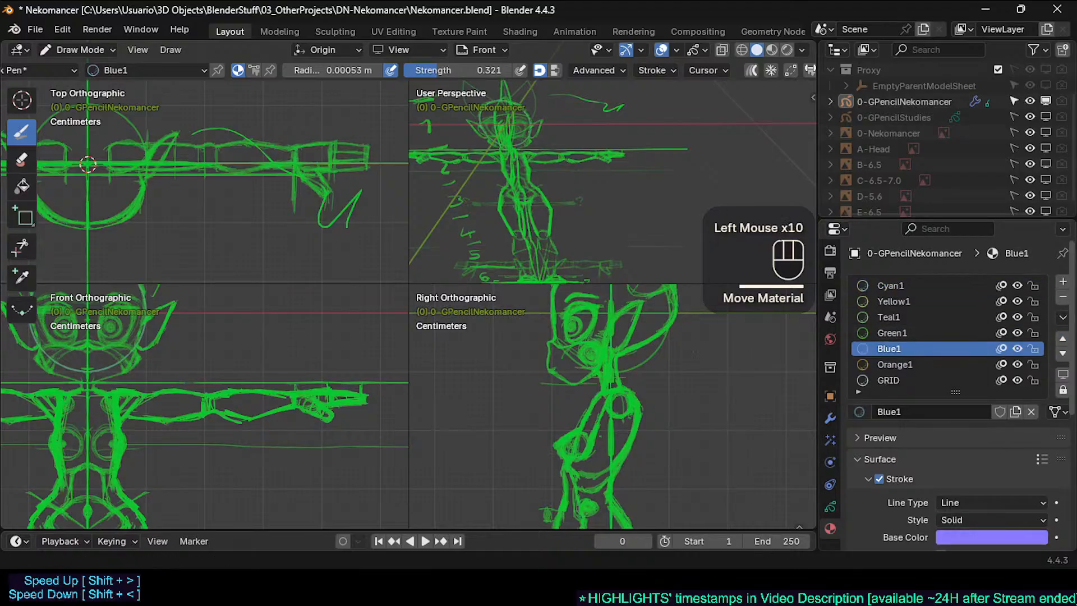
{"action": "left_click", "coordinate": [1063, 339]}
{"action": "left_click", "coordinate": [1063, 339]}
{"action": "left_click", "coordinate": [1064, 339]}
Move the Orange1 material up to directly below Yellow1
{"action": "left_click", "coordinate": [937, 333]}
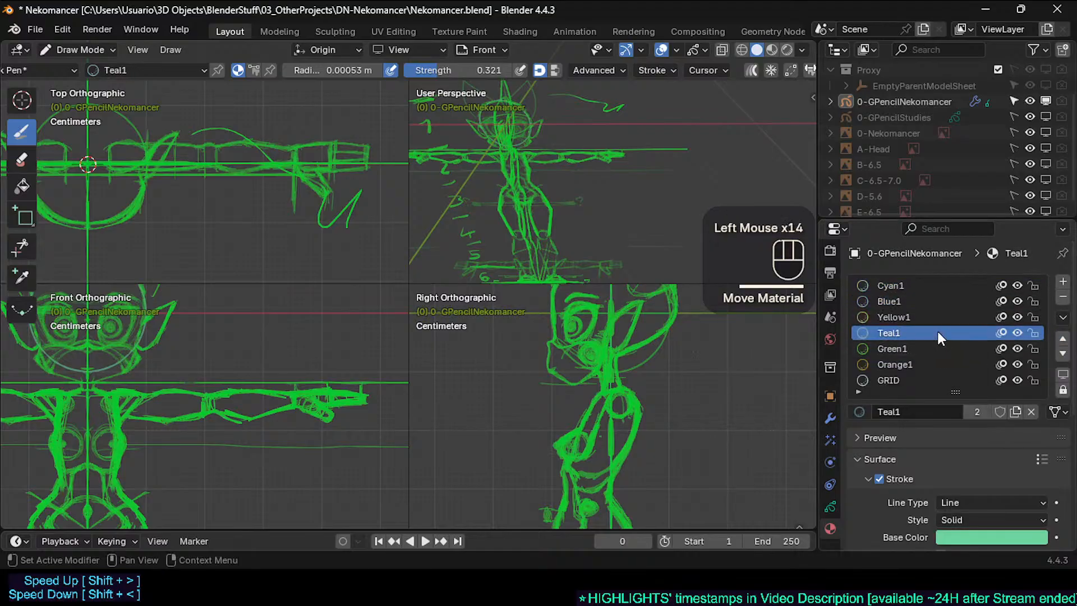
{"action": "left_click", "coordinate": [935, 364]}
{"action": "left_click", "coordinate": [1062, 339]}
{"action": "left_click", "coordinate": [1062, 339]}
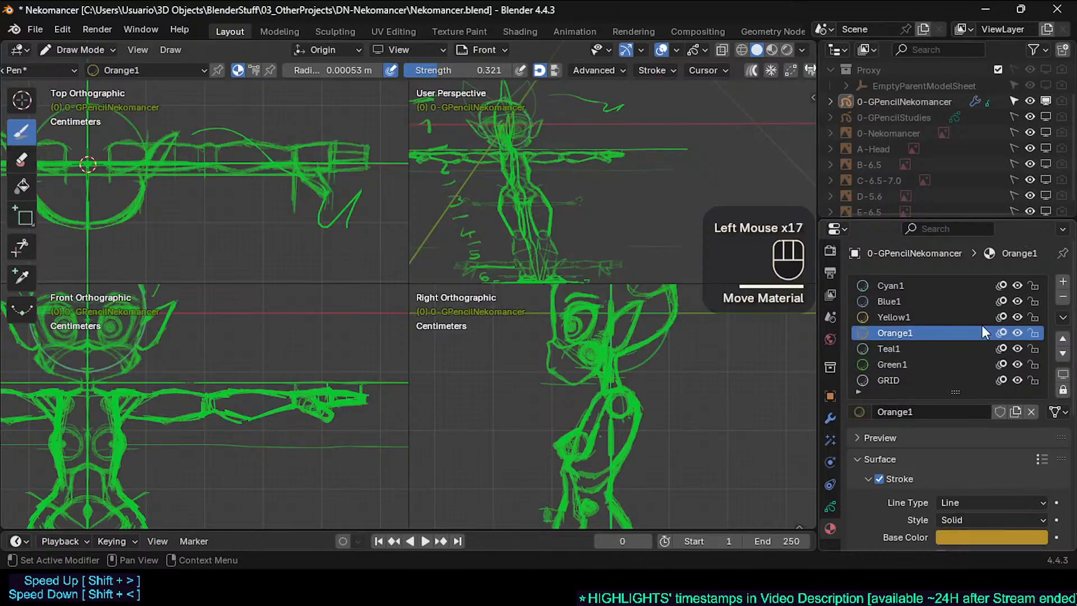
Move Yellow1 and Orange1 to the start of the material list, with Orange1 first
{"action": "left_click", "coordinate": [1023, 323]}
{"action": "left_click", "coordinate": [1062, 339]}
{"action": "left_click", "coordinate": [1062, 338]}
{"action": "left_click", "coordinate": [1061, 338]}
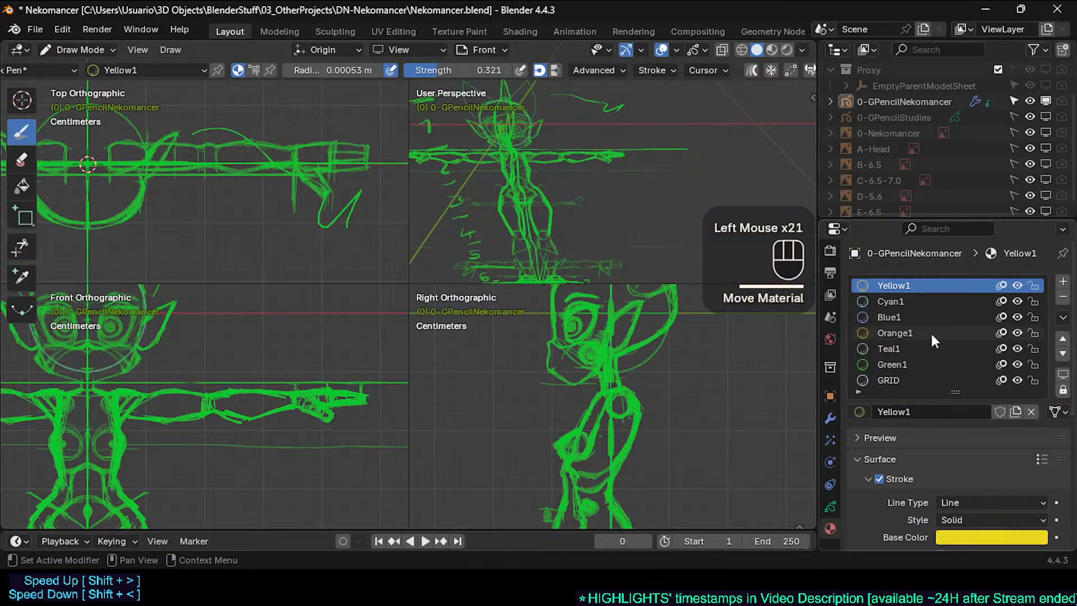
{"action": "left_click", "coordinate": [930, 332]}
{"action": "left_click", "coordinate": [1063, 340]}
{"action": "left_click", "coordinate": [1063, 340]}
{"action": "left_click", "coordinate": [1062, 340]}
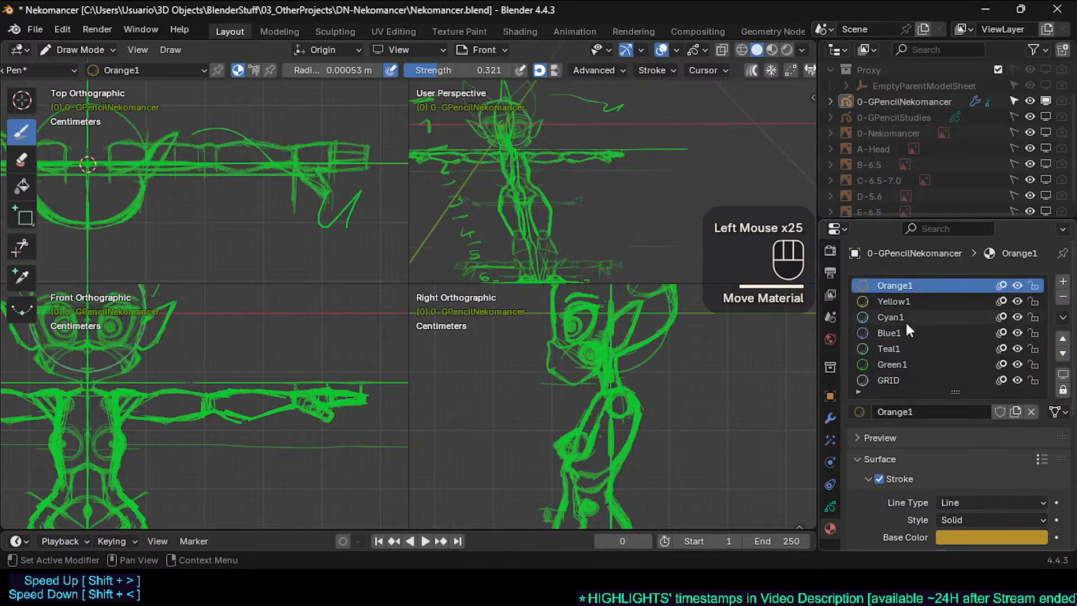
Place Green1 and Teal1, in that order, between Yellow1 and Cyan1 in the material list and save the file
{"action": "left_click", "coordinate": [911, 347]}
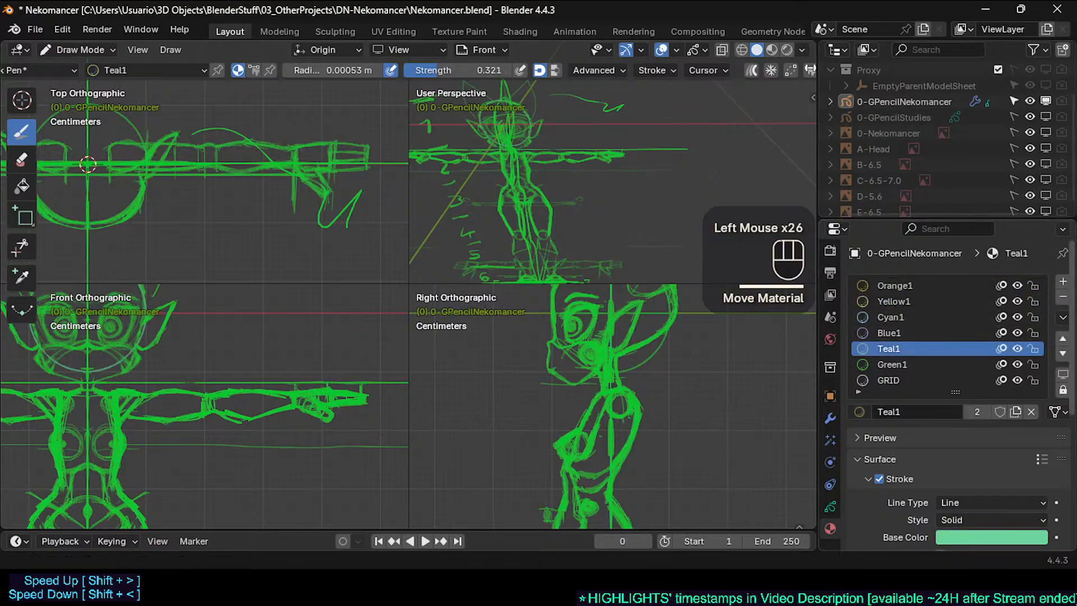
{"action": "left_click", "coordinate": [1062, 340]}
{"action": "left_click", "coordinate": [1062, 339]}
{"action": "left_click", "coordinate": [922, 365]}
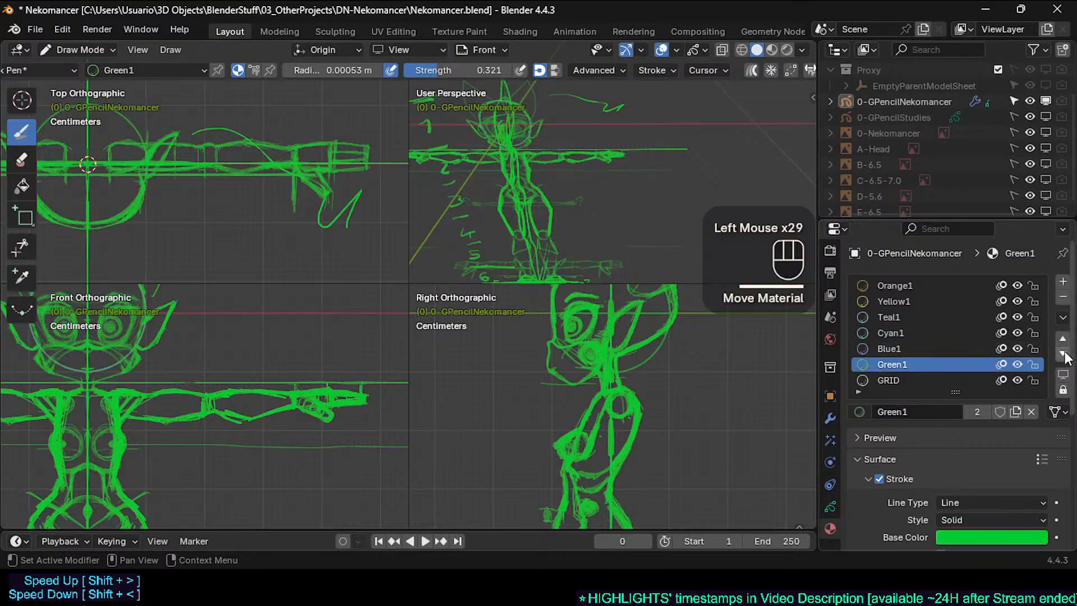
{"action": "left_click", "coordinate": [1062, 340]}
{"action": "left_click", "coordinate": [1062, 340]}
{"action": "left_click", "coordinate": [1062, 340]}
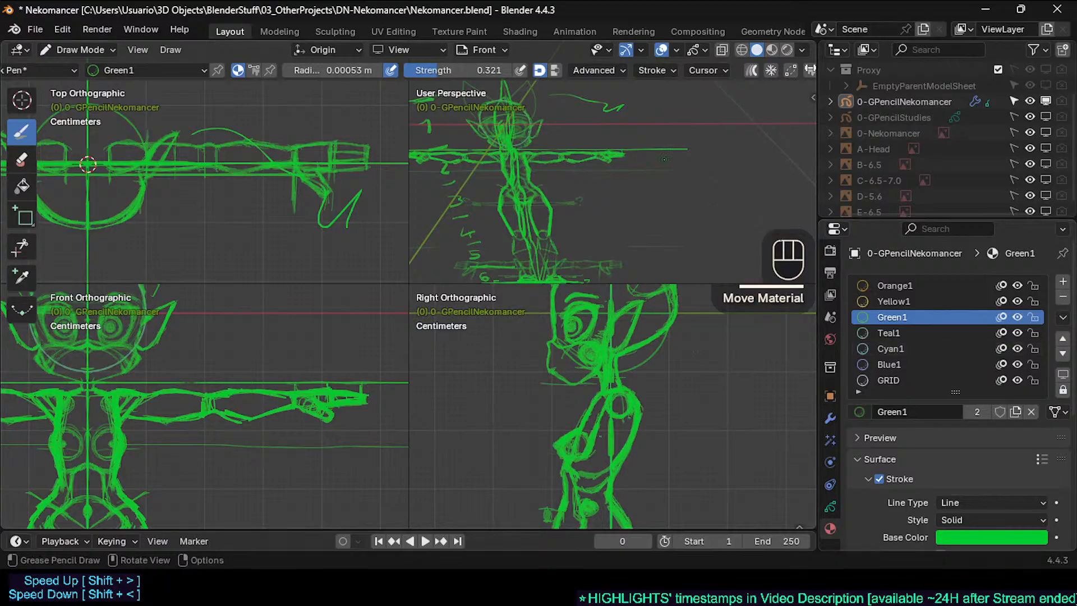
{"action": "key", "text": "ctrl+s"}
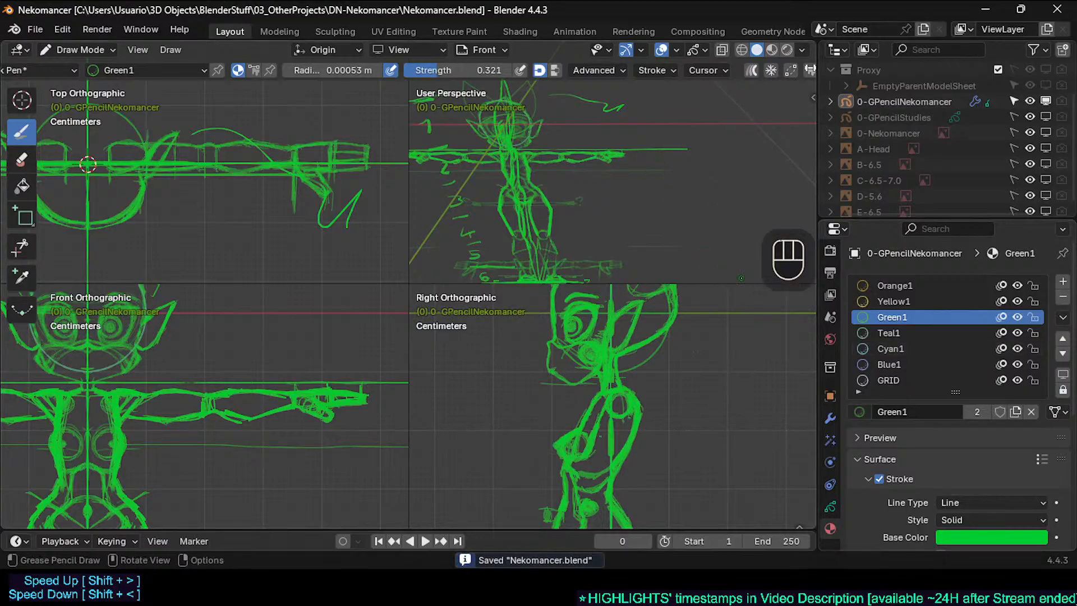
Make Orange1 the active material, switch the Nekomancer sketch to Edit Mode and save the file
{"action": "left_click", "coordinate": [892, 285]}
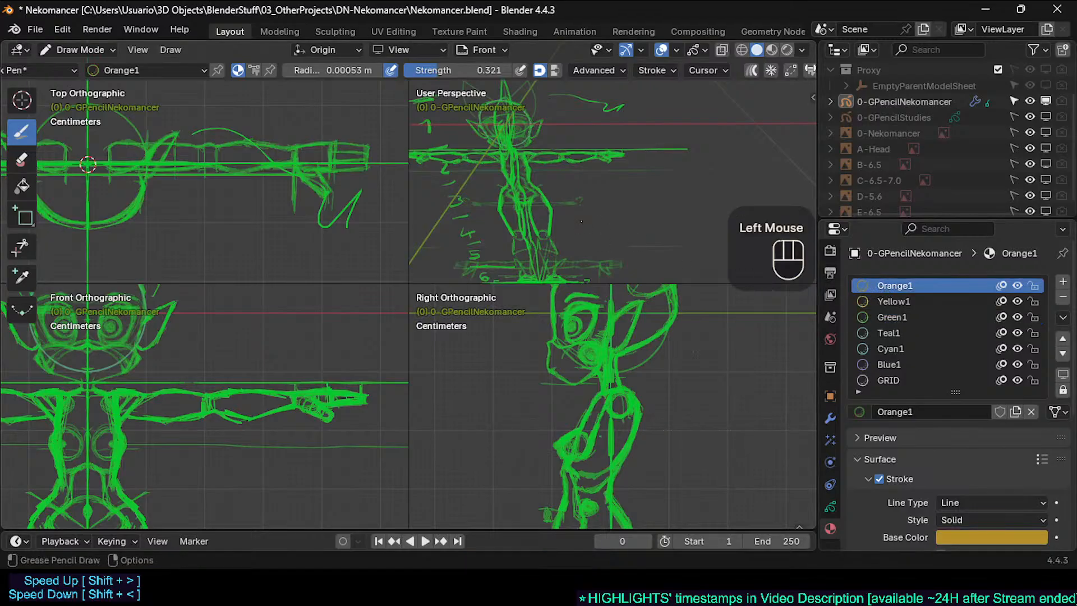
{"action": "left_click", "coordinate": [830, 506]}
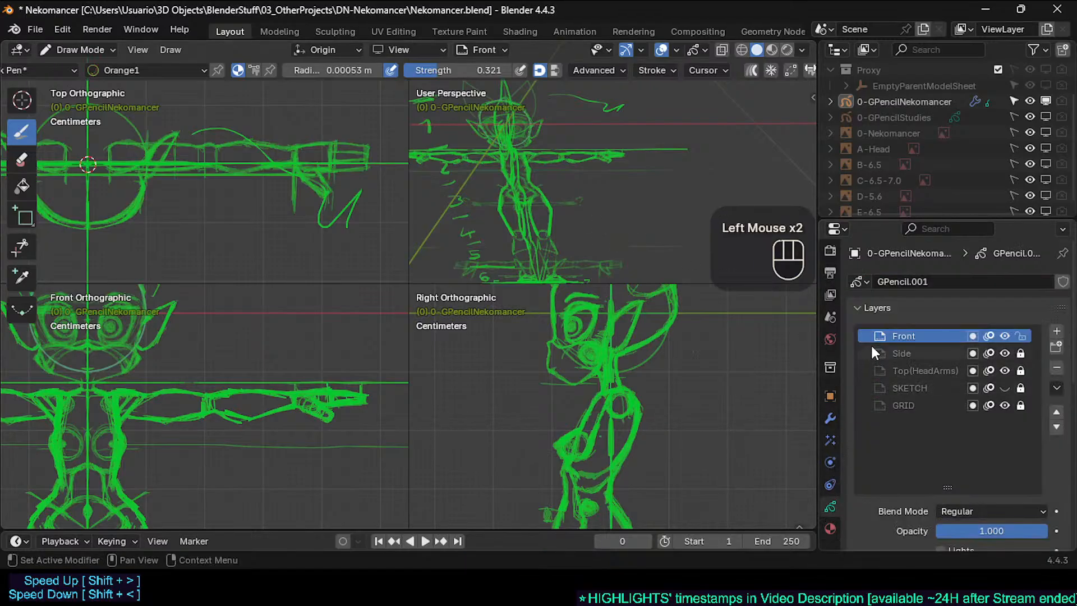
{"action": "key", "text": "Tab"}
{"action": "middle_click_drag", "start_coordinate": [577, 213], "coordinate": [580, 252]}
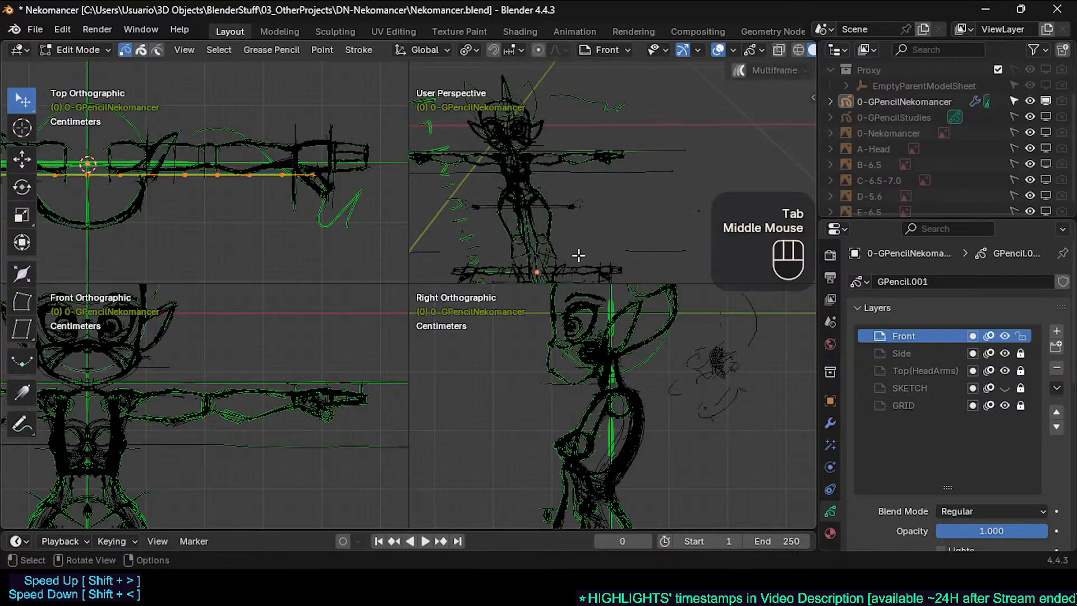
{"action": "key", "text": "ctrl+s"}
{"action": "key", "text": "ctrl+s"}
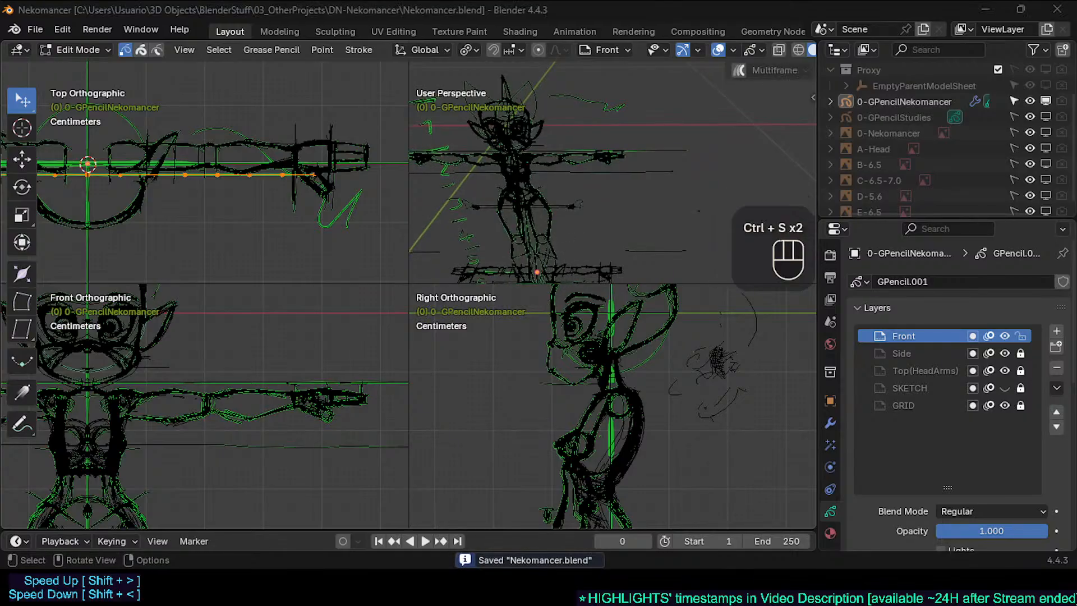
Replace the four-way view with a single perspective viewport and return the sketch to Object Mode
{"action": "left_click", "coordinate": [579, 173]}
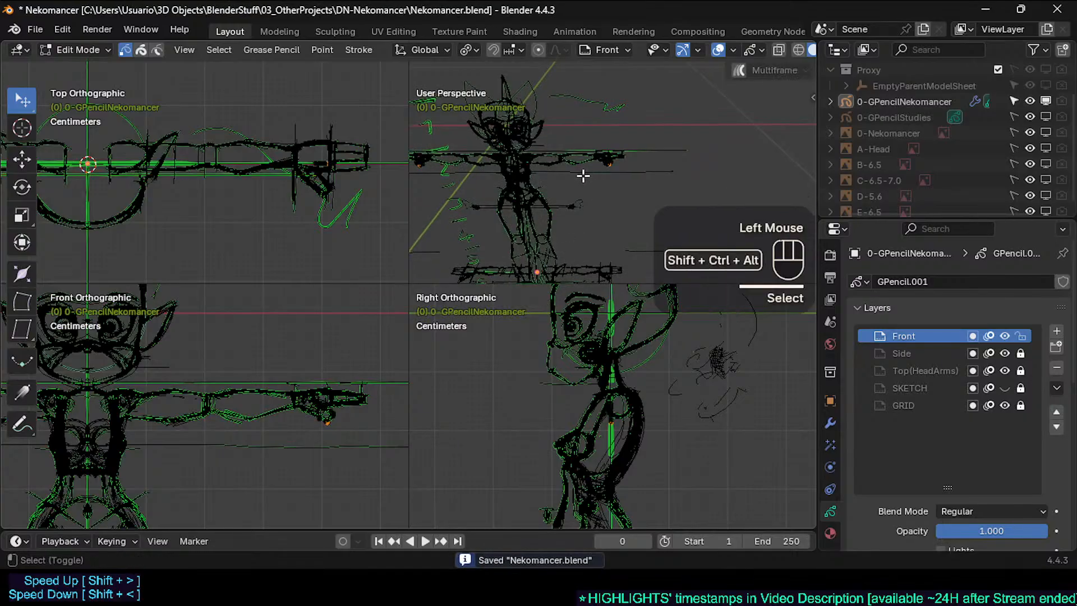
{"action": "key", "text": "ctrl+alt+q"}
{"action": "key", "text": "ctrl+alt+a"}
{"action": "middle_click_drag", "start_coordinate": [504, 222], "coordinate": [486, 264], "text": "shift"}
{"action": "key", "text": "ctrl+Tab"}
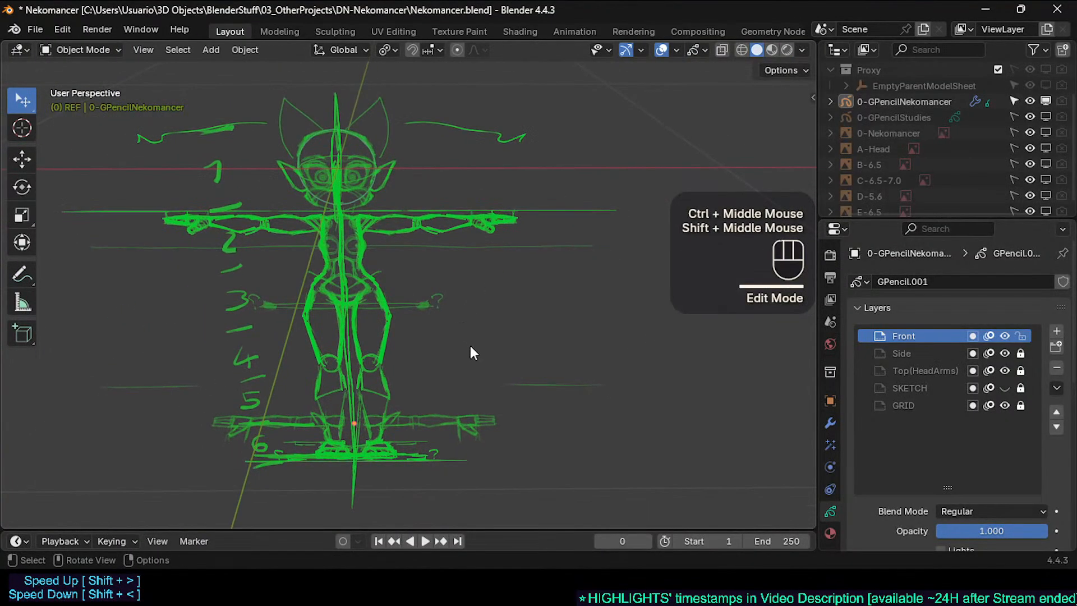
Select the 0-GPencilNekomancer sketch as a whole object in Object Mode
{"action": "middle_click_drag", "start_coordinate": [451, 231], "coordinate": [472, 224], "text": "shift"}
{"action": "mouse_move", "coordinate": [471, 224]}
{"action": "middle_mouse_down"}
{"action": "mouse_move", "coordinate": [432, 263]}
{"action": "mouse_move", "coordinate": [488, 211]}
{"action": "mouse_move", "coordinate": [479, 224]}
{"action": "middle_mouse_up"}
{"action": "double_click", "coordinate": [440, 234]}
{"action": "key", "text": "Tab"}
{"action": "key", "text": "Tab"}
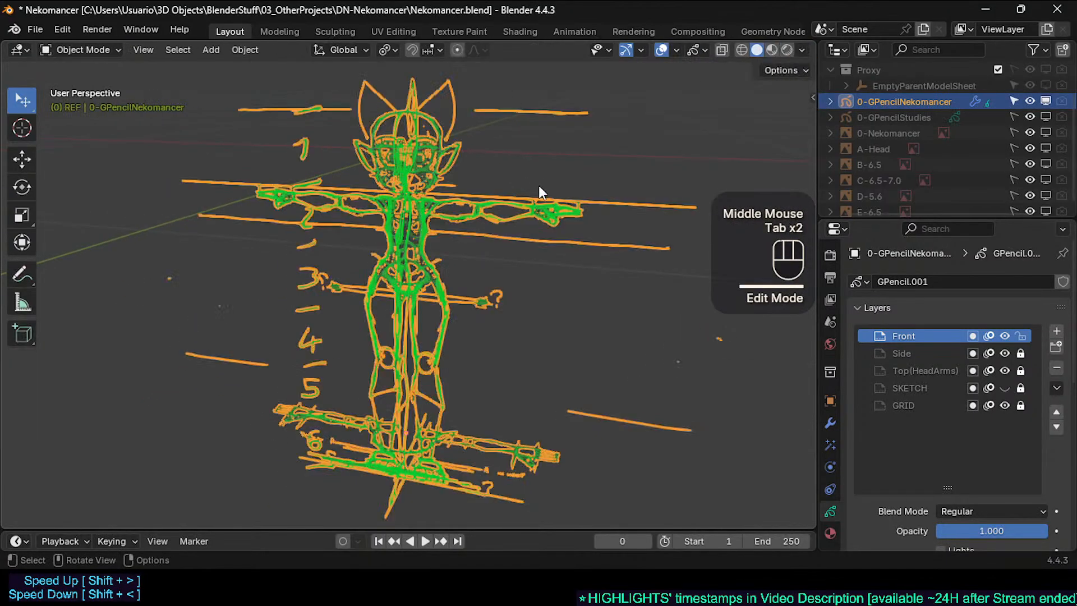
Display the Proxy collection with its model-sheet grids in the viewport
{"action": "middle_click_drag", "start_coordinate": [979, 144], "coordinate": [981, 145]}
{"action": "middle_click_drag", "start_coordinate": [1021, 115], "coordinate": [982, 162]}
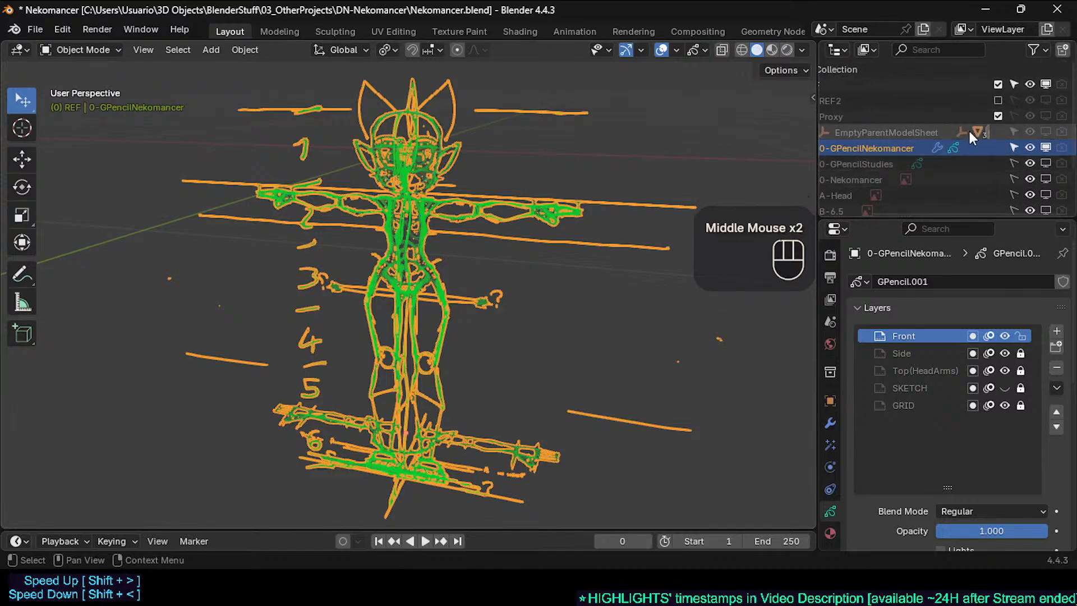
{"action": "middle_click_drag", "start_coordinate": [661, 128], "coordinate": [612, 163]}
{"action": "middle_click_drag", "start_coordinate": [611, 163], "coordinate": [583, 174], "text": "shift"}
{"action": "middle_click_drag", "start_coordinate": [493, 197], "coordinate": [435, 226], "text": "ctrl"}
{"action": "mouse_move", "coordinate": [436, 227]}
{"action": "middle_mouse_down"}
{"action": "mouse_move", "coordinate": [453, 204]}
{"action": "mouse_move", "coordinate": [437, 225]}
{"action": "middle_mouse_up"}
{"action": "middle_click_drag", "start_coordinate": [437, 225], "coordinate": [396, 259]}
{"action": "middle_click_drag", "start_coordinate": [530, 151], "coordinate": [537, 136], "text": "ctrl"}
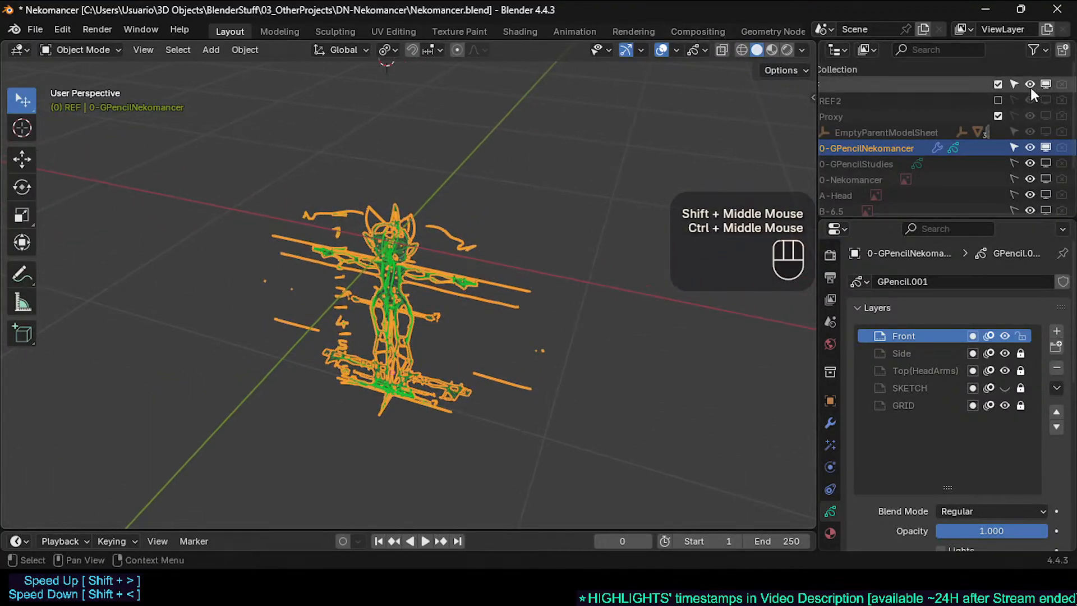
{"action": "double_click", "coordinate": [996, 99]}
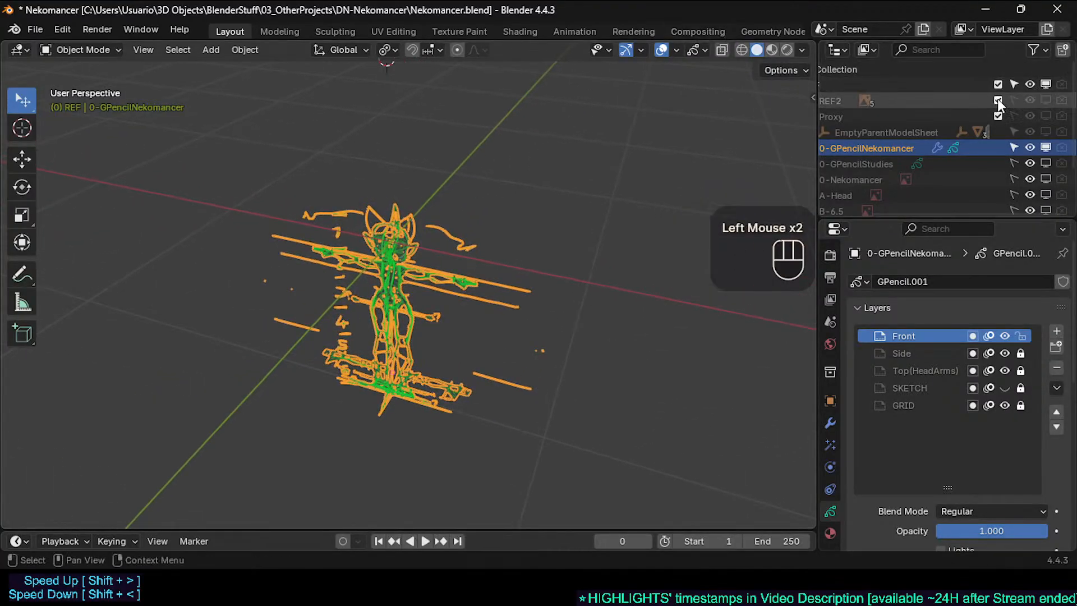
{"action": "left_click", "coordinate": [997, 99]}
{"action": "middle_click_drag", "start_coordinate": [910, 113], "coordinate": [1007, 116]}
{"action": "left_click", "coordinate": [1045, 116]}
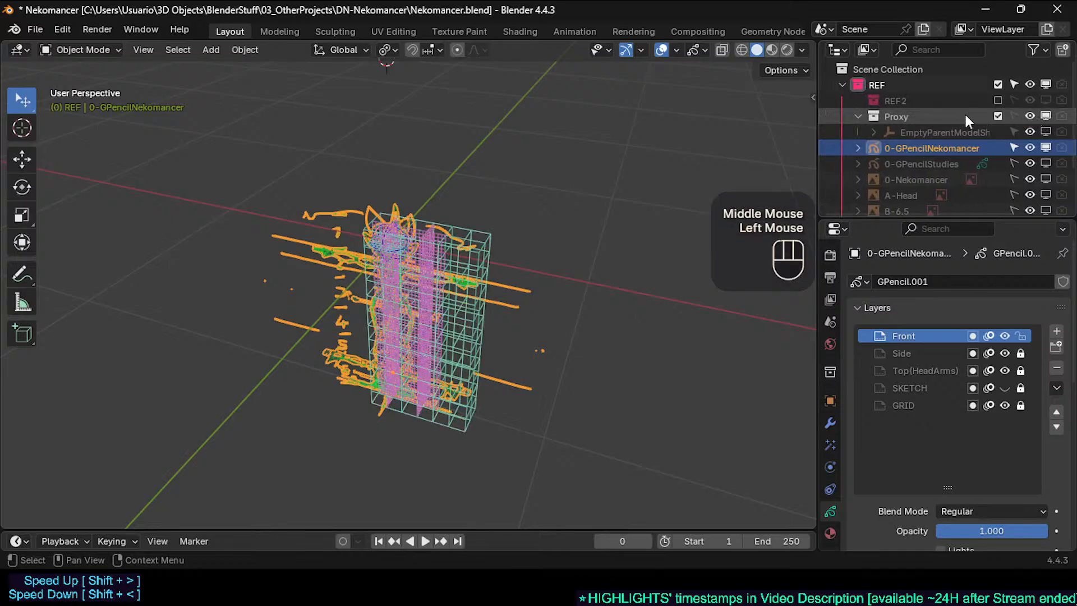
Try to clear the 0-GPencilNekomancer sketch's location
{"action": "mouse_move", "coordinate": [539, 213]}
{"action": "middle_mouse_down"}
{"action": "mouse_move", "coordinate": [493, 221]}
{"action": "mouse_move", "coordinate": [486, 189]}
{"action": "mouse_move", "coordinate": [467, 227]}
{"action": "middle_mouse_up"}
{"action": "mouse_move", "coordinate": [466, 228]}
{"action": "middle_mouse_down"}
{"action": "mouse_move", "coordinate": [466, 251]}
{"action": "mouse_move", "coordinate": [482, 233]}
{"action": "middle_mouse_up"}
{"action": "key", "text": "alt+g"}
{"action": "key", "text": "ctrl+z"}
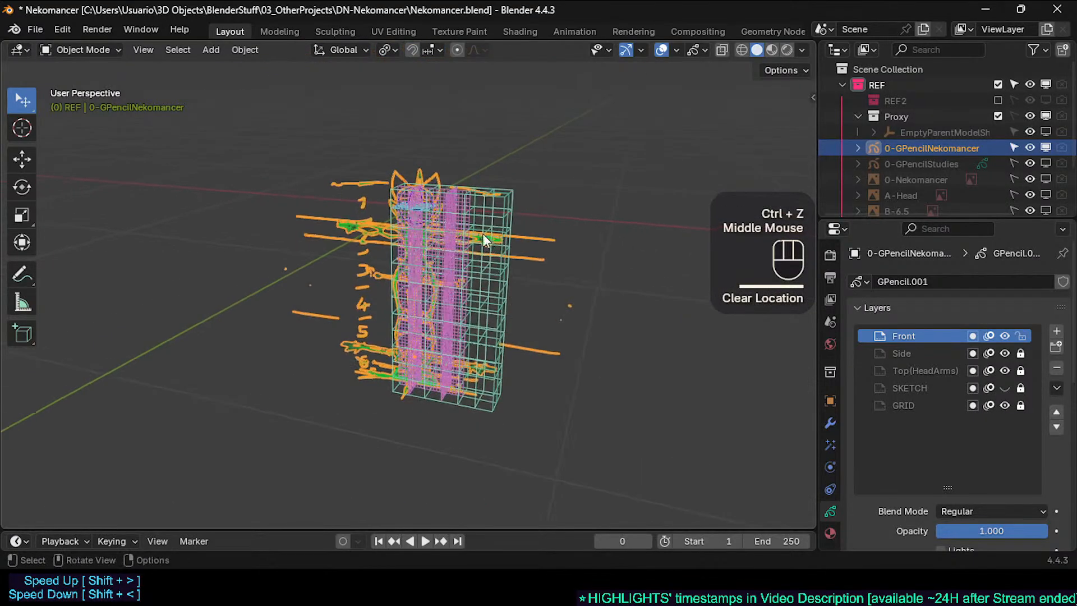
Try to select the proxy grids in the viewport and clear their location
{"action": "left_click", "coordinate": [441, 167]}
{"action": "mouse_move", "coordinate": [442, 167]}
{"action": "middle_mouse_down"}
{"action": "mouse_move", "coordinate": [487, 198]}
{"action": "mouse_move", "coordinate": [546, 176]}
{"action": "mouse_move", "coordinate": [472, 204]}
{"action": "mouse_move", "coordinate": [493, 207]}
{"action": "middle_mouse_up"}
{"action": "left_click", "coordinate": [492, 207]}
{"action": "key", "text": "alt+g"}
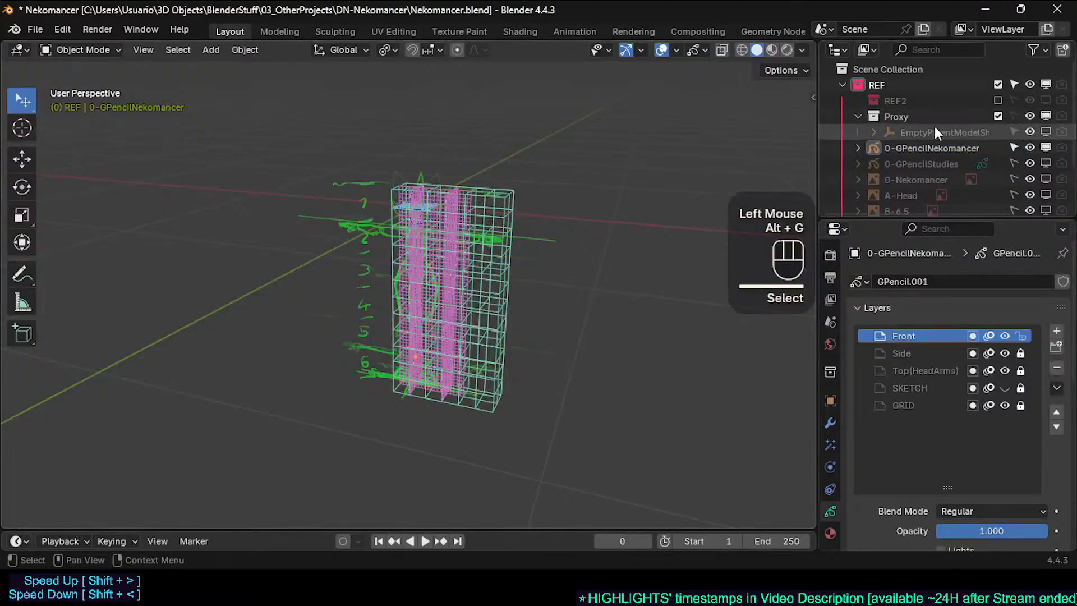
Show and select the EmptyParentModelSheet empty to clear its location, and make the Proxy collection's objects selectable
{"action": "left_click", "coordinate": [1044, 133]}
{"action": "double_click", "coordinate": [922, 133]}
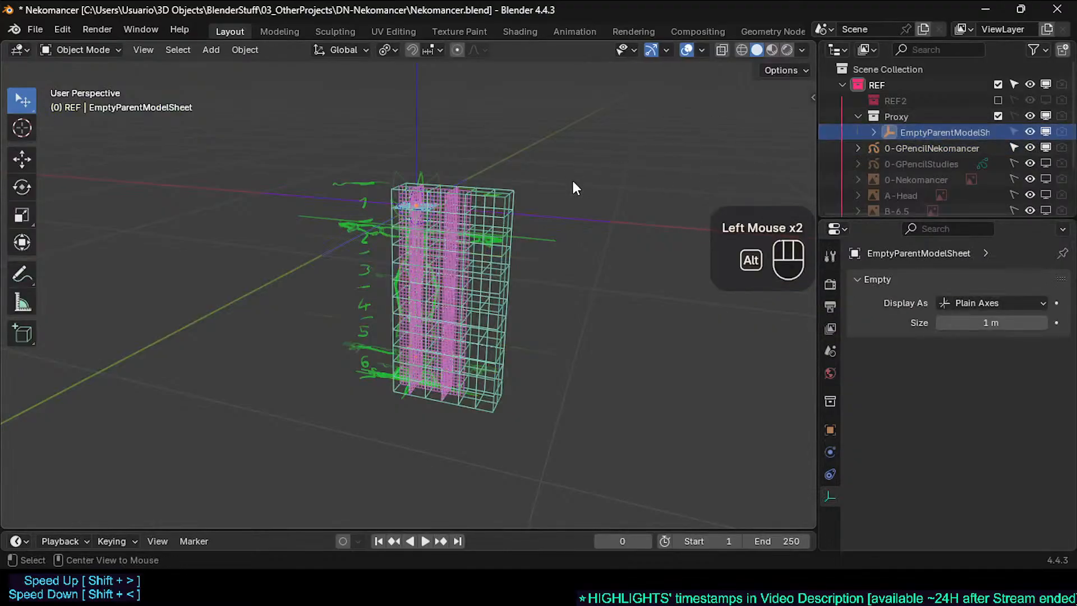
{"action": "key", "text": "alt+g"}
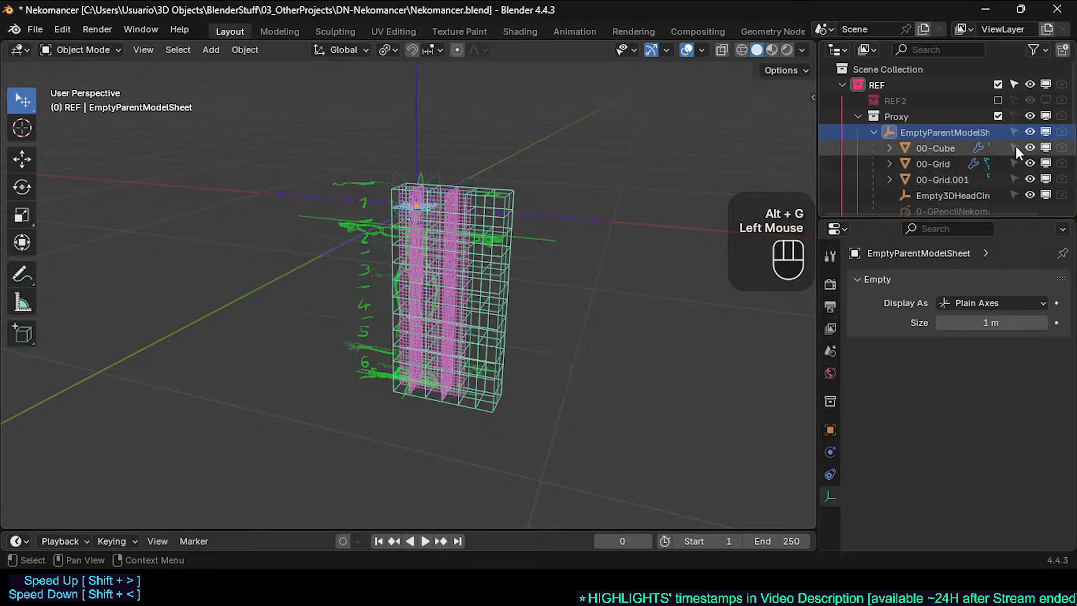
{"action": "left_click", "coordinate": [1013, 115]}
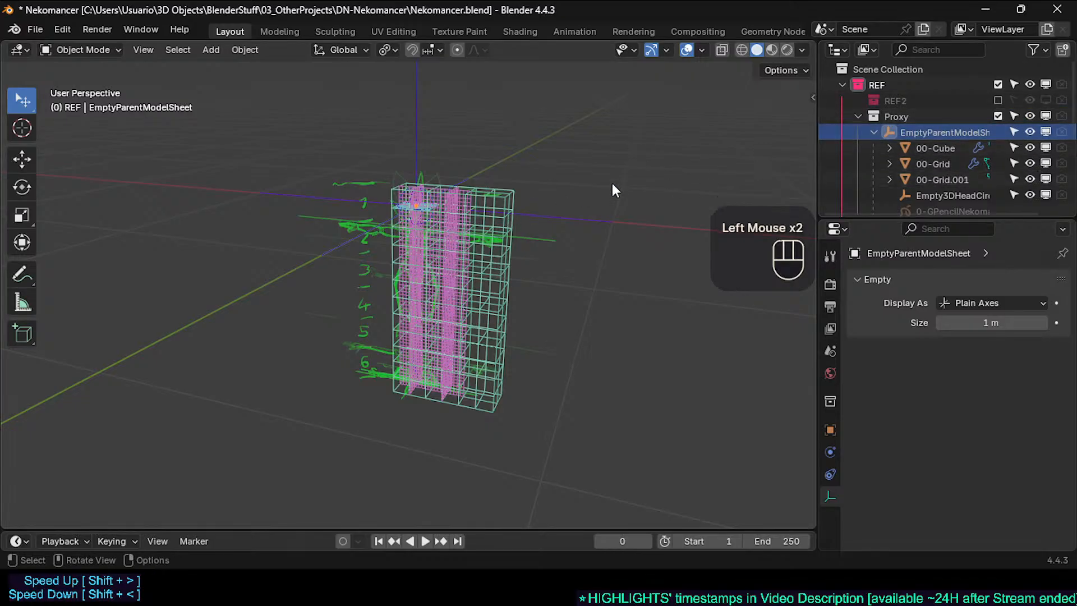
Try to clear the location of all selectable objects at once
{"action": "key", "text": "a"}
{"action": "key", "text": "alt+g"}
{"action": "key", "text": "ctrl+z"}
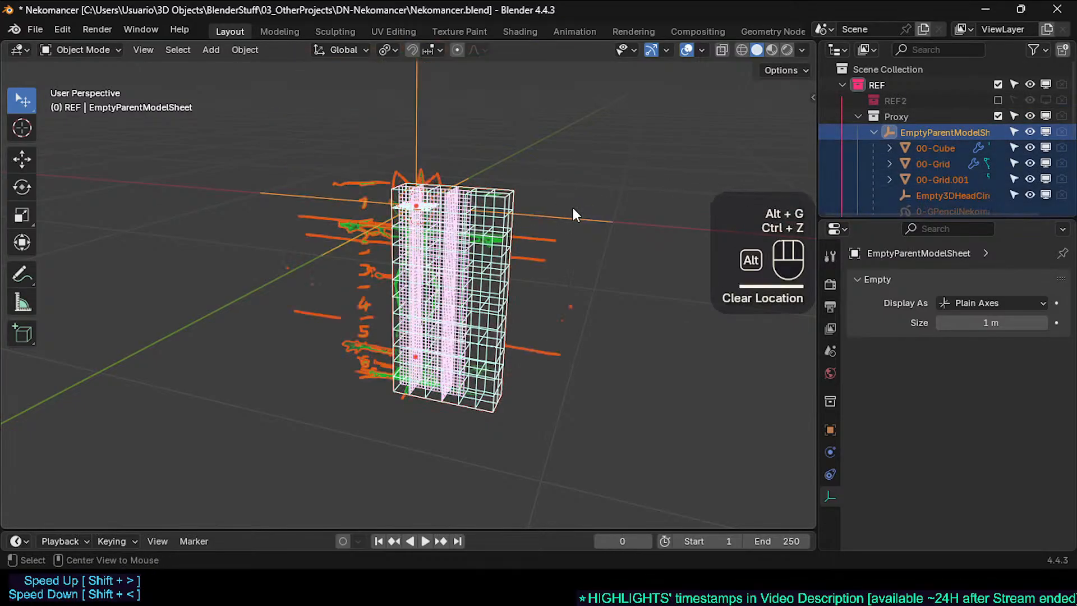
Undo the last location clearing and try to apply the transforms of a proxy grid
{"action": "key", "text": "alt+g"}
{"action": "key", "text": "ctrl+z"}
{"action": "left_click", "coordinate": [441, 177]}
{"action": "mouse_move", "coordinate": [441, 177]}
{"action": "middle_mouse_down", "text": "ctrl"}
{"action": "mouse_move", "coordinate": [457, 227]}
{"action": "mouse_move", "coordinate": [483, 191]}
{"action": "mouse_move", "coordinate": [455, 203]}
{"action": "mouse_move", "coordinate": [442, 239]}
{"action": "mouse_move", "coordinate": [493, 185]}
{"action": "middle_mouse_up", "text": "ctrl"}
{"action": "key", "text": "ctrl+a"}
{"action": "left_click", "coordinate": [446, 243]}
{"action": "left_click", "coordinate": [502, 171]}
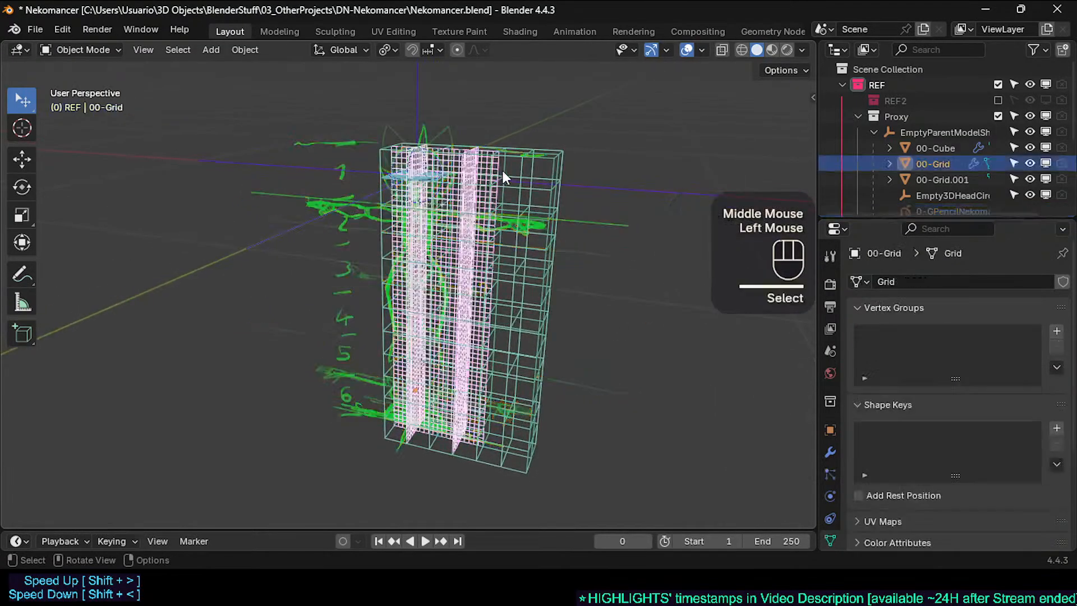
{"action": "key", "text": "a"}
{"action": "key", "text": "g"}
{"action": "key", "text": "z"}
{"action": "key", "text": "Escape"}
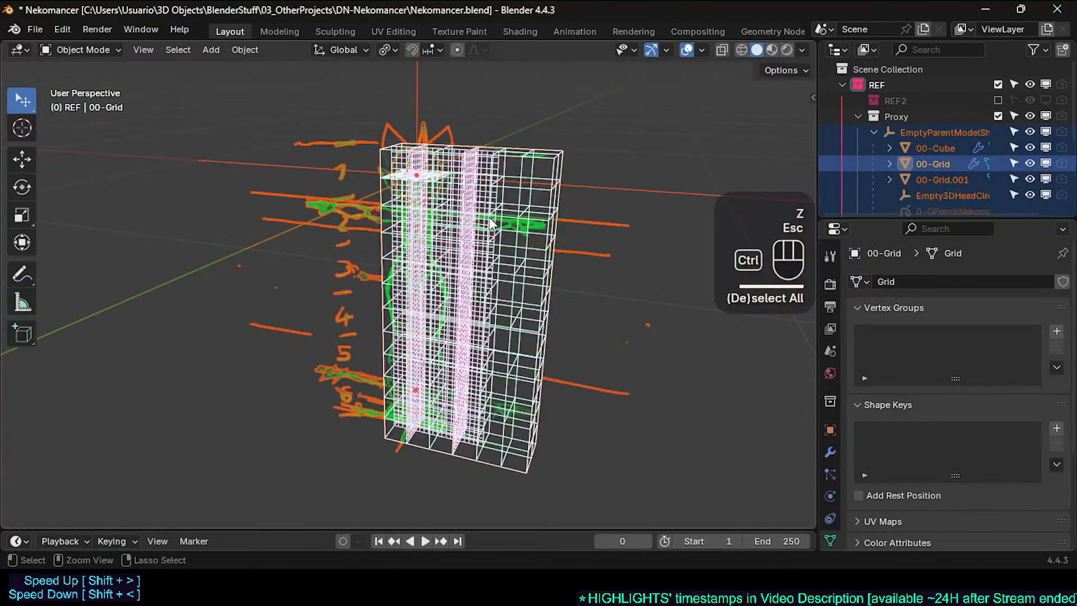
{"action": "middle_click_drag", "start_coordinate": [489, 223], "coordinate": [484, 231], "text": "ctrl"}
{"action": "middle_click_drag", "start_coordinate": [483, 231], "coordinate": [454, 202]}
Save the file and exclude the Proxy collection from the view layer
{"action": "key", "text": "ctrl+s"}
{"action": "left_click", "coordinate": [462, 259]}
{"action": "left_click", "coordinate": [998, 116]}
{"action": "mouse_move", "coordinate": [454, 202]}
{"action": "middle_mouse_down"}
{"action": "mouse_move", "coordinate": [424, 183]}
{"action": "mouse_move", "coordinate": [410, 207]}
{"action": "mouse_move", "coordinate": [443, 236]}
{"action": "mouse_move", "coordinate": [531, 121]}
{"action": "middle_mouse_up"}
{"action": "key", "text": "KP_1"}
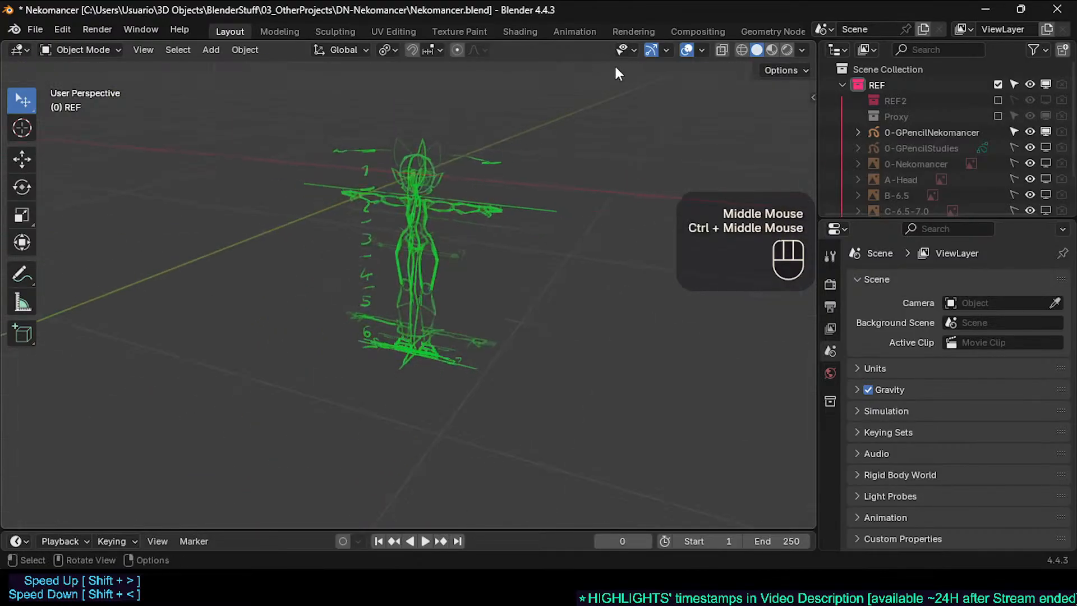
{"action": "mouse_move", "coordinate": [505, 193]}
{"action": "middle_mouse_down", "text": "ctrl"}
{"action": "mouse_move", "coordinate": [464, 236]}
{"action": "mouse_move", "coordinate": [481, 202]}
{"action": "mouse_move", "coordinate": [463, 228]}
{"action": "mouse_move", "coordinate": [473, 207]}
{"action": "mouse_move", "coordinate": [453, 245]}
{"action": "middle_mouse_up", "text": "ctrl"}
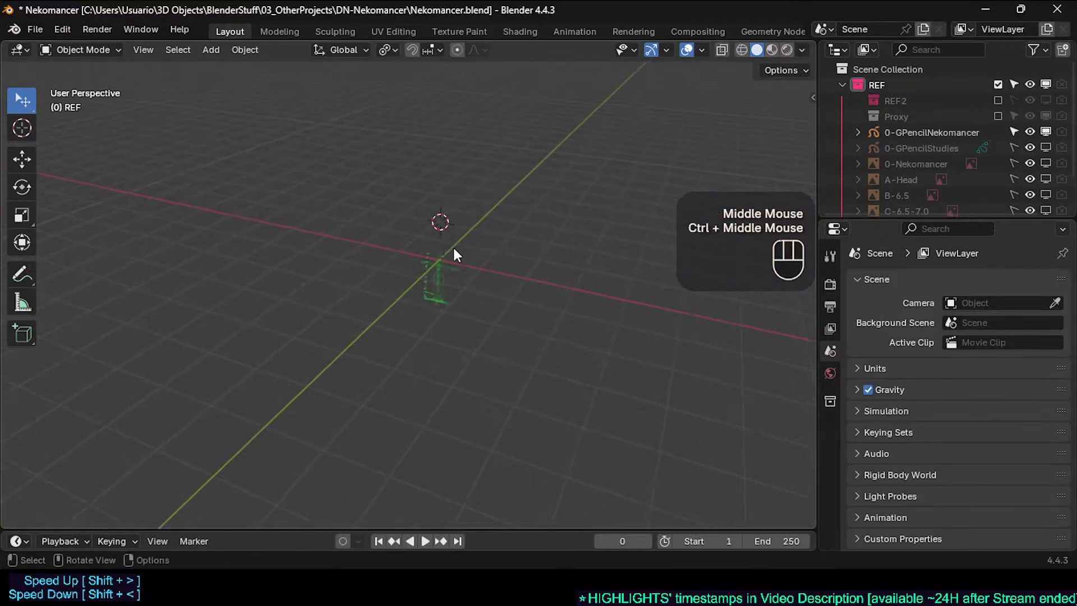
{"action": "key", "text": "KP_1"}
{"action": "mouse_move", "coordinate": [436, 298]}
{"action": "middle_mouse_down", "text": "ctrl"}
{"action": "mouse_move", "coordinate": [449, 187]}
{"action": "mouse_move", "coordinate": [435, 316]}
{"action": "mouse_move", "coordinate": [438, 283]}
{"action": "middle_mouse_up", "text": "ctrl"}
{"action": "middle_click_drag", "start_coordinate": [439, 283], "coordinate": [443, 230]}
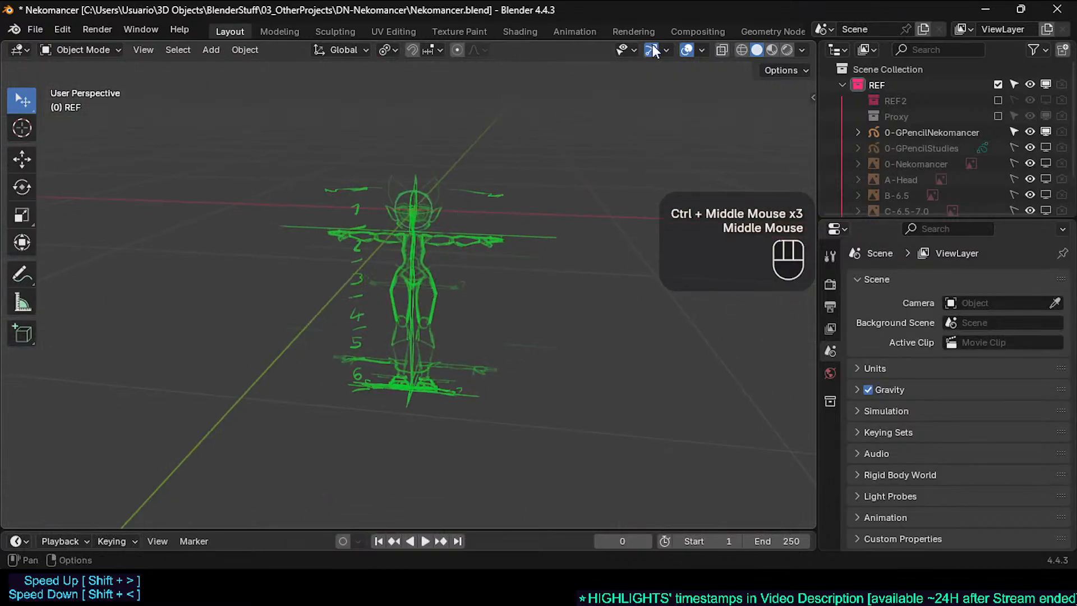
{"action": "left_click", "coordinate": [635, 49]}
{"action": "left_click", "coordinate": [667, 48]}
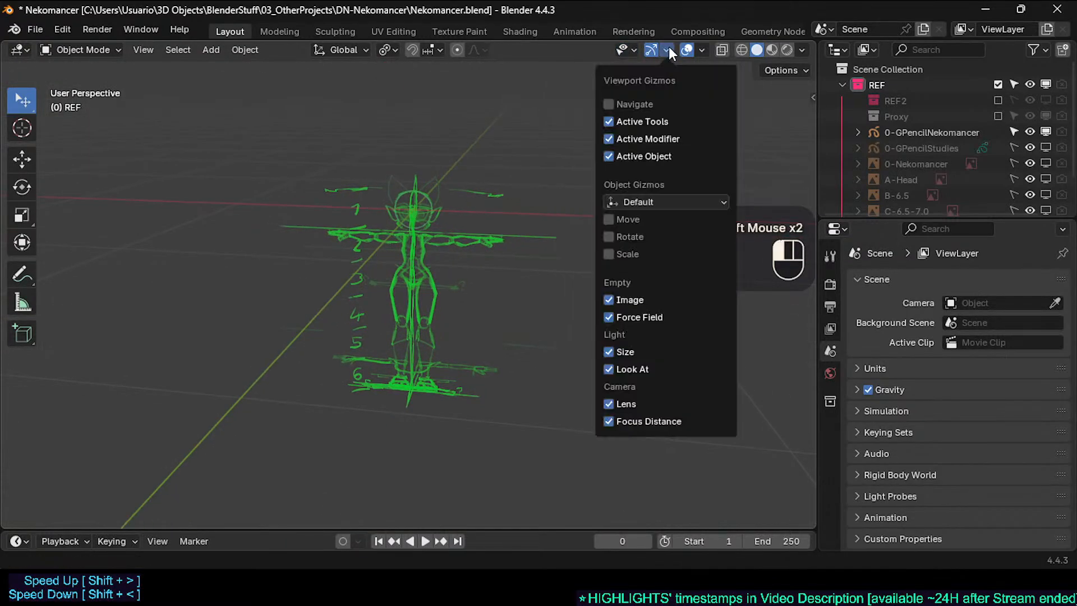
{"action": "left_click", "coordinate": [702, 49]}
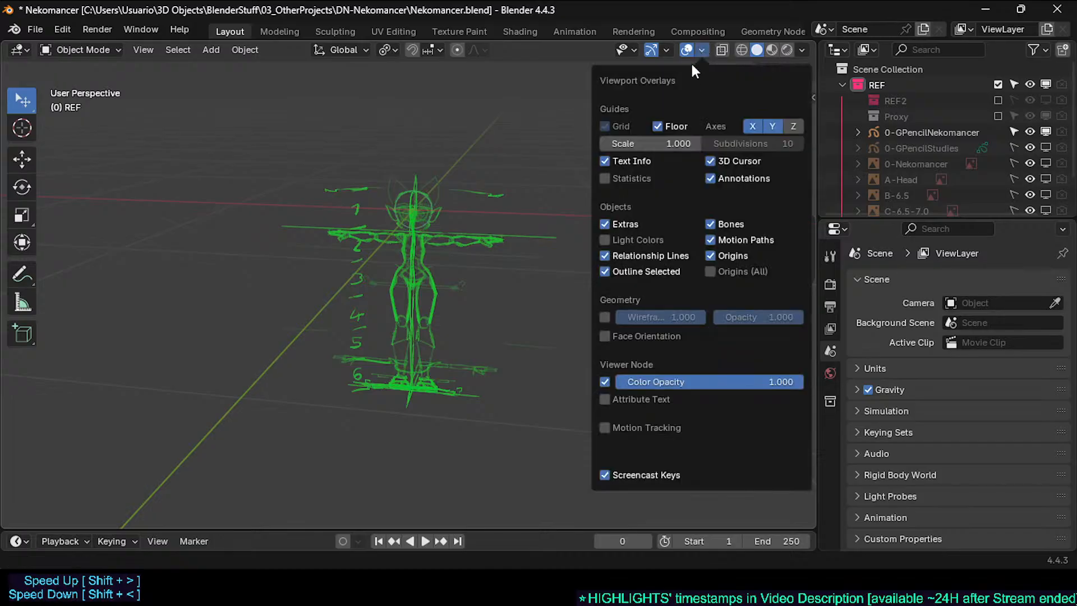
{"action": "middle_click_drag", "start_coordinate": [426, 236], "coordinate": [409, 218]}
{"action": "middle_click_drag", "start_coordinate": [410, 218], "coordinate": [395, 237]}
Save the file and open the 0-GPencilNekomancer sketch in Edit Mode with no strokes selected
{"action": "key", "text": "ctrl+s"}
{"action": "left_click", "coordinate": [395, 269]}
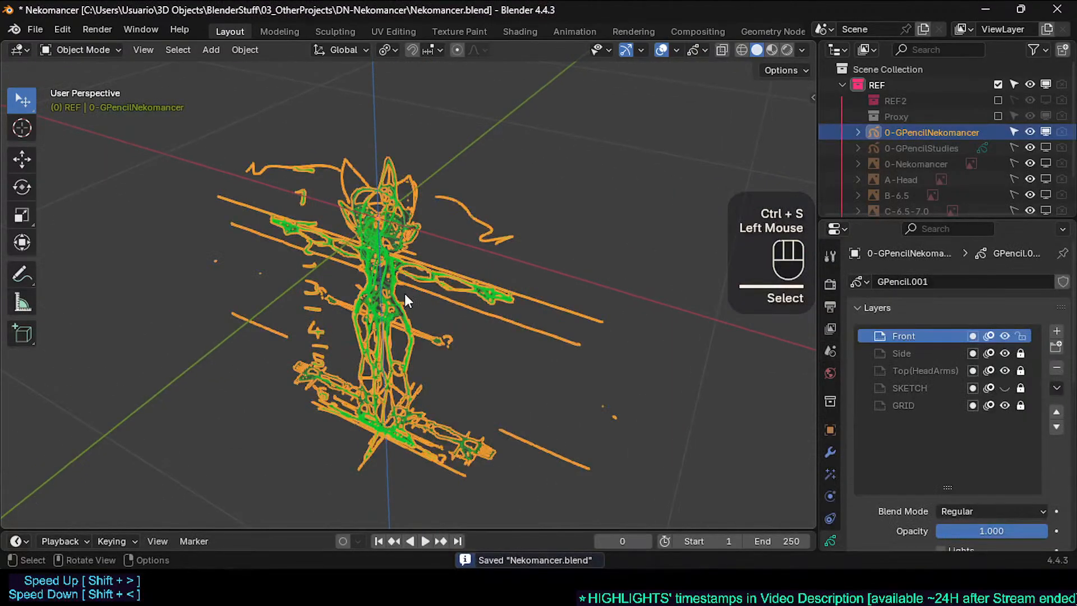
{"action": "key", "text": "alt+a"}
{"action": "left_click", "coordinate": [465, 284]}
{"action": "key", "text": "Tab"}
{"action": "key", "text": "a"}
{"action": "middle_click_drag", "start_coordinate": [465, 285], "coordinate": [476, 289]}
{"action": "key", "text": "alt+a"}
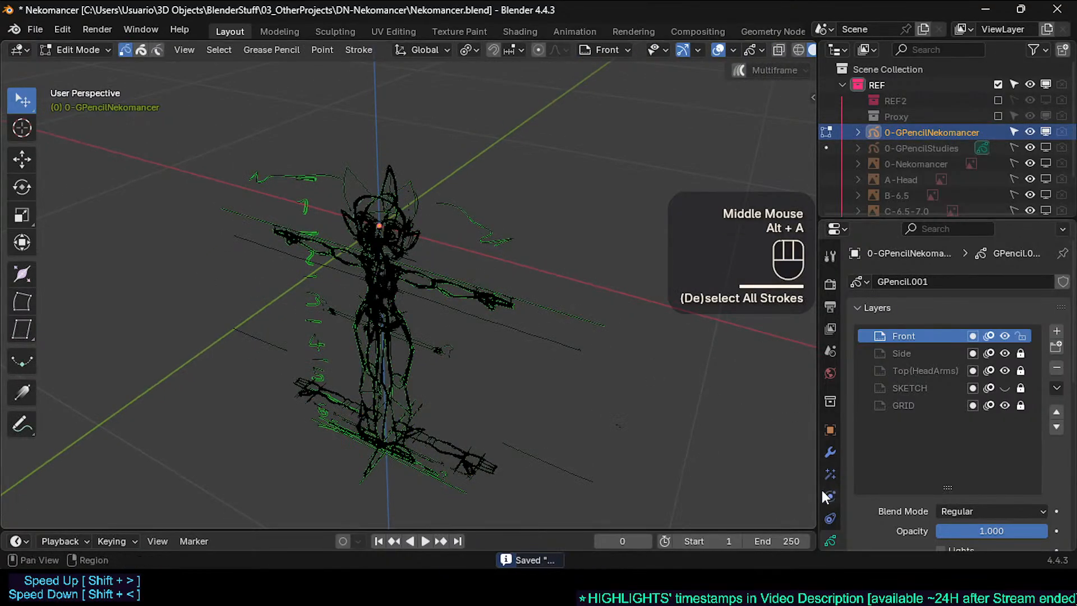
Select all strokes on the Front layer and assign them the Orange1 material
{"action": "scroll", "coordinate": [831, 435], "scroll_direction": "down", "scroll_amount": 1}
{"action": "left_click", "coordinate": [906, 334]}
{"action": "key", "text": "a"}
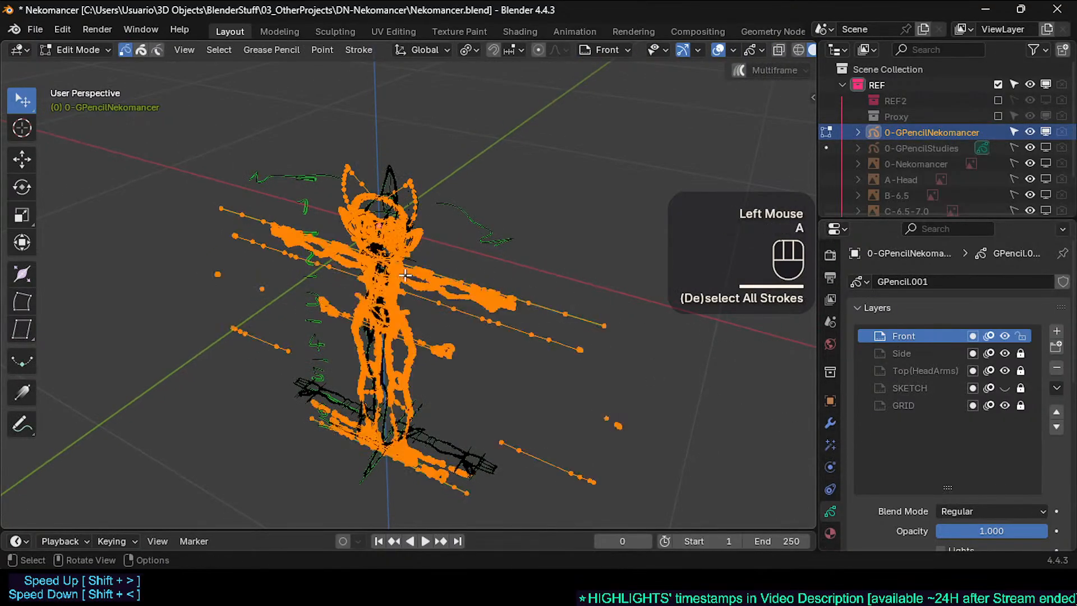
{"action": "key", "text": "alt+a"}
{"action": "key", "text": "a"}
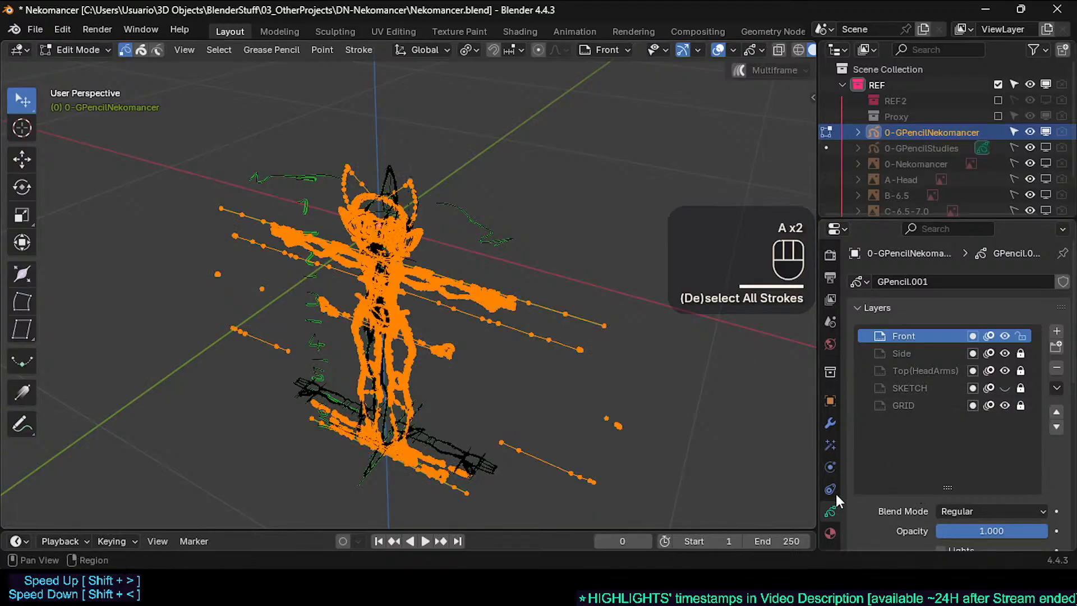
{"action": "right_click", "coordinate": [399, 198]}
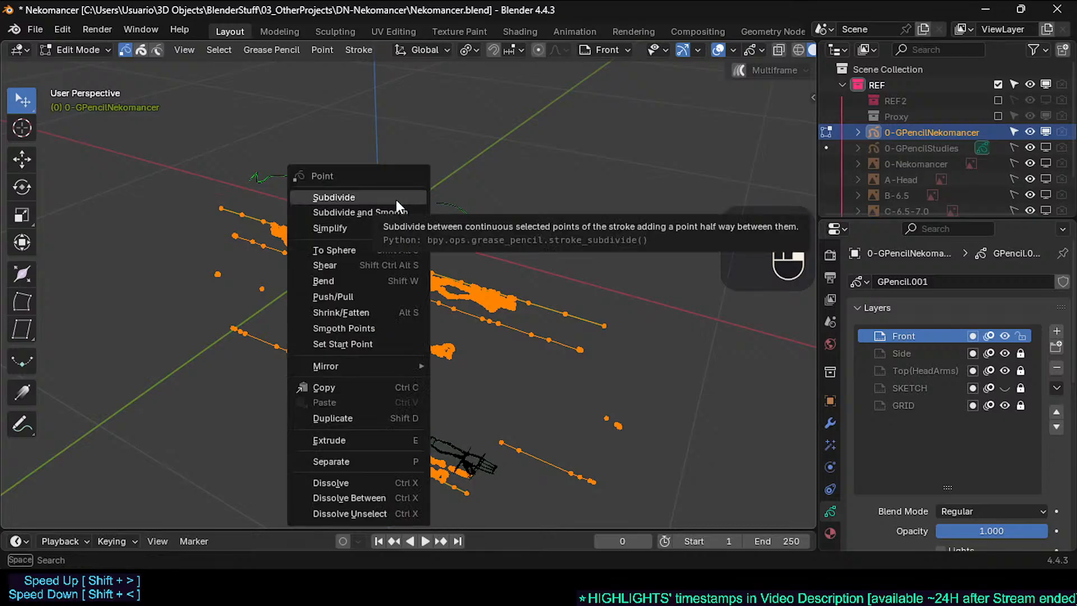
{"action": "left_click", "coordinate": [371, 51]}
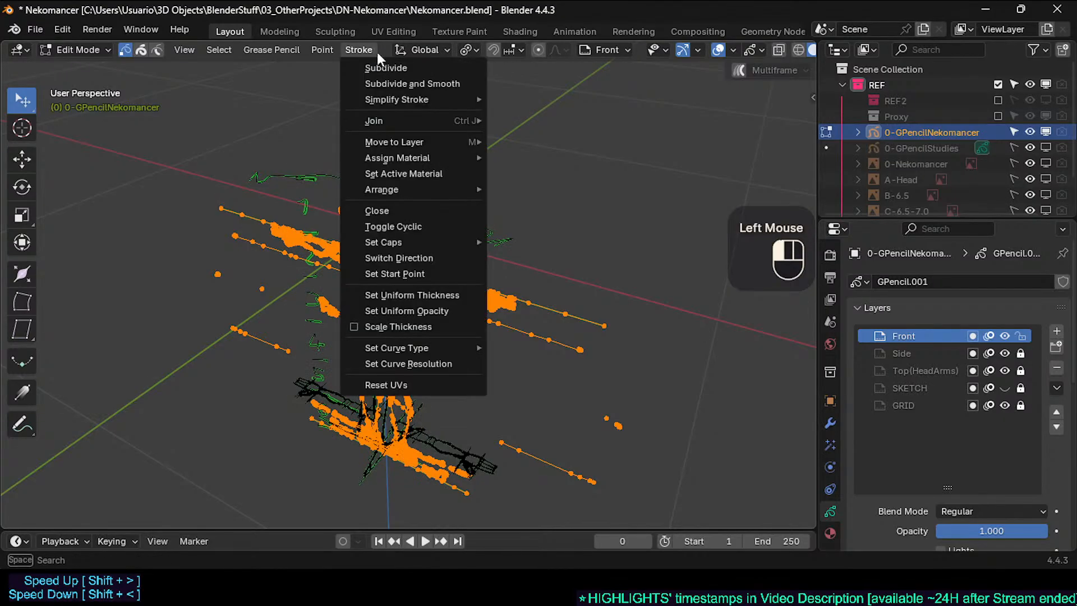
{"action": "mouse_move", "coordinate": [396, 157]}
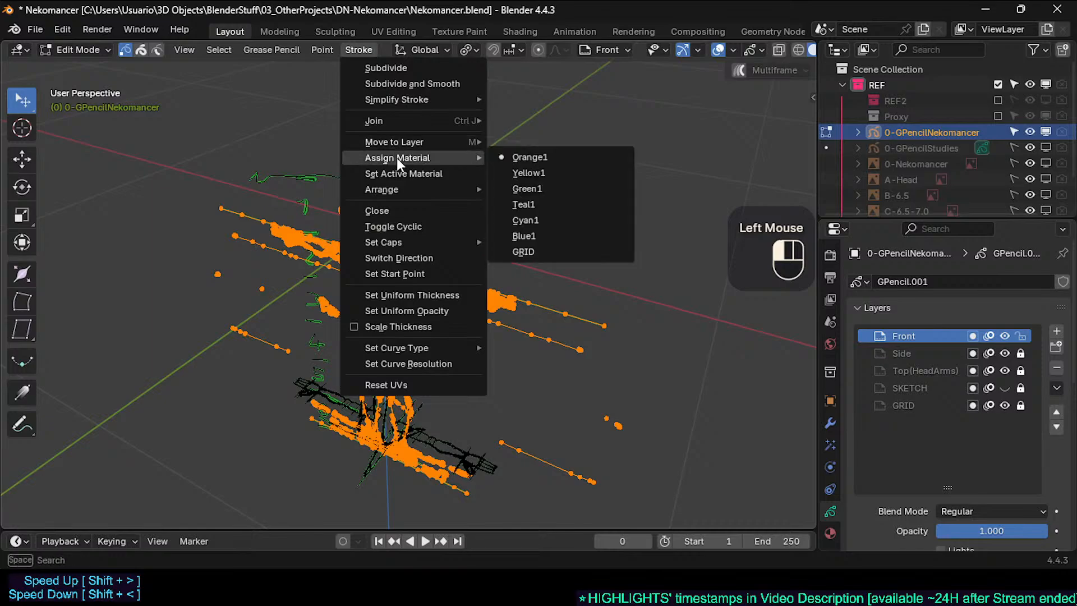
{"action": "left_click", "coordinate": [539, 157]}
{"action": "key", "text": "alt+a"}
{"action": "key", "text": "Tab"}
Reselect all Front layer strokes in Edit Mode and assign them the Yellow1 material
{"action": "middle_click_drag", "start_coordinate": [491, 202], "coordinate": [471, 212]}
{"action": "key", "text": "alt+a"}
{"action": "middle_click_drag", "start_coordinate": [471, 212], "coordinate": [455, 190]}
{"action": "key", "text": "Tab"}
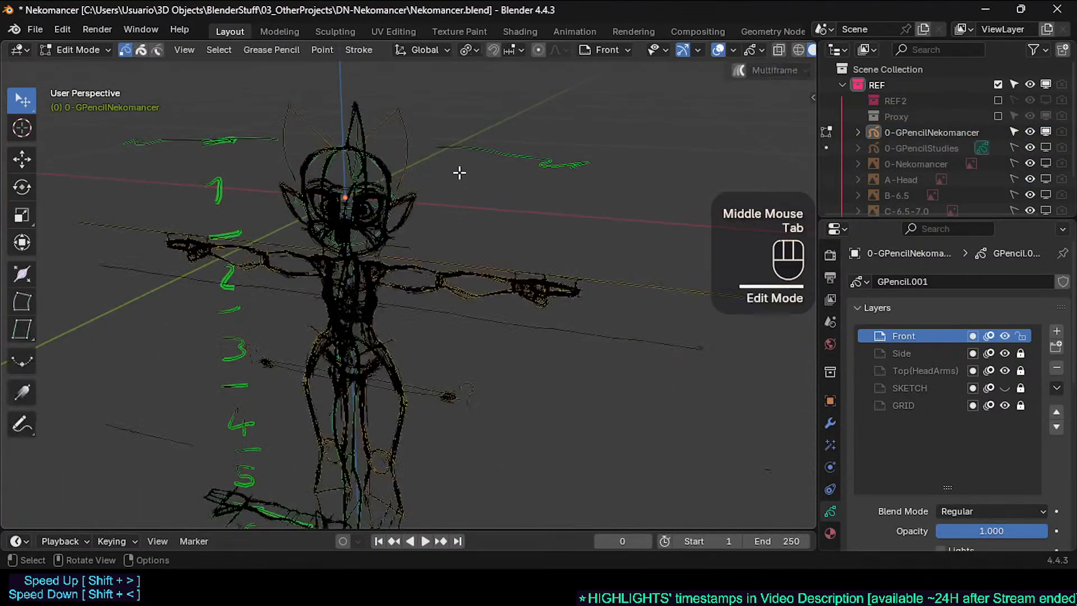
{"action": "key", "text": "a"}
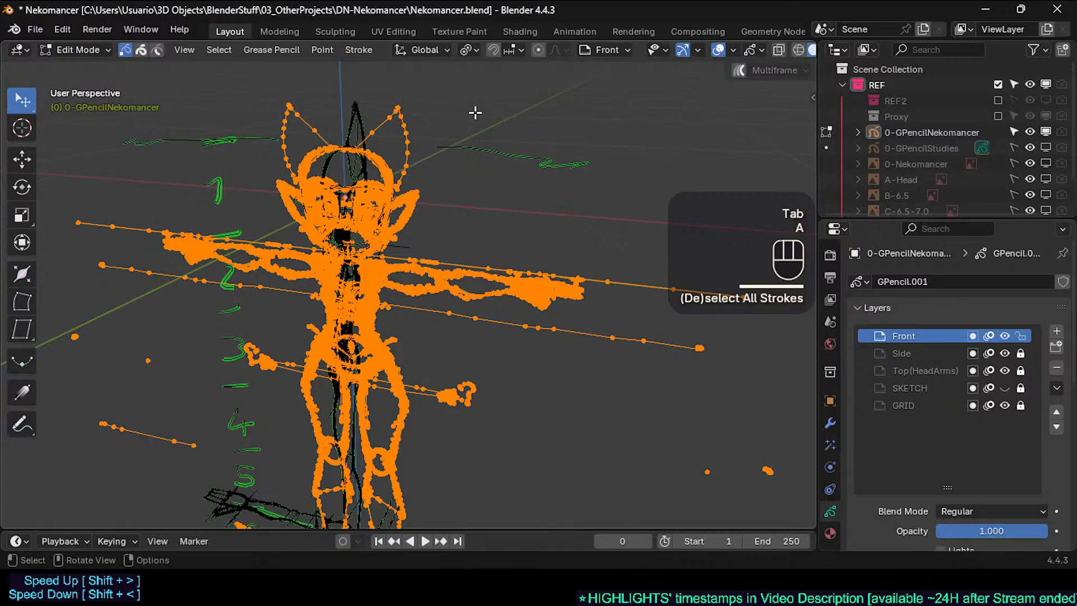
{"action": "left_click", "coordinate": [362, 49]}
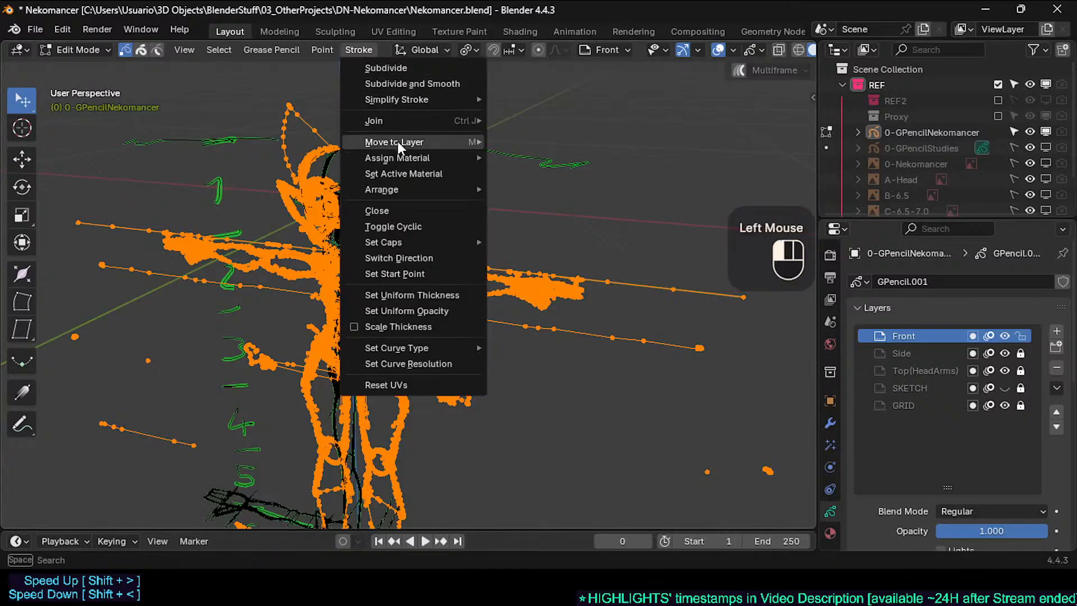
{"action": "mouse_move", "coordinate": [399, 159]}
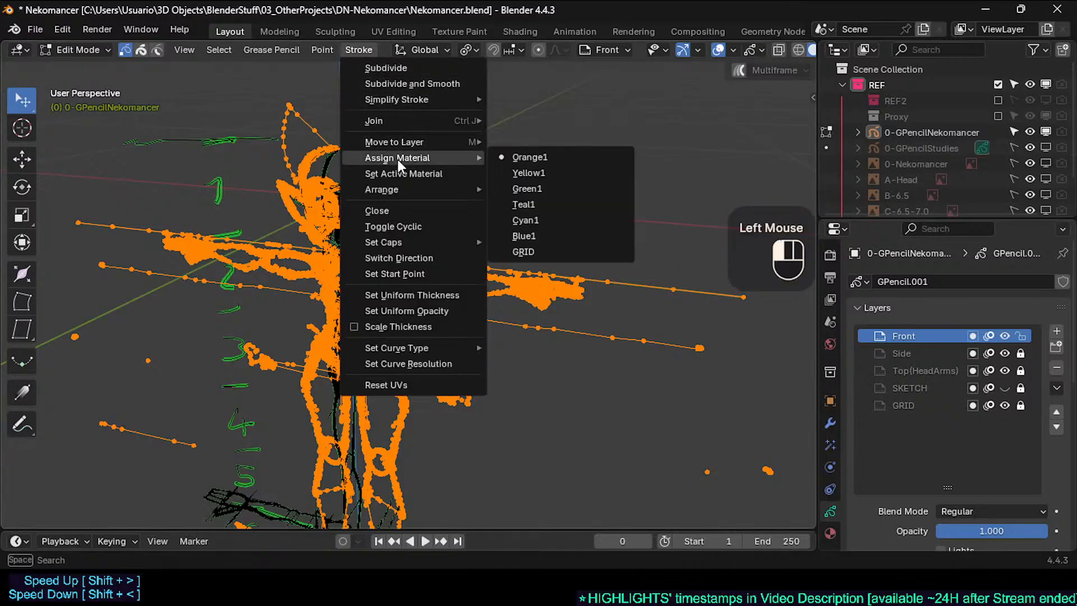
{"action": "left_click", "coordinate": [523, 174]}
{"action": "key", "text": "Tab"}
{"action": "key", "text": "alt+a"}
{"action": "middle_click_drag", "start_coordinate": [494, 197], "coordinate": [462, 203]}
{"action": "middle_click_drag", "start_coordinate": [462, 203], "coordinate": [442, 204], "text": "ctrl"}
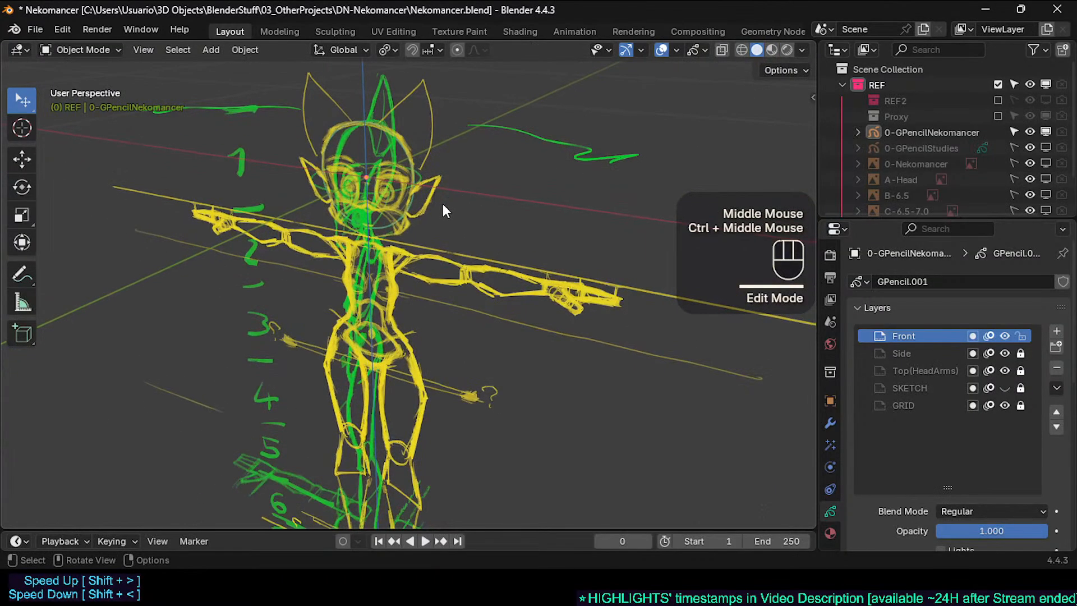
Make Side the active layer and select all its strokes in an orthographic right view
{"action": "key", "text": "KP_5"}
{"action": "key", "text": "KP_3"}
{"action": "left_click", "coordinate": [908, 355]}
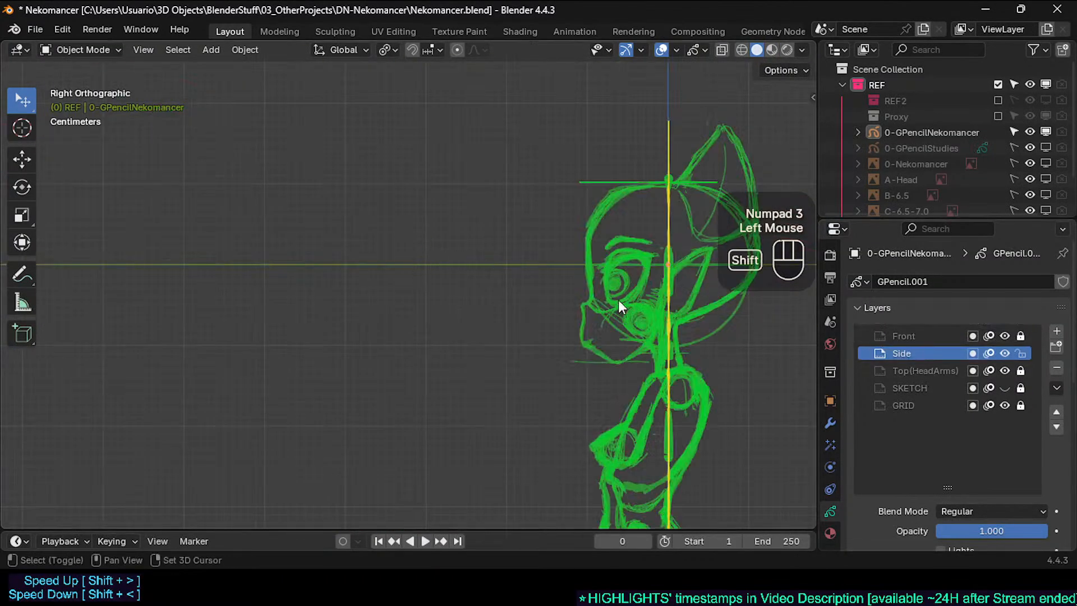
{"action": "middle_click_drag", "start_coordinate": [618, 299], "coordinate": [255, 201], "text": "shift"}
{"action": "key", "text": "Tab"}
{"action": "key", "text": "a"}
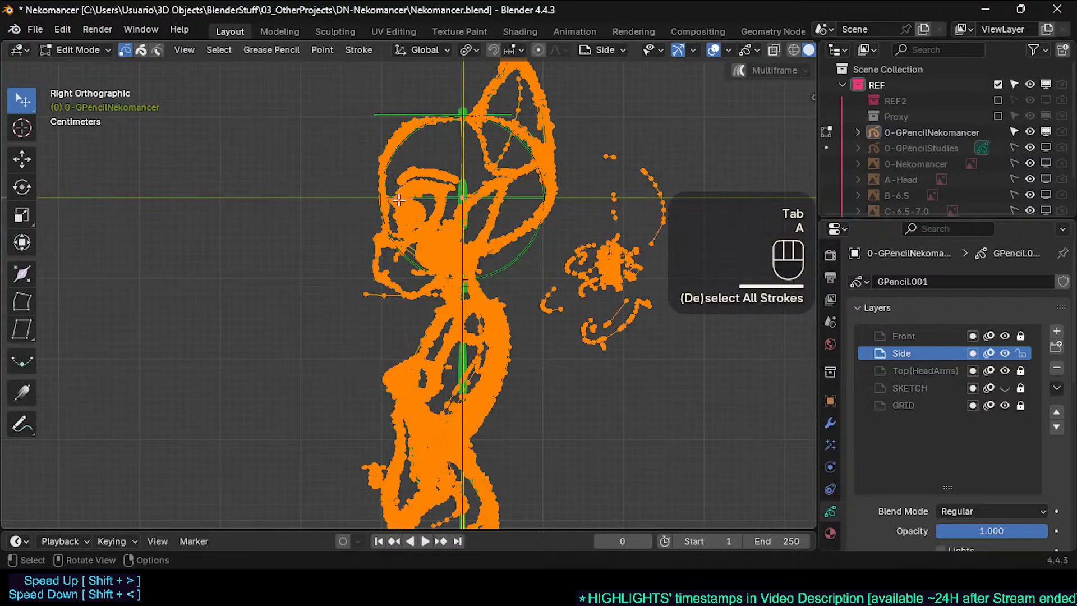
Show the SKETCH layer and check which strokes the Side layer selection covers, leaving them all selected
{"action": "left_click", "coordinate": [1004, 387]}
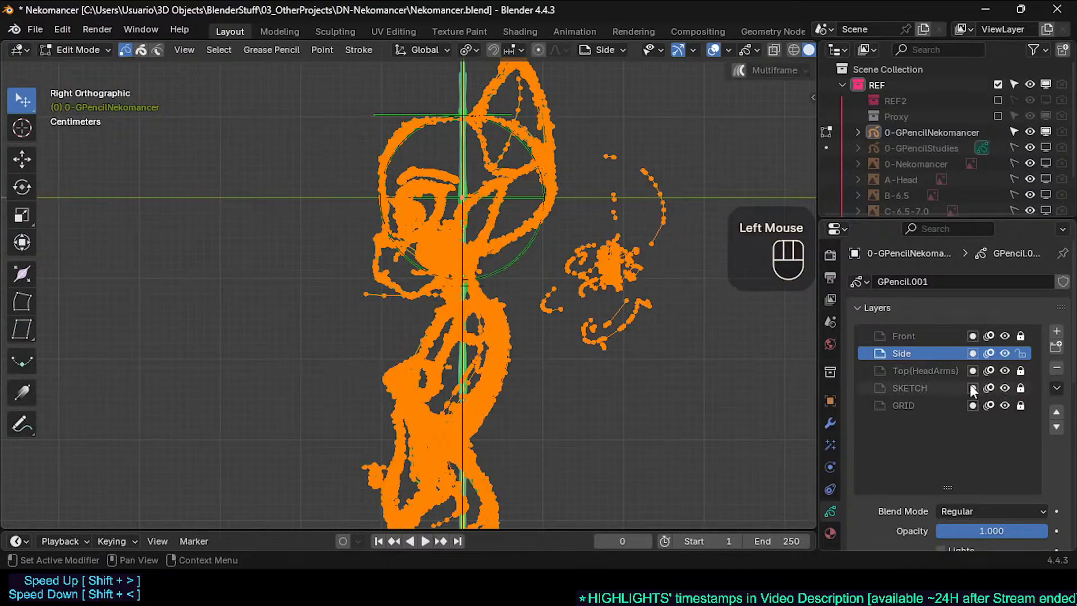
{"action": "middle_click_drag", "start_coordinate": [448, 202], "coordinate": [445, 218], "text": "ctrl"}
{"action": "key", "text": "alt+a"}
{"action": "key", "text": "a"}
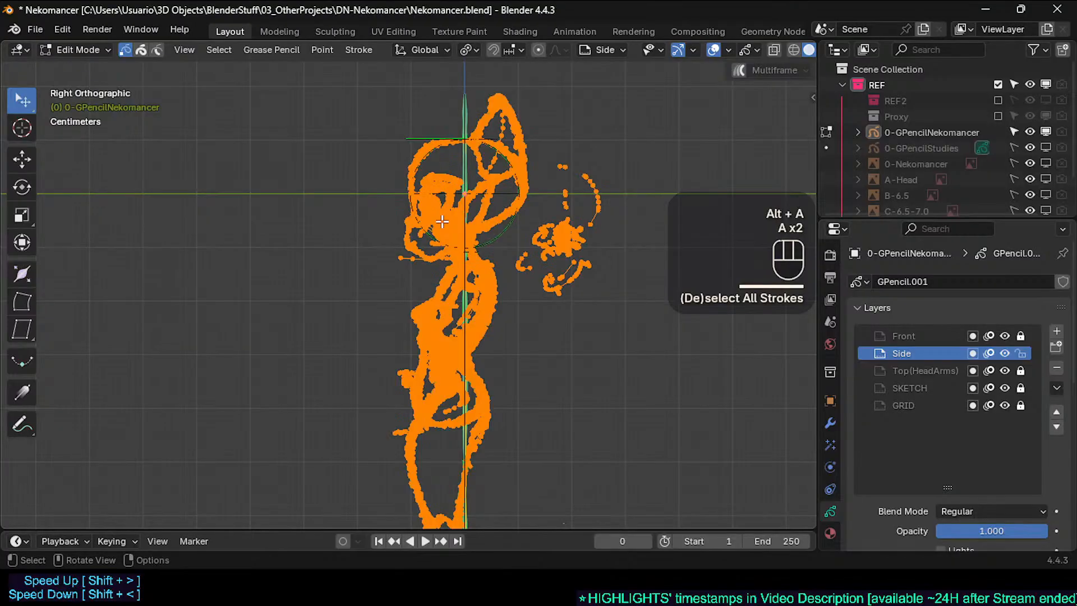
{"action": "key", "text": "alt+a"}
{"action": "key", "text": "a"}
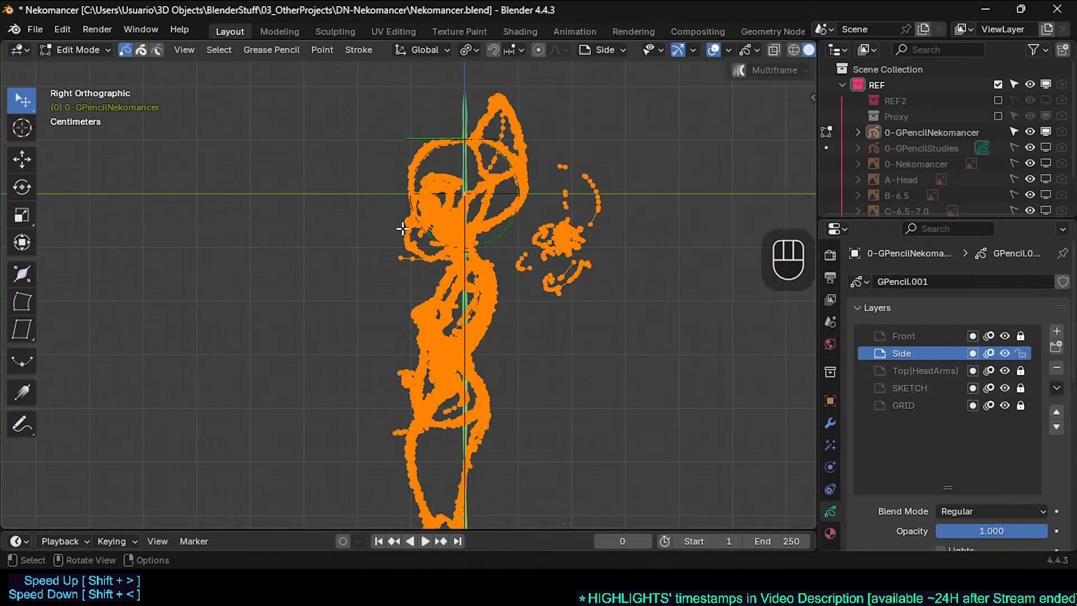
{"action": "middle_click_drag", "start_coordinate": [402, 228], "coordinate": [436, 269]}
{"action": "key", "text": "alt+a"}
{"action": "key", "text": "a"}
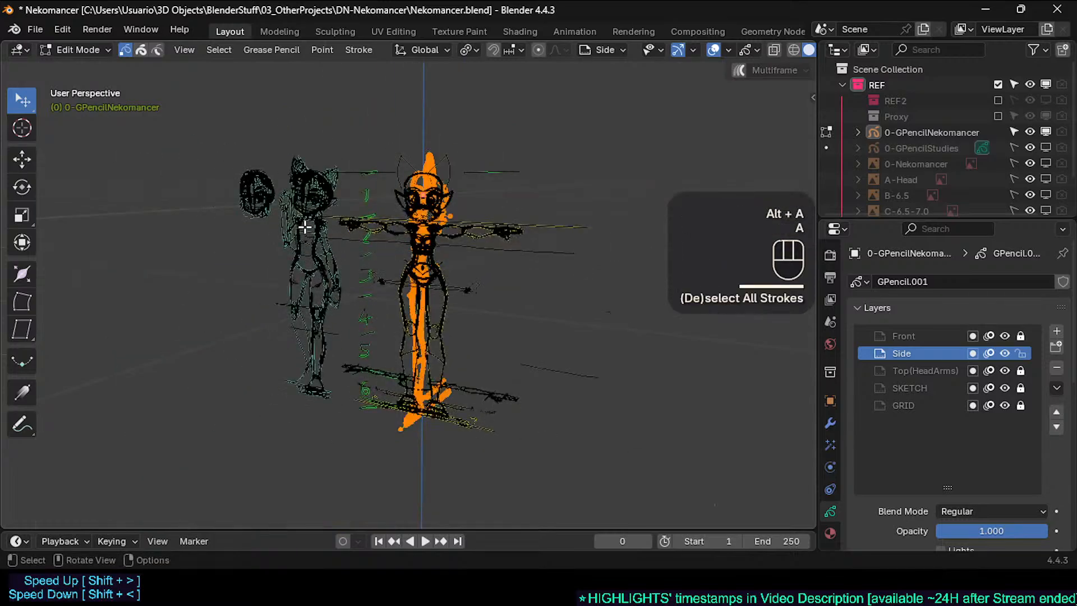
{"action": "mouse_move", "coordinate": [390, 238]}
{"action": "middle_mouse_down", "text": "ctrl"}
{"action": "mouse_move", "coordinate": [413, 175]}
{"action": "mouse_move", "coordinate": [414, 225]}
{"action": "middle_mouse_up", "text": "ctrl"}
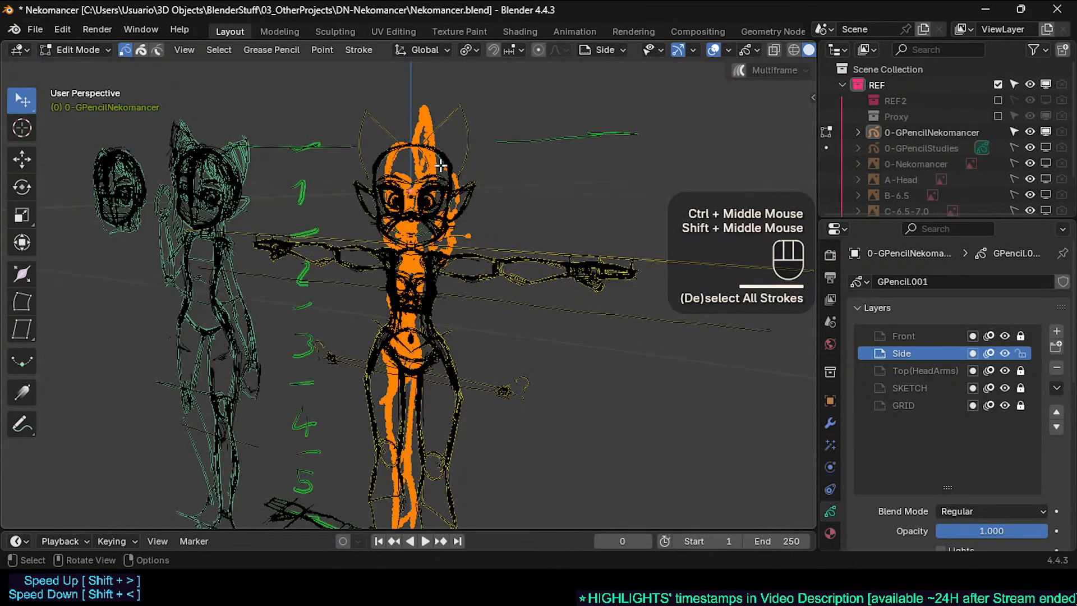
{"action": "middle_click_drag", "start_coordinate": [441, 165], "coordinate": [395, 171]}
{"action": "key", "text": "KP_3"}
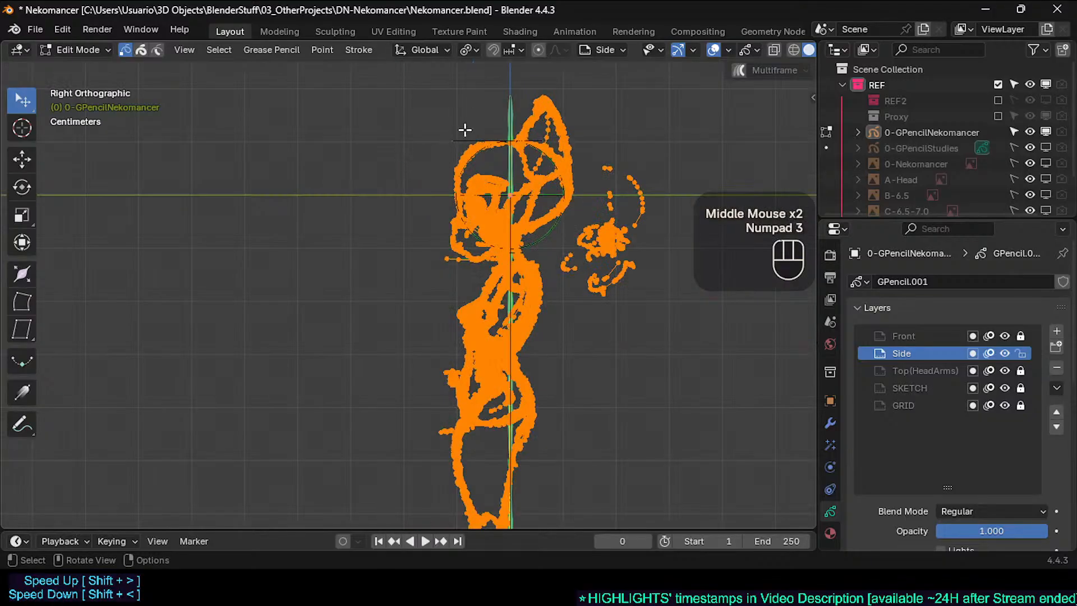
Assign the Teal1 material to the selected Side layer strokes and compare the front and side views
{"action": "left_click", "coordinate": [364, 50]}
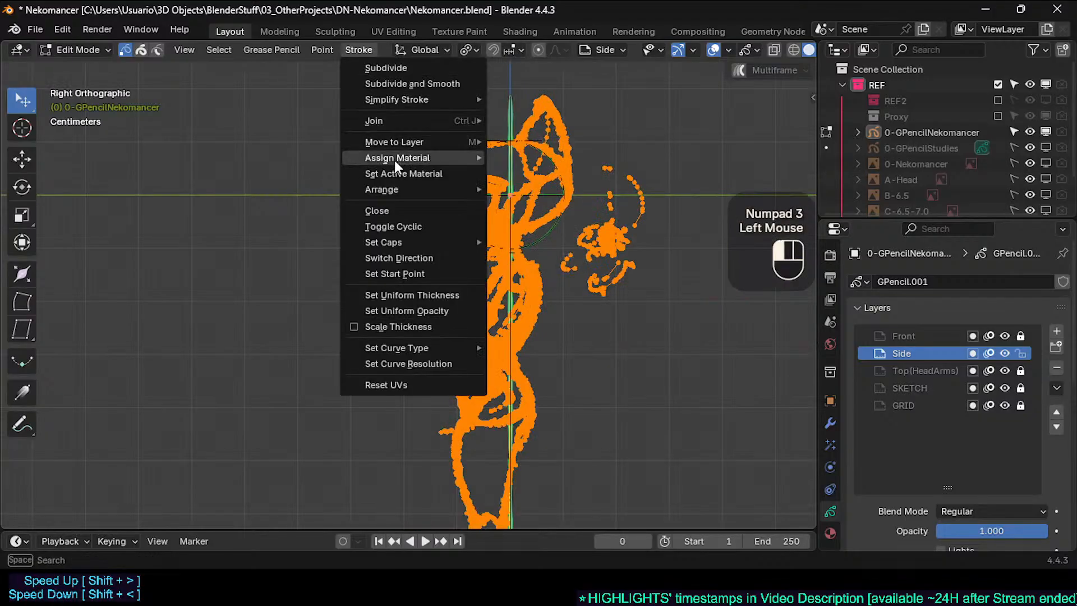
{"action": "mouse_move", "coordinate": [401, 161]}
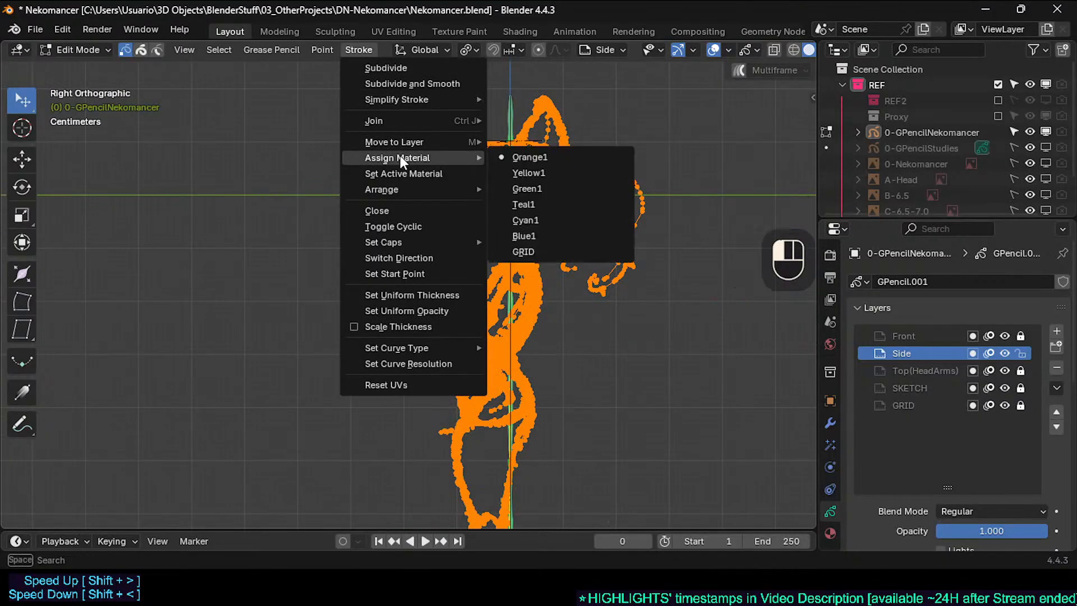
{"action": "left_click", "coordinate": [536, 204]}
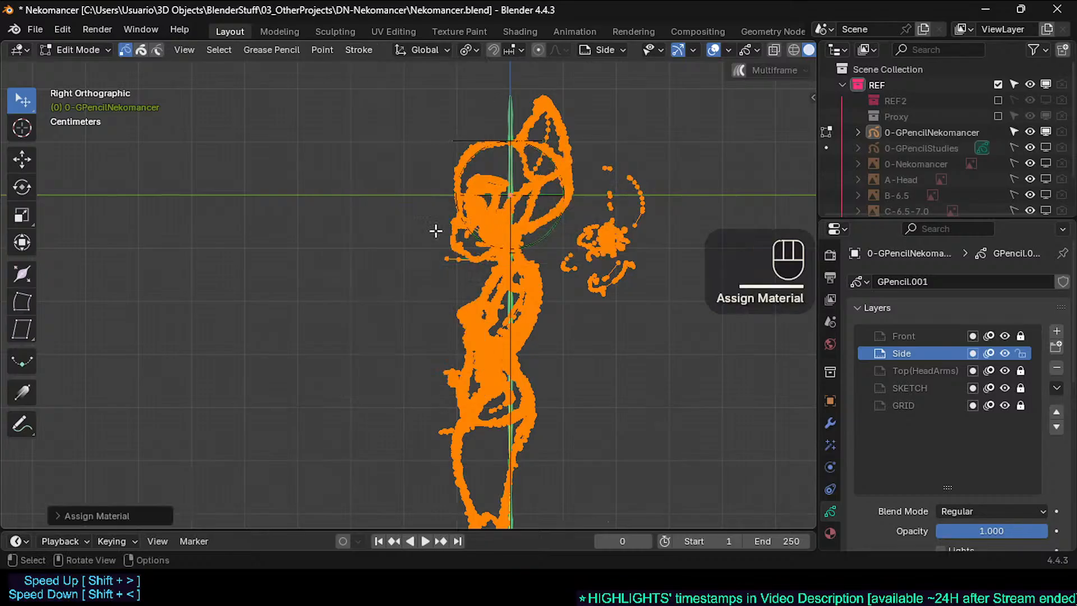
{"action": "key", "text": "Tab"}
{"action": "mouse_move", "coordinate": [435, 230]}
{"action": "middle_mouse_down"}
{"action": "mouse_move", "coordinate": [483, 270]}
{"action": "mouse_move", "coordinate": [504, 258]}
{"action": "mouse_move", "coordinate": [445, 261]}
{"action": "middle_mouse_up"}
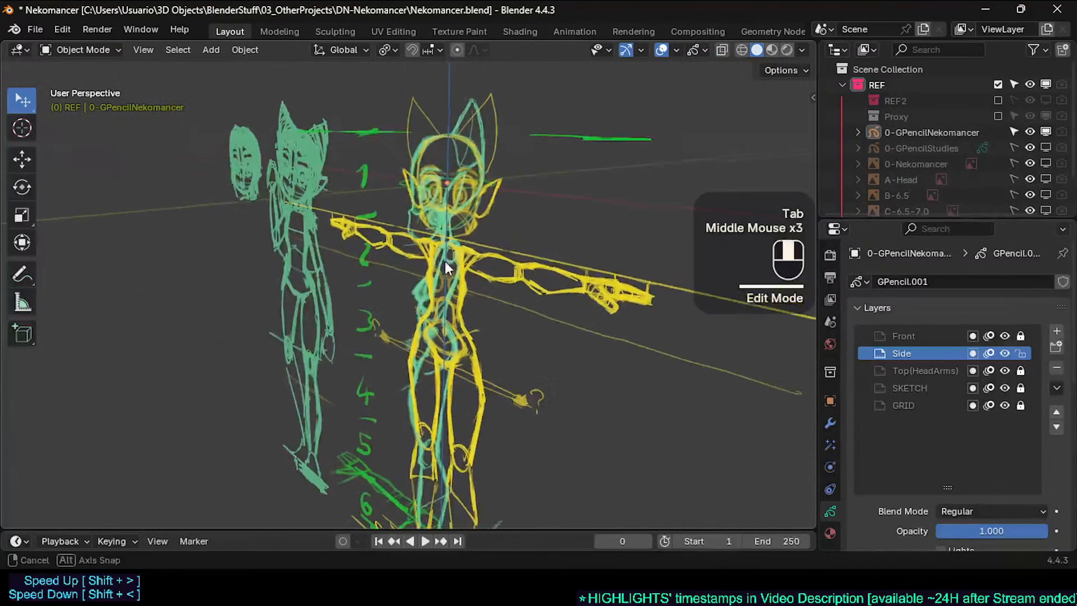
{"action": "key", "text": "KP_Decimal"}
{"action": "key", "text": "KP_3"}
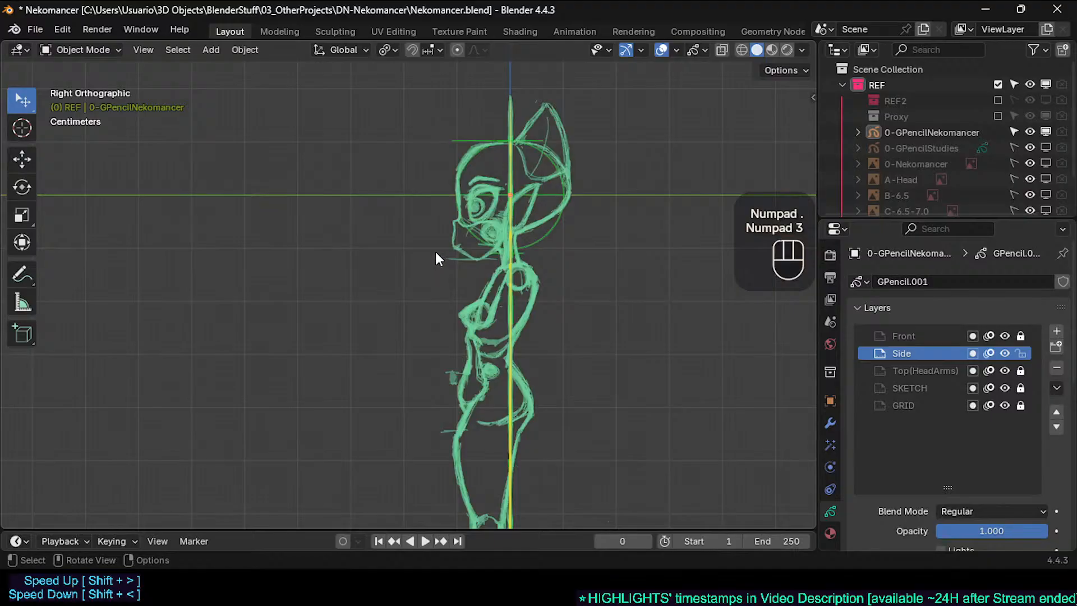
{"action": "key", "text": "KP_1"}
{"action": "key", "text": "KP_3"}
{"action": "key", "text": "KP_1"}
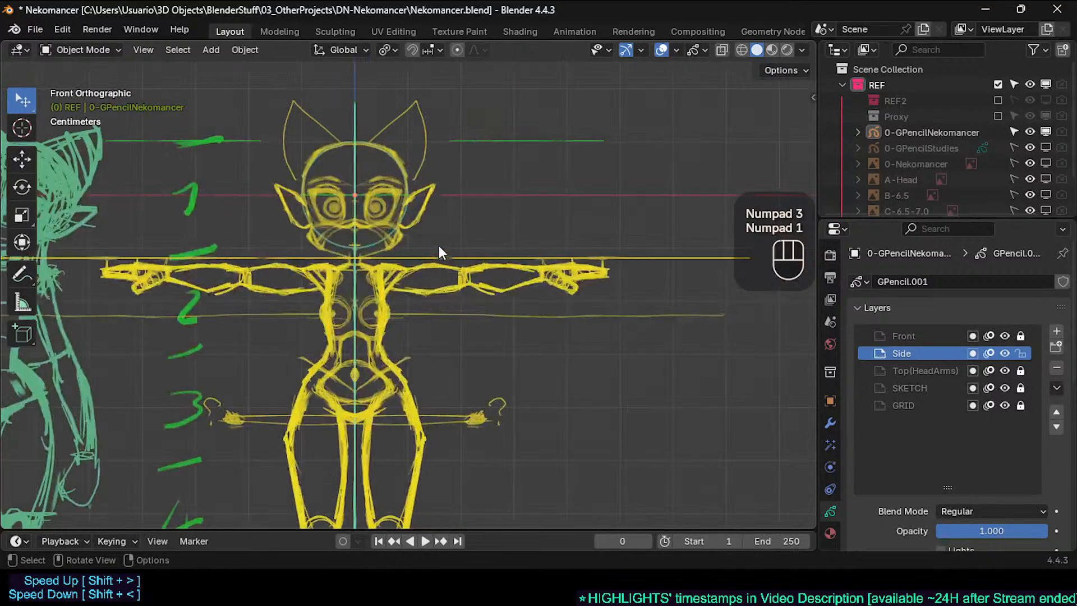
Make the Top(HeadArms) layer active, select all its strokes in Edit Mode and assign them the Orange1 material
{"action": "left_click", "coordinate": [925, 370]}
{"action": "middle_click_drag", "start_coordinate": [463, 227], "coordinate": [469, 214], "text": "shift"}
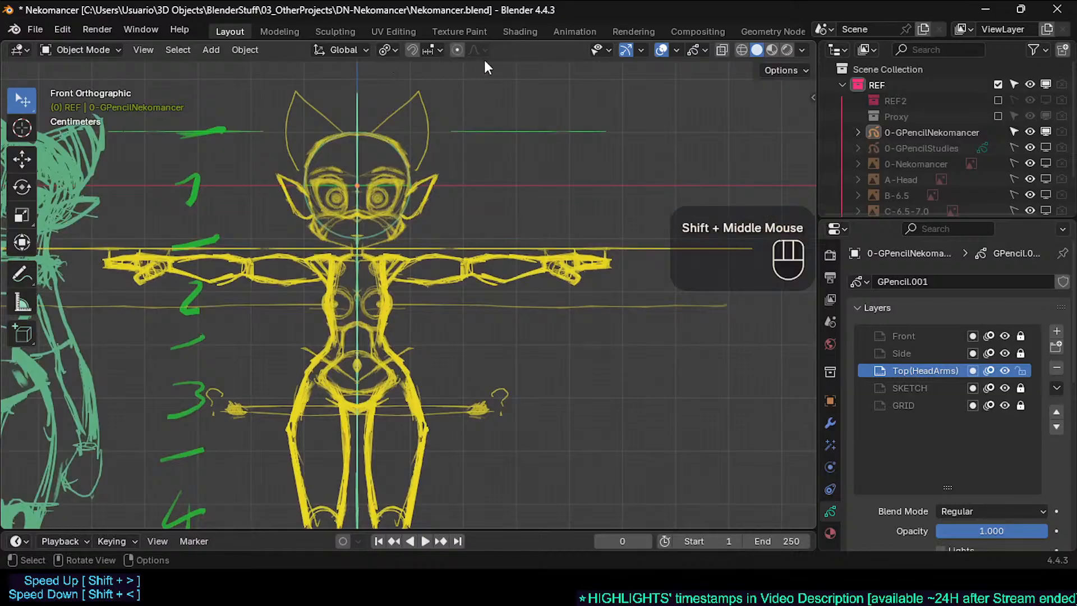
{"action": "key", "text": "Tab"}
{"action": "key", "text": "a"}
{"action": "mouse_move", "coordinate": [419, 183]}
{"action": "middle_mouse_down", "text": "ctrl"}
{"action": "mouse_move", "coordinate": [435, 154]}
{"action": "mouse_move", "coordinate": [416, 129]}
{"action": "middle_mouse_up", "text": "ctrl"}
{"action": "left_click", "coordinate": [364, 51]}
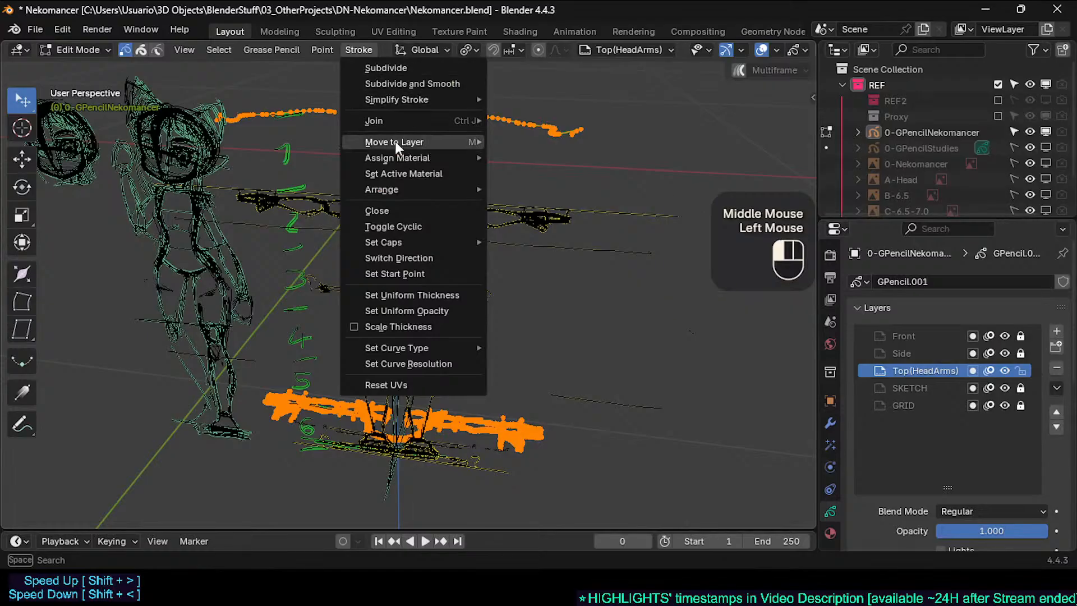
{"action": "mouse_move", "coordinate": [396, 159]}
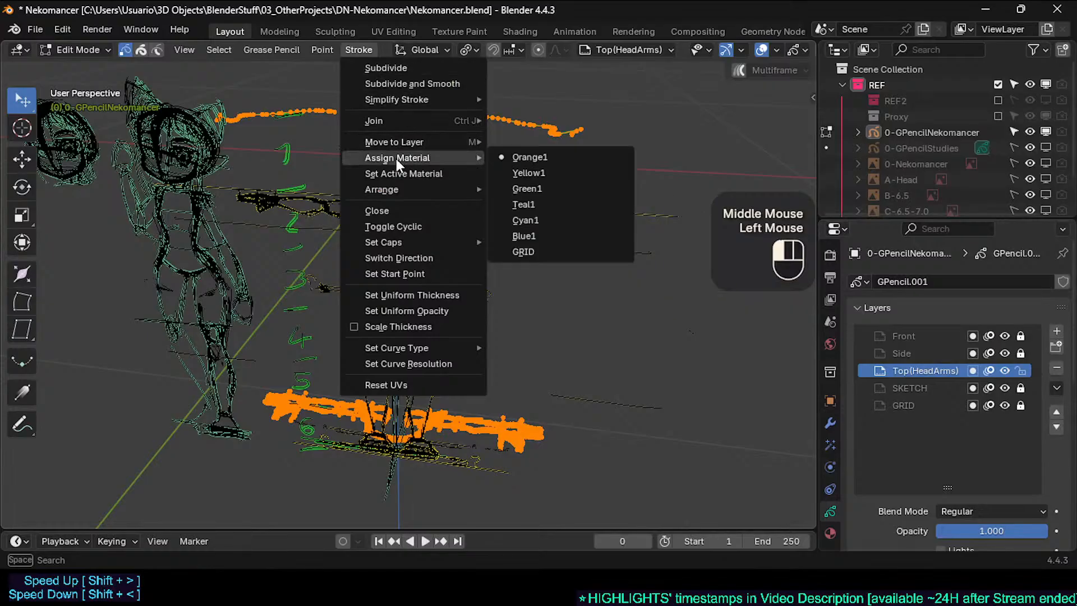
{"action": "left_click", "coordinate": [543, 159]}
{"action": "key", "text": "Tab"}
{"action": "mouse_move", "coordinate": [543, 160]}
{"action": "middle_mouse_down", "text": "shift"}
{"action": "mouse_move", "coordinate": [467, 201]}
{"action": "mouse_move", "coordinate": [490, 234]}
{"action": "mouse_move", "coordinate": [485, 225]}
{"action": "middle_mouse_up", "text": "shift"}
Delete the detached wavy stroke at head height from the Top(HeadArms) layer
{"action": "key", "text": "alt+a"}
{"action": "middle_click_drag", "start_coordinate": [485, 225], "coordinate": [512, 193], "text": "shift"}
{"action": "key", "text": "Tab"}
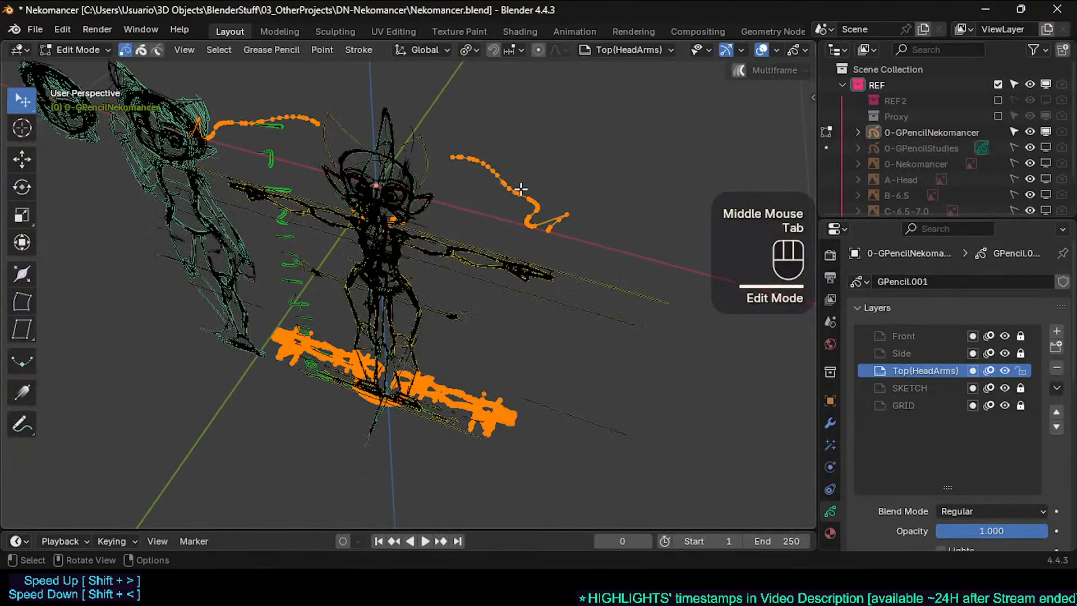
{"action": "key", "text": "alt+a"}
{"action": "left_click", "coordinate": [521, 192]}
{"action": "key", "text": "l"}
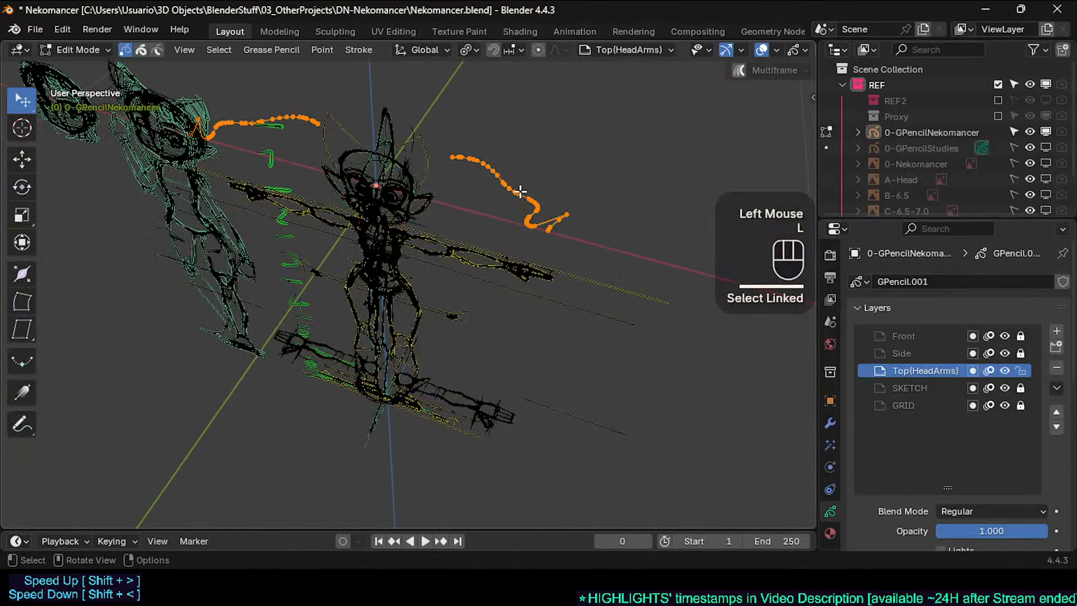
{"action": "key", "text": "x"}
{"action": "left_click", "coordinate": [523, 189]}
{"action": "mouse_move", "coordinate": [523, 189]}
{"action": "middle_mouse_down", "text": "shift"}
{"action": "mouse_move", "coordinate": [497, 178]}
{"action": "mouse_move", "coordinate": [472, 202]}
{"action": "mouse_move", "coordinate": [442, 281]}
{"action": "mouse_move", "coordinate": [457, 295]}
{"action": "mouse_move", "coordinate": [442, 271]}
{"action": "mouse_move", "coordinate": [426, 280]}
{"action": "middle_mouse_up", "text": "shift"}
{"action": "key", "text": "Tab"}
{"action": "key", "text": "Tab"}
{"action": "key", "text": "a"}
{"action": "key", "text": "g"}
{"action": "key", "text": "z"}
{"action": "key", "text": "Escape"}
{"action": "key", "text": "alt+a"}
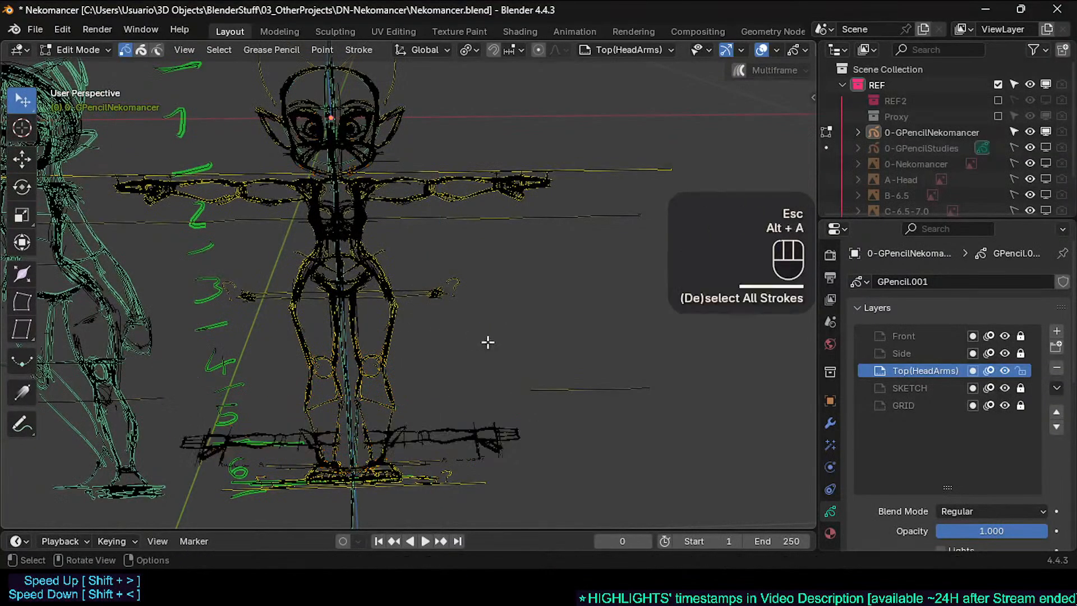
{"action": "key", "text": "b"}
{"action": "mouse_move", "coordinate": [570, 328]}
{"action": "left_mouse_down"}
{"action": "mouse_move", "coordinate": [523, 363]}
{"action": "mouse_move", "coordinate": [129, 519]}
{"action": "left_mouse_up"}
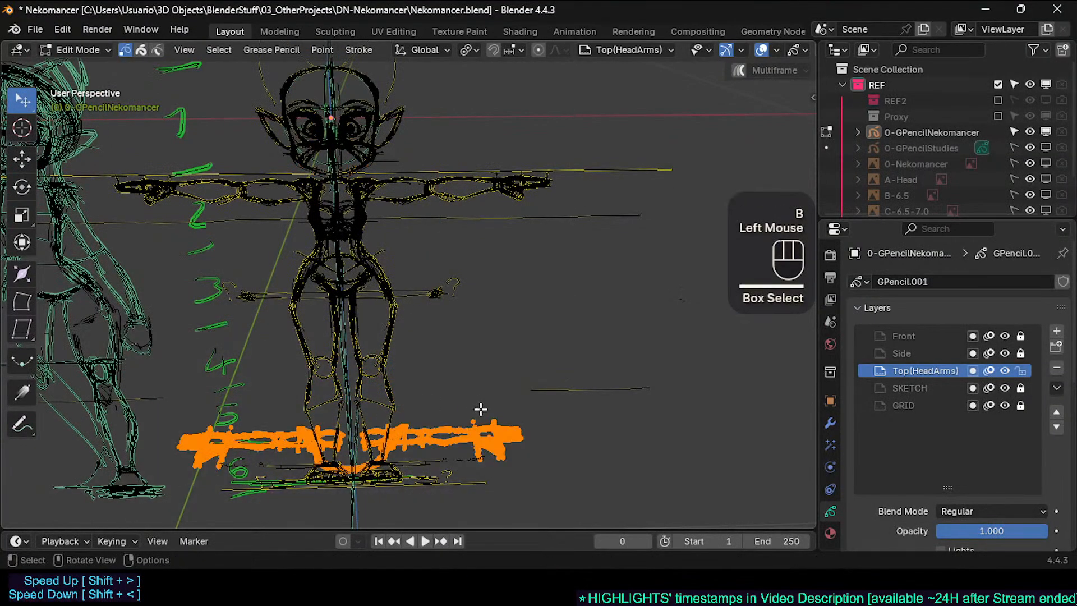
{"action": "key", "text": "a"}
{"action": "key", "text": "alt+a"}
Select the few Top(HeadArms) points just below the chin and snap the 3D cursor to them
{"action": "key", "text": "b"}
{"action": "left_click_drag", "start_coordinate": [419, 117], "coordinate": [291, 240]}
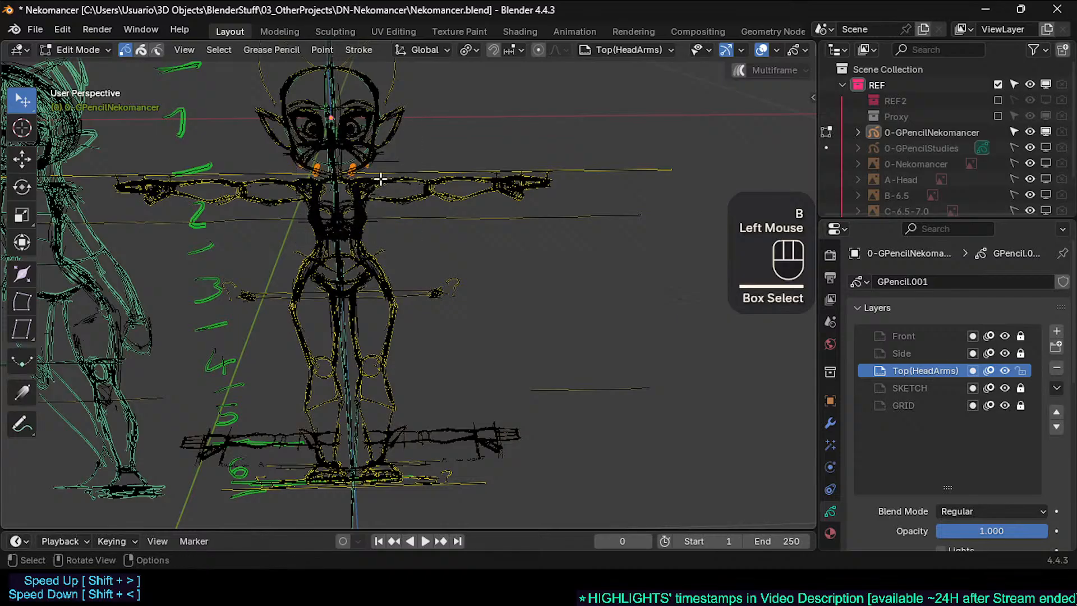
{"action": "key", "text": "shift+s"}
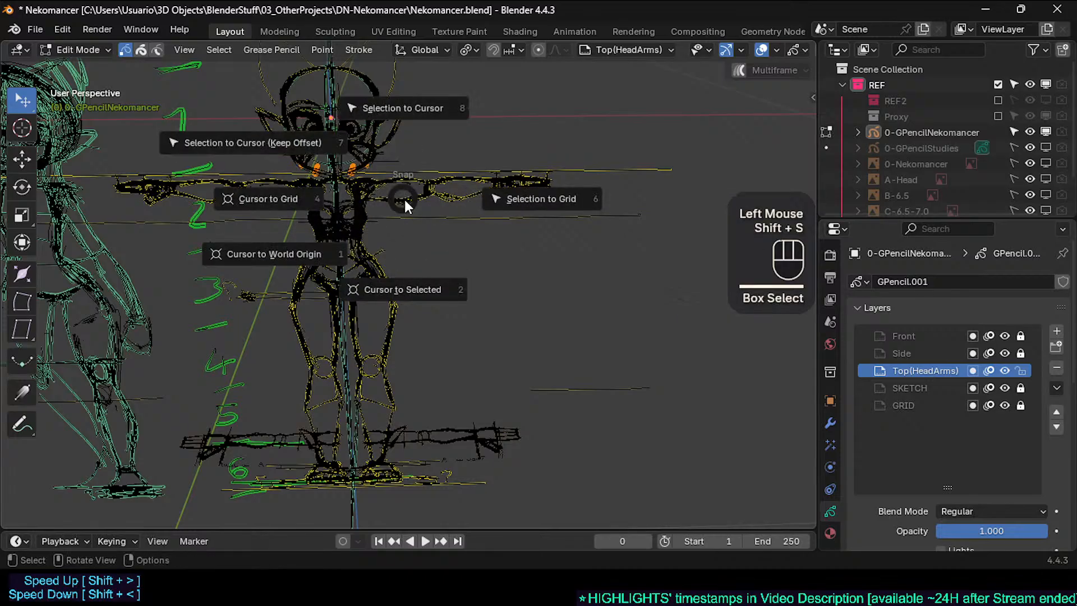
{"action": "left_click", "coordinate": [403, 204]}
Select the top-view strokes at foot level and flatten them to the 3D cursor's height by scaling Z to 0
{"action": "key", "text": "alt+a"}
{"action": "key", "text": "b"}
{"action": "left_click_drag", "start_coordinate": [546, 355], "coordinate": [122, 498]}
{"action": "right_click", "coordinate": [412, 223]}
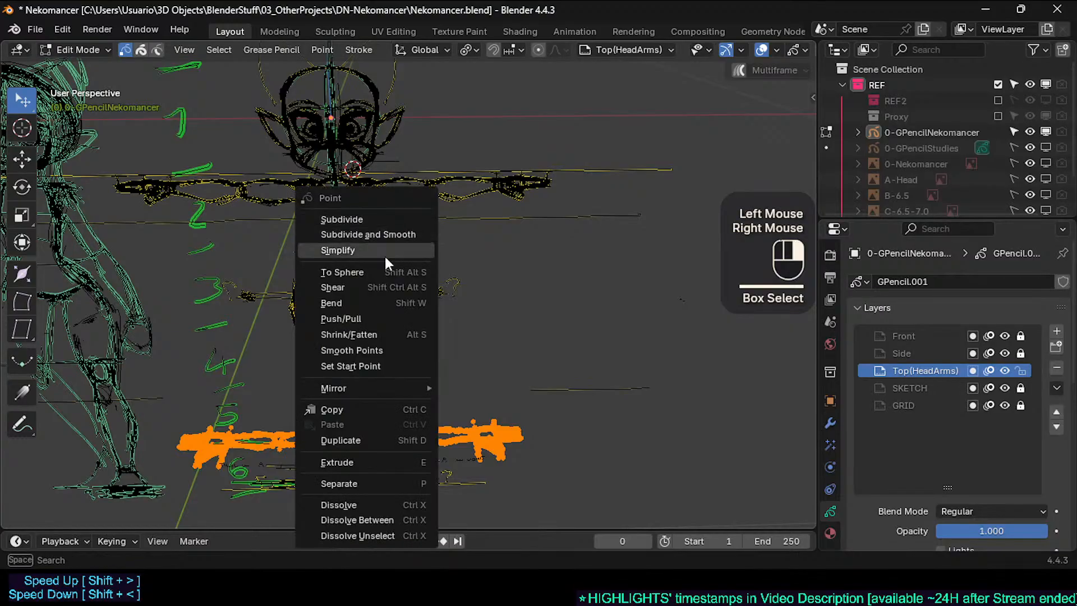
{"action": "key", "text": "period"}
{"action": "left_click", "coordinate": [365, 357]}
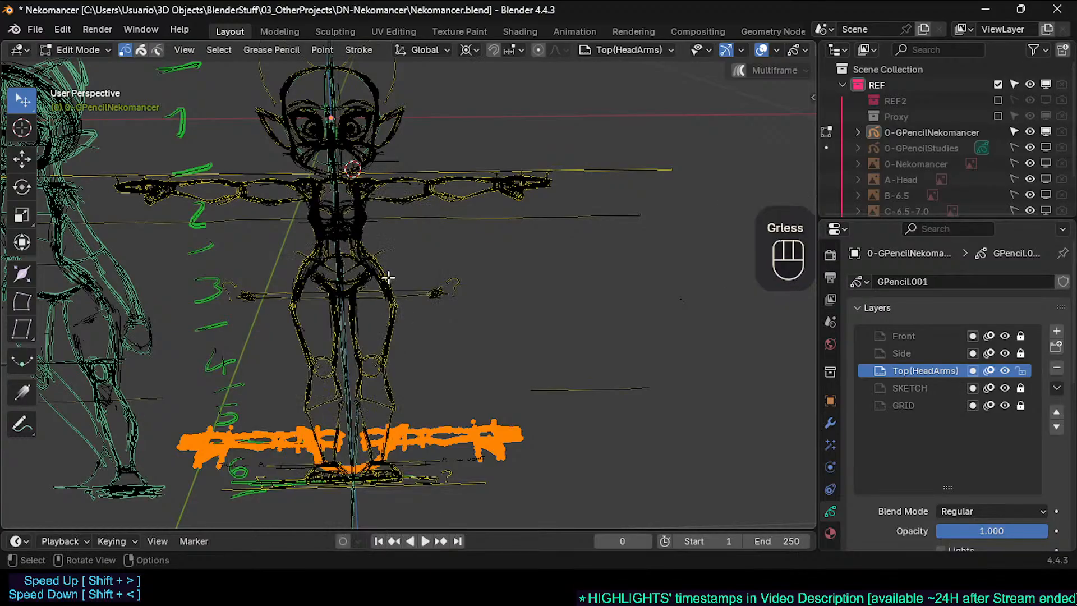
{"action": "key", "text": "s"}
{"action": "key", "text": "z"}
{"action": "key", "text": "KP_0"}
{"action": "key", "text": "KP_Enter"}
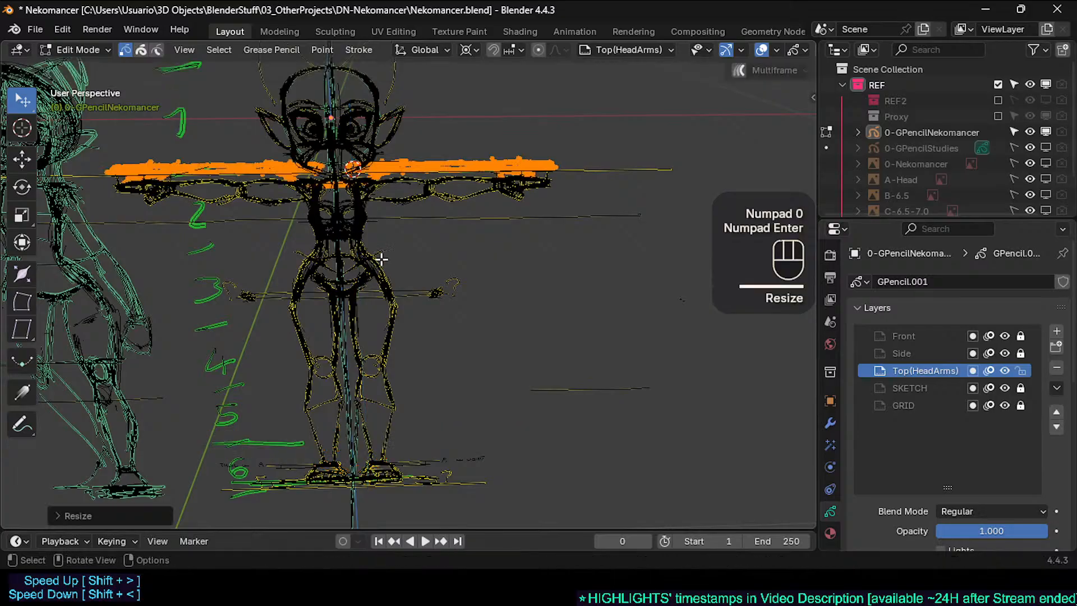
{"action": "left_click", "coordinate": [381, 259], "text": "shift"}
Examine the flattened Top(HeadArms) strokes up close in Object and Edit Mode, leaving nothing selected
{"action": "key", "text": "a"}
{"action": "mouse_move", "coordinate": [406, 188]}
{"action": "middle_mouse_down", "text": "shift"}
{"action": "mouse_move", "coordinate": [406, 254]}
{"action": "mouse_move", "coordinate": [387, 238]}
{"action": "middle_mouse_up", "text": "shift"}
{"action": "mouse_move", "coordinate": [387, 238]}
{"action": "middle_mouse_down", "text": "ctrl"}
{"action": "mouse_move", "coordinate": [383, 196]}
{"action": "mouse_move", "coordinate": [409, 313]}
{"action": "mouse_move", "coordinate": [396, 306]}
{"action": "mouse_move", "coordinate": [408, 277]}
{"action": "mouse_move", "coordinate": [399, 256]}
{"action": "mouse_move", "coordinate": [397, 302]}
{"action": "mouse_move", "coordinate": [407, 285]}
{"action": "middle_mouse_up", "text": "ctrl"}
{"action": "key", "text": "Tab"}
{"action": "key", "text": "Tab"}
{"action": "key", "text": "Tab"}
{"action": "key", "text": "Tab"}
{"action": "key", "text": "Tab"}
{"action": "left_click", "coordinate": [403, 264]}
{"action": "key", "text": "Tab"}
{"action": "mouse_move", "coordinate": [407, 285]}
{"action": "middle_mouse_down", "text": "shift"}
{"action": "mouse_move", "coordinate": [428, 260]}
{"action": "mouse_move", "coordinate": [416, 296]}
{"action": "middle_mouse_up", "text": "shift"}
{"action": "key", "text": "alt+a"}
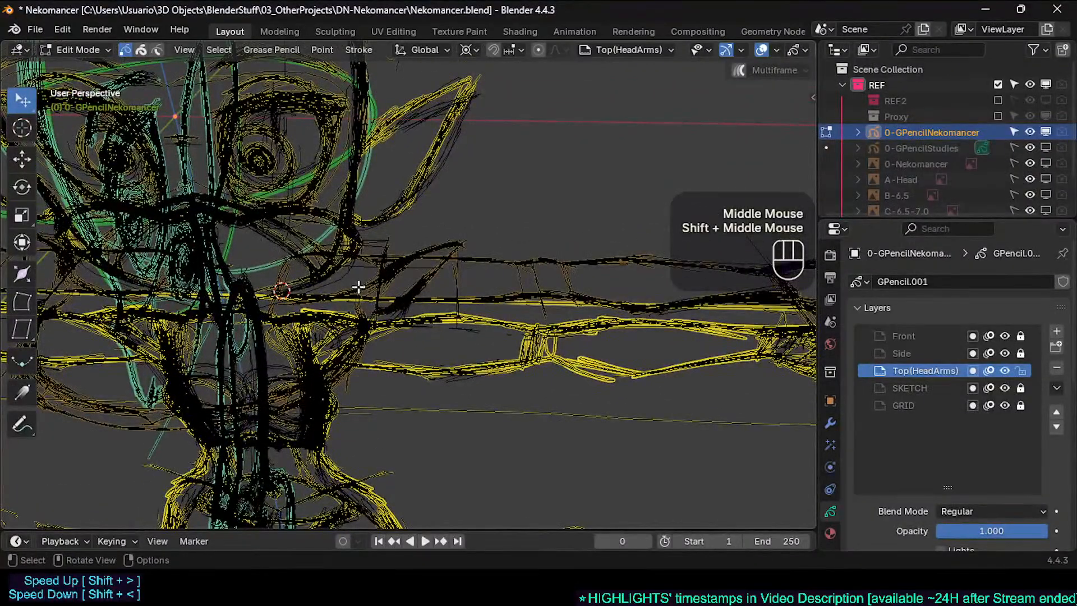
Switch to stroke selection and try picking individual top-view strokes around the chin and ear
{"action": "left_click", "coordinate": [356, 284]}
{"action": "key", "text": "2"}
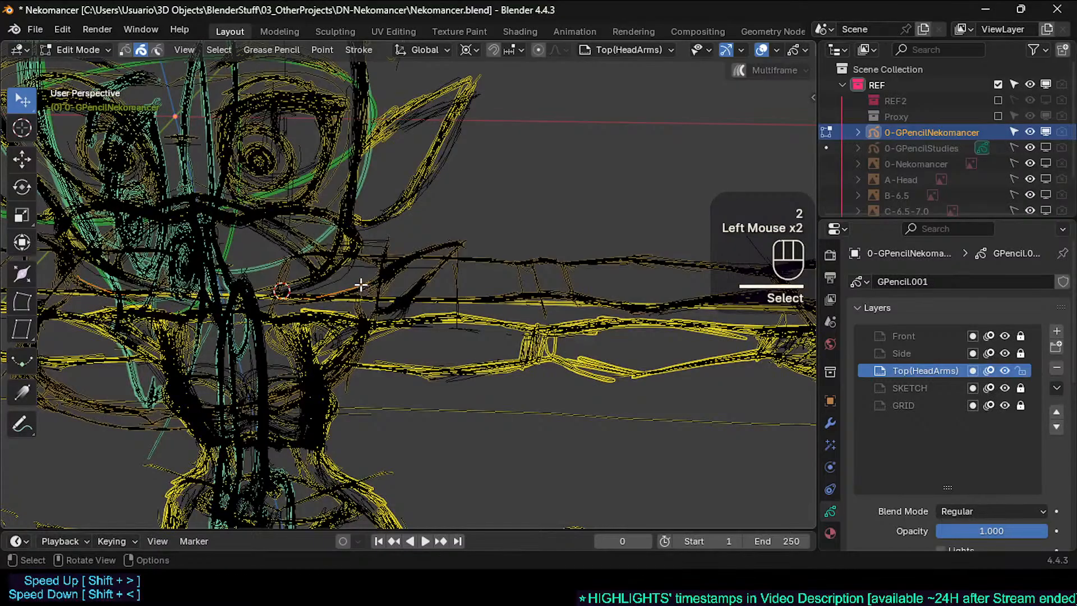
{"action": "left_click", "coordinate": [361, 286], "text": "shift"}
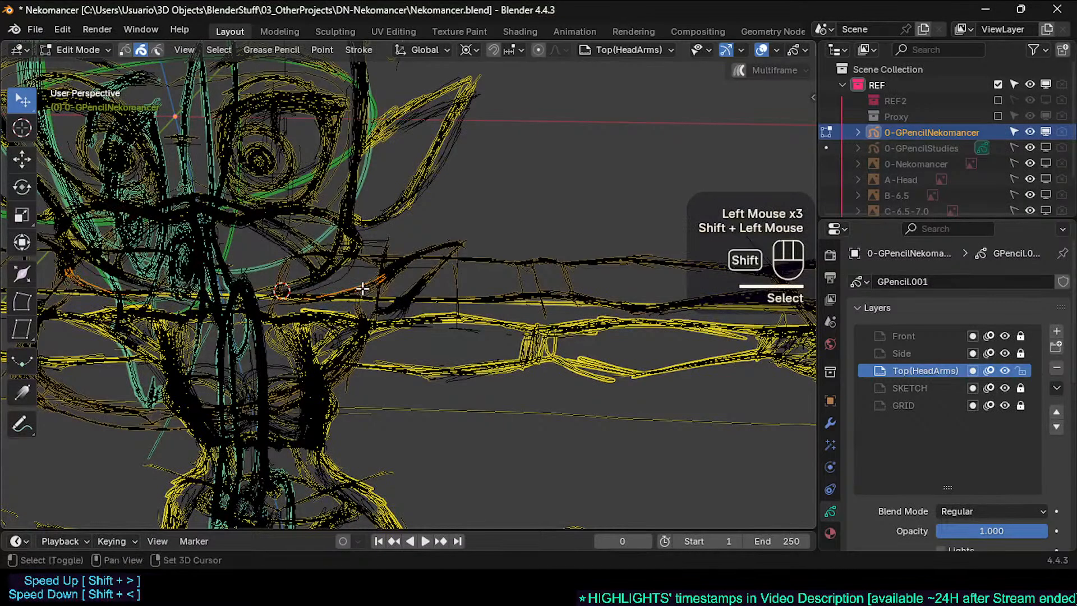
{"action": "left_click", "coordinate": [362, 287]}
{"action": "left_click", "coordinate": [362, 284], "text": "shift"}
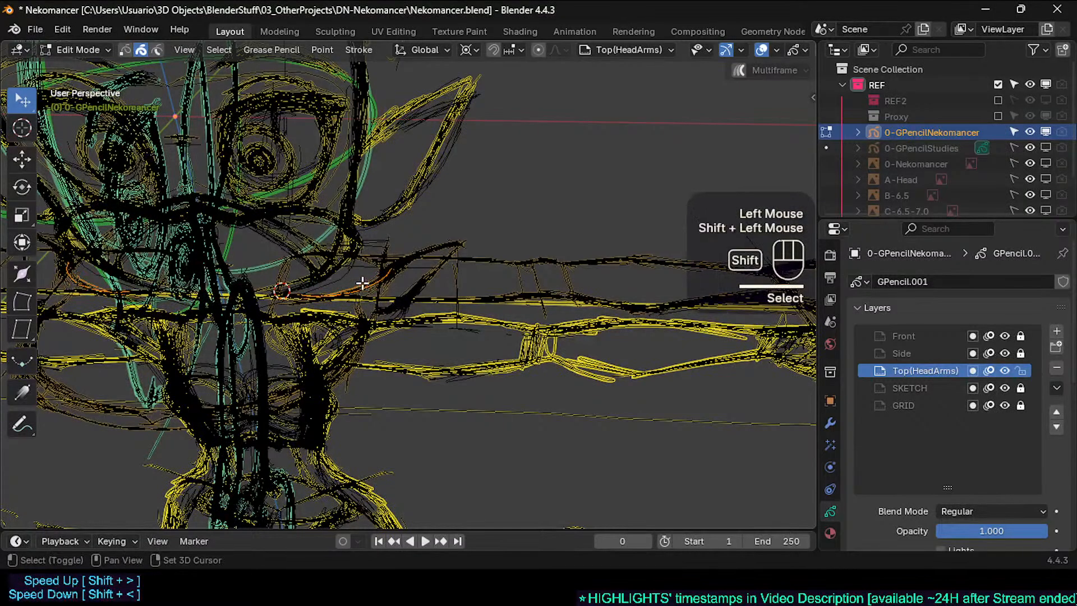
{"action": "left_click", "coordinate": [370, 272], "text": "shift"}
{"action": "mouse_move", "coordinate": [386, 279]}
{"action": "middle_mouse_down"}
{"action": "mouse_move", "coordinate": [409, 259]}
{"action": "mouse_move", "coordinate": [428, 291]}
{"action": "middle_mouse_up"}
{"action": "key", "text": "alt+a"}
{"action": "left_click", "coordinate": [433, 291]}
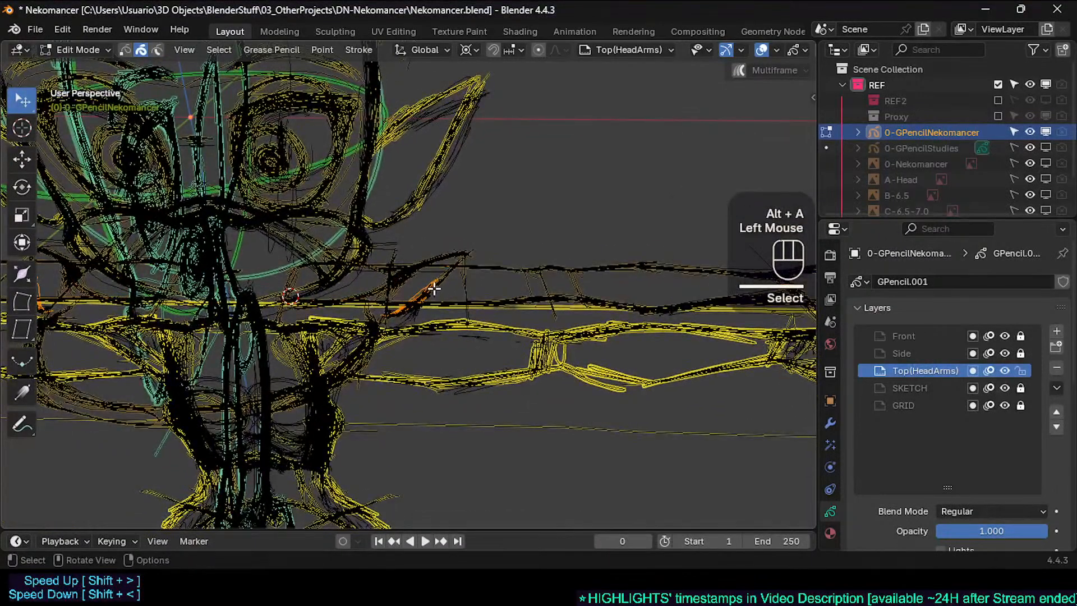
{"action": "left_click", "coordinate": [496, 263]}
{"action": "mouse_move", "coordinate": [498, 274]}
{"action": "middle_mouse_down", "text": "ctrl"}
{"action": "mouse_move", "coordinate": [519, 250]}
{"action": "mouse_move", "coordinate": [440, 258]}
{"action": "mouse_move", "coordinate": [488, 224]}
{"action": "mouse_move", "coordinate": [446, 223]}
{"action": "middle_mouse_up", "text": "ctrl"}
Select the top-view arm strokes and check their height against the body in the front view
{"action": "key", "text": "alt+a"}
{"action": "key", "text": "b"}
{"action": "left_click_drag", "start_coordinate": [443, 207], "coordinate": [653, 288]}
{"action": "key", "text": "b"}
{"action": "mouse_move", "coordinate": [450, 384]}
{"action": "left_mouse_down"}
{"action": "mouse_move", "coordinate": [660, 166]}
{"action": "mouse_move", "coordinate": [429, 354]}
{"action": "left_mouse_up"}
{"action": "key", "text": "b"}
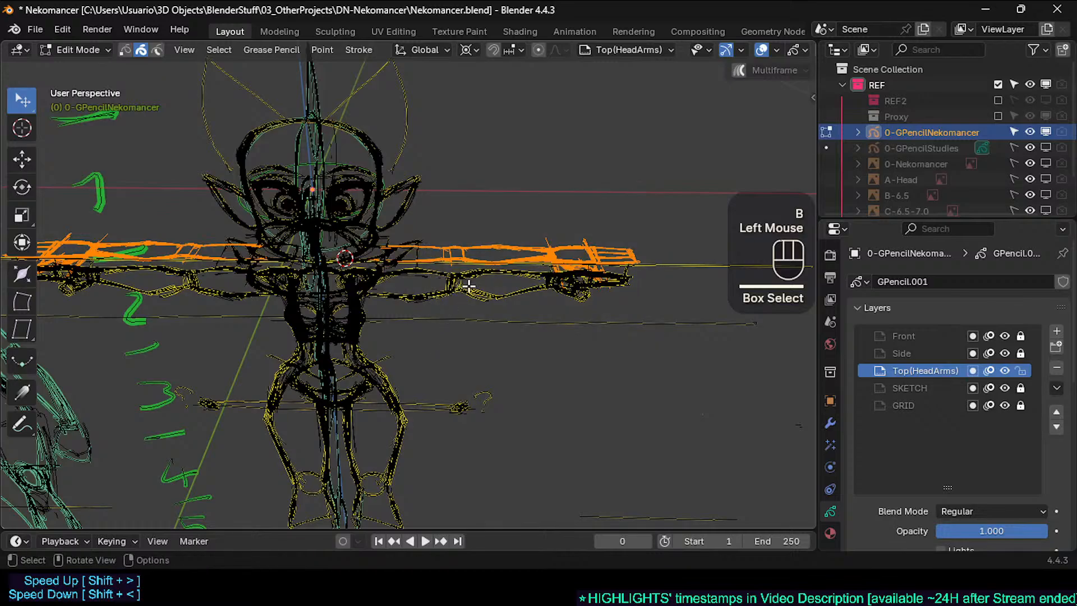
{"action": "middle_click_drag", "start_coordinate": [476, 269], "coordinate": [488, 221]}
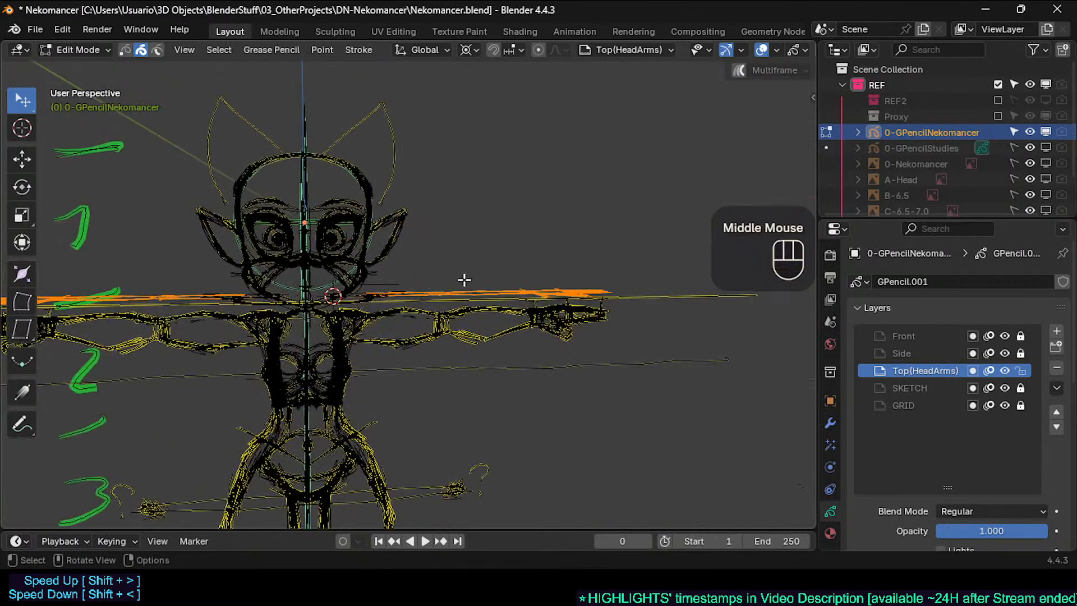
{"action": "key", "text": "KP_1"}
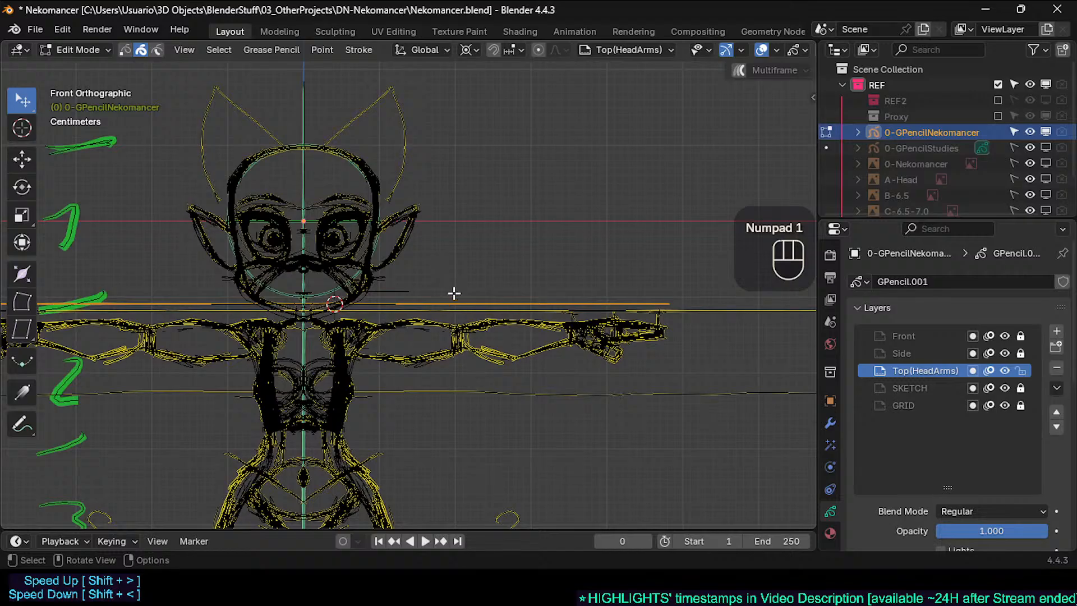
{"action": "middle_click_drag", "start_coordinate": [453, 292], "coordinate": [389, 310]}
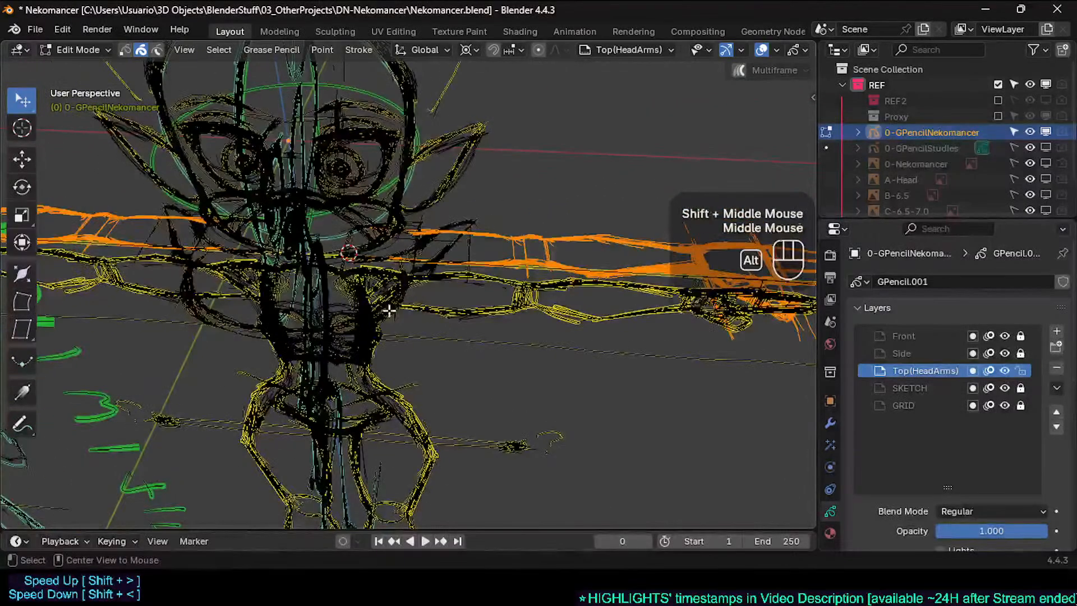
Select only the top-view head outline strokes and move them up about 0.21 m along Z to the crown
{"action": "key", "text": "alt+a"}
{"action": "left_click", "coordinate": [327, 327]}
{"action": "key", "text": "c"}
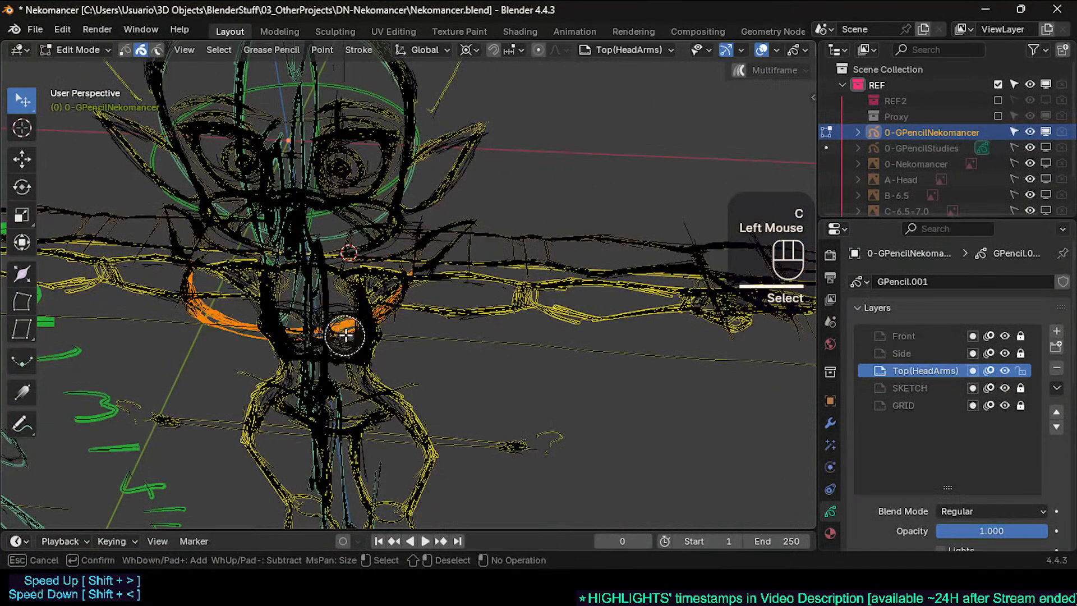
{"action": "right_click", "coordinate": [335, 311]}
{"action": "mouse_move", "coordinate": [341, 426]}
{"action": "middle_mouse_down"}
{"action": "mouse_move", "coordinate": [356, 371]}
{"action": "mouse_move", "coordinate": [355, 314]}
{"action": "mouse_move", "coordinate": [345, 337]}
{"action": "mouse_move", "coordinate": [340, 292]}
{"action": "middle_mouse_up"}
{"action": "key", "text": "KP_1"}
{"action": "key", "text": "g"}
{"action": "key", "text": "z"}
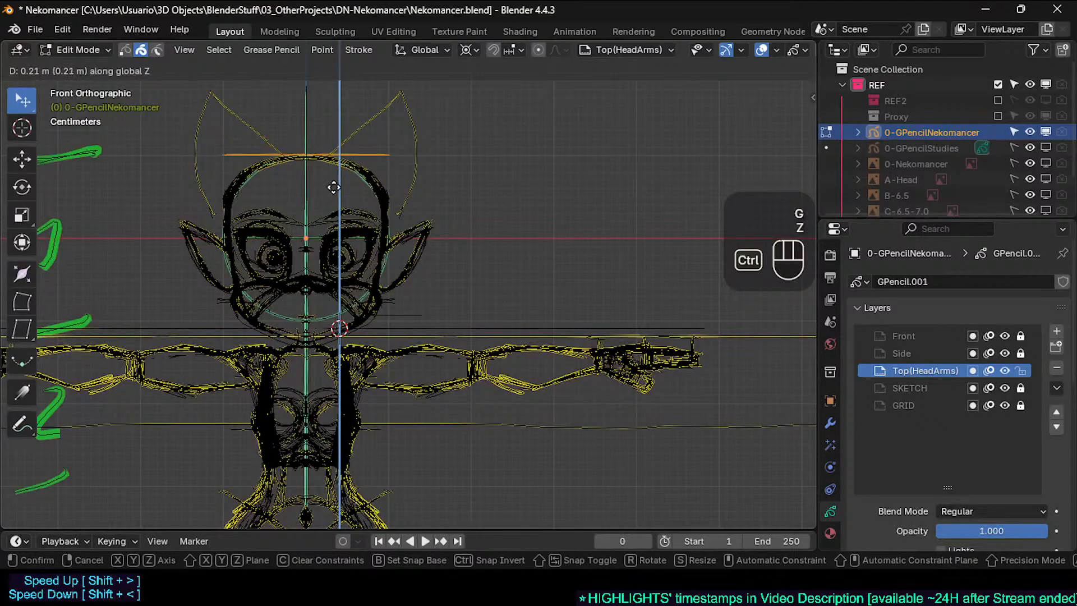
{"action": "left_click", "coordinate": [333, 187], "text": "ctrl"}
{"action": "middle_click_drag", "start_coordinate": [334, 187], "coordinate": [372, 240]}
Snap the 3D cursor to the selected head outline strokes and save the file
{"action": "key", "text": "shift+s"}
{"action": "left_click", "coordinate": [359, 281]}
{"action": "key", "text": "Tab"}
{"action": "key", "text": "ctrl+s"}
{"action": "key", "text": "Tab"}
Select the top-view ear strokes beside the chin with stroke picking and Circle Select
{"action": "mouse_move", "coordinate": [389, 291]}
{"action": "middle_mouse_down"}
{"action": "mouse_move", "coordinate": [404, 245]}
{"action": "mouse_move", "coordinate": [442, 262]}
{"action": "middle_mouse_up"}
{"action": "key", "text": "a"}
{"action": "left_click", "coordinate": [445, 271]}
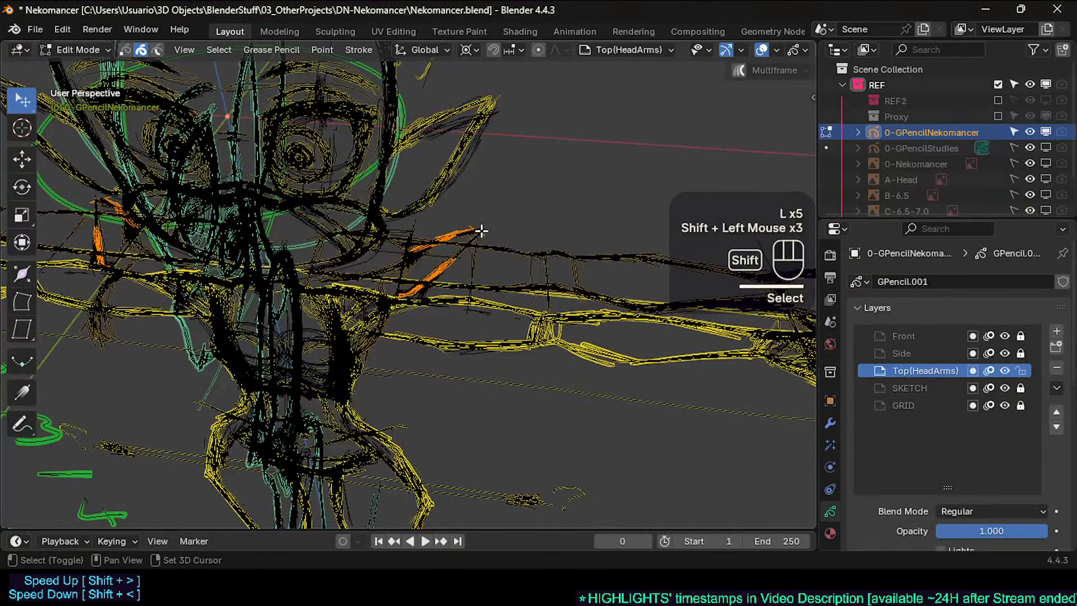
{"action": "mouse_move", "coordinate": [438, 273]}
{"action": "middle_mouse_down", "text": "shift"}
{"action": "mouse_move", "coordinate": [437, 250]}
{"action": "mouse_move", "coordinate": [440, 277]}
{"action": "middle_mouse_up", "text": "shift"}
{"action": "middle_click_drag", "start_coordinate": [440, 278], "coordinate": [440, 247], "text": "ctrl"}
{"action": "middle_click_drag", "start_coordinate": [440, 247], "coordinate": [421, 325], "text": "shift"}
{"action": "mouse_move", "coordinate": [421, 326]}
{"action": "middle_mouse_down"}
{"action": "mouse_move", "coordinate": [454, 254]}
{"action": "mouse_move", "coordinate": [455, 273]}
{"action": "middle_mouse_up"}
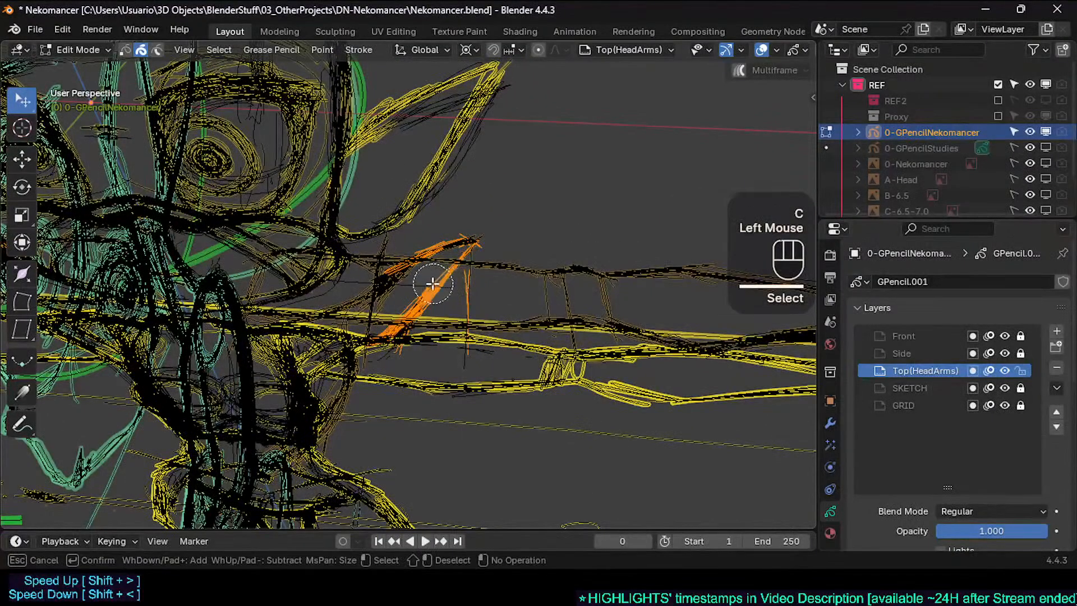
{"action": "right_click", "coordinate": [433, 284]}
{"action": "middle_click_drag", "start_coordinate": [423, 277], "coordinate": [420, 271], "text": "shift"}
{"action": "middle_click_drag", "start_coordinate": [420, 271], "coordinate": [427, 215]}
{"action": "middle_click_drag", "start_coordinate": [428, 216], "coordinate": [427, 204], "text": "shift"}
{"action": "middle_click_drag", "start_coordinate": [429, 254], "coordinate": [430, 241], "text": "shift"}
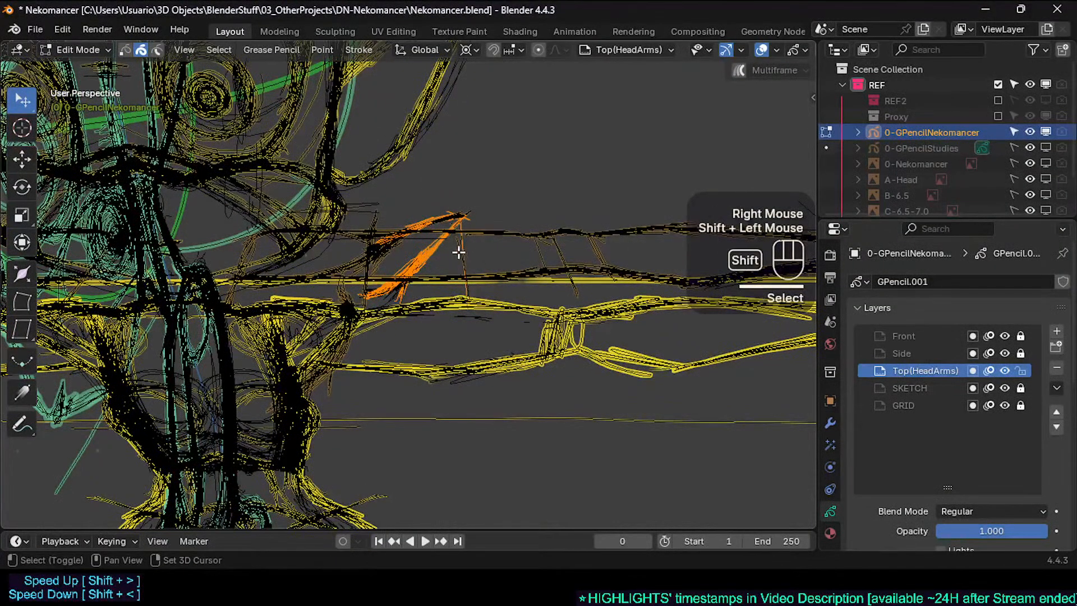
Select the slanted stray strokes around the shoulder on the Top(HeadArms) layer and scale them to 0
{"action": "mouse_move", "coordinate": [458, 253]}
{"action": "middle_mouse_down", "text": "shift"}
{"action": "mouse_move", "coordinate": [445, 243]}
{"action": "mouse_move", "coordinate": [416, 263]}
{"action": "middle_mouse_up", "text": "shift"}
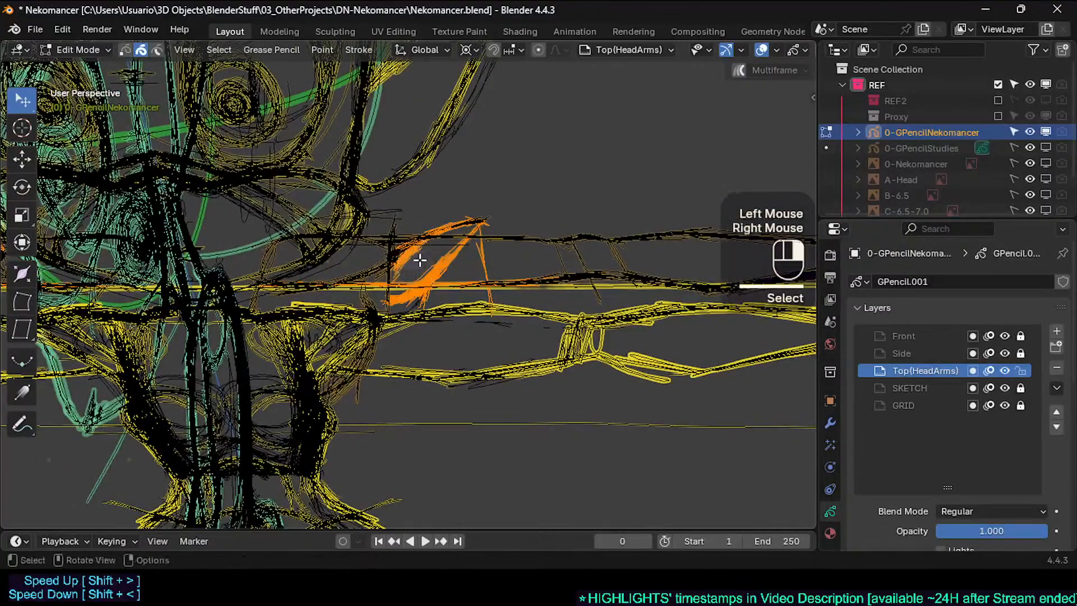
{"action": "mouse_move", "coordinate": [408, 312]}
{"action": "middle_mouse_down"}
{"action": "mouse_move", "coordinate": [480, 315]}
{"action": "mouse_move", "coordinate": [367, 392]}
{"action": "middle_mouse_up"}
{"action": "key", "text": "c"}
{"action": "left_click_drag", "start_coordinate": [375, 359], "coordinate": [396, 332], "text": "shift"}
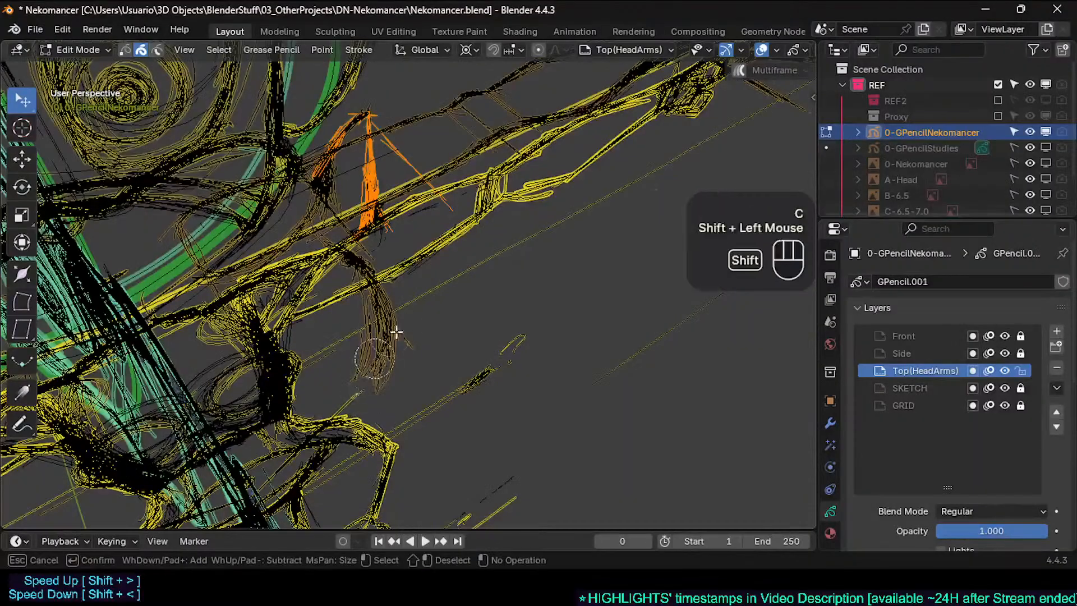
{"action": "right_click", "coordinate": [379, 328]}
{"action": "key", "text": "b"}
{"action": "left_click_drag", "start_coordinate": [424, 279], "coordinate": [432, 274]}
{"action": "mouse_move", "coordinate": [425, 279]}
{"action": "middle_mouse_down", "text": "shift"}
{"action": "mouse_move", "coordinate": [460, 289]}
{"action": "mouse_move", "coordinate": [370, 303]}
{"action": "mouse_move", "coordinate": [373, 295]}
{"action": "middle_mouse_up", "text": "shift"}
{"action": "key", "text": "c"}
{"action": "left_click", "coordinate": [372, 295]}
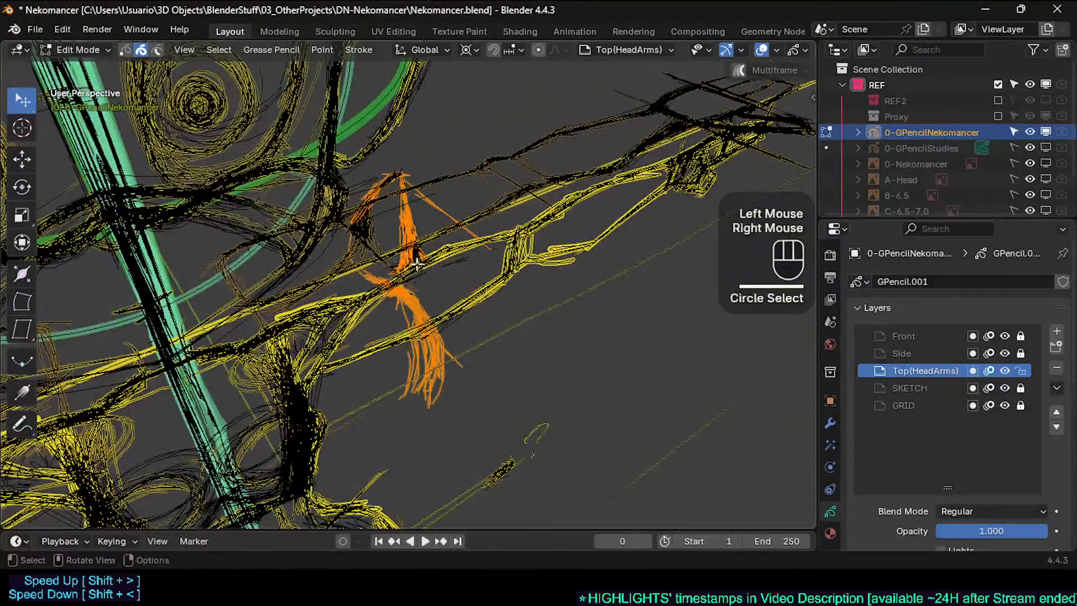
{"action": "mouse_move", "coordinate": [416, 264]}
{"action": "middle_mouse_down"}
{"action": "mouse_move", "coordinate": [441, 259]}
{"action": "mouse_move", "coordinate": [404, 281]}
{"action": "mouse_move", "coordinate": [443, 270]}
{"action": "mouse_move", "coordinate": [420, 261]}
{"action": "middle_mouse_up"}
{"action": "mouse_move", "coordinate": [392, 247]}
{"action": "middle_mouse_down"}
{"action": "mouse_move", "coordinate": [409, 258]}
{"action": "mouse_move", "coordinate": [372, 308]}
{"action": "mouse_move", "coordinate": [437, 266]}
{"action": "middle_mouse_up"}
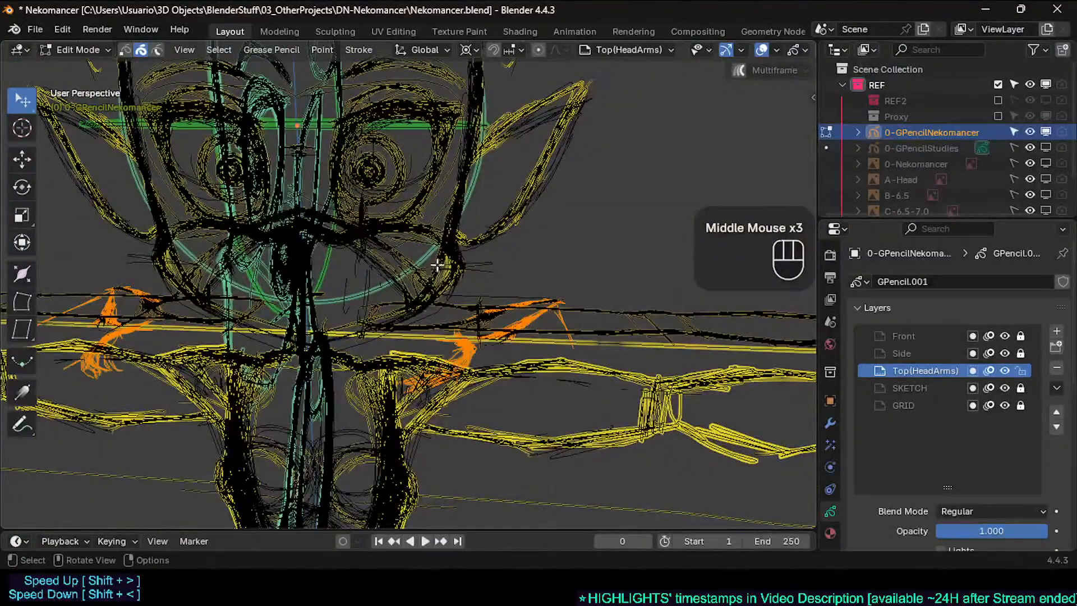
{"action": "key", "text": "s"}
{"action": "key", "text": "KP_0"}
{"action": "key", "text": "KP_Enter"}
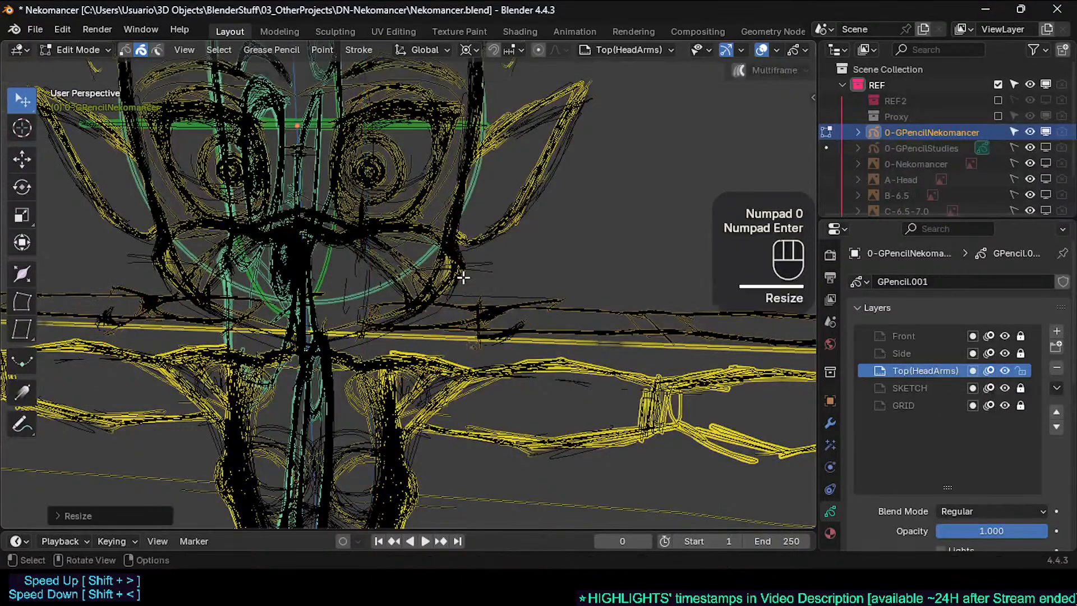
Circle-select the remaining curved stray strokes between the shoulder and upper arm and scale them to 0
{"action": "mouse_move", "coordinate": [418, 293]}
{"action": "middle_mouse_down", "text": "ctrl"}
{"action": "mouse_move", "coordinate": [421, 324]}
{"action": "mouse_move", "coordinate": [396, 308]}
{"action": "middle_mouse_up", "text": "ctrl"}
{"action": "mouse_move", "coordinate": [396, 308]}
{"action": "middle_mouse_down", "text": "shift"}
{"action": "mouse_move", "coordinate": [468, 319]}
{"action": "mouse_move", "coordinate": [468, 291]}
{"action": "middle_mouse_up", "text": "shift"}
{"action": "left_click", "coordinate": [463, 336]}
{"action": "mouse_move", "coordinate": [464, 336]}
{"action": "middle_mouse_down", "text": "ctrl"}
{"action": "mouse_move", "coordinate": [473, 277]}
{"action": "mouse_move", "coordinate": [457, 343]}
{"action": "middle_mouse_up", "text": "ctrl"}
{"action": "key", "text": "c"}
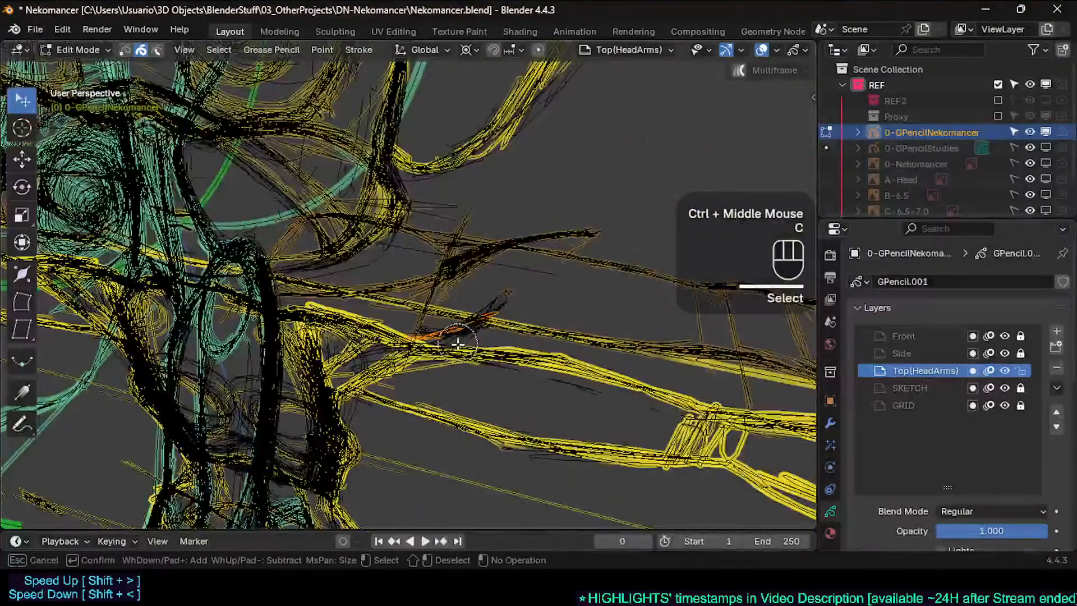
{"action": "left_click_drag", "start_coordinate": [456, 344], "coordinate": [453, 343]}
{"action": "right_click", "coordinate": [458, 338]}
{"action": "middle_click_drag", "start_coordinate": [471, 285], "coordinate": [455, 307], "text": "shift"}
{"action": "key", "text": "c"}
{"action": "left_click_drag", "start_coordinate": [460, 292], "coordinate": [468, 293]}
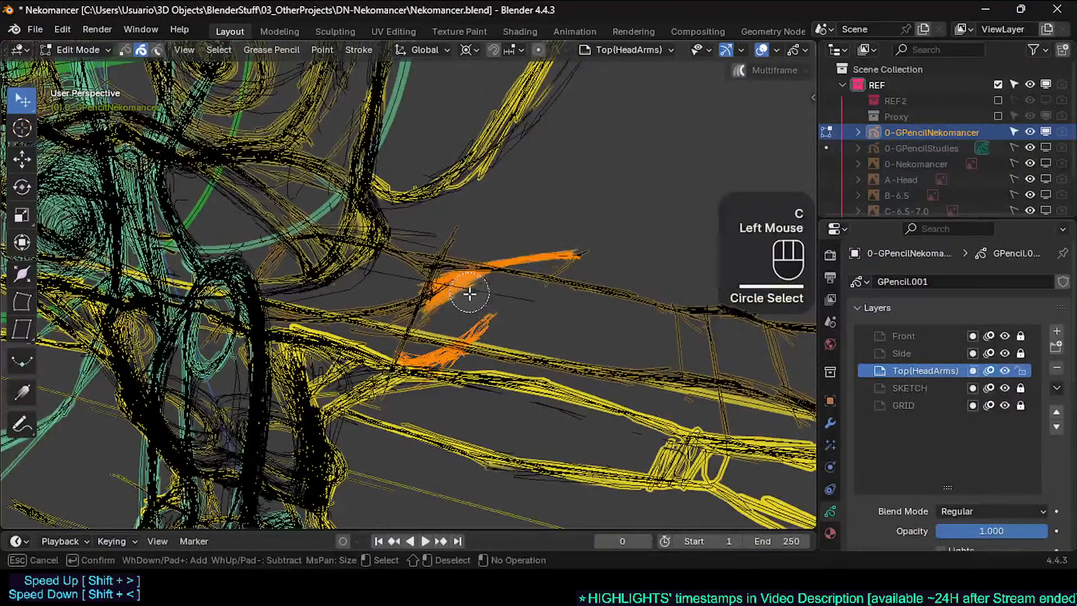
{"action": "right_click", "coordinate": [472, 298], "text": "shift"}
{"action": "key", "text": "c"}
{"action": "left_click", "coordinate": [577, 250]}
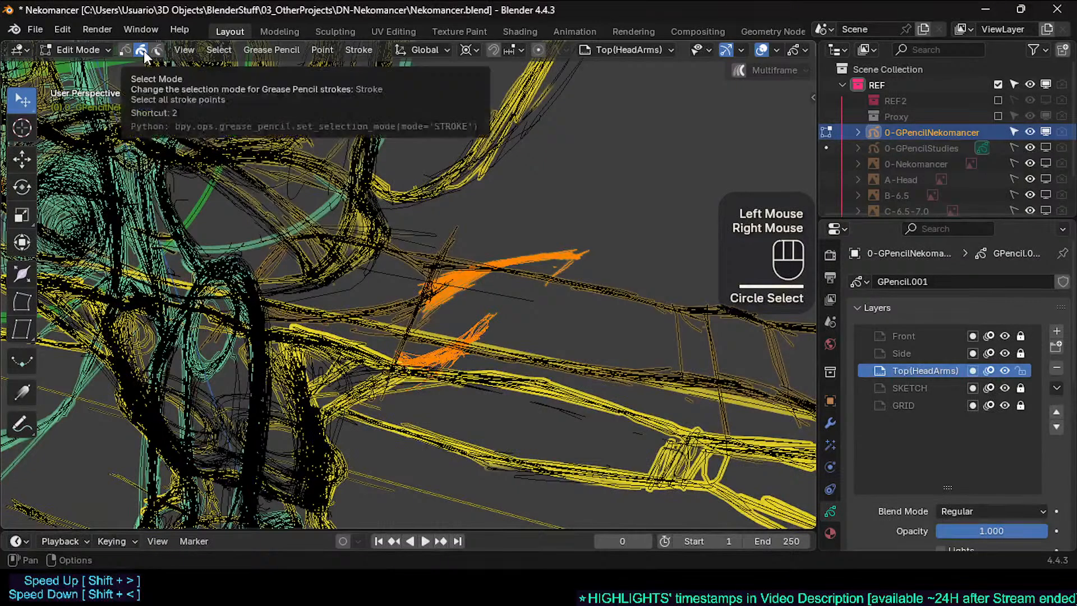
{"action": "mouse_move", "coordinate": [356, 305]}
{"action": "middle_mouse_down", "text": "shift"}
{"action": "mouse_move", "coordinate": [395, 286]}
{"action": "mouse_move", "coordinate": [384, 283]}
{"action": "middle_mouse_up", "text": "shift"}
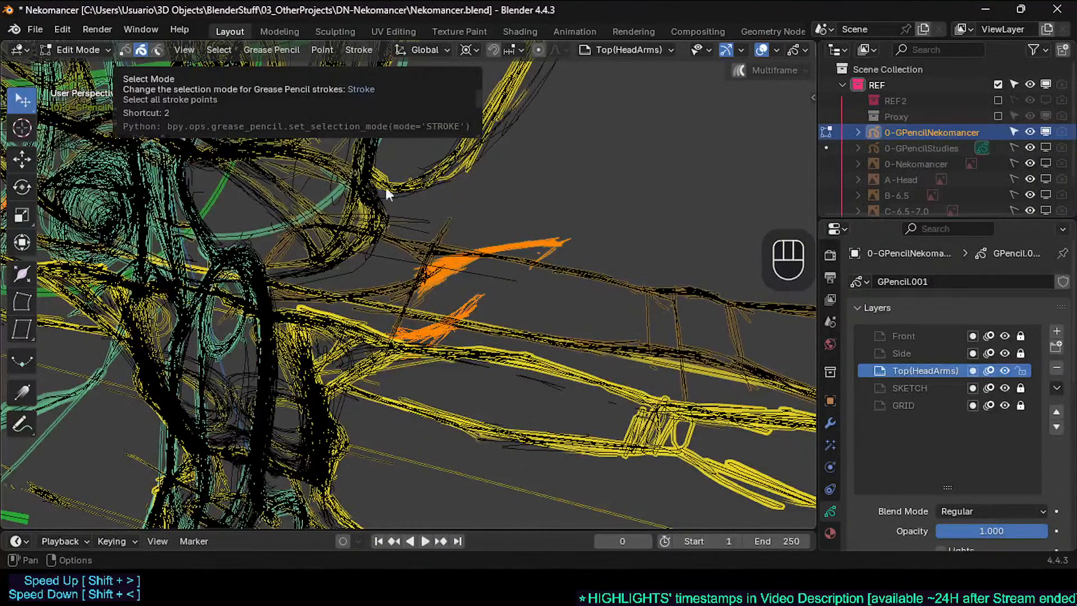
{"action": "key", "text": "s"}
{"action": "key", "text": "KP_0"}
{"action": "key", "text": "KP_Enter"}
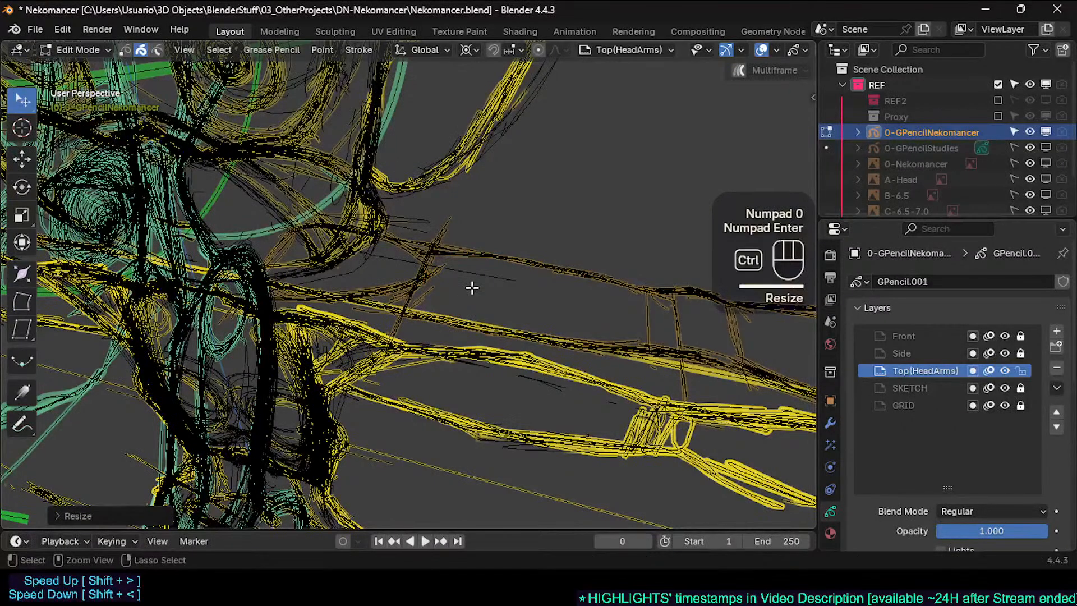
{"action": "mouse_move", "coordinate": [473, 286]}
{"action": "middle_mouse_down", "text": "ctrl"}
{"action": "mouse_move", "coordinate": [428, 323]}
{"action": "mouse_move", "coordinate": [473, 255]}
{"action": "mouse_move", "coordinate": [393, 347]}
{"action": "mouse_move", "coordinate": [426, 314]}
{"action": "middle_mouse_up", "text": "ctrl"}
{"action": "key", "text": "alt+a"}
{"action": "key", "text": "b"}
{"action": "left_click_drag", "start_coordinate": [107, 371], "coordinate": [487, 274]}
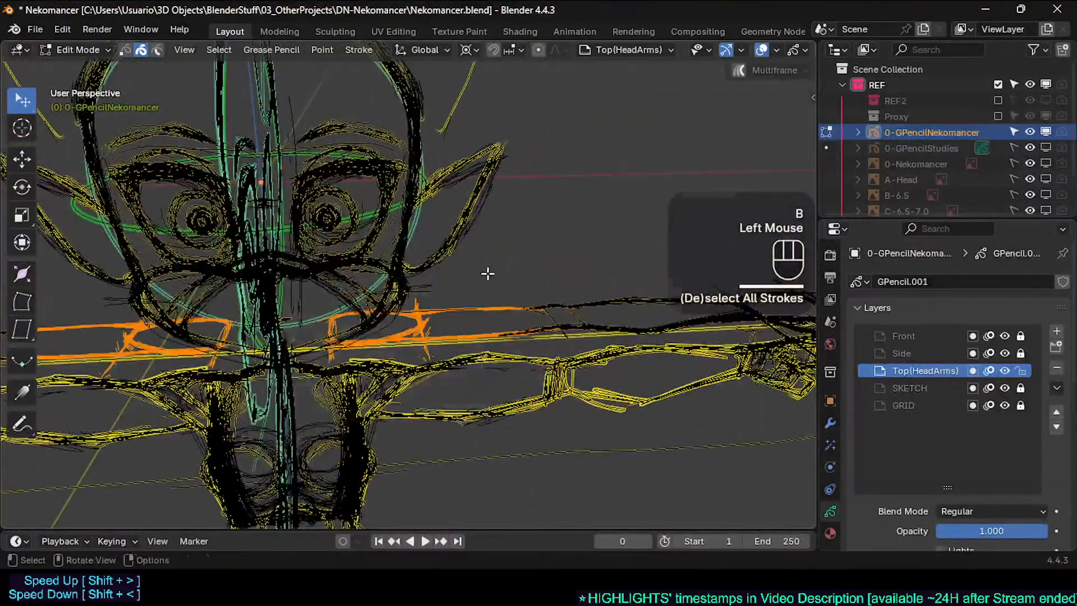
{"action": "mouse_move", "coordinate": [488, 274]}
{"action": "middle_mouse_down"}
{"action": "mouse_move", "coordinate": [443, 297]}
{"action": "mouse_move", "coordinate": [449, 310]}
{"action": "mouse_move", "coordinate": [431, 357]}
{"action": "mouse_move", "coordinate": [429, 343]}
{"action": "middle_mouse_up"}
{"action": "key", "text": "g"}
{"action": "key", "text": "z"}
{"action": "key", "text": "Escape"}
{"action": "mouse_move", "coordinate": [429, 344]}
{"action": "middle_mouse_down"}
{"action": "mouse_move", "coordinate": [418, 358]}
{"action": "mouse_move", "coordinate": [443, 283]}
{"action": "middle_mouse_up"}
{"action": "key", "text": "g"}
{"action": "key", "text": "z"}
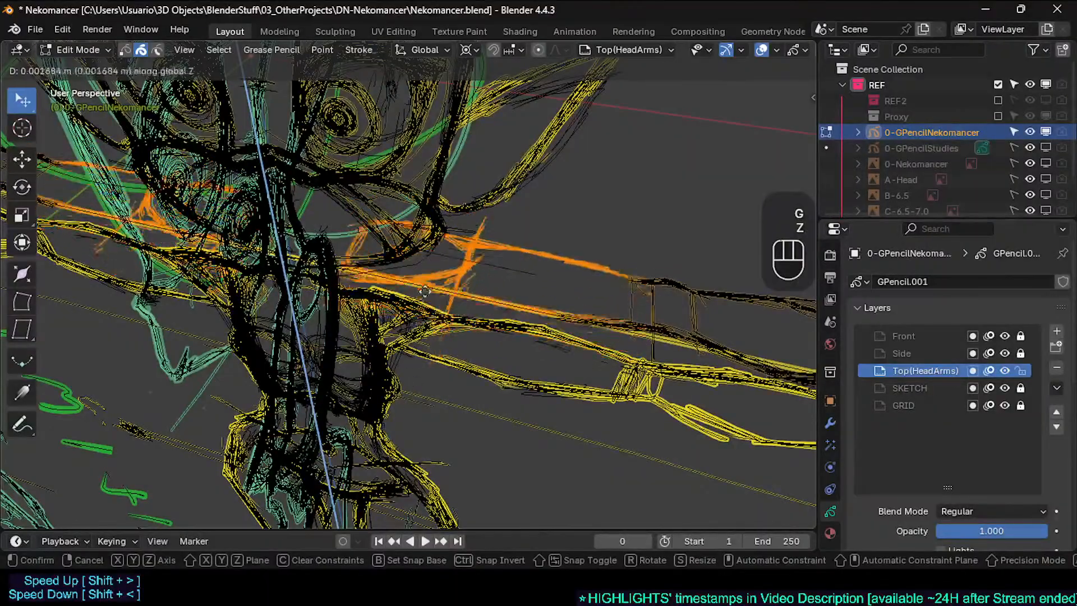
{"action": "key", "text": "Escape"}
{"action": "key", "text": "KP_4"}
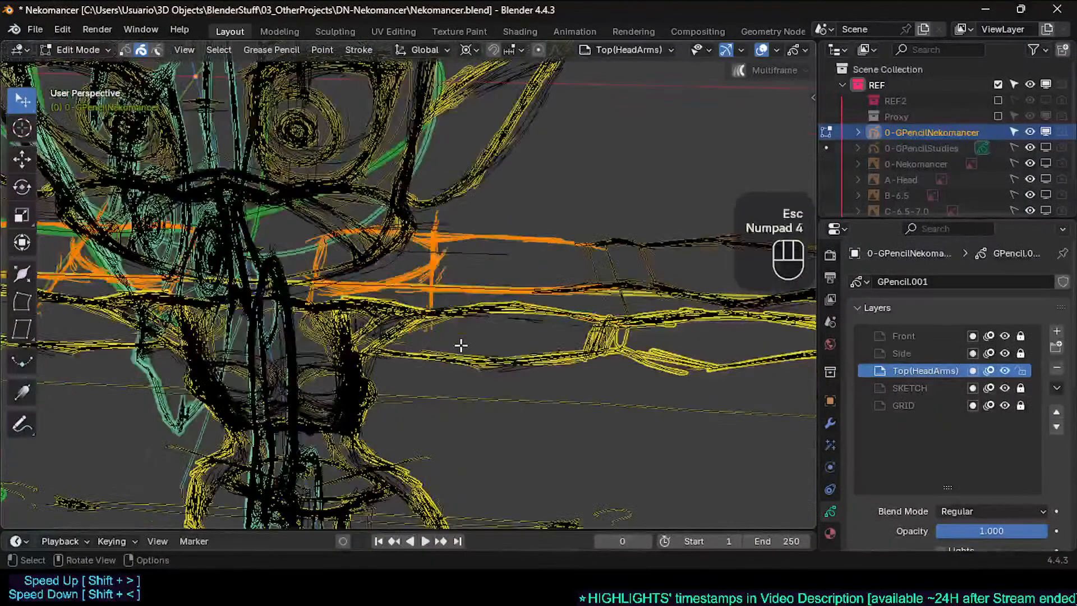
Box-select all top-view arm strokes on the Top(HeadArms) layer and assign them the Cyan1 material
{"action": "key", "text": "KP_7"}
{"action": "middle_click_drag", "start_coordinate": [387, 265], "coordinate": [365, 300], "text": "ctrl"}
{"action": "middle_click_drag", "start_coordinate": [365, 300], "coordinate": [361, 274]}
{"action": "middle_click_drag", "start_coordinate": [362, 274], "coordinate": [373, 280], "text": "shift"}
{"action": "mouse_move", "coordinate": [372, 281]}
{"action": "middle_mouse_down"}
{"action": "mouse_move", "coordinate": [380, 235]}
{"action": "mouse_move", "coordinate": [365, 241]}
{"action": "mouse_move", "coordinate": [369, 289]}
{"action": "mouse_move", "coordinate": [313, 357]}
{"action": "middle_mouse_up"}
{"action": "key", "text": "a"}
{"action": "key", "text": "alt+a"}
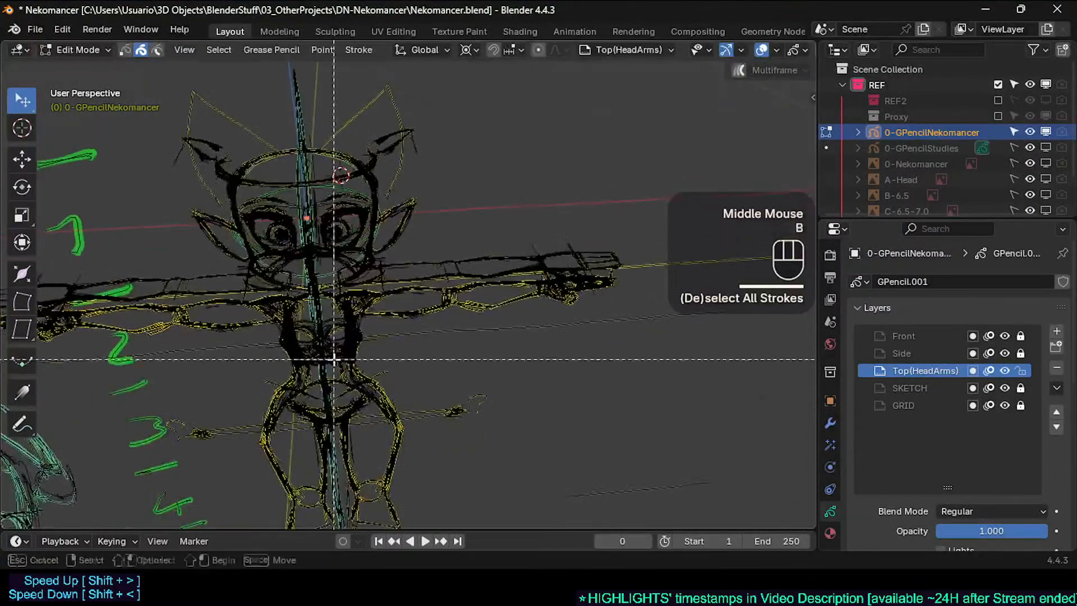
{"action": "key", "text": "b"}
{"action": "mouse_move", "coordinate": [313, 358]}
{"action": "left_mouse_down"}
{"action": "mouse_move", "coordinate": [516, 224]}
{"action": "mouse_move", "coordinate": [625, 203]}
{"action": "left_mouse_up"}
{"action": "middle_click_drag", "start_coordinate": [529, 224], "coordinate": [330, 336]}
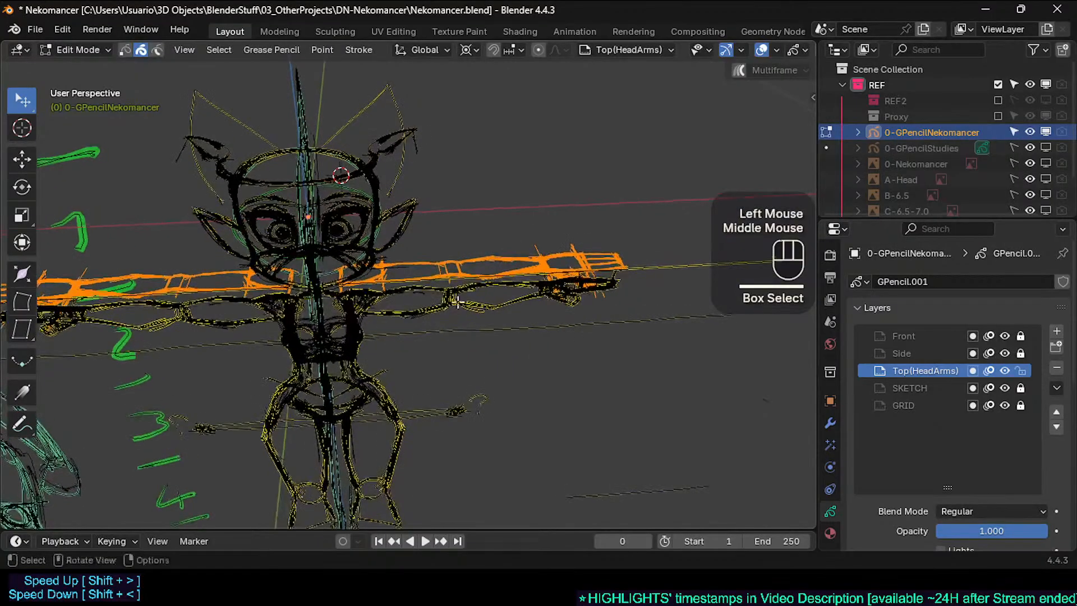
{"action": "key", "text": "b"}
{"action": "left_click_drag", "start_coordinate": [318, 343], "coordinate": [657, 221]}
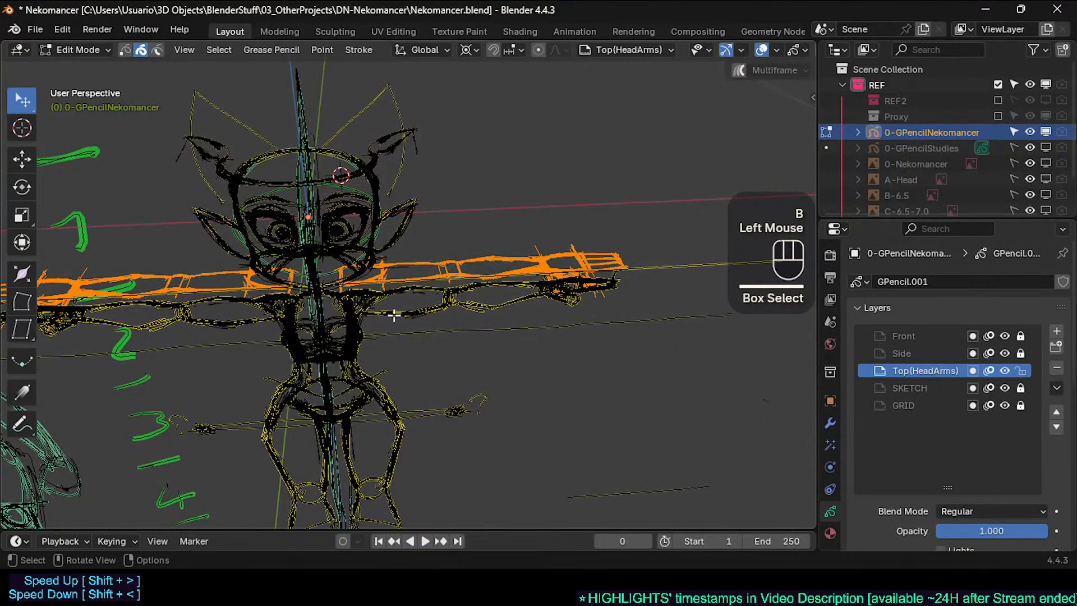
{"action": "left_click", "coordinate": [354, 51]}
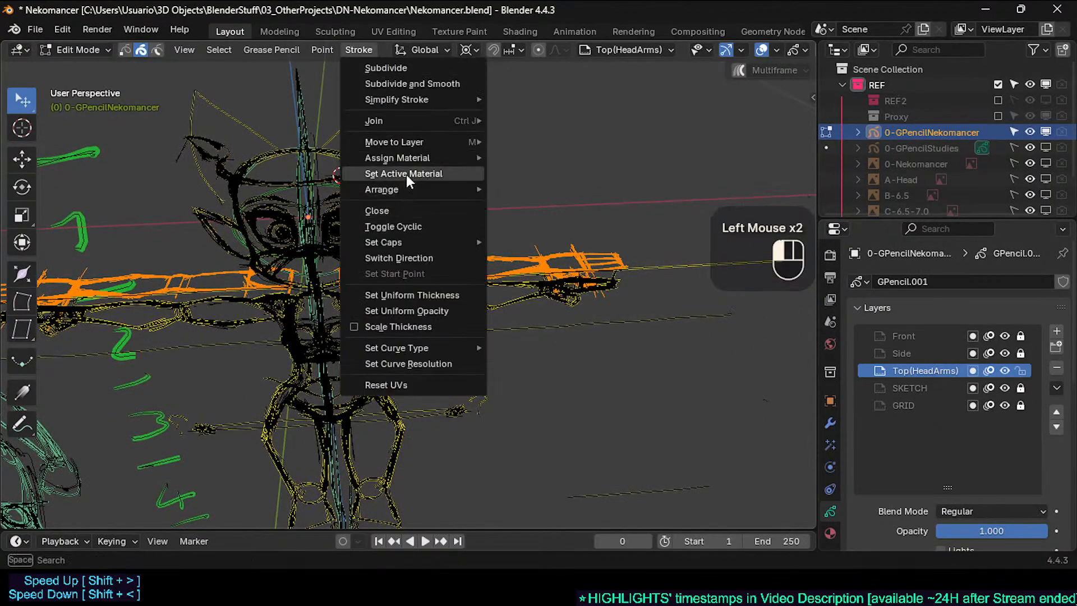
{"action": "mouse_move", "coordinate": [412, 159]}
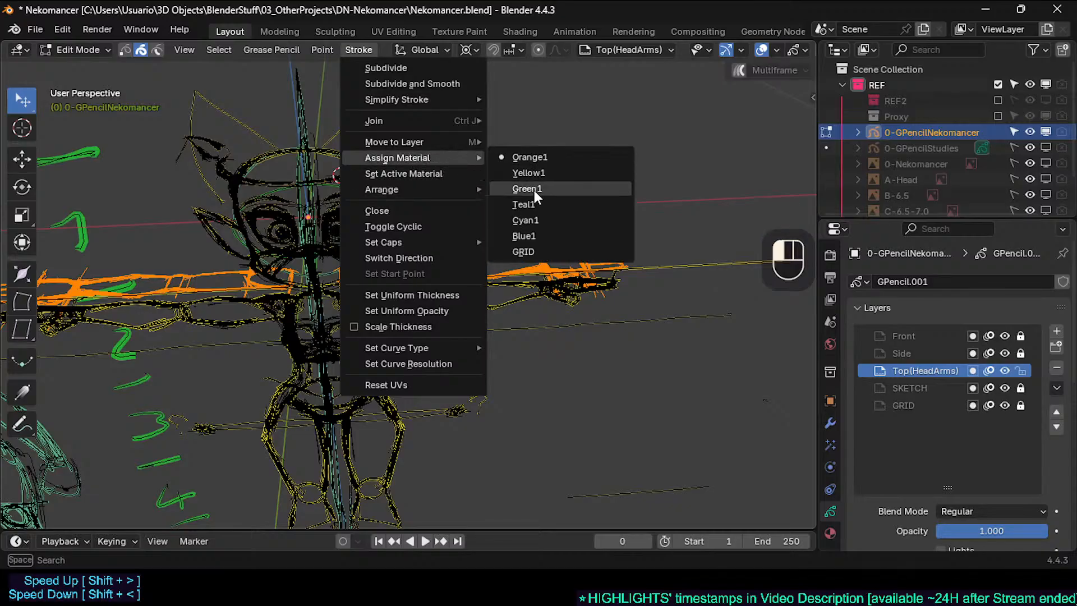
{"action": "left_click", "coordinate": [537, 218]}
{"action": "key", "text": "alt+a"}
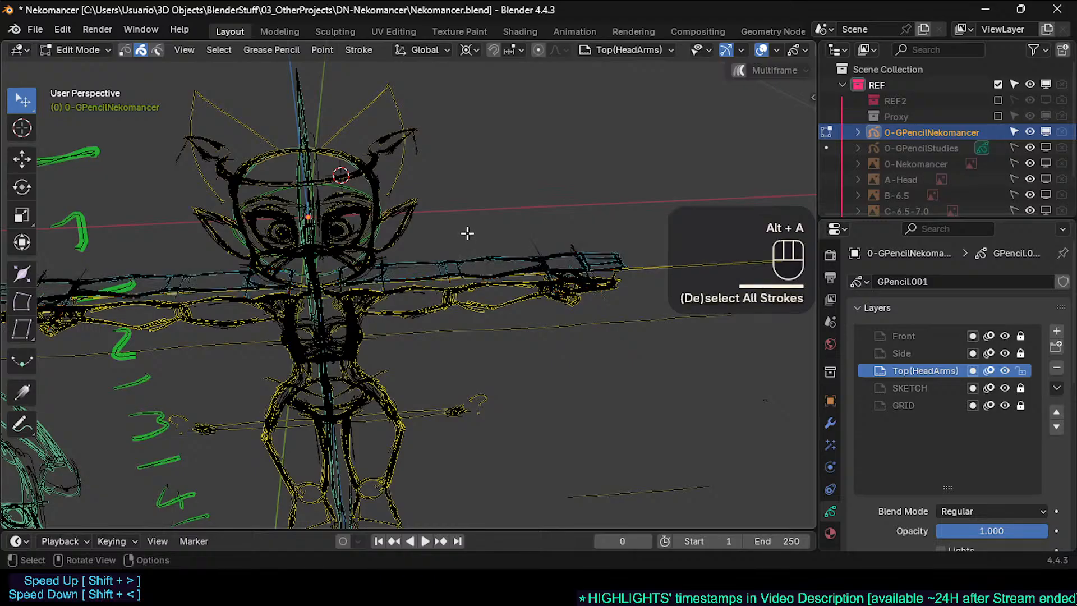
Return to Object Mode in the top view, deselect the Grease Pencil object and save the file
{"action": "key", "text": "KP_7"}
{"action": "key", "text": "Tab"}
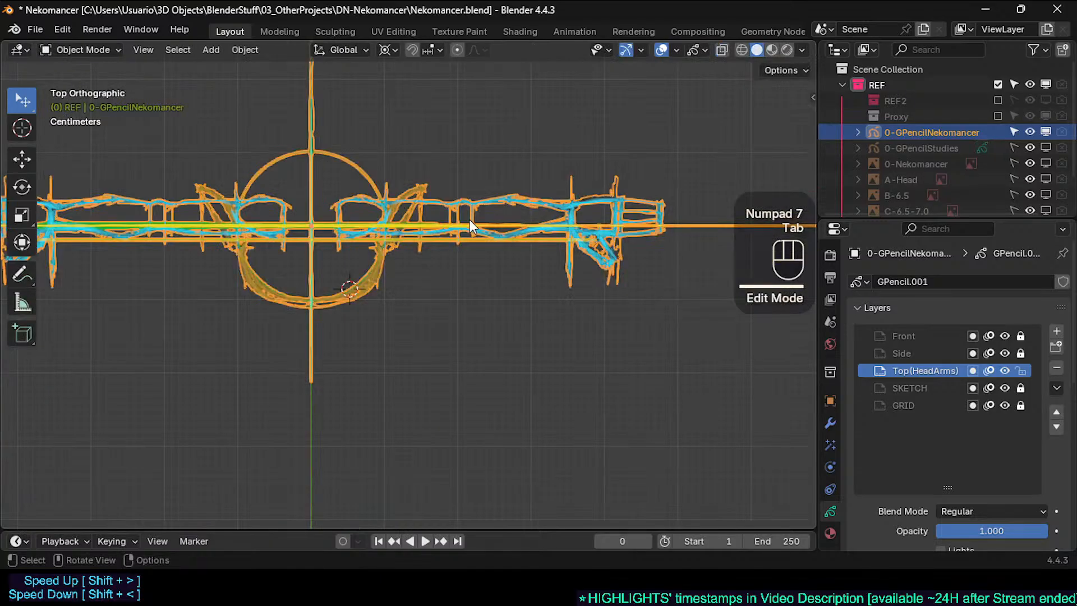
{"action": "middle_click_drag", "start_coordinate": [470, 220], "coordinate": [365, 351], "text": "shift"}
{"action": "key", "text": "alt+a"}
{"action": "mouse_move", "coordinate": [388, 302]}
{"action": "middle_mouse_down", "text": "ctrl"}
{"action": "mouse_move", "coordinate": [404, 239]}
{"action": "mouse_move", "coordinate": [384, 263]}
{"action": "mouse_move", "coordinate": [388, 293]}
{"action": "middle_mouse_up", "text": "ctrl"}
{"action": "middle_click_drag", "start_coordinate": [409, 279], "coordinate": [353, 293], "text": "shift"}
{"action": "middle_click_drag", "start_coordinate": [371, 288], "coordinate": [335, 338], "text": "shift"}
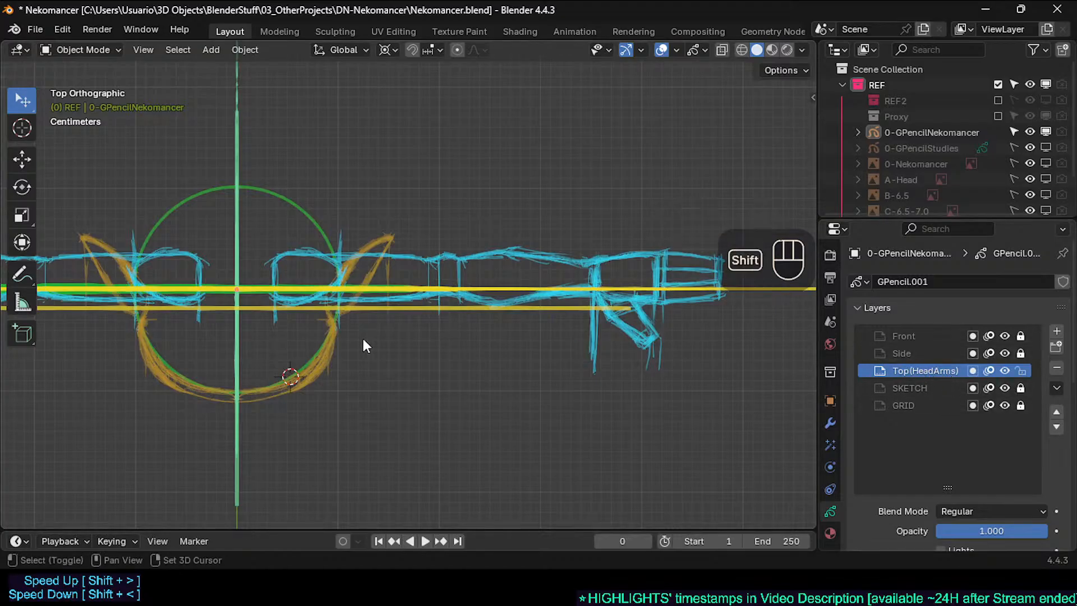
{"action": "mouse_move", "coordinate": [362, 335]}
{"action": "middle_mouse_down", "text": "shift"}
{"action": "mouse_move", "coordinate": [385, 296]}
{"action": "mouse_move", "coordinate": [363, 311]}
{"action": "mouse_move", "coordinate": [379, 308]}
{"action": "mouse_move", "coordinate": [356, 281]}
{"action": "mouse_move", "coordinate": [350, 296]}
{"action": "mouse_move", "coordinate": [337, 295]}
{"action": "mouse_move", "coordinate": [377, 317]}
{"action": "mouse_move", "coordinate": [375, 338]}
{"action": "mouse_move", "coordinate": [399, 328]}
{"action": "mouse_move", "coordinate": [386, 339]}
{"action": "mouse_move", "coordinate": [390, 299]}
{"action": "mouse_move", "coordinate": [372, 302]}
{"action": "mouse_move", "coordinate": [362, 268]}
{"action": "middle_mouse_up", "text": "shift"}
{"action": "key", "text": "ctrl+s"}
{"action": "key", "text": "ctrl+s"}
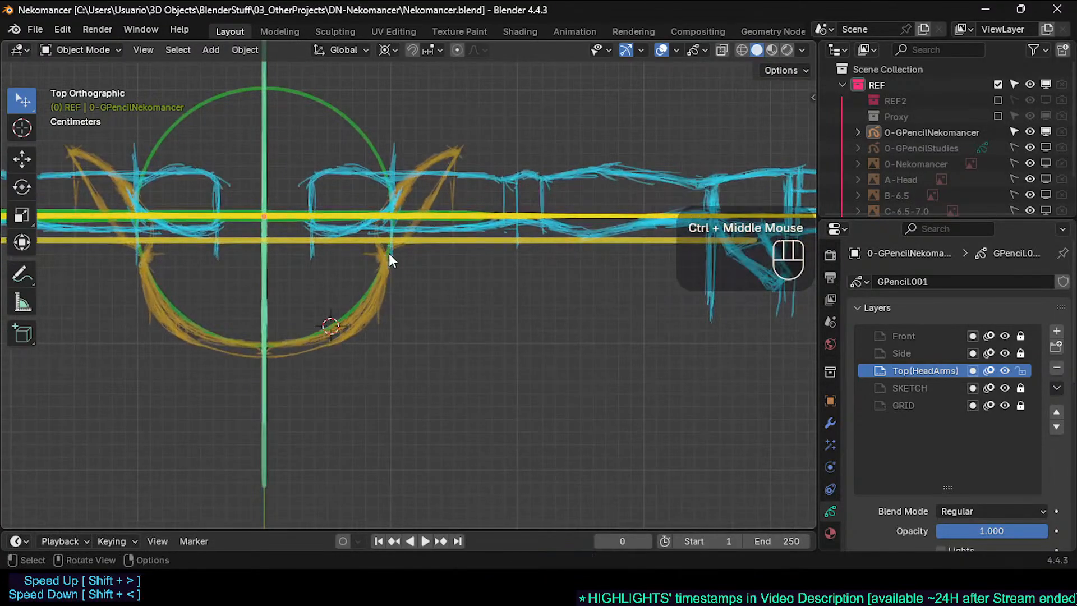
Examine how the cyan arm strokes line up with the head and body sketches from above and in perspective
{"action": "middle_click_drag", "start_coordinate": [369, 292], "coordinate": [356, 310], "text": "ctrl"}
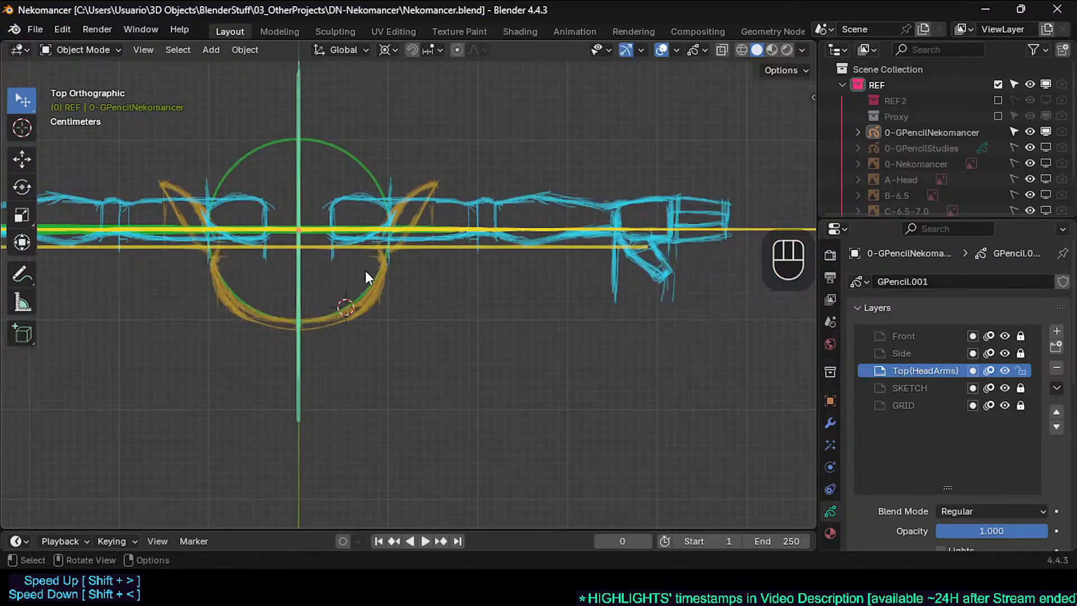
{"action": "mouse_move", "coordinate": [367, 270]}
{"action": "middle_mouse_down", "text": "ctrl"}
{"action": "mouse_move", "coordinate": [352, 291]}
{"action": "mouse_move", "coordinate": [358, 322]}
{"action": "mouse_move", "coordinate": [366, 270]}
{"action": "mouse_move", "coordinate": [352, 292]}
{"action": "mouse_move", "coordinate": [420, 287]}
{"action": "middle_mouse_up", "text": "ctrl"}
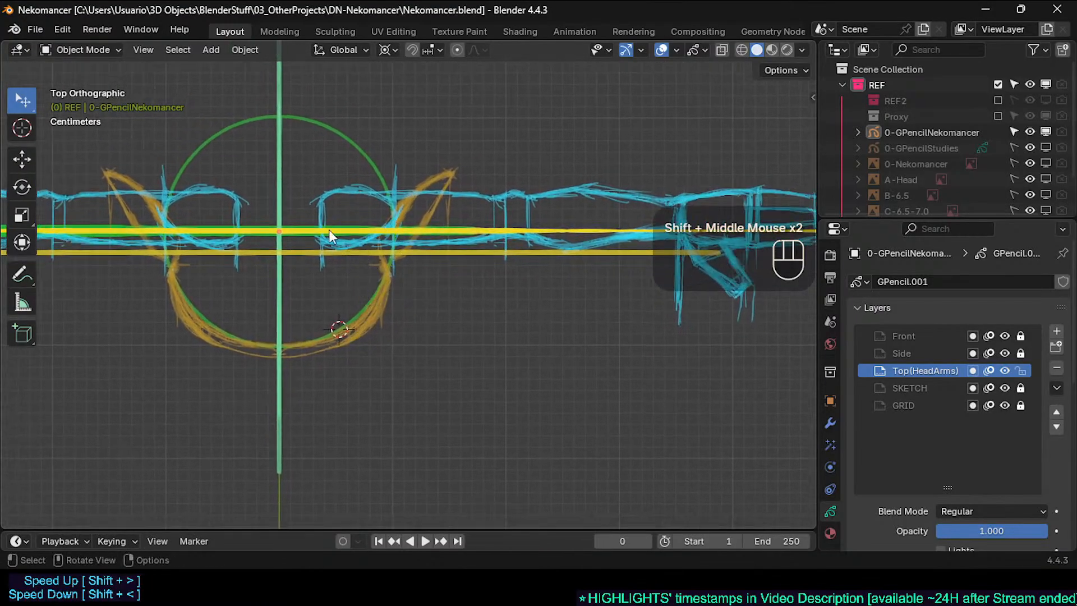
{"action": "middle_click_drag", "start_coordinate": [328, 230], "coordinate": [325, 207], "text": "shift"}
{"action": "mouse_move", "coordinate": [324, 262]}
{"action": "middle_mouse_down"}
{"action": "mouse_move", "coordinate": [312, 299]}
{"action": "mouse_move", "coordinate": [331, 229]}
{"action": "mouse_move", "coordinate": [324, 255]}
{"action": "middle_mouse_up"}
{"action": "middle_click_drag", "start_coordinate": [324, 256], "coordinate": [365, 278], "text": "shift"}
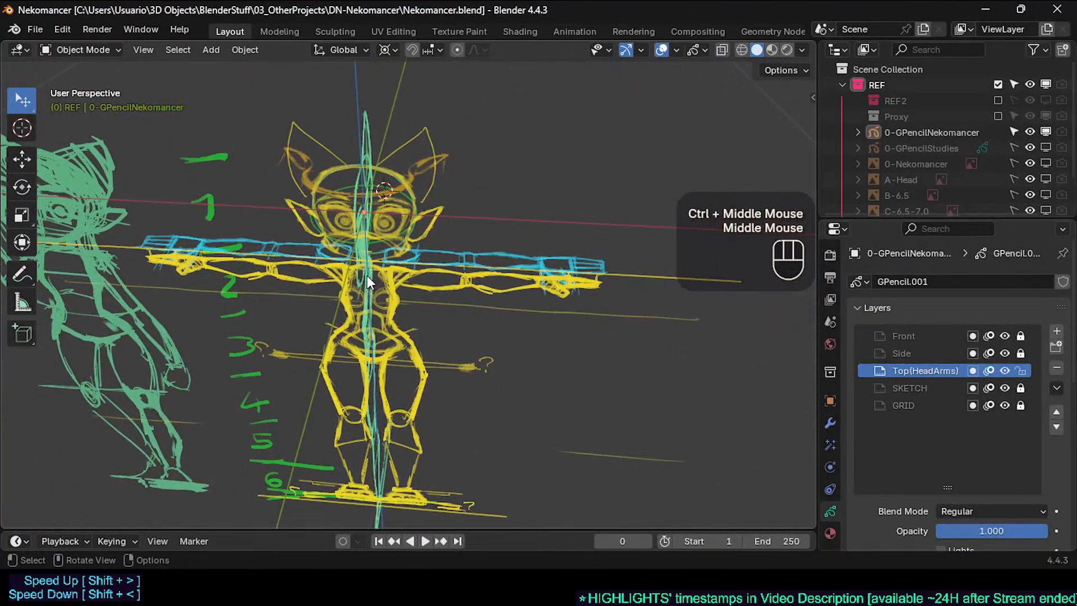
{"action": "middle_click_drag", "start_coordinate": [392, 196], "coordinate": [361, 215]}
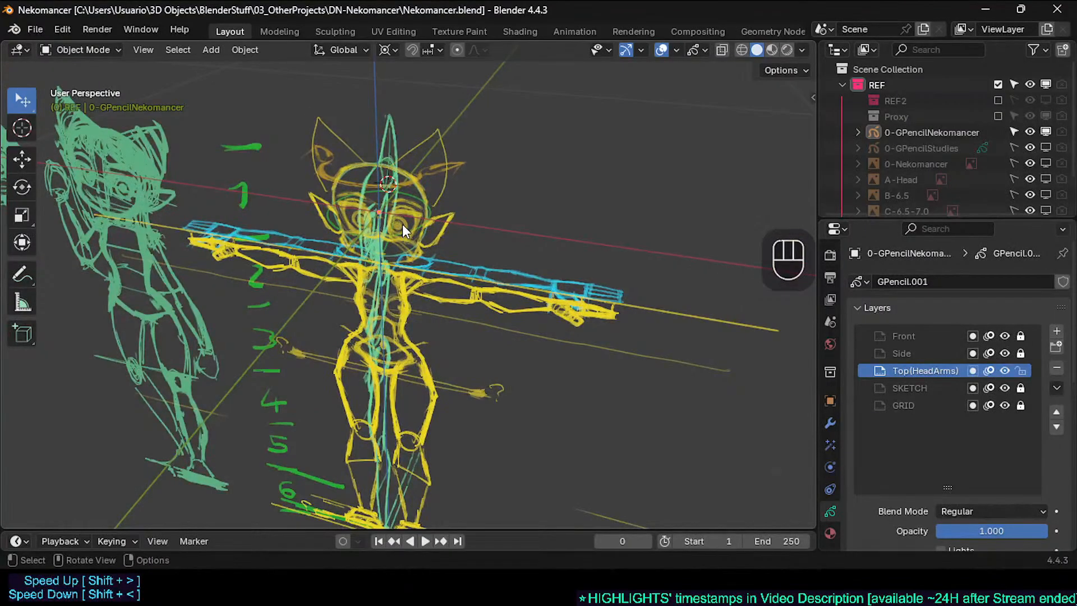
{"action": "mouse_move", "coordinate": [402, 224]}
{"action": "middle_mouse_down"}
{"action": "mouse_move", "coordinate": [392, 250]}
{"action": "mouse_move", "coordinate": [402, 196]}
{"action": "mouse_move", "coordinate": [409, 270]}
{"action": "mouse_move", "coordinate": [393, 297]}
{"action": "mouse_move", "coordinate": [388, 265]}
{"action": "mouse_move", "coordinate": [385, 280]}
{"action": "middle_mouse_up"}
{"action": "middle_click_drag", "start_coordinate": [385, 280], "coordinate": [349, 259]}
{"action": "mouse_move", "coordinate": [348, 259]}
{"action": "middle_mouse_down", "text": "shift"}
{"action": "mouse_move", "coordinate": [351, 297]}
{"action": "mouse_move", "coordinate": [377, 249]}
{"action": "mouse_move", "coordinate": [373, 274]}
{"action": "mouse_move", "coordinate": [382, 271]}
{"action": "middle_mouse_up", "text": "shift"}
{"action": "middle_click_drag", "start_coordinate": [381, 270], "coordinate": [399, 273], "text": "shift"}
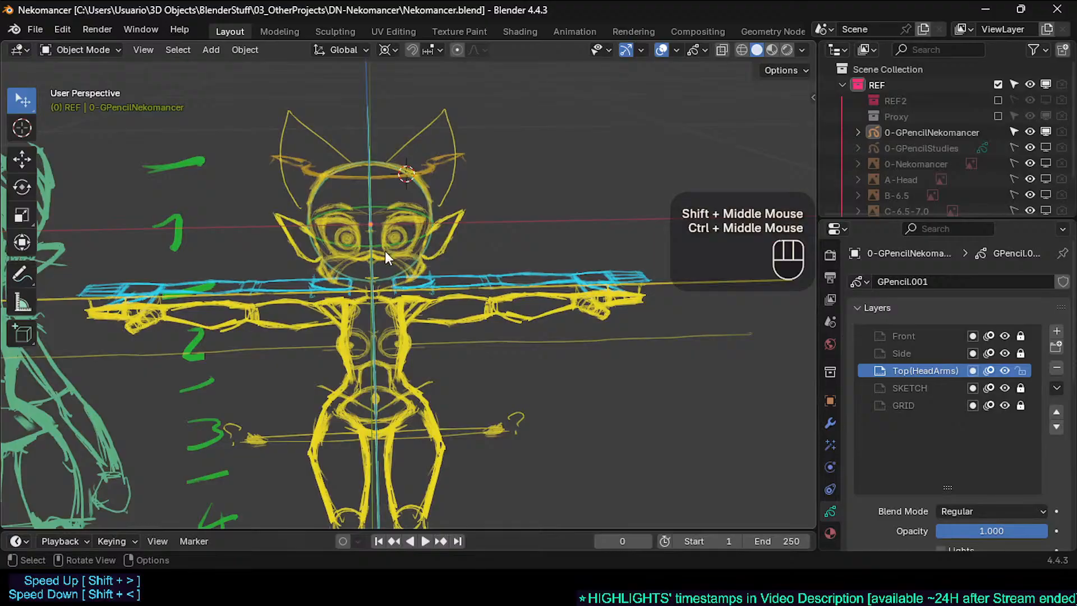
{"action": "middle_click_drag", "start_coordinate": [425, 233], "coordinate": [372, 246]}
{"action": "middle_click_drag", "start_coordinate": [373, 245], "coordinate": [412, 227], "text": "shift"}
{"action": "mouse_move", "coordinate": [412, 227]}
{"action": "middle_mouse_down"}
{"action": "mouse_move", "coordinate": [403, 242]}
{"action": "mouse_move", "coordinate": [413, 246]}
{"action": "middle_mouse_up"}
{"action": "middle_click_drag", "start_coordinate": [412, 246], "coordinate": [377, 247], "text": "shift"}
{"action": "middle_click_drag", "start_coordinate": [377, 247], "coordinate": [368, 275], "text": "shift"}
{"action": "middle_click_drag", "start_coordinate": [367, 275], "coordinate": [403, 249]}
{"action": "middle_click_drag", "start_coordinate": [403, 250], "coordinate": [399, 210], "text": "shift"}
Save the Blender file again
{"action": "key", "text": "ctrl+s"}
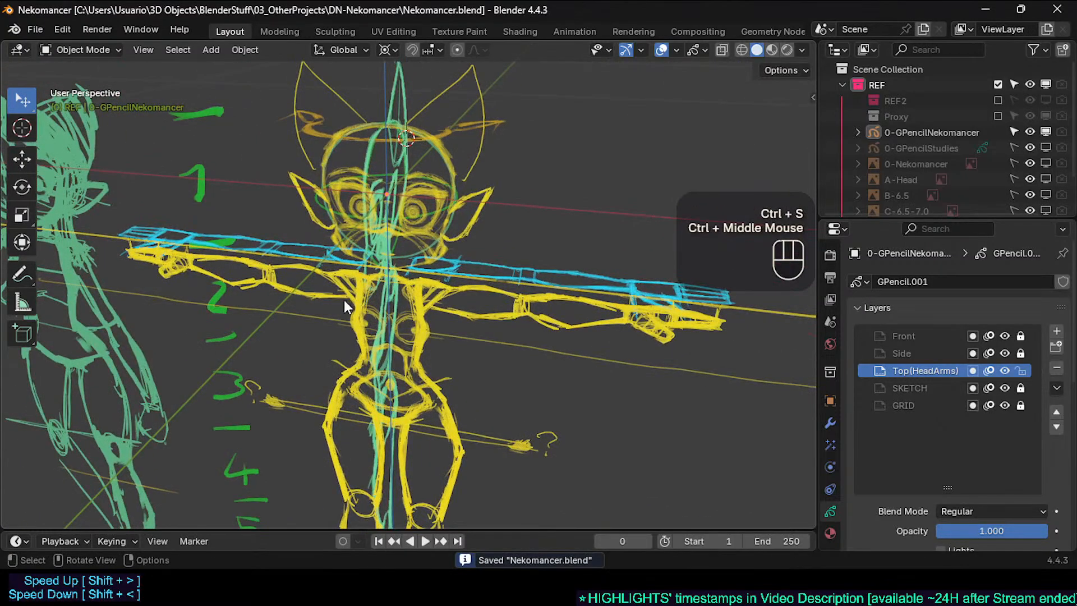
{"action": "middle_click_drag", "start_coordinate": [382, 257], "coordinate": [375, 230], "text": "shift"}
{"action": "mouse_move", "coordinate": [376, 229]}
{"action": "middle_mouse_down"}
{"action": "mouse_move", "coordinate": [356, 226]}
{"action": "mouse_move", "coordinate": [465, 211]}
{"action": "mouse_move", "coordinate": [412, 255]}
{"action": "mouse_move", "coordinate": [448, 233]}
{"action": "mouse_move", "coordinate": [456, 241]}
{"action": "mouse_move", "coordinate": [432, 240]}
{"action": "mouse_move", "coordinate": [497, 269]}
{"action": "mouse_move", "coordinate": [443, 267]}
{"action": "mouse_move", "coordinate": [480, 256]}
{"action": "mouse_move", "coordinate": [443, 241]}
{"action": "middle_mouse_up"}
{"action": "key", "text": "ctrl+s"}
Enter Edit Mode with SKETCH as the active, unlocked layer and select all of its strokes
{"action": "key", "text": "Tab"}
{"action": "key", "text": "a"}
{"action": "key", "text": "alt+a"}
{"action": "key", "text": "a"}
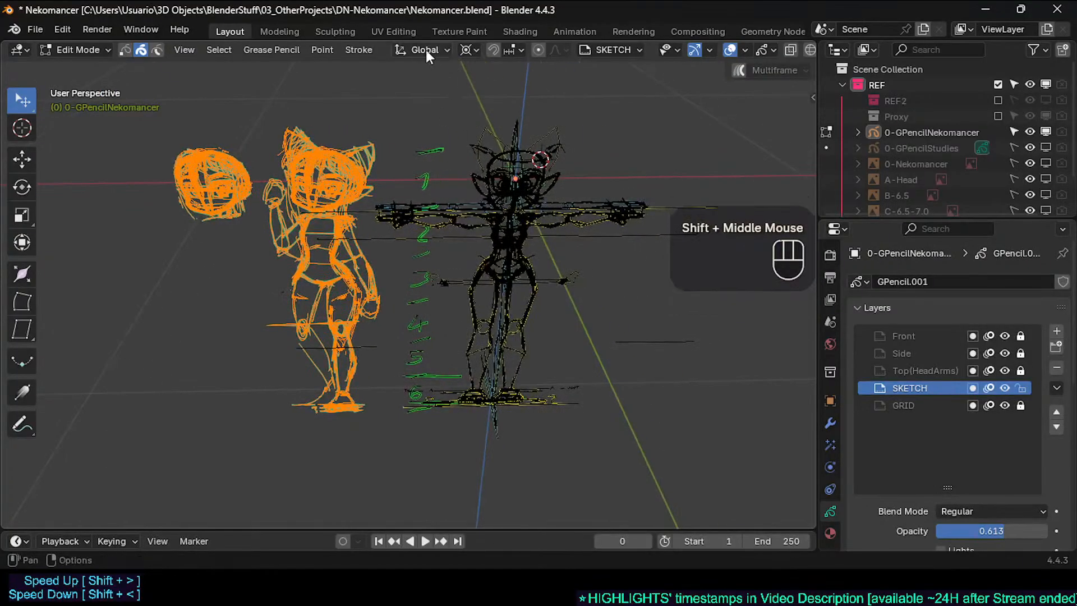
Add the Assign Material submenu to Quick Favorites and open the Quick Favorites list
{"action": "left_click", "coordinate": [360, 50]}
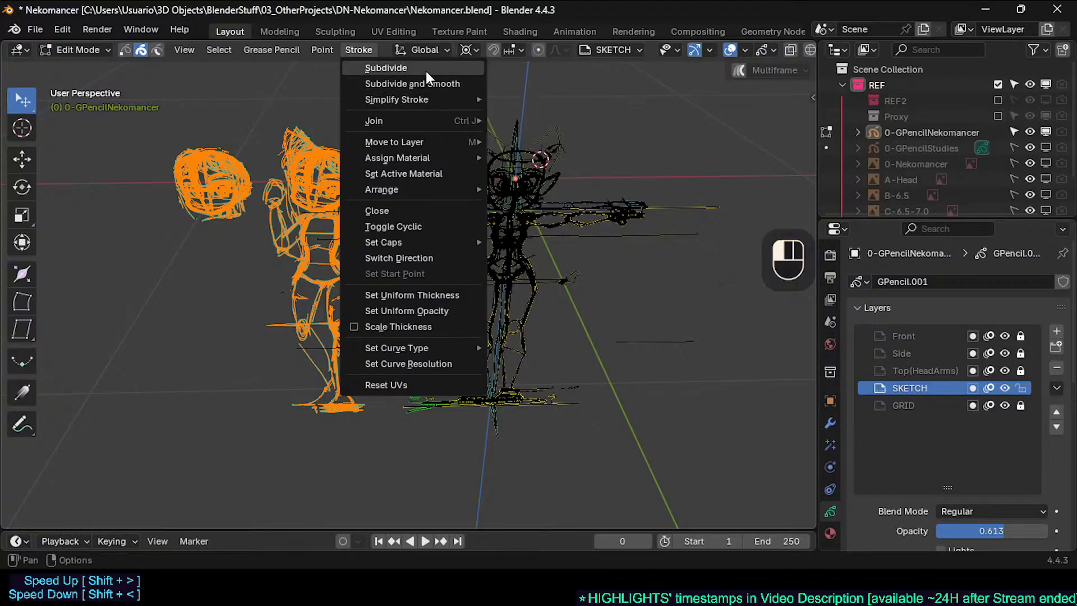
{"action": "key", "text": "Escape"}
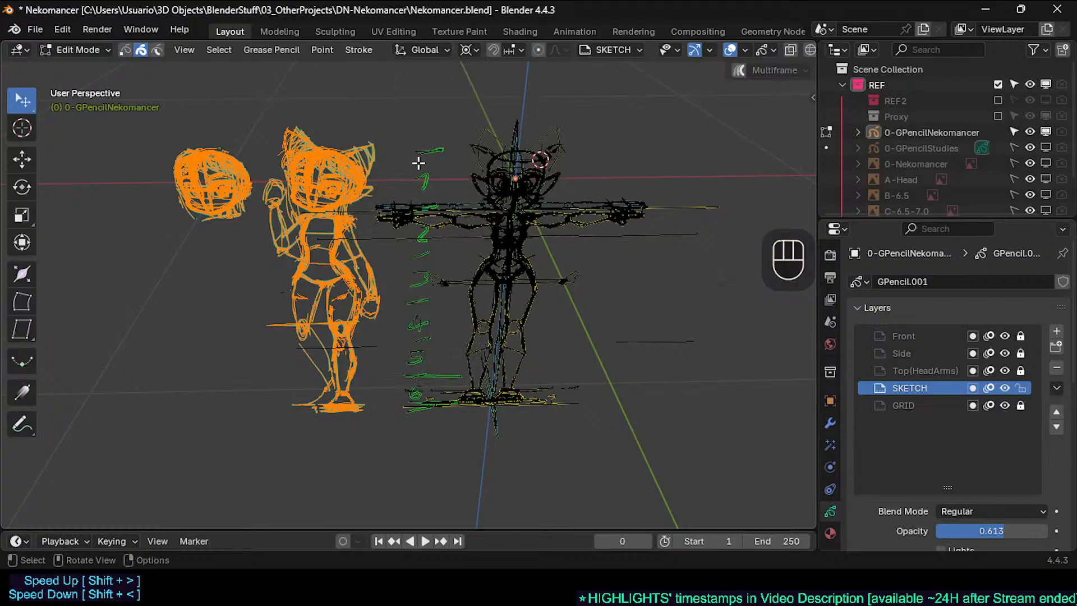
{"action": "left_click", "coordinate": [359, 50]}
{"action": "mouse_move", "coordinate": [409, 161]}
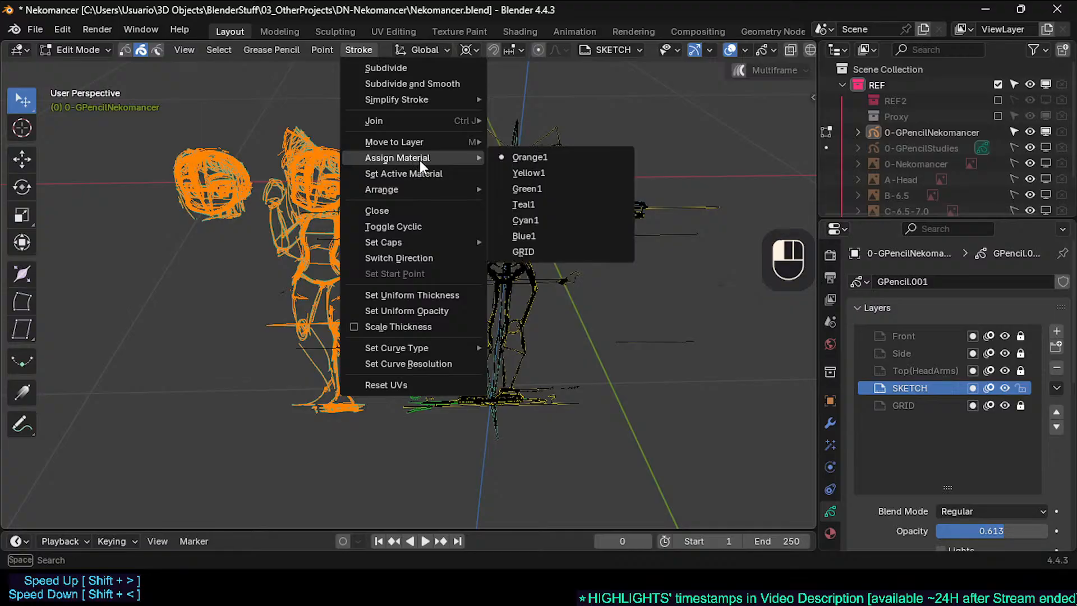
{"action": "right_click", "coordinate": [423, 155]}
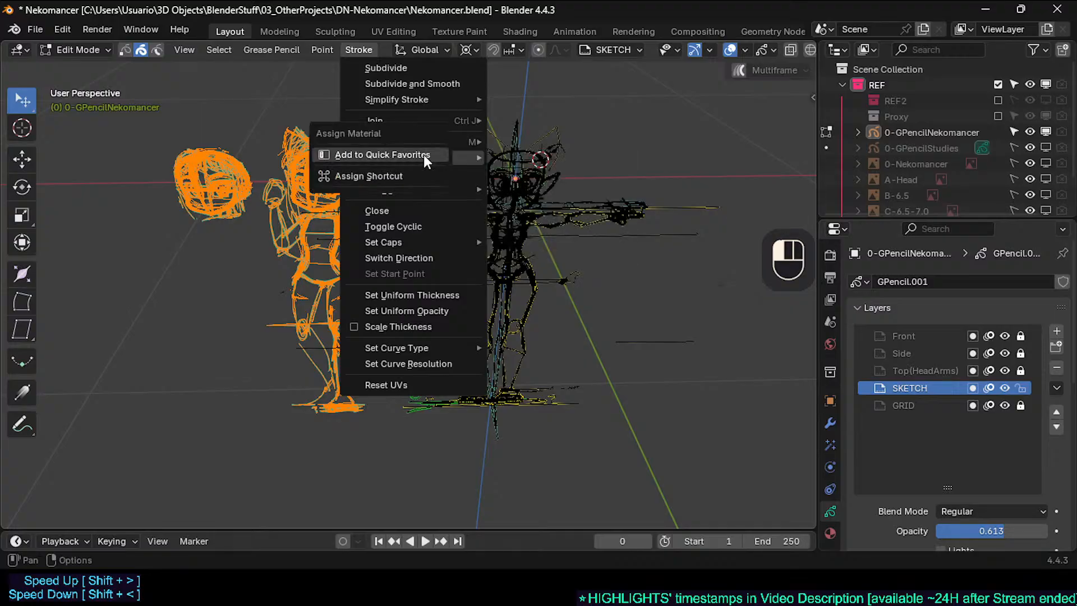
{"action": "key", "text": "Escape"}
{"action": "right_click", "coordinate": [424, 155]}
{"action": "key", "text": "Escape"}
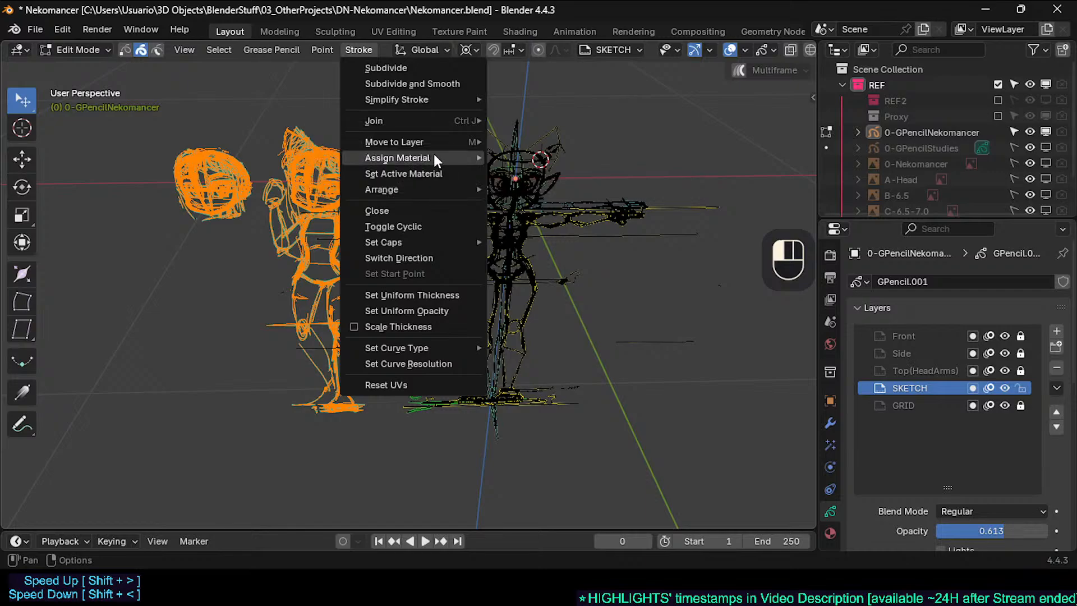
{"action": "key", "text": "Escape"}
{"action": "key", "text": "q"}
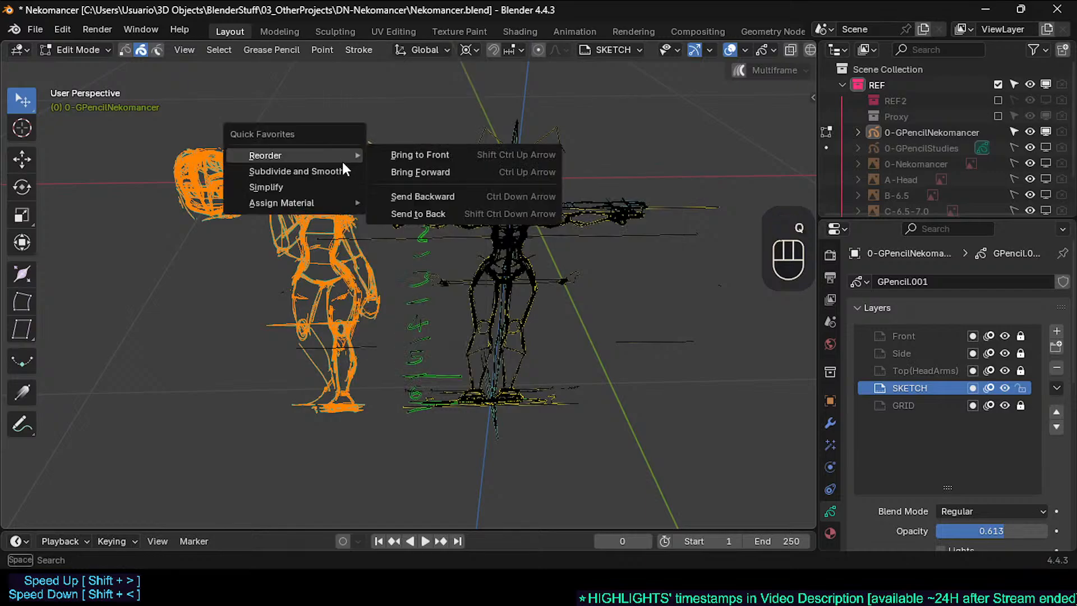
Assign the GRID material to all selected strokes of the SKETCH layer and return to Object Mode
{"action": "mouse_move", "coordinate": [328, 205]}
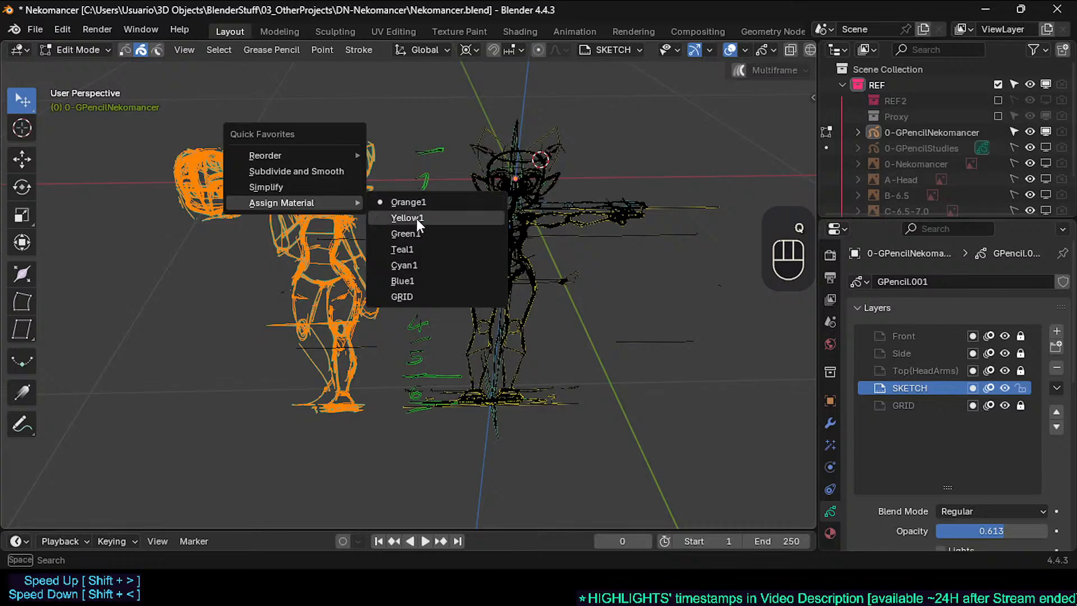
{"action": "left_click", "coordinate": [416, 293]}
{"action": "key", "text": "Tab"}
{"action": "middle_click_drag", "start_coordinate": [415, 293], "coordinate": [415, 228]}
{"action": "key", "text": "alt+a"}
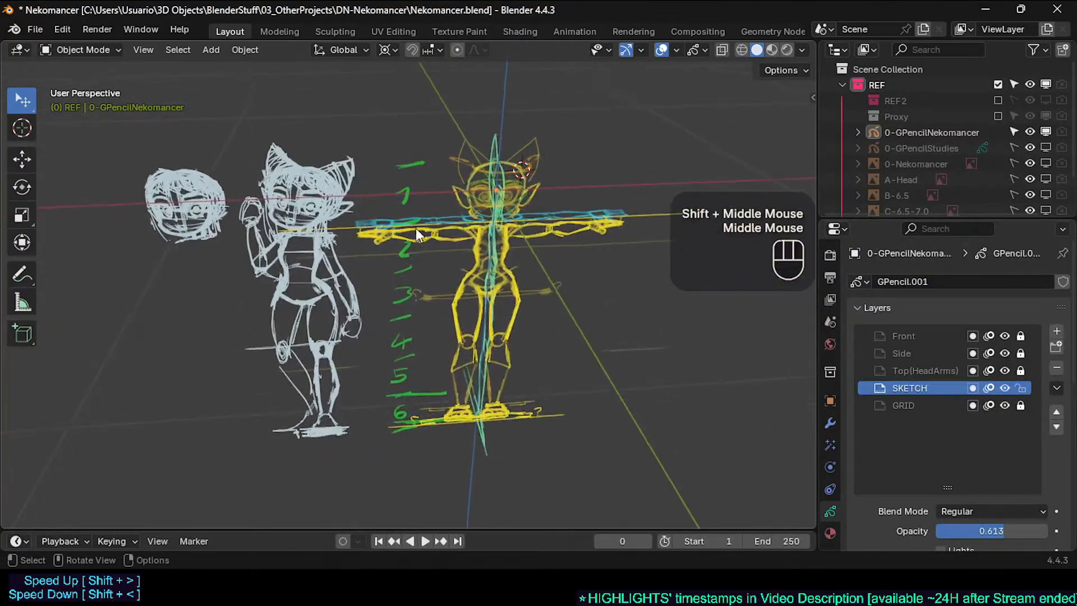
Make GRID the active layer, assign the GRID material to all of its strokes, and return to Object Mode
{"action": "left_click", "coordinate": [930, 403]}
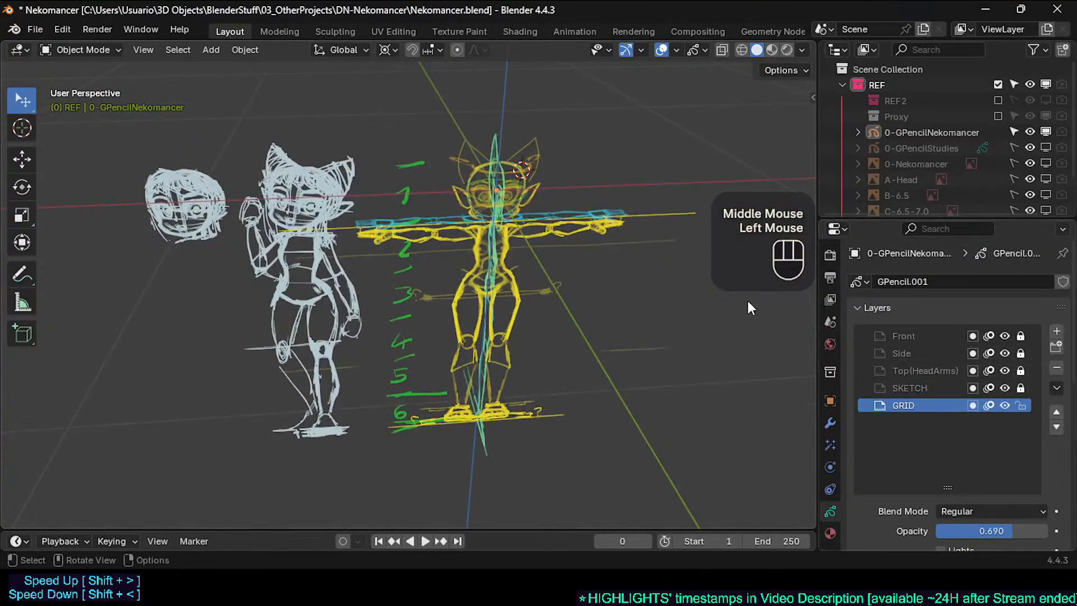
{"action": "key", "text": "Tab"}
{"action": "key", "text": "a"}
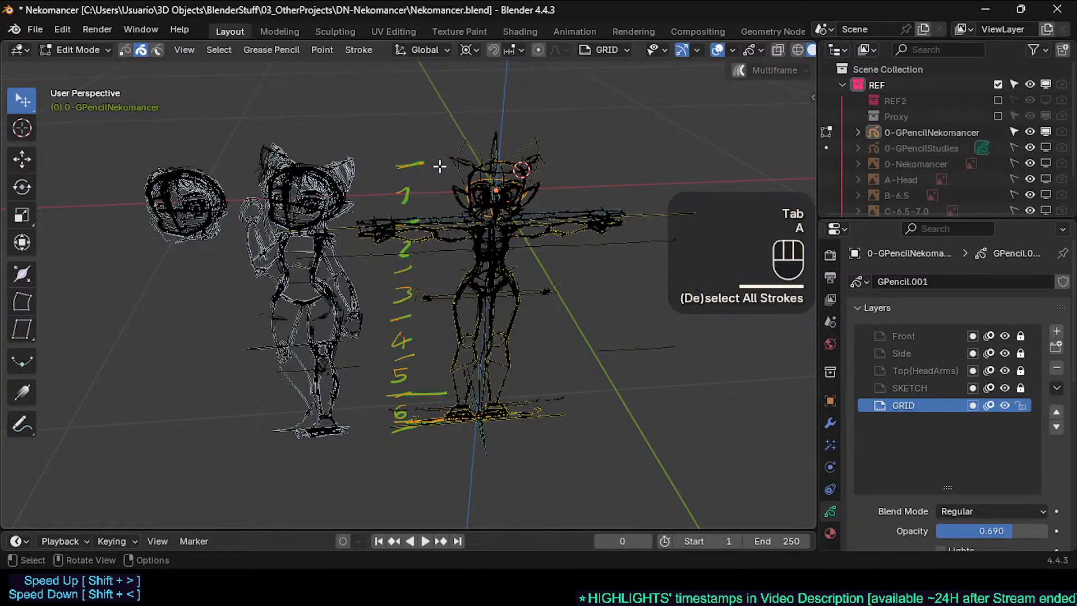
{"action": "key", "text": "q"}
{"action": "mouse_move", "coordinate": [359, 139]}
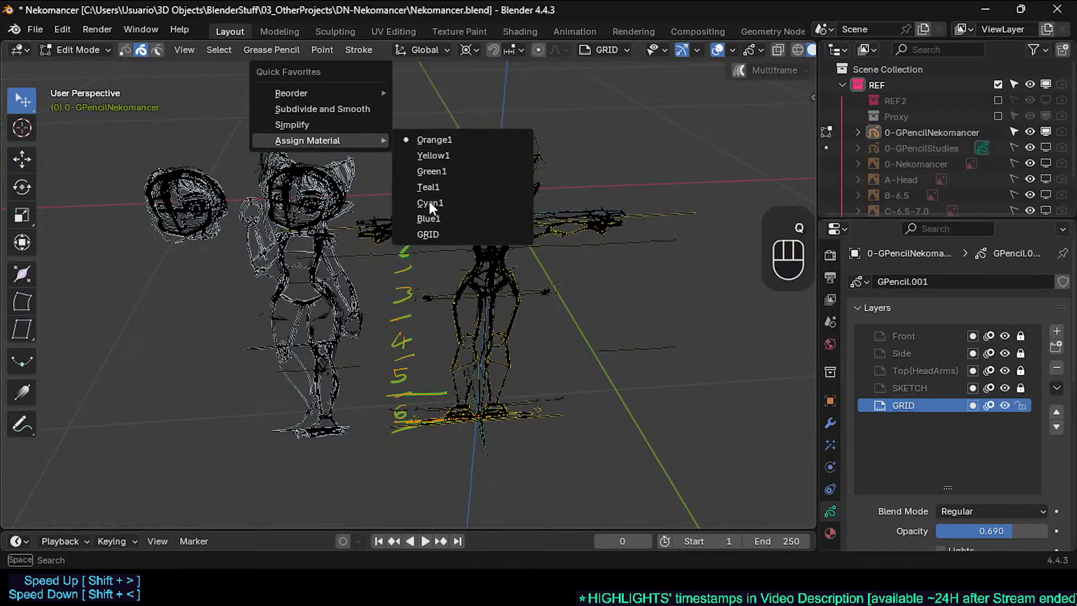
{"action": "left_click", "coordinate": [434, 233]}
{"action": "key", "text": "ctrl+Tab"}
{"action": "left_click", "coordinate": [439, 226]}
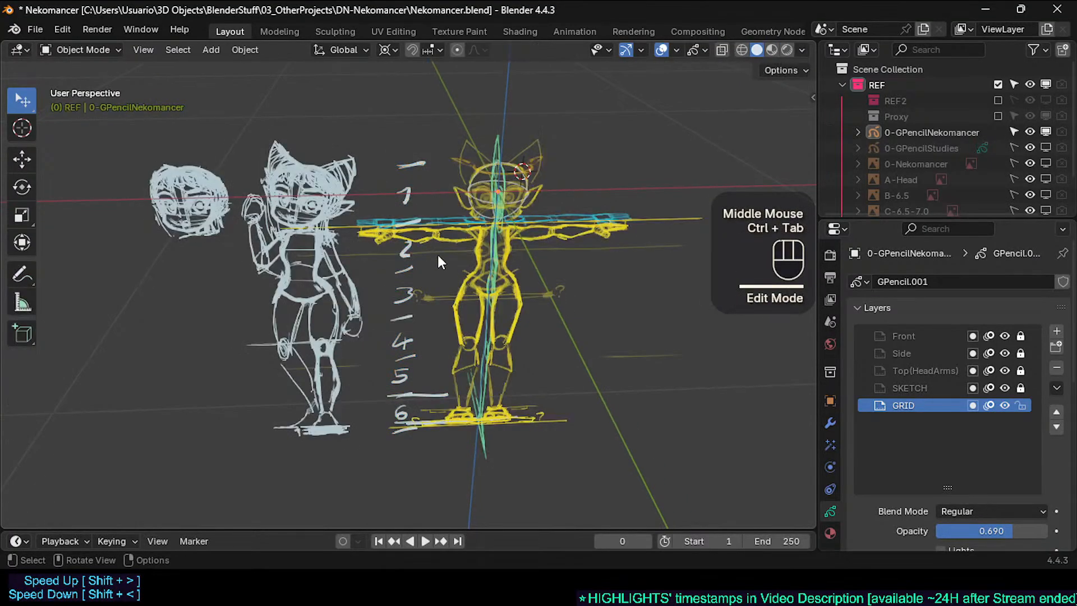
Save the Blender file with the recolored proportion grid
{"action": "mouse_move", "coordinate": [438, 255]}
{"action": "middle_mouse_down", "text": "alt"}
{"action": "mouse_move", "coordinate": [453, 194]}
{"action": "mouse_move", "coordinate": [433, 213]}
{"action": "mouse_move", "coordinate": [437, 236]}
{"action": "mouse_move", "coordinate": [328, 227]}
{"action": "mouse_move", "coordinate": [386, 237]}
{"action": "mouse_move", "coordinate": [366, 249]}
{"action": "mouse_move", "coordinate": [376, 257]}
{"action": "mouse_move", "coordinate": [409, 239]}
{"action": "mouse_move", "coordinate": [493, 224]}
{"action": "mouse_move", "coordinate": [426, 235]}
{"action": "mouse_move", "coordinate": [424, 244]}
{"action": "middle_mouse_up", "text": "alt"}
{"action": "key", "text": "alt+a"}
{"action": "key", "text": "ctrl+s"}
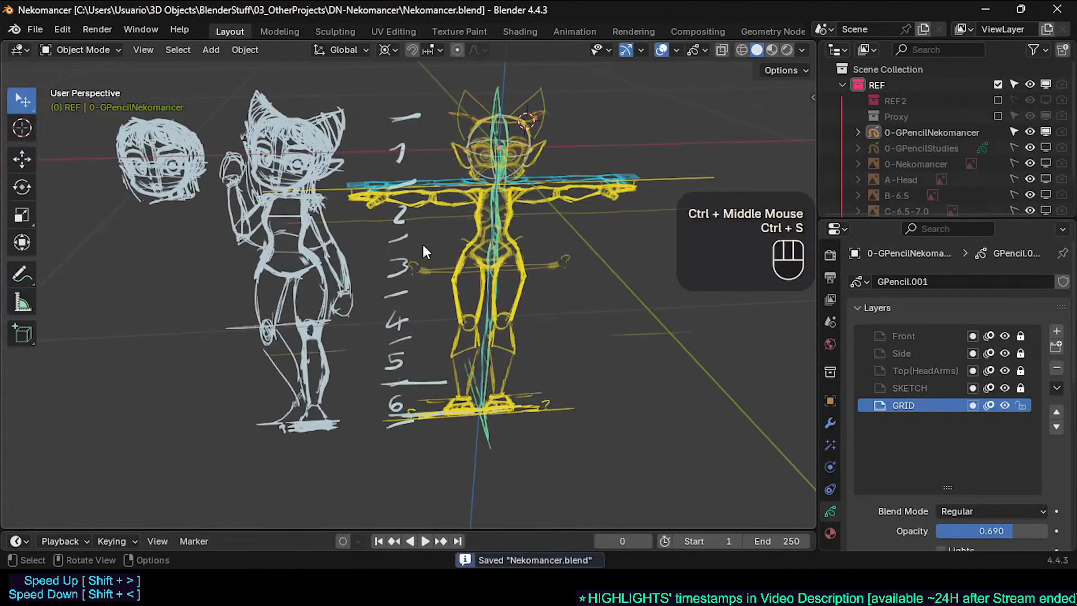
Make SKETCH the active layer, assign the Blue1 material to all of its strokes, and return to Object Mode
{"action": "key", "text": "Tab"}
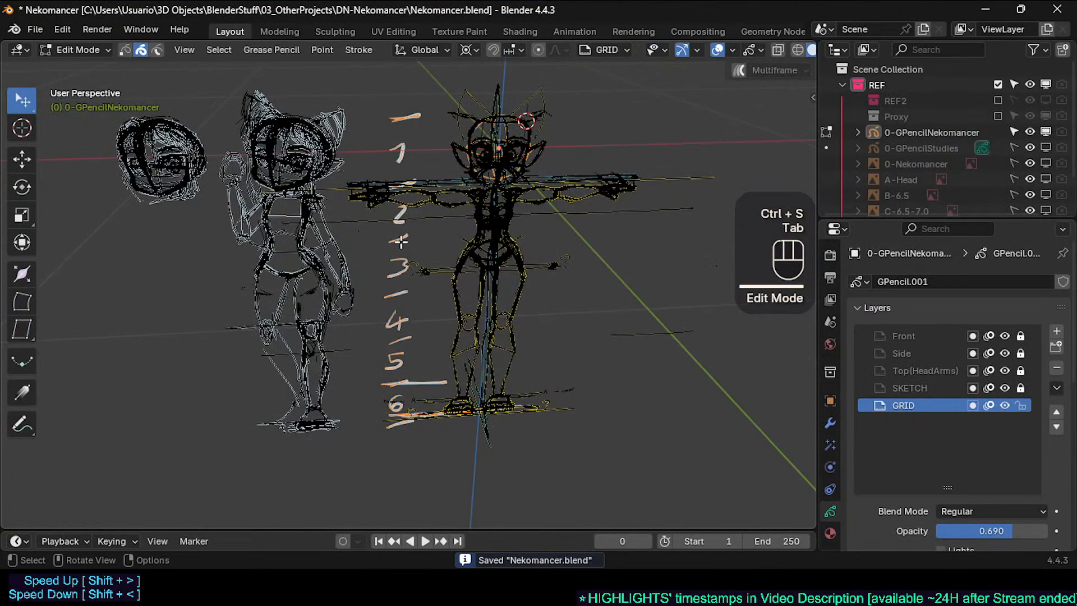
{"action": "key", "text": "Tab"}
{"action": "left_click", "coordinate": [920, 388]}
{"action": "key", "text": "Tab"}
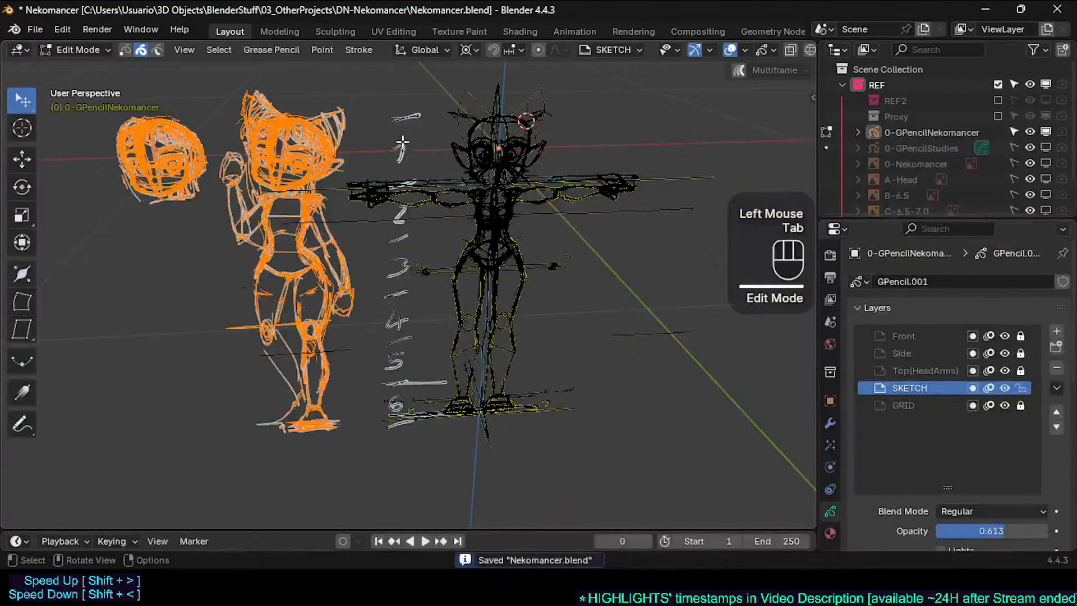
{"action": "key", "text": "a"}
{"action": "left_click", "coordinate": [358, 49]}
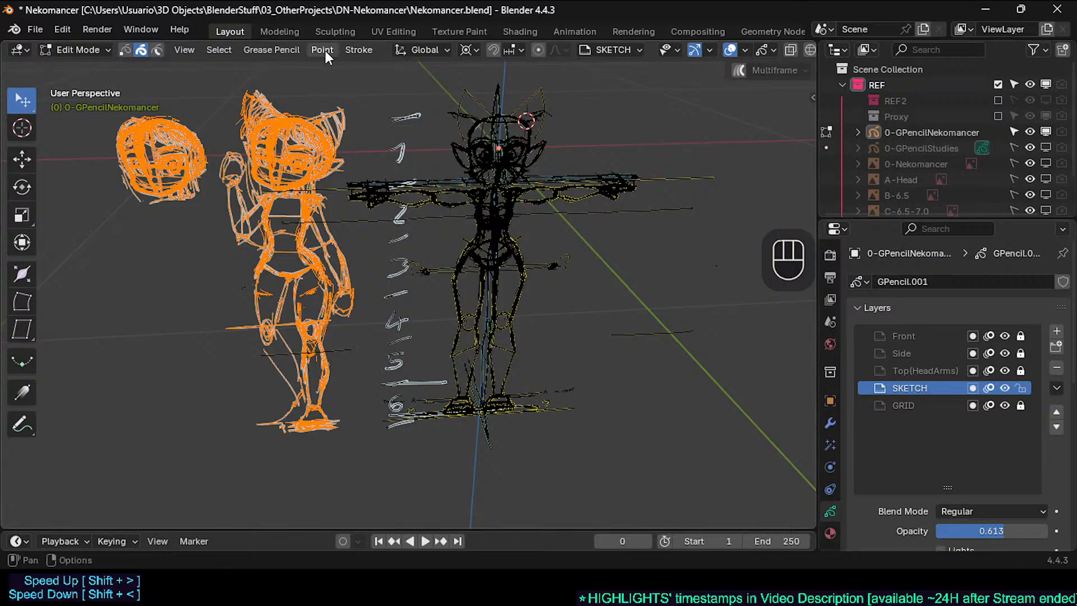
{"action": "left_click", "coordinate": [358, 49]}
{"action": "key", "text": "q"}
{"action": "mouse_move", "coordinate": [349, 187]}
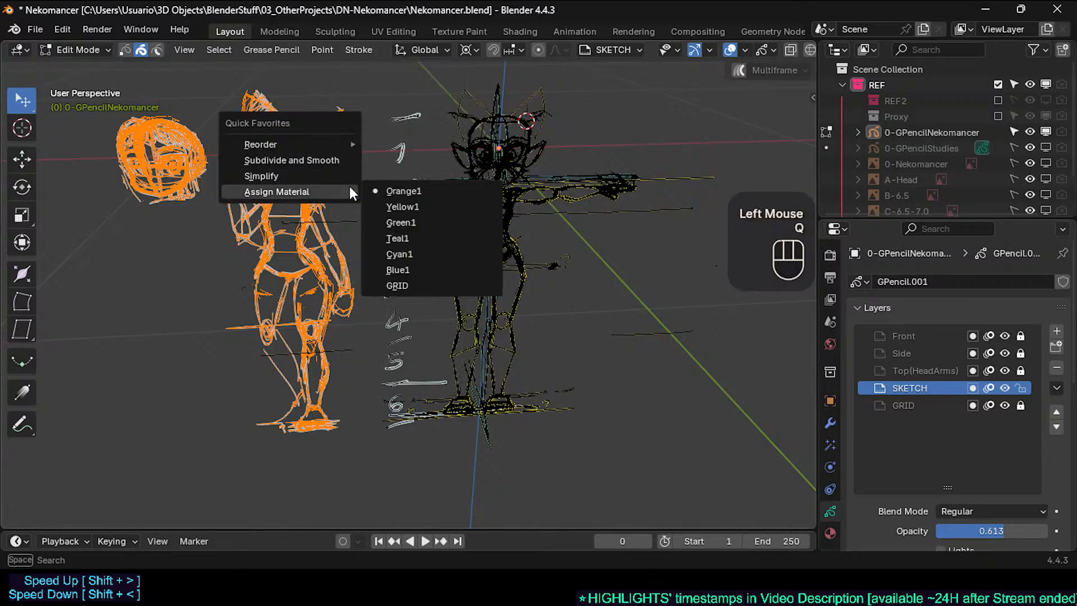
{"action": "left_click", "coordinate": [405, 268]}
{"action": "key", "text": "Tab"}
Examine the color-coded drawing in perspective, from the right side and from the front
{"action": "mouse_move", "coordinate": [419, 227]}
{"action": "middle_mouse_down"}
{"action": "mouse_move", "coordinate": [400, 185]}
{"action": "mouse_move", "coordinate": [387, 185]}
{"action": "middle_mouse_up"}
{"action": "middle_click_drag", "start_coordinate": [429, 187], "coordinate": [392, 180], "text": "shift"}
{"action": "mouse_move", "coordinate": [409, 181]}
{"action": "middle_mouse_down"}
{"action": "mouse_move", "coordinate": [353, 177]}
{"action": "mouse_move", "coordinate": [486, 169]}
{"action": "mouse_move", "coordinate": [335, 166]}
{"action": "mouse_move", "coordinate": [257, 147]}
{"action": "mouse_move", "coordinate": [477, 170]}
{"action": "mouse_move", "coordinate": [496, 135]}
{"action": "middle_mouse_up"}
{"action": "key", "text": "alt+a"}
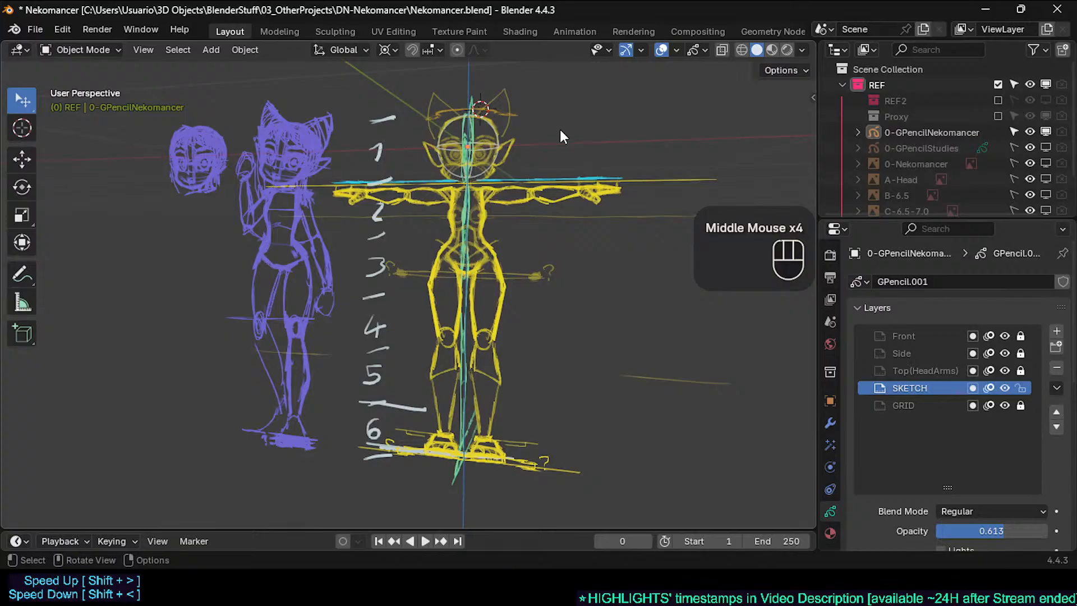
{"action": "middle_click_drag", "start_coordinate": [470, 235], "coordinate": [437, 251], "text": "shift"}
{"action": "key", "text": "KP_3"}
{"action": "scroll", "coordinate": [436, 252], "scroll_direction": "up", "scroll_amount": 2}
{"action": "scroll", "coordinate": [435, 258], "scroll_direction": "down", "scroll_amount": 2}
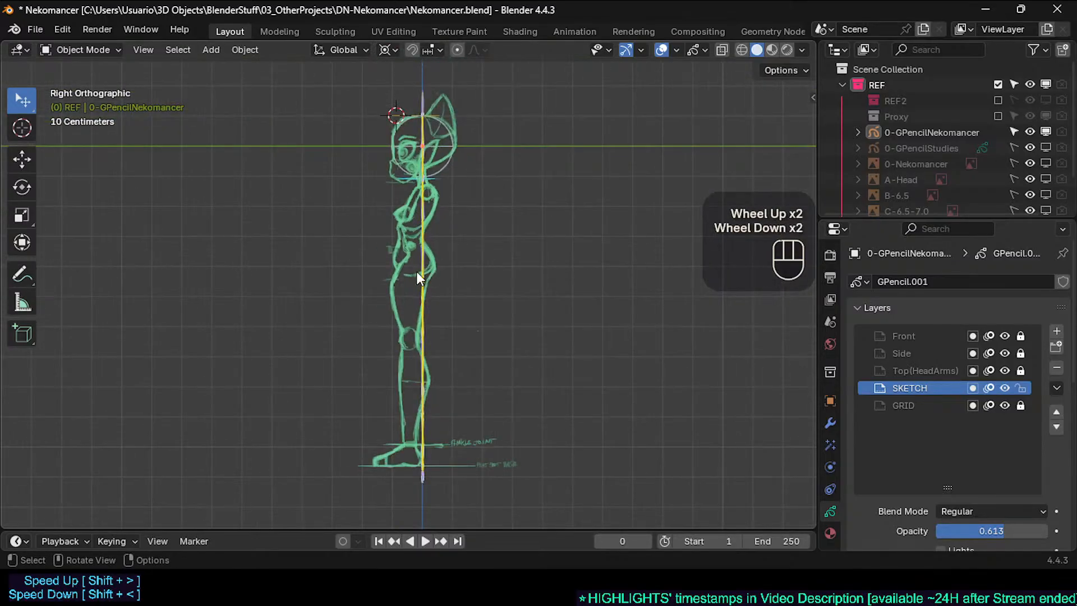
{"action": "scroll", "coordinate": [420, 168], "scroll_direction": "up", "scroll_amount": 2}
{"action": "scroll", "coordinate": [415, 168], "scroll_direction": "down", "scroll_amount": 1}
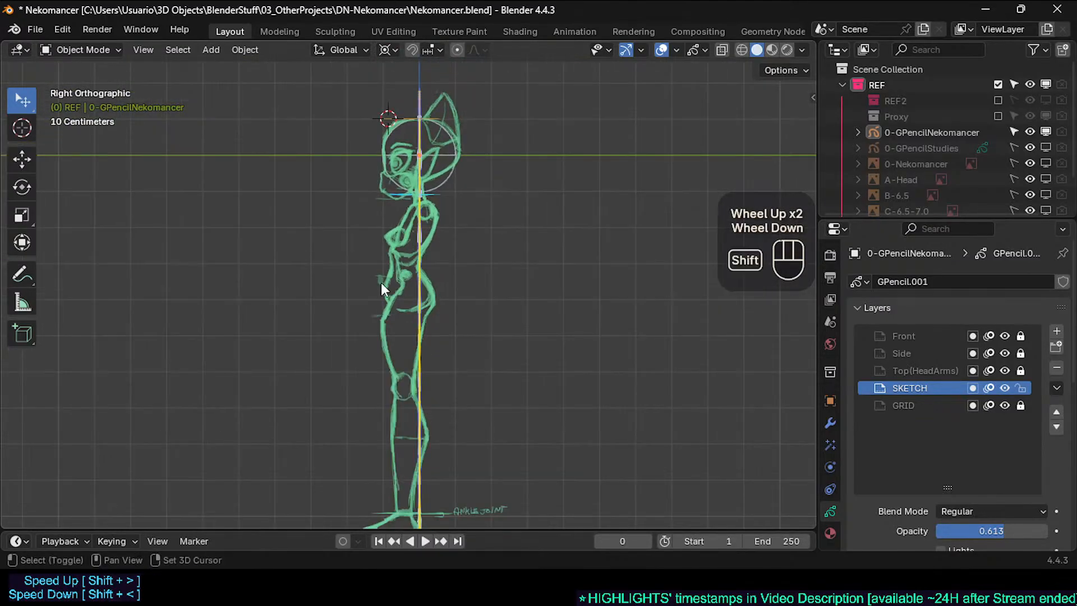
{"action": "middle_click_drag", "start_coordinate": [381, 282], "coordinate": [361, 232], "text": "shift"}
{"action": "scroll", "coordinate": [344, 287], "scroll_direction": "down", "scroll_amount": 2}
{"action": "key", "text": "KP_1"}
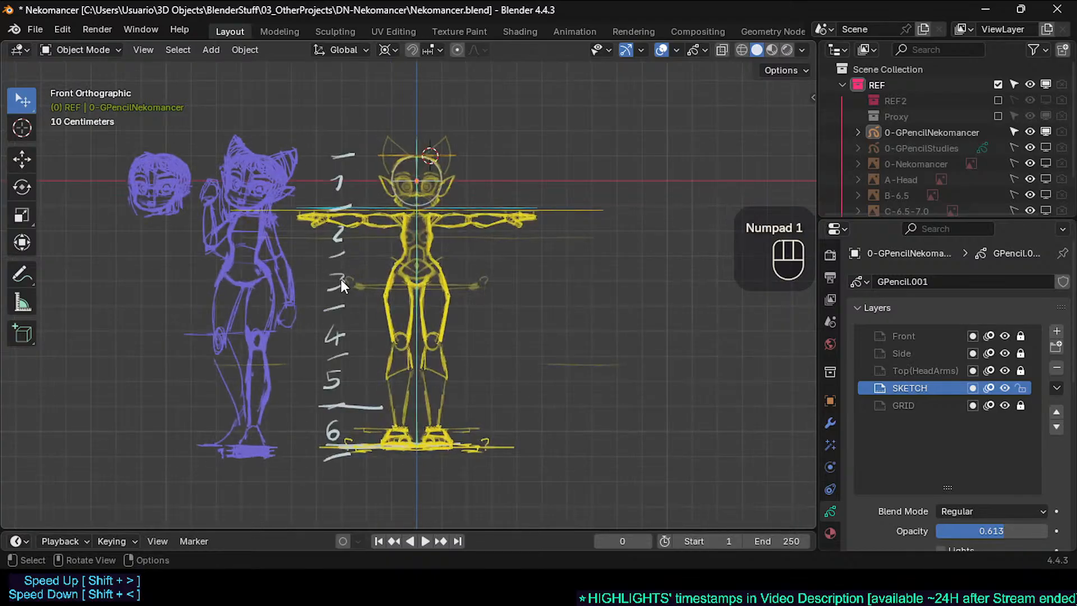
Show the 0-Nekomancer reference image in the viewport and save the file with the drawing in right side view
{"action": "left_click", "coordinate": [1044, 162]}
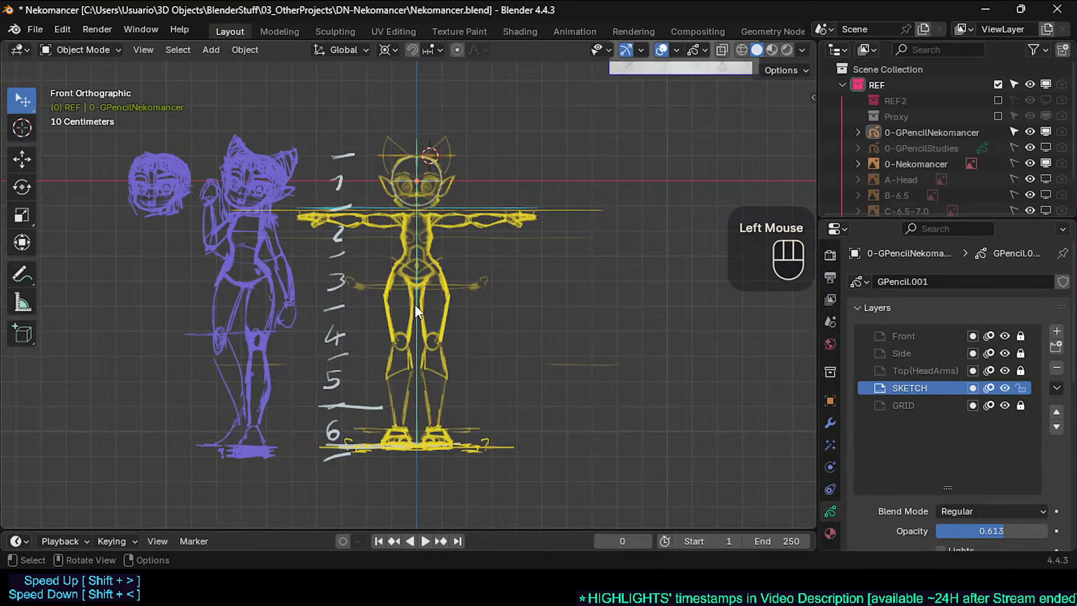
{"action": "scroll", "coordinate": [461, 265], "scroll_direction": "up", "scroll_amount": 2}
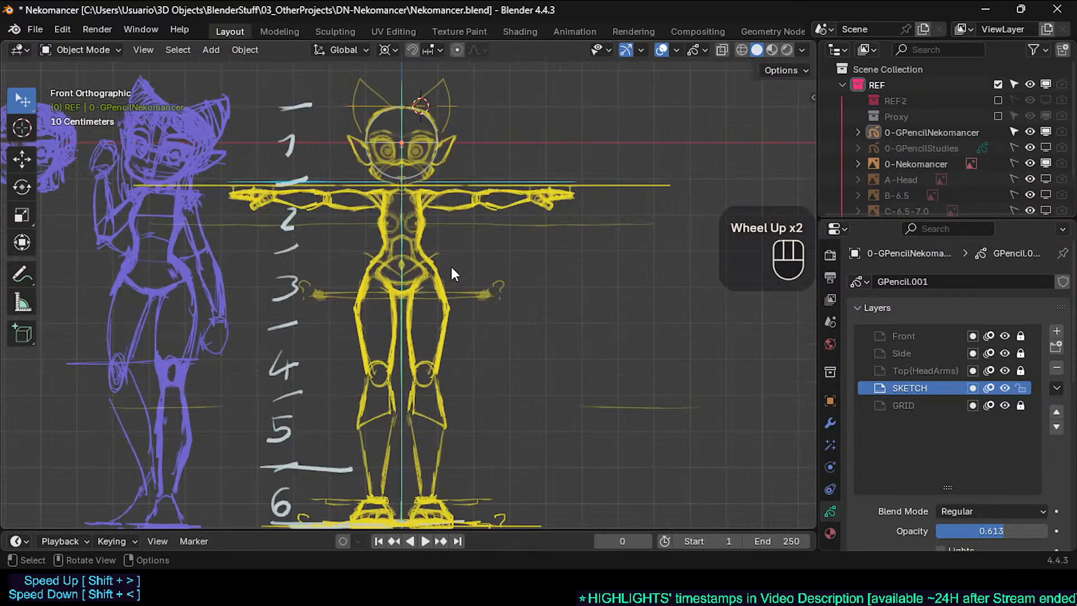
{"action": "key", "text": "KP_3"}
{"action": "key", "text": "KP_1"}
{"action": "scroll", "coordinate": [452, 269], "scroll_direction": "down", "scroll_amount": 1}
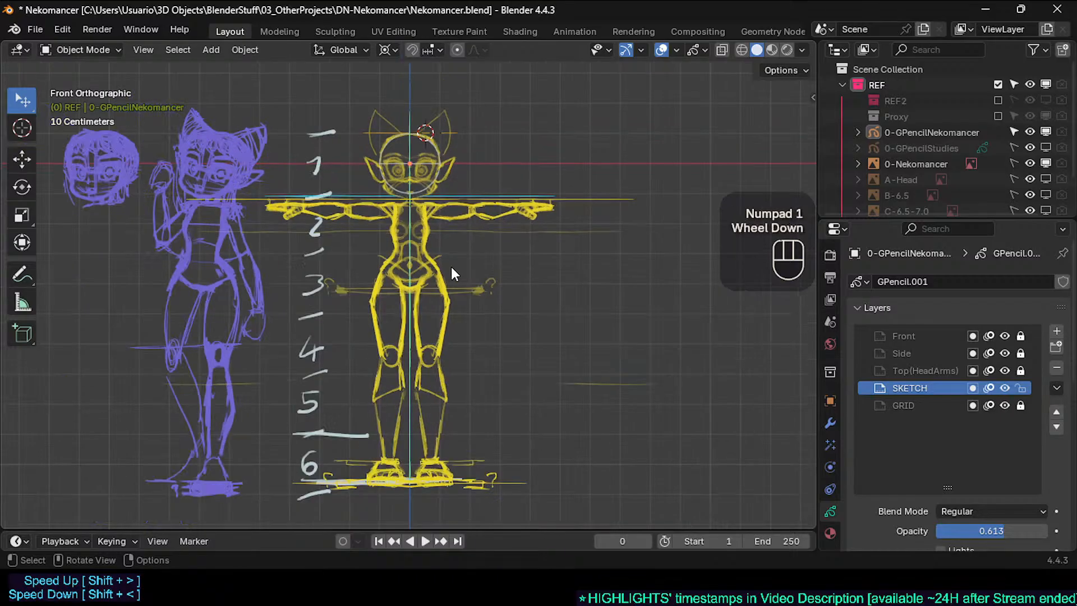
{"action": "scroll", "coordinate": [443, 229], "scroll_direction": "up", "scroll_amount": 2}
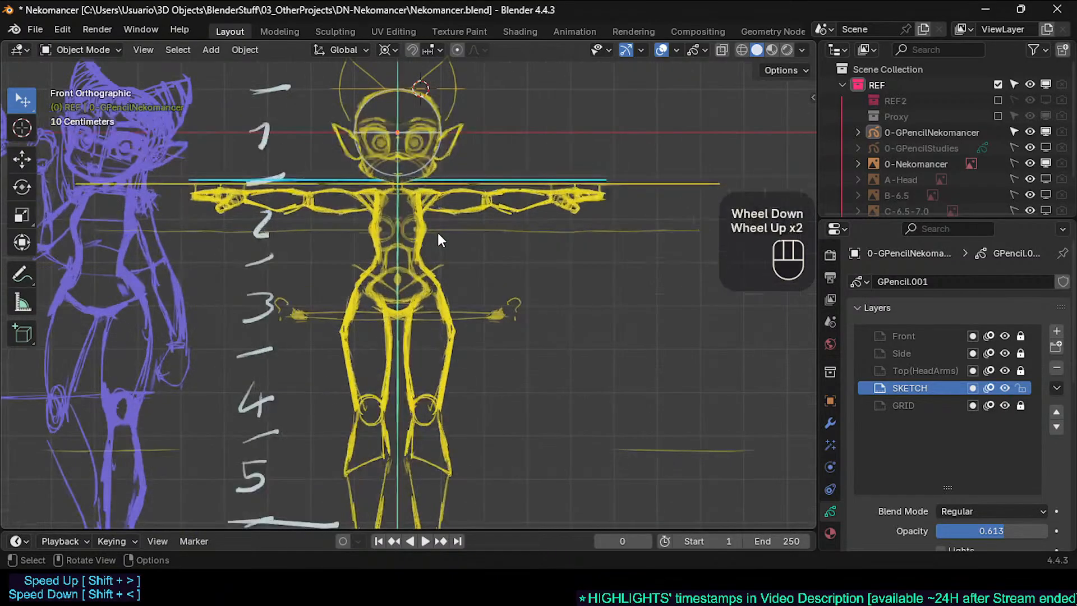
{"action": "scroll", "coordinate": [437, 232], "scroll_direction": "down", "scroll_amount": 1}
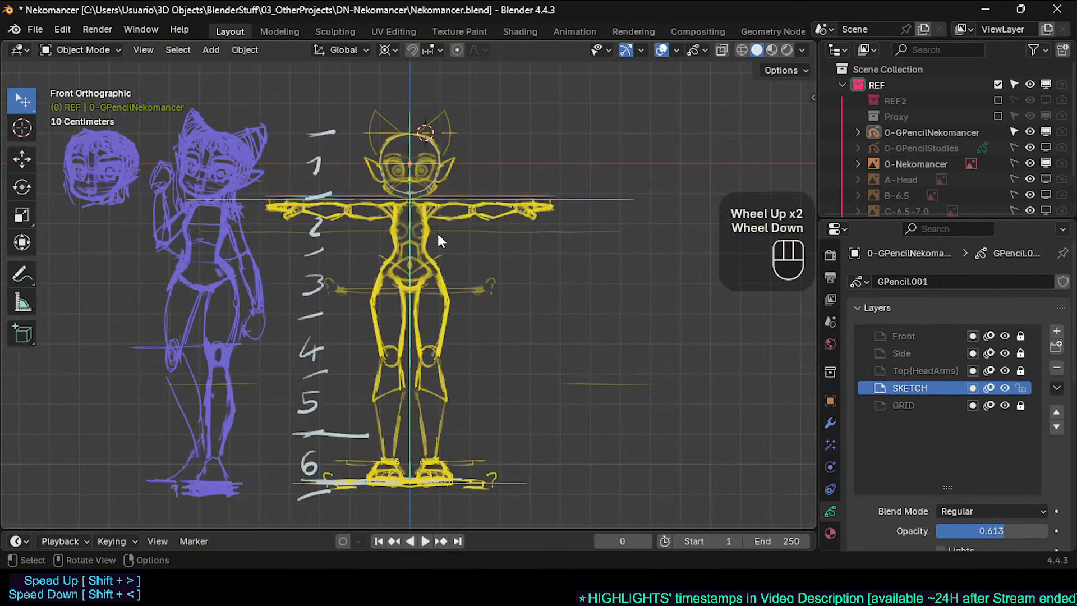
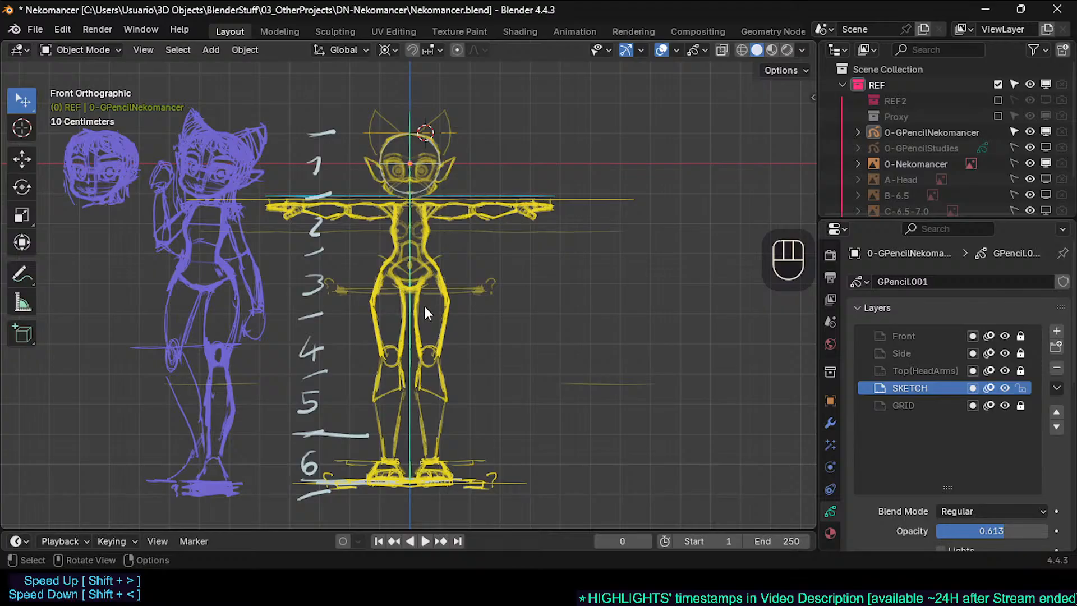
{"action": "key", "text": "KP_3"}
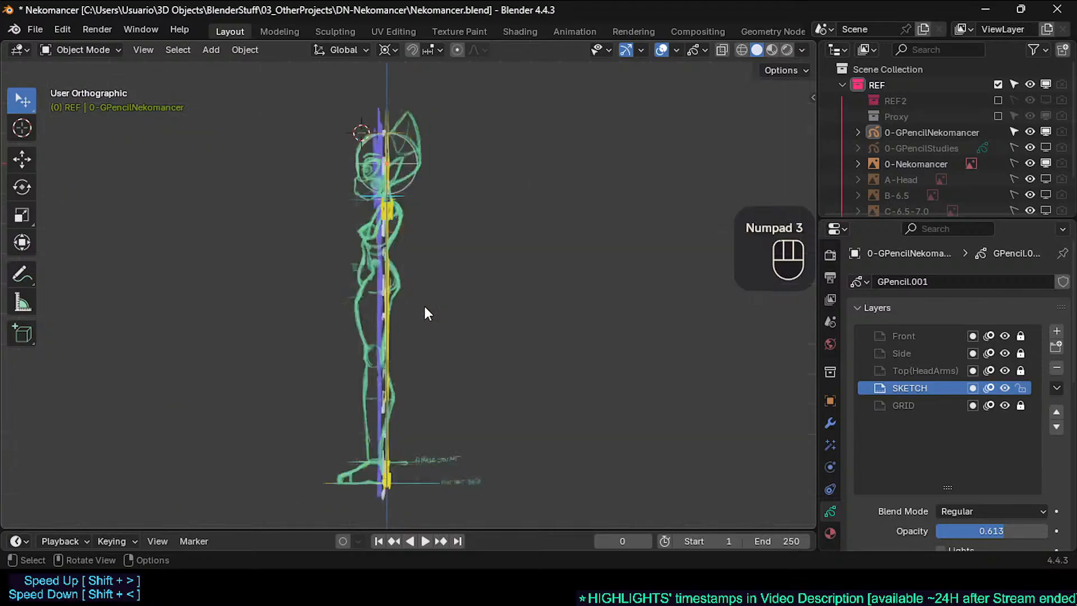
{"action": "key", "text": "ctrl+s"}
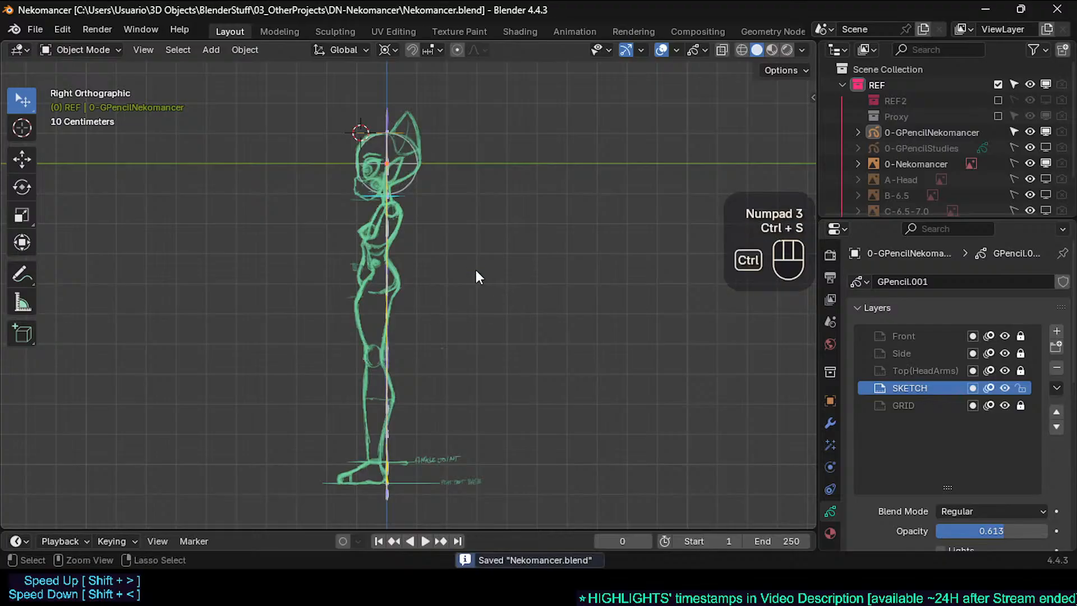
Make the Side layer active and switch the Grease Pencil object to Draw Mode
{"action": "left_click", "coordinate": [922, 355]}
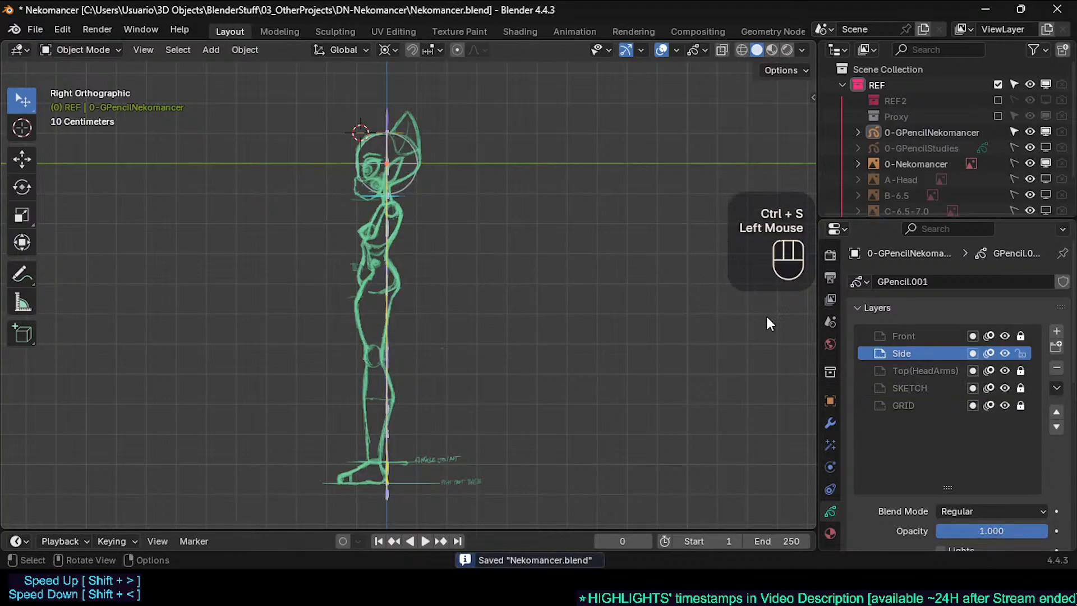
{"action": "middle_click_drag", "start_coordinate": [444, 323], "coordinate": [440, 257], "text": "ctrl"}
{"action": "key", "text": "ctrl+Tab"}
{"action": "left_click", "coordinate": [443, 161]}
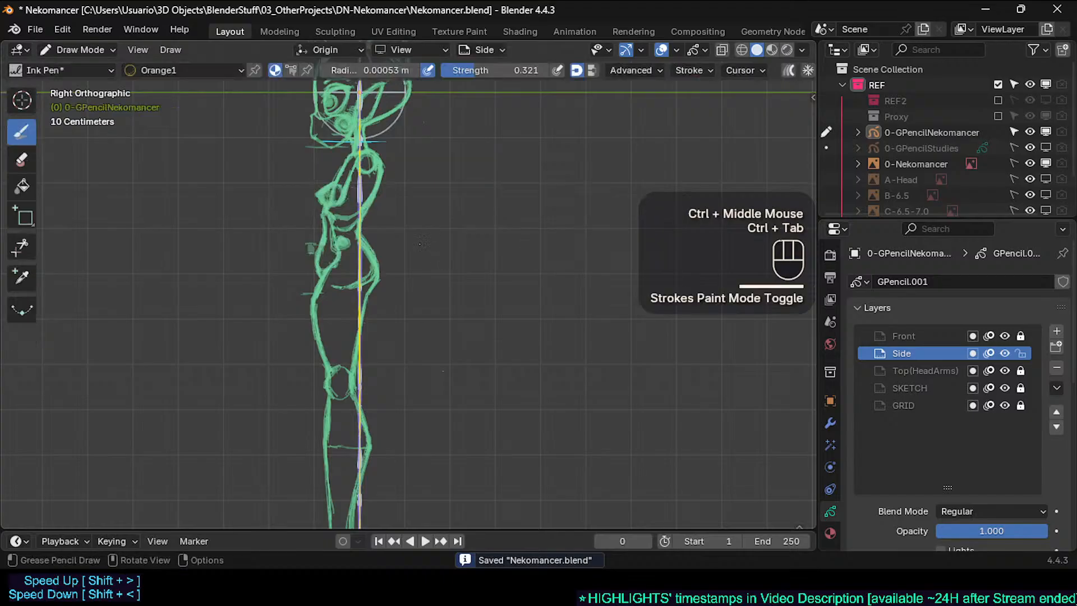
{"action": "left_click", "coordinate": [371, 246]}
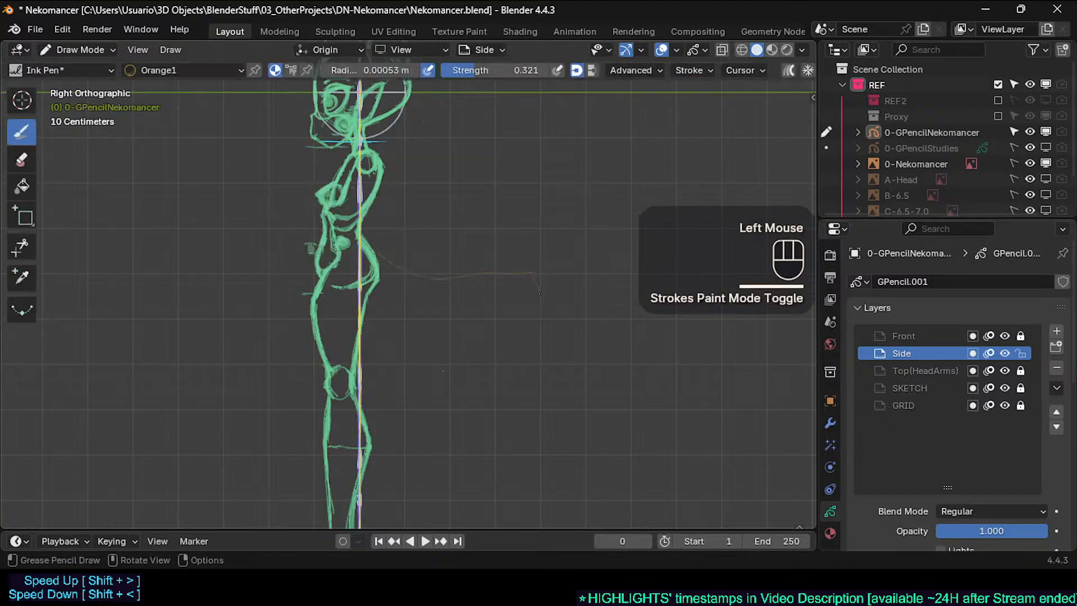
{"action": "key", "text": "ctrl+z"}
{"action": "key", "text": "Tab"}
{"action": "key", "text": "a"}
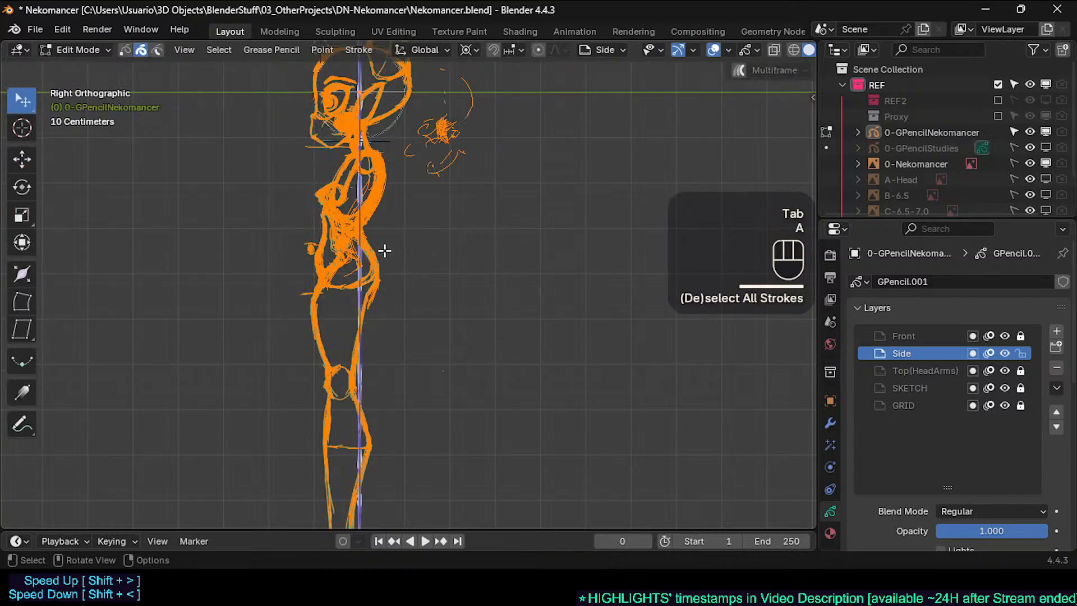
{"action": "key", "text": "Tab"}
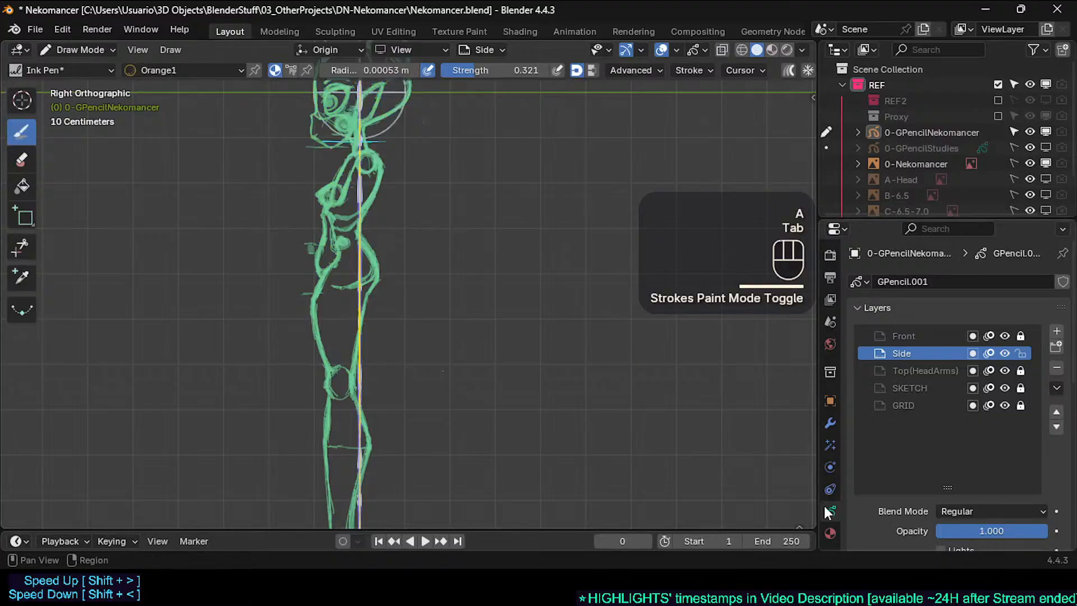
Set Teal1 as the active drawing material and stay in Draw Mode
{"action": "left_click", "coordinate": [830, 531]}
{"action": "left_click", "coordinate": [897, 332]}
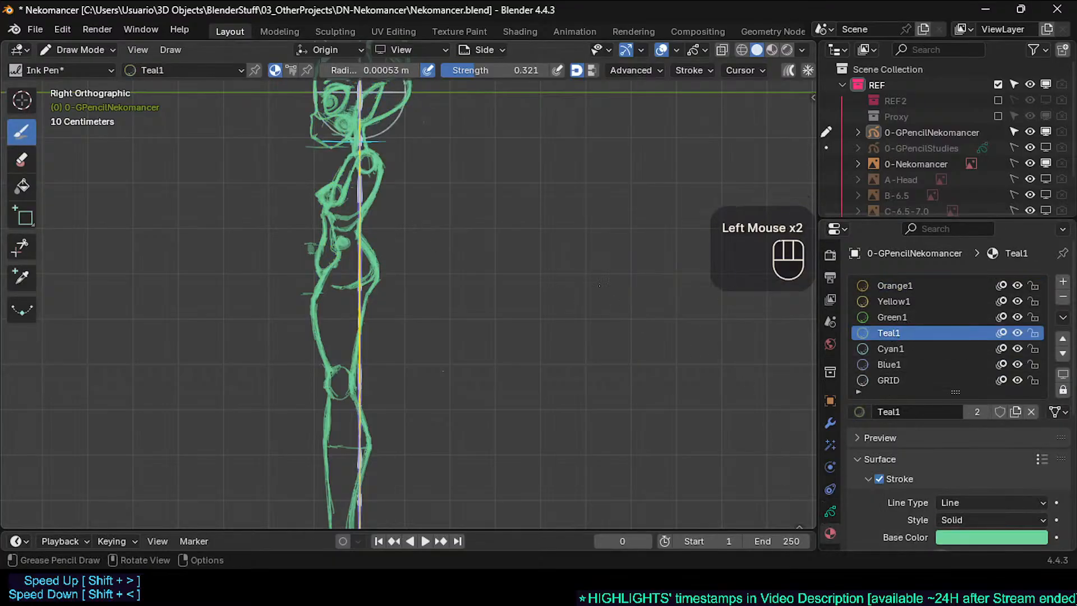
{"action": "key", "text": "Tab"}
{"action": "key", "text": "Tab"}
{"action": "key", "text": "ctrl+Tab"}
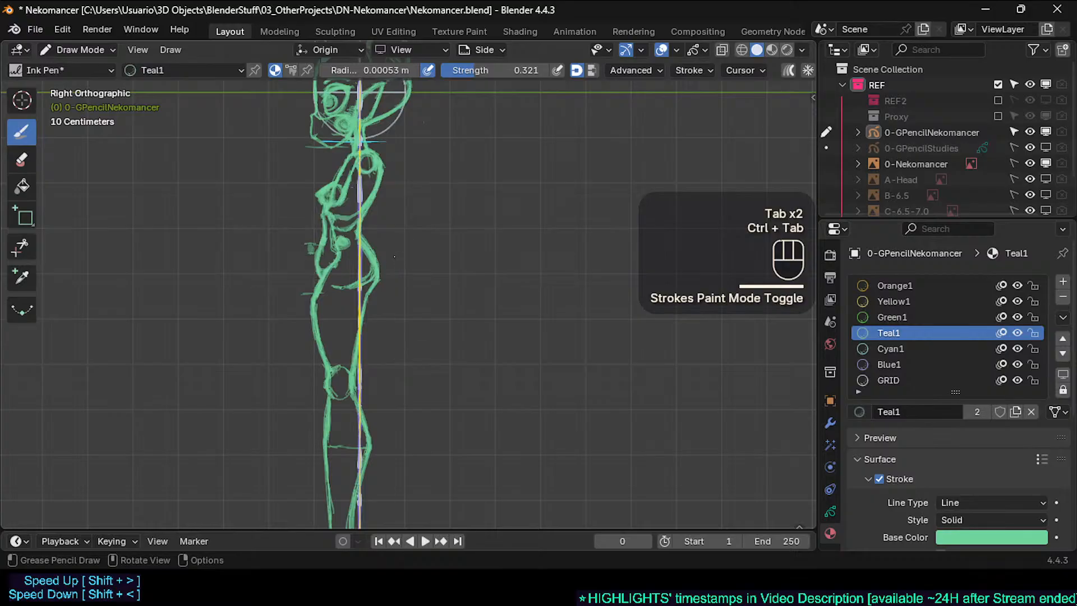
Try several teal tail strokes extending backward from the lower back of the side-view figure, undoing each one
{"action": "mouse_move", "coordinate": [396, 264]}
{"action": "left_mouse_down"}
{"action": "mouse_move", "coordinate": [501, 269]}
{"action": "mouse_move", "coordinate": [511, 289]}
{"action": "left_mouse_up"}
{"action": "key", "text": "ctrl+z"}
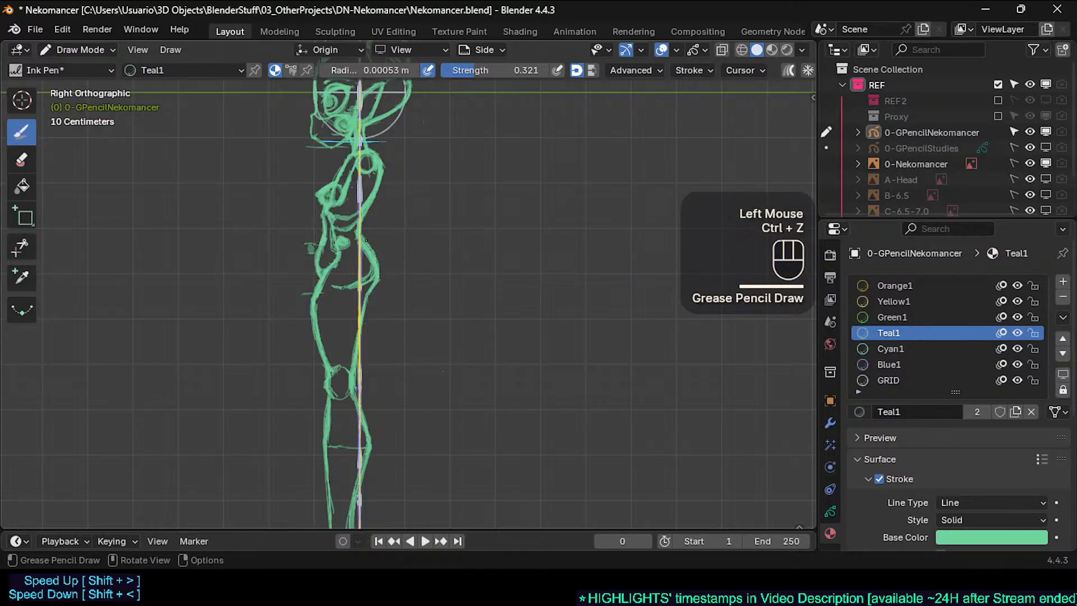
{"action": "left_click", "coordinate": [380, 252]}
{"action": "left_click_drag", "start_coordinate": [380, 252], "coordinate": [476, 376]}
{"action": "key", "text": "ctrl+z"}
{"action": "left_click_drag", "start_coordinate": [366, 240], "coordinate": [617, 244]}
{"action": "key", "text": "ctrl+z"}
{"action": "left_click", "coordinate": [365, 237]}
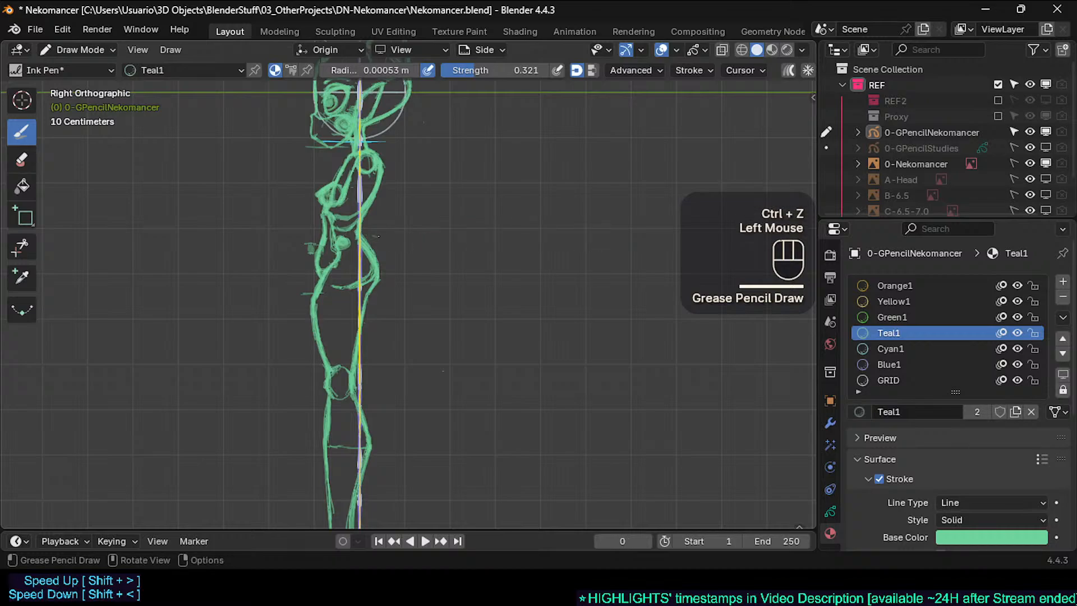
{"action": "key", "text": "ctrl+z"}
{"action": "mouse_move", "coordinate": [365, 237]}
{"action": "left_mouse_down"}
{"action": "mouse_move", "coordinate": [572, 231]}
{"action": "mouse_move", "coordinate": [611, 243]}
{"action": "left_mouse_up"}
{"action": "key", "text": "ctrl+z"}
{"action": "left_click_drag", "start_coordinate": [368, 238], "coordinate": [470, 222]}
{"action": "key", "text": "ctrl+z"}
{"action": "mouse_move", "coordinate": [368, 237]}
{"action": "left_mouse_down"}
{"action": "mouse_move", "coordinate": [459, 217]}
{"action": "mouse_move", "coordinate": [623, 232]}
{"action": "left_mouse_up"}
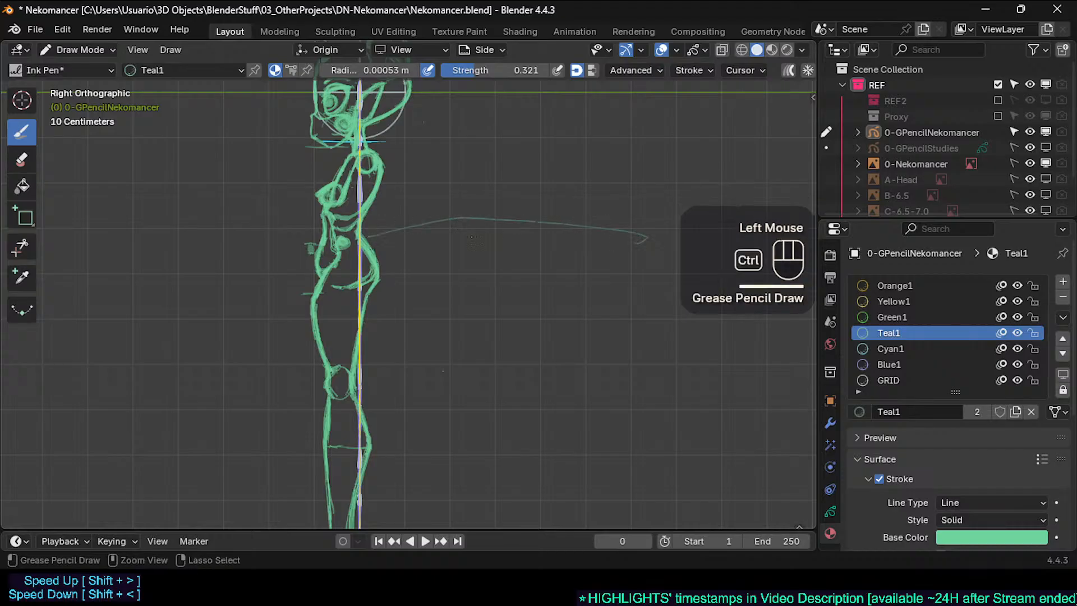
{"action": "key", "text": "ctrl+z"}
Rough out a long leaf-shaped tail outline in teal, extending straight back from the side-view figure's lower back
{"action": "mouse_move", "coordinate": [374, 235]}
{"action": "left_mouse_down"}
{"action": "mouse_move", "coordinate": [535, 214]}
{"action": "mouse_move", "coordinate": [629, 246]}
{"action": "mouse_move", "coordinate": [557, 283]}
{"action": "mouse_move", "coordinate": [396, 253]}
{"action": "mouse_move", "coordinate": [394, 233]}
{"action": "mouse_move", "coordinate": [370, 236]}
{"action": "mouse_move", "coordinate": [569, 214]}
{"action": "mouse_move", "coordinate": [654, 242]}
{"action": "mouse_move", "coordinate": [527, 286]}
{"action": "mouse_move", "coordinate": [373, 238]}
{"action": "mouse_move", "coordinate": [563, 417]}
{"action": "mouse_move", "coordinate": [411, 406]}
{"action": "mouse_move", "coordinate": [381, 257]}
{"action": "left_mouse_up"}
{"action": "key", "text": "ctrl+z"}
Try drooping, curved tail outlines that hang behind the legs below the leaf-shaped tail, undoing each one
{"action": "left_click", "coordinate": [377, 235]}
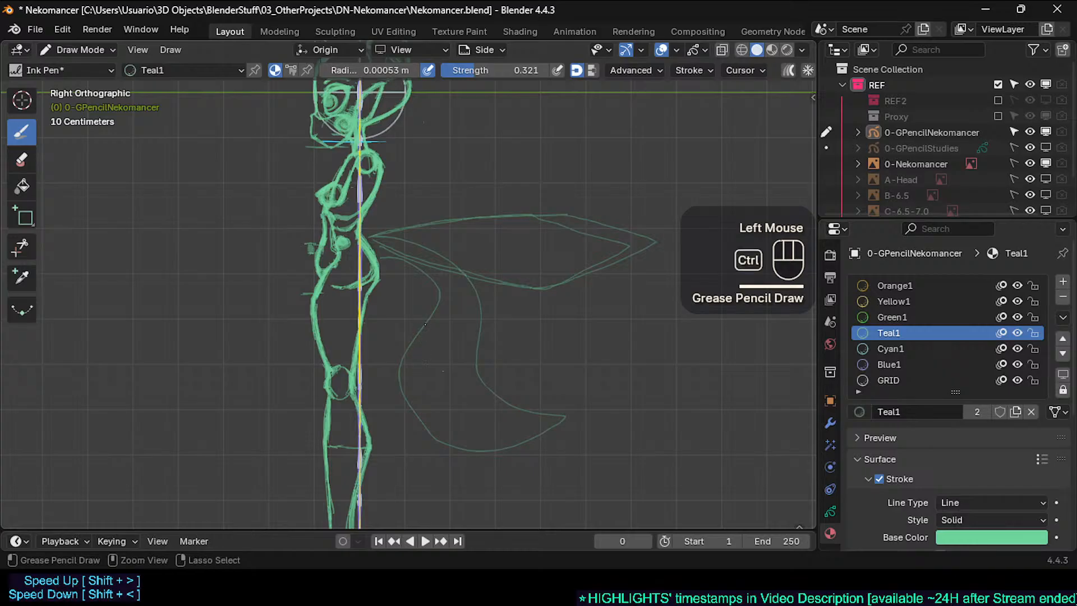
{"action": "key", "text": "ctrl+z"}
{"action": "mouse_move", "coordinate": [443, 277]}
{"action": "left_mouse_down"}
{"action": "mouse_move", "coordinate": [486, 449]}
{"action": "mouse_move", "coordinate": [434, 457]}
{"action": "mouse_move", "coordinate": [418, 265]}
{"action": "left_mouse_up"}
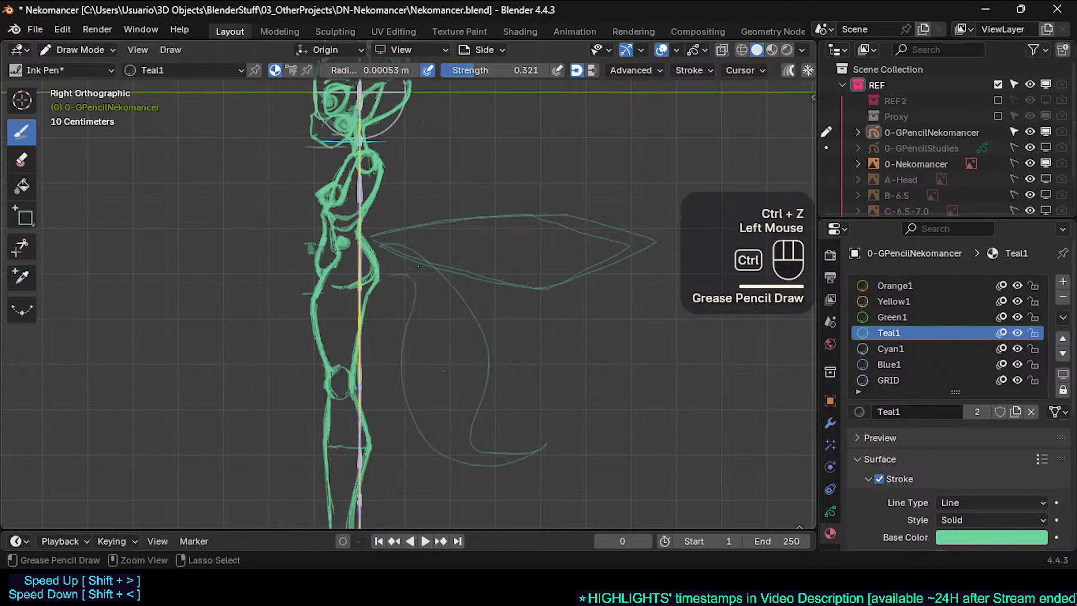
{"action": "key", "text": "ctrl+z"}
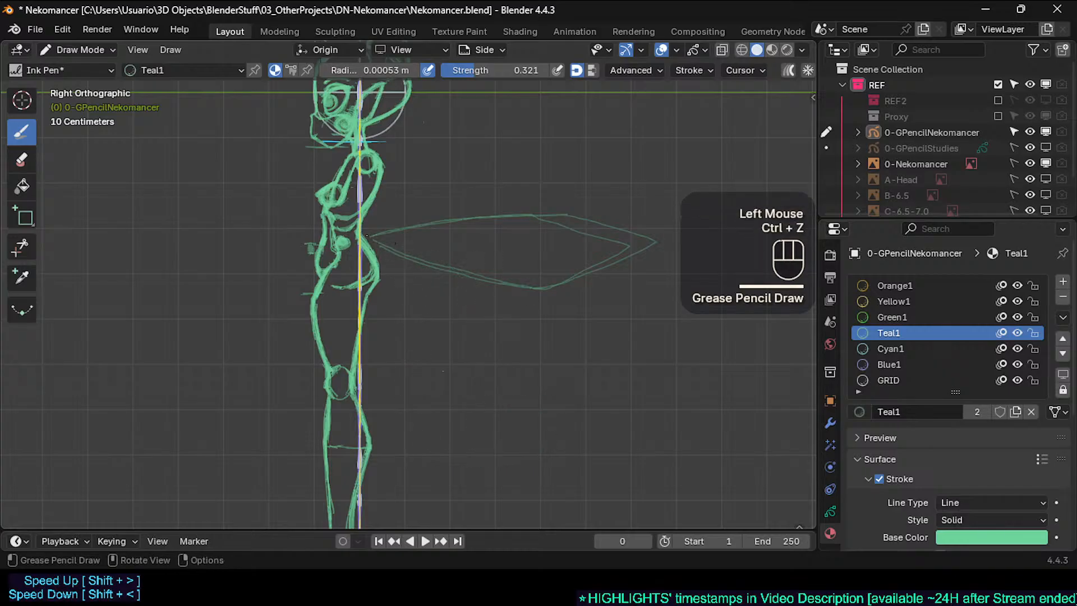
Retrace the upper and lower edges of the leaf-shaped tail from its root at the lower back
{"action": "left_click_drag", "start_coordinate": [368, 236], "coordinate": [396, 231]}
{"action": "left_click_drag", "start_coordinate": [392, 232], "coordinate": [426, 226]}
{"action": "left_click_drag", "start_coordinate": [475, 216], "coordinate": [539, 212]}
{"action": "mouse_move", "coordinate": [539, 212]}
{"action": "left_mouse_down"}
{"action": "mouse_move", "coordinate": [677, 248]}
{"action": "mouse_move", "coordinate": [567, 286]}
{"action": "mouse_move", "coordinate": [381, 244]}
{"action": "left_mouse_up"}
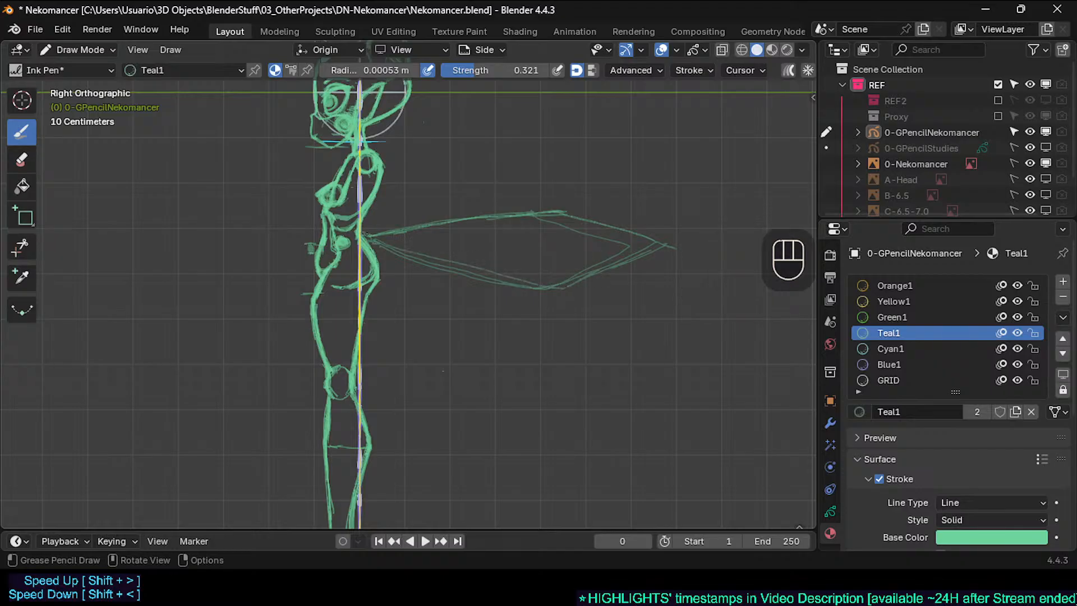
{"action": "mouse_move", "coordinate": [381, 235]}
{"action": "left_mouse_down"}
{"action": "mouse_move", "coordinate": [373, 241]}
{"action": "mouse_move", "coordinate": [404, 252]}
{"action": "mouse_move", "coordinate": [534, 284]}
{"action": "left_mouse_up"}
Reinforce the tail outline with more strokes from the root around the pointed tip to the underside, and save the file
{"action": "middle_click_drag", "start_coordinate": [565, 286], "coordinate": [469, 226], "text": "shift"}
{"action": "left_click", "coordinate": [378, 232]}
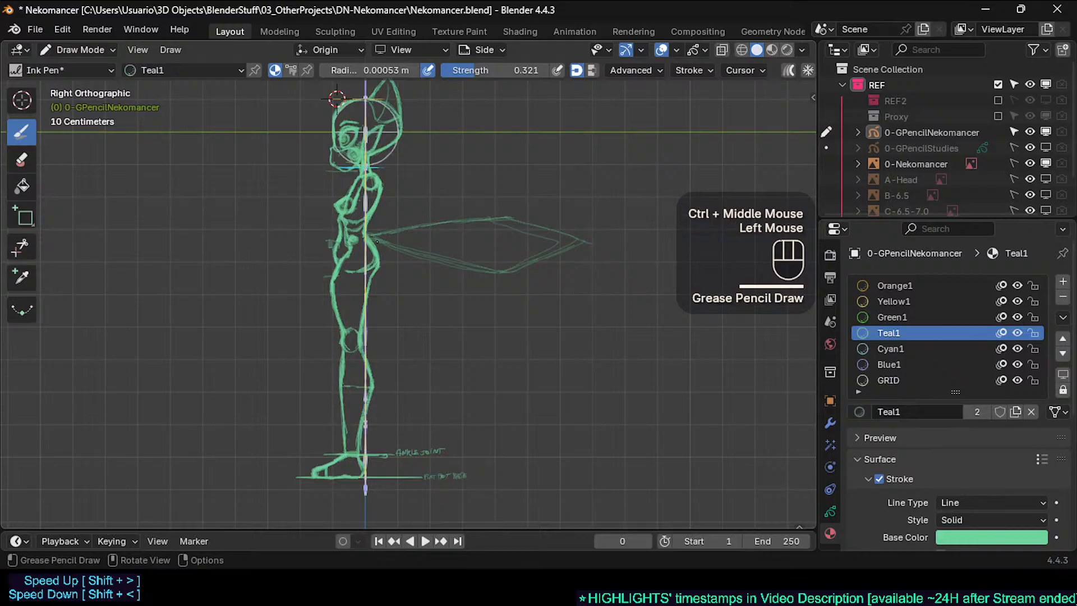
{"action": "left_click", "coordinate": [381, 233]}
{"action": "left_click", "coordinate": [382, 232]}
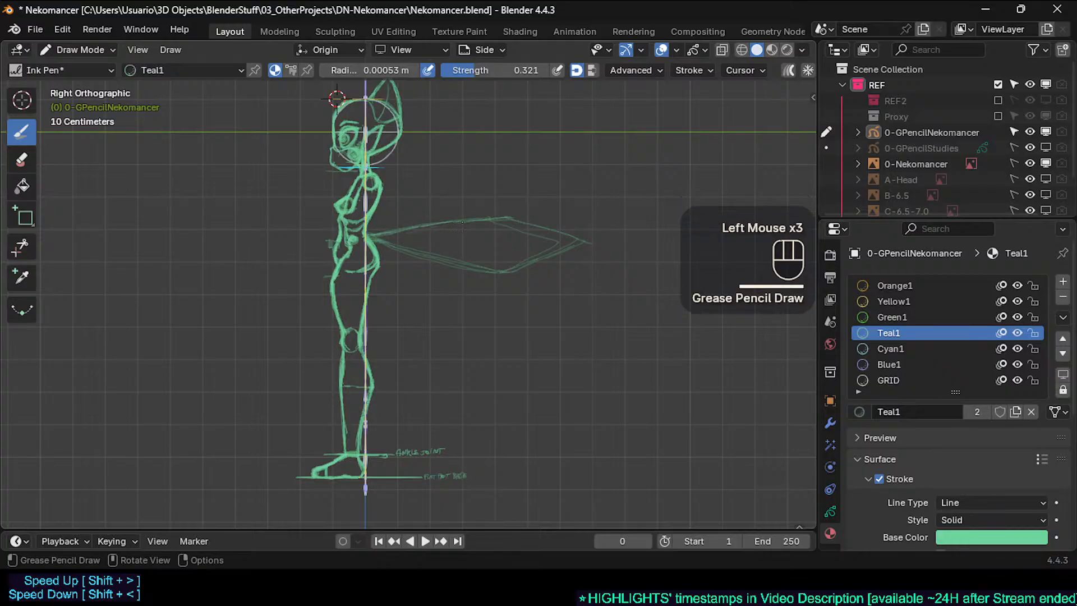
{"action": "left_click", "coordinate": [383, 232]}
{"action": "left_click_drag", "start_coordinate": [468, 222], "coordinate": [540, 227]}
{"action": "left_click_drag", "start_coordinate": [519, 221], "coordinate": [555, 232]}
{"action": "mouse_move", "coordinate": [535, 225]}
{"action": "left_mouse_down"}
{"action": "mouse_move", "coordinate": [563, 235]}
{"action": "mouse_move", "coordinate": [510, 270]}
{"action": "left_mouse_up"}
{"action": "left_click_drag", "start_coordinate": [523, 267], "coordinate": [479, 272]}
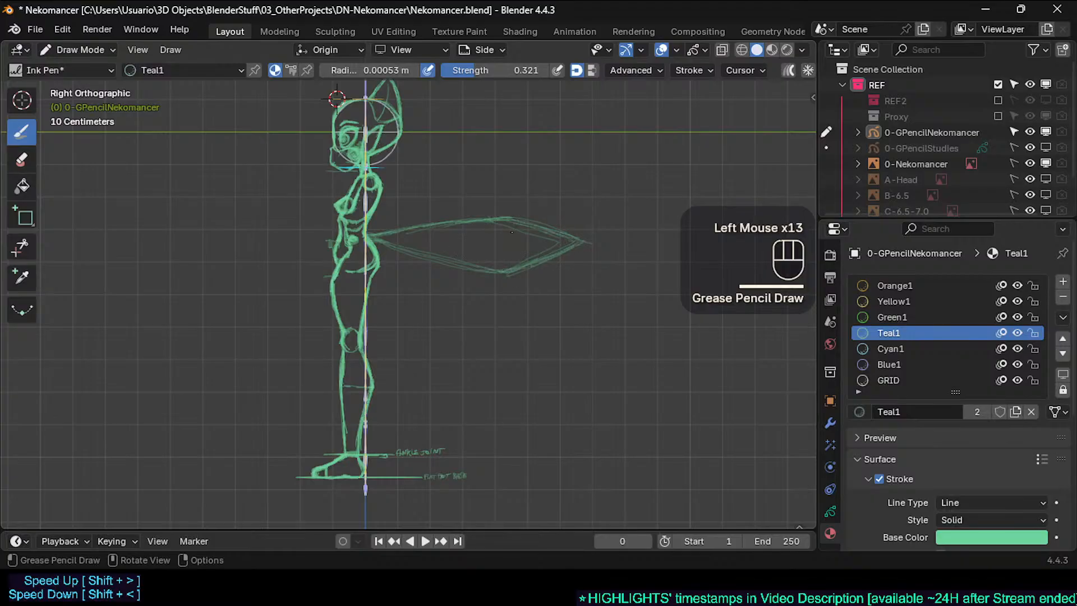
{"action": "key", "text": "ctrl+s"}
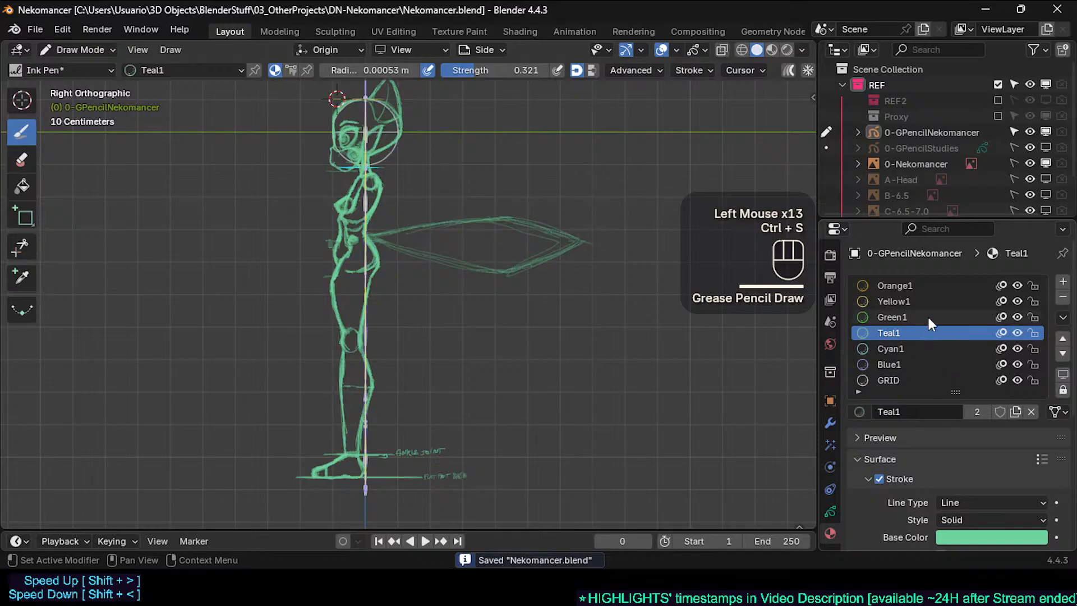
Make Front the active Grease Pencil layer and show the drawing in front view
{"action": "left_click", "coordinate": [830, 511]}
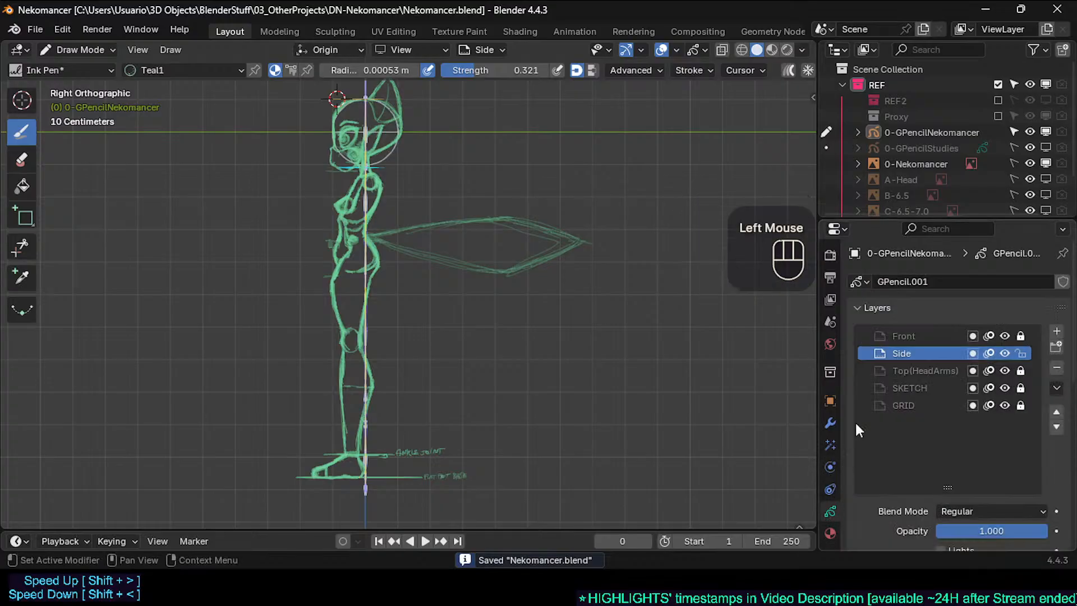
{"action": "left_click", "coordinate": [903, 336]}
{"action": "key", "text": "KP_1"}
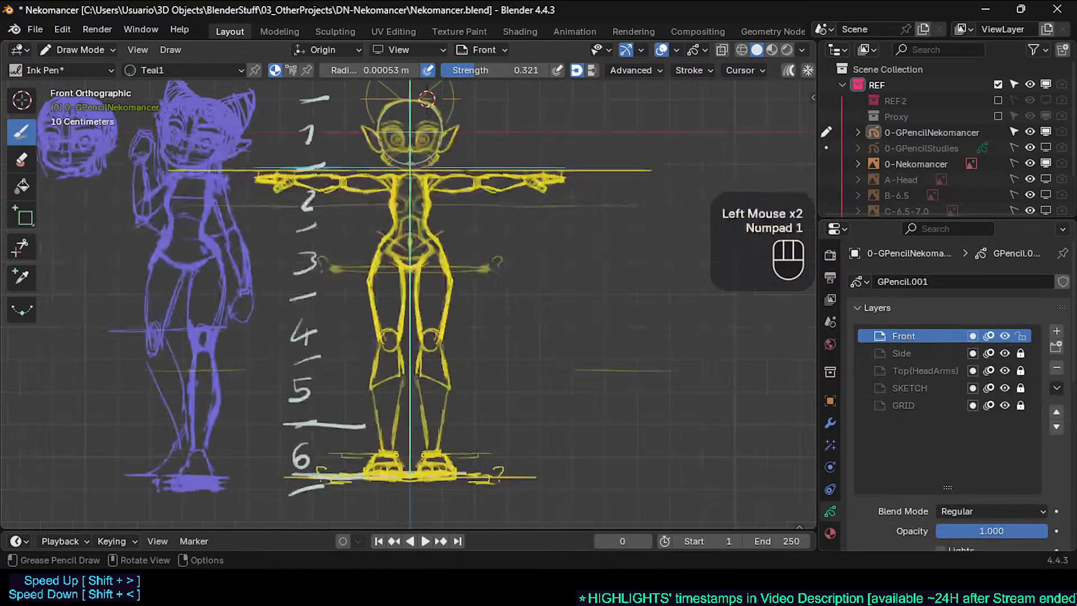
Compare the tail sketch in right side view with the figure's proportions in front view
{"action": "key", "text": "KP_3"}
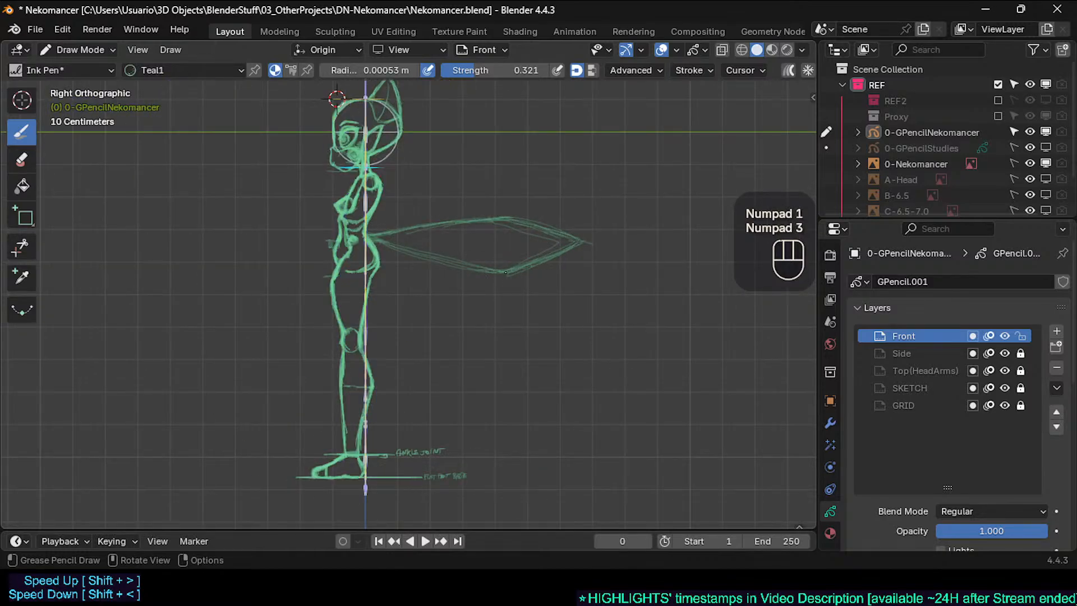
{"action": "key", "text": "KP_1"}
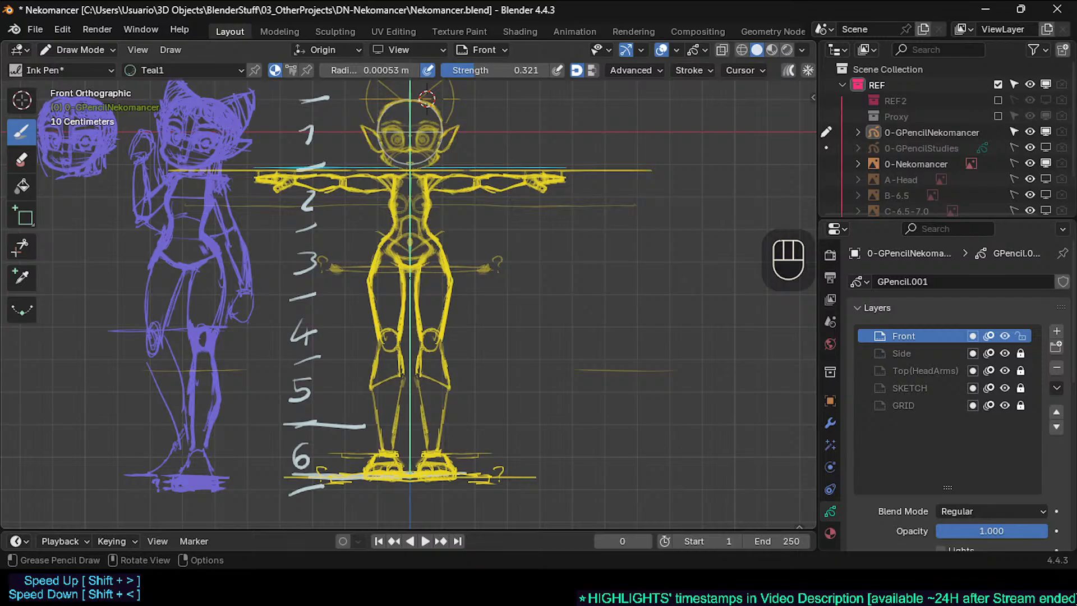
{"action": "key", "text": "KP_3"}
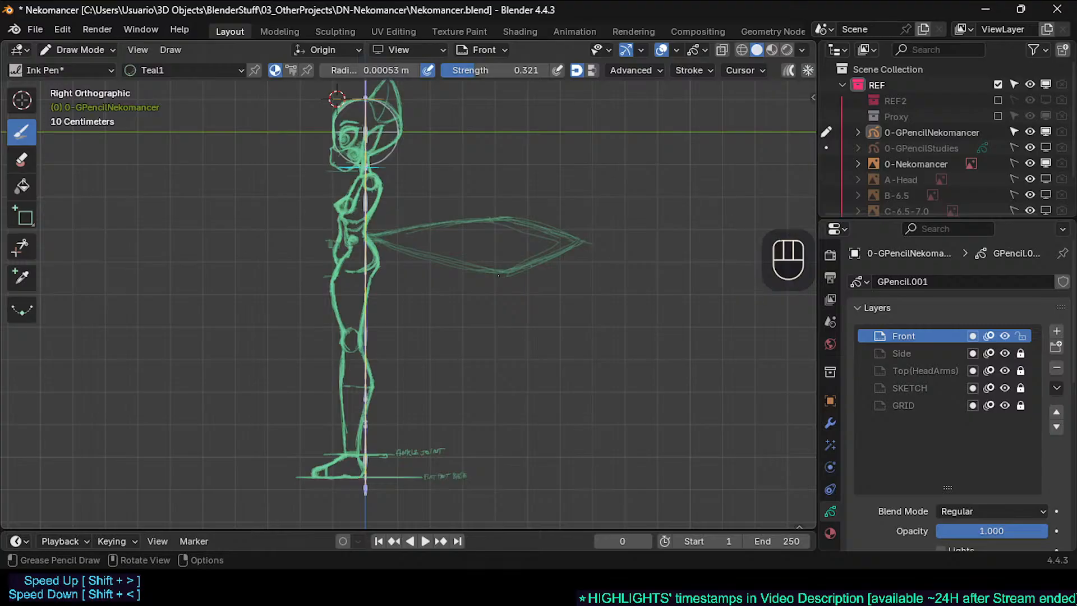
{"action": "key", "text": "KP_1"}
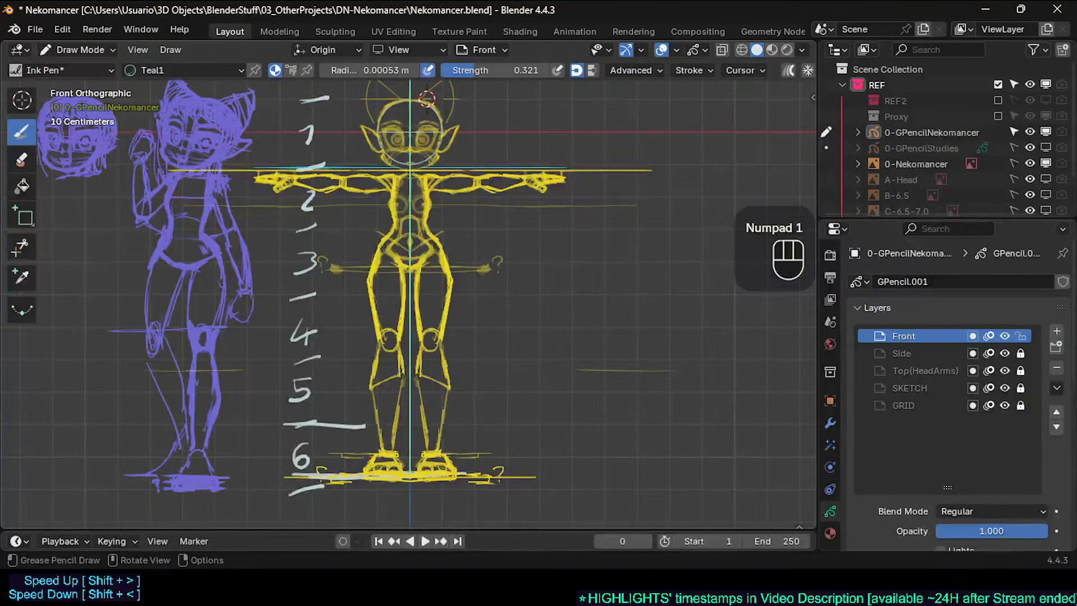
{"action": "key", "text": "KP_3"}
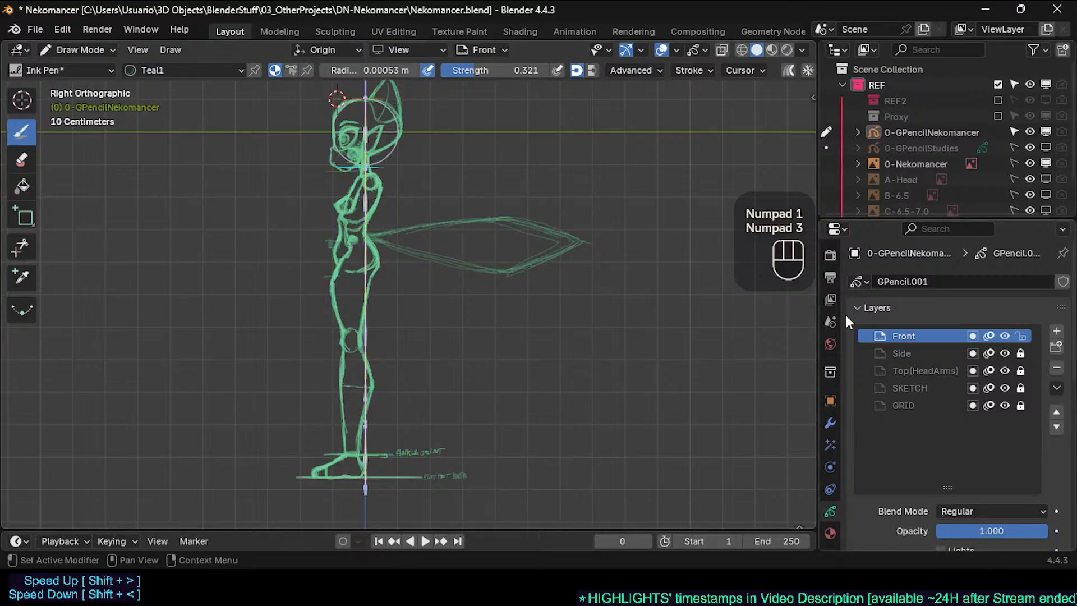
{"action": "left_click", "coordinate": [379, 243]}
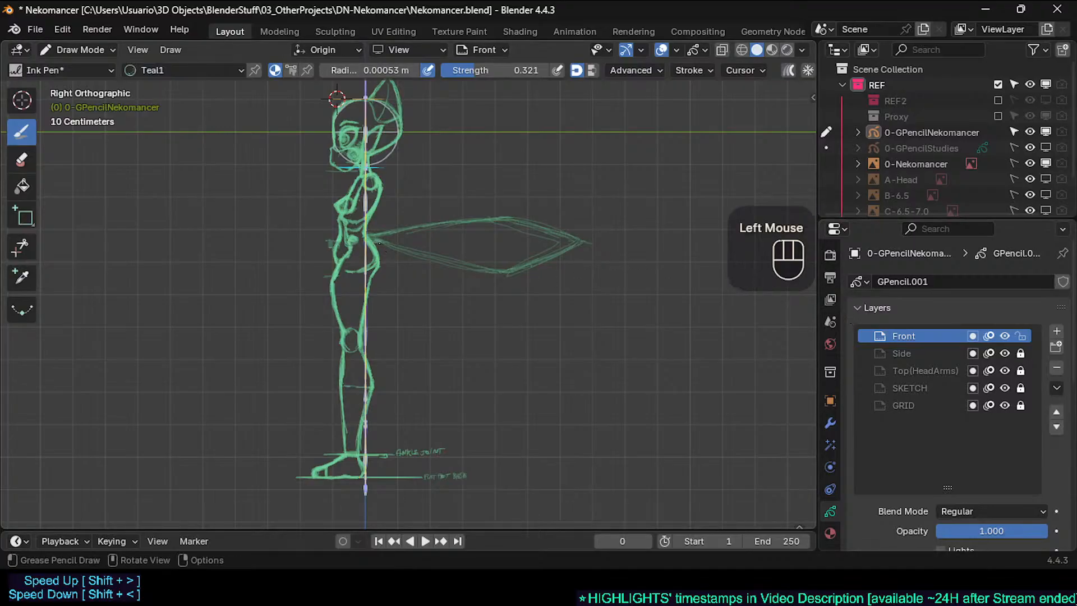
{"action": "key", "text": "KP_1"}
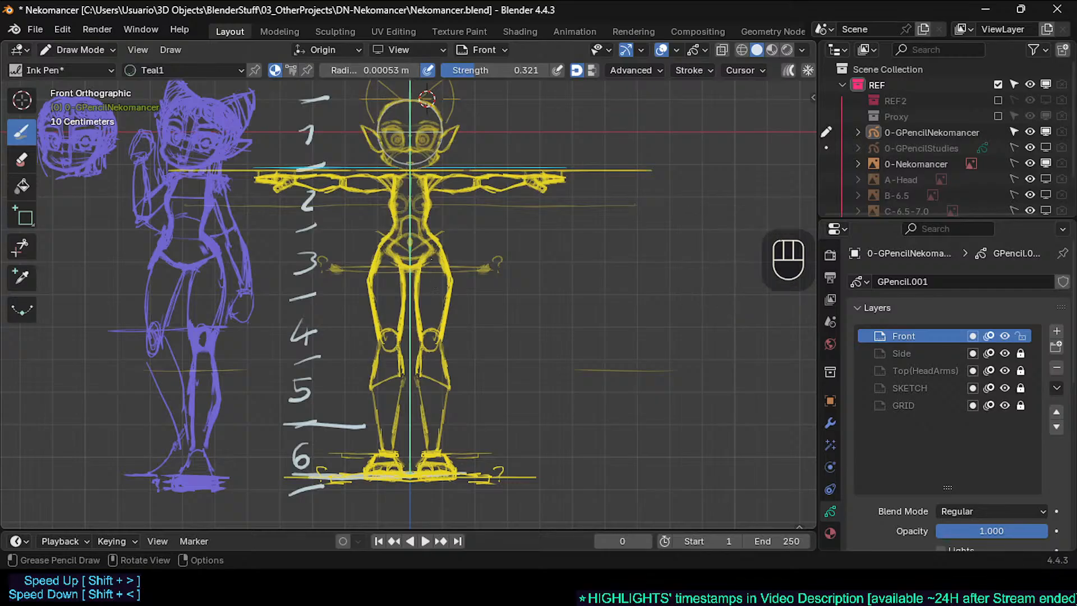
{"action": "key", "text": "KP_3"}
{"action": "left_click", "coordinate": [461, 259]}
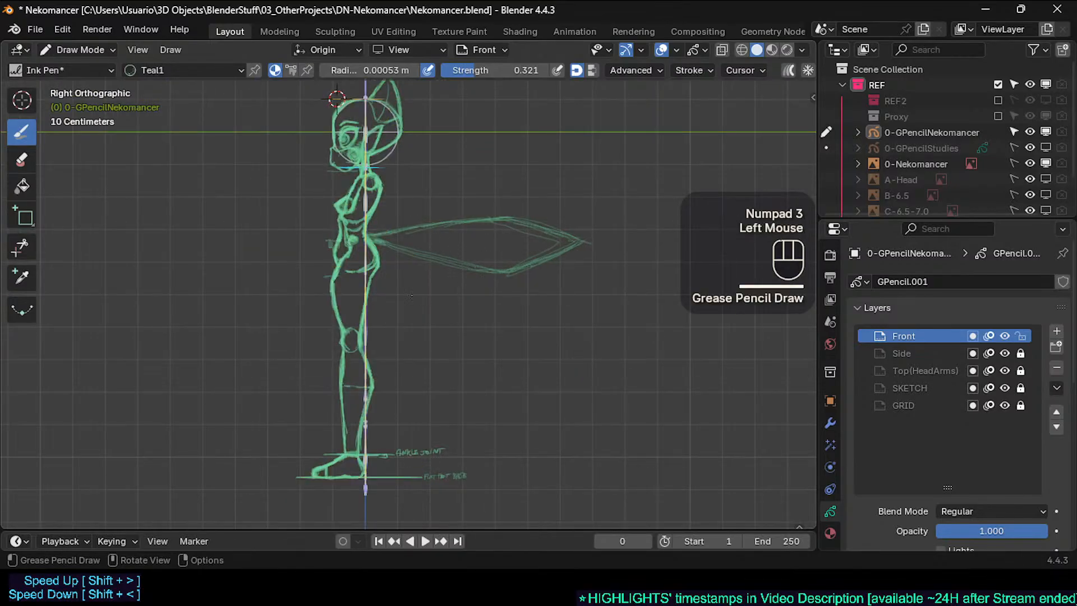
{"action": "key", "text": "KP_1"}
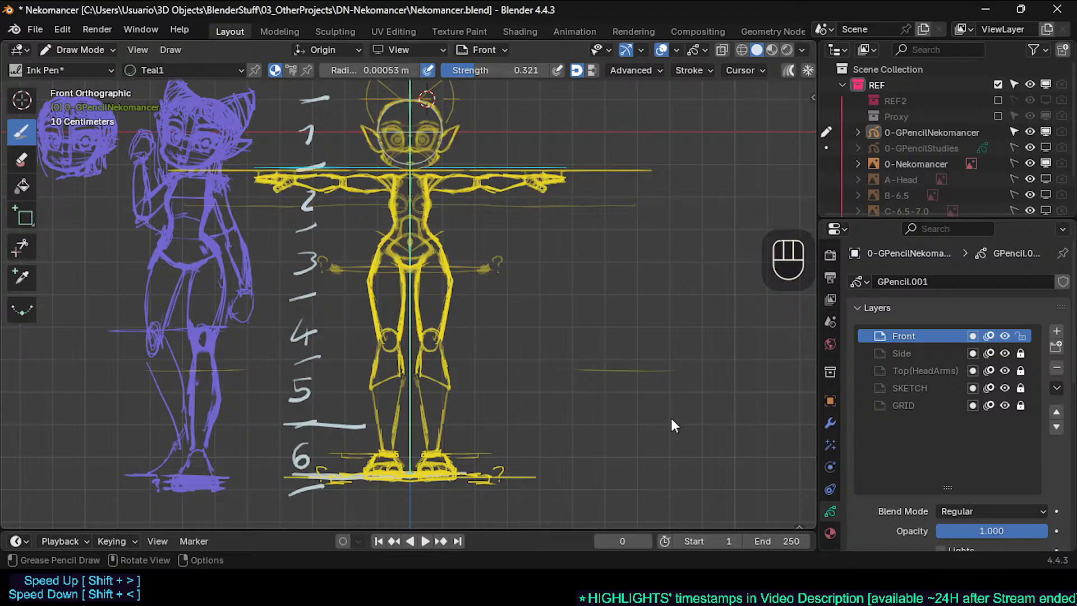
{"action": "middle_click_drag", "start_coordinate": [669, 418], "coordinate": [664, 441], "text": "shift"}
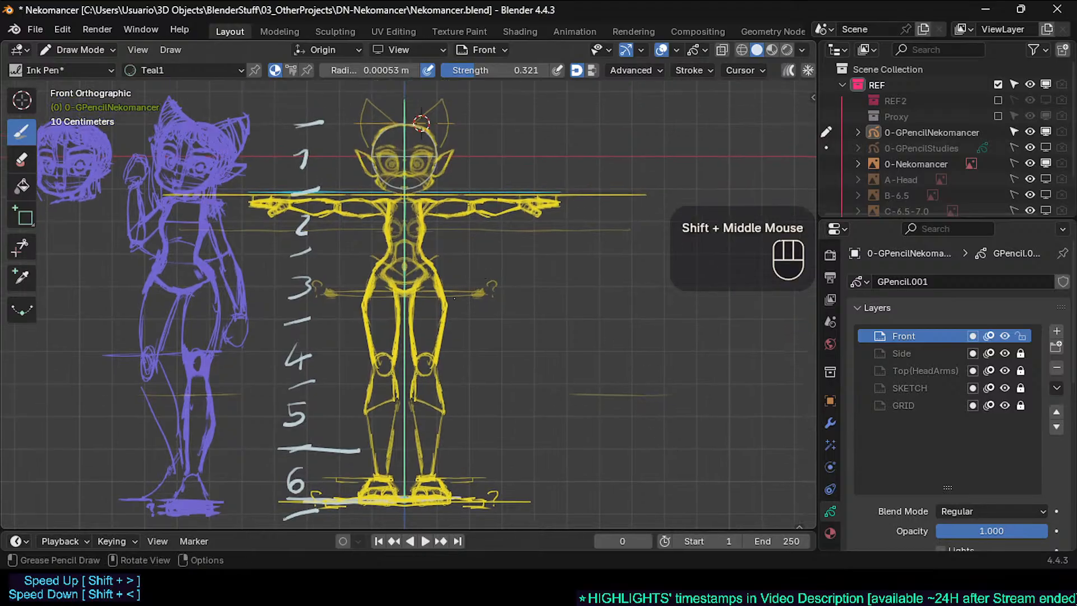
{"action": "key", "text": "KP_3"}
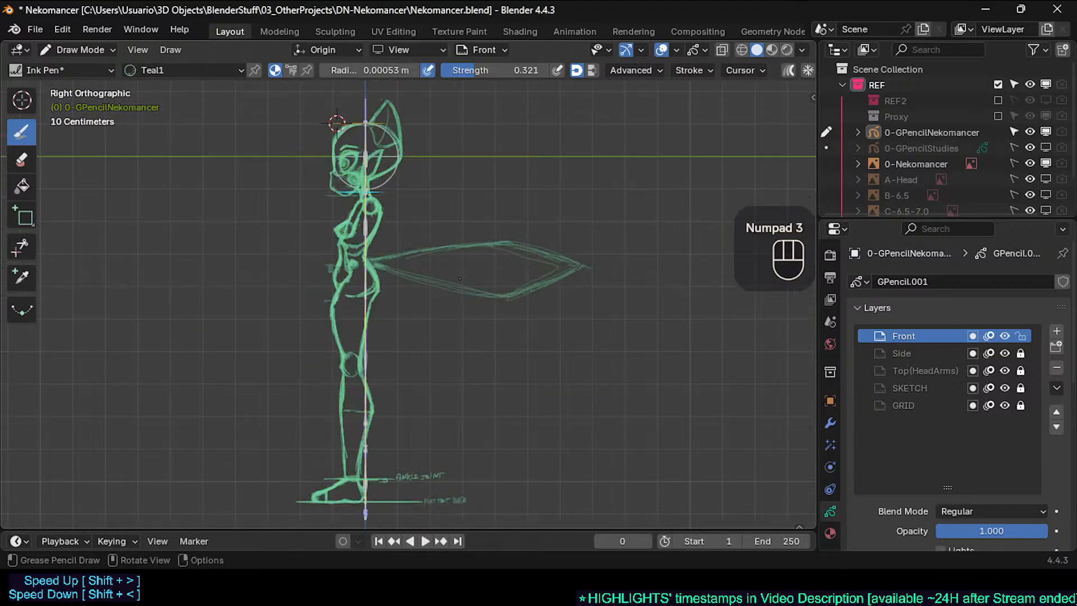
{"action": "middle_click_drag", "start_coordinate": [441, 269], "coordinate": [438, 270], "text": "ctrl"}
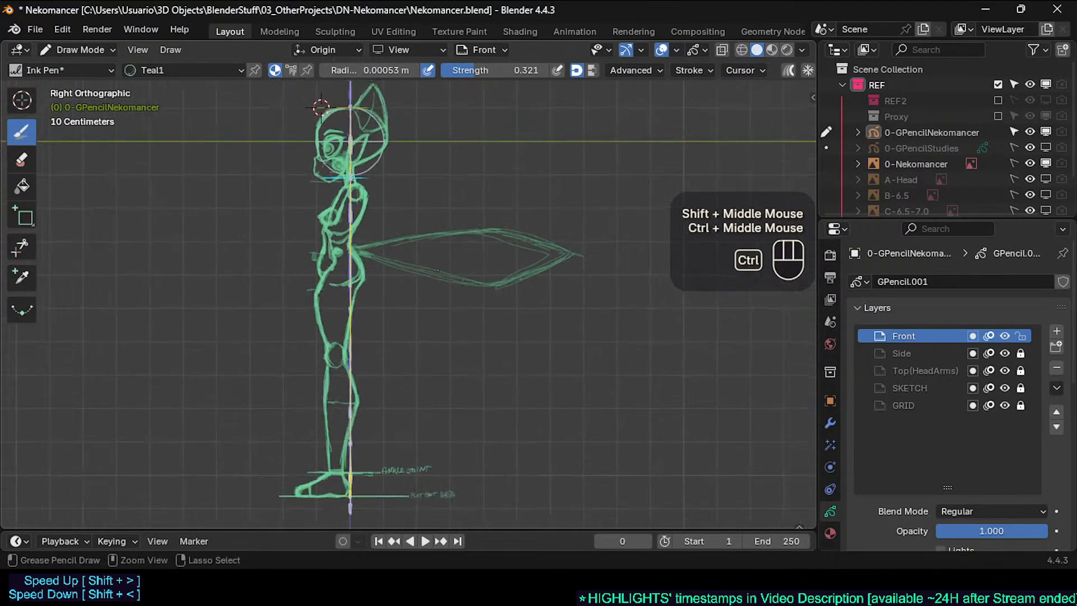
{"action": "mouse_move", "coordinate": [370, 250]}
{"action": "middle_mouse_down", "text": "shift"}
{"action": "mouse_move", "coordinate": [336, 275]}
{"action": "mouse_move", "coordinate": [300, 270]}
{"action": "middle_mouse_up", "text": "shift"}
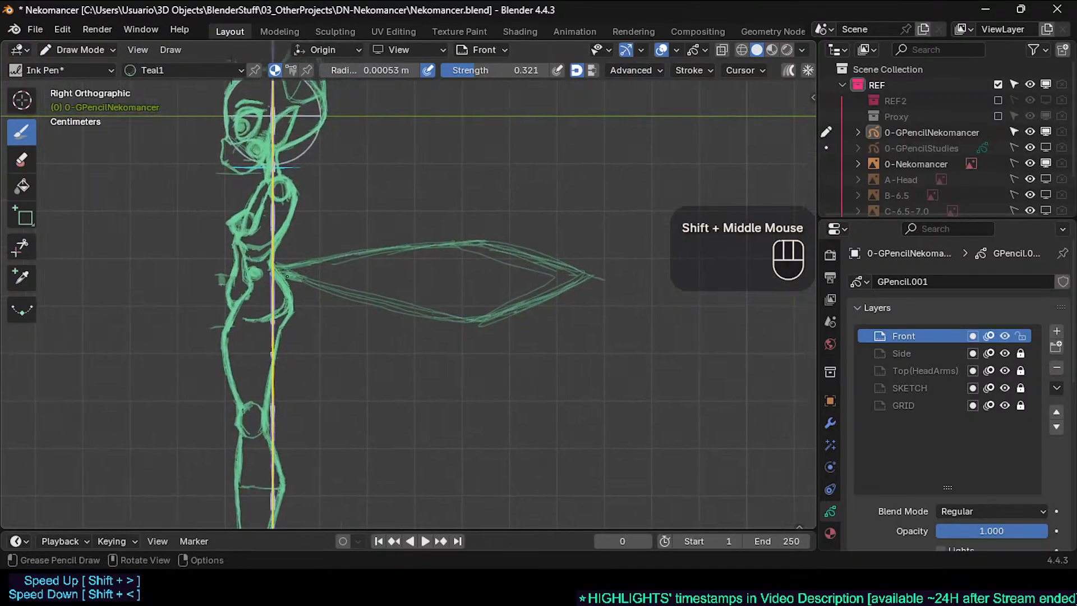
Save the file with the whole side-view figure and its tail in view
{"action": "left_click", "coordinate": [287, 276]}
{"action": "mouse_move", "coordinate": [306, 279]}
{"action": "middle_mouse_down", "text": "ctrl"}
{"action": "mouse_move", "coordinate": [328, 285]}
{"action": "mouse_move", "coordinate": [333, 258]}
{"action": "middle_mouse_up", "text": "ctrl"}
{"action": "key", "text": "ctrl+s"}
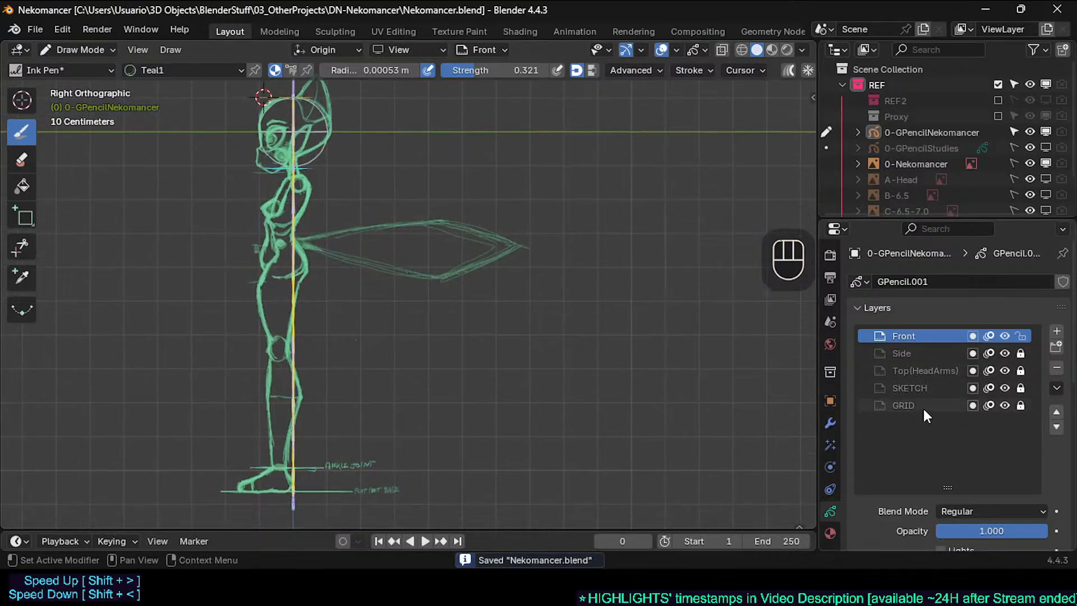
{"action": "mouse_move", "coordinate": [485, 241]}
{"action": "middle_mouse_down", "text": "ctrl"}
{"action": "mouse_move", "coordinate": [507, 289]}
{"action": "mouse_move", "coordinate": [493, 295]}
{"action": "middle_mouse_up", "text": "ctrl"}
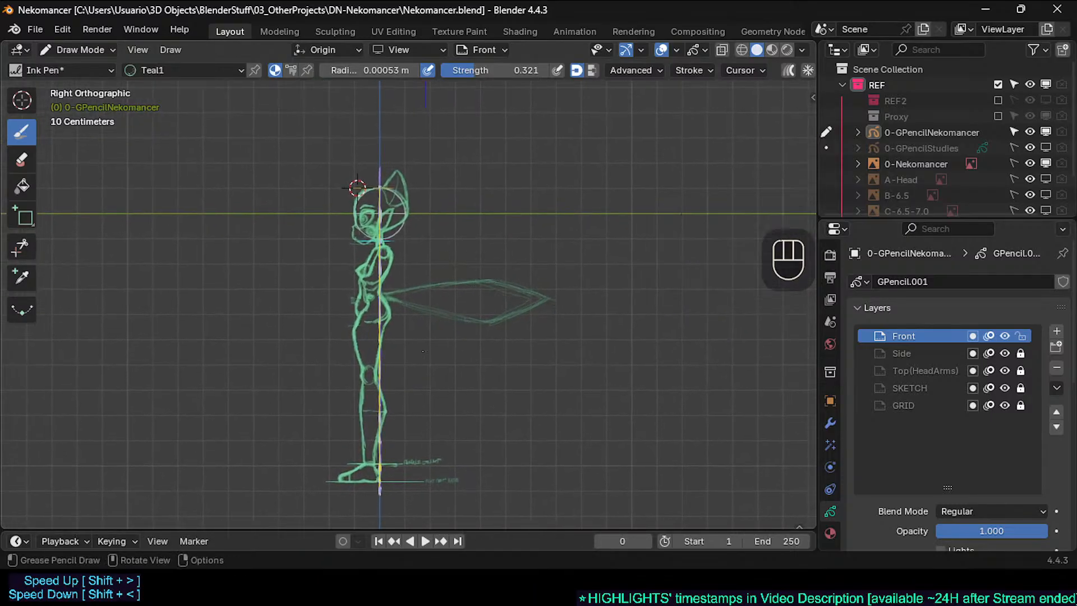
{"action": "key", "text": "space"}
{"action": "key", "text": "space"}
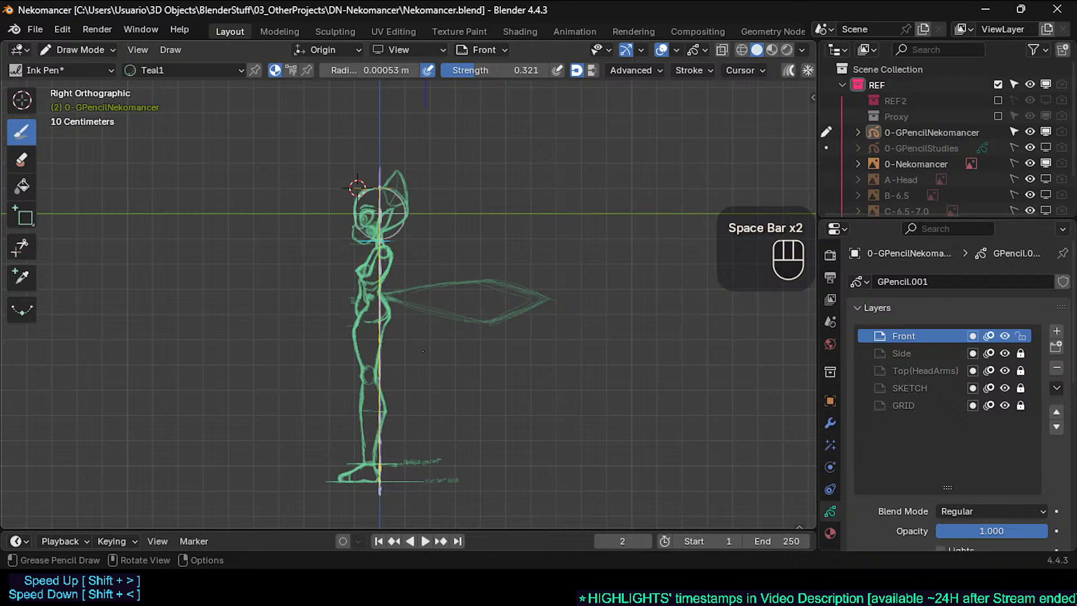
Enlarge the Grease Pencil object's material list, then return to its layer settings
{"action": "left_click", "coordinate": [831, 532]}
{"action": "left_click", "coordinate": [954, 388]}
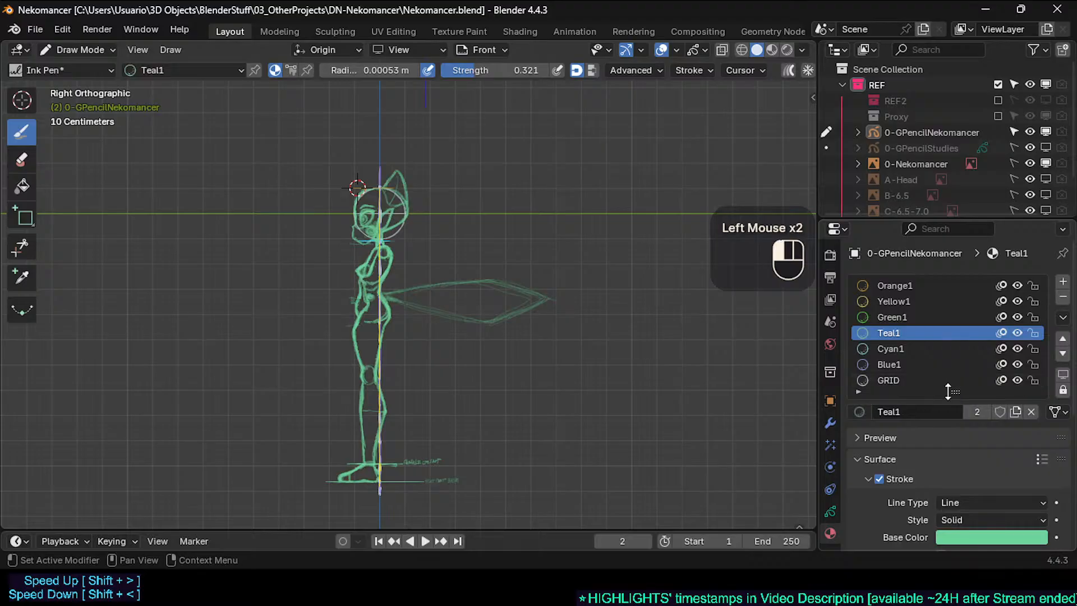
{"action": "left_click_drag", "start_coordinate": [954, 390], "coordinate": [954, 438]}
{"action": "scroll", "coordinate": [925, 382], "scroll_direction": "up", "scroll_amount": 2}
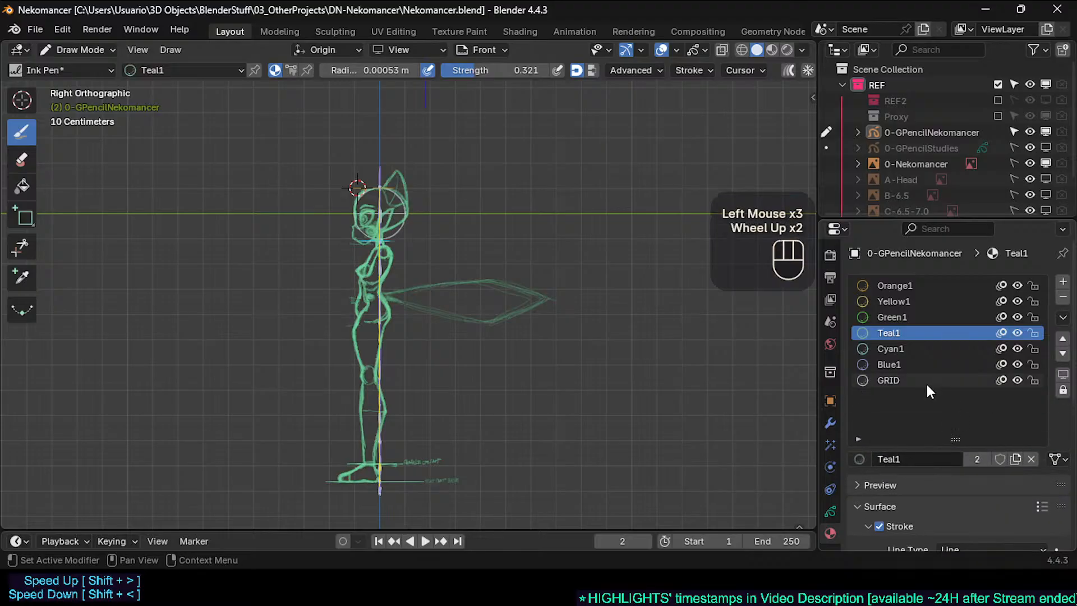
{"action": "left_click", "coordinate": [830, 511]}
Switch the Nekomancer Grease Pencil object from Draw Mode to Object Mode
{"action": "middle_click_drag", "start_coordinate": [426, 314], "coordinate": [510, 323]}
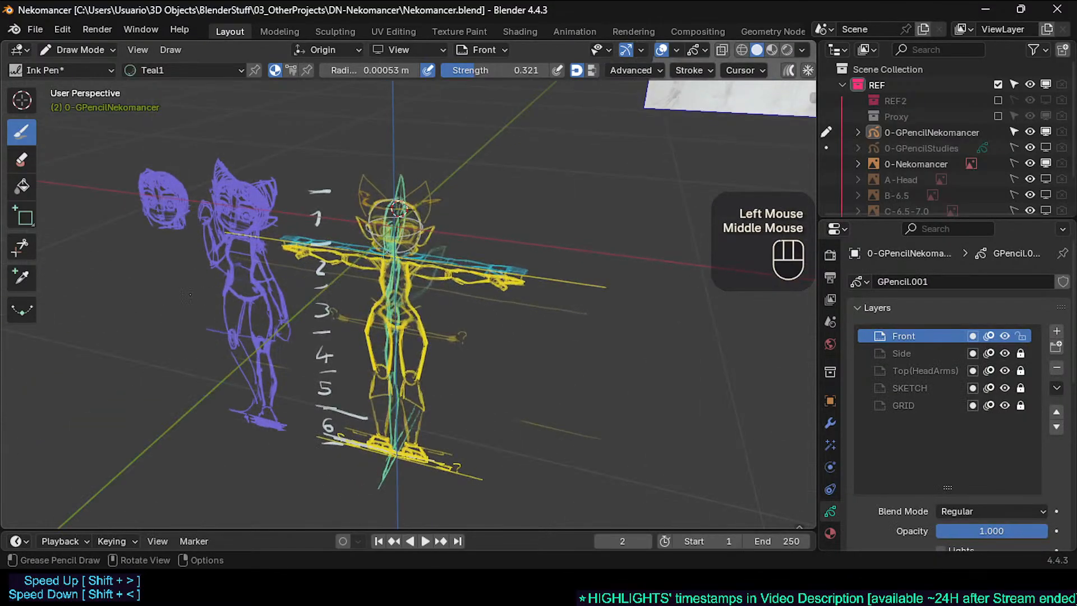
{"action": "scroll", "coordinate": [460, 264], "scroll_direction": "down", "scroll_amount": 1}
{"action": "middle_click_drag", "start_coordinate": [482, 204], "coordinate": [455, 266], "text": "shift"}
{"action": "middle_click_drag", "start_coordinate": [456, 266], "coordinate": [507, 266]}
{"action": "middle_click_drag", "start_coordinate": [507, 266], "coordinate": [456, 265], "text": "shift"}
{"action": "key", "text": "ctrl+Tab"}
{"action": "left_click", "coordinate": [372, 219]}
Examine the scanned pencil reference image of the four character poses, including the tail on the last figure
{"action": "middle_click_drag", "start_coordinate": [584, 153], "coordinate": [355, 303]}
{"action": "scroll", "coordinate": [505, 207], "scroll_direction": "up", "scroll_amount": 1}
{"action": "scroll", "coordinate": [437, 284], "scroll_direction": "up", "scroll_amount": 3}
{"action": "middle_click_drag", "start_coordinate": [437, 284], "coordinate": [382, 319], "text": "shift"}
{"action": "scroll", "coordinate": [305, 409], "scroll_direction": "down", "scroll_amount": 2}
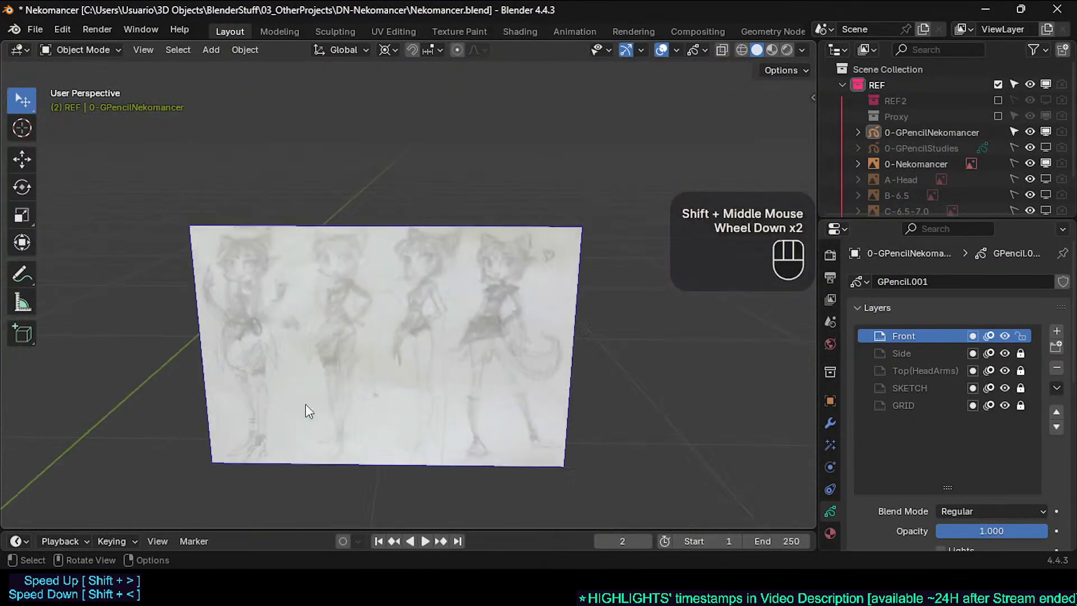
{"action": "middle_click_drag", "start_coordinate": [306, 409], "coordinate": [365, 272], "text": "shift"}
{"action": "scroll", "coordinate": [363, 264], "scroll_direction": "down", "scroll_amount": 1, "text": "shift"}
{"action": "scroll", "coordinate": [224, 401], "scroll_direction": "down", "scroll_amount": 2}
{"action": "scroll", "coordinate": [347, 273], "scroll_direction": "up", "scroll_amount": 2}
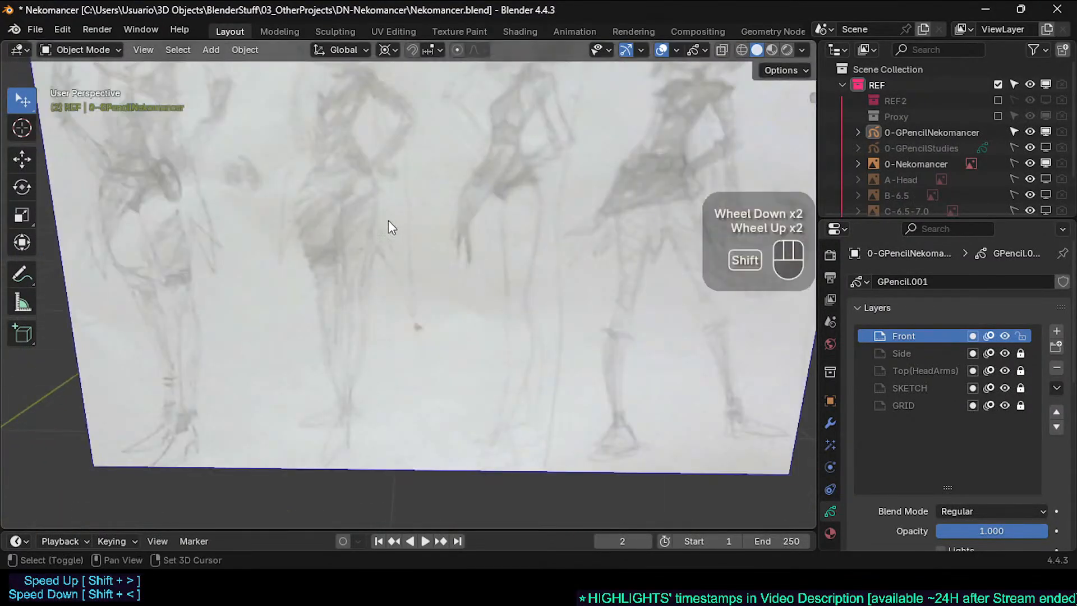
{"action": "scroll", "coordinate": [353, 308], "scroll_direction": "down", "scroll_amount": 1}
{"action": "mouse_move", "coordinate": [413, 144]}
{"action": "middle_mouse_down", "text": "shift"}
{"action": "mouse_move", "coordinate": [352, 308]}
{"action": "mouse_move", "coordinate": [351, 354]}
{"action": "middle_mouse_up", "text": "shift"}
{"action": "middle_click_drag", "start_coordinate": [348, 404], "coordinate": [376, 360]}
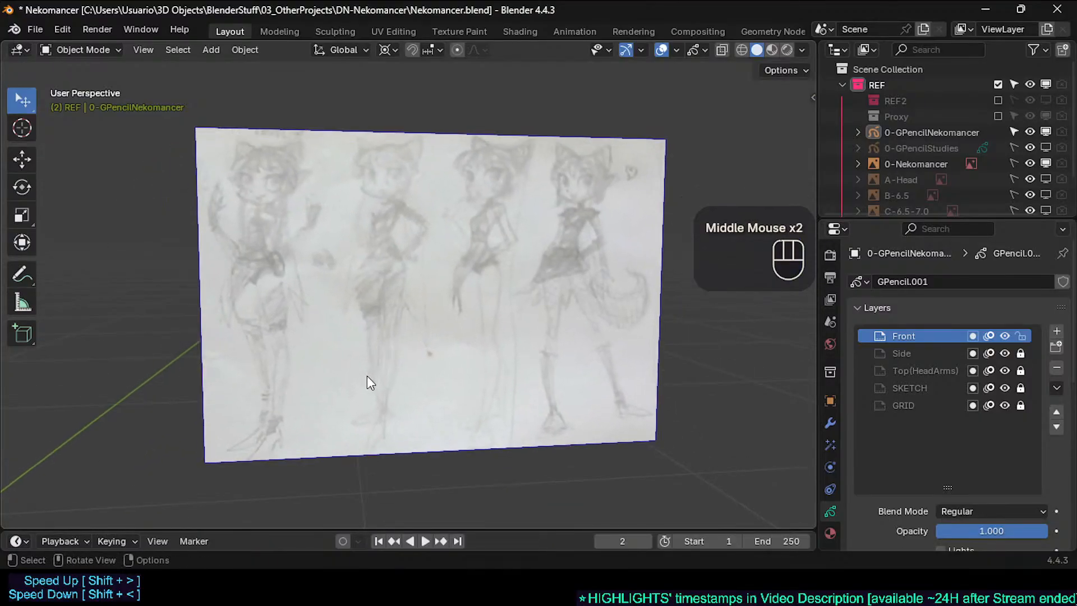
Go back to the Grease Pencil figures and view them from the front and in right side view
{"action": "mouse_move", "coordinate": [334, 445]}
{"action": "middle_mouse_down", "text": "shift"}
{"action": "mouse_move", "coordinate": [375, 392]}
{"action": "mouse_move", "coordinate": [336, 370]}
{"action": "mouse_move", "coordinate": [387, 364]}
{"action": "mouse_move", "coordinate": [359, 364]}
{"action": "mouse_move", "coordinate": [414, 337]}
{"action": "mouse_move", "coordinate": [368, 337]}
{"action": "middle_mouse_up", "text": "shift"}
{"action": "scroll", "coordinate": [335, 419], "scroll_direction": "down", "scroll_amount": 2}
{"action": "scroll", "coordinate": [419, 304], "scroll_direction": "down", "scroll_amount": 1}
{"action": "scroll", "coordinate": [368, 338], "scroll_direction": "up", "scroll_amount": 1}
{"action": "scroll", "coordinate": [368, 338], "scroll_direction": "down", "scroll_amount": 2}
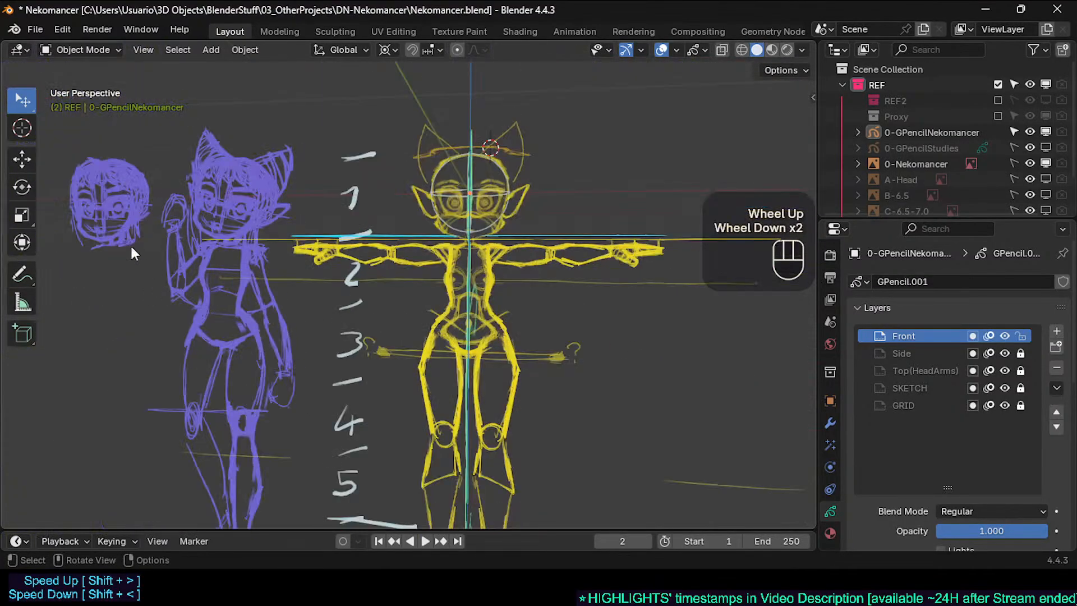
{"action": "middle_click_drag", "start_coordinate": [235, 285], "coordinate": [349, 281], "text": "shift"}
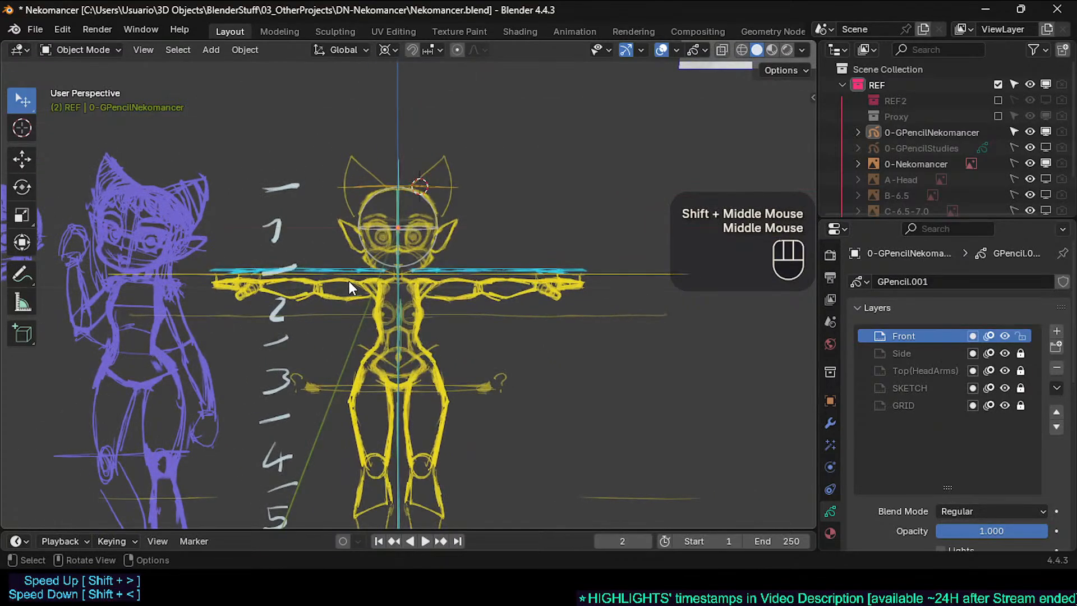
{"action": "key", "text": "KP_1"}
{"action": "key", "text": "KP_3"}
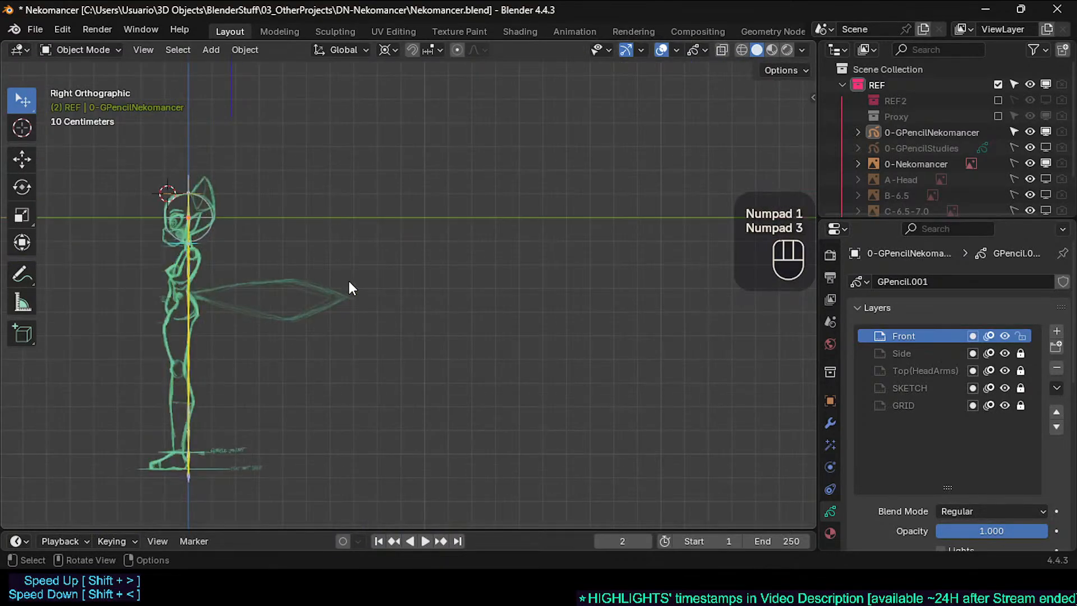
Save Nekomancer.blend while viewing the side figure with the tail
{"action": "scroll", "coordinate": [349, 282], "scroll_direction": "up", "scroll_amount": 2}
{"action": "middle_click_drag", "start_coordinate": [332, 286], "coordinate": [278, 295], "text": "shift"}
{"action": "key", "text": "ctrl+s"}
{"action": "scroll", "coordinate": [332, 317], "scroll_direction": "up", "scroll_amount": 1}
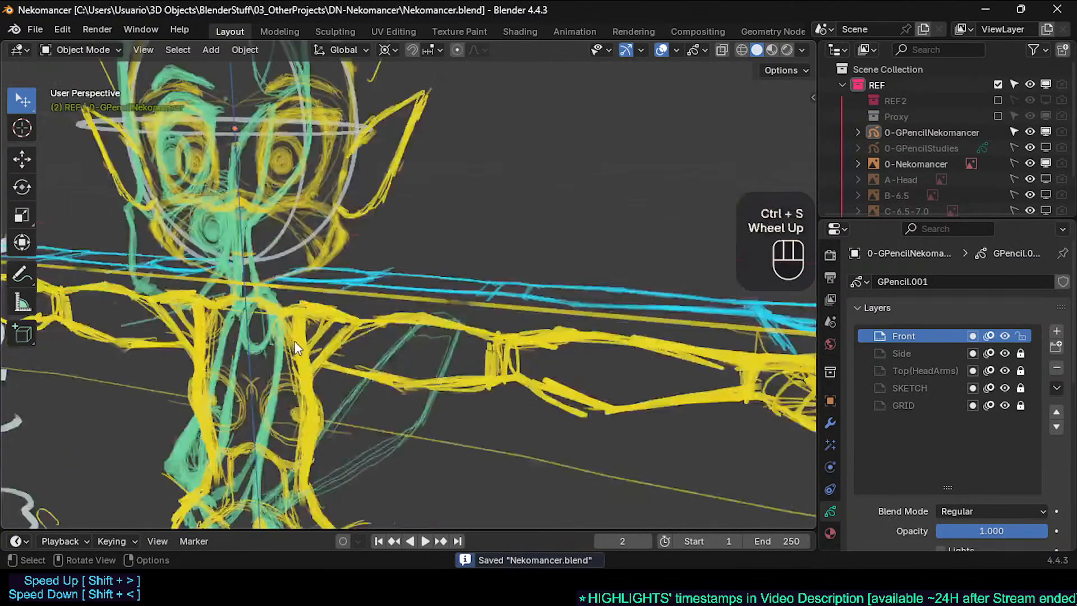
Examine the overlapping front and side Grease Pencil figures in perspective, including the tail behind the body
{"action": "middle_click_drag", "start_coordinate": [332, 317], "coordinate": [339, 332]}
{"action": "scroll", "coordinate": [395, 268], "scroll_direction": "down", "scroll_amount": 2}
{"action": "middle_click_drag", "start_coordinate": [395, 269], "coordinate": [350, 266], "text": "shift"}
{"action": "scroll", "coordinate": [307, 303], "scroll_direction": "up", "scroll_amount": 1}
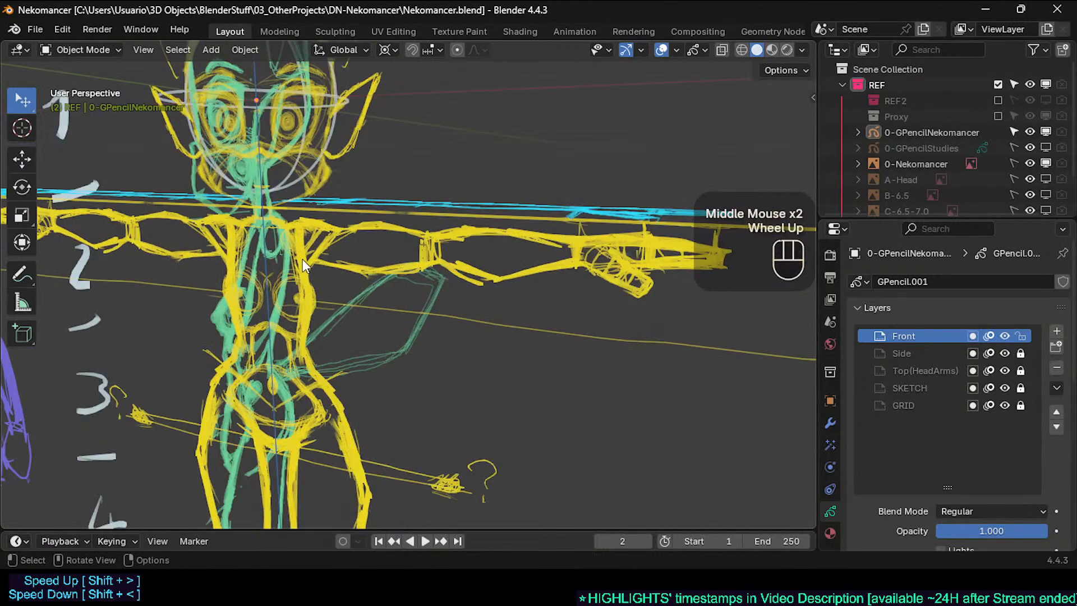
{"action": "middle_click_drag", "start_coordinate": [315, 236], "coordinate": [314, 258], "text": "shift"}
{"action": "scroll", "coordinate": [314, 258], "scroll_direction": "down", "scroll_amount": 1}
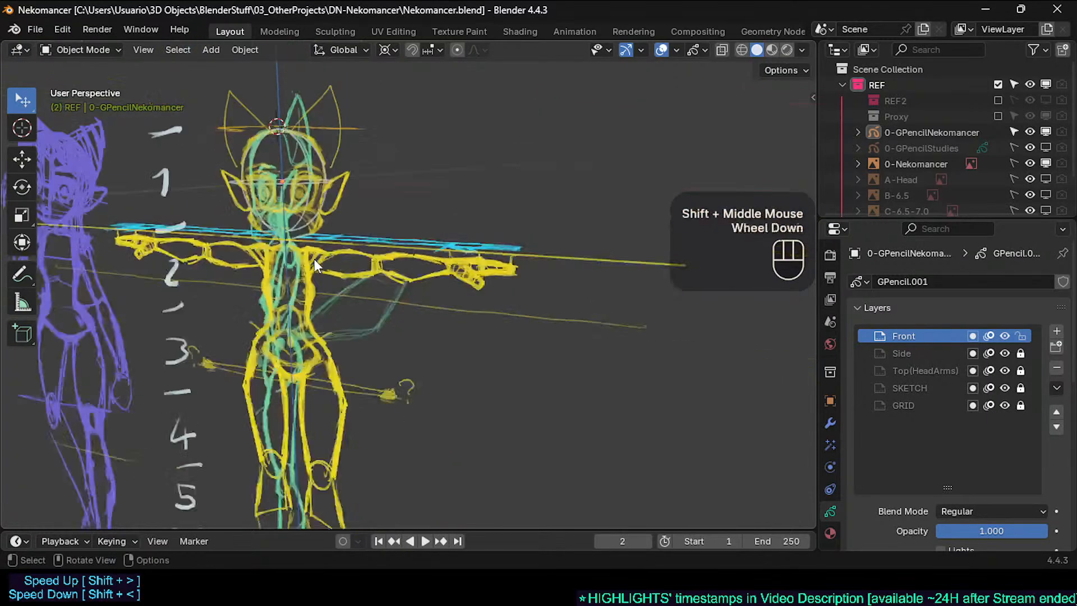
{"action": "scroll", "coordinate": [349, 302], "scroll_direction": "down", "scroll_amount": 1}
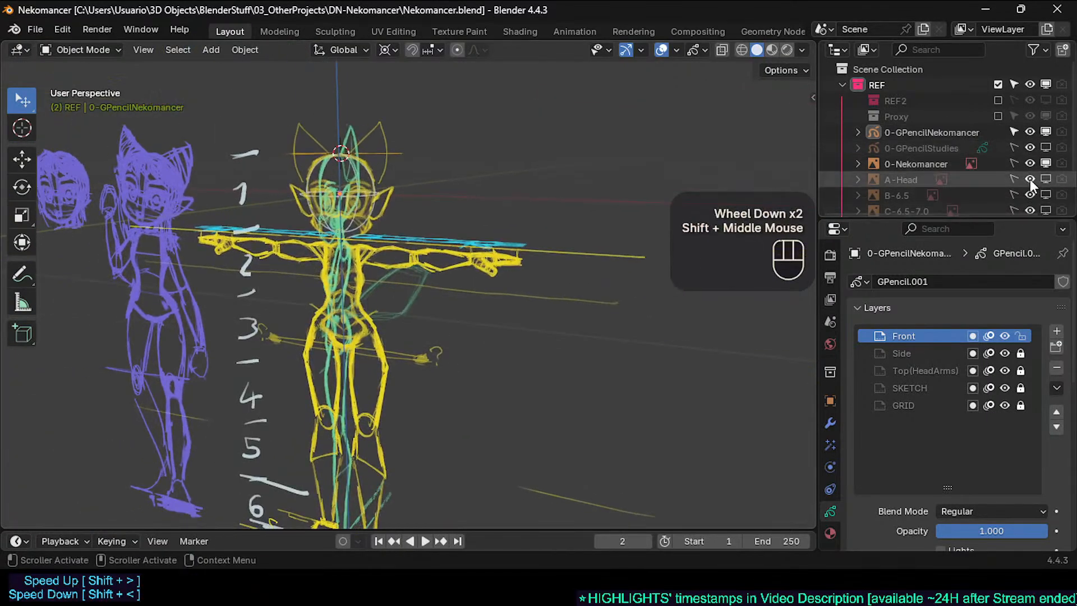
Show the reference images A-Head, B-6.5, C-6.5-7.0, D-5.6 and E-6.5 in the viewport
{"action": "scroll", "coordinate": [1038, 178], "scroll_direction": "down", "scroll_amount": 1}
{"action": "left_click_drag", "start_coordinate": [1044, 139], "coordinate": [1044, 200]}
{"action": "scroll", "coordinate": [455, 248], "scroll_direction": "down", "scroll_amount": 2}
{"action": "scroll", "coordinate": [455, 248], "scroll_direction": "down", "scroll_amount": 1, "text": "shift"}
{"action": "middle_click_drag", "start_coordinate": [455, 248], "coordinate": [285, 329], "text": "shift"}
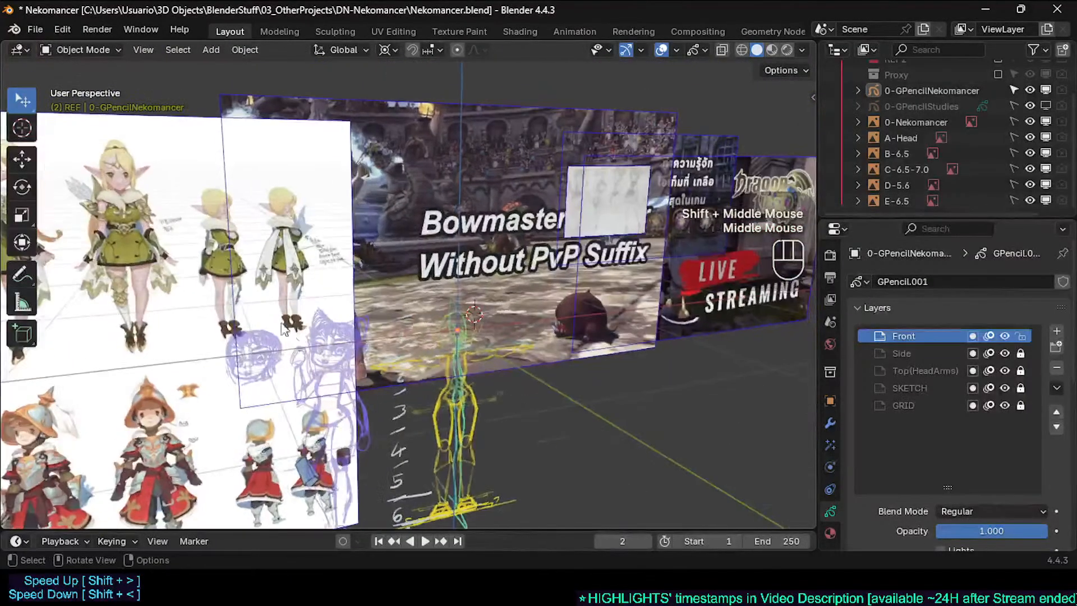
Hide the E-6.5 and D-5.6 reference images in the viewport
{"action": "scroll", "coordinate": [281, 323], "scroll_direction": "up", "scroll_amount": 1}
{"action": "middle_click_drag", "start_coordinate": [353, 293], "coordinate": [419, 261], "text": "shift"}
{"action": "scroll", "coordinate": [329, 294], "scroll_direction": "up", "scroll_amount": 1}
{"action": "scroll", "coordinate": [329, 294], "scroll_direction": "down", "scroll_amount": 2}
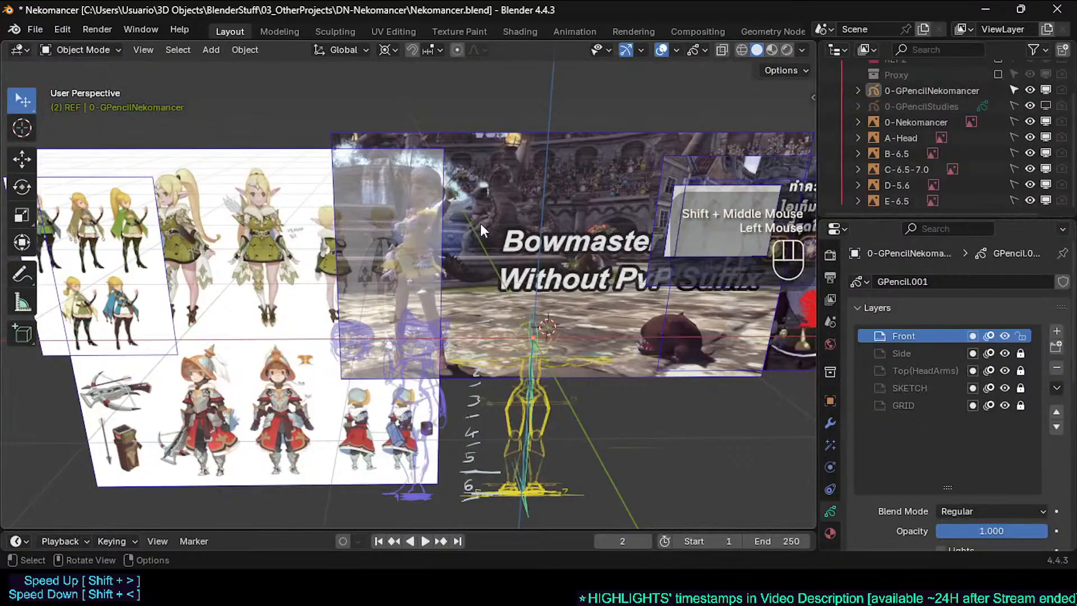
{"action": "middle_click_drag", "start_coordinate": [480, 223], "coordinate": [521, 227]}
{"action": "left_click", "coordinate": [1047, 201]}
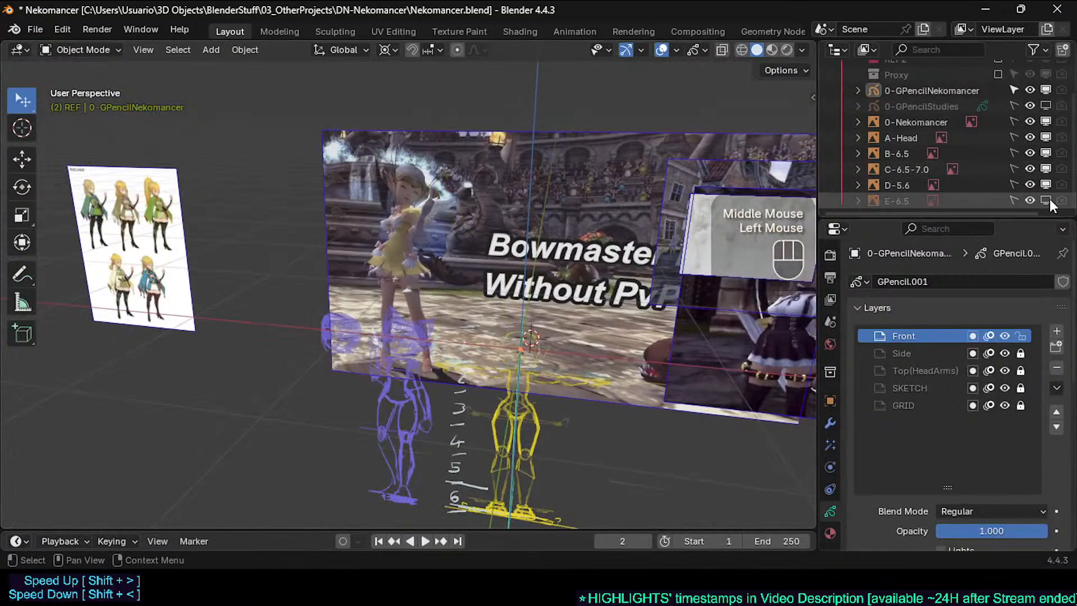
{"action": "left_click", "coordinate": [1046, 185]}
Examine the yellow-dressed character's proportions in the Bowmaster reference image
{"action": "scroll", "coordinate": [449, 199], "scroll_direction": "up", "scroll_amount": 3}
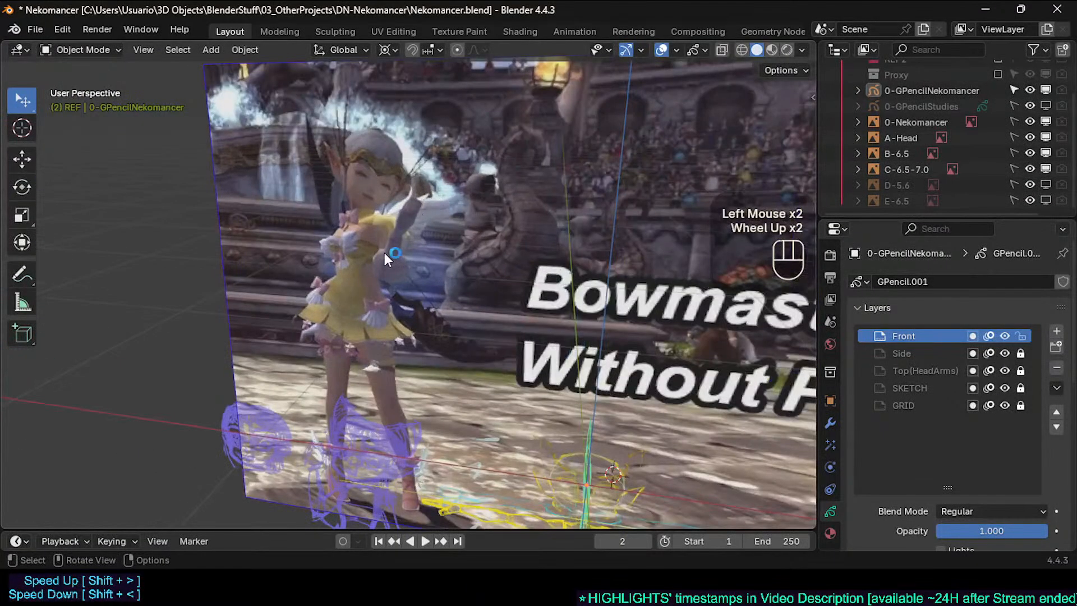
{"action": "middle_click_drag", "start_coordinate": [384, 253], "coordinate": [335, 344], "text": "shift"}
{"action": "scroll", "coordinate": [314, 248], "scroll_direction": "down", "scroll_amount": 2}
{"action": "scroll", "coordinate": [297, 276], "scroll_direction": "up", "scroll_amount": 1}
{"action": "scroll", "coordinate": [272, 279], "scroll_direction": "down", "scroll_amount": 1}
{"action": "scroll", "coordinate": [263, 319], "scroll_direction": "up", "scroll_amount": 1}
{"action": "scroll", "coordinate": [295, 321], "scroll_direction": "down", "scroll_amount": 1}
{"action": "scroll", "coordinate": [220, 291], "scroll_direction": "down", "scroll_amount": 1}
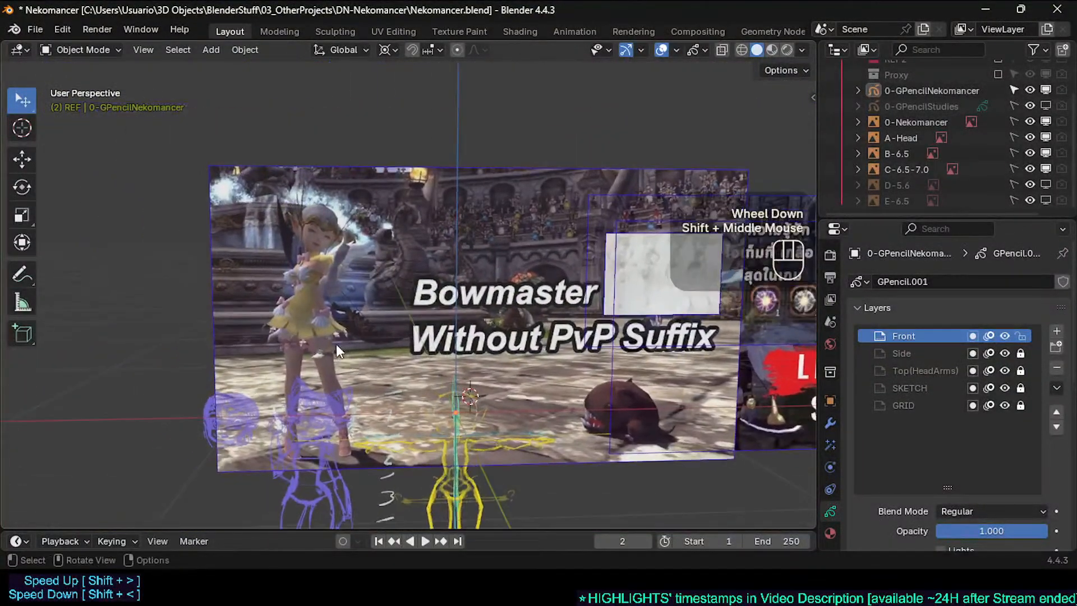
{"action": "scroll", "coordinate": [331, 337], "scroll_direction": "up", "scroll_amount": 2}
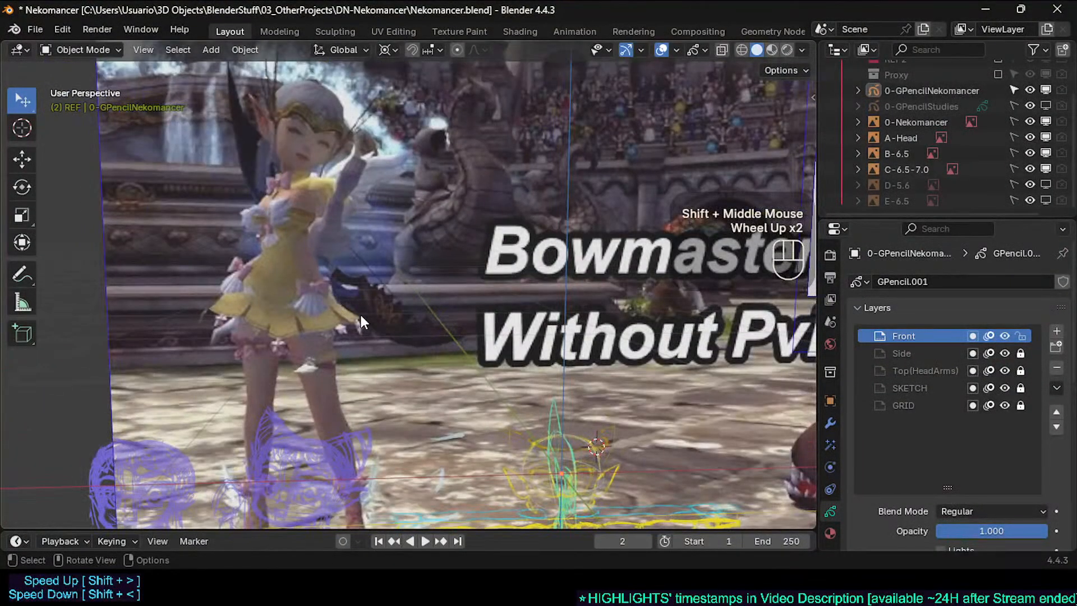
{"action": "middle_click_drag", "start_coordinate": [369, 319], "coordinate": [293, 334], "text": "shift"}
{"action": "scroll", "coordinate": [285, 315], "scroll_direction": "down", "scroll_amount": 2}
{"action": "scroll", "coordinate": [285, 308], "scroll_direction": "up", "scroll_amount": 1}
{"action": "scroll", "coordinate": [227, 303], "scroll_direction": "down", "scroll_amount": 1}
{"action": "scroll", "coordinate": [245, 281], "scroll_direction": "down", "scroll_amount": 2}
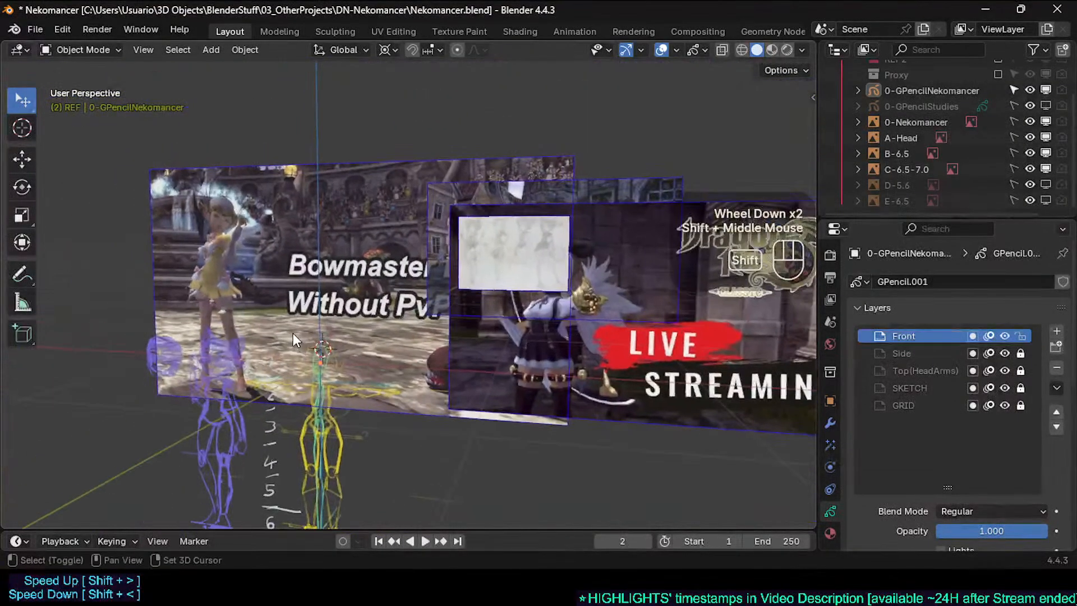
Compare the row of reference images with the sketched figures from several viewing angles
{"action": "scroll", "coordinate": [293, 333], "scroll_direction": "up", "scroll_amount": 2}
{"action": "middle_click_drag", "start_coordinate": [234, 314], "coordinate": [314, 375], "text": "shift"}
{"action": "scroll", "coordinate": [249, 308], "scroll_direction": "up", "scroll_amount": 1}
{"action": "middle_click_drag", "start_coordinate": [469, 302], "coordinate": [276, 328], "text": "shift"}
{"action": "scroll", "coordinate": [284, 292], "scroll_direction": "down", "scroll_amount": 4}
{"action": "middle_click_drag", "start_coordinate": [275, 328], "coordinate": [534, 289]}
{"action": "scroll", "coordinate": [331, 323], "scroll_direction": "up", "scroll_amount": 2}
{"action": "middle_click_drag", "start_coordinate": [365, 305], "coordinate": [329, 304]}
{"action": "middle_click_drag", "start_coordinate": [255, 288], "coordinate": [318, 321], "text": "shift"}
{"action": "scroll", "coordinate": [225, 332], "scroll_direction": "up", "scroll_amount": 2}
{"action": "scroll", "coordinate": [328, 348], "scroll_direction": "down", "scroll_amount": 2}
{"action": "scroll", "coordinate": [268, 302], "scroll_direction": "down", "scroll_amount": 2}
{"action": "scroll", "coordinate": [258, 305], "scroll_direction": "up", "scroll_amount": 4}
{"action": "scroll", "coordinate": [280, 328], "scroll_direction": "down", "scroll_amount": 2}
{"action": "scroll", "coordinate": [371, 333], "scroll_direction": "up", "scroll_amount": 1}
{"action": "scroll", "coordinate": [318, 321], "scroll_direction": "down", "scroll_amount": 1}
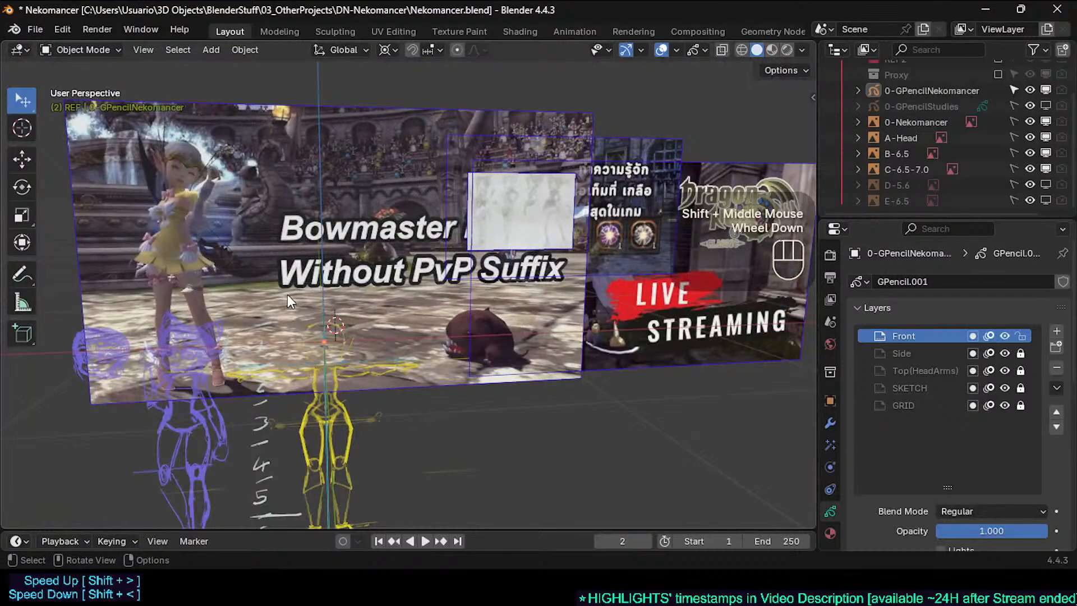
Inspect the dark object behind the yellow-dressed character's hip and her pose in the Bowmaster image
{"action": "scroll", "coordinate": [275, 291], "scroll_direction": "up", "scroll_amount": 2}
{"action": "middle_click_drag", "start_coordinate": [244, 288], "coordinate": [258, 336], "text": "shift"}
{"action": "scroll", "coordinate": [251, 291], "scroll_direction": "up", "scroll_amount": 2}
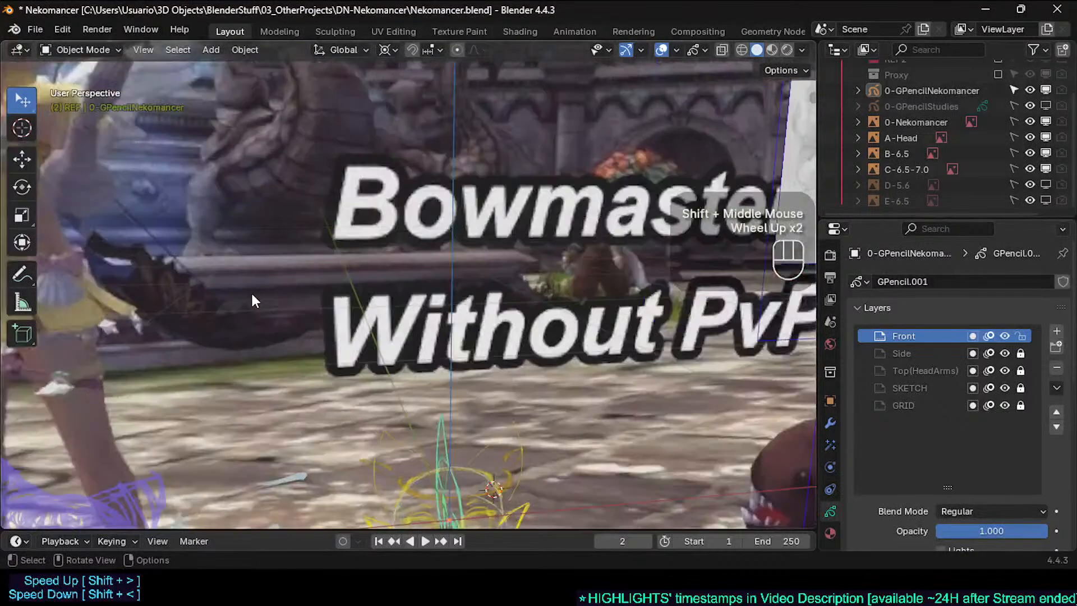
{"action": "scroll", "coordinate": [233, 297], "scroll_direction": "down", "scroll_amount": 2}
{"action": "scroll", "coordinate": [213, 303], "scroll_direction": "down", "scroll_amount": 1}
{"action": "middle_click_drag", "start_coordinate": [231, 295], "coordinate": [286, 322]}
{"action": "scroll", "coordinate": [292, 330], "scroll_direction": "up", "scroll_amount": 2}
{"action": "scroll", "coordinate": [292, 330], "scroll_direction": "down", "scroll_amount": 2}
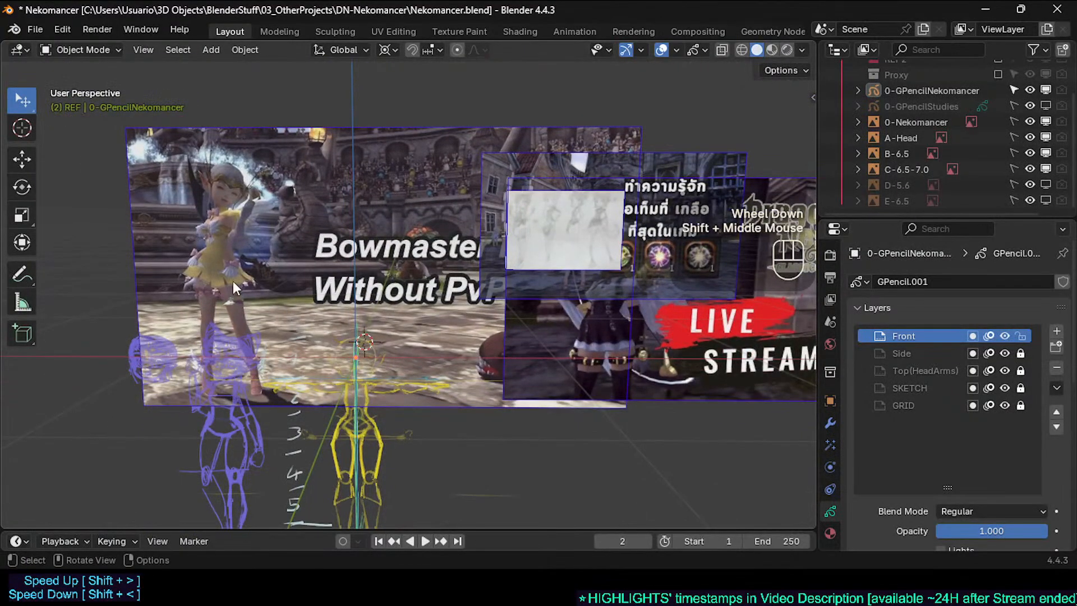
{"action": "scroll", "coordinate": [223, 244], "scroll_direction": "up", "scroll_amount": 3}
{"action": "middle_click_drag", "start_coordinate": [223, 245], "coordinate": [237, 303], "text": "shift"}
{"action": "scroll", "coordinate": [254, 251], "scroll_direction": "down", "scroll_amount": 2}
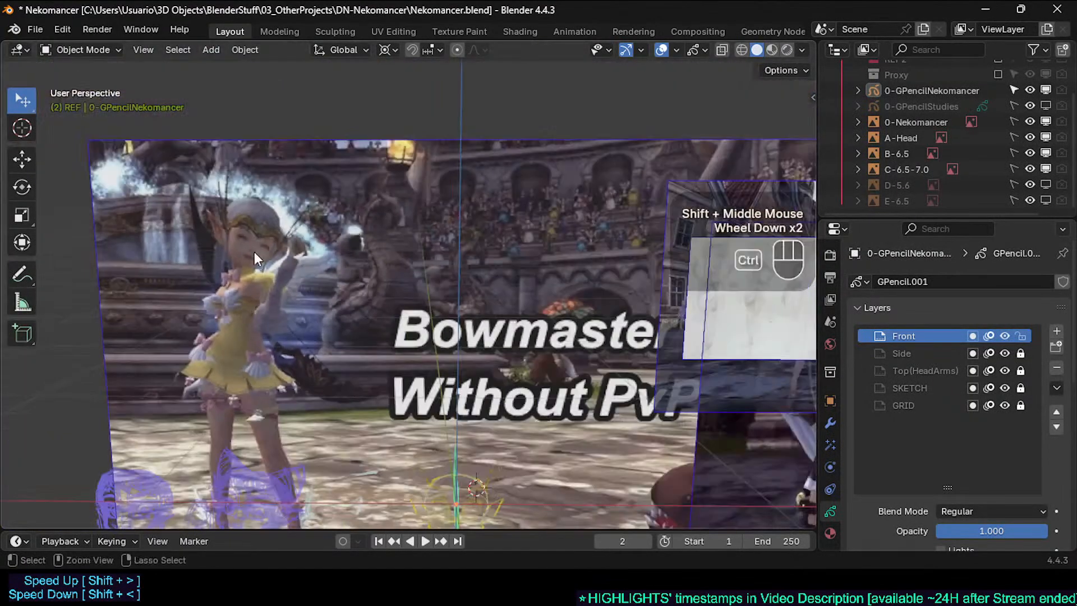
{"action": "middle_click_drag", "start_coordinate": [254, 251], "coordinate": [252, 285], "text": "ctrl"}
{"action": "scroll", "coordinate": [235, 225], "scroll_direction": "down", "scroll_amount": 2}
{"action": "scroll", "coordinate": [287, 334], "scroll_direction": "down", "scroll_amount": 1}
{"action": "middle_click_drag", "start_coordinate": [252, 284], "coordinate": [274, 274]}
{"action": "scroll", "coordinate": [275, 274], "scroll_direction": "down", "scroll_amount": 1, "text": "shift"}
{"action": "scroll", "coordinate": [321, 328], "scroll_direction": "up", "scroll_amount": 2}
{"action": "middle_click_drag", "start_coordinate": [320, 328], "coordinate": [357, 359], "text": "shift"}
{"action": "scroll", "coordinate": [279, 278], "scroll_direction": "down", "scroll_amount": 1}
{"action": "scroll", "coordinate": [357, 353], "scroll_direction": "up", "scroll_amount": 1}
{"action": "scroll", "coordinate": [357, 353], "scroll_direction": "down", "scroll_amount": 3}
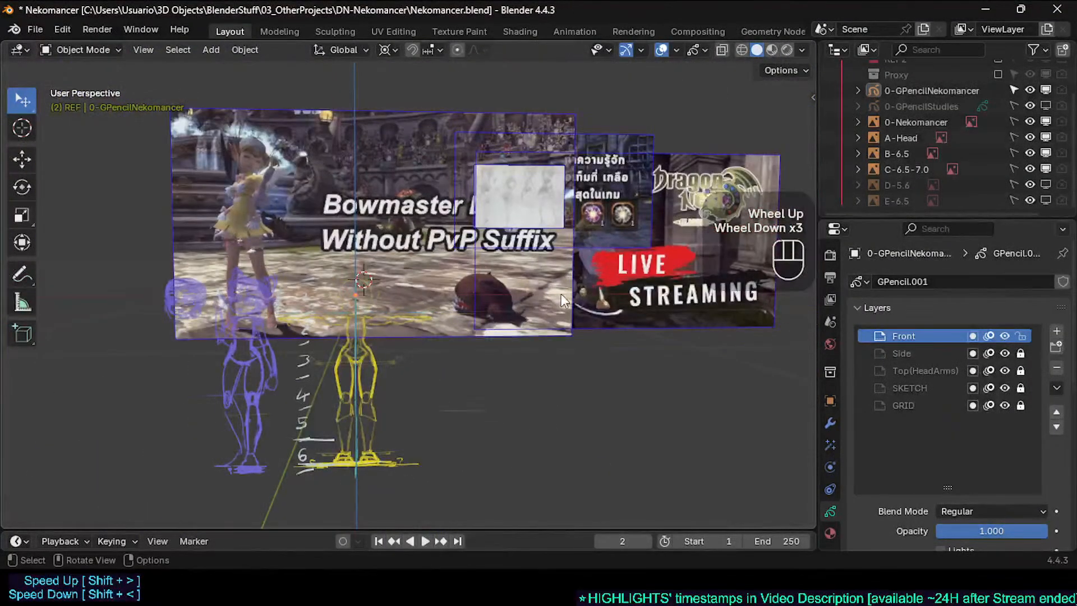
Compare the yellow-dressed character's dress, legs and feet with the purple and yellow Grease Pencil figures
{"action": "scroll", "coordinate": [342, 213], "scroll_direction": "up", "scroll_amount": 1}
{"action": "scroll", "coordinate": [208, 255], "scroll_direction": "down", "scroll_amount": 1, "text": "shift"}
{"action": "mouse_move", "coordinate": [342, 213]}
{"action": "middle_mouse_down", "text": "shift"}
{"action": "mouse_move", "coordinate": [207, 255]}
{"action": "mouse_move", "coordinate": [169, 301]}
{"action": "mouse_move", "coordinate": [409, 308]}
{"action": "middle_mouse_up", "text": "shift"}
{"action": "scroll", "coordinate": [168, 301], "scroll_direction": "up", "scroll_amount": 2}
{"action": "scroll", "coordinate": [284, 291], "scroll_direction": "down", "scroll_amount": 1}
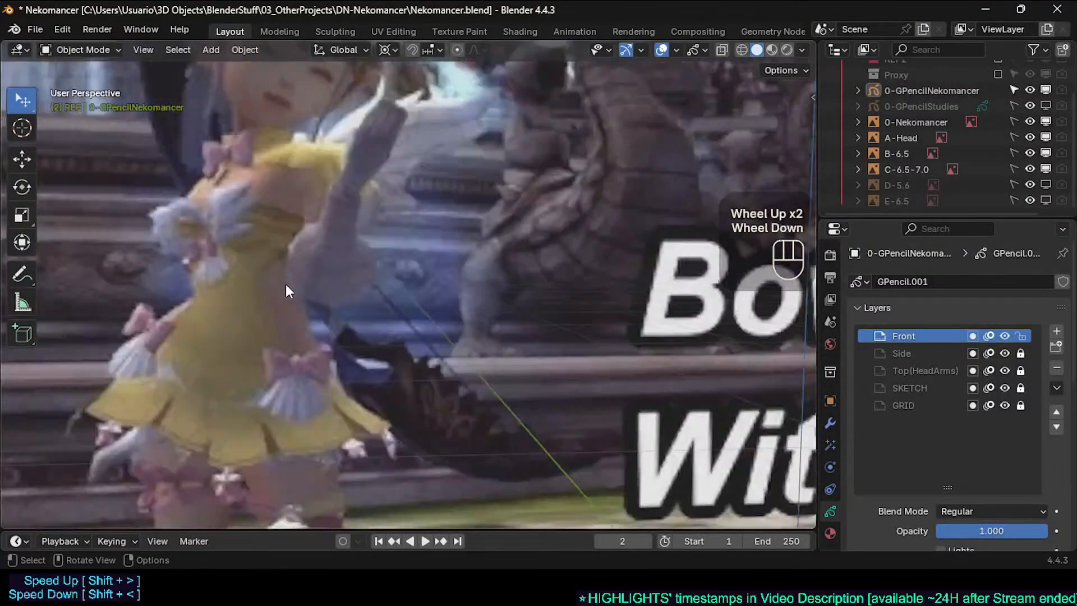
{"action": "middle_click_drag", "start_coordinate": [284, 291], "coordinate": [349, 310], "text": "shift"}
{"action": "scroll", "coordinate": [309, 165], "scroll_direction": "down", "scroll_amount": 1}
{"action": "scroll", "coordinate": [290, 224], "scroll_direction": "down", "scroll_amount": 1}
{"action": "middle_click_drag", "start_coordinate": [289, 153], "coordinate": [281, 252], "text": "shift"}
{"action": "scroll", "coordinate": [285, 314], "scroll_direction": "up", "scroll_amount": 2}
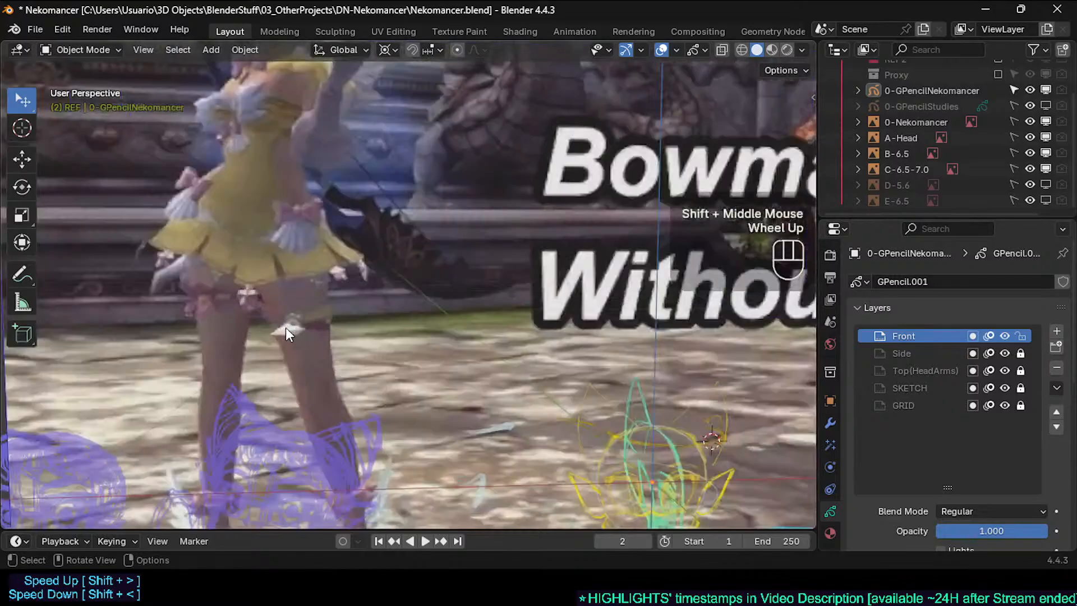
{"action": "mouse_move", "coordinate": [322, 352]}
{"action": "middle_mouse_down", "text": "shift"}
{"action": "mouse_move", "coordinate": [331, 349]}
{"action": "mouse_move", "coordinate": [351, 439]}
{"action": "middle_mouse_up", "text": "shift"}
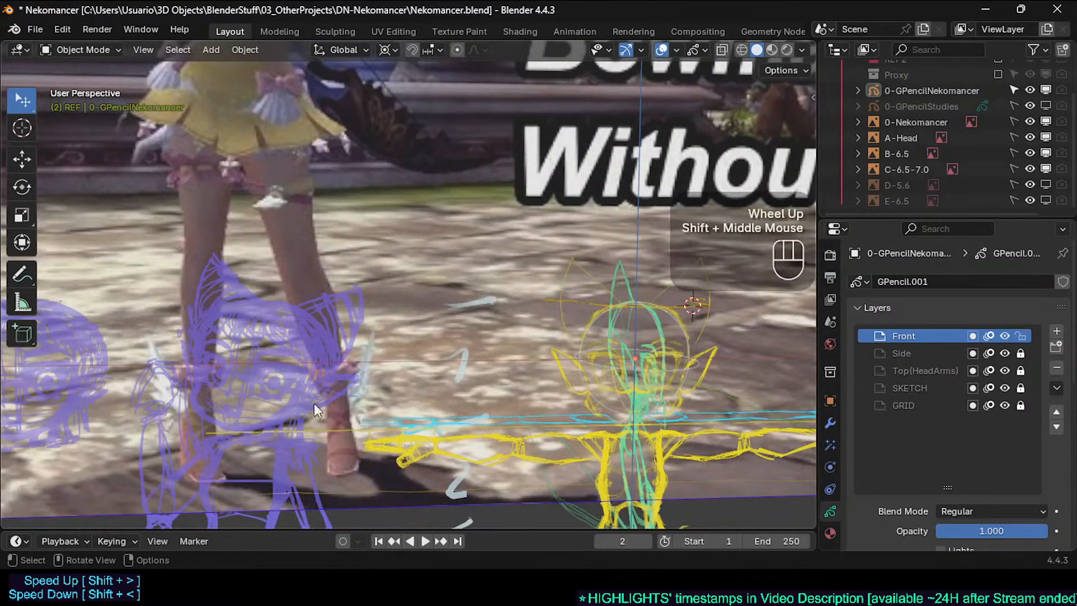
{"action": "mouse_move", "coordinate": [314, 403]}
{"action": "middle_mouse_down", "text": "shift"}
{"action": "mouse_move", "coordinate": [300, 411]}
{"action": "mouse_move", "coordinate": [289, 382]}
{"action": "middle_mouse_up", "text": "shift"}
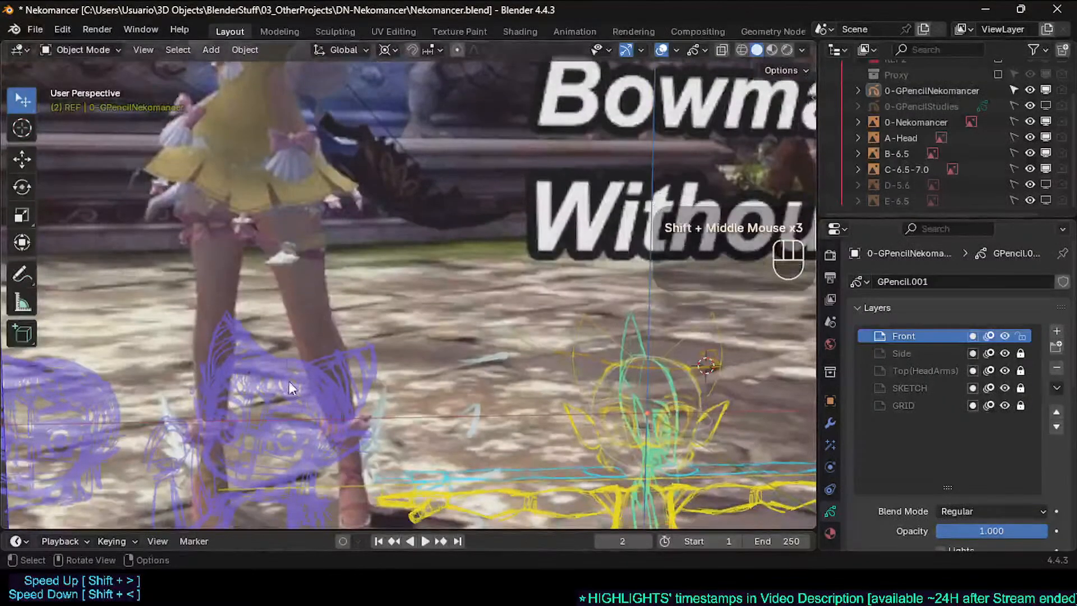
{"action": "mouse_move", "coordinate": [295, 244]}
{"action": "middle_mouse_down", "text": "shift"}
{"action": "mouse_move", "coordinate": [297, 346]}
{"action": "mouse_move", "coordinate": [302, 257]}
{"action": "mouse_move", "coordinate": [277, 298]}
{"action": "mouse_move", "coordinate": [252, 242]}
{"action": "mouse_move", "coordinate": [208, 198]}
{"action": "middle_mouse_up", "text": "shift"}
{"action": "scroll", "coordinate": [285, 315], "scroll_direction": "down", "scroll_amount": 2}
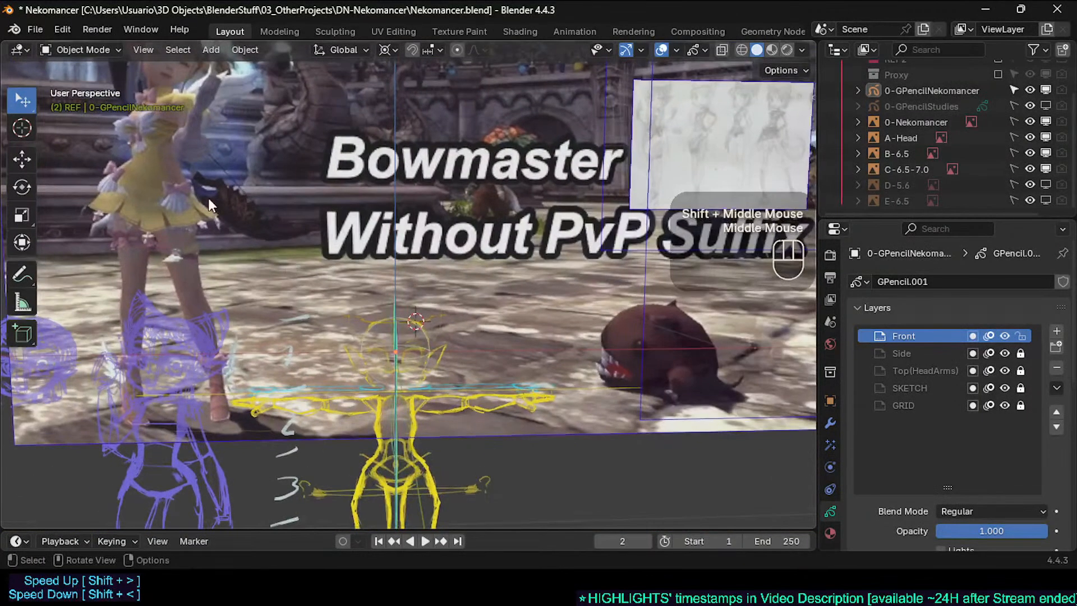
{"action": "scroll", "coordinate": [269, 206], "scroll_direction": "down", "scroll_amount": 2}
{"action": "mouse_move", "coordinate": [361, 254]}
{"action": "middle_mouse_down", "text": "shift"}
{"action": "mouse_move", "coordinate": [267, 297]}
{"action": "mouse_move", "coordinate": [332, 283]}
{"action": "mouse_move", "coordinate": [306, 271]}
{"action": "mouse_move", "coordinate": [354, 288]}
{"action": "middle_mouse_up", "text": "shift"}
{"action": "scroll", "coordinate": [321, 283], "scroll_direction": "down", "scroll_amount": 1}
{"action": "scroll", "coordinate": [345, 261], "scroll_direction": "up", "scroll_amount": 2}
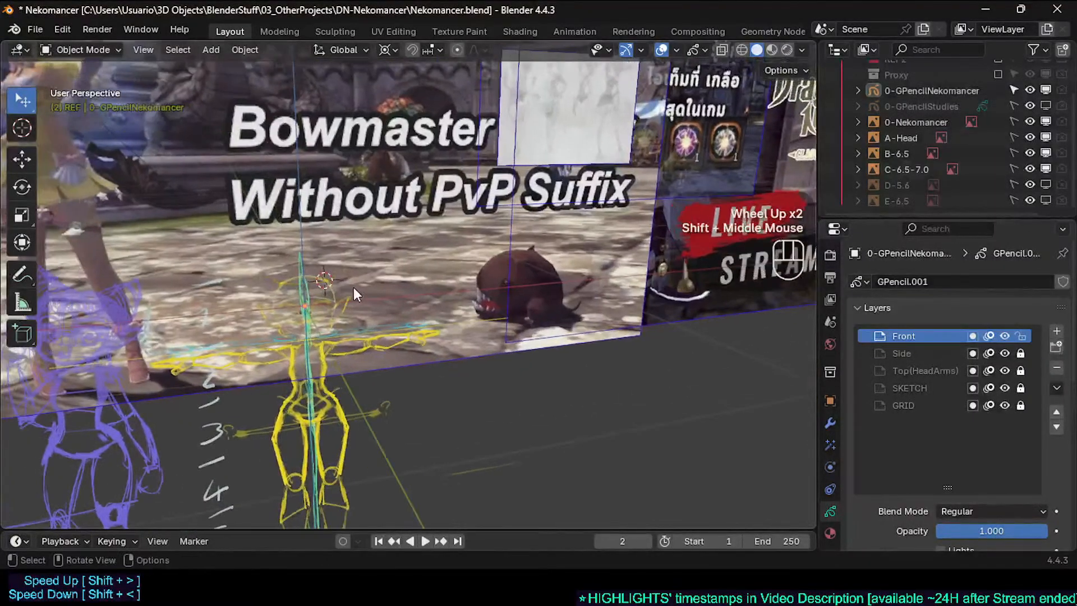
{"action": "scroll", "coordinate": [348, 286], "scroll_direction": "down", "scroll_amount": 1}
Hide the 0-Nekomancer and B-6.5 reference images, leaving A-Head and C-6.5-7.0 displayed
{"action": "key", "text": "alt+a"}
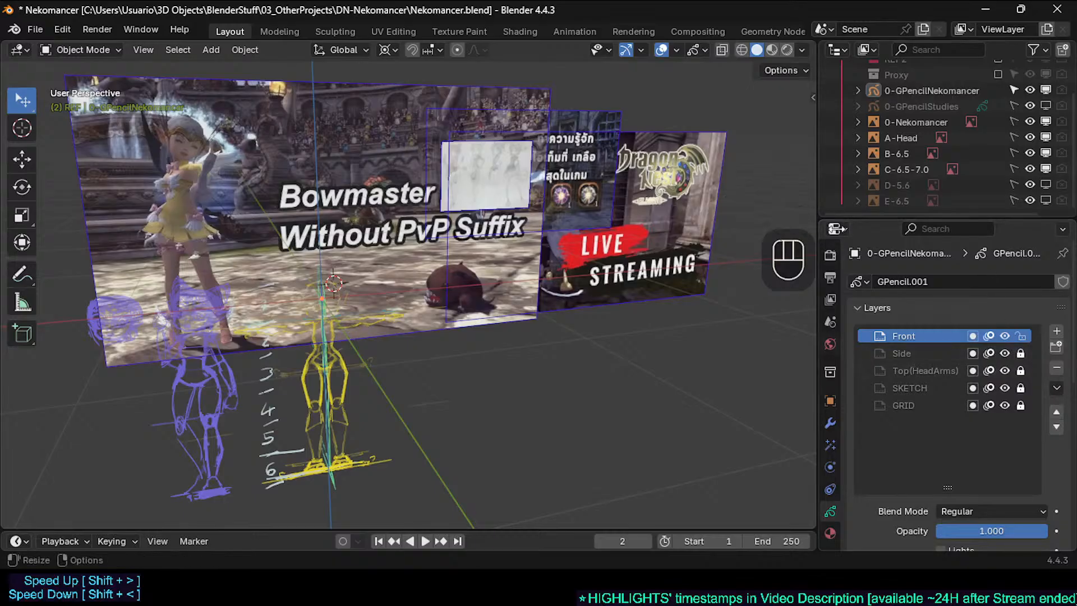
{"action": "left_click", "coordinate": [1045, 169]}
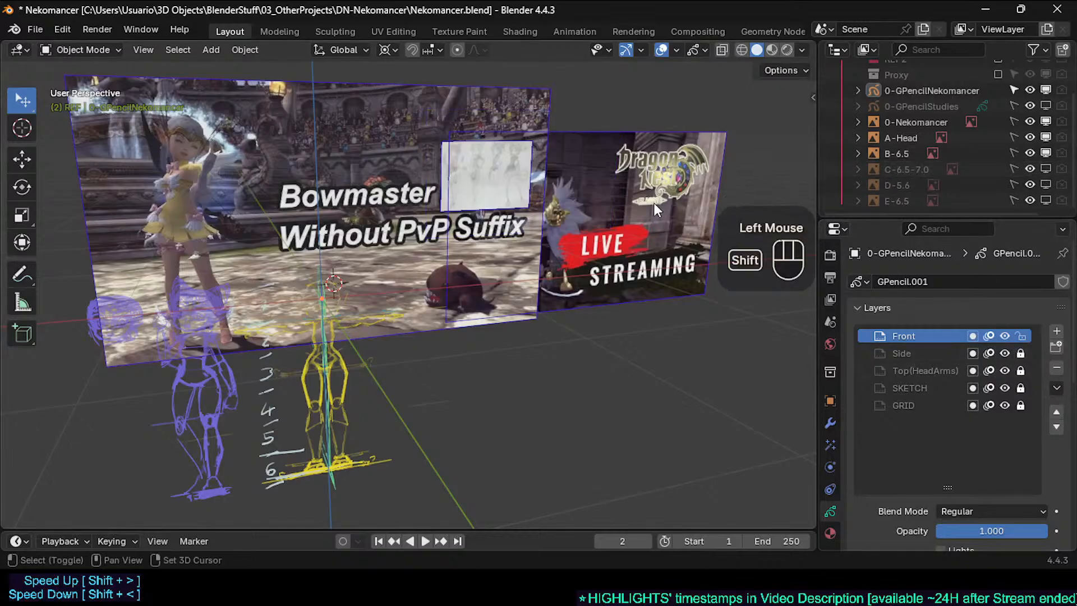
{"action": "middle_click_drag", "start_coordinate": [656, 208], "coordinate": [805, 170], "text": "shift"}
{"action": "left_click", "coordinate": [1045, 169]}
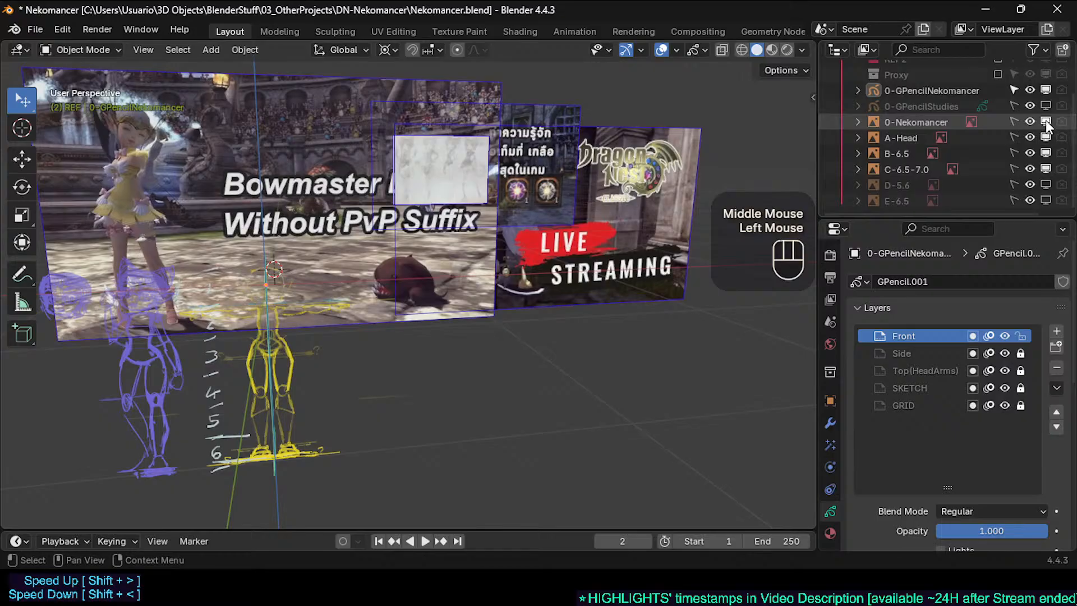
{"action": "left_click", "coordinate": [1045, 120]}
{"action": "left_click", "coordinate": [1052, 136]}
{"action": "left_click", "coordinate": [1051, 136]}
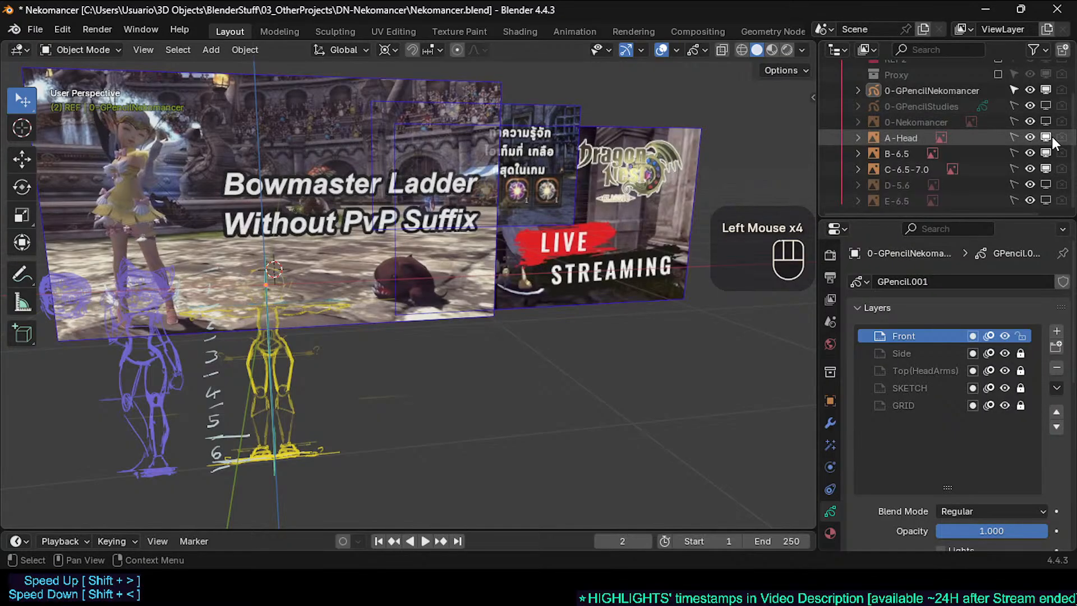
{"action": "left_click", "coordinate": [1046, 153]}
Examine the white-haired archer in the Dragon Nest Live Streaming reference image up close
{"action": "middle_click_drag", "start_coordinate": [639, 167], "coordinate": [578, 167]}
{"action": "scroll", "coordinate": [561, 167], "scroll_direction": "up", "scroll_amount": 2}
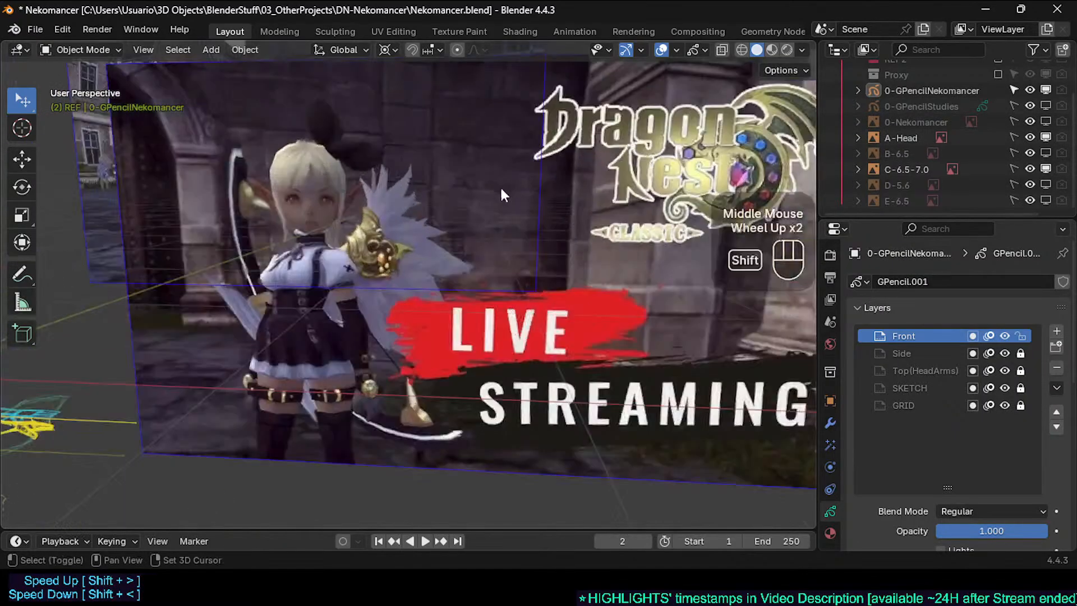
{"action": "middle_click_drag", "start_coordinate": [501, 189], "coordinate": [533, 171], "text": "shift"}
{"action": "middle_click_drag", "start_coordinate": [533, 171], "coordinate": [429, 224]}
{"action": "scroll", "coordinate": [429, 223], "scroll_direction": "up", "scroll_amount": 1}
{"action": "middle_click_drag", "start_coordinate": [429, 223], "coordinate": [377, 260], "text": "shift"}
{"action": "middle_click_drag", "start_coordinate": [377, 260], "coordinate": [348, 276]}
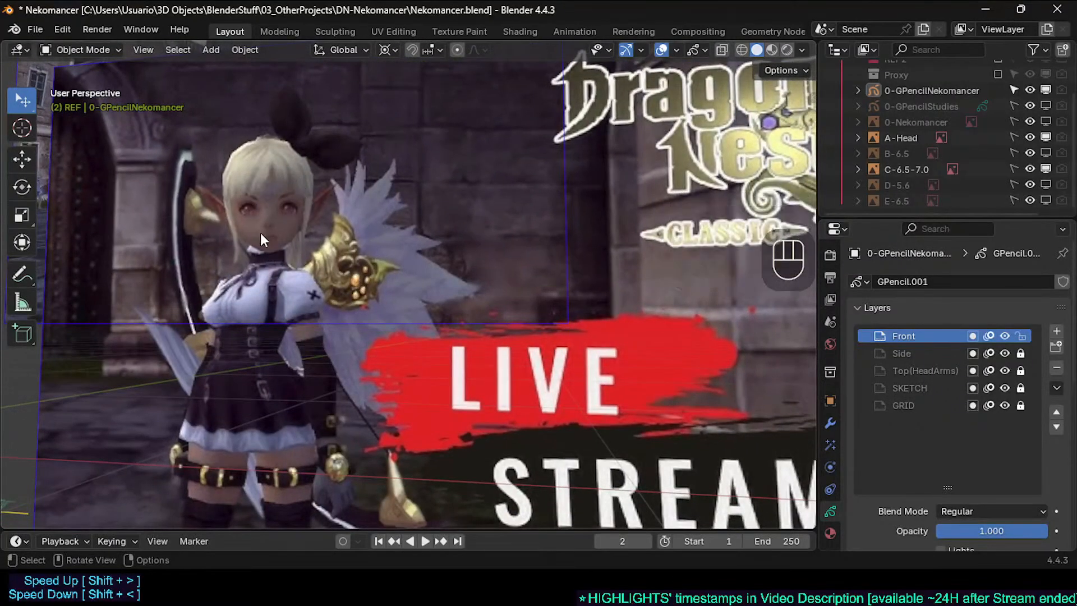
{"action": "scroll", "coordinate": [252, 220], "scroll_direction": "up", "scroll_amount": 2}
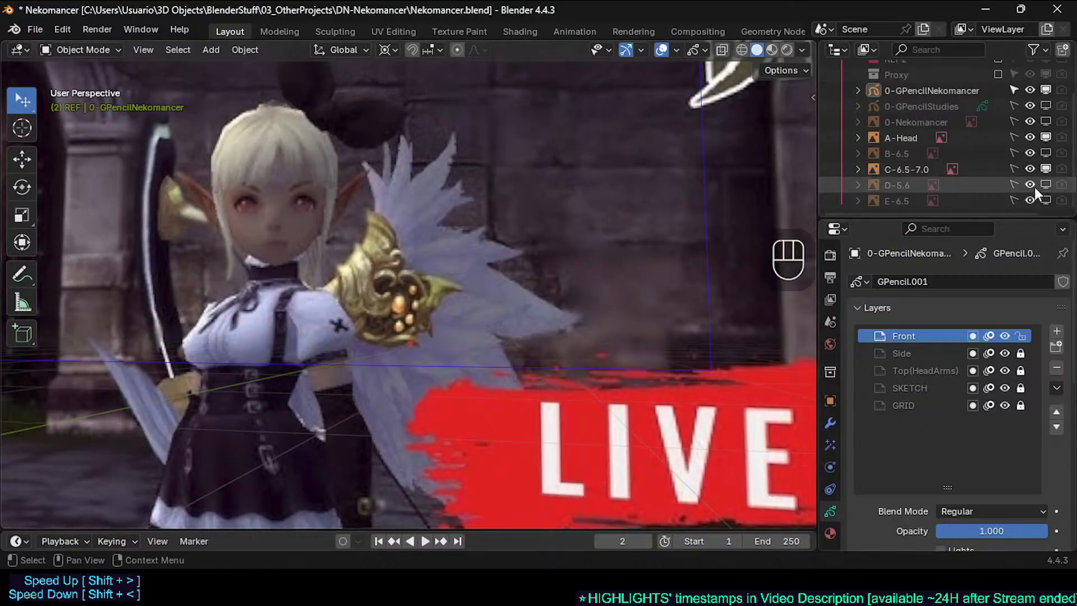
Hide the C-6.5-7.0 reference image and show B-6.5 in its place
{"action": "left_click", "coordinate": [1047, 169]}
{"action": "left_click", "coordinate": [1046, 152]}
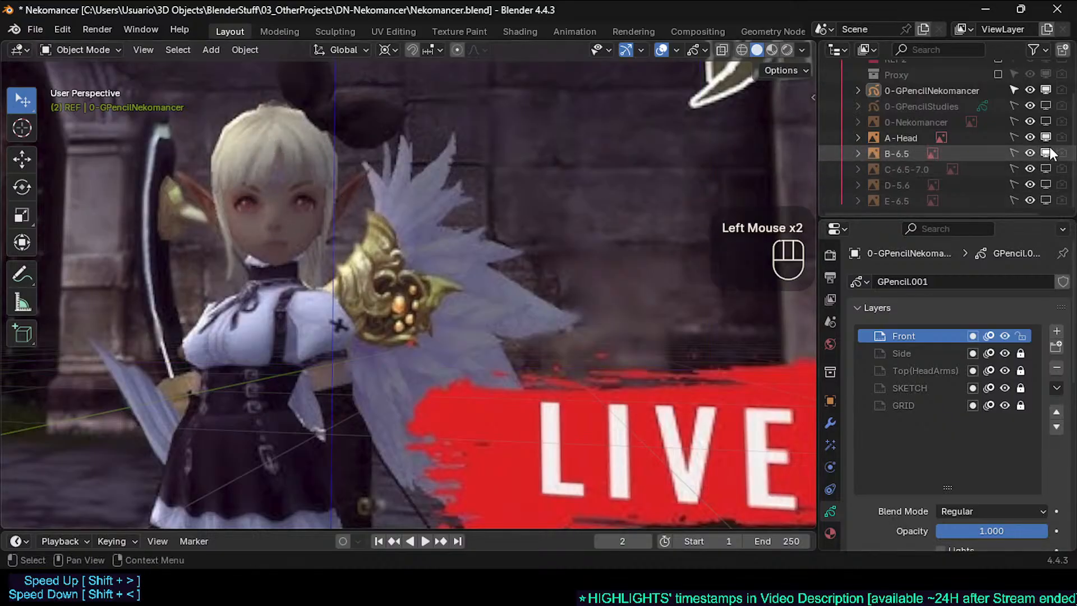
{"action": "scroll", "coordinate": [372, 205], "scroll_direction": "down", "scroll_amount": 4}
{"action": "middle_click_drag", "start_coordinate": [372, 205], "coordinate": [361, 216], "text": "shift"}
{"action": "scroll", "coordinate": [359, 214], "scroll_direction": "down", "scroll_amount": 2}
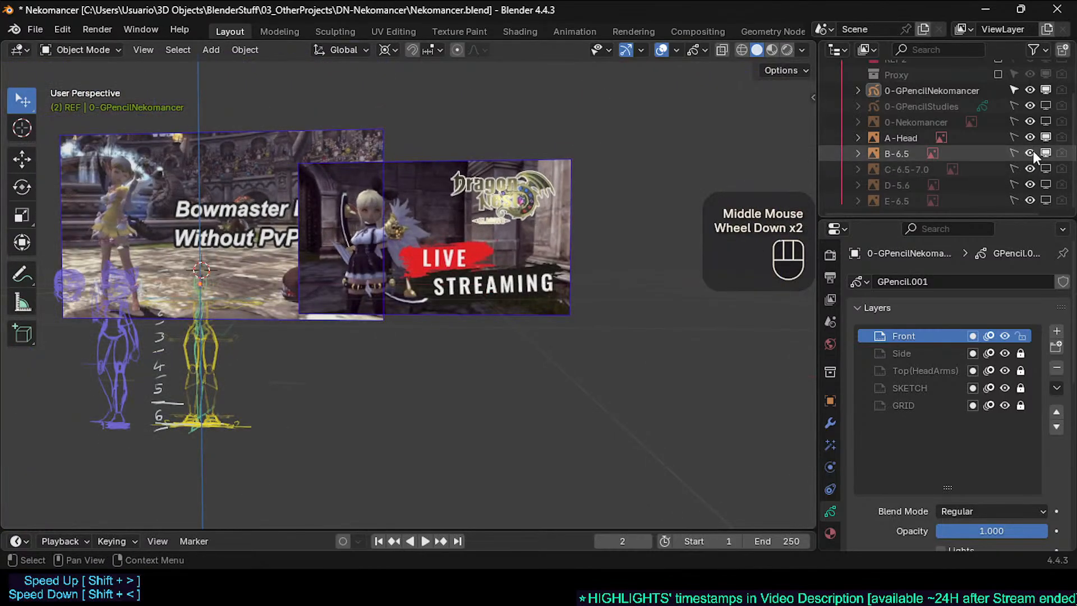
Hide the B-6.5 and A-Head reference images and display only C-6.5-7.0
{"action": "left_click", "coordinate": [1046, 153]}
{"action": "scroll", "coordinate": [598, 168], "scroll_direction": "up", "scroll_amount": 2}
{"action": "left_click", "coordinate": [1045, 137]}
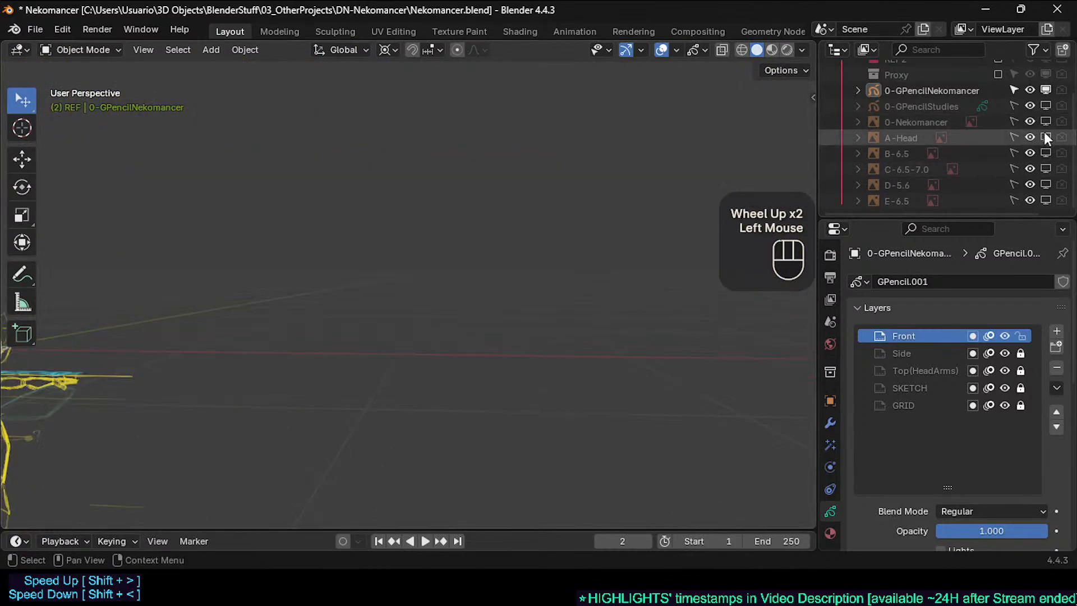
{"action": "left_click", "coordinate": [1046, 152]}
{"action": "left_click", "coordinate": [1046, 152]}
{"action": "left_click", "coordinate": [1045, 169]}
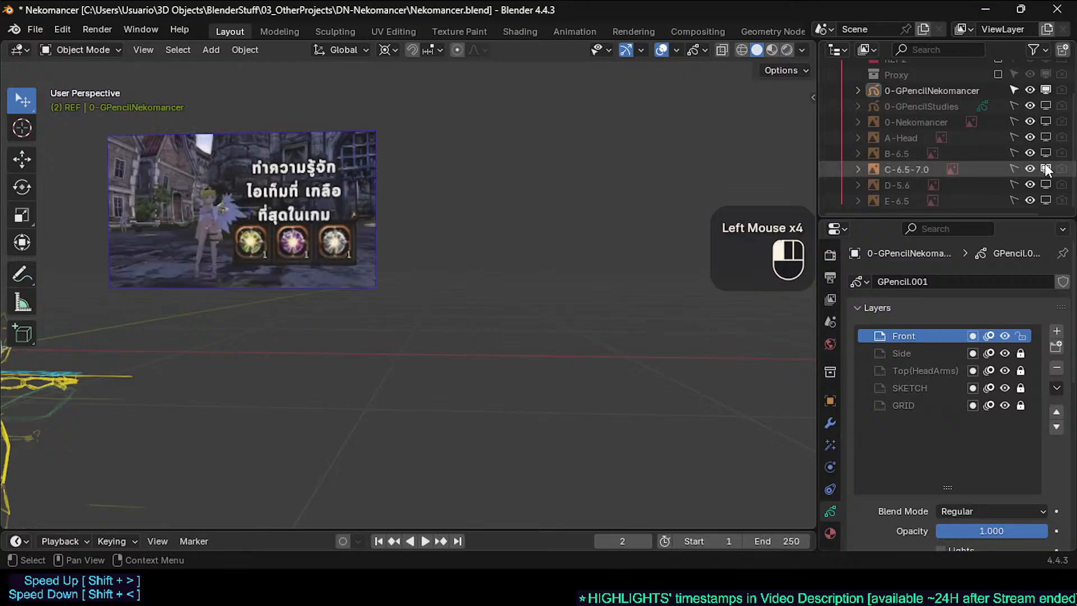
Examine the blonde winged character's body and leg proportions in the C-6.5-7.0 reference image
{"action": "middle_click_drag", "start_coordinate": [364, 203], "coordinate": [396, 210], "text": "shift"}
{"action": "scroll", "coordinate": [395, 209], "scroll_direction": "up", "scroll_amount": 5}
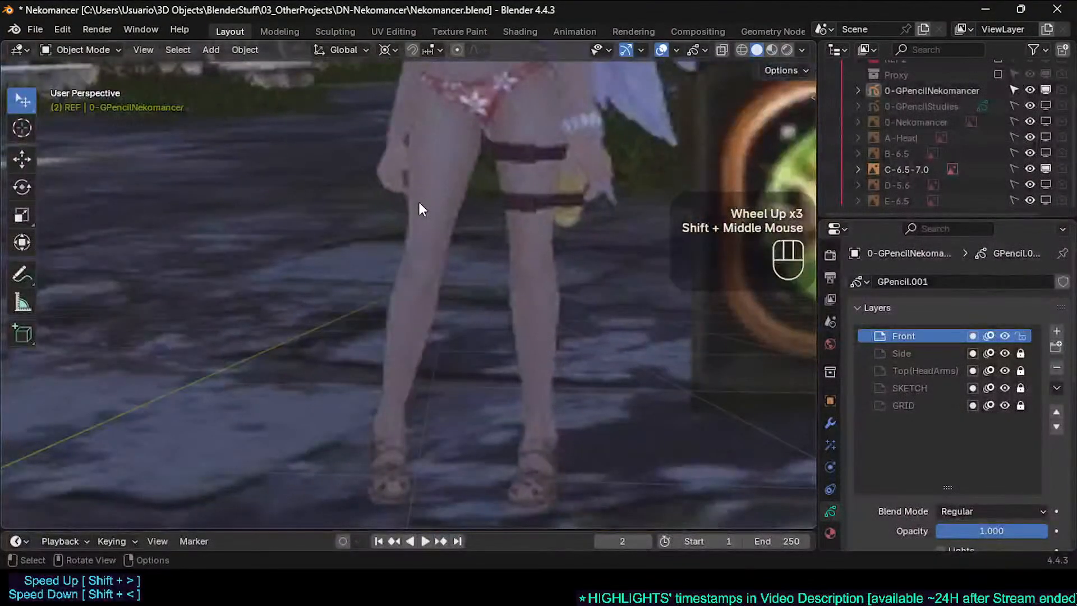
{"action": "scroll", "coordinate": [419, 202], "scroll_direction": "down", "scroll_amount": 1}
{"action": "middle_click_drag", "start_coordinate": [368, 260], "coordinate": [335, 253], "text": "shift"}
{"action": "middle_click_drag", "start_coordinate": [334, 253], "coordinate": [315, 272], "text": "shift"}
{"action": "middle_click_drag", "start_coordinate": [315, 271], "coordinate": [326, 277]}
{"action": "scroll", "coordinate": [336, 275], "scroll_direction": "up", "scroll_amount": 2}
{"action": "scroll", "coordinate": [331, 292], "scroll_direction": "down", "scroll_amount": 1}
{"action": "scroll", "coordinate": [336, 291], "scroll_direction": "down", "scroll_amount": 5}
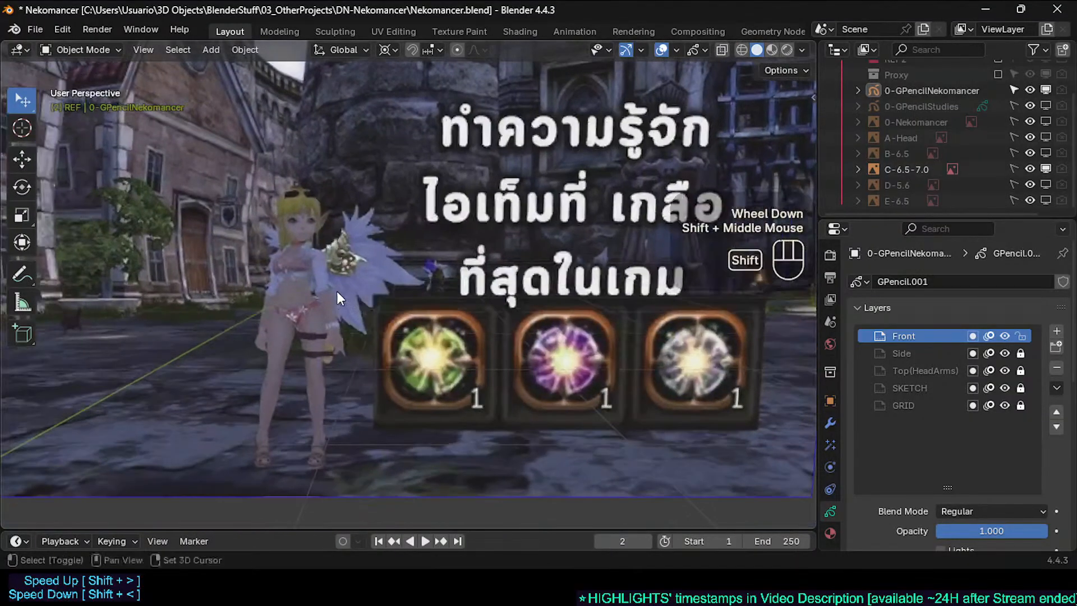
Look over the winged character's full figure in the C-6.5-7.0 reference image from nearer and farther views
{"action": "mouse_move", "coordinate": [337, 291]}
{"action": "middle_mouse_down", "text": "ctrl"}
{"action": "mouse_move", "coordinate": [331, 248]}
{"action": "mouse_move", "coordinate": [332, 276]}
{"action": "middle_mouse_up", "text": "ctrl"}
{"action": "middle_click_drag", "start_coordinate": [332, 276], "coordinate": [317, 272]}
{"action": "middle_click_drag", "start_coordinate": [318, 272], "coordinate": [288, 291], "text": "shift"}
{"action": "scroll", "coordinate": [291, 263], "scroll_direction": "up", "scroll_amount": 1}
{"action": "scroll", "coordinate": [292, 263], "scroll_direction": "up", "scroll_amount": 1, "text": "ctrl"}
{"action": "mouse_move", "coordinate": [353, 314]}
{"action": "middle_mouse_down", "text": "shift"}
{"action": "mouse_move", "coordinate": [293, 284]}
{"action": "mouse_move", "coordinate": [302, 287]}
{"action": "mouse_move", "coordinate": [299, 266]}
{"action": "mouse_move", "coordinate": [302, 285]}
{"action": "mouse_move", "coordinate": [280, 280]}
{"action": "mouse_move", "coordinate": [352, 302]}
{"action": "middle_mouse_up", "text": "shift"}
{"action": "scroll", "coordinate": [290, 279], "scroll_direction": "down", "scroll_amount": 1}
{"action": "scroll", "coordinate": [306, 289], "scroll_direction": "up", "scroll_amount": 2}
{"action": "scroll", "coordinate": [291, 284], "scroll_direction": "down", "scroll_amount": 1}
{"action": "scroll", "coordinate": [347, 281], "scroll_direction": "down", "scroll_amount": 2}
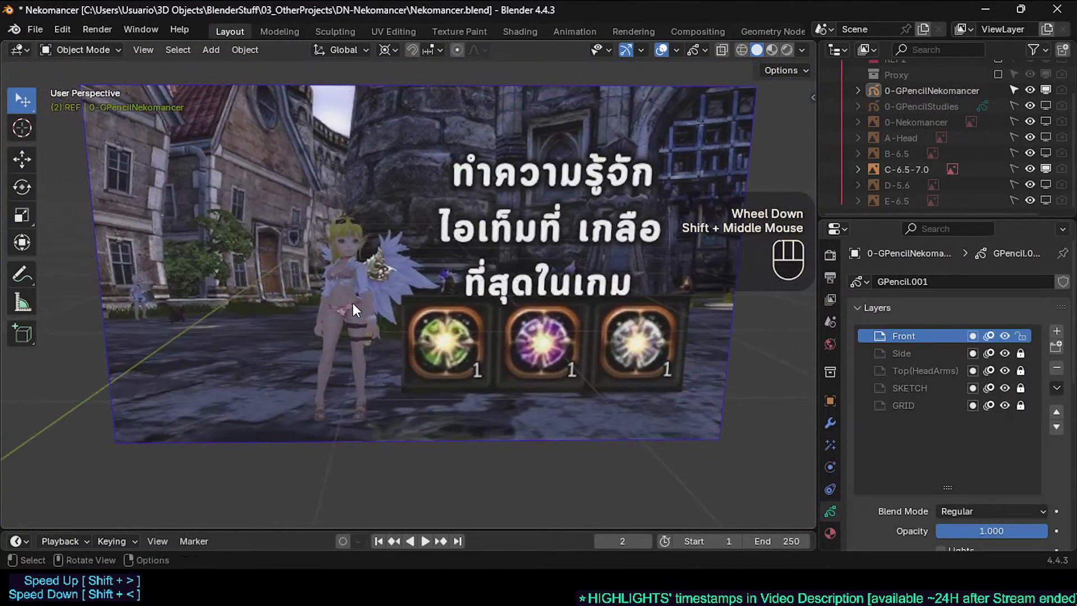
{"action": "scroll", "coordinate": [351, 303], "scroll_direction": "up", "scroll_amount": 1}
{"action": "scroll", "coordinate": [349, 301], "scroll_direction": "down", "scroll_amount": 2}
{"action": "scroll", "coordinate": [340, 302], "scroll_direction": "up", "scroll_amount": 2}
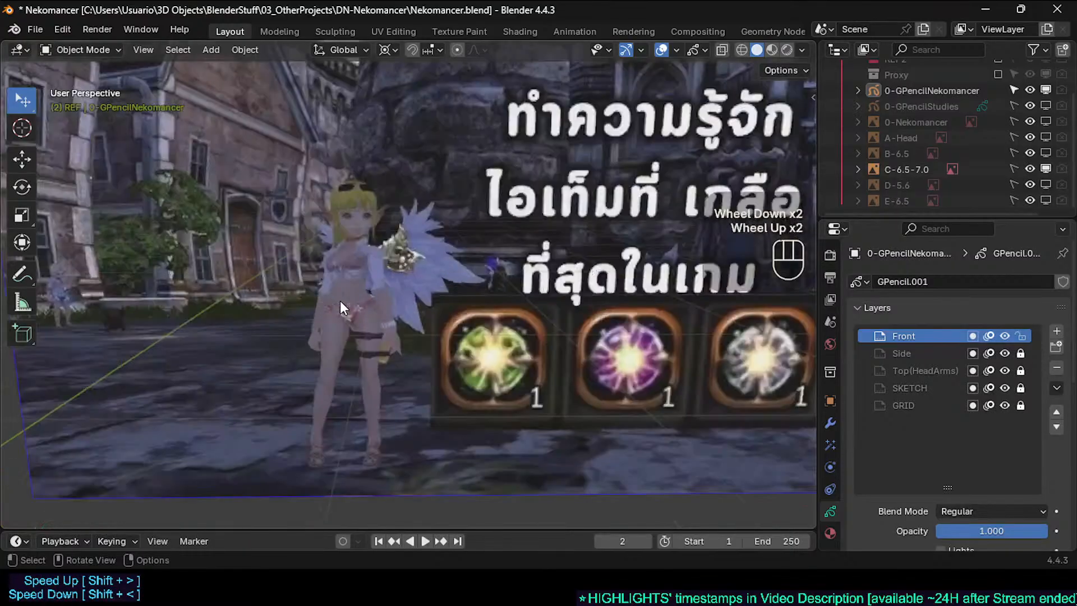
{"action": "scroll", "coordinate": [344, 301], "scroll_direction": "down", "scroll_amount": 1}
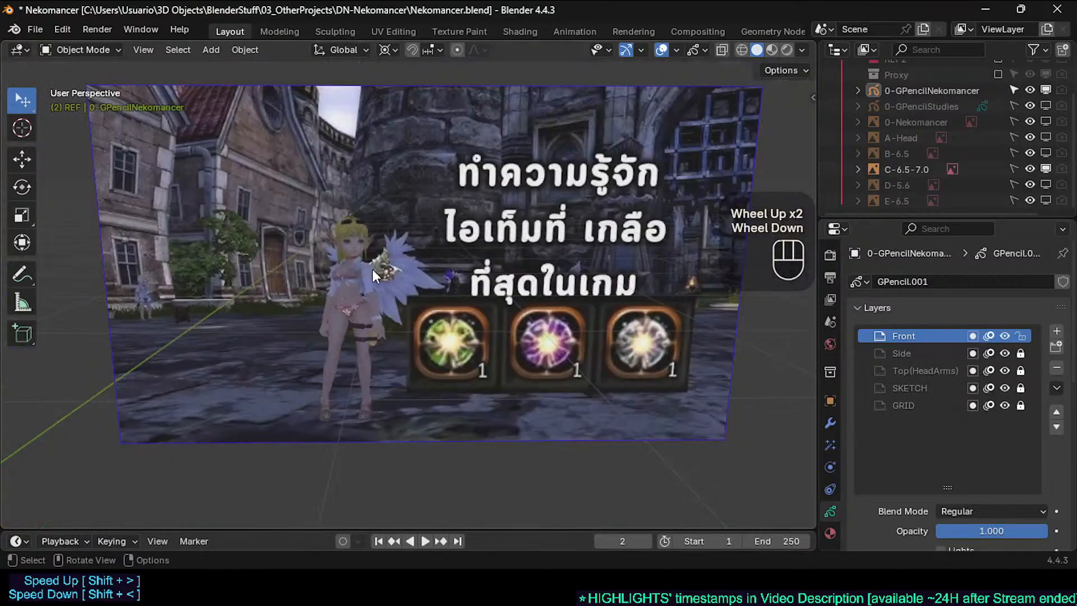
Hide the C-6.5-7.0 image and briefly display B-6.5, A-Head, 0-Nekomancer and 0-GPencilStudies one at a time
{"action": "left_click", "coordinate": [1045, 167]}
{"action": "left_click", "coordinate": [1049, 152]}
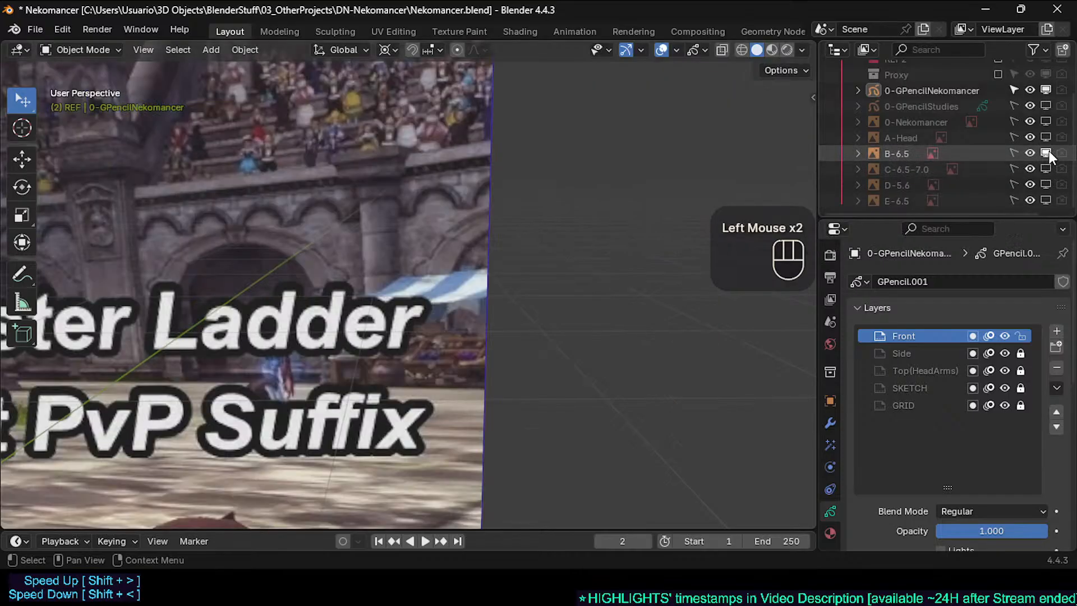
{"action": "left_click", "coordinate": [1048, 151]}
{"action": "left_click", "coordinate": [1046, 138]}
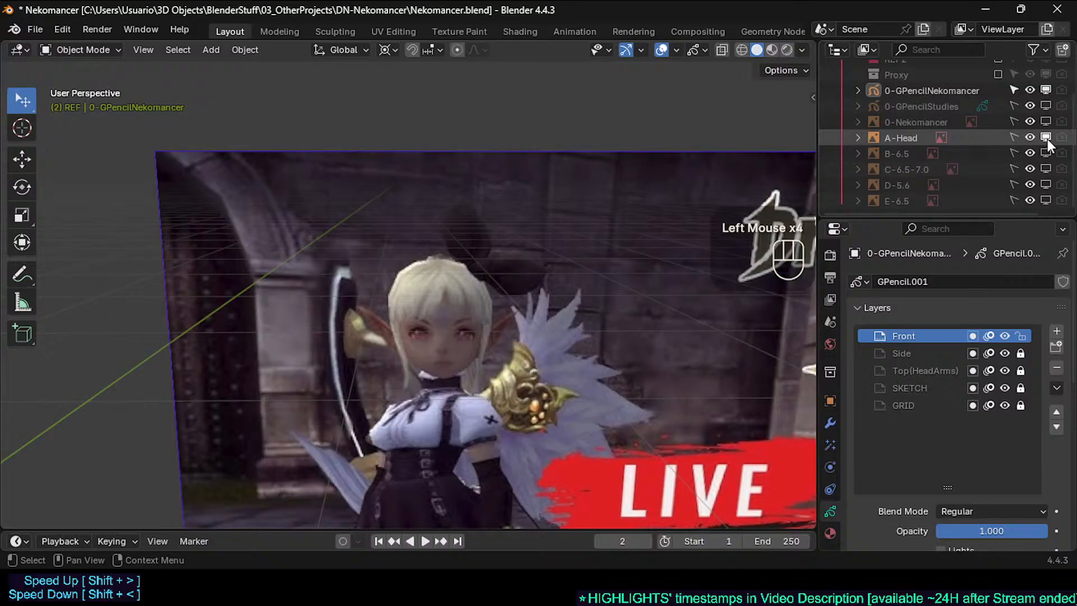
{"action": "left_click", "coordinate": [1046, 138]}
{"action": "left_click", "coordinate": [1045, 122]}
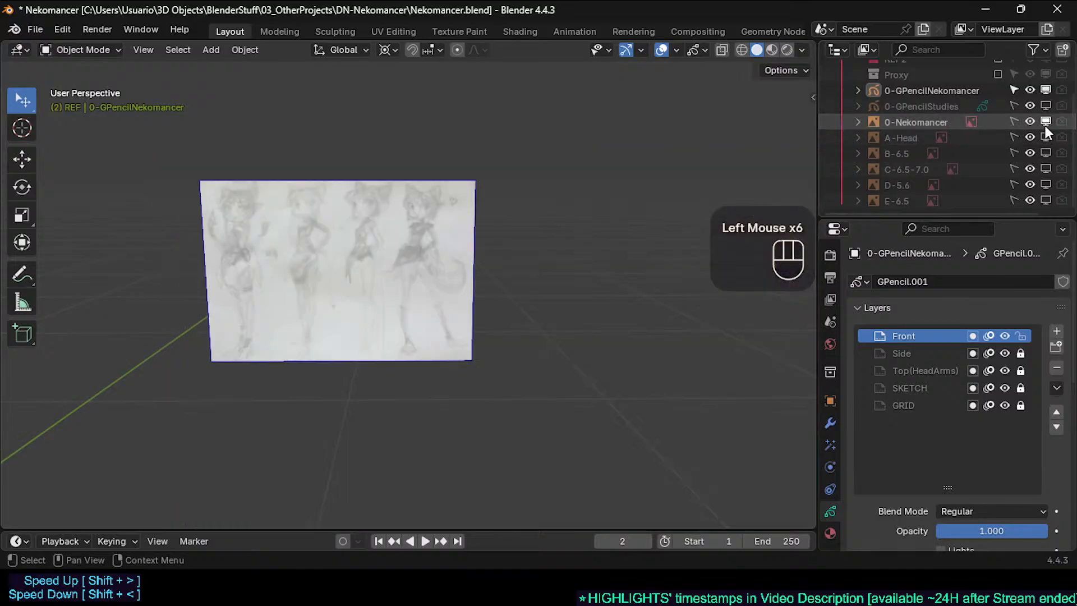
{"action": "left_click", "coordinate": [1045, 122]}
{"action": "left_click", "coordinate": [1047, 105]}
{"action": "left_click", "coordinate": [1047, 105]}
Hide the 0-GPencilNekomancer drawing and briefly enable the Proxy collection to inspect its guide objects
{"action": "scroll", "coordinate": [444, 245], "scroll_direction": "down", "scroll_amount": 3}
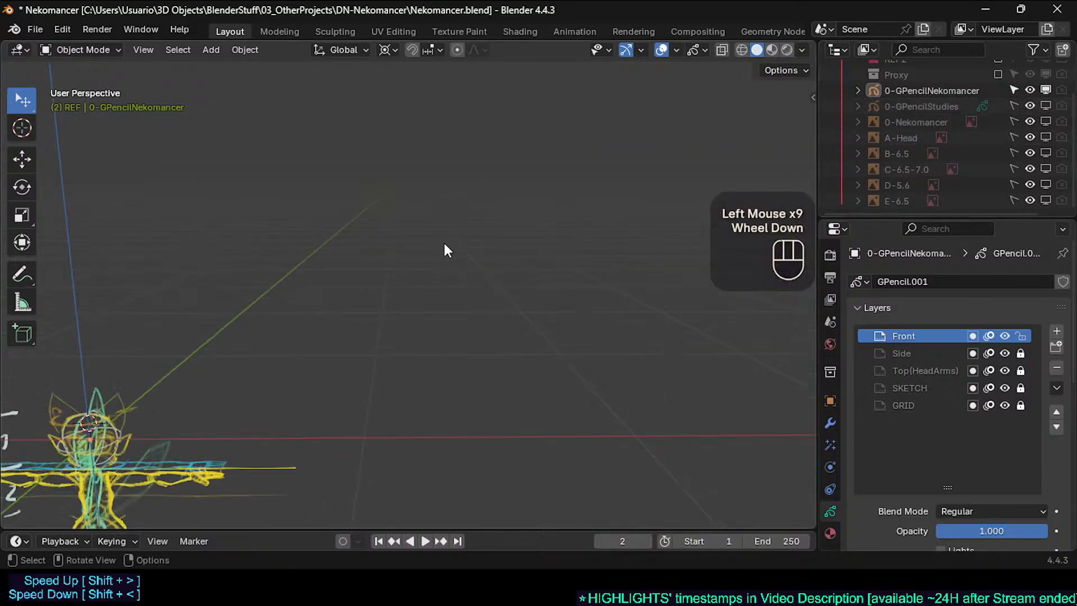
{"action": "scroll", "coordinate": [377, 201], "scroll_direction": "down", "scroll_amount": 2}
{"action": "middle_click_drag", "start_coordinate": [234, 377], "coordinate": [366, 223], "text": "shift"}
{"action": "scroll", "coordinate": [322, 266], "scroll_direction": "up", "scroll_amount": 1}
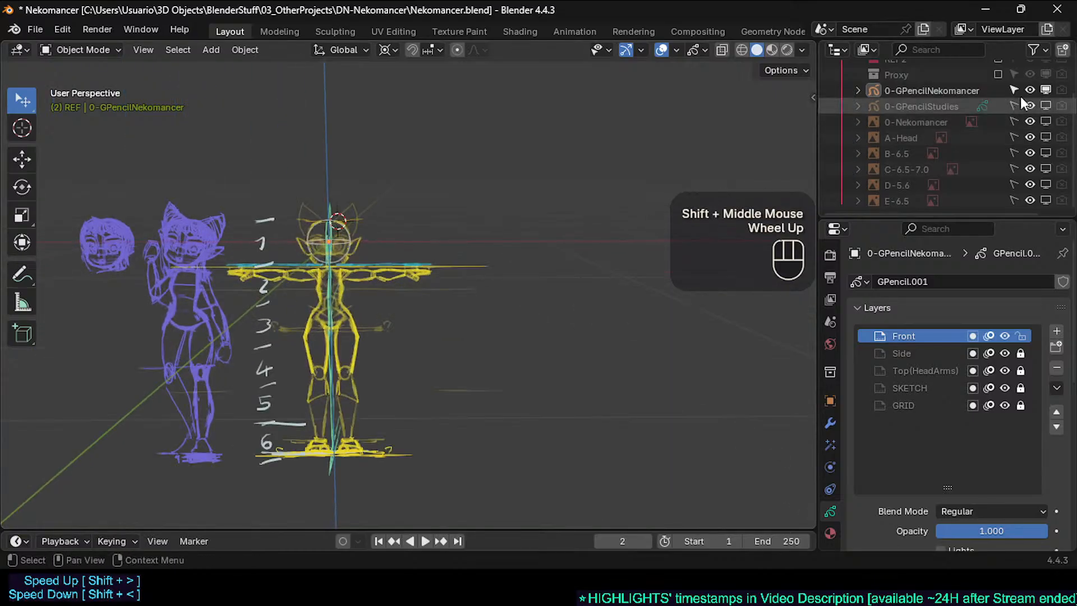
{"action": "left_click", "coordinate": [1045, 90]}
{"action": "scroll", "coordinate": [1021, 99], "scroll_direction": "up", "scroll_amount": 3}
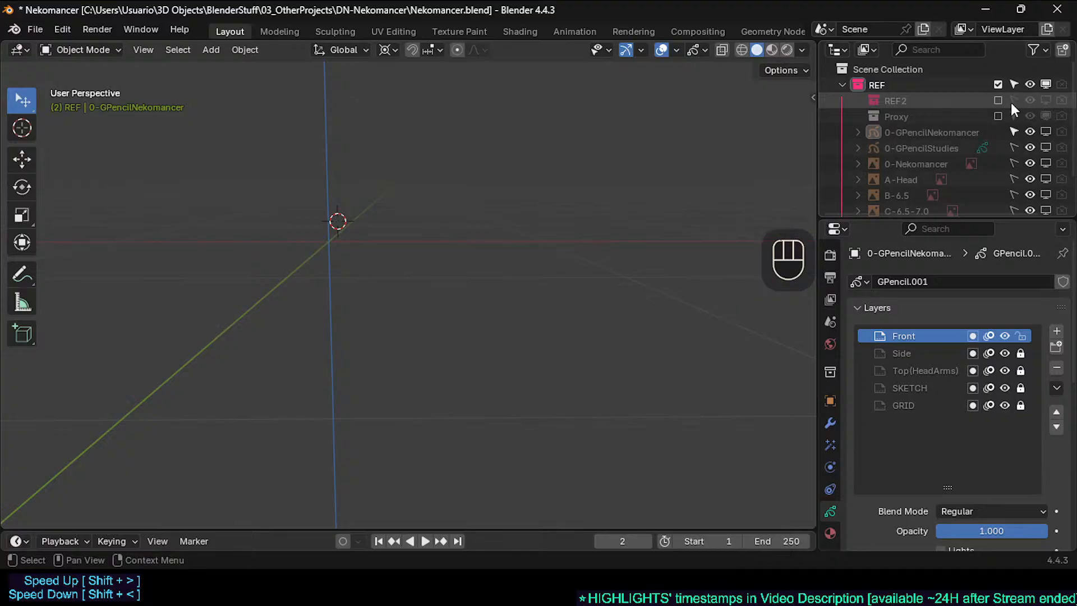
{"action": "left_click", "coordinate": [998, 116]}
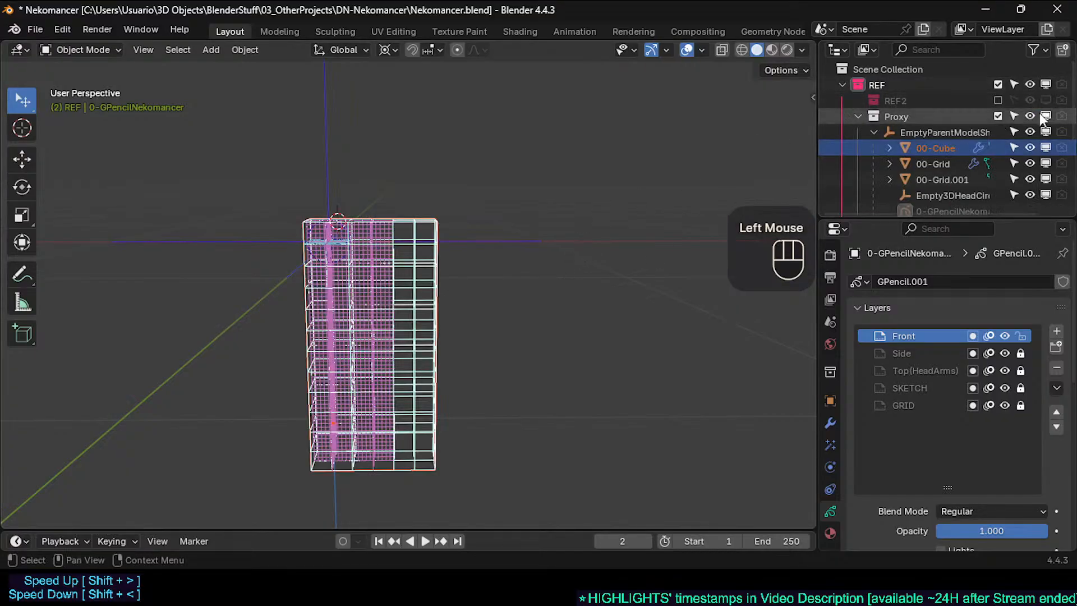
{"action": "left_click", "coordinate": [997, 116]}
Enable the REF2 collection, expand its contents and try to reveal its hidden objects in the viewport
{"action": "left_click", "coordinate": [1041, 96]}
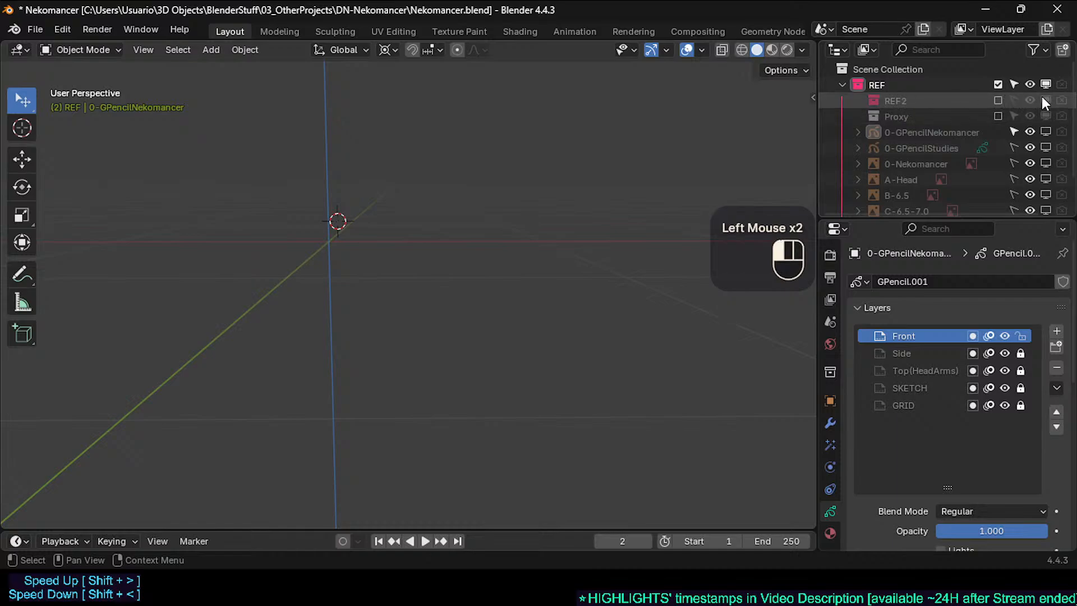
{"action": "left_click", "coordinate": [1041, 96]}
{"action": "left_click", "coordinate": [994, 98]}
{"action": "left_click", "coordinate": [997, 97]}
{"action": "left_click", "coordinate": [997, 99]}
{"action": "left_click", "coordinate": [995, 98]}
{"action": "left_click", "coordinate": [858, 101]}
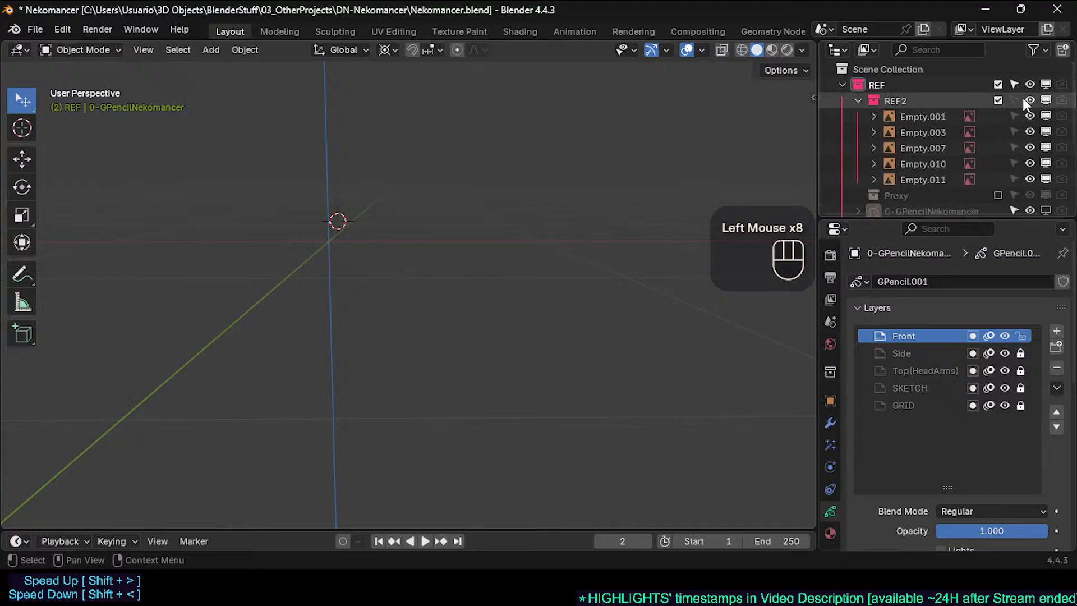
{"action": "scroll", "coordinate": [490, 241], "scroll_direction": "down", "scroll_amount": 3}
{"action": "middle_click_drag", "start_coordinate": [490, 241], "coordinate": [488, 206], "text": "shift"}
{"action": "key", "text": "alt+h"}
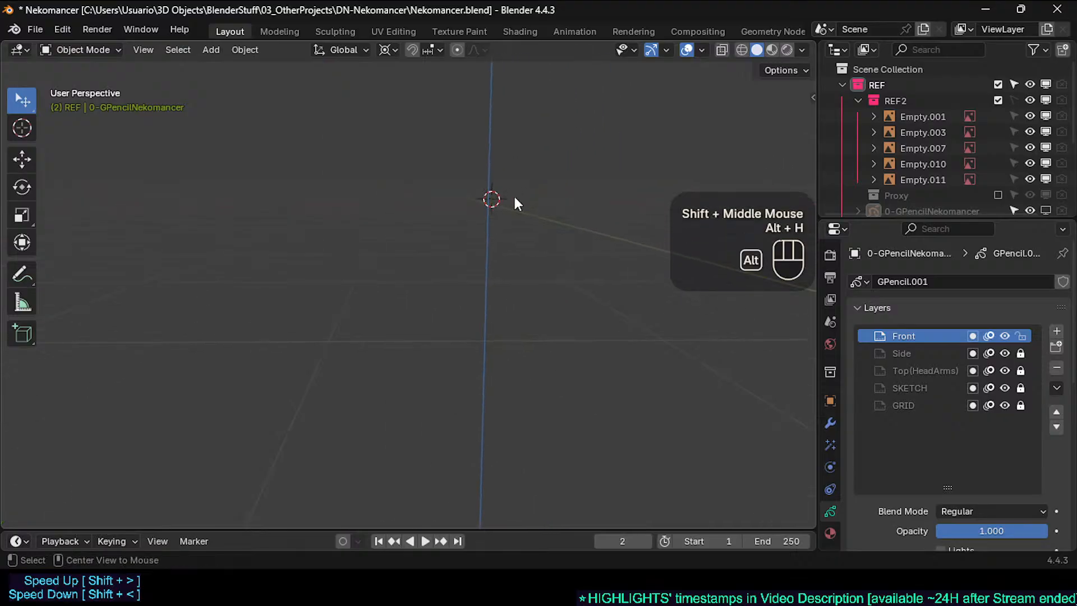
Make the REF2 collection's objects selectable and select its Empty.001 image
{"action": "left_click", "coordinate": [964, 116]}
{"action": "left_click", "coordinate": [936, 133]}
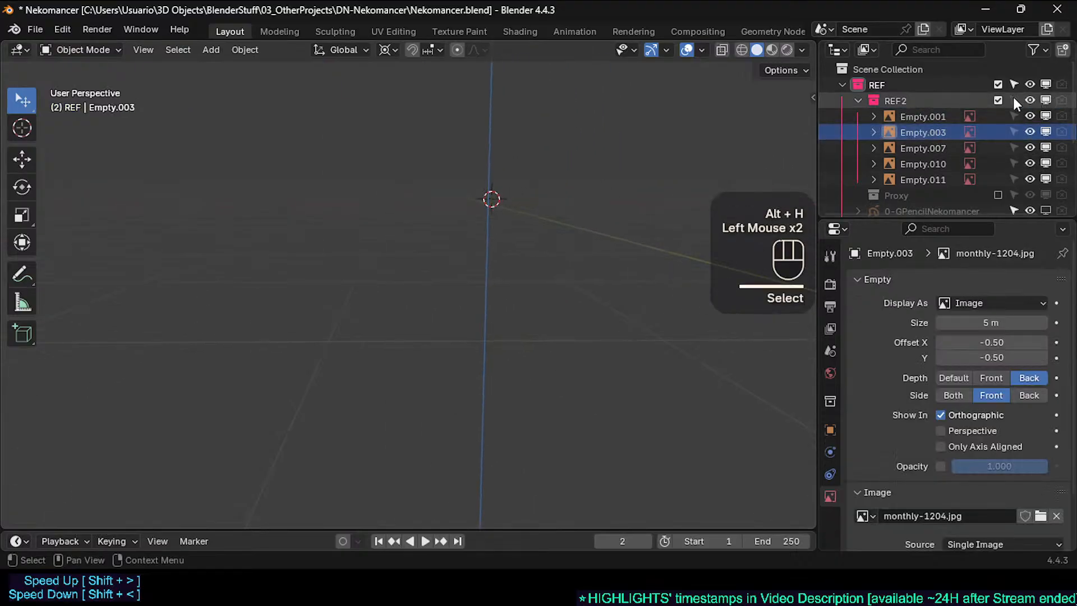
{"action": "left_click", "coordinate": [1013, 98]}
{"action": "left_click", "coordinate": [931, 103]}
{"action": "left_click", "coordinate": [924, 116]}
Try to reveal the Empty.001 image by unhiding objects, isolating it in local view and toggling its opacity option
{"action": "scroll", "coordinate": [439, 267], "scroll_direction": "down", "scroll_amount": 2}
{"action": "scroll", "coordinate": [368, 303], "scroll_direction": "down", "scroll_amount": 3}
{"action": "middle_click_drag", "start_coordinate": [440, 268], "coordinate": [387, 305]}
{"action": "key", "text": "alt+h"}
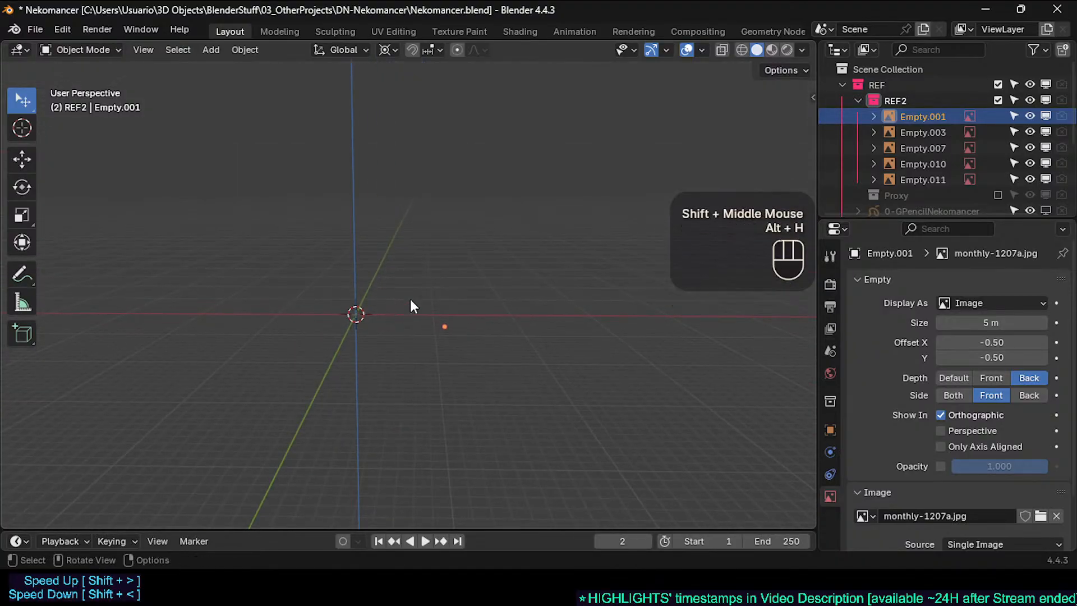
{"action": "key", "text": "KP_Divide"}
{"action": "key", "text": "KP_Divide"}
{"action": "middle_click_drag", "start_coordinate": [474, 279], "coordinate": [505, 266]}
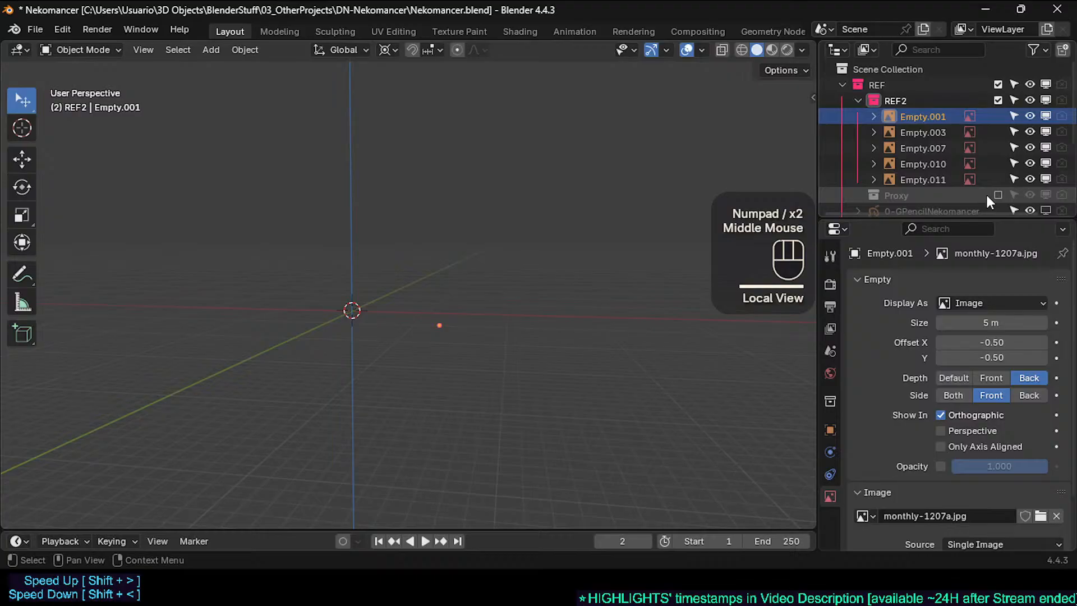
{"action": "left_click", "coordinate": [946, 467], "text": "alt"}
{"action": "left_click", "coordinate": [946, 466], "text": "alt"}
Locate the Empty.003 and Empty.010 images by selecting them, and exclude the REF2 collection from the view layer
{"action": "left_click", "coordinate": [921, 112]}
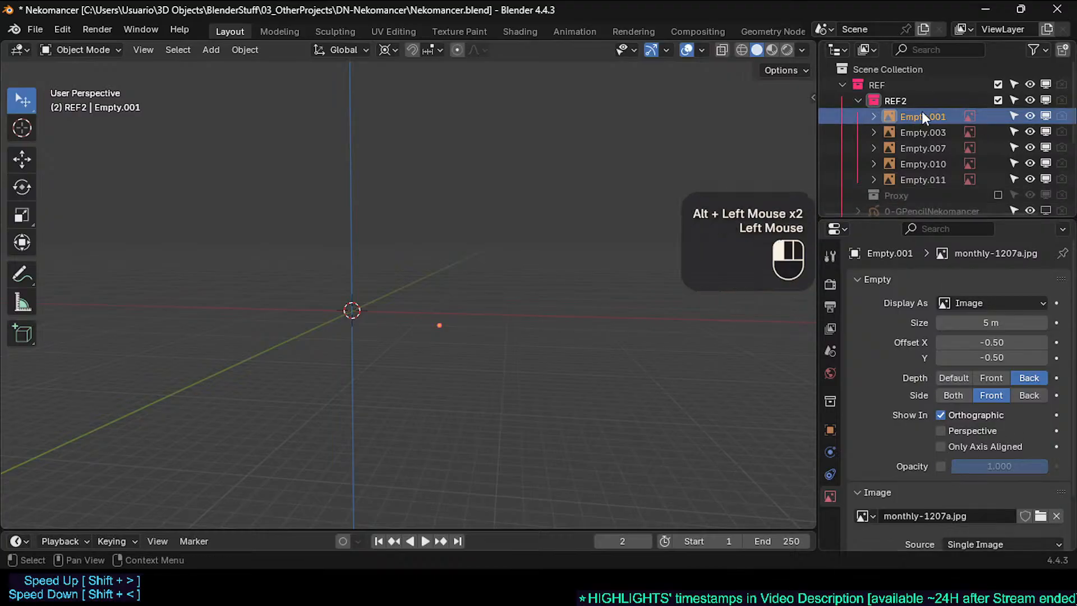
{"action": "left_click", "coordinate": [916, 134]}
{"action": "left_click_drag", "start_coordinate": [938, 162], "coordinate": [947, 165]}
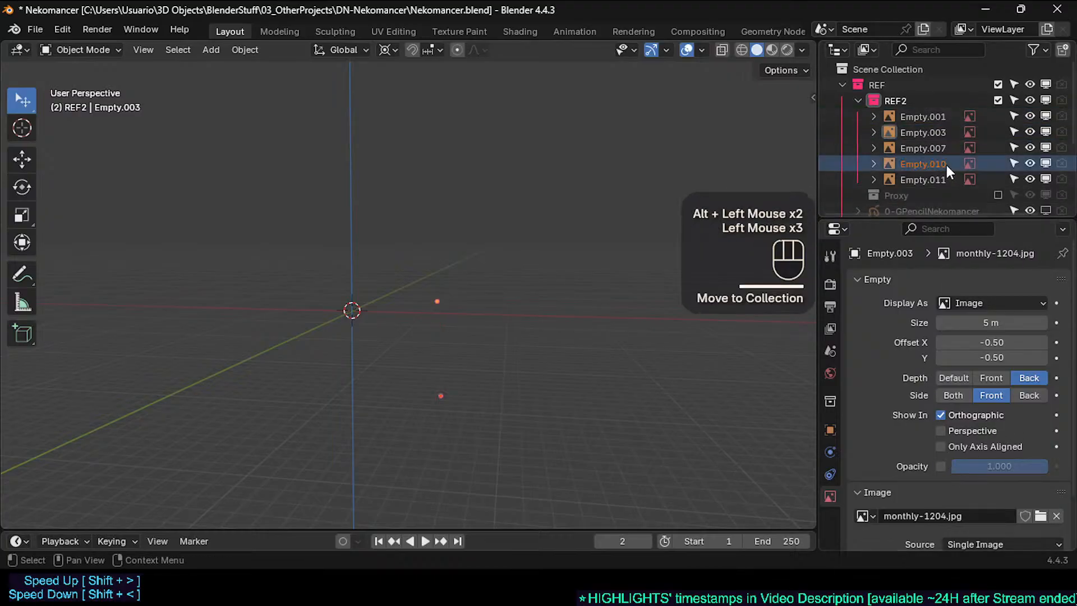
{"action": "left_click", "coordinate": [997, 100]}
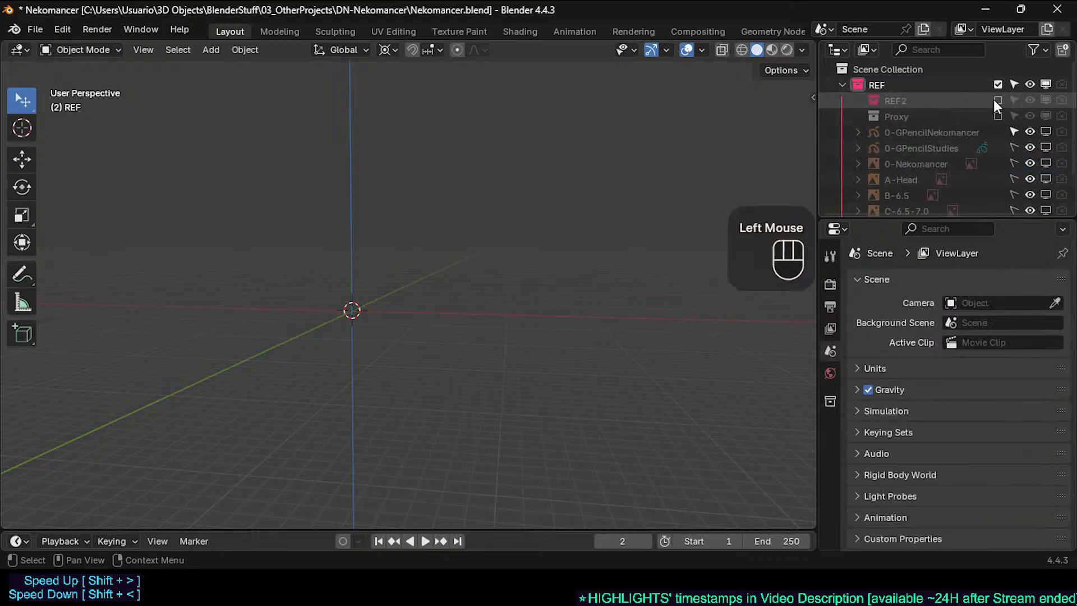
Show both Grease Pencil objects and all reference images from 0-Nekomancer to E-6.5 in the viewport
{"action": "scroll", "coordinate": [928, 156], "scroll_direction": "down", "scroll_amount": 2}
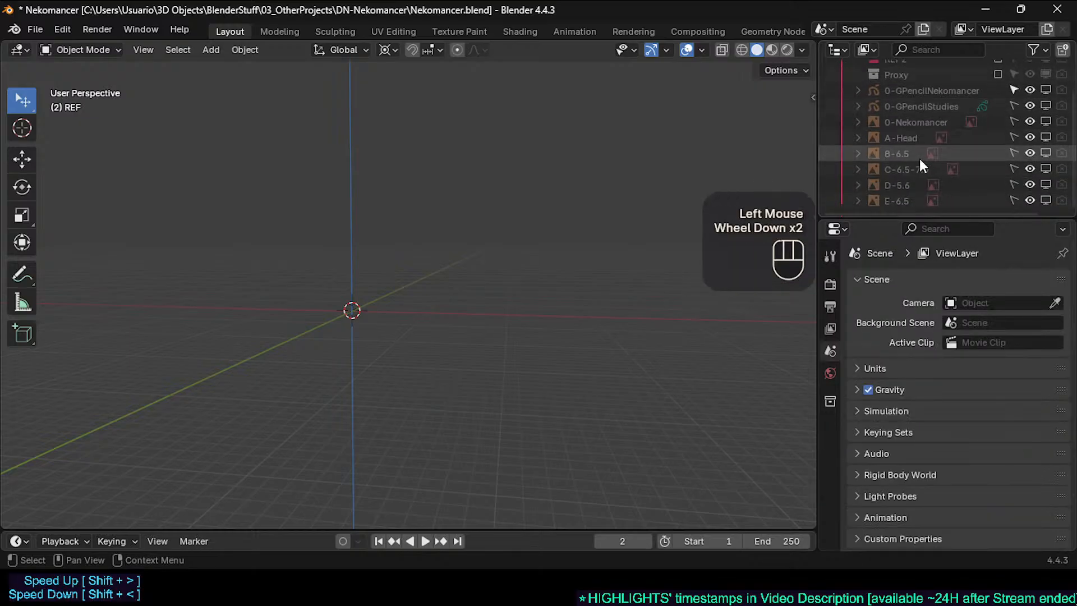
{"action": "left_click", "coordinate": [887, 168]}
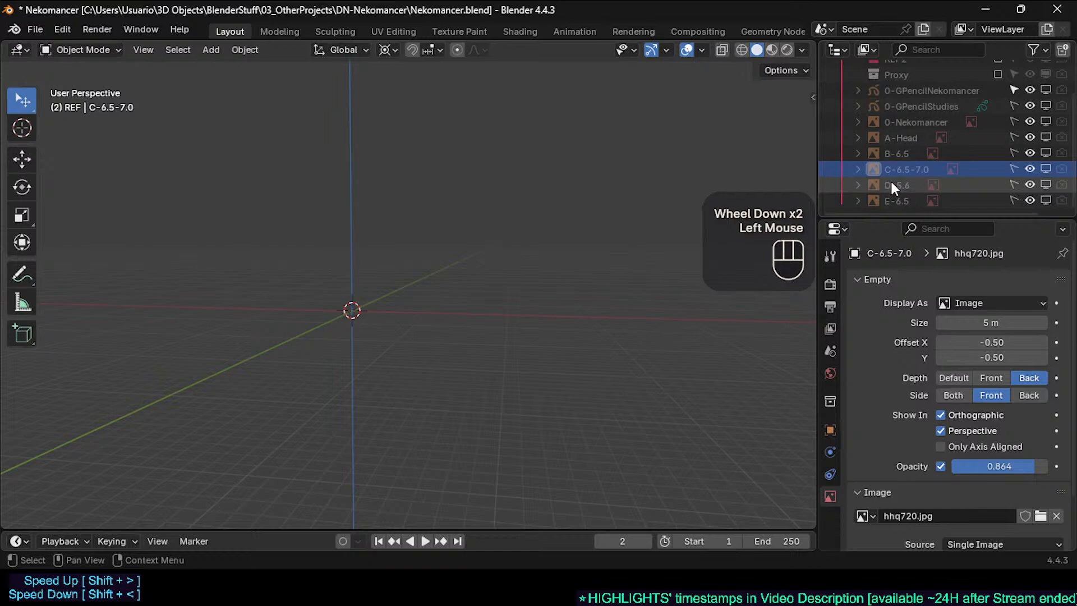
{"action": "left_click", "coordinate": [1047, 91]}
{"action": "left_click_drag", "start_coordinate": [1044, 105], "coordinate": [1047, 202]}
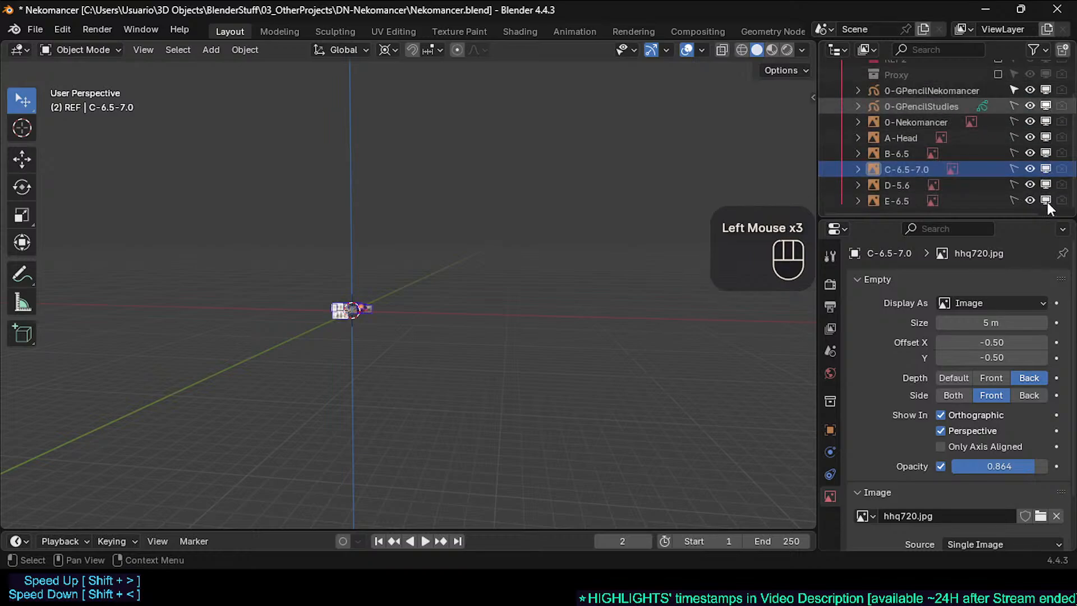
{"action": "scroll", "coordinate": [427, 251], "scroll_direction": "up", "scroll_amount": 4}
{"action": "middle_click_drag", "start_coordinate": [428, 252], "coordinate": [431, 301], "text": "shift"}
{"action": "scroll", "coordinate": [431, 301], "scroll_direction": "up", "scroll_amount": 1}
{"action": "scroll", "coordinate": [431, 302], "scroll_direction": "up", "scroll_amount": 2}
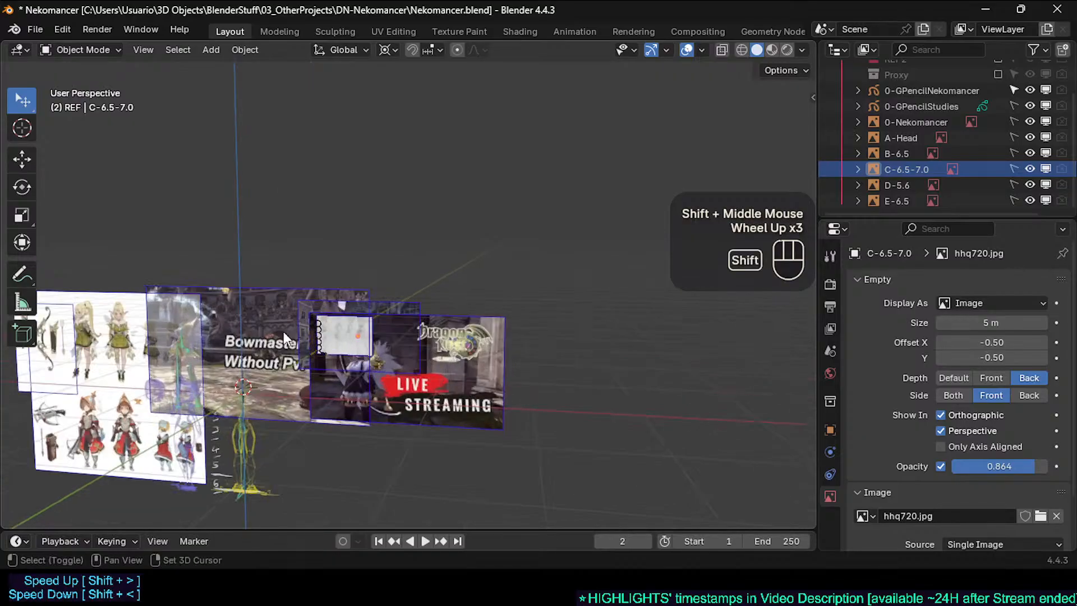
{"action": "middle_click_drag", "start_coordinate": [284, 331], "coordinate": [503, 256], "text": "shift"}
{"action": "scroll", "coordinate": [982, 106], "scroll_direction": "up", "scroll_amount": 3}
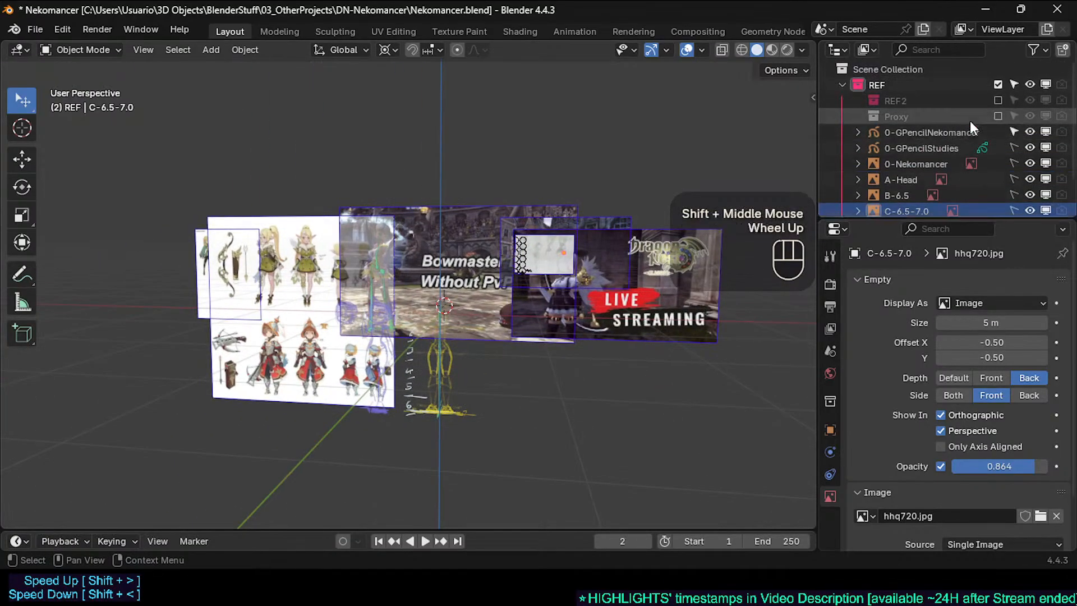
Enable the REF2 collection and examine the archer costume concept sheets up close
{"action": "left_click", "coordinate": [998, 100]}
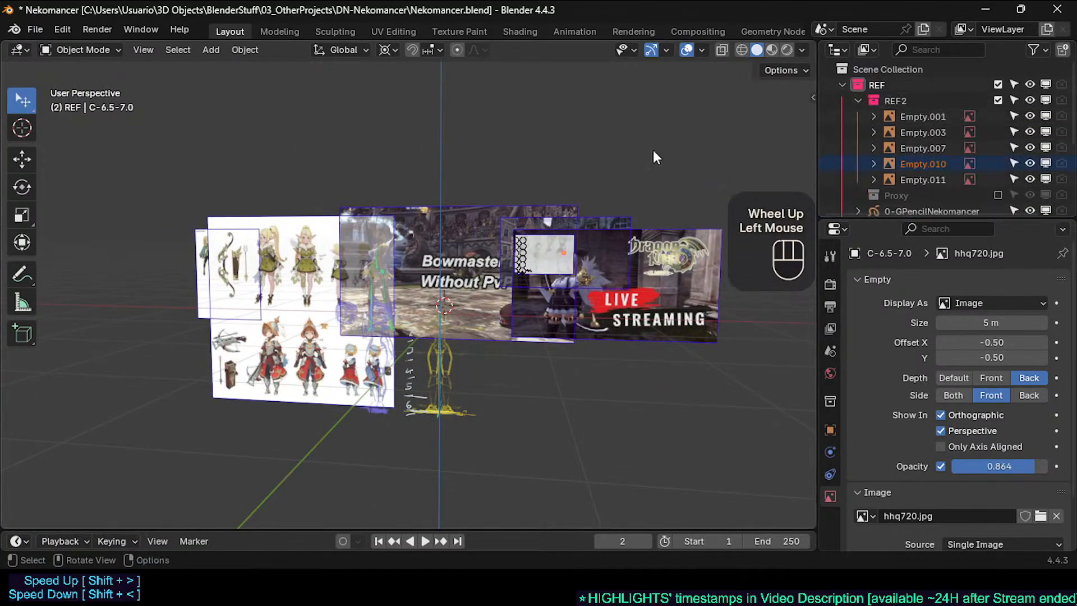
{"action": "scroll", "coordinate": [560, 177], "scroll_direction": "down", "scroll_amount": 2}
{"action": "middle_click_drag", "start_coordinate": [515, 189], "coordinate": [683, 98]}
{"action": "scroll", "coordinate": [491, 219], "scroll_direction": "up", "scroll_amount": 3}
{"action": "middle_click_drag", "start_coordinate": [266, 238], "coordinate": [321, 233]}
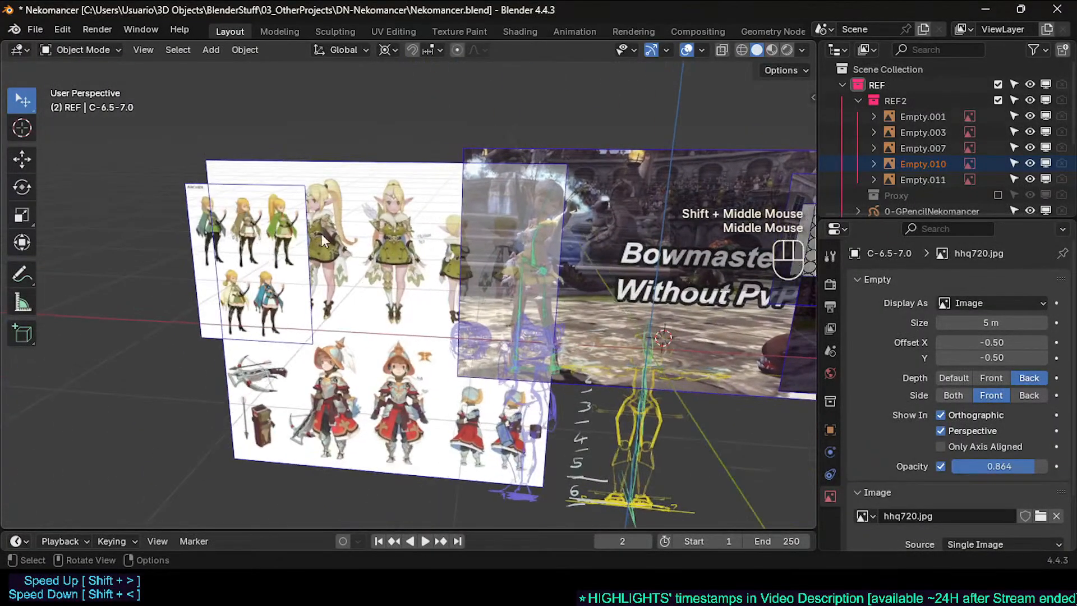
{"action": "scroll", "coordinate": [224, 191], "scroll_direction": "up", "scroll_amount": 3}
{"action": "double_click", "coordinate": [439, 194]}
{"action": "middle_click_drag", "start_coordinate": [439, 194], "coordinate": [215, 201]}
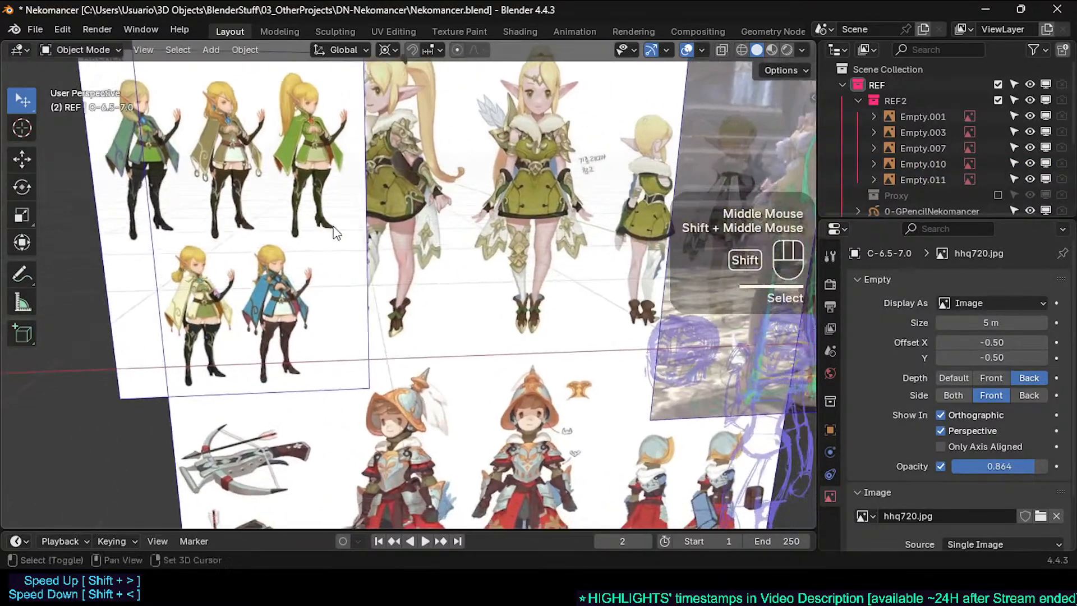
{"action": "left_click", "coordinate": [216, 200]}
{"action": "middle_click_drag", "start_coordinate": [424, 186], "coordinate": [392, 173]}
{"action": "scroll", "coordinate": [387, 281], "scroll_direction": "down", "scroll_amount": 1}
{"action": "middle_click_drag", "start_coordinate": [387, 303], "coordinate": [348, 227], "text": "shift"}
{"action": "middle_click_drag", "start_coordinate": [275, 95], "coordinate": [371, 258], "text": "shift"}
{"action": "mouse_move", "coordinate": [371, 258]}
{"action": "middle_mouse_down"}
{"action": "mouse_move", "coordinate": [388, 261]}
{"action": "mouse_move", "coordinate": [185, 238]}
{"action": "middle_mouse_up"}
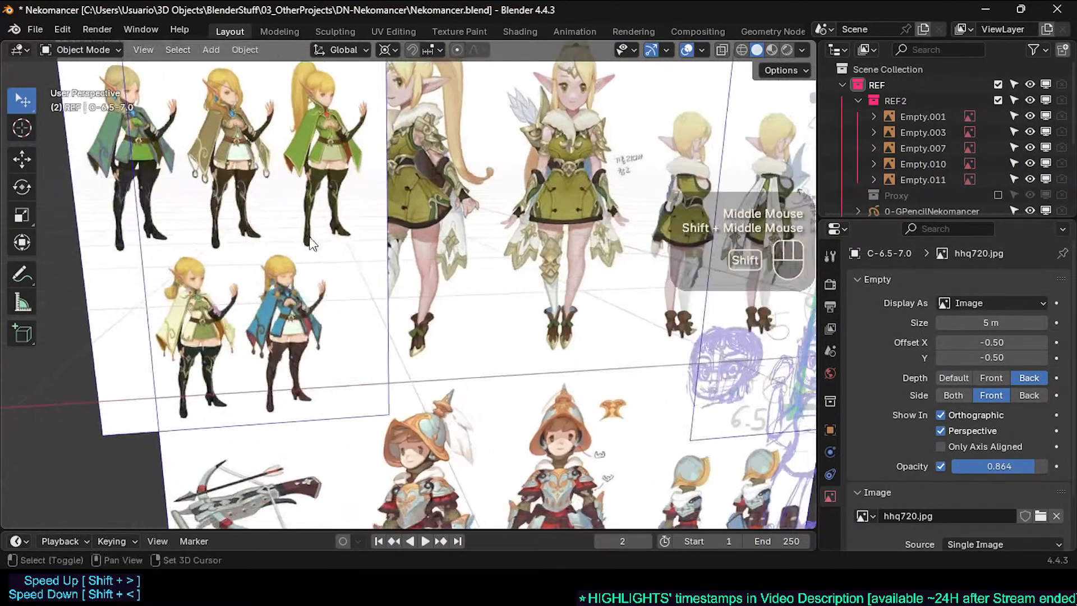
View the reference images together beside the front-view drawing, and exclude the REF2 collection from the view layer
{"action": "scroll", "coordinate": [449, 196], "scroll_direction": "down", "scroll_amount": 2}
{"action": "middle_click_drag", "start_coordinate": [448, 196], "coordinate": [395, 220], "text": "shift"}
{"action": "mouse_move", "coordinate": [395, 220]}
{"action": "middle_mouse_down"}
{"action": "mouse_move", "coordinate": [364, 221]}
{"action": "mouse_move", "coordinate": [412, 244]}
{"action": "mouse_move", "coordinate": [361, 215]}
{"action": "middle_mouse_up"}
{"action": "scroll", "coordinate": [412, 244], "scroll_direction": "down", "scroll_amount": 2}
{"action": "middle_click_drag", "start_coordinate": [362, 214], "coordinate": [359, 262], "text": "shift"}
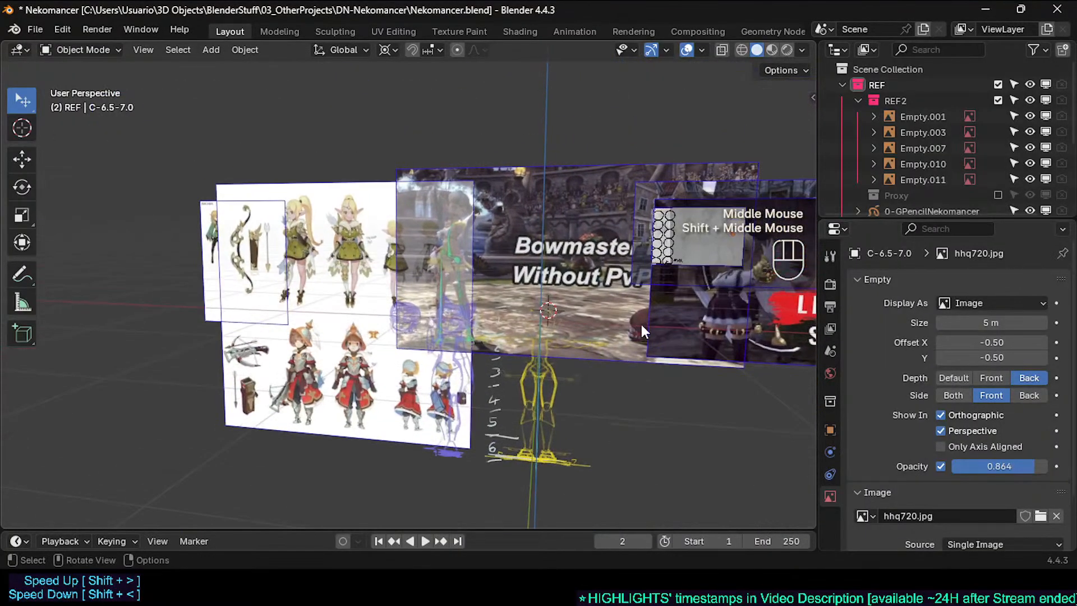
{"action": "key", "text": "alt+Tab"}
{"action": "mouse_move", "coordinate": [461, 241]}
{"action": "middle_mouse_down"}
{"action": "mouse_move", "coordinate": [483, 241]}
{"action": "mouse_move", "coordinate": [448, 247]}
{"action": "middle_mouse_up"}
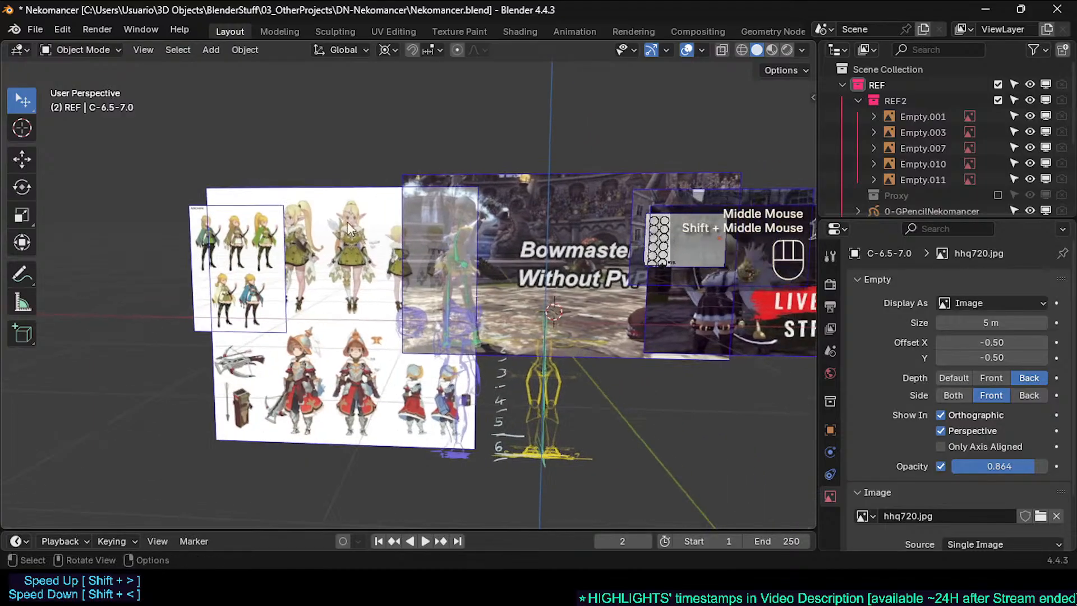
{"action": "left_click", "coordinate": [336, 212]}
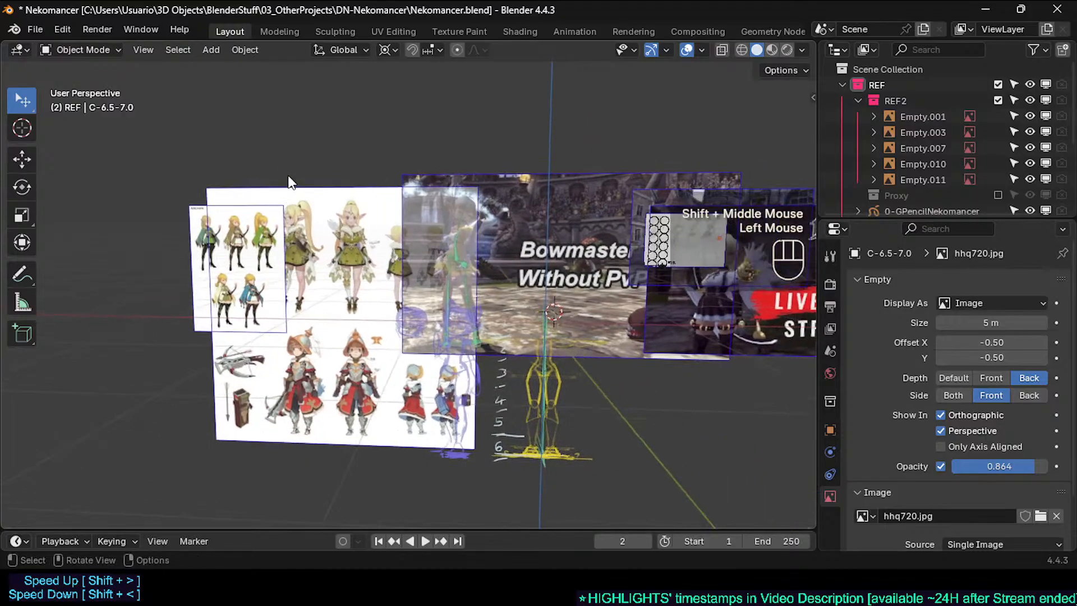
{"action": "left_click", "coordinate": [997, 100]}
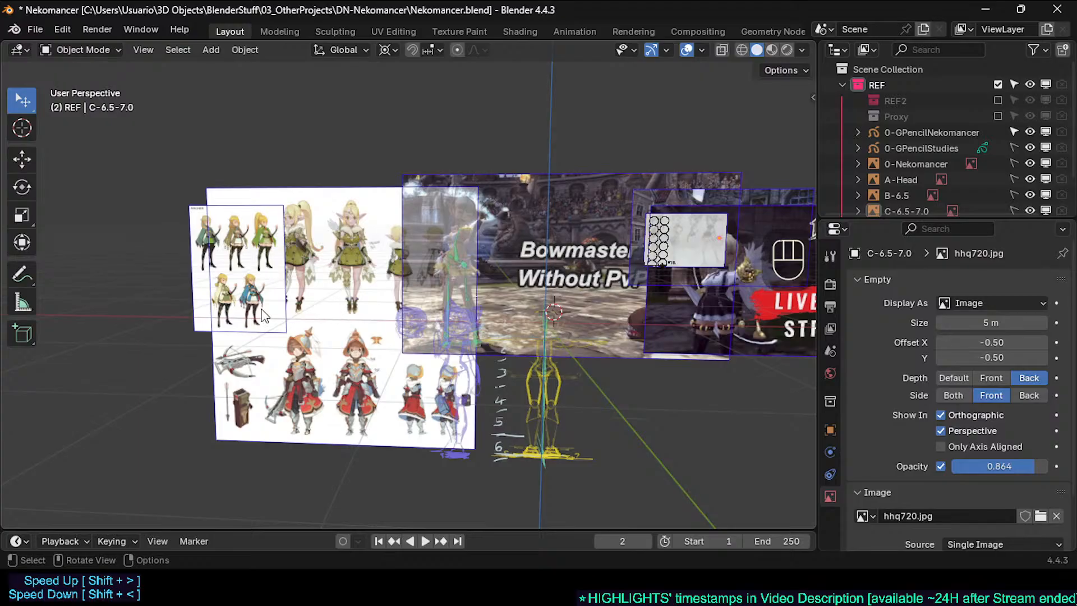
Examine the concept sheets and game screenshots in relation to the yellow front-view drawing
{"action": "scroll", "coordinate": [264, 314], "scroll_direction": "up", "scroll_amount": 2}
{"action": "scroll", "coordinate": [264, 315], "scroll_direction": "down", "scroll_amount": 2}
{"action": "middle_click_drag", "start_coordinate": [261, 309], "coordinate": [231, 314], "text": "shift"}
{"action": "scroll", "coordinate": [345, 298], "scroll_direction": "up", "scroll_amount": 1}
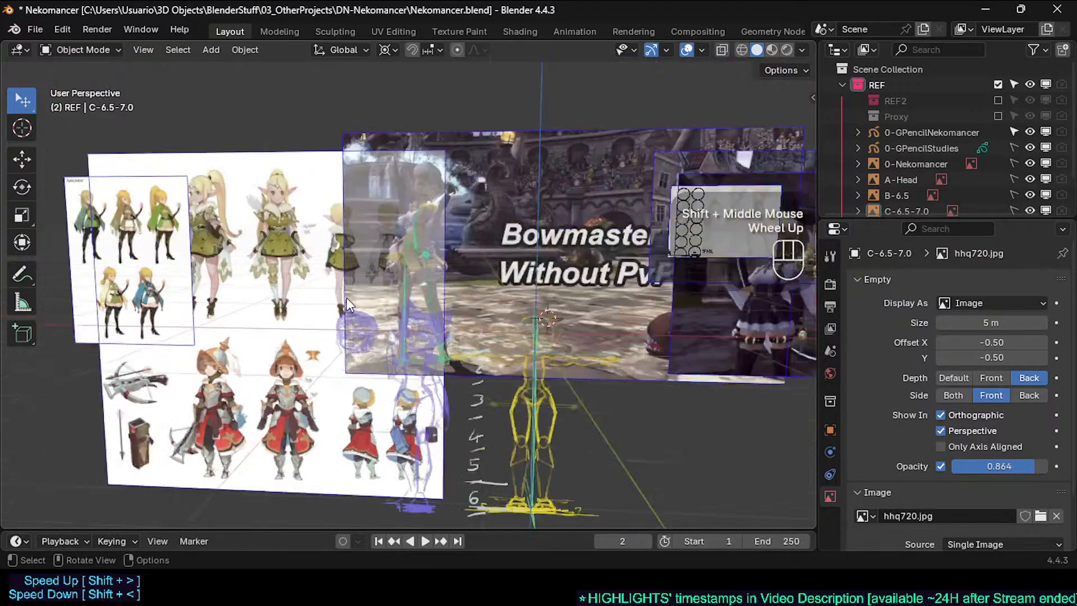
{"action": "middle_click_drag", "start_coordinate": [462, 269], "coordinate": [416, 327], "text": "shift"}
{"action": "scroll", "coordinate": [364, 308], "scroll_direction": "up", "scroll_amount": 3}
{"action": "scroll", "coordinate": [224, 323], "scroll_direction": "down", "scroll_amount": 1}
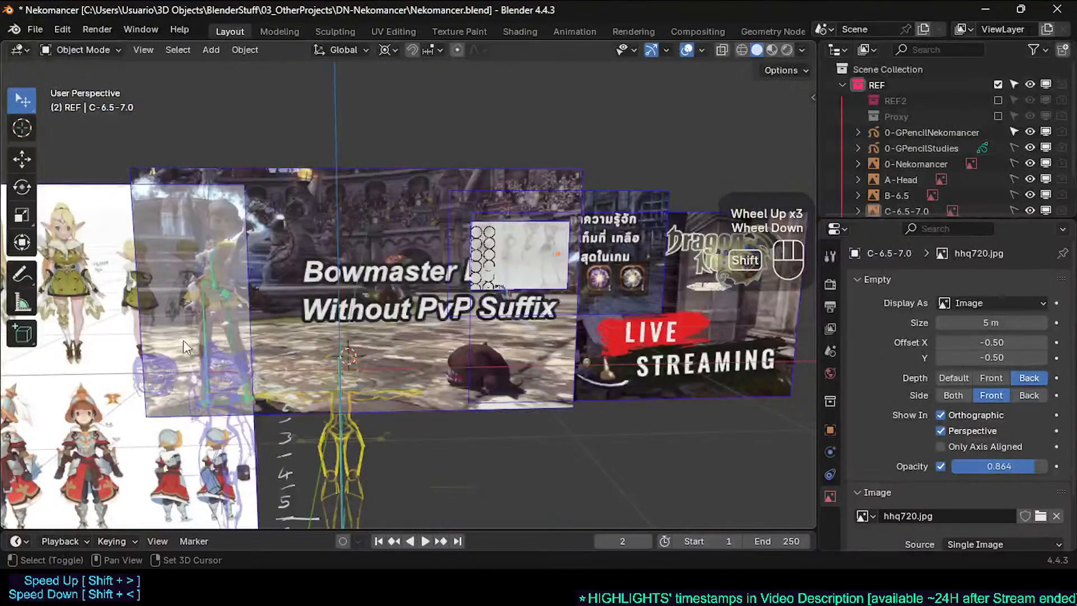
{"action": "middle_click_drag", "start_coordinate": [183, 340], "coordinate": [335, 346], "text": "shift"}
{"action": "scroll", "coordinate": [344, 312], "scroll_direction": "down", "scroll_amount": 1}
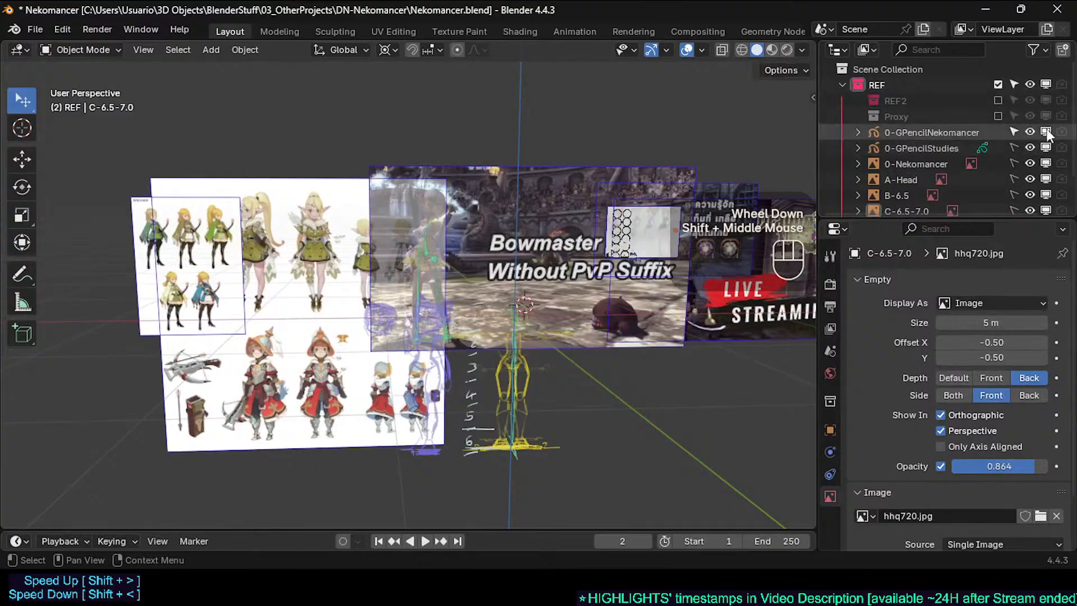
Hide the six reference images from 0-Nekomancer to E-6.5 in the viewport, keeping both Grease Pencil objects shown
{"action": "scroll", "coordinate": [1030, 164], "scroll_direction": "down", "scroll_amount": 2}
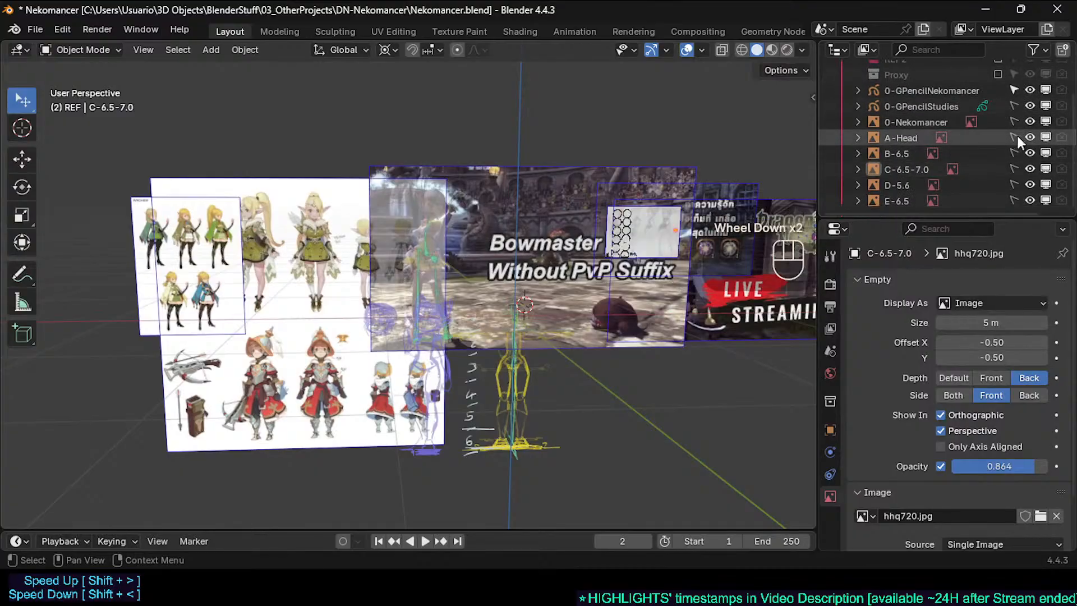
{"action": "left_click", "coordinate": [1046, 124]}
{"action": "left_click", "coordinate": [1046, 136]}
{"action": "left_click", "coordinate": [1047, 151]}
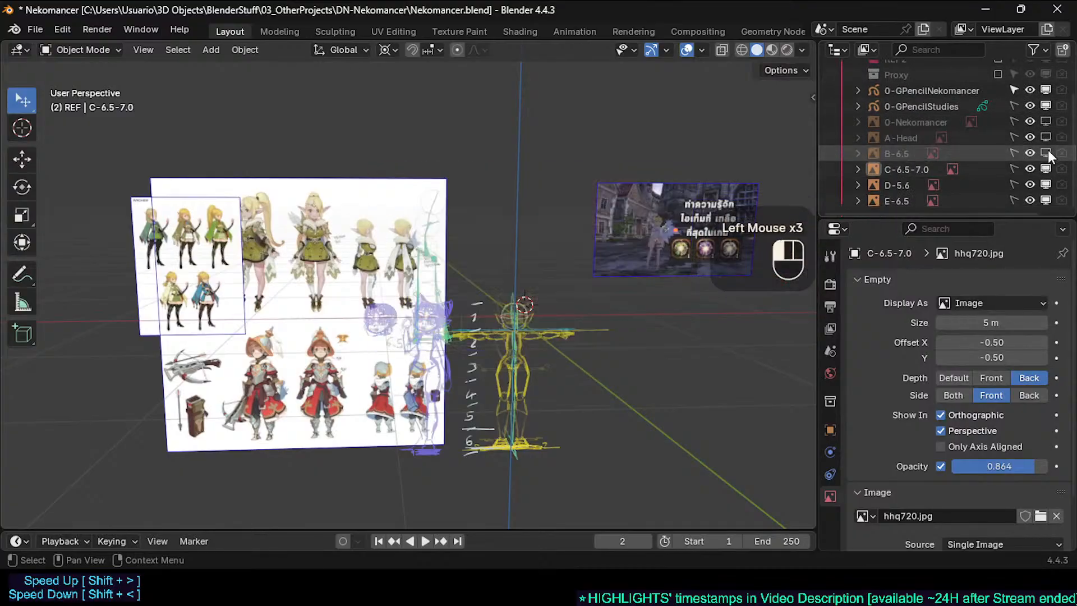
{"action": "left_click", "coordinate": [1047, 167]}
{"action": "left_click", "coordinate": [1046, 181]}
{"action": "left_click", "coordinate": [1044, 194]}
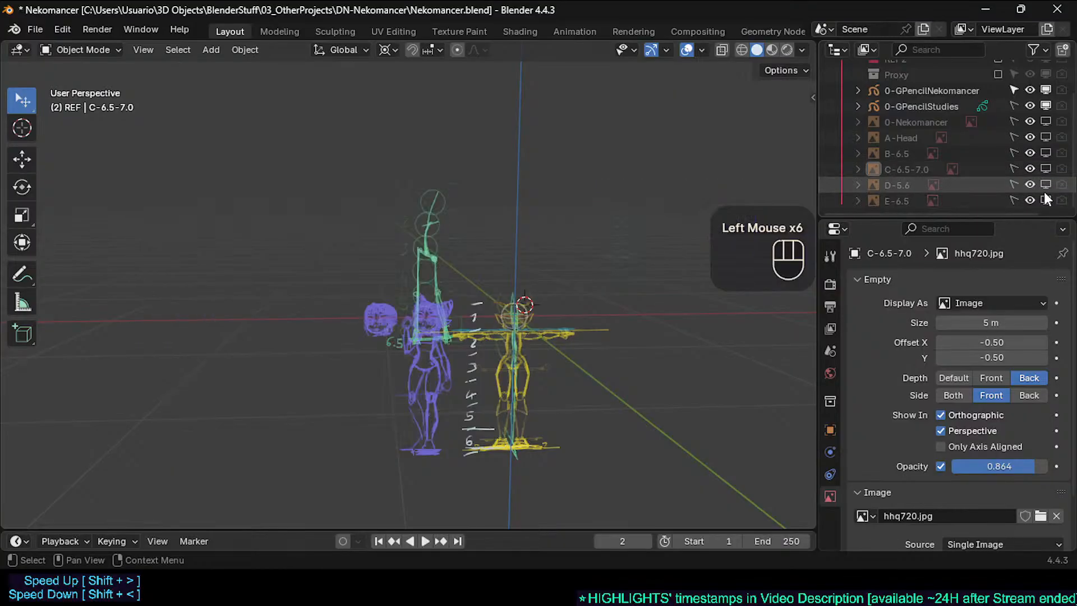
Toggle C-6.5-7.0 in the viewport, and show the 0-Nekomancer, A-Head and B-6.5 reference images again beside the drawings
{"action": "left_click", "coordinate": [1044, 171]}
{"action": "left_click", "coordinate": [1044, 171]}
{"action": "left_click", "coordinate": [1044, 171]}
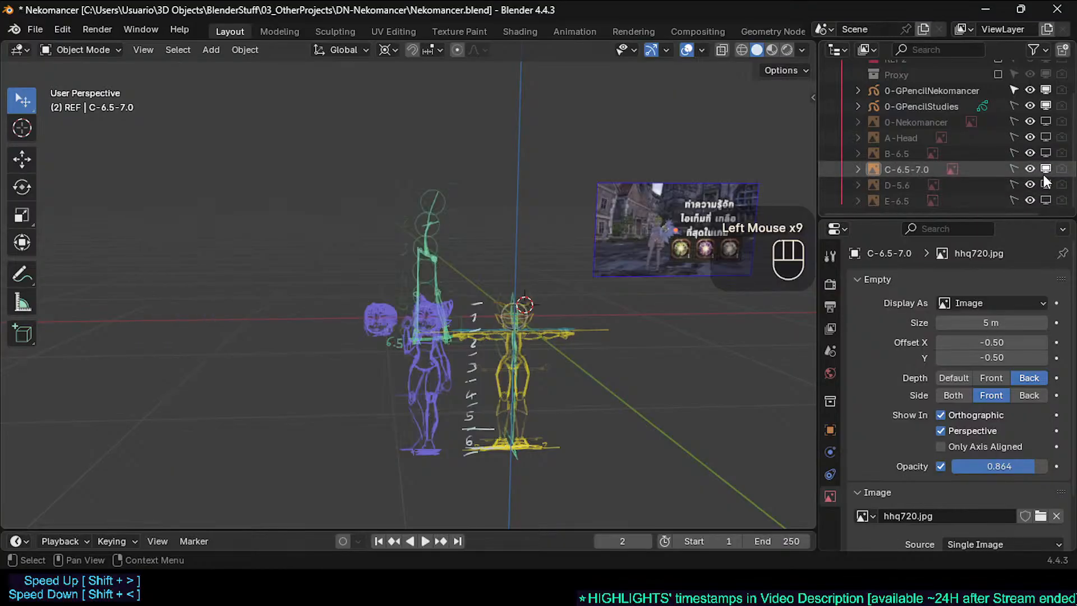
{"action": "left_click", "coordinate": [1043, 174]}
{"action": "left_click", "coordinate": [1045, 120]}
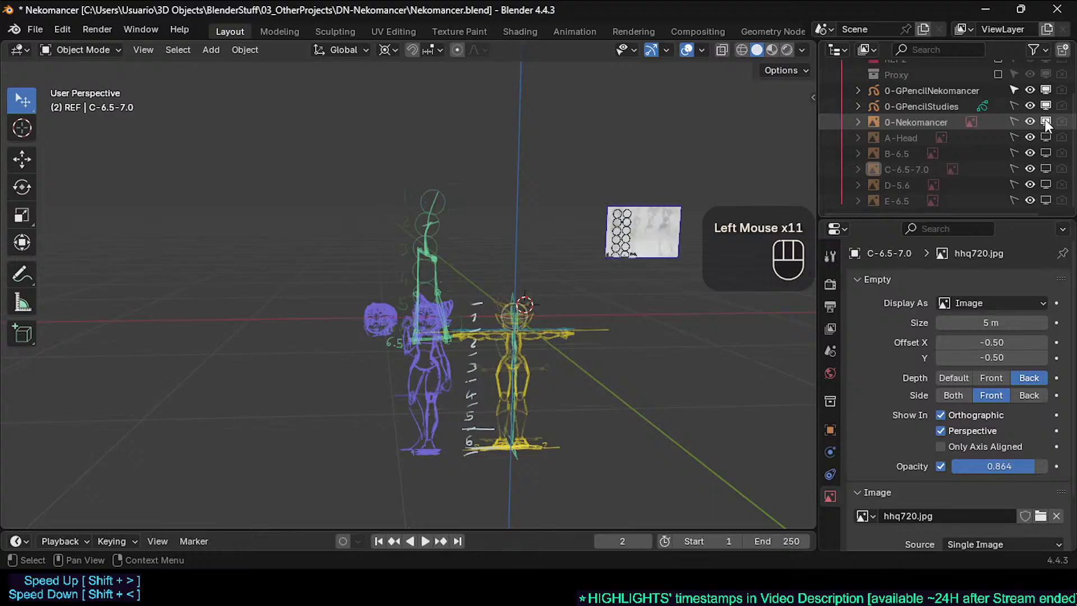
{"action": "left_click", "coordinate": [1045, 138]}
{"action": "left_click", "coordinate": [1046, 151]}
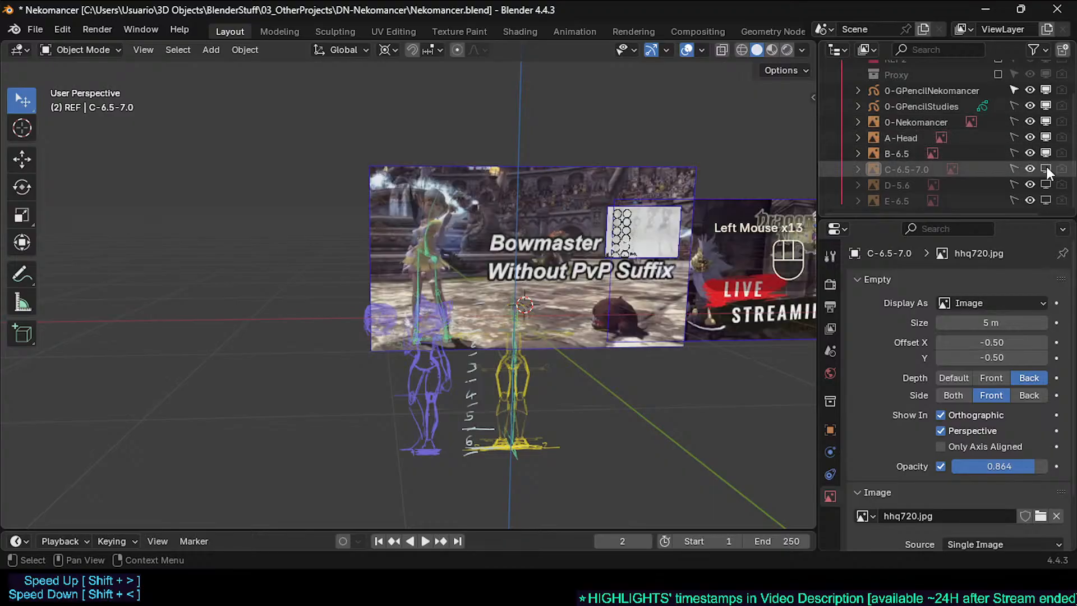
{"action": "left_click", "coordinate": [1046, 167]}
{"action": "left_click", "coordinate": [1045, 168]}
{"action": "left_click", "coordinate": [1038, 183]}
{"action": "left_click", "coordinate": [1038, 184]}
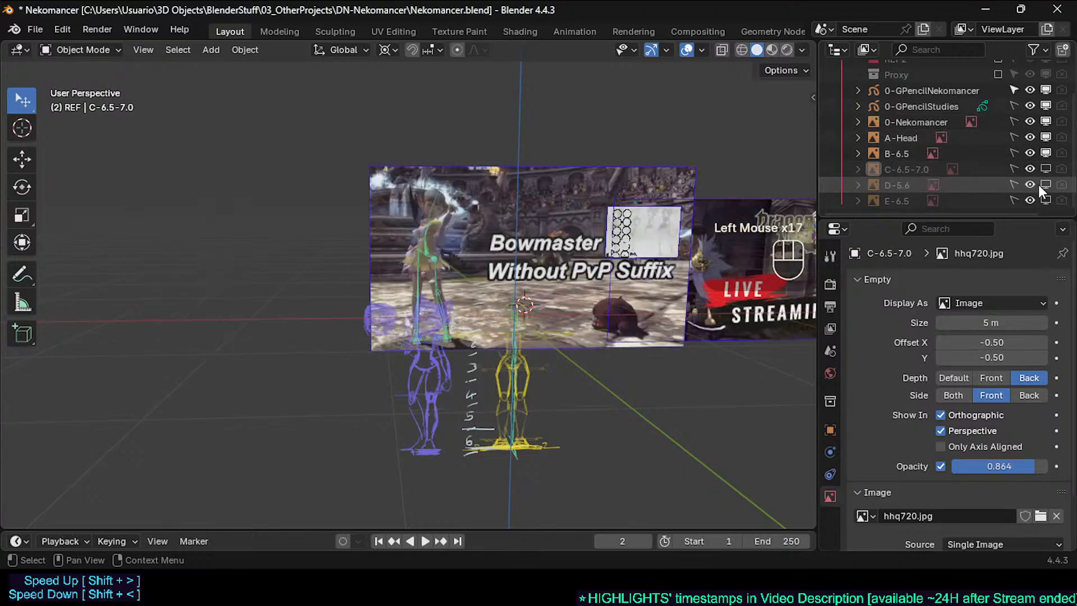
Hide both Grease Pencil objects and all reference images in the viewport, and save the file
{"action": "left_click", "coordinate": [1038, 184]}
{"action": "left_click", "coordinate": [1044, 169]}
{"action": "left_click", "coordinate": [1045, 153]}
{"action": "left_click", "coordinate": [1045, 137]}
{"action": "left_click", "coordinate": [1045, 122]}
{"action": "left_click", "coordinate": [1045, 106]}
{"action": "left_click", "coordinate": [1044, 91]}
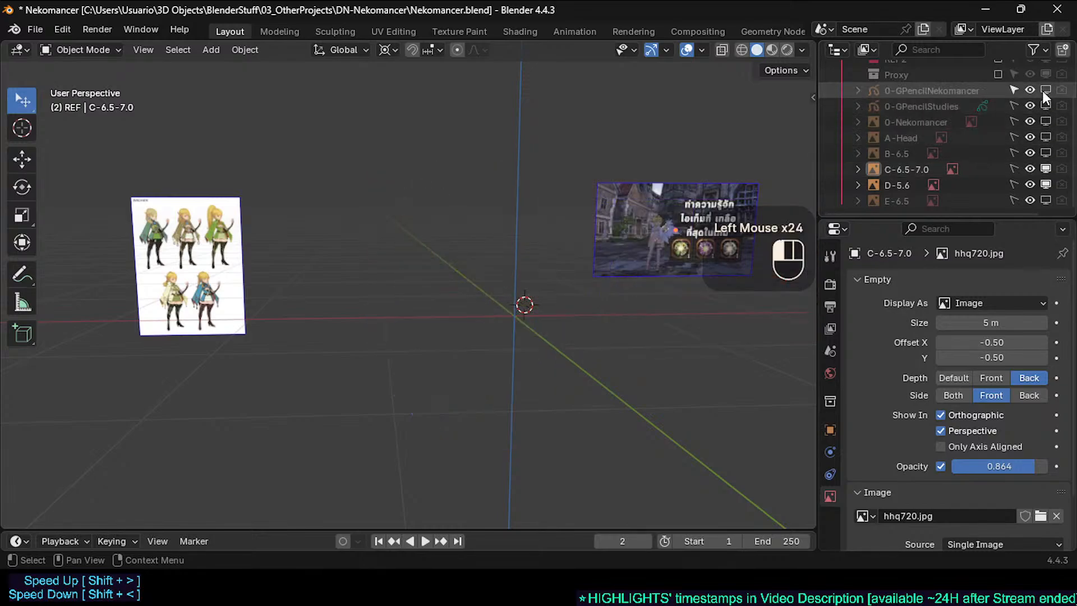
{"action": "left_click", "coordinate": [1045, 183]}
{"action": "left_click", "coordinate": [1046, 168]}
{"action": "key", "text": "ctrl+s"}
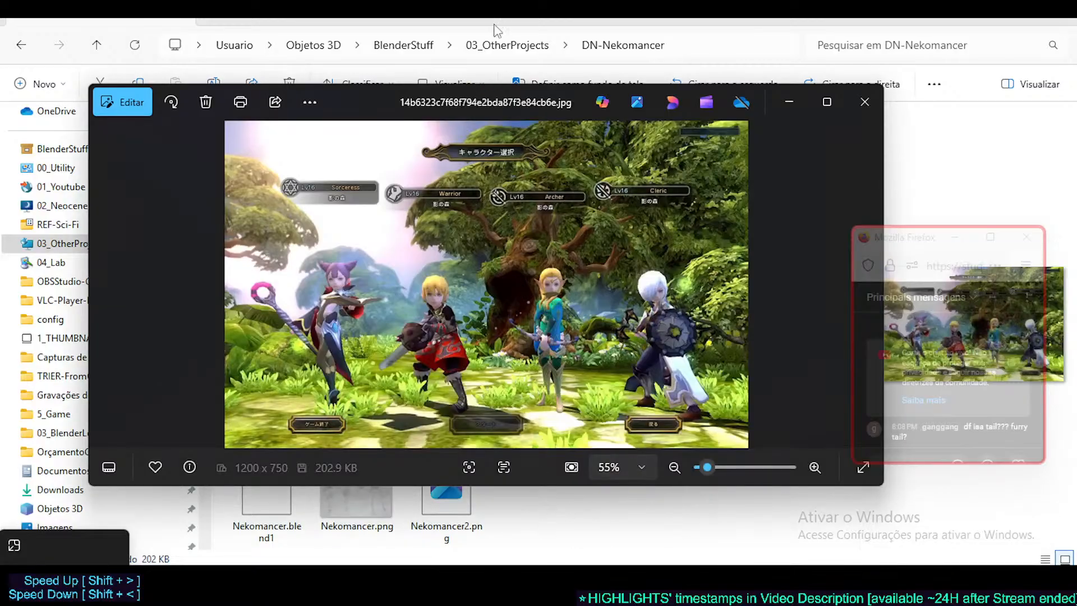
Switch to the maximized photo viewer and browse from the character-selection screenshot through the red costume and head wireframe to the Archer sheet
{"action": "double_click", "coordinate": [494, 102]}
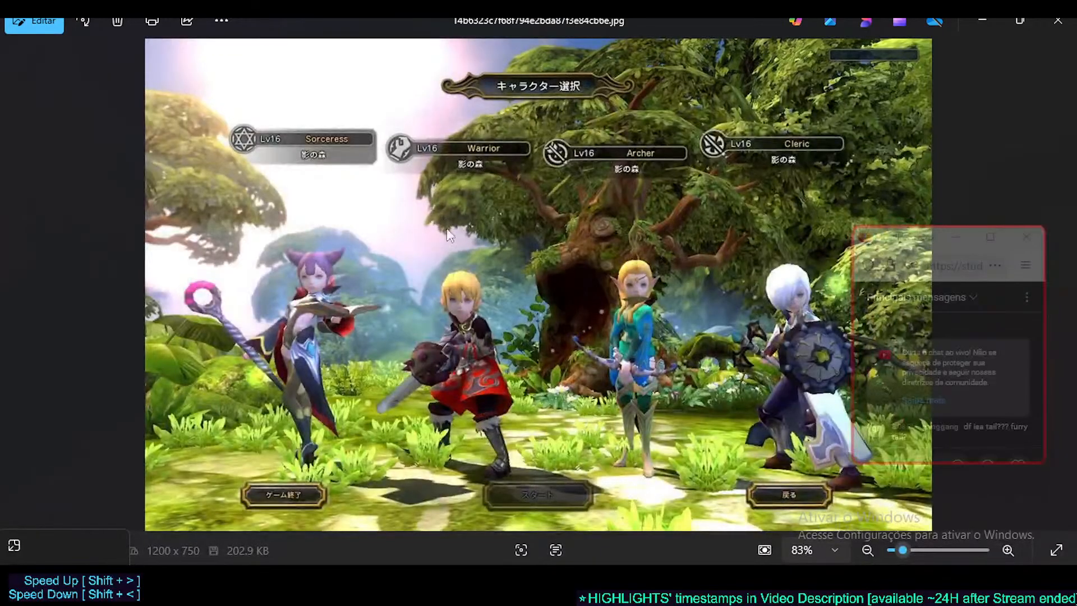
{"action": "key", "text": "Right"}
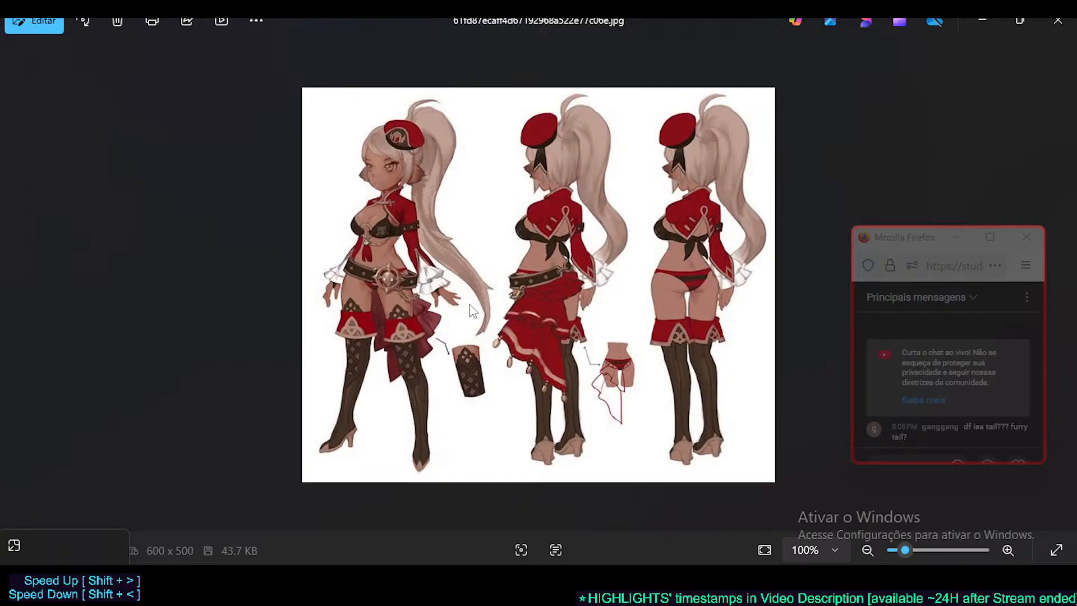
{"action": "key", "text": "Left"}
{"action": "key", "text": "Right"}
{"action": "key", "text": "Left"}
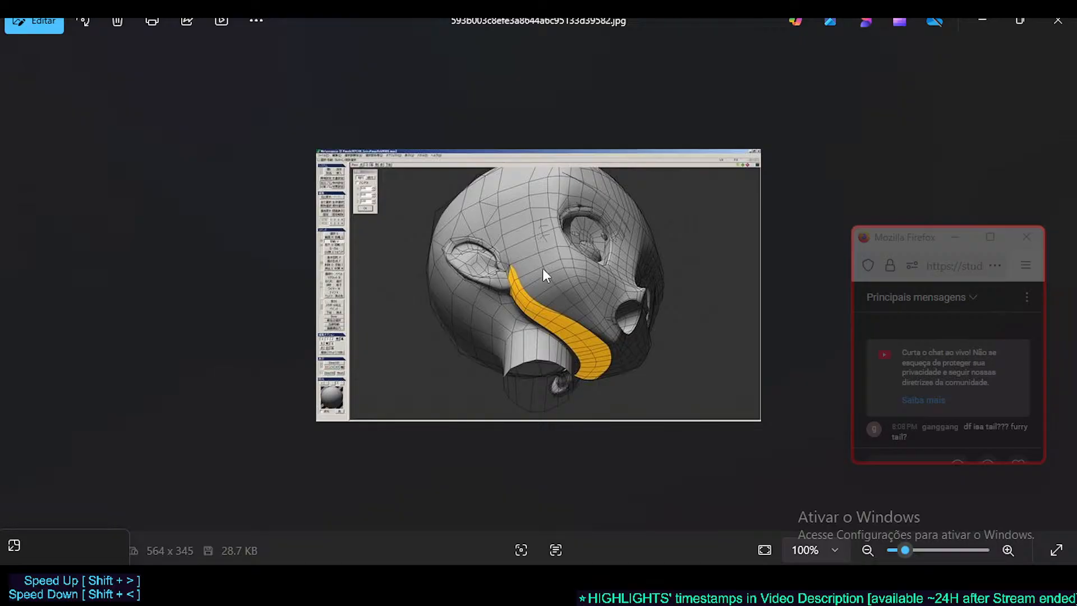
{"action": "key", "text": "Right"}
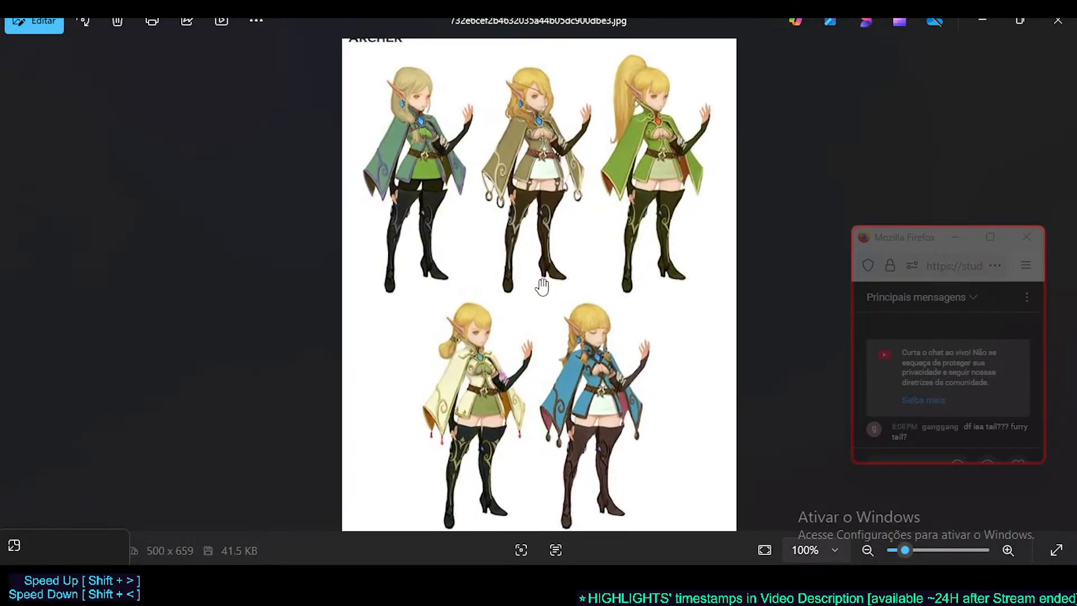
Compare the color-marked anime face topology with the orange-highlighted head wireframe, and move on to the top-hat character screenshot
{"action": "key", "text": "Left"}
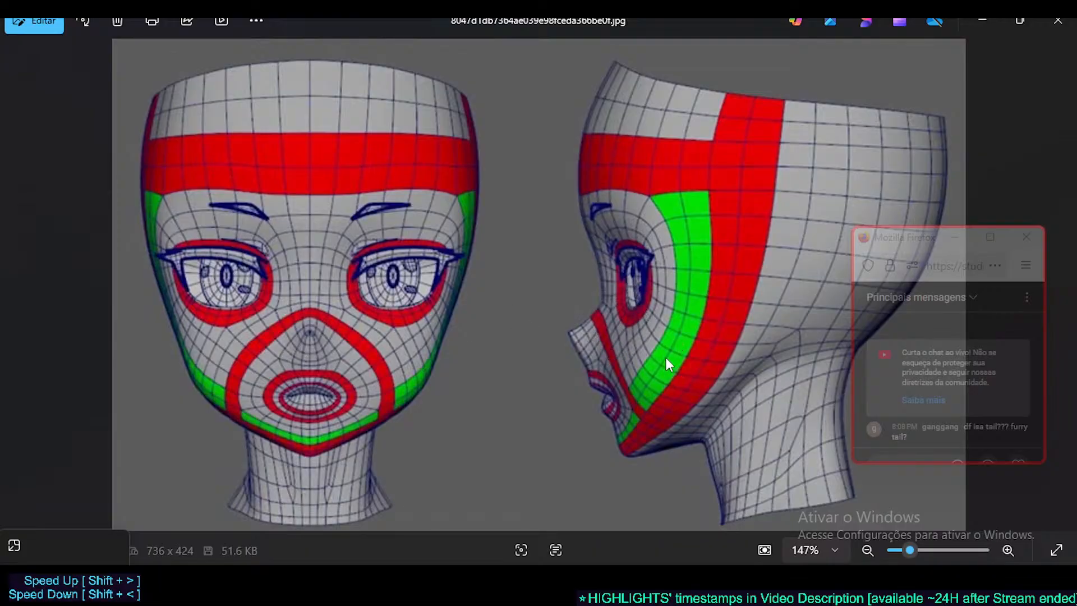
{"action": "key", "text": "Right"}
{"action": "key", "text": "Left"}
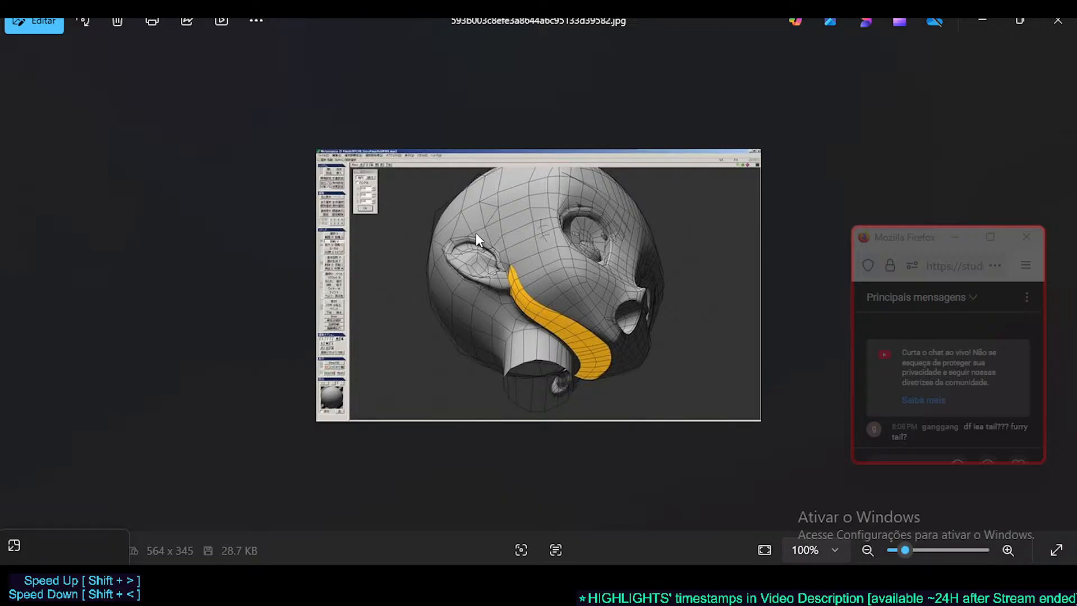
{"action": "key", "text": "Right"}
{"action": "key", "text": "Right"}
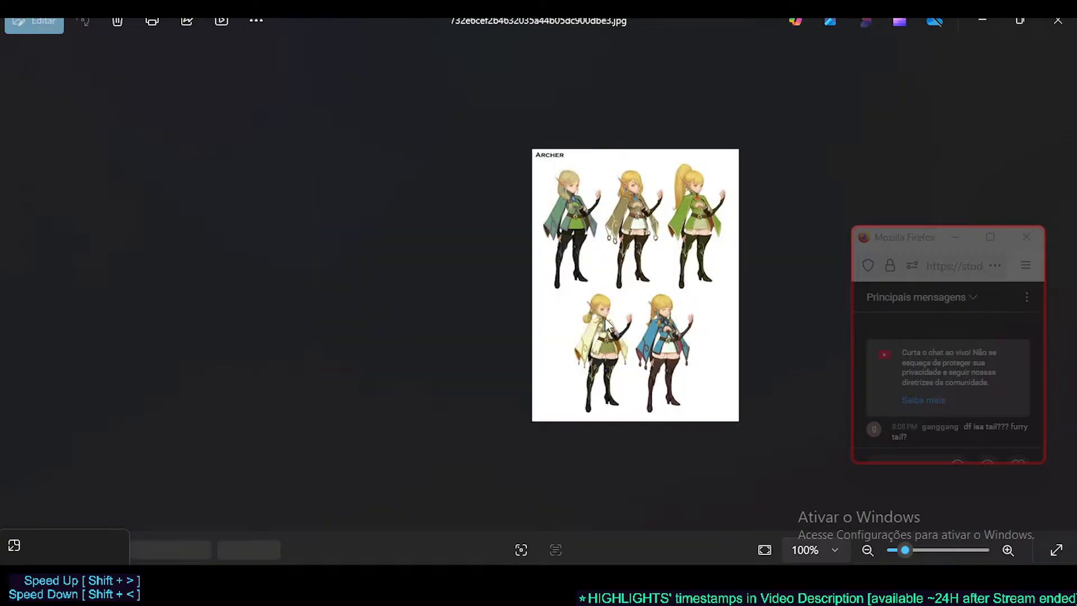
{"action": "key", "text": "Right"}
{"action": "key", "text": "Left"}
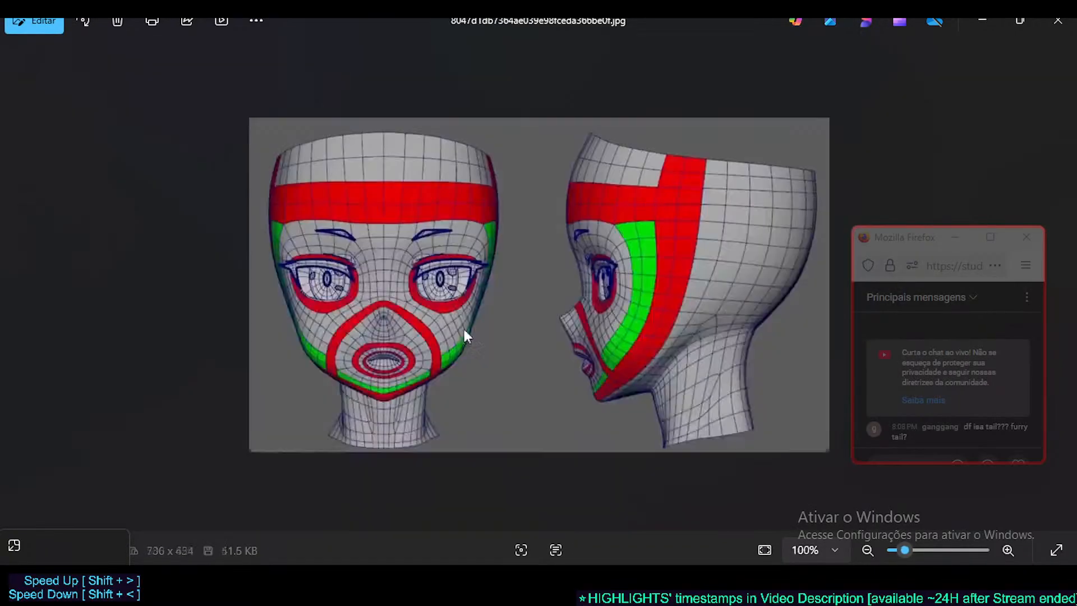
{"action": "key", "text": "Right"}
{"action": "key", "text": "Left"}
{"action": "key", "text": "Left"}
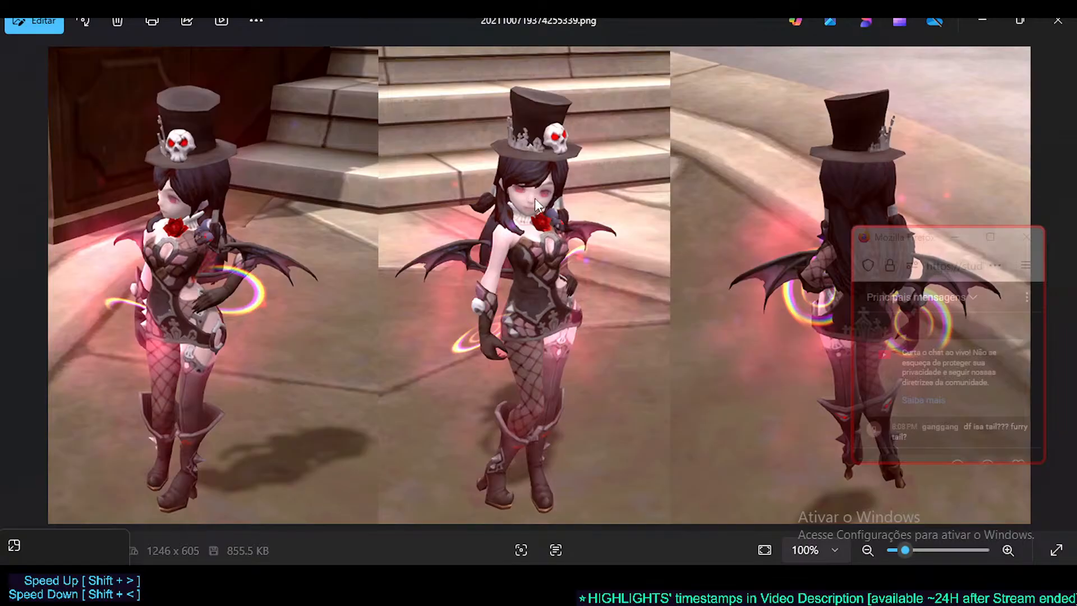
Examine the Dragon Nest Kali wireframe turnaround, and move the floating chat window slightly lower
{"action": "key", "text": "Right"}
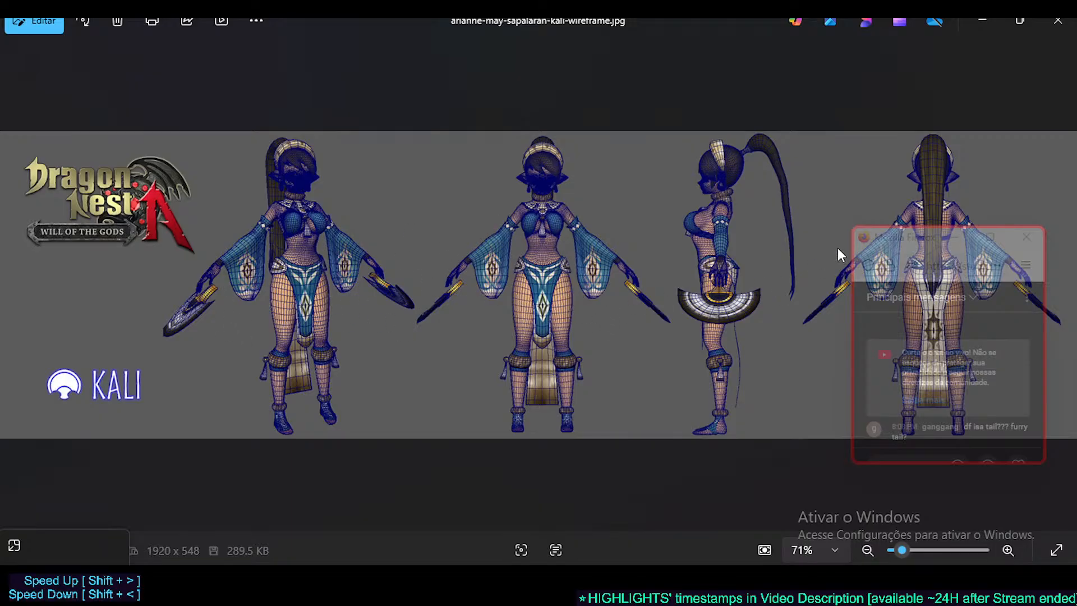
{"action": "left_click_drag", "start_coordinate": [896, 243], "coordinate": [889, 290]}
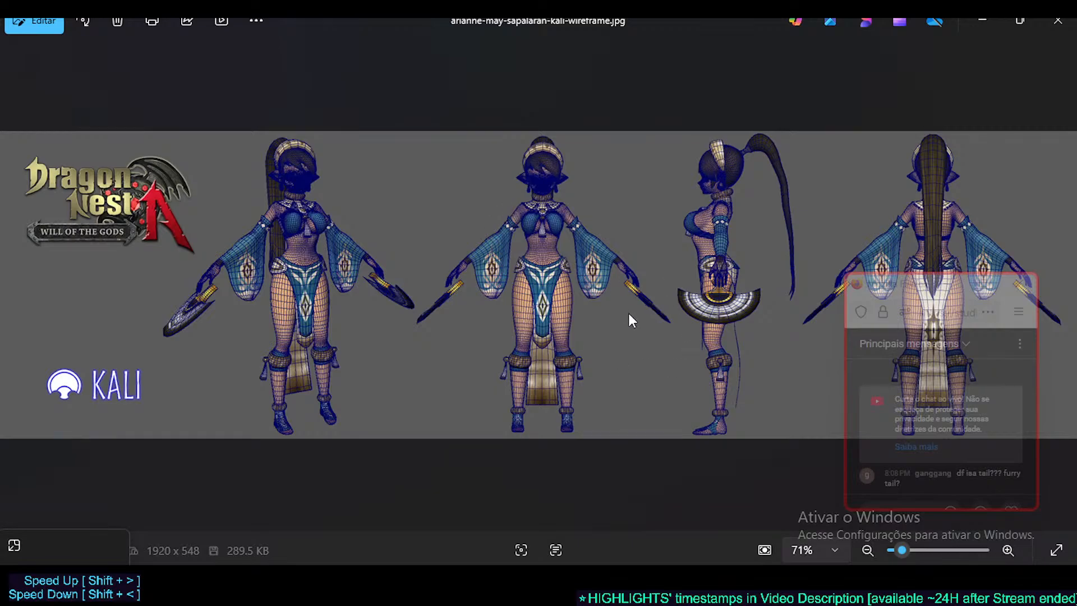
{"action": "key", "text": "Right"}
{"action": "key", "text": "Left"}
{"action": "scroll", "coordinate": [524, 303], "scroll_direction": "up", "scroll_amount": 3}
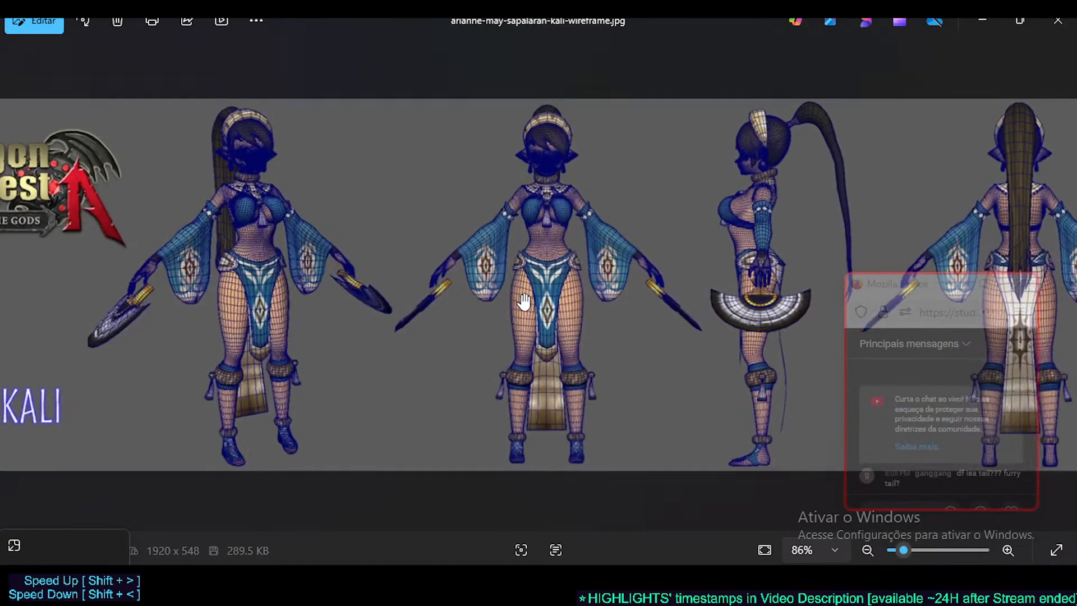
{"action": "scroll", "coordinate": [481, 264], "scroll_direction": "down", "scroll_amount": 3}
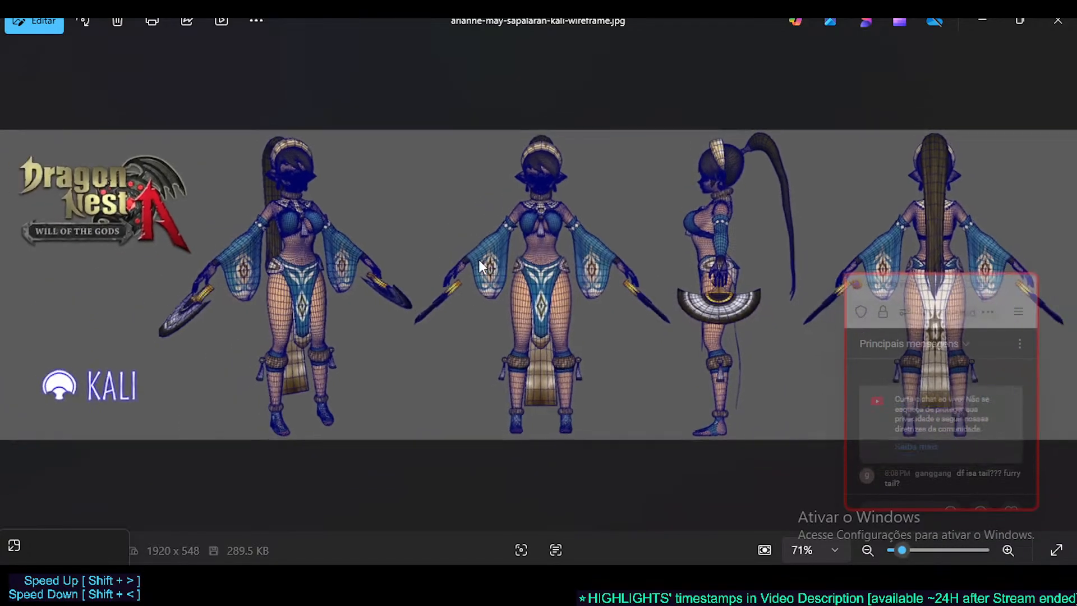
{"action": "key", "text": "Left"}
{"action": "key", "text": "Right"}
Examine the blue, green and brown elf archer costume variants up close on the tall gray concept sheet
{"action": "key", "text": "Right"}
{"action": "scroll", "coordinate": [522, 238], "scroll_direction": "up", "scroll_amount": 3}
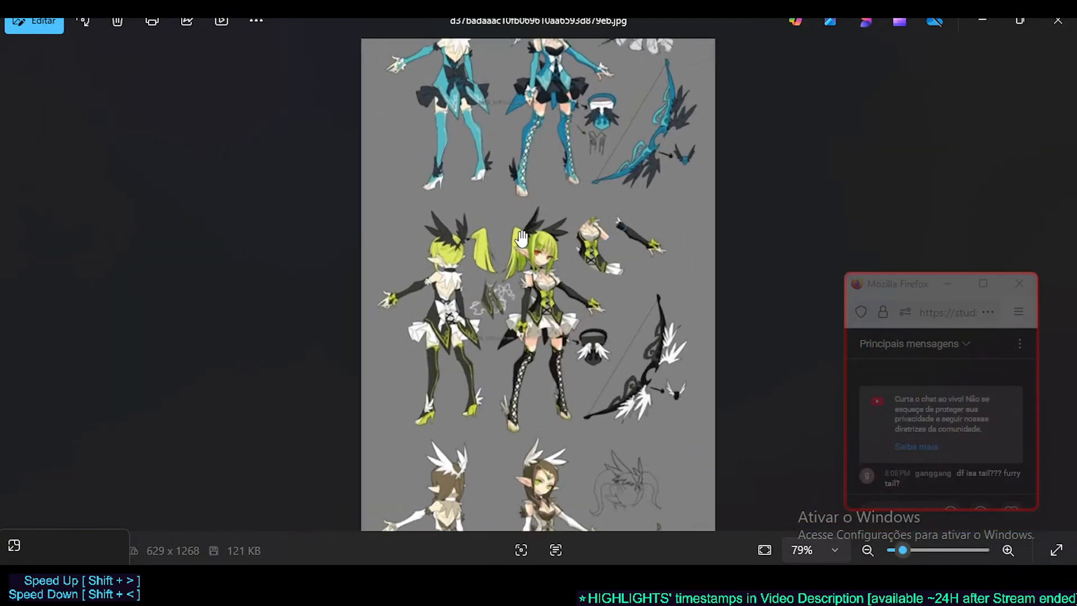
{"action": "scroll", "coordinate": [522, 239], "scroll_direction": "up", "scroll_amount": 2}
{"action": "mouse_move", "coordinate": [522, 238]}
{"action": "left_mouse_down"}
{"action": "mouse_move", "coordinate": [548, 391]}
{"action": "mouse_move", "coordinate": [529, 242]}
{"action": "left_mouse_up"}
{"action": "scroll", "coordinate": [538, 336], "scroll_direction": "down", "scroll_amount": 1}
{"action": "scroll", "coordinate": [548, 391], "scroll_direction": "down", "scroll_amount": 2}
{"action": "left_click_drag", "start_coordinate": [529, 367], "coordinate": [519, 283]}
{"action": "left_click_drag", "start_coordinate": [546, 322], "coordinate": [547, 229]}
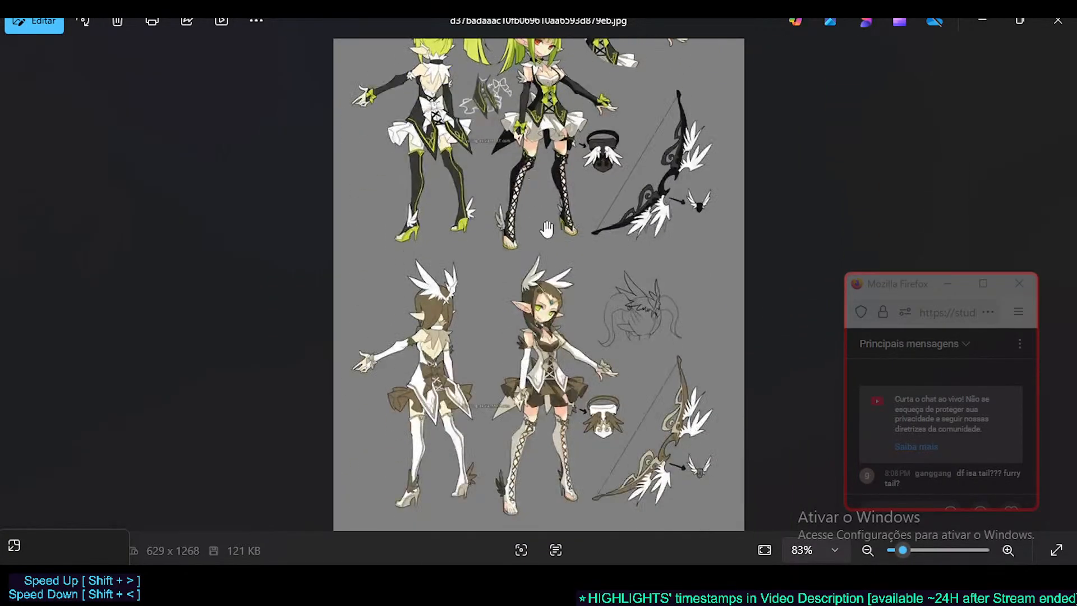
{"action": "left_click_drag", "start_coordinate": [574, 196], "coordinate": [558, 401]}
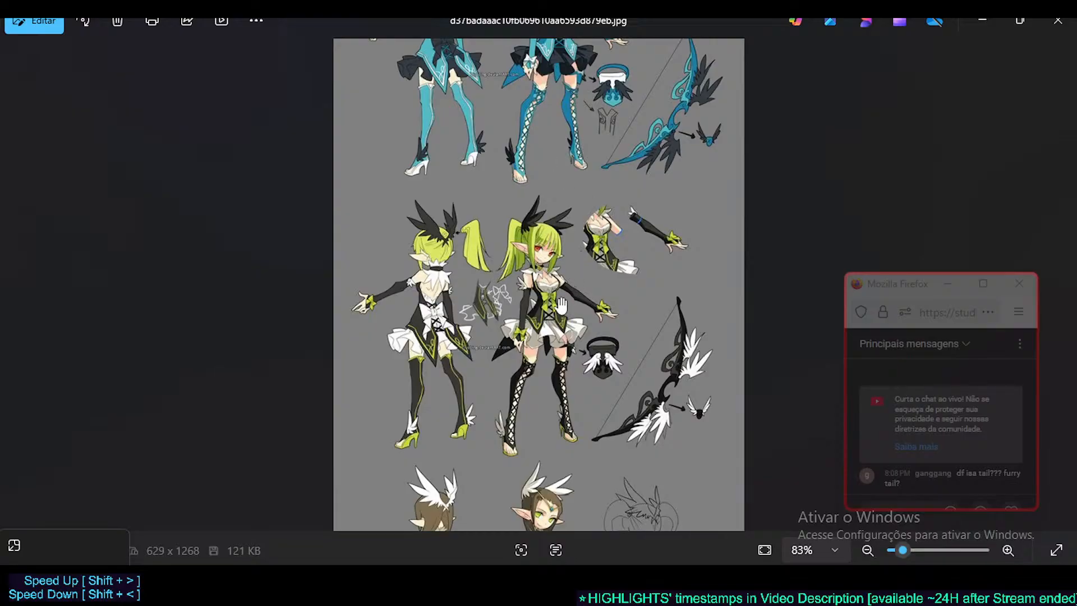
{"action": "mouse_move", "coordinate": [547, 255]}
{"action": "left_mouse_down"}
{"action": "mouse_move", "coordinate": [548, 384]}
{"action": "mouse_move", "coordinate": [549, 245]}
{"action": "left_mouse_up"}
{"action": "left_click_drag", "start_coordinate": [551, 435], "coordinate": [551, 284]}
{"action": "left_click_drag", "start_coordinate": [555, 327], "coordinate": [549, 236]}
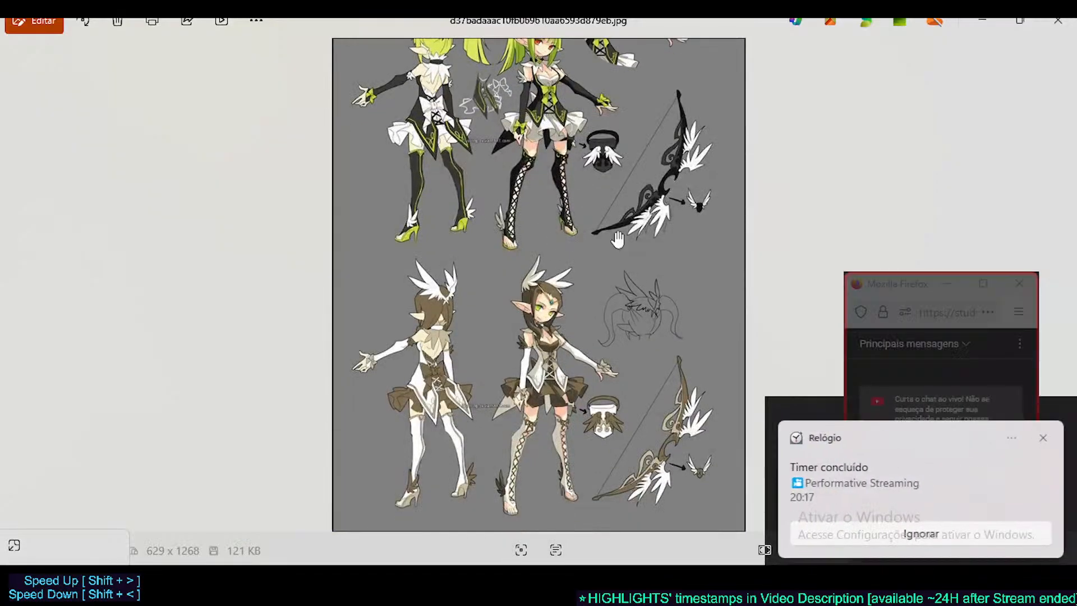
Examine the colored edge loops around the eyes, cheeks and jaw in facial_topology_silhouette_01-en.jpg
{"action": "key", "text": "Right"}
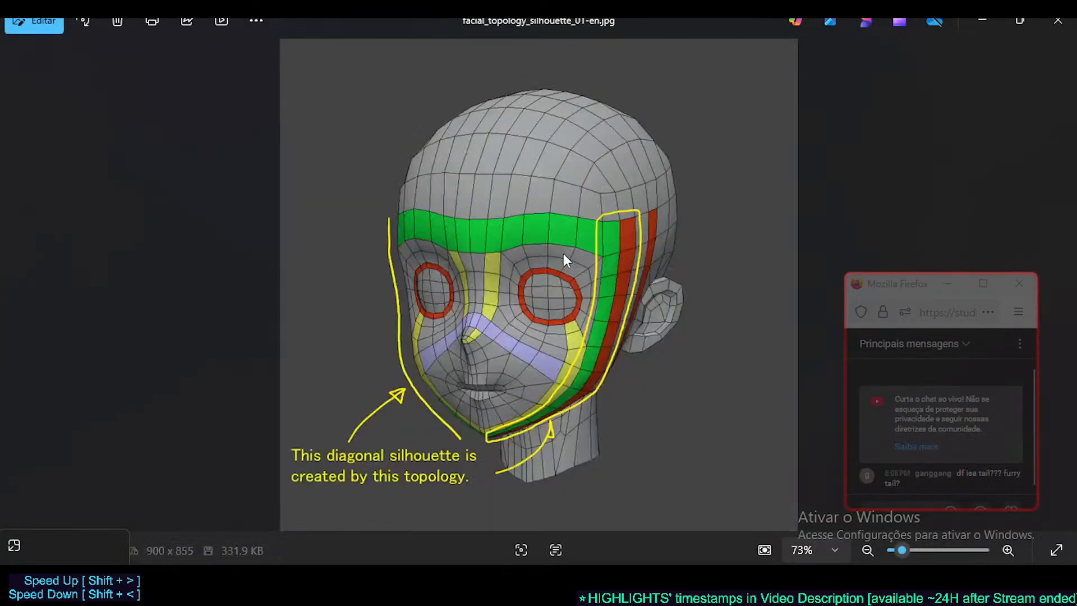
{"action": "scroll", "coordinate": [531, 303], "scroll_direction": "up", "scroll_amount": 2}
{"action": "left_click_drag", "start_coordinate": [494, 331], "coordinate": [492, 283]}
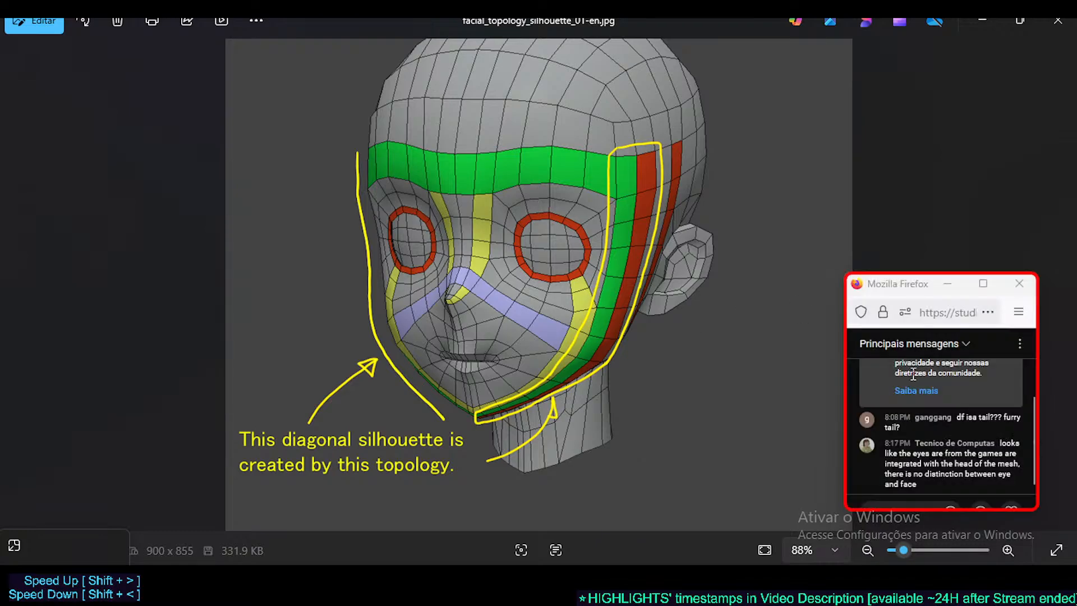
Return past the Kali wireframe to the three-view top-hat character screenshot, and examine her face profile and body proportions
{"action": "key", "text": "Right"}
{"action": "key", "text": "Right"}
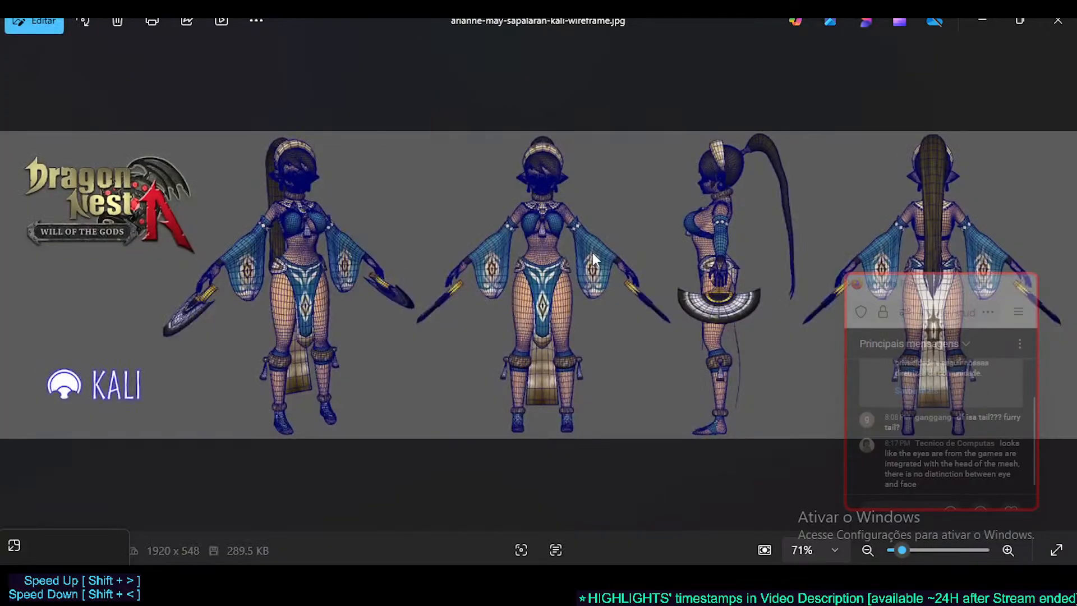
{"action": "key", "text": "Right"}
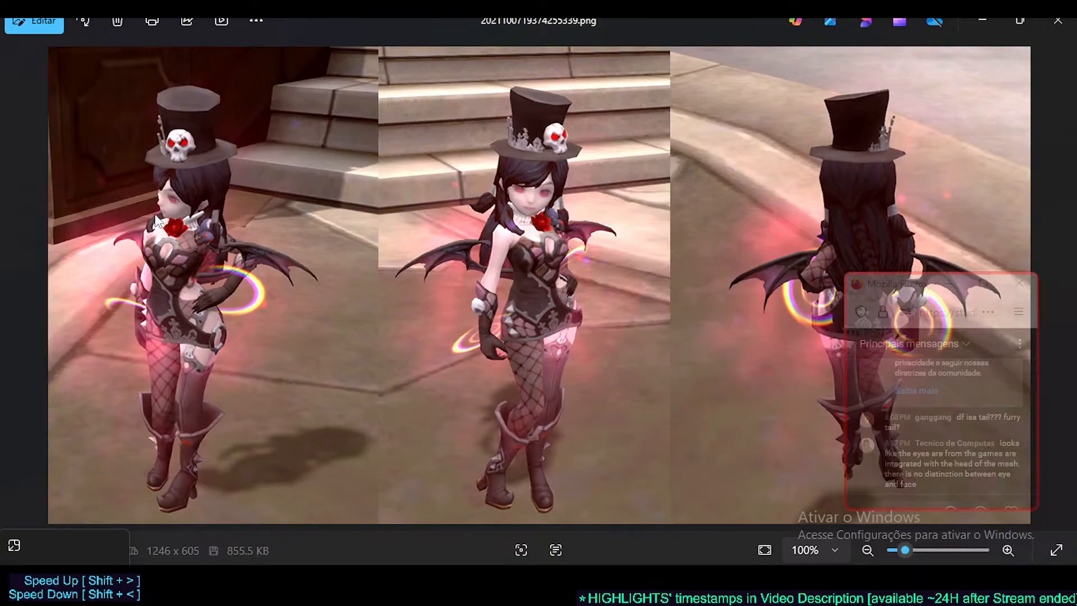
{"action": "scroll", "coordinate": [158, 221], "scroll_direction": "up", "scroll_amount": 5}
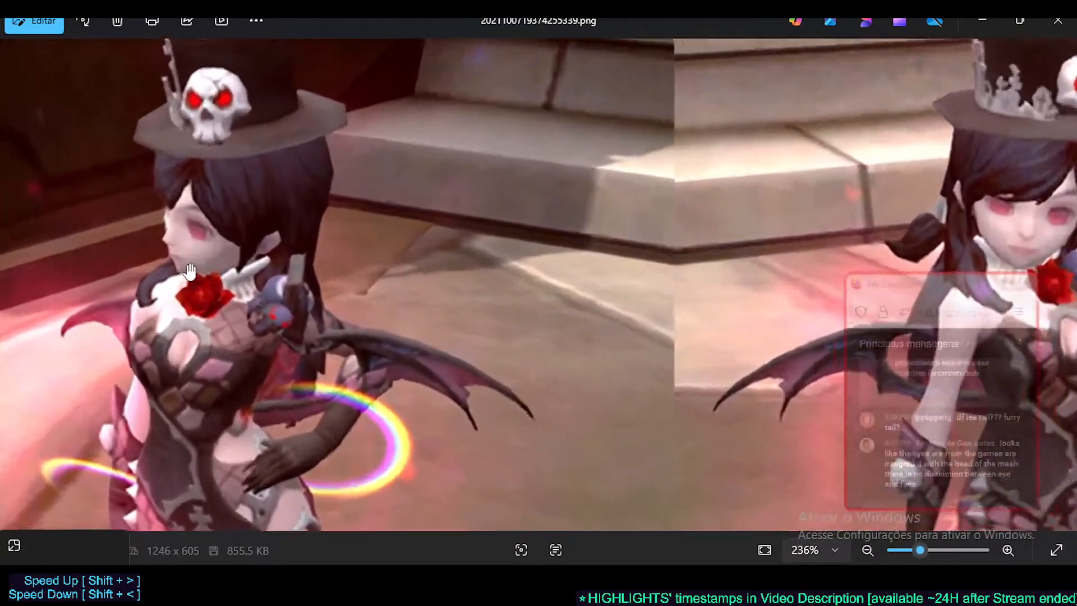
{"action": "scroll", "coordinate": [190, 271], "scroll_direction": "up", "scroll_amount": 2}
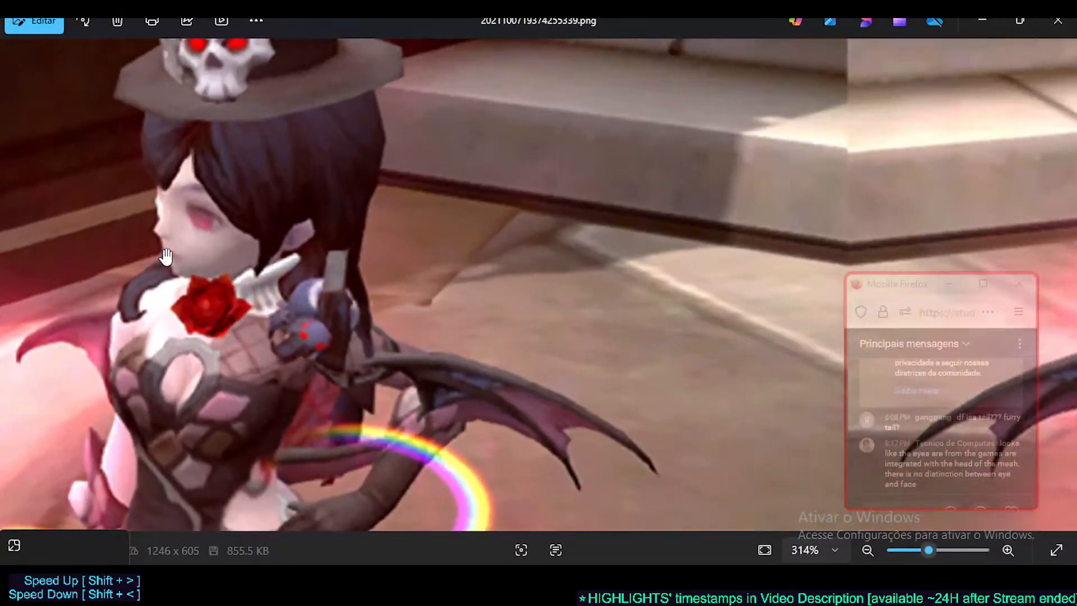
{"action": "scroll", "coordinate": [186, 263], "scroll_direction": "down", "scroll_amount": 4}
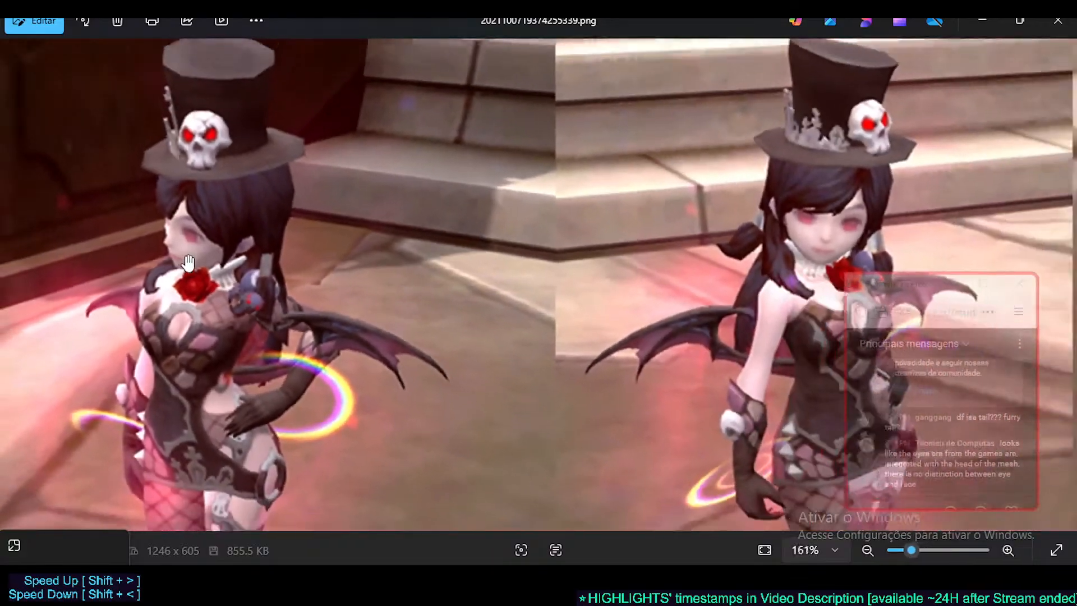
{"action": "scroll", "coordinate": [188, 263], "scroll_direction": "down", "scroll_amount": 1}
{"action": "scroll", "coordinate": [286, 275], "scroll_direction": "down", "scroll_amount": 2}
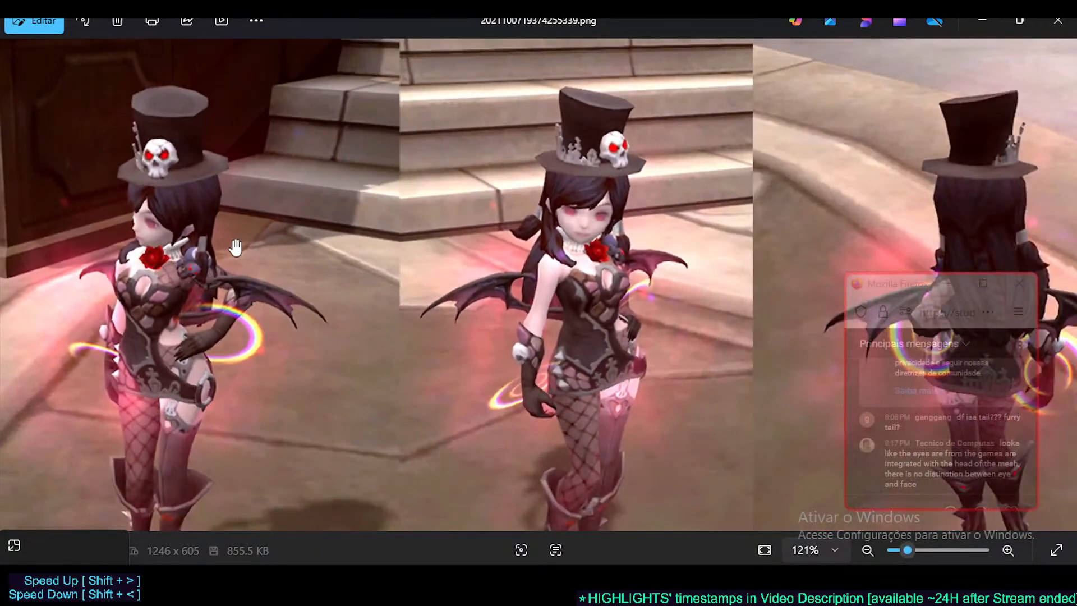
{"action": "left_click_drag", "start_coordinate": [236, 247], "coordinate": [275, 230]}
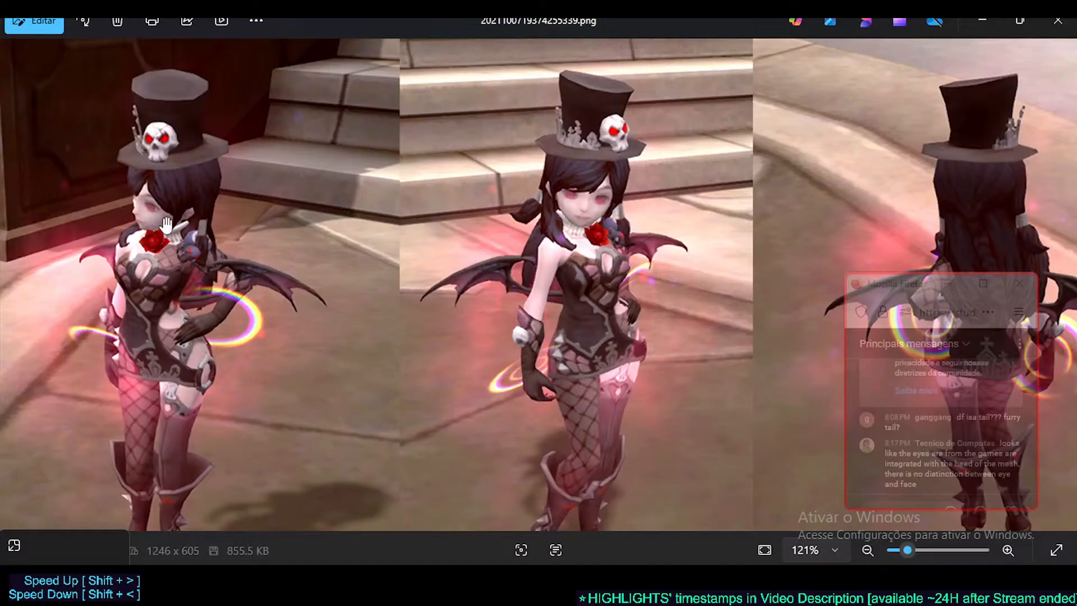
Examine the top-hat character's face, outfit and leg proportions across the three views of the screenshot
{"action": "scroll", "coordinate": [538, 253], "scroll_direction": "down", "scroll_amount": 2}
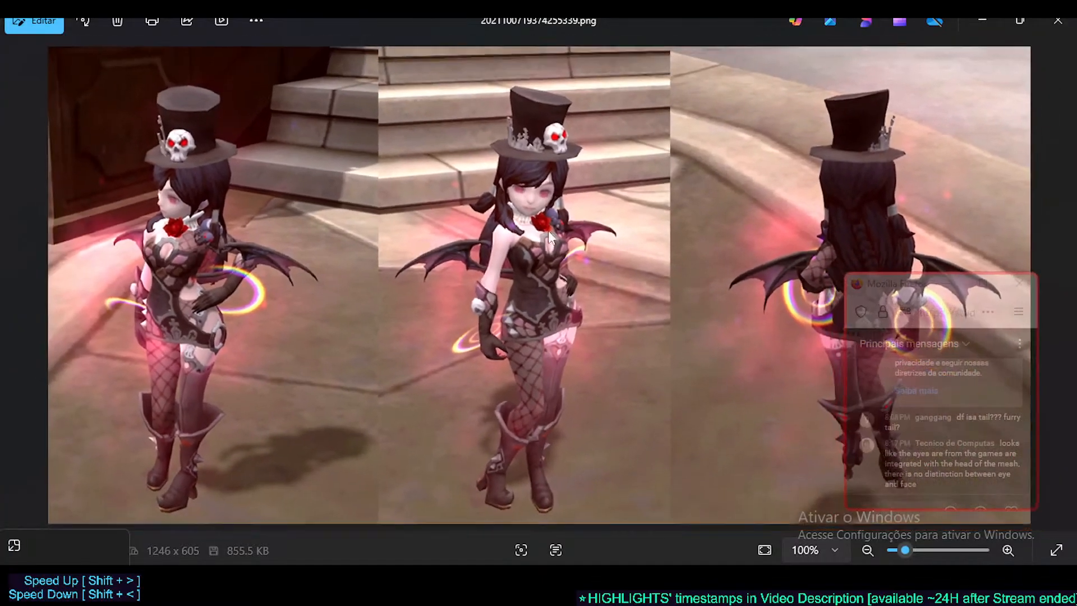
{"action": "scroll", "coordinate": [444, 227], "scroll_direction": "up", "scroll_amount": 2}
{"action": "scroll", "coordinate": [469, 227], "scroll_direction": "down", "scroll_amount": 2}
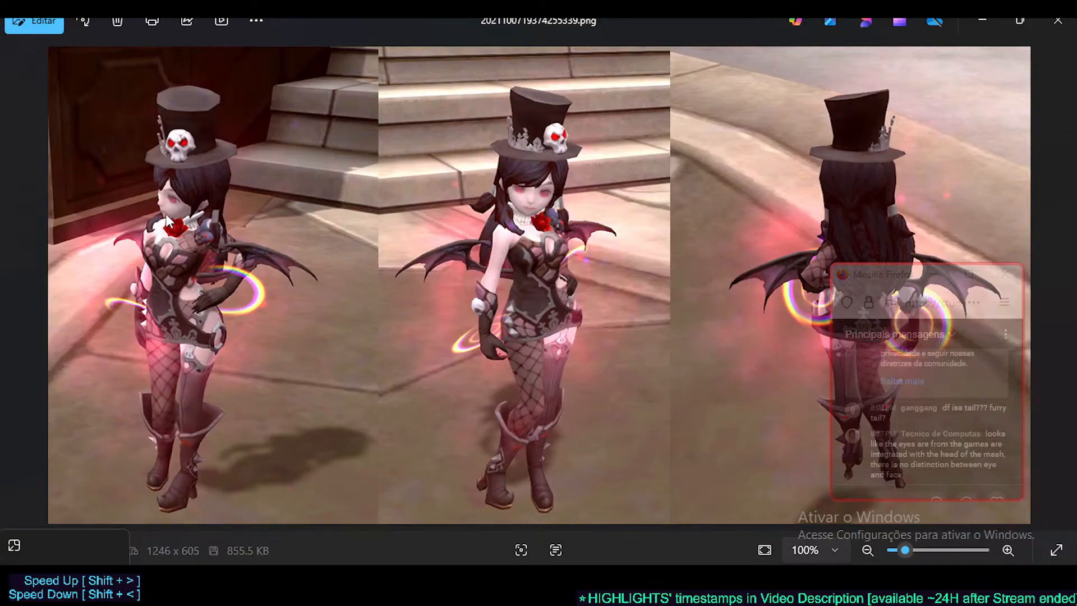
{"action": "scroll", "coordinate": [166, 214], "scroll_direction": "up", "scroll_amount": 1}
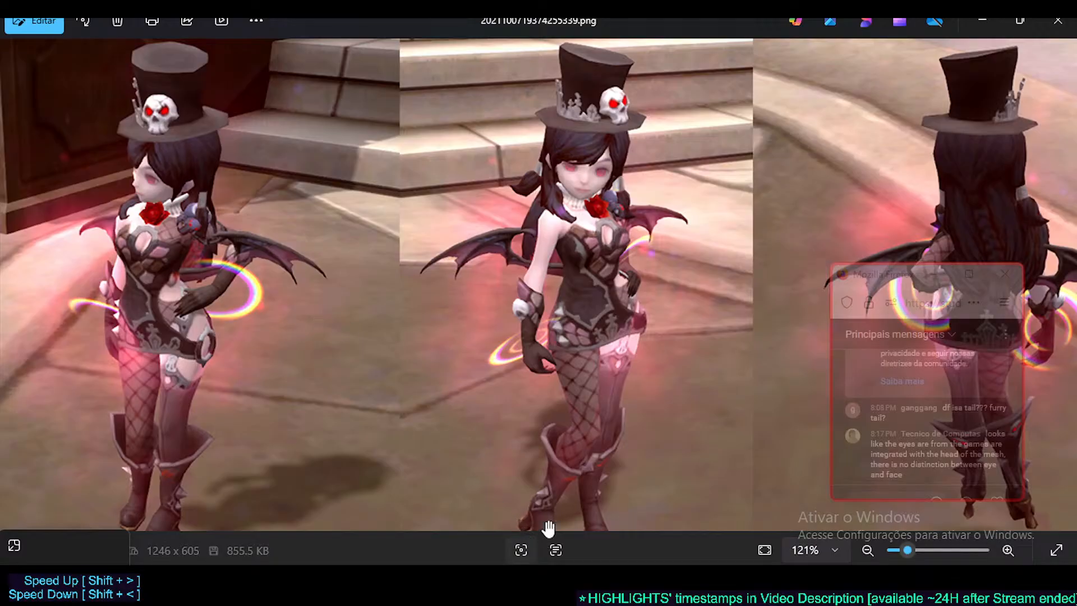
{"action": "left_click_drag", "start_coordinate": [548, 529], "coordinate": [456, 272]}
{"action": "scroll", "coordinate": [449, 267], "scroll_direction": "down", "scroll_amount": 2}
Examine the red and green face topology sheet and the orange jawline loop wireframe, passing the five-figure Archer costume sheet
{"action": "key", "text": "Right"}
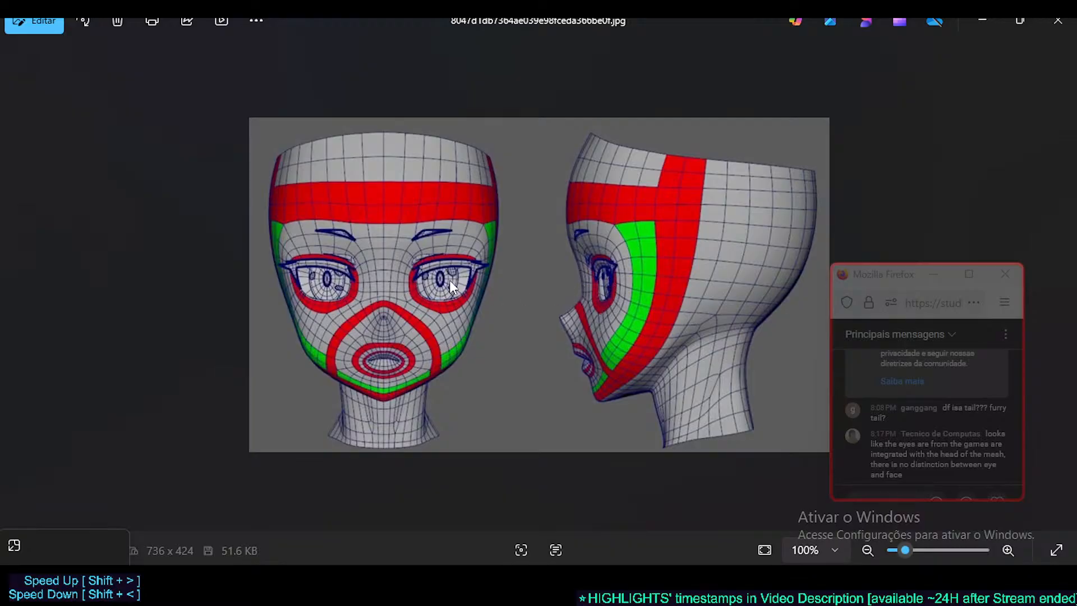
{"action": "key", "text": "Right"}
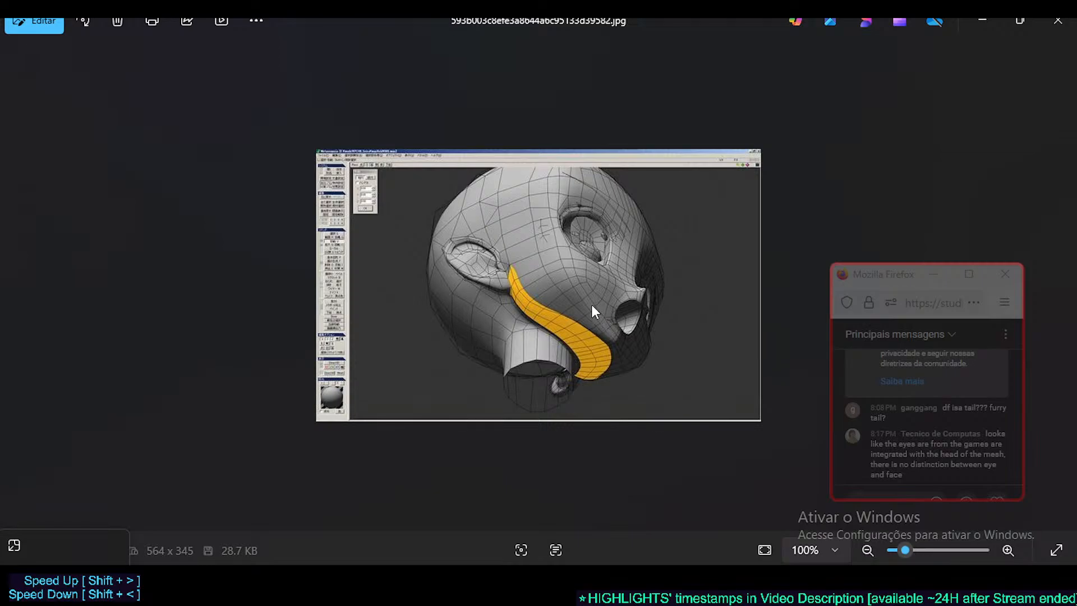
{"action": "key", "text": "Right"}
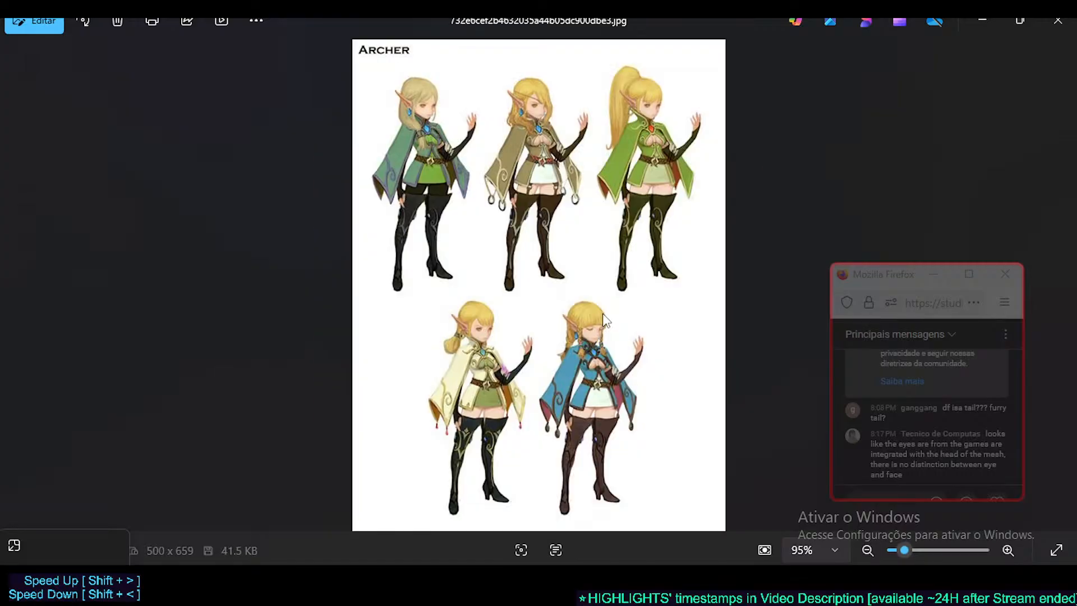
{"action": "key", "text": "Right"}
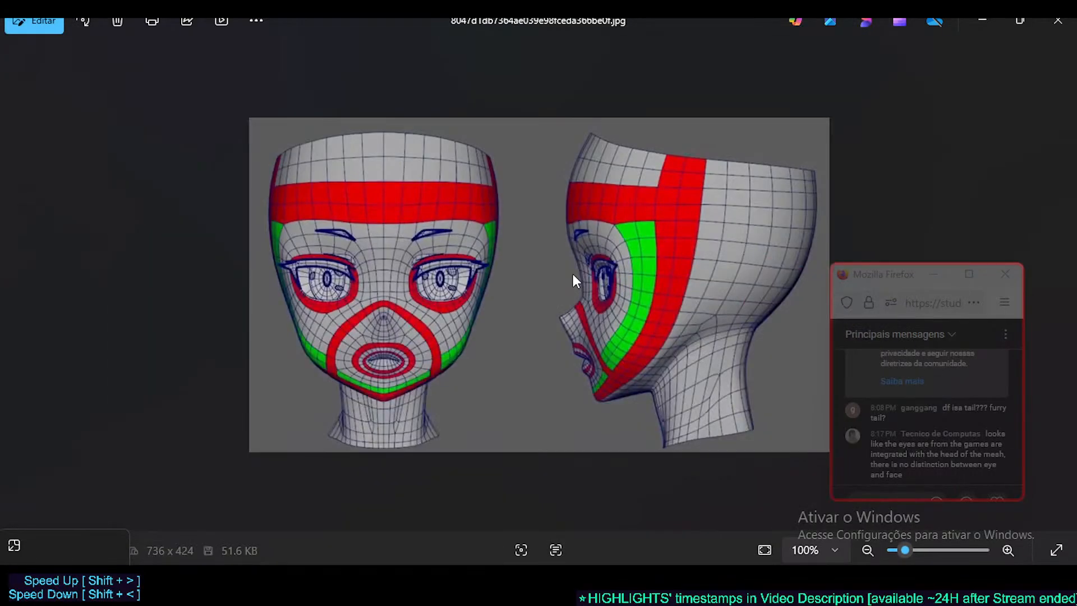
{"action": "key", "text": "Right"}
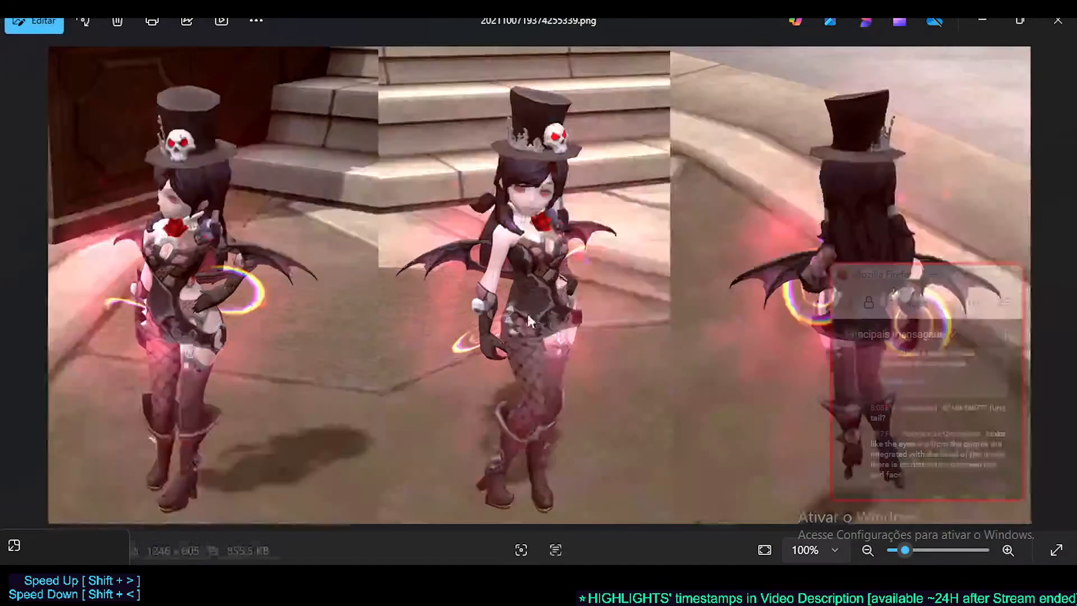
Compare the red and green face topology sheet with the top-hat character screenshot and the Dragon Nest Kali wireframe
{"action": "key", "text": "Left"}
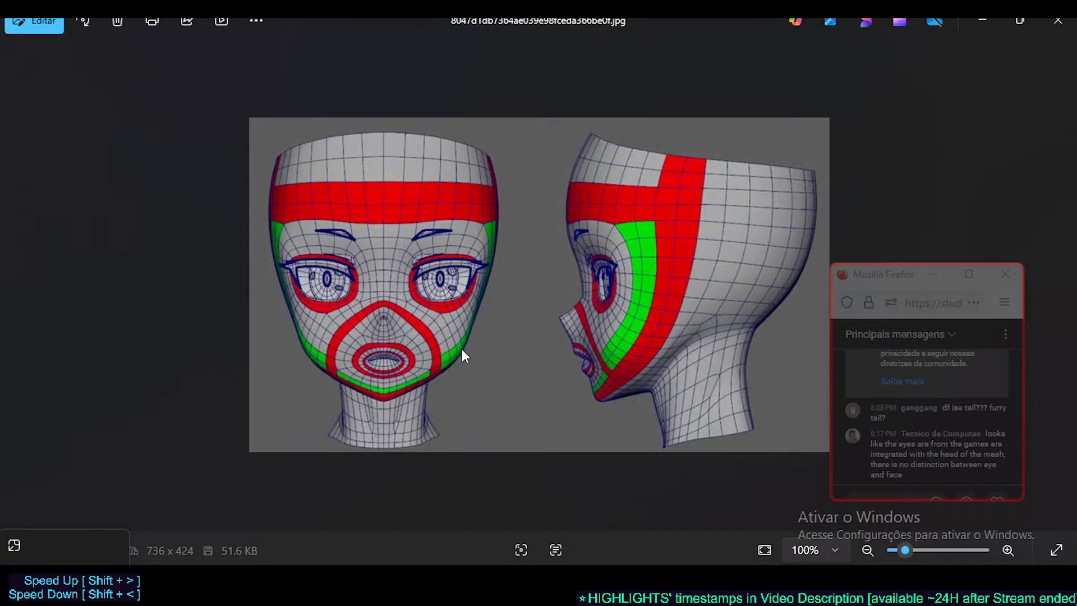
{"action": "key", "text": "Left"}
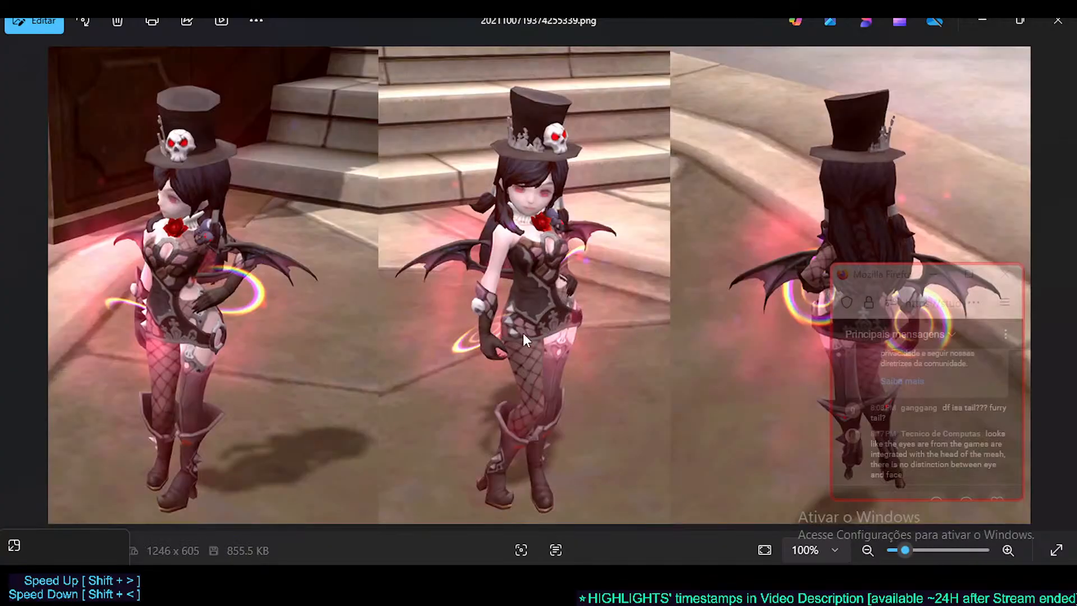
{"action": "key", "text": "Right"}
{"action": "key", "text": "Left"}
{"action": "key", "text": "Left"}
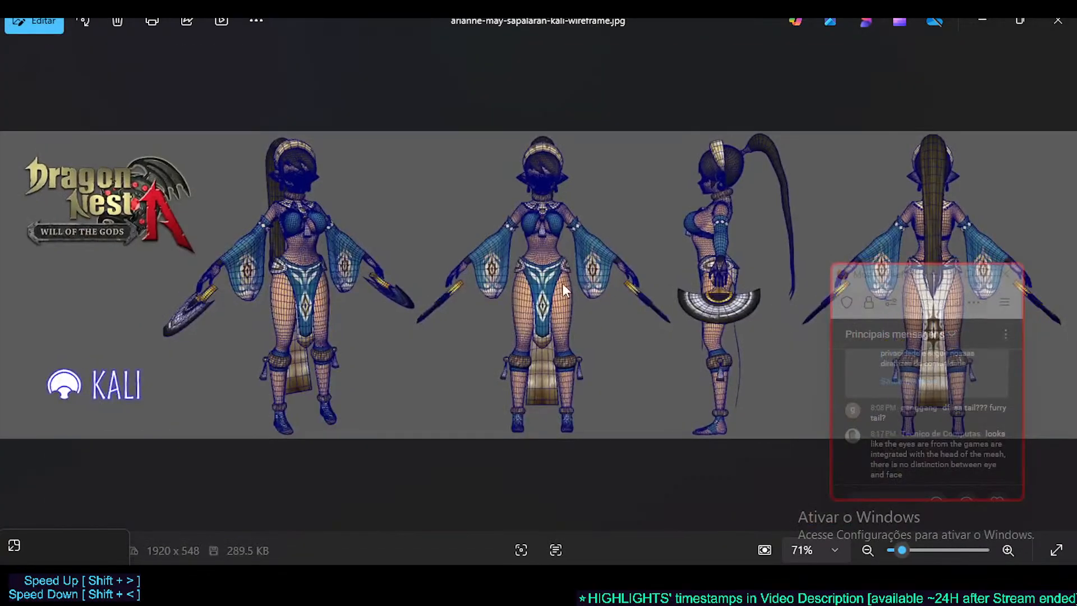
{"action": "key", "text": "Right"}
{"action": "key", "text": "Right"}
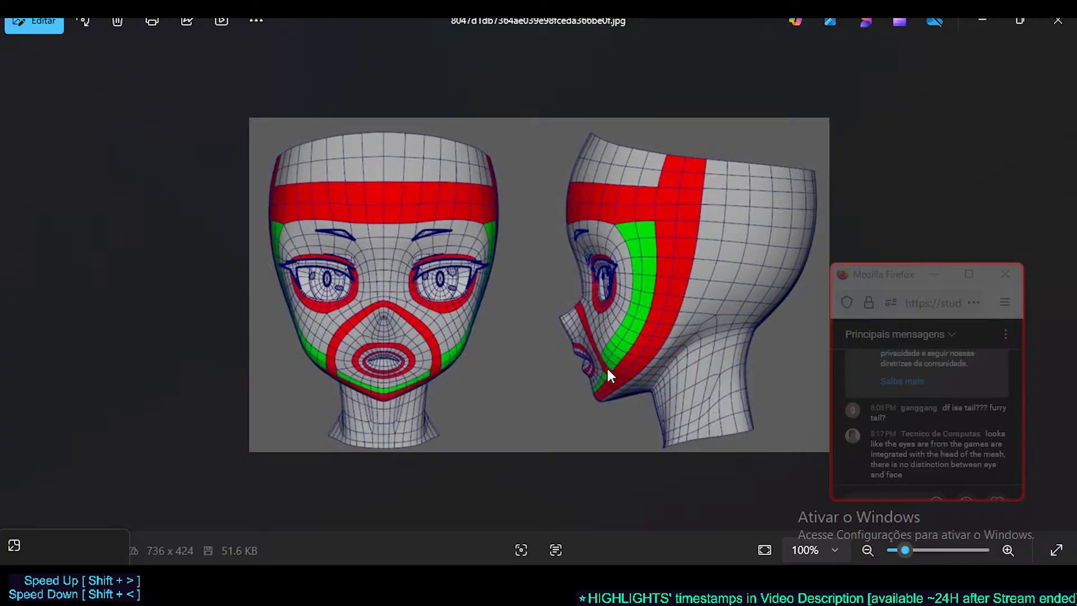
Review the top-hat character screenshot and the tall gray elf archer sheet, and bring up facial_topology_silhouette_01-en.jpg
{"action": "key", "text": "Right"}
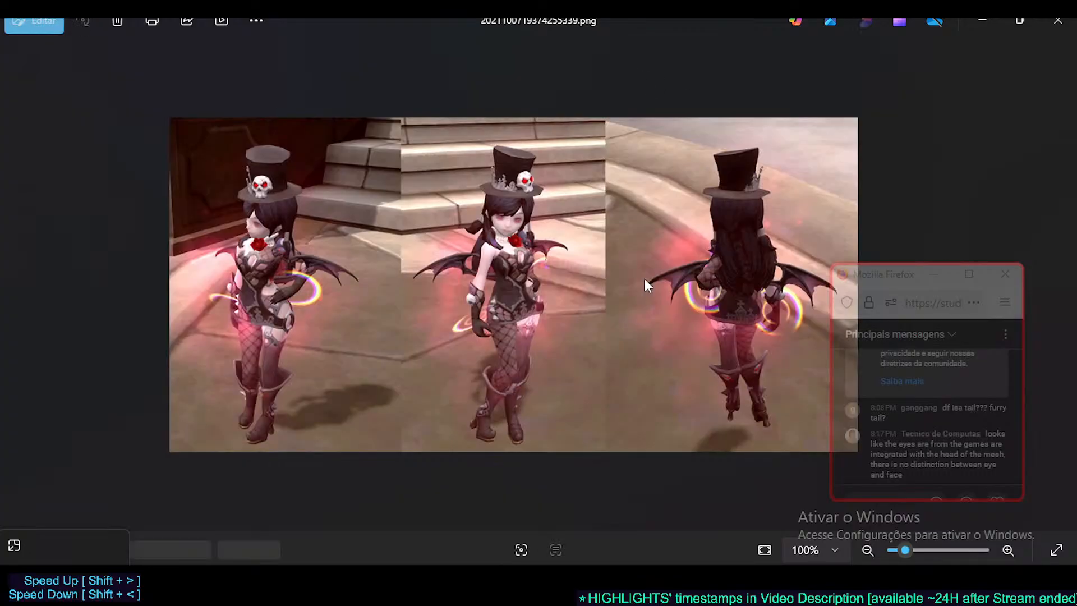
{"action": "key", "text": "Right"}
{"action": "key", "text": "Left"}
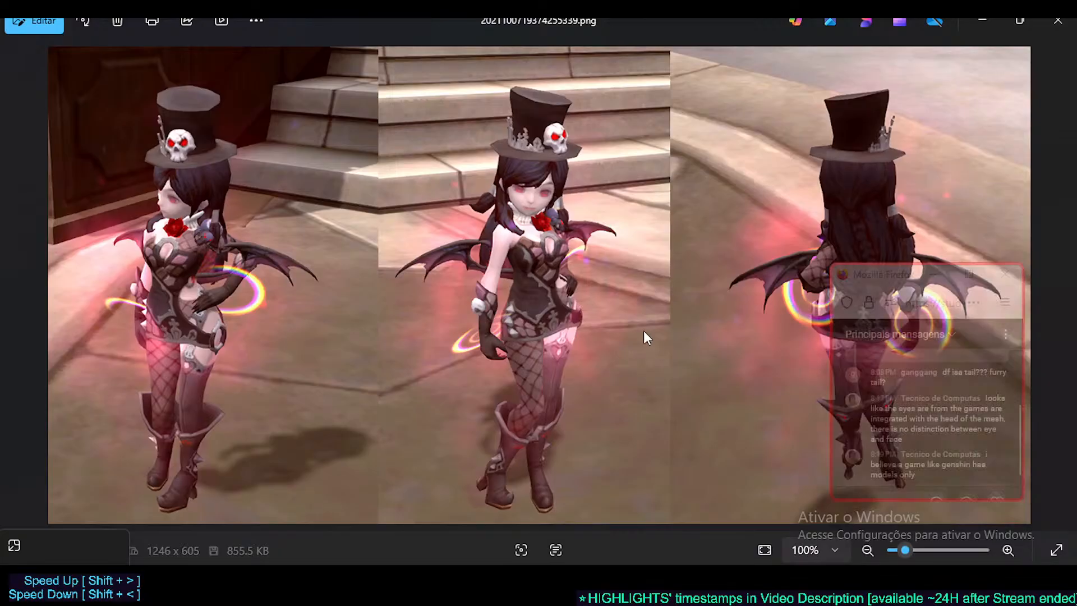
{"action": "key", "text": "Right"}
{"action": "key", "text": "Right"}
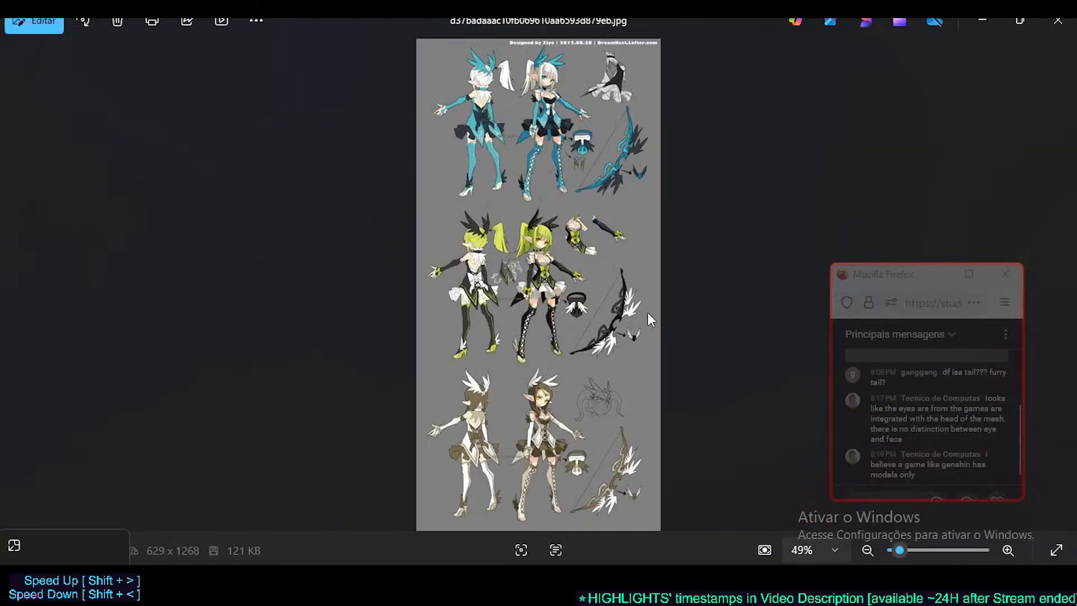
{"action": "key", "text": "Right"}
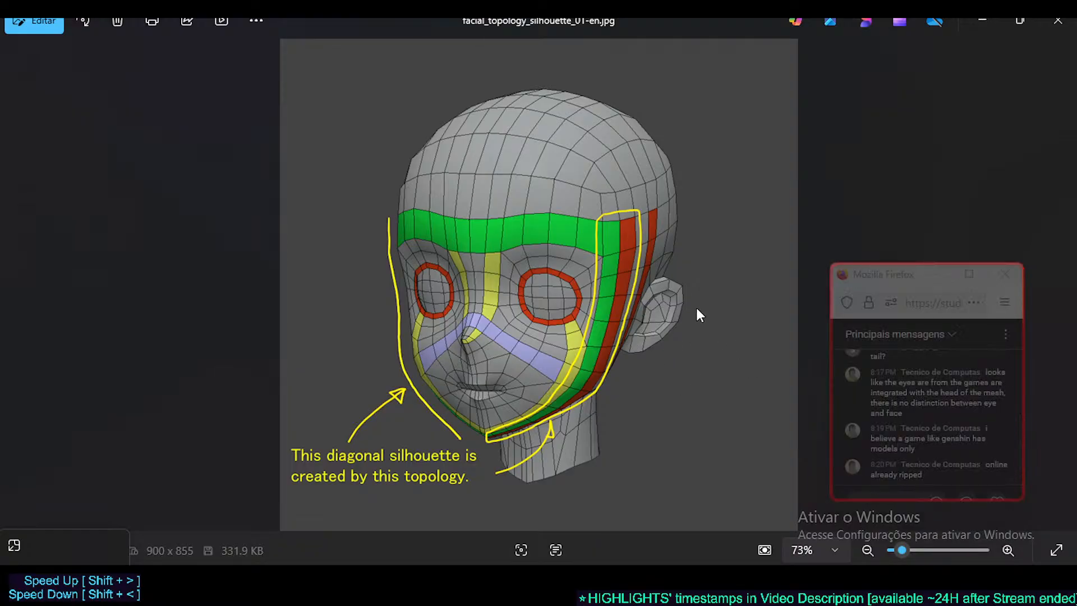
Check the top-hat character's three views again, and return to the diagonal silhouette face topology reference
{"action": "key", "text": "Right"}
{"action": "key", "text": "Right"}
{"action": "key", "text": "Right"}
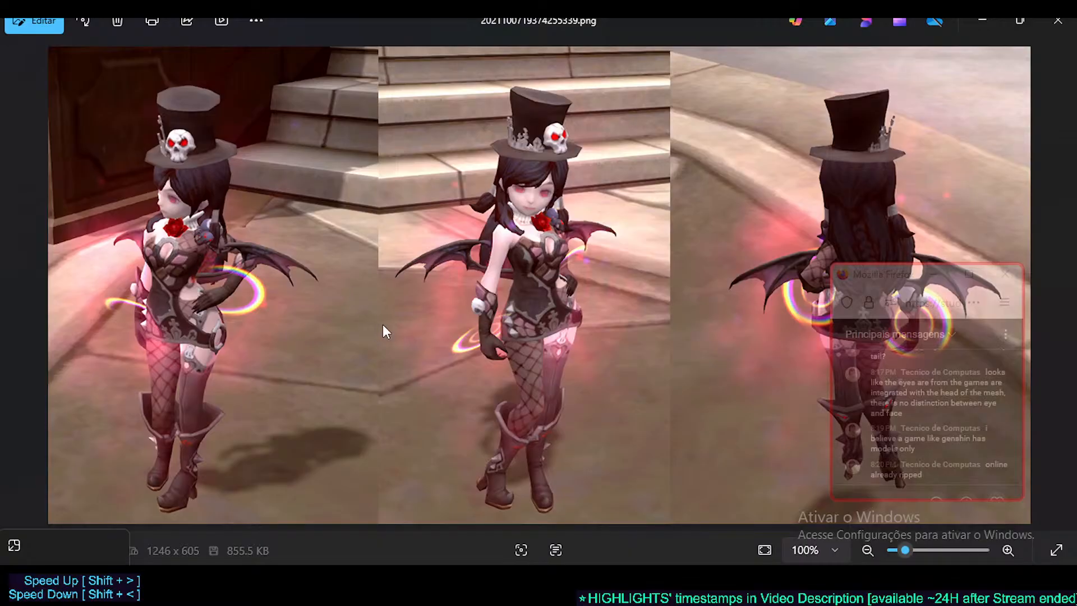
{"action": "key", "text": "Right"}
{"action": "key", "text": "Right"}
{"action": "key", "text": "Right"}
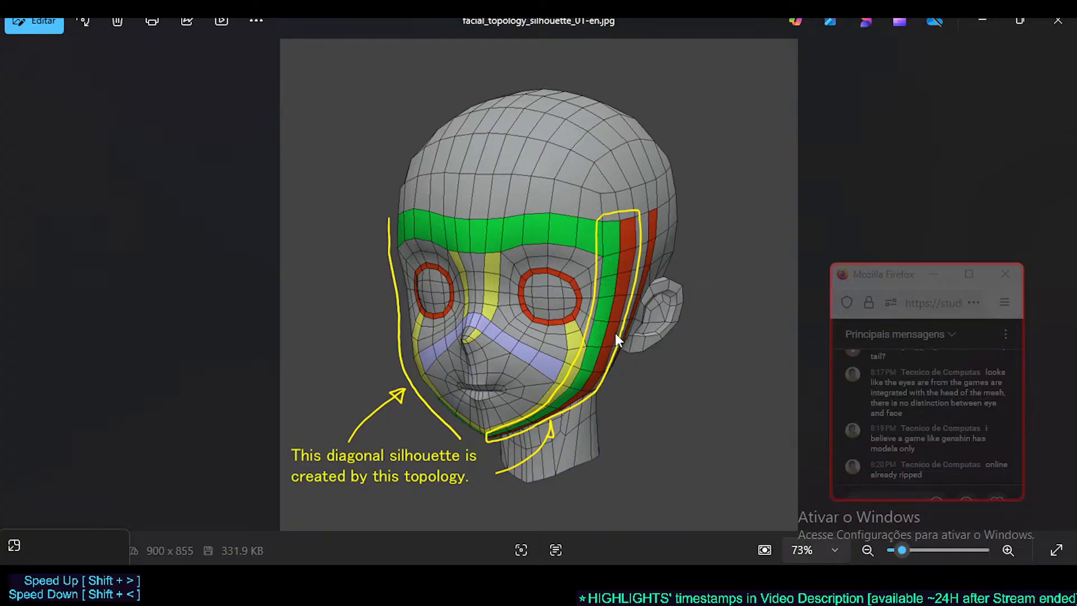
Compare the green-dressed elf and red-armored crossbow character sheet with the face loops in facial_topology_silhouette_01-en.jpg
{"action": "key", "text": "Right"}
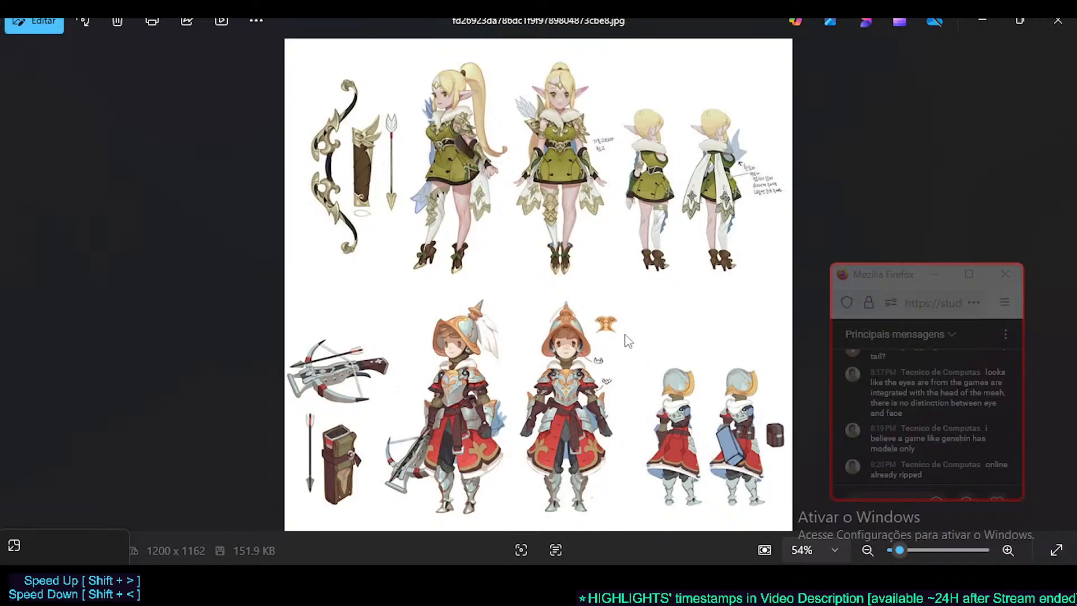
{"action": "key", "text": "Left"}
{"action": "key", "text": "Right"}
{"action": "key", "text": "Left"}
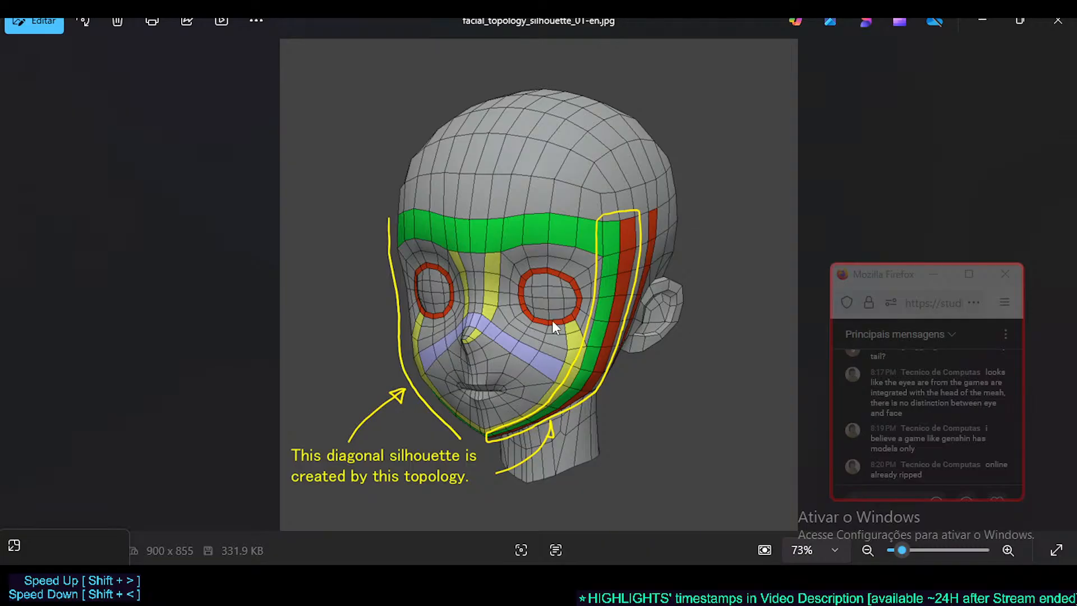
{"action": "scroll", "coordinate": [521, 339], "scroll_direction": "up", "scroll_amount": 2}
{"action": "scroll", "coordinate": [561, 365], "scroll_direction": "down", "scroll_amount": 2}
Go through the top-hat character screenshot and the Kali wireframe to the green-dressed elf and red-armored crossbow character sheet
{"action": "key", "text": "Right"}
{"action": "key", "text": "Right"}
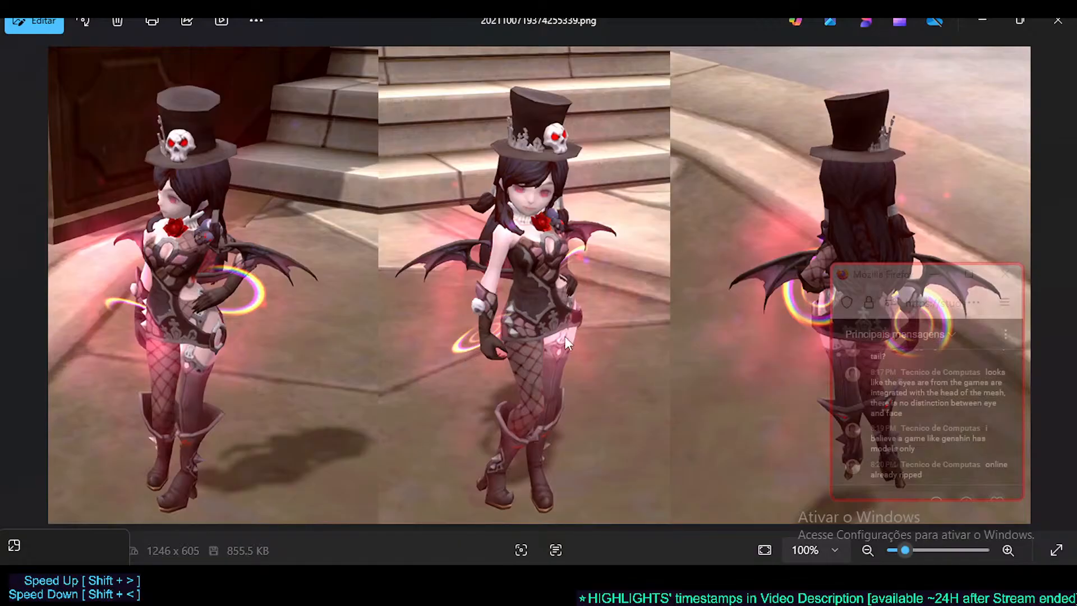
{"action": "key", "text": "Right"}
{"action": "key", "text": "Right"}
{"action": "key", "text": "Right"}
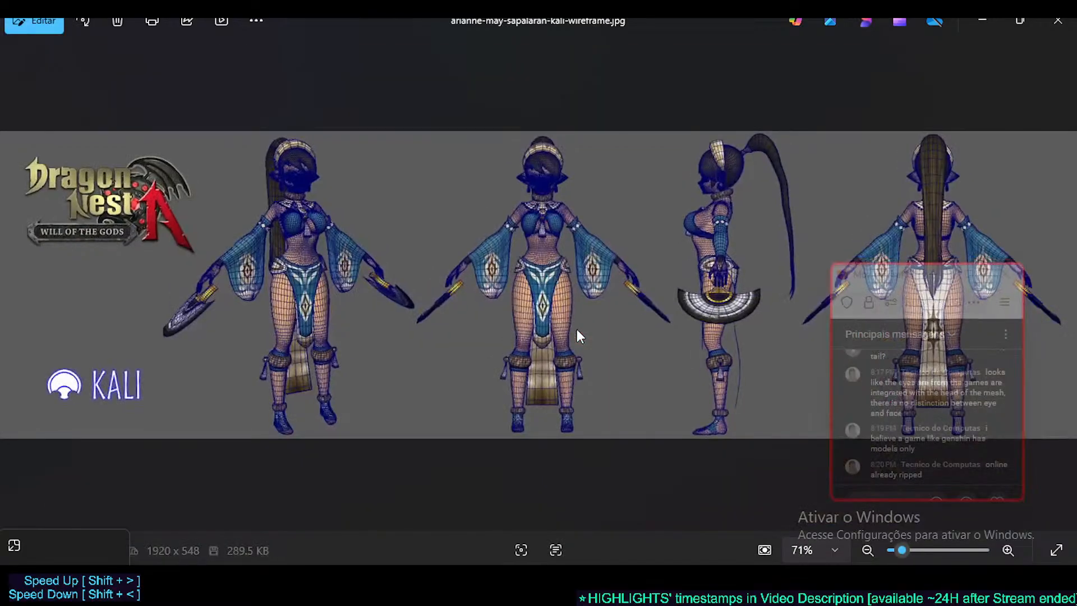
{"action": "key", "text": "Right"}
{"action": "key", "text": "Right"}
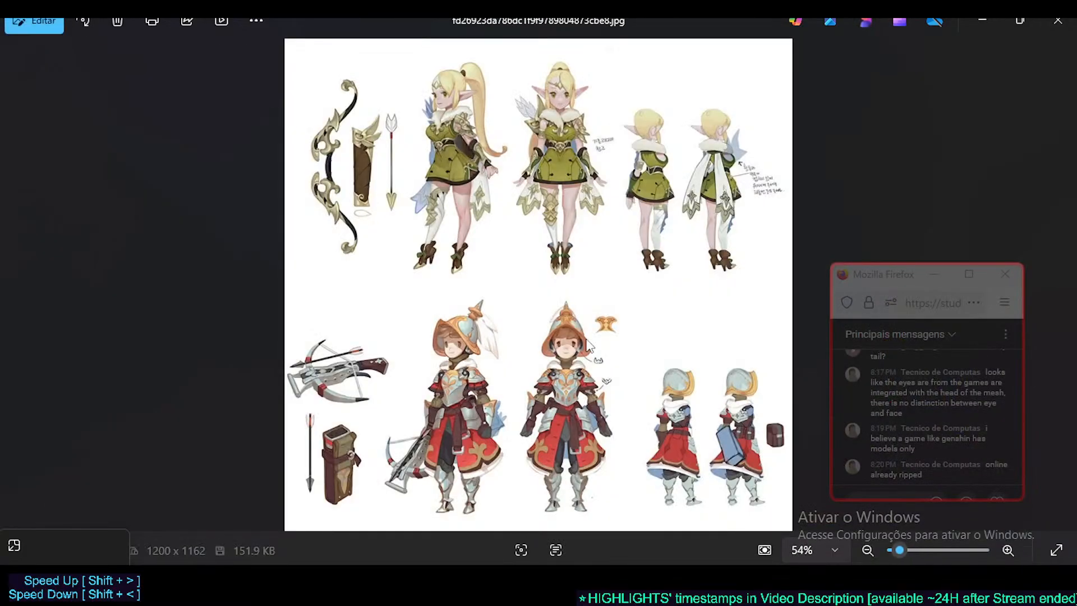
Examine the jaw and cheek edge loops in the diagonal silhouette topology image, alternating with the elf and crossbow character sheet
{"action": "key", "text": "Left"}
{"action": "key", "text": "Left"}
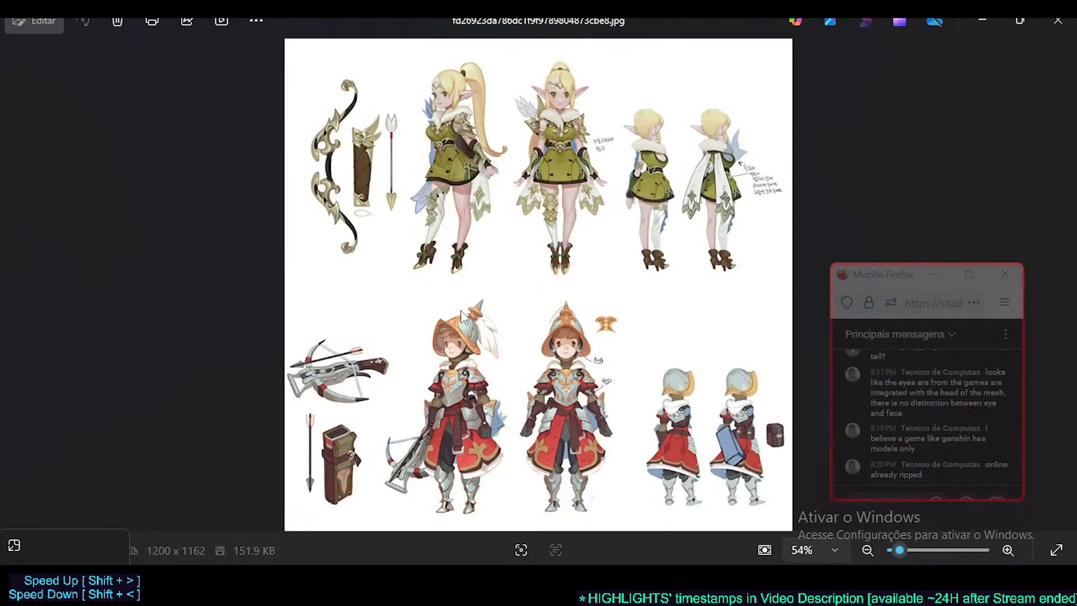
{"action": "key", "text": "Right"}
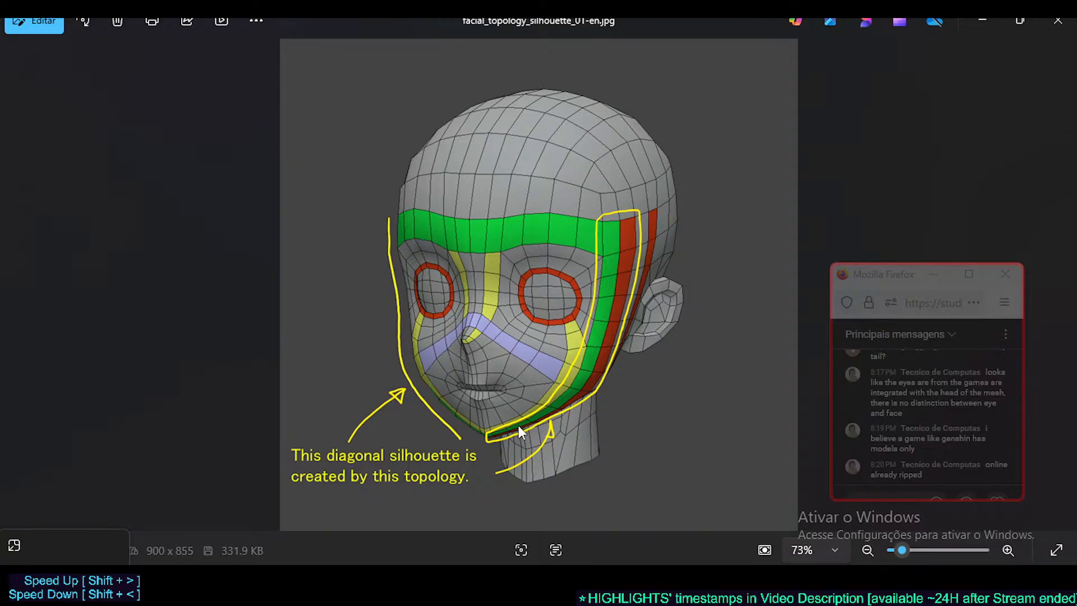
{"action": "key", "text": "Right"}
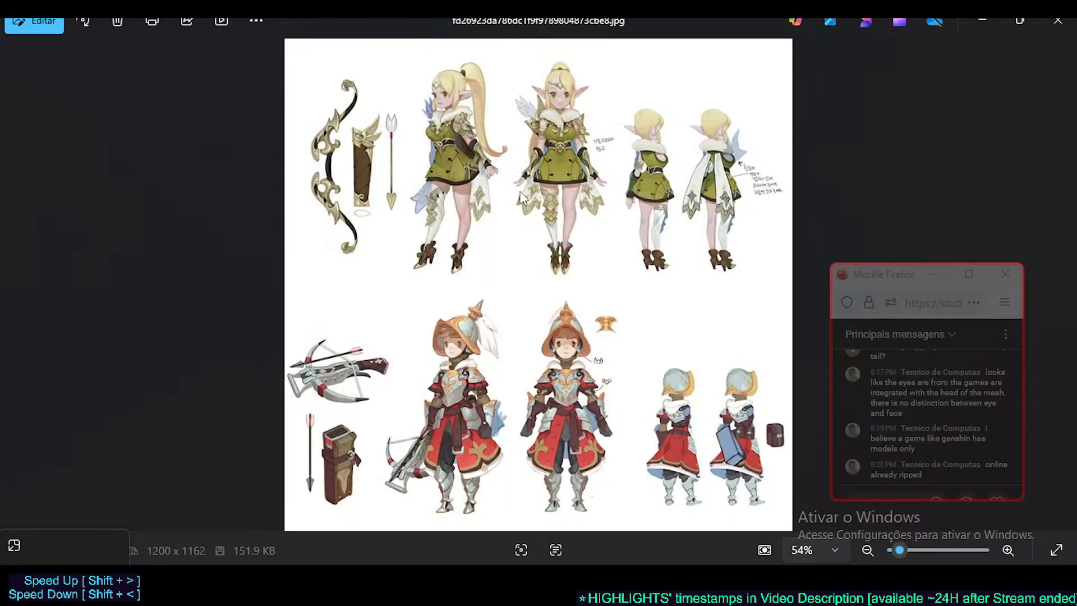
{"action": "key", "text": "Left"}
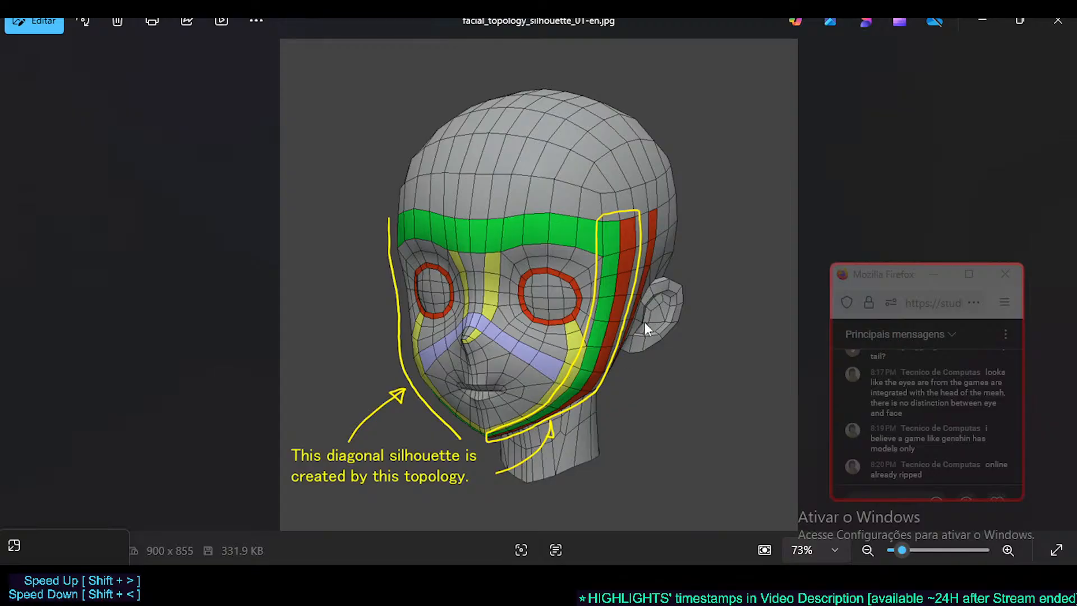
Examine the purple-haired Sorceress up close and at full figure in the character creation screenshot hhhhhh.jpg
{"action": "key", "text": "Right"}
{"action": "key", "text": "Right"}
{"action": "scroll", "coordinate": [556, 253], "scroll_direction": "up", "scroll_amount": 8}
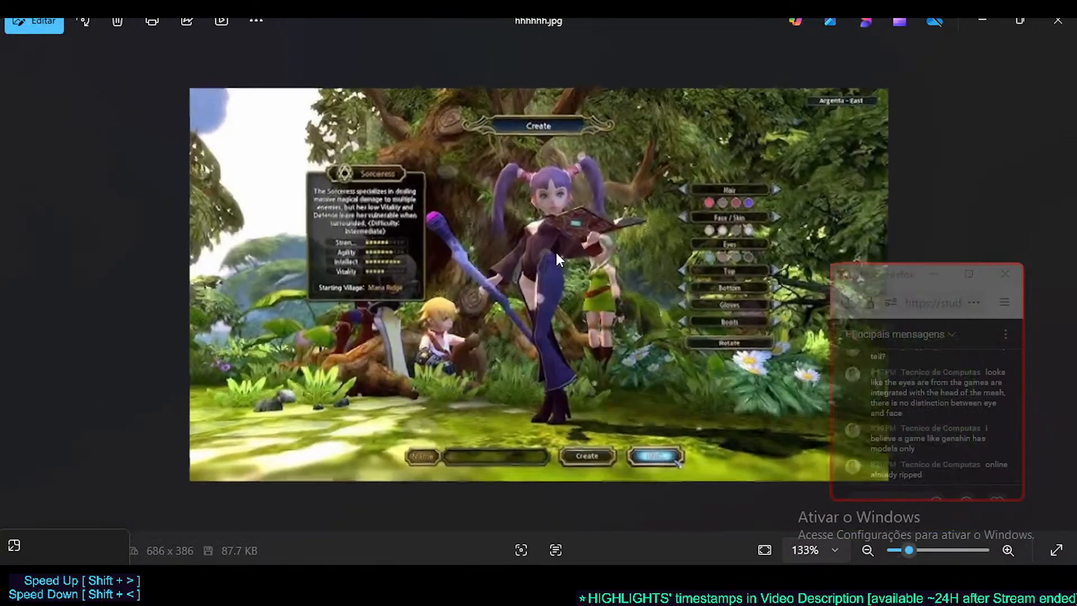
{"action": "scroll", "coordinate": [611, 213], "scroll_direction": "down", "scroll_amount": 3}
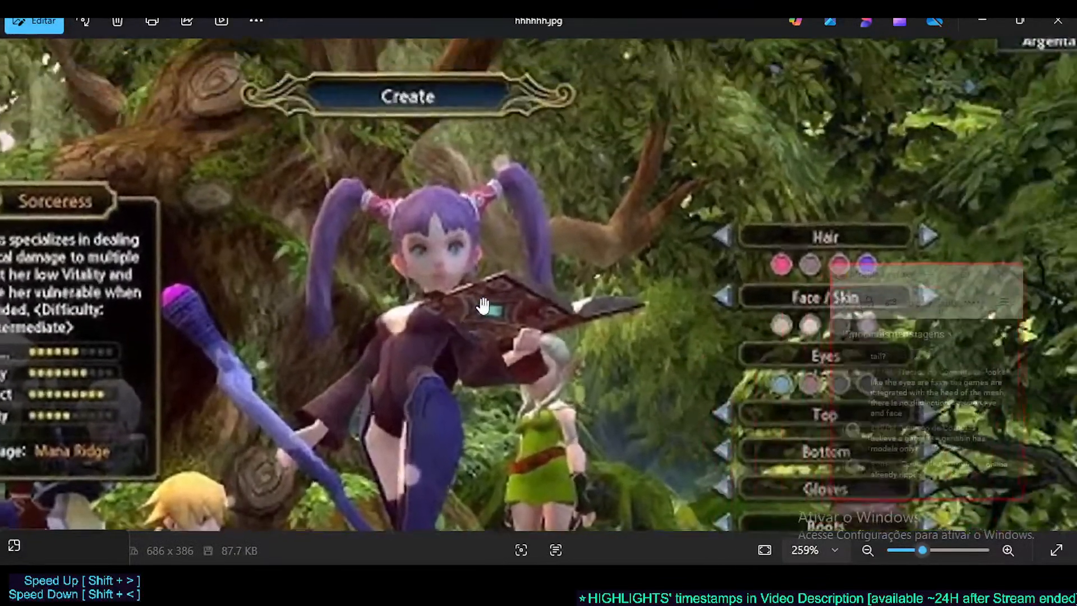
{"action": "scroll", "coordinate": [522, 236], "scroll_direction": "down", "scroll_amount": 3}
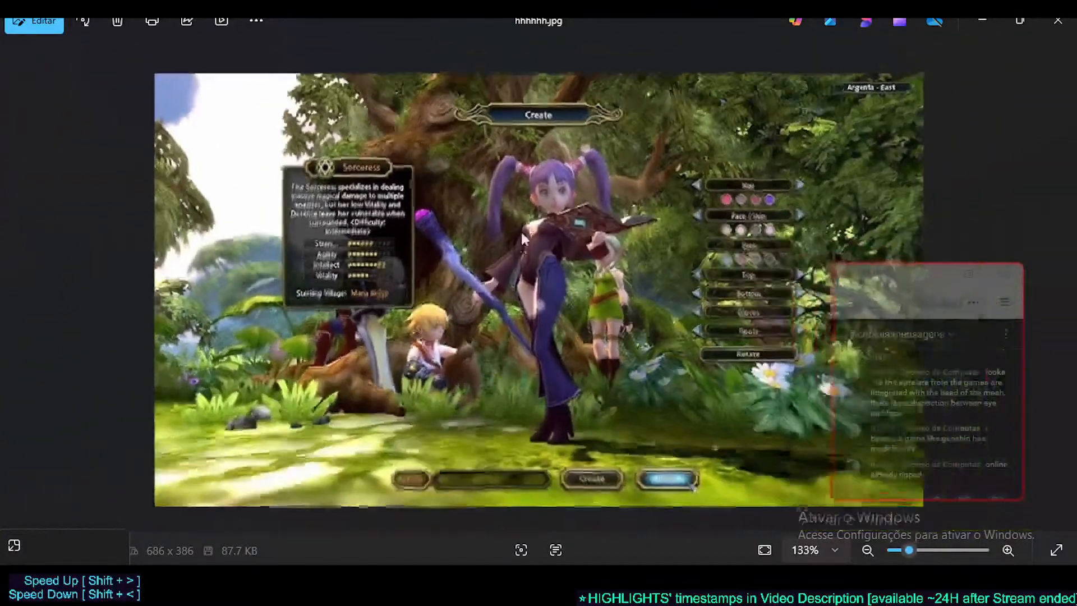
{"action": "scroll", "coordinate": [611, 272], "scroll_direction": "up", "scroll_amount": 1}
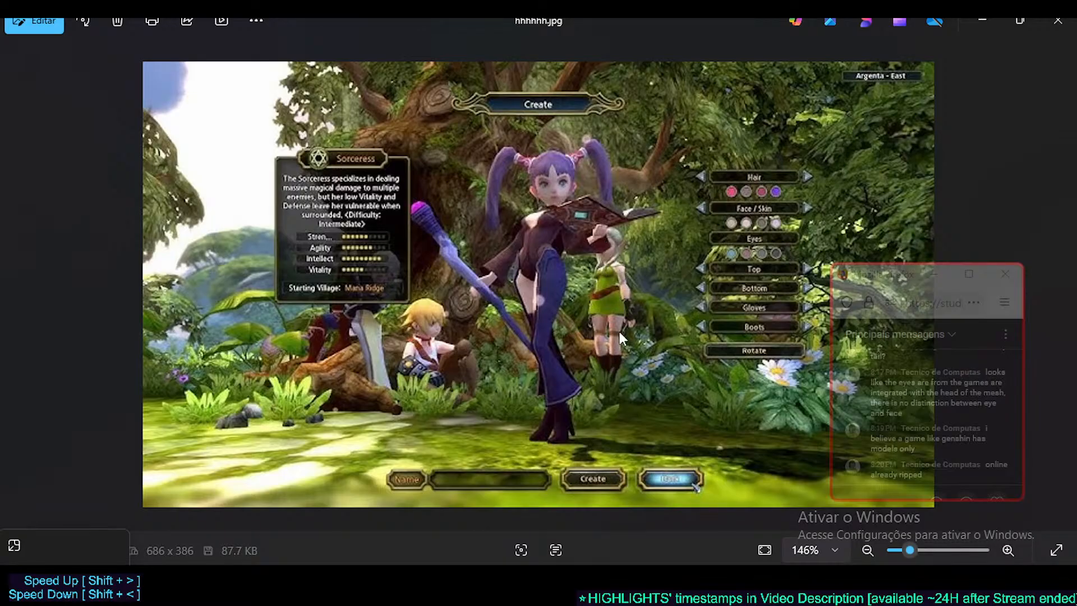
{"action": "scroll", "coordinate": [621, 344], "scroll_direction": "down", "scroll_amount": 2}
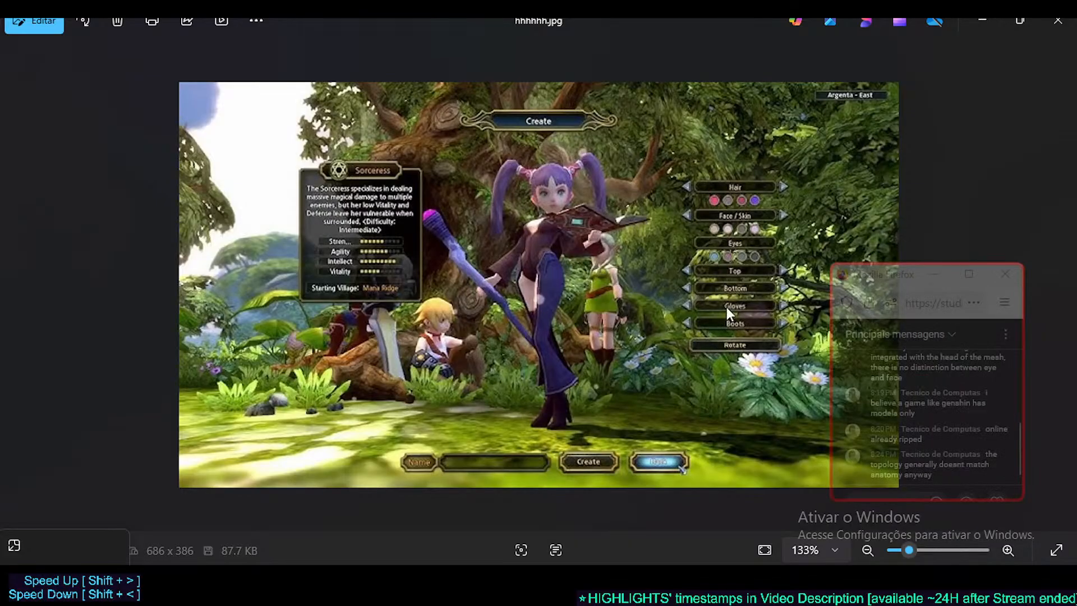
Look through the Dragon Nest screenshots of the yellow-dressed Bowmaster, the blonde winged elf and the Live Streaming archer
{"action": "key", "text": "Right"}
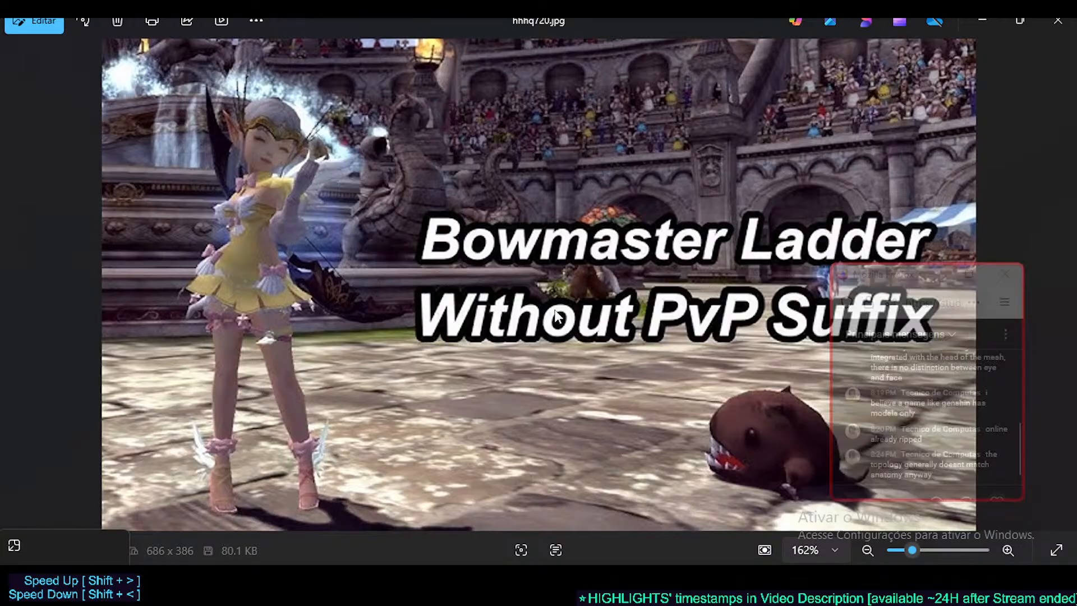
{"action": "key", "text": "Right"}
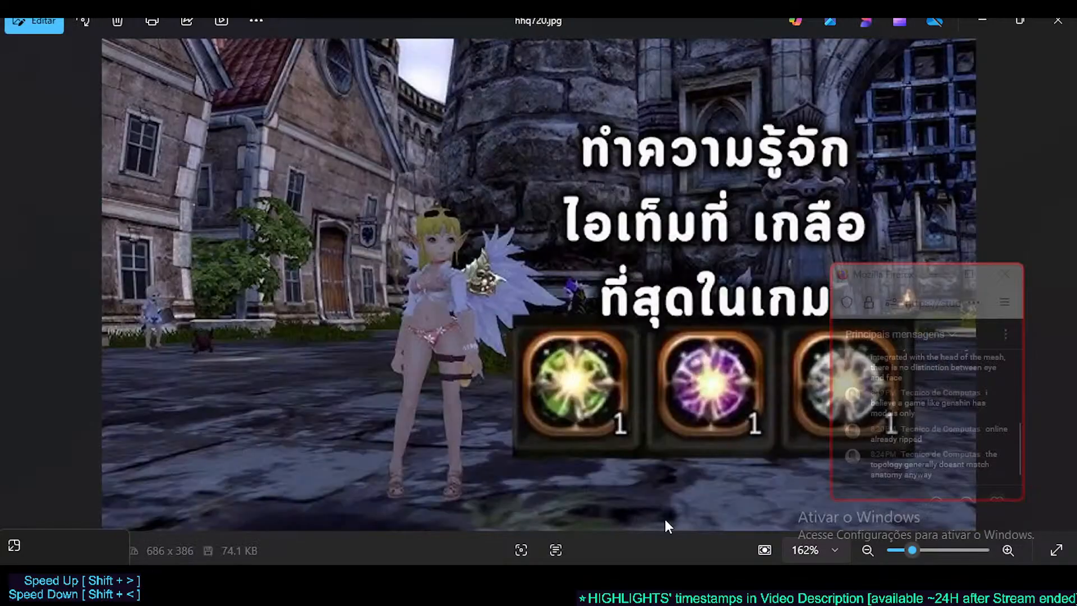
{"action": "key", "text": "Right"}
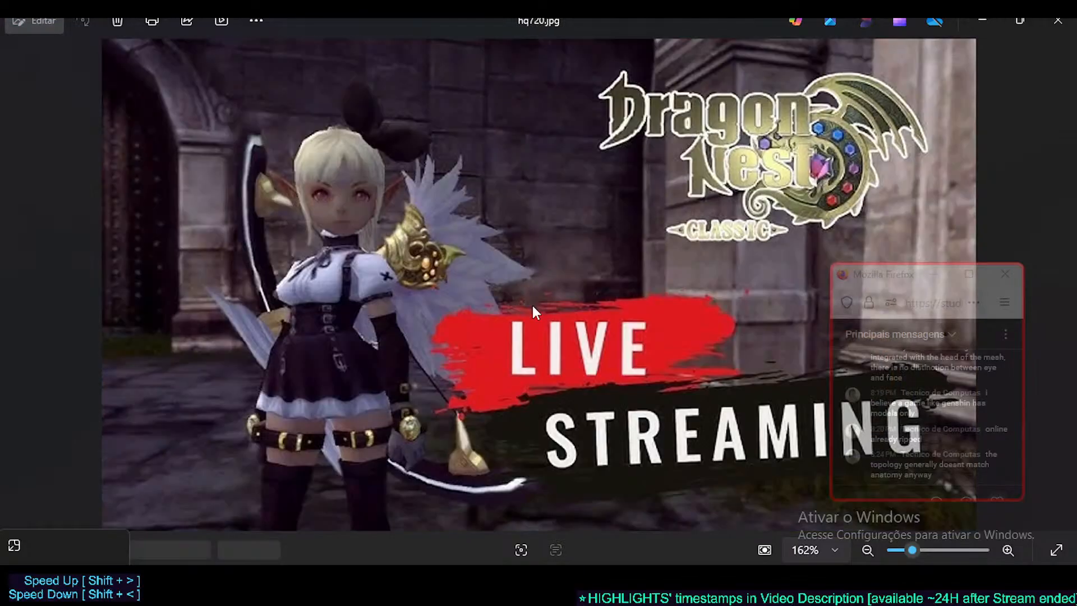
Look through the Dragon Nest references from the Thai item screenshot and green-dressed elf to the school uniform and monthly-1204.jpg lineups
{"action": "key", "text": "Right"}
{"action": "key", "text": "Left"}
{"action": "key", "text": "Left"}
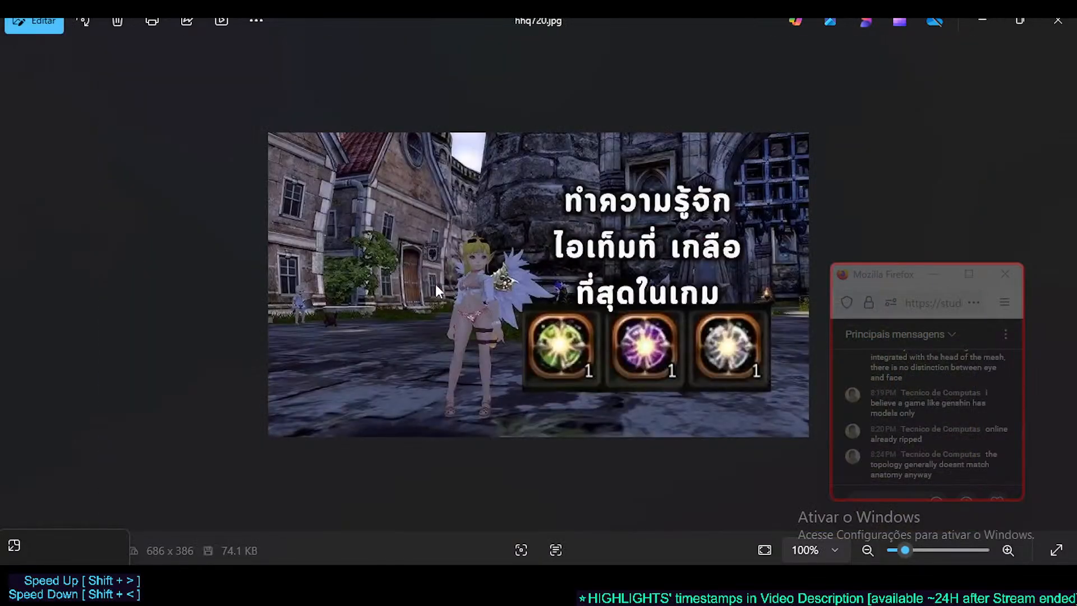
{"action": "key", "text": "Right"}
{"action": "key", "text": "Right"}
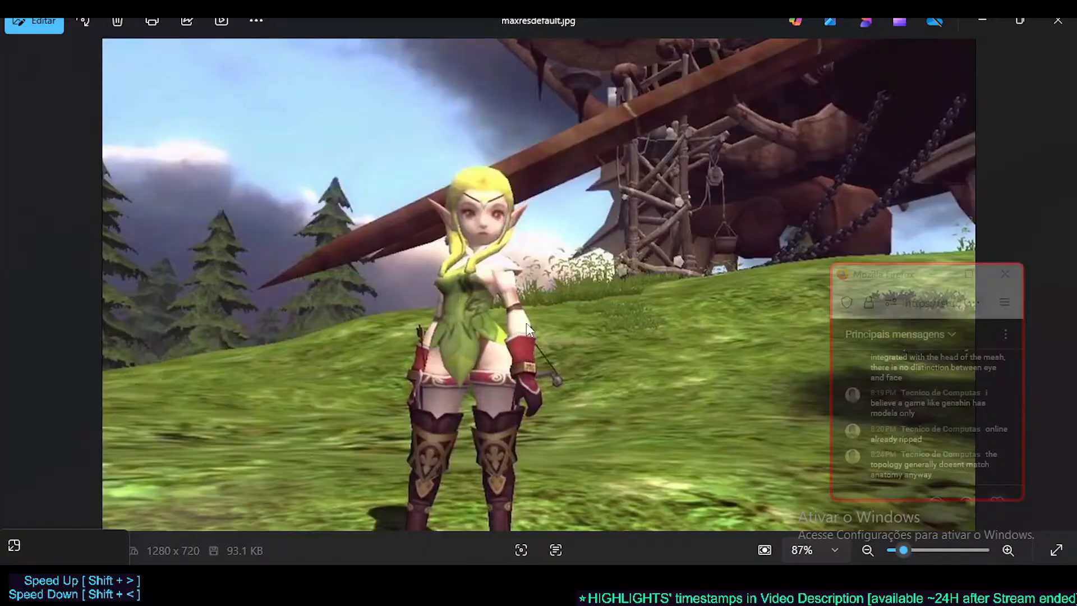
{"action": "key", "text": "Right"}
{"action": "key", "text": "Left"}
{"action": "key", "text": "Right"}
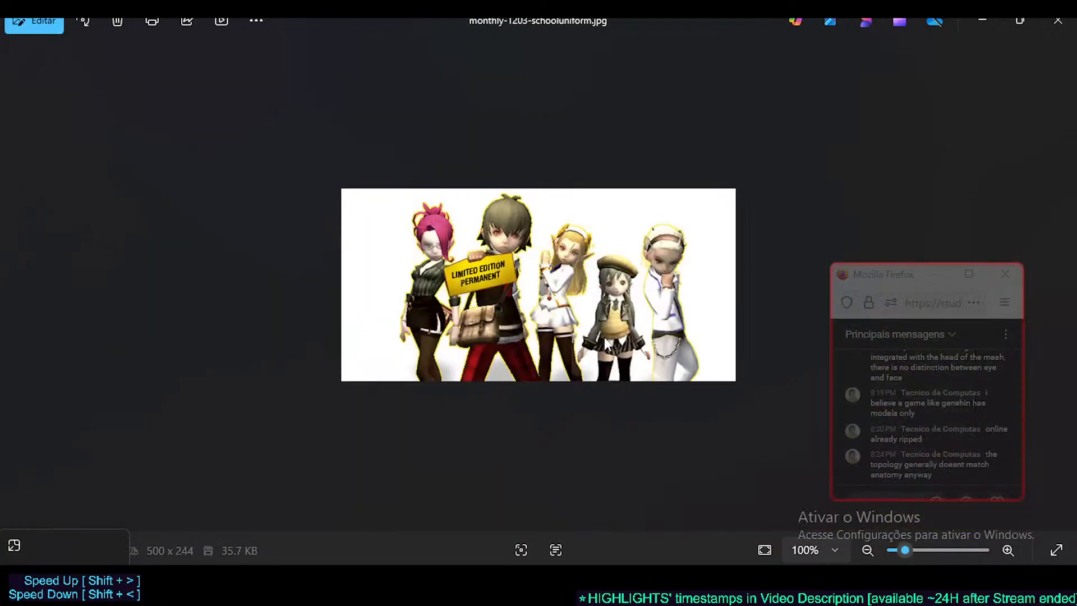
{"action": "key", "text": "Right"}
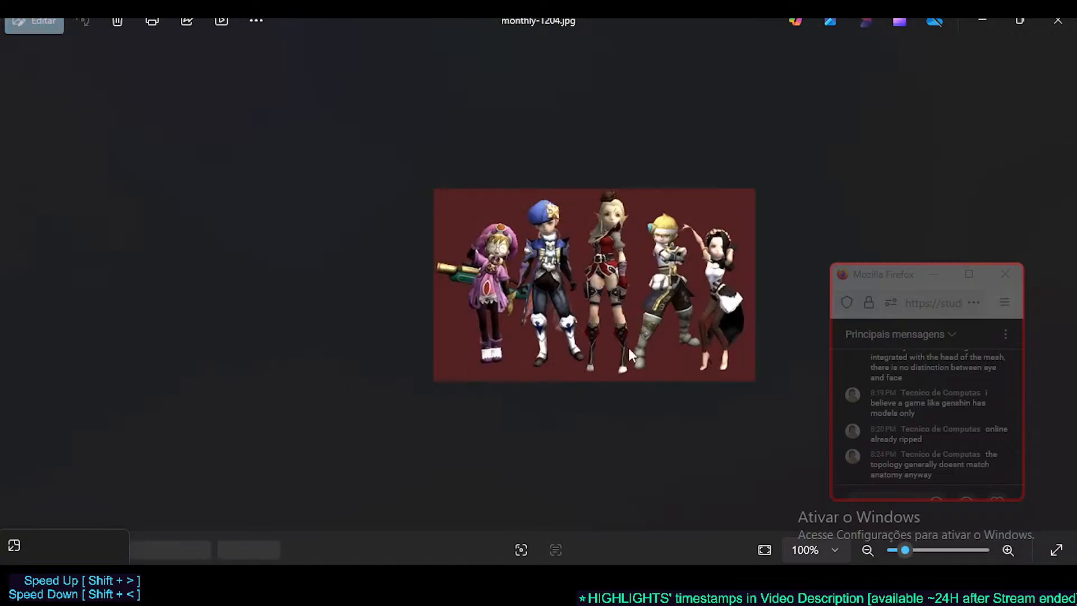
Compare the character proportions in the costume lineups monthly-1204.jpg and monthly-1206.jpg up close
{"action": "scroll", "coordinate": [608, 268], "scroll_direction": "up", "scroll_amount": 2}
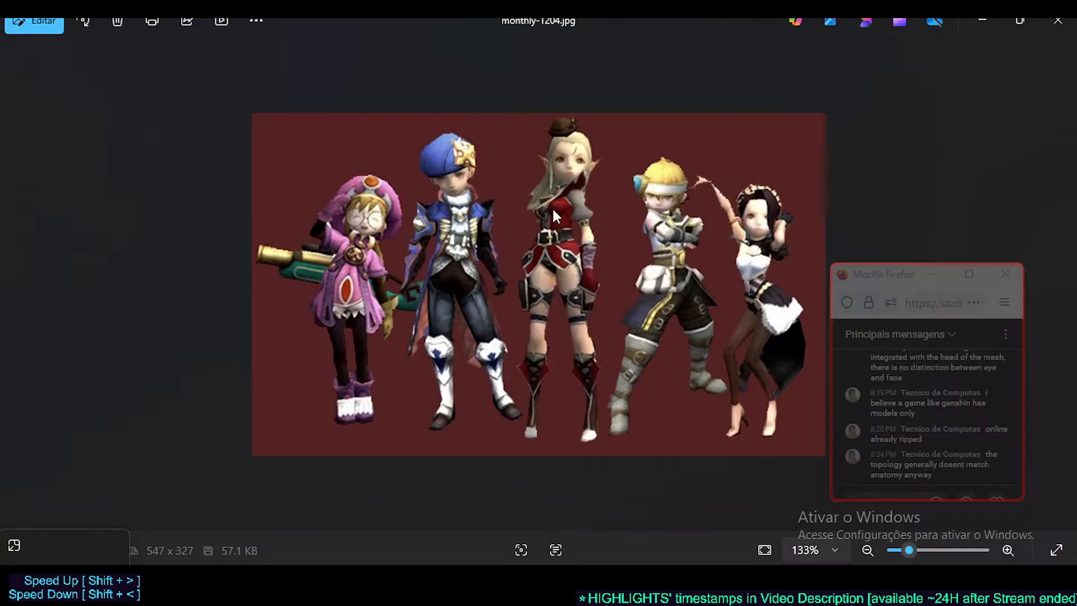
{"action": "key", "text": "Right"}
{"action": "scroll", "coordinate": [594, 318], "scroll_direction": "up", "scroll_amount": 2}
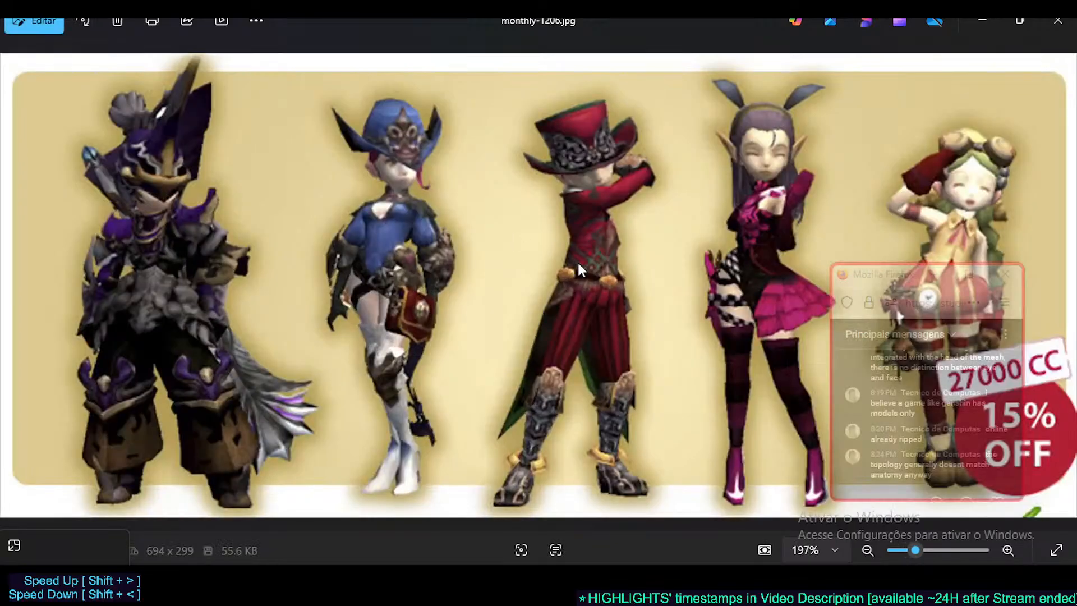
{"action": "key", "text": "Left"}
{"action": "key", "text": "Right"}
{"action": "scroll", "coordinate": [645, 227], "scroll_direction": "up", "scroll_amount": 2}
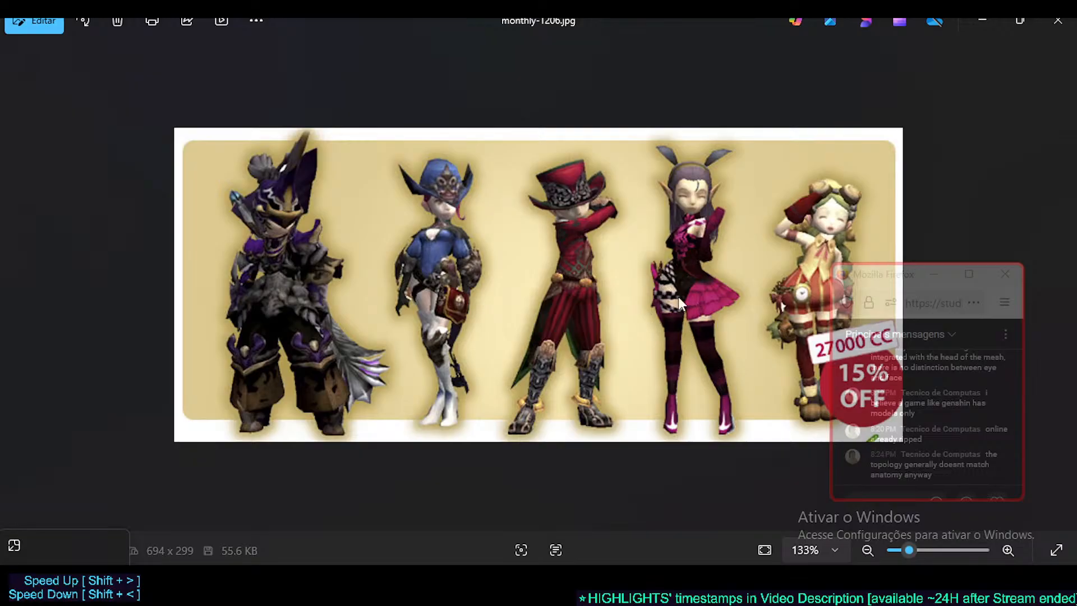
{"action": "key", "text": "Left"}
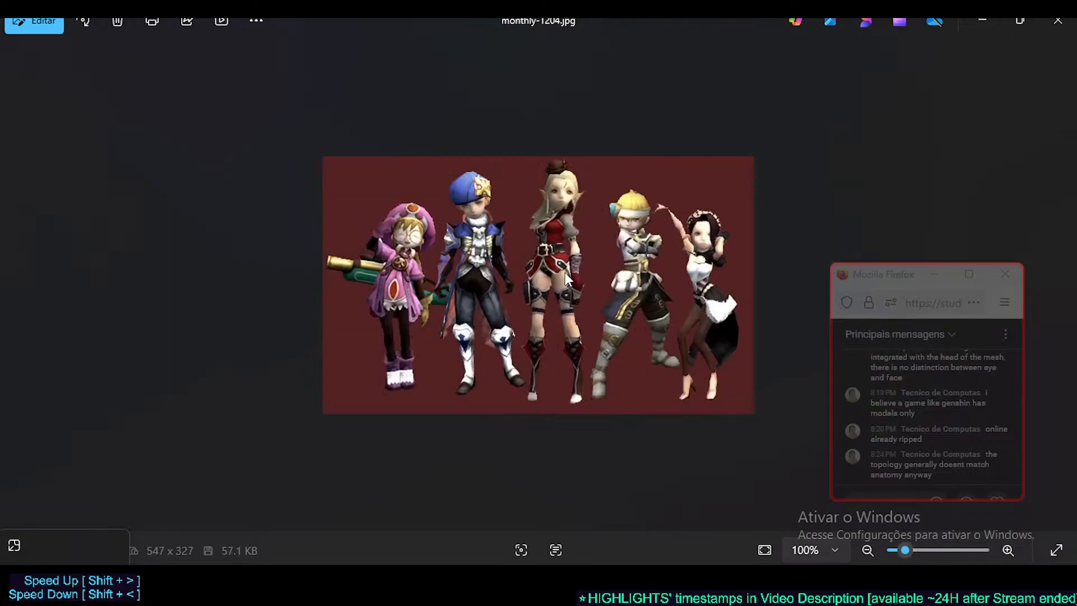
Look through the class lineups monthly-1207a.jpg and monthly-1207b.jpg and the Nekomancer.png sketch sheet
{"action": "key", "text": "Right"}
{"action": "key", "text": "Right"}
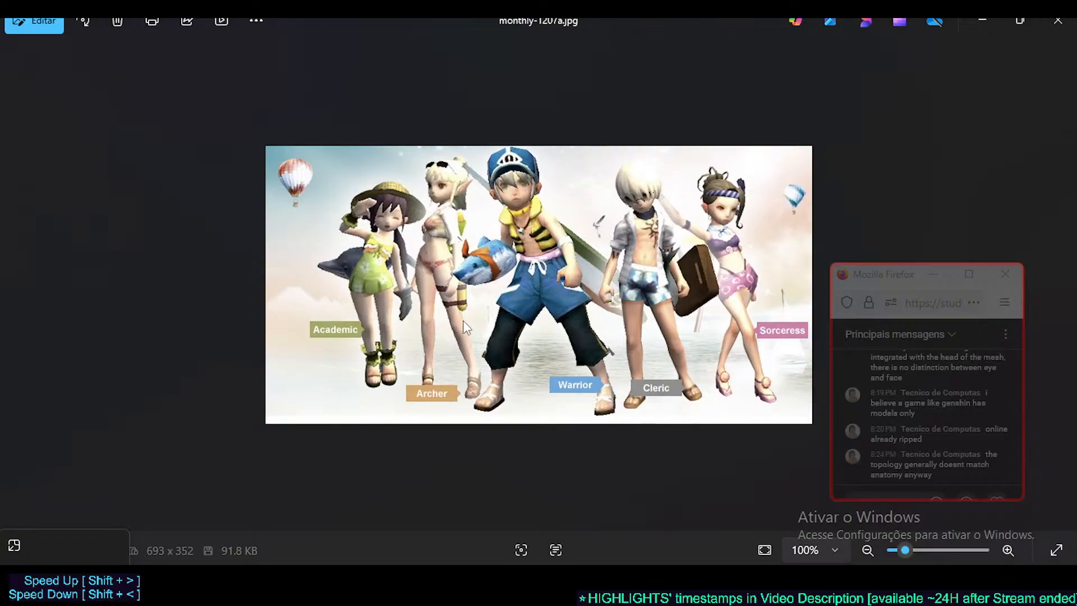
{"action": "key", "text": "Right"}
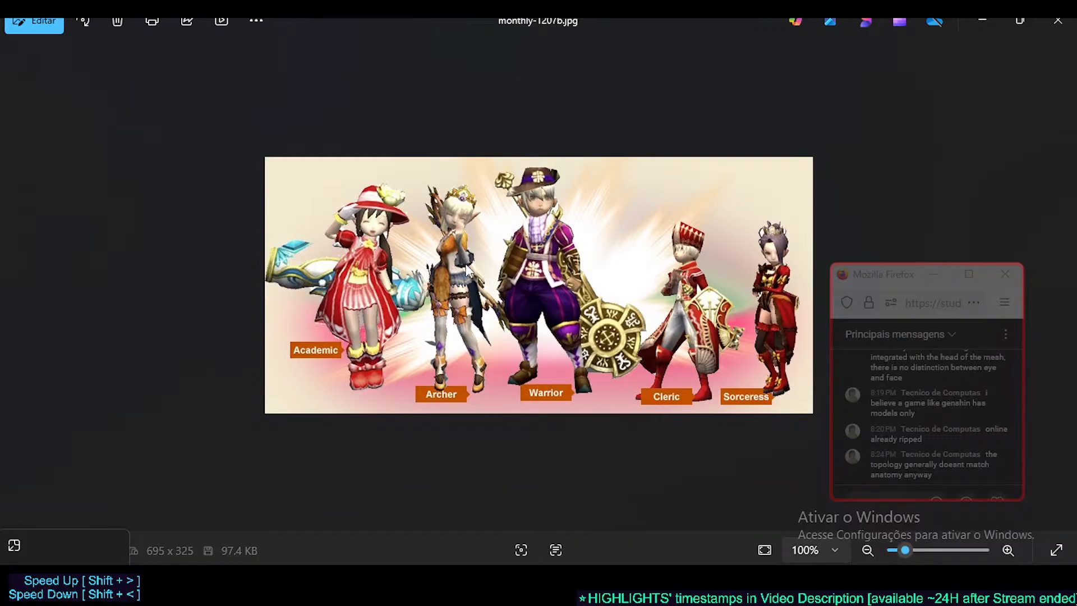
{"action": "key", "text": "Right"}
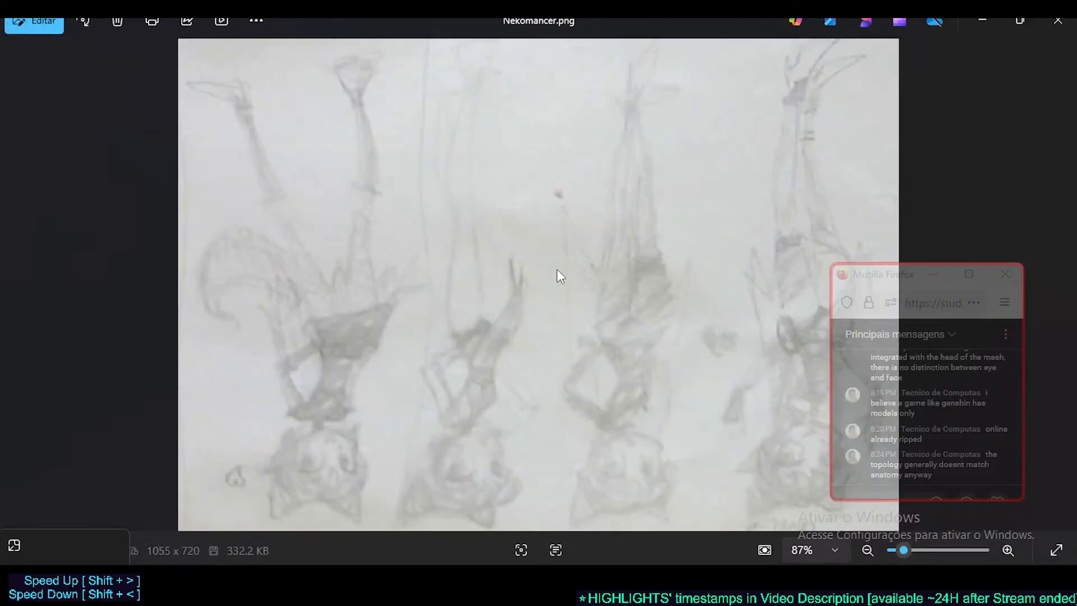
{"action": "key", "text": "Right"}
{"action": "key", "text": "Left"}
{"action": "key", "text": "Left"}
{"action": "key", "text": "Left"}
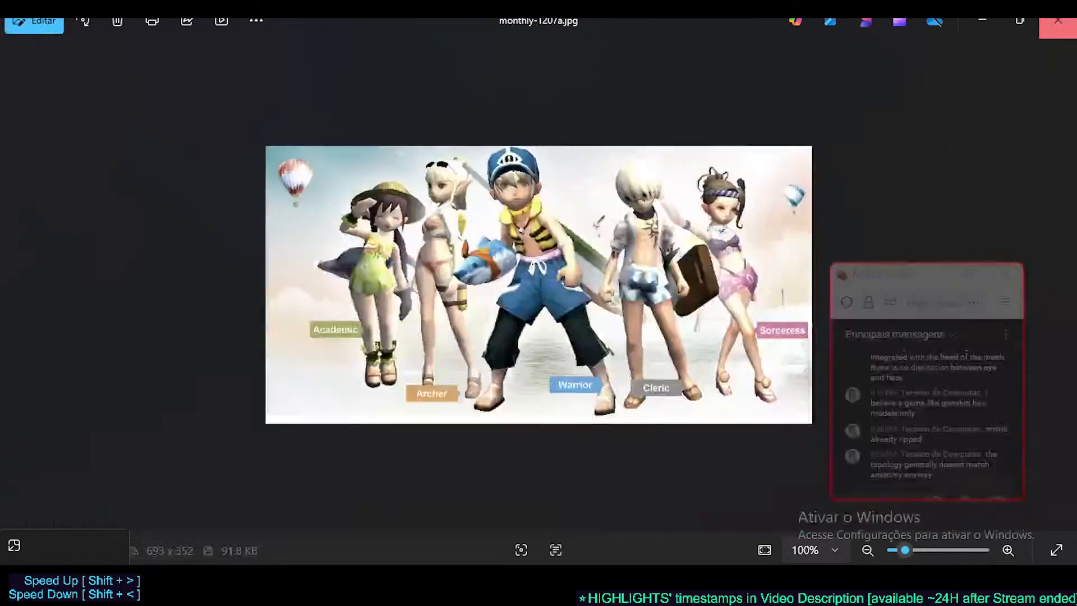
Close the image viewer, switch to Blender and open Dorothy.blend from the Neocene-V-AssetLibrary 01_Characters folder
{"action": "left_click", "coordinate": [1057, 21]}
{"action": "key", "text": "alt+Tab"}
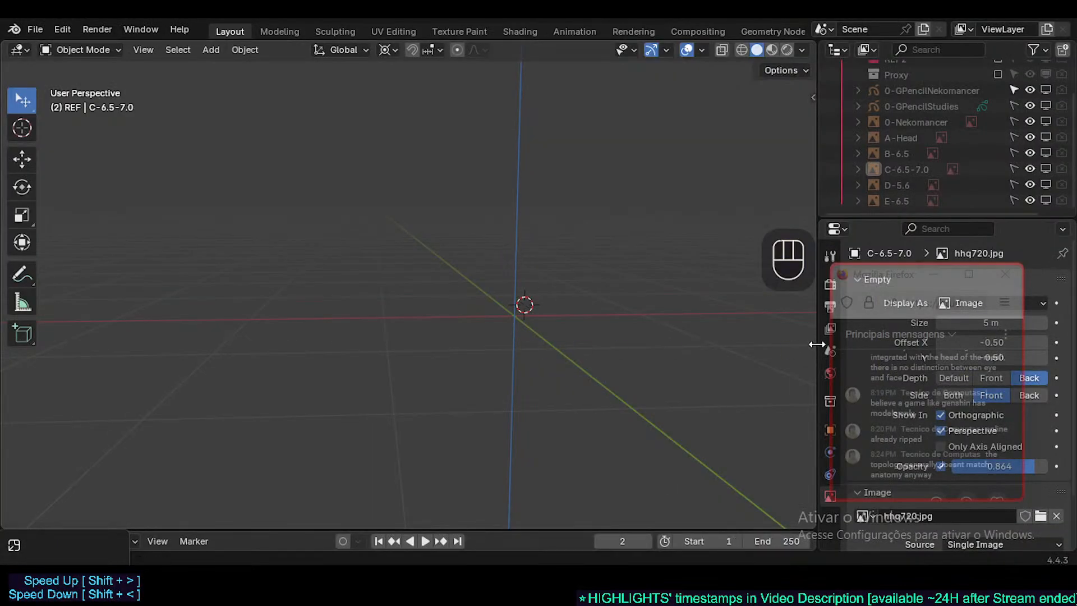
{"action": "left_click", "coordinate": [326, 182]}
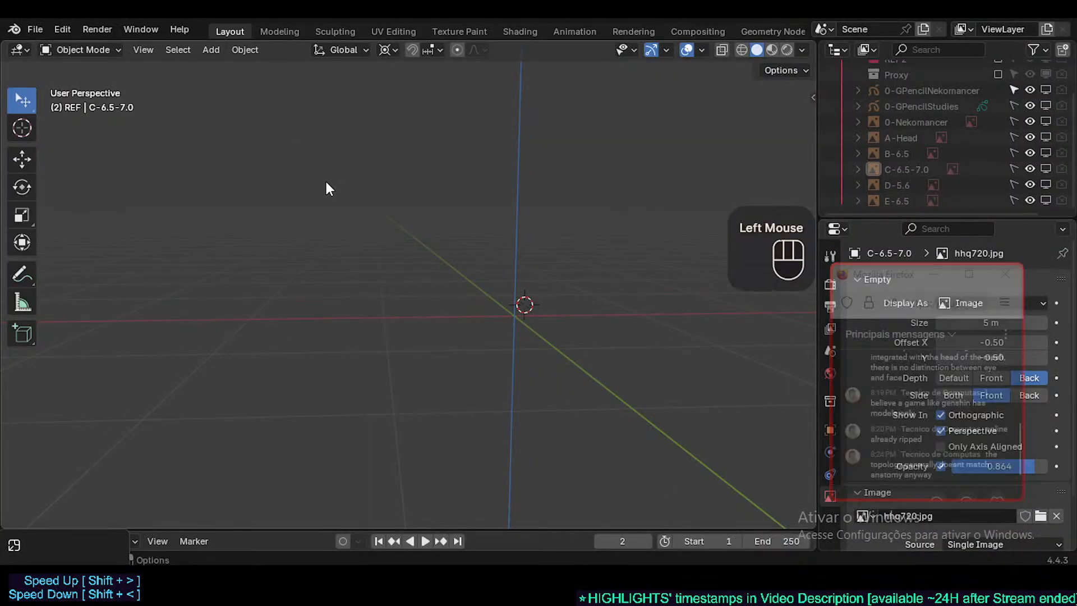
{"action": "left_click", "coordinate": [39, 27]}
{"action": "left_click", "coordinate": [65, 65]}
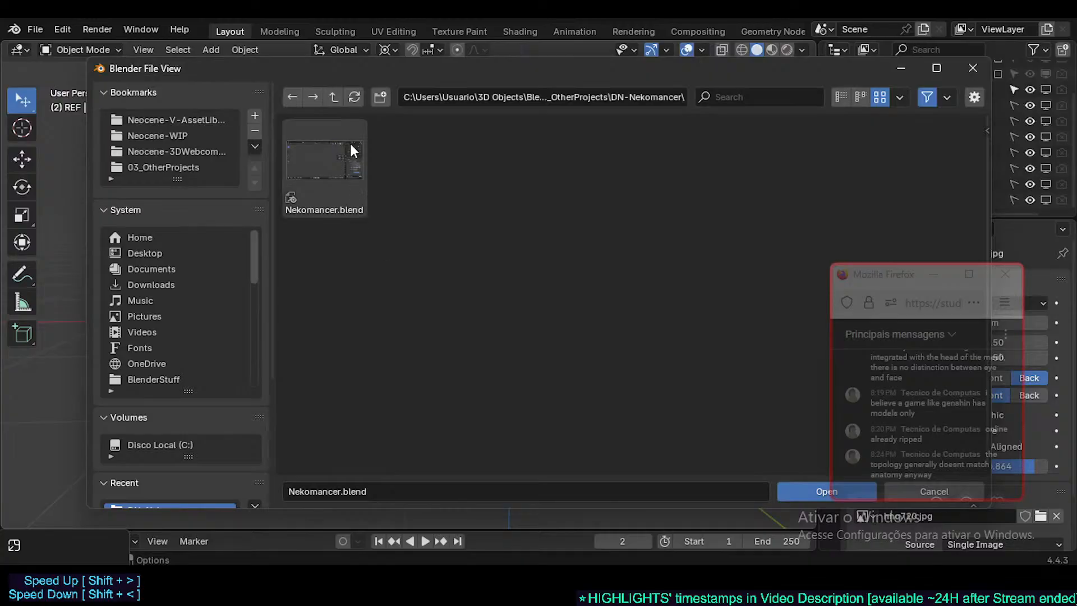
{"action": "left_click", "coordinate": [185, 120]}
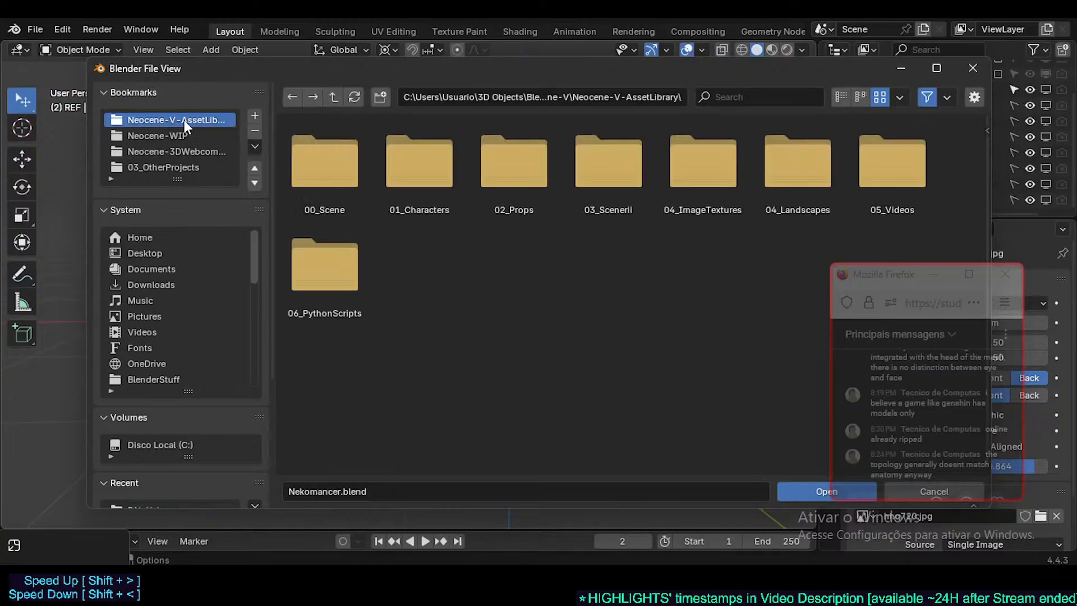
{"action": "double_click", "coordinate": [438, 173]}
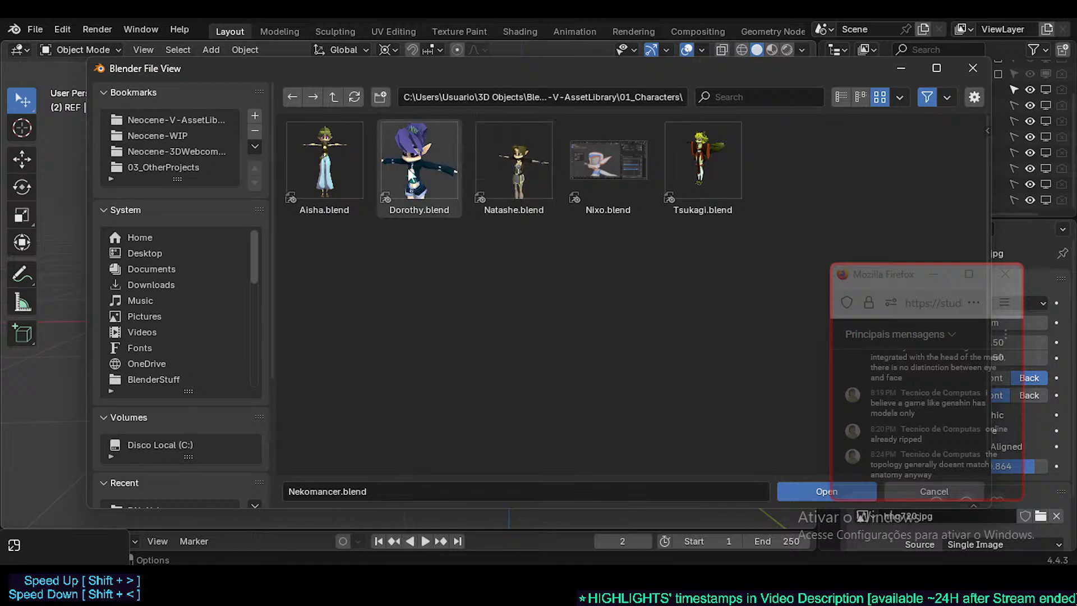
{"action": "double_click", "coordinate": [409, 151]}
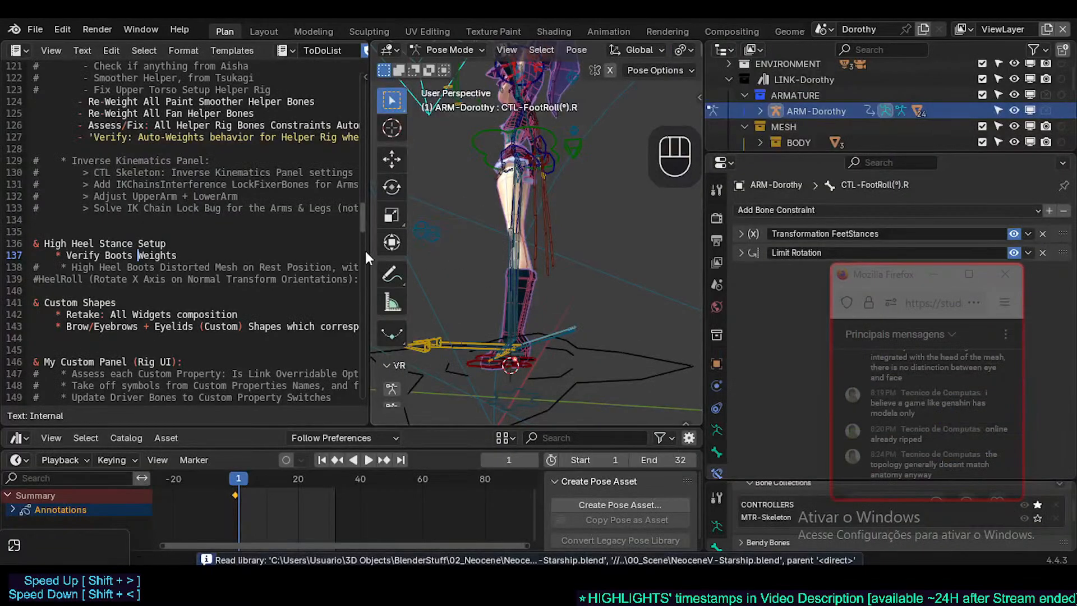
Enlarge the 3D viewport around Dorothy by narrowing the to-do text editor and shrinking the asset browser and timeline
{"action": "left_click_drag", "start_coordinate": [365, 251], "coordinate": [194, 251]}
{"action": "middle_click_drag", "start_coordinate": [387, 269], "coordinate": [442, 285], "text": "shift"}
{"action": "scroll", "coordinate": [433, 275], "scroll_direction": "up", "scroll_amount": 2}
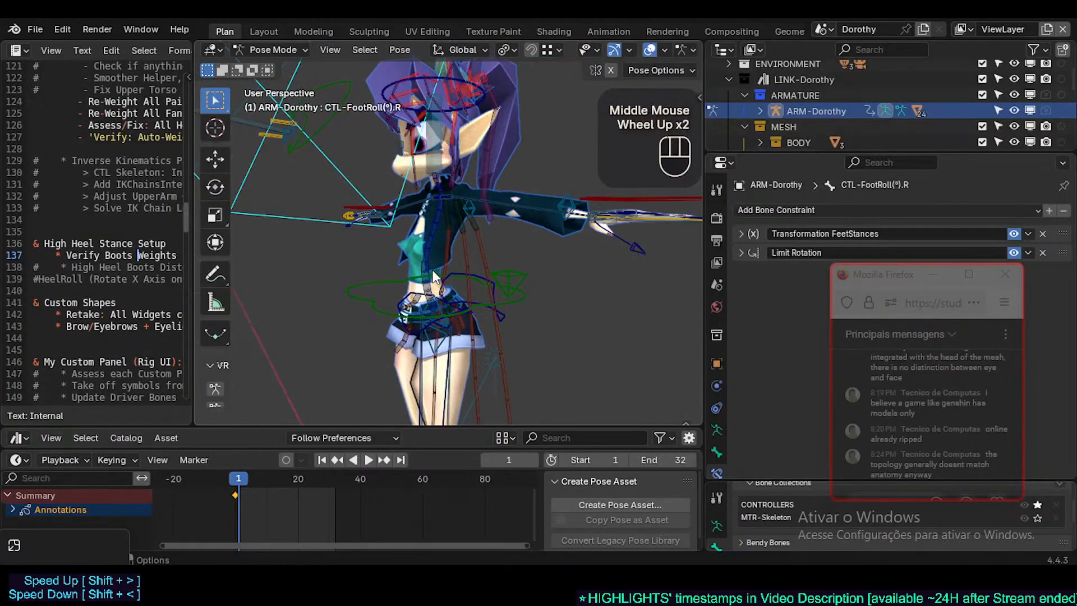
{"action": "scroll", "coordinate": [433, 274], "scroll_direction": "down", "scroll_amount": 1}
{"action": "left_click_drag", "start_coordinate": [463, 448], "coordinate": [466, 511]}
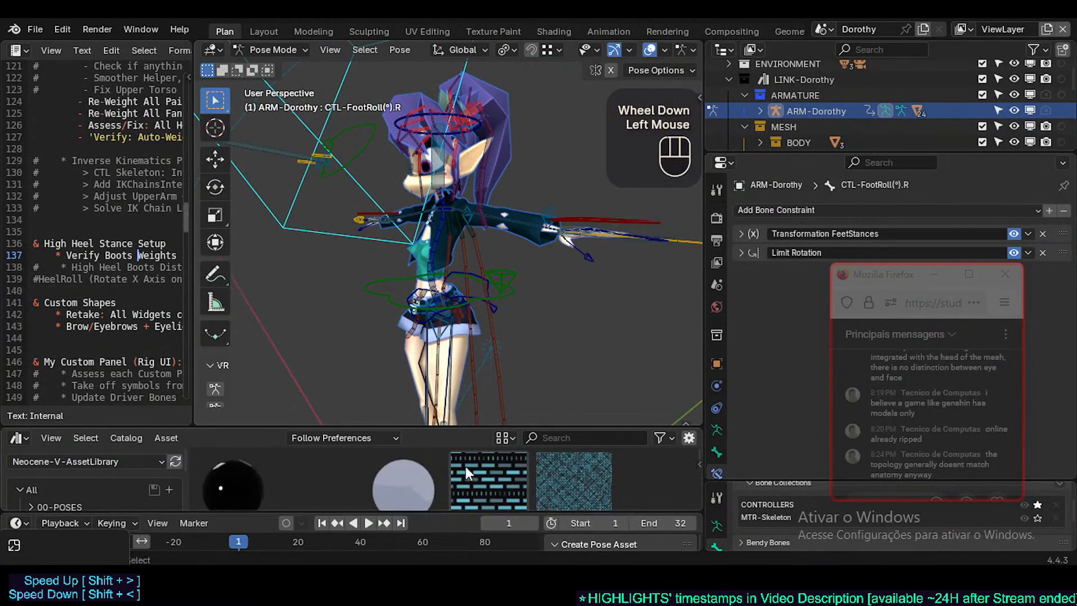
{"action": "left_click_drag", "start_coordinate": [466, 427], "coordinate": [466, 489]}
{"action": "middle_click_drag", "start_coordinate": [429, 331], "coordinate": [470, 318]}
{"action": "scroll", "coordinate": [470, 318], "scroll_direction": "up", "scroll_amount": 2}
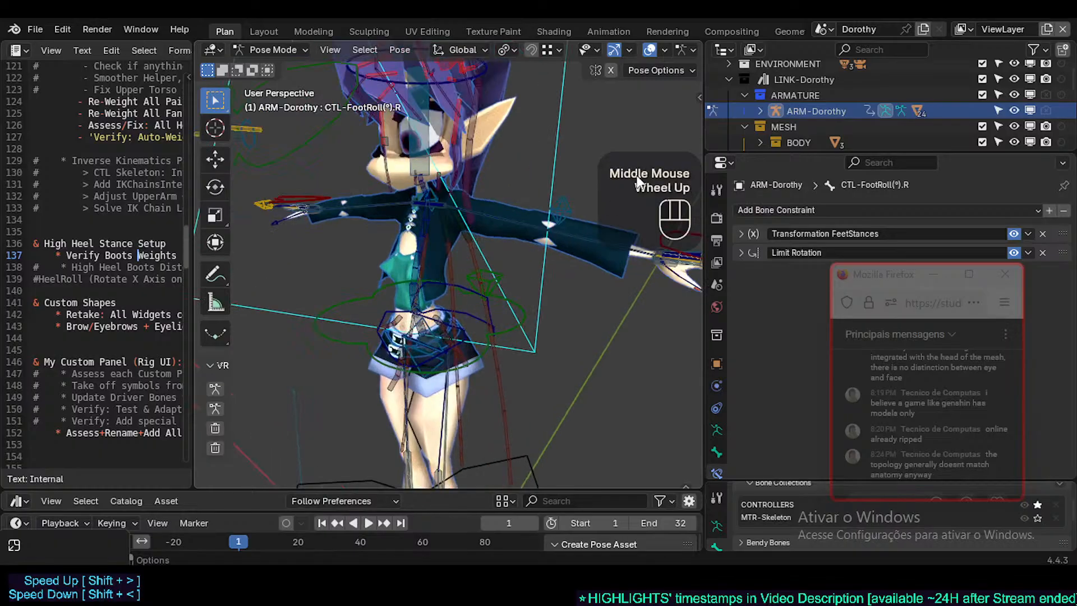
Enlarge the outliner, collapse the MESH collection and exclude Dorothy's ARMATURE collection from the view layer
{"action": "scroll", "coordinate": [789, 116], "scroll_direction": "down", "scroll_amount": 3}
{"action": "left_click_drag", "start_coordinate": [773, 150], "coordinate": [774, 296]}
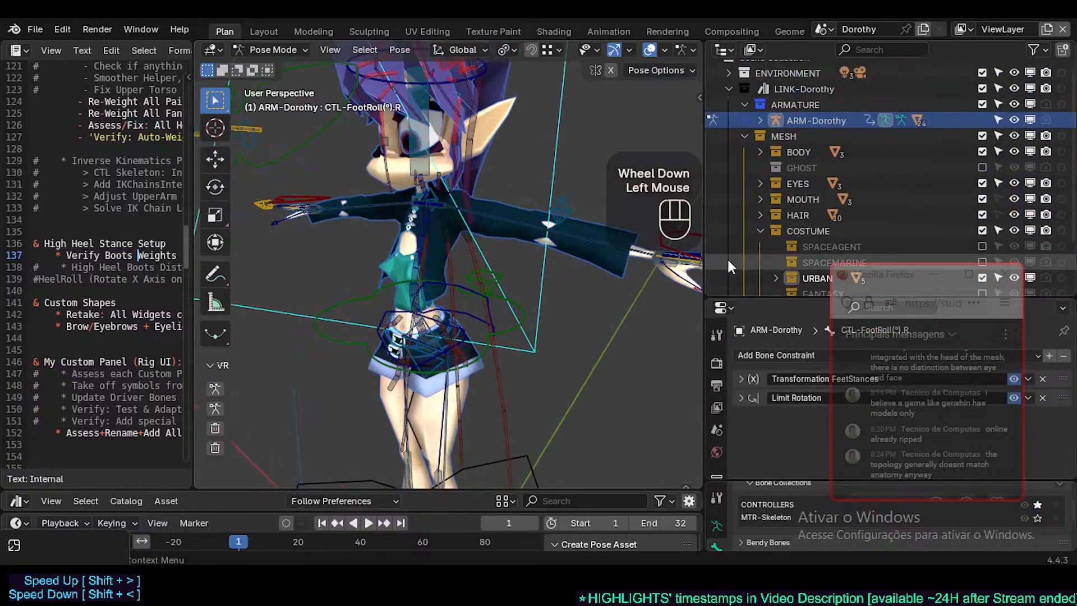
{"action": "scroll", "coordinate": [742, 199], "scroll_direction": "up", "scroll_amount": 3}
{"action": "left_click", "coordinate": [745, 147]}
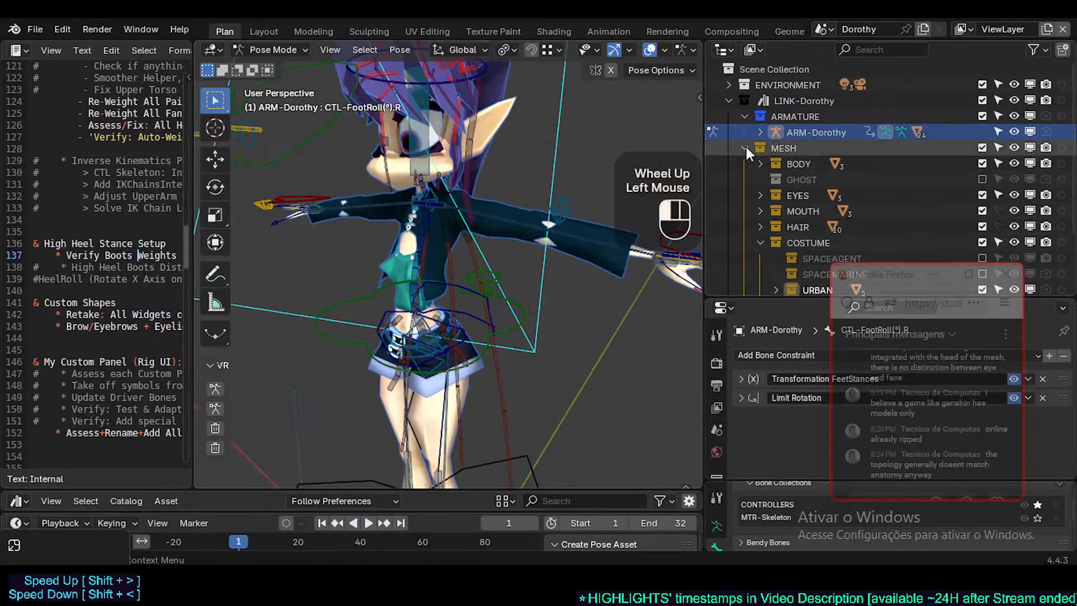
{"action": "left_click", "coordinate": [982, 116]}
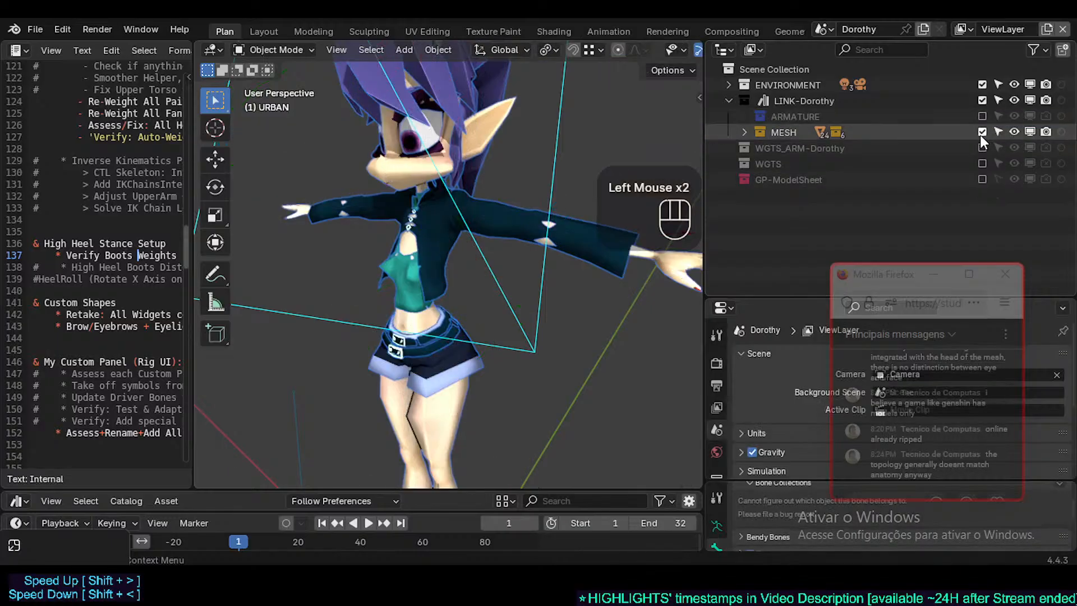
Turn on the wireframe overlay and exclude the COSTUME collection inside MESH
{"action": "left_click", "coordinate": [745, 132]}
{"action": "scroll", "coordinate": [948, 210], "scroll_direction": "down", "scroll_amount": 2}
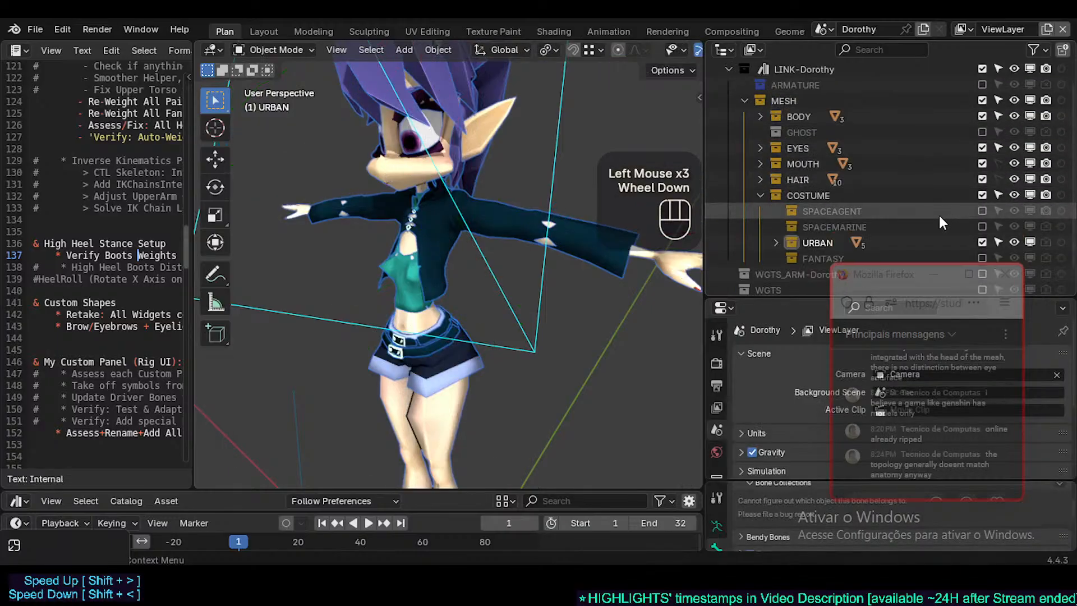
{"action": "key", "text": "shift+ctrl+alt+z"}
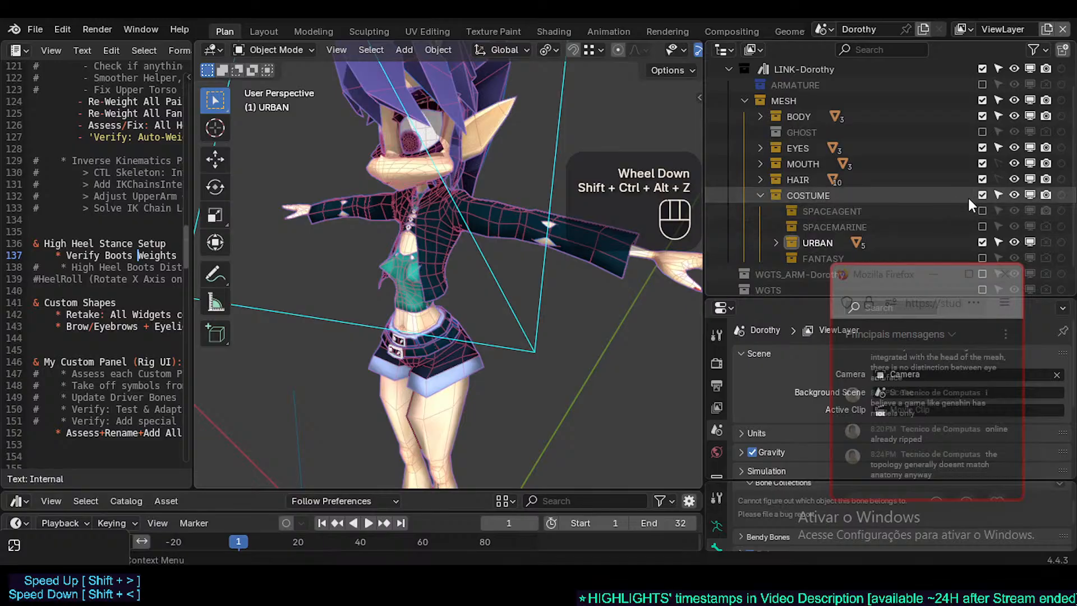
{"action": "left_click", "coordinate": [982, 193]}
Select Dorothy's body mesh as seen from behind at the upper back
{"action": "middle_click_drag", "start_coordinate": [356, 311], "coordinate": [437, 314]}
{"action": "middle_click_drag", "start_coordinate": [426, 314], "coordinate": [263, 312]}
{"action": "scroll", "coordinate": [423, 285], "scroll_direction": "up", "scroll_amount": 2}
{"action": "middle_click_drag", "start_coordinate": [423, 285], "coordinate": [331, 287]}
{"action": "middle_click_drag", "start_coordinate": [375, 287], "coordinate": [466, 238]}
{"action": "scroll", "coordinate": [371, 268], "scroll_direction": "up", "scroll_amount": 1}
{"action": "key", "text": "Tab"}
{"action": "left_click", "coordinate": [465, 238]}
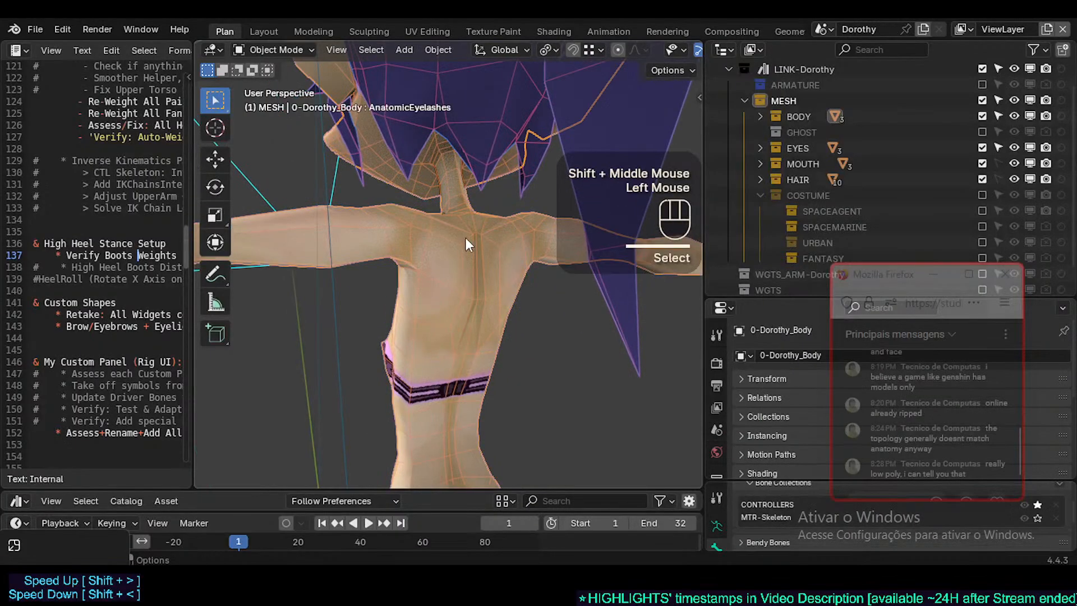
Edit the body mesh in face selection and select the face loop around the shoulder blade
{"action": "scroll", "coordinate": [465, 238], "scroll_direction": "up", "scroll_amount": 2}
{"action": "key", "text": "Tab"}
{"action": "key", "text": "alt+a"}
{"action": "key", "text": "3"}
{"action": "left_click", "coordinate": [402, 330], "text": "alt+shift"}
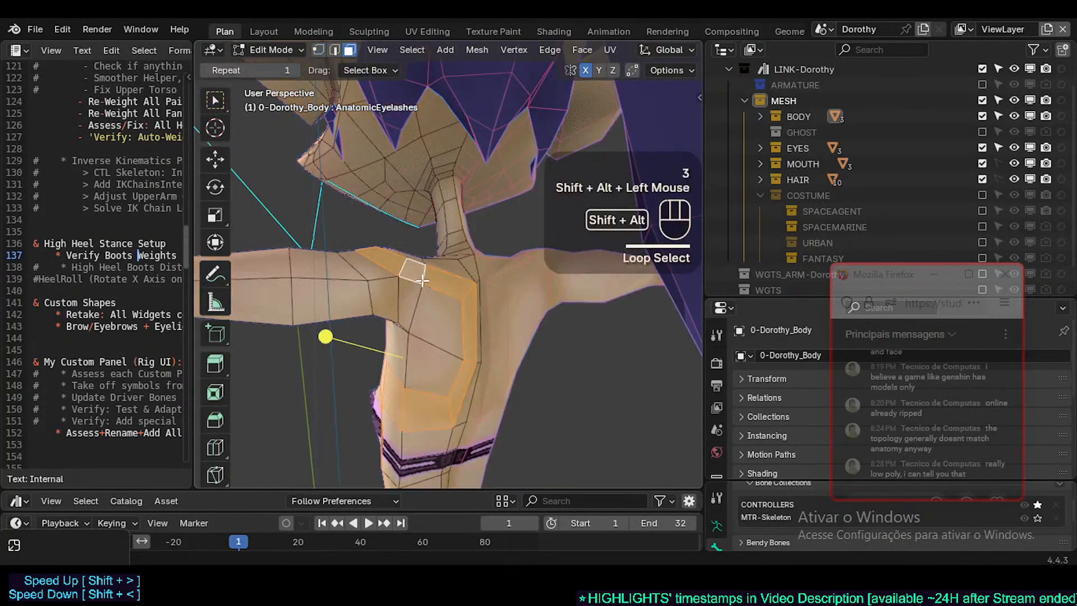
Follow the shoulder-blade face loop around to the chest, check face loops on the abdomen, and clear the selection
{"action": "middle_click_drag", "start_coordinate": [404, 332], "coordinate": [403, 330]}
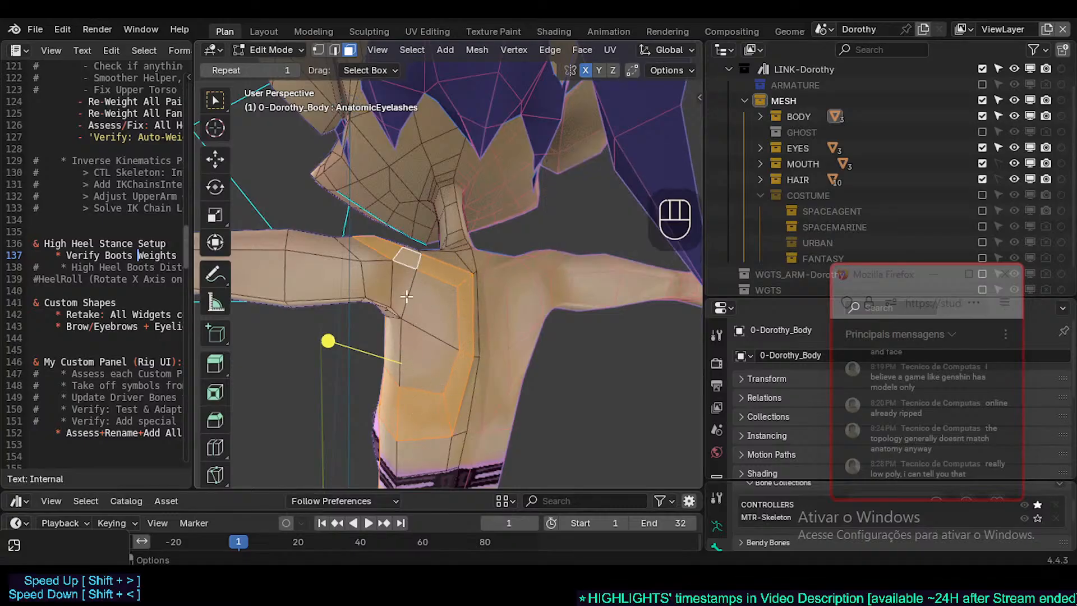
{"action": "middle_click_drag", "start_coordinate": [418, 313], "coordinate": [477, 286]}
{"action": "mouse_move", "coordinate": [476, 286]}
{"action": "middle_mouse_down"}
{"action": "mouse_move", "coordinate": [514, 295]}
{"action": "mouse_move", "coordinate": [519, 277]}
{"action": "mouse_move", "coordinate": [492, 283]}
{"action": "middle_mouse_up"}
{"action": "middle_click_drag", "start_coordinate": [467, 335], "coordinate": [427, 377], "text": "shift"}
{"action": "middle_click_drag", "start_coordinate": [428, 377], "coordinate": [432, 182], "text": "shift"}
{"action": "left_click", "coordinate": [429, 365], "text": "alt+shift"}
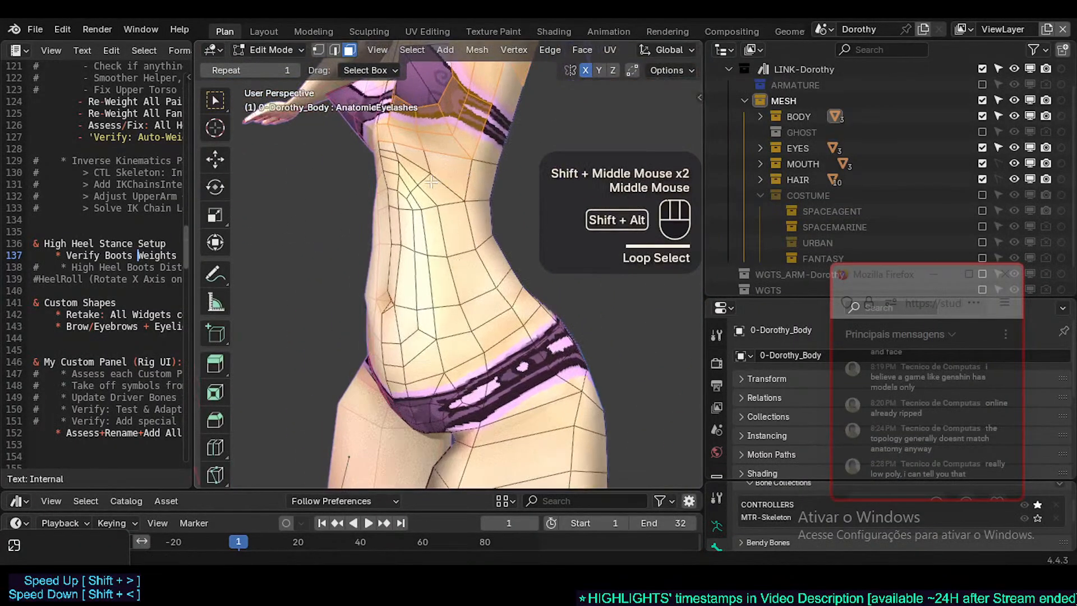
{"action": "left_click", "coordinate": [459, 315], "text": "alt+shift"}
{"action": "key", "text": "alt+a"}
Select the face loop running from the front of the pelvis around the hip, examine it from behind, and deselect it
{"action": "middle_click_drag", "start_coordinate": [459, 315], "coordinate": [528, 348]}
{"action": "left_click", "coordinate": [489, 358], "text": "alt+shift"}
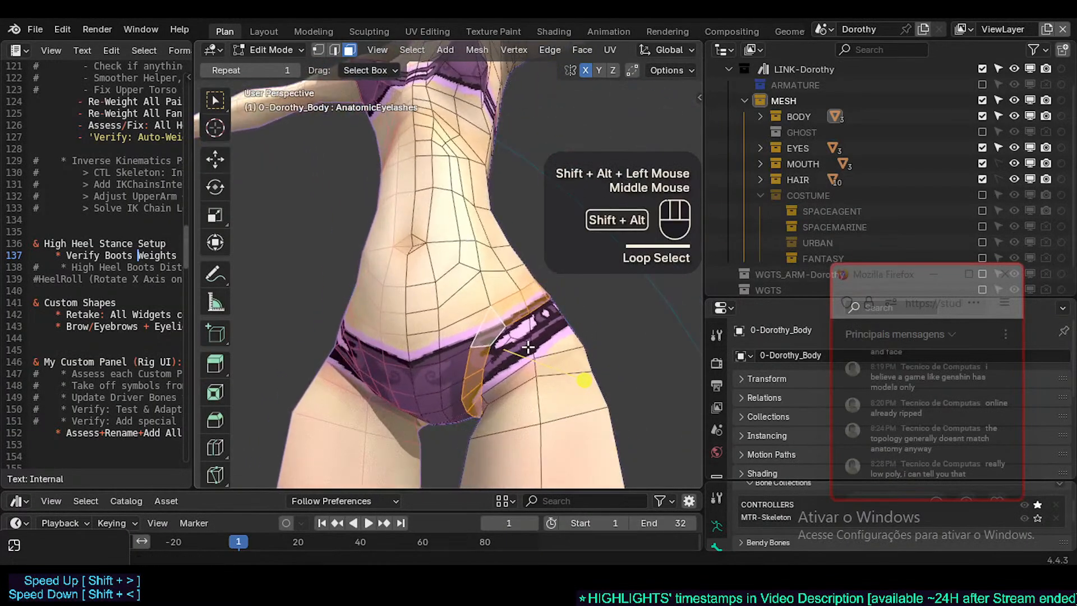
{"action": "key", "text": "ctrl"}
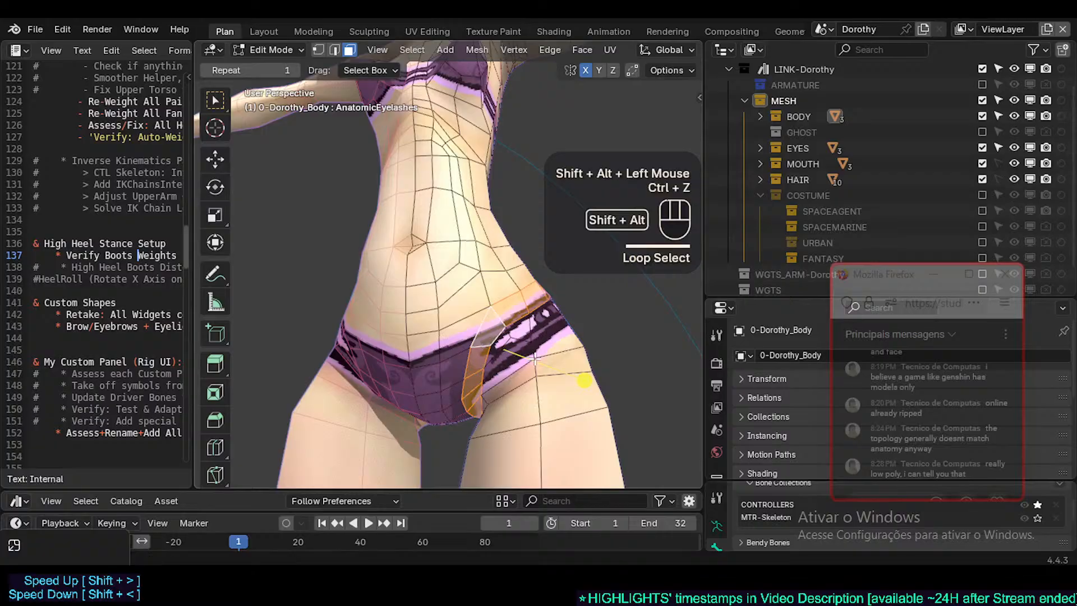
{"action": "left_click", "coordinate": [535, 359], "text": "alt+shift"}
{"action": "middle_click_drag", "start_coordinate": [535, 358], "coordinate": [267, 377]}
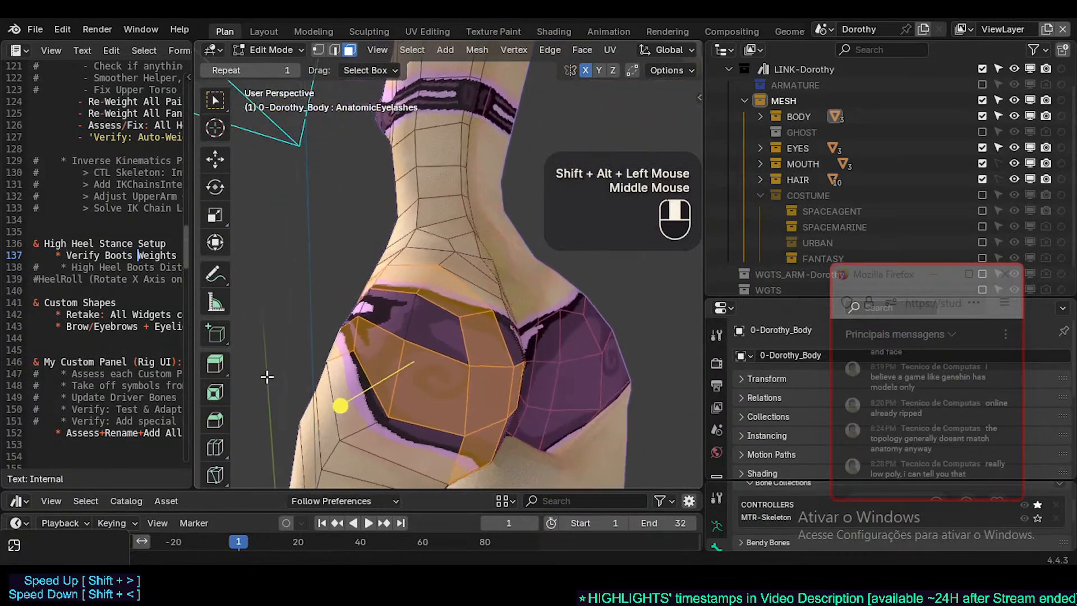
{"action": "scroll", "coordinate": [267, 377], "scroll_direction": "down", "scroll_amount": 2}
{"action": "key", "text": "alt+a"}
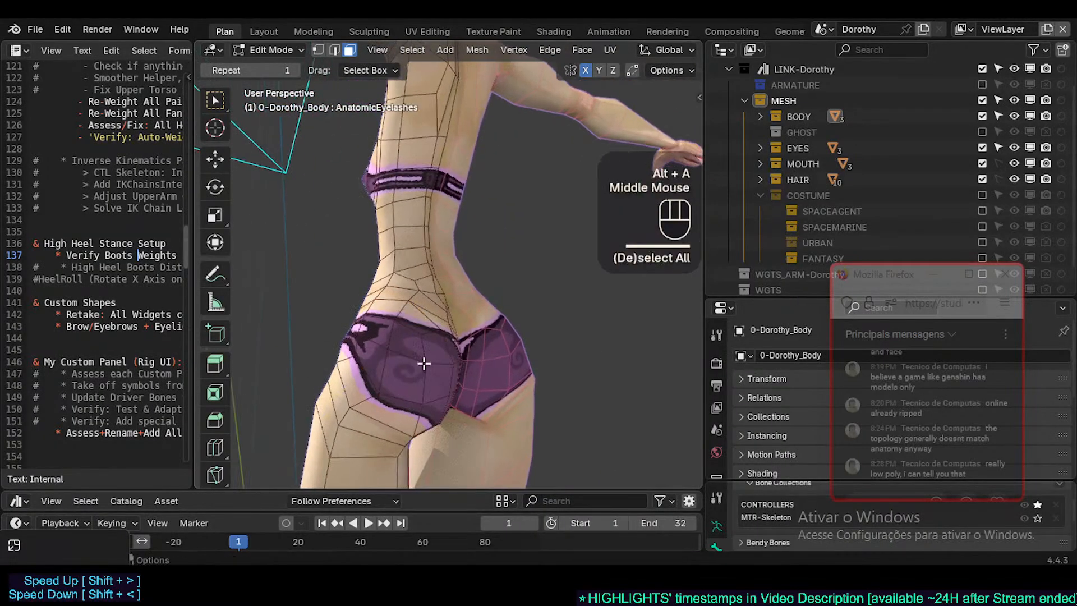
Examine the face loops at the back of the pelvis one after another, clearing between tries, ending on the loop circling the glute
{"action": "left_click", "coordinate": [437, 363], "text": "alt+shift"}
{"action": "middle_click_drag", "start_coordinate": [438, 401], "coordinate": [380, 342]}
{"action": "left_click", "coordinate": [341, 378], "text": "alt+shift"}
{"action": "scroll", "coordinate": [516, 371], "scroll_direction": "up", "scroll_amount": 2}
{"action": "key", "text": "alt+a"}
{"action": "left_click", "coordinate": [466, 373], "text": "alt+shift"}
{"action": "key", "text": "alt+a"}
{"action": "left_click", "coordinate": [457, 359], "text": "alt+shift"}
{"action": "key", "text": "alt+a"}
{"action": "left_click", "coordinate": [457, 315], "text": "alt+shift"}
{"action": "key", "text": "alt+a"}
{"action": "left_click", "coordinate": [448, 311], "text": "alt+shift"}
{"action": "key", "text": "alt+a"}
{"action": "left_click", "coordinate": [441, 306], "text": "alt+shift"}
{"action": "key", "text": "alt+a"}
{"action": "left_click", "coordinate": [390, 324], "text": "alt+shift"}
{"action": "left_click", "coordinate": [540, 355], "text": "alt+shift"}
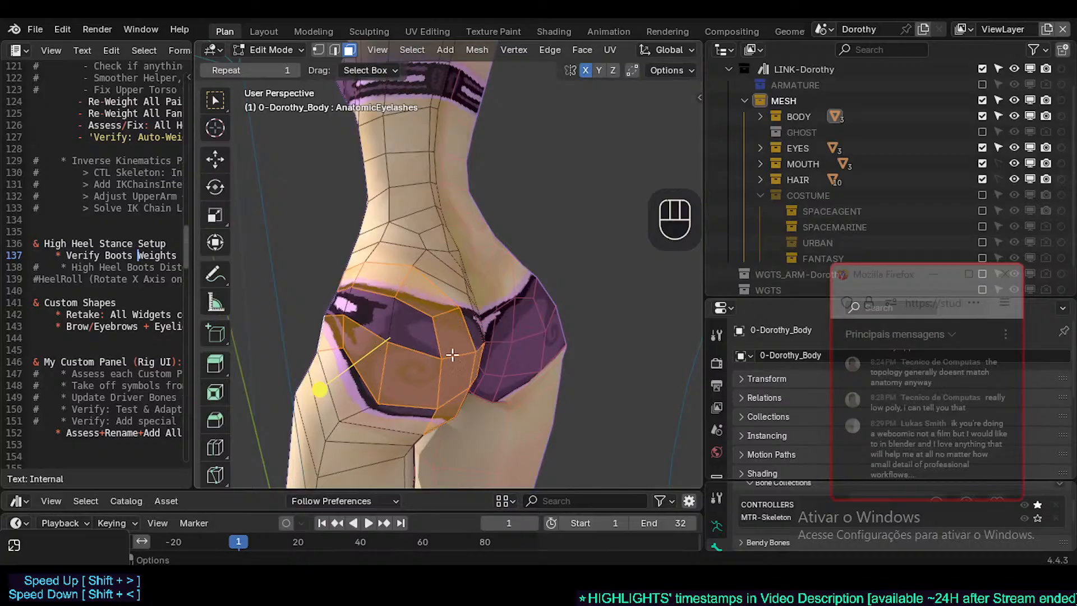
Examine how the selected glute face loop runs across the front of the pelvis and under the groin from several angles
{"action": "middle_click_drag", "start_coordinate": [452, 354], "coordinate": [303, 323]}
{"action": "middle_click_drag", "start_coordinate": [394, 343], "coordinate": [421, 349], "text": "shift"}
{"action": "scroll", "coordinate": [370, 345], "scroll_direction": "up", "scroll_amount": 2}
{"action": "scroll", "coordinate": [396, 326], "scroll_direction": "down", "scroll_amount": 2}
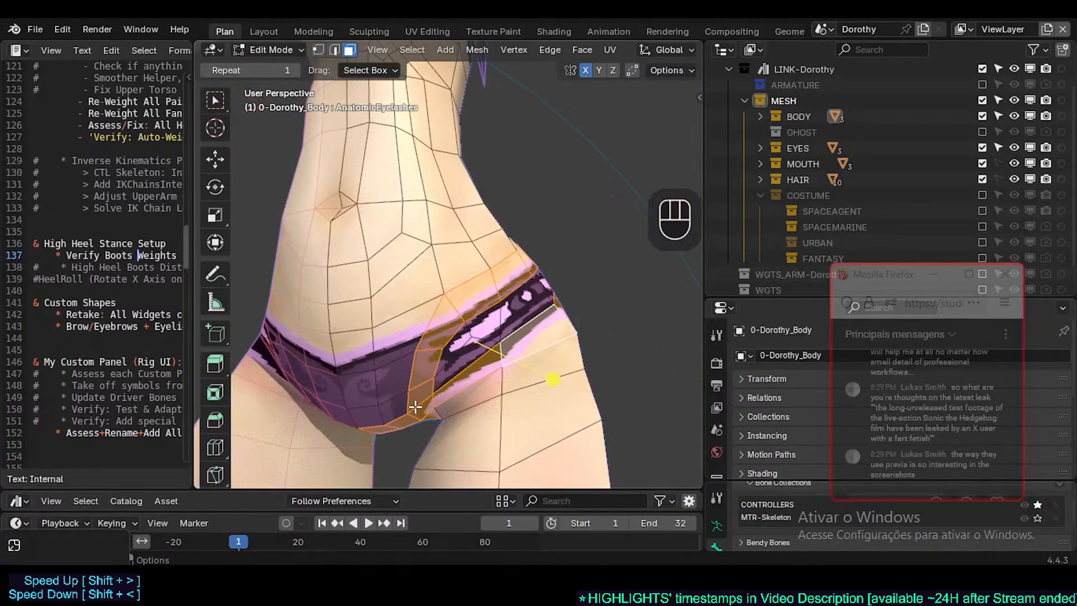
{"action": "middle_click_drag", "start_coordinate": [442, 331], "coordinate": [437, 339]}
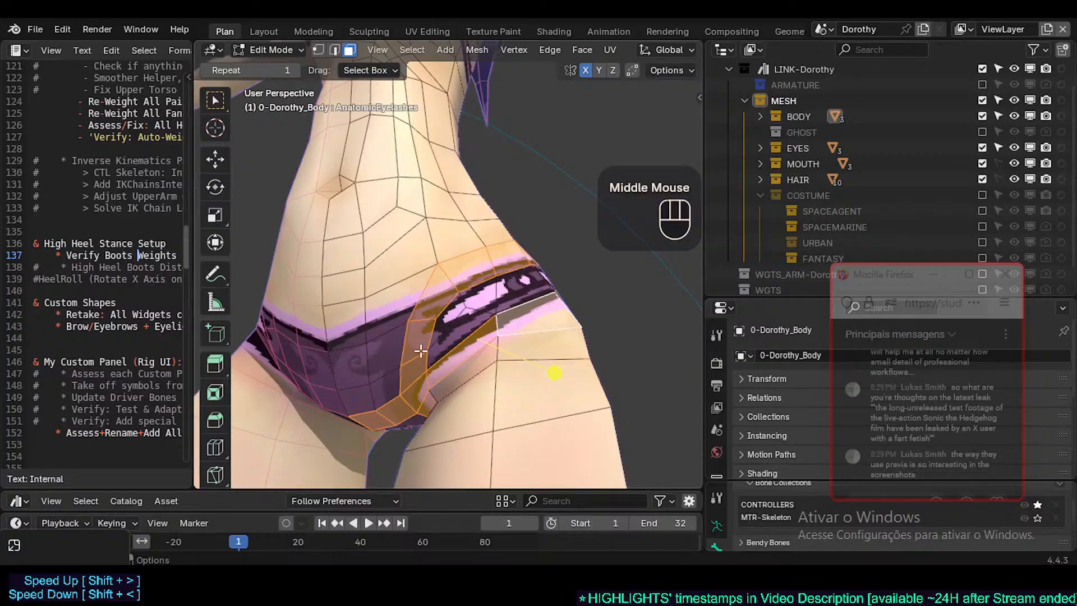
{"action": "scroll", "coordinate": [421, 351], "scroll_direction": "up", "scroll_amount": 2}
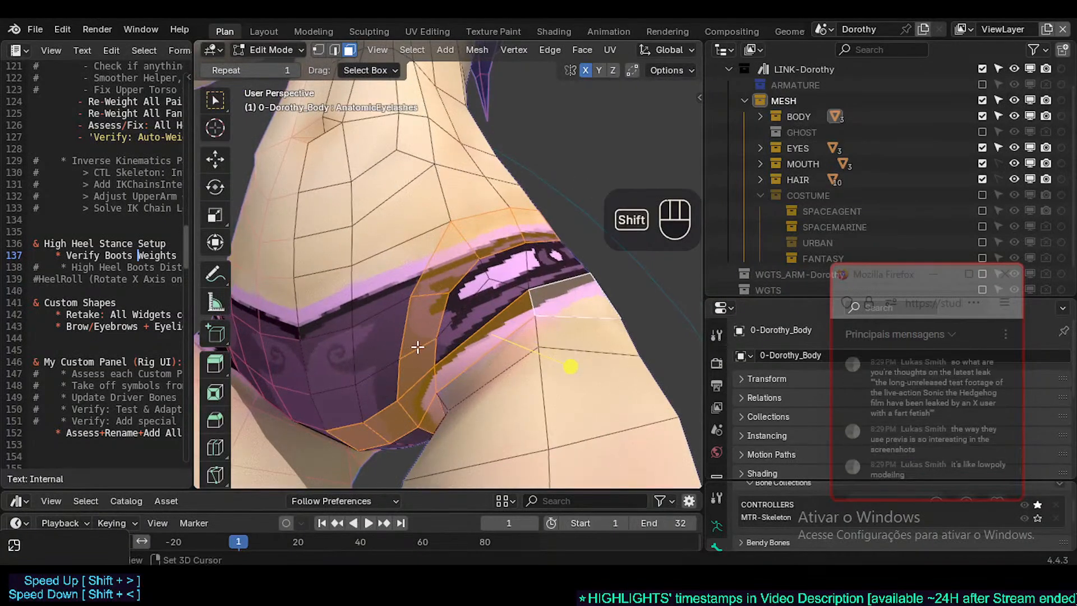
{"action": "middle_click_drag", "start_coordinate": [415, 348], "coordinate": [416, 304], "text": "shift"}
{"action": "middle_click_drag", "start_coordinate": [416, 304], "coordinate": [424, 314]}
{"action": "middle_click_drag", "start_coordinate": [424, 314], "coordinate": [389, 355], "text": "shift"}
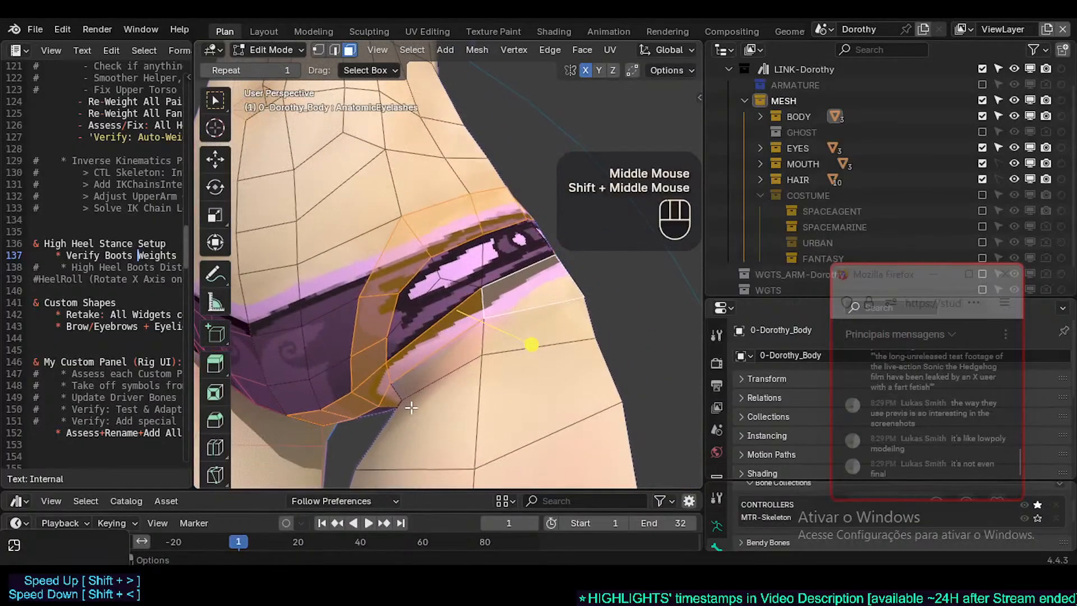
{"action": "middle_click_drag", "start_coordinate": [395, 411], "coordinate": [392, 424]}
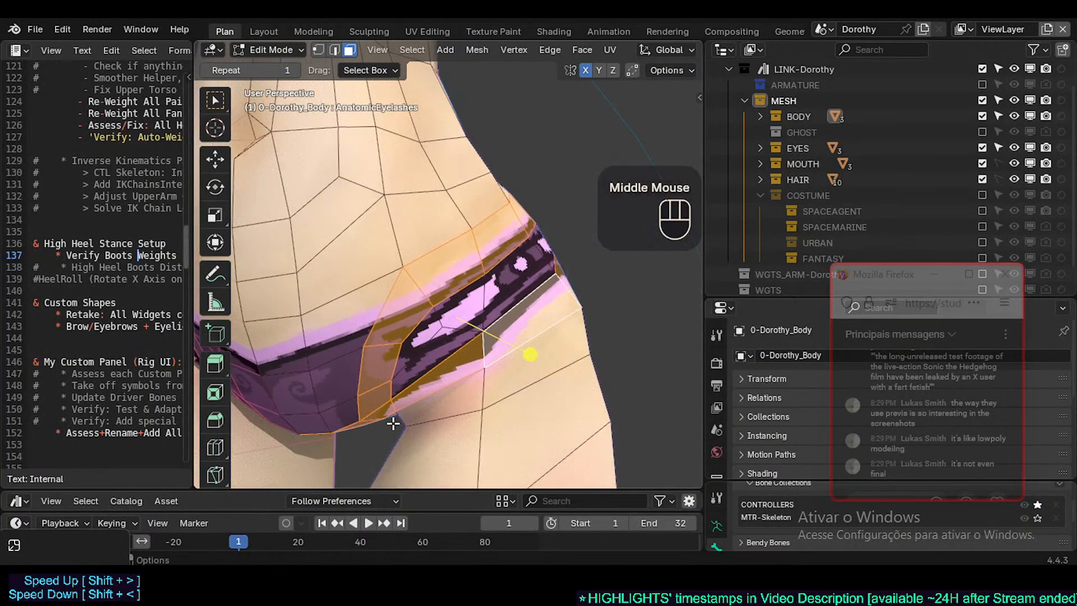
{"action": "middle_click_drag", "start_coordinate": [433, 392], "coordinate": [413, 392]}
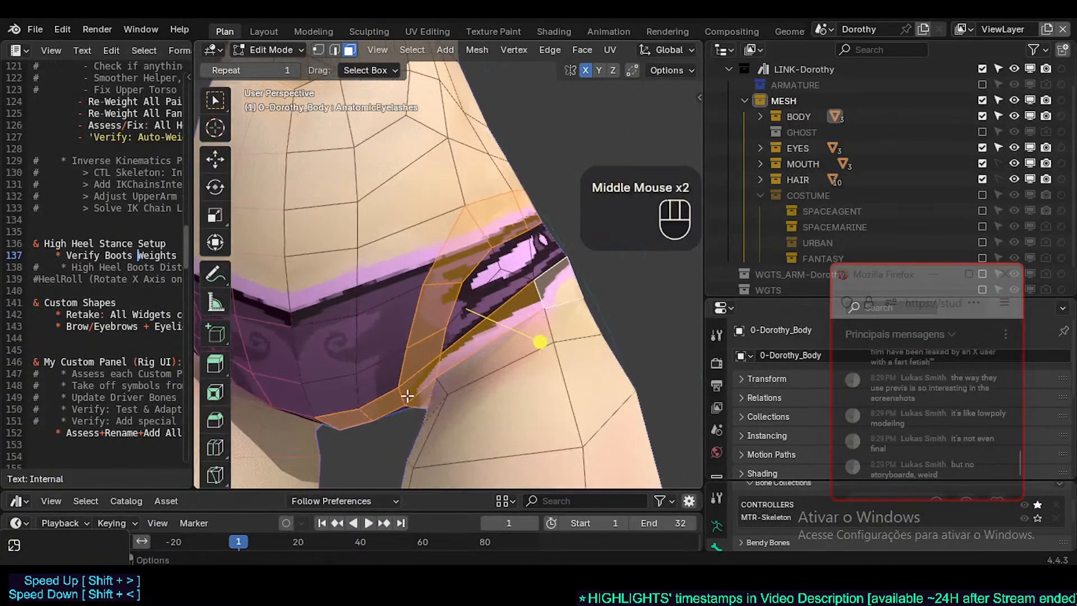
Check the same face loop from behind and from the side of the hip, and clear the face selection
{"action": "middle_click_drag", "start_coordinate": [459, 362], "coordinate": [512, 324]}
{"action": "scroll", "coordinate": [418, 314], "scroll_direction": "down", "scroll_amount": 2}
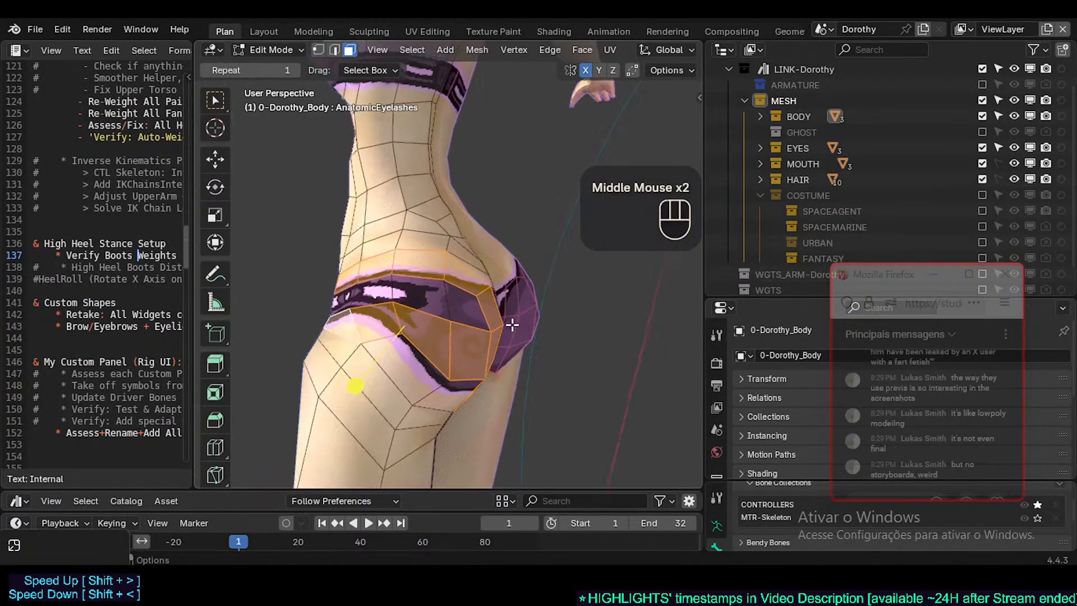
{"action": "middle_click_drag", "start_coordinate": [456, 378], "coordinate": [486, 326]}
{"action": "scroll", "coordinate": [477, 393], "scroll_direction": "down", "scroll_amount": 1}
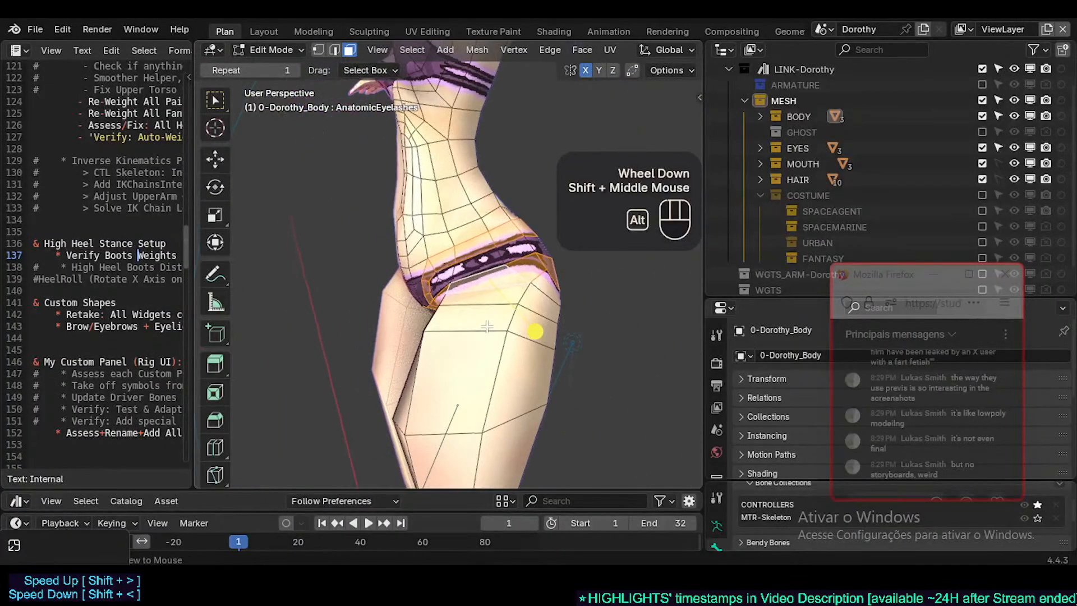
{"action": "key", "text": "alt+a"}
{"action": "scroll", "coordinate": [524, 324], "scroll_direction": "down", "scroll_amount": 1}
{"action": "middle_click_drag", "start_coordinate": [577, 396], "coordinate": [519, 230], "text": "shift"}
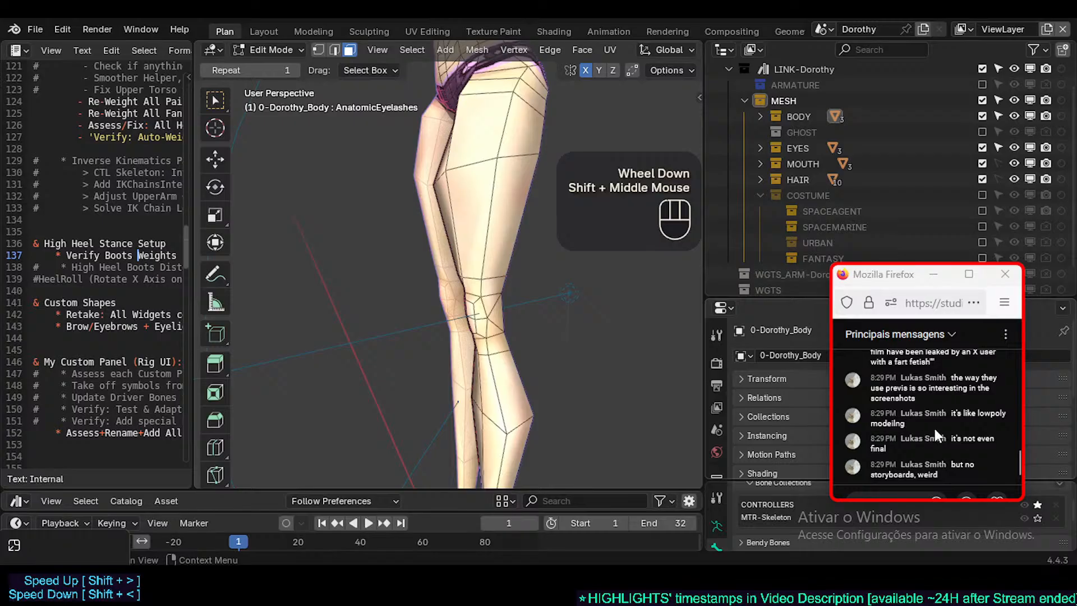
Reposition the Firefox live chat window higher and make it taller to show more messages
{"action": "scroll", "coordinate": [956, 393], "scroll_direction": "up", "scroll_amount": 1}
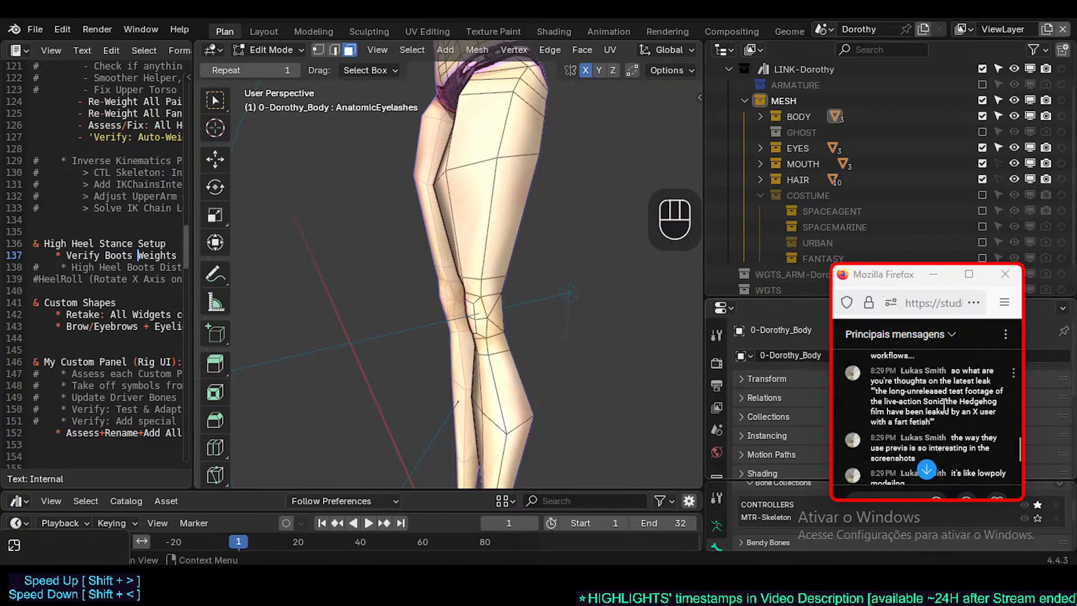
{"action": "scroll", "coordinate": [972, 387], "scroll_direction": "up", "scroll_amount": 3}
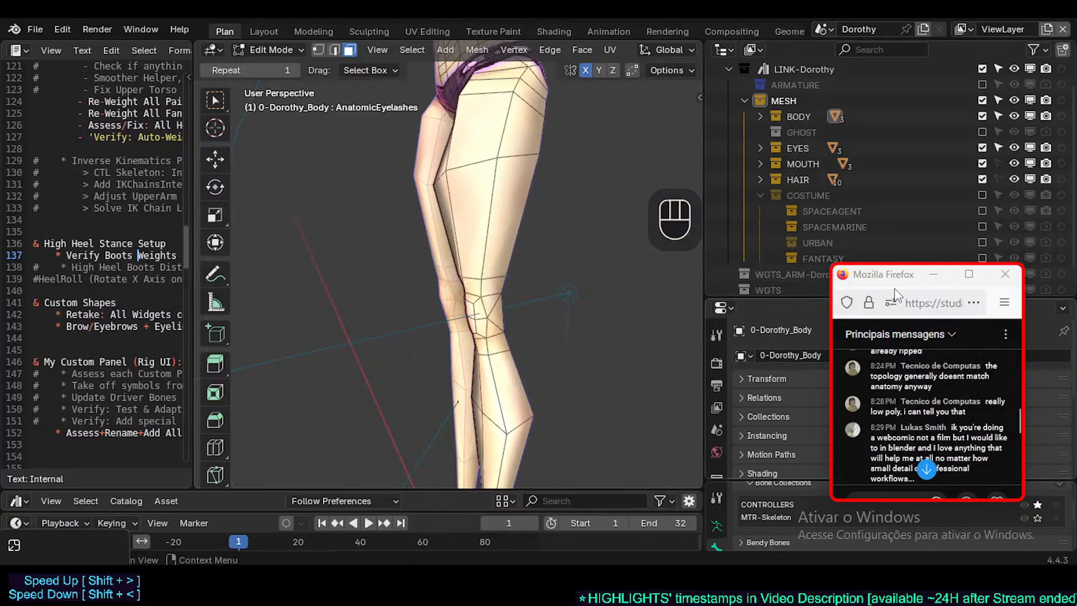
{"action": "left_click_drag", "start_coordinate": [889, 280], "coordinate": [880, 188]}
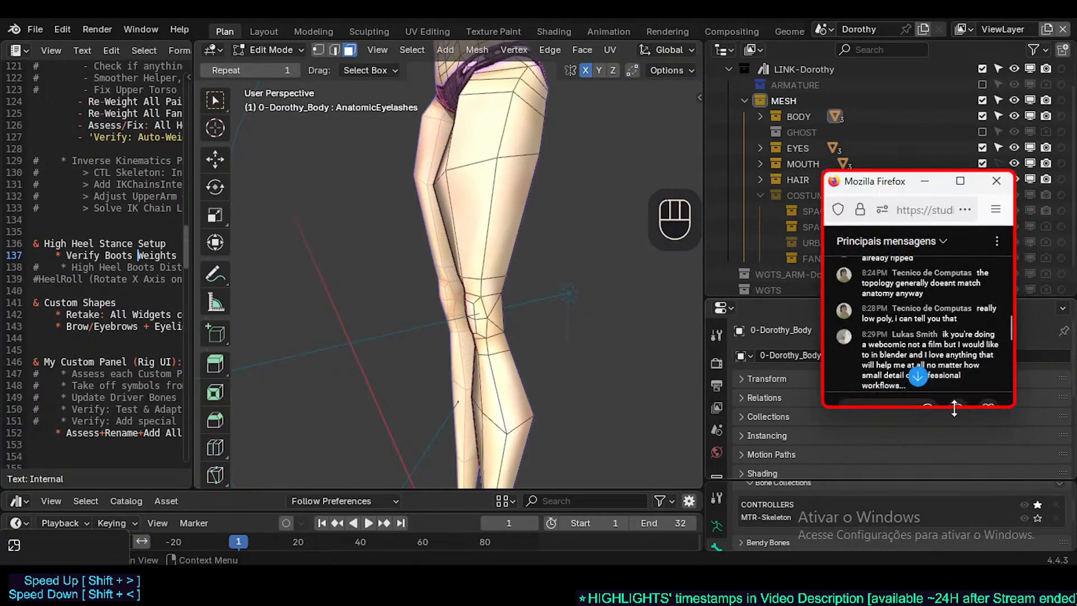
{"action": "left_click_drag", "start_coordinate": [953, 406], "coordinate": [953, 477]}
{"action": "scroll", "coordinate": [956, 362], "scroll_direction": "up", "scroll_amount": 3}
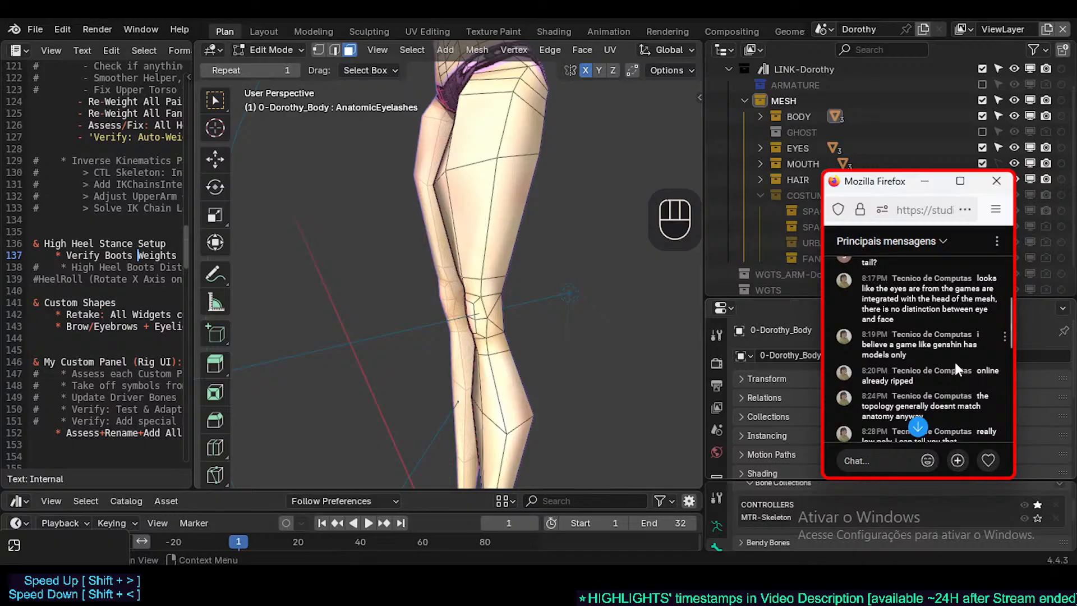
Switch the chat view to Chat ao vivo and read through the earlier messages about game model topology
{"action": "left_click", "coordinate": [920, 254]}
{"action": "left_click", "coordinate": [897, 300]}
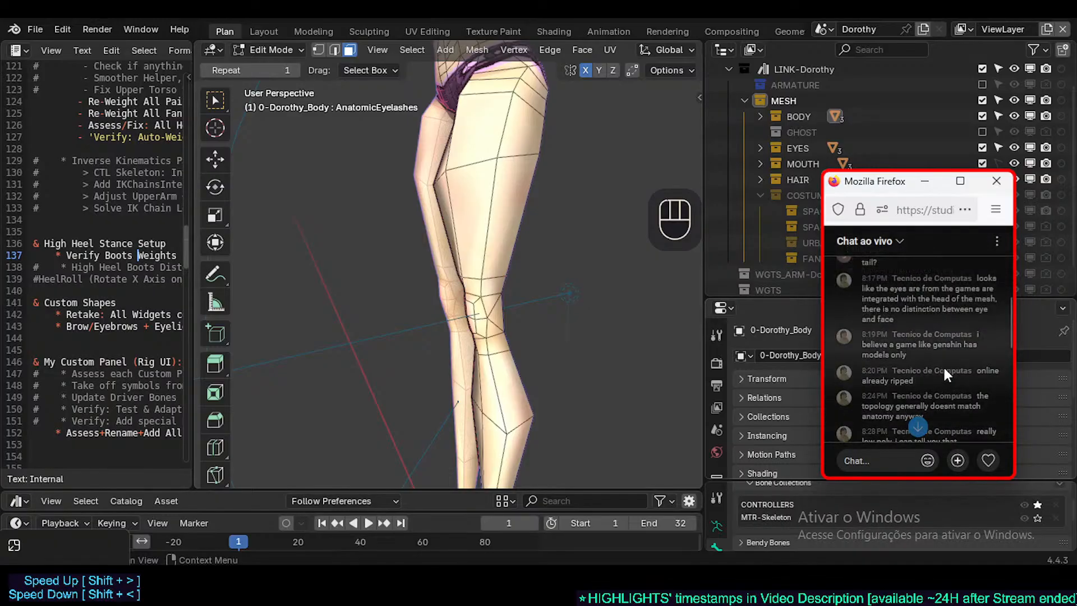
{"action": "scroll", "coordinate": [944, 362], "scroll_direction": "up", "scroll_amount": 4}
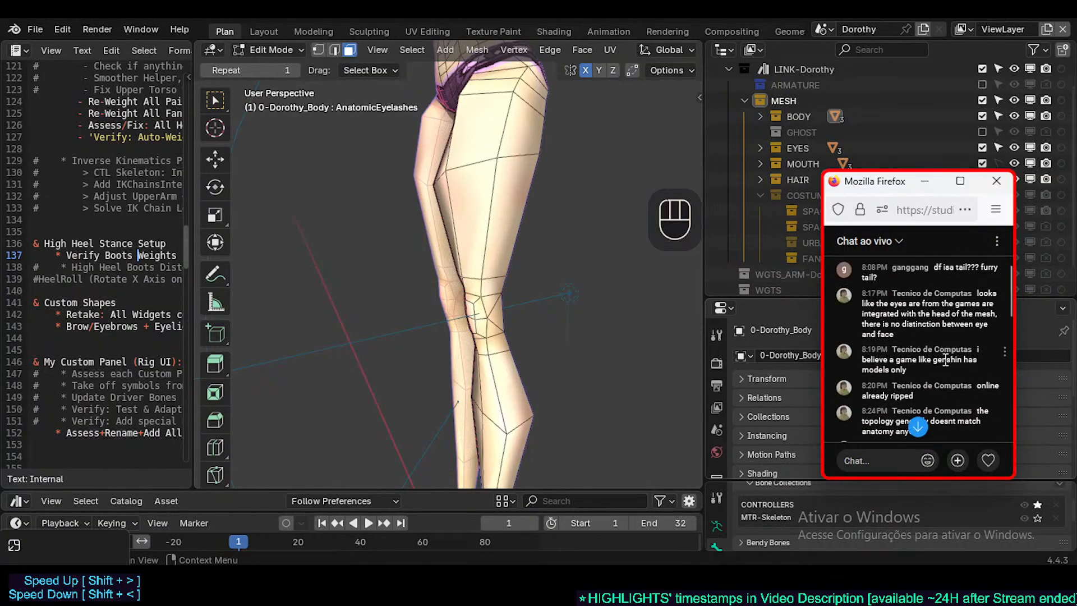
{"action": "scroll", "coordinate": [948, 365], "scroll_direction": "down", "scroll_amount": 1}
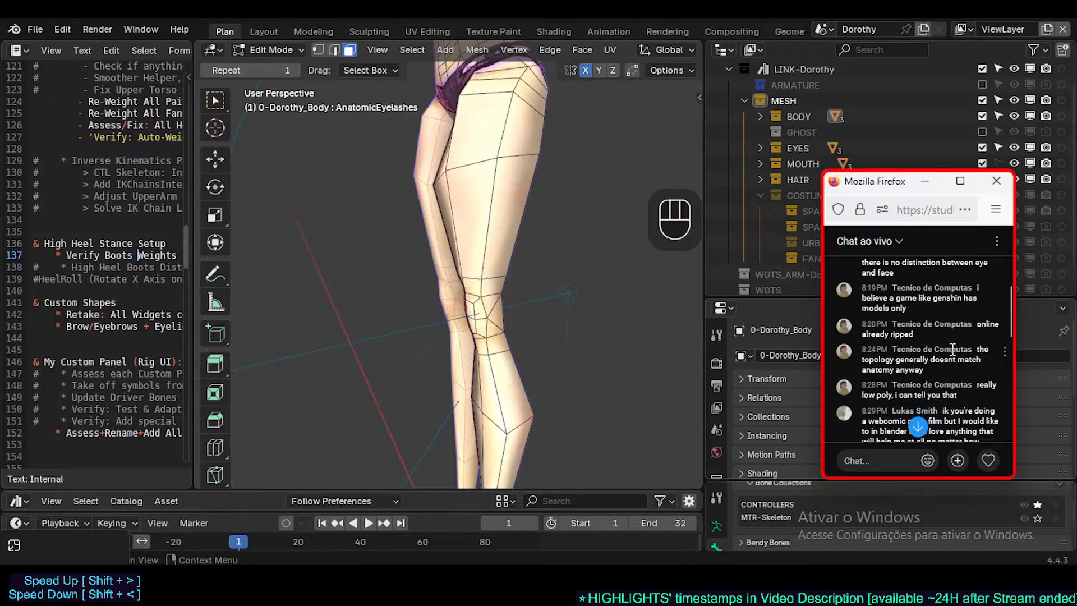
{"action": "scroll", "coordinate": [952, 359], "scroll_direction": "down", "scroll_amount": 1}
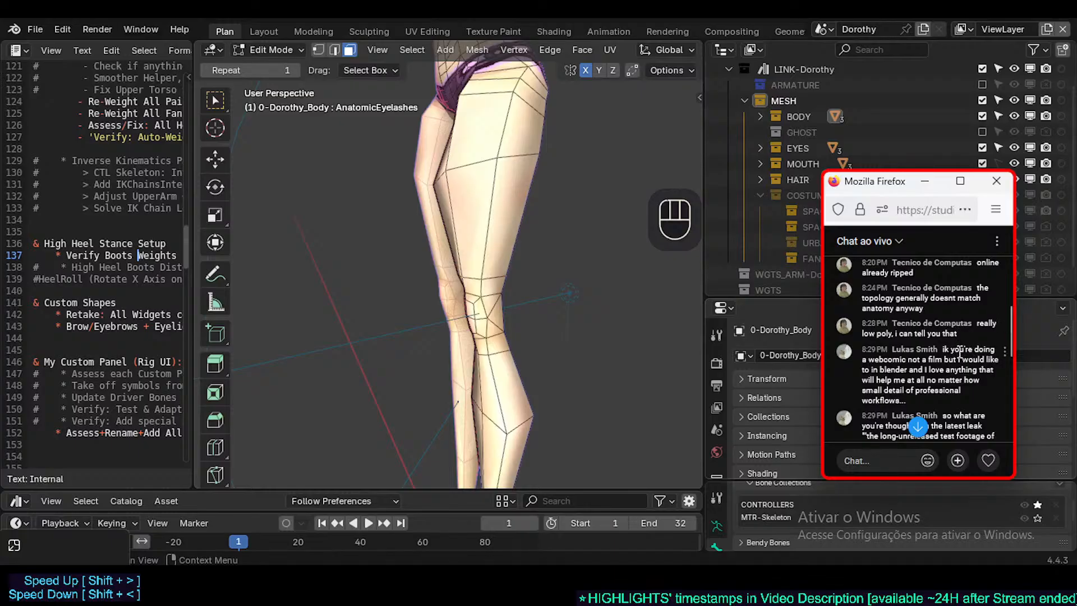
{"action": "scroll", "coordinate": [959, 342], "scroll_direction": "down", "scroll_amount": 2}
{"action": "scroll", "coordinate": [959, 340], "scroll_direction": "up", "scroll_amount": 2}
{"action": "scroll", "coordinate": [977, 365], "scroll_direction": "down", "scroll_amount": 2}
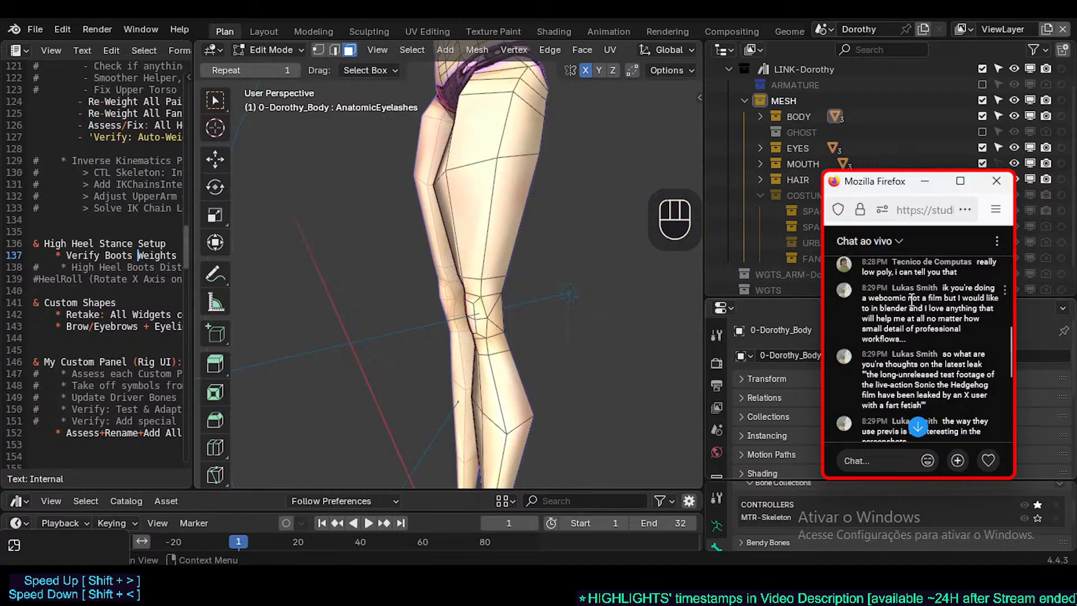
Read the chat messages on professional Blender workflows and the Sonic the Hedgehog leak, highlighting passages along the way
{"action": "left_click_drag", "start_coordinate": [907, 297], "coordinate": [944, 315]}
{"action": "left_click", "coordinate": [917, 302]}
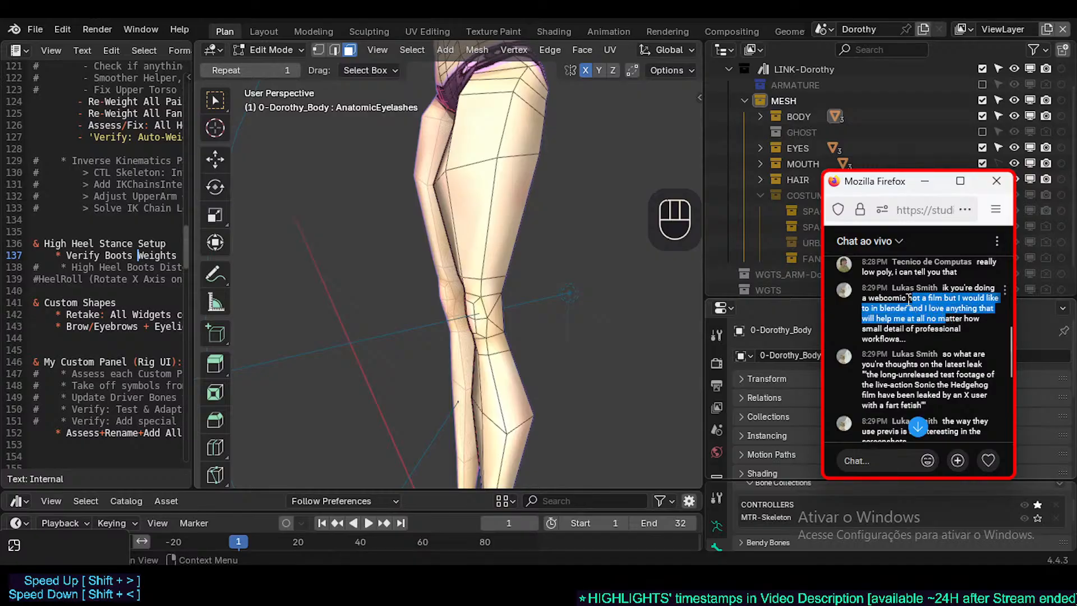
{"action": "left_click", "coordinate": [934, 303]}
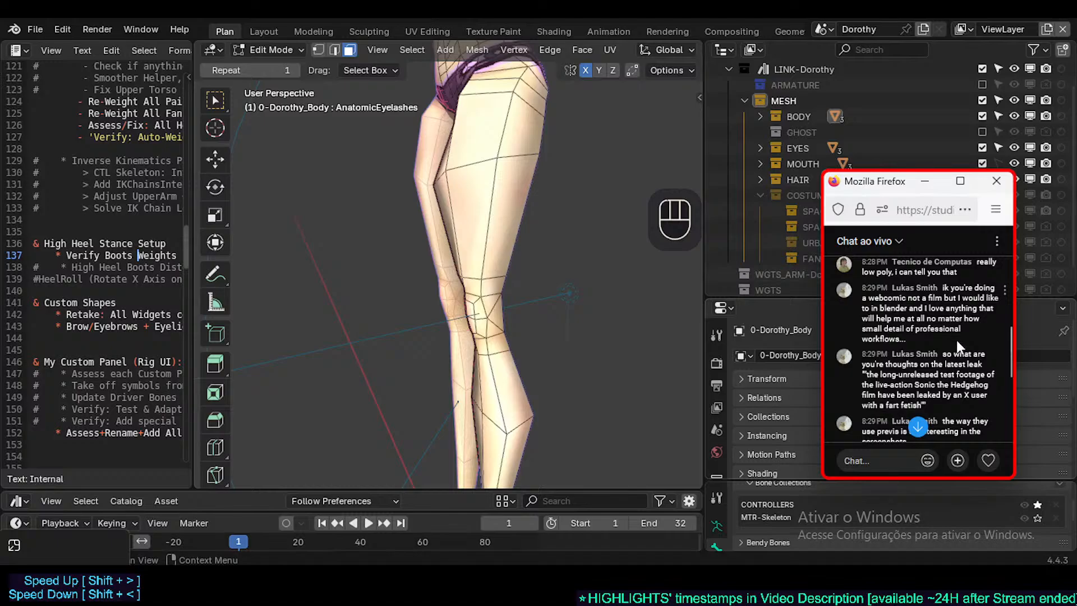
{"action": "scroll", "coordinate": [956, 340], "scroll_direction": "down", "scroll_amount": 1}
{"action": "scroll", "coordinate": [931, 303], "scroll_direction": "up", "scroll_amount": 1}
{"action": "left_click_drag", "start_coordinate": [883, 329], "coordinate": [915, 328]}
{"action": "scroll", "coordinate": [931, 319], "scroll_direction": "down", "scroll_amount": 2}
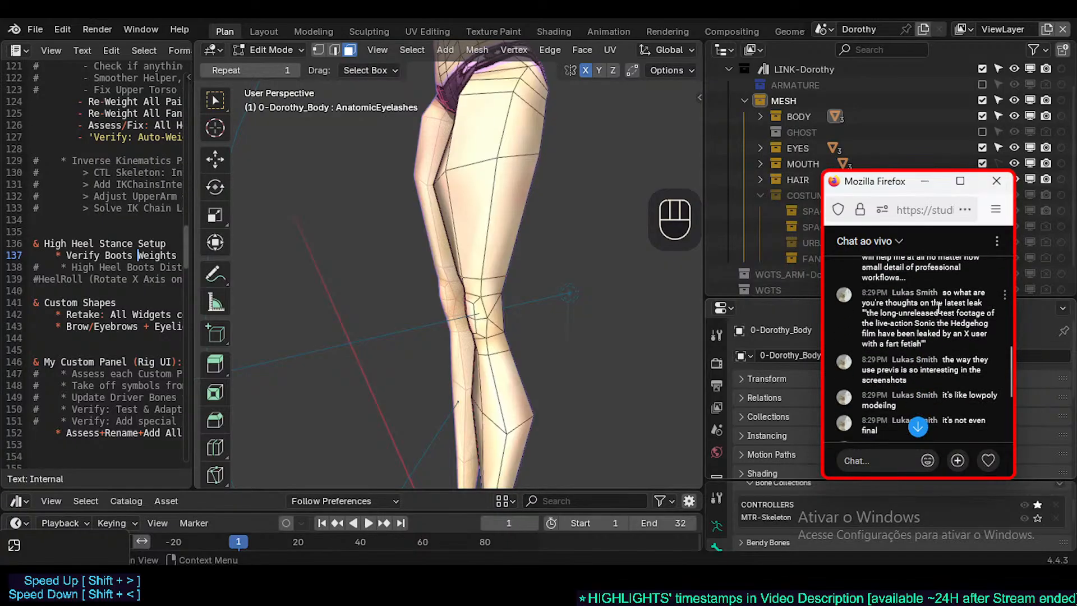
{"action": "left_click_drag", "start_coordinate": [943, 293], "coordinate": [942, 313]}
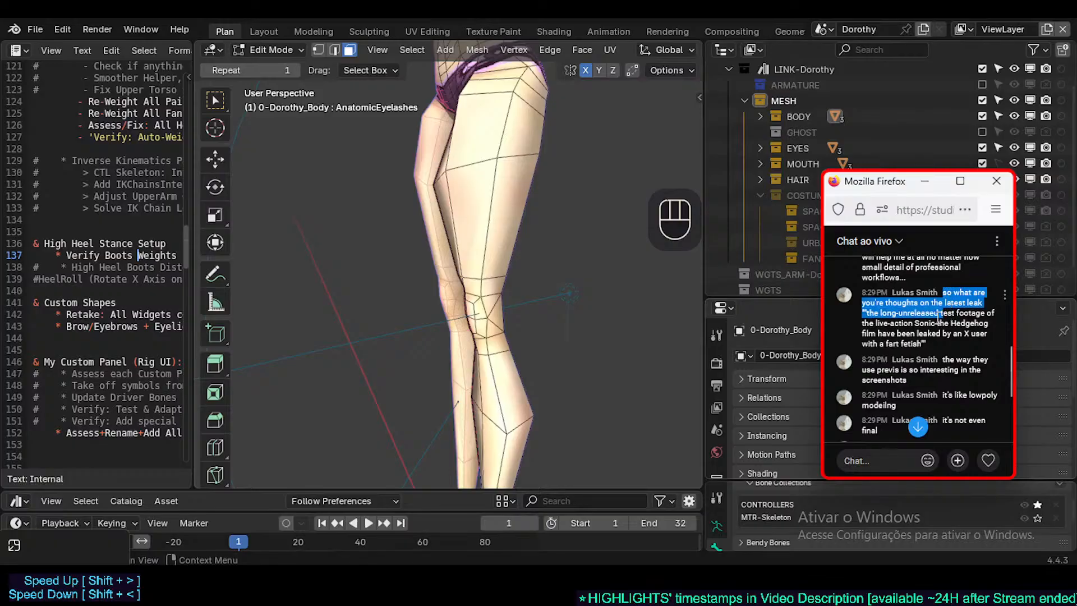
{"action": "left_click", "coordinate": [941, 308]}
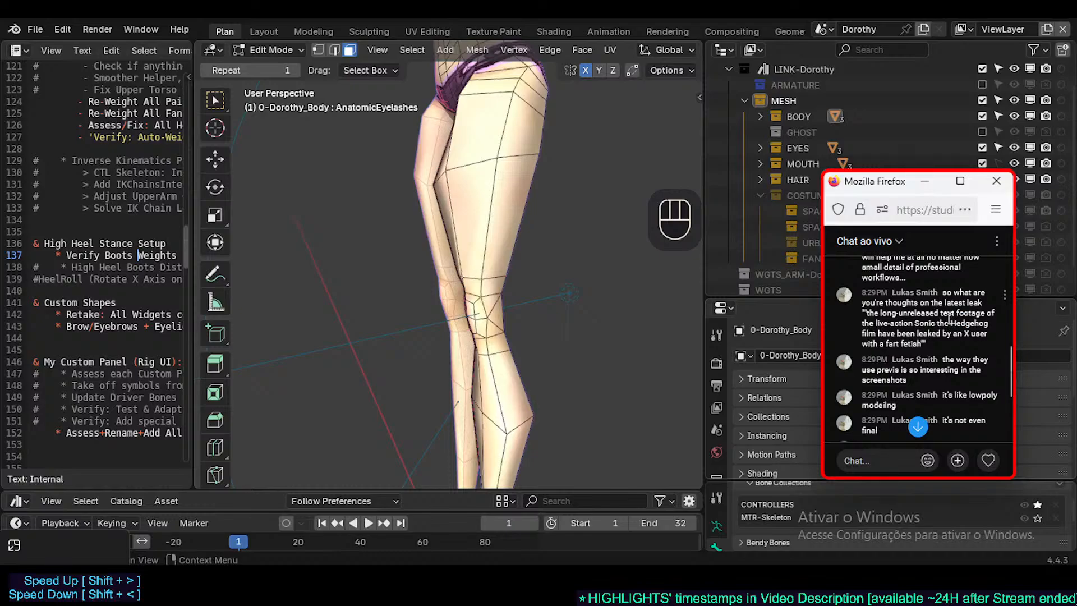
Copy the chat's quoted headline about leaked live-action Sonic the Hedgehog test footage and search Google for it in a new Firefox tab
{"action": "left_click_drag", "start_coordinate": [866, 314], "coordinate": [923, 344]}
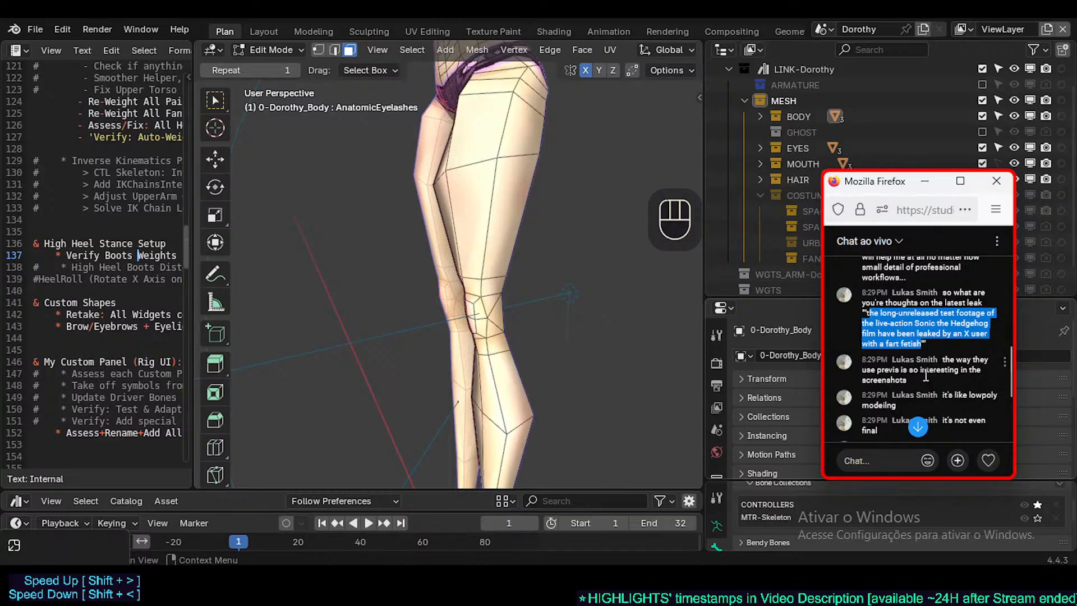
{"action": "scroll", "coordinate": [925, 375], "scroll_direction": "down", "scroll_amount": 2}
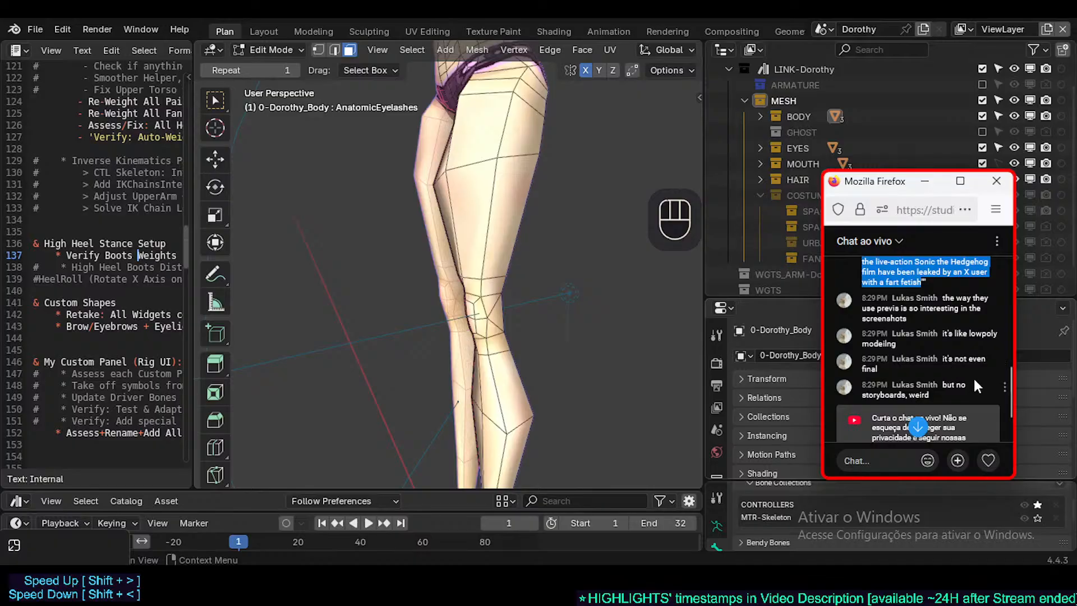
{"action": "scroll", "coordinate": [974, 378], "scroll_direction": "down", "scroll_amount": 2}
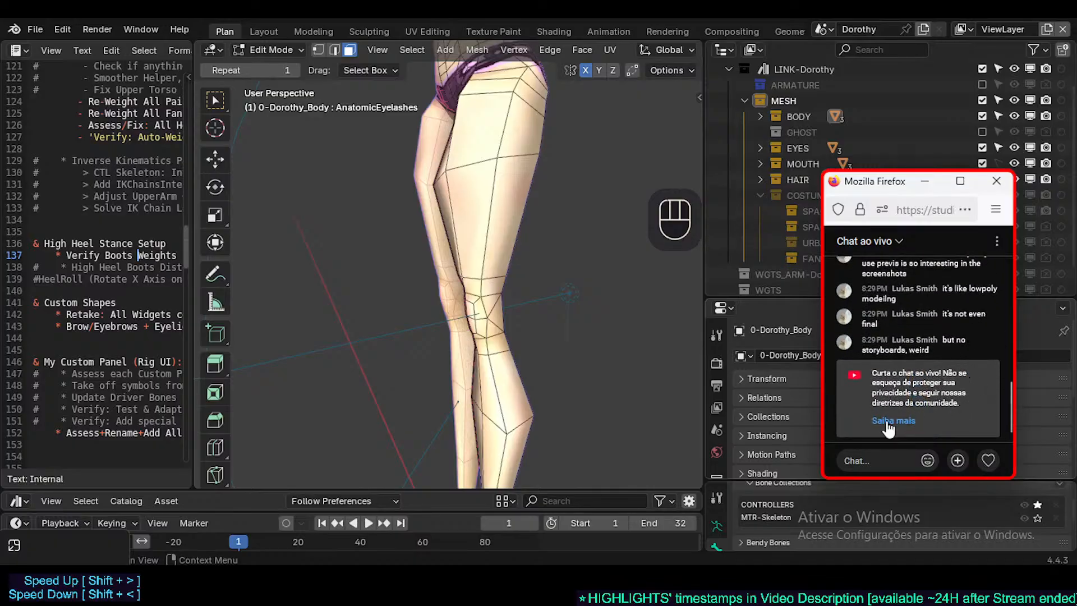
{"action": "left_click", "coordinate": [476, 486]}
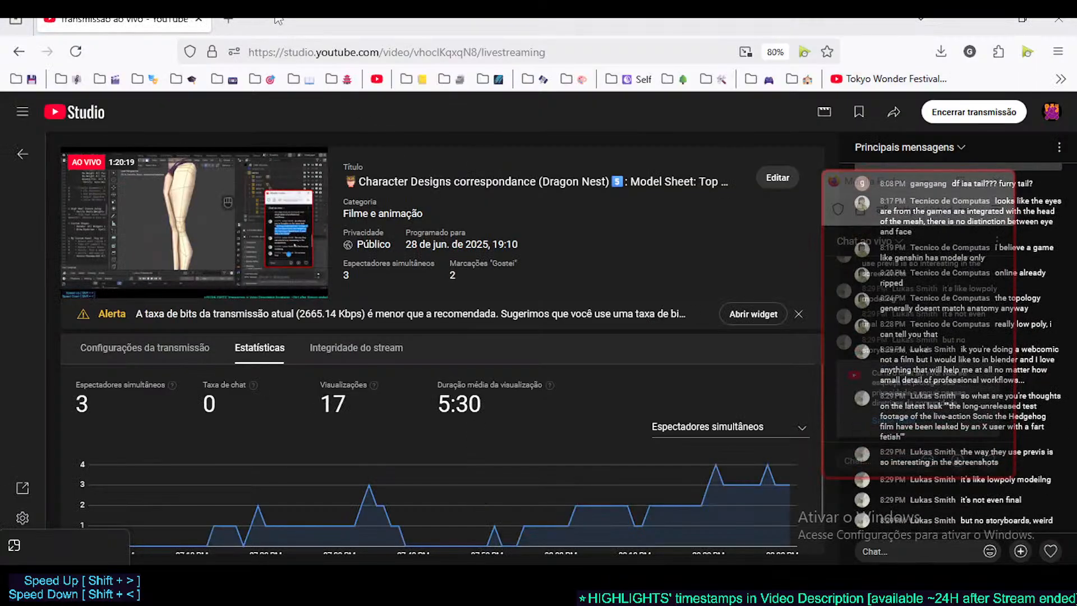
{"action": "left_click", "coordinate": [227, 19]}
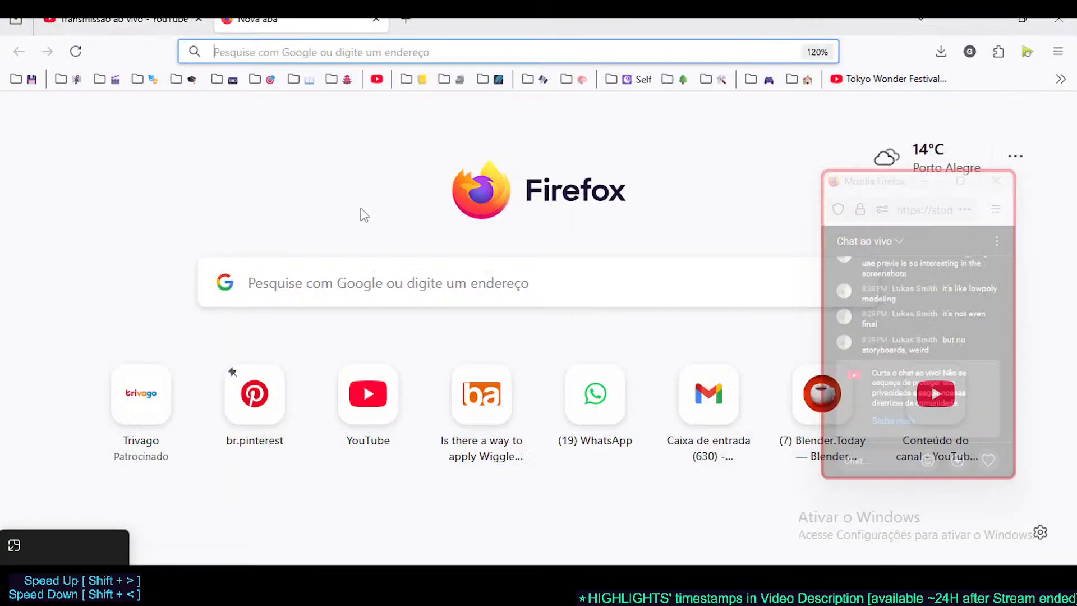
{"action": "left_click", "coordinate": [387, 262]}
{"action": "key", "text": "ctrl+v"}
{"action": "key", "text": "Return"}
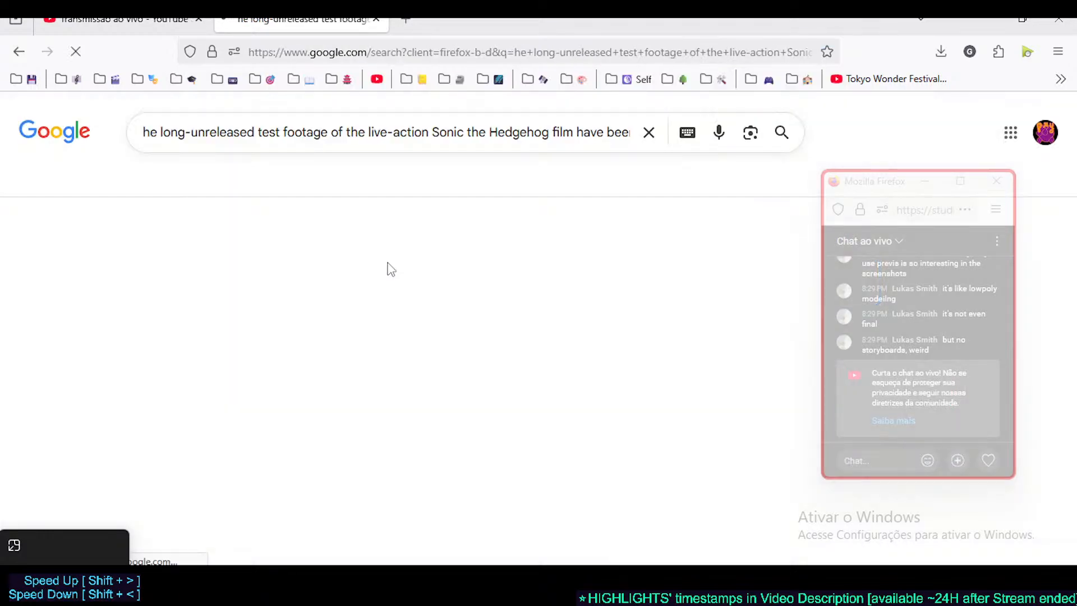
Look through the results for the headline using Google's suggested corrected wording, and close the search tab
{"action": "scroll", "coordinate": [359, 323], "scroll_direction": "down", "scroll_amount": 3}
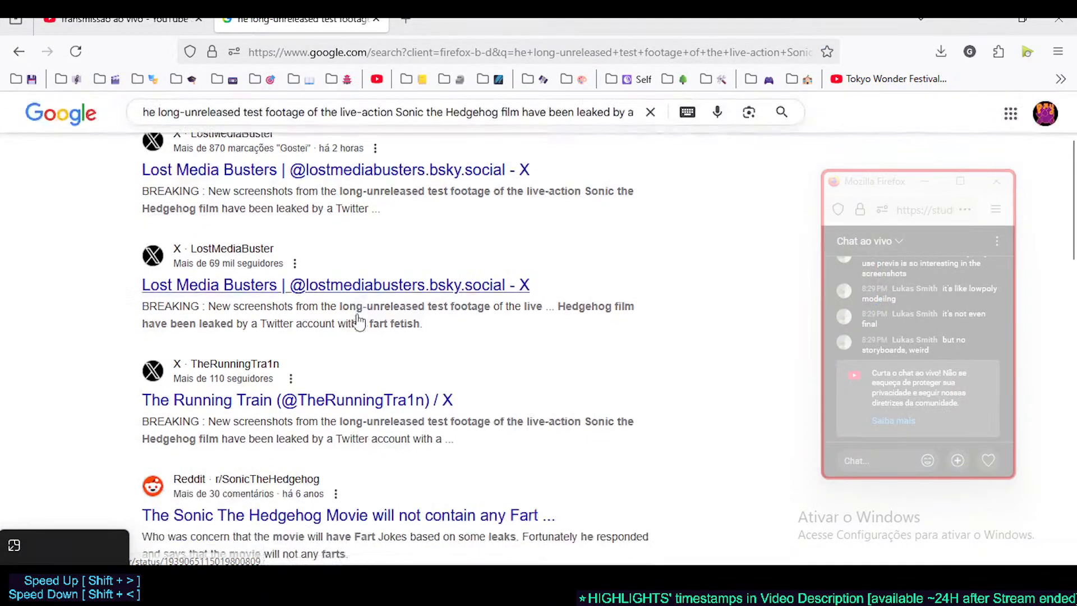
{"action": "scroll", "coordinate": [359, 323], "scroll_direction": "up", "scroll_amount": 3}
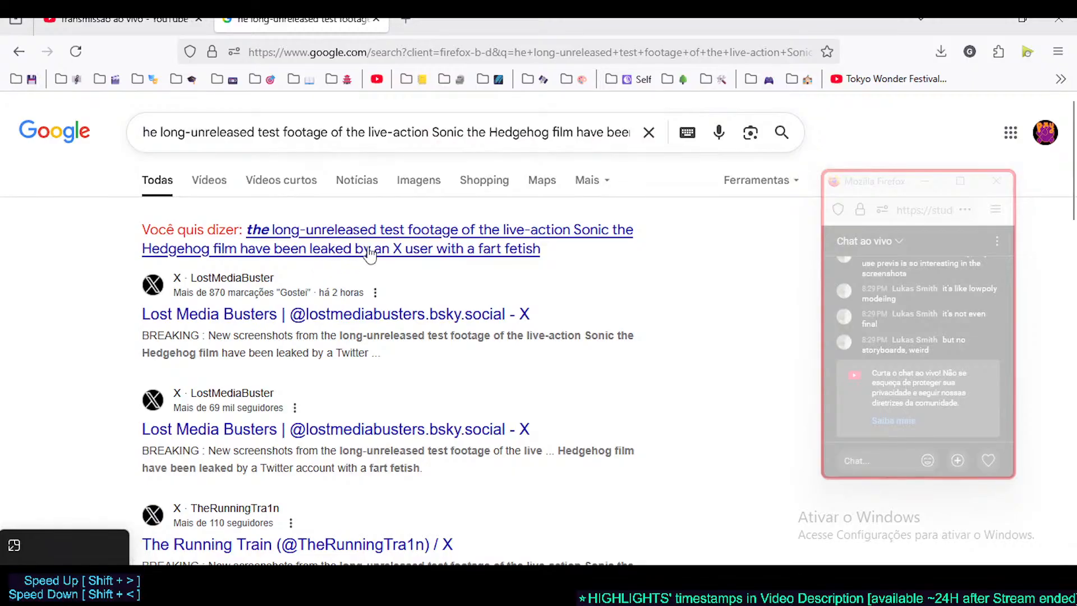
{"action": "left_click", "coordinate": [385, 242]}
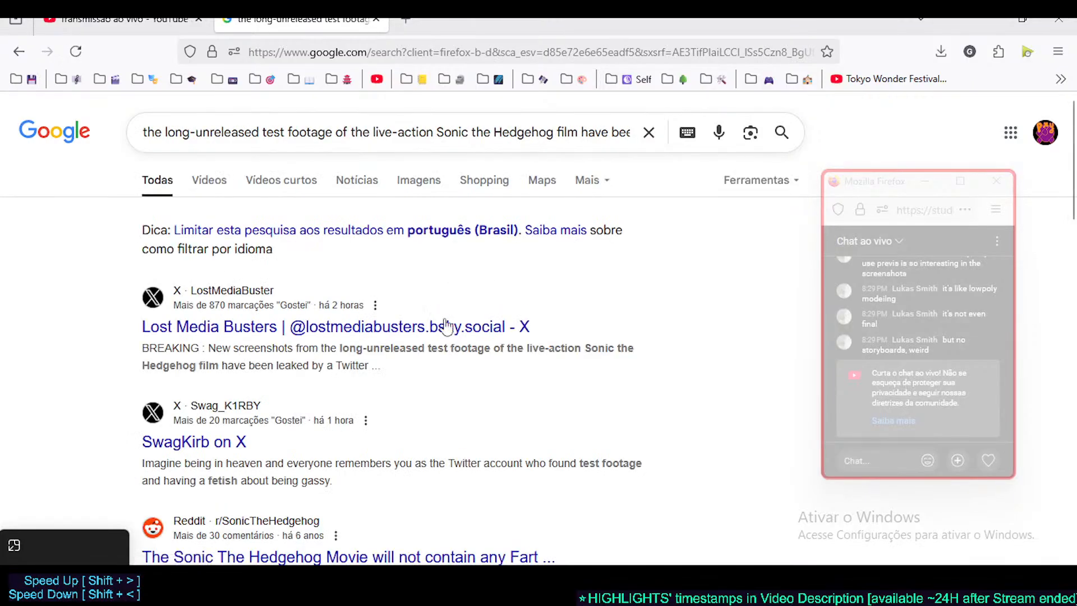
{"action": "scroll", "coordinate": [337, 348], "scroll_direction": "down", "scroll_amount": 5}
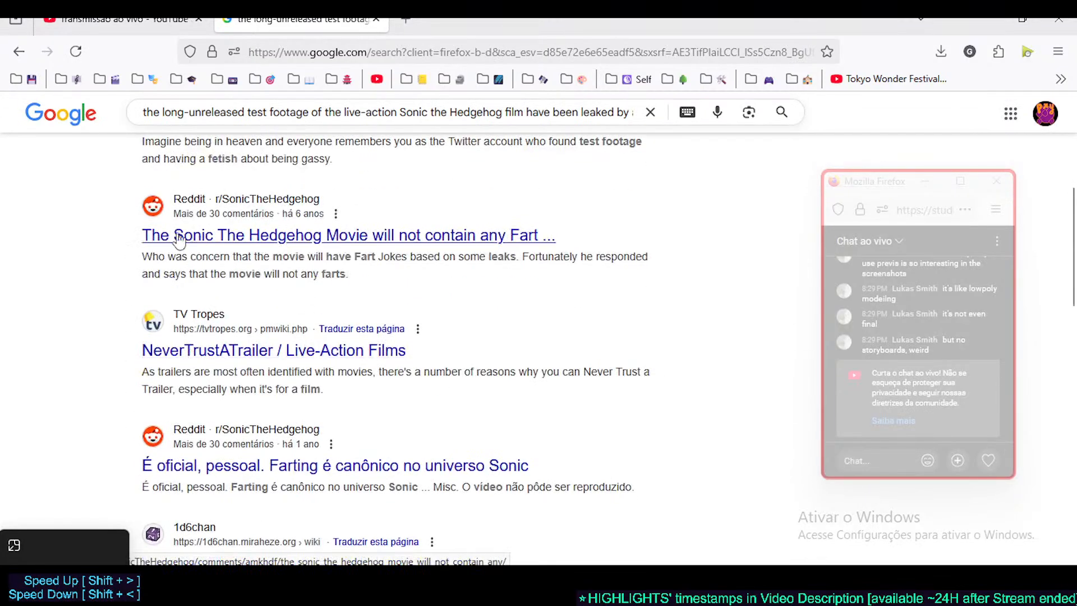
{"action": "scroll", "coordinate": [168, 290], "scroll_direction": "down", "scroll_amount": 3}
{"action": "scroll", "coordinate": [168, 290], "scroll_direction": "up", "scroll_amount": 8}
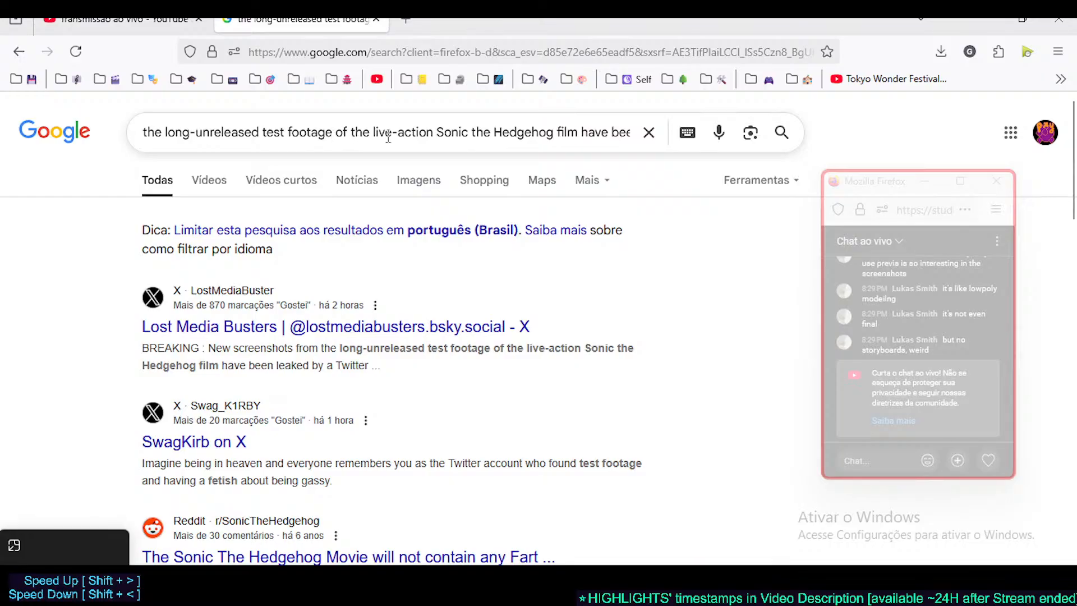
{"action": "left_click", "coordinate": [598, 131]}
{"action": "key", "text": "BackSpace"}
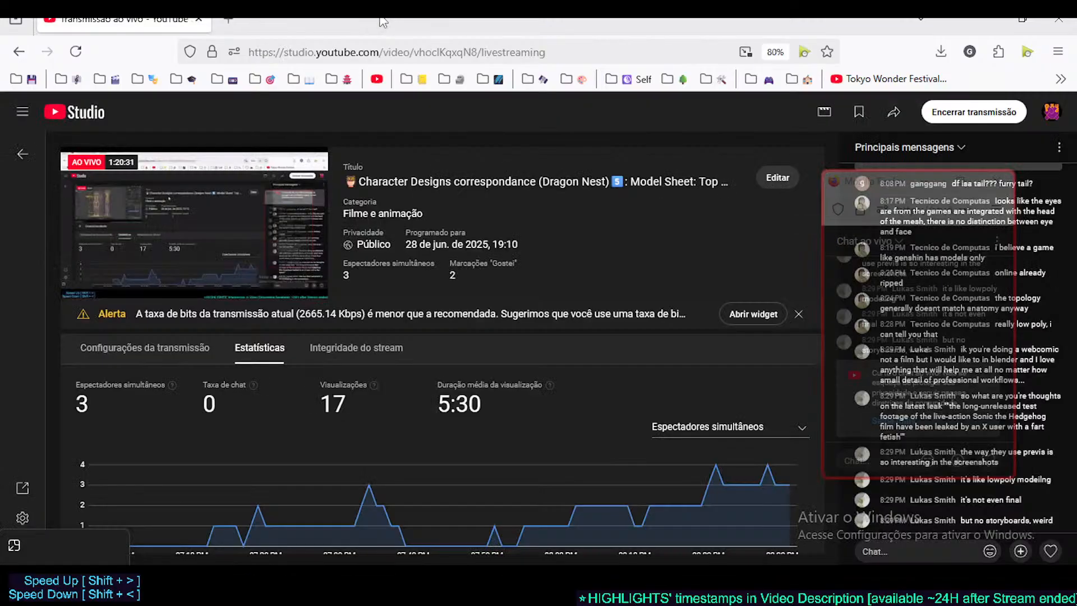
Switch to Blender and review Dorothy's body topology alongside the newest messages in the live chat
{"action": "left_click", "coordinate": [376, 19]}
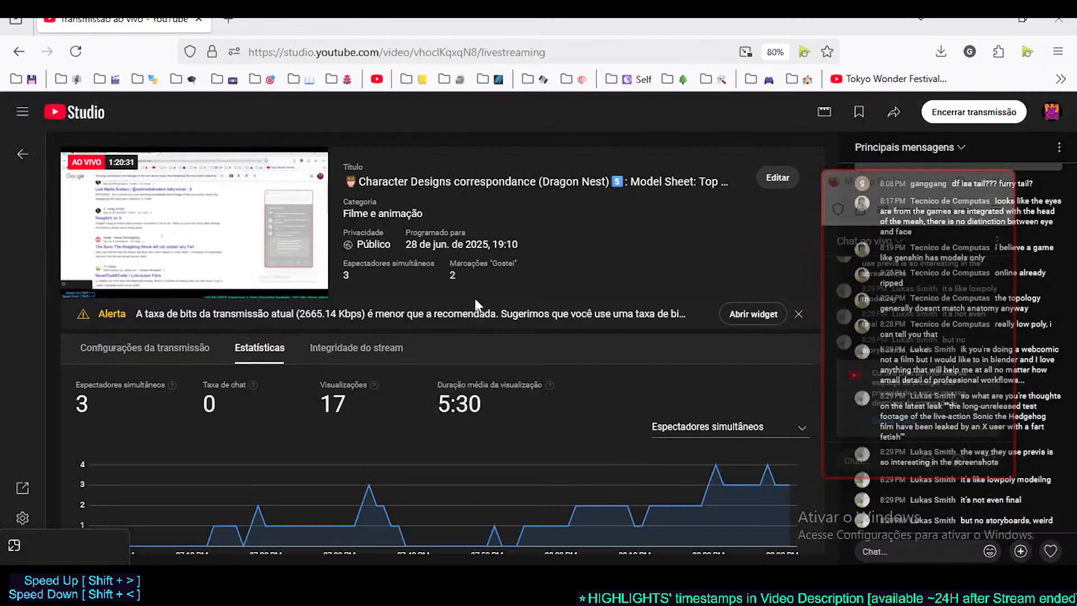
{"action": "key", "text": "alt+Tab"}
{"action": "middle_click_drag", "start_coordinate": [530, 346], "coordinate": [555, 471]}
{"action": "scroll", "coordinate": [555, 393], "scroll_direction": "down", "scroll_amount": 2}
{"action": "scroll", "coordinate": [915, 384], "scroll_direction": "up", "scroll_amount": 3}
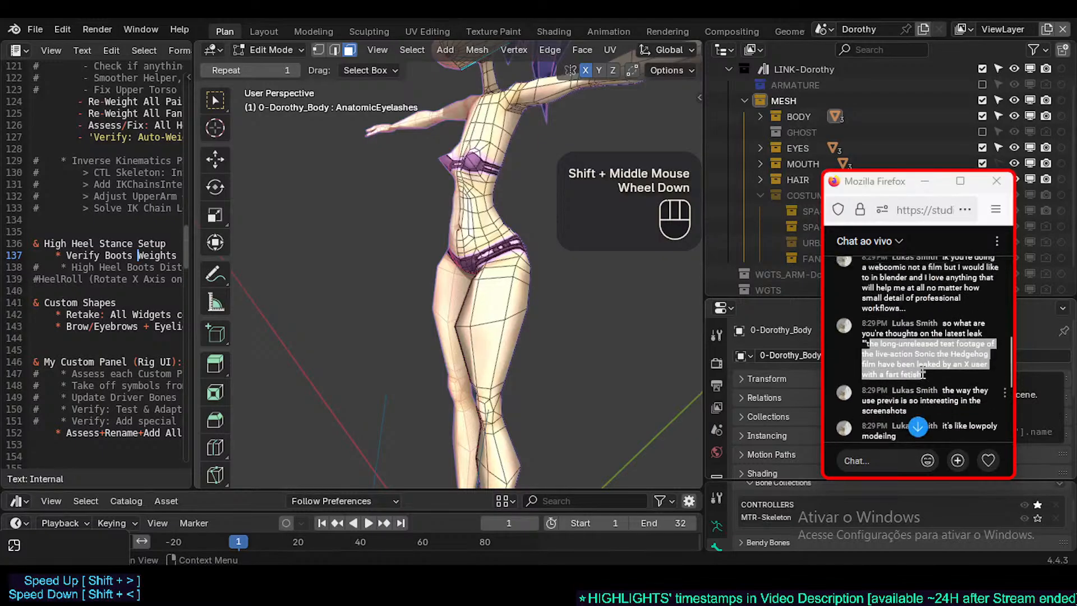
{"action": "scroll", "coordinate": [931, 365], "scroll_direction": "down", "scroll_amount": 3}
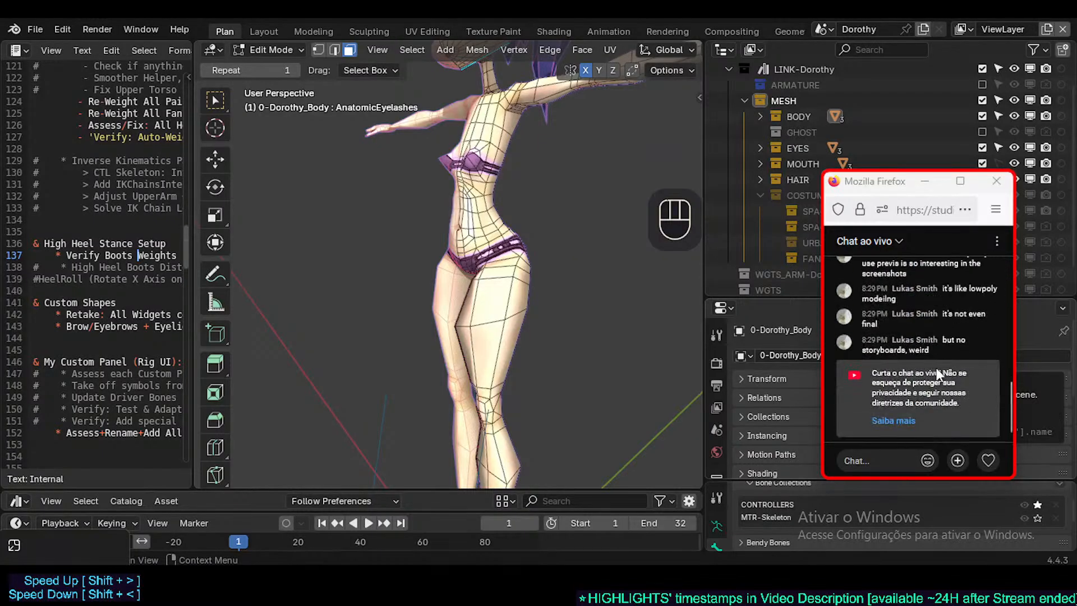
Switch Dorothy's body from Edit Mode to Object Mode, deselect everything and toggle local view
{"action": "middle_click_drag", "start_coordinate": [553, 240], "coordinate": [527, 323], "text": "shift"}
{"action": "key", "text": "alt+a"}
{"action": "key", "text": "ctrl+Tab"}
{"action": "middle_click_drag", "start_coordinate": [483, 258], "coordinate": [490, 314], "text": "shift"}
{"action": "key", "text": "alt+a"}
{"action": "scroll", "coordinate": [490, 314], "scroll_direction": "up", "scroll_amount": 1}
{"action": "scroll", "coordinate": [476, 288], "scroll_direction": "down", "scroll_amount": 1}
{"action": "key", "text": "KP_Divide"}
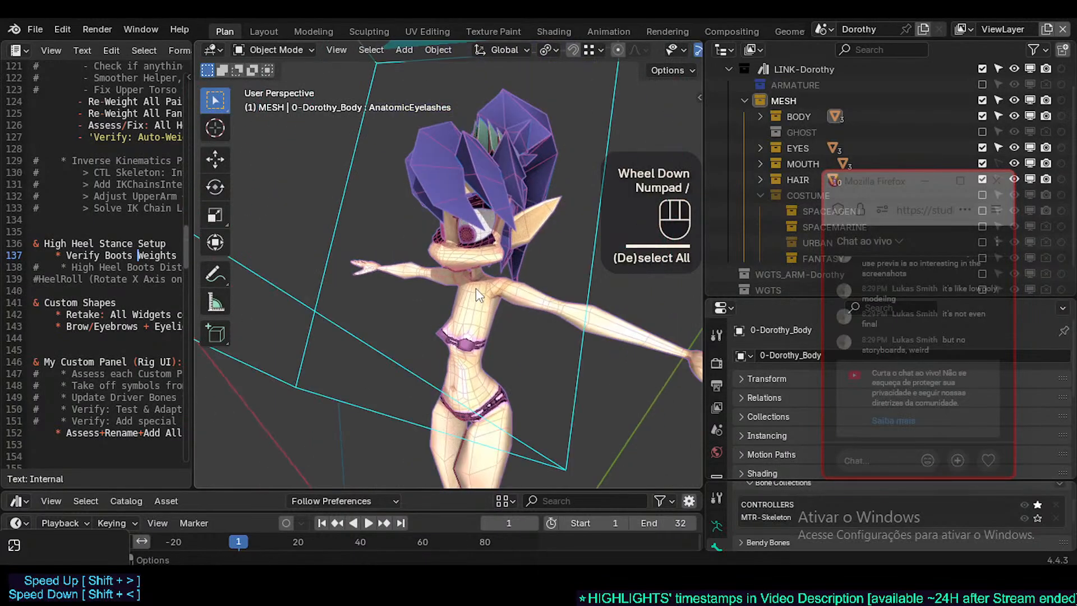
Move the chat window clear of the COSTUME collection, enable that collection and turn off the wireframe display on Dorothy
{"action": "left_click_drag", "start_coordinate": [888, 181], "coordinate": [888, 292]}
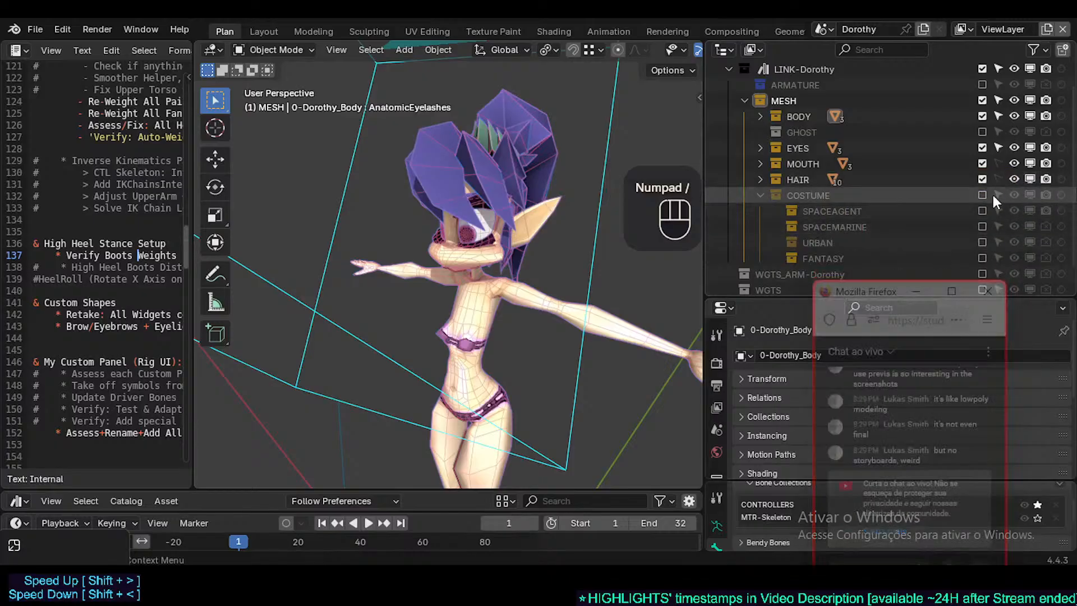
{"action": "left_click", "coordinate": [982, 195]}
{"action": "middle_click_drag", "start_coordinate": [457, 286], "coordinate": [468, 221], "text": "shift"}
{"action": "key", "text": "ctrl+alt+shift+z"}
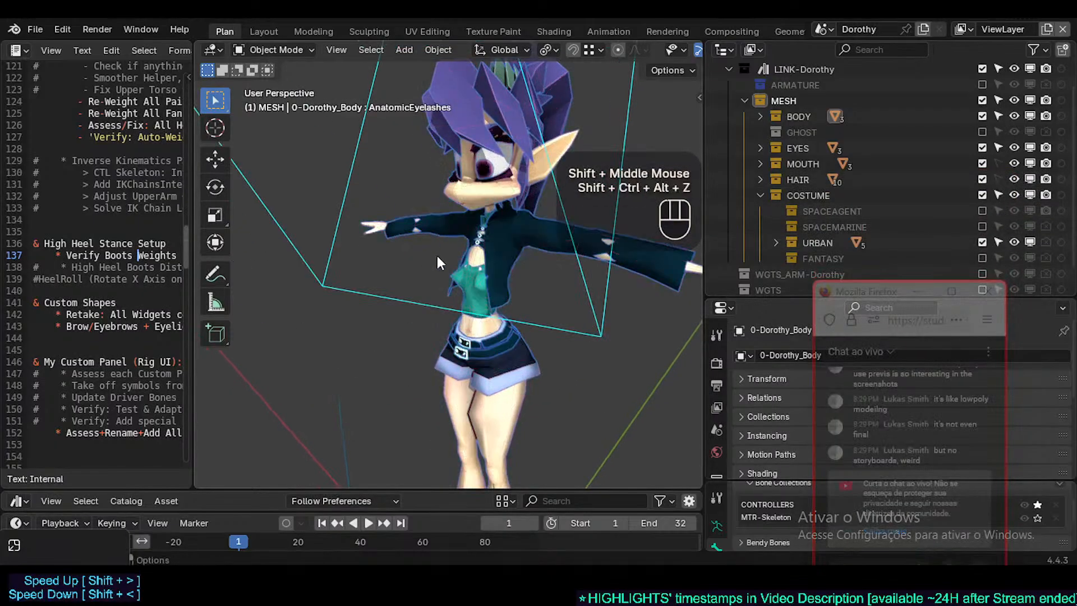
Examine the dressed Dorothy model from the front, around the face and upper body
{"action": "middle_click_drag", "start_coordinate": [437, 255], "coordinate": [461, 269]}
{"action": "middle_click_drag", "start_coordinate": [461, 270], "coordinate": [471, 247], "text": "shift"}
{"action": "scroll", "coordinate": [455, 305], "scroll_direction": "up", "scroll_amount": 2}
{"action": "scroll", "coordinate": [457, 303], "scroll_direction": "down", "scroll_amount": 1, "text": "shift"}
{"action": "middle_click_drag", "start_coordinate": [471, 247], "coordinate": [488, 300], "text": "shift"}
{"action": "scroll", "coordinate": [488, 300], "scroll_direction": "up", "scroll_amount": 1}
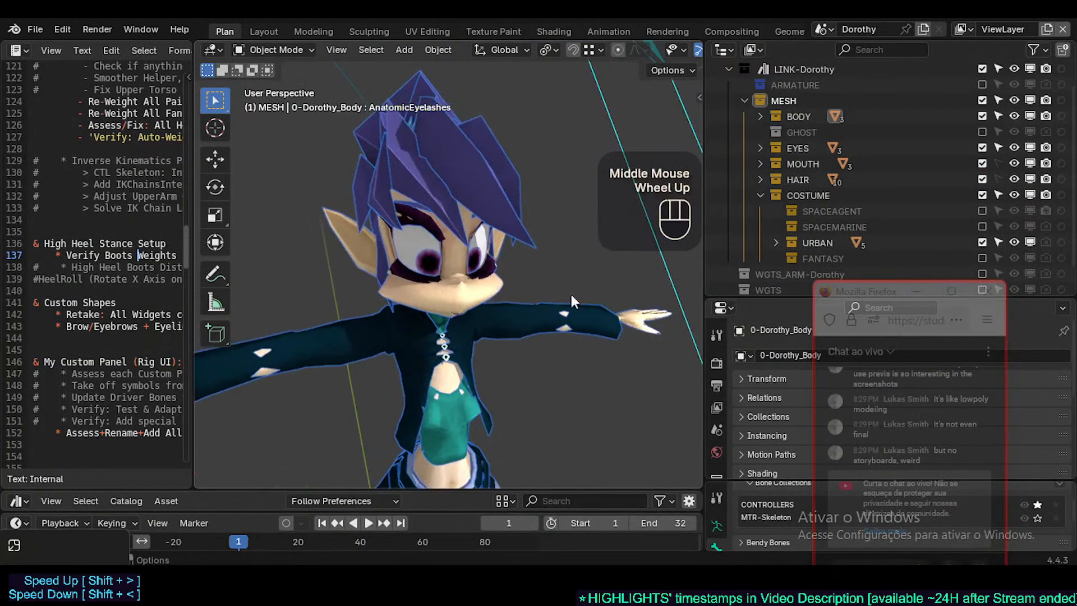
Copy the chat message 'it's at the top lost media busters', search for it in a new Firefox tab and open the Lost Media Busters X profile
{"action": "scroll", "coordinate": [792, 231], "scroll_direction": "down", "scroll_amount": 2}
{"action": "left_click", "coordinate": [903, 380]}
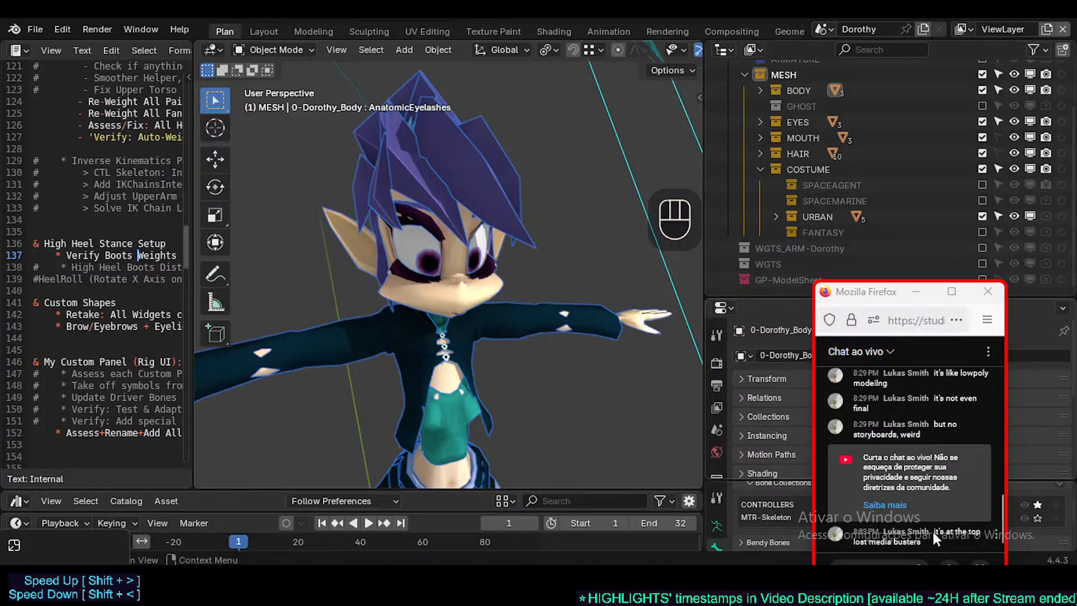
{"action": "left_click_drag", "start_coordinate": [933, 531], "coordinate": [940, 541]}
{"action": "key", "text": "ctrl+c"}
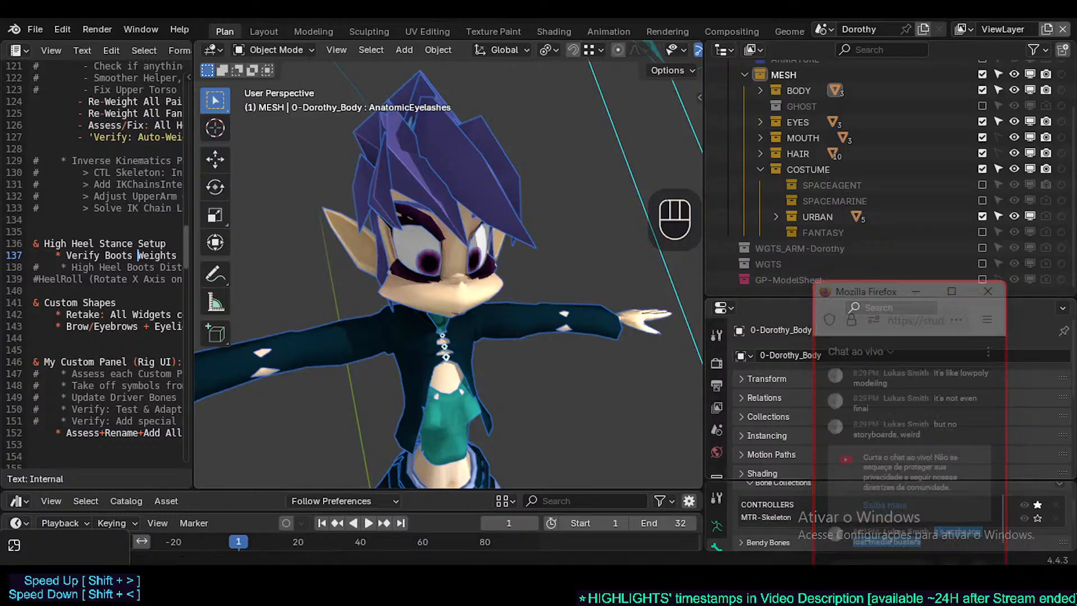
{"action": "left_click", "coordinate": [496, 512]}
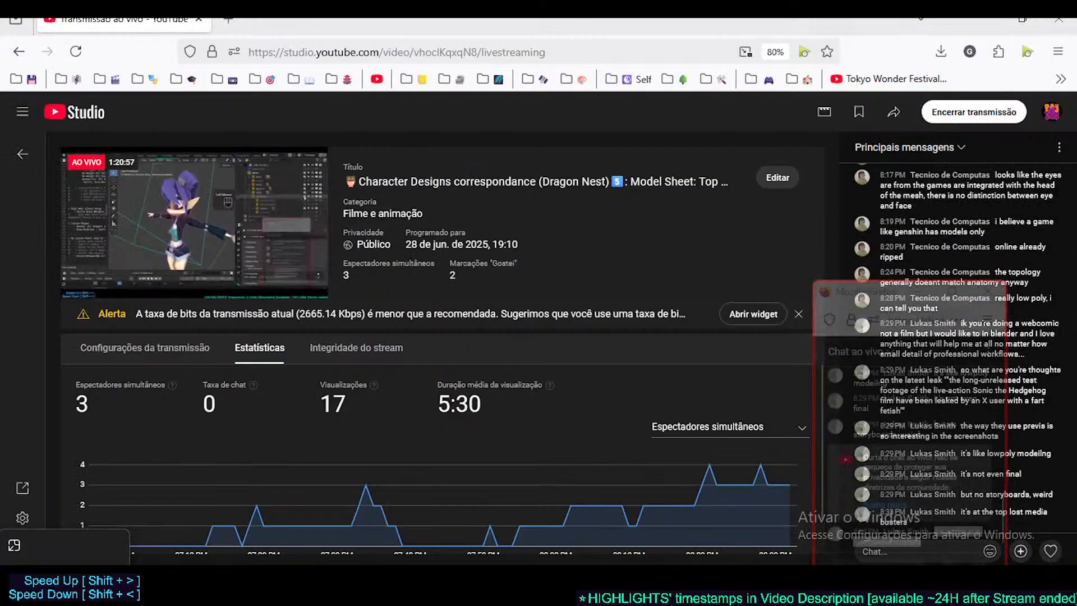
{"action": "key", "text": "ctrl+t"}
{"action": "key", "text": "ctrl+v"}
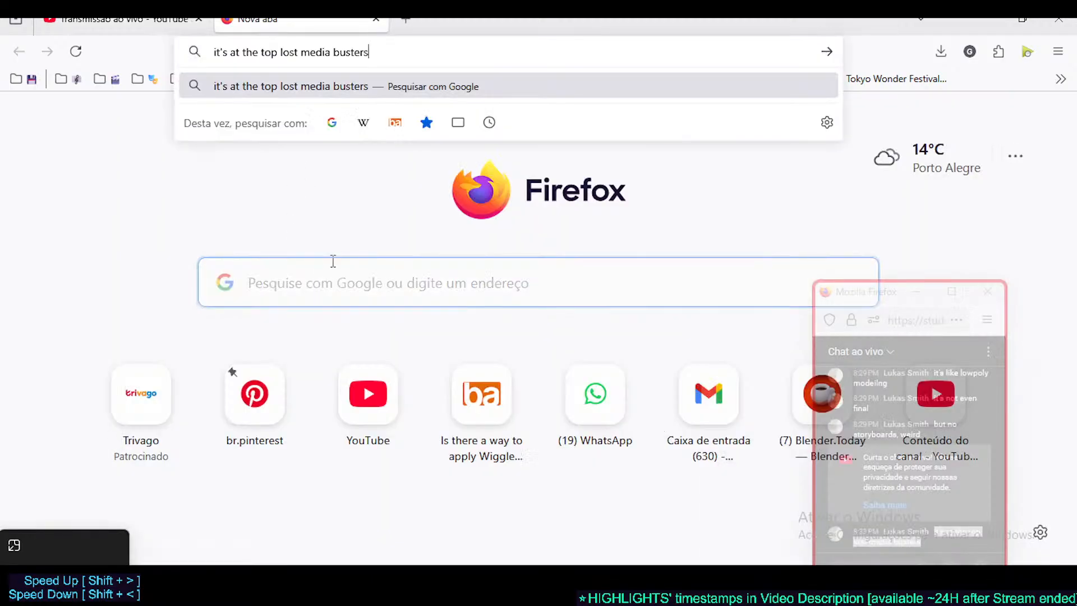
{"action": "key", "text": "Return"}
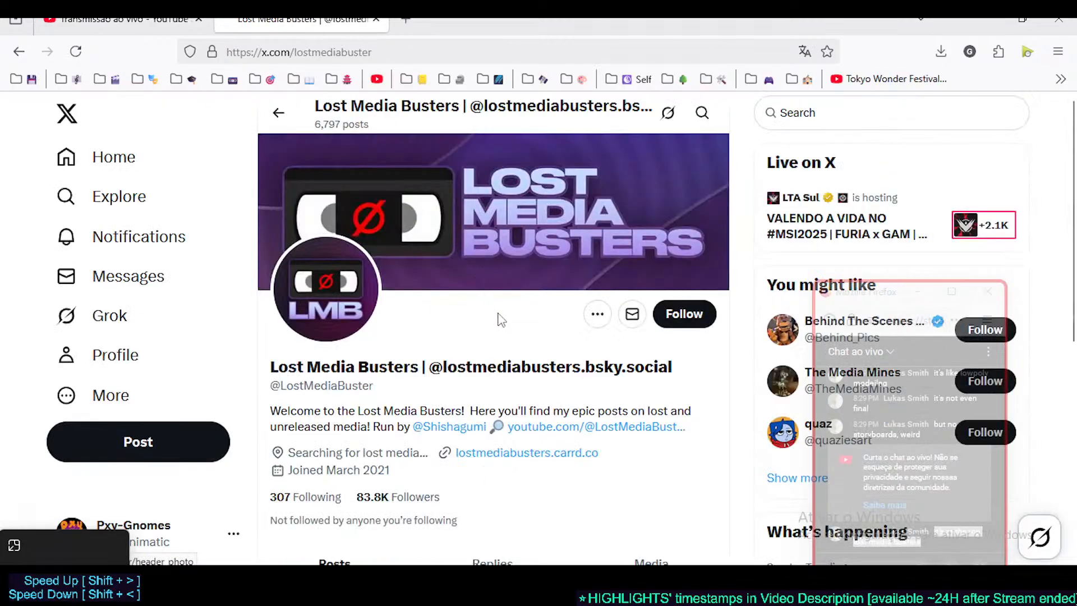
Check the Lost Media Busters profile and reread the chat messages down to the quoted Sonic the Hedgehog headline
{"action": "scroll", "coordinate": [512, 352], "scroll_direction": "down", "scroll_amount": 1}
{"action": "scroll", "coordinate": [513, 352], "scroll_direction": "up", "scroll_amount": 1}
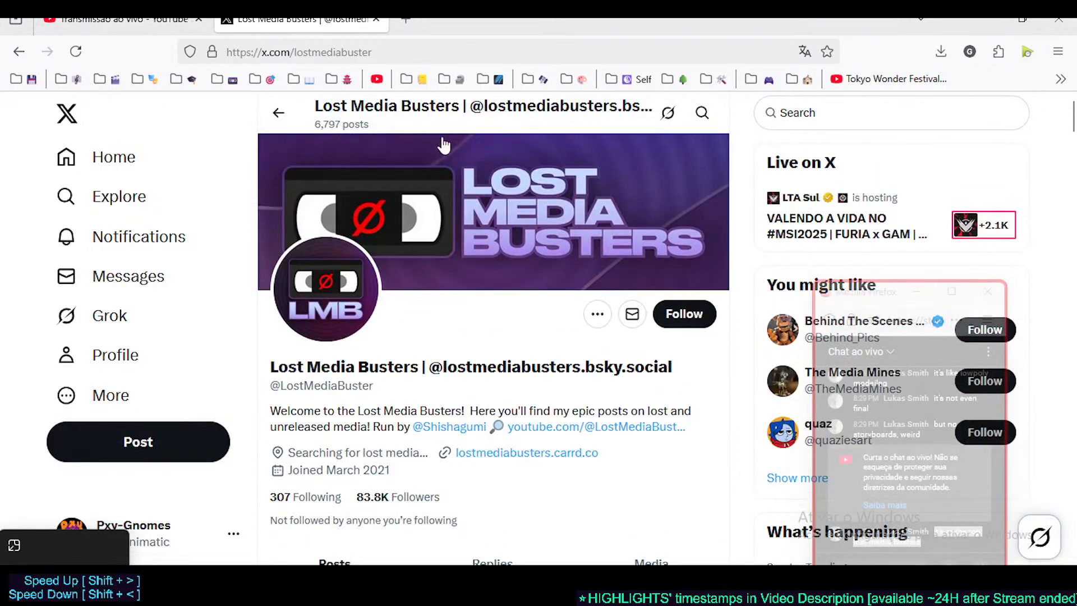
{"action": "scroll", "coordinate": [903, 432], "scroll_direction": "up", "scroll_amount": 3}
{"action": "scroll", "coordinate": [904, 443], "scroll_direction": "up", "scroll_amount": 3}
{"action": "scroll", "coordinate": [920, 432], "scroll_direction": "down", "scroll_amount": 4}
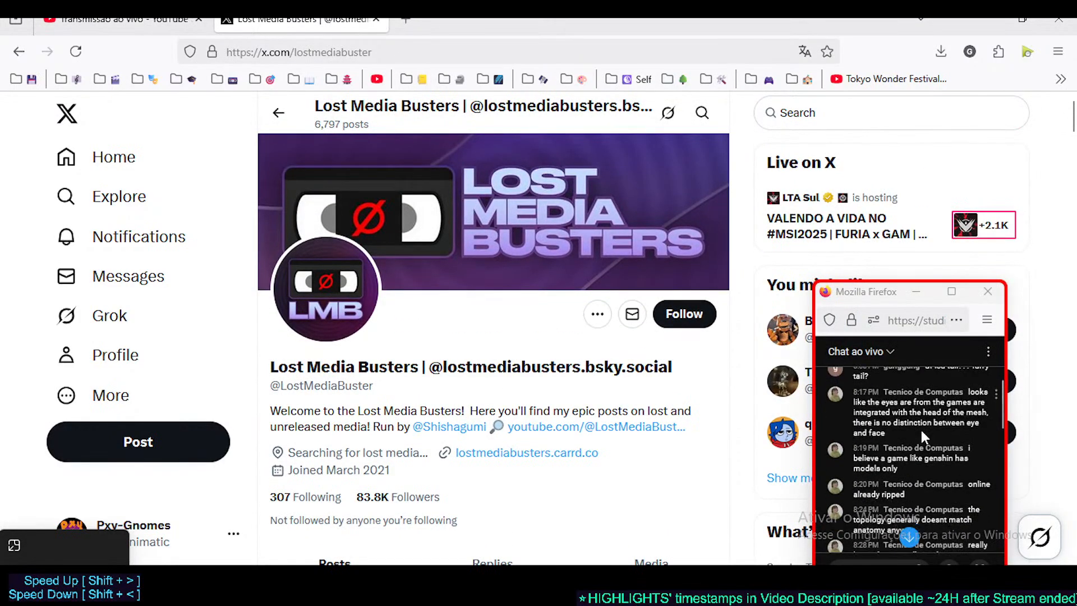
{"action": "scroll", "coordinate": [947, 449], "scroll_direction": "down", "scroll_amount": 2}
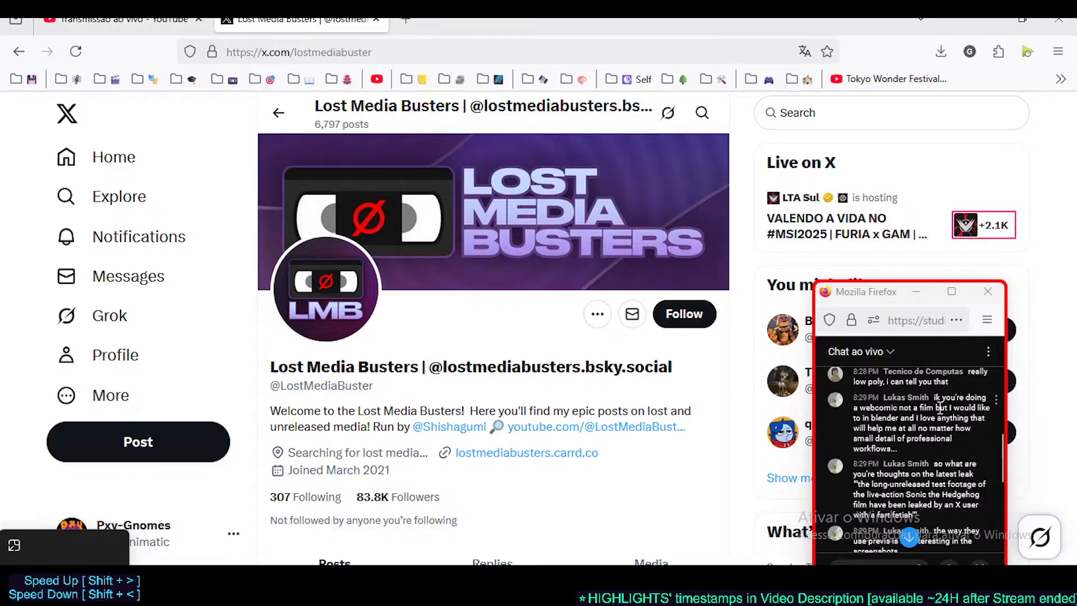
{"action": "scroll", "coordinate": [911, 443], "scroll_direction": "down", "scroll_amount": 2}
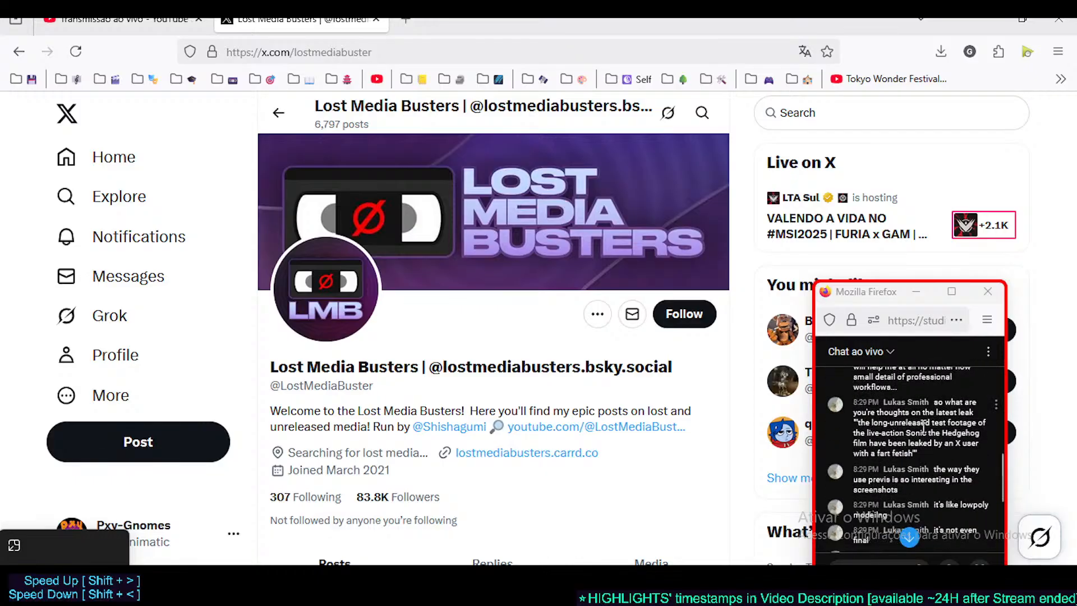
Copy the chat's quoted headline about the leaked live-action Sonic the Hedgehog test footage and search X for it
{"action": "left_click_drag", "start_coordinate": [855, 422], "coordinate": [913, 454]}
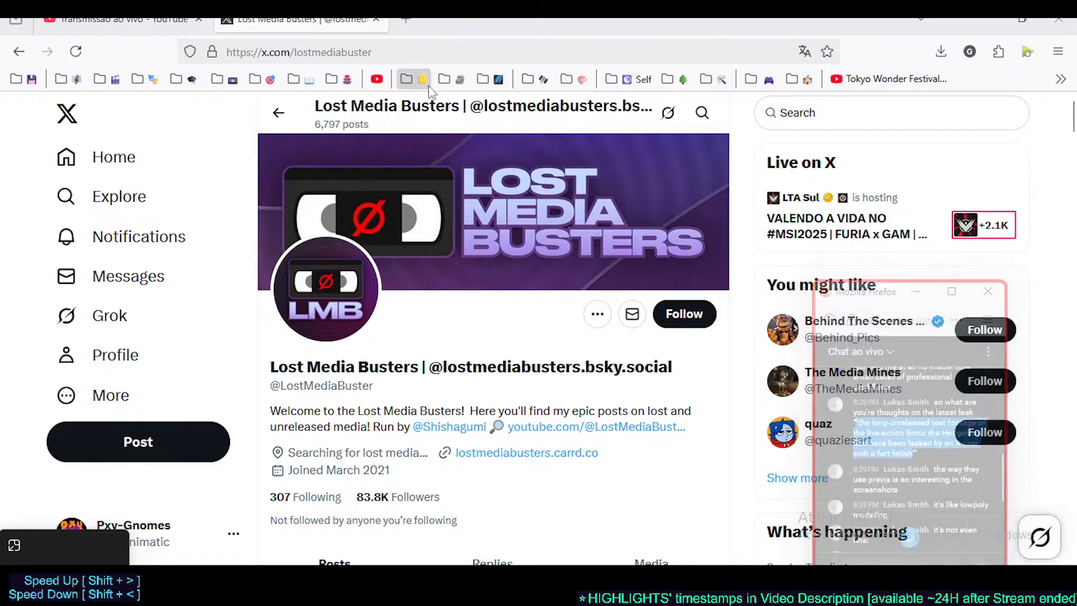
{"action": "left_click", "coordinate": [846, 112]}
{"action": "type", "text": "\"the long-unreleased test footage of the live-action Sonic the Hedgehog film have been leaked by an ai user with a fart fetish\""}
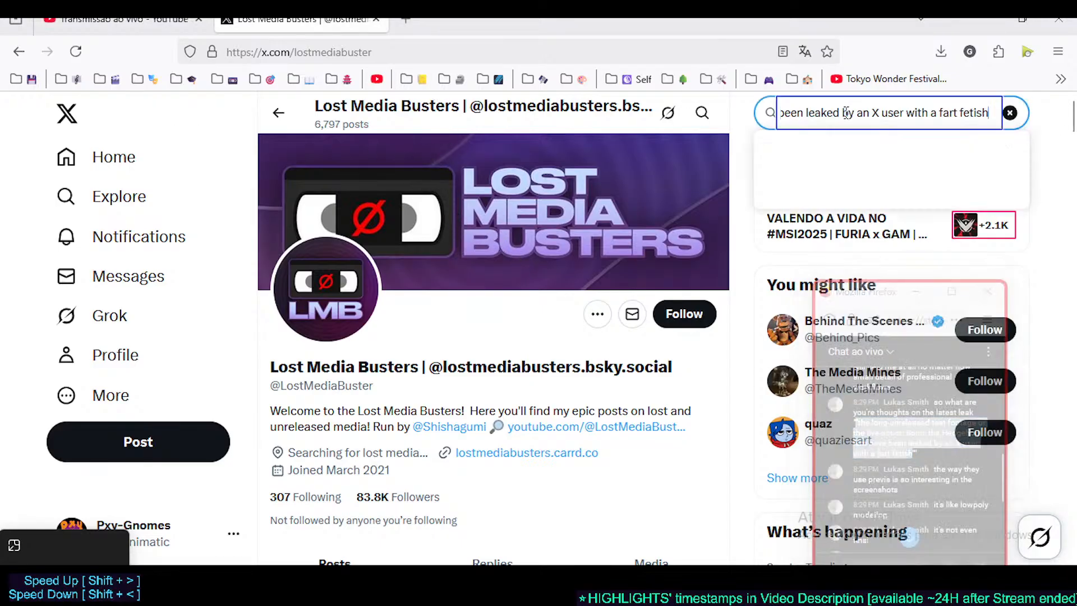
{"action": "key", "text": "Return"}
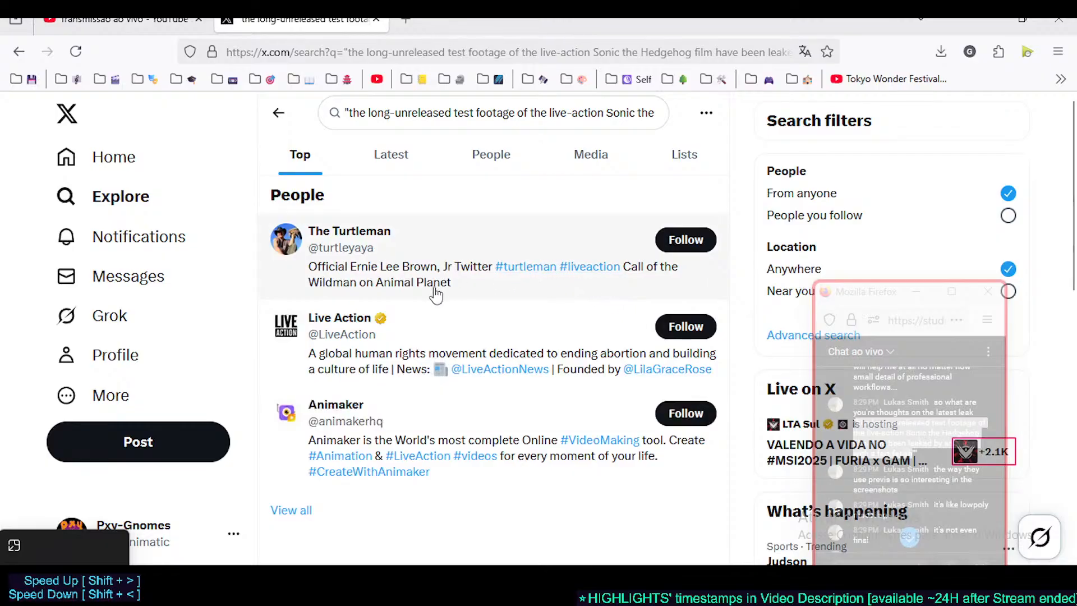
Look through the X results for the headline, check the latest chat message and return to the Lost Media Busters profile
{"action": "scroll", "coordinate": [449, 269], "scroll_direction": "down", "scroll_amount": 5}
{"action": "scroll", "coordinate": [443, 303], "scroll_direction": "up", "scroll_amount": 5}
{"action": "scroll", "coordinate": [916, 479], "scroll_direction": "down", "scroll_amount": 3}
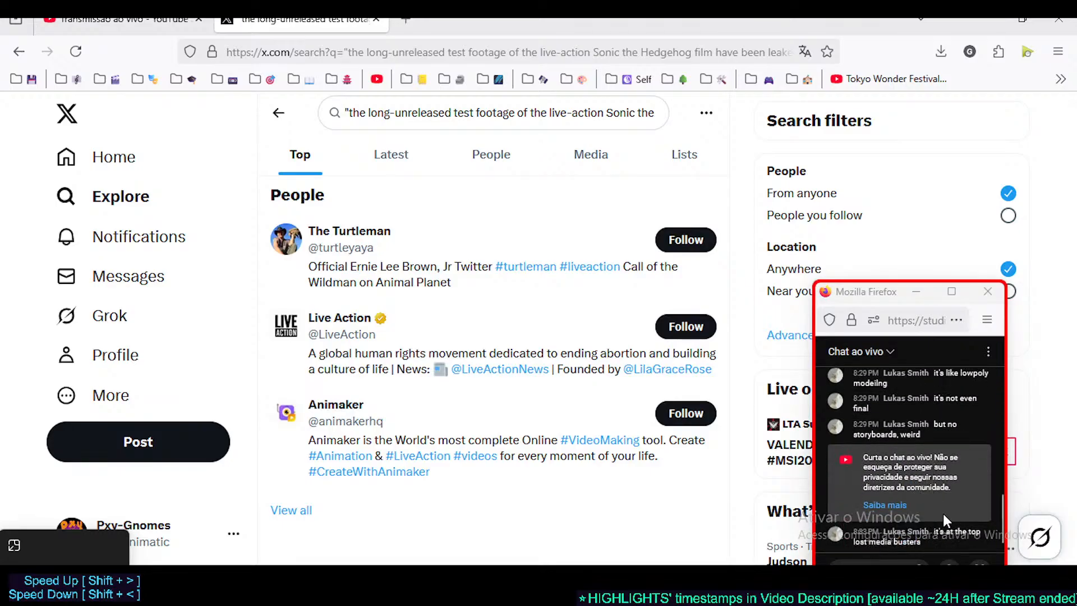
{"action": "scroll", "coordinate": [943, 513], "scroll_direction": "up", "scroll_amount": 1}
{"action": "scroll", "coordinate": [945, 515], "scroll_direction": "down", "scroll_amount": 1}
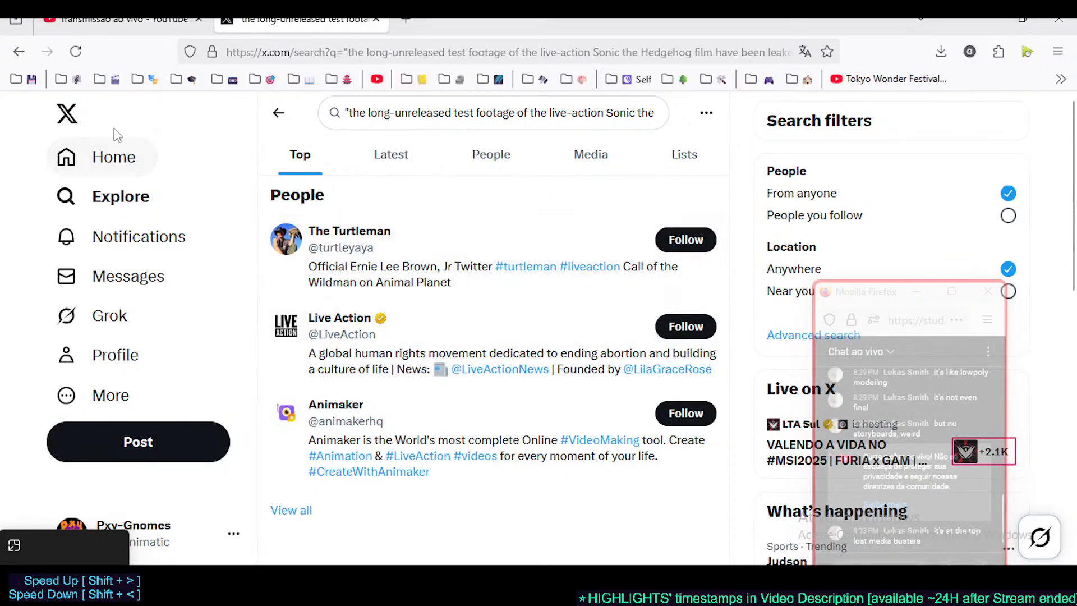
{"action": "left_click", "coordinate": [16, 55]}
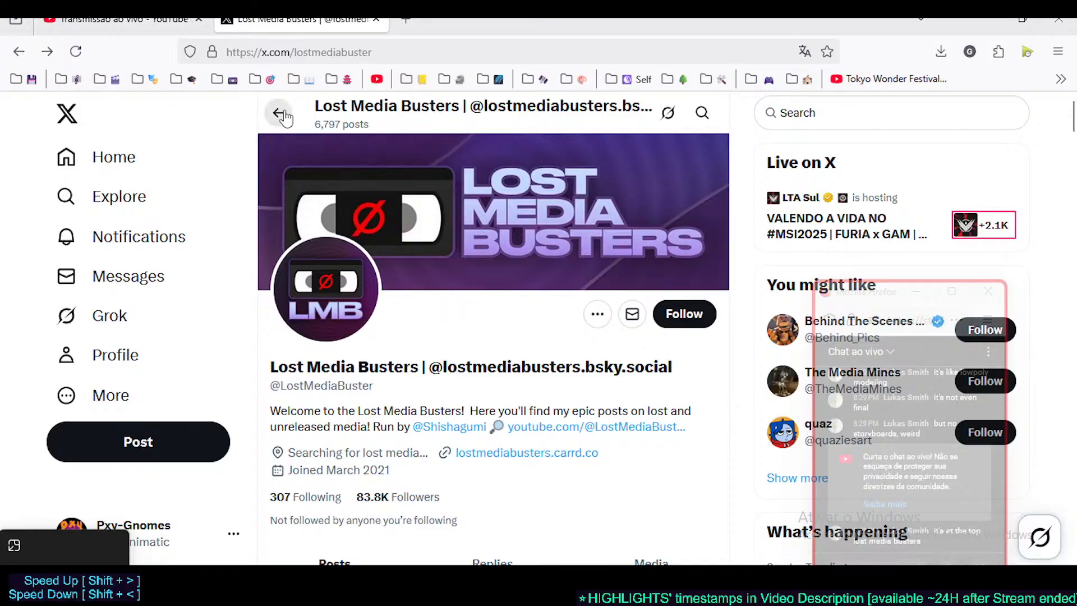
Look through the Lost Media Busters profile feed and examine the post about leaked live-action Sonic the Hedgehog test footage
{"action": "scroll", "coordinate": [455, 246], "scroll_direction": "down", "scroll_amount": 5}
{"action": "scroll", "coordinate": [440, 314], "scroll_direction": "down", "scroll_amount": 4}
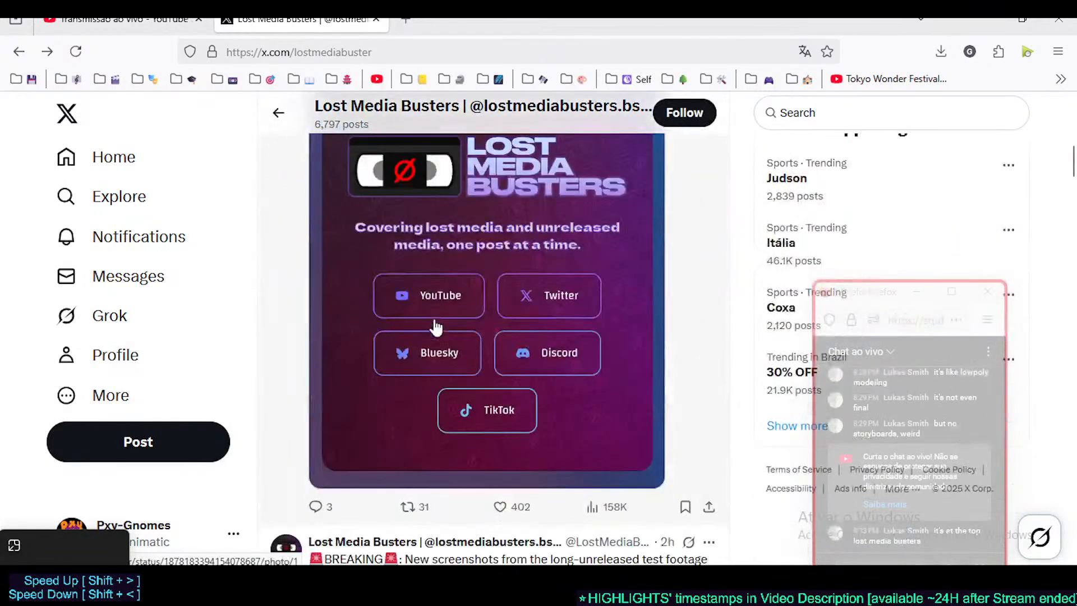
{"action": "scroll", "coordinate": [437, 325], "scroll_direction": "down", "scroll_amount": 5}
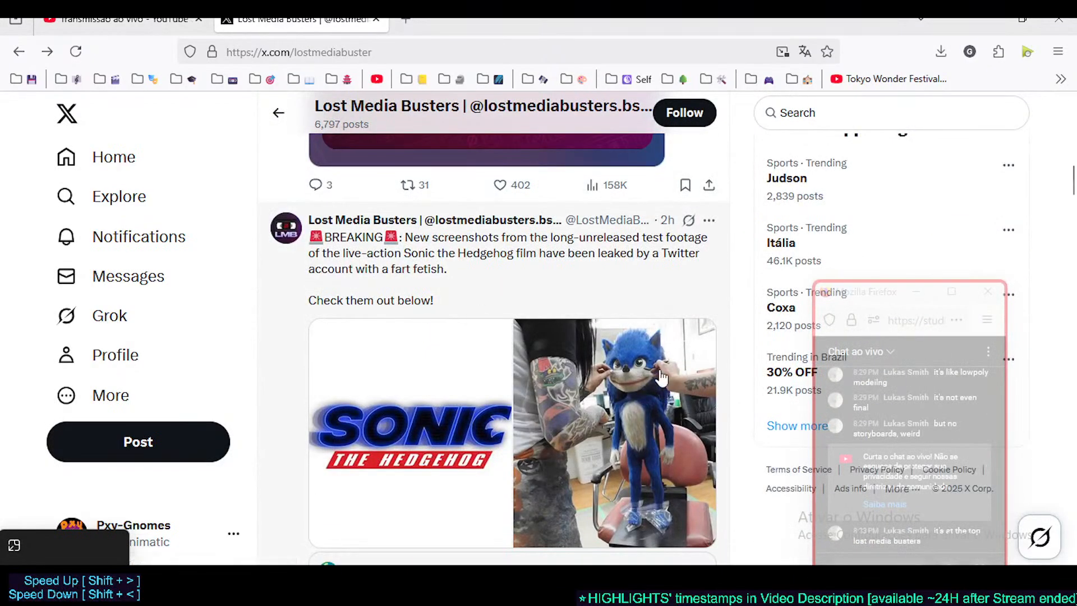
{"action": "scroll", "coordinate": [656, 364], "scroll_direction": "down", "scroll_amount": 1}
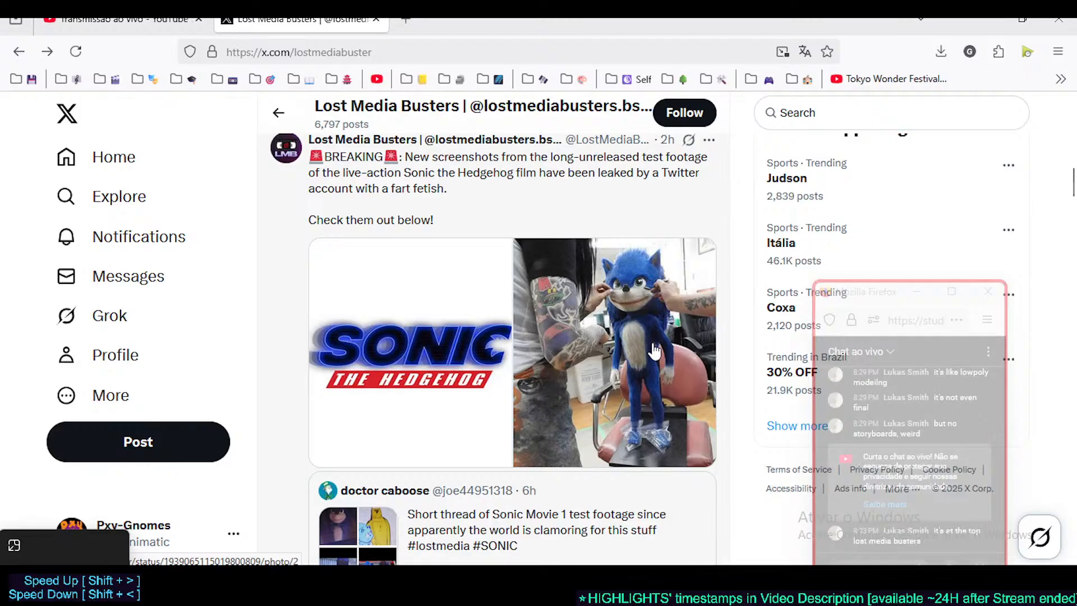
{"action": "scroll", "coordinate": [656, 351], "scroll_direction": "up", "scroll_amount": 1}
{"action": "scroll", "coordinate": [634, 367], "scroll_direction": "down", "scroll_amount": 3}
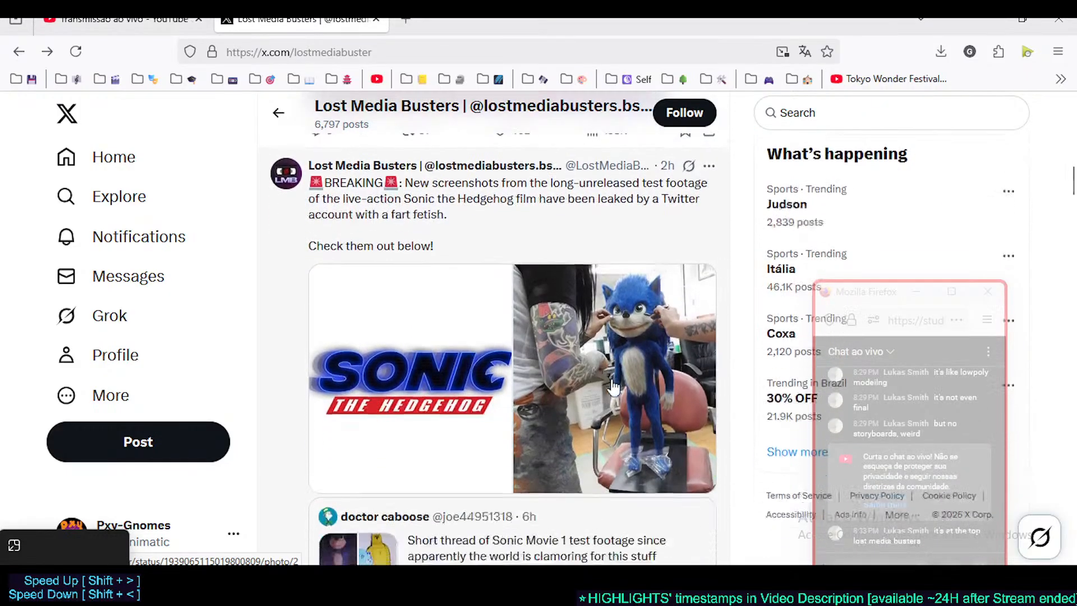
{"action": "scroll", "coordinate": [611, 382], "scroll_direction": "up", "scroll_amount": 3}
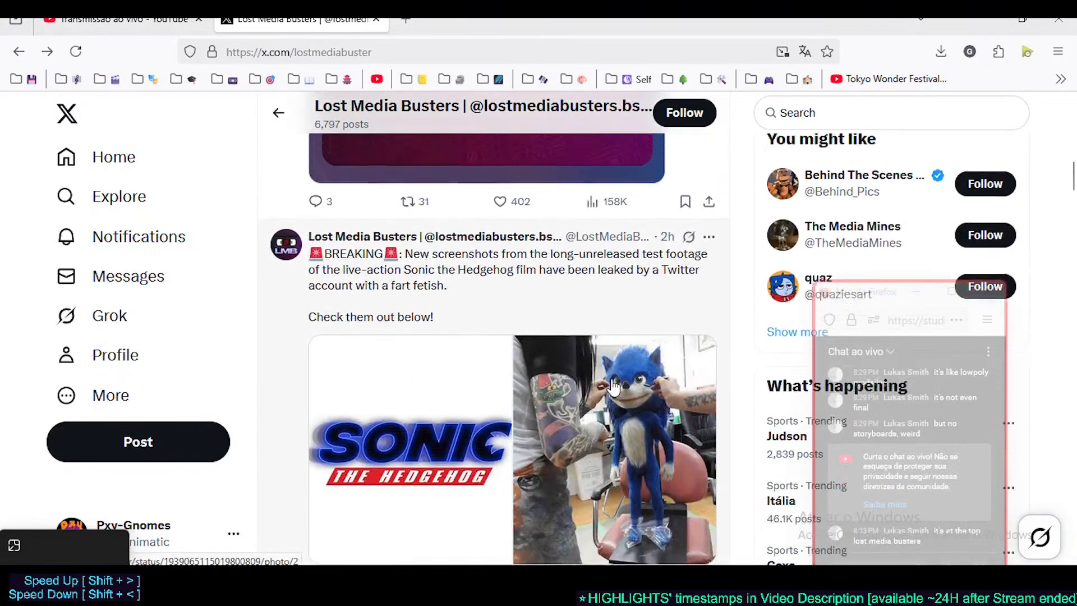
{"action": "scroll", "coordinate": [593, 286], "scroll_direction": "down", "scroll_amount": 1}
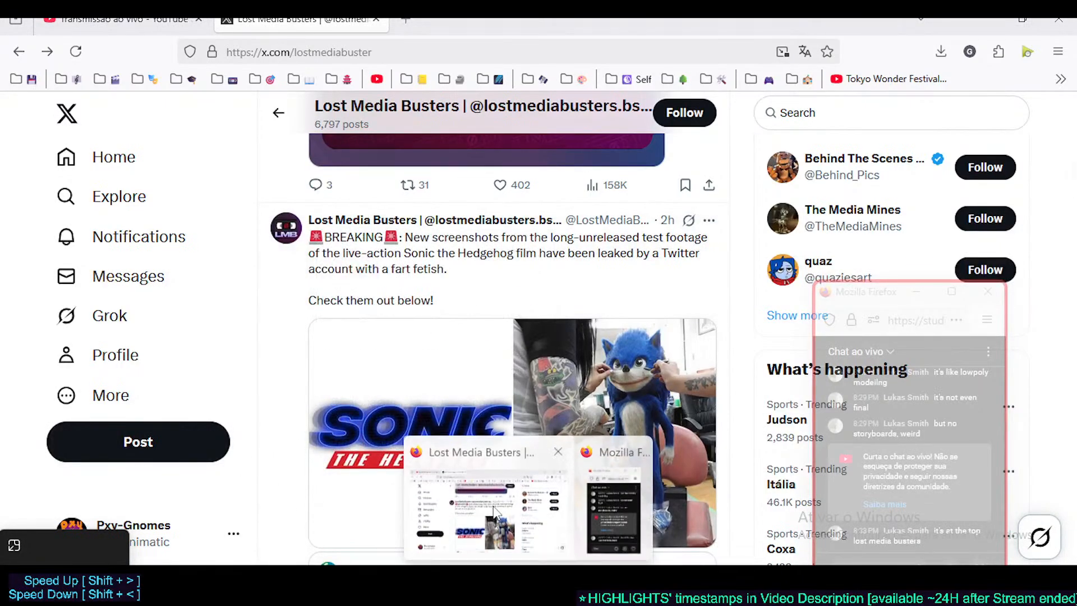
{"action": "scroll", "coordinate": [521, 241], "scroll_direction": "down", "scroll_amount": 4}
{"action": "scroll", "coordinate": [544, 292], "scroll_direction": "down", "scroll_amount": 2}
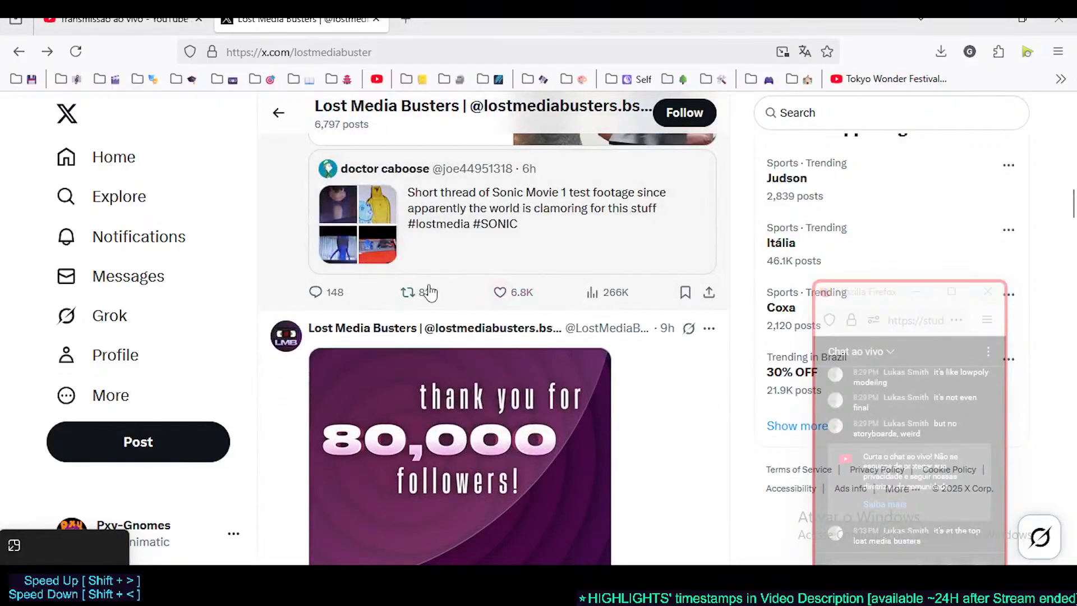
{"action": "scroll", "coordinate": [491, 328], "scroll_direction": "up", "scroll_amount": 2}
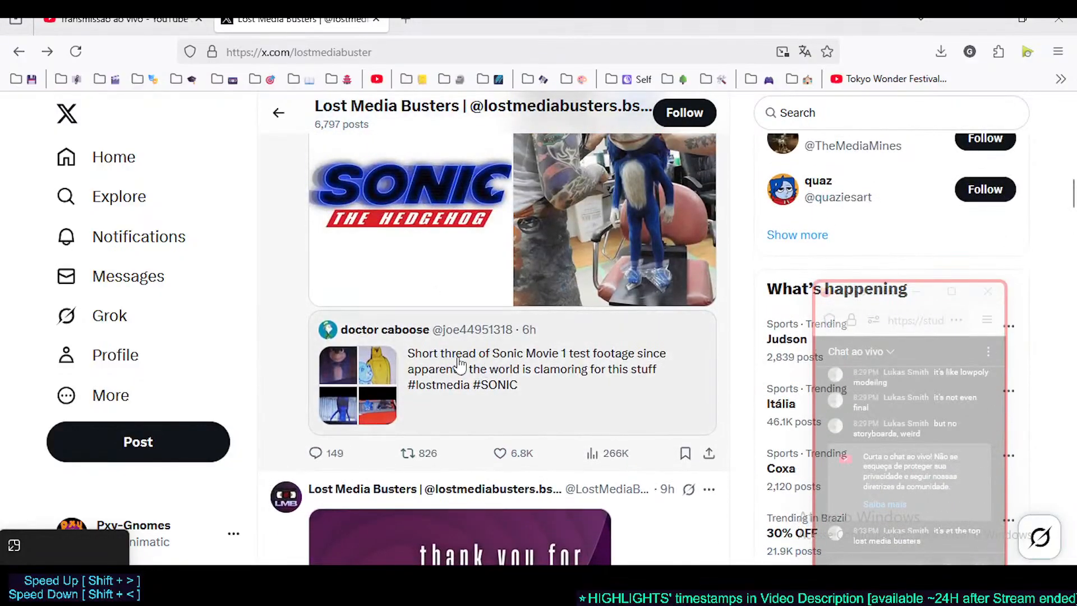
{"action": "scroll", "coordinate": [547, 375], "scroll_direction": "down", "scroll_amount": 4}
{"action": "scroll", "coordinate": [539, 238], "scroll_direction": "up", "scroll_amount": 5}
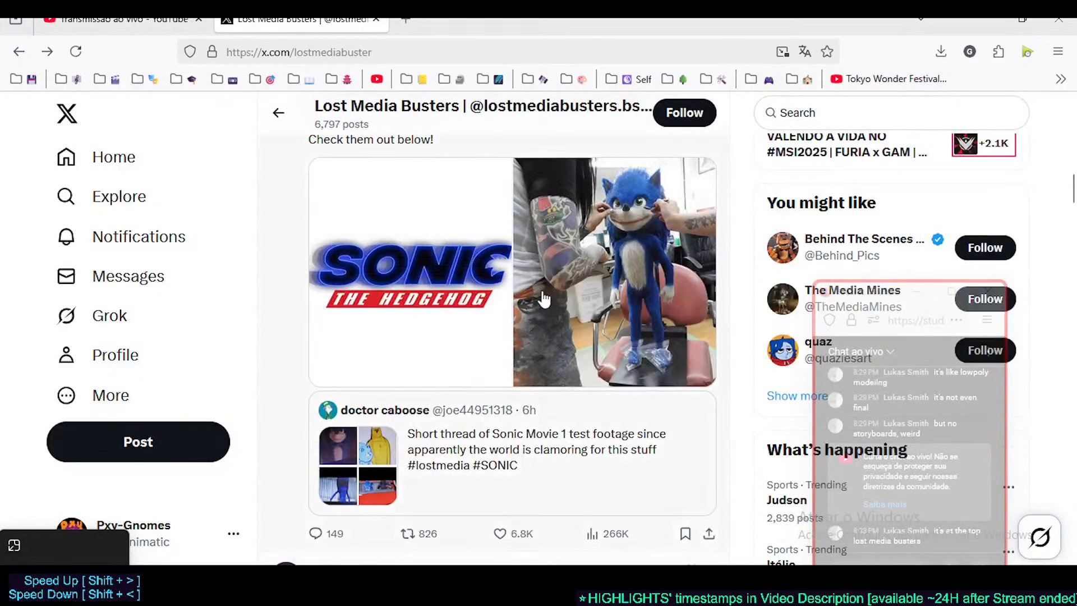
Open the Lost Media Busters post on the Sonic leak in a new tab and review its quoted thread
{"action": "middle_click", "coordinate": [575, 233]}
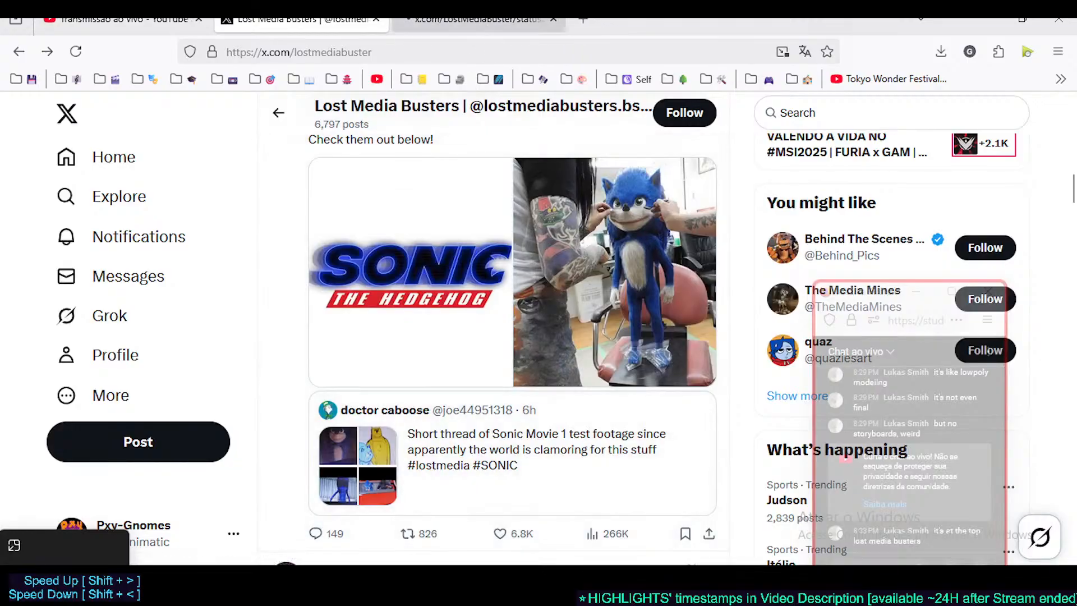
{"action": "left_click", "coordinate": [476, 21]}
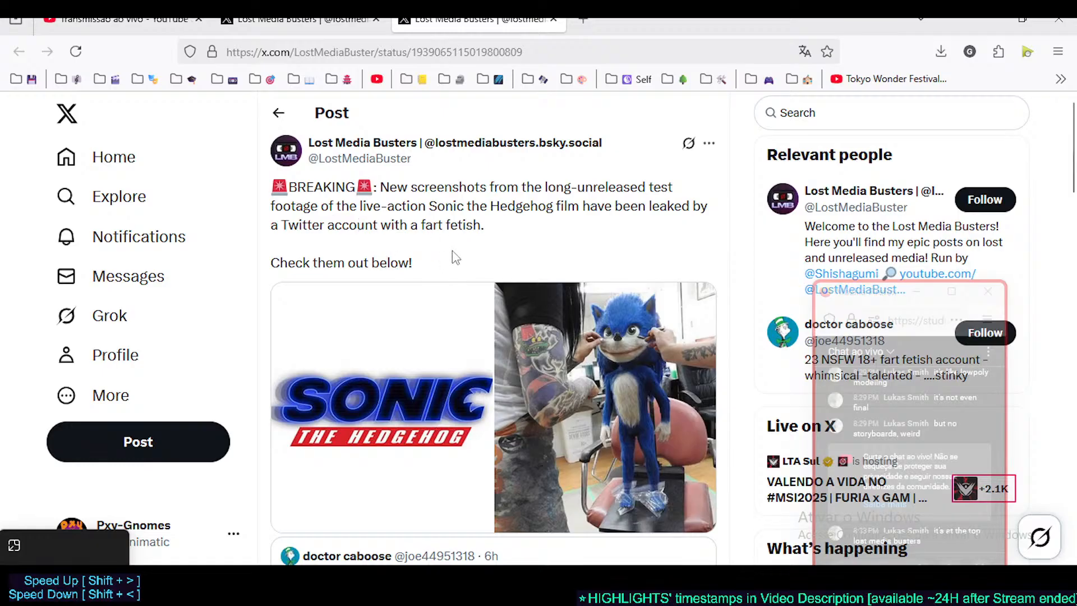
{"action": "scroll", "coordinate": [443, 253], "scroll_direction": "down", "scroll_amount": 3}
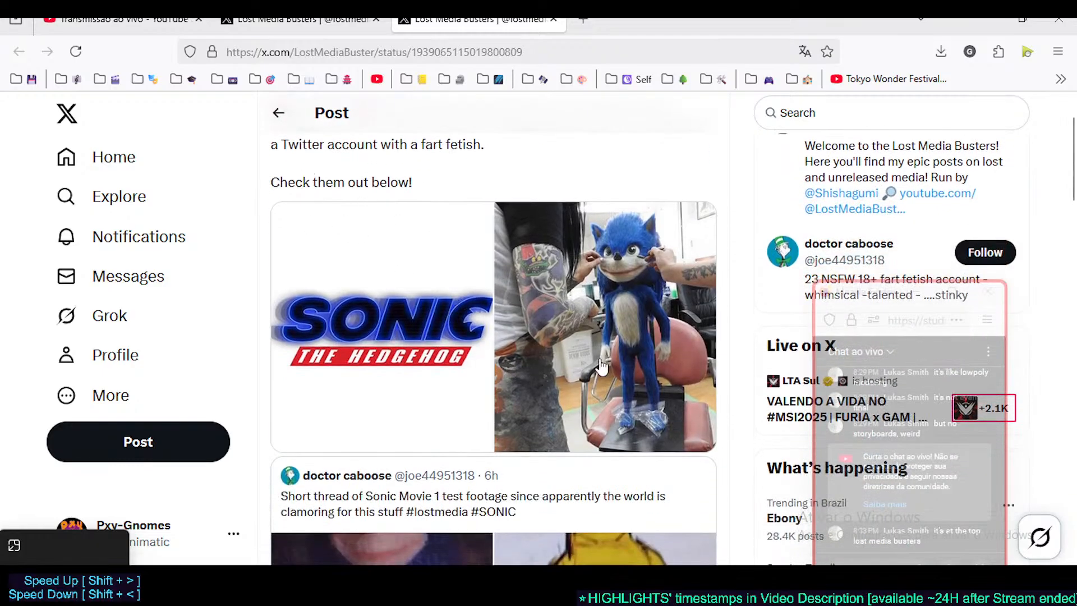
{"action": "scroll", "coordinate": [601, 367], "scroll_direction": "down", "scroll_amount": 12}
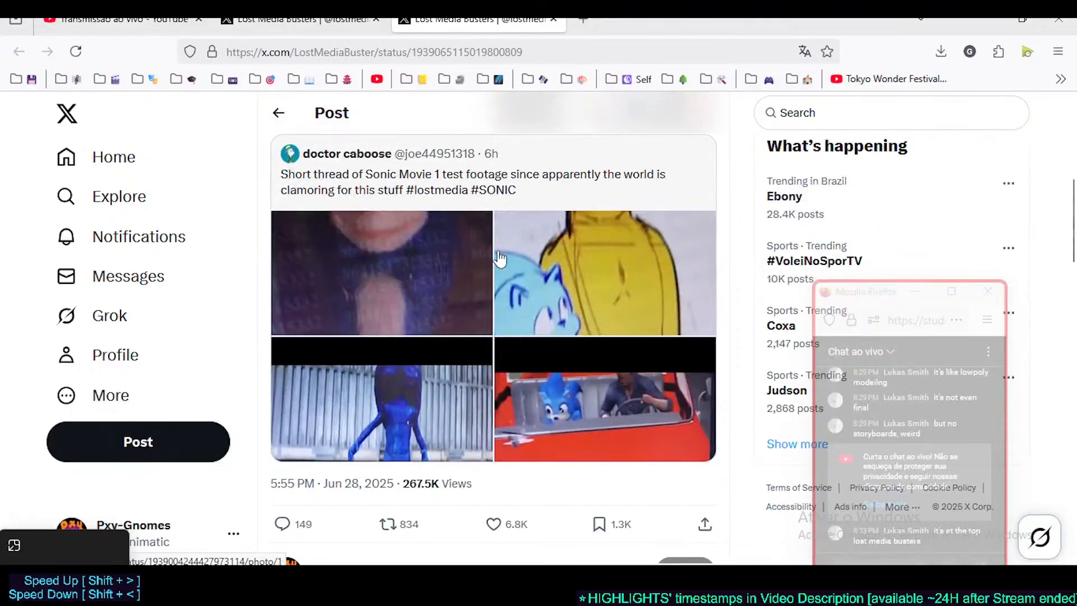
{"action": "scroll", "coordinate": [529, 312], "scroll_direction": "down", "scroll_amount": 3}
{"action": "scroll", "coordinate": [529, 312], "scroll_direction": "up", "scroll_amount": 3}
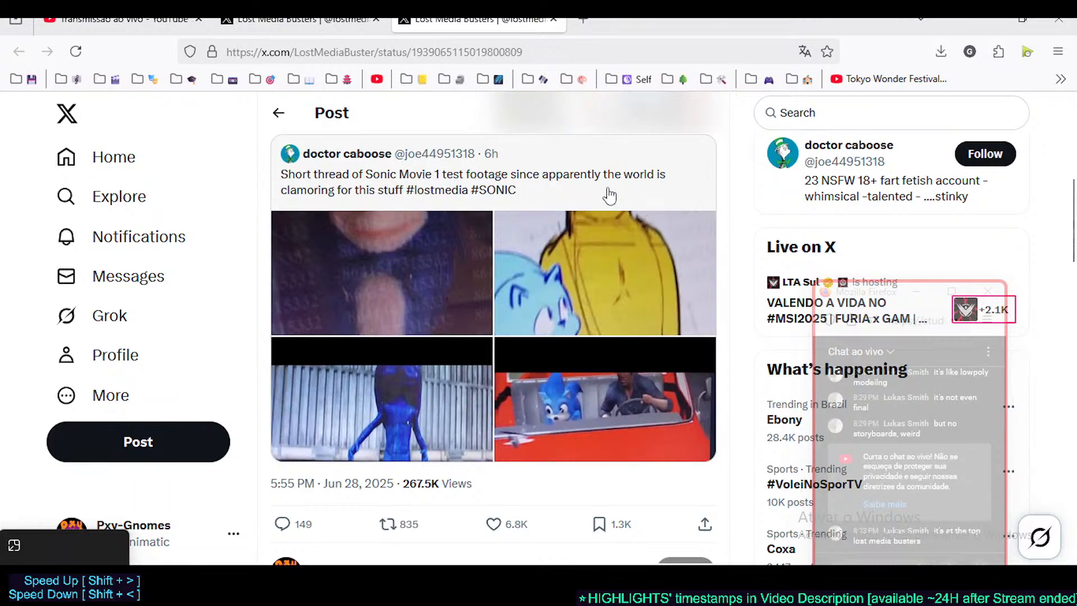
View the four photos of the quoted Sonic Movie 1 test footage post at full size
{"action": "left_click", "coordinate": [444, 270]}
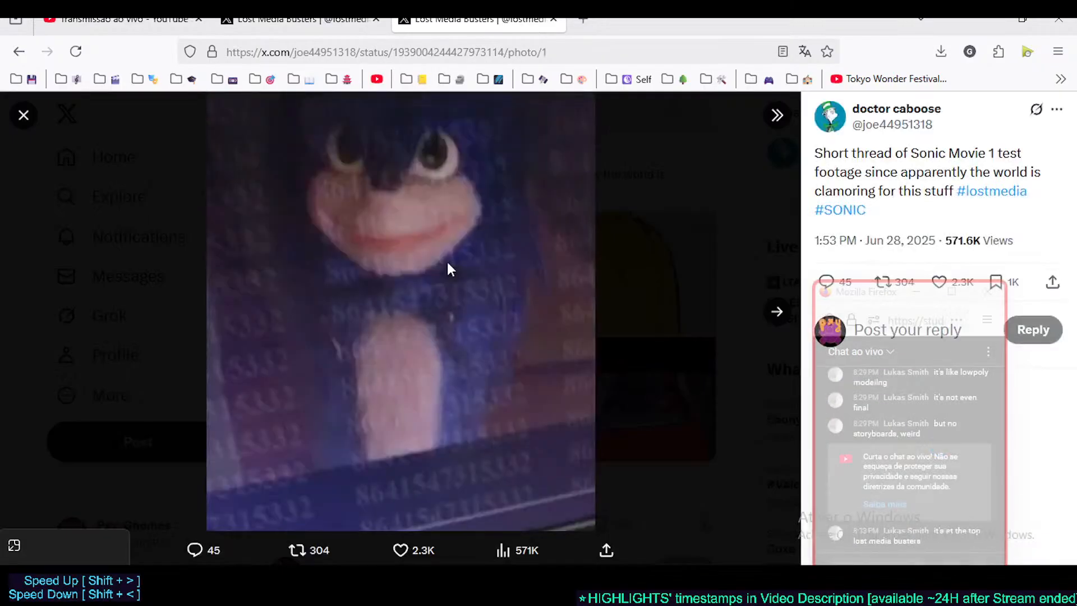
{"action": "key", "text": "Right"}
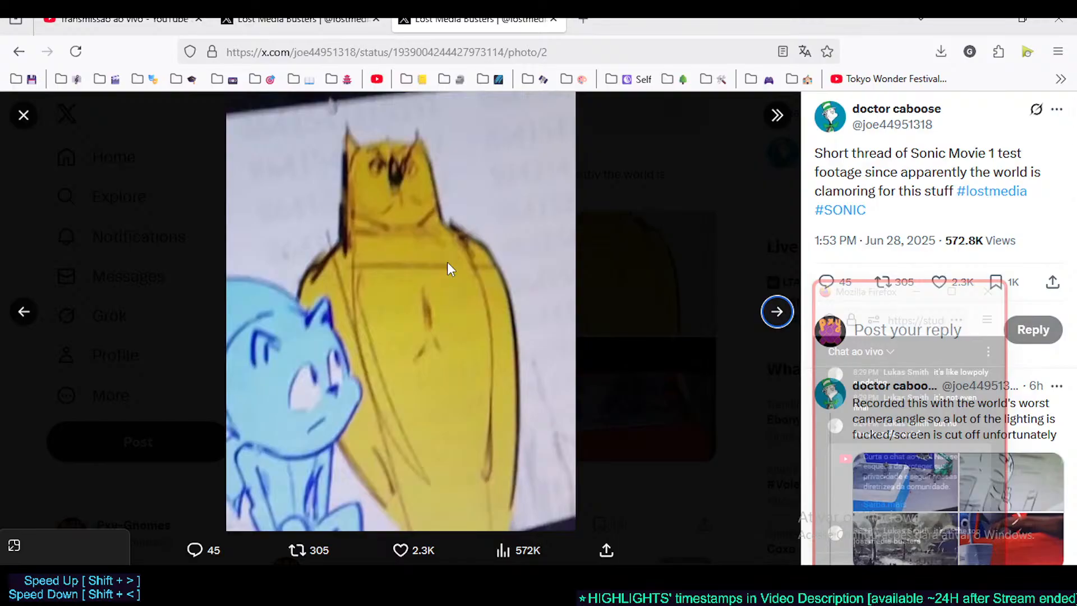
{"action": "key", "text": "Right"}
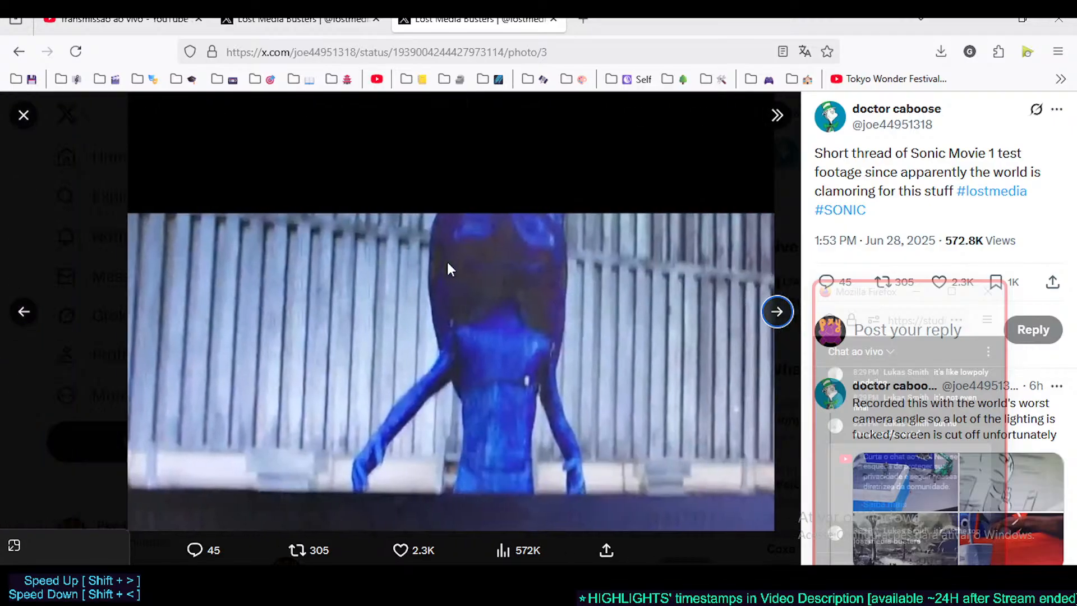
{"action": "key", "text": "Left"}
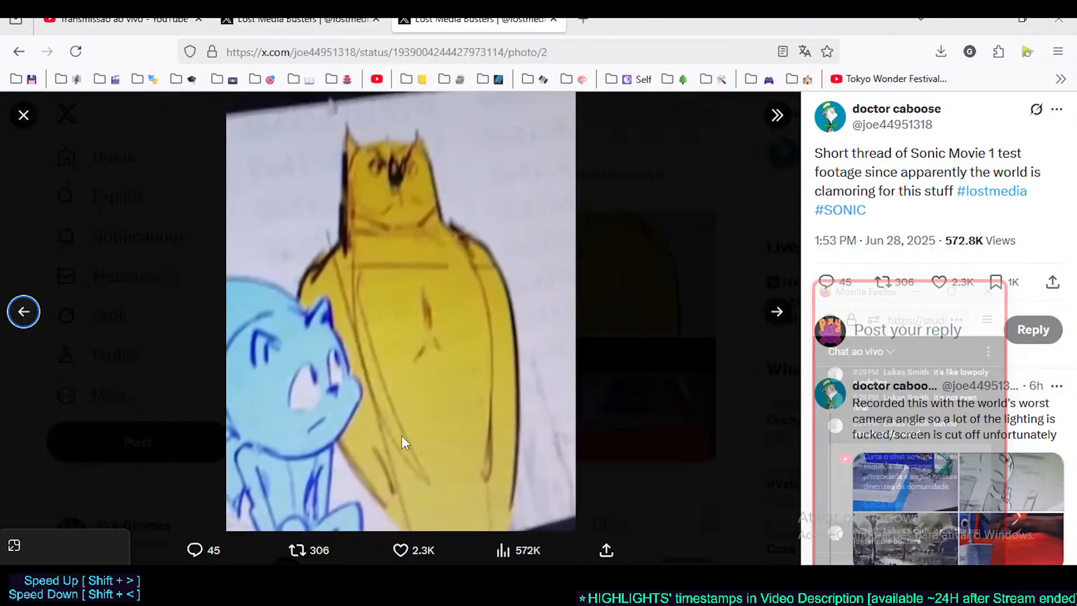
{"action": "key", "text": "Right"}
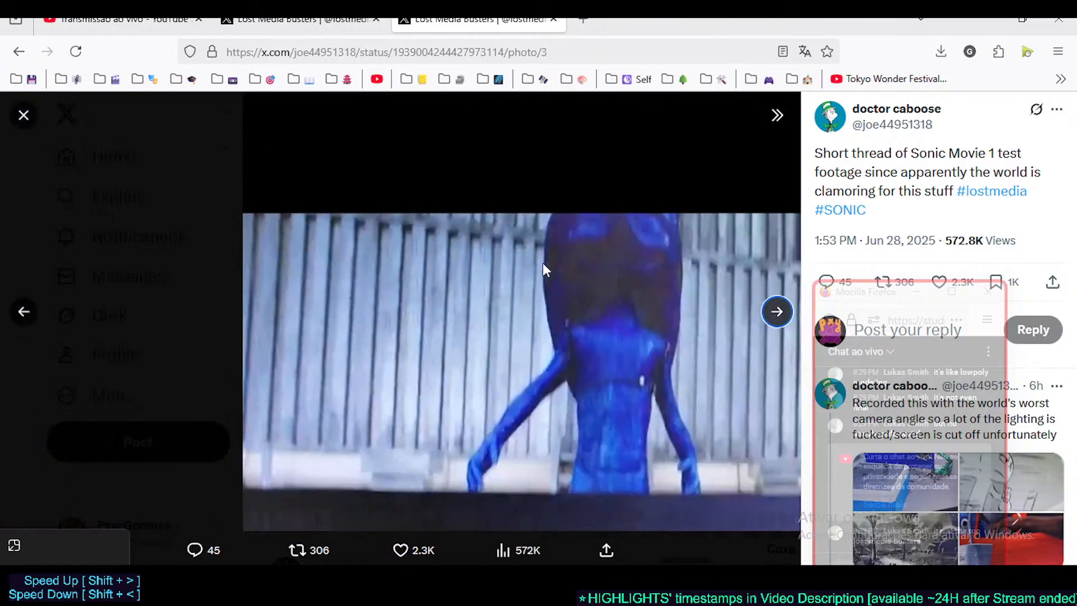
{"action": "key", "text": "Right"}
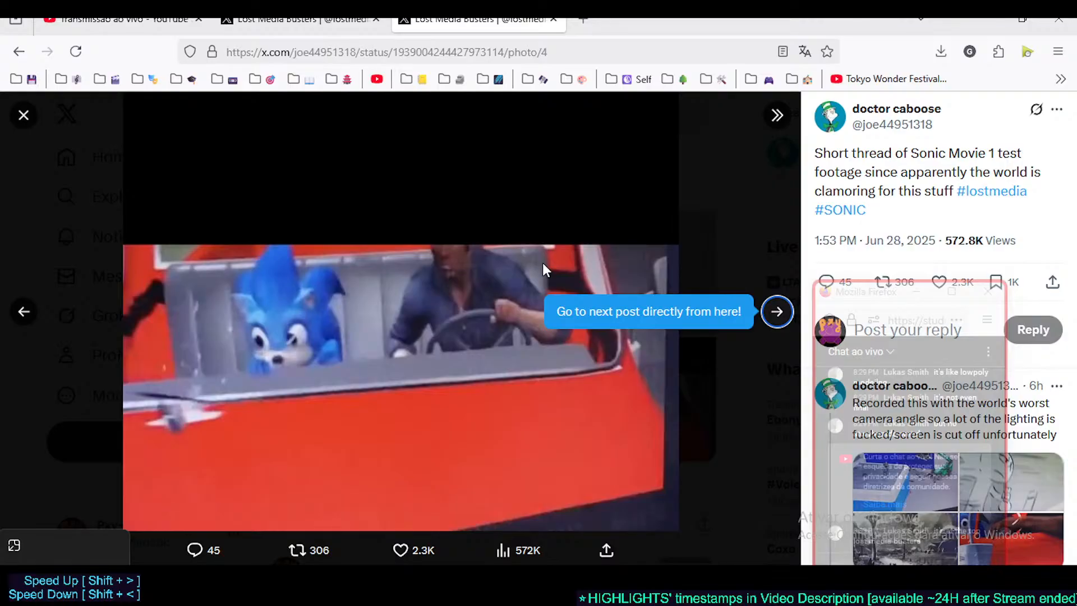
Browse the full-size photos in the thread's follow-up posts, including the lumberjack outfit and rough CG shots
{"action": "key", "text": "Right"}
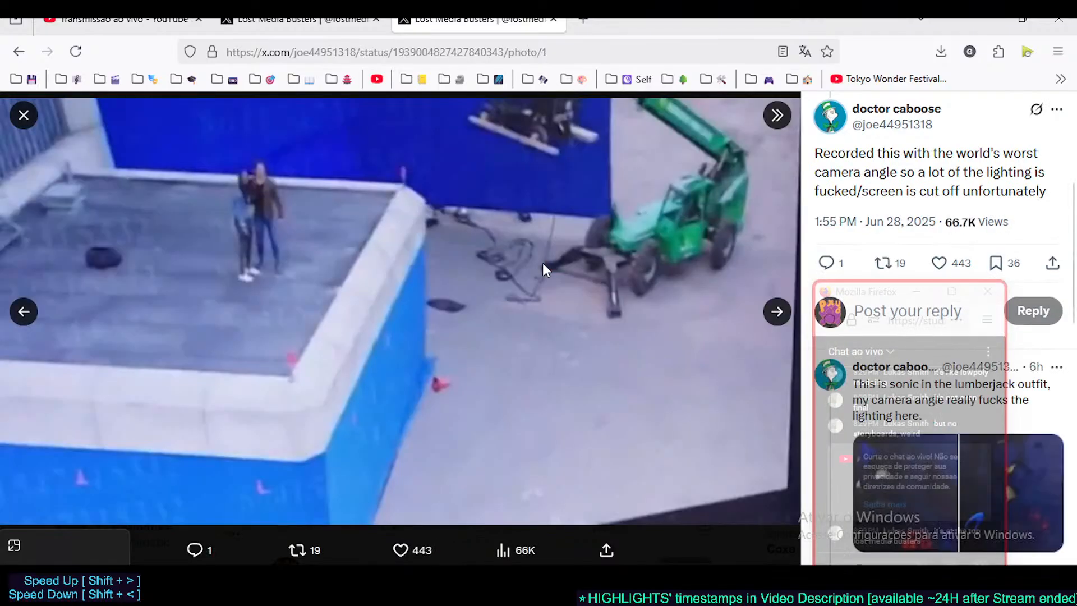
{"action": "key", "text": "Right"}
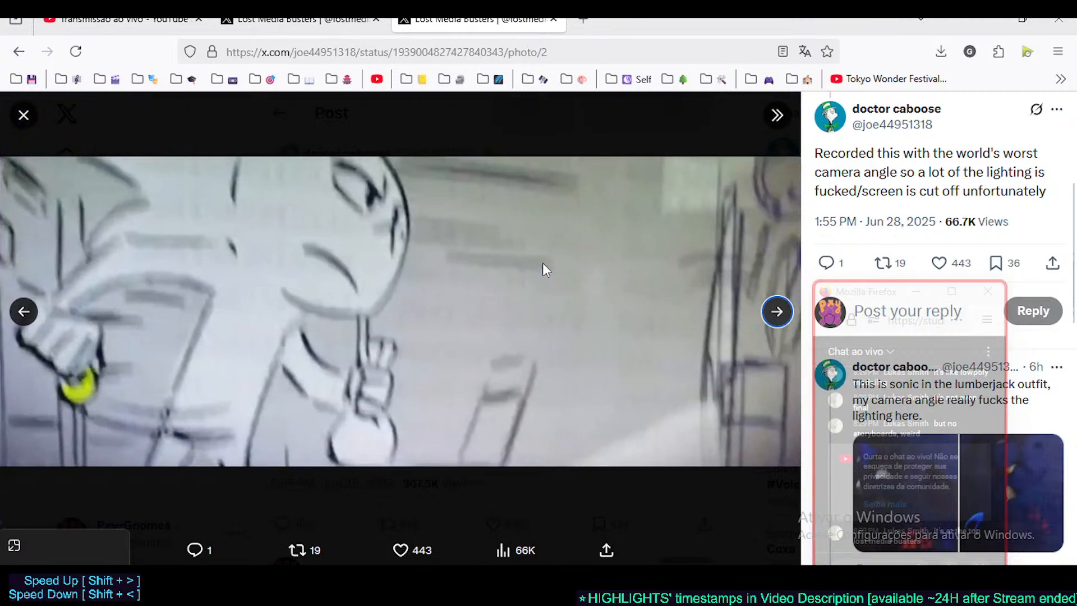
{"action": "key", "text": "Right"}
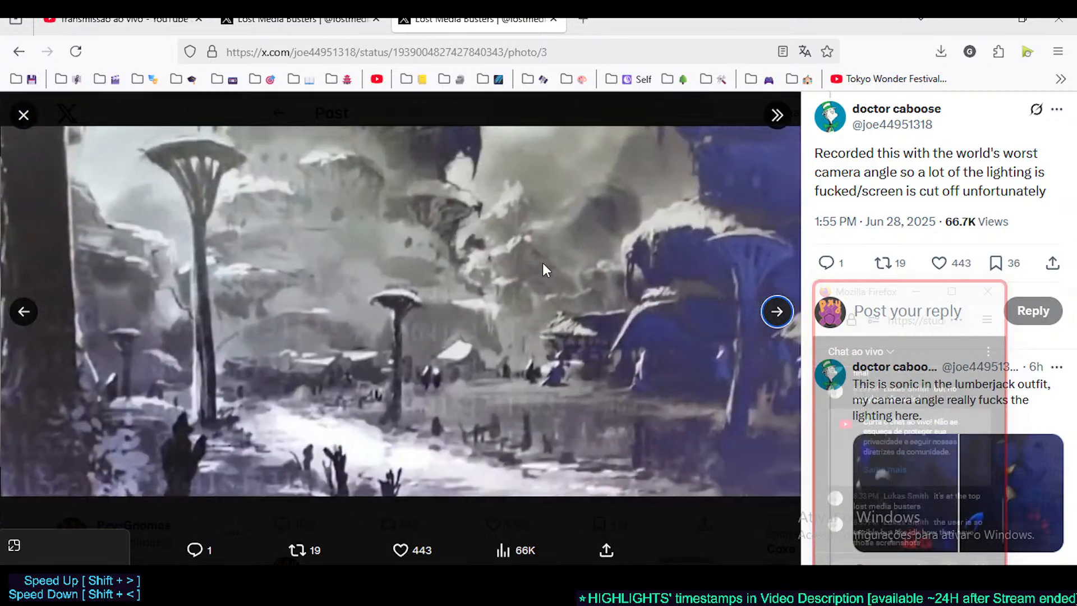
{"action": "key", "text": "Right"}
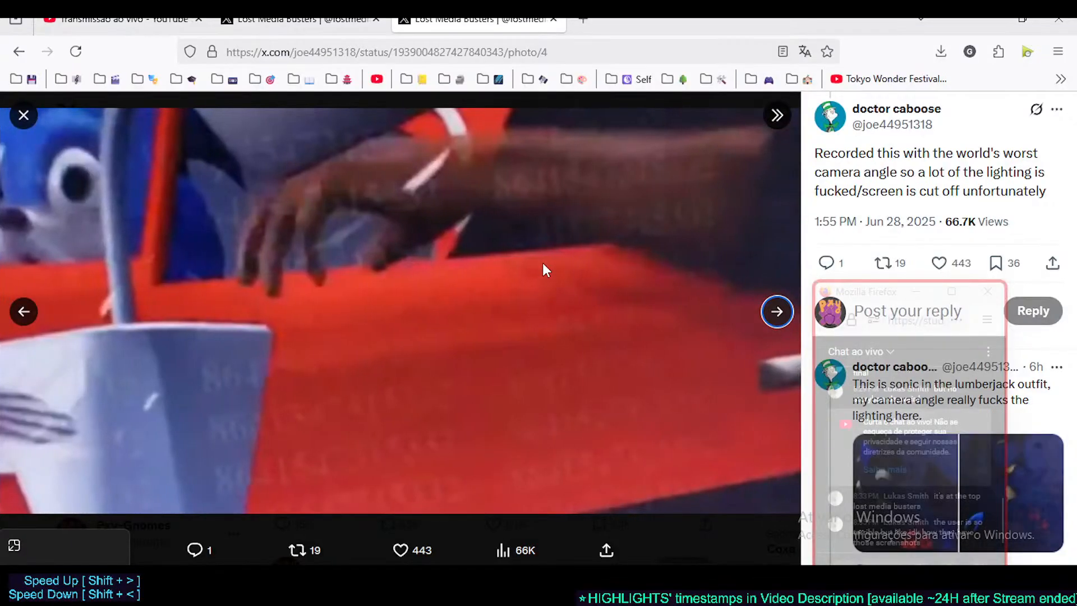
{"action": "key", "text": "Right"}
{"action": "key", "text": "Right"}
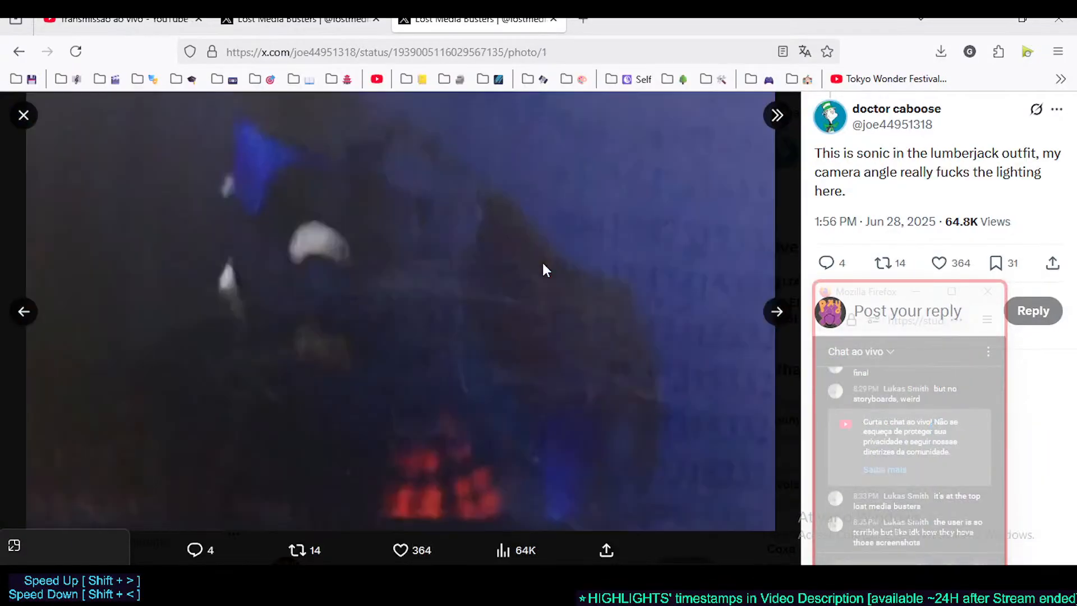
{"action": "key", "text": "Right"}
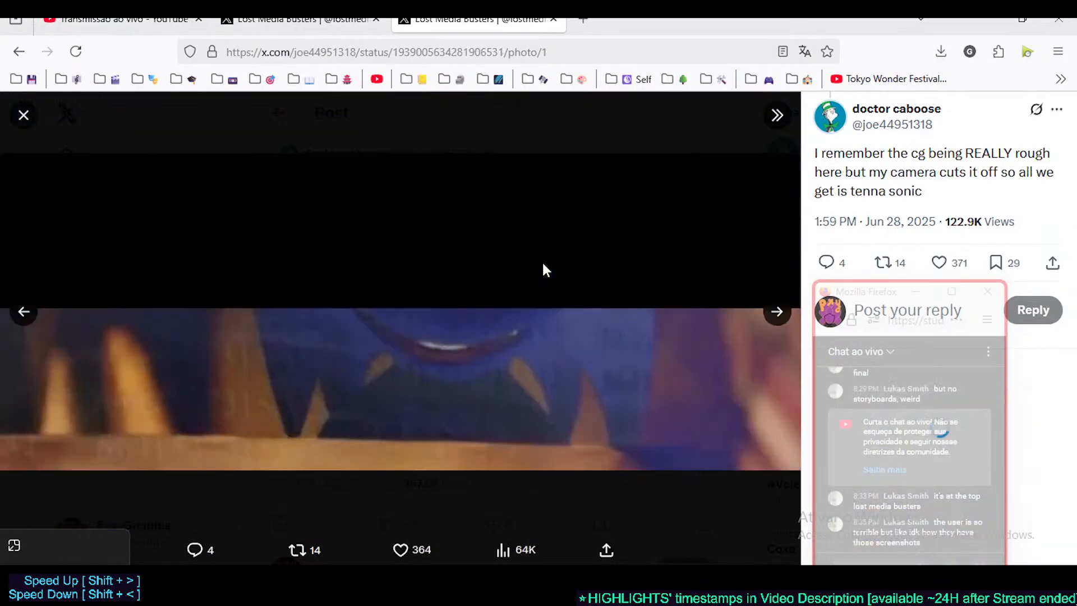
{"action": "key", "text": "Right"}
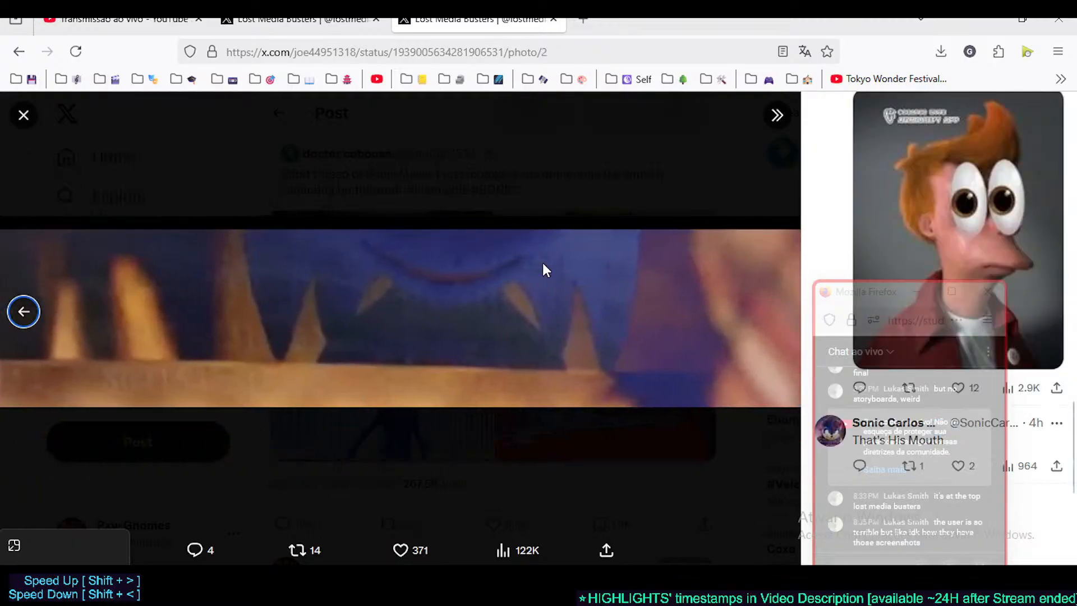
{"action": "key", "text": "Left"}
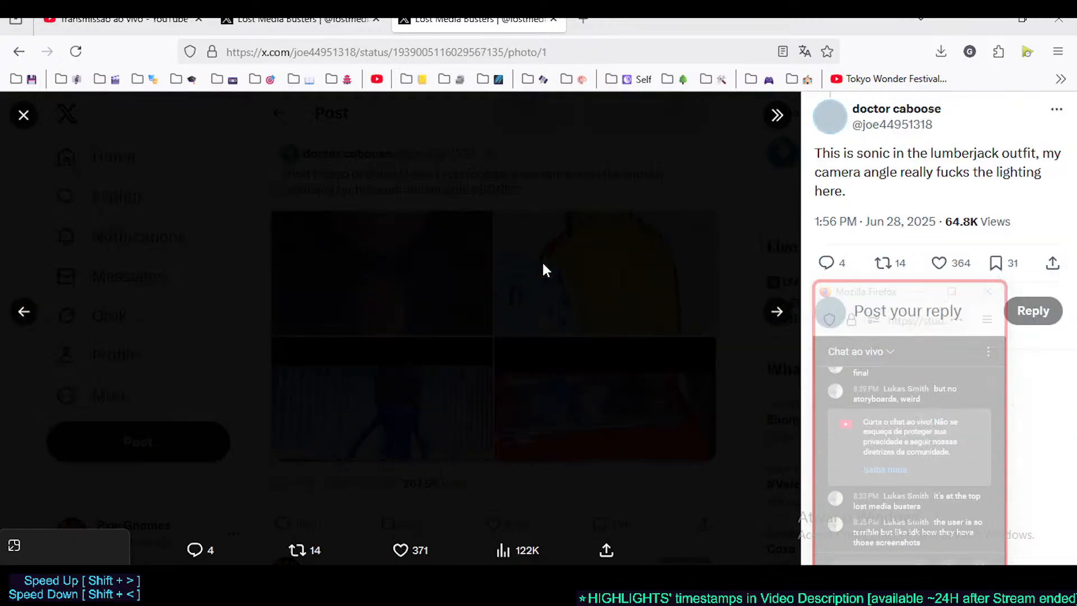
Close the photo viewer, read the replies under the Lost Media Busters post, and return to the post's beginning
{"action": "key", "text": "Escape"}
{"action": "scroll", "coordinate": [623, 361], "scroll_direction": "down", "scroll_amount": 10}
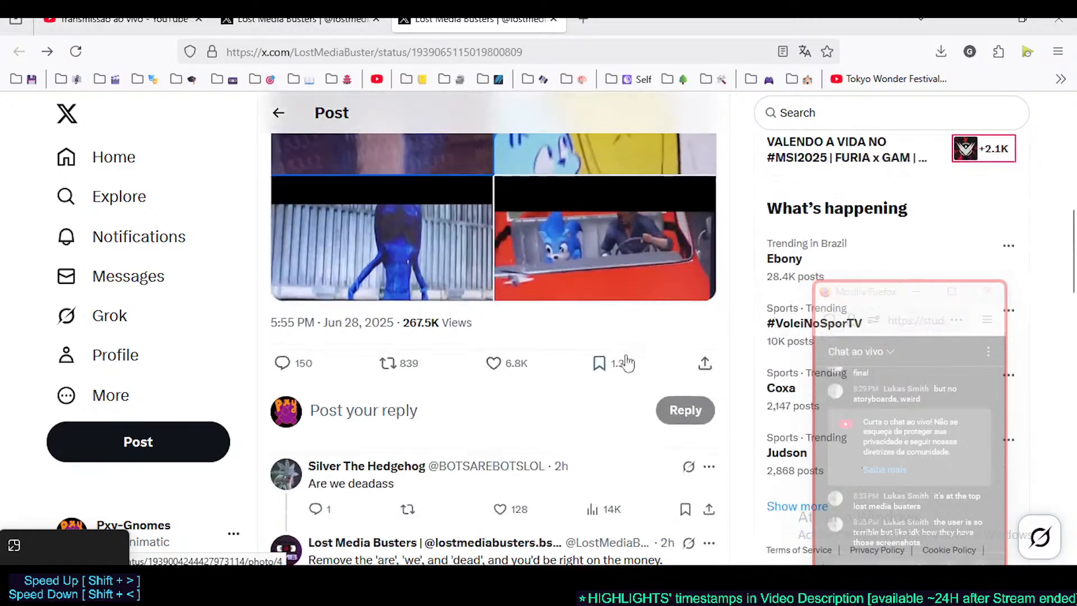
{"action": "scroll", "coordinate": [582, 414], "scroll_direction": "down", "scroll_amount": 15}
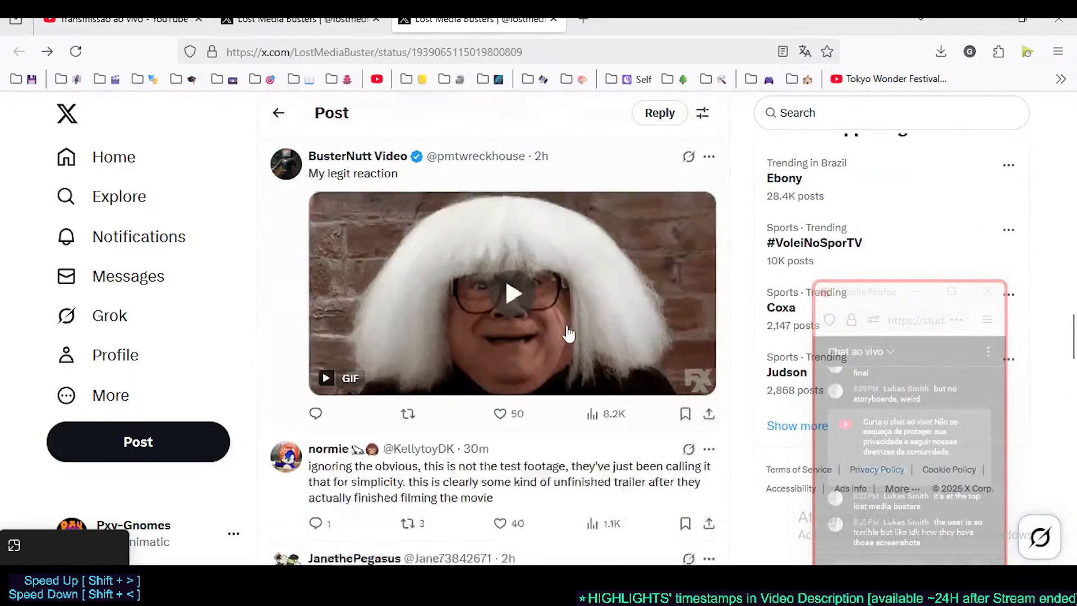
{"action": "scroll", "coordinate": [566, 367], "scroll_direction": "down", "scroll_amount": 5}
{"action": "scroll", "coordinate": [567, 376], "scroll_direction": "up", "scroll_amount": 1}
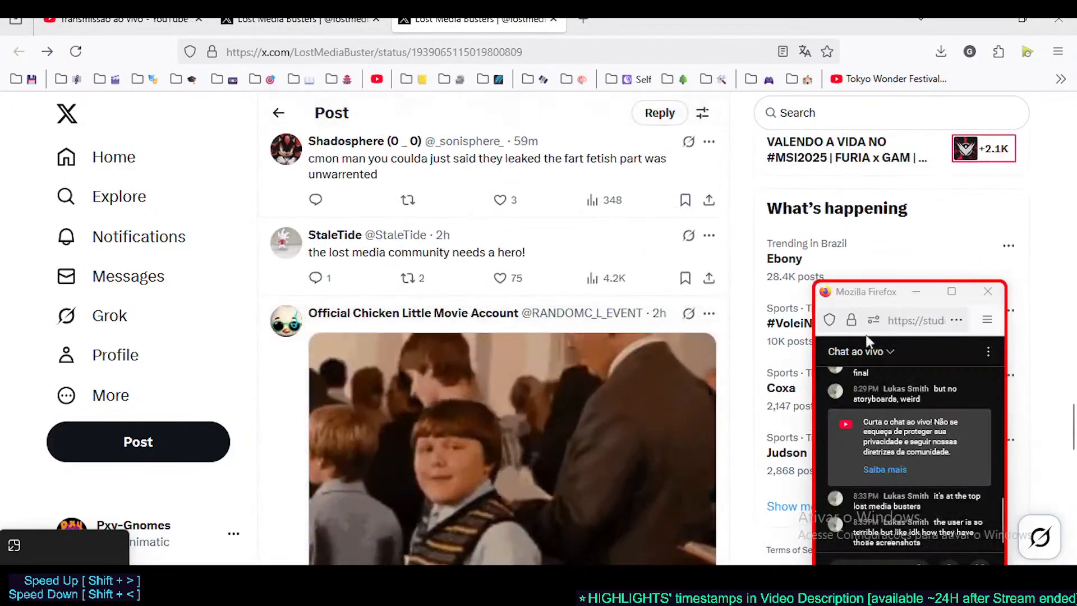
{"action": "left_click_drag", "start_coordinate": [1072, 414], "coordinate": [1074, 106]}
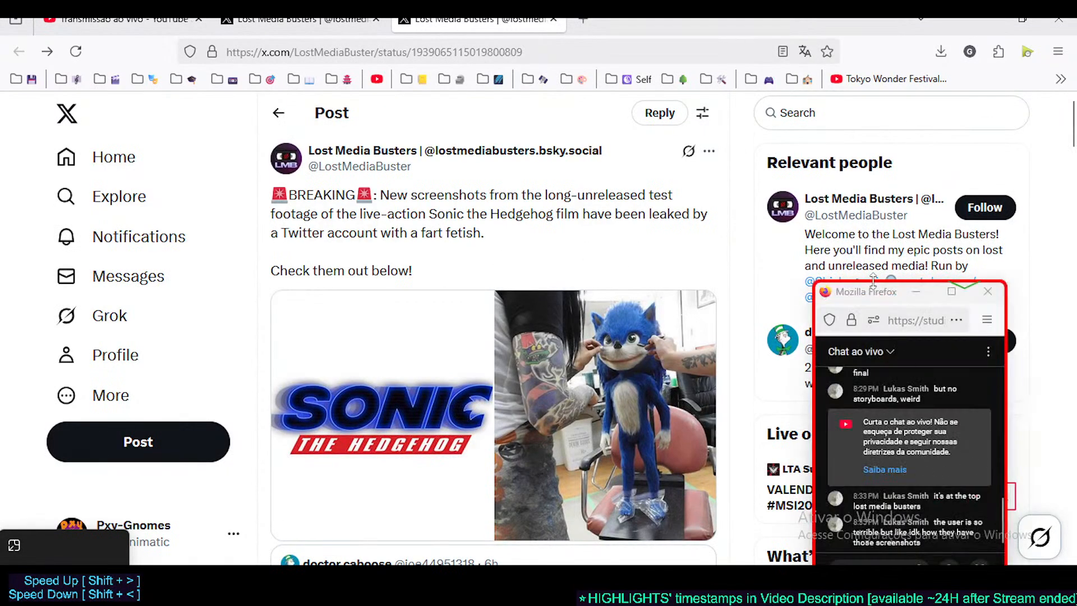
Move the live chat window higher over the page, make it slightly taller, and look back at earlier chat messages
{"action": "left_click_drag", "start_coordinate": [872, 285], "coordinate": [872, 205]}
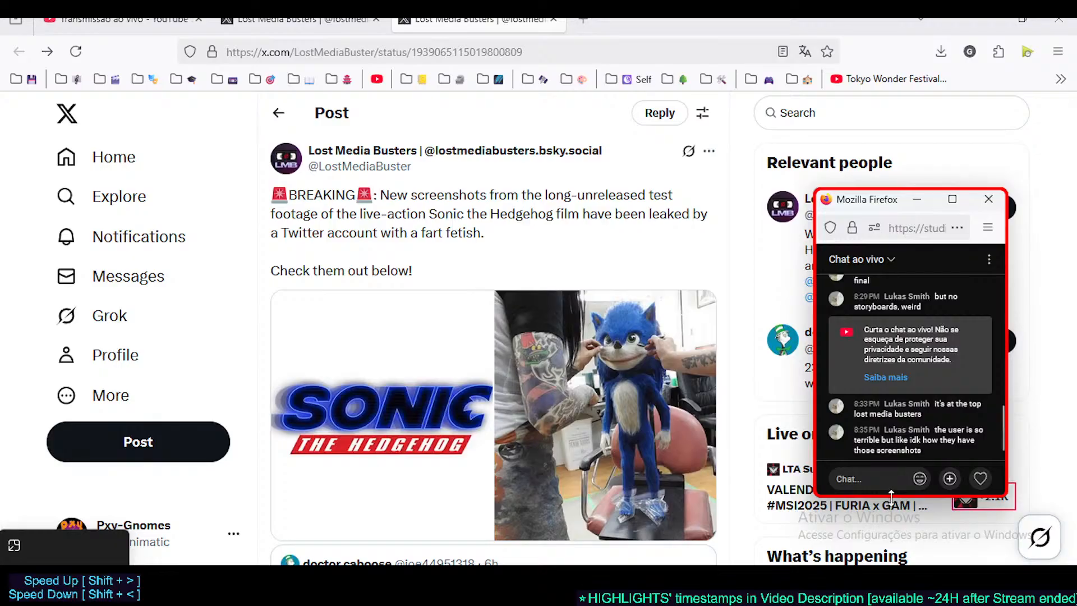
{"action": "left_click_drag", "start_coordinate": [891, 496], "coordinate": [891, 511]}
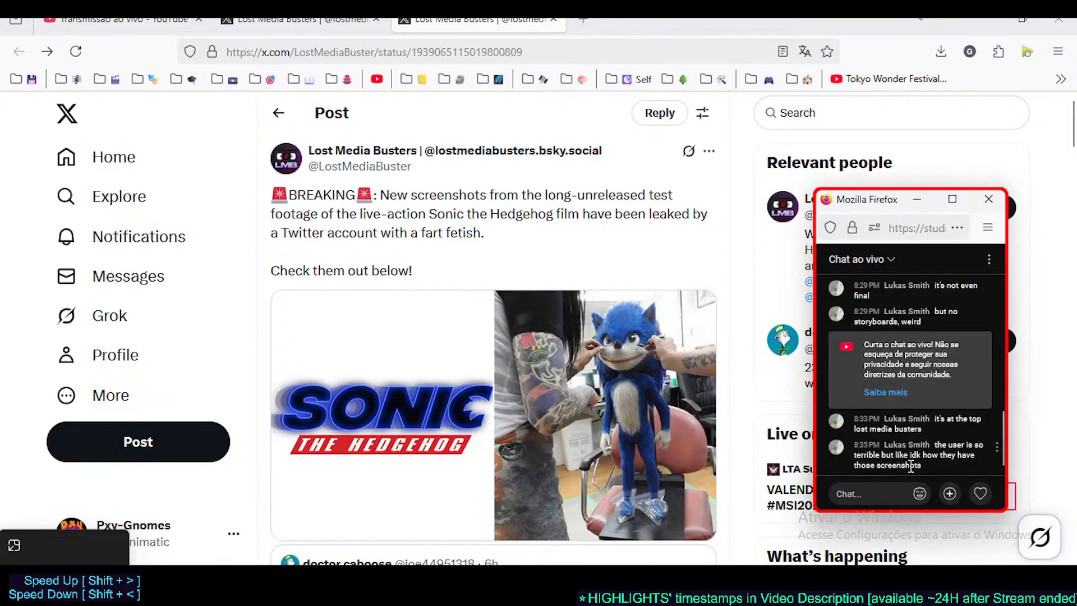
{"action": "scroll", "coordinate": [931, 421], "scroll_direction": "up", "scroll_amount": 5}
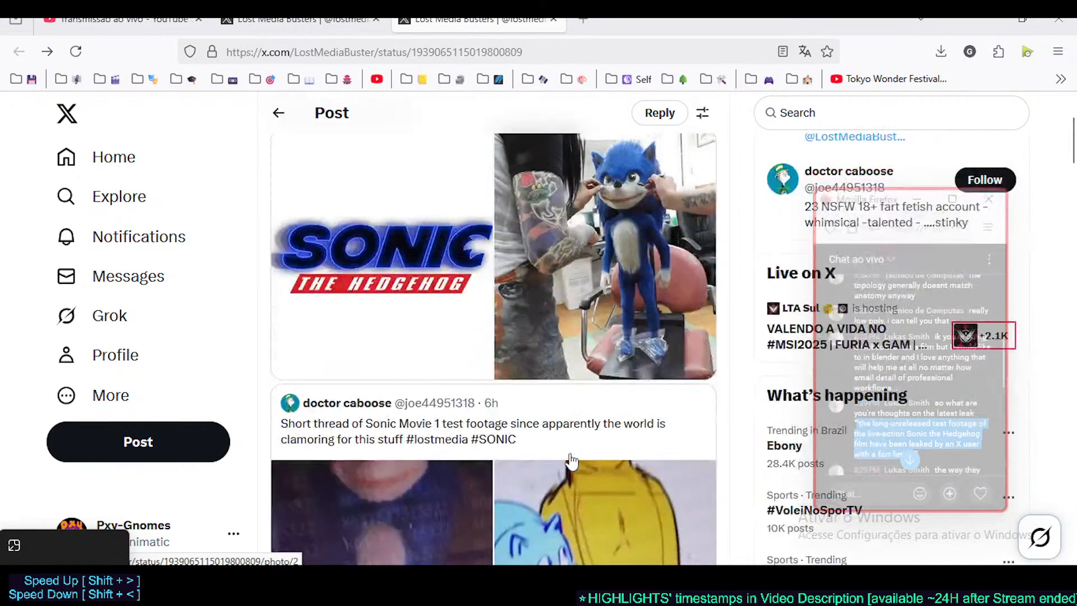
Return the live chat to its newest messages and close both Lost Media Busters pages
{"action": "scroll", "coordinate": [592, 418], "scroll_direction": "down", "scroll_amount": 3}
{"action": "scroll", "coordinate": [907, 426], "scroll_direction": "down", "scroll_amount": 5}
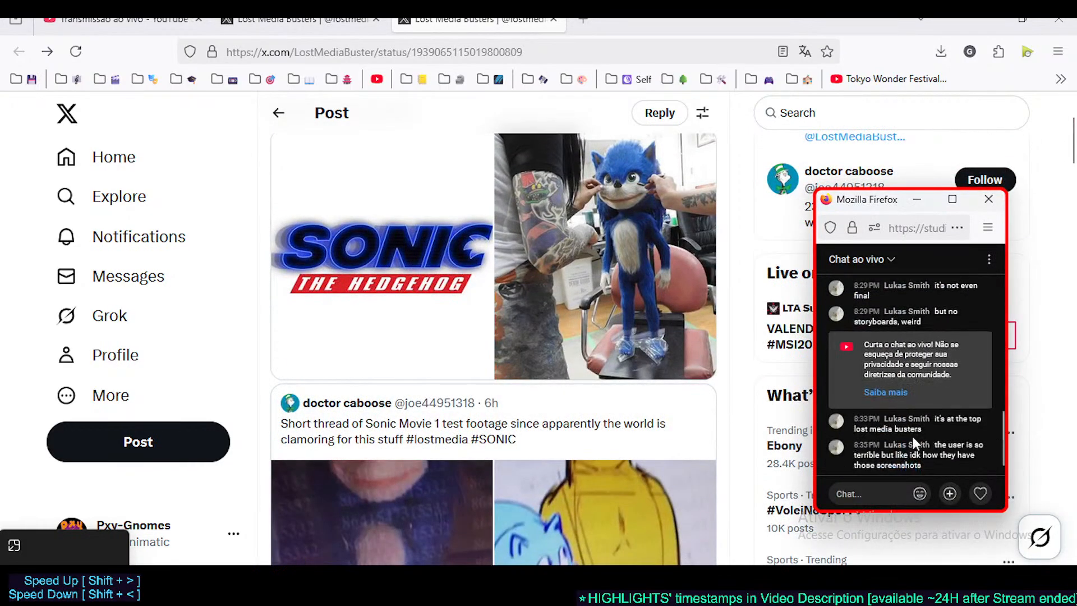
{"action": "left_click", "coordinate": [553, 19]}
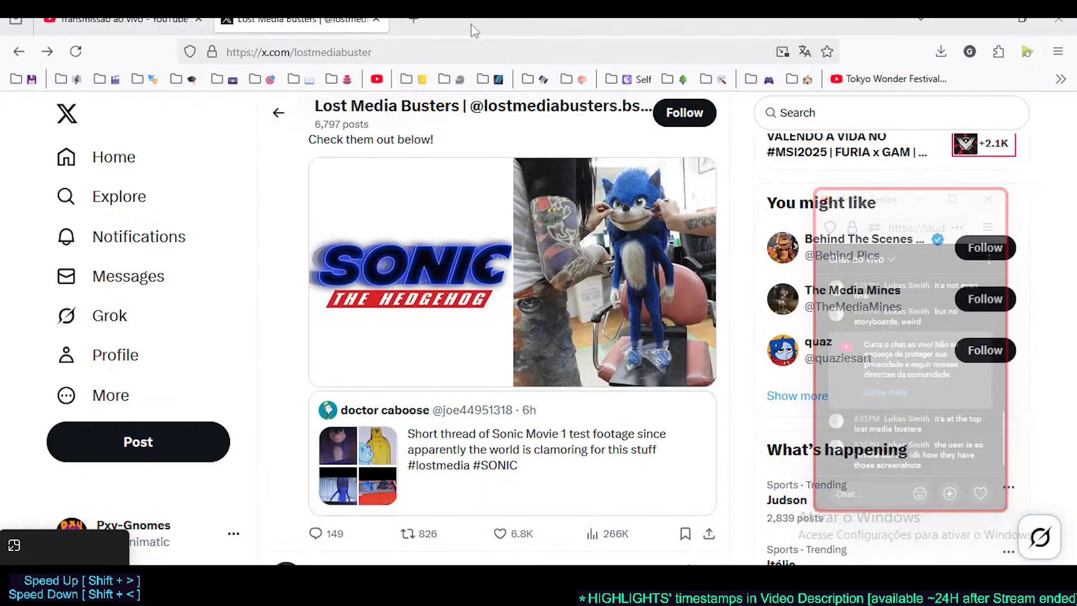
{"action": "left_click", "coordinate": [376, 19]}
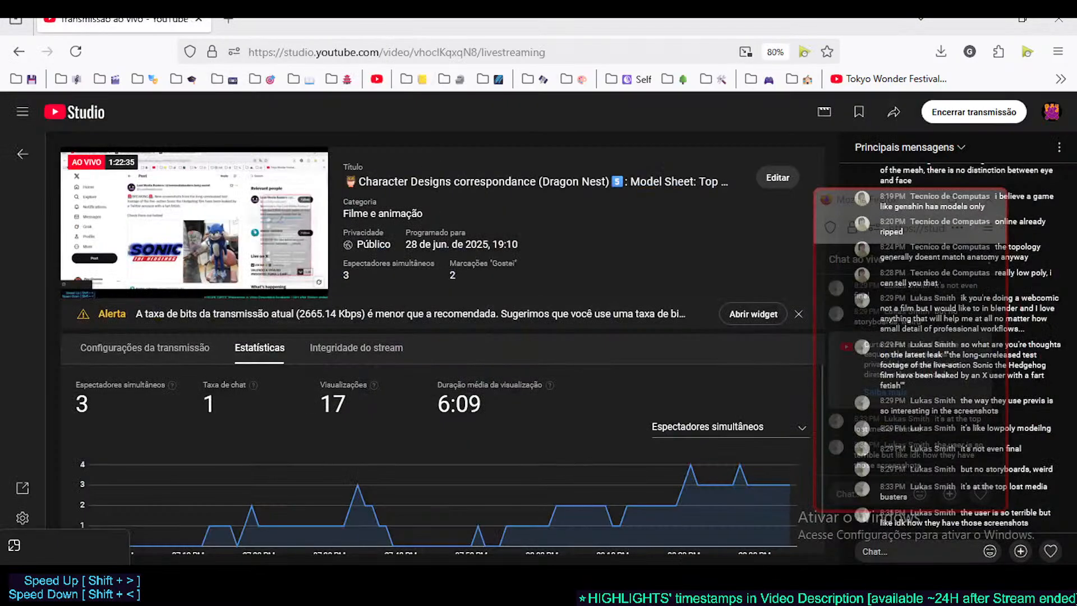
Switch to Blender and open Natashe.blend from the 01_Characters folder
{"action": "key", "text": "alt+Tab"}
{"action": "scroll", "coordinate": [449, 284], "scroll_direction": "down", "scroll_amount": 1, "text": "shift"}
{"action": "middle_click_drag", "start_coordinate": [432, 312], "coordinate": [445, 308], "text": "shift"}
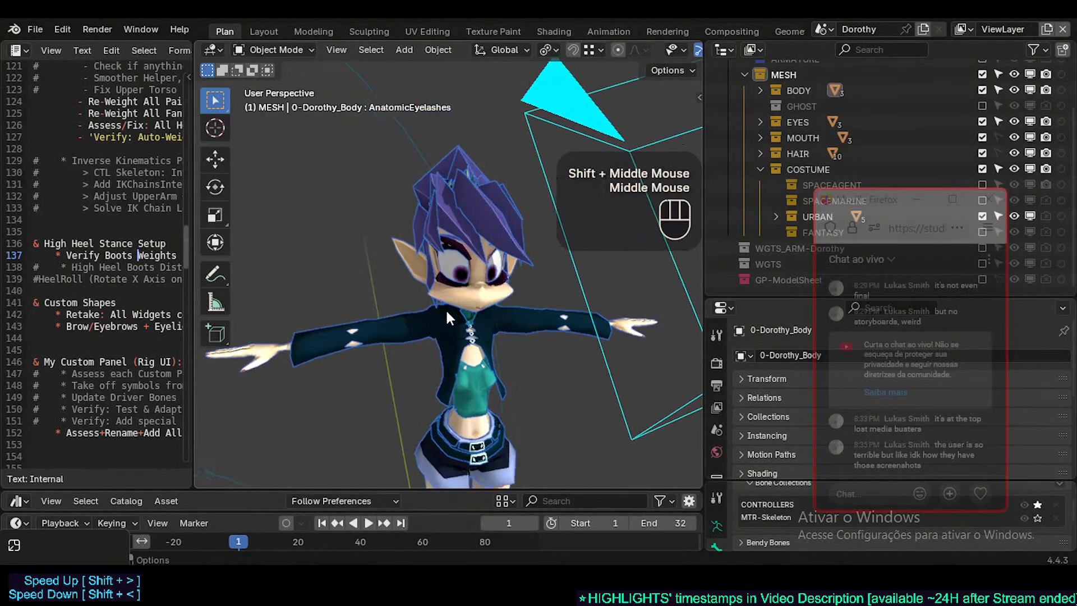
{"action": "scroll", "coordinate": [445, 307], "scroll_direction": "up", "scroll_amount": 2, "text": "shift"}
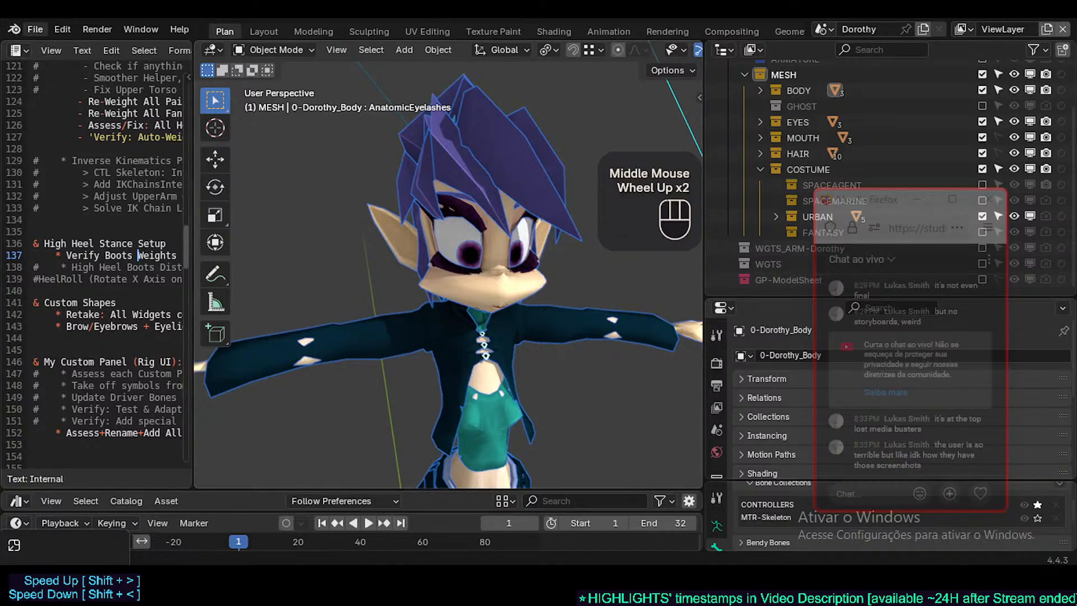
{"action": "left_click", "coordinate": [35, 30]}
{"action": "left_click", "coordinate": [79, 62]}
{"action": "left_click", "coordinate": [552, 317]}
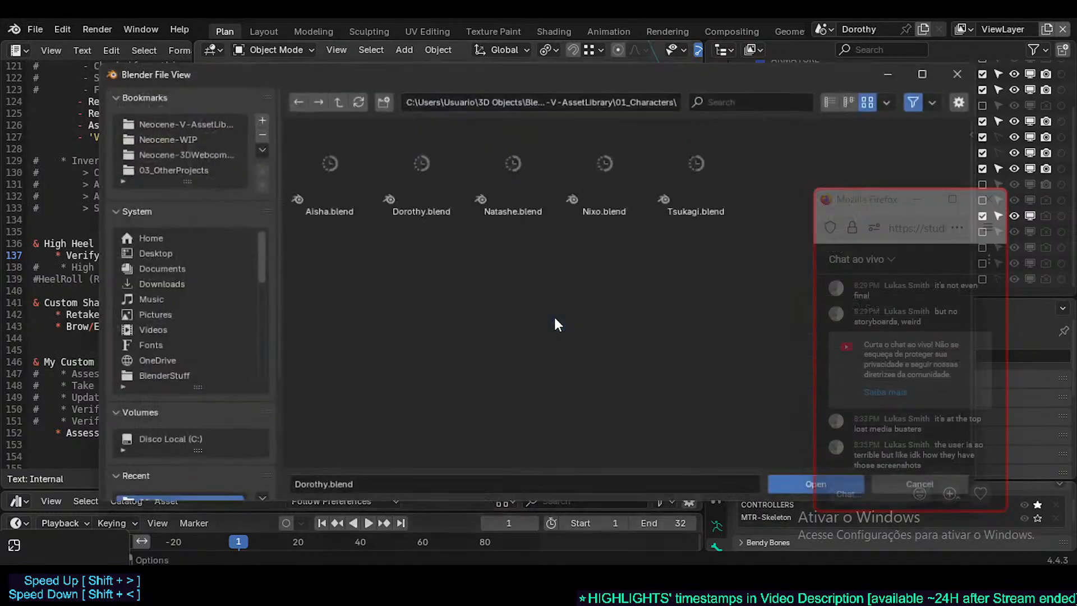
{"action": "double_click", "coordinate": [517, 160]}
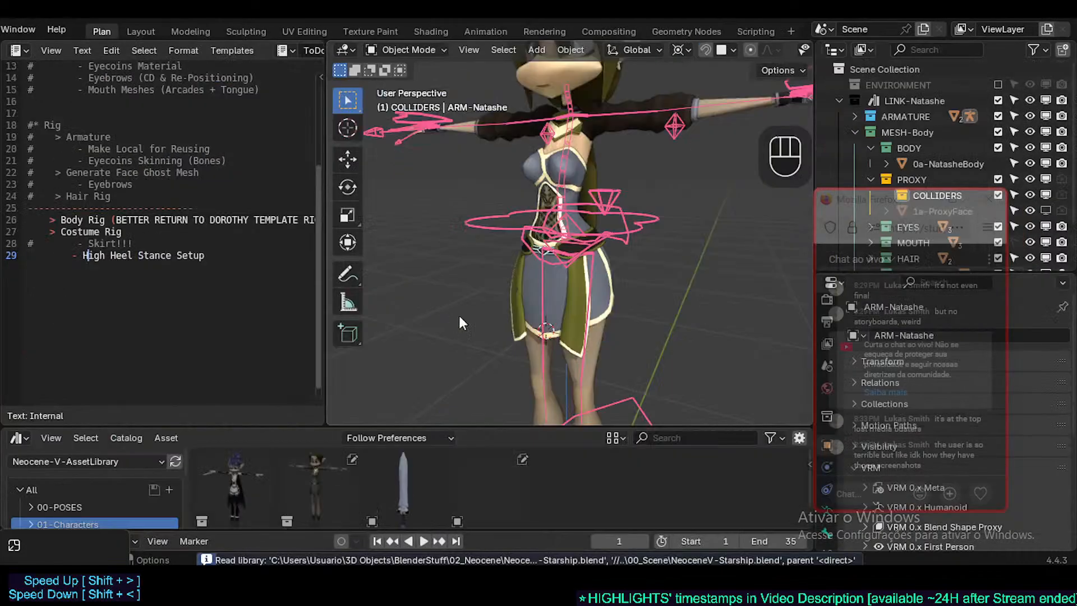
Look over the Natashe character and its rig controls from several sides
{"action": "middle_click_drag", "start_coordinate": [508, 270], "coordinate": [492, 322]}
{"action": "scroll", "coordinate": [539, 314], "scroll_direction": "up", "scroll_amount": 2}
{"action": "scroll", "coordinate": [527, 268], "scroll_direction": "down", "scroll_amount": 2}
{"action": "scroll", "coordinate": [497, 294], "scroll_direction": "down", "scroll_amount": 1}
{"action": "middle_click_drag", "start_coordinate": [492, 322], "coordinate": [496, 322], "text": "shift"}
{"action": "scroll", "coordinate": [496, 322], "scroll_direction": "up", "scroll_amount": 1}
{"action": "scroll", "coordinate": [42, 29], "scroll_direction": "up", "scroll_amount": 2}
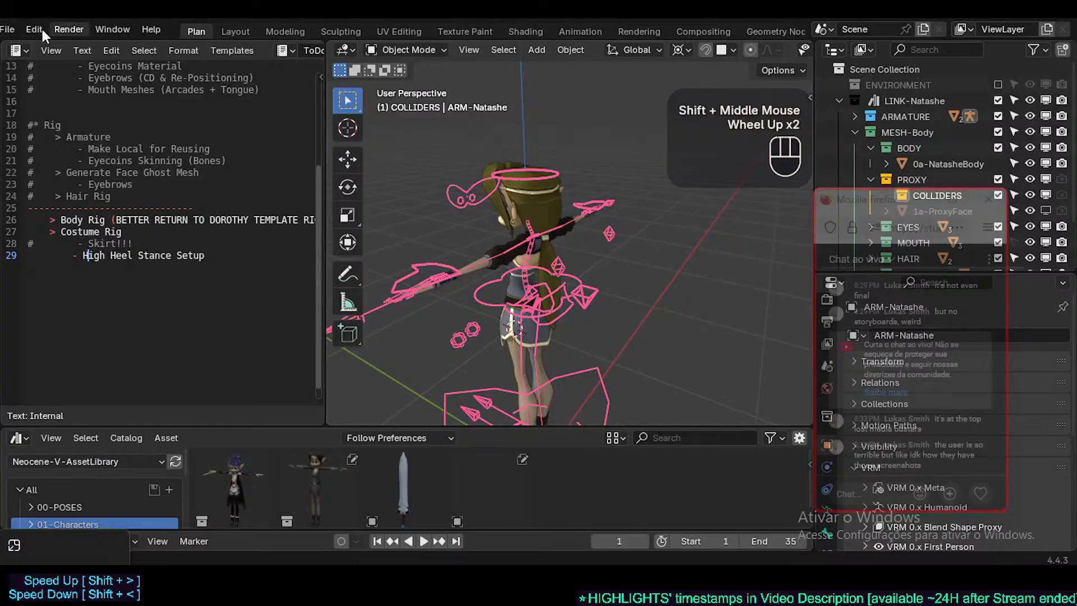
Open Dorothy.blend from the 01_Characters folder and frame the character's upper body
{"action": "left_click", "coordinate": [17, 29]}
{"action": "mouse_move", "coordinate": [35, 28]}
{"action": "left_click", "coordinate": [56, 65]}
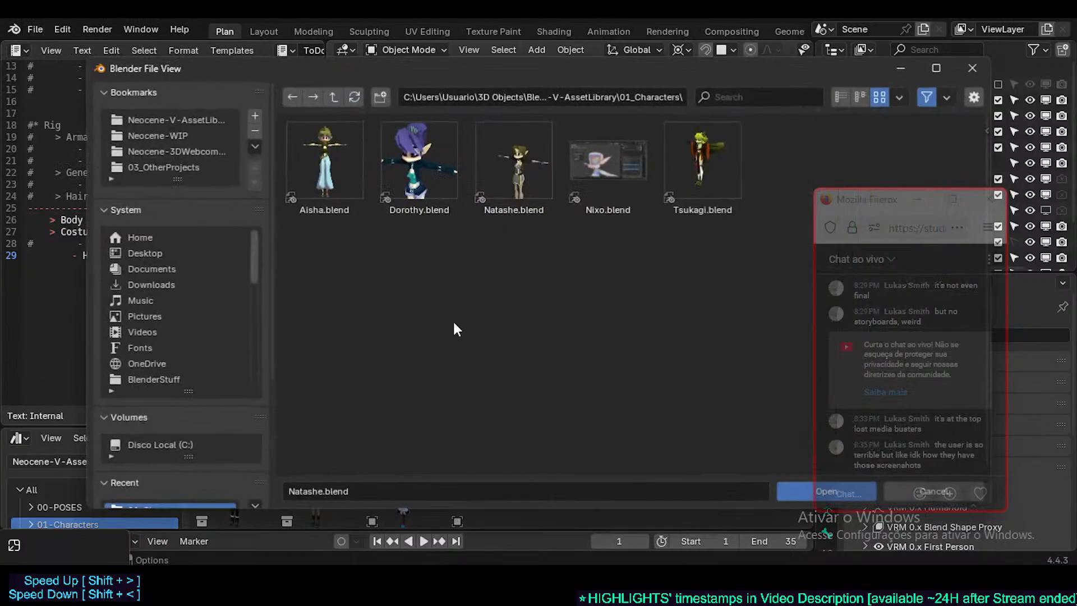
{"action": "double_click", "coordinate": [417, 189]}
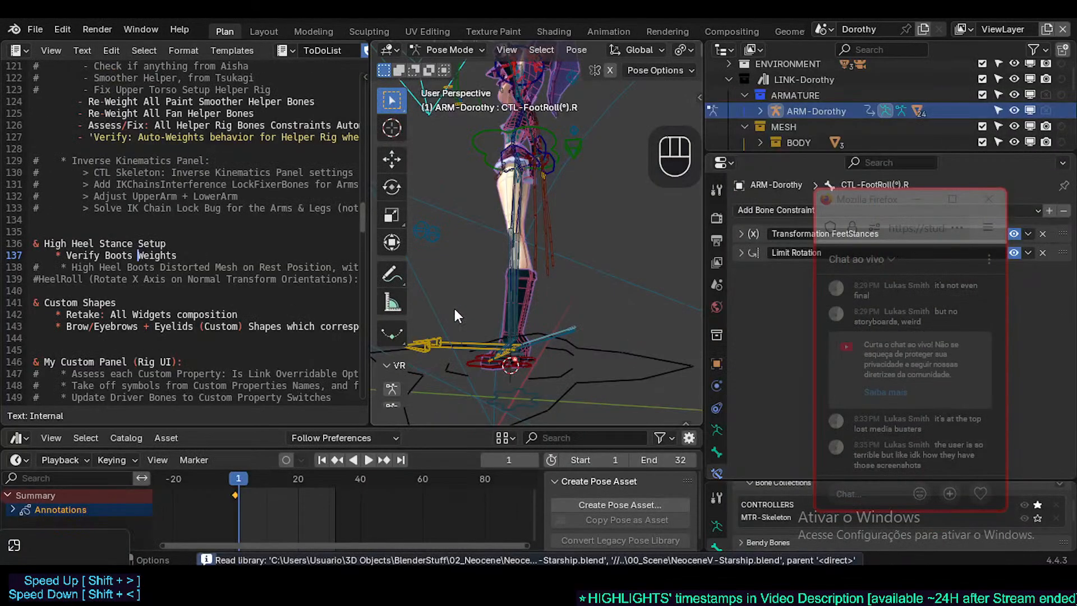
{"action": "middle_click_drag", "start_coordinate": [454, 308], "coordinate": [538, 235]}
{"action": "middle_click_drag", "start_coordinate": [538, 235], "coordinate": [583, 320], "text": "shift"}
{"action": "mouse_move", "coordinate": [583, 320]}
{"action": "middle_mouse_down"}
{"action": "mouse_move", "coordinate": [618, 308]}
{"action": "mouse_move", "coordinate": [578, 312]}
{"action": "middle_mouse_up"}
{"action": "scroll", "coordinate": [576, 313], "scroll_direction": "up", "scroll_amount": 2}
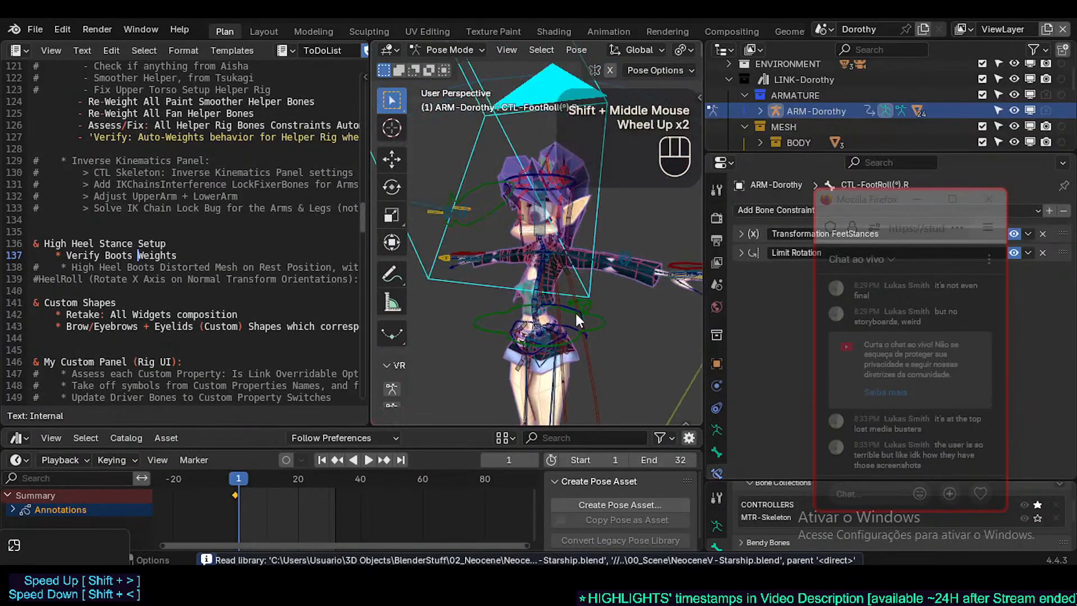
Enlarge the 3D viewport in height and width, keeping Dorothy's rig framed inside it
{"action": "scroll", "coordinate": [577, 386], "scroll_direction": "down", "scroll_amount": 2}
{"action": "left_click_drag", "start_coordinate": [555, 452], "coordinate": [530, 527]}
{"action": "left_click_drag", "start_coordinate": [700, 395], "coordinate": [790, 370]}
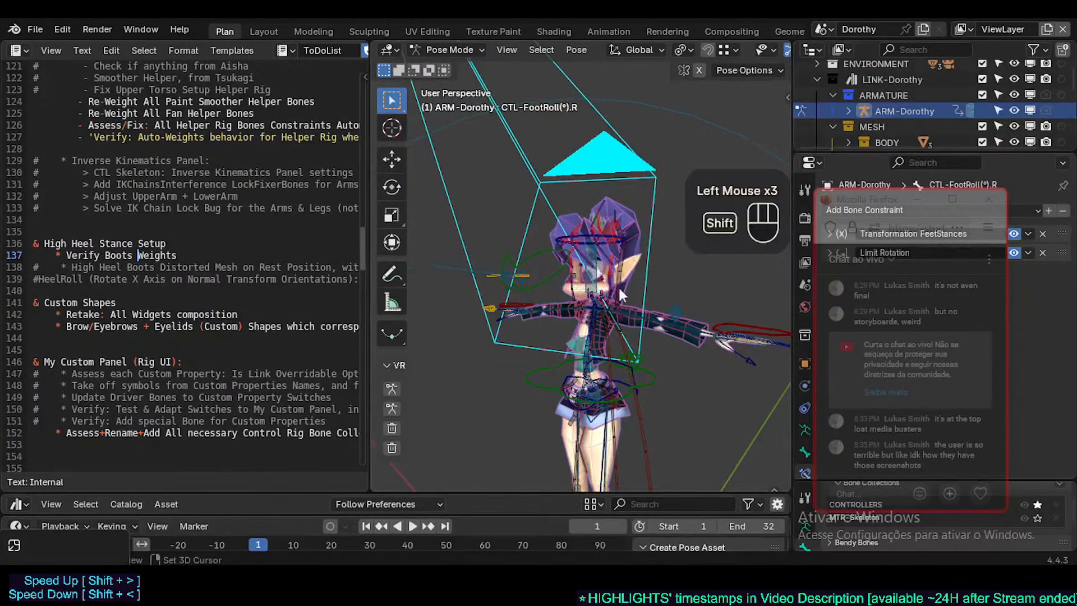
{"action": "middle_click_drag", "start_coordinate": [619, 285], "coordinate": [572, 295], "text": "shift"}
{"action": "middle_click_drag", "start_coordinate": [671, 318], "coordinate": [656, 317], "text": "shift"}
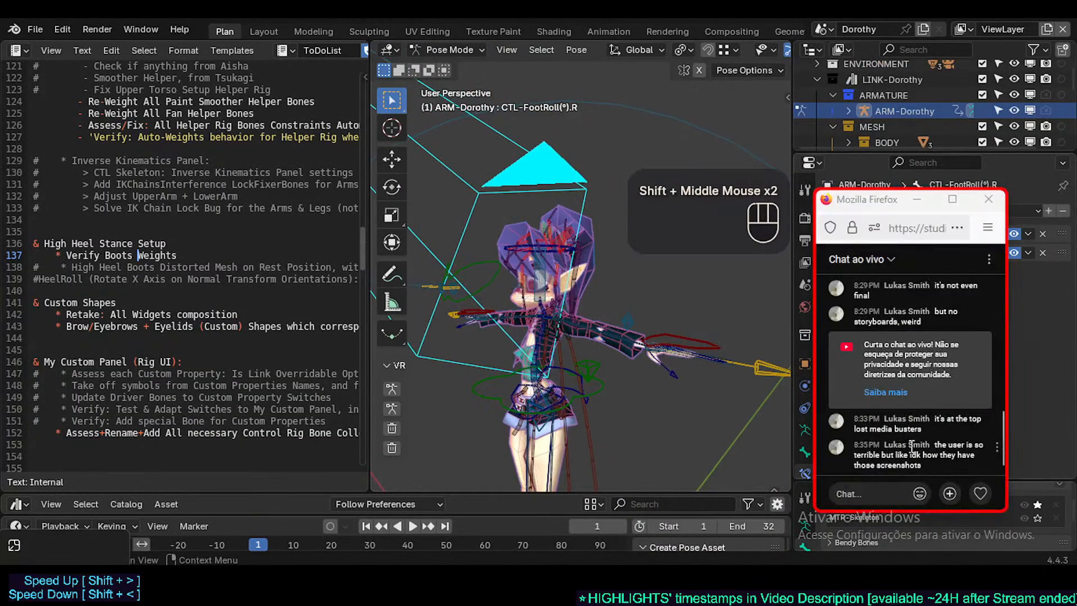
Read back through the earlier live chat messages and return to the newest ones
{"action": "scroll", "coordinate": [912, 394], "scroll_direction": "up", "scroll_amount": 3}
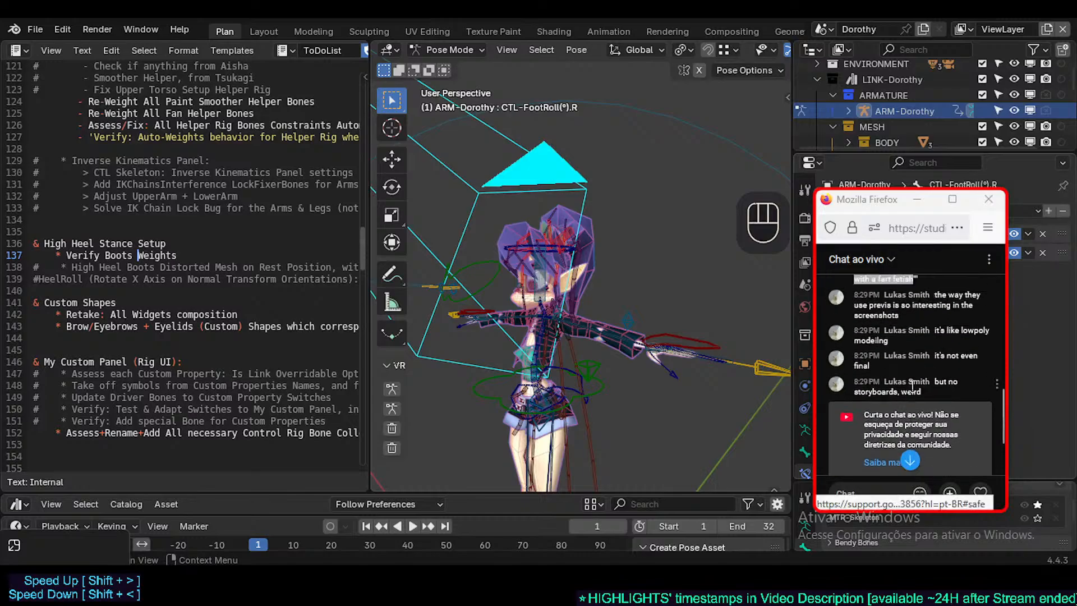
{"action": "left_click", "coordinate": [912, 455]}
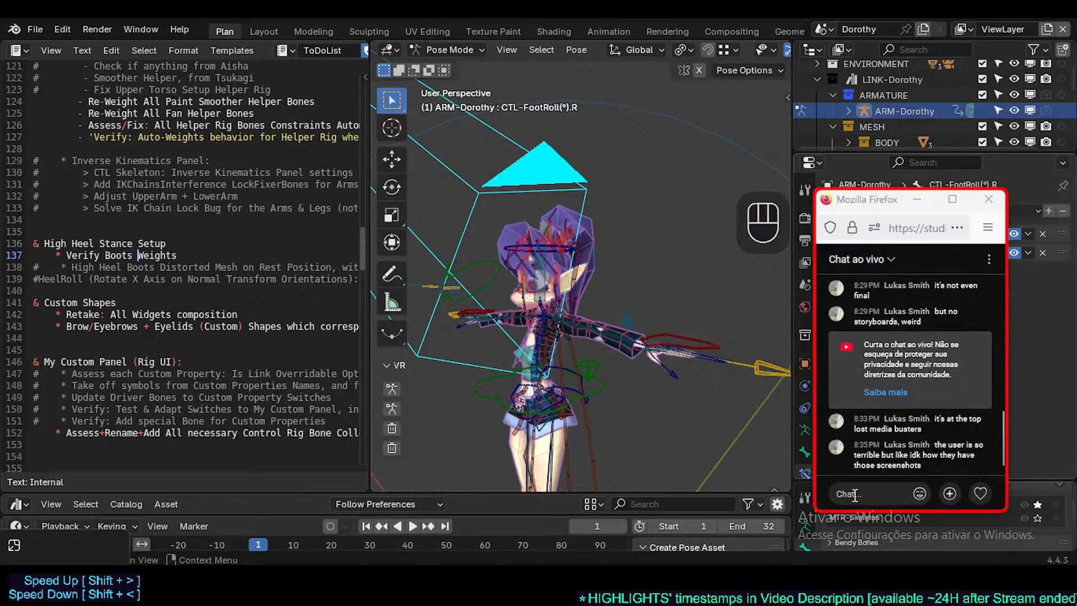
{"action": "left_click", "coordinate": [607, 307]}
{"action": "middle_click_drag", "start_coordinate": [607, 307], "coordinate": [629, 340], "text": "shift"}
{"action": "middle_click_drag", "start_coordinate": [630, 340], "coordinate": [681, 359]}
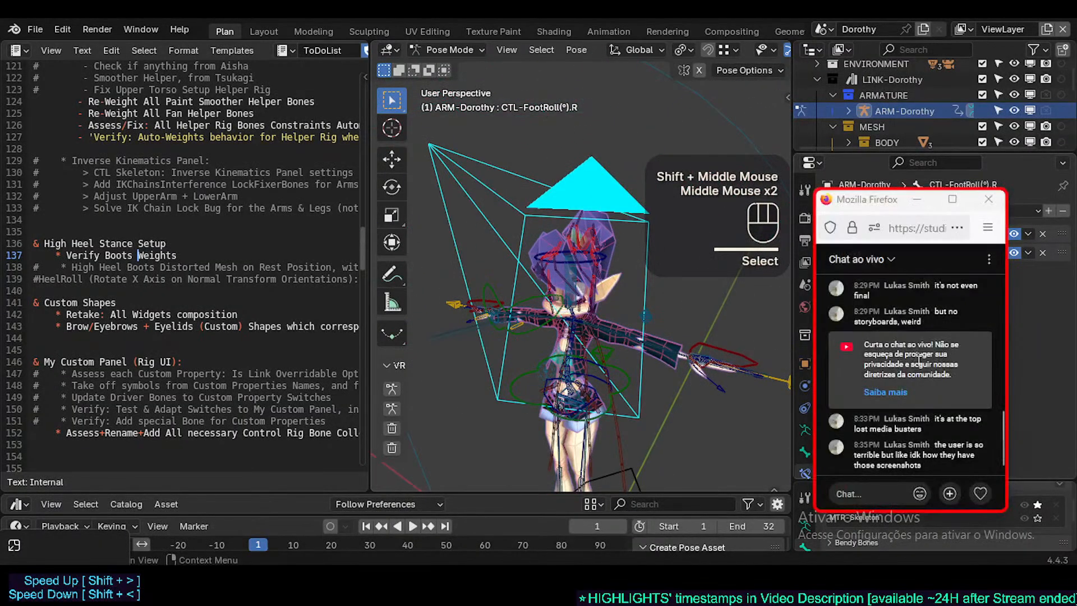
{"action": "scroll", "coordinate": [918, 358], "scroll_direction": "up", "scroll_amount": 8}
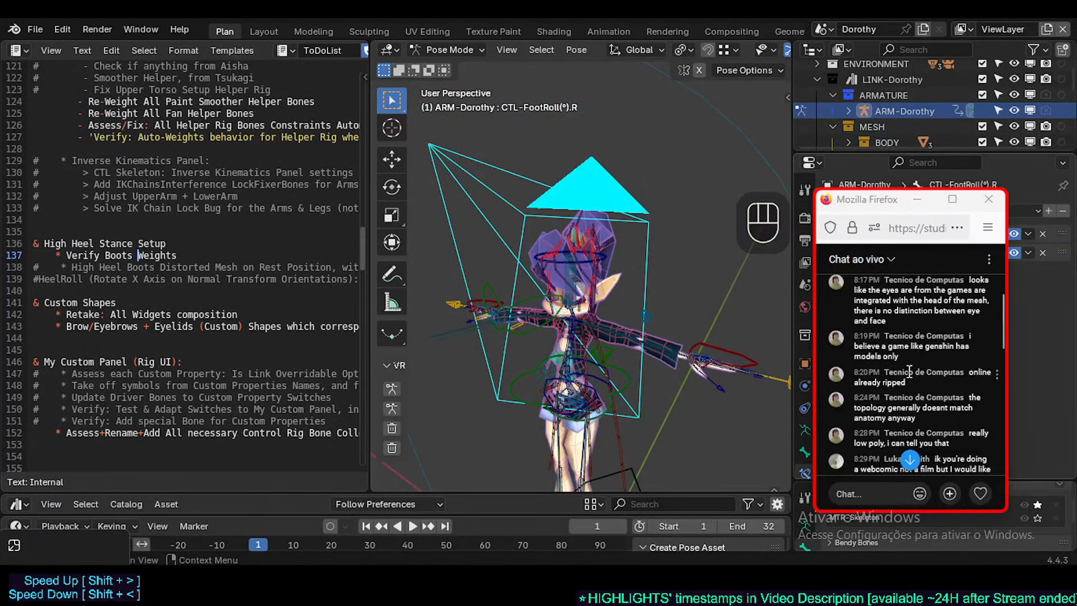
{"action": "scroll", "coordinate": [909, 372], "scroll_direction": "down", "scroll_amount": 8}
Select the right hand's aim control, AIM-Hand.R, on Dorothy's rig and try moving it
{"action": "middle_click_drag", "start_coordinate": [641, 322], "coordinate": [602, 304], "text": "shift"}
{"action": "scroll", "coordinate": [624, 347], "scroll_direction": "up", "scroll_amount": 2}
{"action": "key", "text": "shift+ctrl+alt+z"}
{"action": "scroll", "coordinate": [545, 331], "scroll_direction": "up", "scroll_amount": 2}
{"action": "scroll", "coordinate": [548, 333], "scroll_direction": "down", "scroll_amount": 2}
{"action": "left_click", "coordinate": [544, 206]}
{"action": "scroll", "coordinate": [544, 207], "scroll_direction": "down", "scroll_amount": 2}
{"action": "scroll", "coordinate": [527, 338], "scroll_direction": "up", "scroll_amount": 2}
{"action": "middle_click_drag", "start_coordinate": [526, 338], "coordinate": [580, 354]}
{"action": "left_click", "coordinate": [556, 349]}
{"action": "left_click", "coordinate": [680, 415]}
{"action": "key", "text": "g"}
{"action": "key", "text": "Escape"}
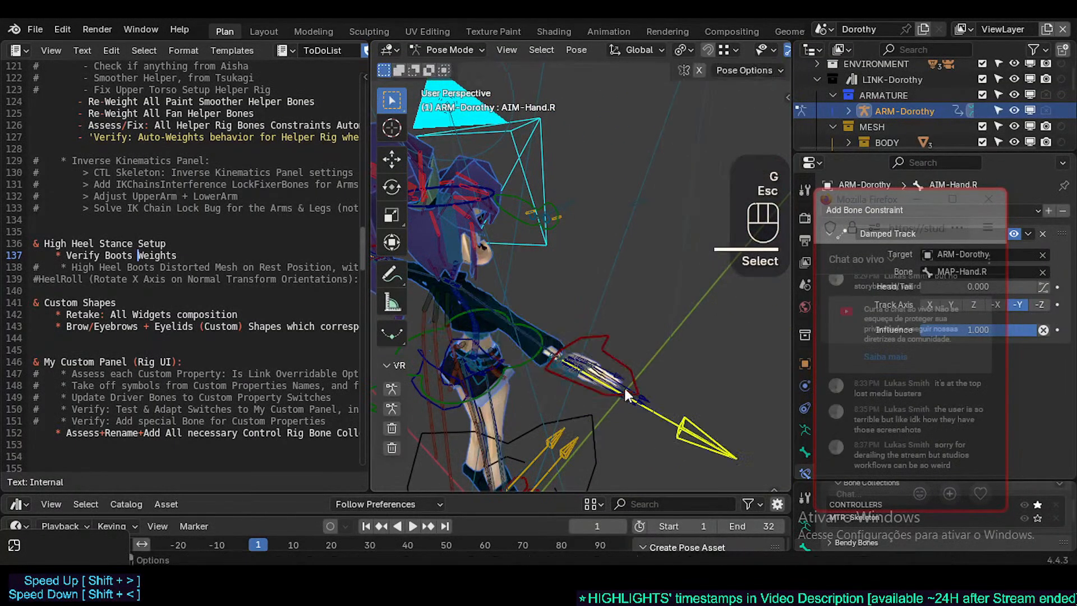
Widen the text editor and go back through Dorothy's to-do list to its first line
{"action": "middle_click_drag", "start_coordinate": [624, 388], "coordinate": [596, 370]}
{"action": "middle_click_drag", "start_coordinate": [596, 370], "coordinate": [451, 353], "text": "shift"}
{"action": "middle_click_drag", "start_coordinate": [451, 353], "coordinate": [463, 384], "text": "shift"}
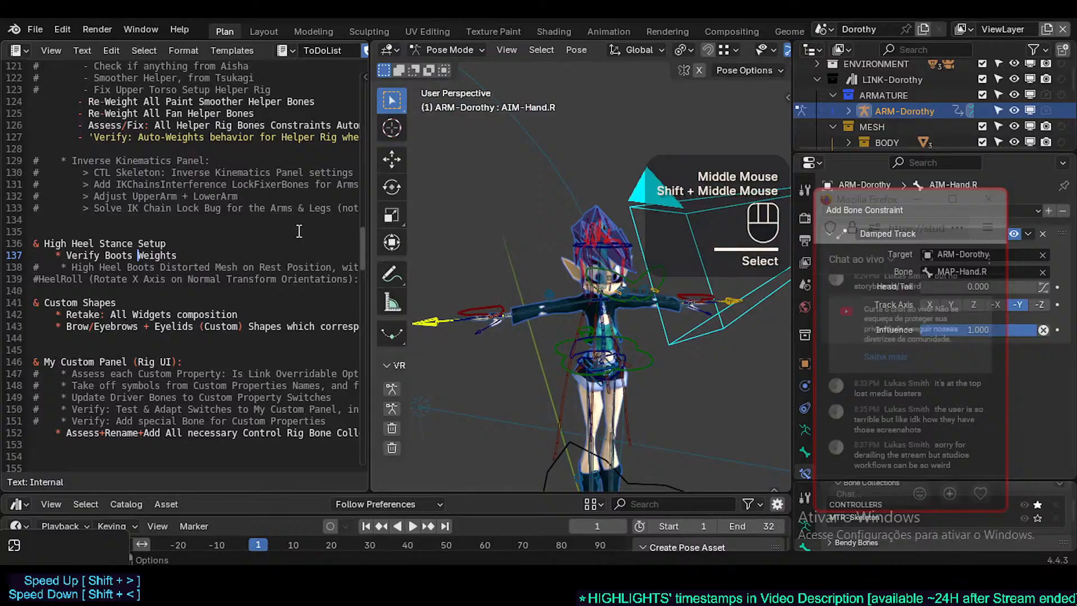
{"action": "left_click", "coordinate": [363, 185]}
{"action": "left_click_drag", "start_coordinate": [369, 186], "coordinate": [433, 197]}
{"action": "middle_click_drag", "start_coordinate": [352, 274], "coordinate": [353, 274], "text": "shift"}
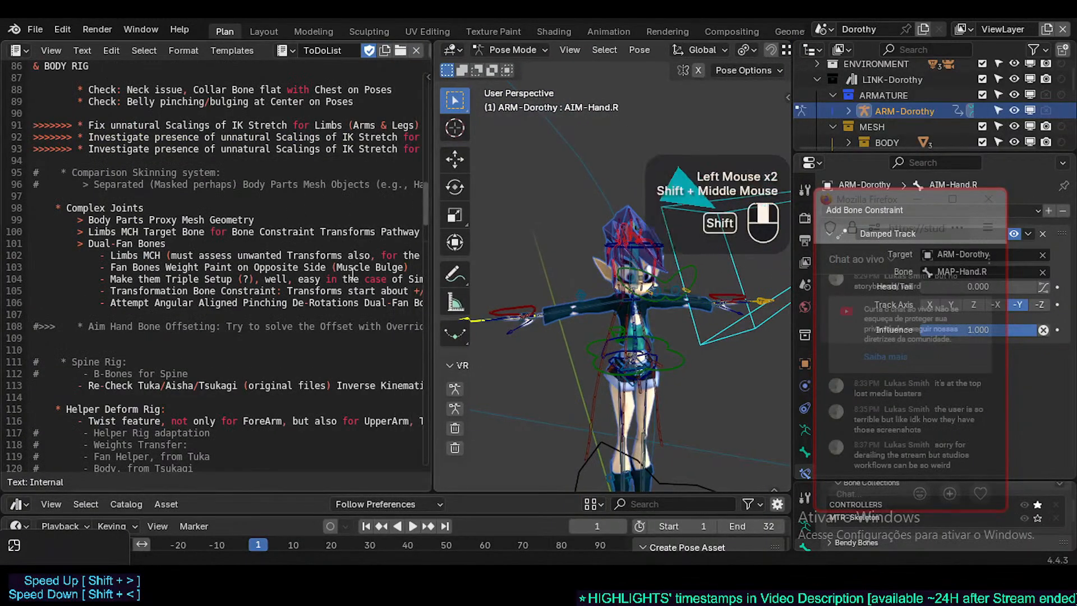
{"action": "scroll", "coordinate": [352, 263], "scroll_direction": "down", "scroll_amount": 1}
{"action": "scroll", "coordinate": [365, 224], "scroll_direction": "up", "scroll_amount": 8}
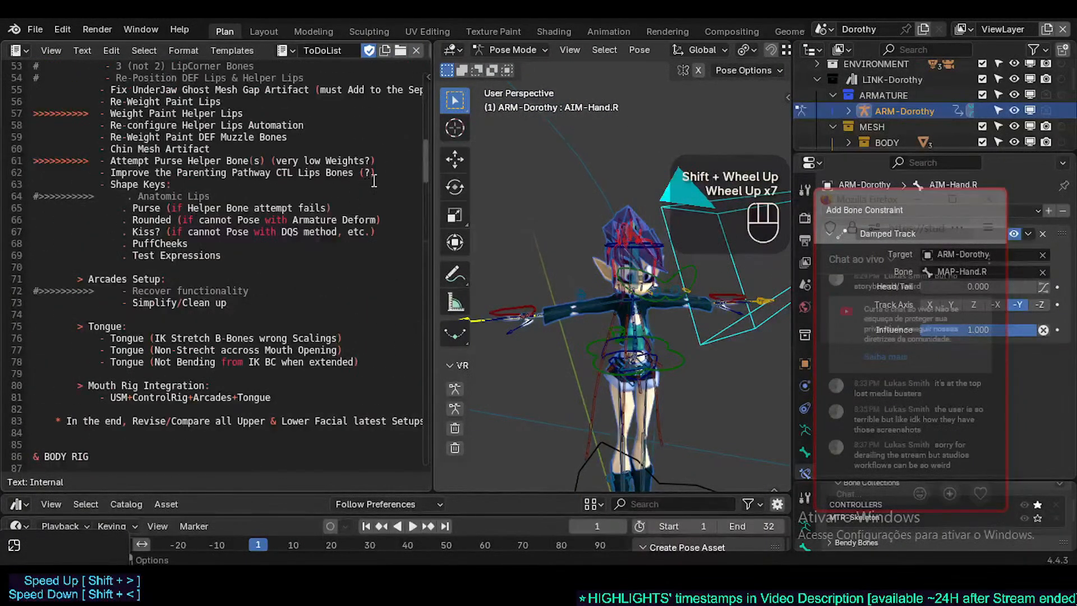
{"action": "scroll", "coordinate": [374, 180], "scroll_direction": "up", "scroll_amount": 9}
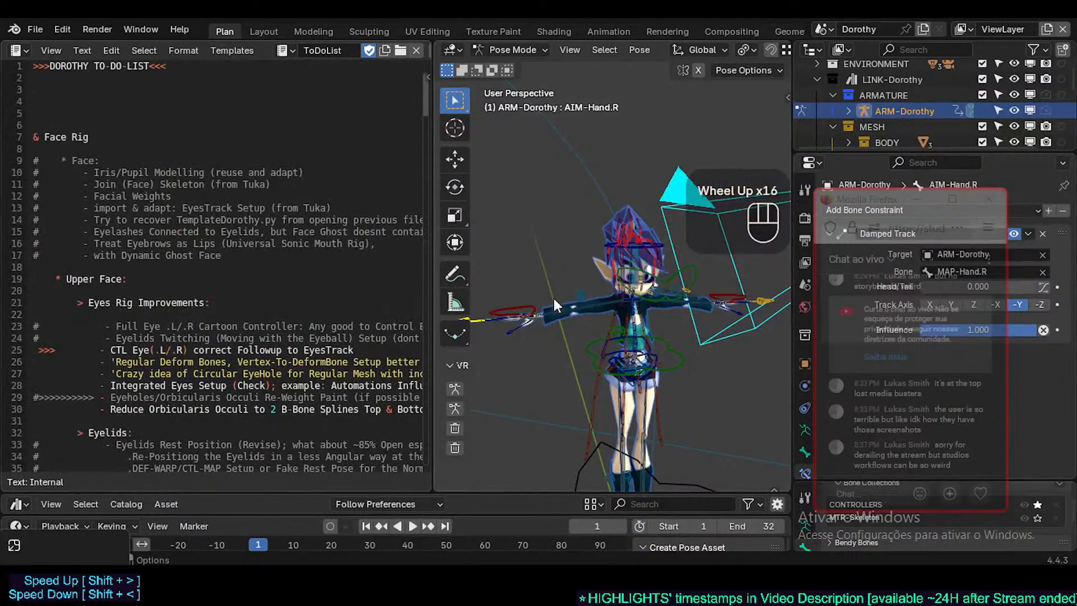
Narrow the text editor and look over Dorothy's face and body rig in the wider viewport
{"action": "middle_click_drag", "start_coordinate": [553, 298], "coordinate": [531, 387], "text": "shift"}
{"action": "scroll", "coordinate": [566, 287], "scroll_direction": "down", "scroll_amount": 2}
{"action": "scroll", "coordinate": [512, 296], "scroll_direction": "up", "scroll_amount": 1}
{"action": "left_click_drag", "start_coordinate": [434, 360], "coordinate": [341, 356]}
{"action": "scroll", "coordinate": [493, 338], "scroll_direction": "up", "scroll_amount": 1}
{"action": "middle_click_drag", "start_coordinate": [547, 367], "coordinate": [481, 304], "text": "shift"}
{"action": "scroll", "coordinate": [572, 335], "scroll_direction": "down", "scroll_amount": 1}
{"action": "scroll", "coordinate": [383, 302], "scroll_direction": "up", "scroll_amount": 3}
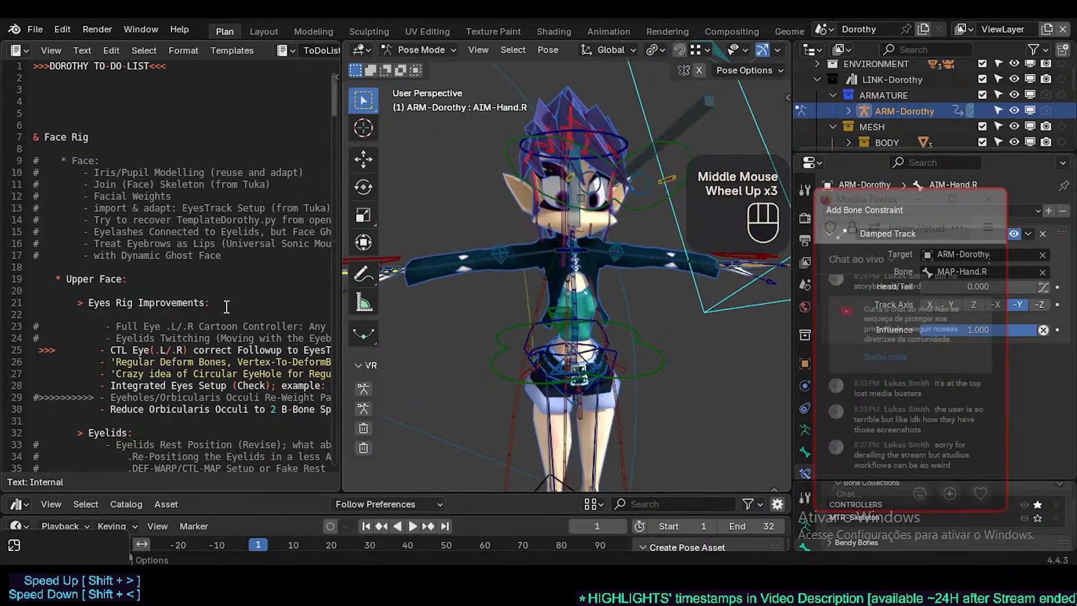
{"action": "scroll", "coordinate": [224, 314], "scroll_direction": "down", "scroll_amount": 1}
{"action": "middle_click_drag", "start_coordinate": [534, 215], "coordinate": [559, 214]}
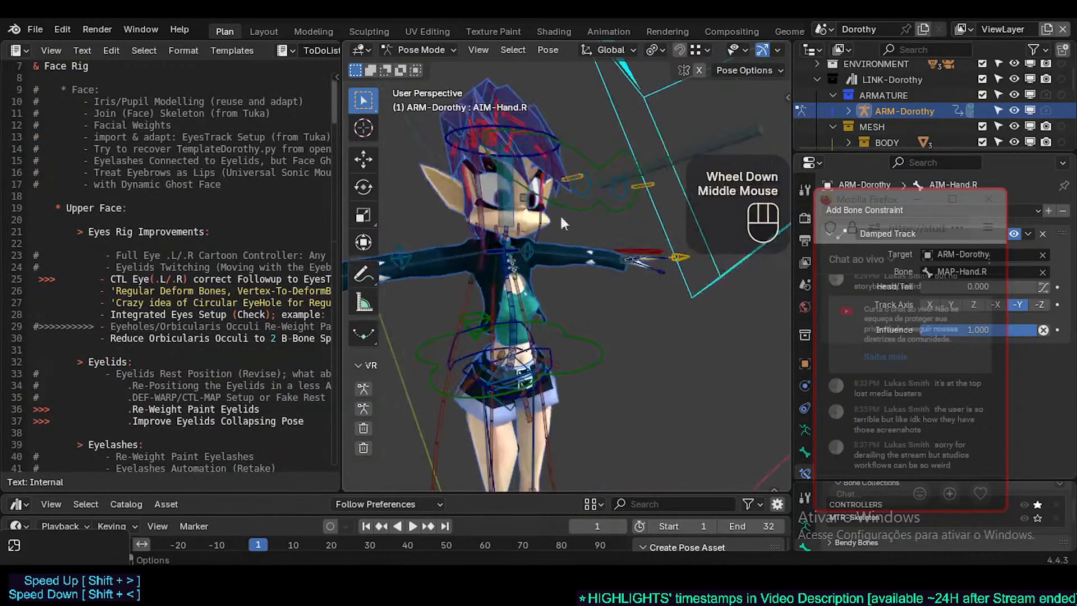
{"action": "middle_click_drag", "start_coordinate": [540, 273], "coordinate": [543, 253], "text": "shift"}
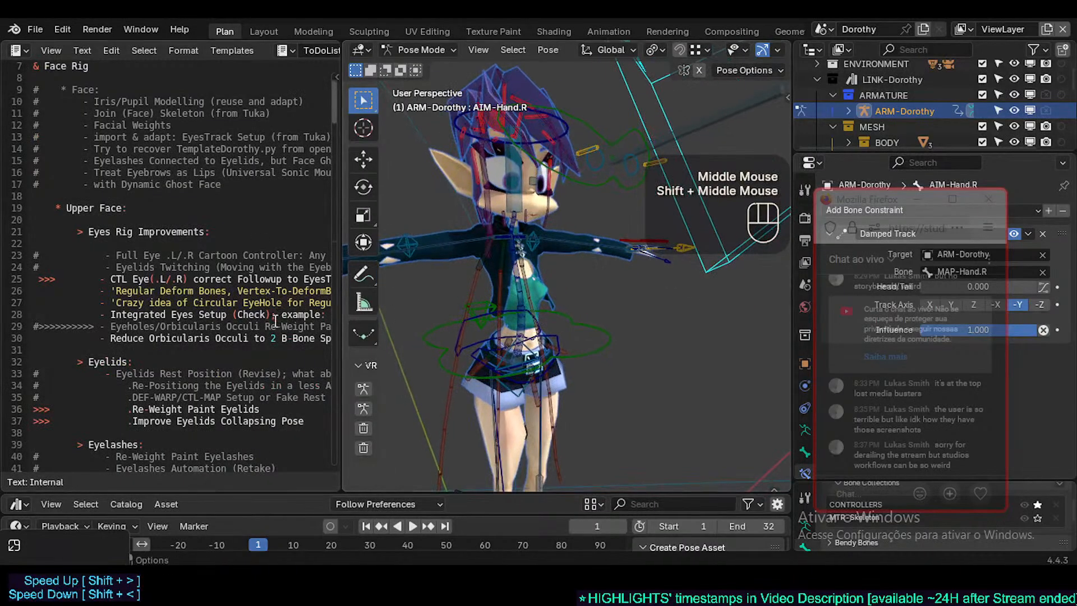
Widen the text editor again and read the upper and lower face rig tasks in the to-do list
{"action": "left_click_drag", "start_coordinate": [337, 296], "coordinate": [402, 292]}
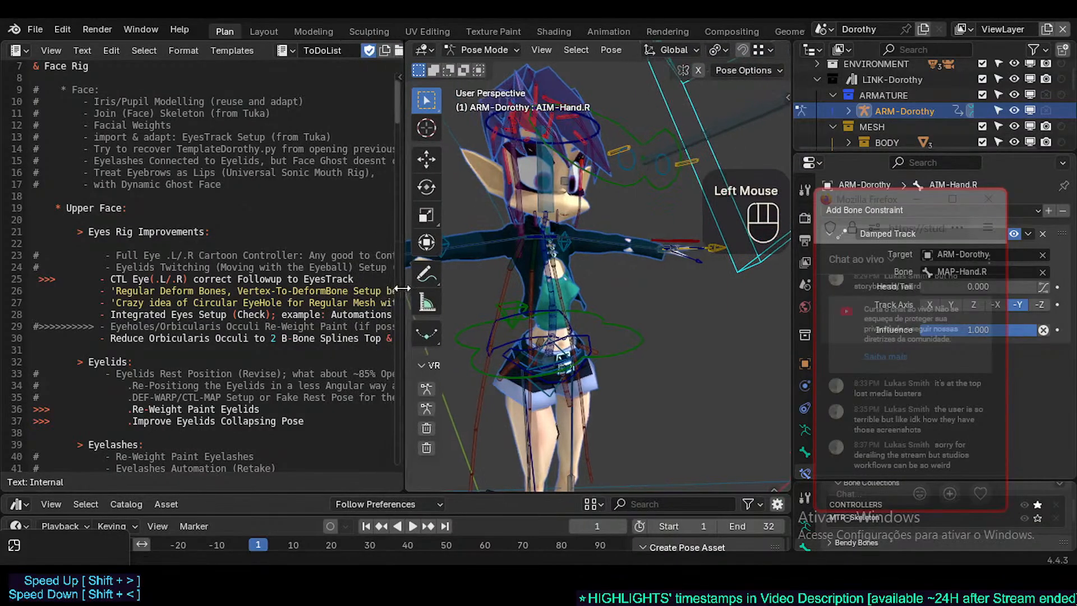
{"action": "scroll", "coordinate": [525, 287], "scroll_direction": "down", "scroll_amount": 2}
{"action": "scroll", "coordinate": [524, 287], "scroll_direction": "up", "scroll_amount": 2}
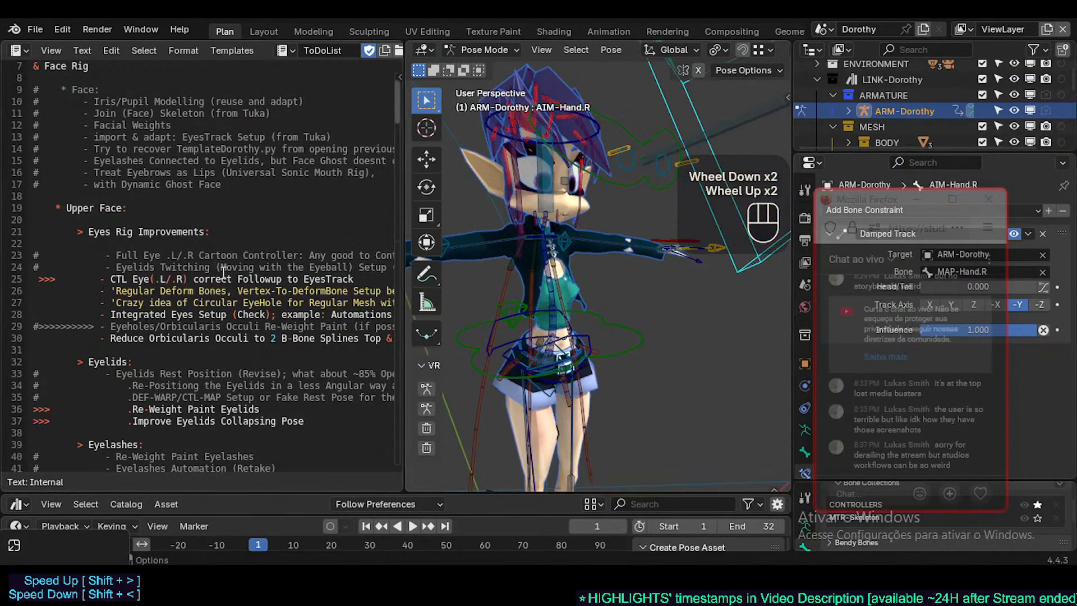
{"action": "scroll", "coordinate": [227, 272], "scroll_direction": "down", "scroll_amount": 4}
{"action": "scroll", "coordinate": [227, 274], "scroll_direction": "down", "scroll_amount": 5}
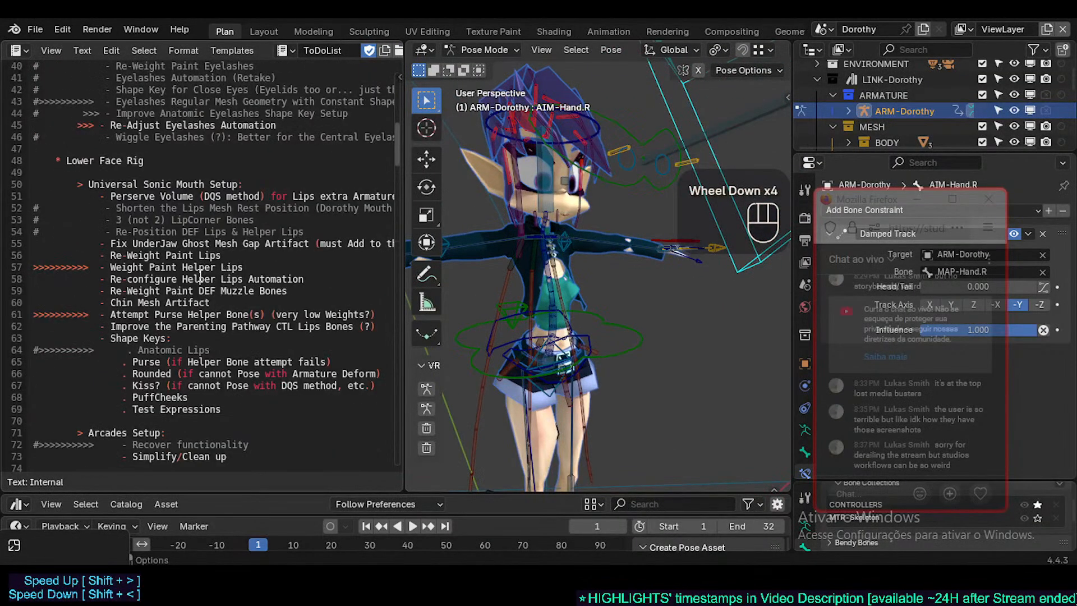
{"action": "scroll", "coordinate": [200, 275], "scroll_direction": "up", "scroll_amount": 2}
{"action": "scroll", "coordinate": [200, 275], "scroll_direction": "up", "scroll_amount": 3}
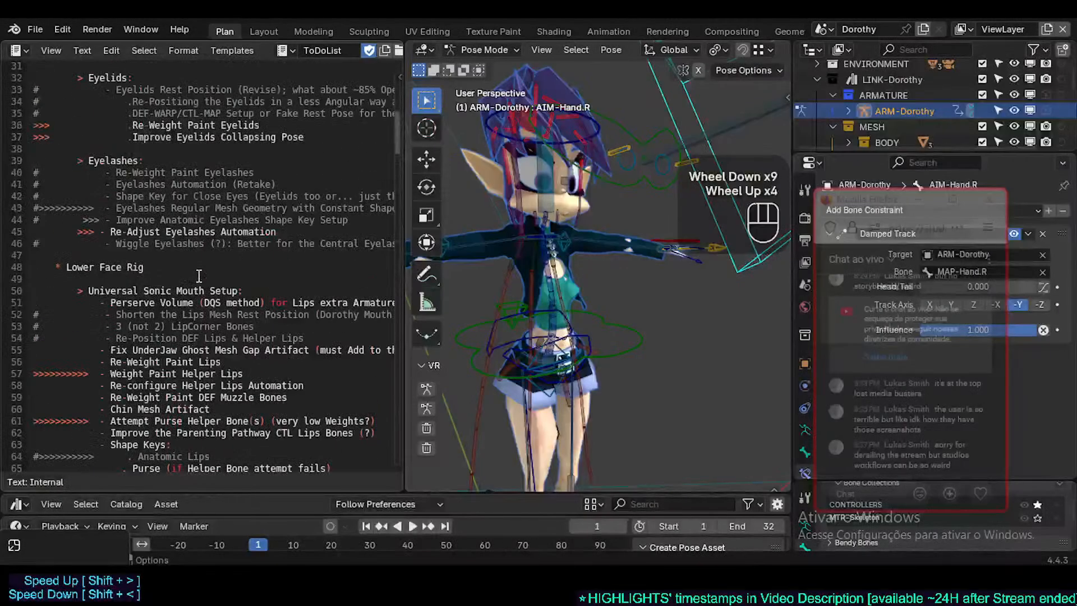
{"action": "scroll", "coordinate": [559, 223], "scroll_direction": "up", "scroll_amount": 2}
Examine Dorothy's head, face and hair bones up close and from above
{"action": "middle_click_drag", "start_coordinate": [560, 223], "coordinate": [571, 359], "text": "shift"}
{"action": "scroll", "coordinate": [567, 328], "scroll_direction": "up", "scroll_amount": 2}
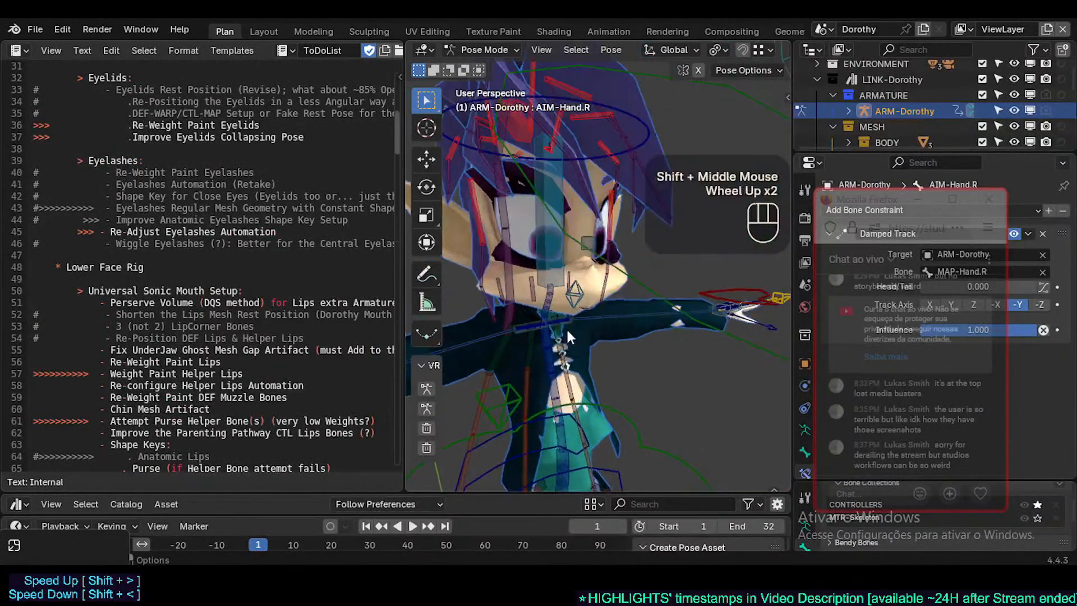
{"action": "scroll", "coordinate": [567, 328], "scroll_direction": "down", "scroll_amount": 4}
{"action": "key", "text": "shift+grave"}
{"action": "key", "text": "w"}
{"action": "key", "text": "w"}
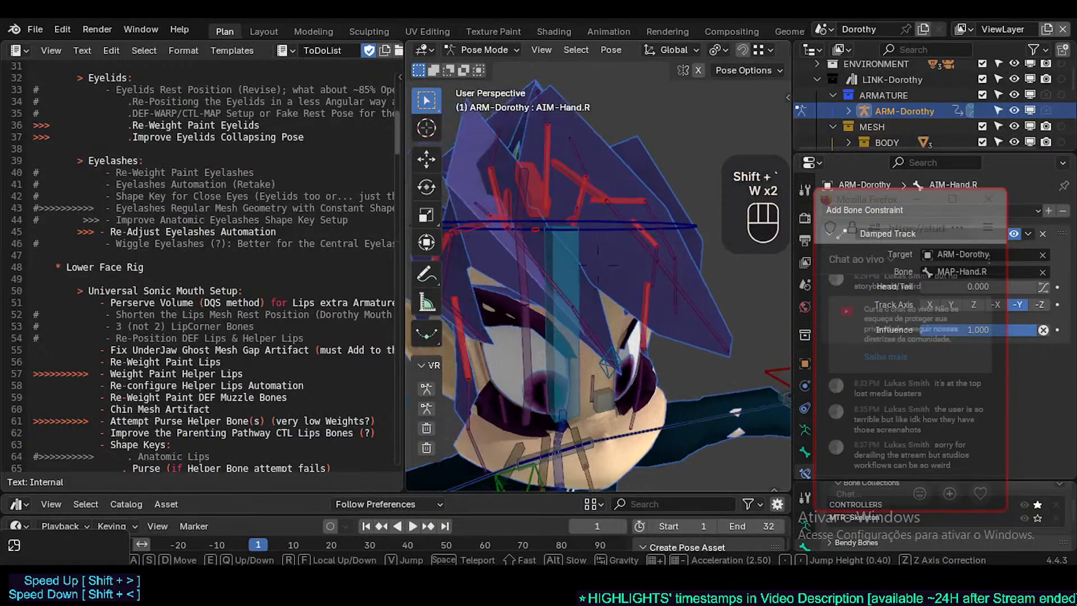
{"action": "left_click", "coordinate": [565, 311]}
{"action": "mouse_move", "coordinate": [564, 311]}
{"action": "middle_mouse_down"}
{"action": "mouse_move", "coordinate": [617, 313]}
{"action": "mouse_move", "coordinate": [573, 291]}
{"action": "middle_mouse_up"}
{"action": "scroll", "coordinate": [621, 326], "scroll_direction": "down", "scroll_amount": 1}
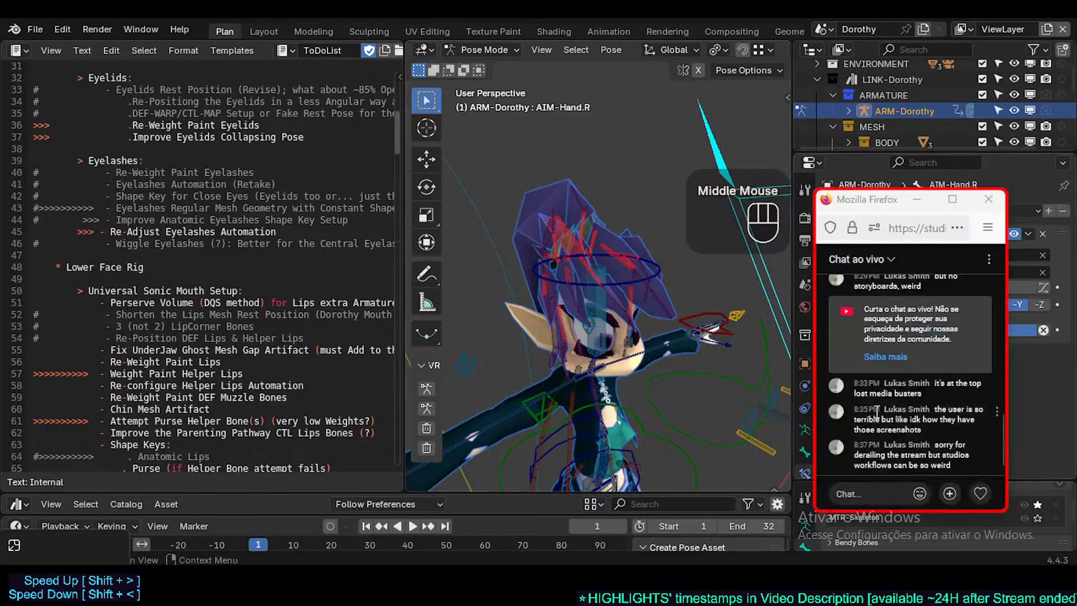
{"action": "middle_click_drag", "start_coordinate": [674, 383], "coordinate": [664, 376], "text": "shift"}
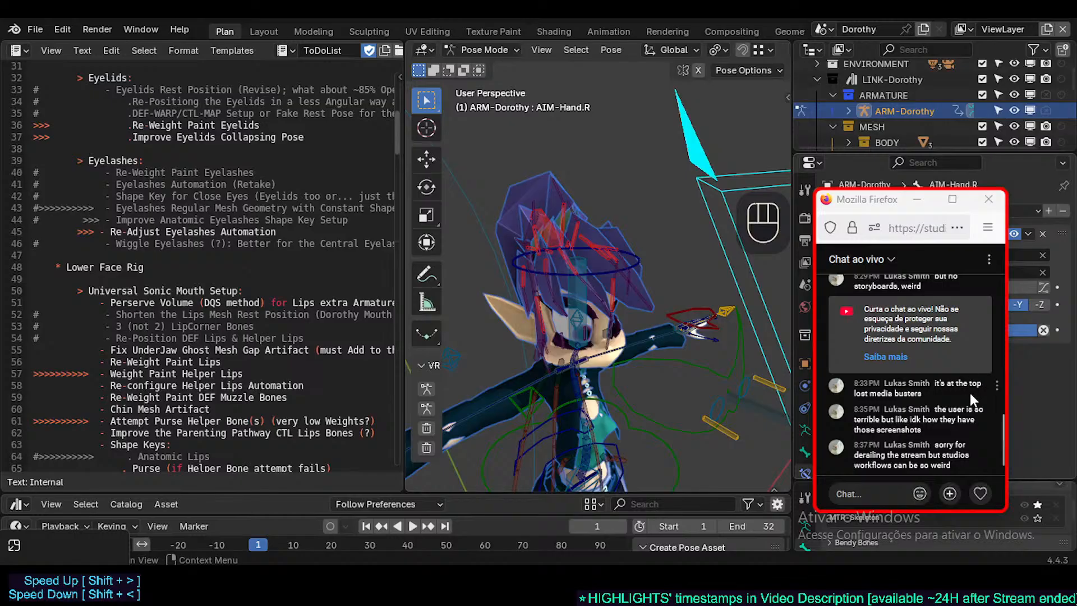
Select the head ring control CTL-Head and bring the to-do list's Lower Face Rig tasks into view
{"action": "scroll", "coordinate": [970, 393], "scroll_direction": "up", "scroll_amount": 5}
{"action": "scroll", "coordinate": [970, 393], "scroll_direction": "down", "scroll_amount": 5}
{"action": "scroll", "coordinate": [659, 247], "scroll_direction": "up", "scroll_amount": 2}
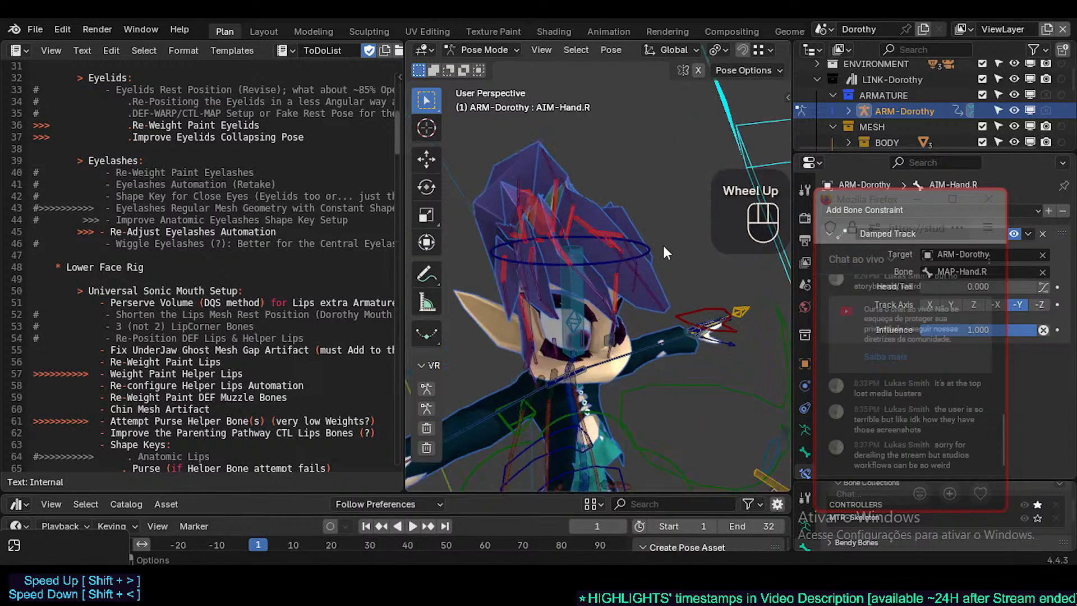
{"action": "left_click", "coordinate": [650, 248]}
{"action": "middle_click_drag", "start_coordinate": [650, 248], "coordinate": [595, 283]}
{"action": "scroll", "coordinate": [644, 294], "scroll_direction": "down", "scroll_amount": 2}
{"action": "scroll", "coordinate": [204, 342], "scroll_direction": "down", "scroll_amount": 2}
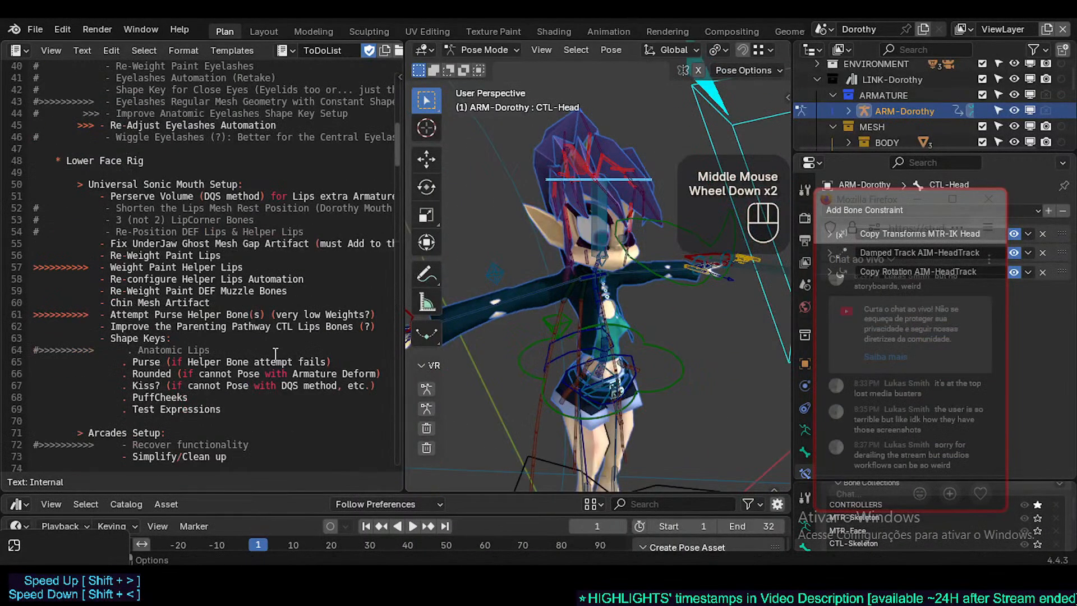
Bring the to-do list back to its Face Rig beginning and widen the text editor slightly
{"action": "scroll", "coordinate": [223, 345], "scroll_direction": "down", "scroll_amount": 1}
{"action": "scroll", "coordinate": [187, 362], "scroll_direction": "up", "scroll_amount": 2}
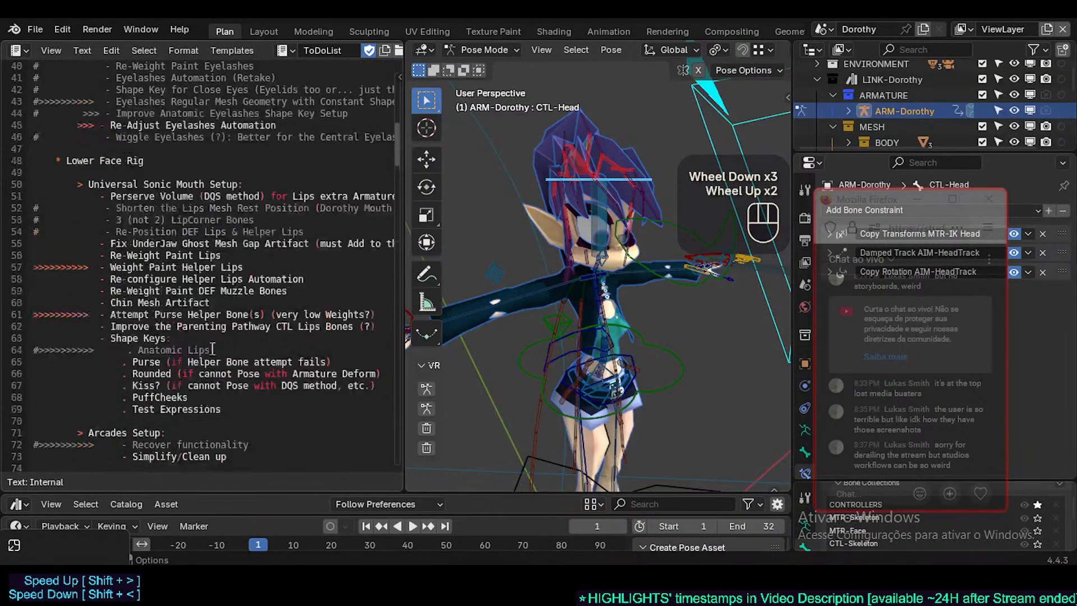
{"action": "scroll", "coordinate": [187, 361], "scroll_direction": "up", "scroll_amount": 9}
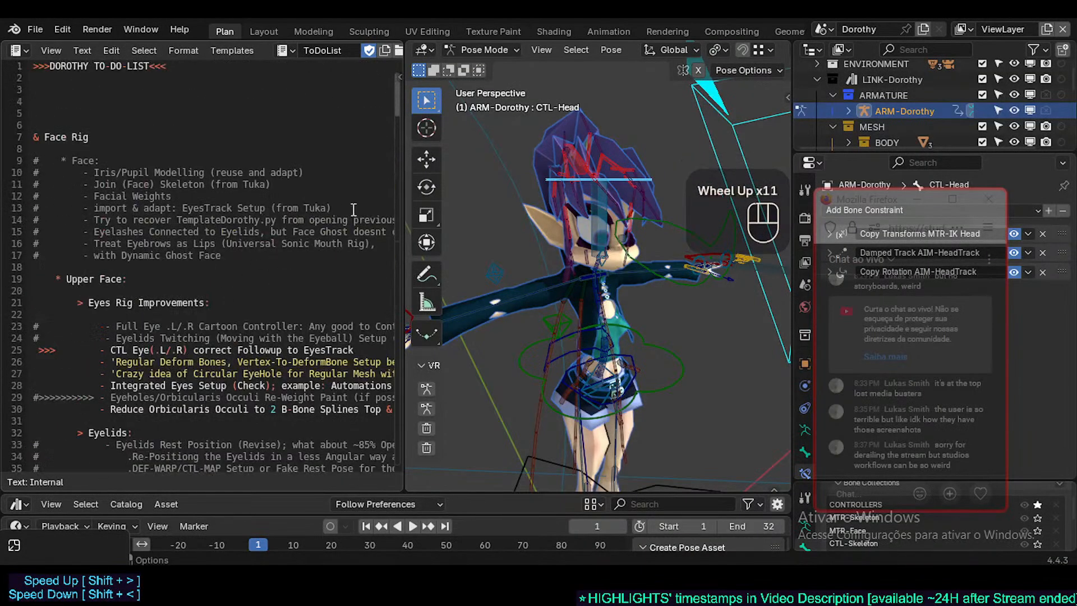
{"action": "left_click_drag", "start_coordinate": [402, 196], "coordinate": [424, 196]}
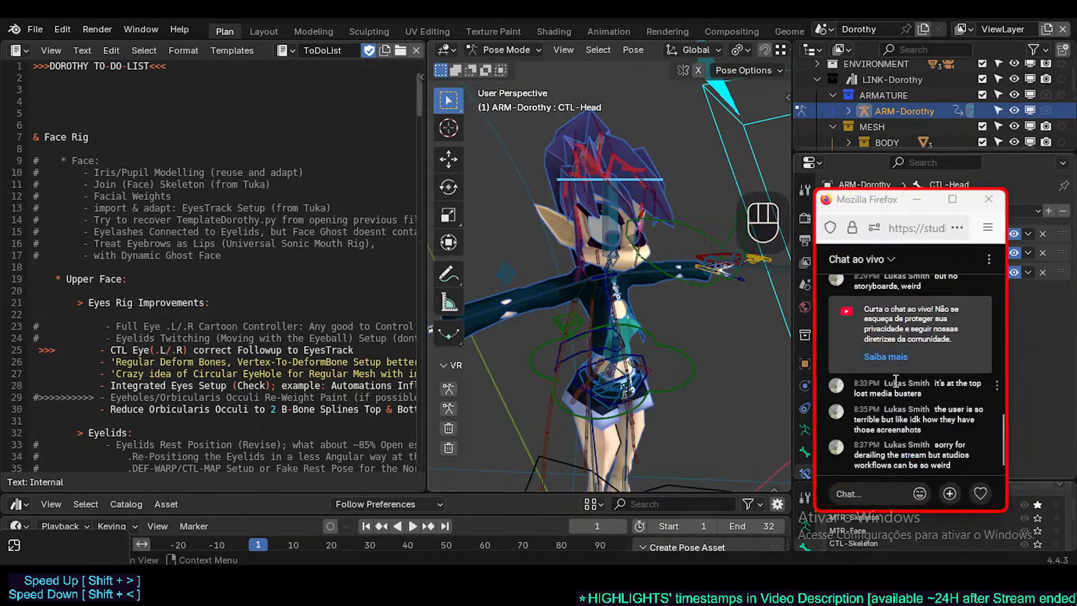
Reread the earlier live chat messages about the leaked film test footage, ending at the newest ones
{"action": "scroll", "coordinate": [896, 381], "scroll_direction": "up", "scroll_amount": 5}
{"action": "scroll", "coordinate": [897, 375], "scroll_direction": "up", "scroll_amount": 3}
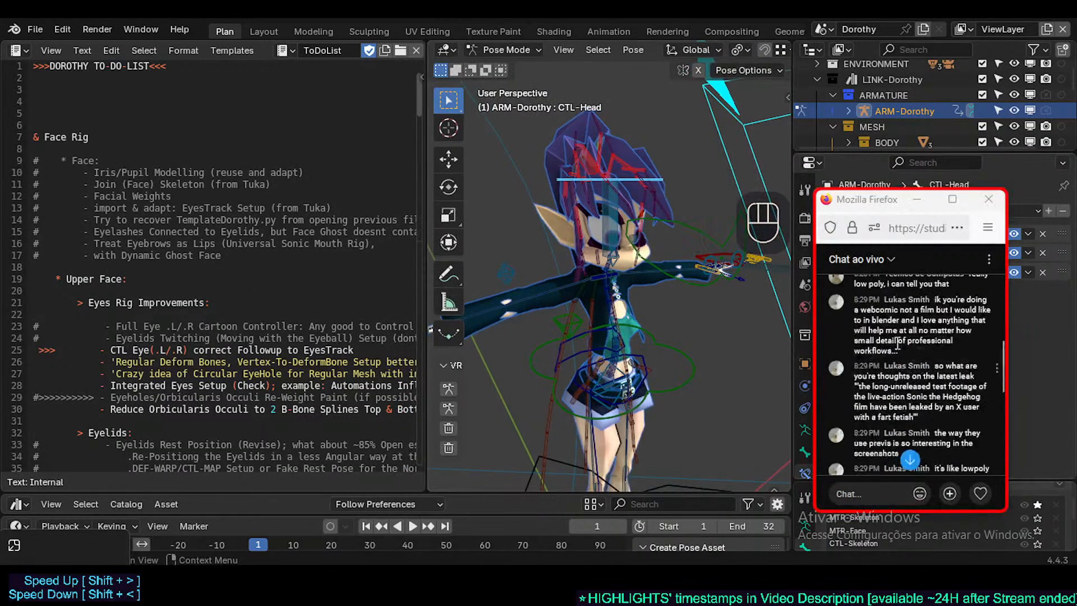
{"action": "scroll", "coordinate": [907, 370], "scroll_direction": "down", "scroll_amount": 8}
Read the Eyes Rig Improvements and Eyelids tasks under Upper Face in the to-do list
{"action": "middle_click", "coordinate": [280, 310], "text": "shift"}
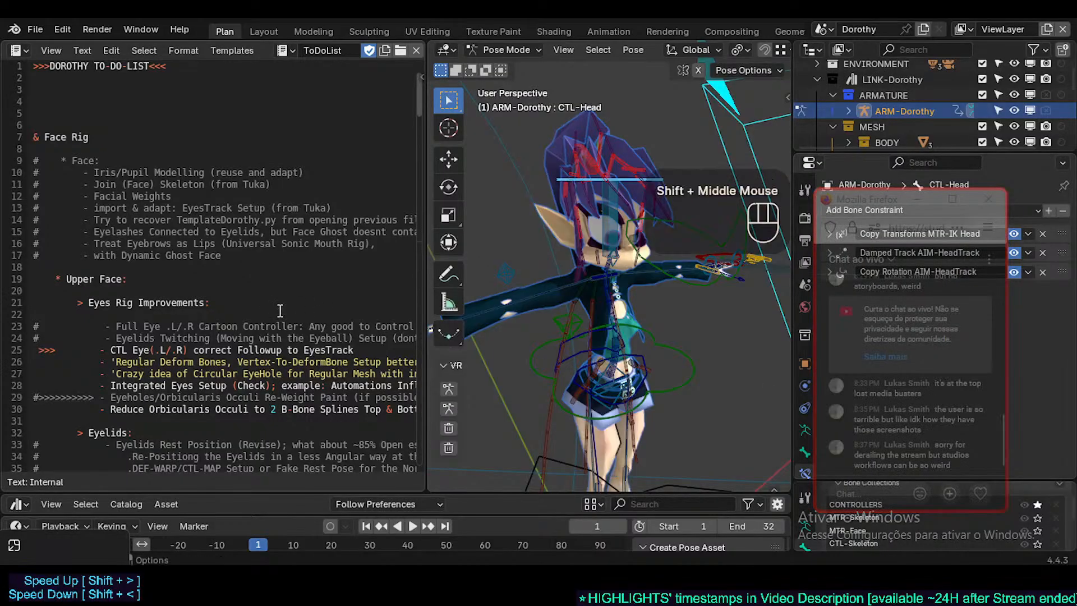
{"action": "scroll", "coordinate": [199, 251], "scroll_direction": "up", "scroll_amount": 2}
{"action": "mouse_move", "coordinate": [425, 267]}
{"action": "left_mouse_down"}
{"action": "mouse_move", "coordinate": [484, 267]}
{"action": "mouse_move", "coordinate": [415, 268]}
{"action": "left_mouse_up"}
{"action": "scroll", "coordinate": [286, 300], "scroll_direction": "down", "scroll_amount": 1}
{"action": "middle_click", "coordinate": [273, 294], "text": "shift"}
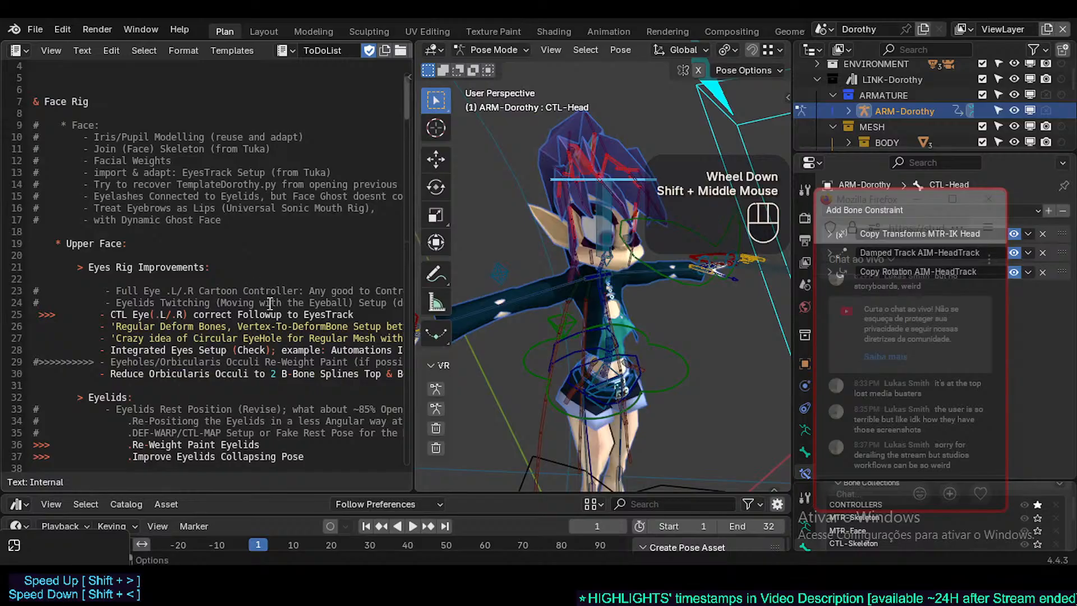
{"action": "middle_click_drag", "start_coordinate": [273, 293], "coordinate": [377, 319]}
{"action": "mouse_move", "coordinate": [414, 283]}
{"action": "left_mouse_down"}
{"action": "mouse_move", "coordinate": [471, 285]}
{"action": "mouse_move", "coordinate": [407, 298]}
{"action": "left_mouse_up"}
{"action": "scroll", "coordinate": [235, 330], "scroll_direction": "down", "scroll_amount": 2}
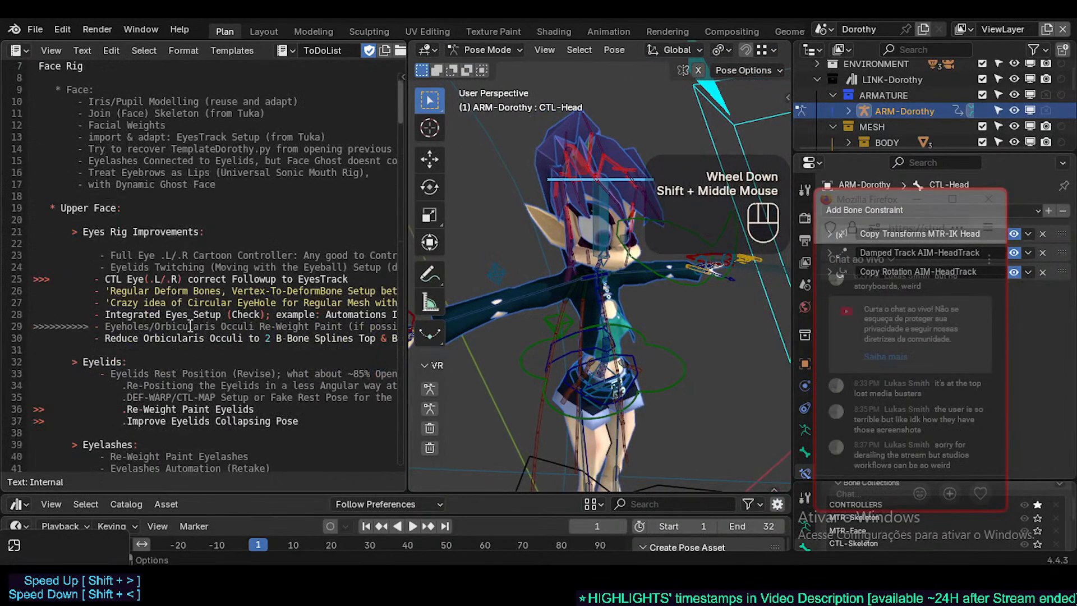
{"action": "scroll", "coordinate": [192, 320], "scroll_direction": "up", "scroll_amount": 1}
{"action": "scroll", "coordinate": [197, 328], "scroll_direction": "down", "scroll_amount": 2}
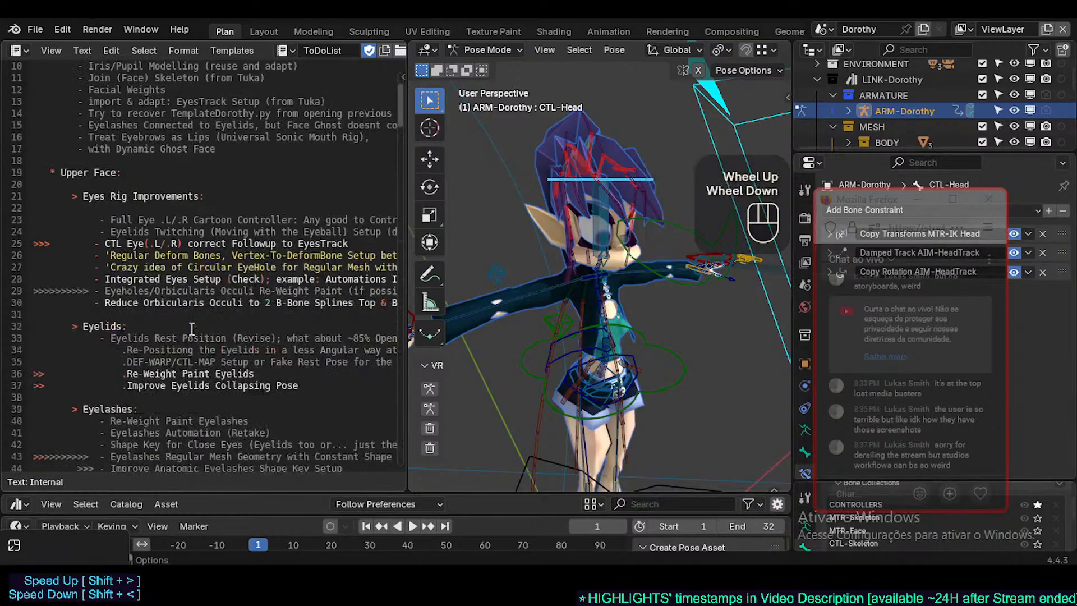
{"action": "scroll", "coordinate": [205, 342], "scroll_direction": "up", "scroll_amount": 1}
{"action": "middle_click", "coordinate": [214, 354], "text": "ctrl"}
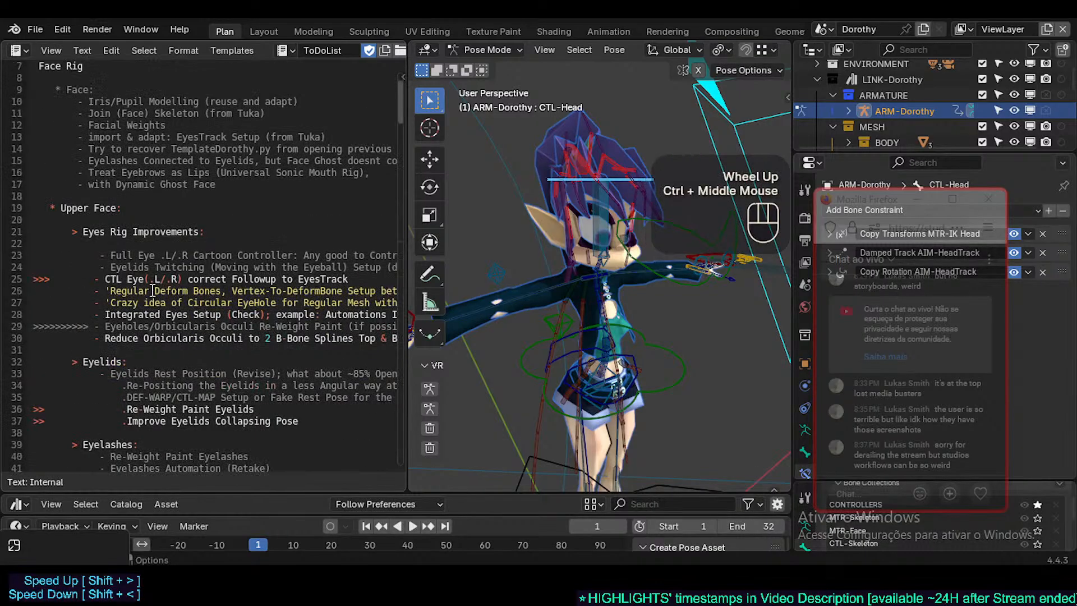
Widen the text editor and read the longer Upper Face task lines from the eyes down to the eyelashes
{"action": "left_click", "coordinate": [171, 291]}
{"action": "scroll", "coordinate": [205, 314], "scroll_direction": "down", "scroll_amount": 2}
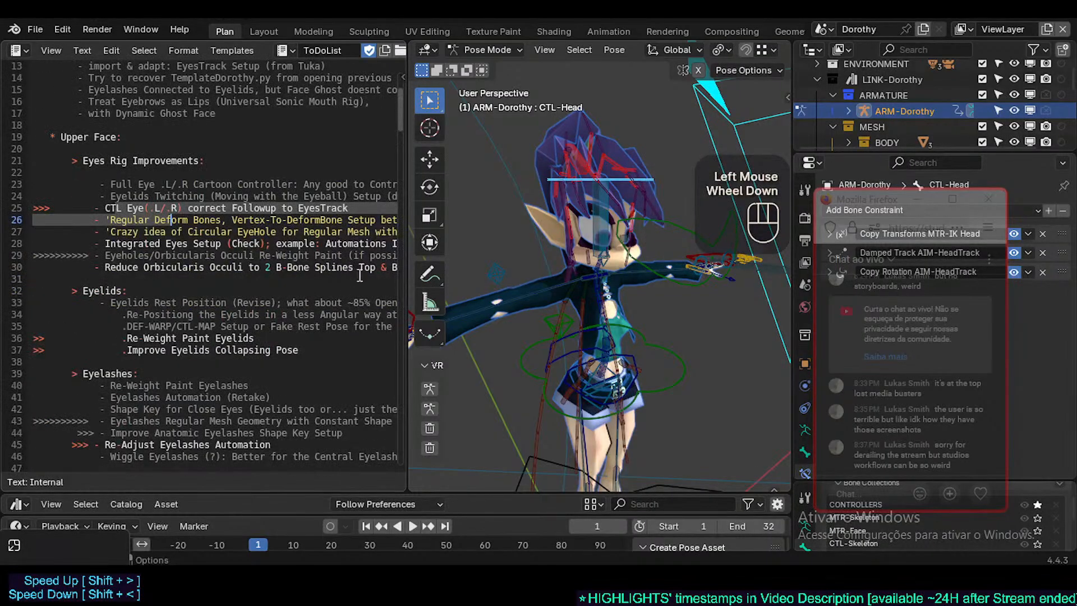
{"action": "left_click_drag", "start_coordinate": [402, 270], "coordinate": [481, 270]}
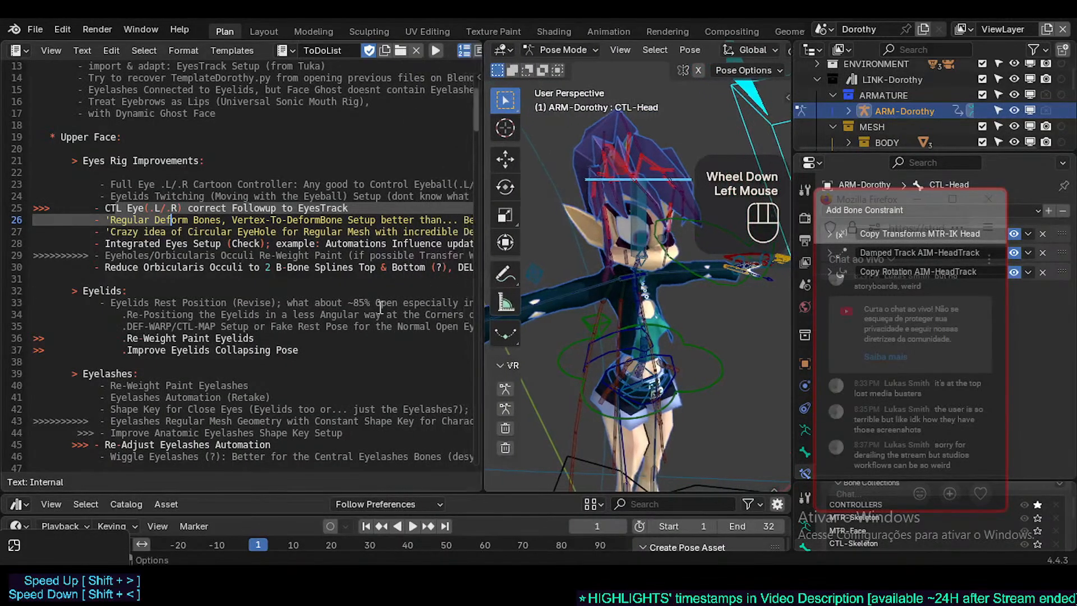
{"action": "scroll", "coordinate": [173, 341], "scroll_direction": "up", "scroll_amount": 3}
{"action": "scroll", "coordinate": [173, 341], "scroll_direction": "down", "scroll_amount": 3}
{"action": "middle_click", "coordinate": [173, 343], "text": "ctrl"}
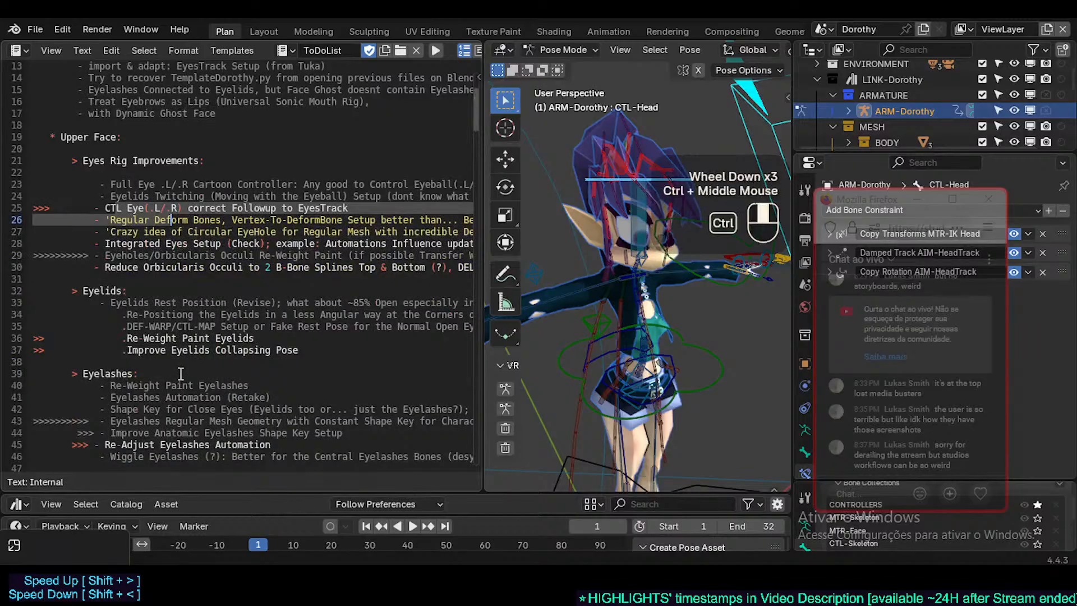
{"action": "scroll", "coordinate": [170, 367], "scroll_direction": "up", "scroll_amount": 3}
{"action": "scroll", "coordinate": [170, 367], "scroll_direction": "down", "scroll_amount": 2}
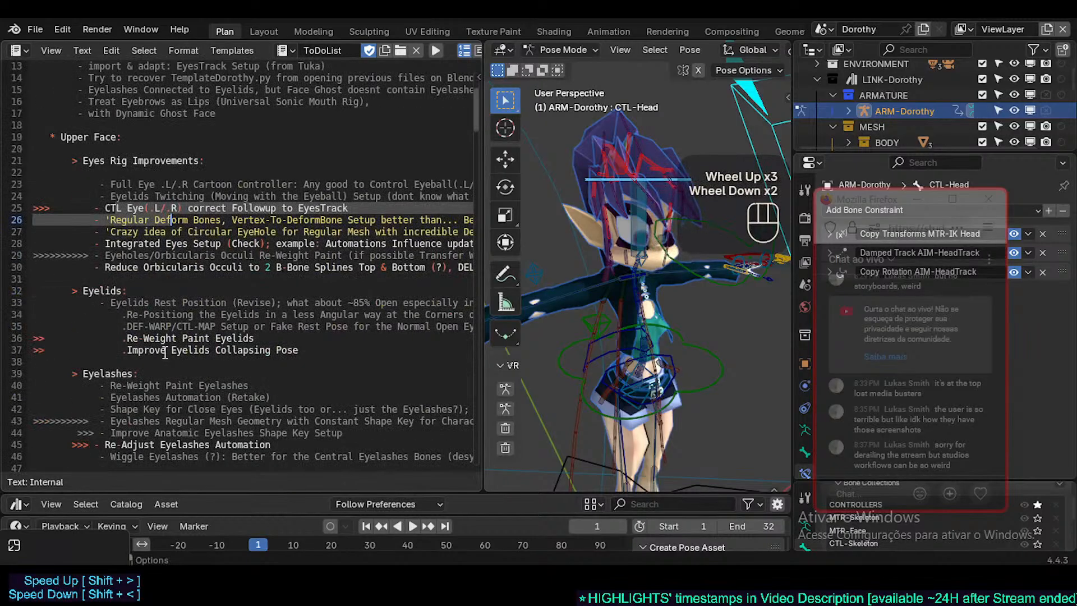
Place the text cursor on the Re-Weight Paint Eyelids task, narrow the text editor and view Dorothy's face up close
{"action": "left_click", "coordinate": [189, 332]}
{"action": "middle_click_drag", "start_coordinate": [595, 275], "coordinate": [484, 311], "text": "shift"}
{"action": "left_click_drag", "start_coordinate": [484, 281], "coordinate": [234, 283]}
{"action": "middle_click_drag", "start_coordinate": [351, 314], "coordinate": [381, 319], "text": "shift"}
{"action": "scroll", "coordinate": [381, 318], "scroll_direction": "up", "scroll_amount": 6}
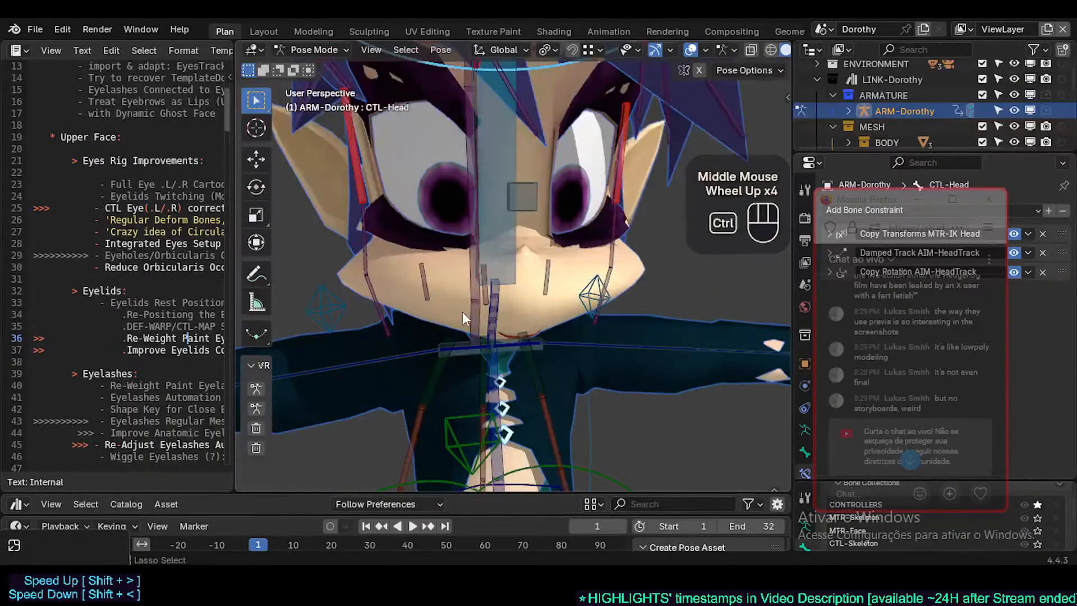
Switch the Dorothy armature to Object Mode and frame the whole head in the viewport
{"action": "key", "text": "ctrl+Tab"}
{"action": "middle_click_drag", "start_coordinate": [569, 256], "coordinate": [510, 314], "text": "shift"}
{"action": "middle_click_drag", "start_coordinate": [509, 314], "coordinate": [491, 343]}
{"action": "scroll", "coordinate": [497, 272], "scroll_direction": "down", "scroll_amount": 2}
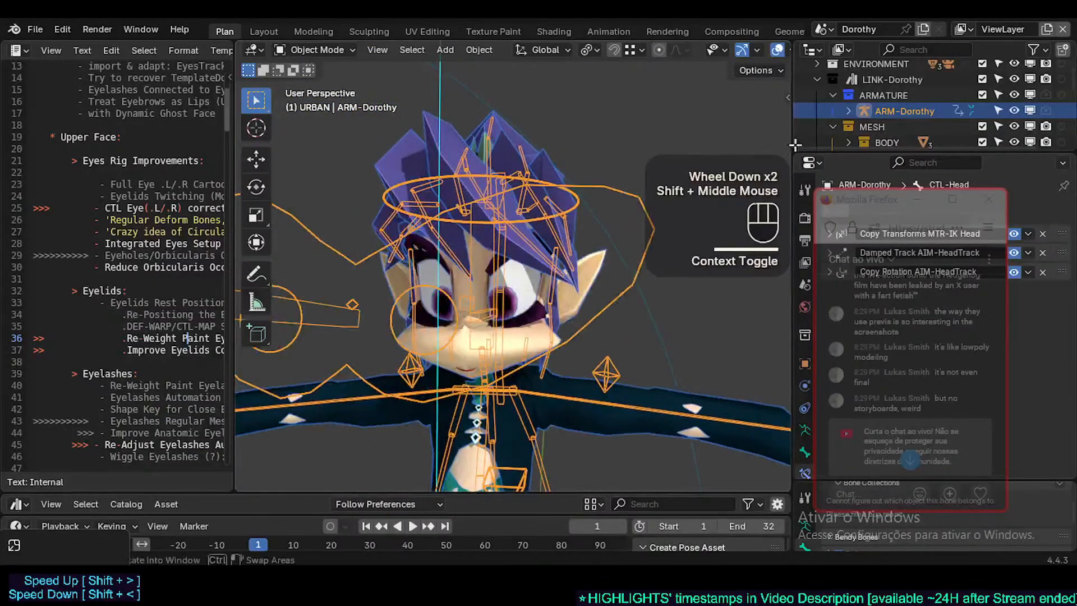
Enlarge the outliner and exclude the HAIR collection from the view layer, keeping COSTUME included
{"action": "left_click_drag", "start_coordinate": [952, 152], "coordinate": [951, 226]}
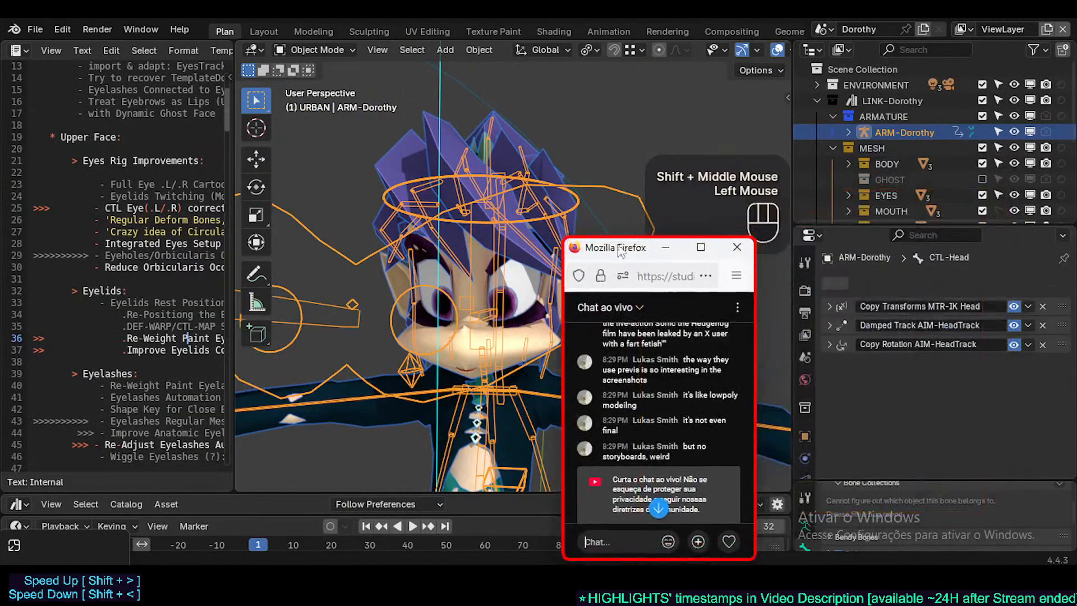
{"action": "scroll", "coordinate": [917, 190], "scroll_direction": "down", "scroll_amount": 2}
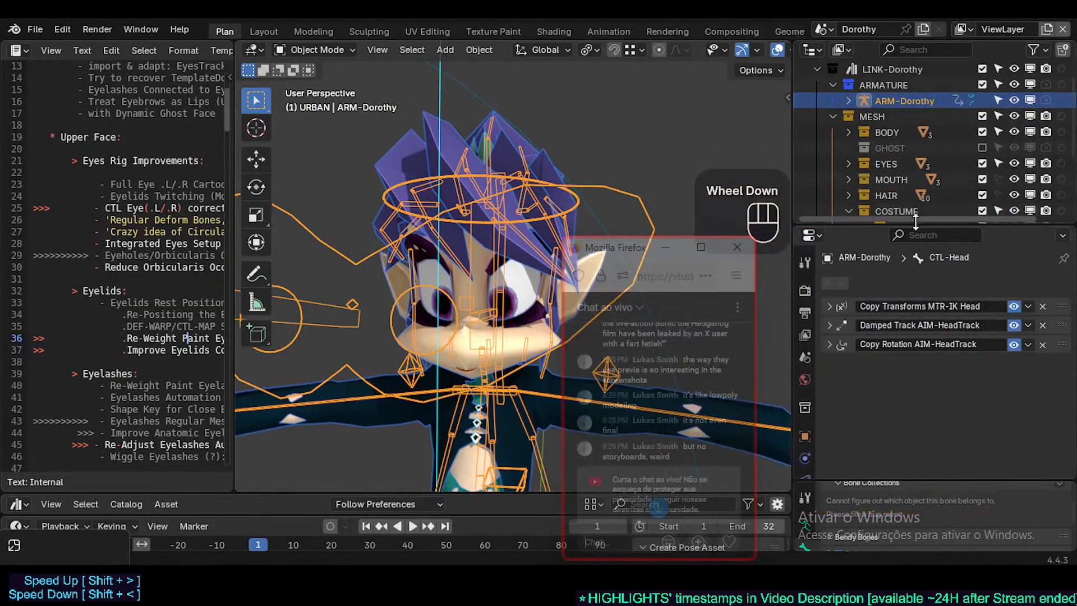
{"action": "left_click_drag", "start_coordinate": [952, 225], "coordinate": [952, 295]}
{"action": "left_click", "coordinate": [981, 226]}
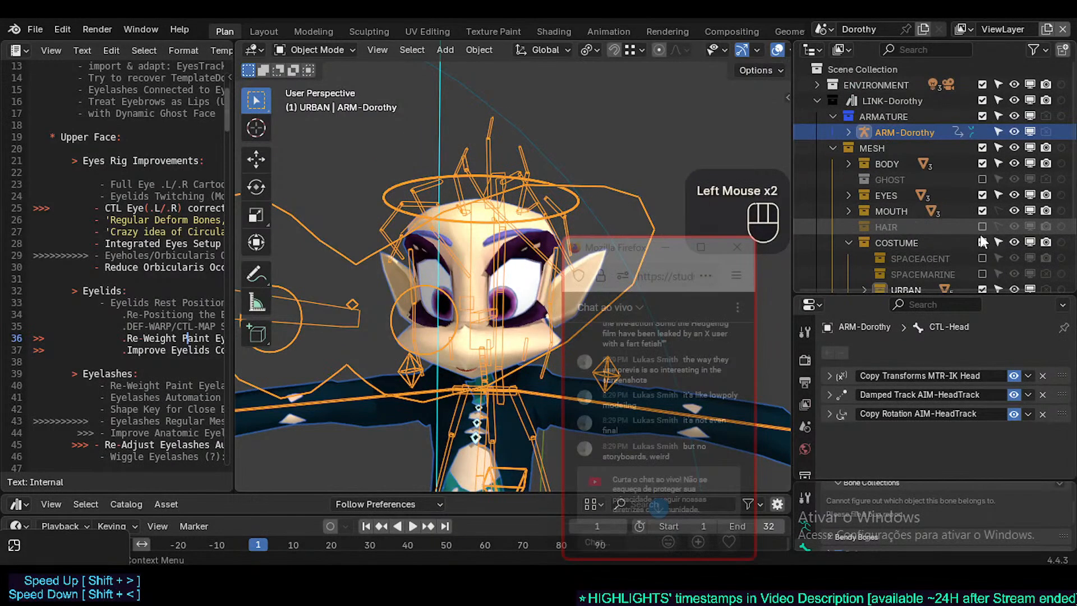
{"action": "left_click", "coordinate": [981, 242]}
{"action": "left_click", "coordinate": [981, 243]}
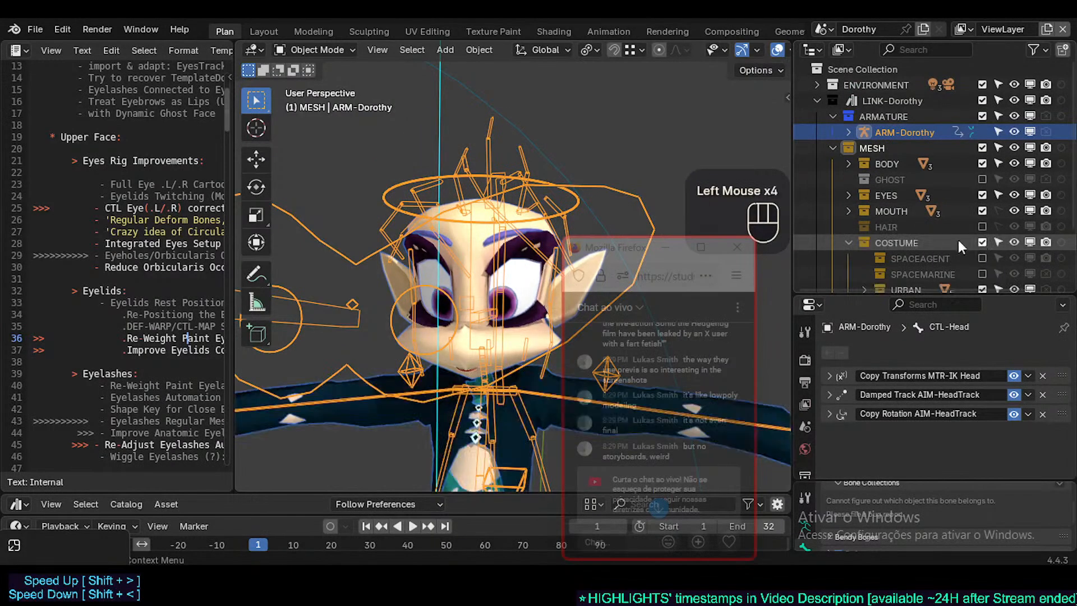
Examine Dorothy's hairless head and her eyelids closely from the front
{"action": "key", "text": "shift+ctrl+alt"}
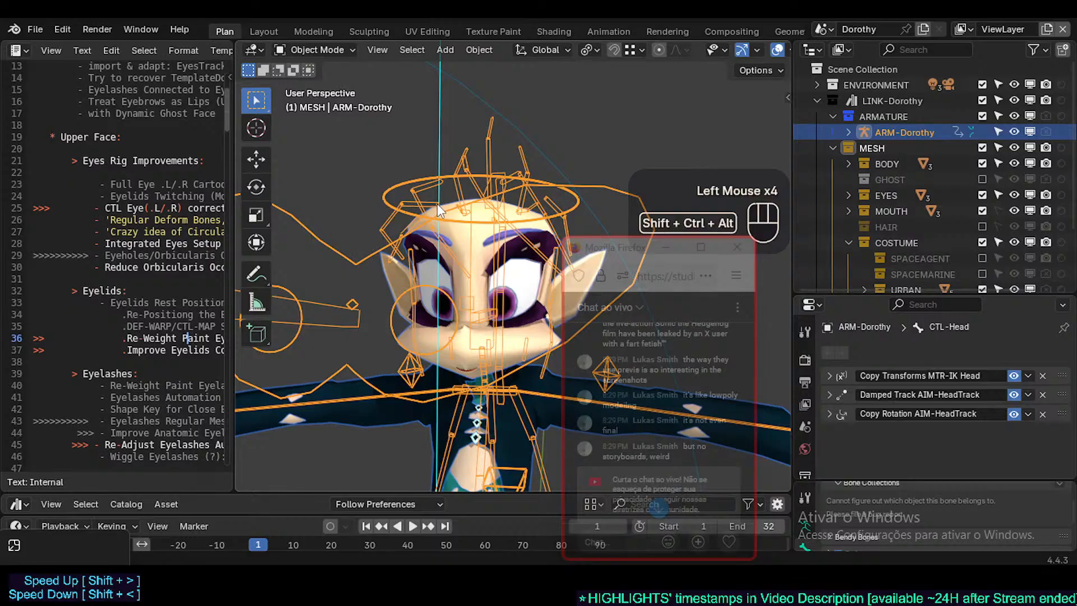
{"action": "key", "text": "shift+ctrl+alt+i"}
{"action": "key", "text": "shift+ctrl+alt+i"}
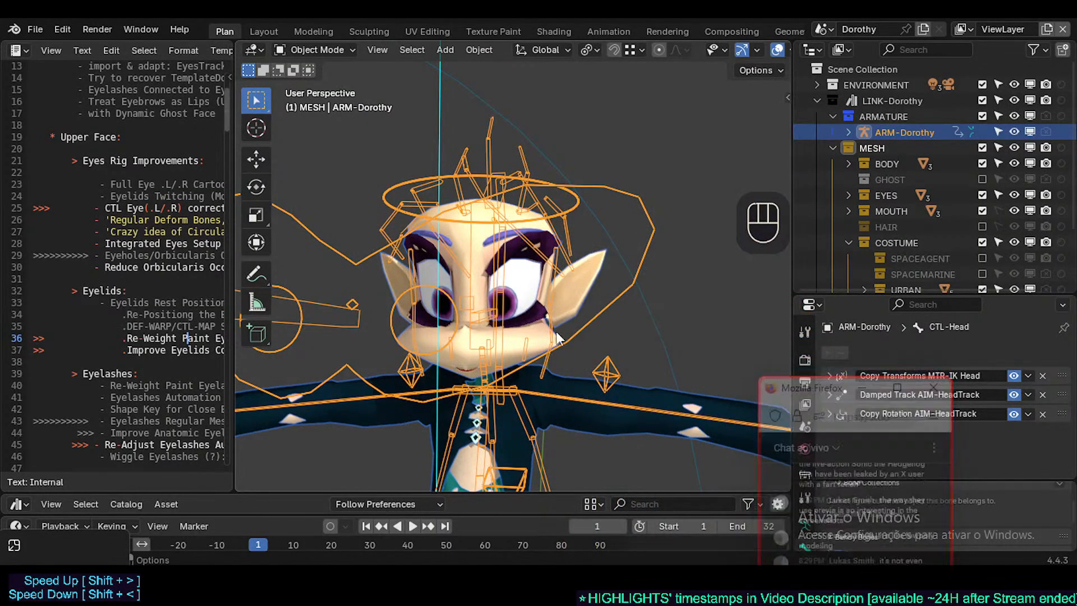
{"action": "middle_click_drag", "start_coordinate": [556, 336], "coordinate": [551, 322]}
{"action": "scroll", "coordinate": [551, 323], "scroll_direction": "up", "scroll_amount": 2}
{"action": "middle_click_drag", "start_coordinate": [493, 288], "coordinate": [532, 200], "text": "shift"}
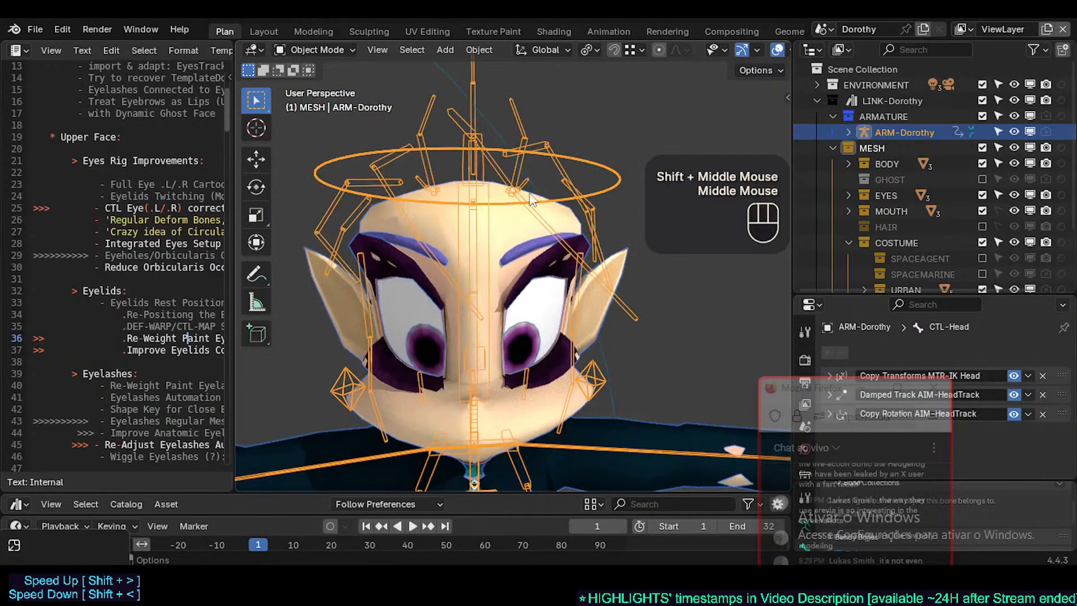
Show the viewport sidebar, expand the armature's Bone Collections and hide the PHY physics bone collection
{"action": "key", "text": "n"}
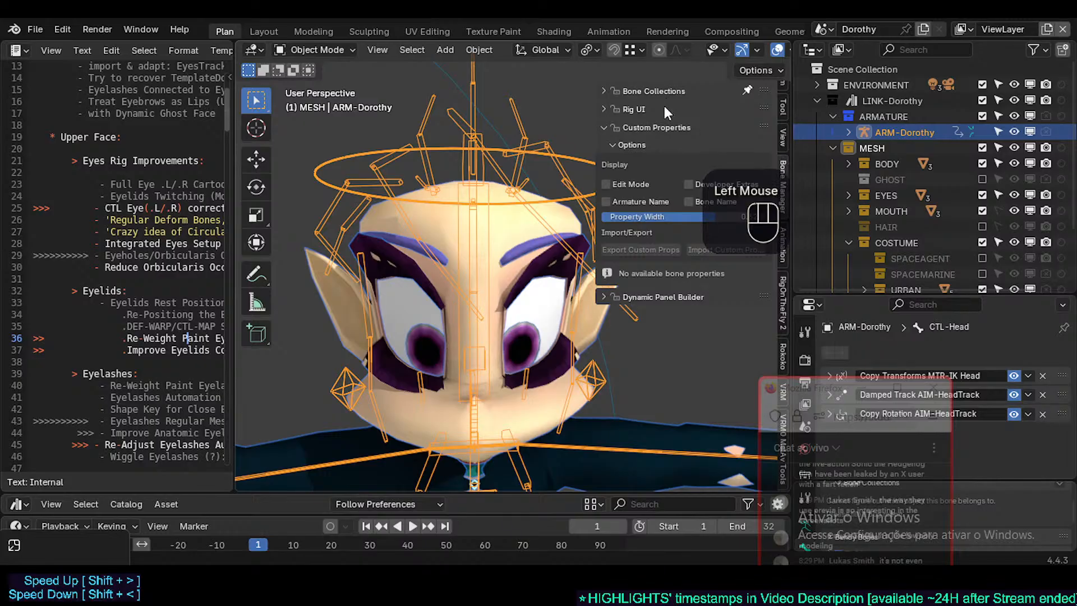
{"action": "double_click", "coordinate": [635, 128]}
{"action": "left_click", "coordinate": [619, 93]}
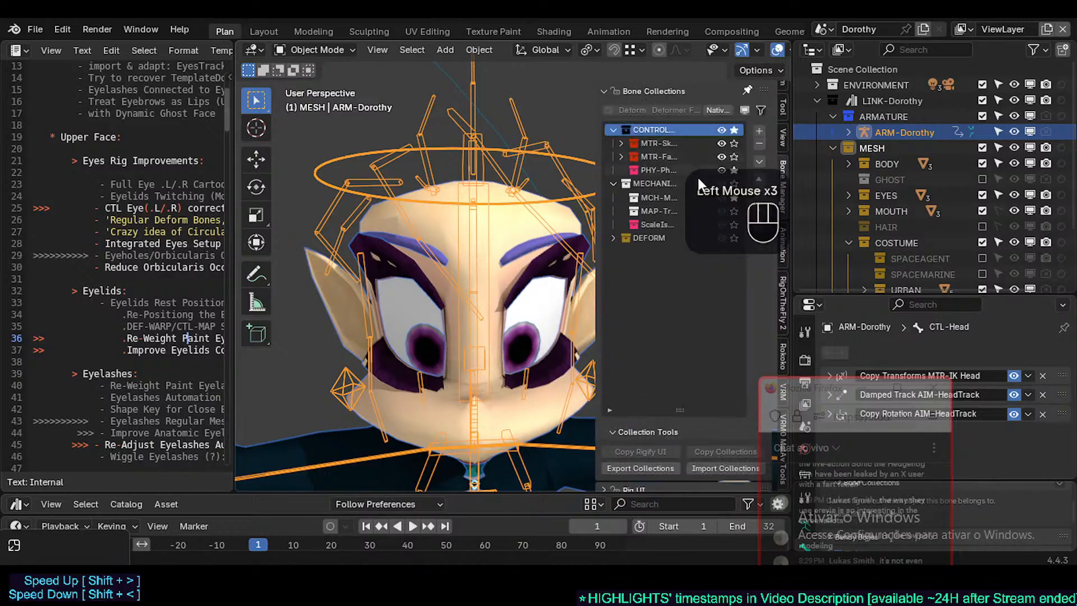
{"action": "left_click", "coordinate": [738, 167]}
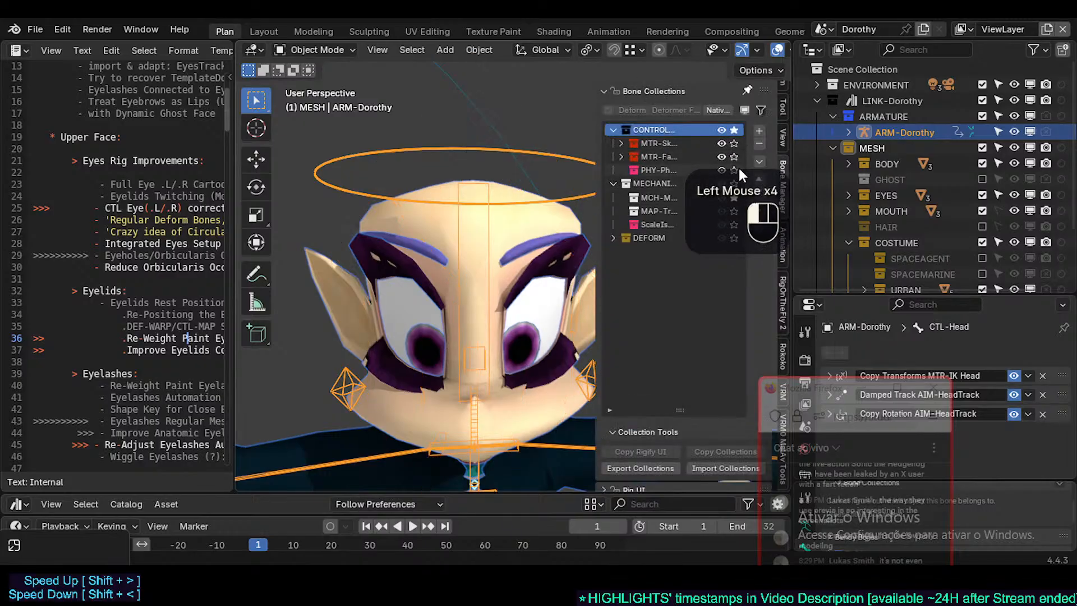
Collapse Bone Collections in the sidebar and open the Screencast Keys display settings
{"action": "scroll", "coordinate": [775, 353], "scroll_direction": "down", "scroll_amount": 2}
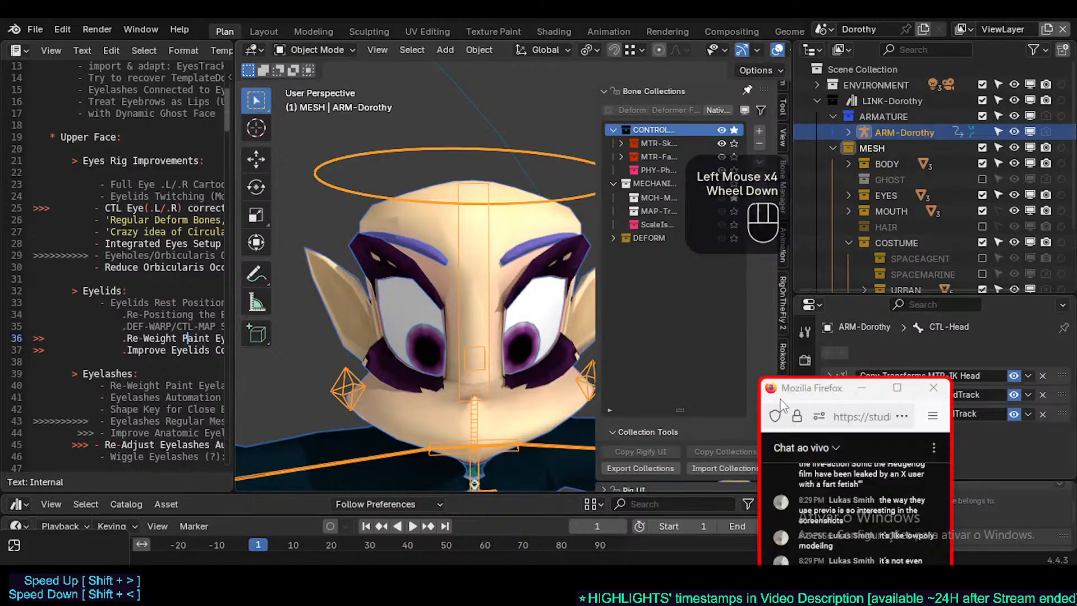
{"action": "scroll", "coordinate": [782, 371], "scroll_direction": "down", "scroll_amount": 3}
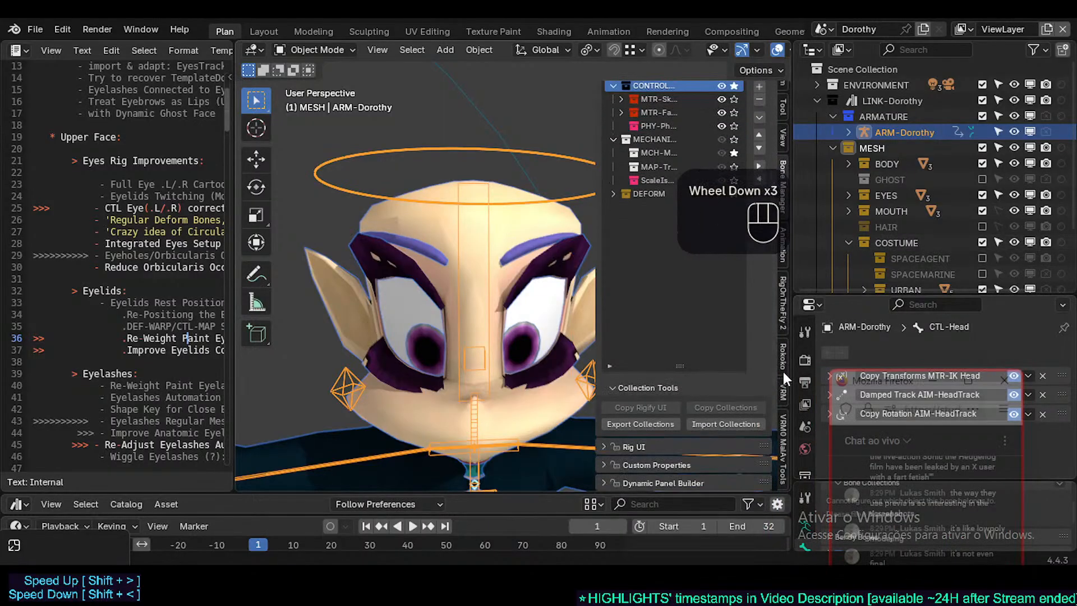
{"action": "scroll", "coordinate": [785, 386], "scroll_direction": "up", "scroll_amount": 3}
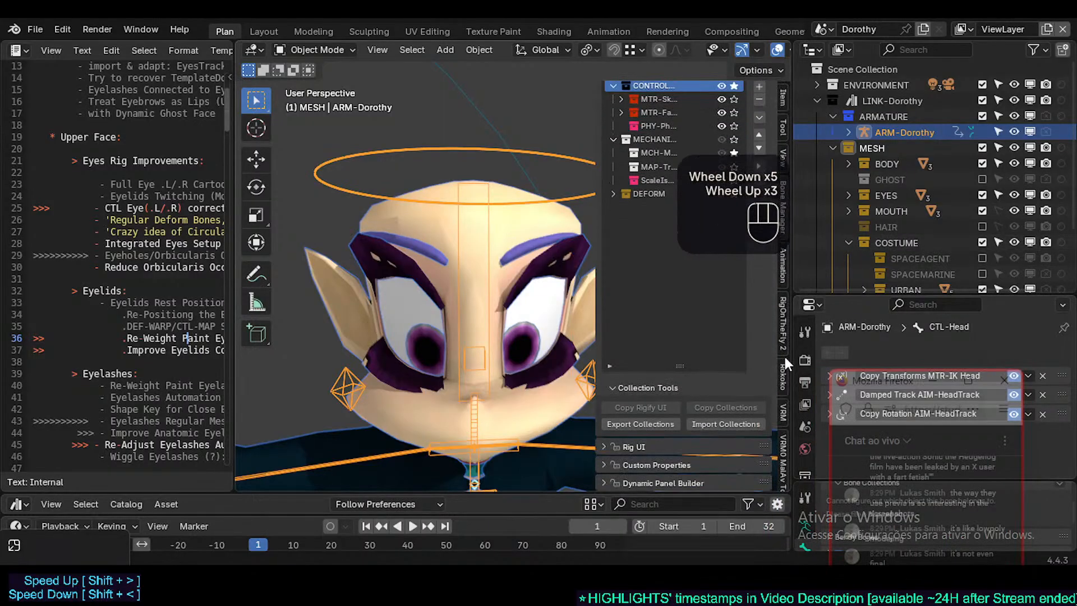
{"action": "left_click", "coordinate": [782, 153]}
{"action": "left_click", "coordinate": [639, 92]}
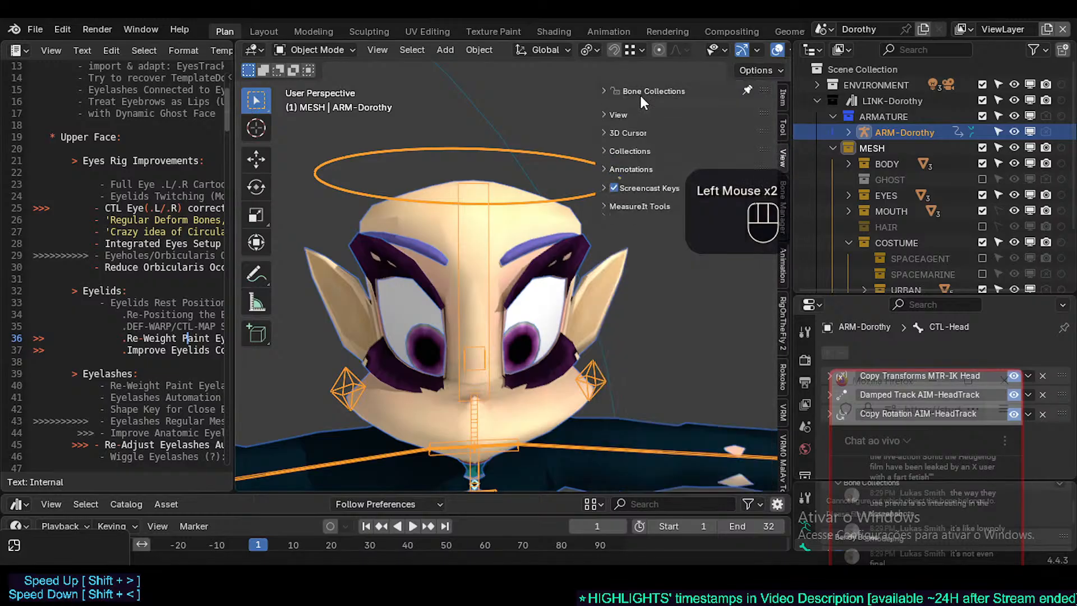
{"action": "left_click", "coordinate": [620, 184]}
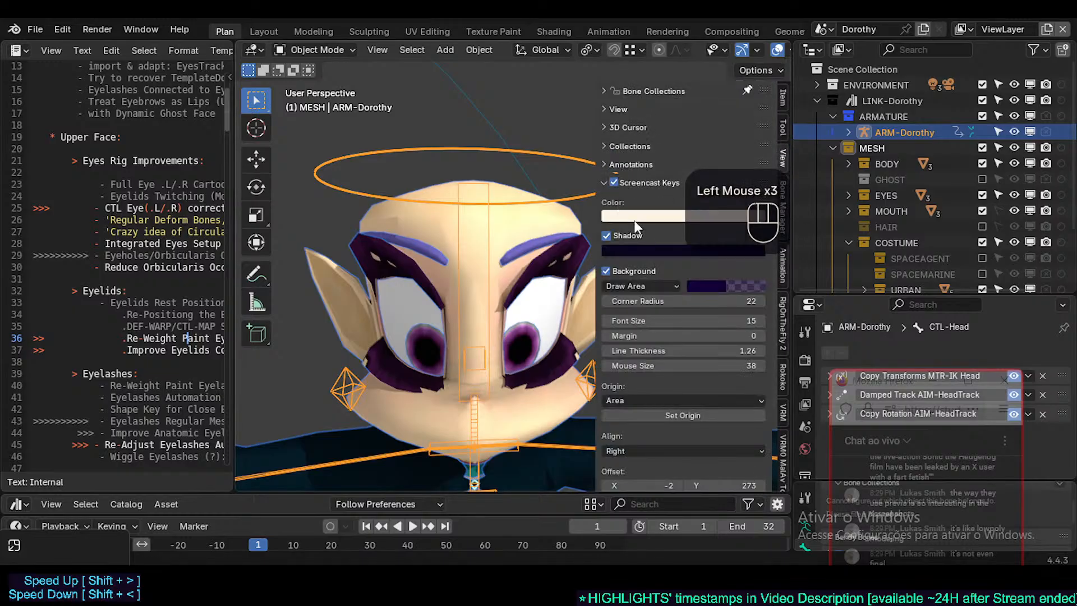
{"action": "scroll", "coordinate": [696, 420], "scroll_direction": "down", "scroll_amount": 1}
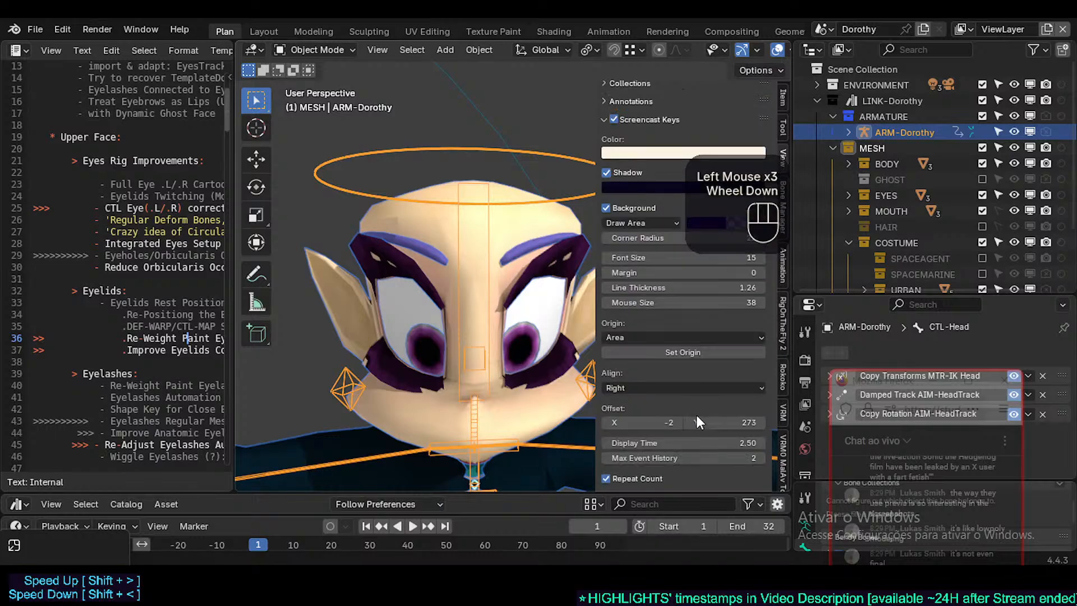
Set the Screencast Keys origin to Region, assign it to the 3D viewport and set the alignment to Left
{"action": "left_click", "coordinate": [673, 338]}
{"action": "left_click", "coordinate": [650, 354]}
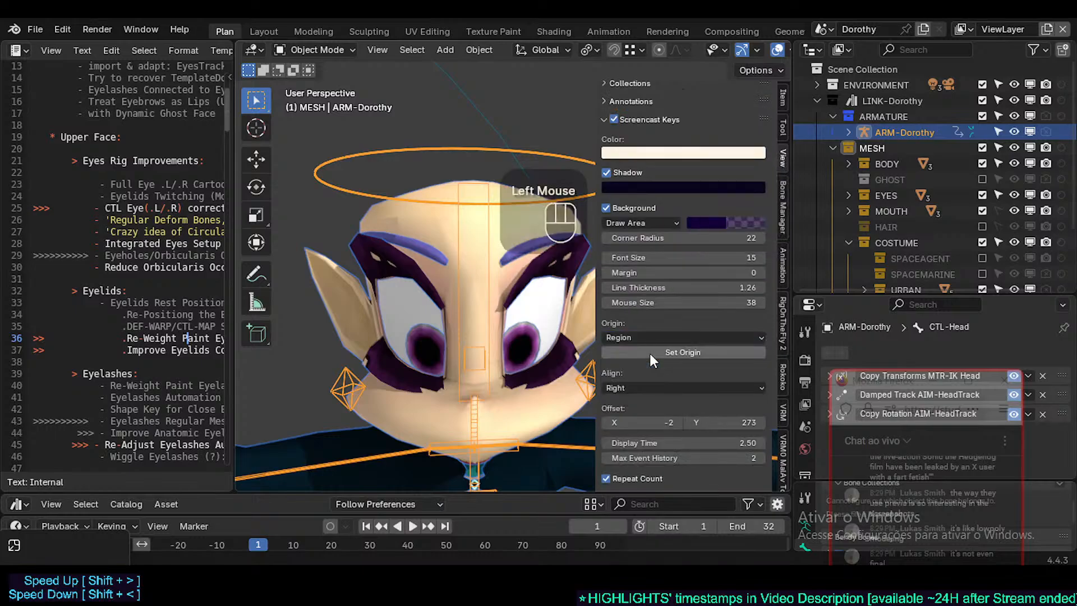
{"action": "left_click", "coordinate": [650, 354]}
{"action": "left_click", "coordinate": [448, 328]}
{"action": "left_click", "coordinate": [699, 336]}
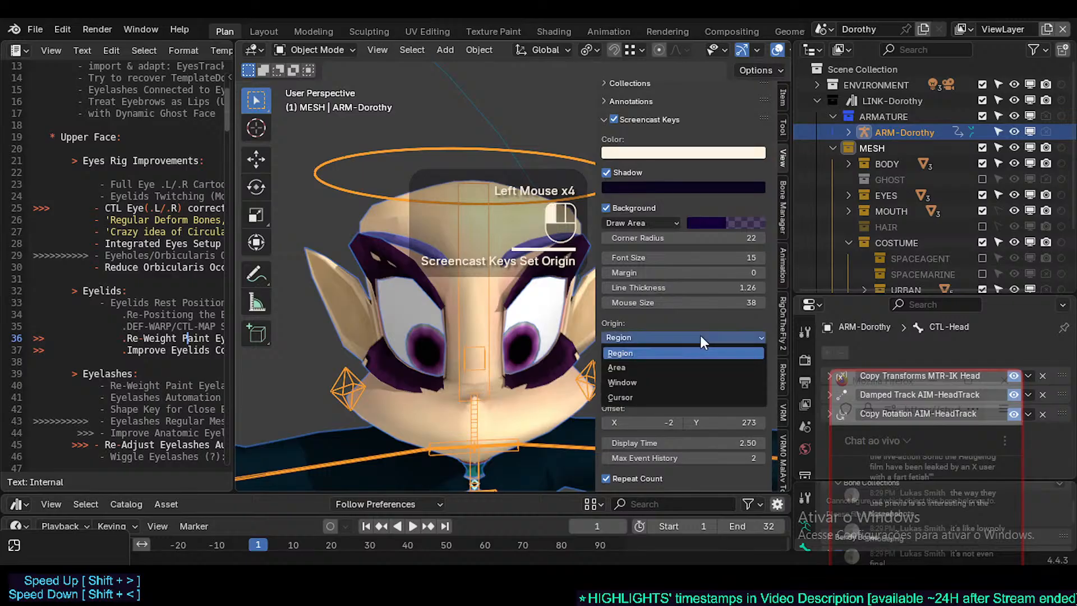
{"action": "left_click", "coordinate": [656, 388]}
{"action": "left_click", "coordinate": [632, 402]}
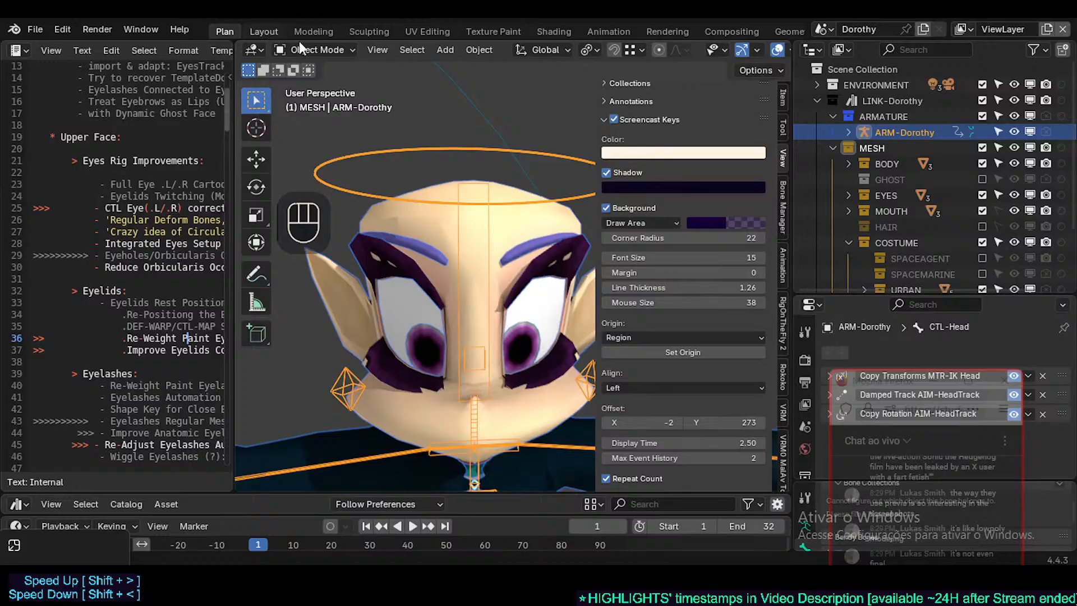
Switch to the Layout workspace, use solid viewport shading and view Dorothy's eye and eyelids up close
{"action": "left_click", "coordinate": [255, 32]}
{"action": "mouse_move", "coordinate": [332, 213]}
{"action": "middle_mouse_down"}
{"action": "mouse_move", "coordinate": [385, 233]}
{"action": "mouse_move", "coordinate": [431, 227]}
{"action": "mouse_move", "coordinate": [473, 282]}
{"action": "mouse_move", "coordinate": [419, 254]}
{"action": "mouse_move", "coordinate": [485, 285]}
{"action": "middle_mouse_up"}
{"action": "scroll", "coordinate": [431, 227], "scroll_direction": "up", "scroll_amount": 3}
{"action": "left_click", "coordinate": [734, 50]}
{"action": "scroll", "coordinate": [483, 244], "scroll_direction": "up", "scroll_amount": 2}
{"action": "scroll", "coordinate": [485, 245], "scroll_direction": "up", "scroll_amount": 3}
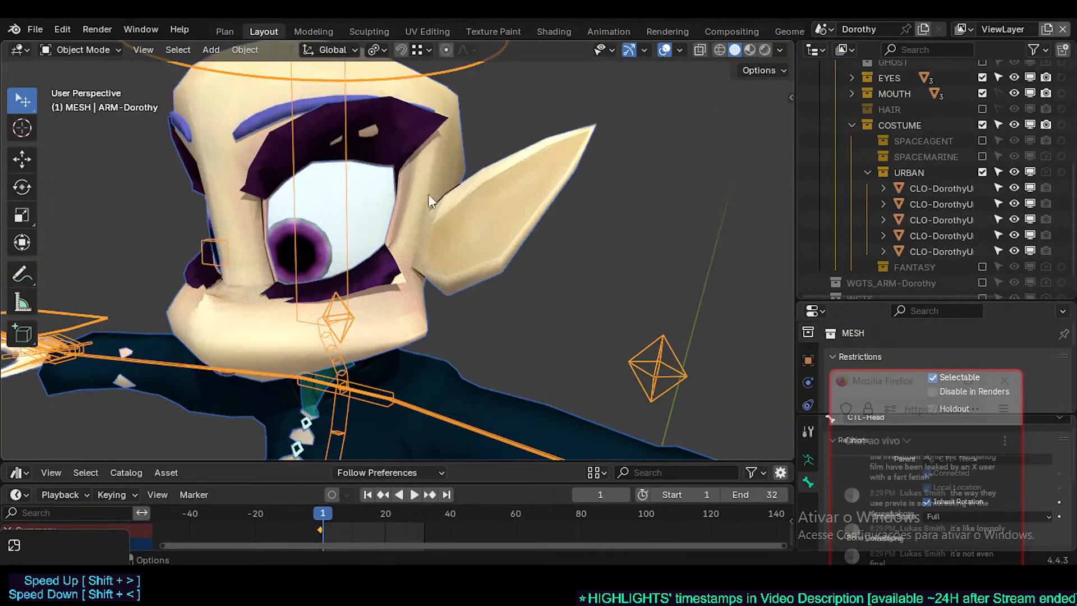
Inspect Dorothy's body mesh in Edit Mode close up and from the front, and return to Object Mode
{"action": "left_click", "coordinate": [389, 117]}
{"action": "key", "text": "Tab"}
{"action": "scroll", "coordinate": [415, 234], "scroll_direction": "up", "scroll_amount": 4}
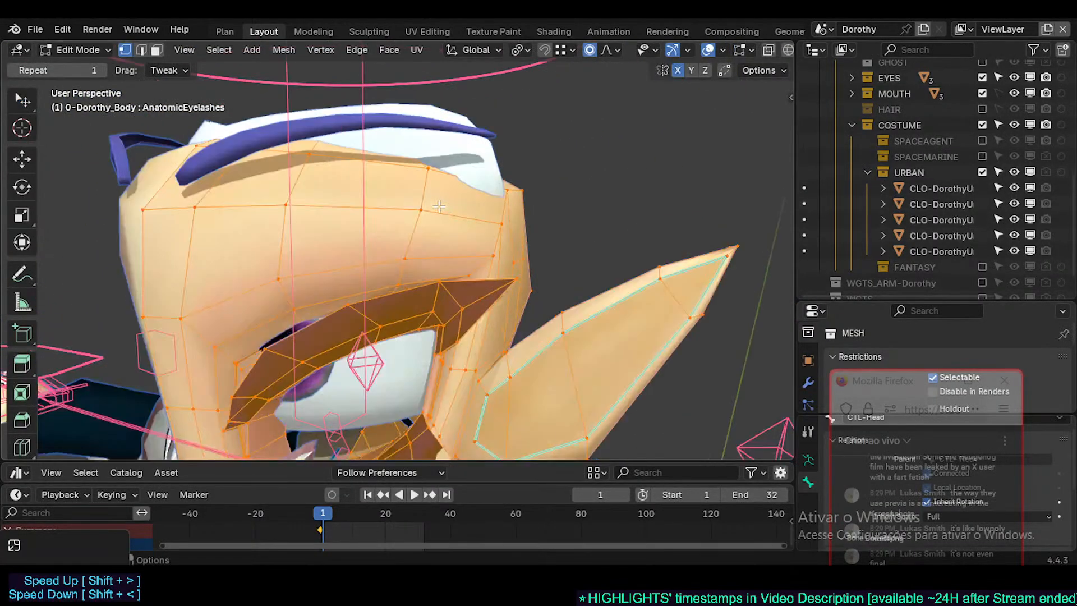
{"action": "key", "text": "Tab"}
{"action": "scroll", "coordinate": [415, 235], "scroll_direction": "down", "scroll_amount": 5}
{"action": "key", "text": "KP_1"}
{"action": "key", "text": "Tab"}
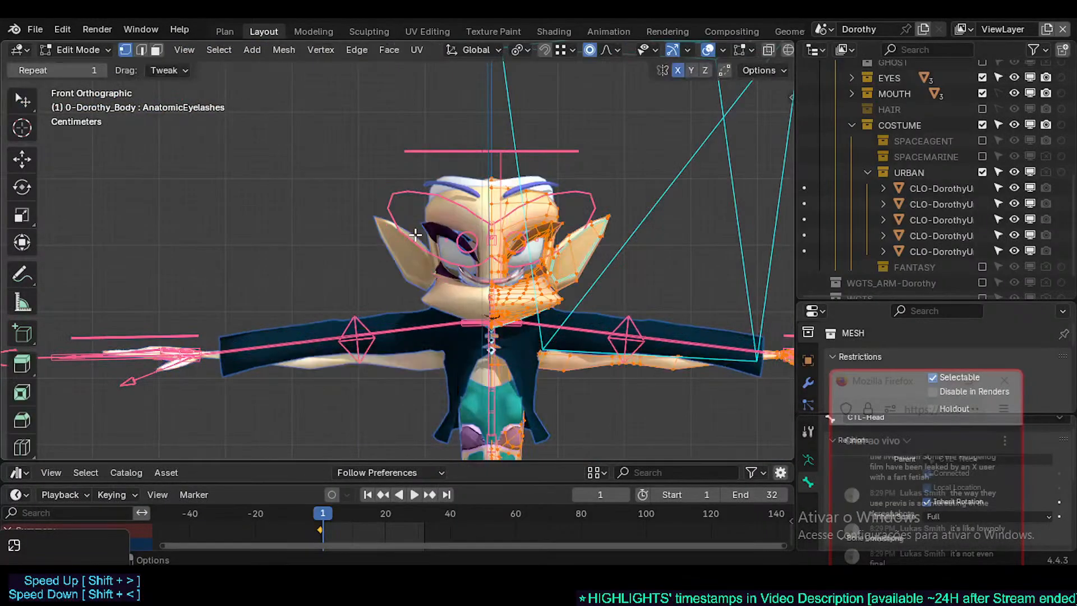
{"action": "middle_click_drag", "start_coordinate": [415, 229], "coordinate": [309, 216]}
{"action": "key", "text": "Tab"}
{"action": "scroll", "coordinate": [392, 307], "scroll_direction": "down", "scroll_amount": 3}
Show the sidebar and select the SWT-CustomProperties bone at Dorothy's feet in the armature's Pose Mode
{"action": "key", "text": "n"}
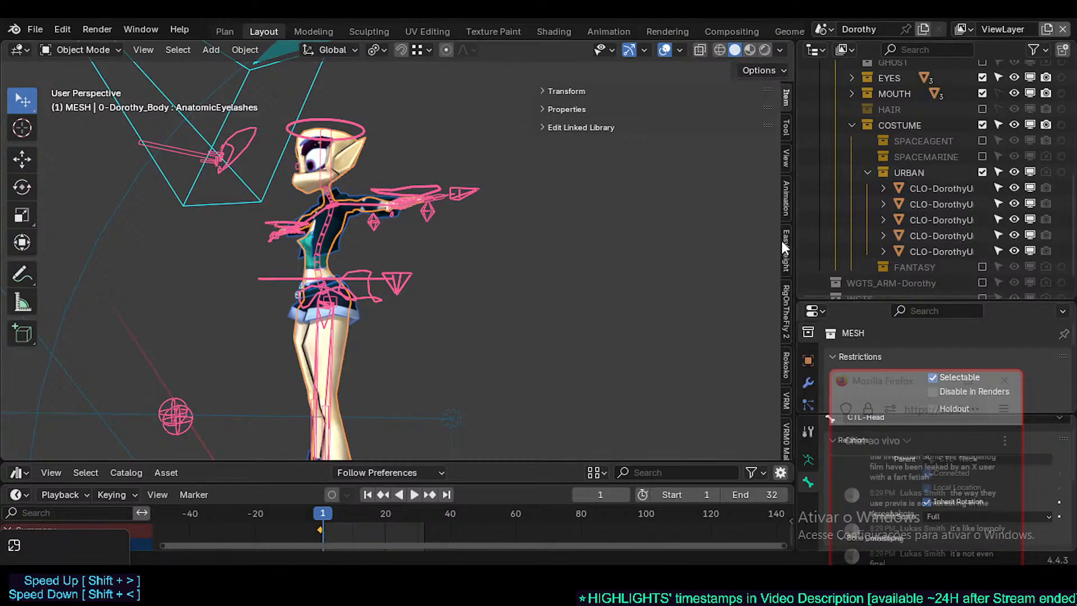
{"action": "middle_click_drag", "start_coordinate": [382, 400], "coordinate": [435, 220], "text": "shift"}
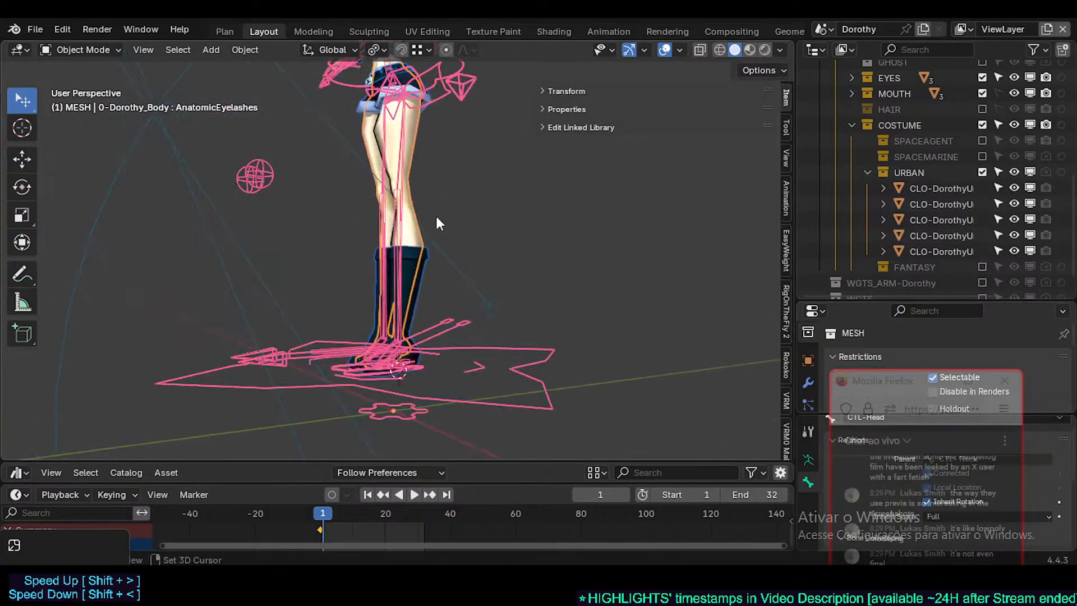
{"action": "left_click", "coordinate": [398, 376]}
{"action": "middle_click_drag", "start_coordinate": [412, 369], "coordinate": [410, 403]}
{"action": "scroll", "coordinate": [409, 403], "scroll_direction": "up", "scroll_amount": 3}
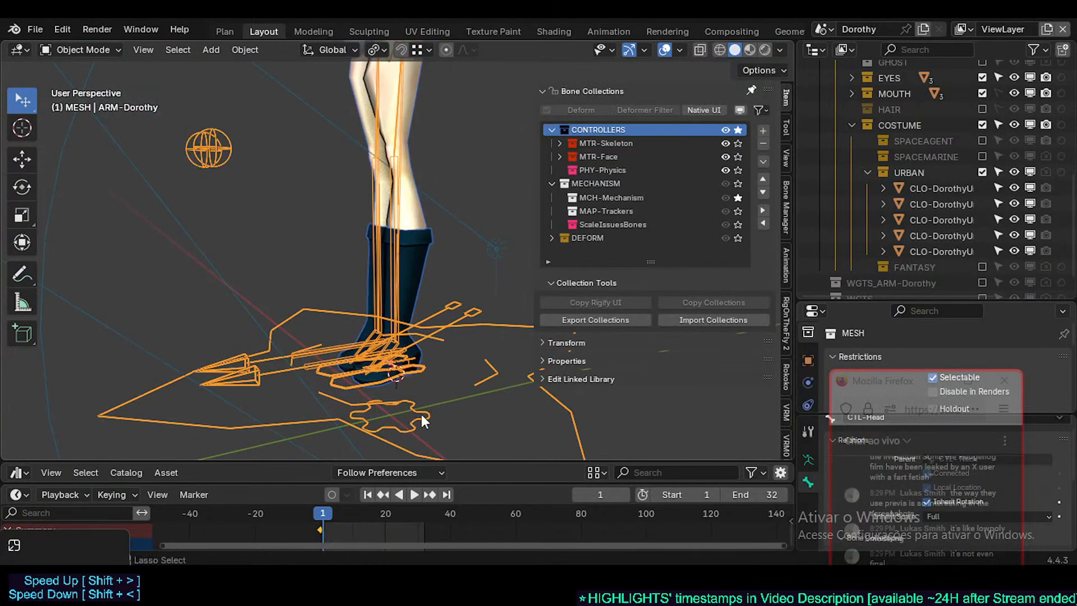
{"action": "key", "text": "ctrl+Tab"}
{"action": "left_click", "coordinate": [423, 413]}
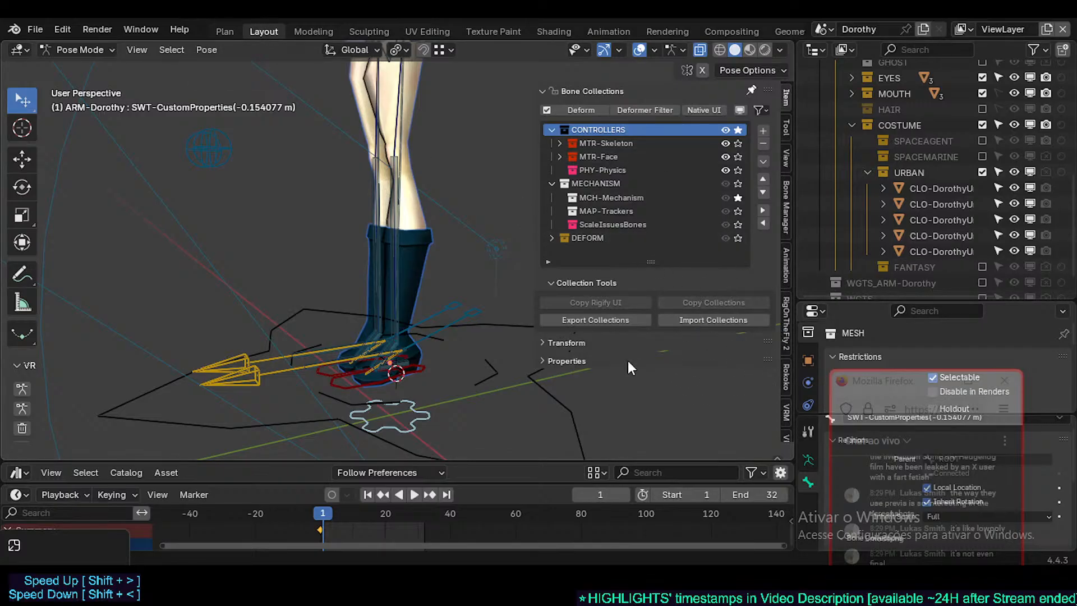
{"action": "left_click", "coordinate": [36, 30]}
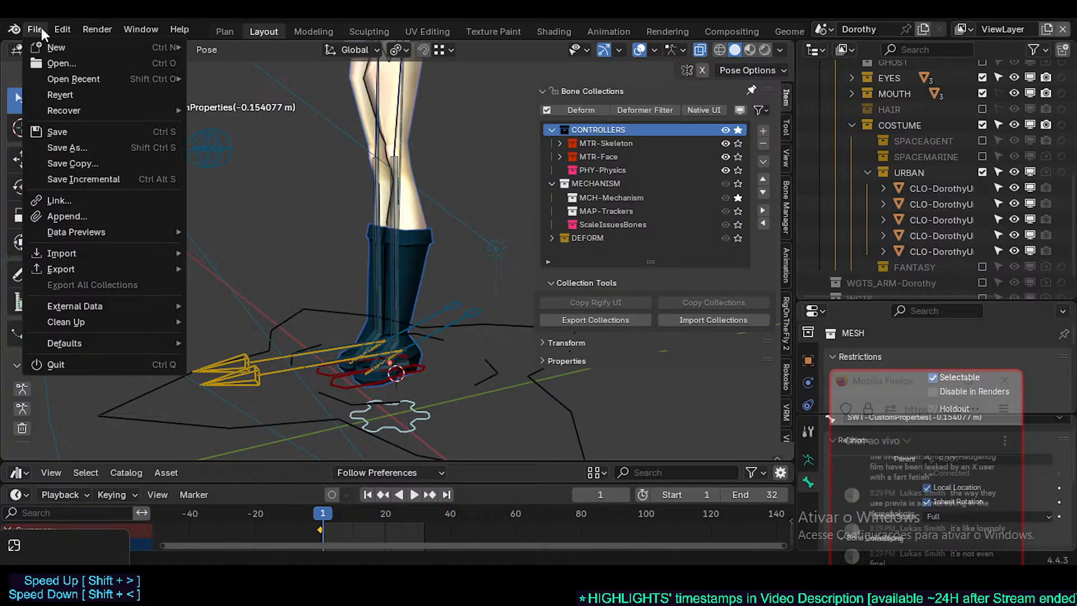
{"action": "middle_click_drag", "start_coordinate": [374, 278], "coordinate": [370, 201]}
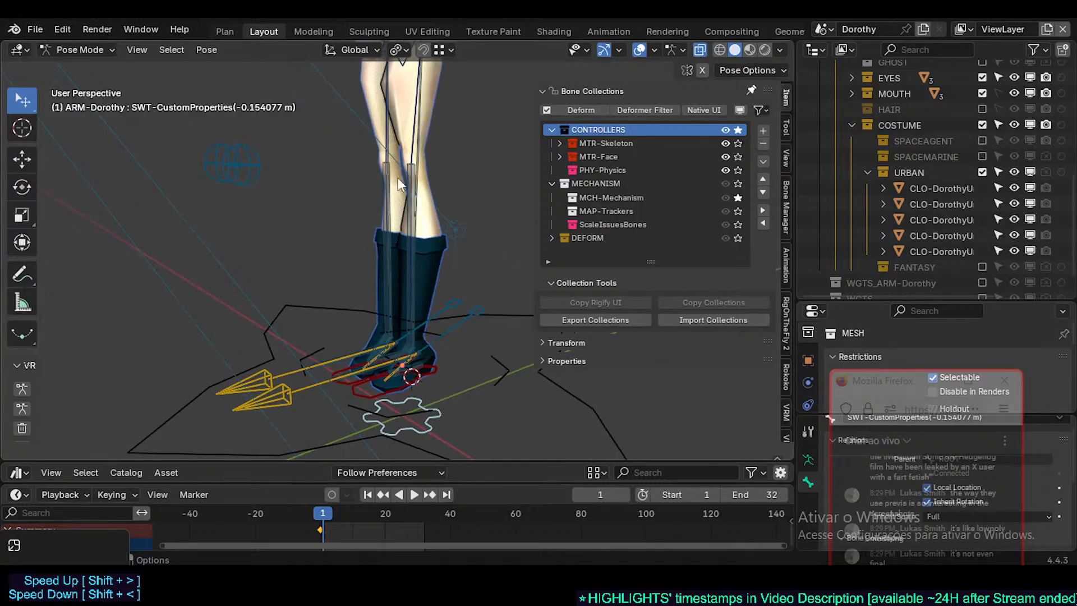
{"action": "middle_click_drag", "start_coordinate": [442, 170], "coordinate": [395, 298], "text": "shift"}
{"action": "scroll", "coordinate": [395, 297], "scroll_direction": "down", "scroll_amount": 2}
{"action": "middle_click_drag", "start_coordinate": [359, 412], "coordinate": [397, 291], "text": "shift"}
{"action": "scroll", "coordinate": [396, 291], "scroll_direction": "up", "scroll_amount": 3}
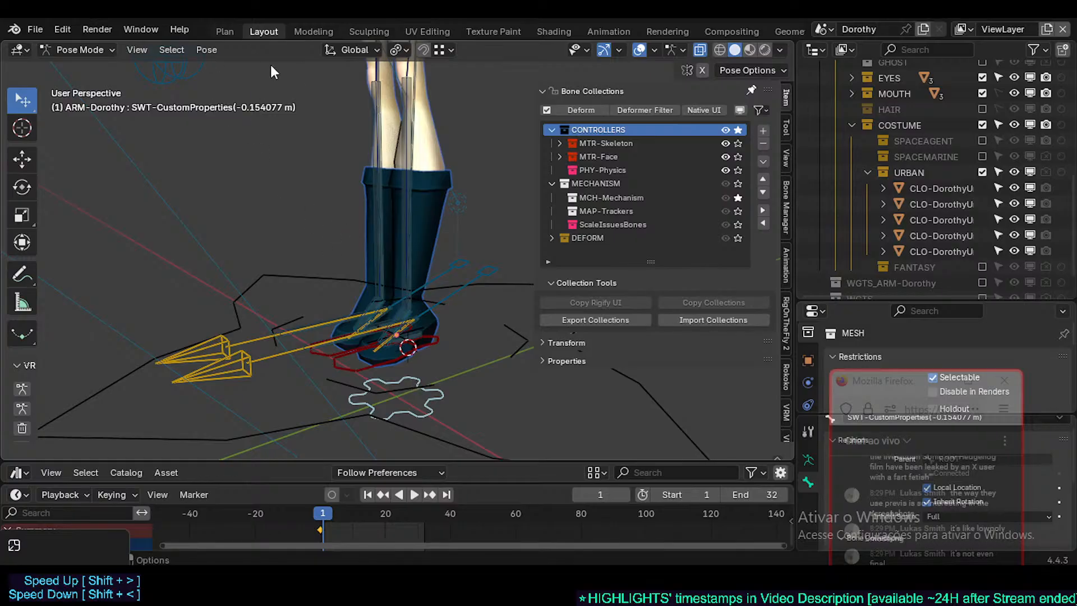
Open DorothyArmatureTemplate3.py in the Plan workspace's text editor and run the script
{"action": "left_click", "coordinate": [225, 32]}
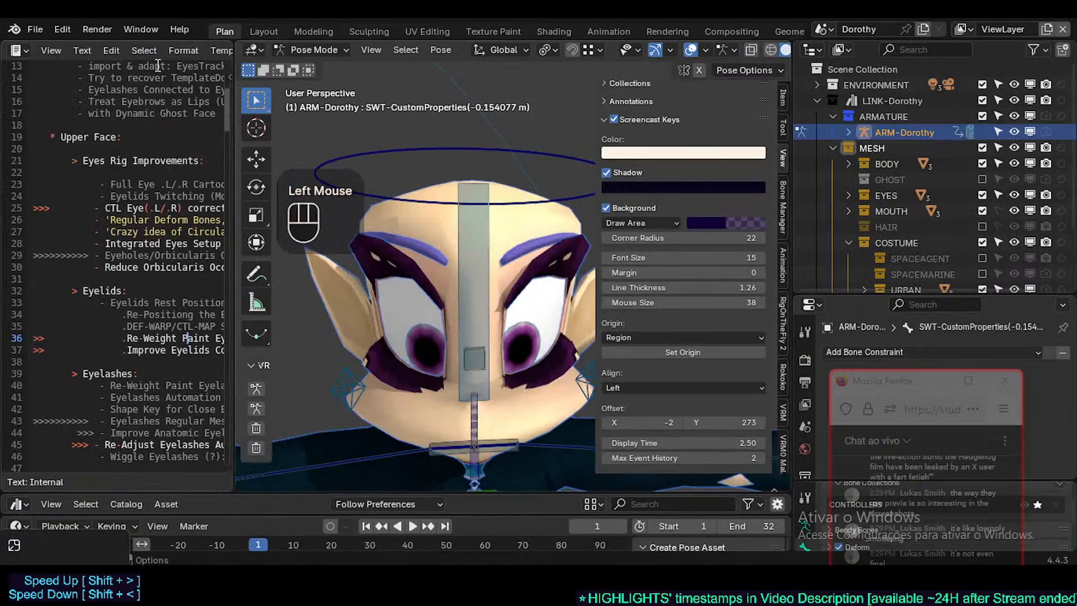
{"action": "scroll", "coordinate": [187, 50], "scroll_direction": "down", "scroll_amount": 4}
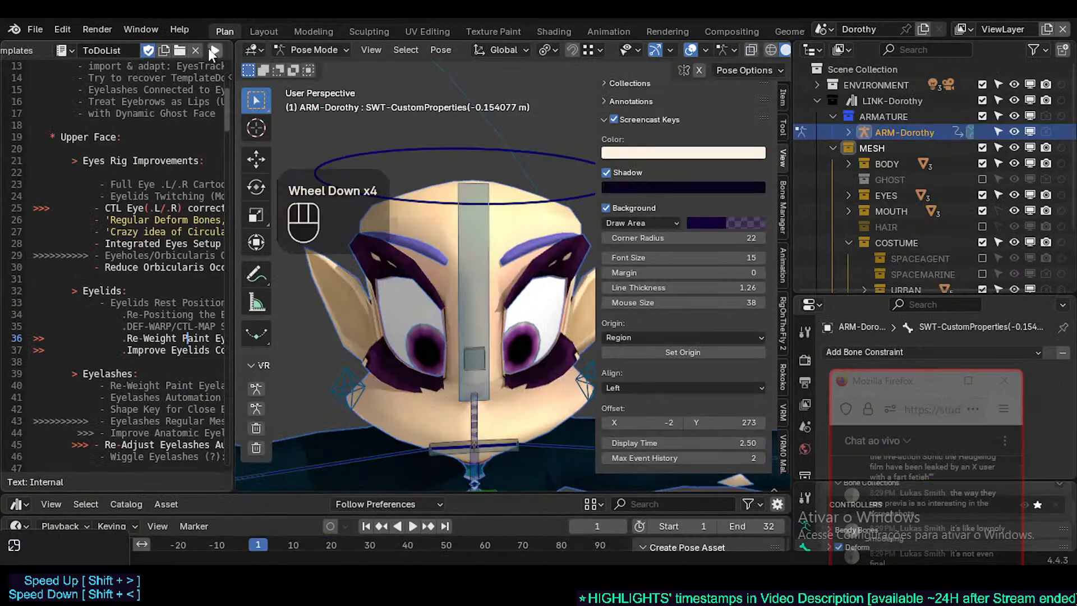
{"action": "left_click", "coordinate": [63, 50]}
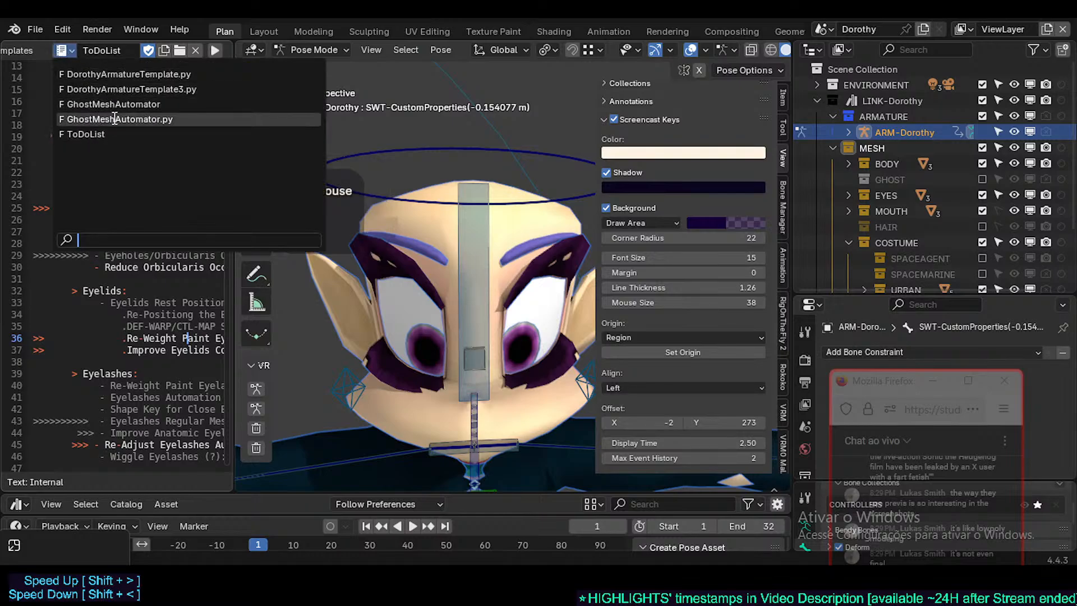
{"action": "left_click", "coordinate": [130, 90]}
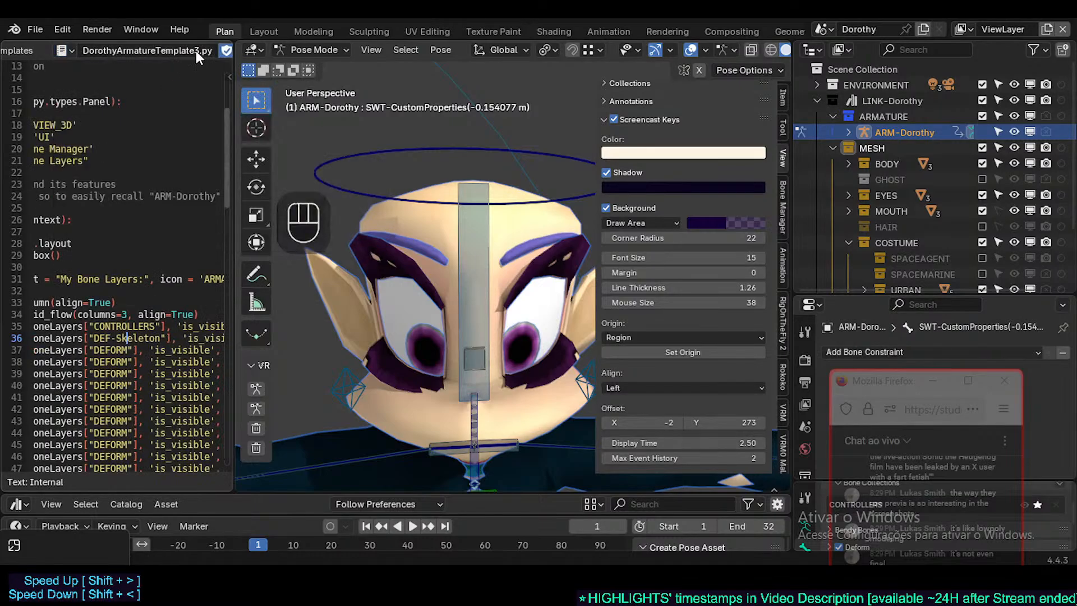
{"action": "scroll", "coordinate": [196, 50], "scroll_direction": "down", "scroll_amount": 2}
{"action": "left_click", "coordinate": [153, 51]}
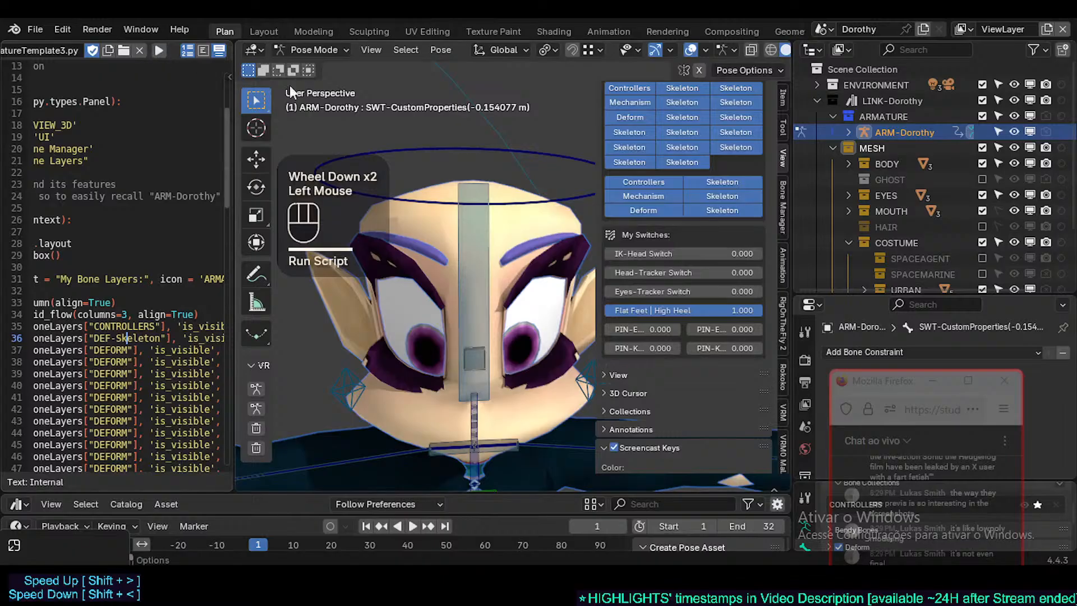
Narrow the text editor beside the 3D viewport and switch its text back to ToDoList
{"action": "scroll", "coordinate": [671, 176], "scroll_direction": "up", "scroll_amount": 1}
{"action": "scroll", "coordinate": [62, 52], "scroll_direction": "up", "scroll_amount": 2}
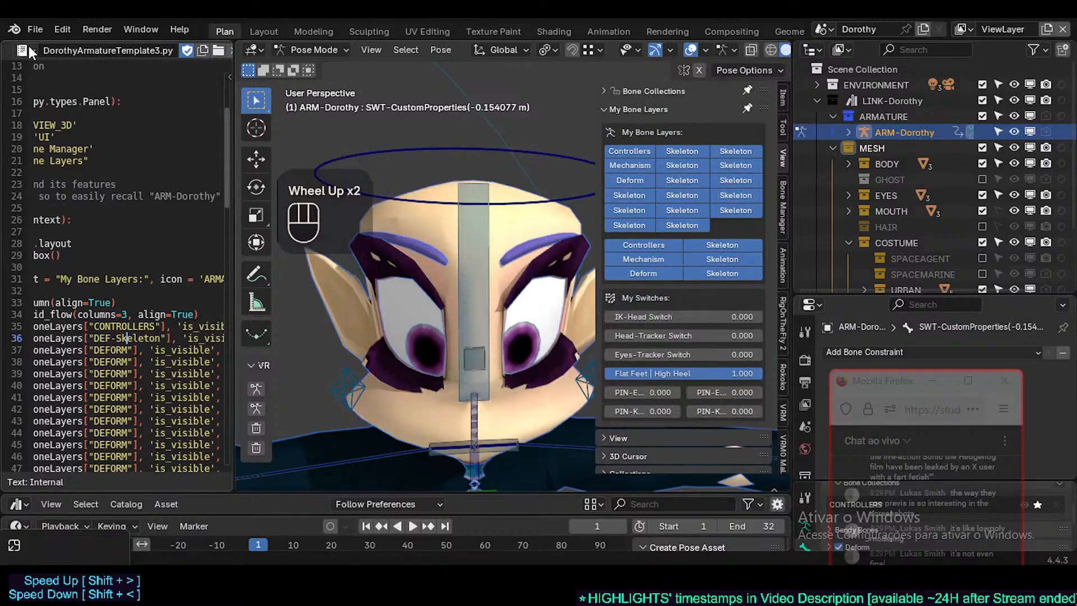
{"action": "scroll", "coordinate": [61, 50], "scroll_direction": "up", "scroll_amount": 4}
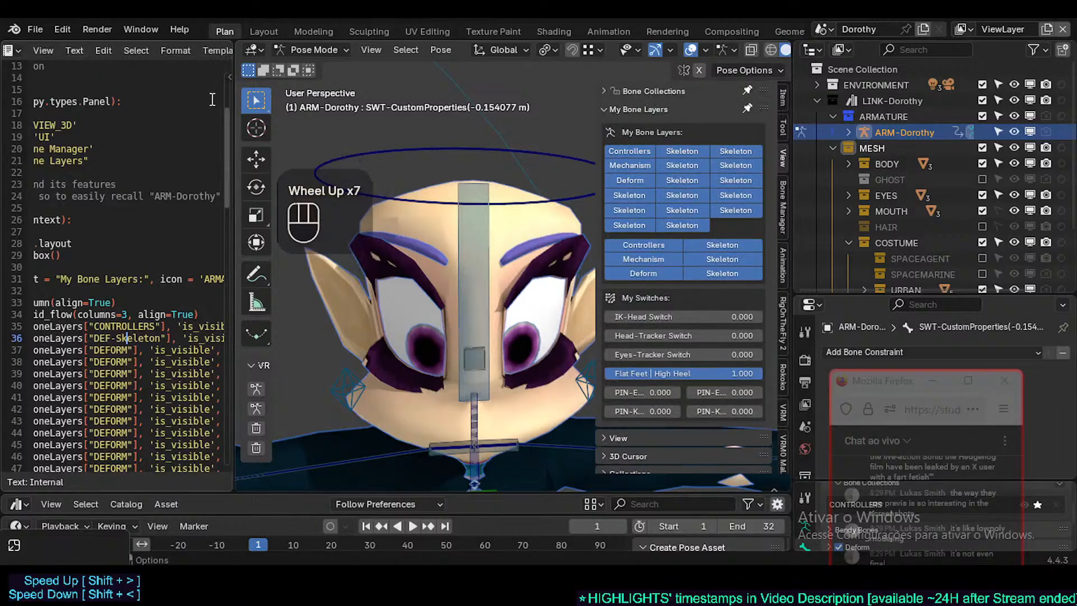
{"action": "left_click_drag", "start_coordinate": [234, 106], "coordinate": [174, 105]}
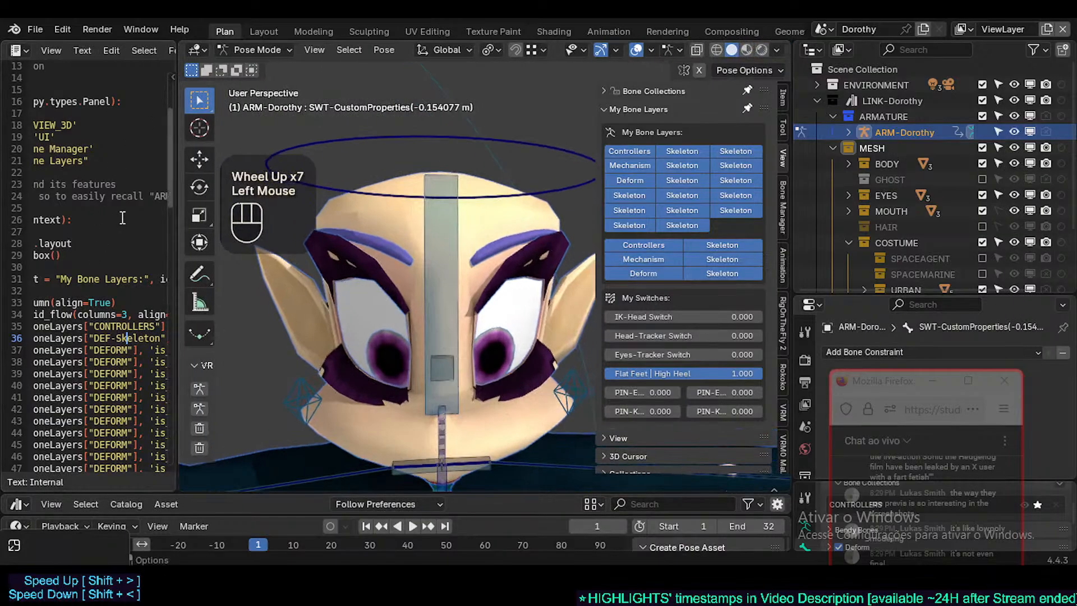
{"action": "scroll", "coordinate": [125, 51], "scroll_direction": "down", "scroll_amount": 4}
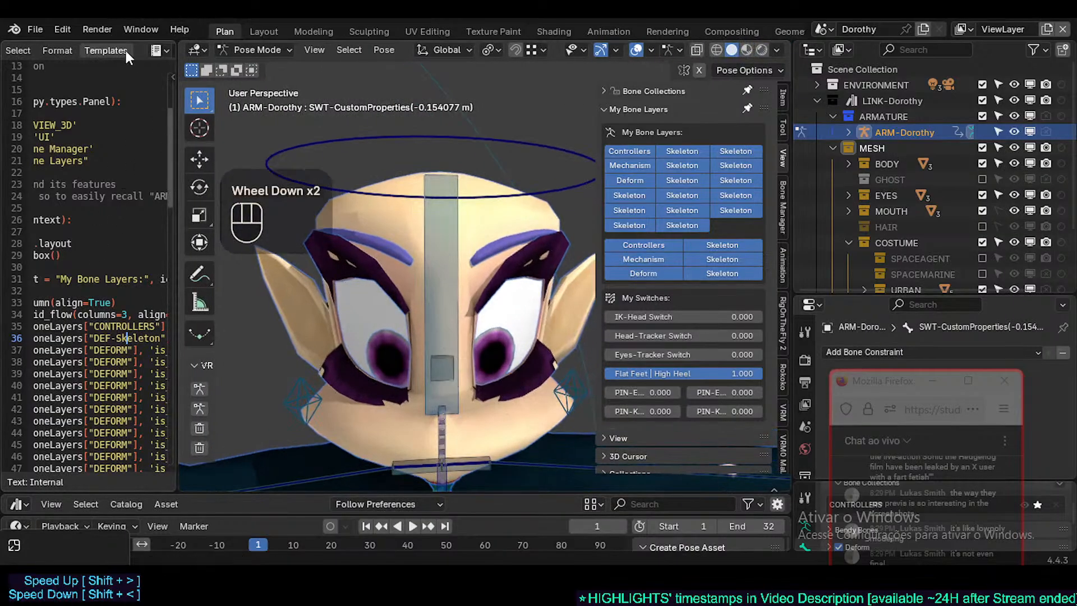
{"action": "scroll", "coordinate": [55, 49], "scroll_direction": "up", "scroll_amount": 1}
{"action": "left_click", "coordinate": [32, 51]}
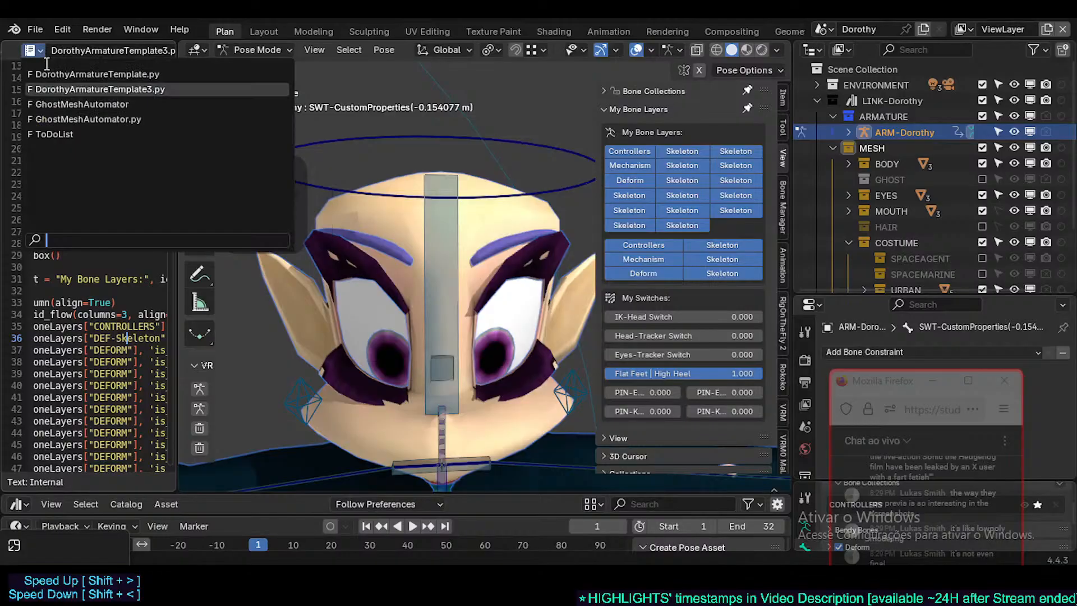
{"action": "left_click", "coordinate": [55, 134]}
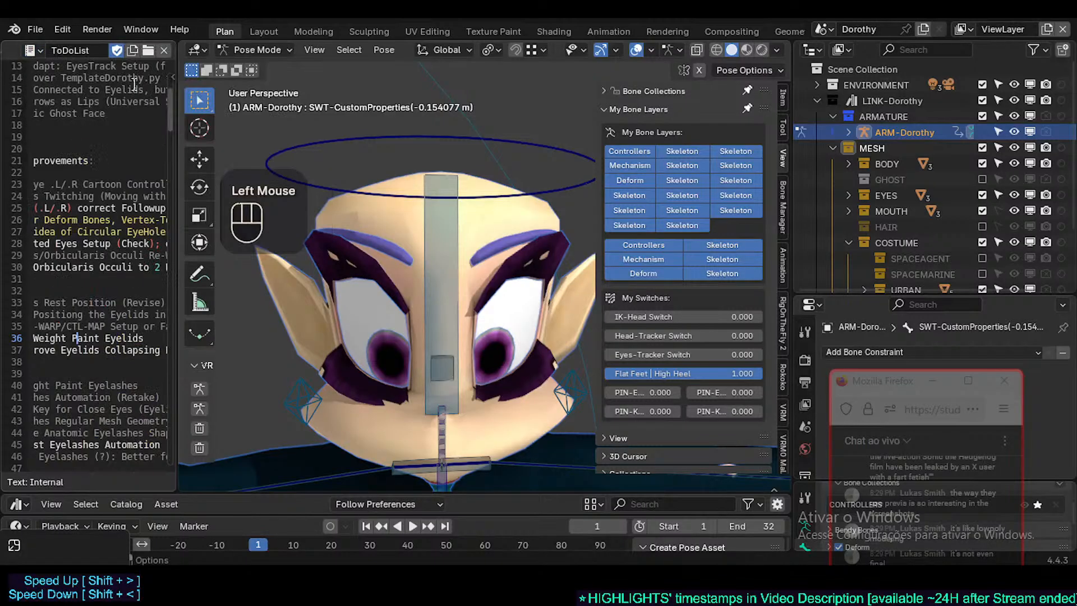
Return to the Layout workspace and examine the rig's custom properties in Bone Manager, including the FeetStances slider
{"action": "left_click", "coordinate": [247, 33]}
{"action": "scroll", "coordinate": [327, 270], "scroll_direction": "down", "scroll_amount": 3}
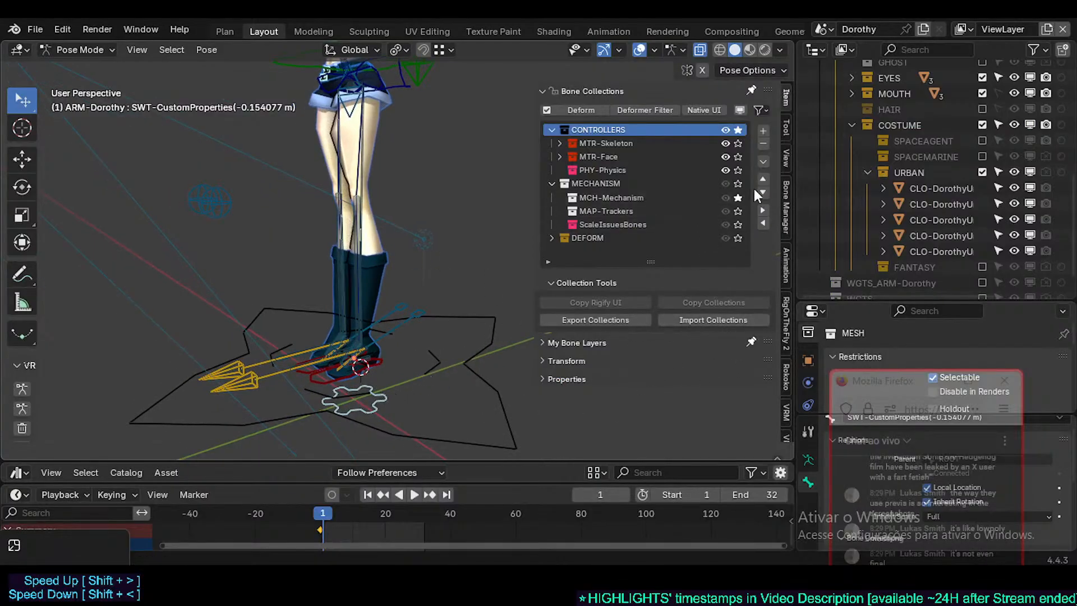
{"action": "left_click", "coordinate": [784, 203]}
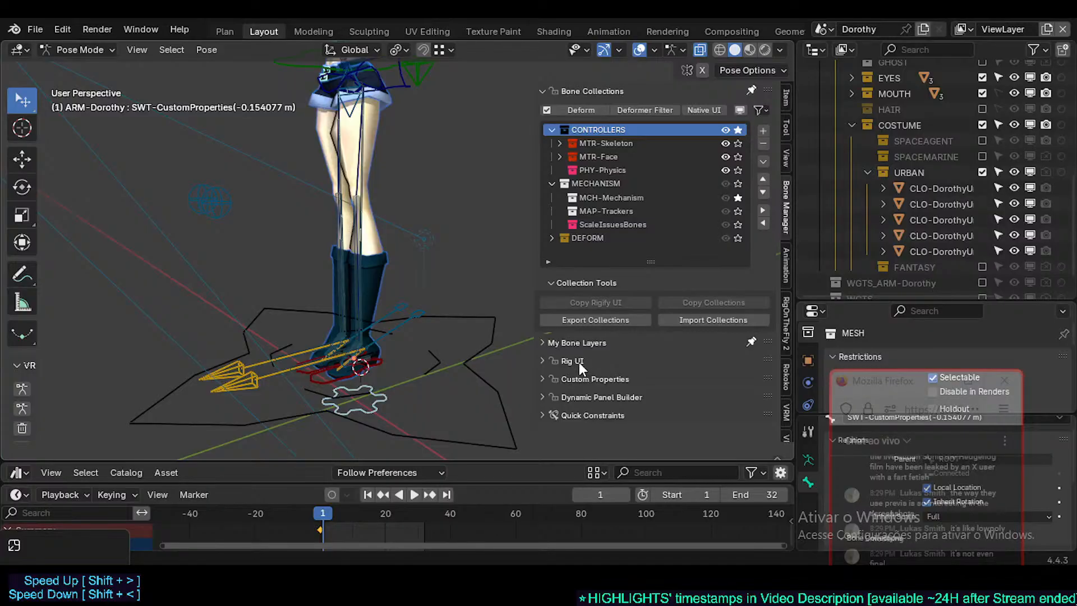
{"action": "left_click", "coordinate": [600, 378]}
{"action": "scroll", "coordinate": [599, 375], "scroll_direction": "down", "scroll_amount": 8}
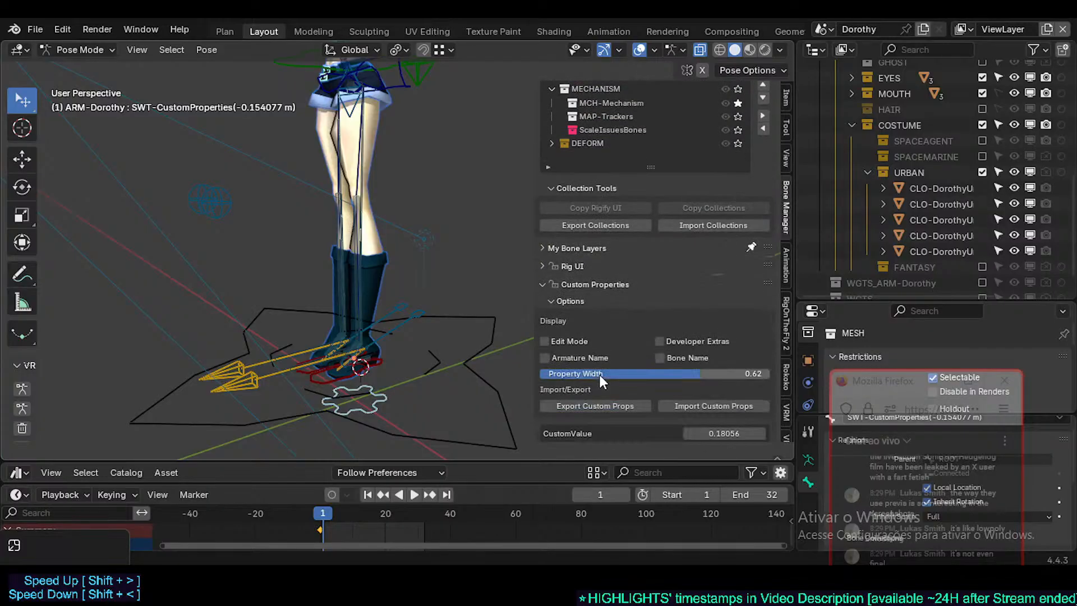
{"action": "scroll", "coordinate": [666, 315], "scroll_direction": "down", "scroll_amount": 2}
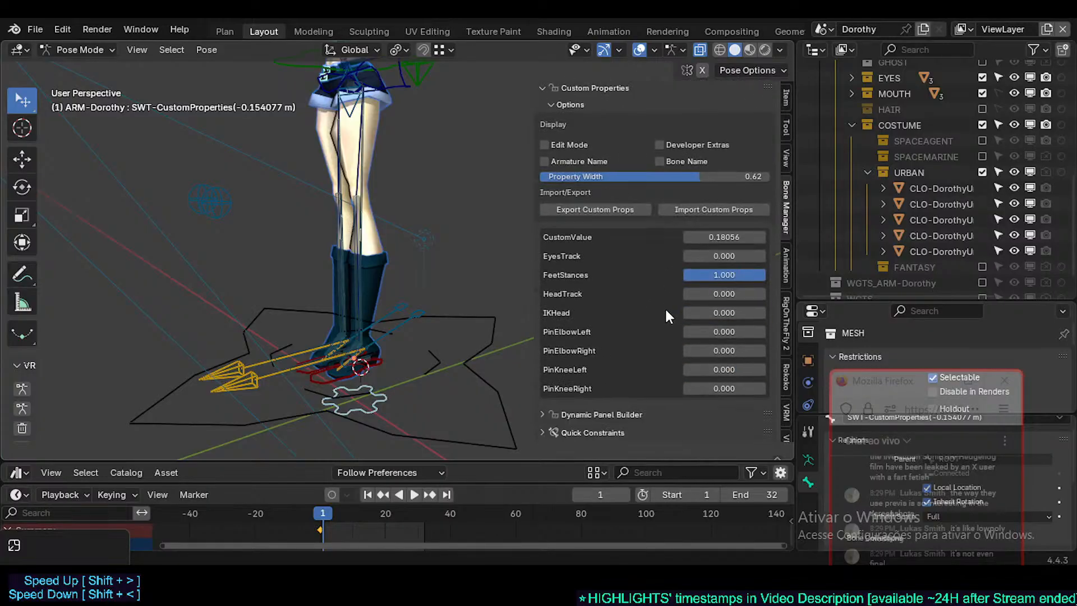
{"action": "mouse_move", "coordinate": [764, 275]}
{"action": "left_mouse_down"}
{"action": "mouse_move", "coordinate": [683, 275]}
{"action": "mouse_move", "coordinate": [763, 275]}
{"action": "left_mouse_up"}
{"action": "key", "text": "n"}
{"action": "middle_click_drag", "start_coordinate": [465, 218], "coordinate": [456, 307]}
{"action": "key", "text": "n"}
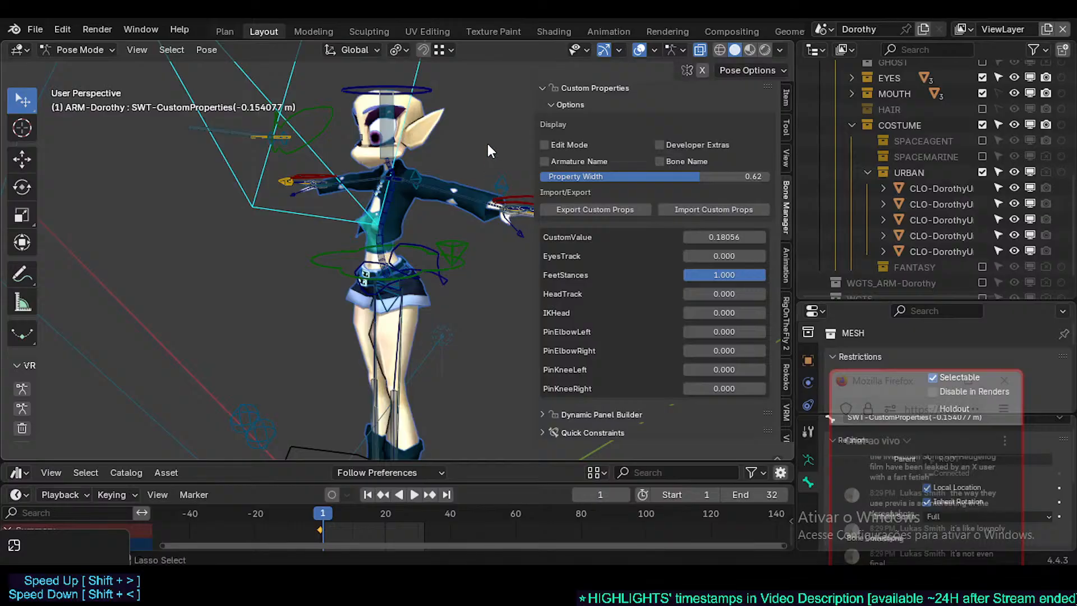
Return the armature to Object Mode, collapse Custom Properties and Bone Collections, and show the sidebar's Item category
{"action": "key", "text": "ctrl+Tab"}
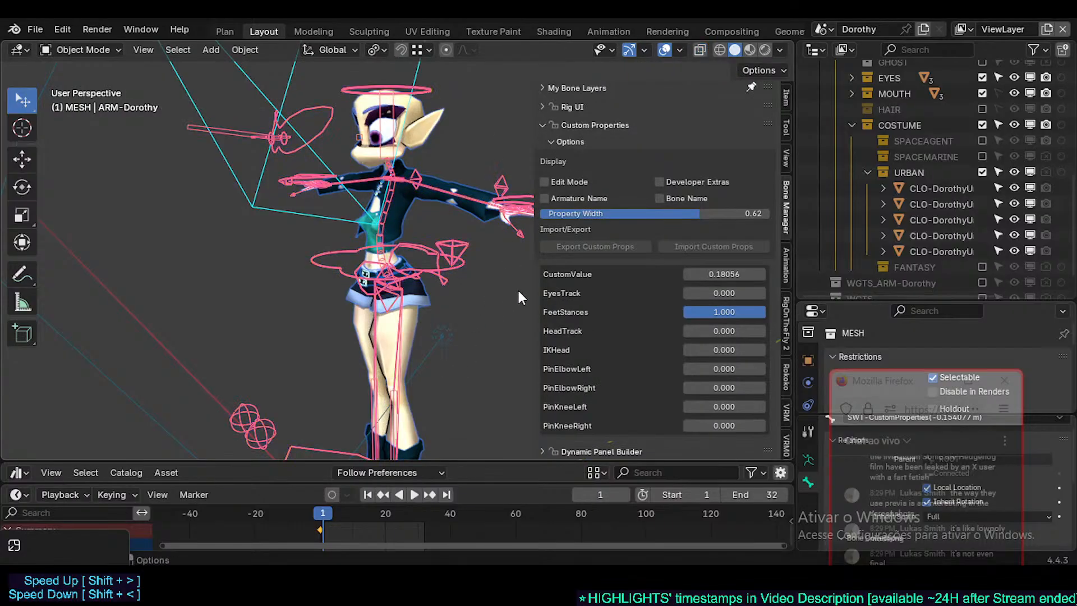
{"action": "left_click", "coordinate": [581, 128]}
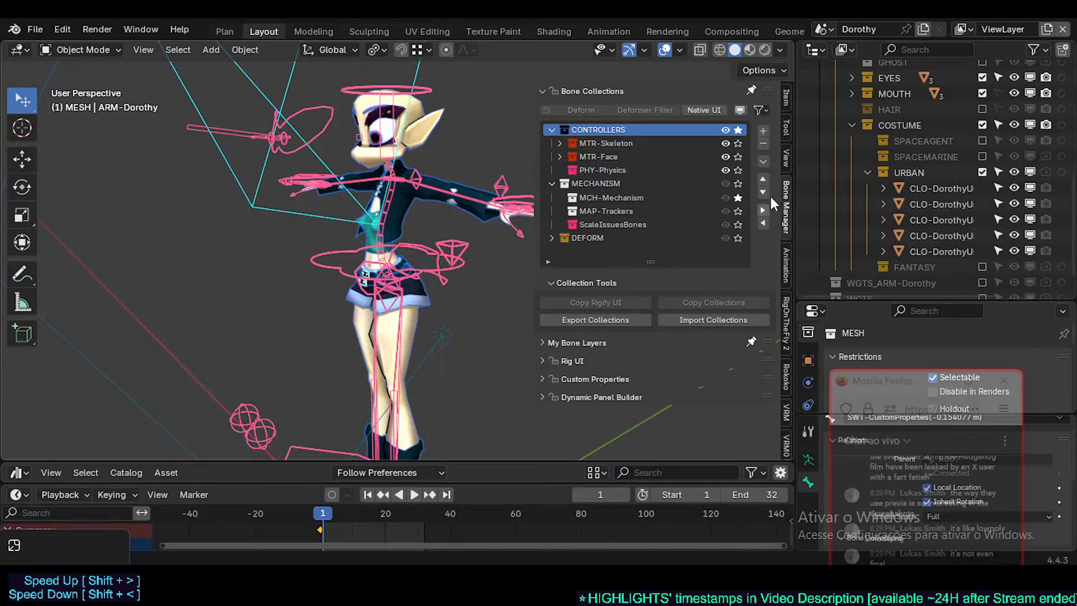
{"action": "left_click", "coordinate": [578, 93]}
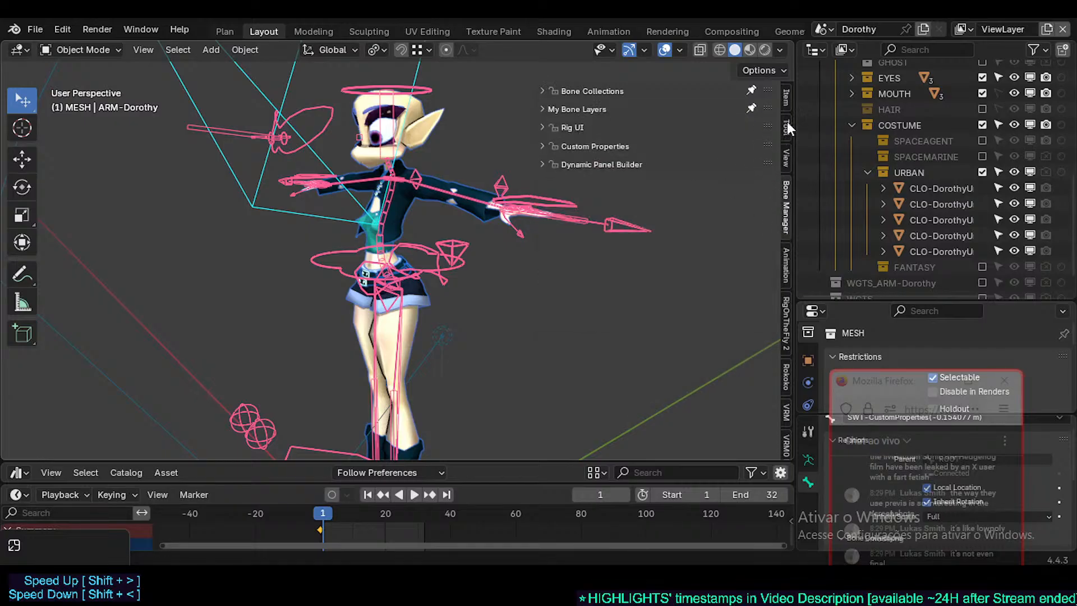
{"action": "left_click", "coordinate": [786, 96]}
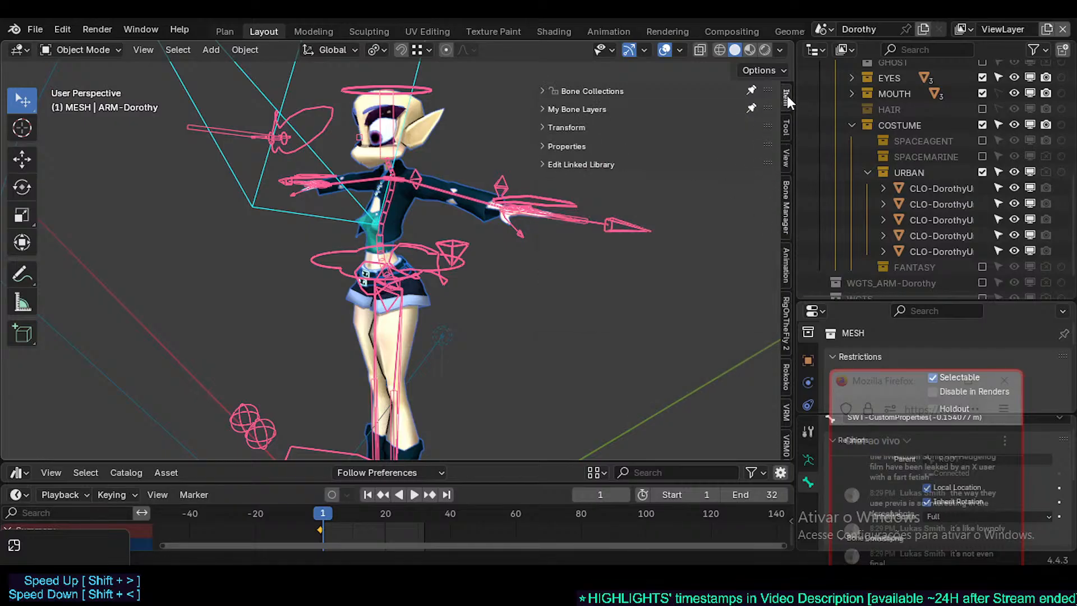
Check the My Bone Layers switches with the armature and with the urban jacket selected, and leave that section collapsed
{"action": "left_click", "coordinate": [593, 108]}
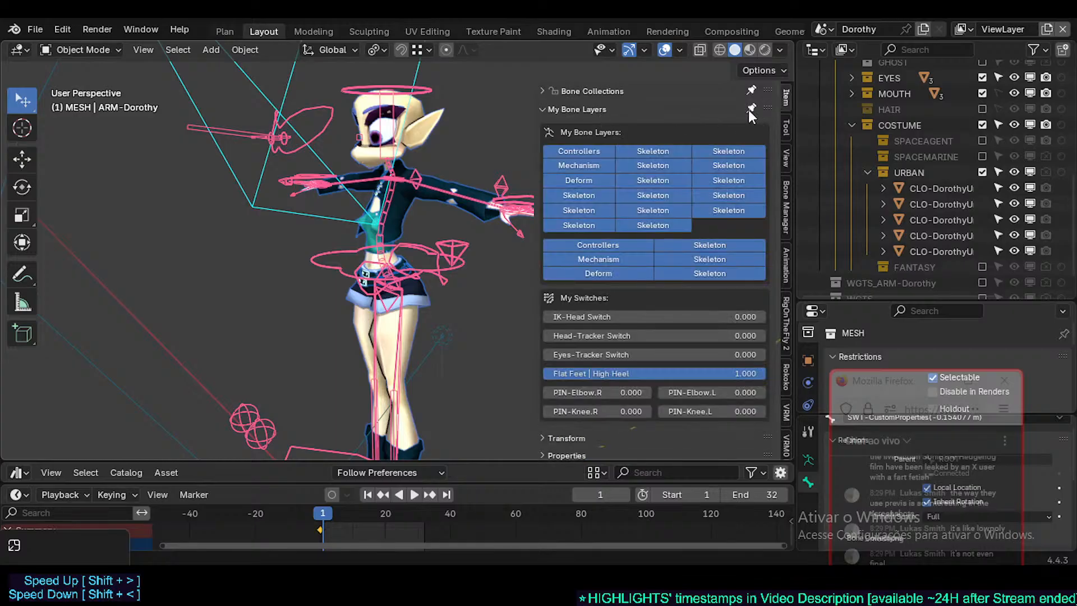
{"action": "left_click", "coordinate": [601, 90]}
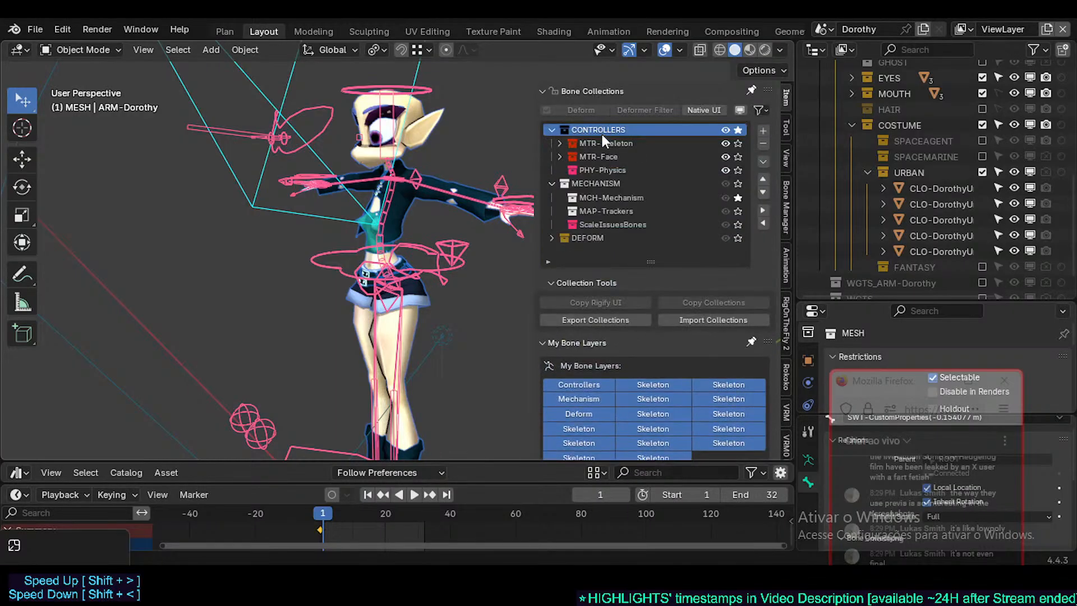
{"action": "left_click", "coordinate": [598, 90]}
{"action": "left_click", "coordinate": [430, 204]}
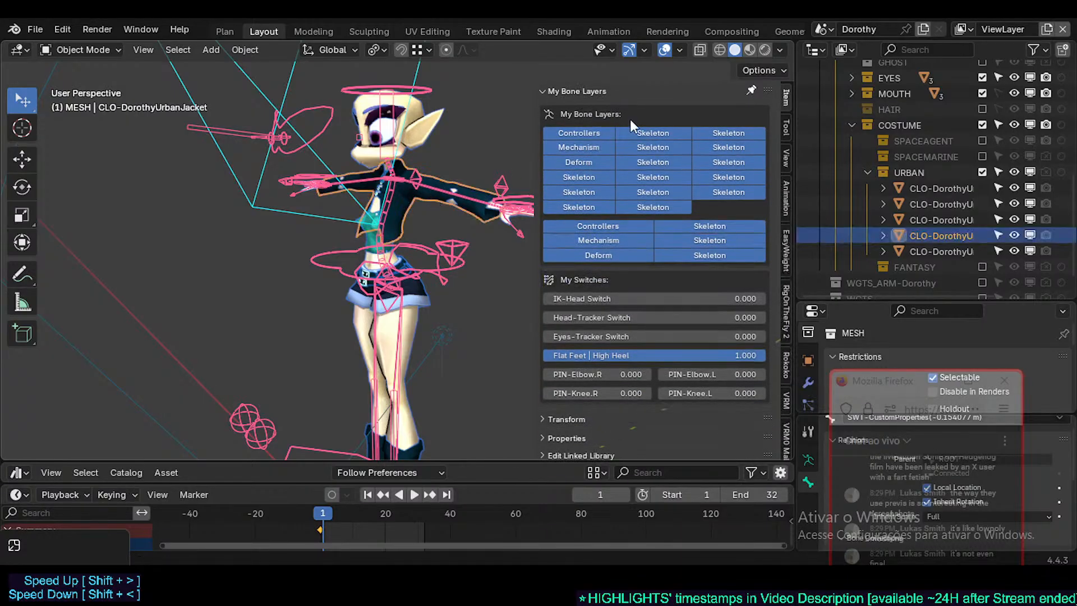
{"action": "left_click", "coordinate": [558, 90]}
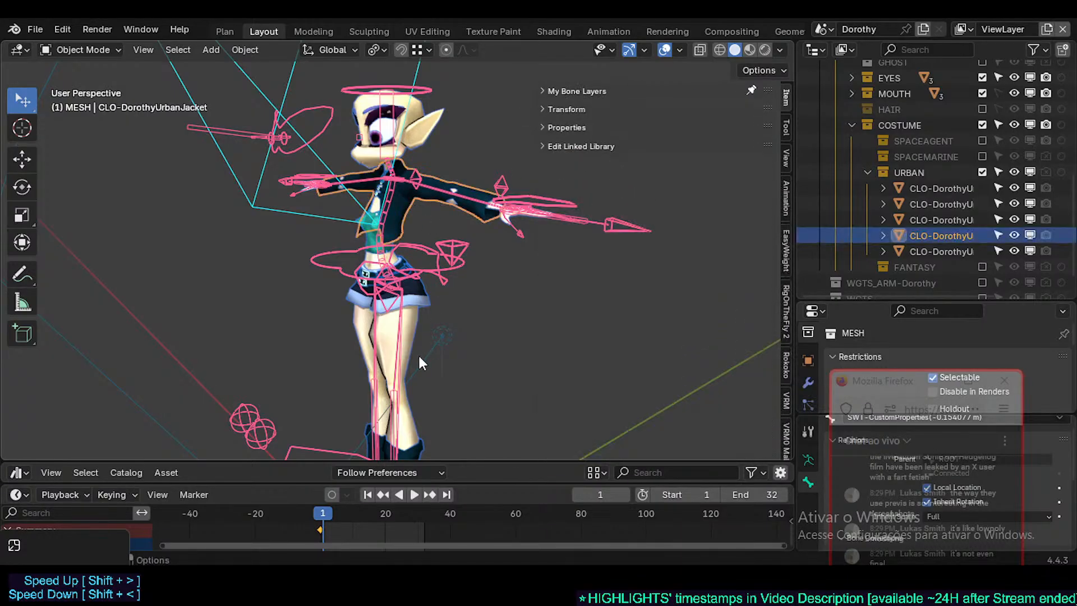
Select the ARM-Dorothy armature again in the 3D viewport
{"action": "scroll", "coordinate": [418, 202], "scroll_direction": "up", "scroll_amount": 3}
{"action": "scroll", "coordinate": [396, 205], "scroll_direction": "down", "scroll_amount": 2}
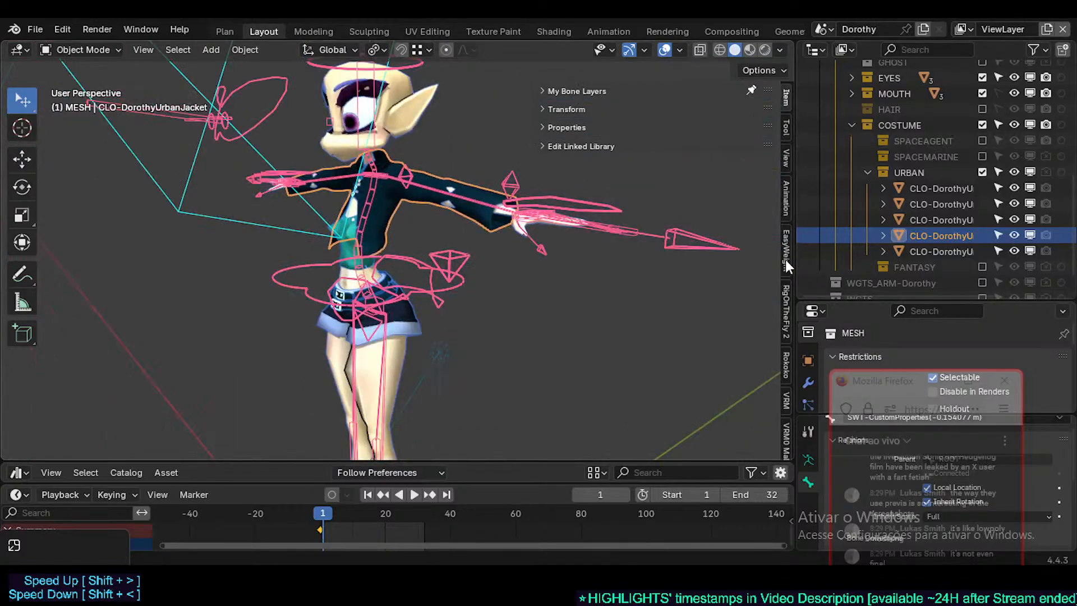
{"action": "left_click", "coordinate": [682, 236]}
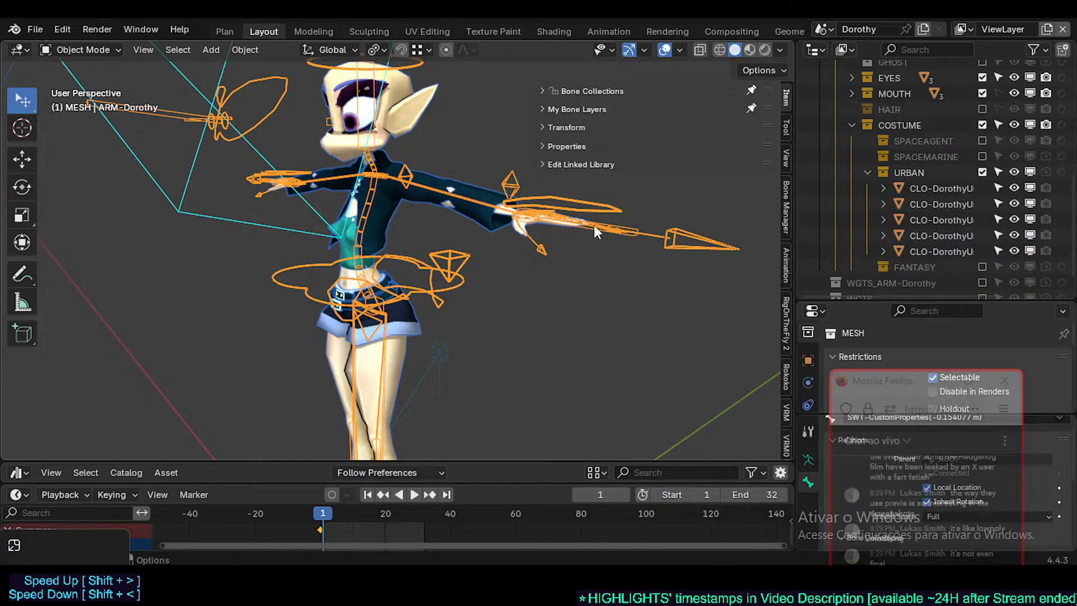
Select the urban jacket, expand its My Bone Layers section and set the Flat Feet | High Heel switch to 0
{"action": "left_click", "coordinate": [461, 176]}
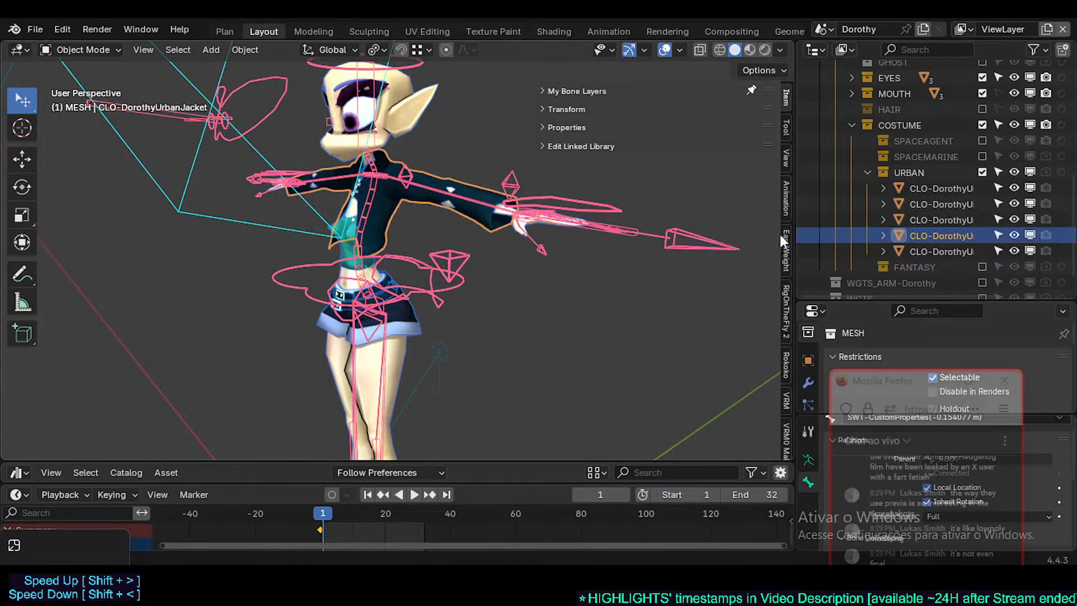
{"action": "left_click", "coordinate": [588, 91]}
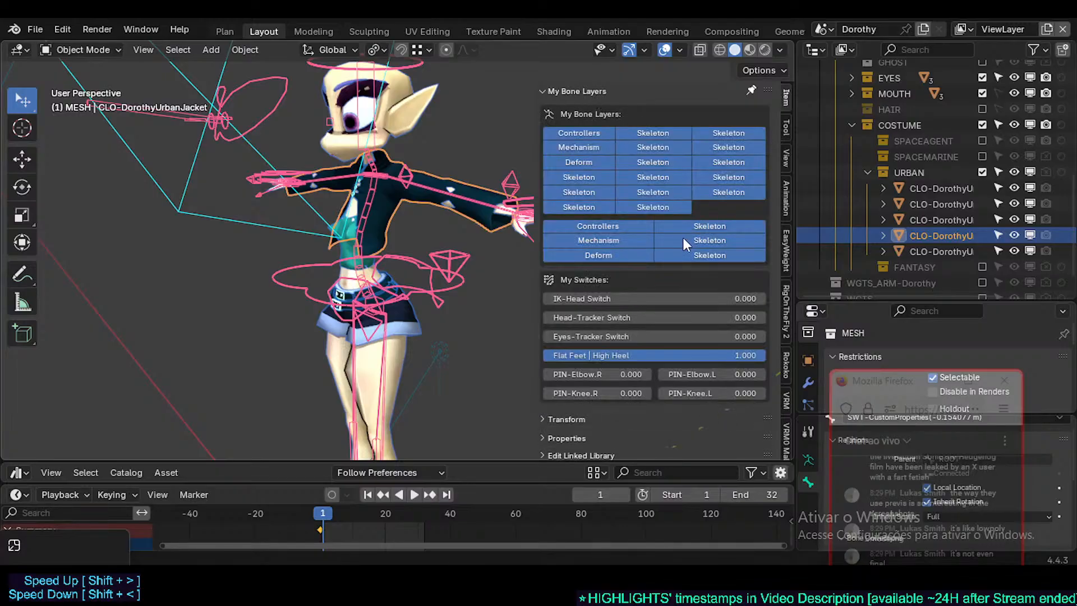
{"action": "scroll", "coordinate": [669, 334], "scroll_direction": "down", "scroll_amount": 1}
{"action": "left_click_drag", "start_coordinate": [715, 348], "coordinate": [542, 351]}
{"action": "scroll", "coordinate": [463, 366], "scroll_direction": "down", "scroll_amount": 3}
{"action": "middle_click_drag", "start_coordinate": [463, 365], "coordinate": [503, 284], "text": "shift"}
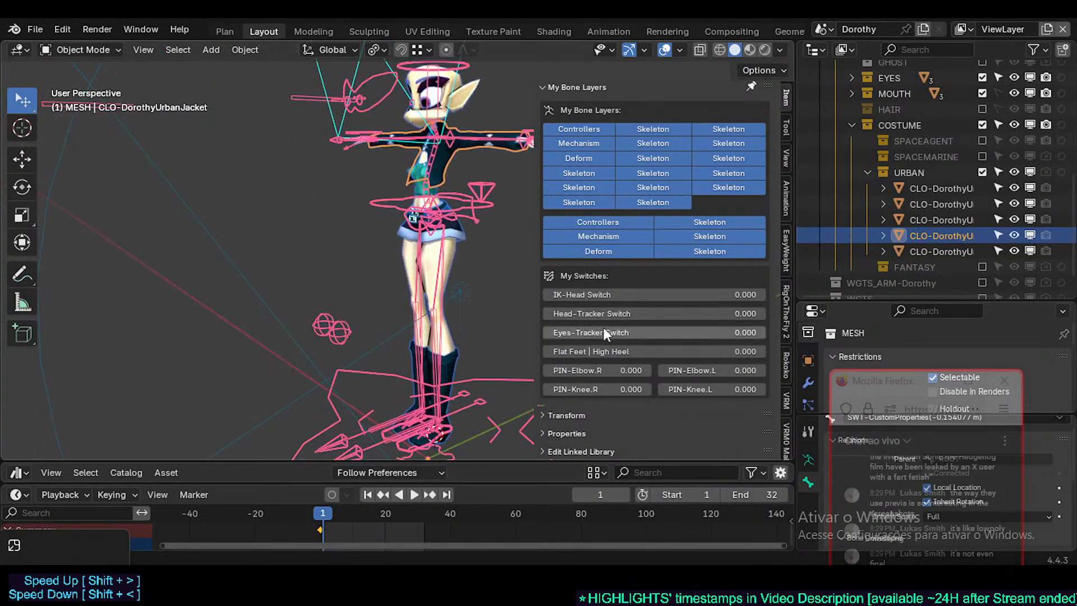
Undo the switch change, set Flat Feet | High Heel back to 0 and hide the sidebar
{"action": "key", "text": "ctrl+z"}
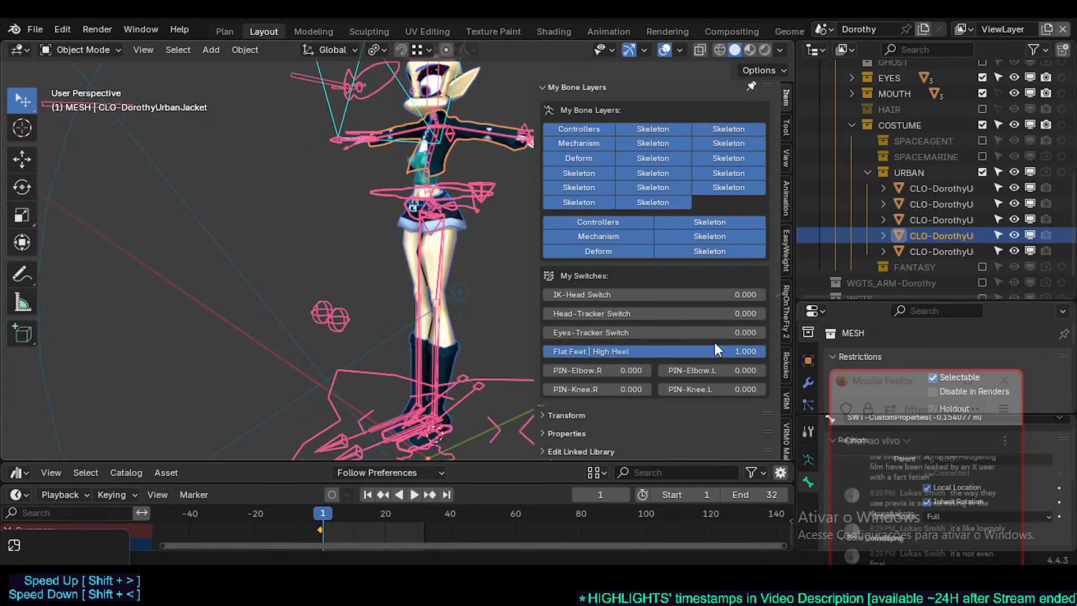
{"action": "left_click_drag", "start_coordinate": [662, 354], "coordinate": [546, 353]}
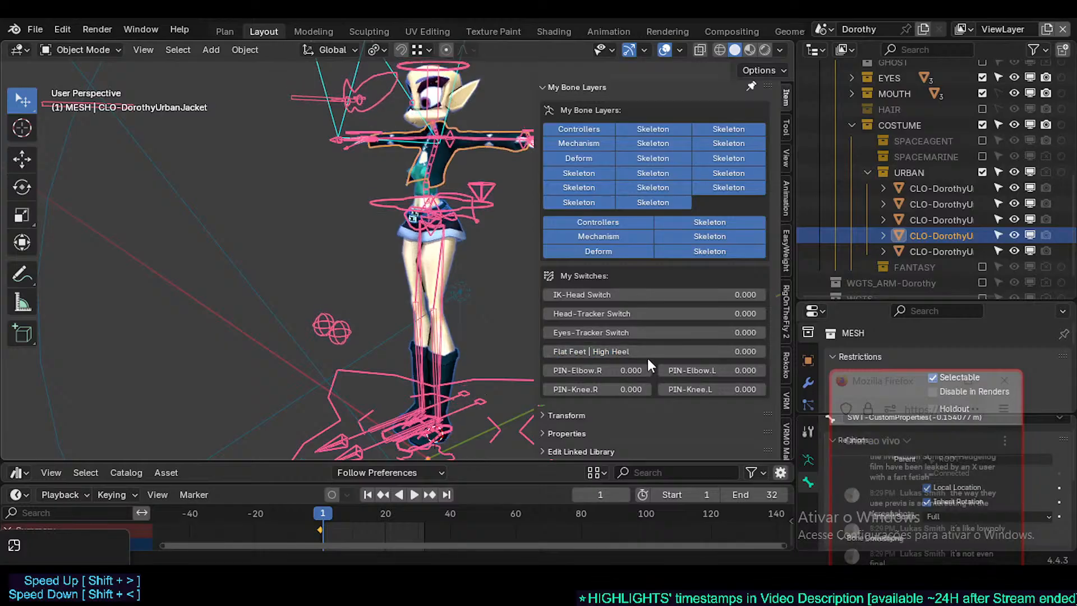
{"action": "left_click_drag", "start_coordinate": [659, 355], "coordinate": [552, 351]}
{"action": "key", "text": "n"}
{"action": "key", "text": "KP_Decimal"}
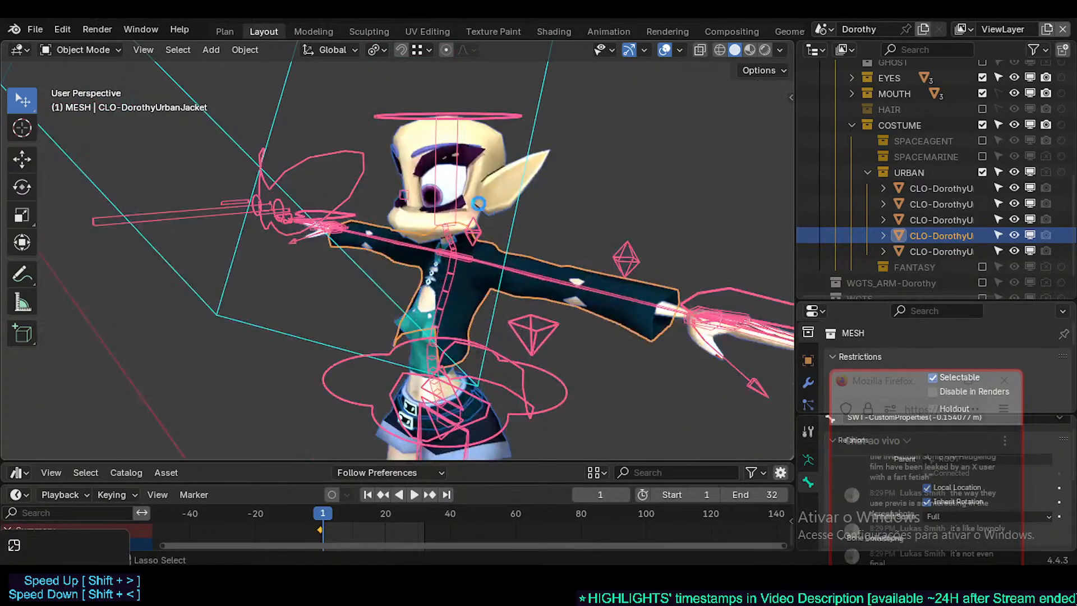
Select the armature, examine the bones around the eye in Edit Mode and return it to Object Mode
{"action": "middle_click_drag", "start_coordinate": [478, 203], "coordinate": [517, 250]}
{"action": "left_click", "coordinate": [487, 238]}
{"action": "scroll", "coordinate": [488, 240], "scroll_direction": "up", "scroll_amount": 4}
{"action": "key", "text": "Tab"}
{"action": "scroll", "coordinate": [528, 244], "scroll_direction": "up", "scroll_amount": 5}
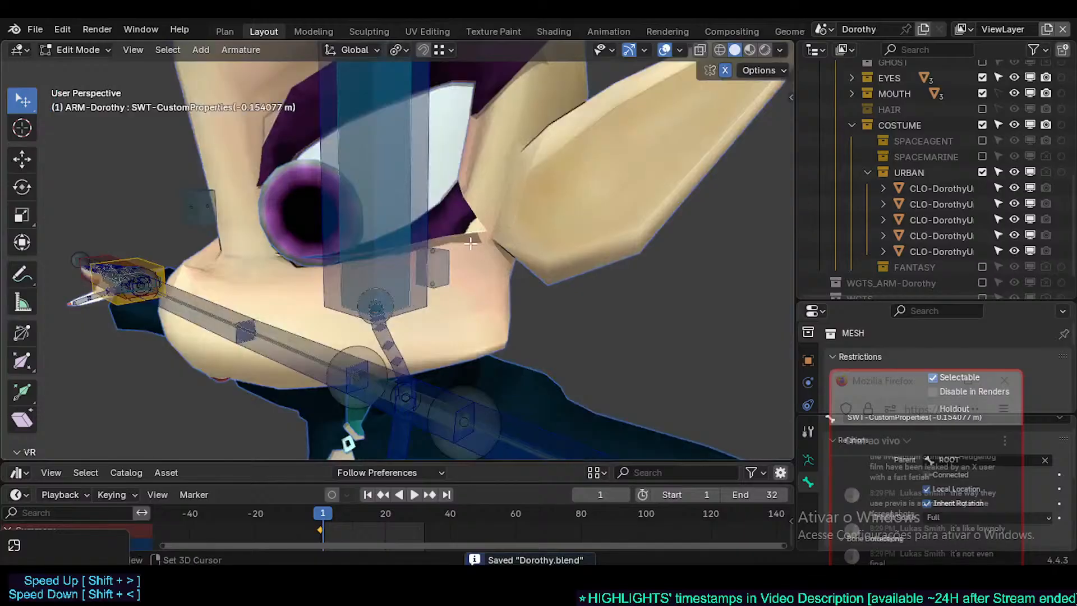
{"action": "scroll", "coordinate": [470, 243], "scroll_direction": "down", "scroll_amount": 5}
{"action": "key", "text": "ctrl+Tab"}
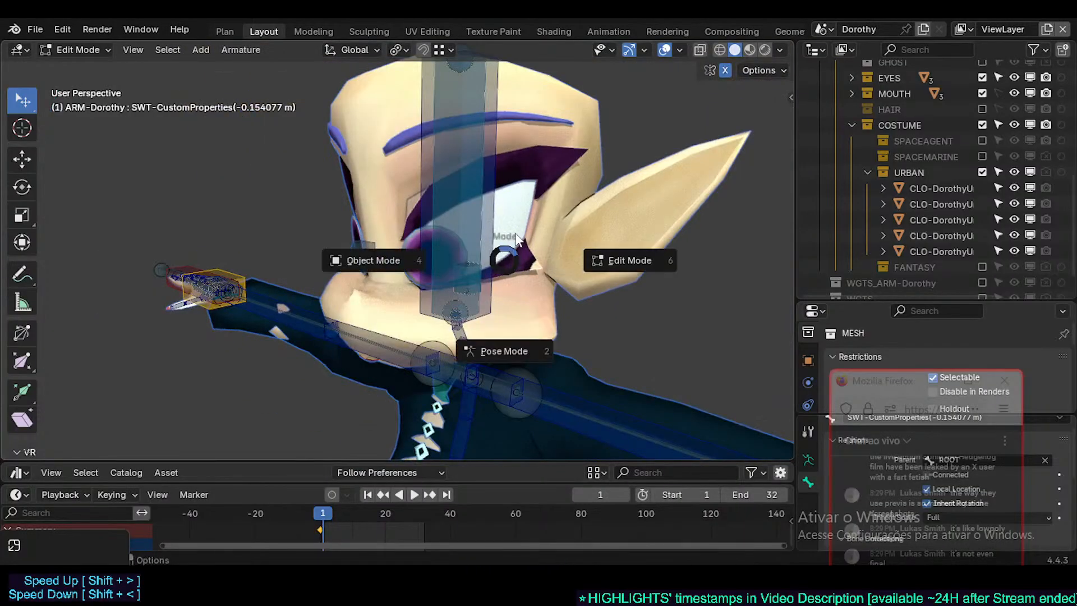
{"action": "left_click", "coordinate": [534, 257]}
{"action": "key", "text": "ctrl+Tab"}
{"action": "left_click", "coordinate": [486, 278]}
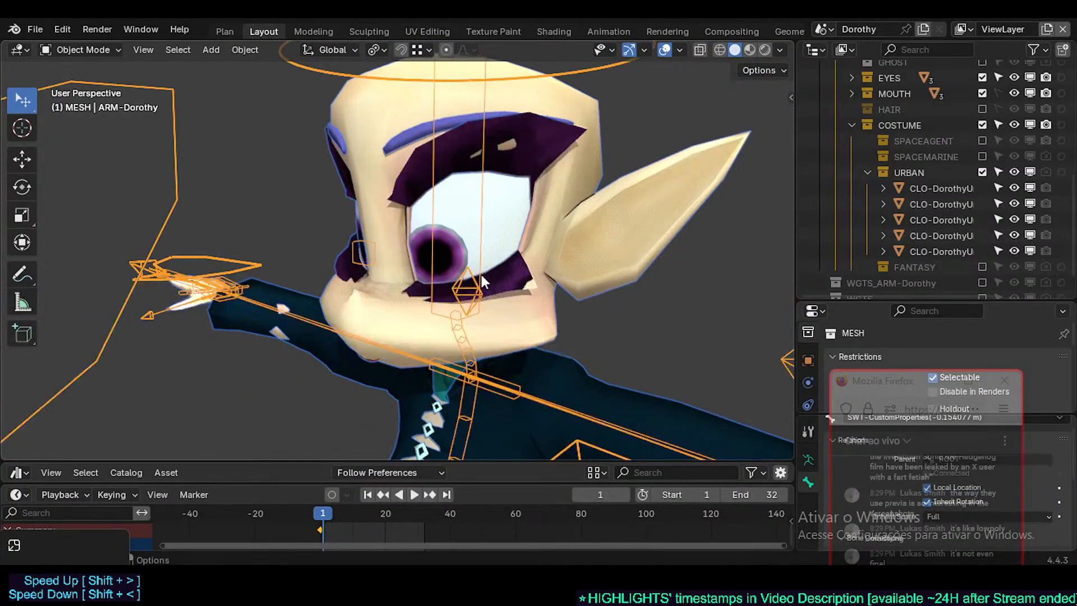
{"action": "left_click", "coordinate": [482, 275]}
{"action": "middle_click_drag", "start_coordinate": [481, 274], "coordinate": [486, 324], "text": "shift"}
{"action": "key", "text": "ctrl+z"}
{"action": "scroll", "coordinate": [520, 322], "scroll_direction": "up", "scroll_amount": 3}
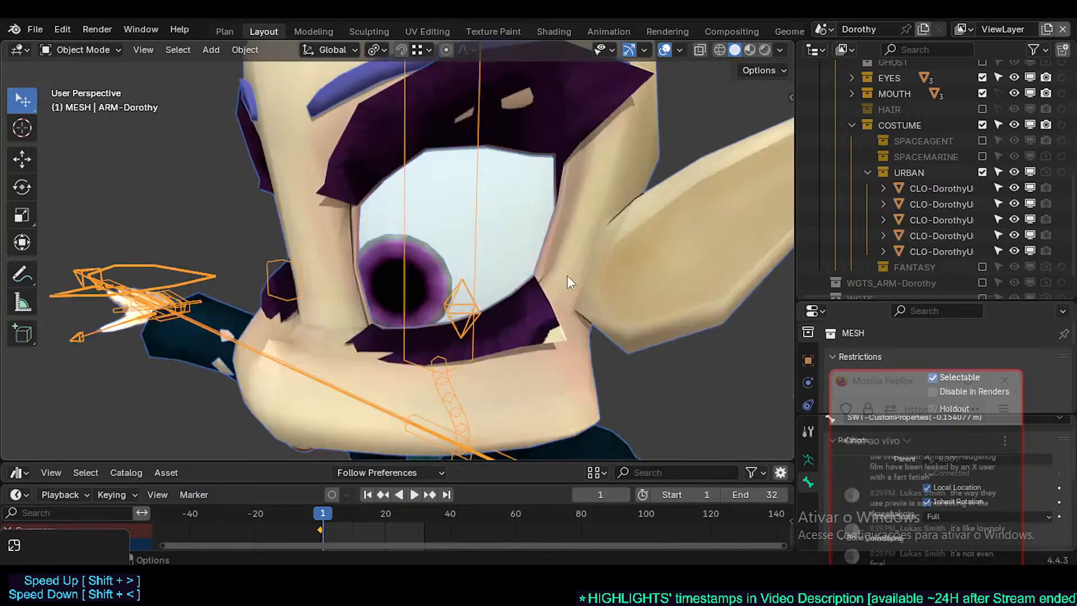
{"action": "scroll", "coordinate": [567, 274], "scroll_direction": "down", "scroll_amount": 3}
Select the body mesh, compare its eyelashes in Object Mode and Edit Mode, and stay in Edit Mode
{"action": "left_click", "coordinate": [567, 275]}
{"action": "key", "text": "Tab"}
{"action": "key", "text": "Tab"}
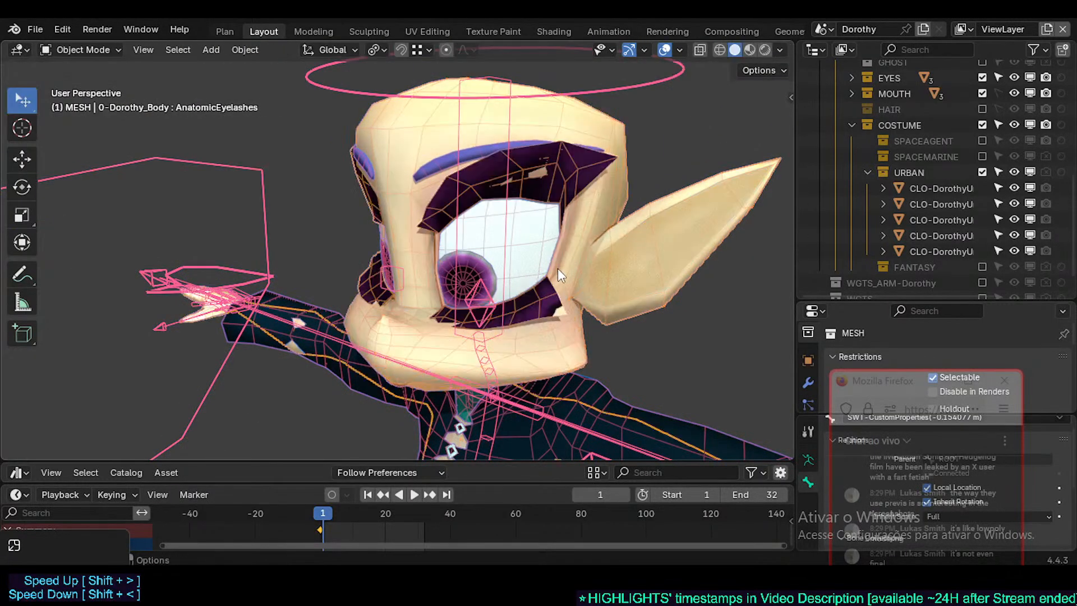
{"action": "key", "text": "Tab"}
{"action": "scroll", "coordinate": [557, 268], "scroll_direction": "up", "scroll_amount": 3}
{"action": "key", "text": "Tab"}
{"action": "scroll", "coordinate": [558, 268], "scroll_direction": "down", "scroll_amount": 3}
{"action": "key", "text": "Tab"}
{"action": "key", "text": "Tab"}
{"action": "scroll", "coordinate": [557, 205], "scroll_direction": "up", "scroll_amount": 4}
{"action": "key", "text": "Tab"}
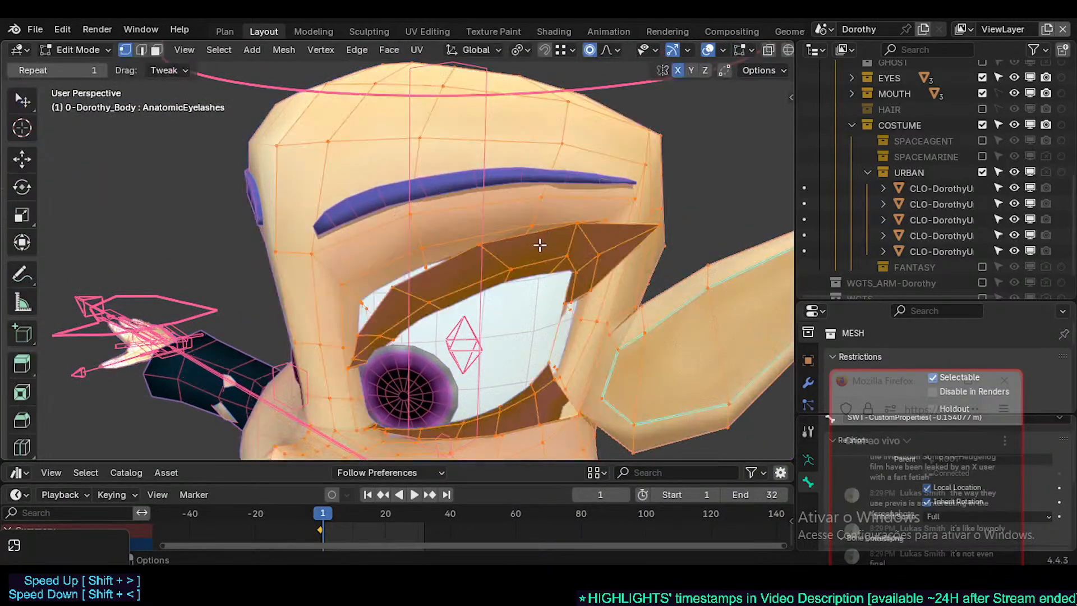
{"action": "key", "text": "Tab"}
{"action": "key", "text": "Tab"}
{"action": "key", "text": "Tab"}
{"action": "key", "text": "Tab"}
{"action": "middle_click_drag", "start_coordinate": [563, 274], "coordinate": [569, 162], "text": "shift"}
Move the floating chat window up over the Outliner and enlarge the upper Properties editor
{"action": "left_click_drag", "start_coordinate": [858, 384], "coordinate": [880, 51]}
{"action": "left_click_drag", "start_coordinate": [923, 354], "coordinate": [926, 272]}
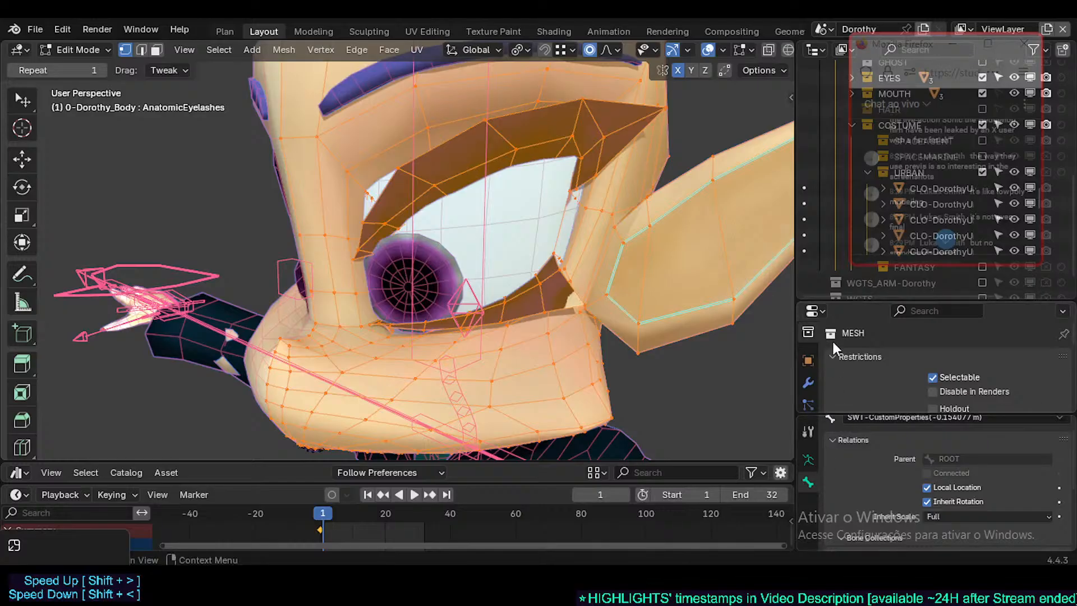
{"action": "left_click_drag", "start_coordinate": [830, 302], "coordinate": [830, 204]}
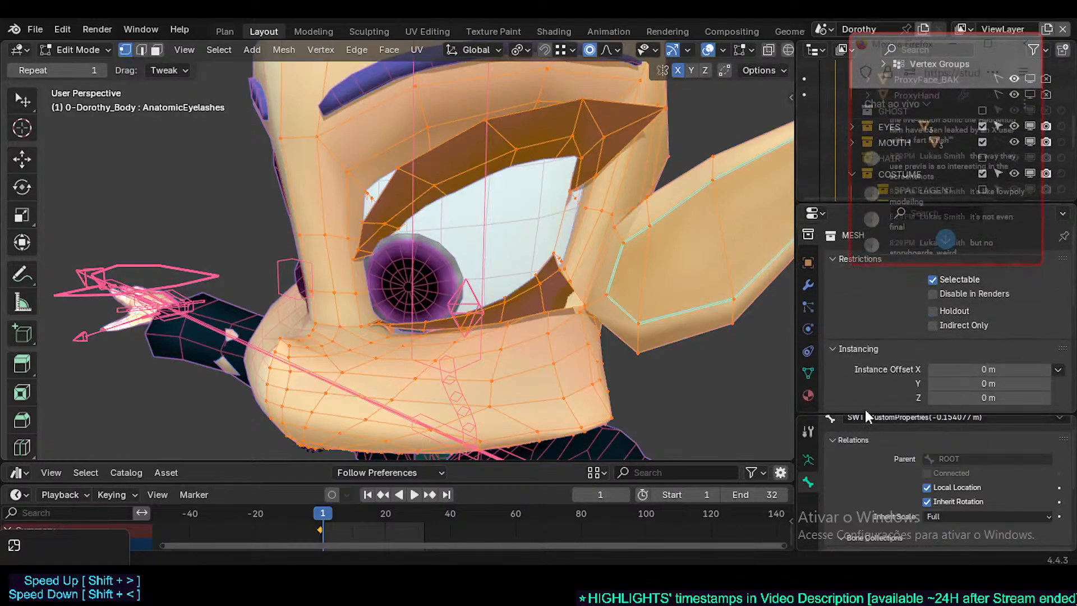
{"action": "left_click_drag", "start_coordinate": [866, 414], "coordinate": [866, 480]}
Show the Shape Keys list in the body mesh's object data properties
{"action": "left_click", "coordinate": [808, 439]}
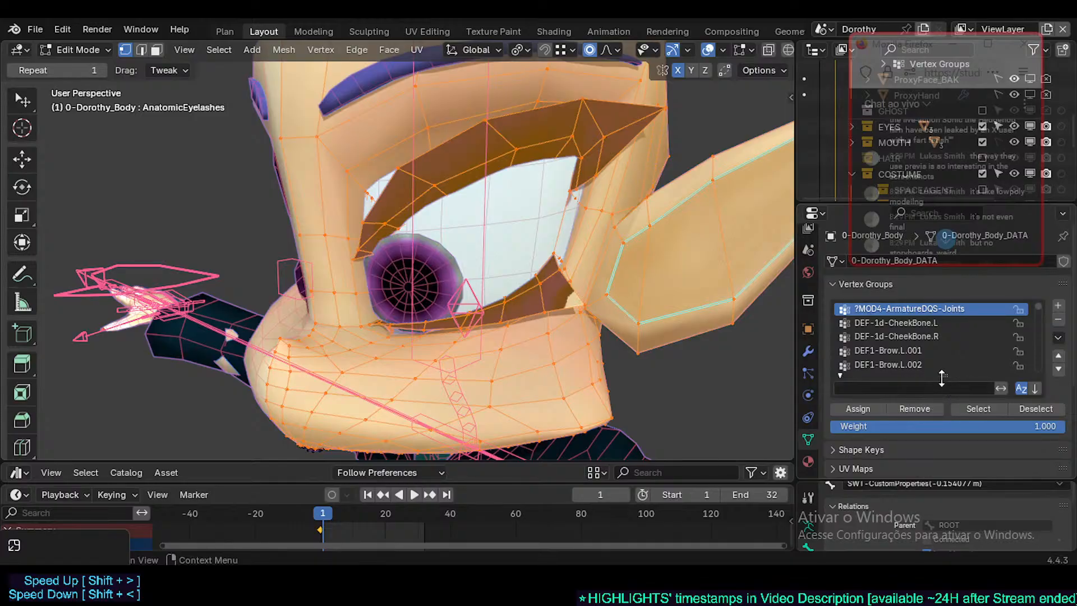
{"action": "left_click", "coordinate": [873, 449]}
{"action": "scroll", "coordinate": [983, 452], "scroll_direction": "down", "scroll_amount": 5}
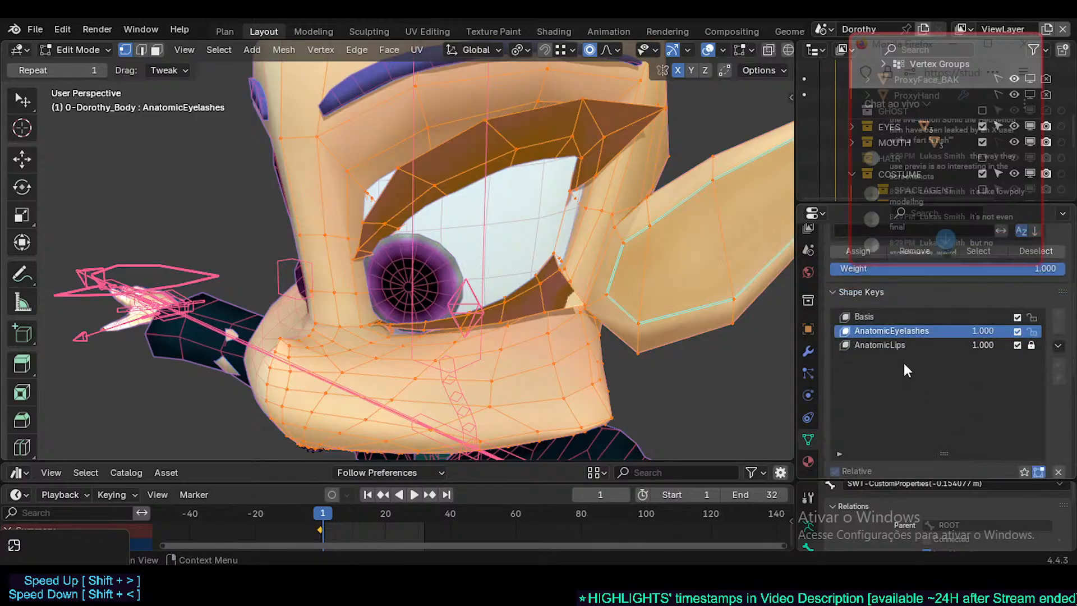
Compare the eyelashes and eyelids with the AnatomicEyelashes shape key at 0 and at 1
{"action": "mouse_move", "coordinate": [982, 331]}
{"action": "left_mouse_down"}
{"action": "mouse_move", "coordinate": [928, 331]}
{"action": "mouse_move", "coordinate": [1029, 331]}
{"action": "mouse_move", "coordinate": [961, 331]}
{"action": "left_mouse_up"}
{"action": "scroll", "coordinate": [614, 289], "scroll_direction": "down", "scroll_amount": 4}
{"action": "scroll", "coordinate": [611, 290], "scroll_direction": "up", "scroll_amount": 1}
{"action": "scroll", "coordinate": [551, 271], "scroll_direction": "up", "scroll_amount": 3}
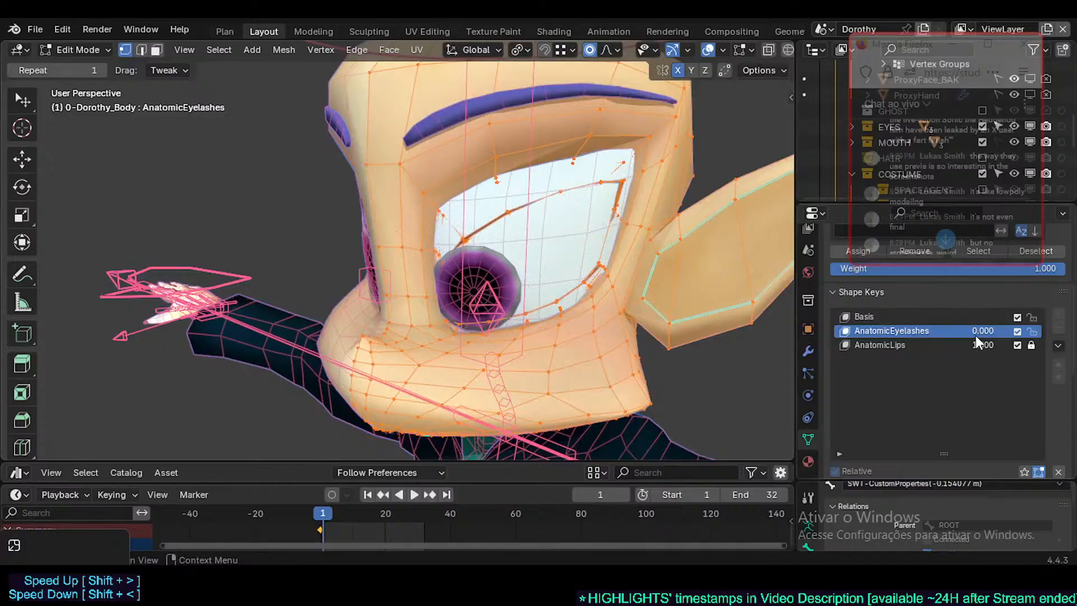
{"action": "mouse_move", "coordinate": [975, 336]}
{"action": "left_mouse_down"}
{"action": "mouse_move", "coordinate": [1021, 337]}
{"action": "mouse_move", "coordinate": [975, 336]}
{"action": "left_mouse_up"}
{"action": "scroll", "coordinate": [622, 276], "scroll_direction": "up", "scroll_amount": 3}
{"action": "middle_click_drag", "start_coordinate": [598, 272], "coordinate": [560, 214], "text": "shift"}
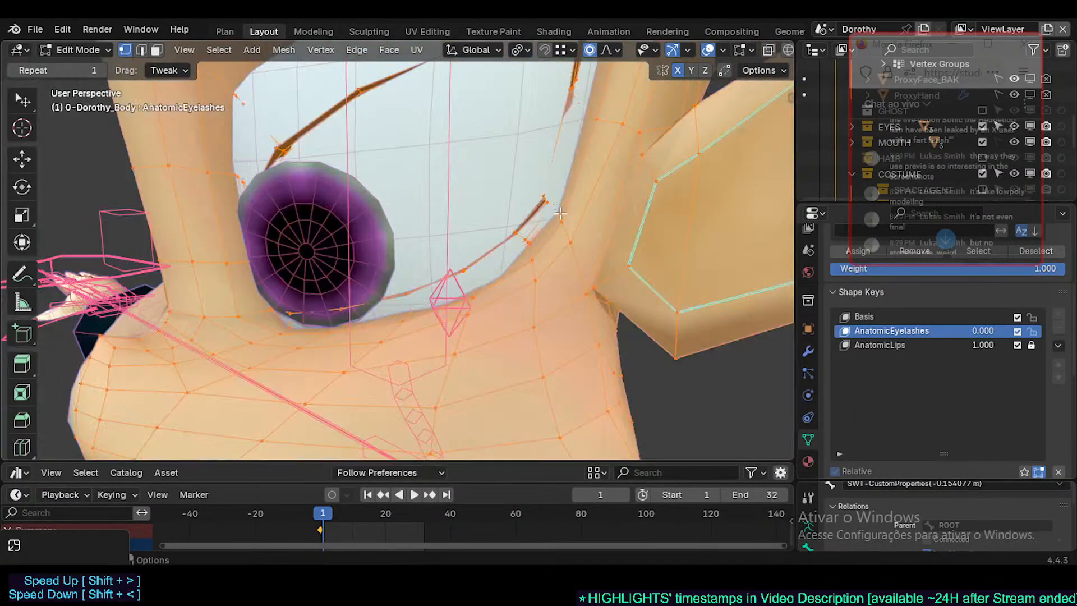
{"action": "left_click_drag", "start_coordinate": [973, 331], "coordinate": [1021, 331]}
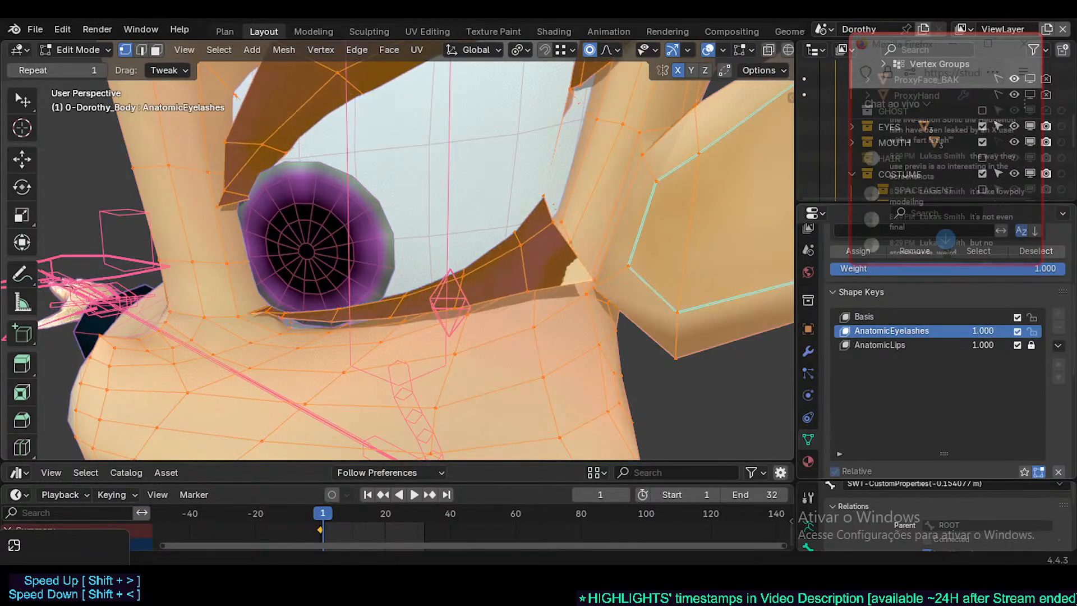
{"action": "middle_click_drag", "start_coordinate": [593, 110], "coordinate": [593, 233], "text": "shift"}
{"action": "scroll", "coordinate": [639, 290], "scroll_direction": "down", "scroll_amount": 5}
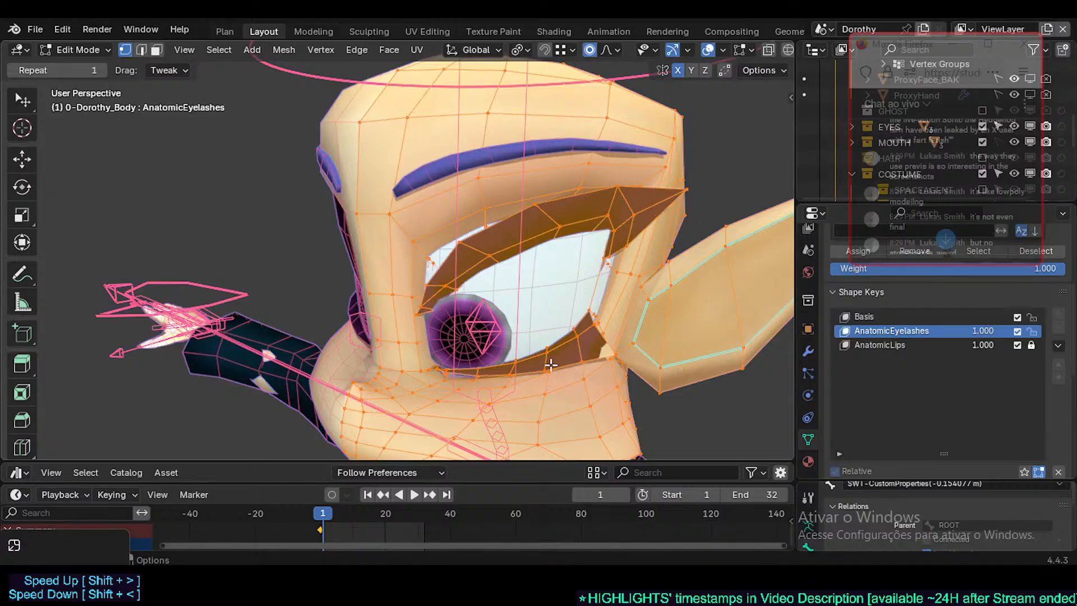
{"action": "middle_click_drag", "start_coordinate": [527, 337], "coordinate": [611, 196]}
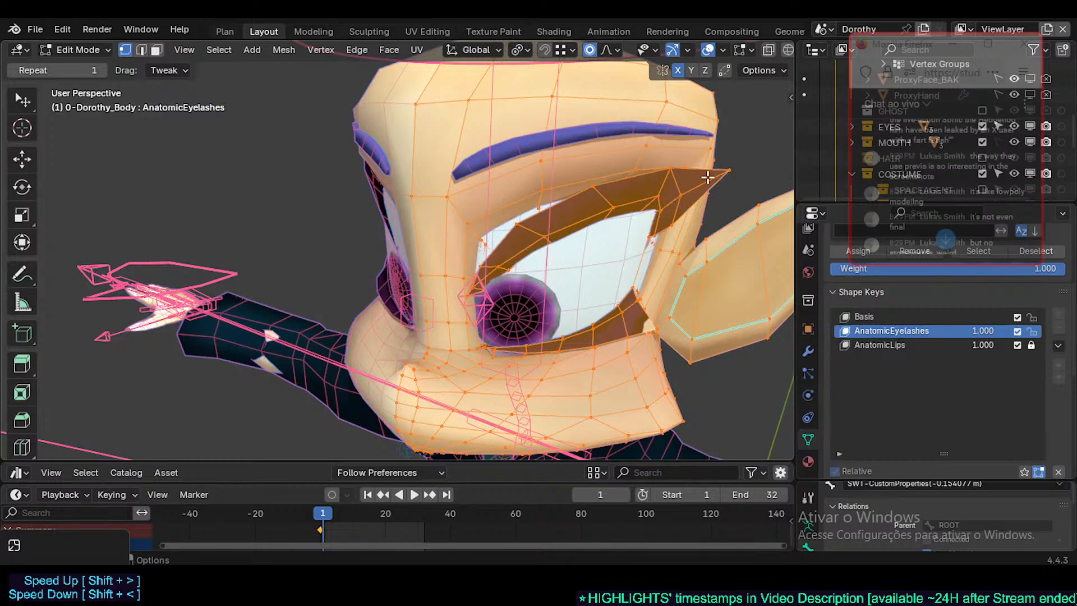
Set the AnatomicEyelashes shape key to 0 and try moving a vertex on the upper eyelash edge
{"action": "left_click_drag", "start_coordinate": [969, 331], "coordinate": [952, 332]}
{"action": "scroll", "coordinate": [518, 270], "scroll_direction": "up", "scroll_amount": 3}
{"action": "middle_click_drag", "start_coordinate": [518, 270], "coordinate": [385, 279]}
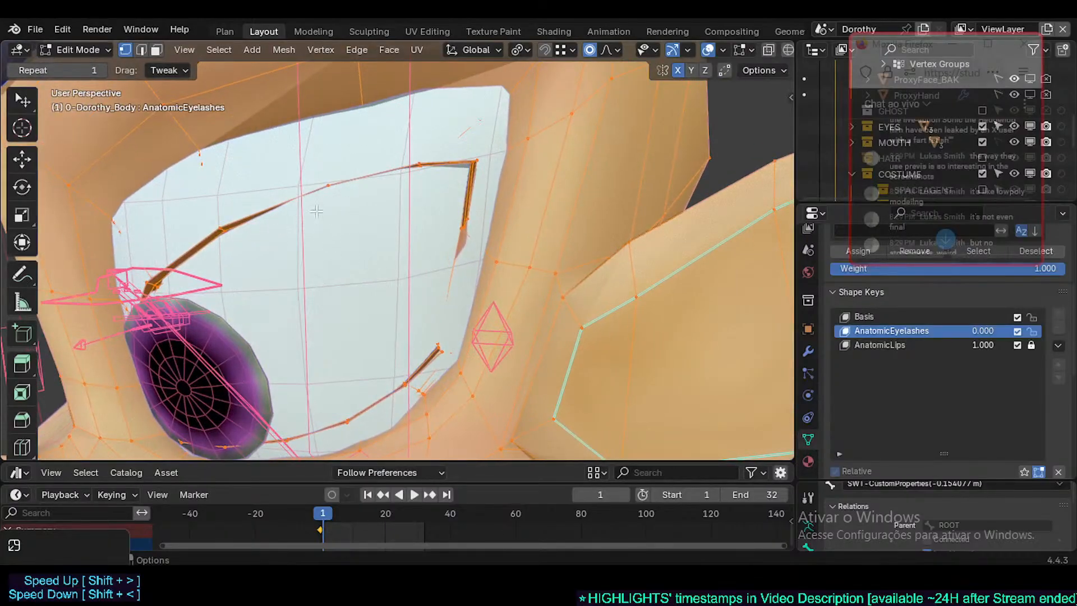
{"action": "left_click", "coordinate": [326, 181]}
{"action": "key", "text": "g"}
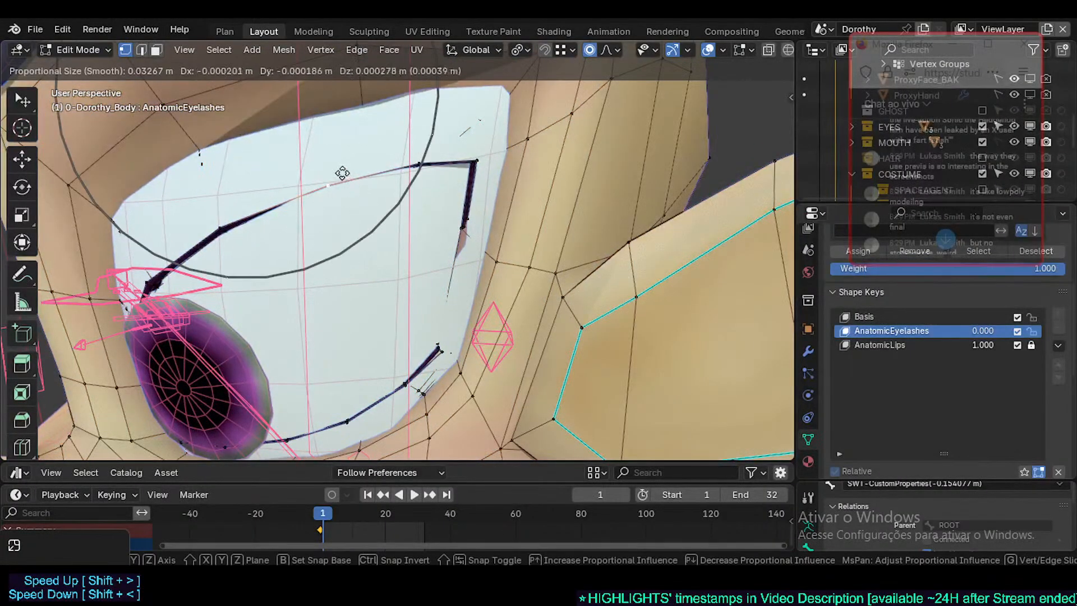
{"action": "right_click", "coordinate": [336, 158]}
{"action": "scroll", "coordinate": [348, 203], "scroll_direction": "down", "scroll_amount": 4}
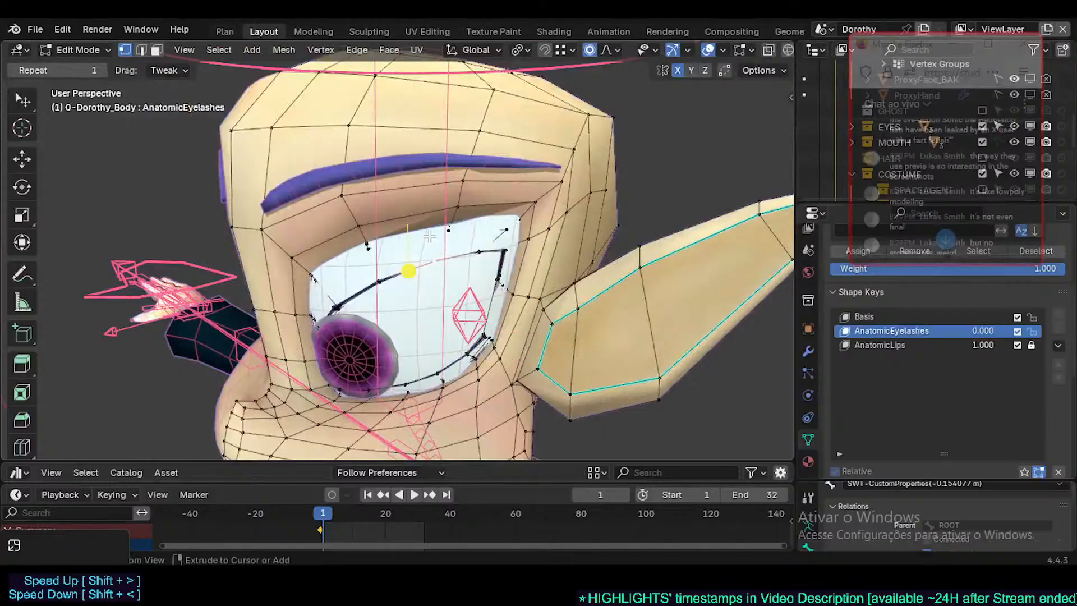
Examine the flattened eyelashes and eyelid mesh up close in Object Mode and Edit Mode
{"action": "key", "text": "Tab"}
{"action": "scroll", "coordinate": [441, 268], "scroll_direction": "up", "scroll_amount": 4}
{"action": "scroll", "coordinate": [440, 268], "scroll_direction": "down", "scroll_amount": 4}
{"action": "key", "text": "Tab"}
{"action": "middle_click_drag", "start_coordinate": [440, 268], "coordinate": [628, 314]}
{"action": "scroll", "coordinate": [624, 321], "scroll_direction": "up", "scroll_amount": 4}
{"action": "scroll", "coordinate": [624, 321], "scroll_direction": "down", "scroll_amount": 3}
{"action": "scroll", "coordinate": [628, 314], "scroll_direction": "up", "scroll_amount": 3}
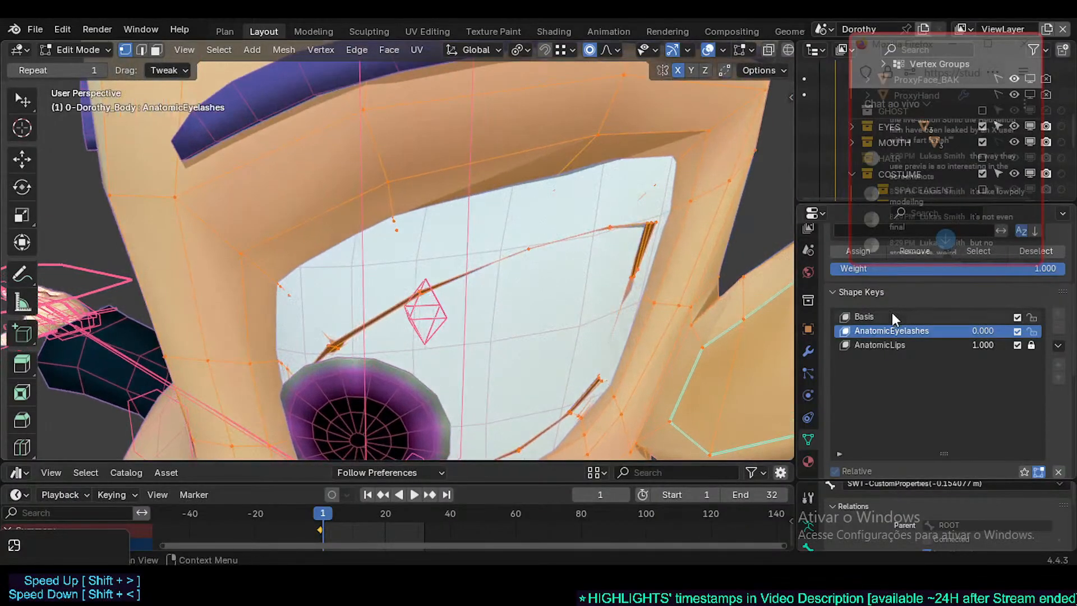
Make the Basis shape key active, switch to face selection and clear the mesh selection
{"action": "left_click", "coordinate": [891, 316]}
{"action": "scroll", "coordinate": [590, 297], "scroll_direction": "down", "scroll_amount": 5}
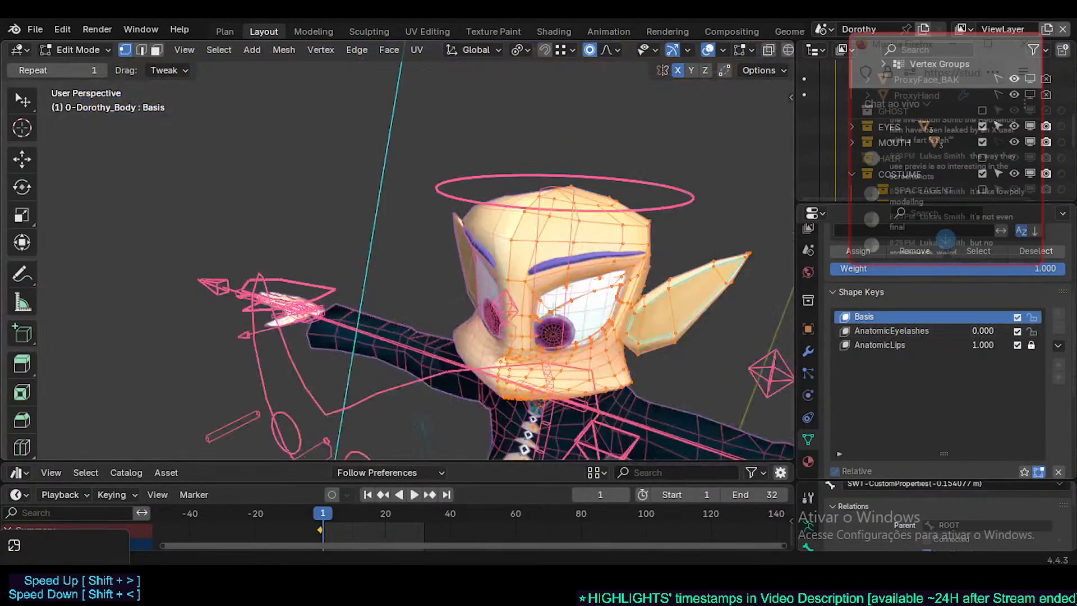
{"action": "scroll", "coordinate": [590, 297], "scroll_direction": "up", "scroll_amount": 3}
{"action": "scroll", "coordinate": [503, 238], "scroll_direction": "up", "scroll_amount": 2}
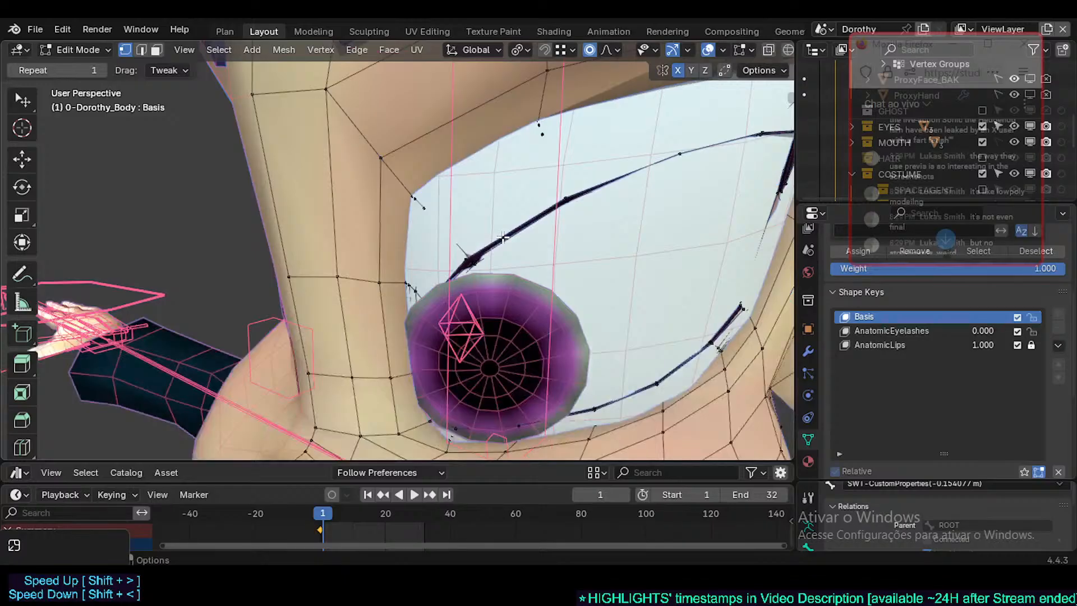
{"action": "key", "text": "a"}
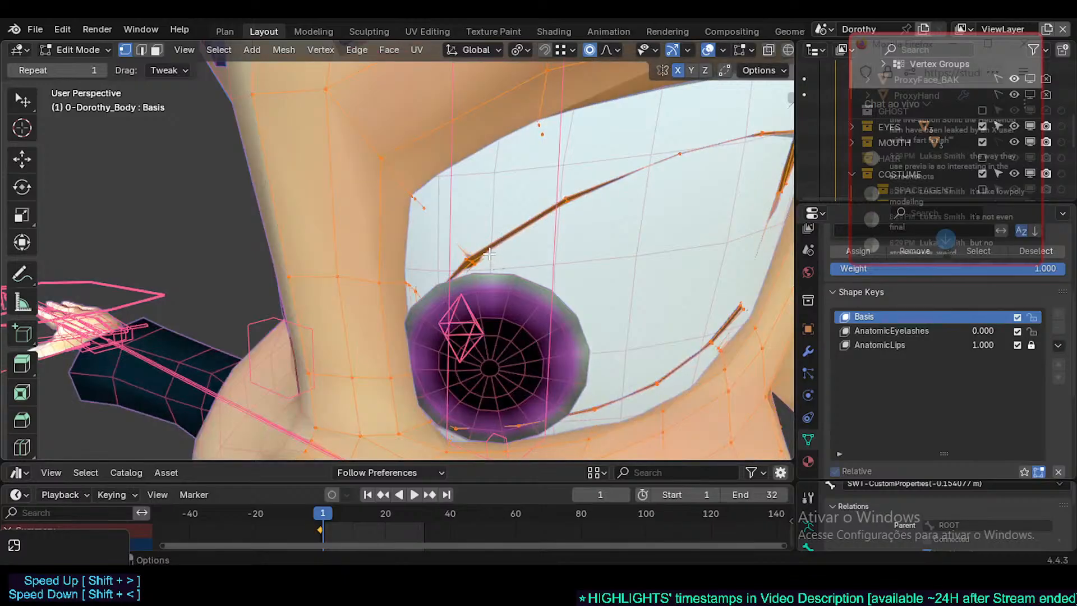
{"action": "key", "text": "3"}
{"action": "key", "text": "alt+a"}
{"action": "scroll", "coordinate": [475, 229], "scroll_direction": "down", "scroll_amount": 3}
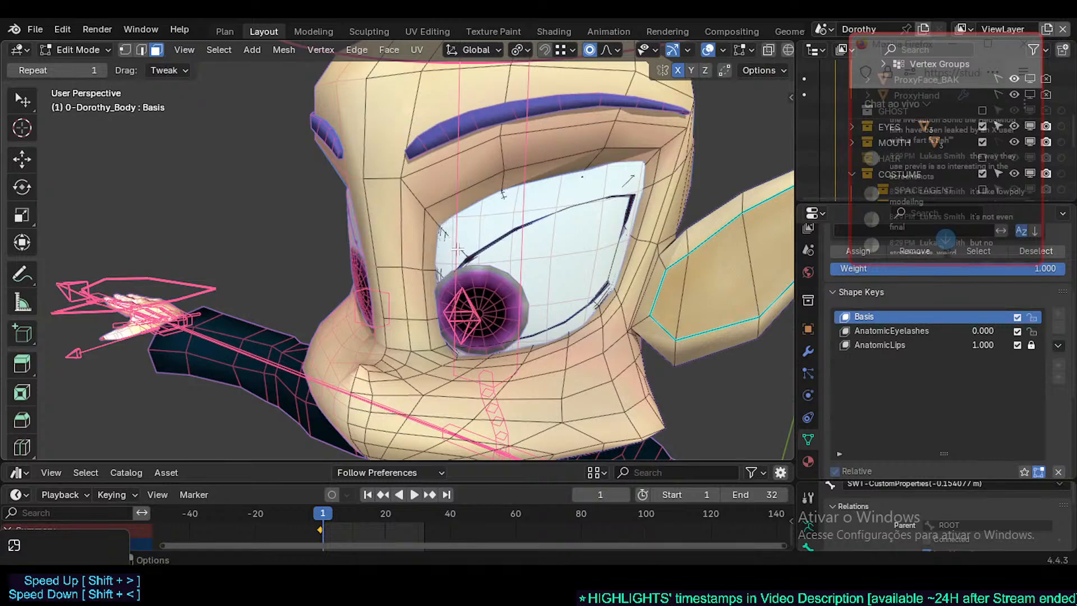
Select the linked faces around the eye opening with X-ray on, and grow the selection three times
{"action": "key", "text": "ctrl+l"}
{"action": "key", "text": "alt+z"}
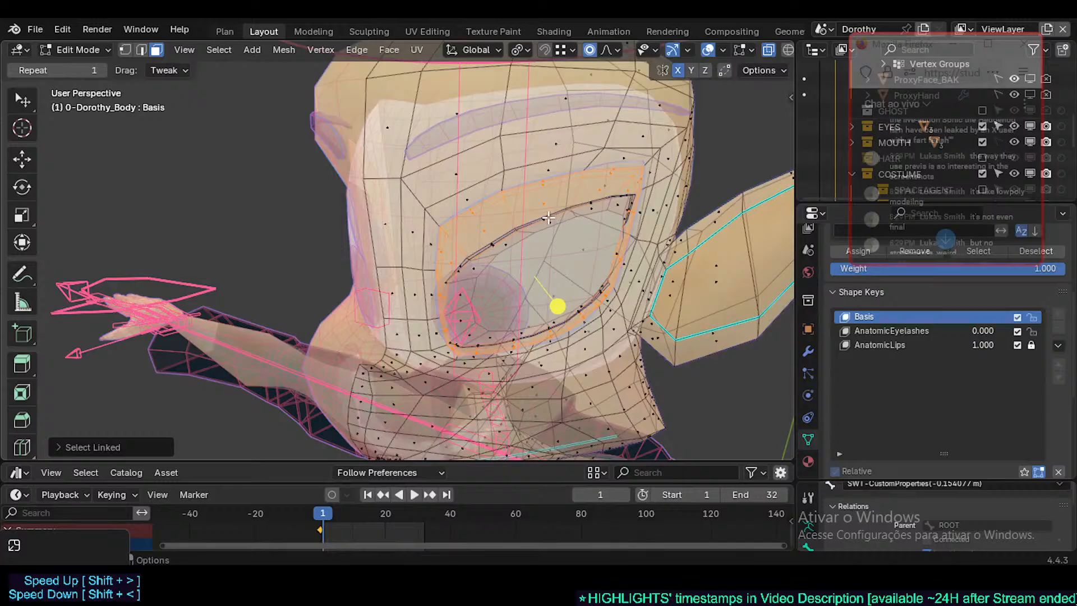
{"action": "key", "text": "ctrl+KP_Add"}
{"action": "key", "text": "ctrl+KP_Add"}
{"action": "key", "text": "ctrl+KP_Add"}
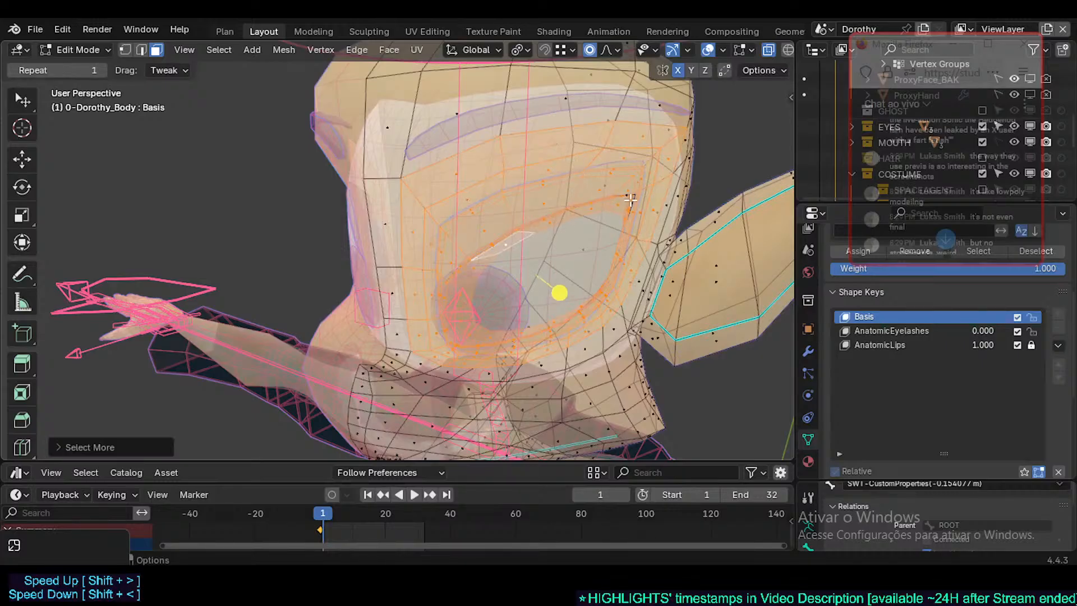
Invert the selection to the faces outside the eye region, and switch to Object Mode and back to Edit Mode
{"action": "scroll", "coordinate": [603, 219], "scroll_direction": "down", "scroll_amount": 4}
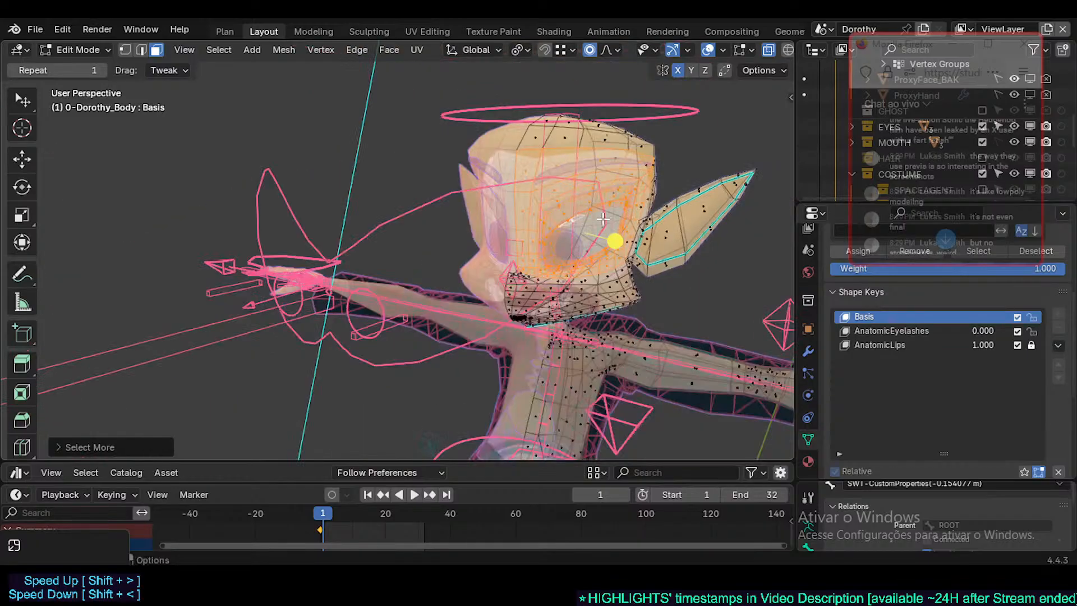
{"action": "middle_click_drag", "start_coordinate": [603, 218], "coordinate": [572, 204]}
{"action": "middle_click_drag", "start_coordinate": [447, 169], "coordinate": [469, 248], "text": "shift"}
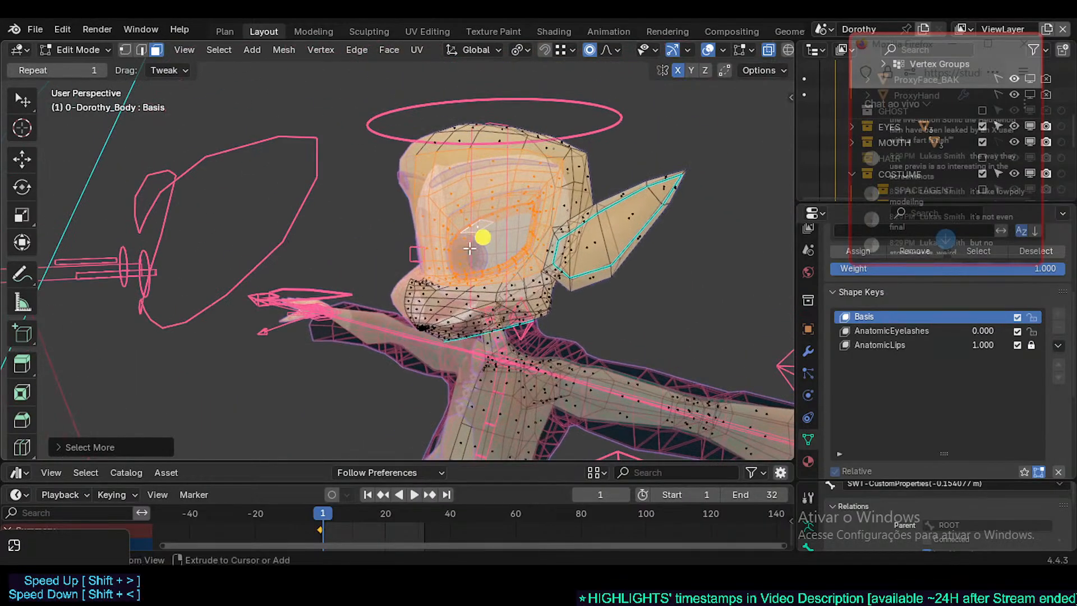
{"action": "key", "text": "a"}
{"action": "key", "text": "ctrl+Tab"}
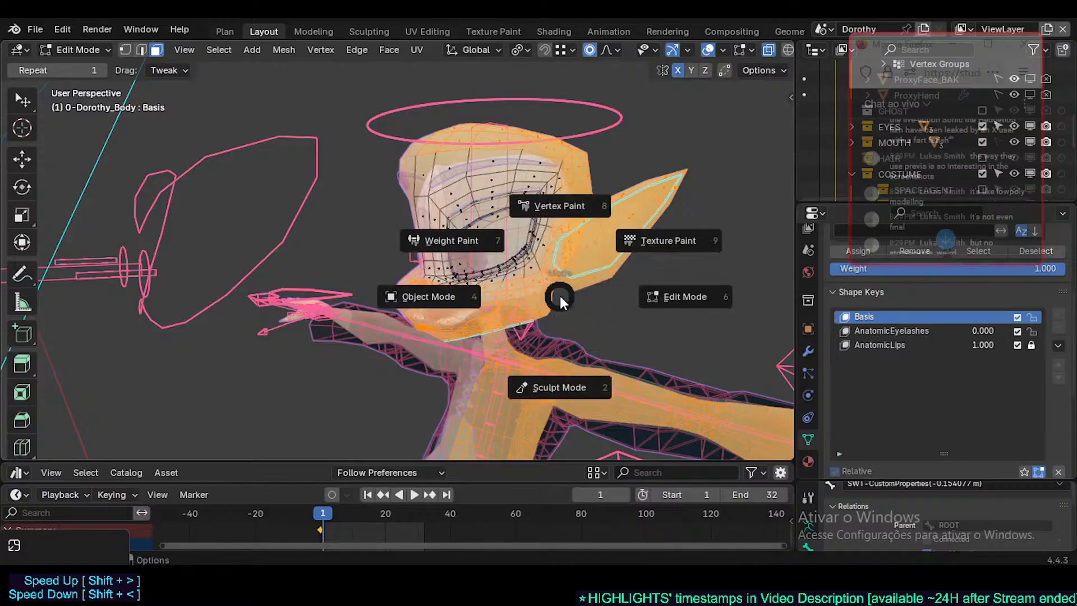
{"action": "key", "text": "4"}
{"action": "key", "text": "Tab"}
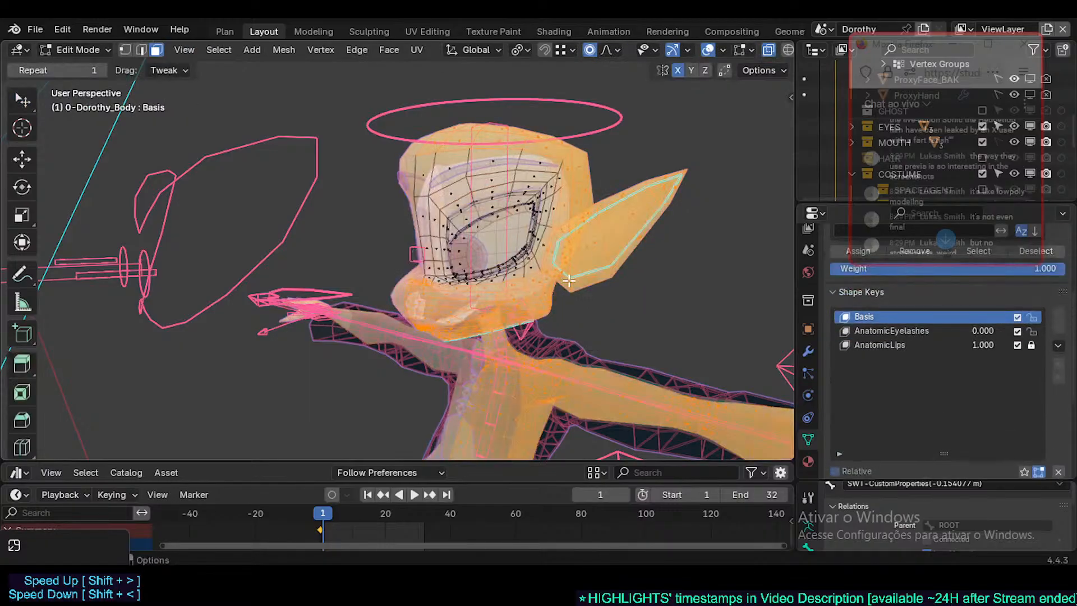
Make the AnatomicEyelashes shape key active and compare its values 0 and 1 on the head and arm
{"action": "left_click", "coordinate": [882, 331]}
{"action": "left_click_drag", "start_coordinate": [990, 331], "coordinate": [1012, 331]}
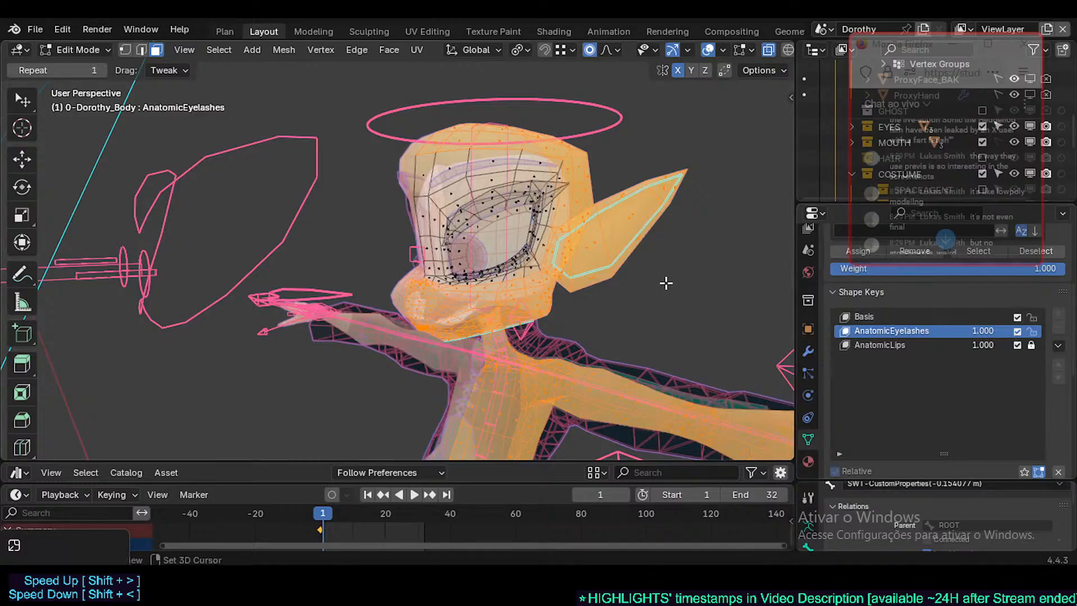
{"action": "middle_click_drag", "start_coordinate": [567, 276], "coordinate": [558, 272]}
{"action": "left_click_drag", "start_coordinate": [987, 331], "coordinate": [1027, 331]}
{"action": "middle_click_drag", "start_coordinate": [649, 330], "coordinate": [595, 326]}
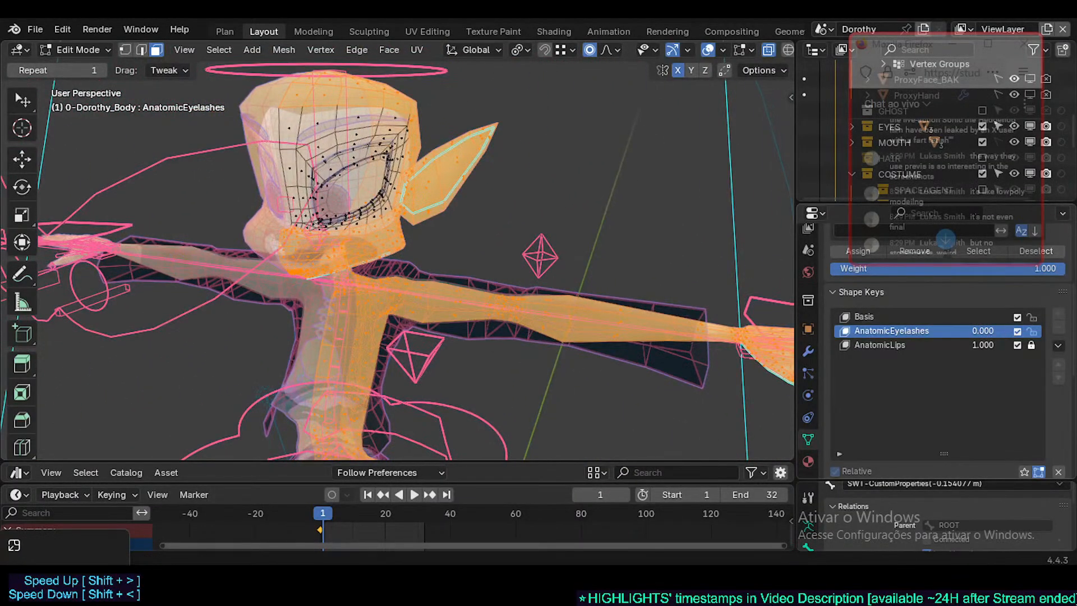
{"action": "mouse_move", "coordinate": [982, 330]}
{"action": "left_mouse_down"}
{"action": "mouse_move", "coordinate": [897, 331]}
{"action": "mouse_move", "coordinate": [983, 331]}
{"action": "left_mouse_up"}
{"action": "middle_click_drag", "start_coordinate": [718, 293], "coordinate": [583, 272], "text": "shift"}
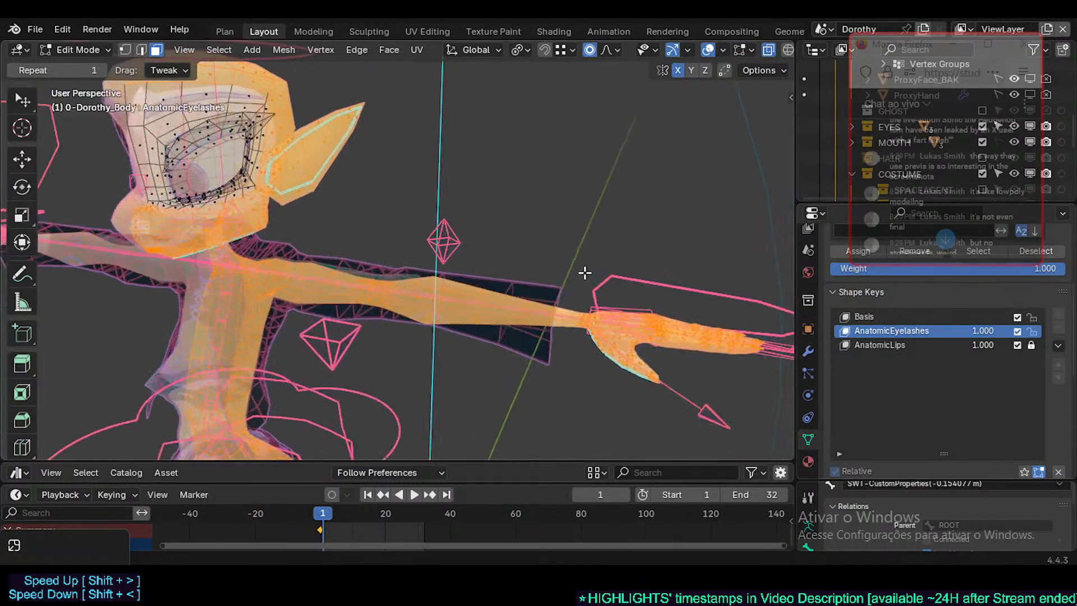
{"action": "mouse_move", "coordinate": [983, 331]}
{"action": "left_mouse_down"}
{"action": "mouse_move", "coordinate": [908, 331]}
{"action": "mouse_move", "coordinate": [983, 330]}
{"action": "left_mouse_up"}
{"action": "middle_click_drag", "start_coordinate": [614, 322], "coordinate": [530, 316], "text": "shift"}
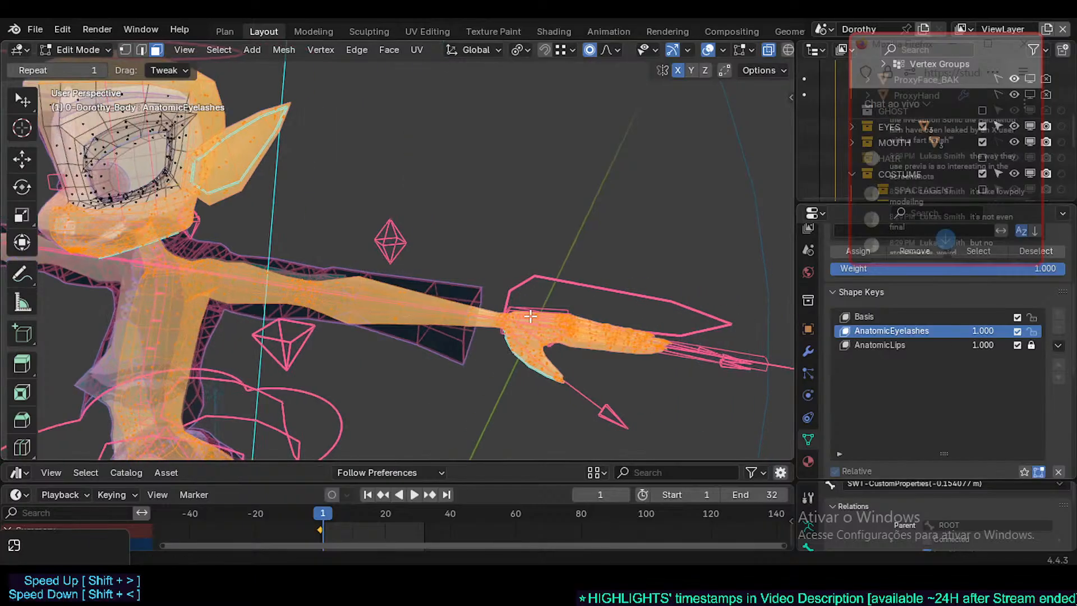
Compare the hand and arm in front view with AnatomicEyelashes at 0 and 1
{"action": "key", "text": "KP_1"}
{"action": "scroll", "coordinate": [529, 313], "scroll_direction": "up", "scroll_amount": 5}
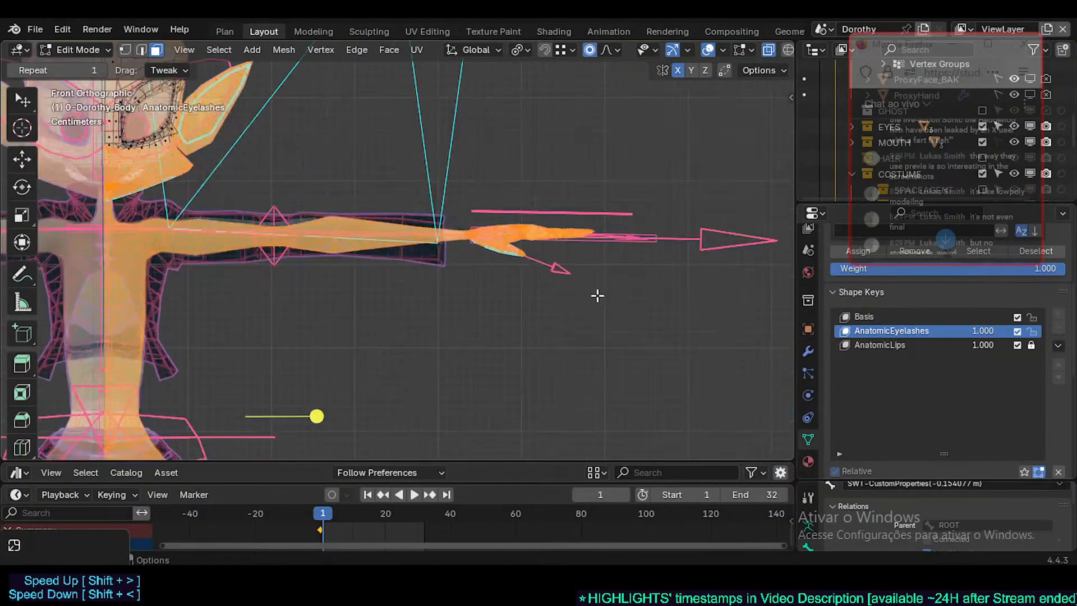
{"action": "middle_click_drag", "start_coordinate": [596, 296], "coordinate": [628, 364], "text": "shift"}
{"action": "scroll", "coordinate": [602, 359], "scroll_direction": "up", "scroll_amount": 2}
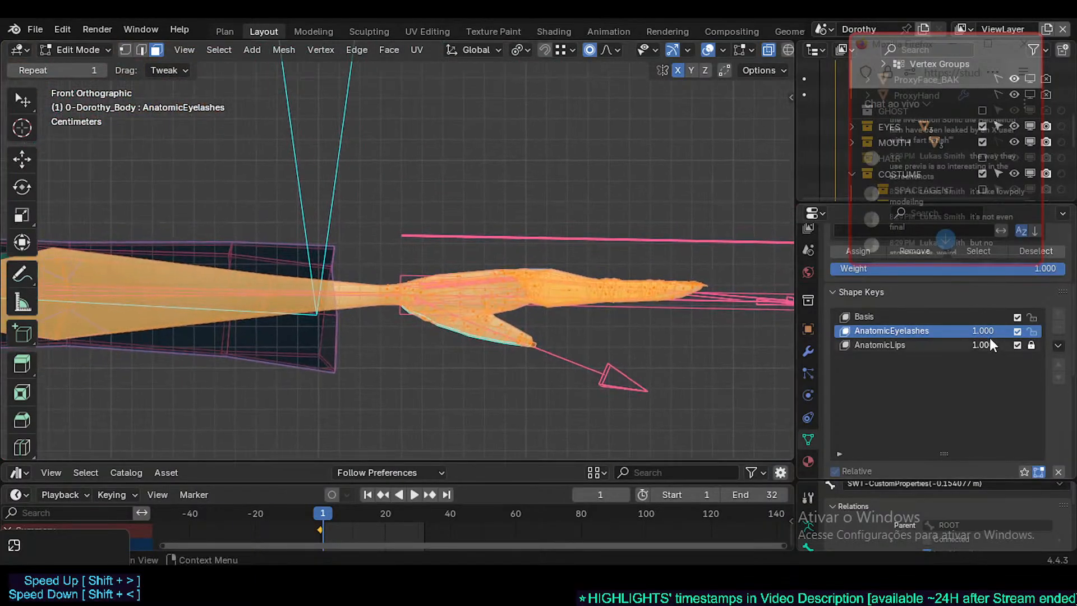
{"action": "left_click_drag", "start_coordinate": [983, 330], "coordinate": [897, 330]}
{"action": "middle_click_drag", "start_coordinate": [262, 304], "coordinate": [512, 308], "text": "shift"}
{"action": "scroll", "coordinate": [512, 308], "scroll_direction": "down", "scroll_amount": 3}
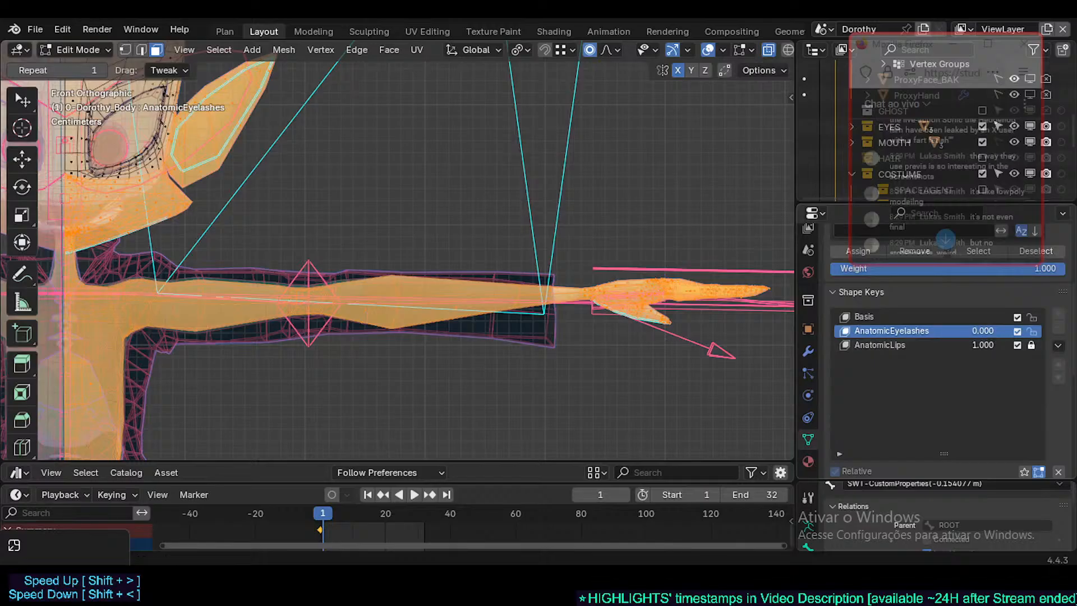
{"action": "mouse_move", "coordinate": [975, 330]}
{"action": "left_mouse_down"}
{"action": "mouse_move", "coordinate": [1020, 330]}
{"action": "mouse_move", "coordinate": [898, 331]}
{"action": "mouse_move", "coordinate": [983, 334]}
{"action": "left_mouse_up"}
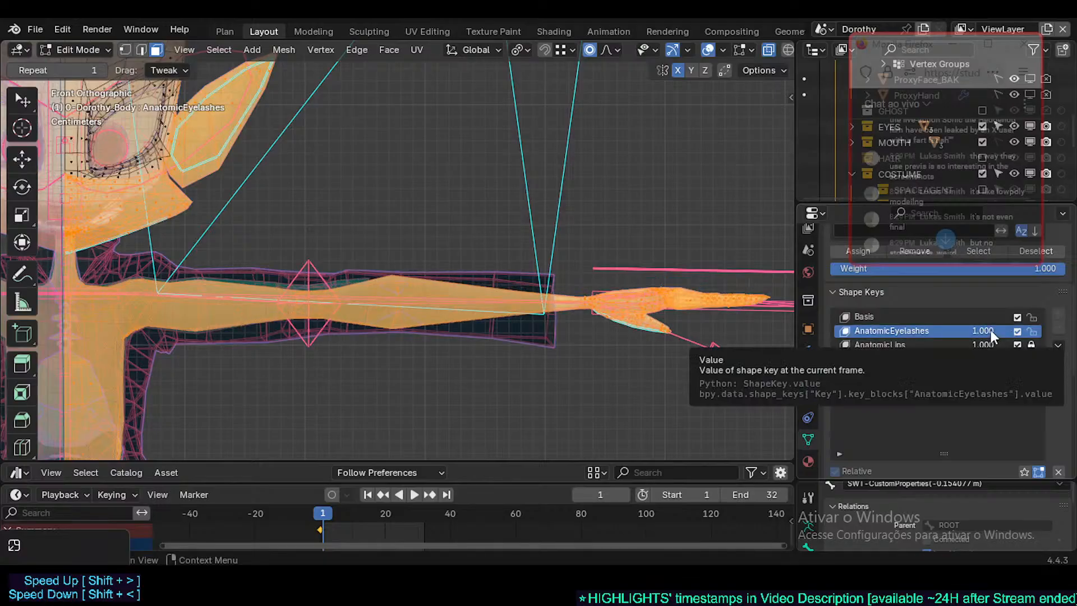
{"action": "scroll", "coordinate": [724, 334], "scroll_direction": "down", "scroll_amount": 1}
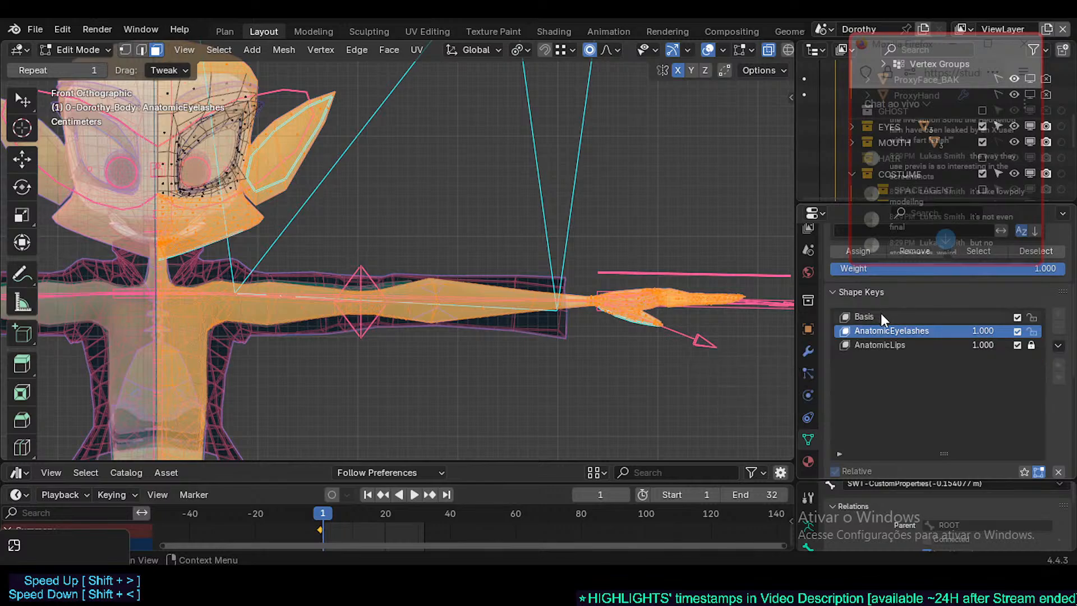
Blend the AnatomicEyelashes shape into Basis for the selected vertices at 1.000 with Add off, and return to Object Mode
{"action": "left_click", "coordinate": [895, 317]}
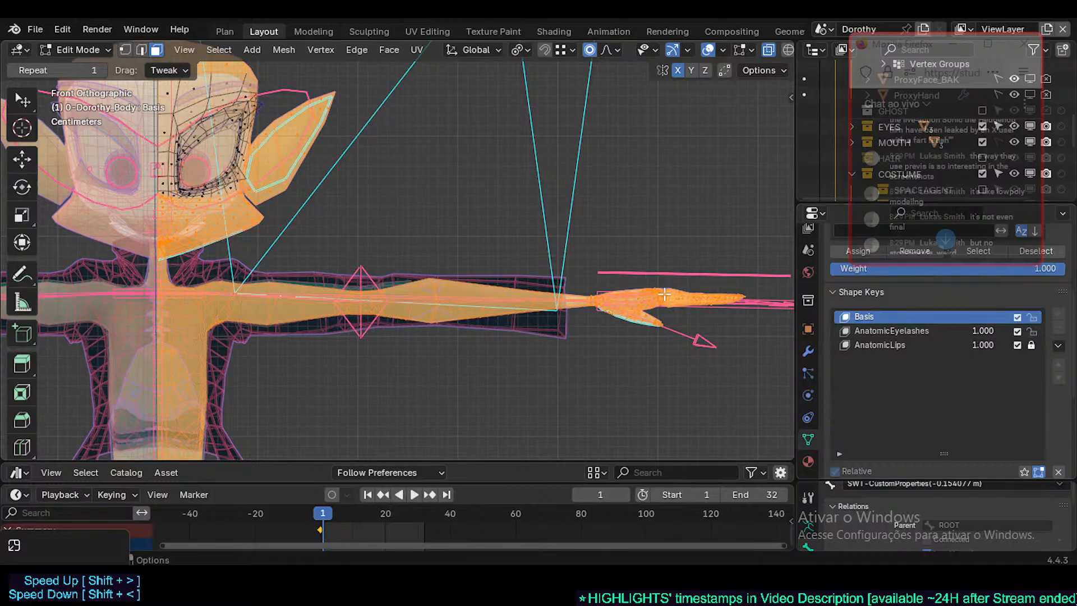
{"action": "key", "text": "1"}
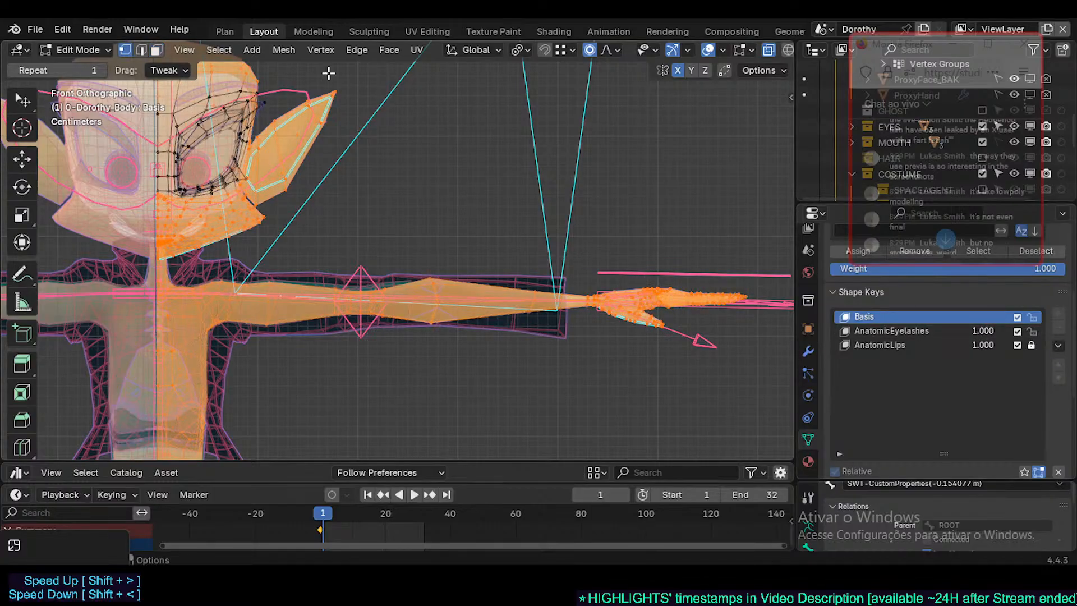
{"action": "left_click", "coordinate": [329, 50]}
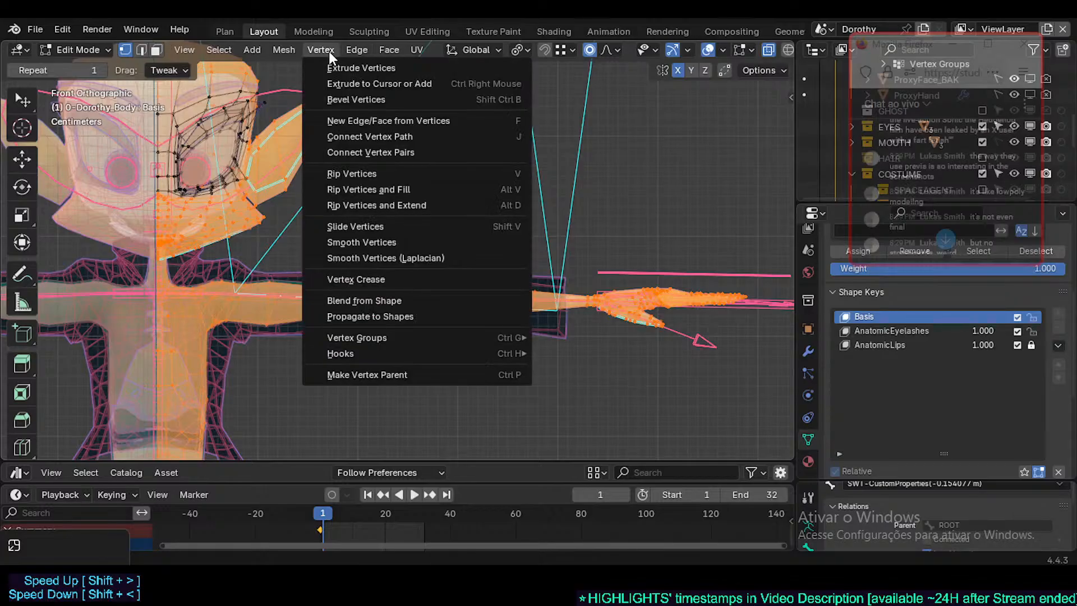
{"action": "left_click", "coordinate": [367, 300]}
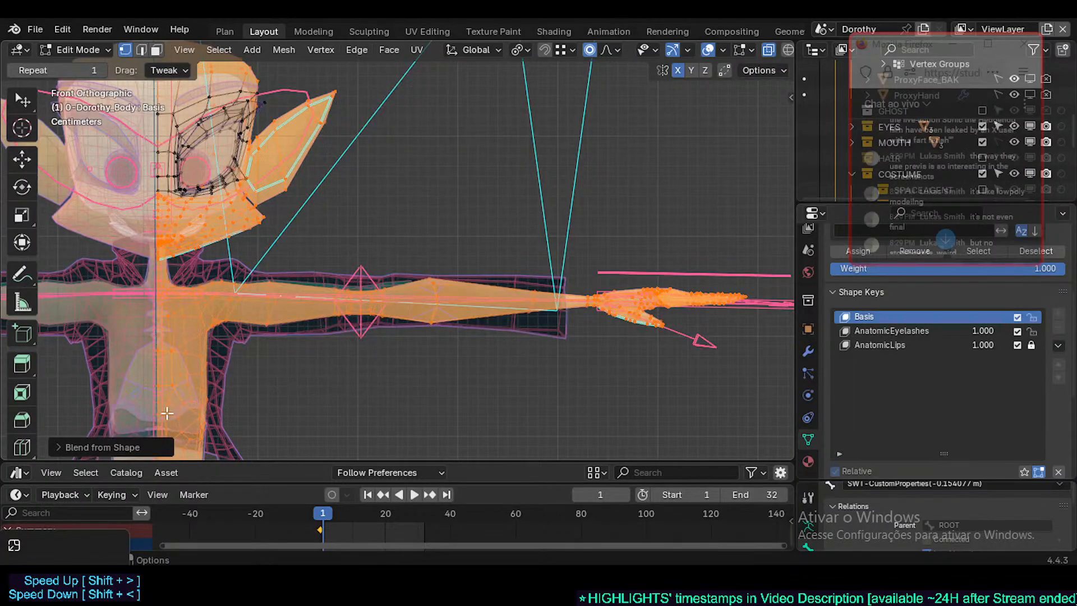
{"action": "left_click", "coordinate": [123, 447]}
{"action": "left_click", "coordinate": [181, 409]}
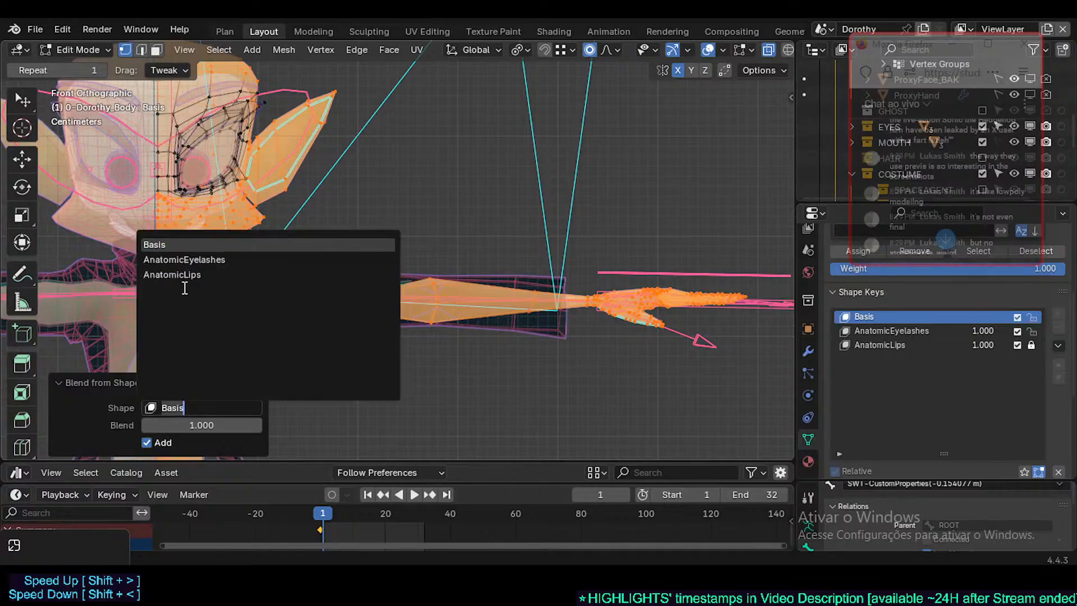
{"action": "left_click", "coordinate": [199, 260]}
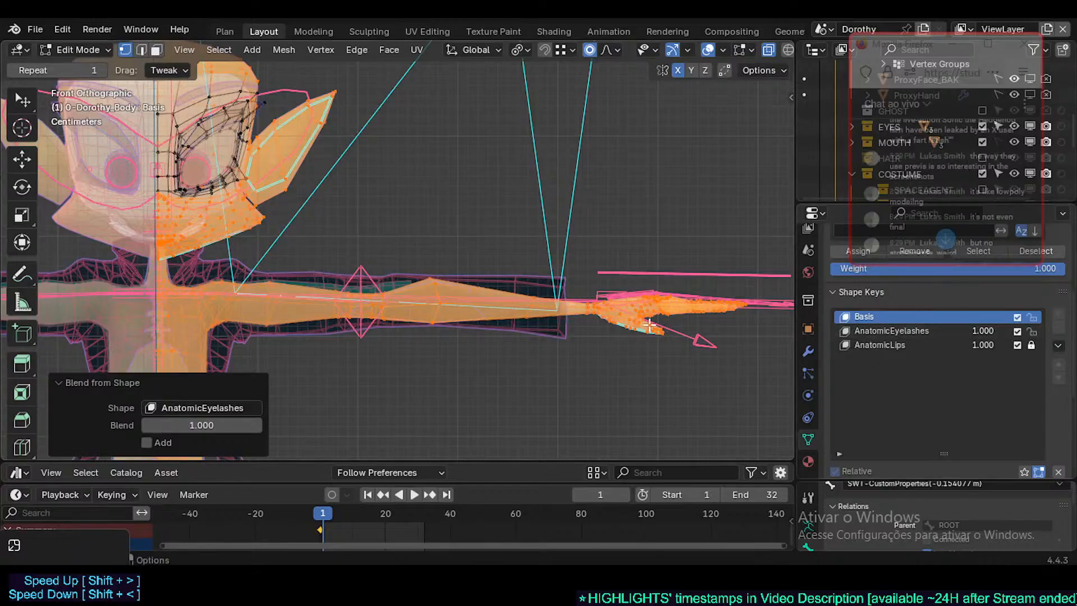
{"action": "key", "text": "Tab"}
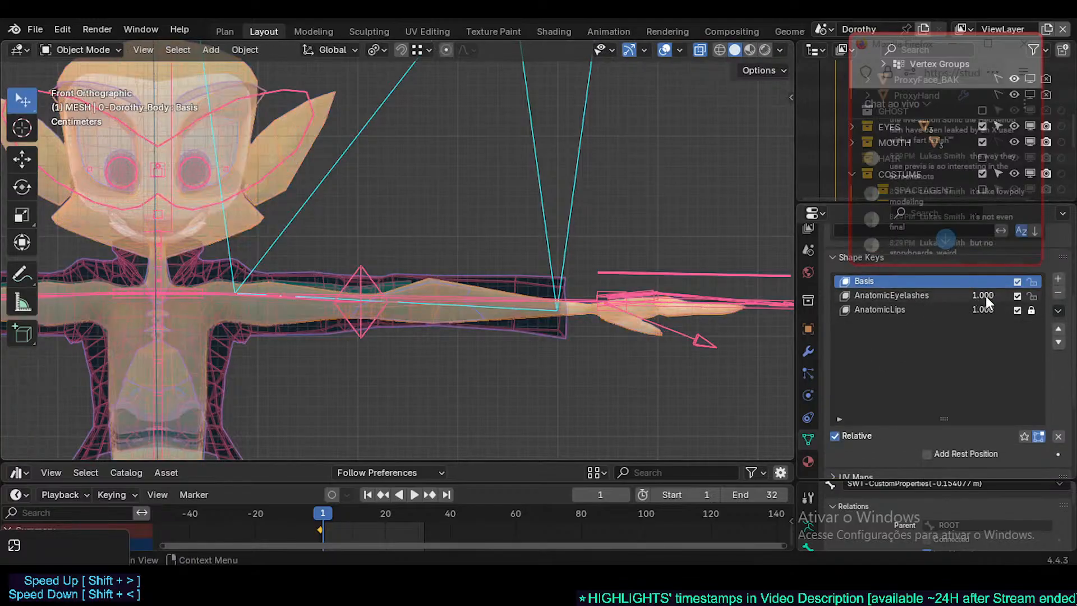
Check the AnatomicEyelashes shape key against the blended Basis in Object Mode and Edit Mode
{"action": "mouse_move", "coordinate": [986, 297]}
{"action": "left_mouse_down"}
{"action": "mouse_move", "coordinate": [929, 297]}
{"action": "mouse_move", "coordinate": [986, 297]}
{"action": "left_mouse_up"}
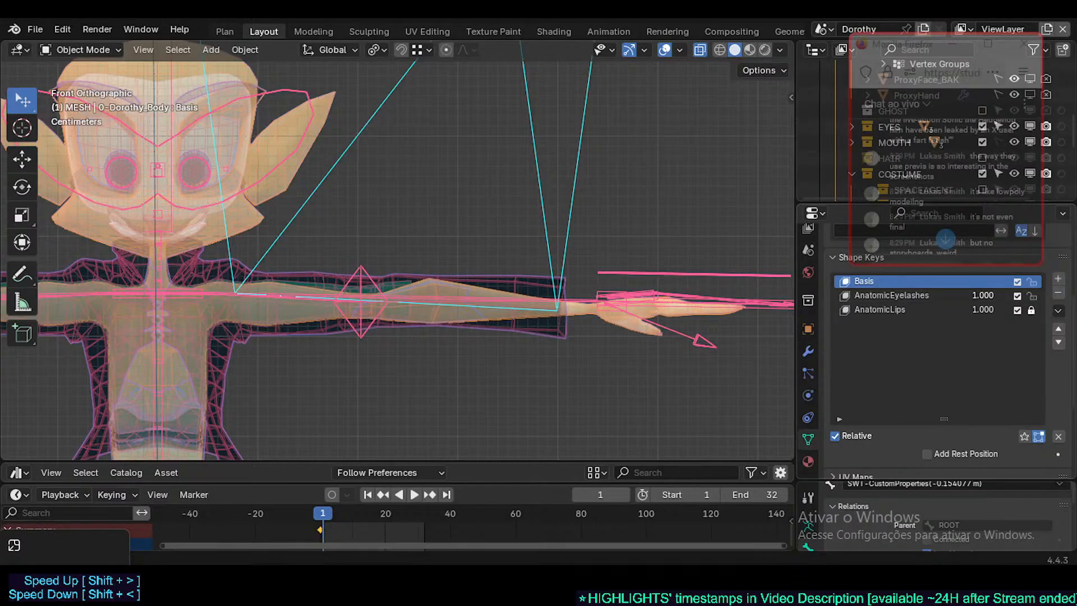
{"action": "left_click", "coordinate": [928, 297]}
{"action": "key", "text": "Tab"}
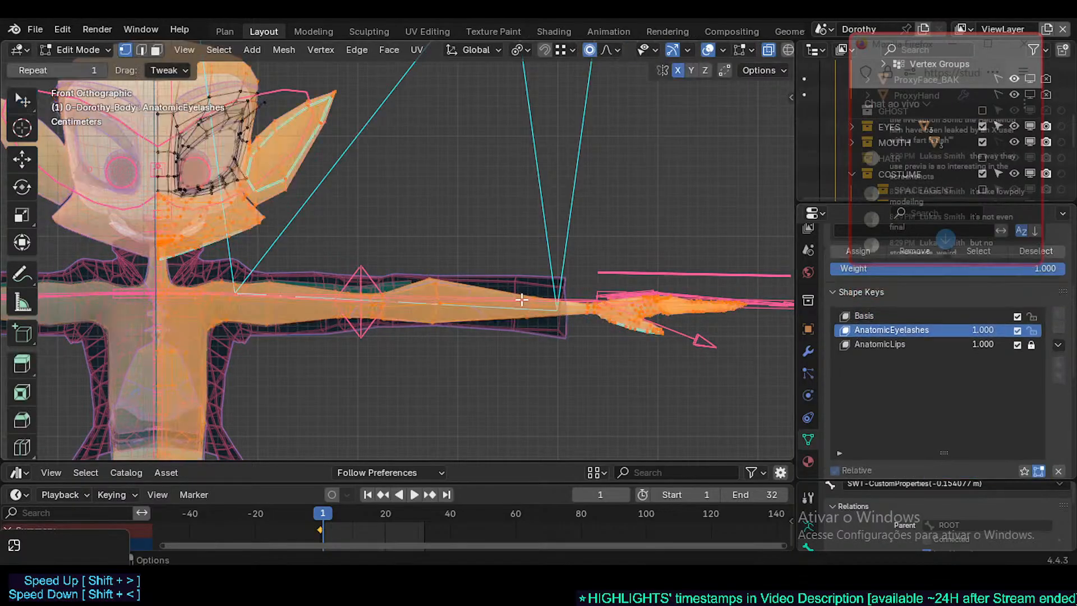
{"action": "mouse_move", "coordinate": [983, 331]}
{"action": "left_mouse_down"}
{"action": "mouse_move", "coordinate": [926, 330]}
{"action": "mouse_move", "coordinate": [983, 330]}
{"action": "left_mouse_up"}
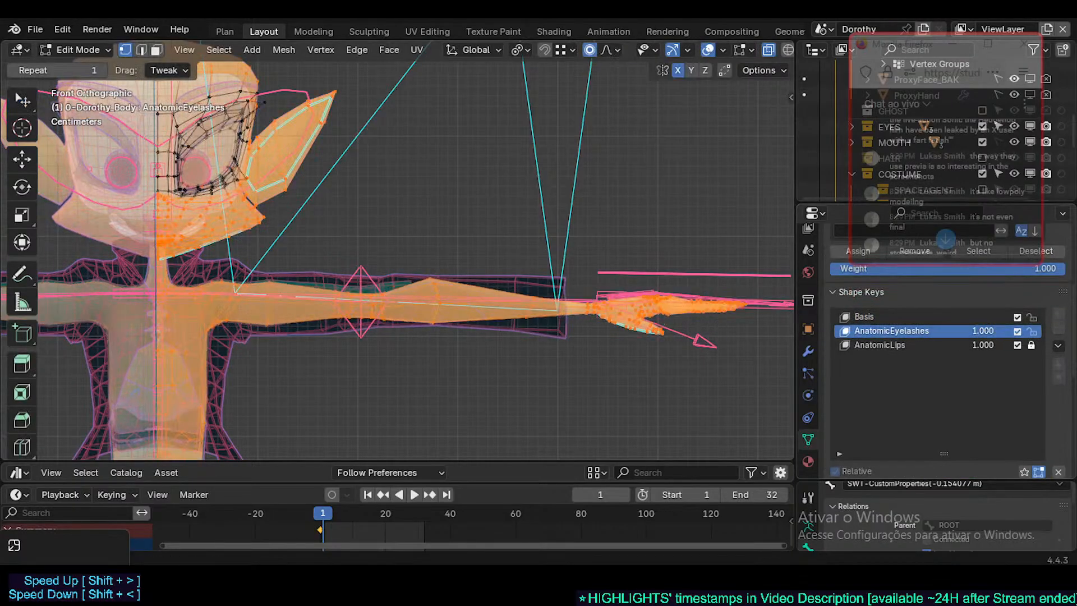
Try blending AnatomicEyelashes into the Basis selection again at 1.000 with Add on, and switch to Object Mode
{"action": "left_click", "coordinate": [900, 316]}
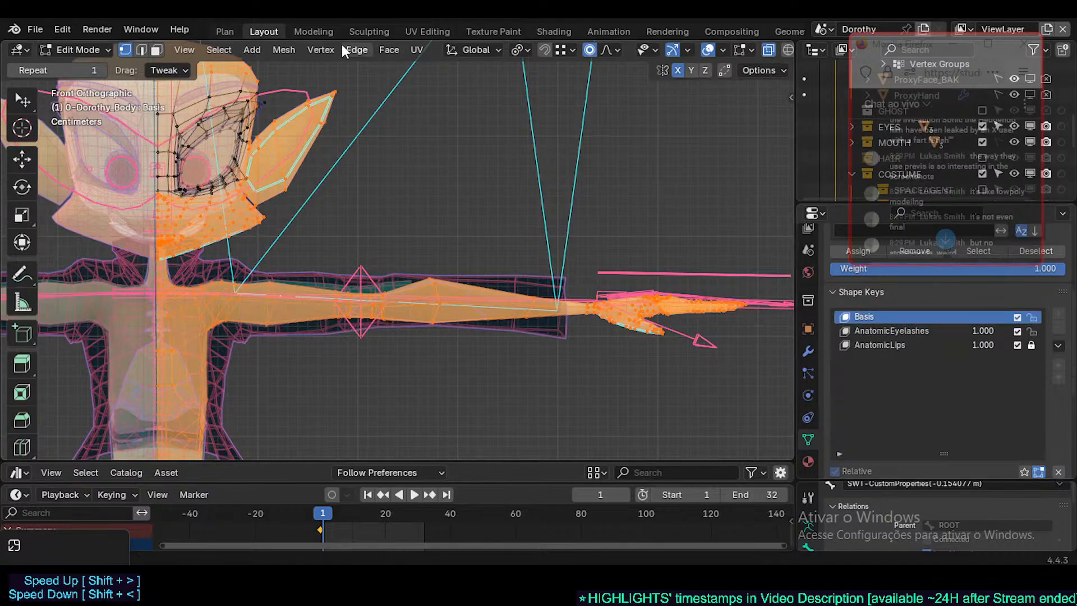
{"action": "left_click", "coordinate": [318, 47]}
{"action": "left_click", "coordinate": [365, 296]}
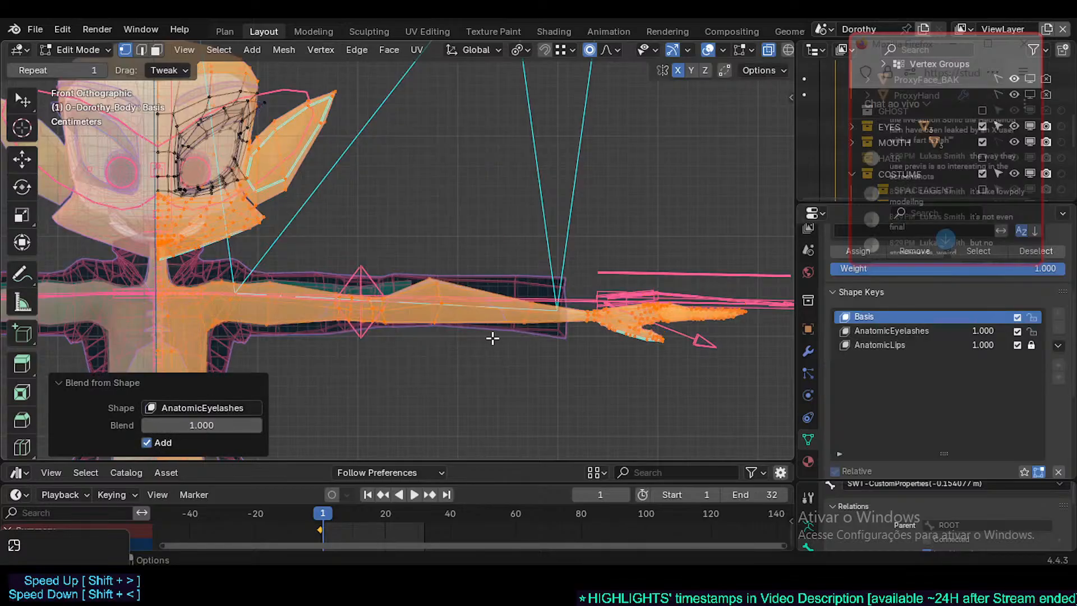
{"action": "key", "text": "Tab"}
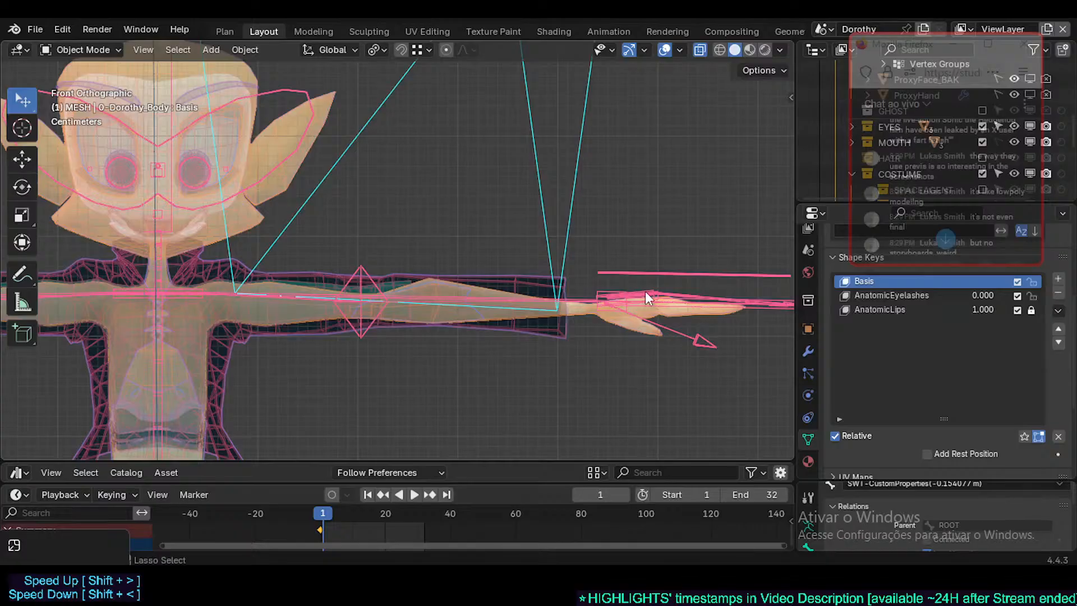
Check how the eyelash and lip shape key values affect the arms and mouth in Edit Mode
{"action": "key", "text": "Tab"}
{"action": "left_click", "coordinate": [987, 329]}
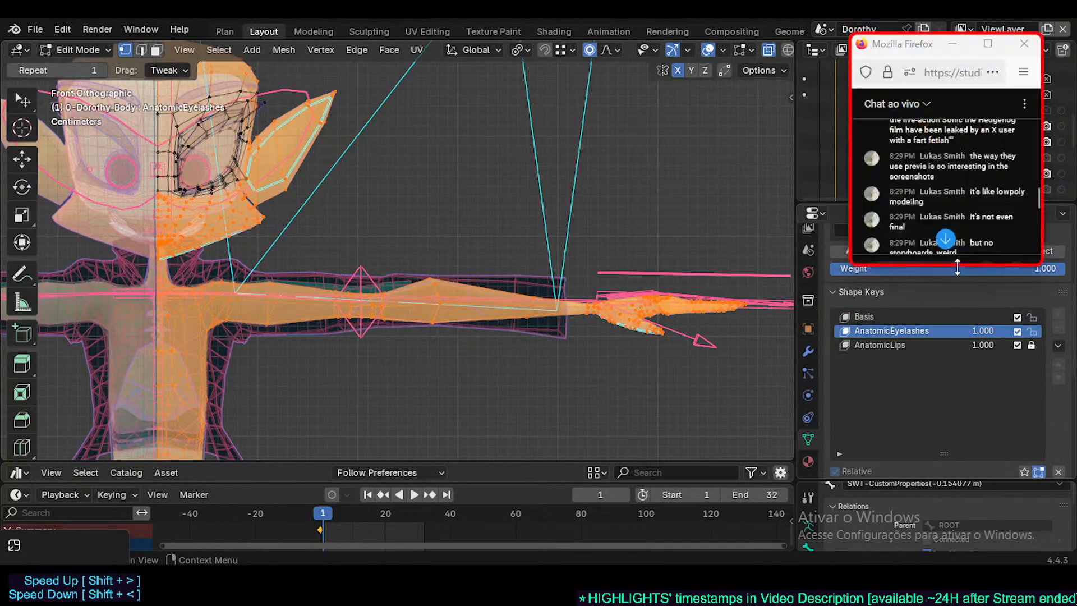
{"action": "left_click", "coordinate": [945, 239]}
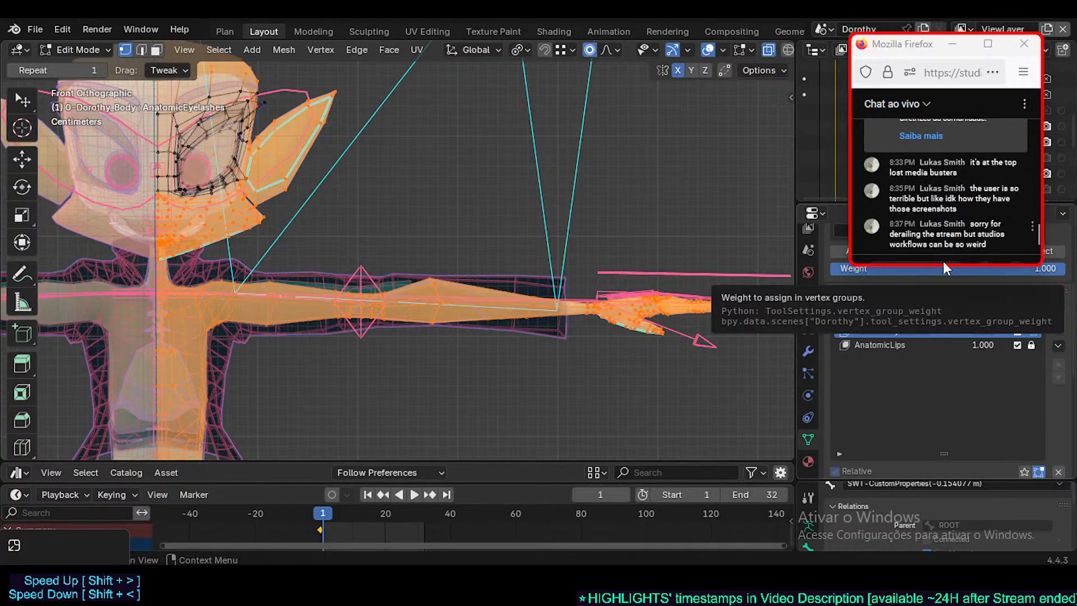
{"action": "scroll", "coordinate": [628, 280], "scroll_direction": "down", "scroll_amount": 2}
{"action": "middle_click_drag", "start_coordinate": [711, 308], "coordinate": [766, 319], "text": "shift"}
{"action": "scroll", "coordinate": [766, 319], "scroll_direction": "up", "scroll_amount": 1}
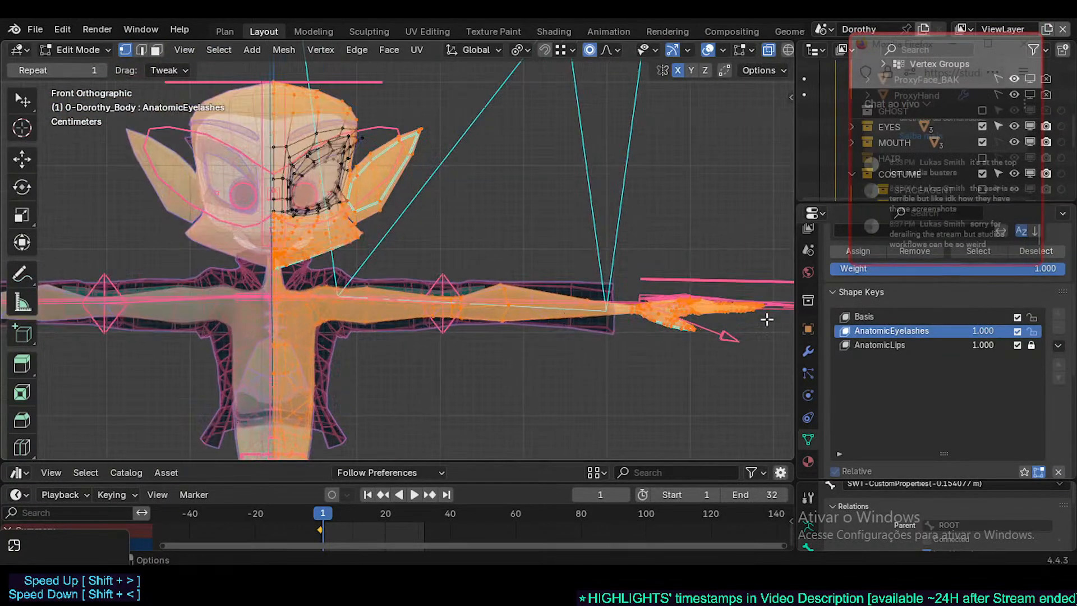
{"action": "left_click_drag", "start_coordinate": [981, 344], "coordinate": [936, 345]}
{"action": "scroll", "coordinate": [247, 298], "scroll_direction": "up", "scroll_amount": 4}
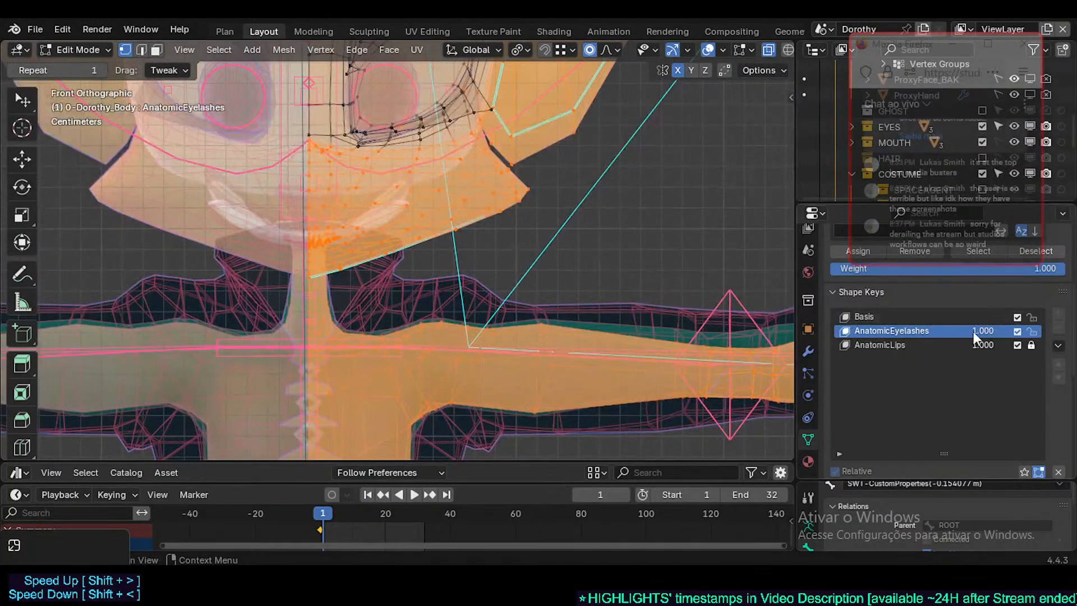
{"action": "mouse_move", "coordinate": [975, 344]}
{"action": "left_mouse_down"}
{"action": "mouse_move", "coordinate": [942, 344]}
{"action": "mouse_move", "coordinate": [981, 344]}
{"action": "left_mouse_up"}
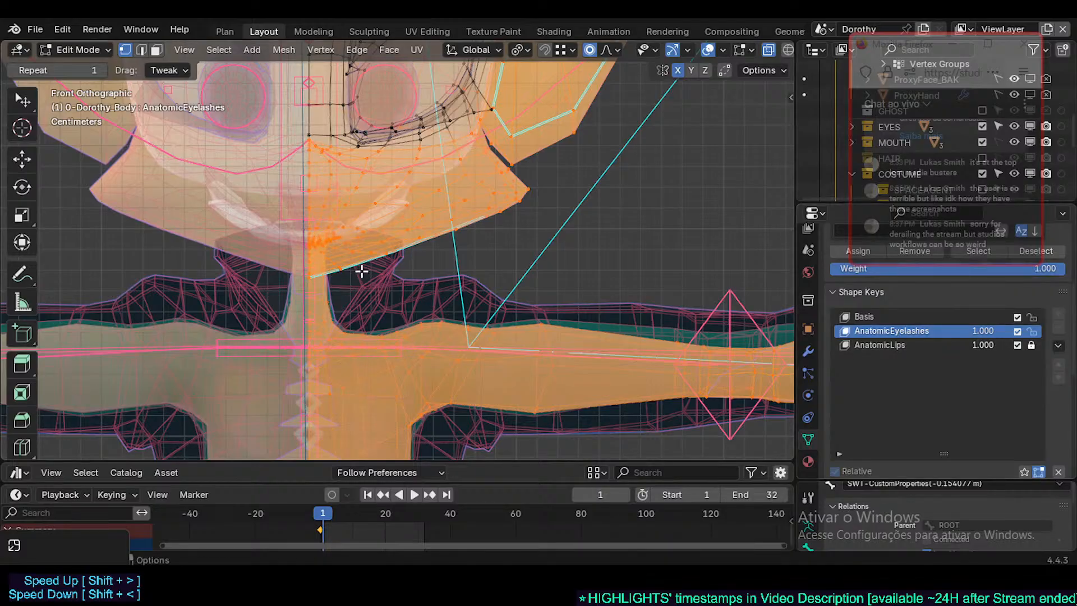
Return to Object Mode, turn off X-ray and the viewport overlays, and inspect the lower face and collar
{"action": "scroll", "coordinate": [361, 268], "scroll_direction": "up", "scroll_amount": 2}
{"action": "key", "text": "Tab"}
{"action": "middle_click_drag", "start_coordinate": [345, 270], "coordinate": [349, 287], "text": "shift"}
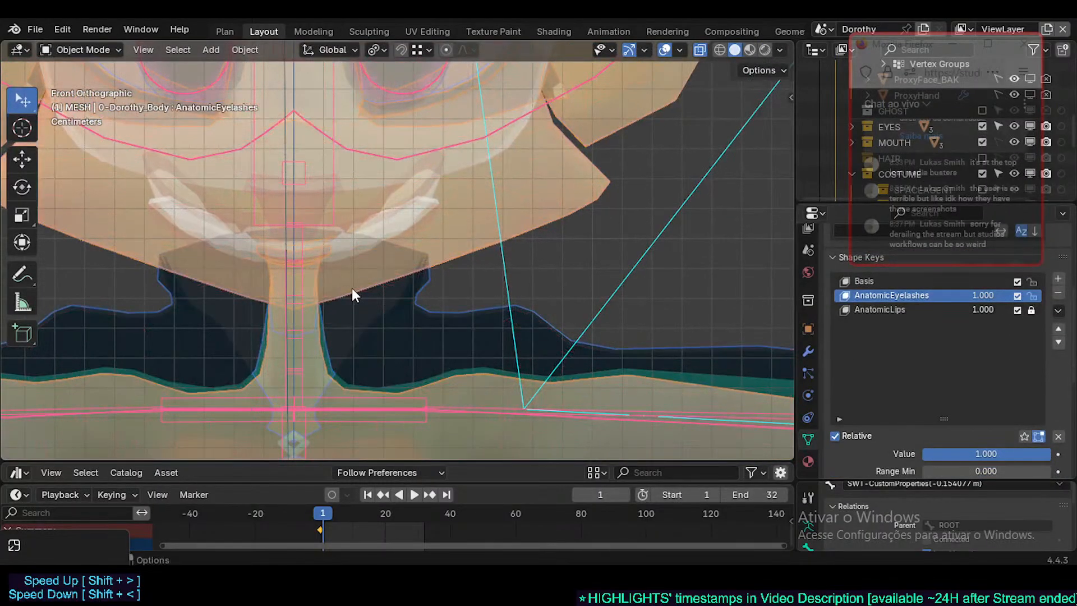
{"action": "key", "text": "alt+z"}
{"action": "scroll", "coordinate": [334, 279], "scroll_direction": "down", "scroll_amount": 3}
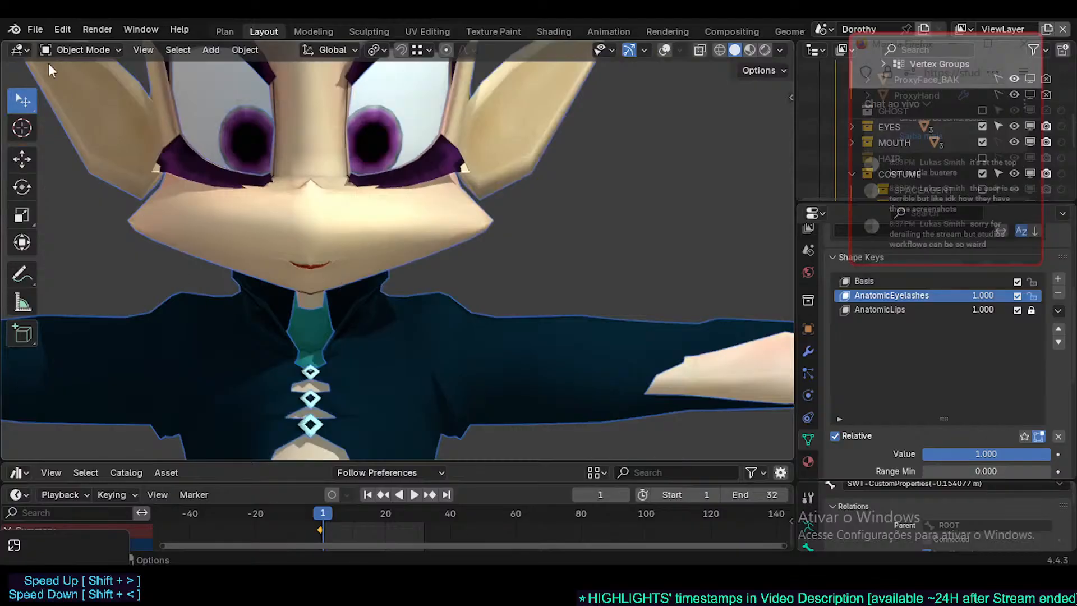
Switch to the Plan workspace, widen the text editor, and look through the ToDoList from the eyelid tasks to the final notes
{"action": "left_click", "coordinate": [224, 31]}
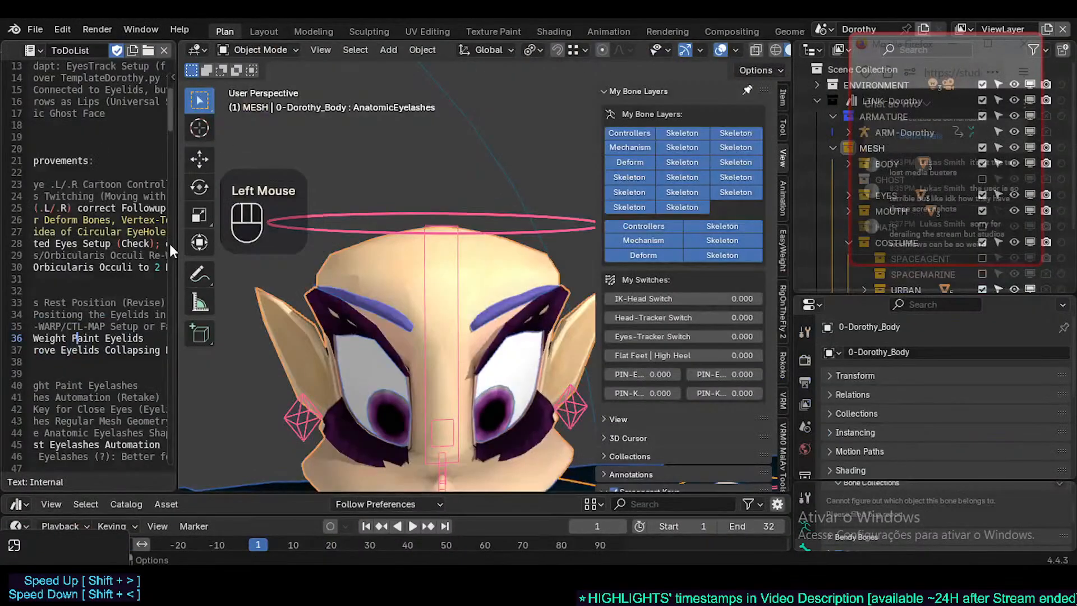
{"action": "left_click_drag", "start_coordinate": [171, 241], "coordinate": [630, 246]}
{"action": "scroll", "coordinate": [261, 300], "scroll_direction": "down", "scroll_amount": 3}
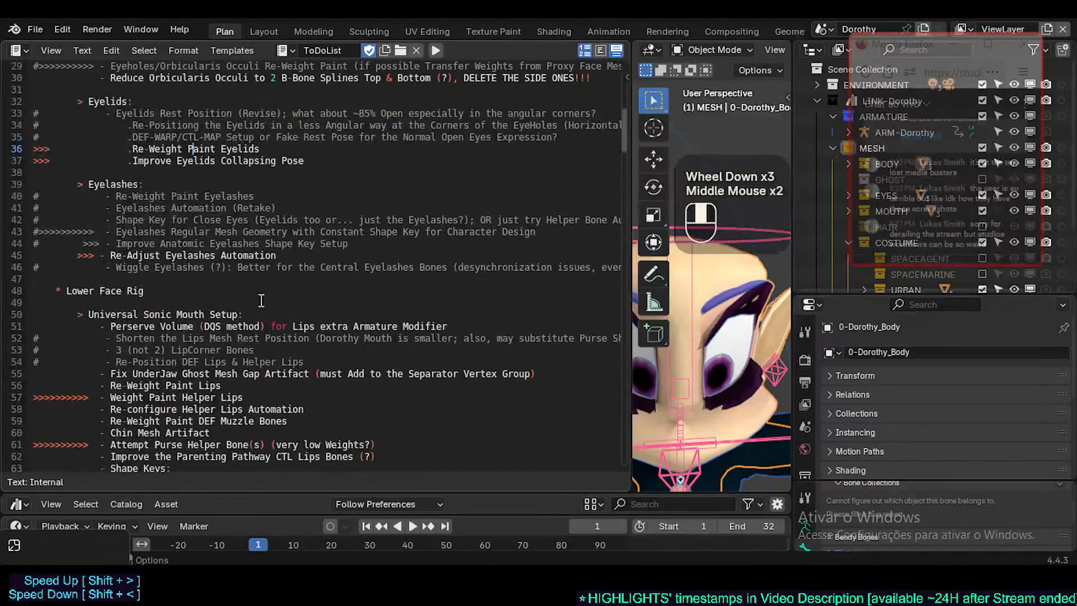
{"action": "scroll", "coordinate": [260, 300], "scroll_direction": "down", "scroll_amount": 15}
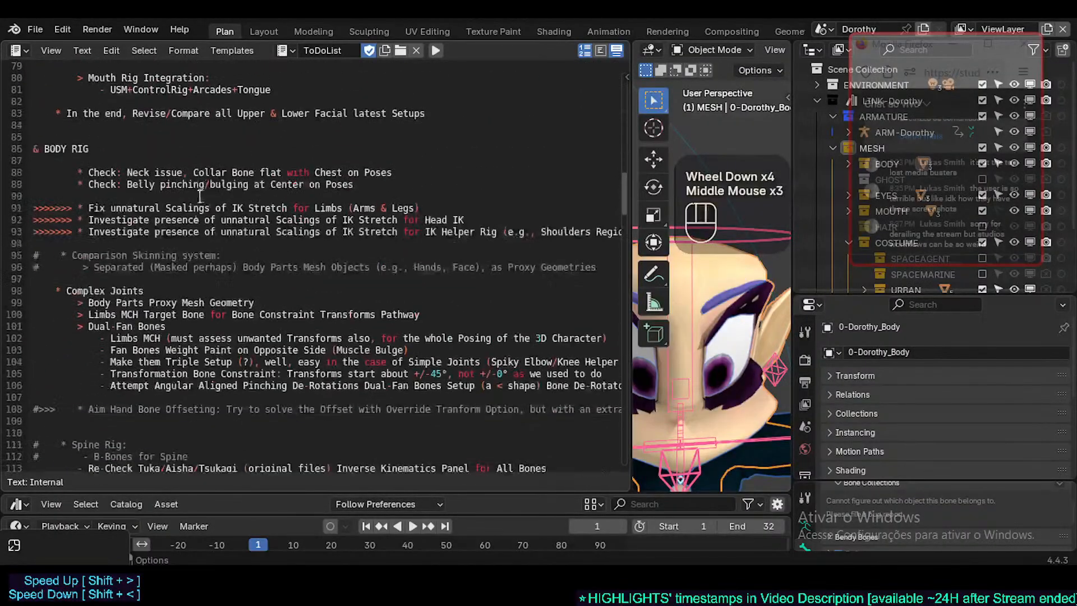
{"action": "scroll", "coordinate": [201, 196], "scroll_direction": "down", "scroll_amount": 18}
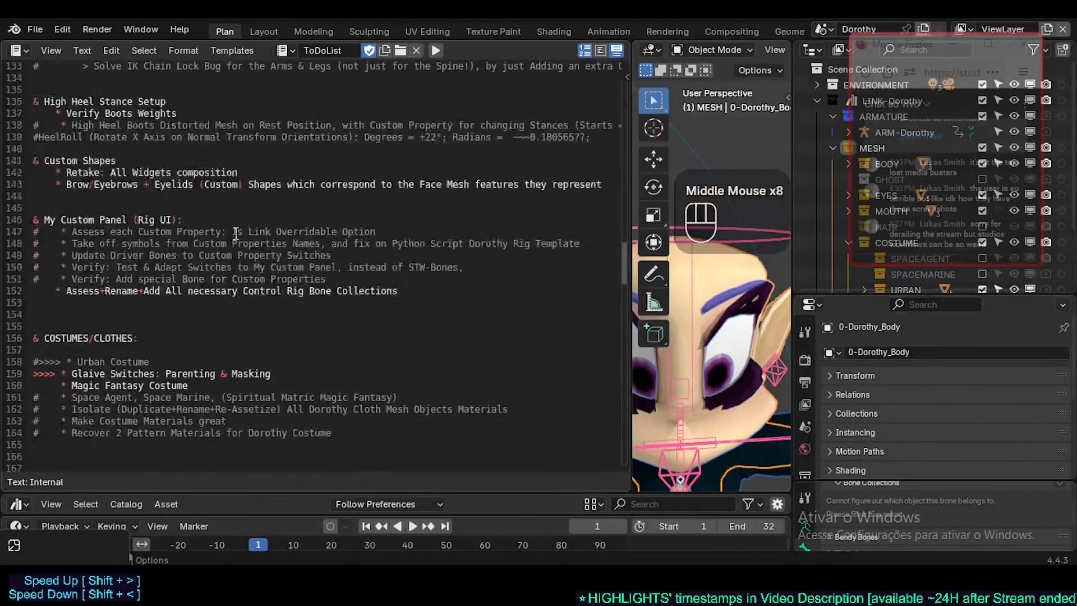
{"action": "scroll", "coordinate": [235, 233], "scroll_direction": "down", "scroll_amount": 7}
{"action": "scroll", "coordinate": [256, 319], "scroll_direction": "down", "scroll_amount": 10}
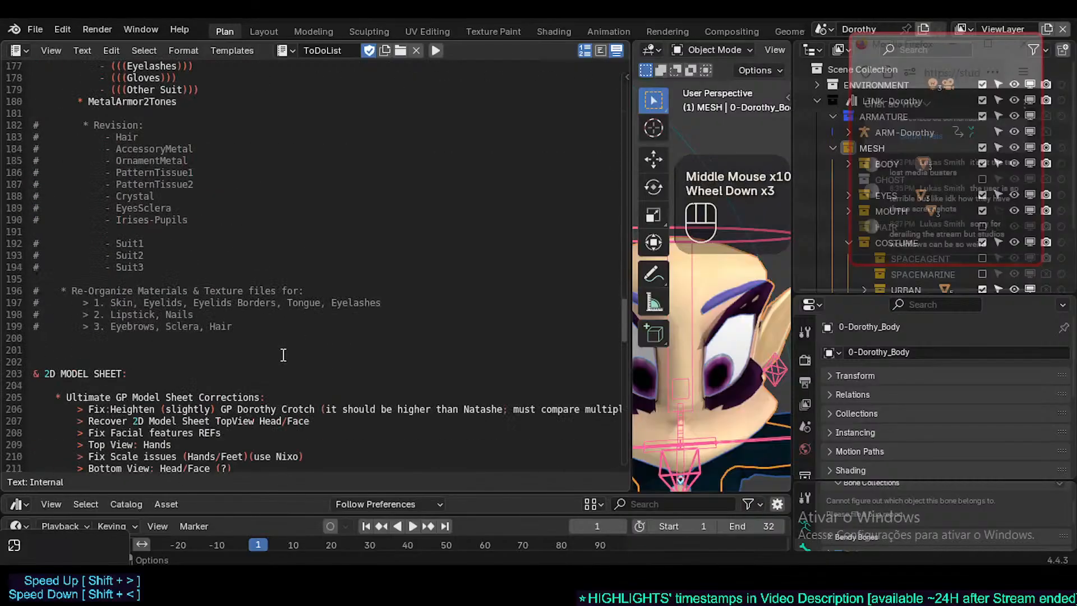
{"action": "scroll", "coordinate": [503, 308], "scroll_direction": "down", "scroll_amount": 1}
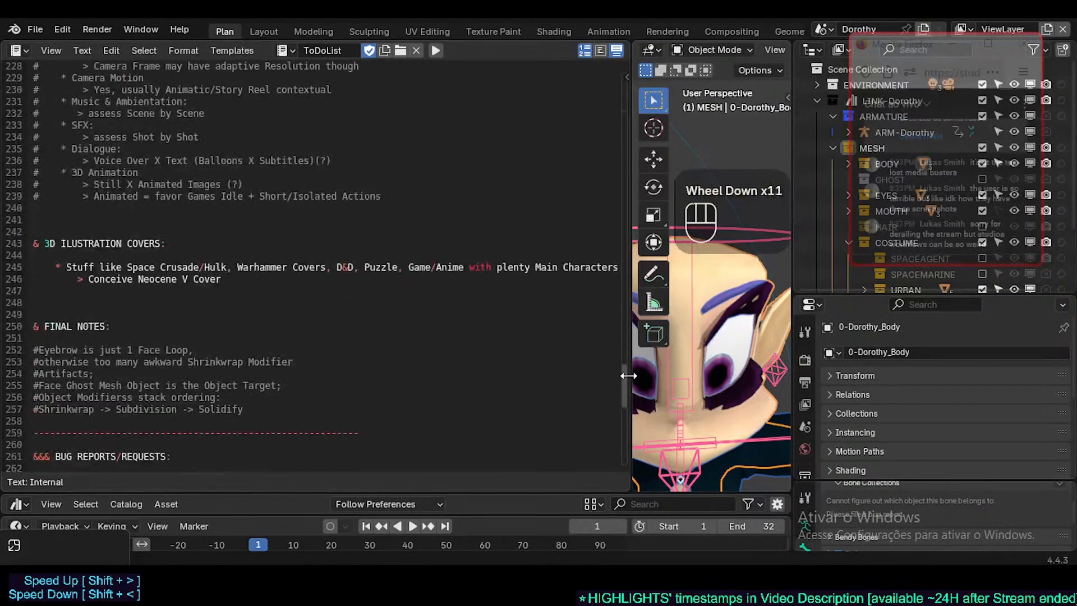
Return to the beginning of the to-do list and review the Face and Upper Face tasks under Face Rig
{"action": "left_click", "coordinate": [628, 375]}
{"action": "left_click_drag", "start_coordinate": [629, 381], "coordinate": [660, 95]}
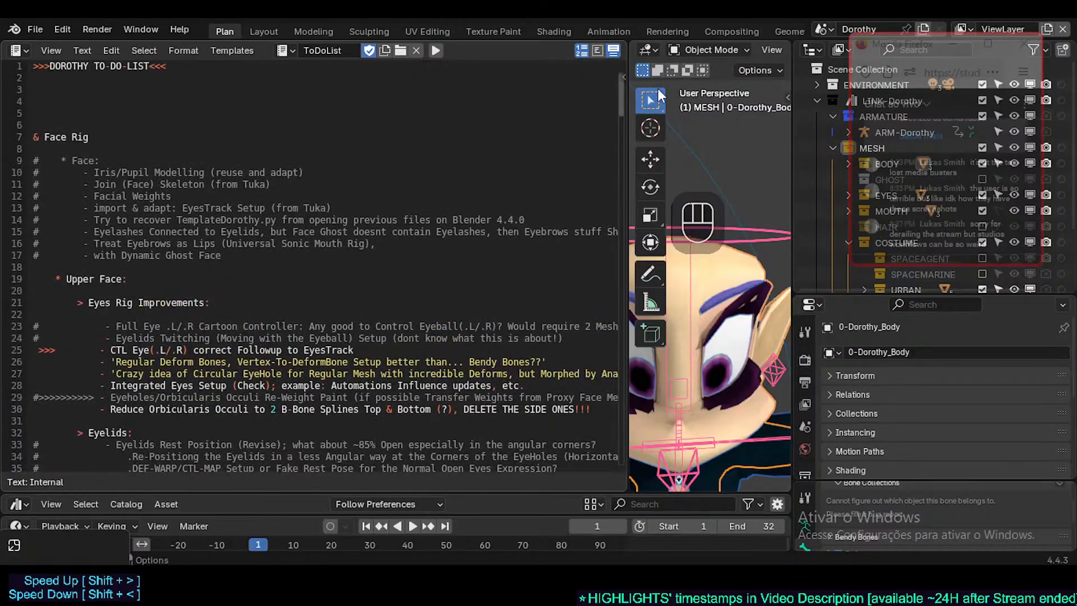
{"action": "mouse_move", "coordinate": [659, 92]}
{"action": "left_mouse_down"}
{"action": "mouse_move", "coordinate": [657, 115]}
{"action": "mouse_move", "coordinate": [671, 88]}
{"action": "mouse_move", "coordinate": [667, 105]}
{"action": "left_mouse_up"}
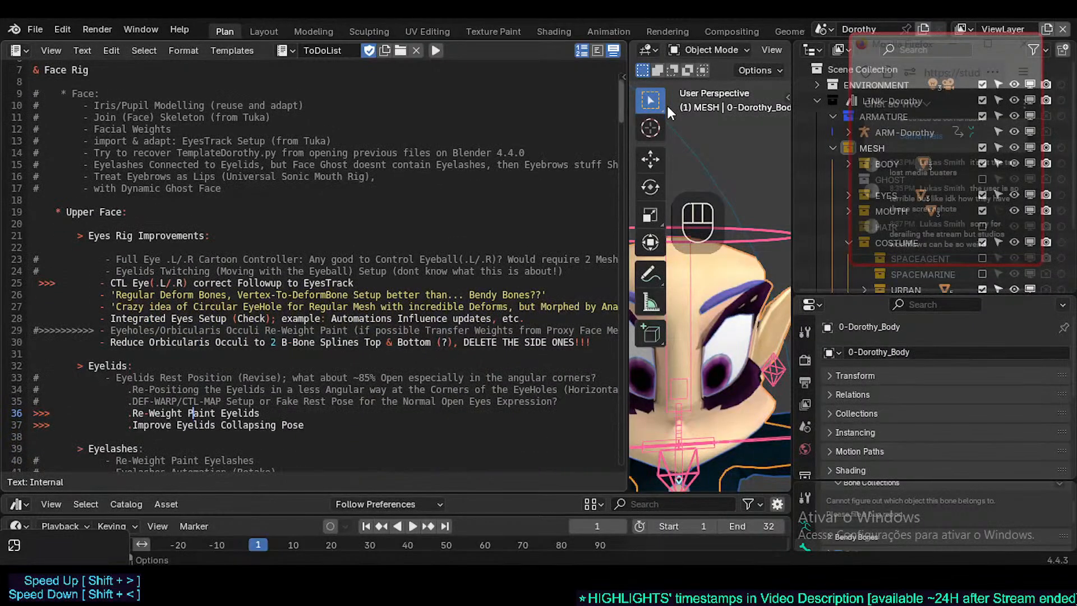
{"action": "mouse_move", "coordinate": [667, 105]}
{"action": "left_mouse_down"}
{"action": "mouse_move", "coordinate": [669, 117]}
{"action": "mouse_move", "coordinate": [678, 90]}
{"action": "mouse_move", "coordinate": [680, 115]}
{"action": "left_mouse_up"}
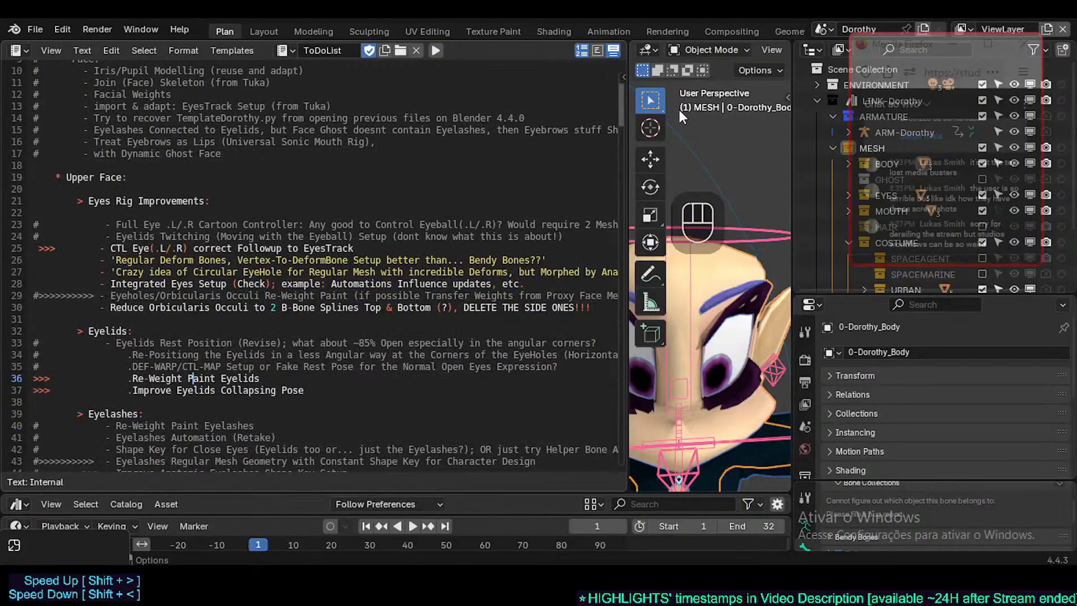
{"action": "mouse_move", "coordinate": [679, 109]}
{"action": "left_mouse_down"}
{"action": "mouse_move", "coordinate": [685, 89]}
{"action": "mouse_move", "coordinate": [681, 102]}
{"action": "left_mouse_up"}
{"action": "middle_click_drag", "start_coordinate": [254, 269], "coordinate": [252, 264]}
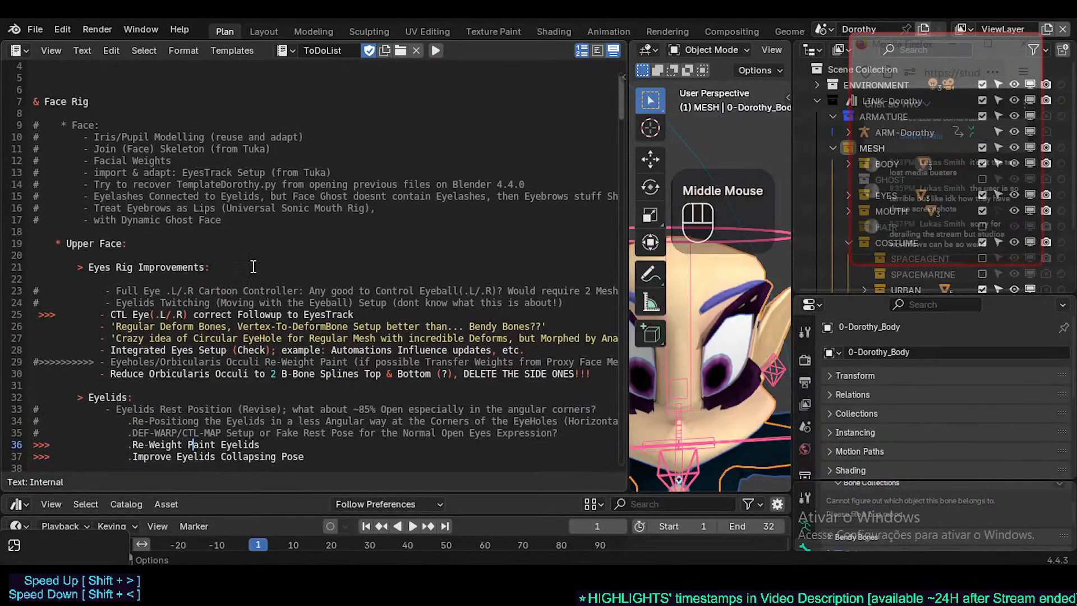
{"action": "left_click", "coordinate": [255, 229]}
{"action": "scroll", "coordinate": [179, 239], "scroll_direction": "up", "scroll_amount": 2}
{"action": "scroll", "coordinate": [182, 263], "scroll_direction": "up", "scroll_amount": 1}
{"action": "scroll", "coordinate": [182, 263], "scroll_direction": "down", "scroll_amount": 1}
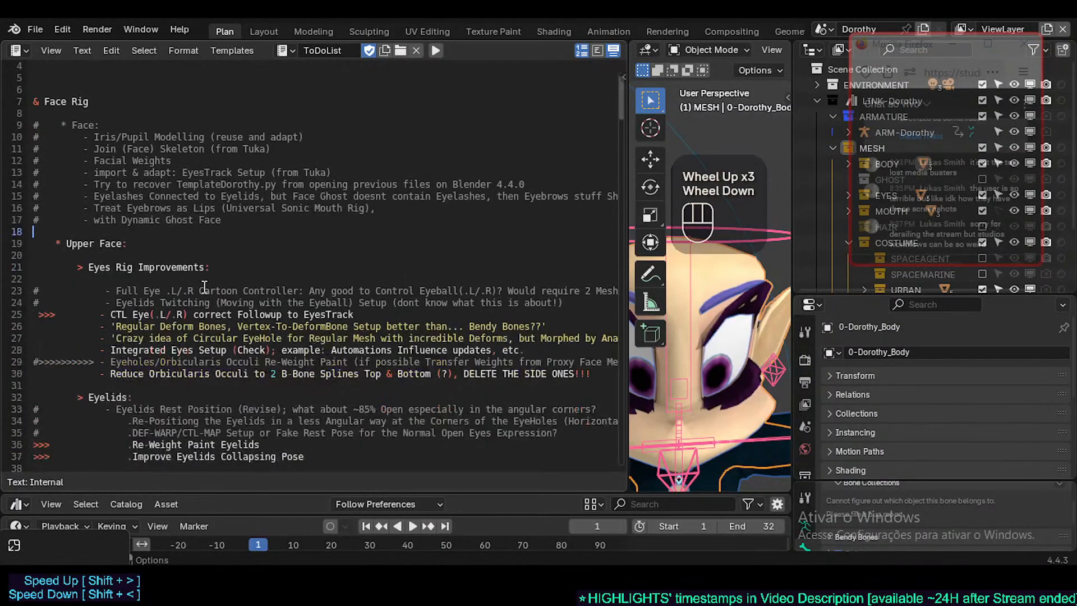
{"action": "scroll", "coordinate": [215, 253], "scroll_direction": "down", "scroll_amount": 1}
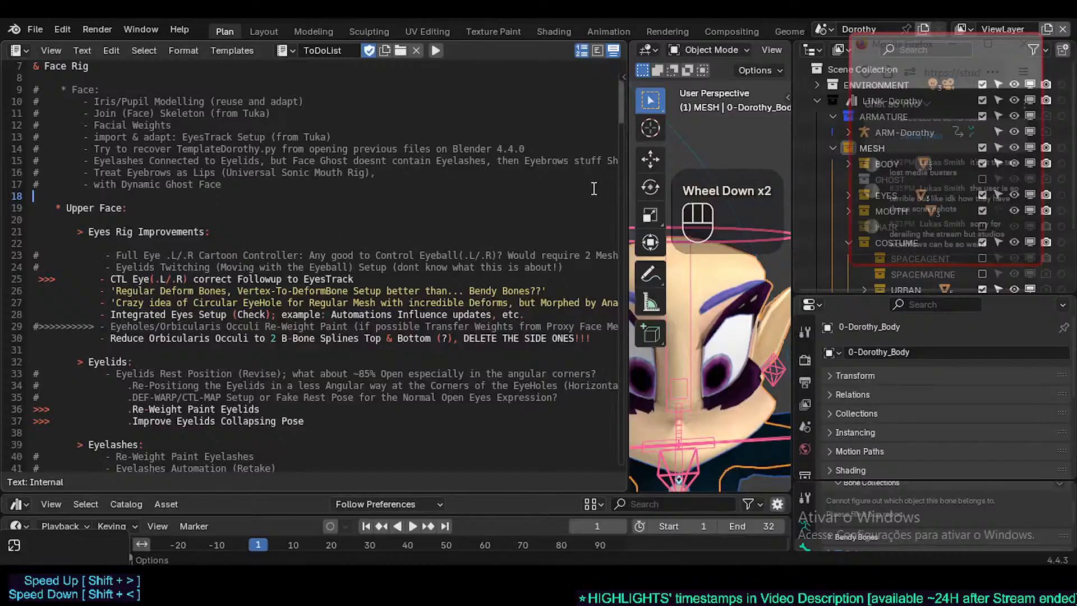
Read through the Eyes Rig Improvements, Eyelids and Eyelashes tasks in the to-do list
{"action": "mouse_move", "coordinate": [628, 189]}
{"action": "left_mouse_down"}
{"action": "mouse_move", "coordinate": [577, 190]}
{"action": "mouse_move", "coordinate": [623, 189]}
{"action": "left_mouse_up"}
{"action": "scroll", "coordinate": [567, 193], "scroll_direction": "down", "scroll_amount": 1}
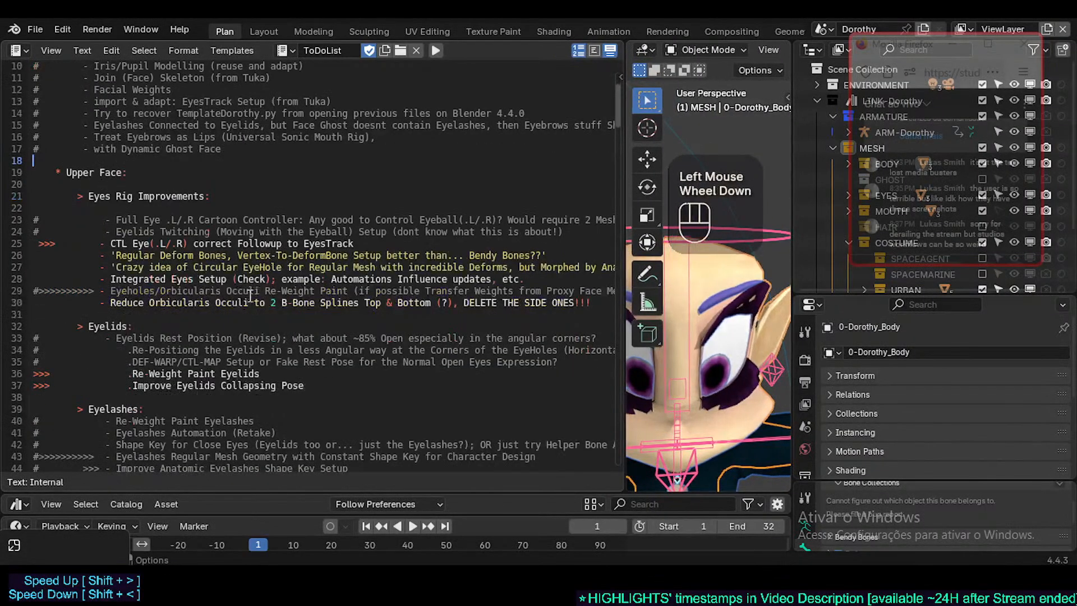
{"action": "scroll", "coordinate": [568, 193], "scroll_direction": "up", "scroll_amount": 2}
{"action": "scroll", "coordinate": [567, 193], "scroll_direction": "down", "scroll_amount": 2}
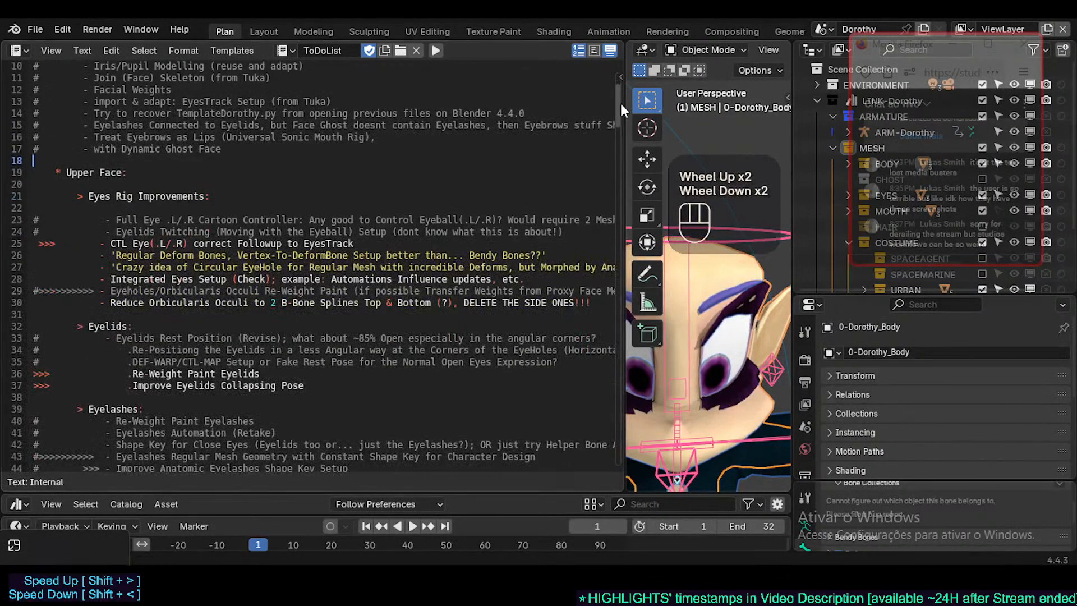
{"action": "mouse_move", "coordinate": [621, 104]}
{"action": "left_mouse_down"}
{"action": "mouse_move", "coordinate": [620, 89]}
{"action": "mouse_move", "coordinate": [617, 122]}
{"action": "left_mouse_up"}
{"action": "scroll", "coordinate": [298, 175], "scroll_direction": "up", "scroll_amount": 2}
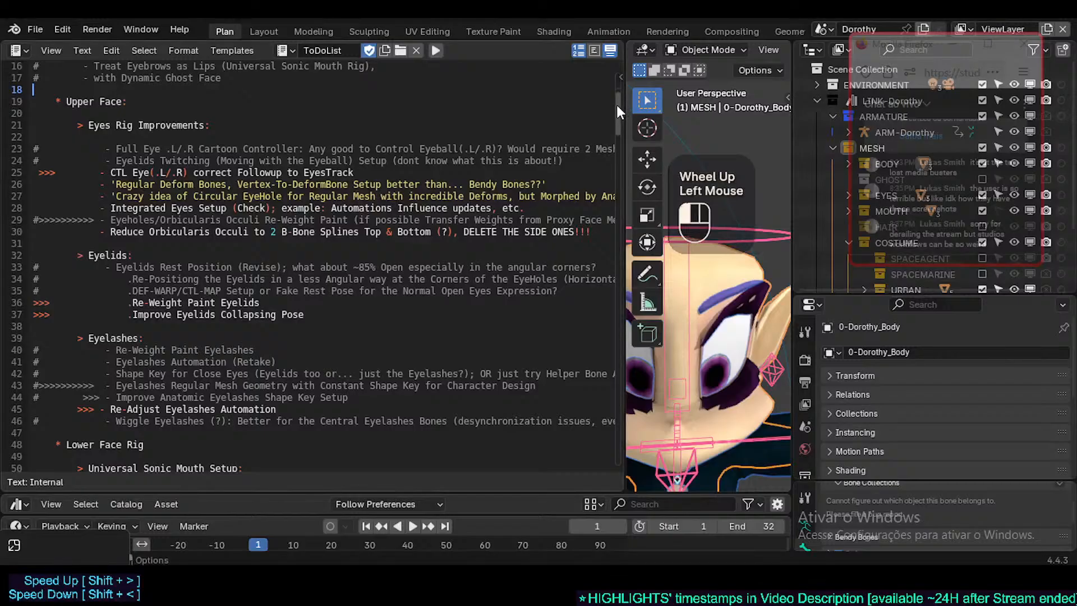
{"action": "mouse_move", "coordinate": [617, 106]}
{"action": "left_mouse_down"}
{"action": "mouse_move", "coordinate": [618, 78]}
{"action": "mouse_move", "coordinate": [630, 106]}
{"action": "left_mouse_up"}
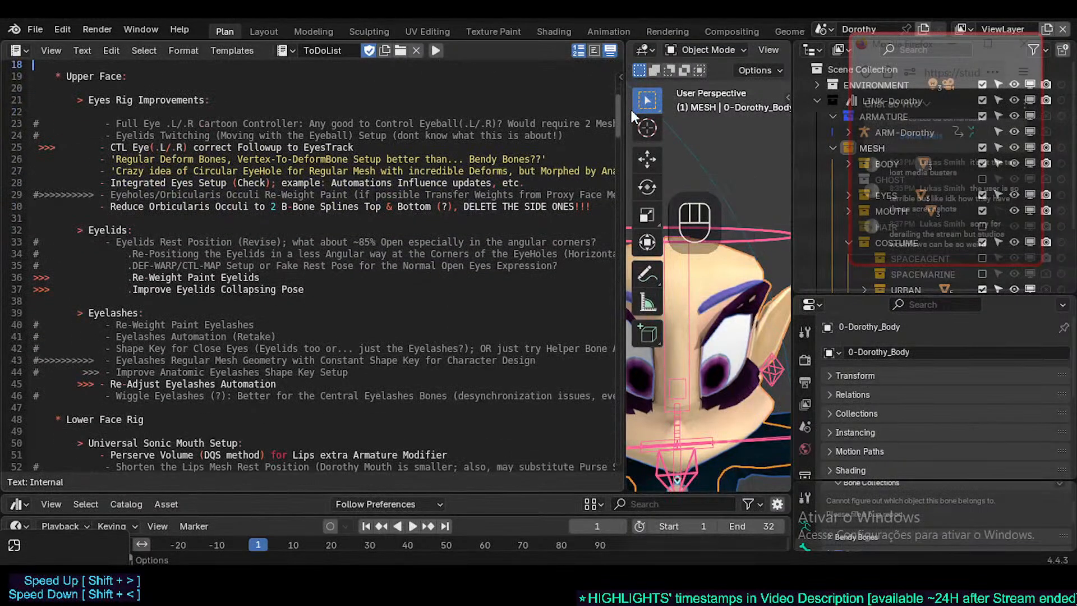
{"action": "left_click_drag", "start_coordinate": [631, 106], "coordinate": [632, 102]}
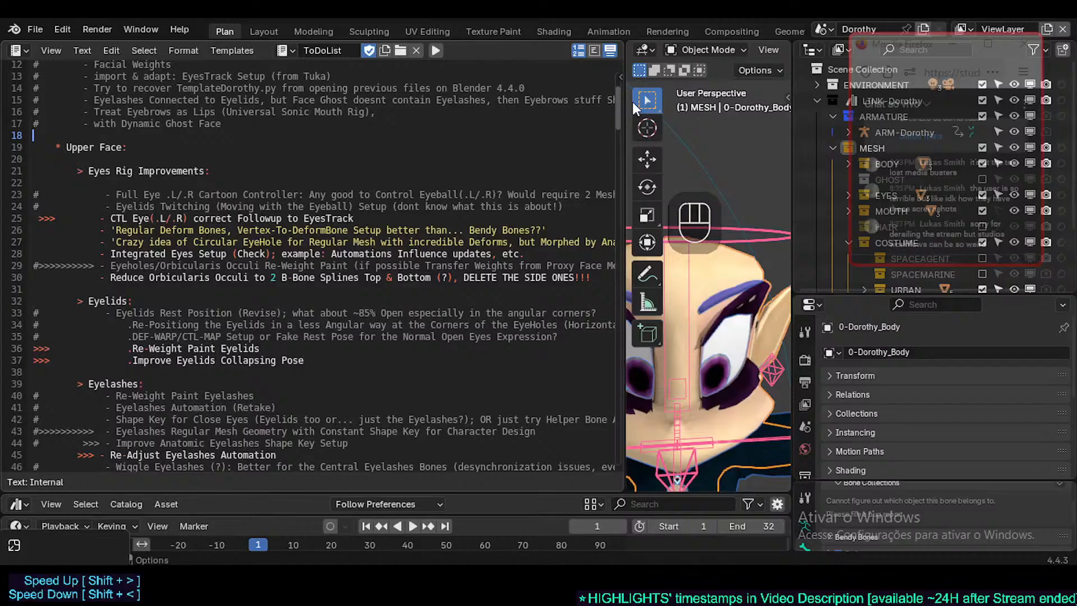
{"action": "mouse_move", "coordinate": [631, 102]}
{"action": "left_mouse_down"}
{"action": "mouse_move", "coordinate": [641, 109]}
{"action": "mouse_move", "coordinate": [642, 96]}
{"action": "left_mouse_up"}
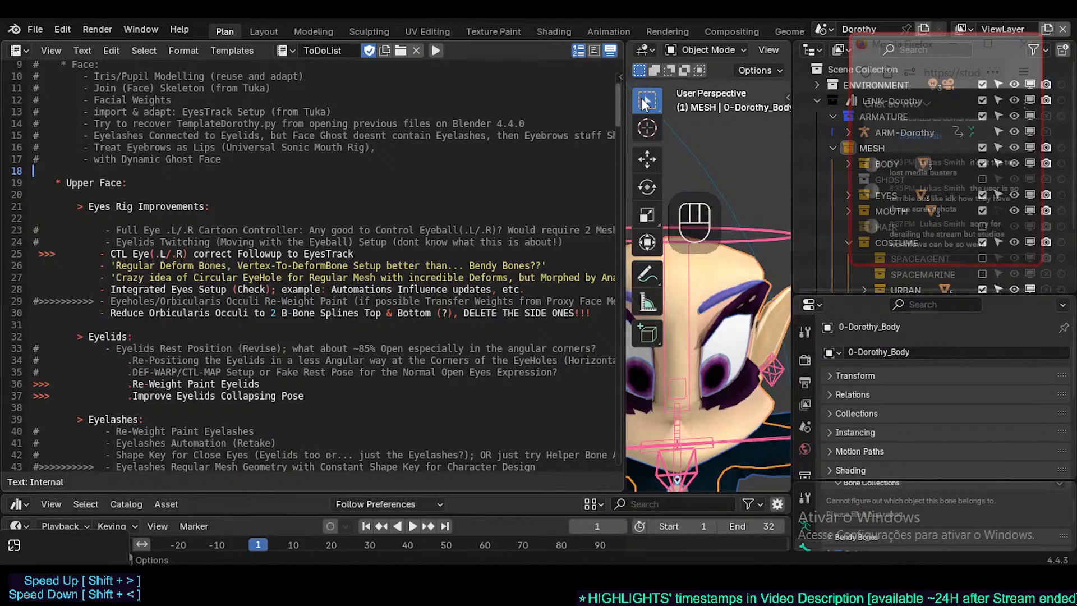
{"action": "left_click_drag", "start_coordinate": [641, 97], "coordinate": [643, 105]}
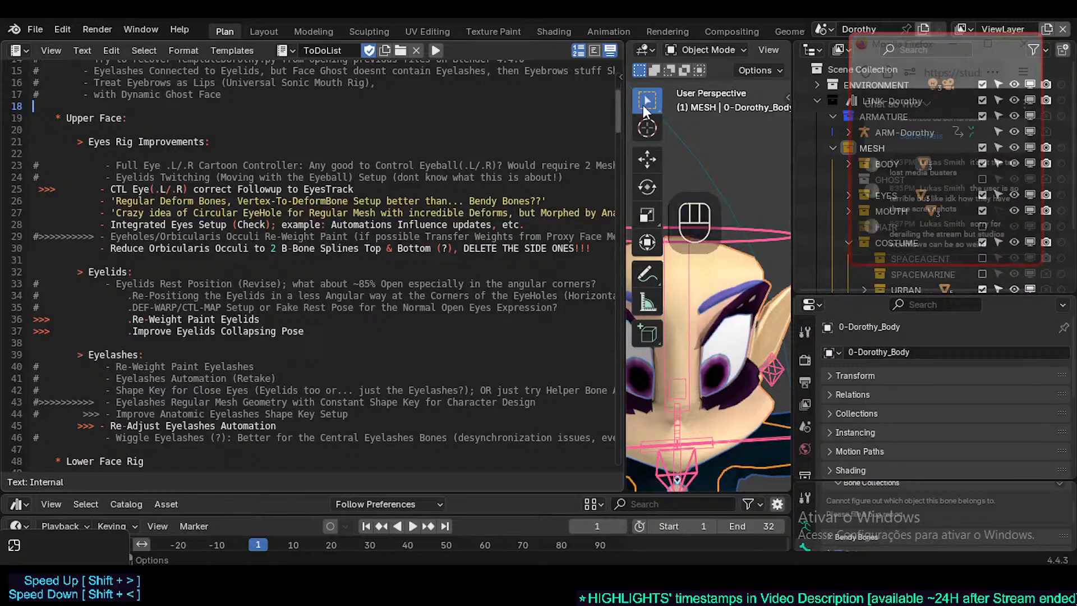
{"action": "left_click_drag", "start_coordinate": [643, 106], "coordinate": [652, 106]}
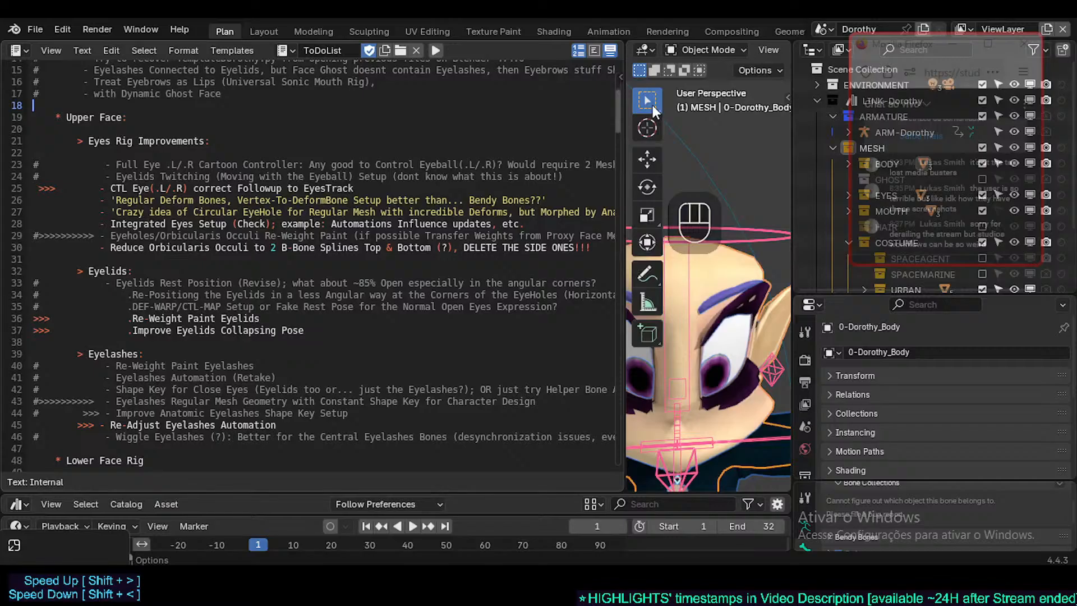
Highlight the CTL Eye followup task and look over the Lower Face Rig and Body Rig tasks
{"action": "left_click_drag", "start_coordinate": [110, 183], "coordinate": [304, 182]}
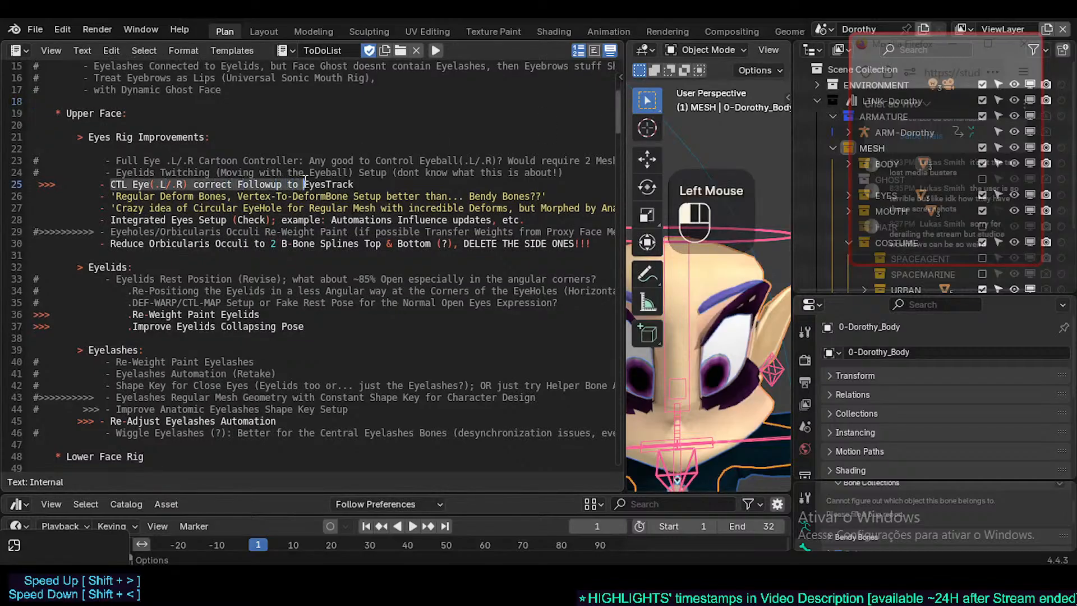
{"action": "scroll", "coordinate": [233, 228], "scroll_direction": "up", "scroll_amount": 2}
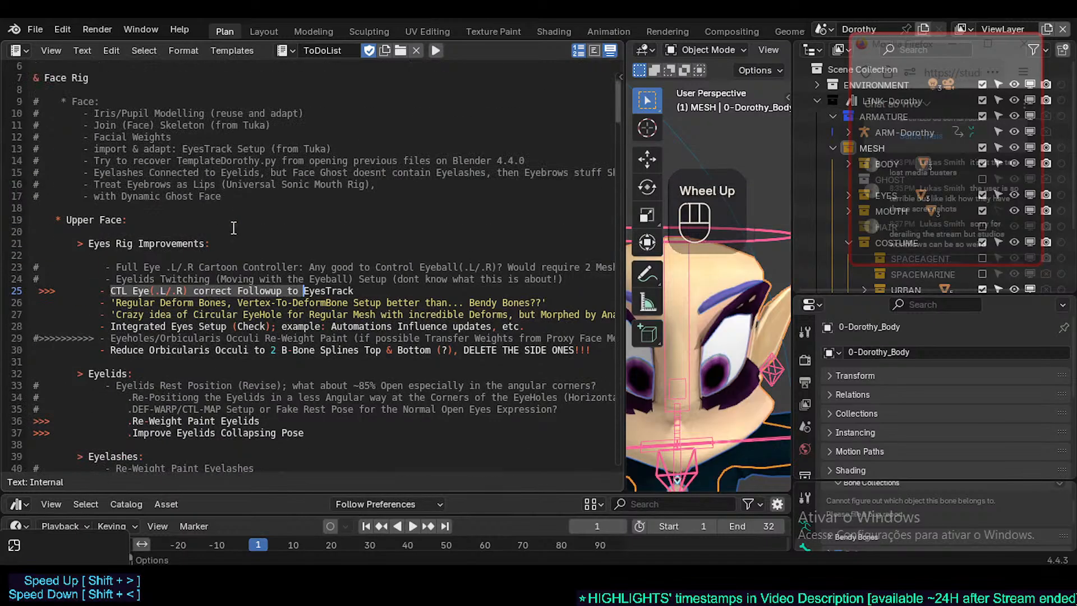
{"action": "scroll", "coordinate": [233, 228], "scroll_direction": "down", "scroll_amount": 7}
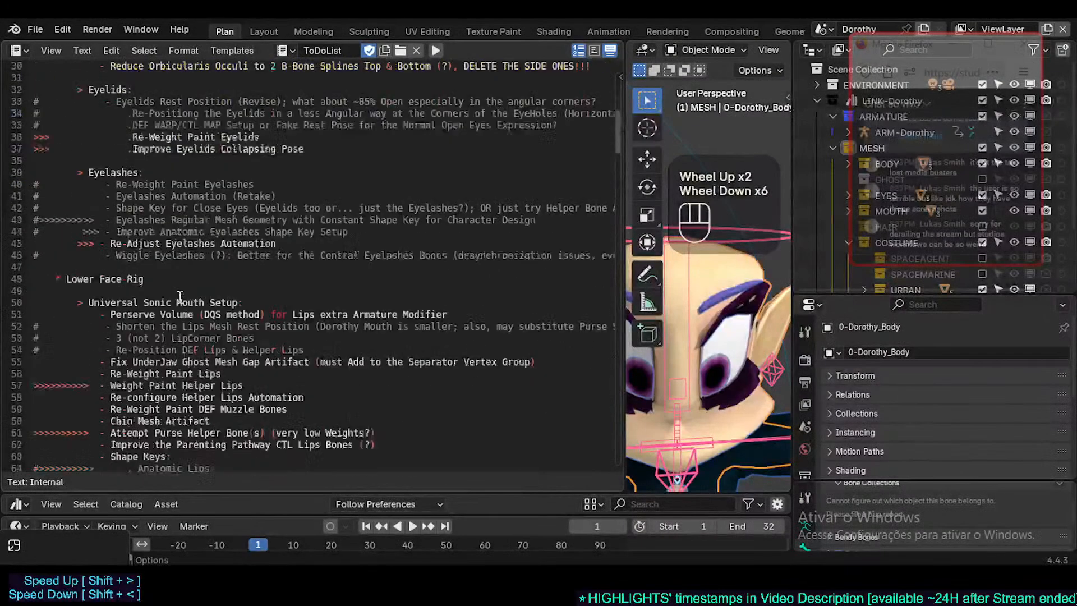
{"action": "scroll", "coordinate": [179, 302], "scroll_direction": "down", "scroll_amount": 7}
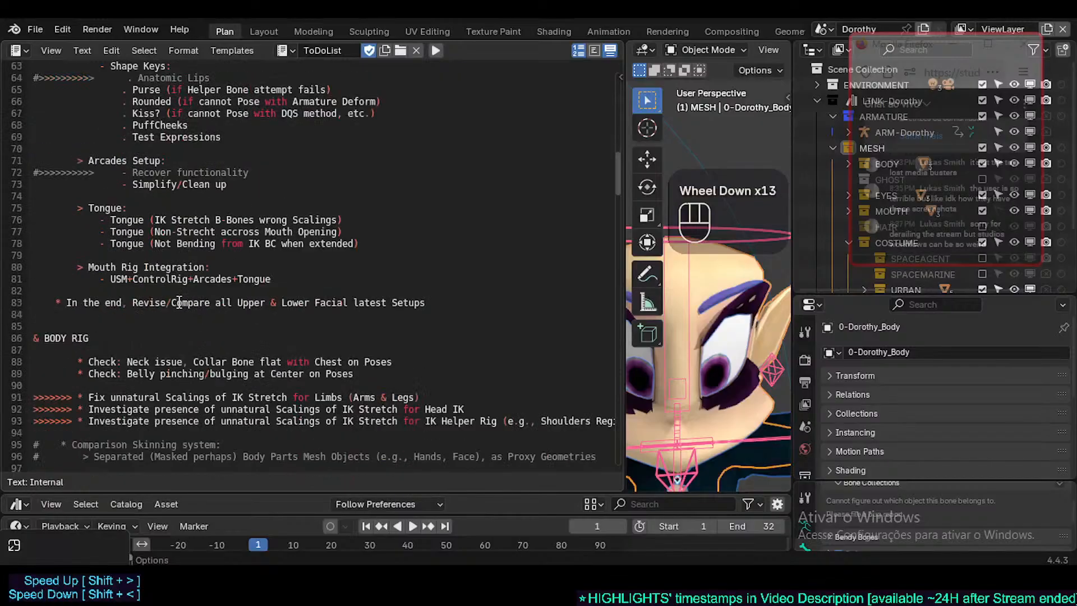
{"action": "scroll", "coordinate": [179, 302], "scroll_direction": "down", "scroll_amount": 2}
{"action": "scroll", "coordinate": [278, 196], "scroll_direction": "up", "scroll_amount": 7}
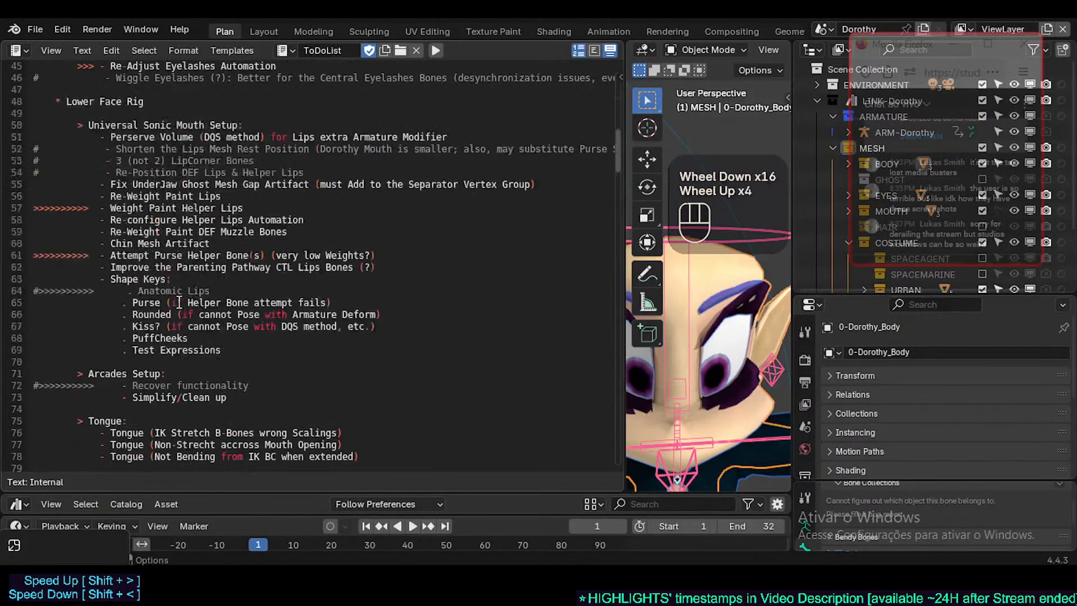
{"action": "scroll", "coordinate": [277, 196], "scroll_direction": "up", "scroll_amount": 1}
Search the to-do list for "shape key" and go through the matches to the Shape Keys list under Universal Sonic Mouth Setup
{"action": "key", "text": "ctrl+f"}
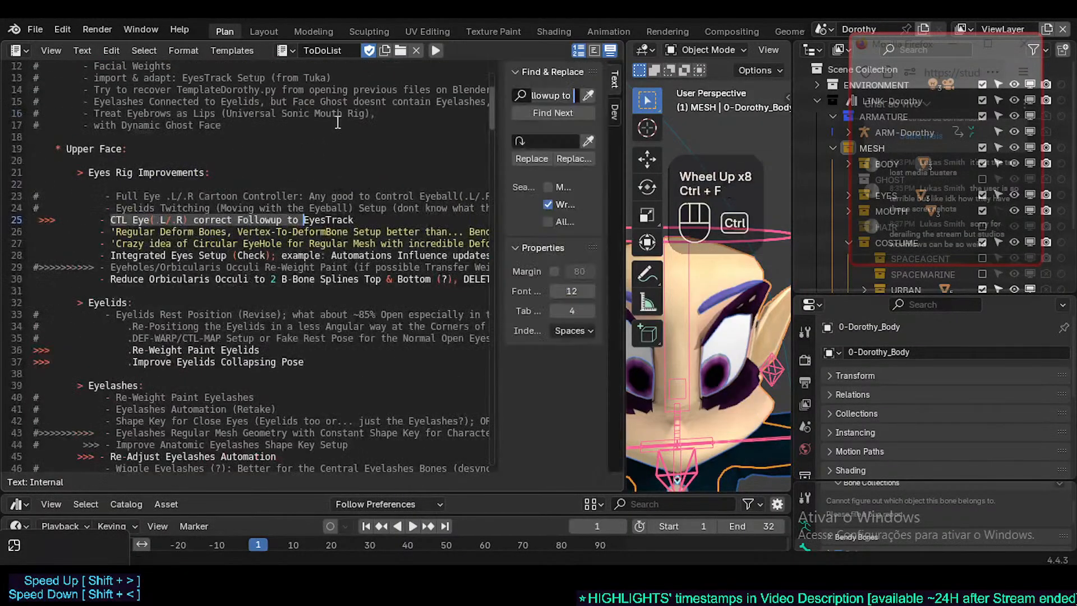
{"action": "left_click", "coordinate": [543, 96]}
{"action": "type", "text": "shape key"}
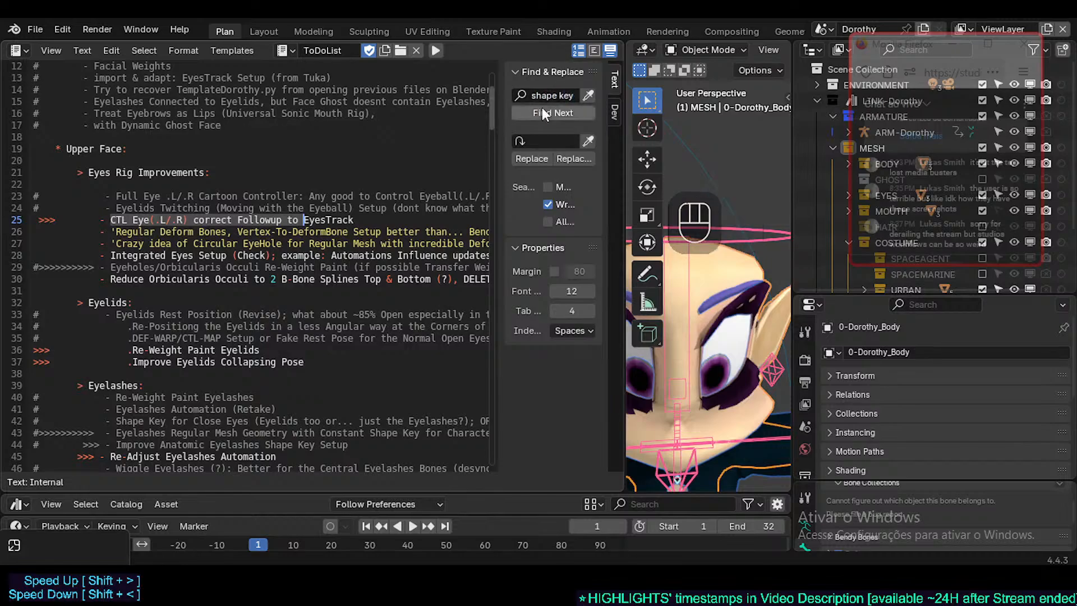
{"action": "left_click", "coordinate": [543, 112]}
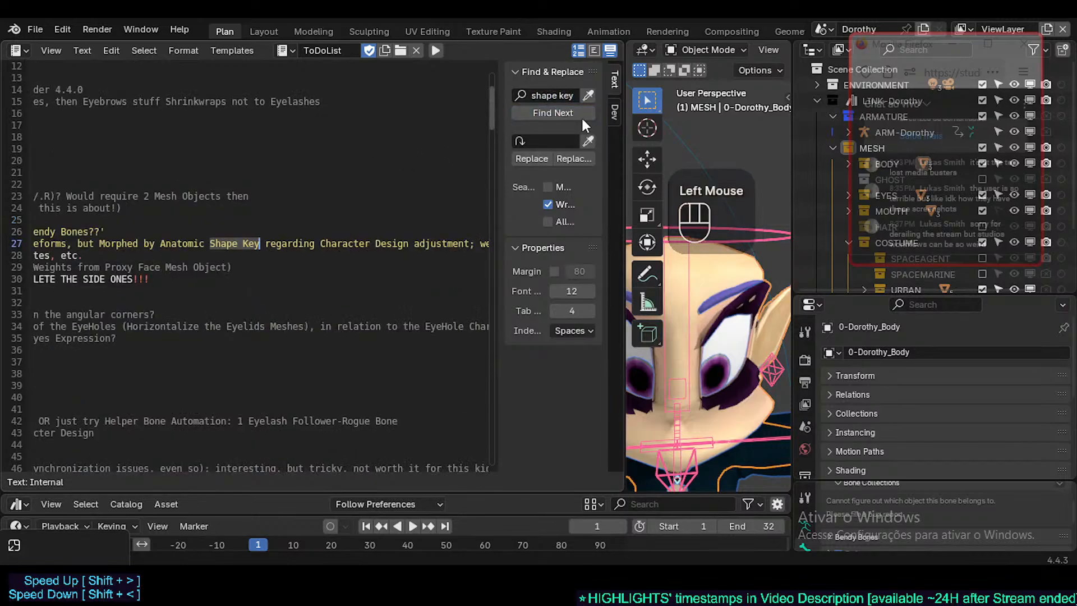
{"action": "left_click", "coordinate": [562, 112]}
{"action": "scroll", "coordinate": [151, 255], "scroll_direction": "down", "scroll_amount": 3}
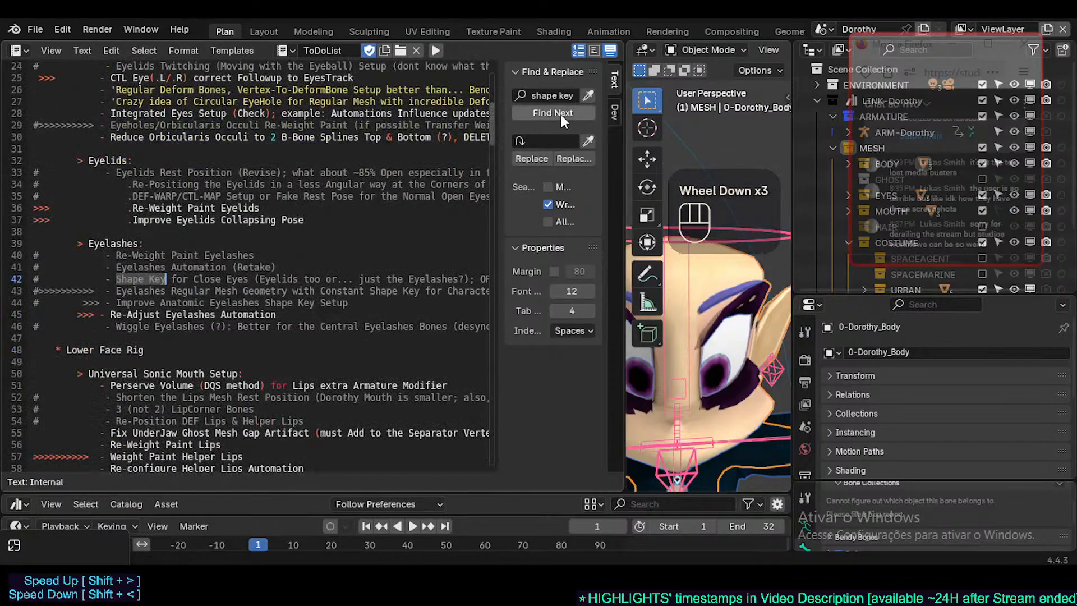
{"action": "left_click", "coordinate": [560, 114]}
{"action": "left_click", "coordinate": [560, 115]}
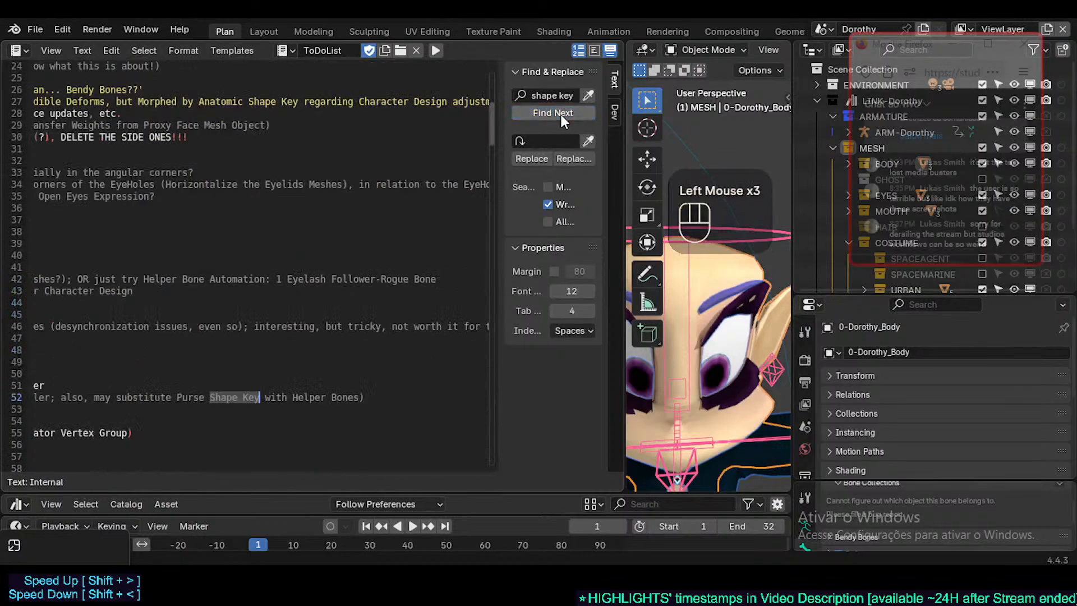
{"action": "left_click", "coordinate": [561, 115]}
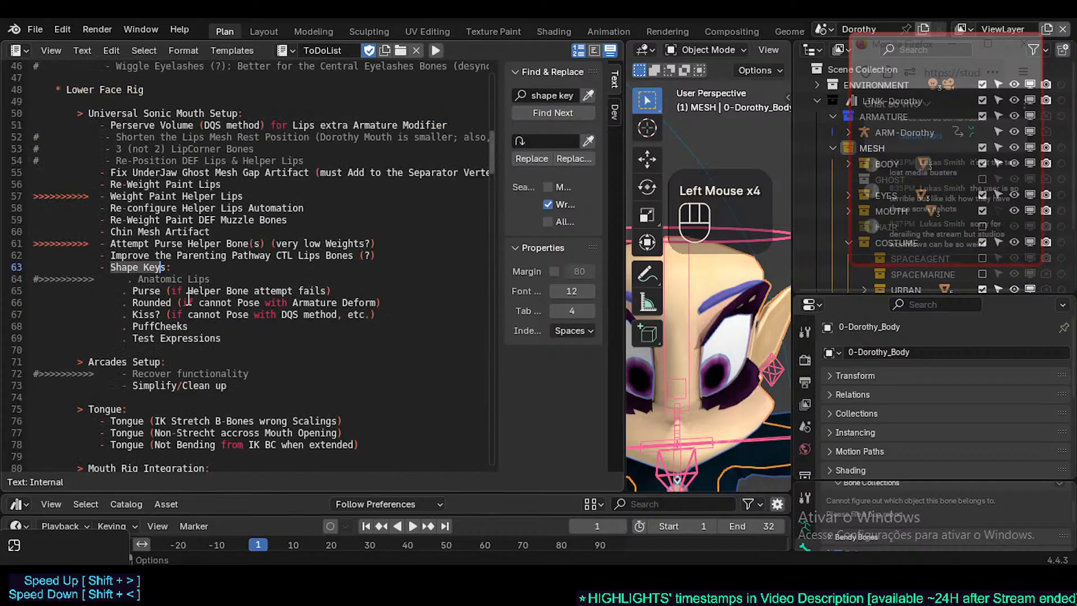
Examine the Purse entry in the Shape Keys list, highlighting its text about the Helper Bone attempt
{"action": "scroll", "coordinate": [185, 283], "scroll_direction": "down", "scroll_amount": 1}
{"action": "left_click", "coordinate": [153, 251]}
{"action": "left_click_drag", "start_coordinate": [137, 244], "coordinate": [341, 253]}
{"action": "left_click", "coordinate": [199, 252]}
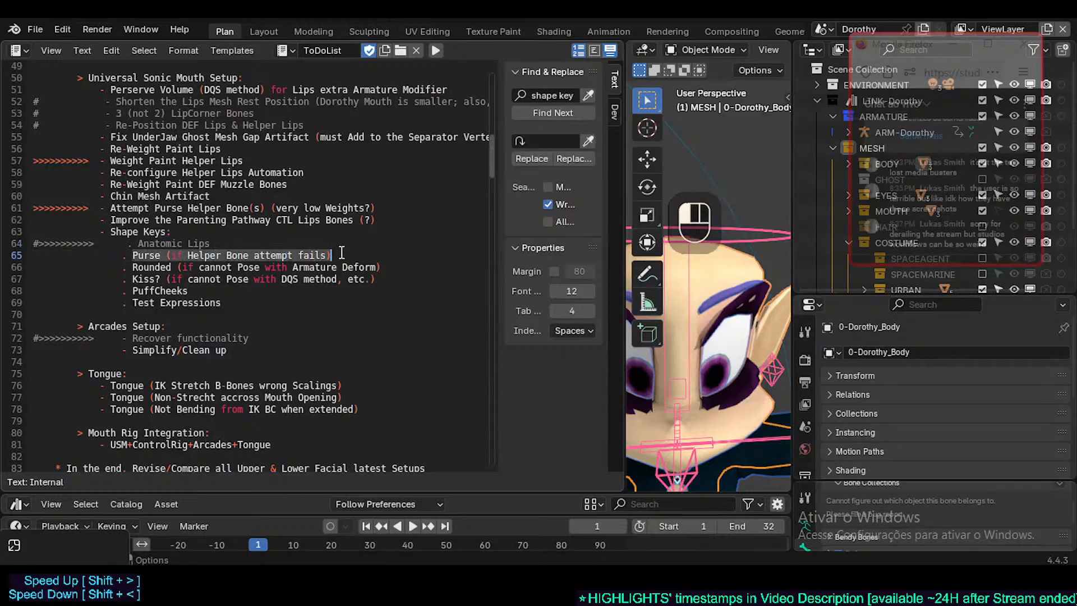
{"action": "left_click", "coordinate": [296, 254]}
{"action": "left_click", "coordinate": [228, 254]}
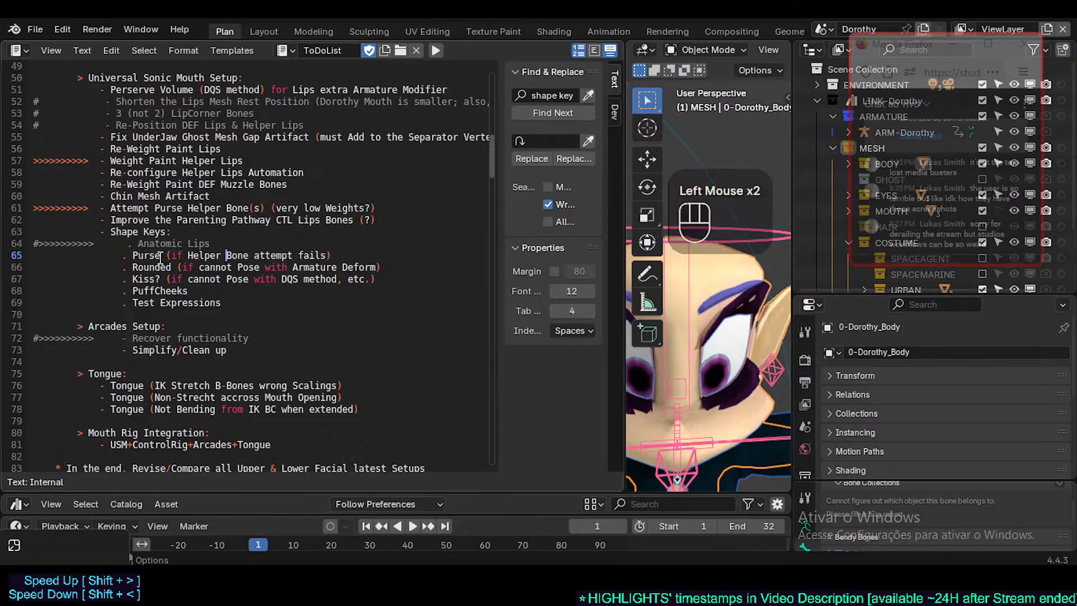
{"action": "mouse_move", "coordinate": [138, 255]}
{"action": "left_mouse_down"}
{"action": "mouse_move", "coordinate": [353, 256]}
{"action": "mouse_move", "coordinate": [127, 256]}
{"action": "left_mouse_up"}
{"action": "left_click", "coordinate": [359, 253]}
{"action": "left_click", "coordinate": [144, 253]}
{"action": "left_click", "coordinate": [378, 251]}
{"action": "left_click", "coordinate": [126, 257]}
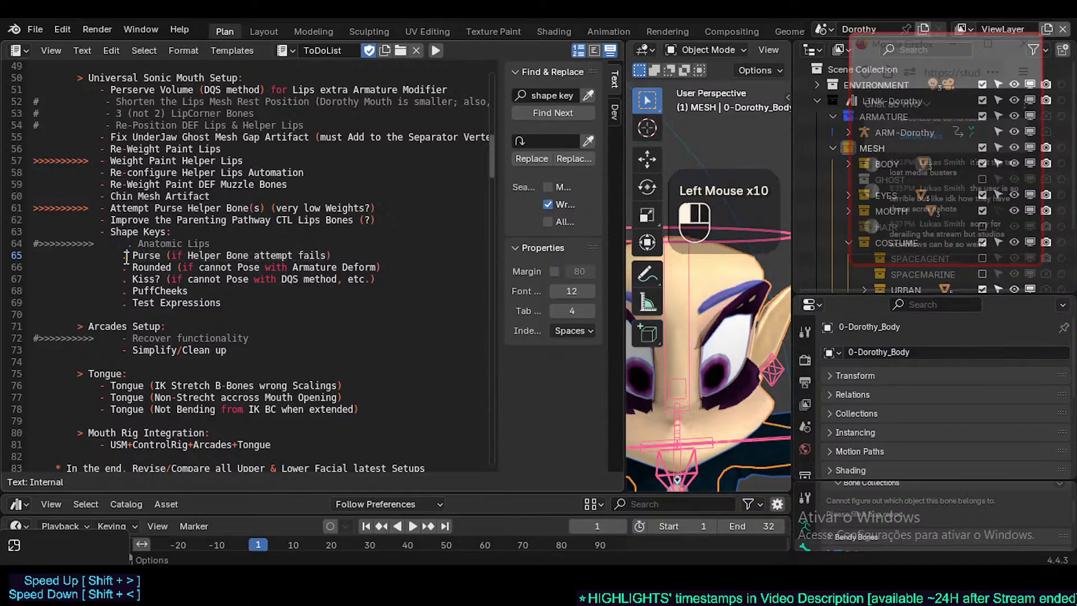
Examine the Rounded entry and its Armature Deform condition in the Shape Keys list
{"action": "left_click_drag", "start_coordinate": [336, 255], "coordinate": [132, 268]}
{"action": "left_click", "coordinate": [120, 268]}
{"action": "left_click", "coordinate": [381, 268]}
{"action": "left_click", "coordinate": [132, 268]}
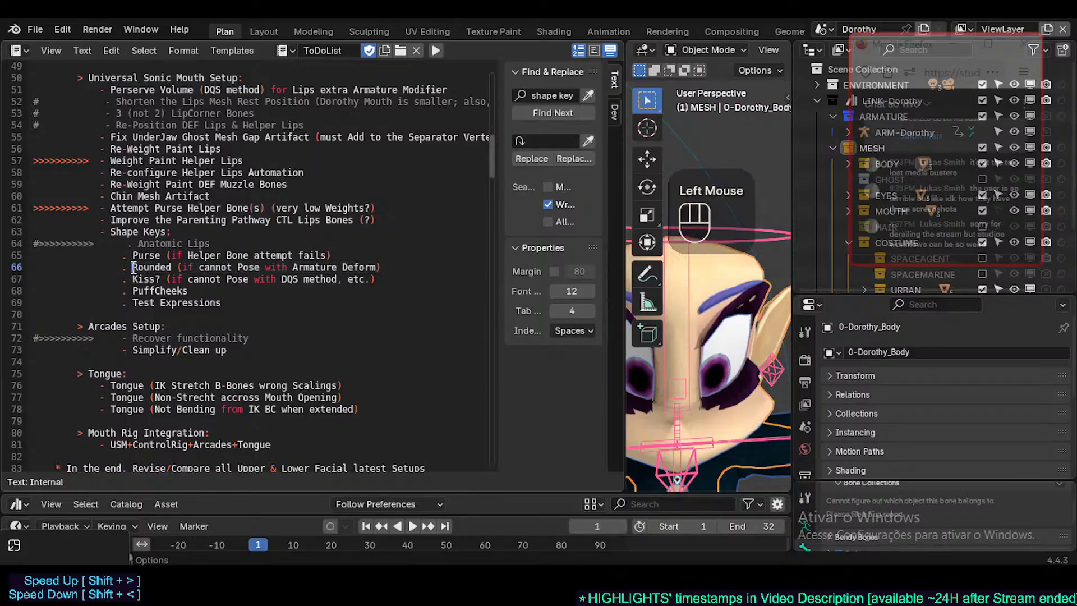
Append the note "(B-Bone Experimentation)" to the end of the Rounded entry in the Shape Keys list
{"action": "left_click", "coordinate": [135, 267]}
{"action": "left_click", "coordinate": [402, 260]}
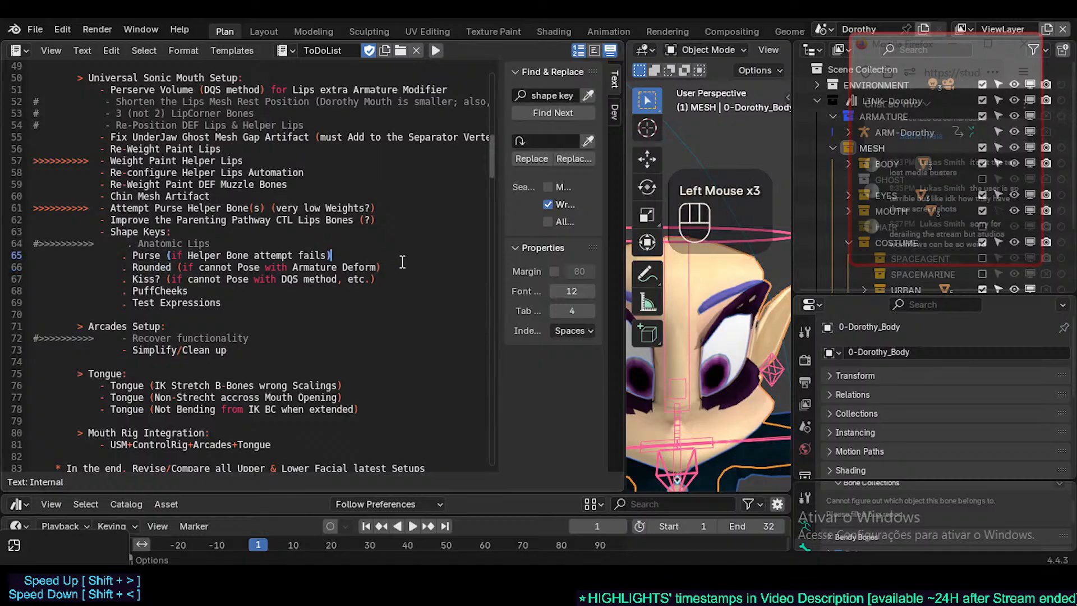
{"action": "key", "text": "Down"}
{"action": "key", "text": "End"}
{"action": "type", "text": "("}
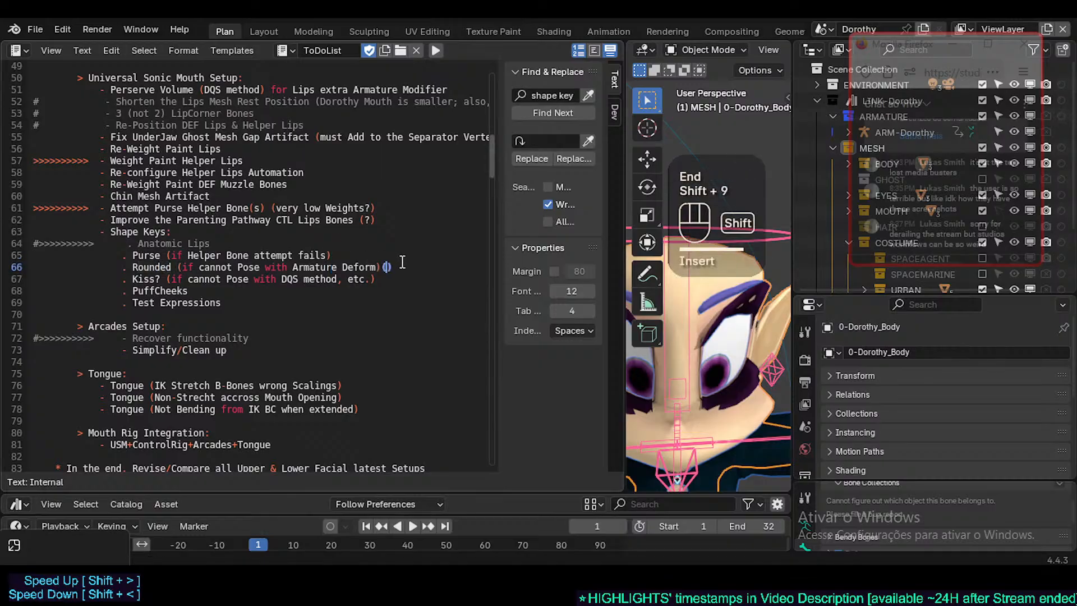
{"action": "type", "text": "B-Bone Experiment"}
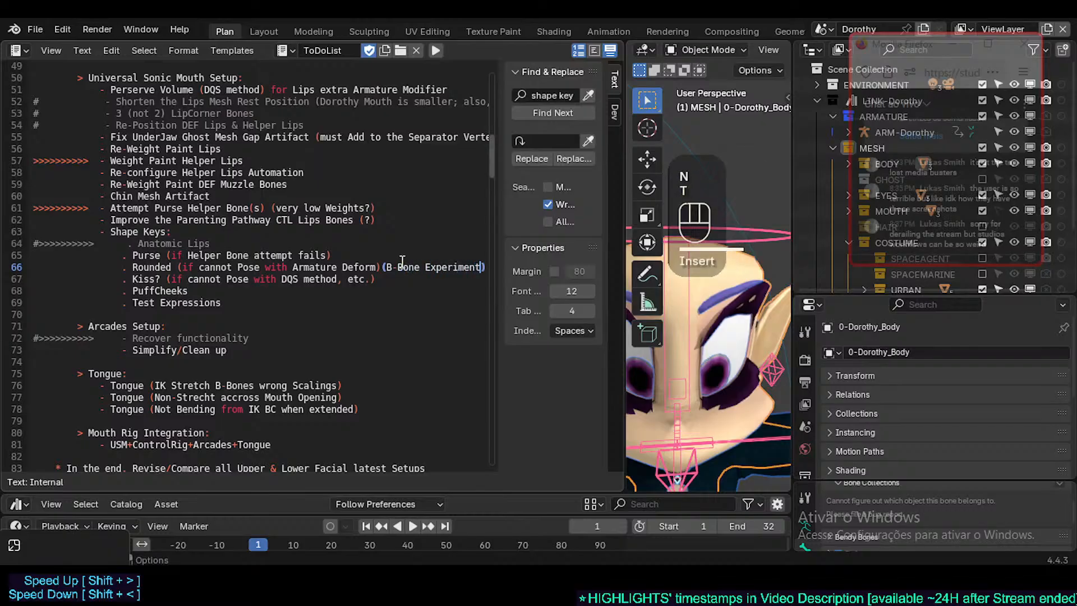
{"action": "type", "text": "ation"}
Insert "Re-" before "Experimentation" in the Rounded entry's B-Bone note
{"action": "key", "text": "Left"}
{"action": "key", "text": "Left"}
{"action": "key", "text": "Left"}
{"action": "key", "text": "Left"}
{"action": "key", "text": "Left"}
{"action": "key", "text": "Left"}
{"action": "key", "text": "Left"}
{"action": "key", "text": "Left"}
{"action": "key", "text": "Left"}
{"action": "key", "text": "Left"}
{"action": "key", "text": "Left"}
{"action": "key", "text": "Left"}
{"action": "key", "text": "Left"}
{"action": "key", "text": "Left"}
{"action": "key", "text": "Left"}
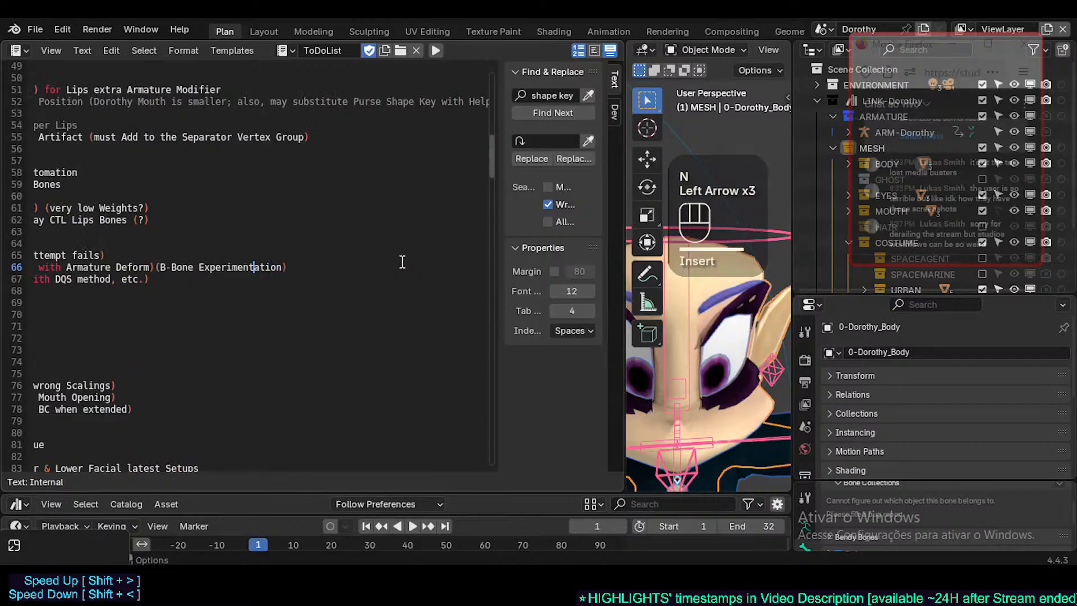
{"action": "type", "text": "Re-"}
Extend the Rounded entry's B-Bone note with "with Universal Sonic Mouth Setup", correcting the spelling of "Sonic"
{"action": "key", "text": "End"}
{"action": "type", "text": "with "}
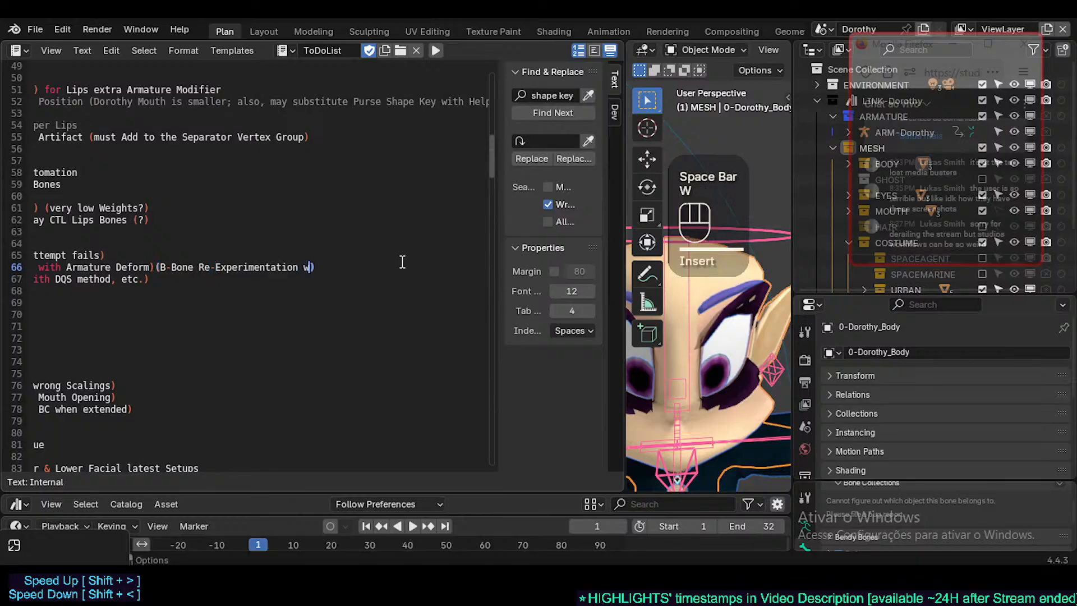
{"action": "type", "text": "Universal Snom"}
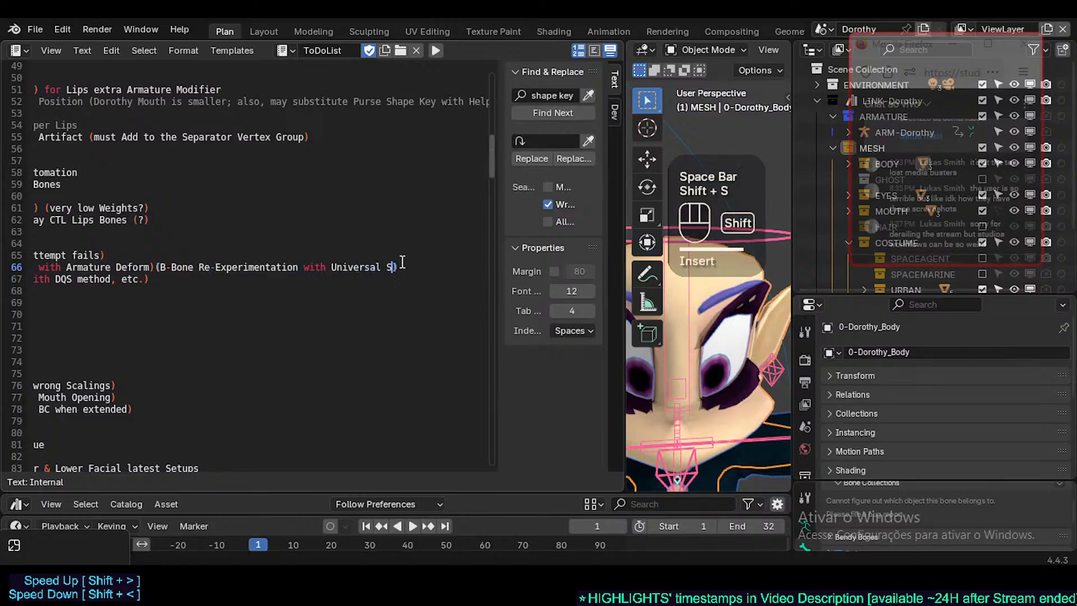
{"action": "type", "text": "ic Mouth Setup"}
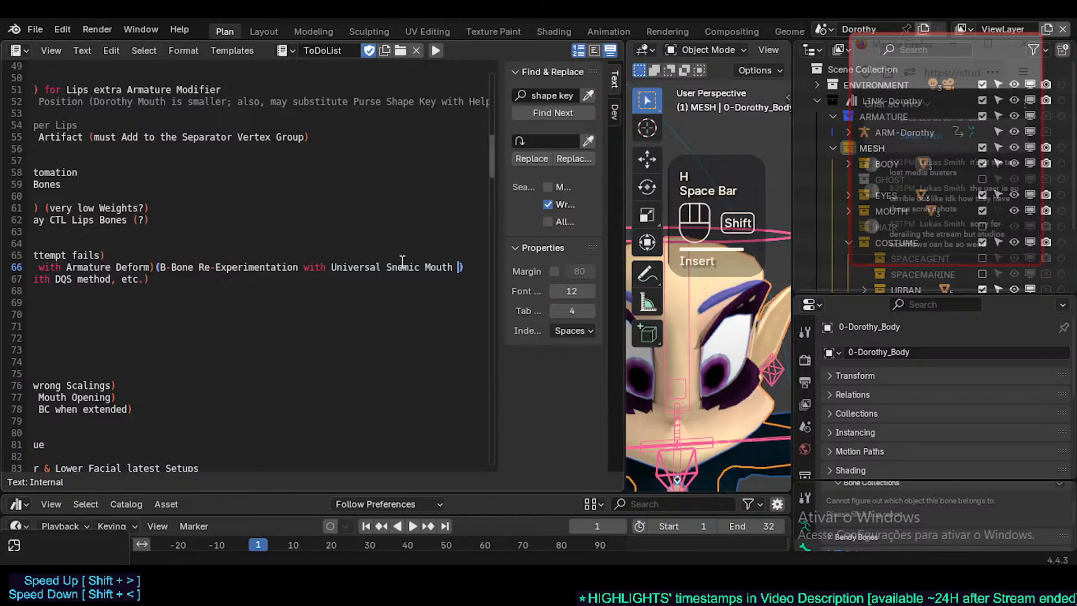
{"action": "key", "text": "Left"}
{"action": "key", "text": "Left"}
{"action": "key", "text": "Left"}
{"action": "key", "text": "Left"}
{"action": "key", "text": "Left"}
{"action": "key", "text": "Left"}
{"action": "key", "text": "Left"}
{"action": "key", "text": "Left"}
{"action": "key", "text": "Left"}
{"action": "key", "text": "Left"}
{"action": "key", "text": "Left"}
{"action": "key", "text": "Left"}
{"action": "key", "text": "Left"}
{"action": "key", "text": "Left"}
{"action": "key", "text": "Left"}
{"action": "key", "text": "Left"}
{"action": "key", "text": "Left"}
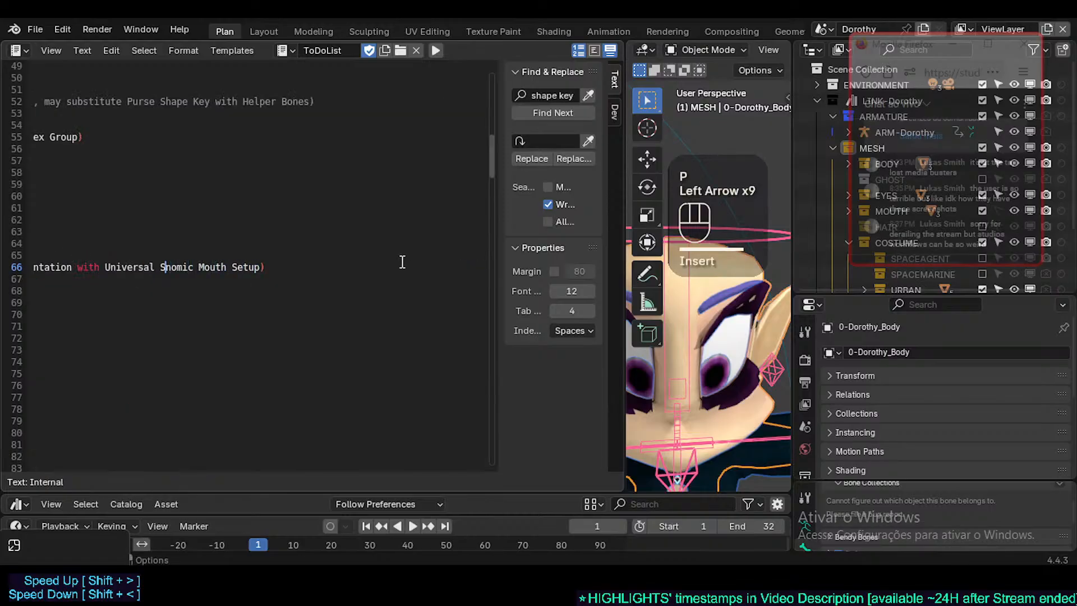
{"action": "key", "text": "Delete"}
{"action": "key", "text": "Right"}
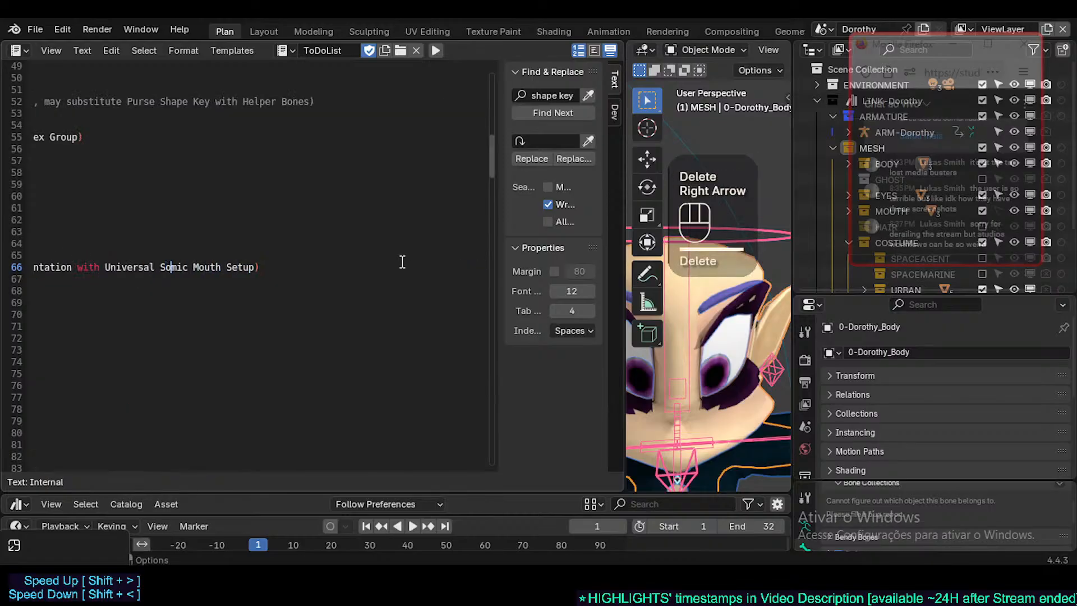
{"action": "key", "text": "Right"}
{"action": "key", "text": "BackSpace"}
{"action": "type", "text": "n"}
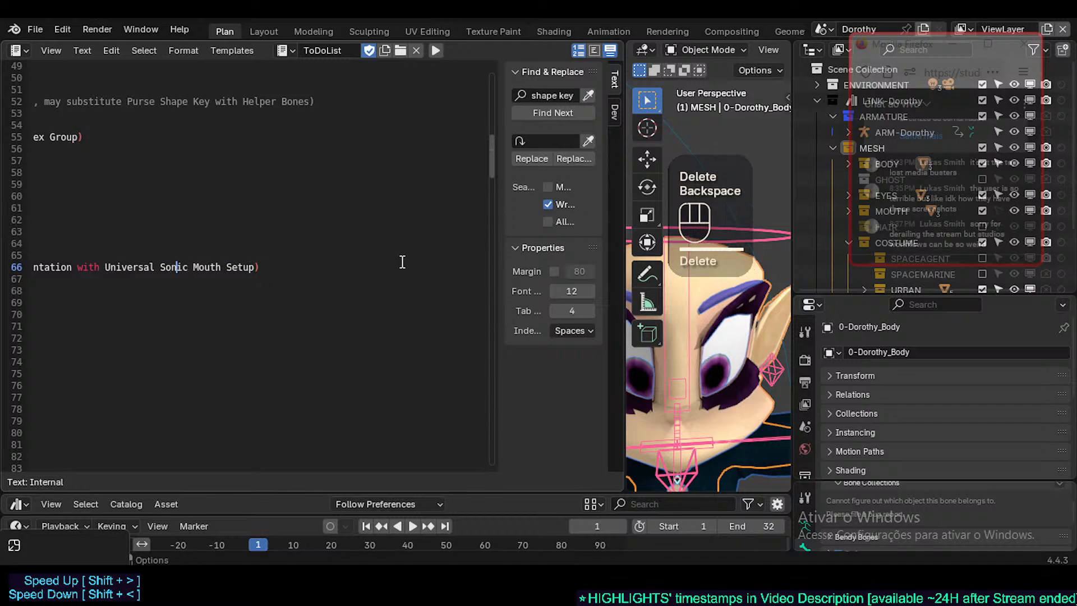
Reread the start of the Rounded entry and its "if cannot Pose" condition, comparing it with the neighbouring Shape Keys entries
{"action": "key", "text": "Home"}
{"action": "key", "text": "Right"}
{"action": "key", "text": "Right"}
{"action": "key", "text": "Right"}
{"action": "key", "text": "Right"}
{"action": "key", "text": "Right"}
{"action": "key", "text": "Right"}
{"action": "key", "text": "Right"}
{"action": "key", "text": "Right"}
{"action": "key", "text": "Right"}
{"action": "key", "text": "Right"}
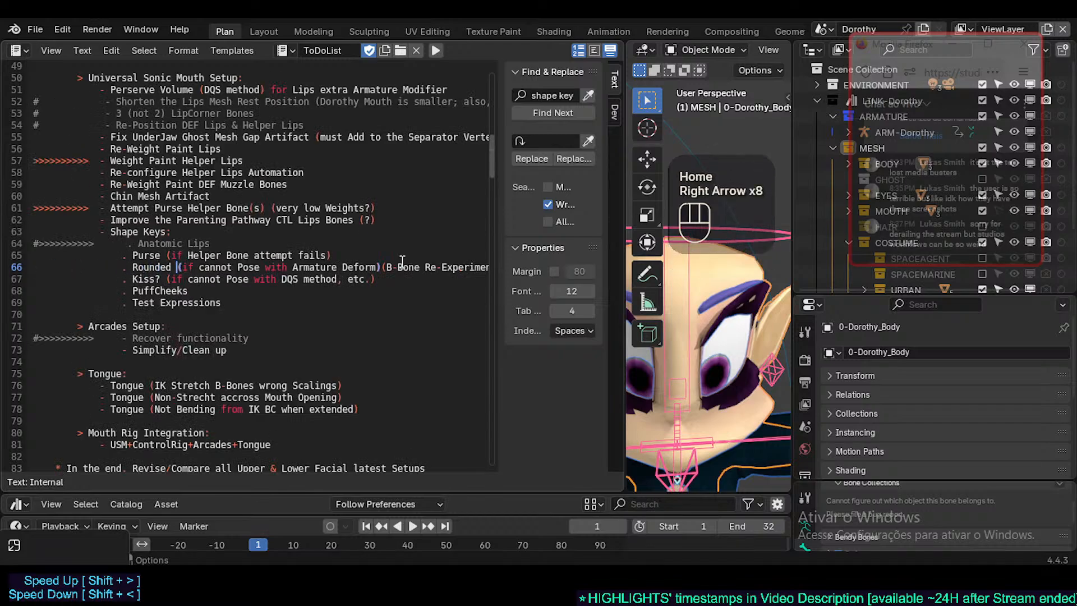
{"action": "key", "text": "Left"}
{"action": "key", "text": "Up"}
{"action": "key", "text": "Left"}
{"action": "key", "text": "Left"}
{"action": "key", "text": "Left"}
{"action": "key", "text": "Left"}
{"action": "key", "text": "Left"}
{"action": "key", "text": "Left"}
{"action": "key", "text": "Left"}
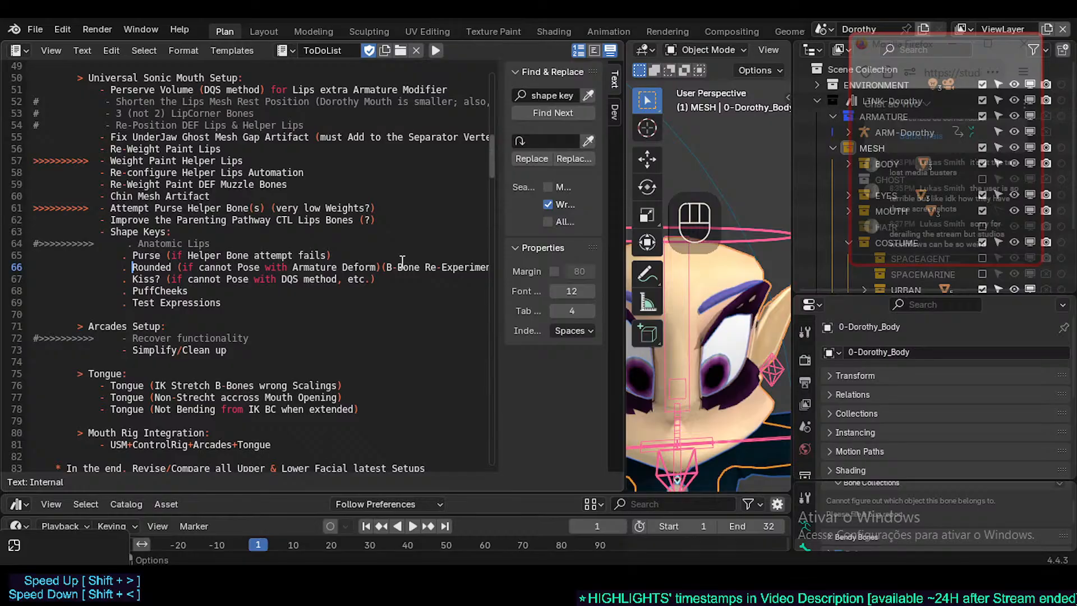
{"action": "key", "text": "Right"}
{"action": "key", "text": "Right"}
{"action": "key", "text": "Right"}
{"action": "key", "text": "Right"}
{"action": "key", "text": "Right"}
{"action": "key", "text": "Right"}
{"action": "key", "text": "Right"}
{"action": "key", "text": "Right"}
{"action": "key", "text": "Right"}
{"action": "key", "text": "Right"}
{"action": "key", "text": "Right"}
{"action": "key", "text": "Right"}
{"action": "key", "text": "Right"}
{"action": "key", "text": "Right"}
{"action": "key", "text": "Left"}
{"action": "key", "text": "Left"}
{"action": "key", "text": "Left"}
{"action": "key", "text": "Left"}
{"action": "key", "text": "Left"}
{"action": "key", "text": "Left"}
{"action": "key", "text": "Left"}
{"action": "key", "text": "Left"}
{"action": "key", "text": "Left"}
{"action": "key", "text": "Left"}
{"action": "key", "text": "Left"}
{"action": "key", "text": "Left"}
{"action": "key", "text": "Left"}
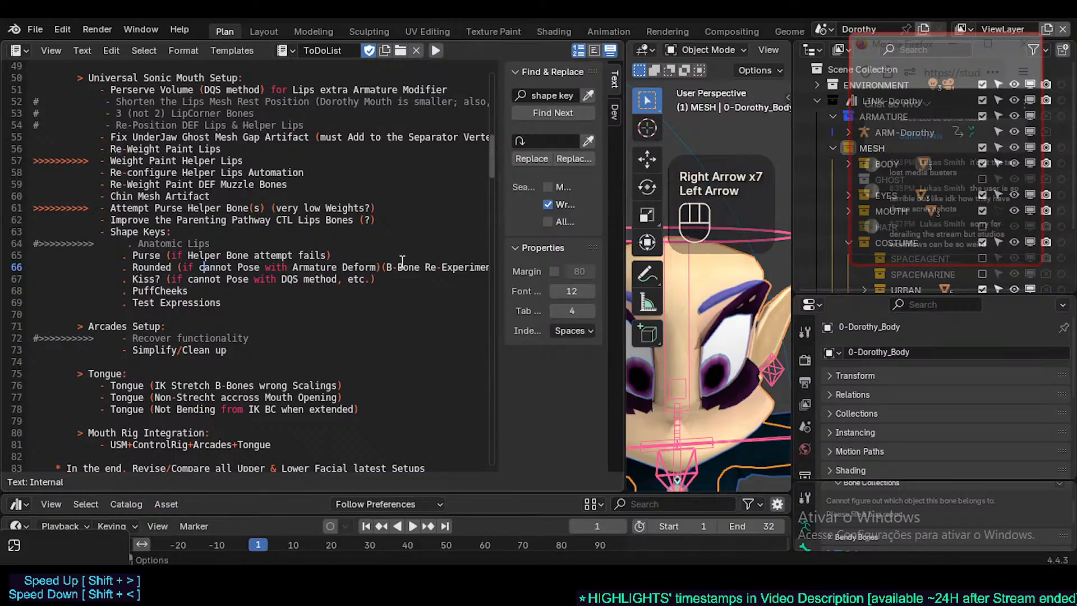
{"action": "key", "text": "Down"}
{"action": "key", "text": "Up"}
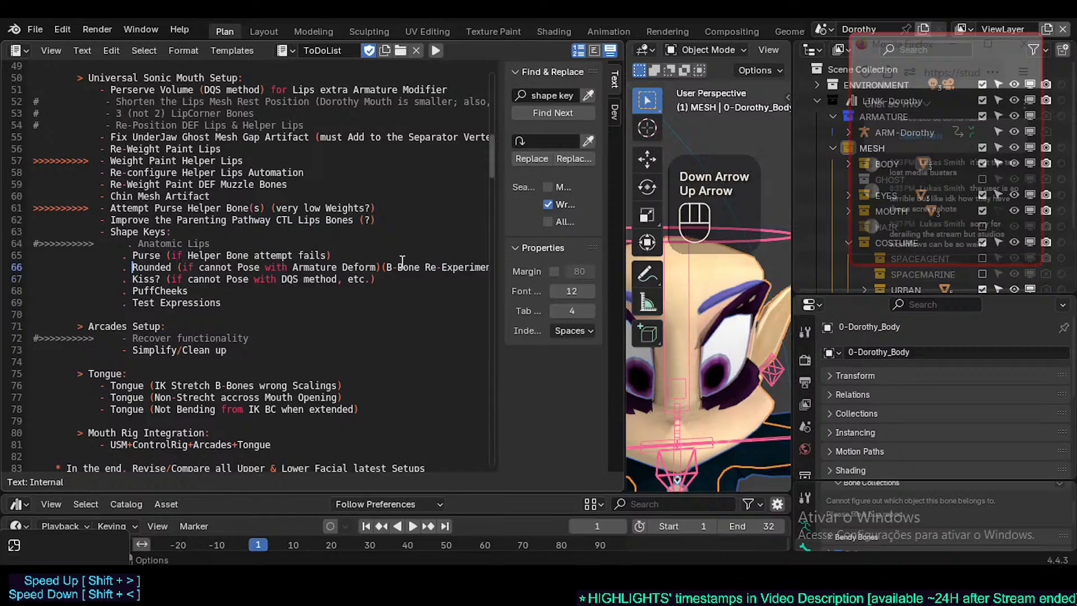
{"action": "key", "text": "Right"}
{"action": "key", "text": "Right"}
{"action": "key", "text": "Right"}
{"action": "key", "text": "Right"}
{"action": "key", "text": "Right"}
{"action": "key", "text": "Right"}
{"action": "key", "text": "Right"}
{"action": "key", "text": "Right"}
{"action": "key", "text": "Right"}
{"action": "key", "text": "Right"}
{"action": "key", "text": "Right"}
{"action": "key", "text": "Right"}
{"action": "key", "text": "Left"}
{"action": "key", "text": "Left"}
{"action": "key", "text": "Left"}
{"action": "key", "text": "Left"}
{"action": "key", "text": "Left"}
{"action": "key", "text": "Left"}
{"action": "key", "text": "Left"}
{"action": "key", "text": "Left"}
{"action": "key", "text": "Left"}
{"action": "key", "text": "Left"}
{"action": "key", "text": "Left"}
{"action": "key", "text": "Left"}
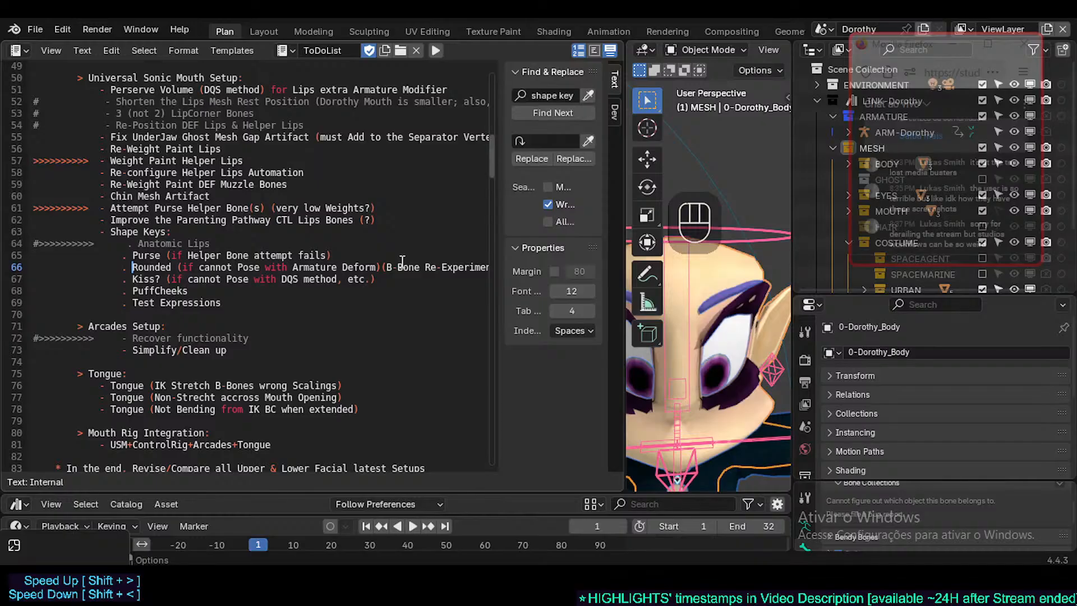
{"action": "key", "text": "Right"}
{"action": "key", "text": "Left"}
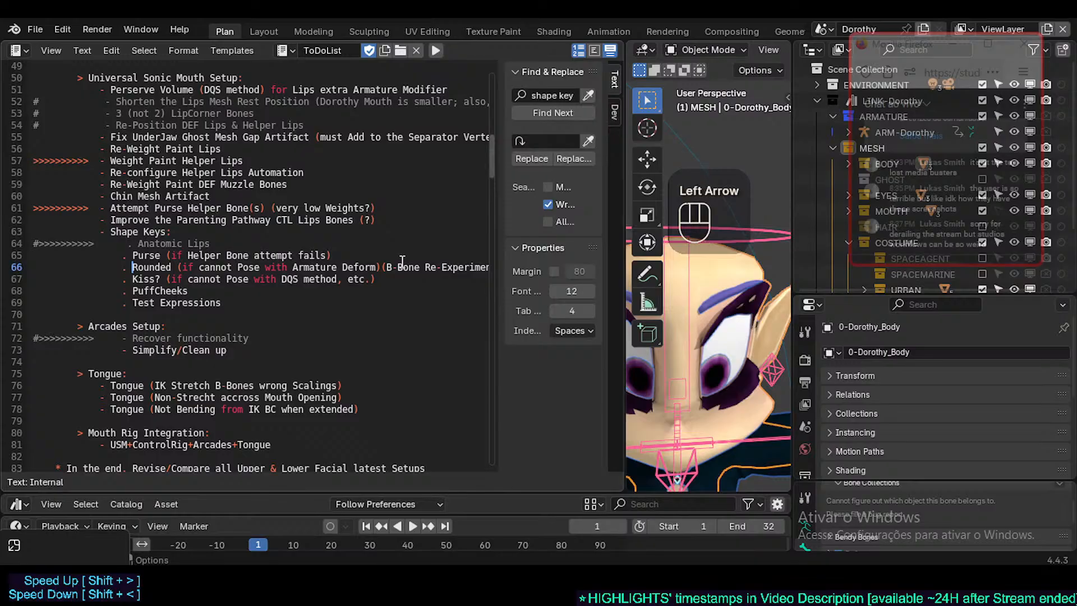
{"action": "key", "text": "Right"}
{"action": "key", "text": "Left"}
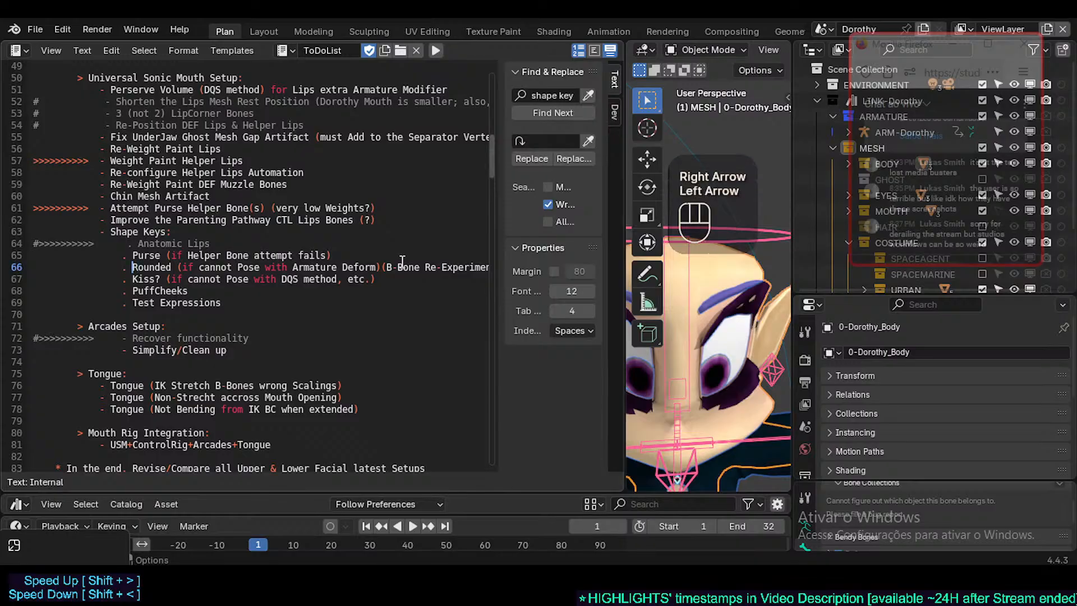
{"action": "key", "text": "Right"}
{"action": "key", "text": "Right"}
{"action": "key", "text": "Left"}
{"action": "key", "text": "Left"}
{"action": "key", "text": "Left"}
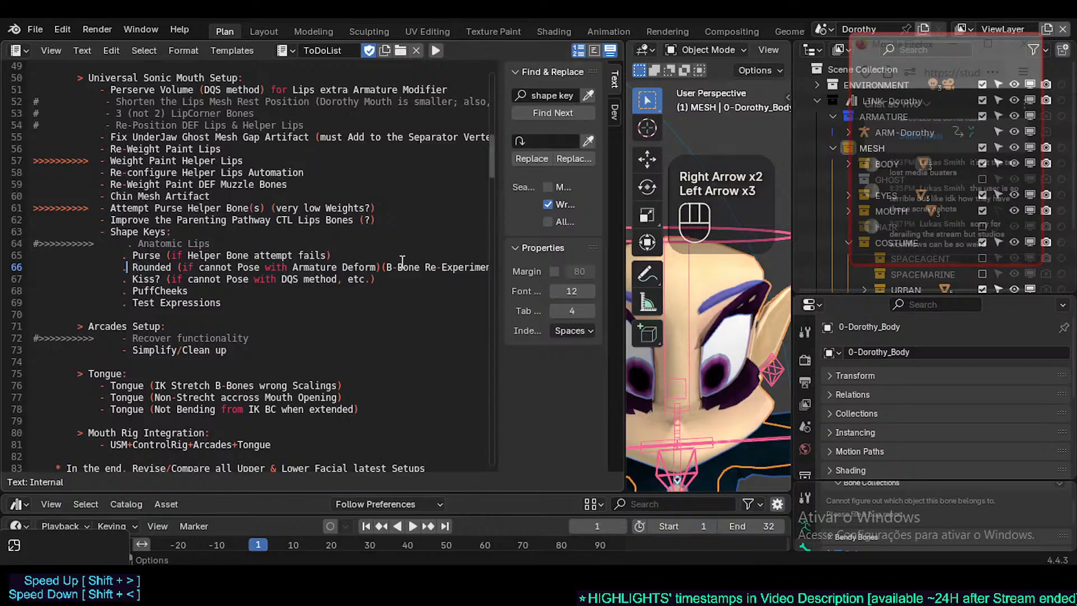
{"action": "key", "text": "Right"}
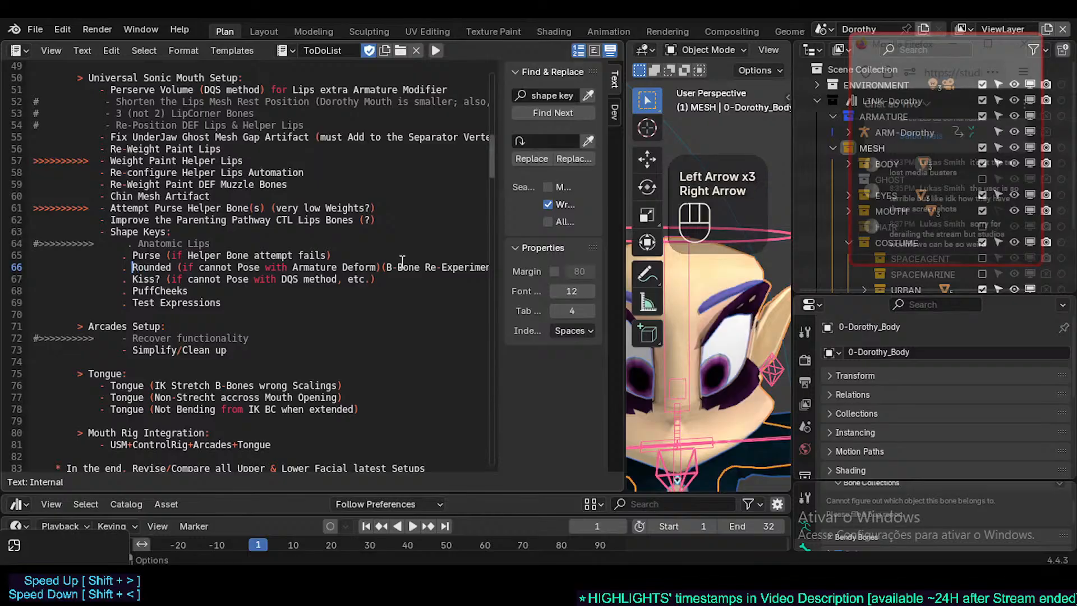
Move on from the Rounded entry to the Kiss? entry in the Shape Keys list
{"action": "key", "text": "Down"}
{"action": "key", "text": "Up"}
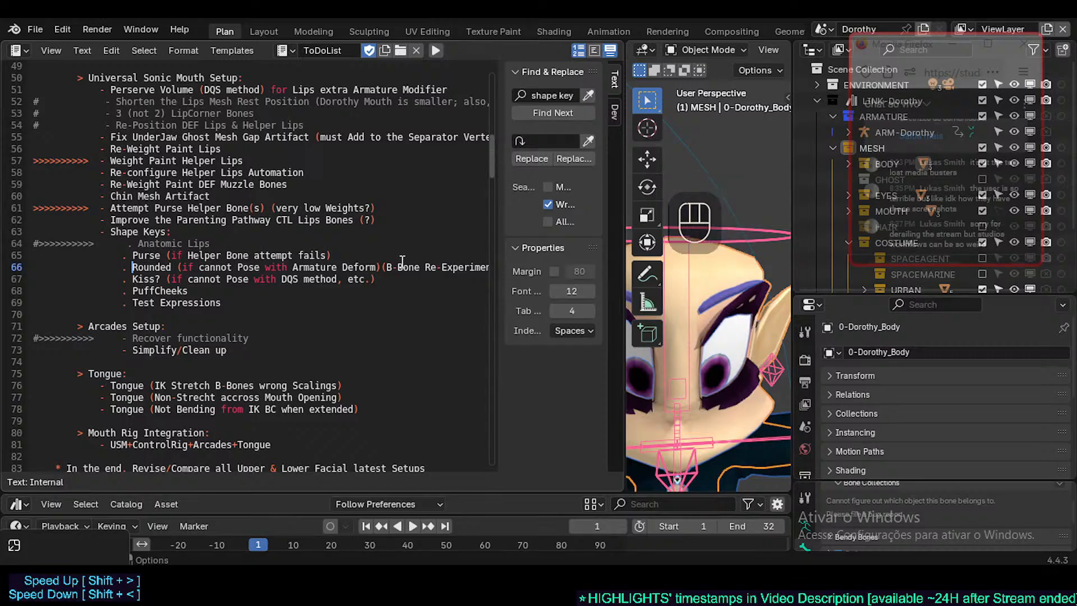
{"action": "key", "text": "Down"}
{"action": "key", "text": "Up"}
{"action": "key", "text": "Down"}
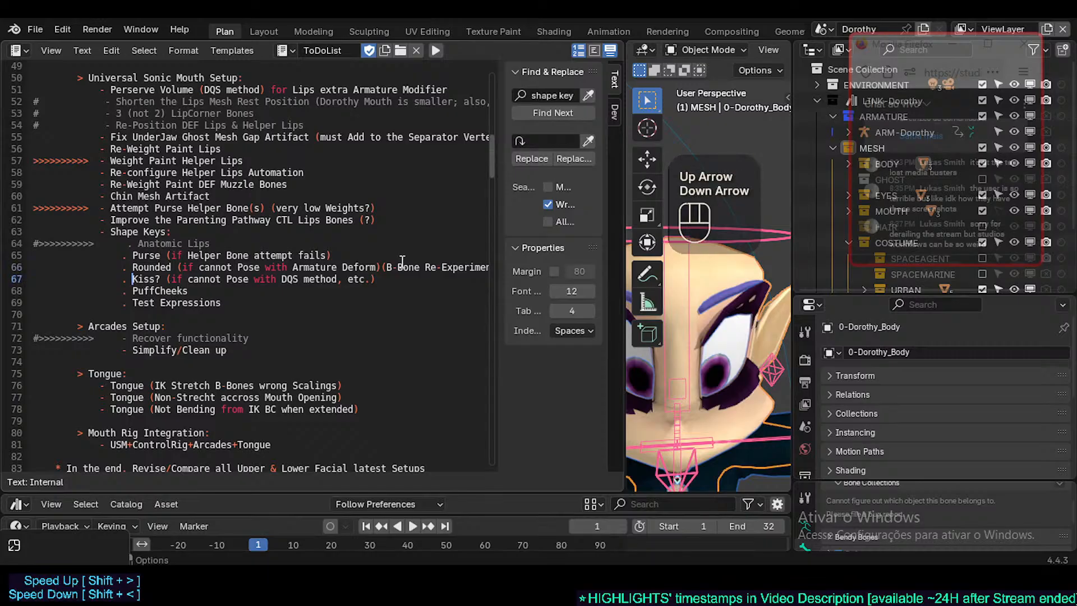
Reread the Rounded entry's "if cannot Pose with Armature Deform" condition in the Shape Keys list
{"action": "key", "text": "Up"}
{"action": "key", "text": "Down"}
{"action": "key", "text": "Up"}
{"action": "key", "text": "Right"}
{"action": "key", "text": "Right"}
{"action": "key", "text": "Right"}
{"action": "key", "text": "Right"}
{"action": "key", "text": "Right"}
{"action": "key", "text": "Right"}
{"action": "key", "text": "Right"}
{"action": "key", "text": "Right"}
{"action": "key", "text": "Right"}
{"action": "key", "text": "Right"}
{"action": "key", "text": "Right"}
{"action": "key", "text": "Right"}
{"action": "key", "text": "Right"}
{"action": "key", "text": "Right"}
{"action": "key", "text": "Right"}
{"action": "key", "text": "Right"}
{"action": "key", "text": "Right"}
{"action": "key", "text": "Right"}
{"action": "key", "text": "Right"}
{"action": "key", "text": "Right"}
{"action": "key", "text": "Right"}
{"action": "key", "text": "Right"}
{"action": "key", "text": "Right"}
{"action": "key", "text": "Right"}
{"action": "key", "text": "Right"}
{"action": "key", "text": "Right"}
{"action": "key", "text": "Right"}
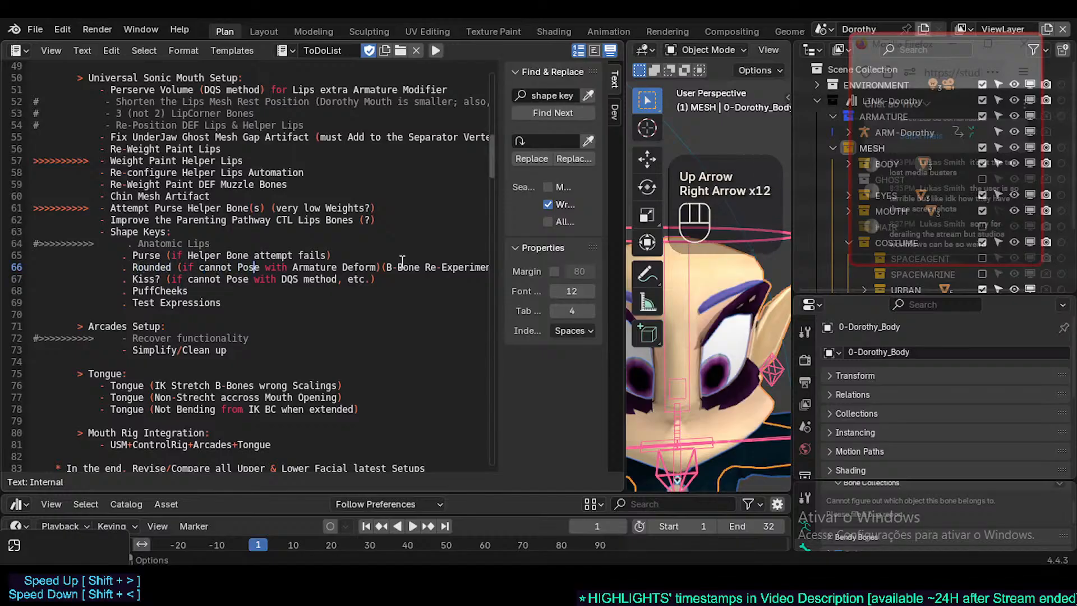
{"action": "key", "text": "Left"}
{"action": "key", "text": "Left"}
{"action": "key", "text": "Left"}
{"action": "key", "text": "Left"}
{"action": "key", "text": "Left"}
{"action": "key", "text": "Left"}
{"action": "key", "text": "Left"}
{"action": "key", "text": "Left"}
{"action": "key", "text": "Left"}
{"action": "key", "text": "Left"}
{"action": "key", "text": "Left"}
{"action": "key", "text": "Left"}
{"action": "key", "text": "Left"}
{"action": "key", "text": "Left"}
{"action": "key", "text": "Left"}
{"action": "key", "text": "Left"}
{"action": "key", "text": "Left"}
{"action": "key", "text": "Left"}
{"action": "key", "text": "Left"}
{"action": "key", "text": "Left"}
{"action": "key", "text": "Left"}
{"action": "key", "text": "Left"}
{"action": "key", "text": "Left"}
{"action": "key", "text": "Left"}
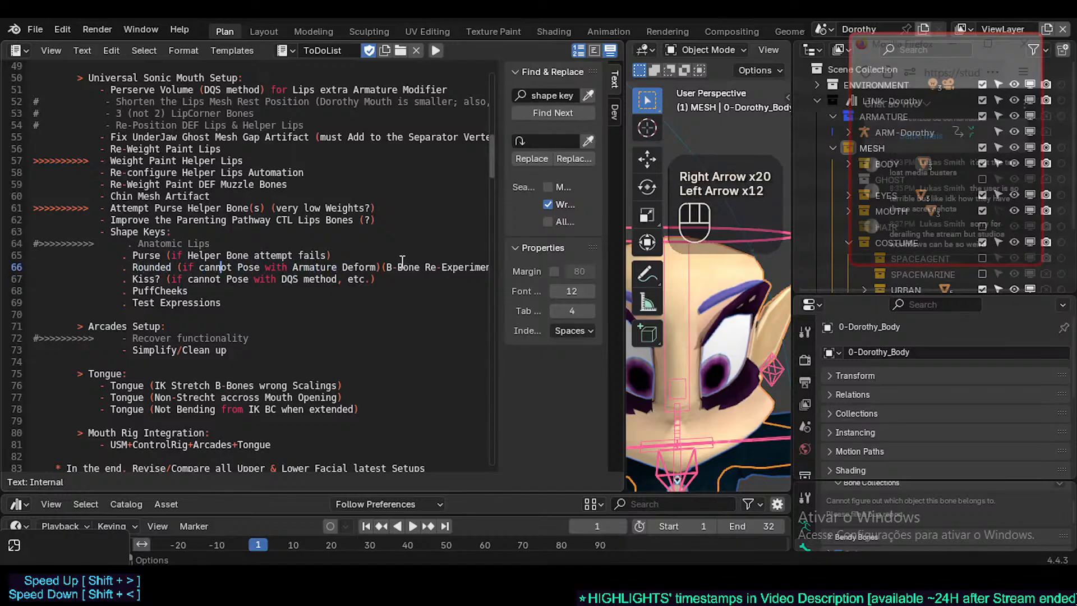
{"action": "key", "text": "Right"}
{"action": "key", "text": "Right"}
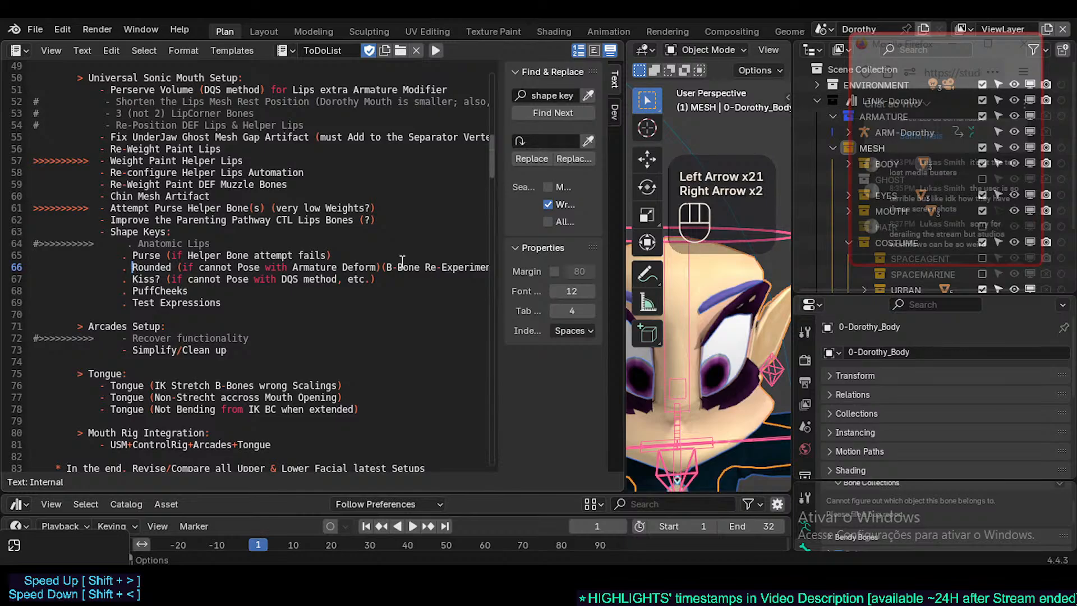
Check the Rounded entry from start to end against the Kiss? entry below it
{"action": "key", "text": "Down"}
{"action": "key", "text": "Up"}
{"action": "key", "text": "Right"}
{"action": "key", "text": "Left"}
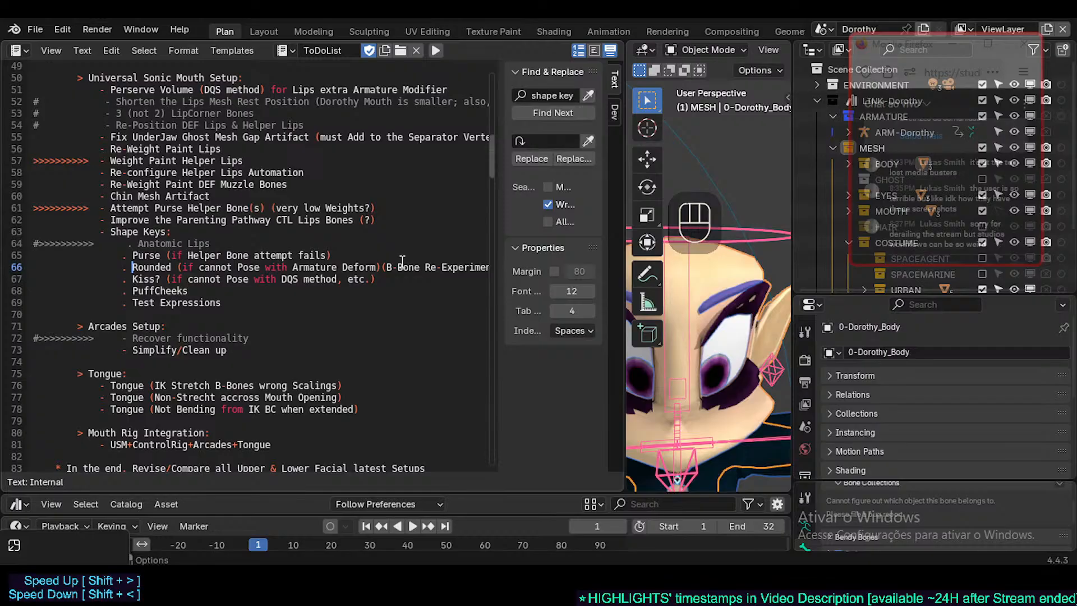
{"action": "key", "text": "Down"}
{"action": "key", "text": "Up"}
{"action": "key", "text": "Right"}
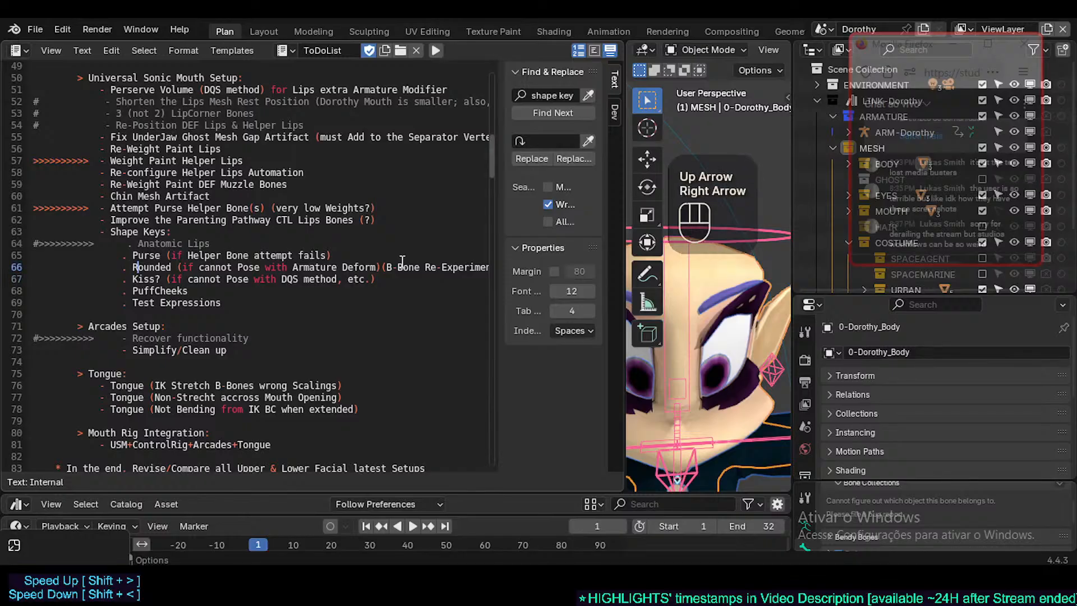
{"action": "key", "text": "End"}
{"action": "key", "text": "Home"}
{"action": "key", "text": "Right"}
{"action": "key", "text": "Right"}
{"action": "key", "text": "Right"}
{"action": "key", "text": "Right"}
{"action": "key", "text": "Right"}
{"action": "key", "text": "Right"}
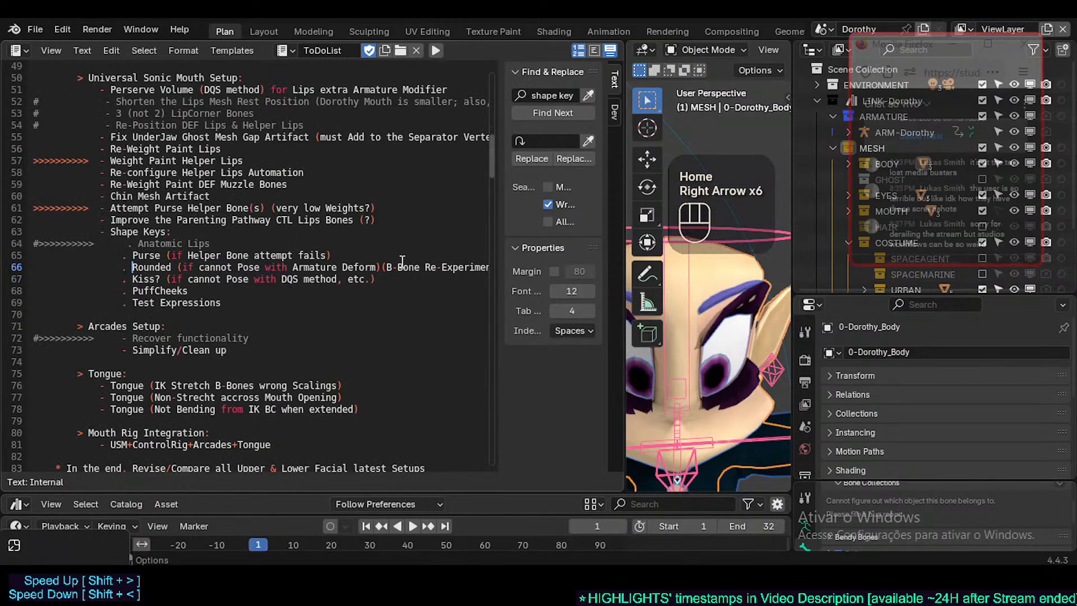
Read through the Kiss? entry from its name to "DQS", highlighting the text being reviewed
{"action": "key", "text": "Down"}
{"action": "key", "text": "shift+End"}
{"action": "key", "text": "shift+Left"}
{"action": "key", "text": "Left"}
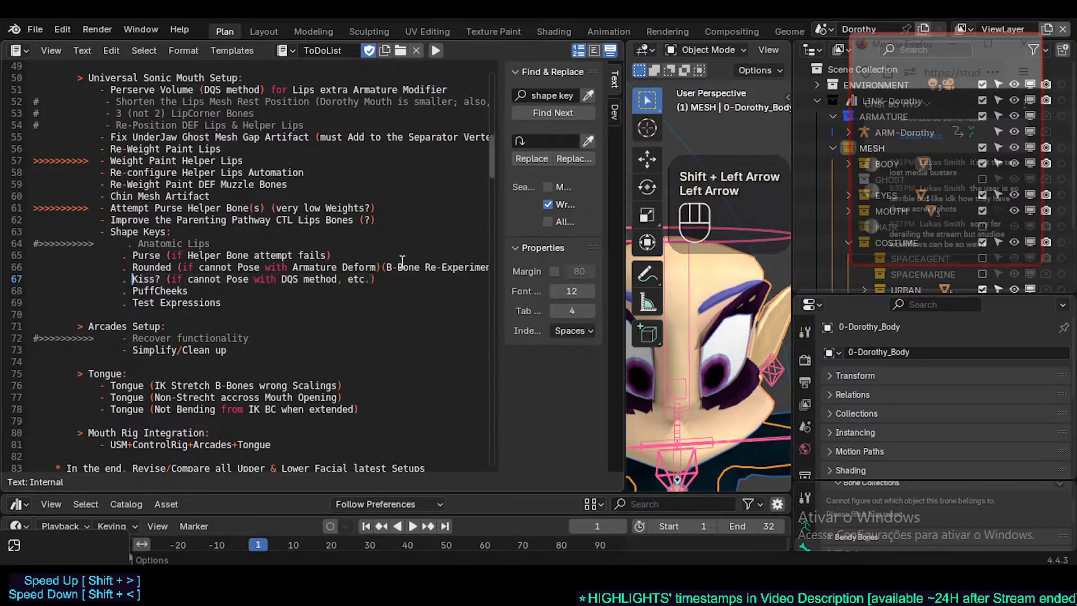
{"action": "key", "text": "Right"}
{"action": "key", "text": "Right"}
{"action": "key", "text": "Right"}
{"action": "key", "text": "Left"}
{"action": "key", "text": "Left"}
{"action": "key", "text": "Left"}
{"action": "key", "text": "shift+Right"}
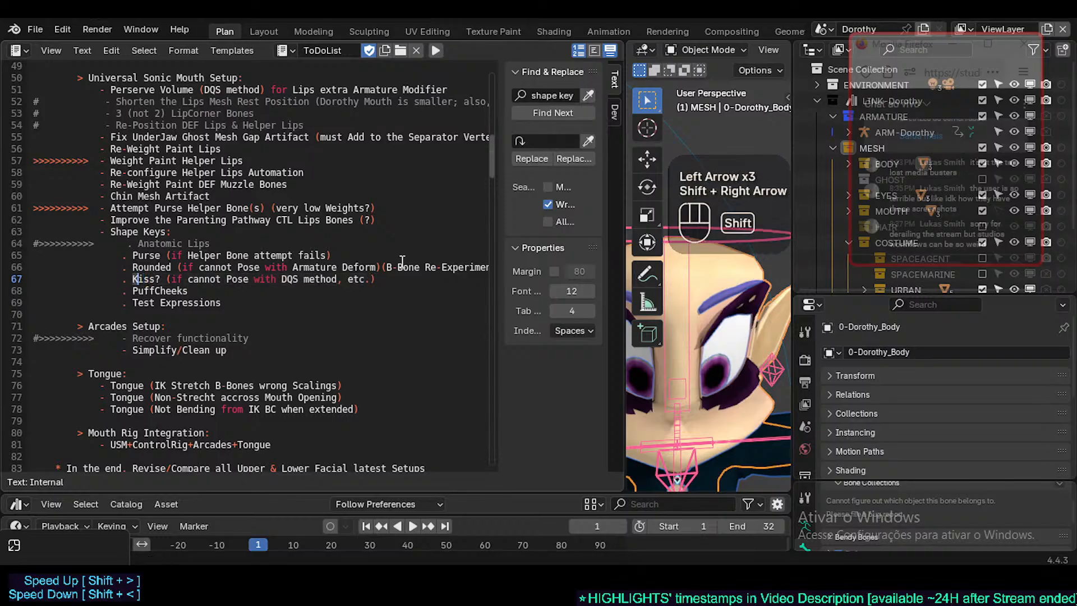
{"action": "key", "text": "shift+Right"}
{"action": "key", "text": "shift+Right"}
{"action": "key", "text": "shift+Right"}
{"action": "key", "text": "shift+Right"}
{"action": "key", "text": "shift+Right"}
{"action": "key", "text": "shift+Right"}
{"action": "key", "text": "shift+Right"}
{"action": "key", "text": "shift+Right"}
{"action": "key", "text": "shift+Right"}
{"action": "key", "text": "shift+Right"}
{"action": "key", "text": "shift+Right"}
{"action": "key", "text": "shift+Right"}
{"action": "key", "text": "shift+Right"}
{"action": "key", "text": "shift+Right"}
{"action": "key", "text": "shift+Right"}
{"action": "key", "text": "shift+Right"}
{"action": "key", "text": "shift+Right"}
{"action": "key", "text": "shift+Right"}
{"action": "key", "text": "shift+Right"}
{"action": "key", "text": "shift+Right"}
{"action": "key", "text": "shift+Left"}
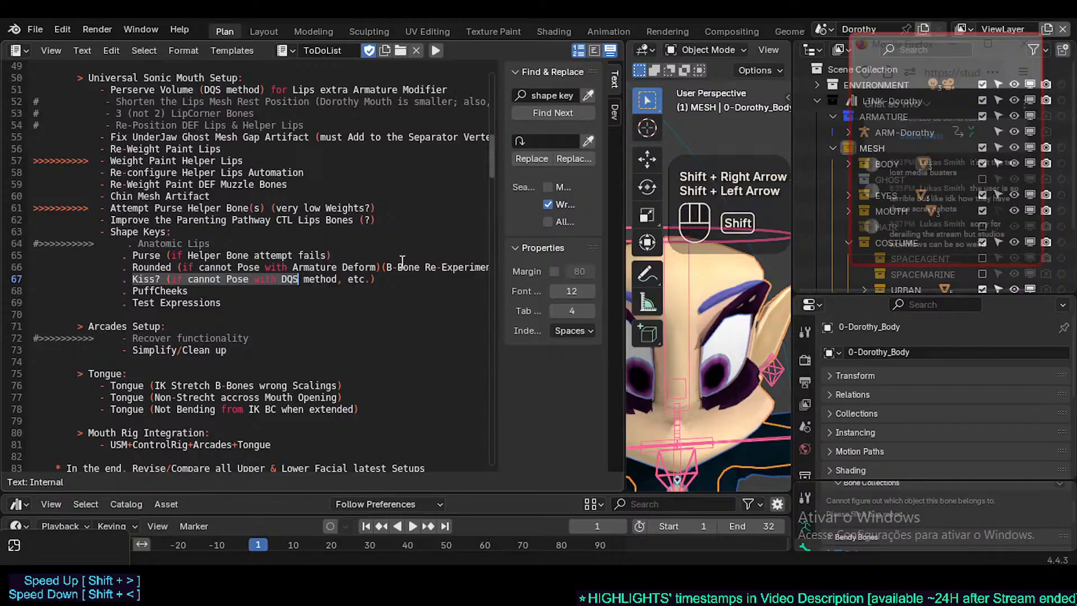
{"action": "key", "text": "Left"}
{"action": "key", "text": "Right"}
{"action": "key", "text": "Right"}
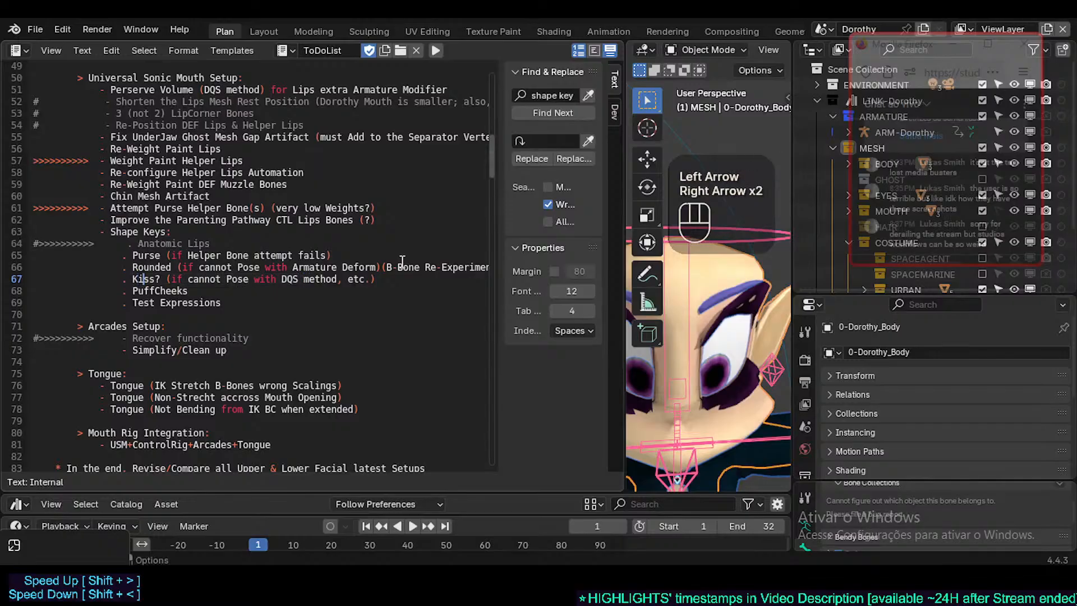
Examine the "DQS method" wording in the Kiss? entry's condition
{"action": "key", "text": "End"}
{"action": "key", "text": "Left"}
{"action": "key", "text": "Left"}
{"action": "key", "text": "Left"}
{"action": "key", "text": "Left"}
{"action": "key", "text": "Left"}
{"action": "key", "text": "Left"}
{"action": "key", "text": "Left"}
{"action": "key", "text": "Left"}
{"action": "key", "text": "shift+Left"}
{"action": "key", "text": "shift+Left"}
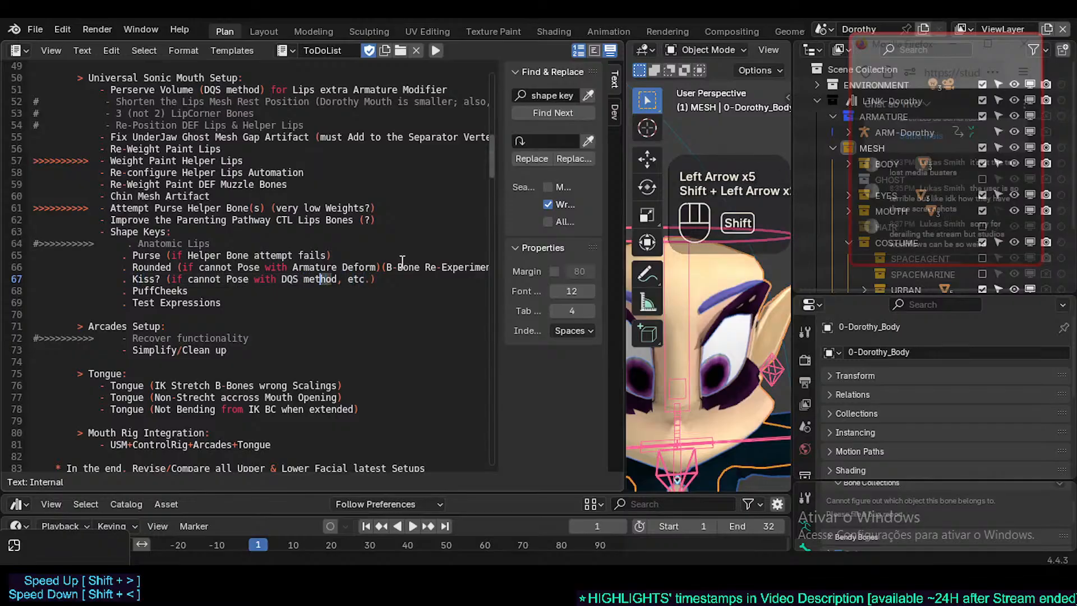
{"action": "key", "text": "shift+Left"}
{"action": "key", "text": "shift+Left"}
{"action": "key", "text": "shift+Left"}
{"action": "key", "text": "shift+Left"}
{"action": "key", "text": "shift+Left"}
{"action": "key", "text": "shift+Left"}
{"action": "key", "text": "shift+Left"}
{"action": "key", "text": "Left"}
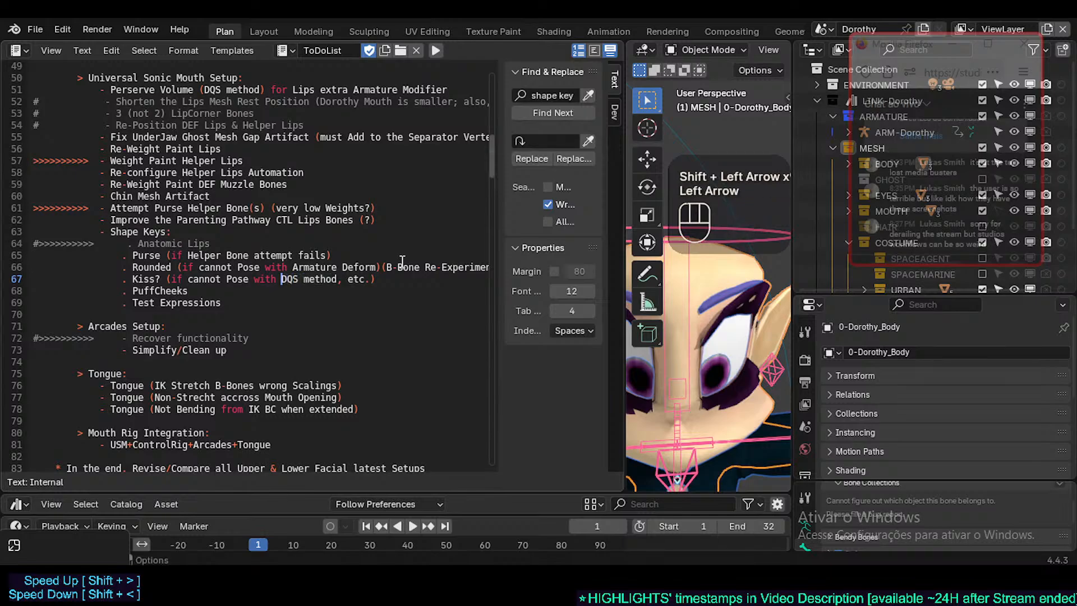
{"action": "key", "text": "Right"}
{"action": "key", "text": "Left"}
{"action": "key", "text": "Left"}
{"action": "key", "text": "Left"}
{"action": "key", "text": "Right"}
{"action": "key", "text": "Right"}
{"action": "key", "text": "Left"}
{"action": "key", "text": "Right"}
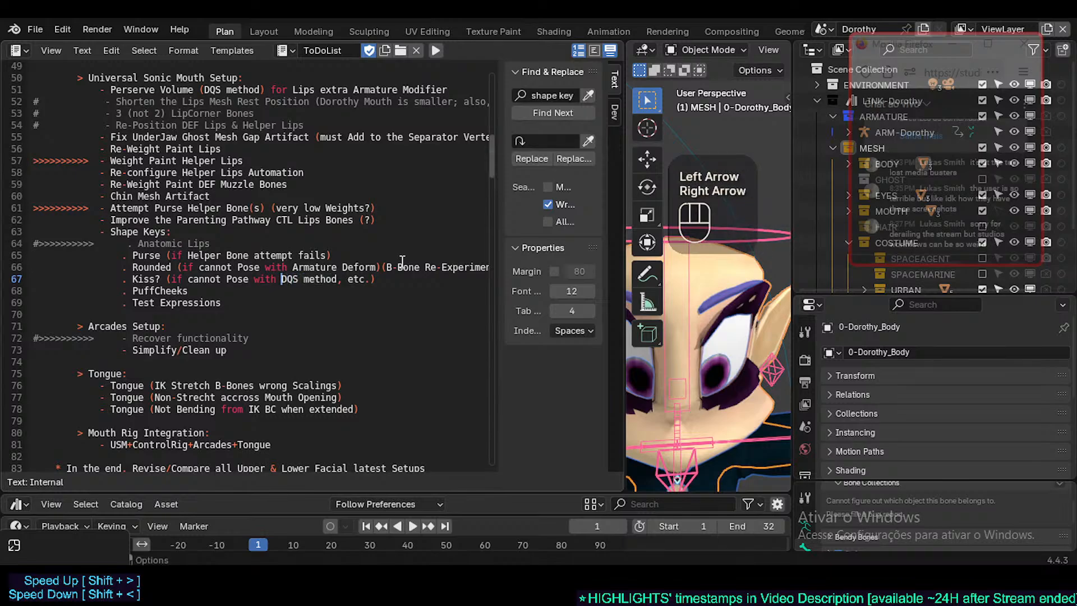
Reread the "if cannot Pose" part of the Kiss? entry and place the text cursor at the end of that line
{"action": "key", "text": "Left"}
{"action": "key", "text": "Left"}
{"action": "key", "text": "Left"}
{"action": "key", "text": "Left"}
{"action": "key", "text": "Left"}
{"action": "key", "text": "Left"}
{"action": "key", "text": "Left"}
{"action": "key", "text": "Left"}
{"action": "key", "text": "Left"}
{"action": "key", "text": "Left"}
{"action": "key", "text": "Left"}
{"action": "key", "text": "Left"}
{"action": "key", "text": "Left"}
{"action": "key", "text": "Left"}
{"action": "key", "text": "Left"}
{"action": "key", "text": "Left"}
{"action": "key", "text": "Left"}
{"action": "key", "text": "Left"}
{"action": "key", "text": "Left"}
{"action": "key", "text": "Left"}
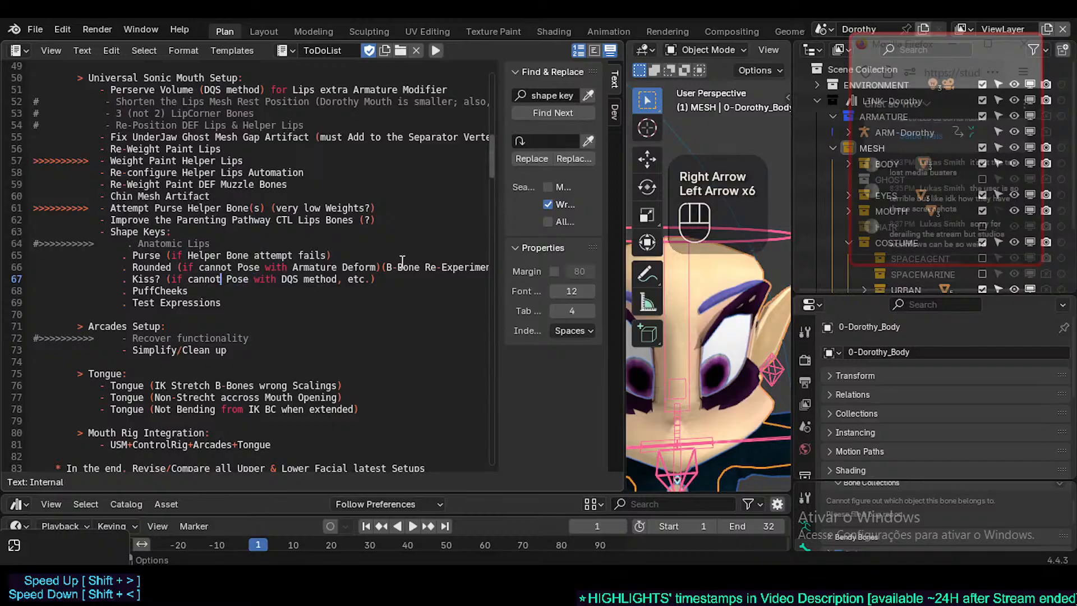
{"action": "key", "text": "Left"}
{"action": "key", "text": "End"}
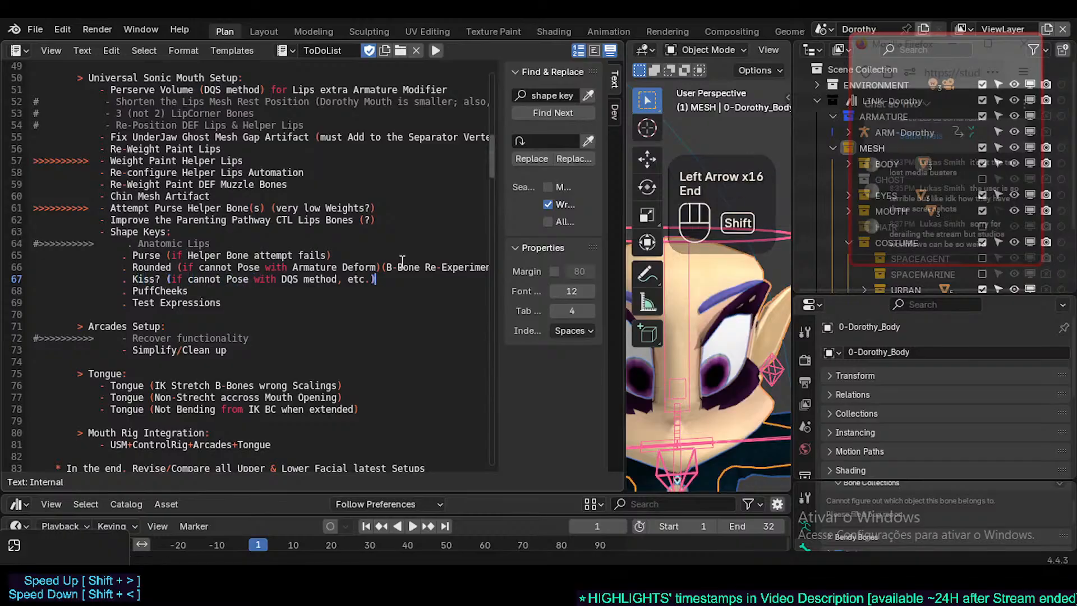
Read the whole Kiss? entry by highlighting it from its name to the closing parenthesis
{"action": "key", "text": "shift+Left"}
{"action": "key", "text": "shift+Home"}
{"action": "key", "text": "shift+Right"}
{"action": "key", "text": "shift+Right"}
{"action": "key", "text": "shift+Right"}
{"action": "key", "text": "shift+Right"}
{"action": "key", "text": "shift+Right"}
{"action": "key", "text": "shift+Right"}
{"action": "key", "text": "shift+Right"}
{"action": "key", "text": "shift+Right"}
{"action": "key", "text": "shift+Right"}
{"action": "key", "text": "shift+Right"}
{"action": "key", "text": "shift+Right"}
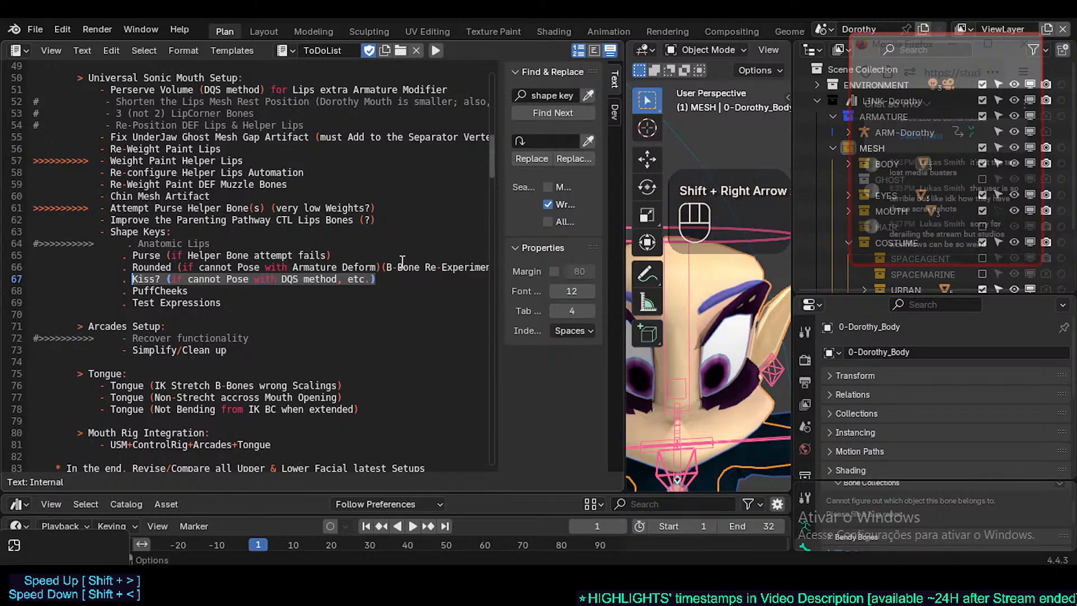
{"action": "key", "text": "Left"}
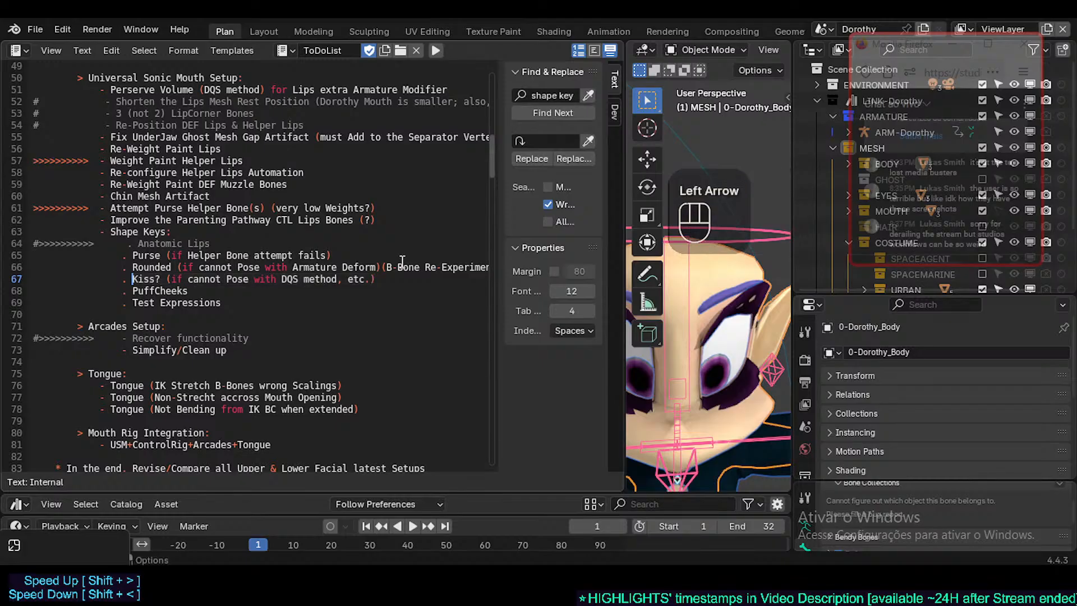
Highlight just the name "Kiss?" in its entry and return to the beginning of that line
{"action": "key", "text": "Right"}
{"action": "key", "text": "Right"}
{"action": "key", "text": "Right"}
{"action": "key", "text": "Right"}
{"action": "key", "text": "Right"}
{"action": "key", "text": "shift+Left"}
{"action": "key", "text": "shift+Left"}
{"action": "key", "text": "shift+Left"}
{"action": "key", "text": "shift+Left"}
{"action": "key", "text": "shift+Left"}
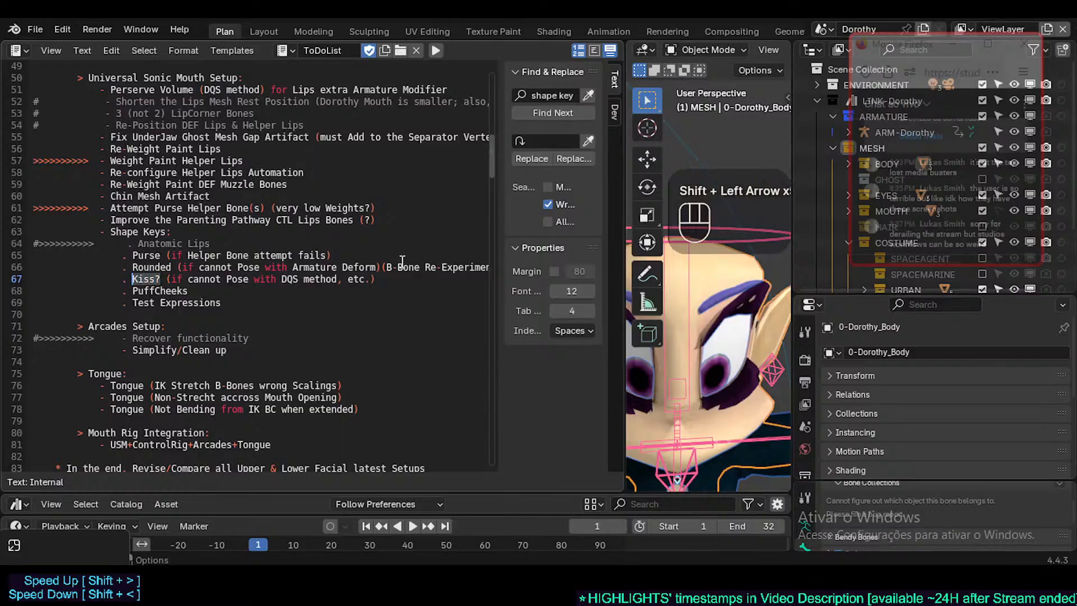
{"action": "key", "text": "End"}
{"action": "key", "text": "Home"}
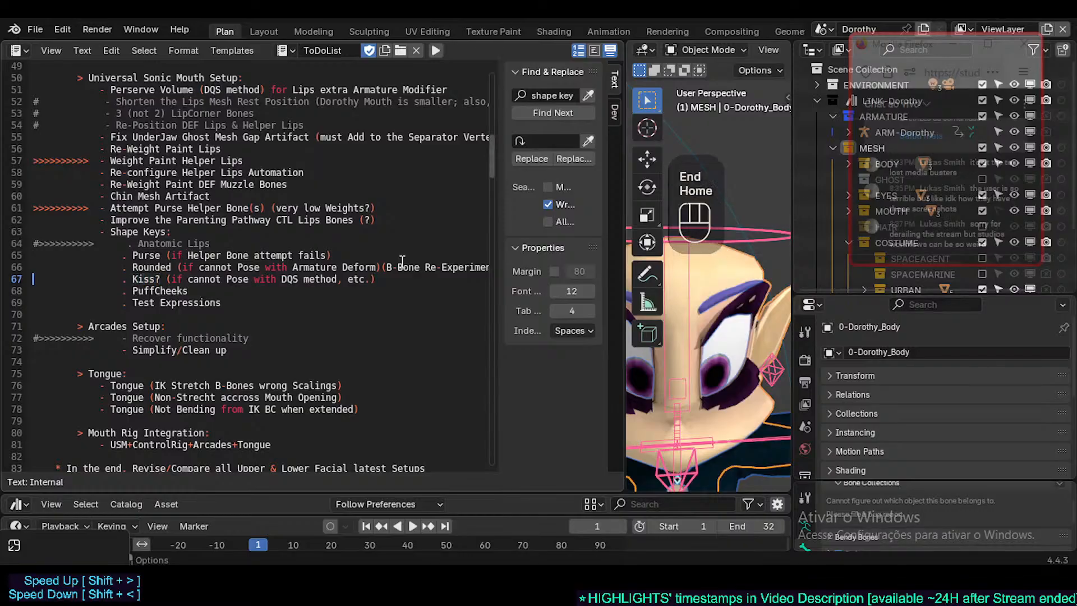
Reread the Kiss? entry from its name through "etc.", highlighting the text up to the closing parenthesis
{"action": "key", "text": "shift+Right"}
{"action": "key", "text": "shift+End"}
{"action": "key", "text": "Home"}
{"action": "key", "text": "Right"}
{"action": "key", "text": "Right"}
{"action": "key", "text": "Right"}
{"action": "key", "text": "Right"}
{"action": "key", "text": "Right"}
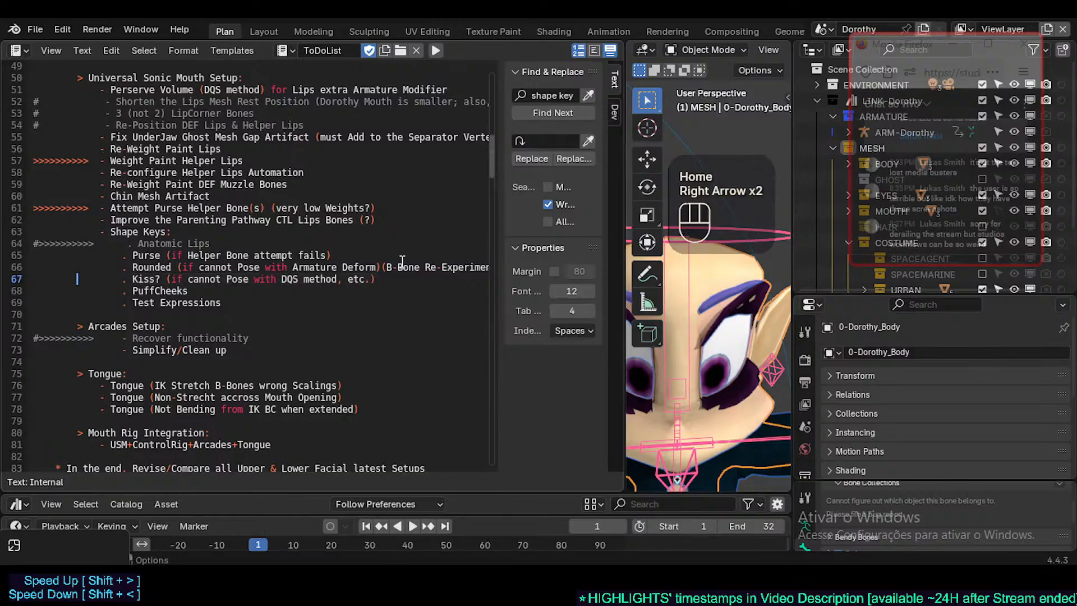
{"action": "key", "text": "Right"}
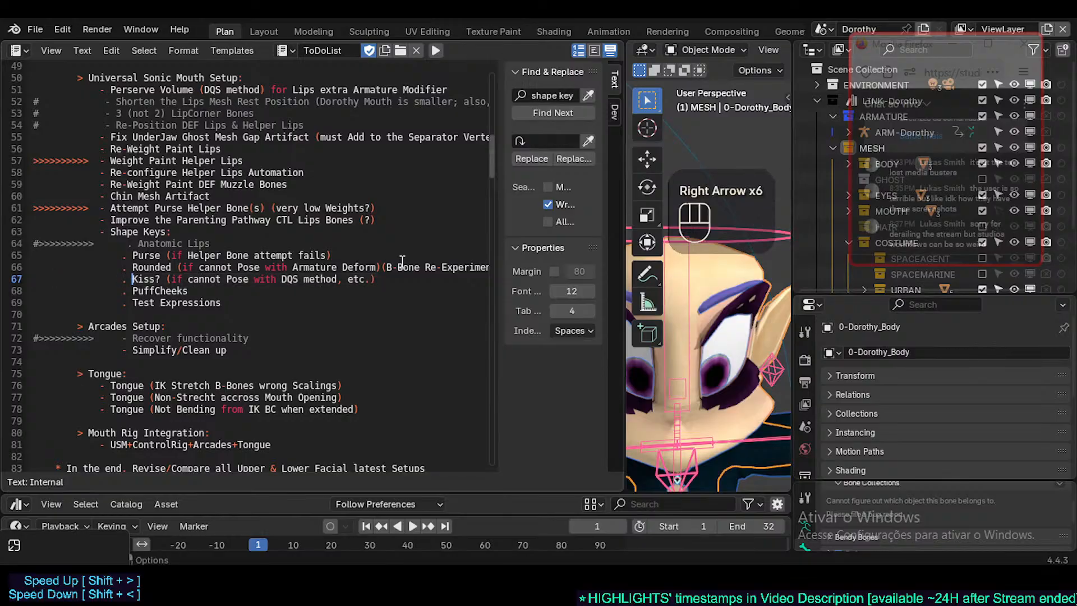
{"action": "key", "text": "shift+End"}
{"action": "key", "text": "shift+Left"}
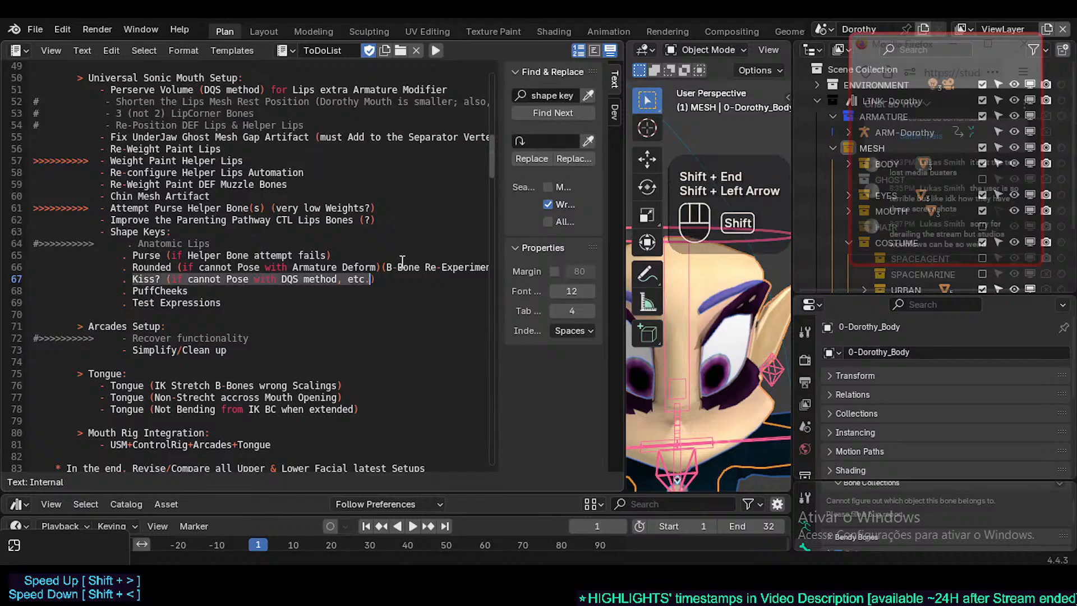
Examine the word "Kiss" on its own, highlighting it apart from its condition
{"action": "key", "text": "Left"}
{"action": "key", "text": "Right"}
{"action": "key", "text": "Left"}
{"action": "key", "text": "shift+Right"}
{"action": "key", "text": "shift+Right"}
{"action": "key", "text": "shift+Right"}
{"action": "key", "text": "shift+Right"}
{"action": "key", "text": "shift+Right"}
{"action": "key", "text": "shift+Right"}
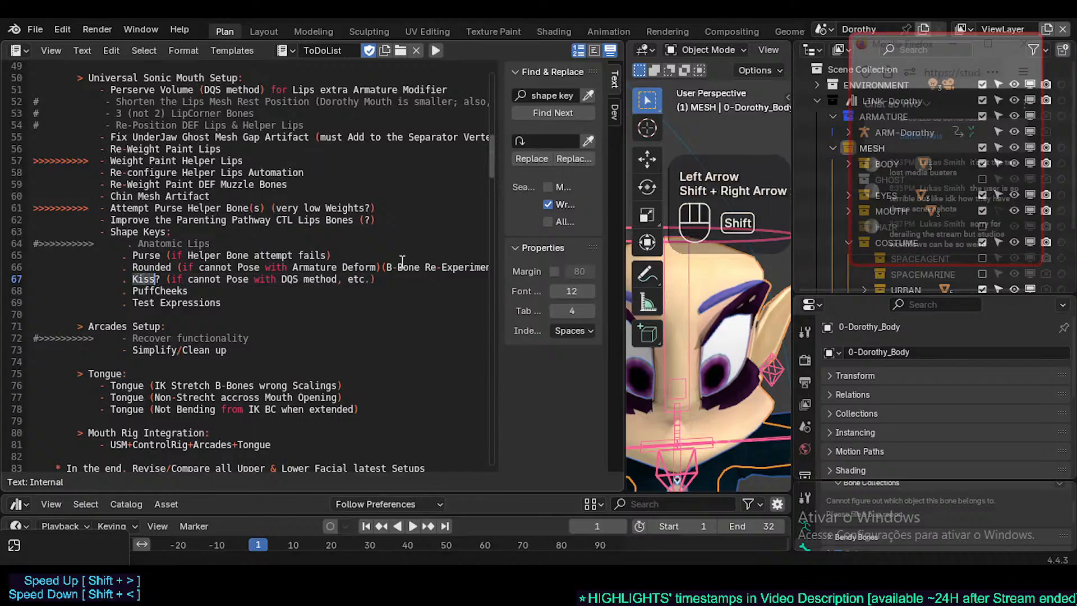
{"action": "key", "text": "shift+Left"}
Go to the PuffCheeks entry below Kiss? and highlight its name for review
{"action": "key", "text": "Down"}
{"action": "key", "text": "Left"}
{"action": "key", "text": "Left"}
{"action": "key", "text": "Left"}
{"action": "key", "text": "Left"}
{"action": "key", "text": "Left"}
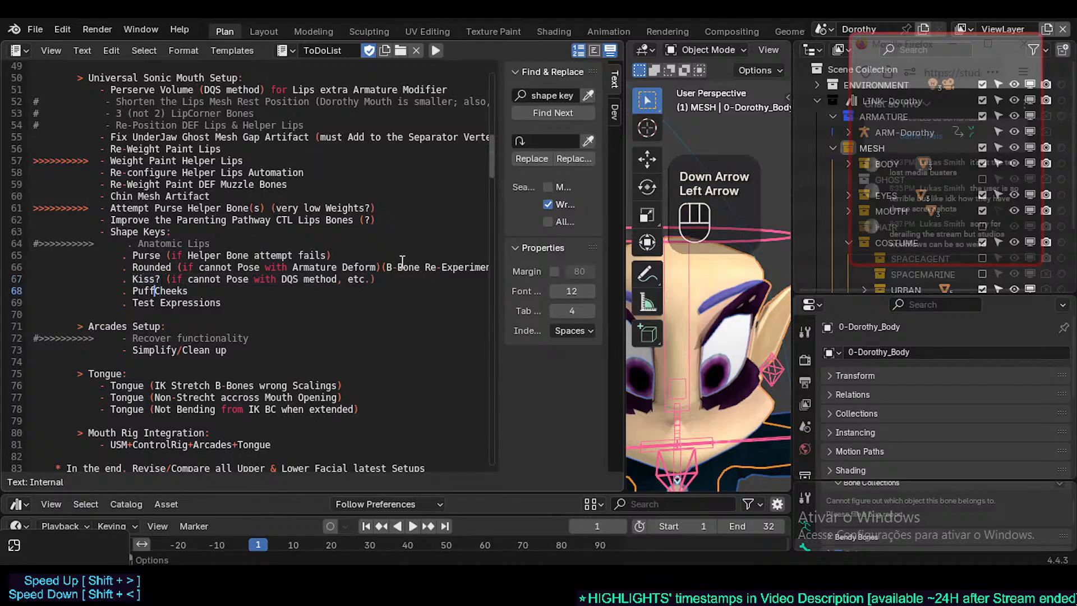
{"action": "key", "text": "shift+End"}
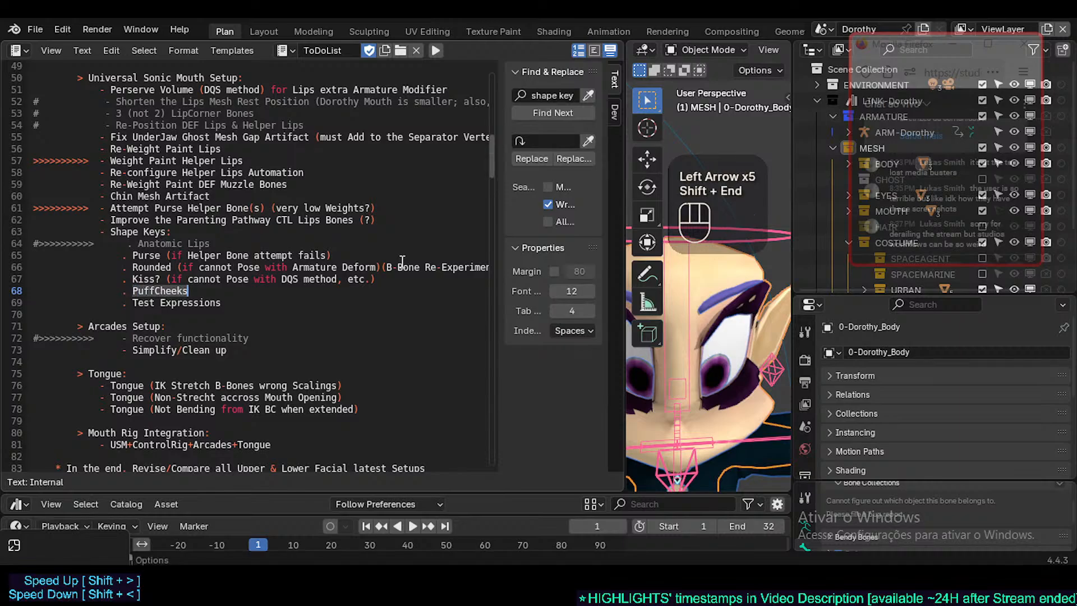
Check PuffCheeks against the Test Expressions line below it, highlighting the full PuffCheeks name again
{"action": "key", "text": "Down"}
{"action": "key", "text": "Left"}
{"action": "key", "text": "Left"}
{"action": "key", "text": "Left"}
{"action": "key", "text": "Left"}
{"action": "key", "text": "Left"}
{"action": "key", "text": "Up"}
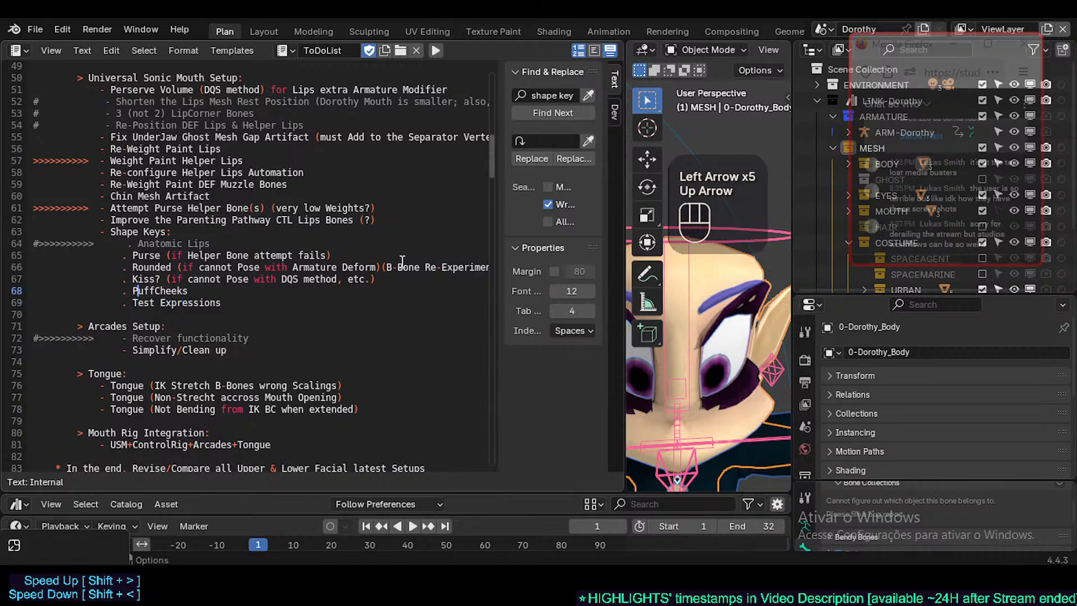
{"action": "key", "text": "Left"}
{"action": "key", "text": "shift+End"}
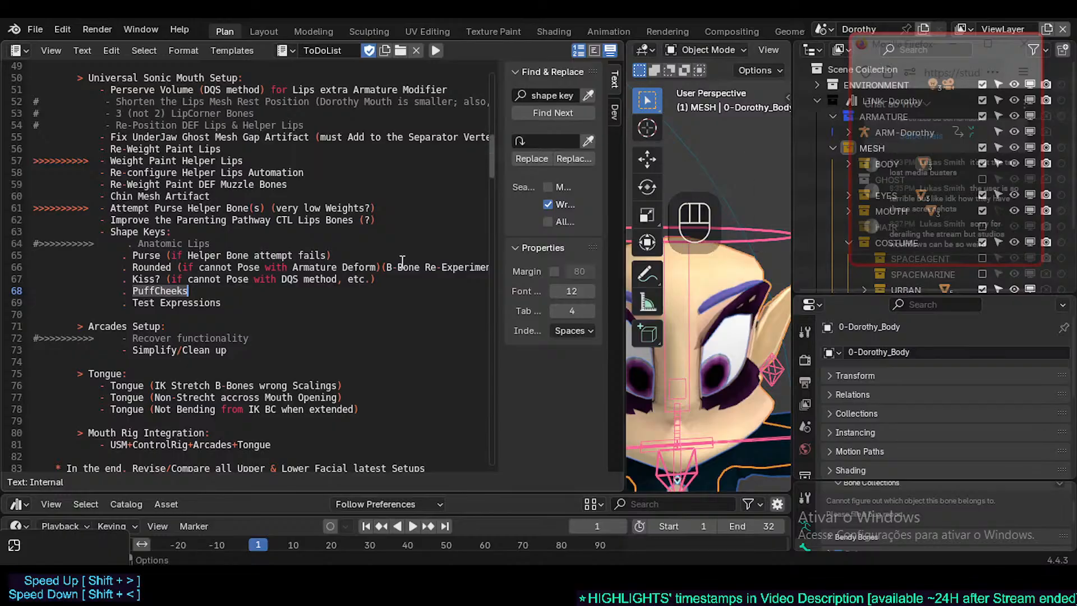
{"action": "key", "text": "Left"}
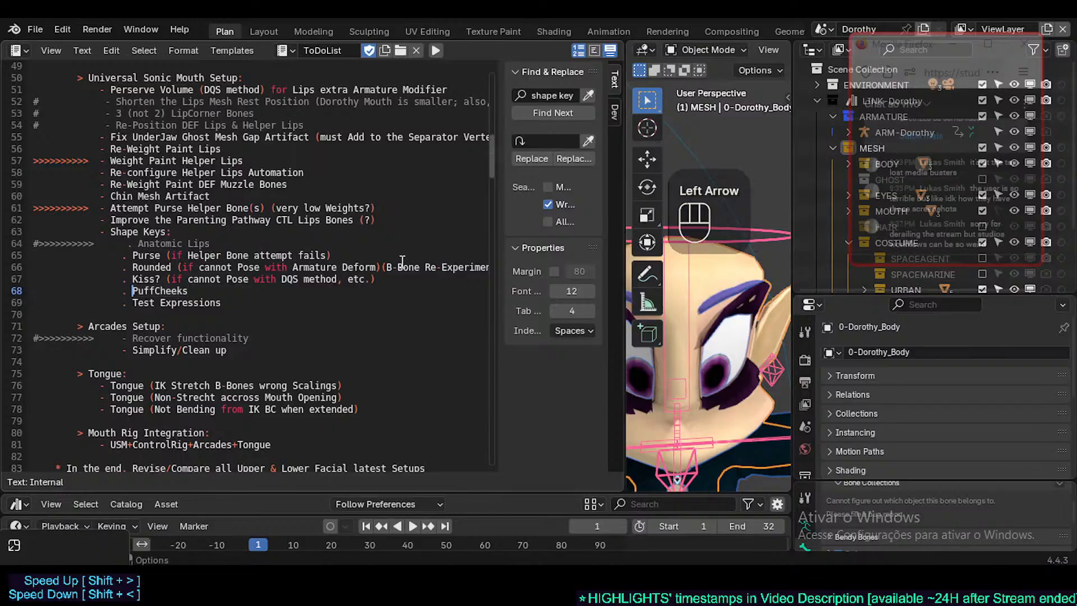
{"action": "key", "text": "shift+End"}
{"action": "key", "text": "shift+Left"}
{"action": "key", "text": "shift+Right"}
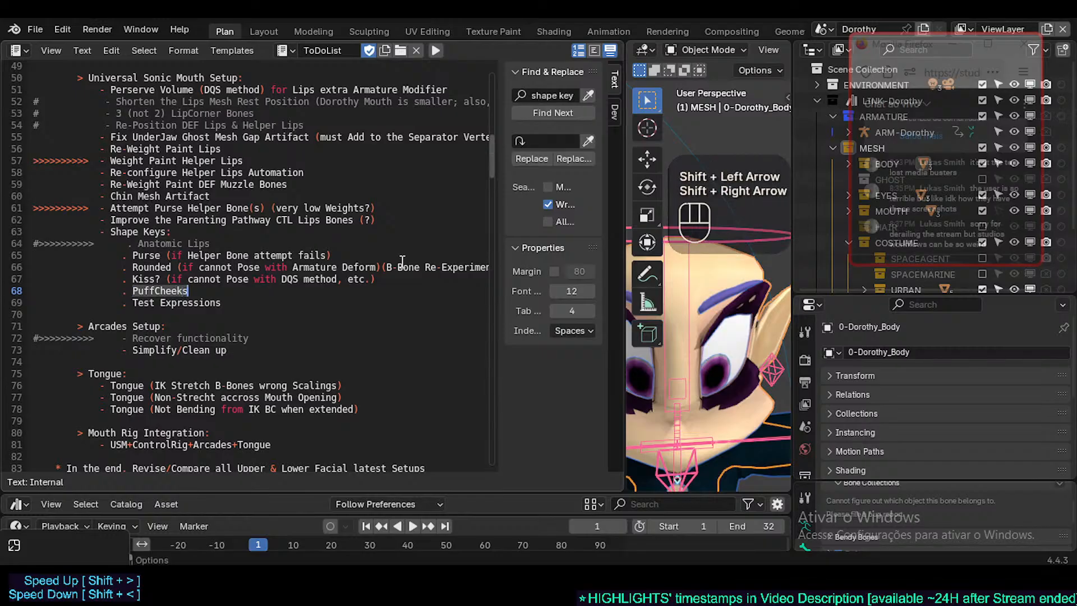
{"action": "key", "text": "Left"}
Review the Test Expressions entry and place the text cursor at the end of its line
{"action": "key", "text": "Down"}
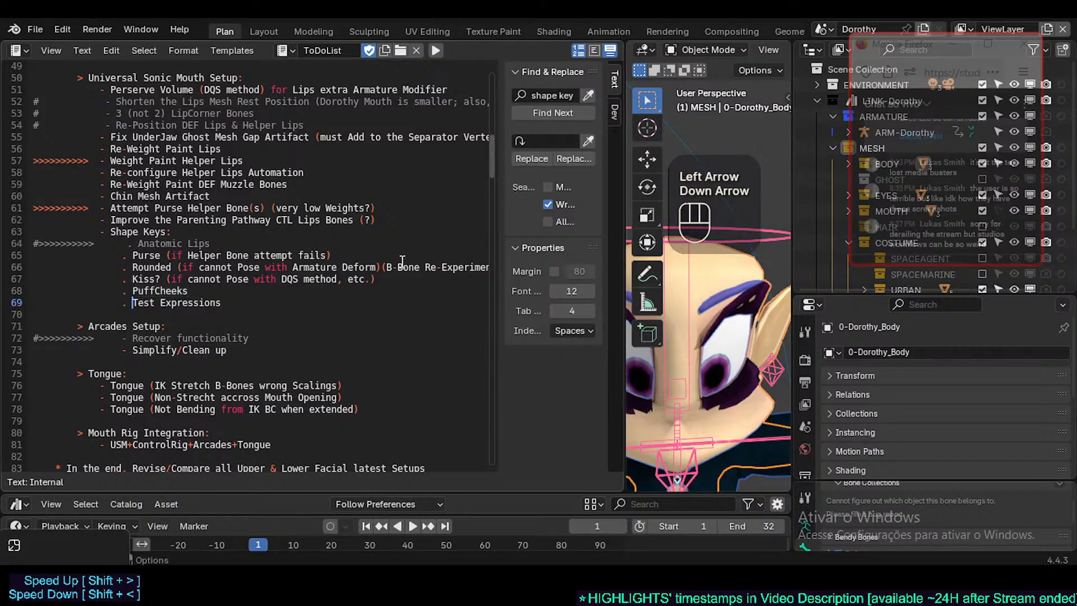
{"action": "key", "text": "Right"}
{"action": "key", "text": "Left"}
{"action": "key", "text": "Up"}
{"action": "key", "text": "Down"}
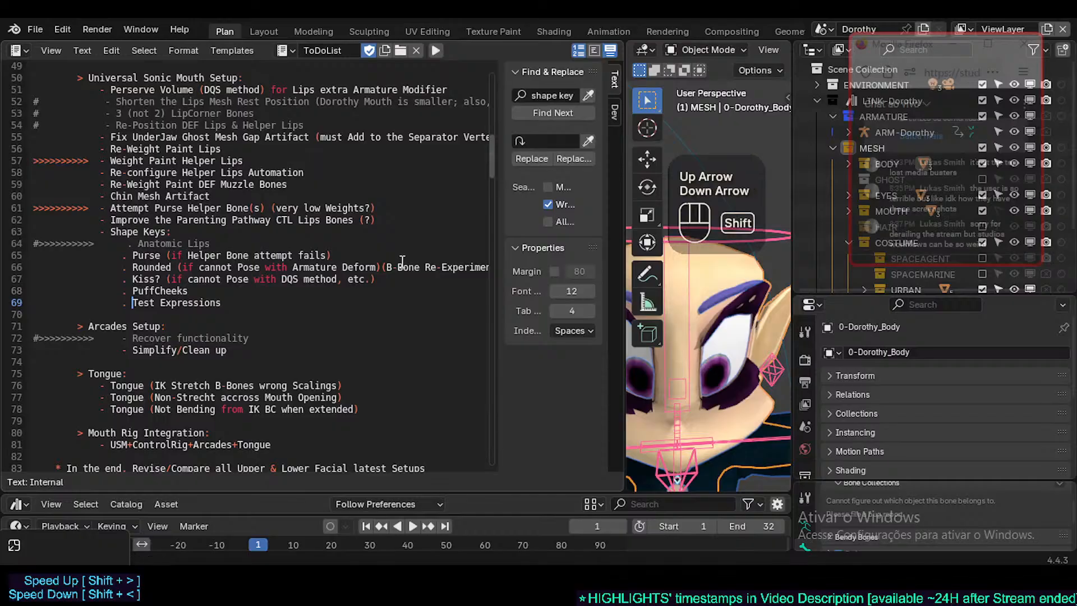
{"action": "key", "text": "shift+Right"}
{"action": "key", "text": "End"}
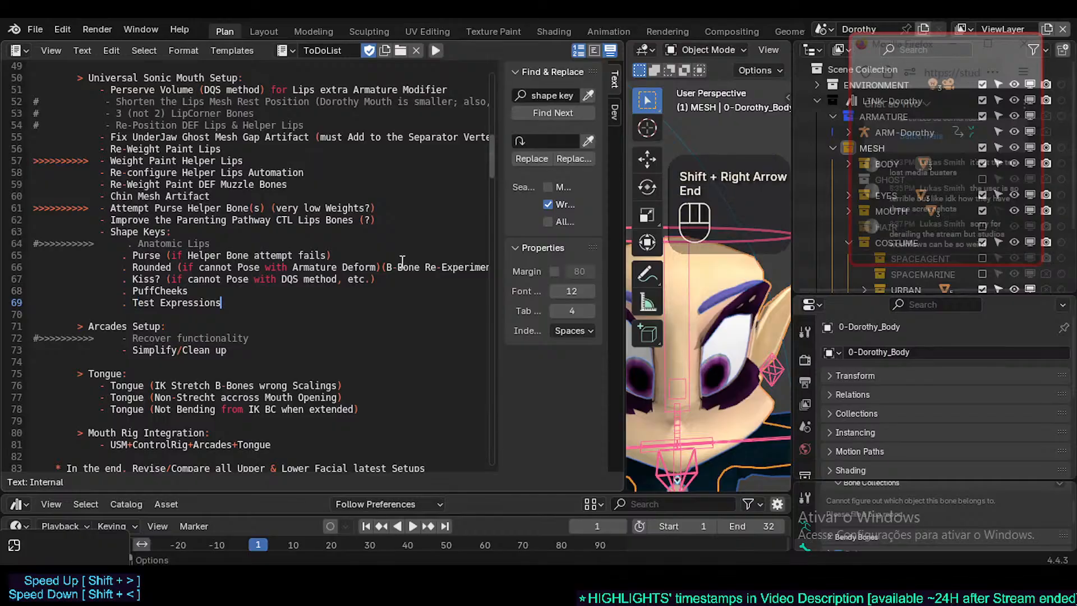
Highlight the Purse and Rounded entries down to the Kiss? name to review them together
{"action": "left_click", "coordinate": [166, 267]}
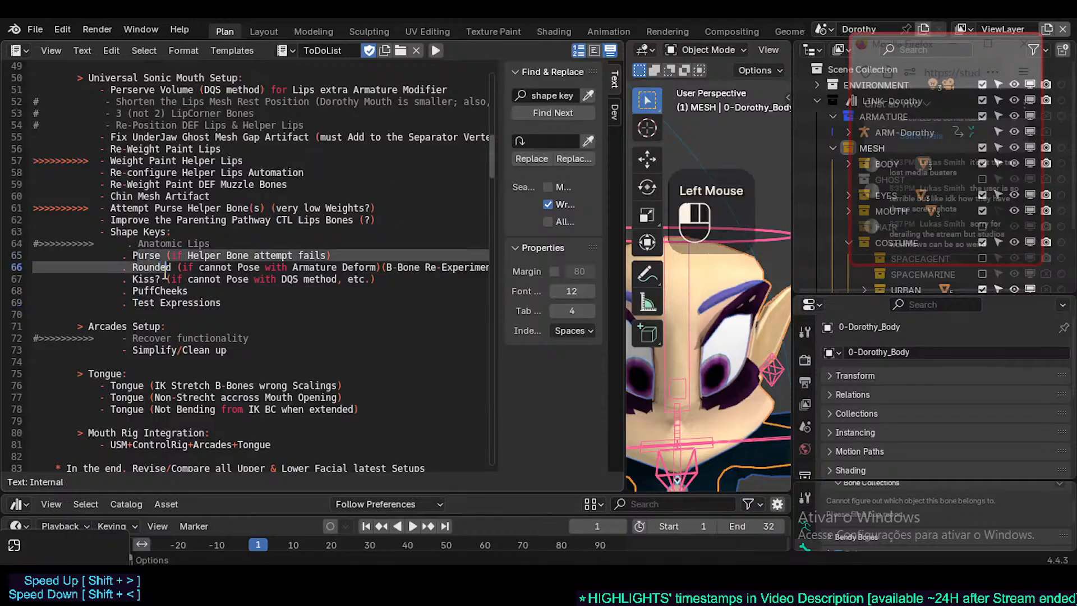
{"action": "left_click_drag", "start_coordinate": [165, 274], "coordinate": [169, 279]}
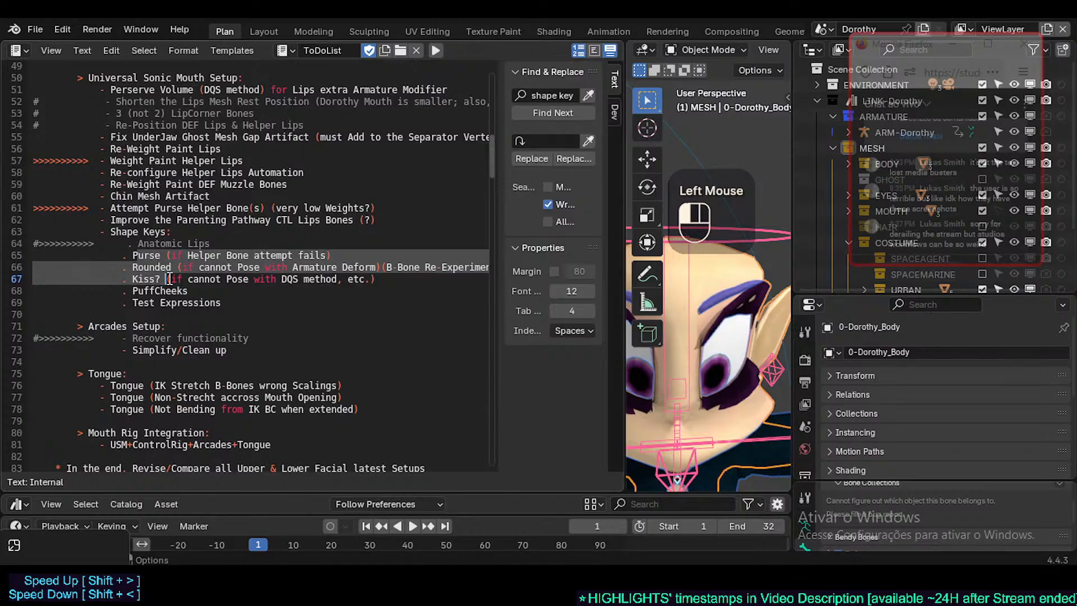
{"action": "left_click", "coordinate": [176, 280]}
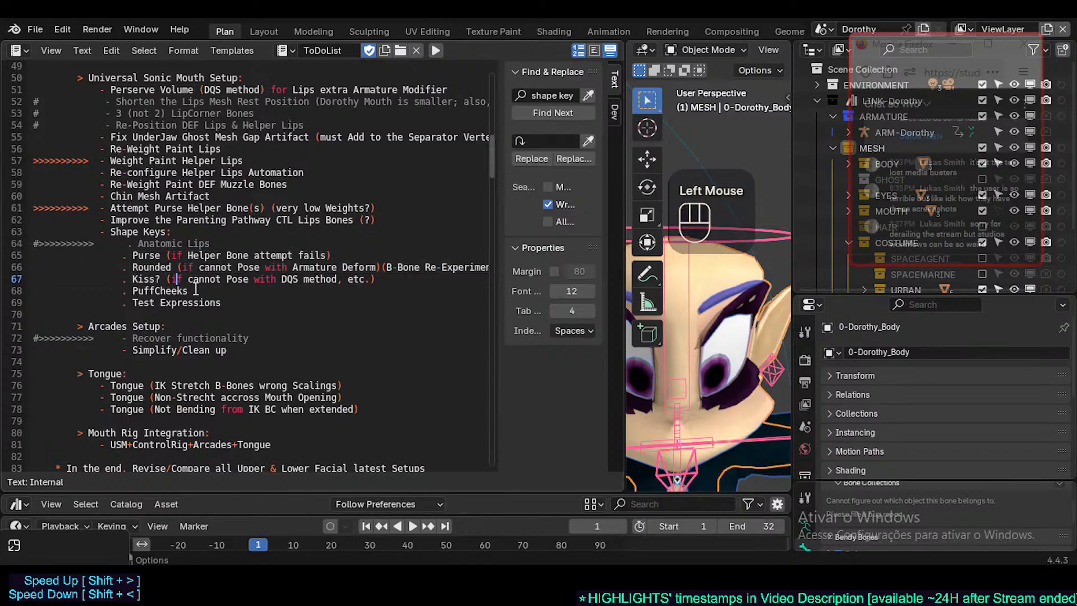
Compare the PuffCheeks entry with the cheeks and mouth of the character's face in the 3D viewport
{"action": "double_click", "coordinate": [194, 291]}
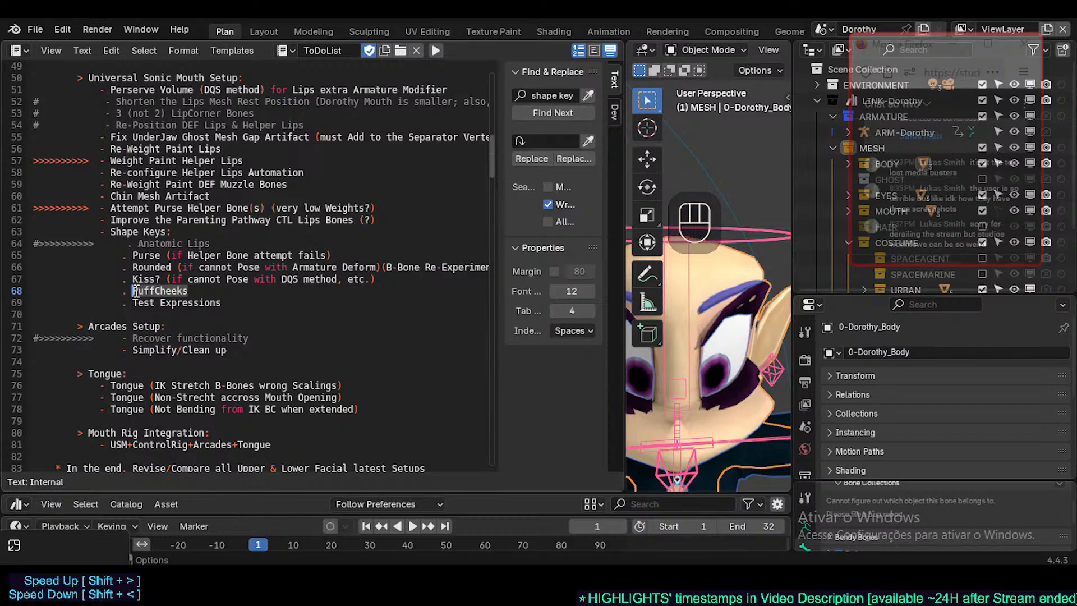
{"action": "left_click", "coordinate": [137, 291]}
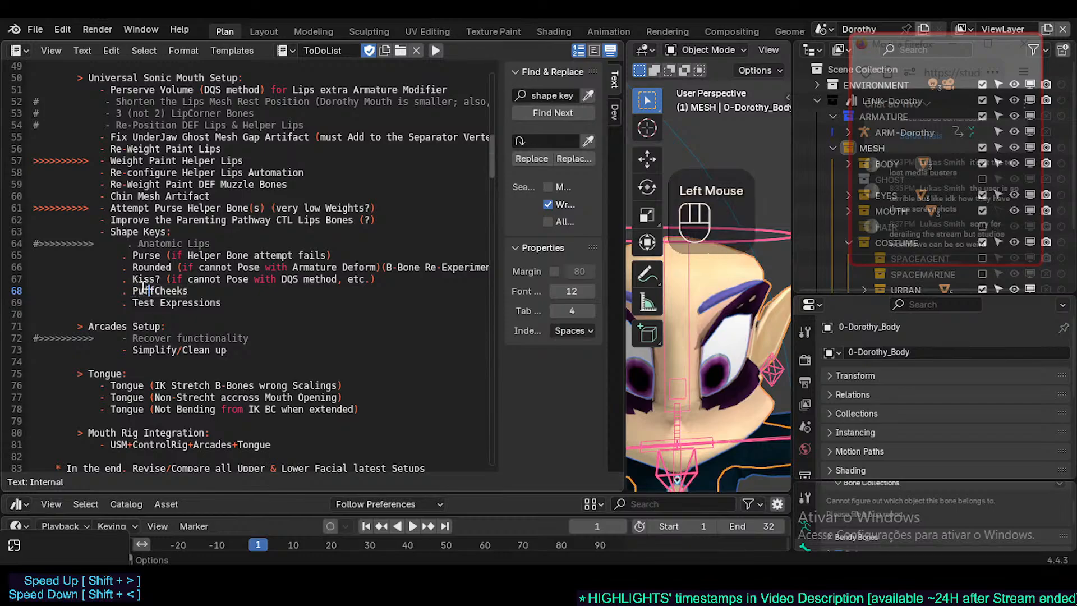
{"action": "left_click", "coordinate": [135, 283]}
{"action": "left_click_drag", "start_coordinate": [133, 291], "coordinate": [189, 290]}
{"action": "middle_click_drag", "start_coordinate": [710, 433], "coordinate": [700, 405]}
{"action": "left_click", "coordinate": [143, 289]}
{"action": "left_click", "coordinate": [144, 288]}
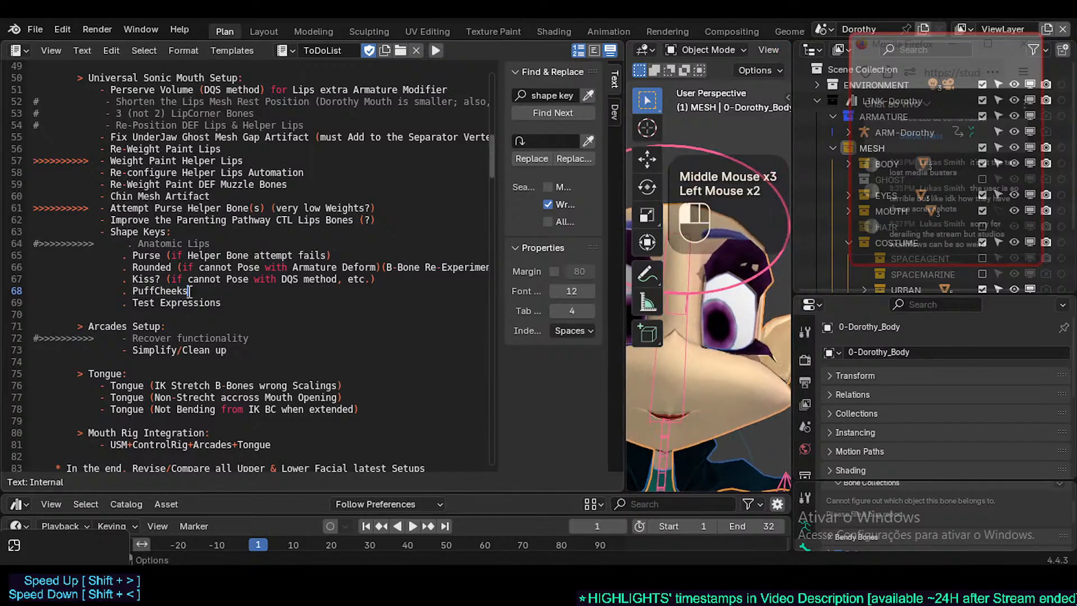
{"action": "double_click", "coordinate": [144, 289]}
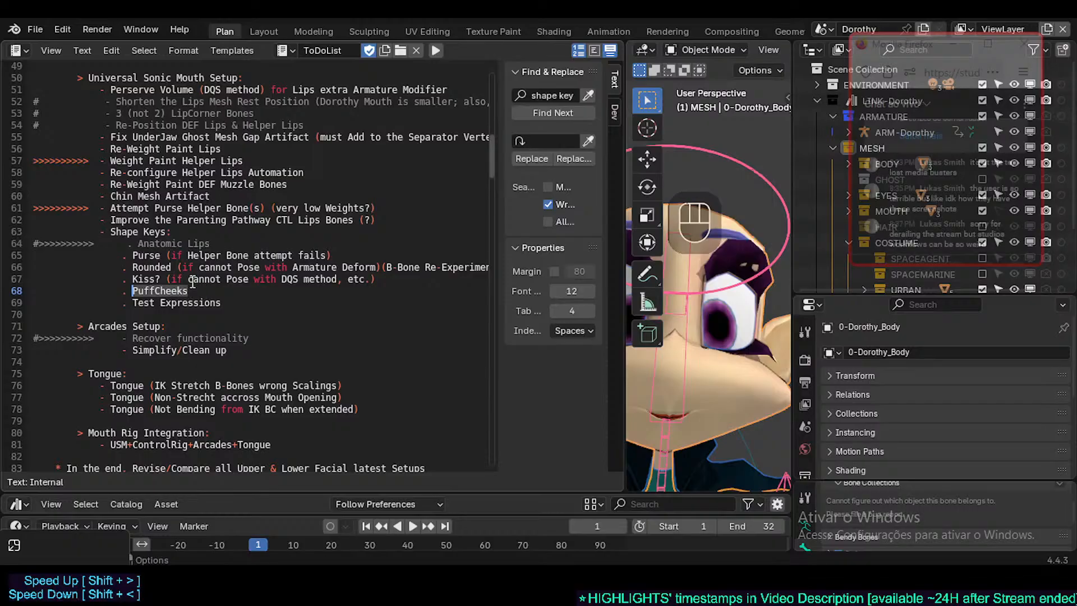
Reexamine the PuffCheeks name in the Shape Keys list, highlighting it from both ends
{"action": "middle_click_drag", "start_coordinate": [193, 283], "coordinate": [161, 296]}
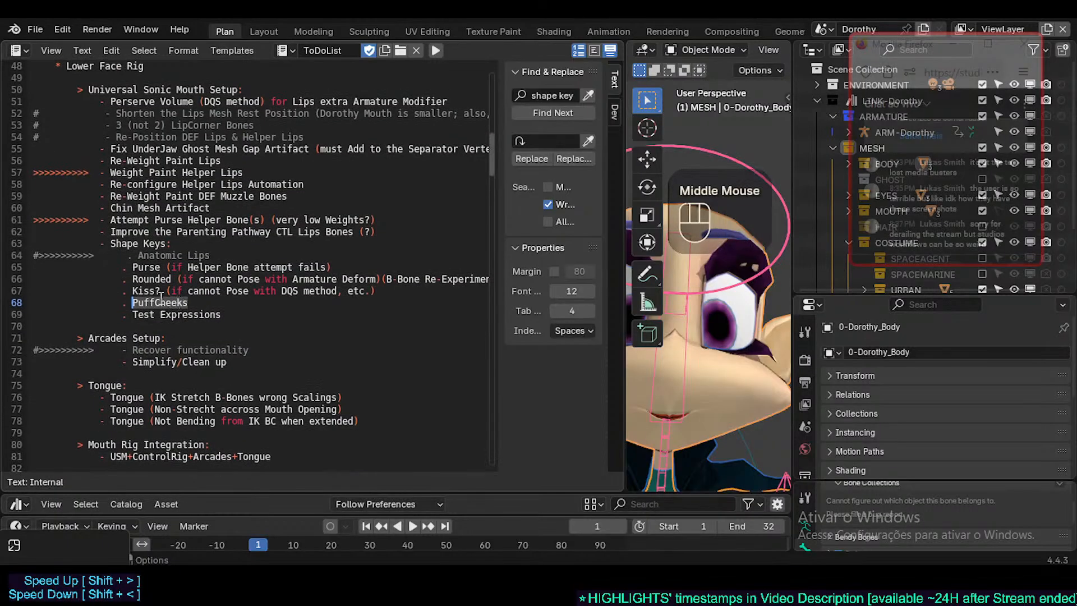
{"action": "double_click", "coordinate": [159, 298]}
{"action": "double_click", "coordinate": [134, 306]}
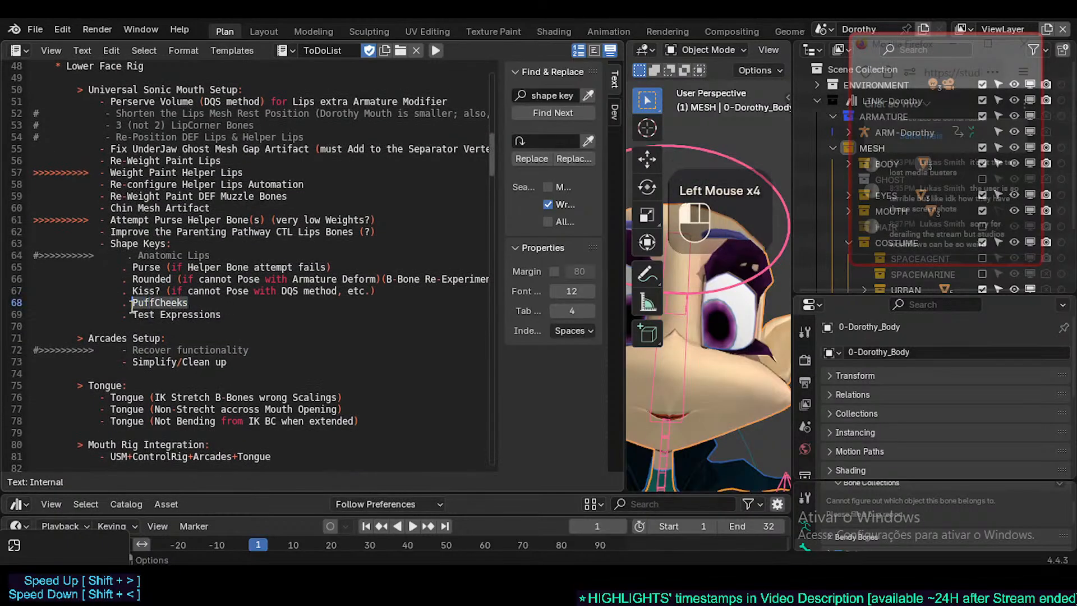
{"action": "left_click", "coordinate": [185, 303]}
{"action": "mouse_move", "coordinate": [186, 303]}
{"action": "left_mouse_down"}
{"action": "mouse_move", "coordinate": [128, 303]}
{"action": "mouse_move", "coordinate": [171, 303]}
{"action": "left_mouse_up"}
{"action": "left_click", "coordinate": [198, 297]}
{"action": "left_click", "coordinate": [208, 302]}
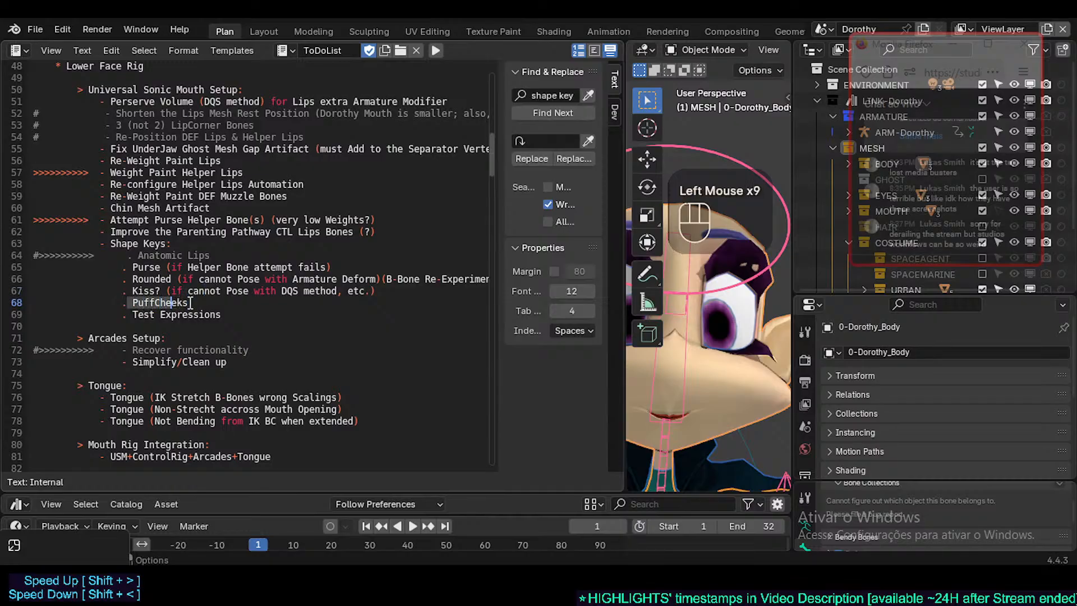
{"action": "left_click", "coordinate": [191, 303]}
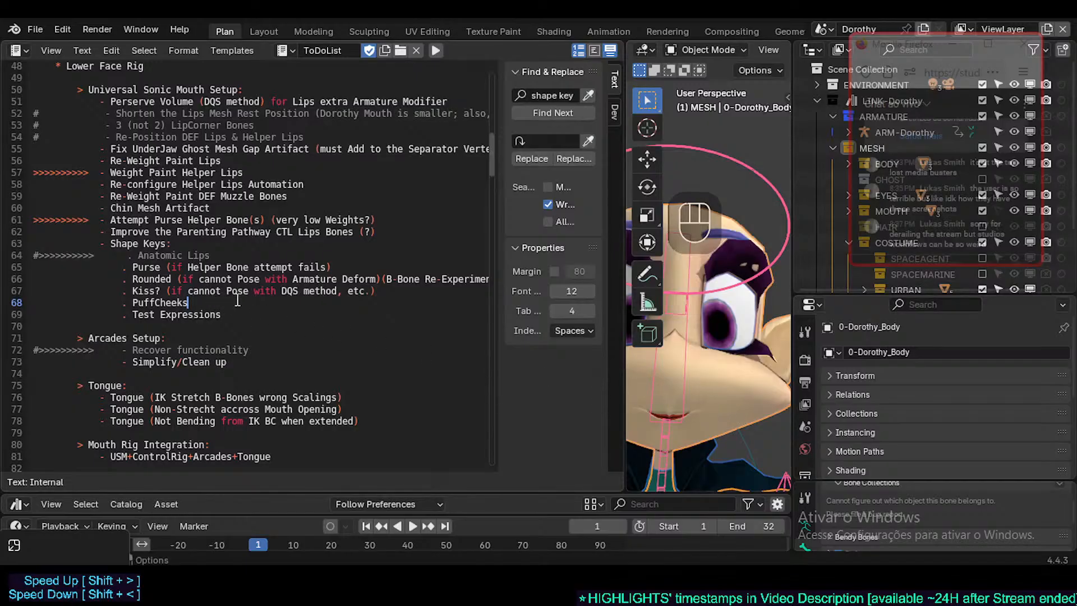
{"action": "left_click", "coordinate": [200, 306]}
{"action": "left_click", "coordinate": [201, 305]}
{"action": "left_click", "coordinate": [202, 305]}
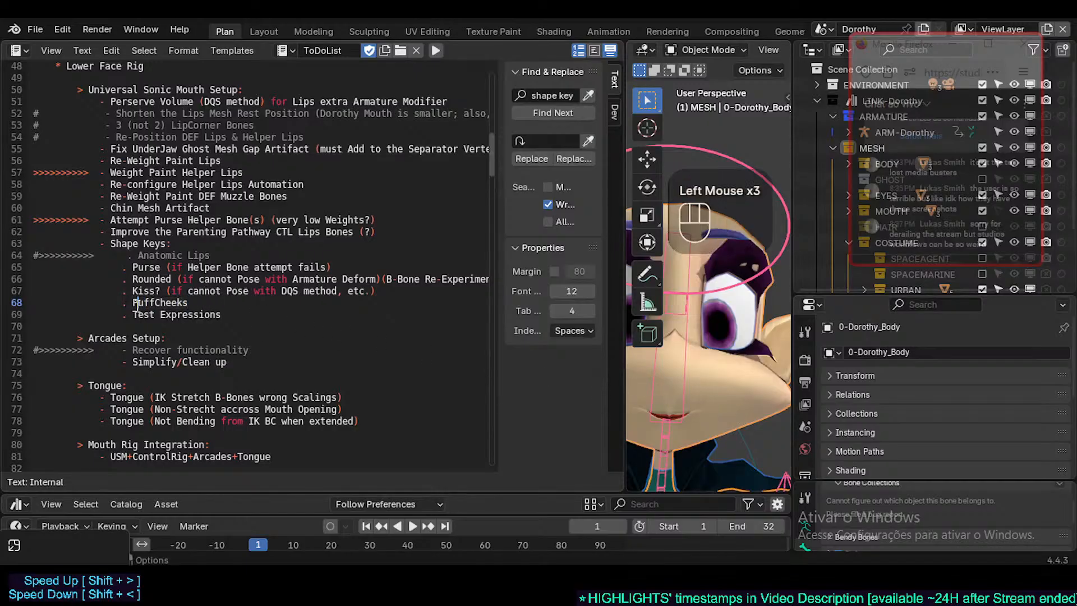
{"action": "double_click", "coordinate": [204, 305]}
{"action": "left_click", "coordinate": [200, 301]}
Review the block of planned mouth shape keys from Purse down to PuffCheeks as one highlighted group
{"action": "left_click_drag", "start_coordinate": [129, 268], "coordinate": [202, 306]}
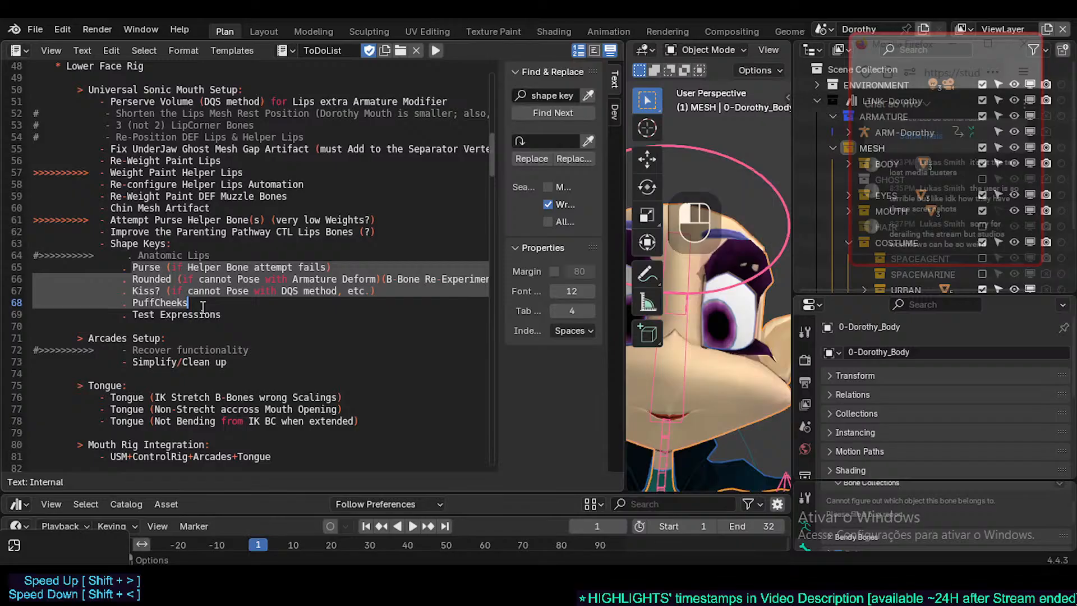
{"action": "left_click", "coordinate": [135, 256]}
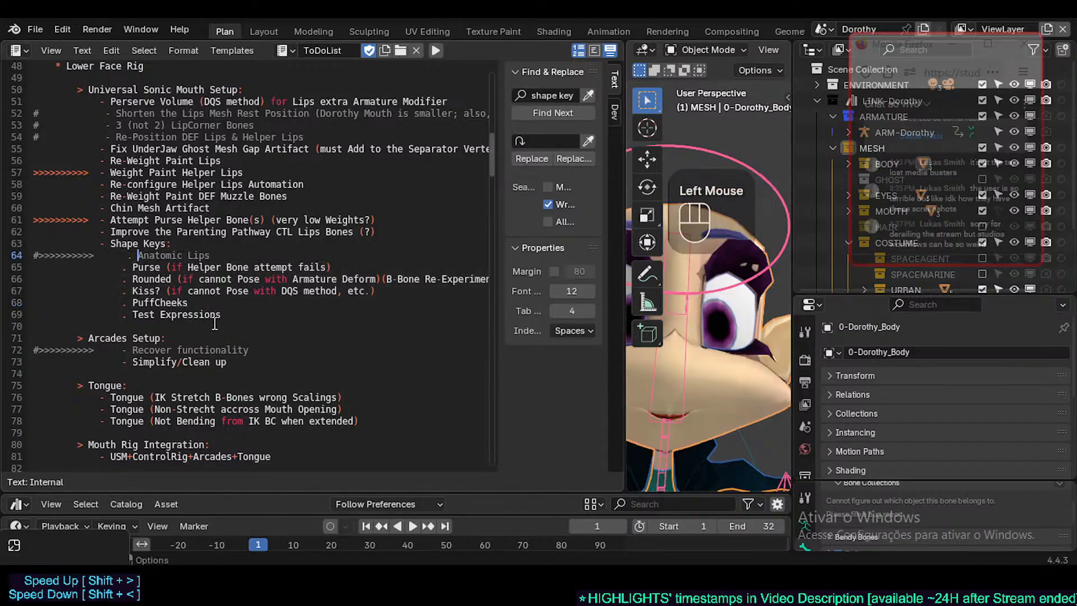
{"action": "left_click_drag", "start_coordinate": [131, 269], "coordinate": [201, 303]}
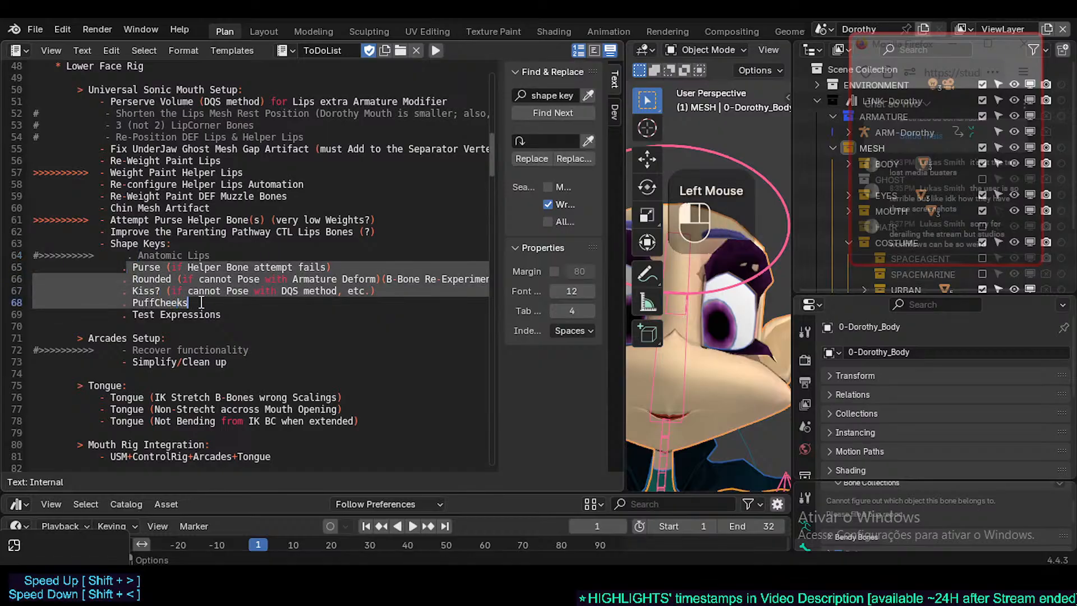
{"action": "left_click", "coordinate": [202, 303]}
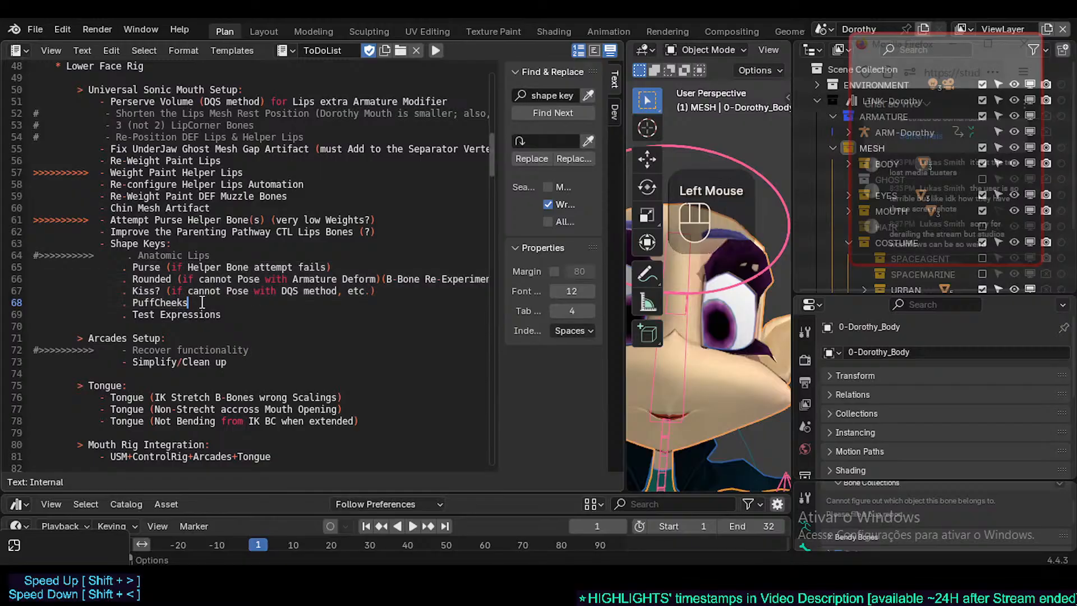
Highlight the Purse entry through the Rounded name and return the text cursor to the Rounded line
{"action": "left_click_drag", "start_coordinate": [132, 279], "coordinate": [177, 279]}
{"action": "left_click", "coordinate": [143, 283]}
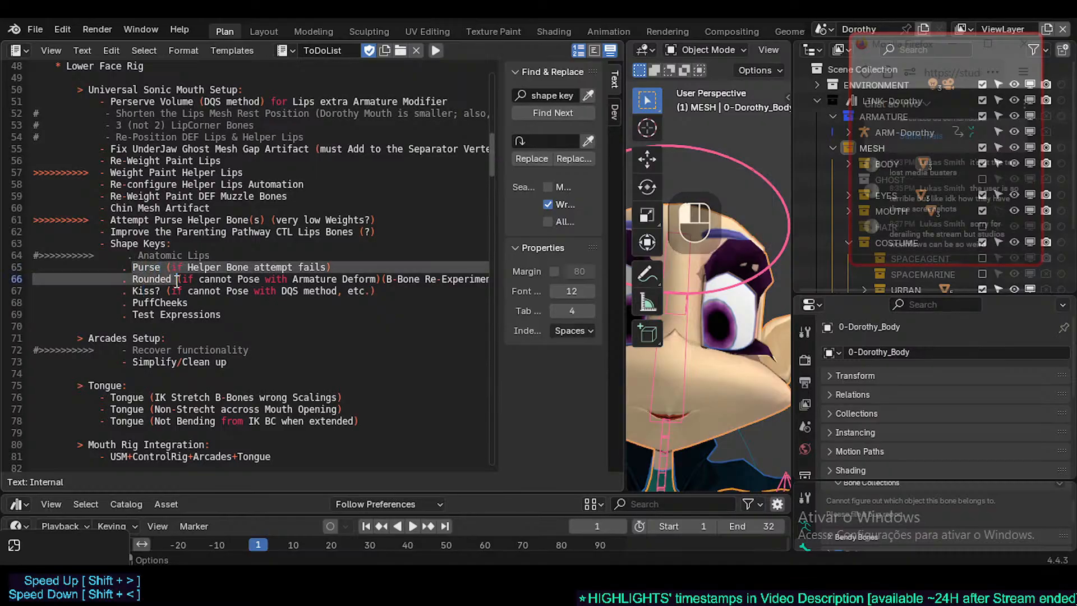
{"action": "left_click", "coordinate": [132, 279]}
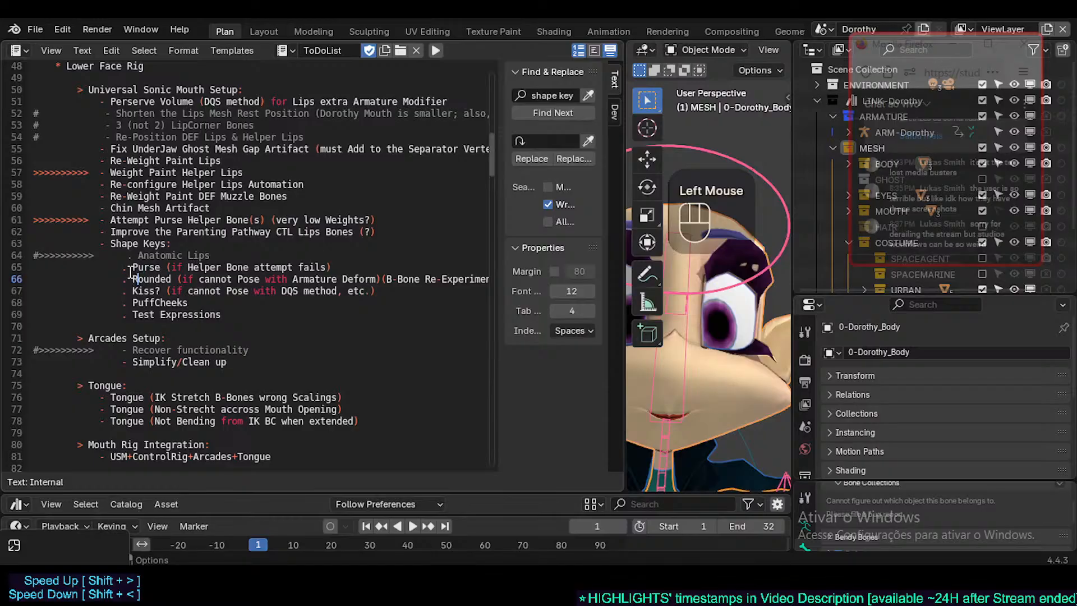
Review the Kiss? and Purse entries in the Shape Keys list, highlighting each name and the full Purse line
{"action": "left_click", "coordinate": [130, 272]}
{"action": "left_click_drag", "start_coordinate": [132, 291], "coordinate": [166, 290]}
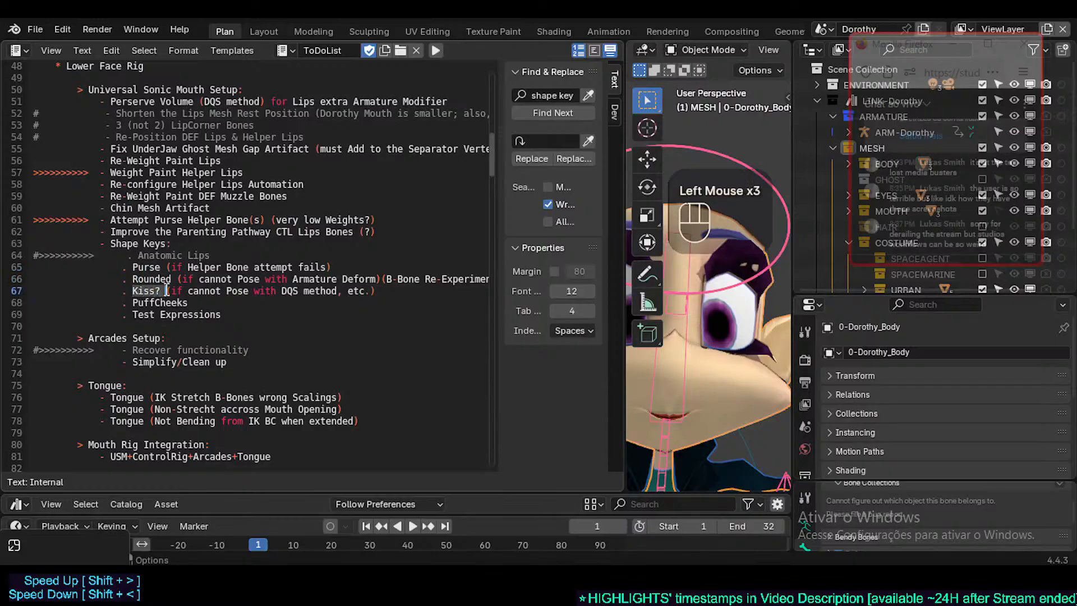
{"action": "left_click", "coordinate": [132, 271]}
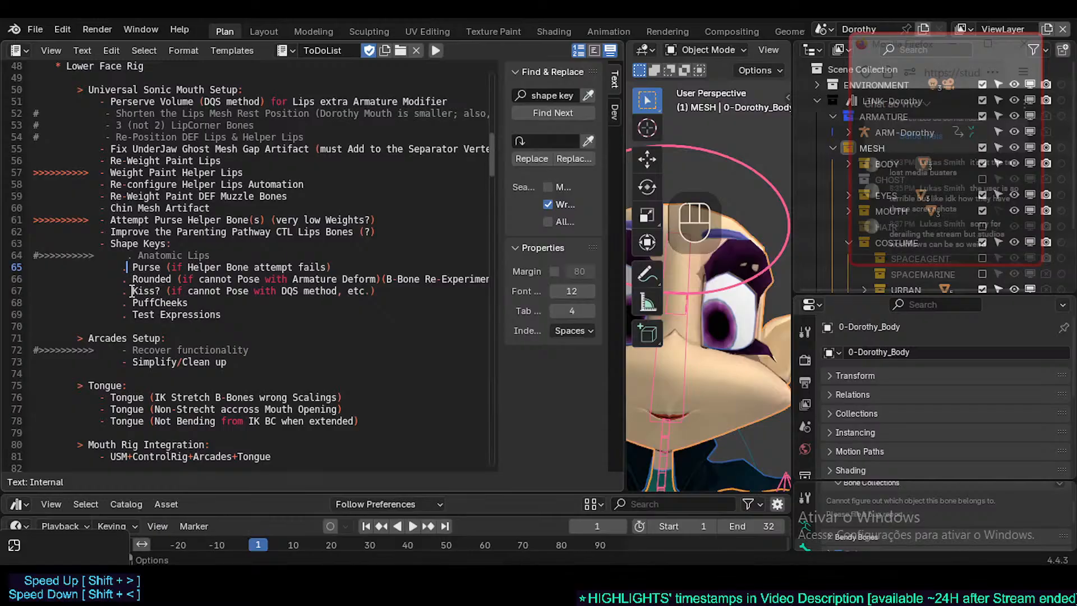
{"action": "left_click_drag", "start_coordinate": [132, 291], "coordinate": [337, 265]}
{"action": "left_click", "coordinate": [381, 293]}
{"action": "left_click", "coordinate": [133, 279]}
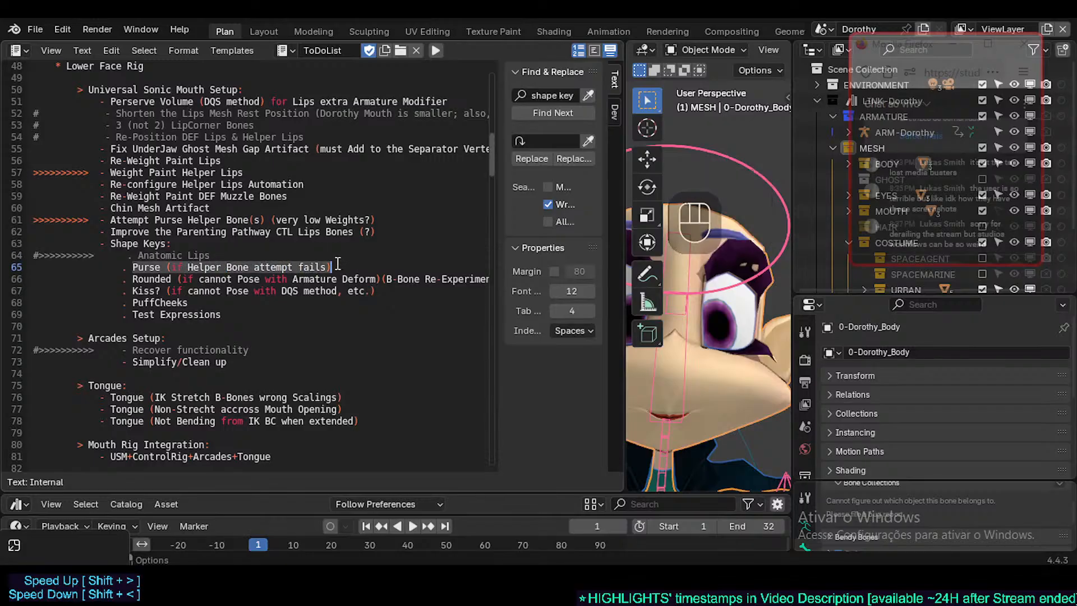
{"action": "double_click", "coordinate": [143, 267]}
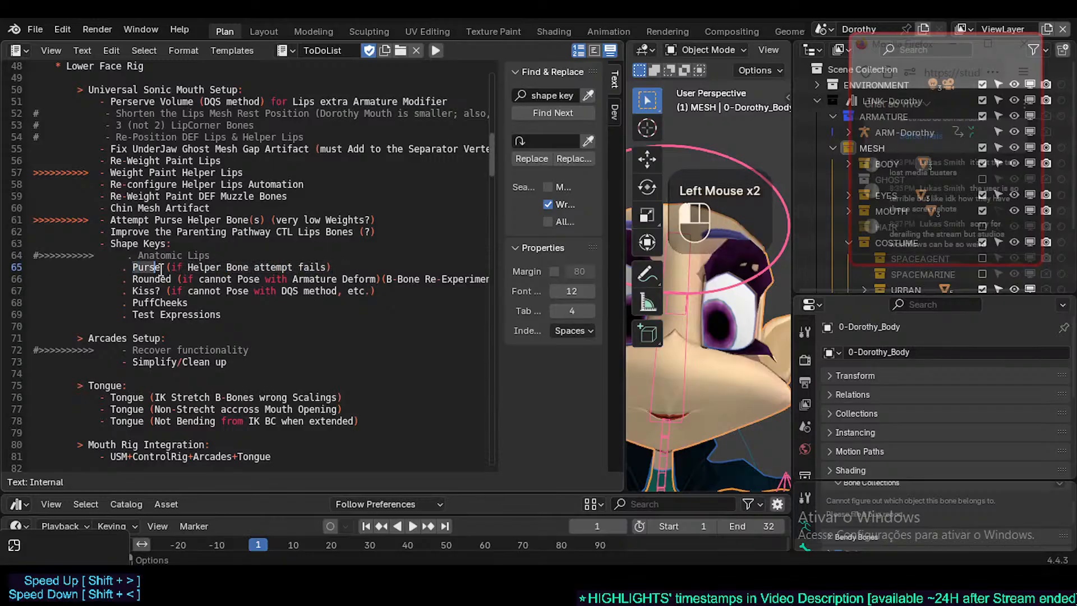
{"action": "mouse_move", "coordinate": [161, 270]}
{"action": "left_mouse_down"}
{"action": "mouse_move", "coordinate": [345, 267]}
{"action": "mouse_move", "coordinate": [166, 267]}
{"action": "left_mouse_up"}
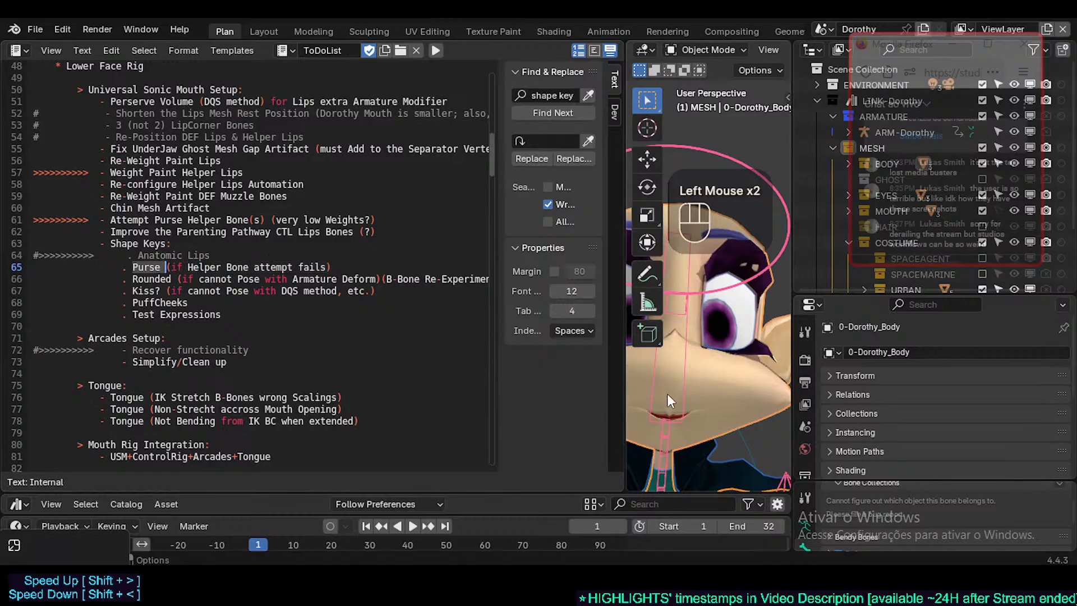
Open Dorothy's body mesh in Edit Mode and examine the geometry around the mouth
{"action": "scroll", "coordinate": [675, 421], "scroll_direction": "up", "scroll_amount": 2}
{"action": "scroll", "coordinate": [702, 405], "scroll_direction": "down", "scroll_amount": 2}
{"action": "key", "text": "ctrl+Tab"}
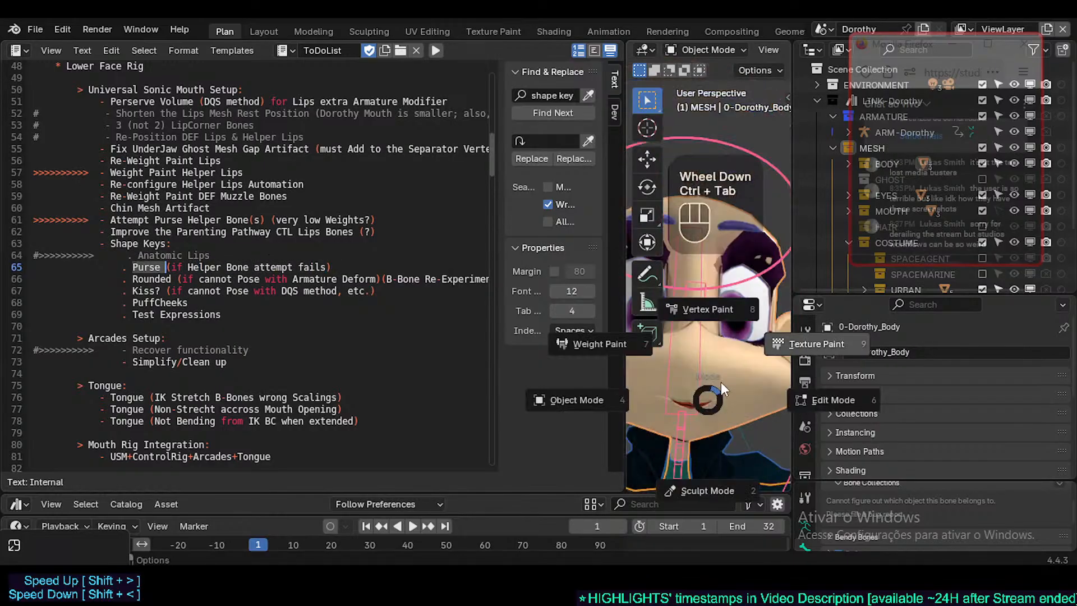
{"action": "key", "text": "ctrl+Tab"}
{"action": "left_click", "coordinate": [722, 382]}
{"action": "key", "text": "Tab"}
{"action": "middle_click_drag", "start_coordinate": [722, 382], "coordinate": [709, 399]}
{"action": "scroll", "coordinate": [742, 397], "scroll_direction": "up", "scroll_amount": 1}
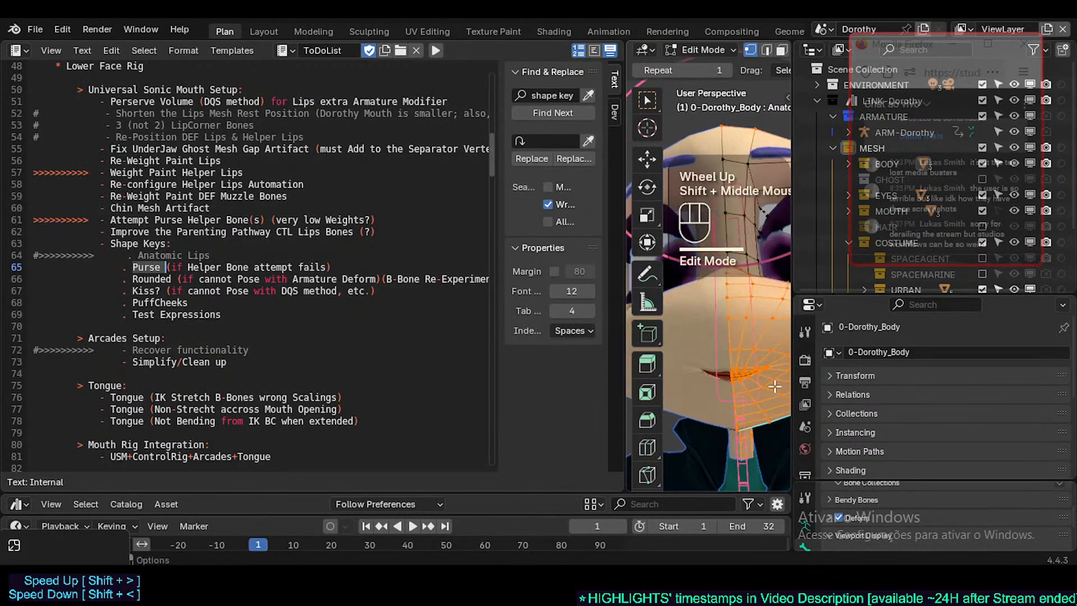
Widen the 3D viewport into the Outliner and Properties area, keeping the mouth mesh in view
{"action": "left_click_drag", "start_coordinate": [792, 382], "coordinate": [968, 375]}
{"action": "key", "text": "n"}
{"action": "middle_click_drag", "start_coordinate": [828, 336], "coordinate": [789, 357]}
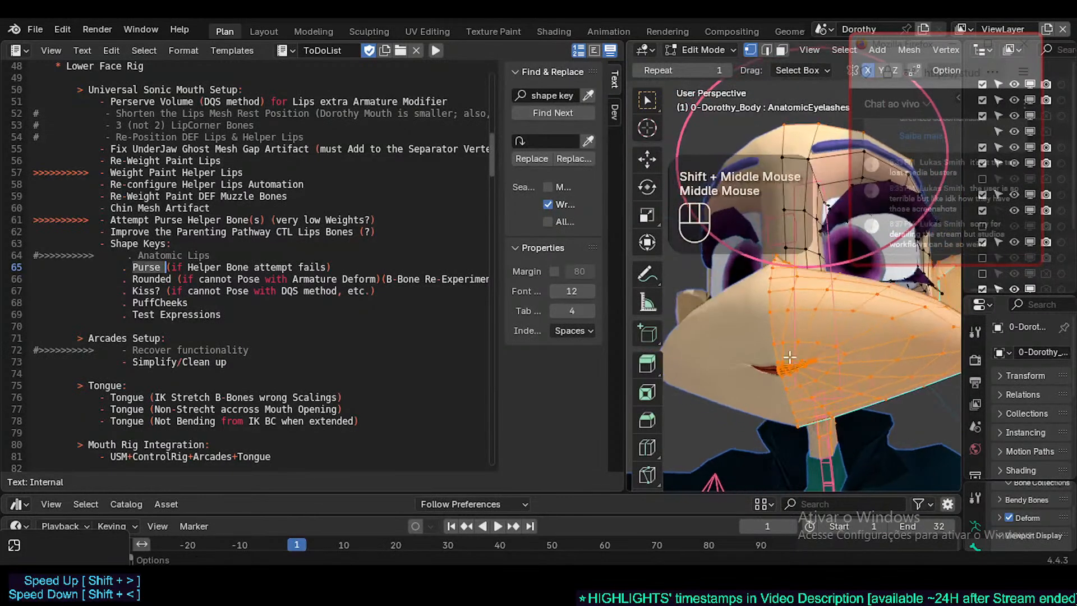
Deselect all of the body mesh's vertices and return to Object Mode
{"action": "key", "text": "alt+a"}
{"action": "middle_click_drag", "start_coordinate": [855, 350], "coordinate": [816, 396]}
{"action": "middle_click_drag", "start_coordinate": [816, 395], "coordinate": [788, 328]}
{"action": "scroll", "coordinate": [846, 359], "scroll_direction": "down", "scroll_amount": 1}
{"action": "key", "text": "ctrl+Tab"}
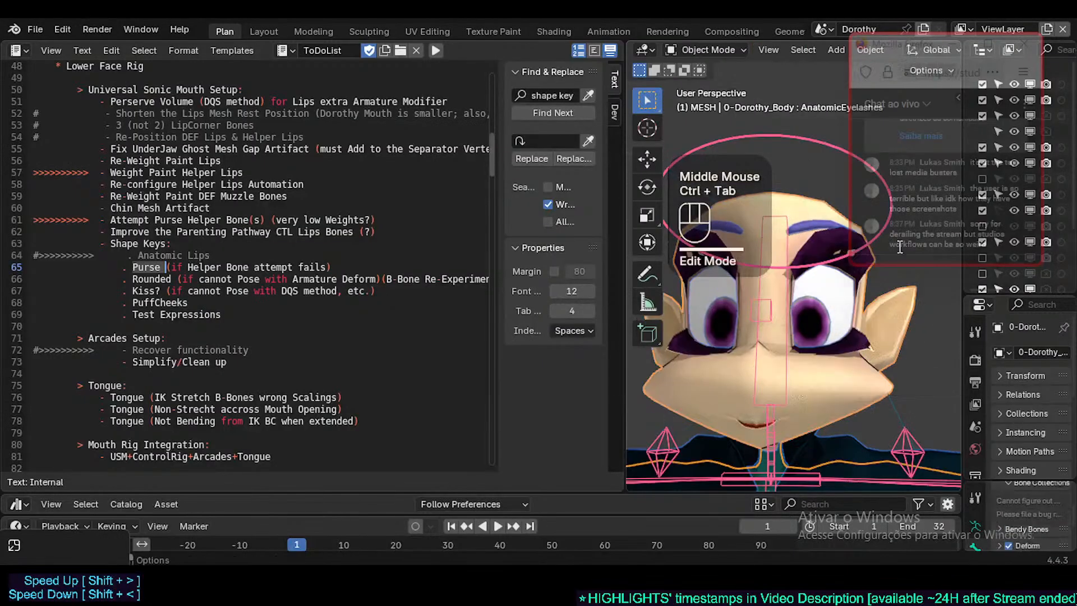
Make the live chat window taller and widen the 3D viewport into the to-do list's text editor
{"action": "left_click_drag", "start_coordinate": [938, 267], "coordinate": [927, 345]}
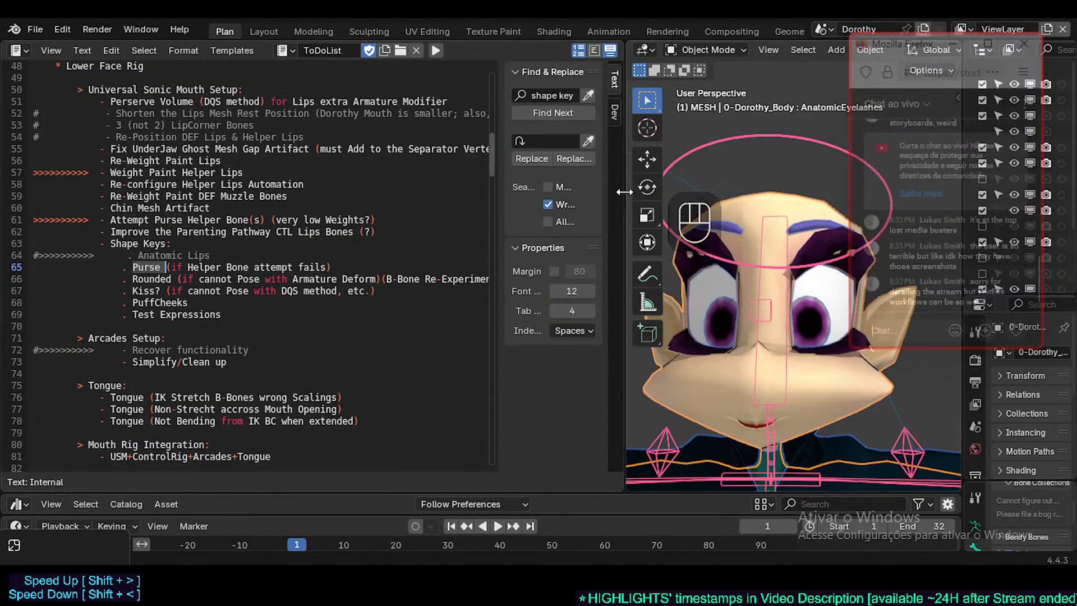
{"action": "left_click_drag", "start_coordinate": [620, 200], "coordinate": [374, 203]}
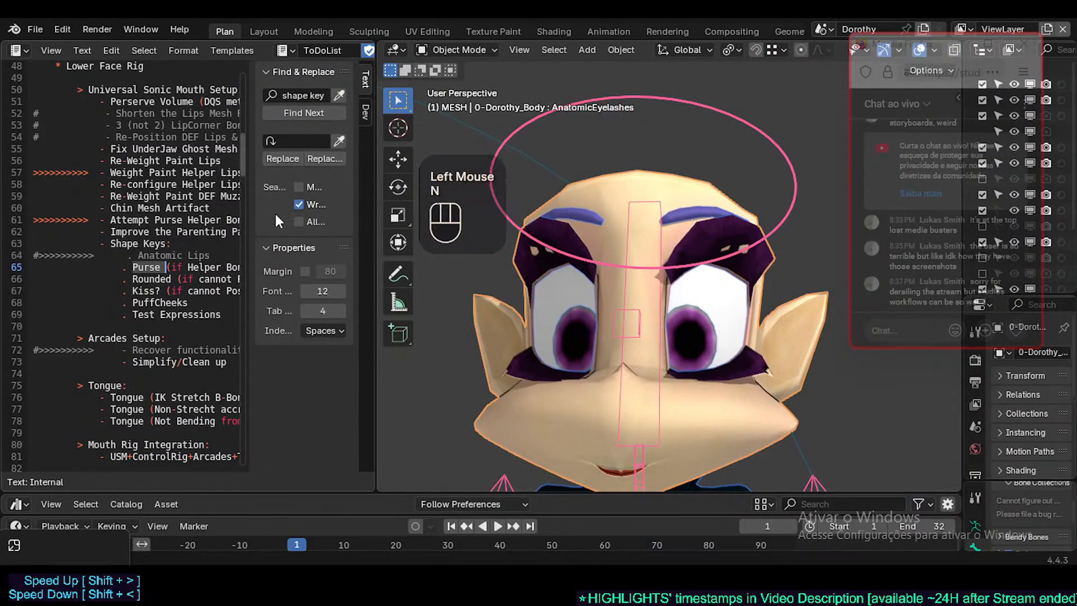
{"action": "scroll", "coordinate": [555, 261], "scroll_direction": "down", "scroll_amount": 2}
{"action": "middle_click_drag", "start_coordinate": [563, 274], "coordinate": [564, 308], "text": "shift"}
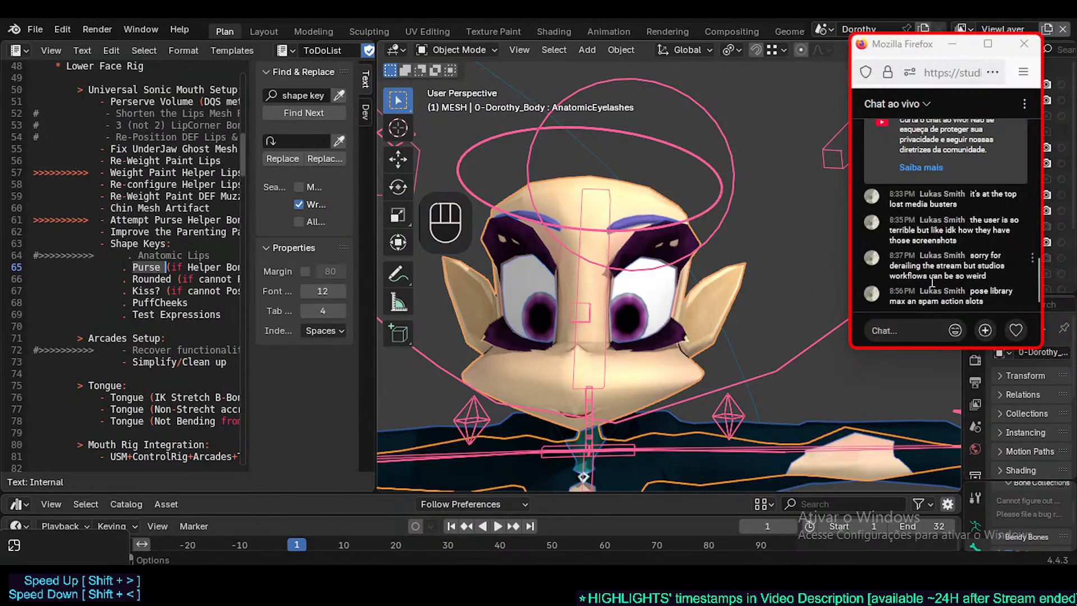
Examine Dorothy's head and mouth from the front and from a three-quarter angle
{"action": "middle_click_drag", "start_coordinate": [640, 324], "coordinate": [619, 331], "text": "shift"}
{"action": "middle_click_drag", "start_coordinate": [619, 331], "coordinate": [730, 268]}
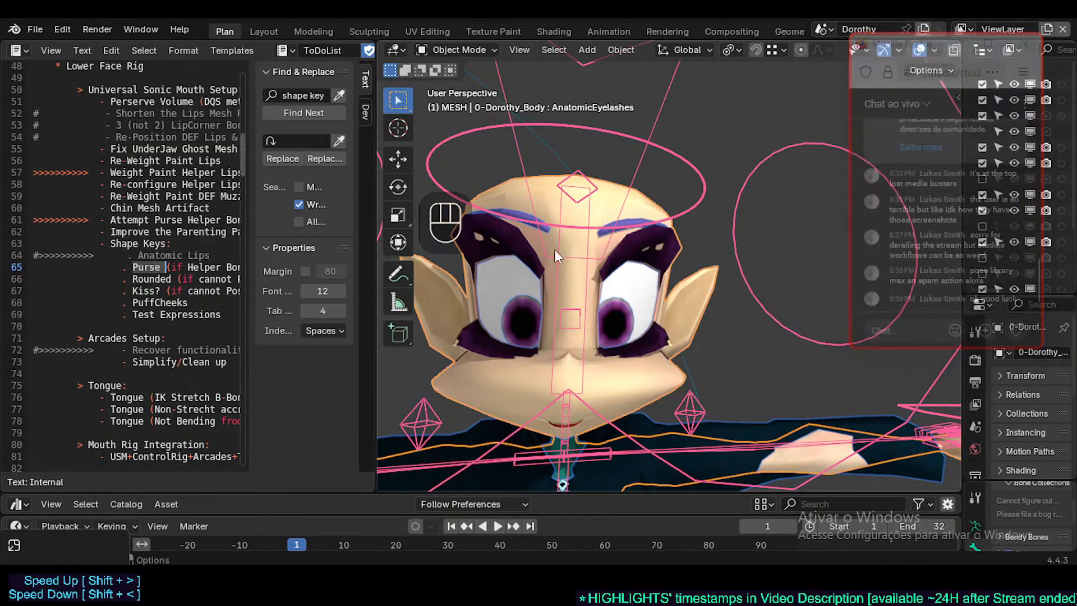
{"action": "middle_click_drag", "start_coordinate": [605, 330], "coordinate": [624, 369]}
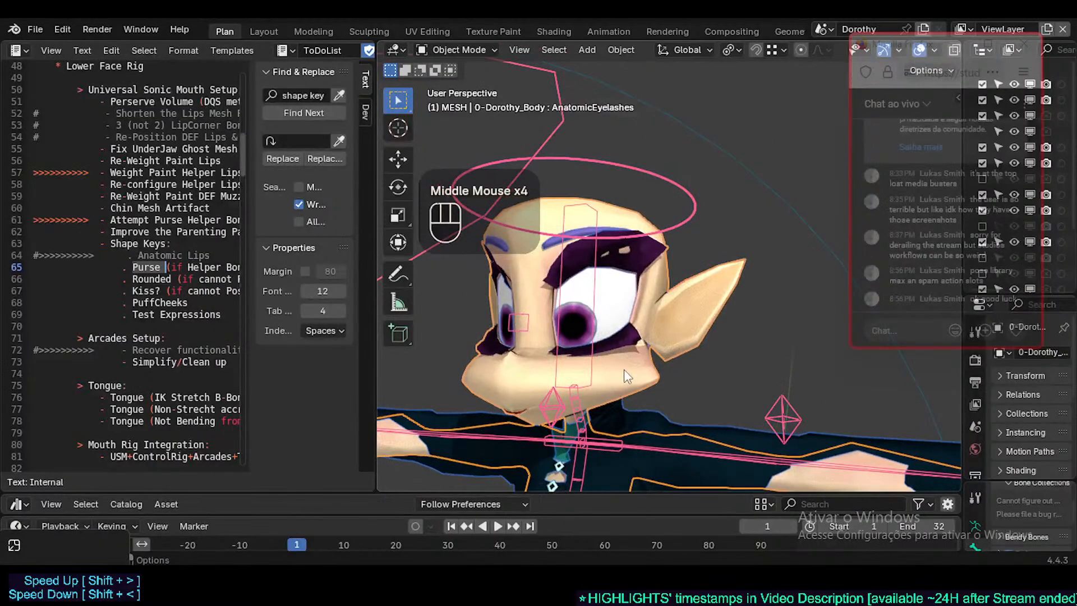
{"action": "scroll", "coordinate": [623, 369], "scroll_direction": "down", "scroll_amount": 1}
Expand the Asset Browser and the timeline beneath the 3D viewport to reveal their contents
{"action": "left_click_drag", "start_coordinate": [843, 493], "coordinate": [829, 379]}
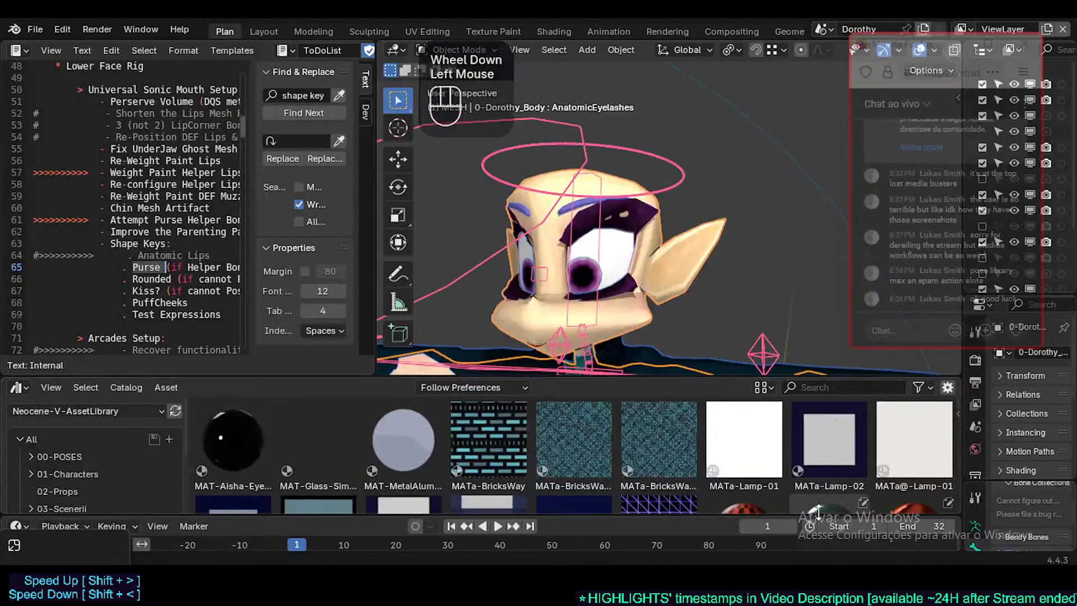
{"action": "left_click_drag", "start_coordinate": [824, 517], "coordinate": [810, 418]}
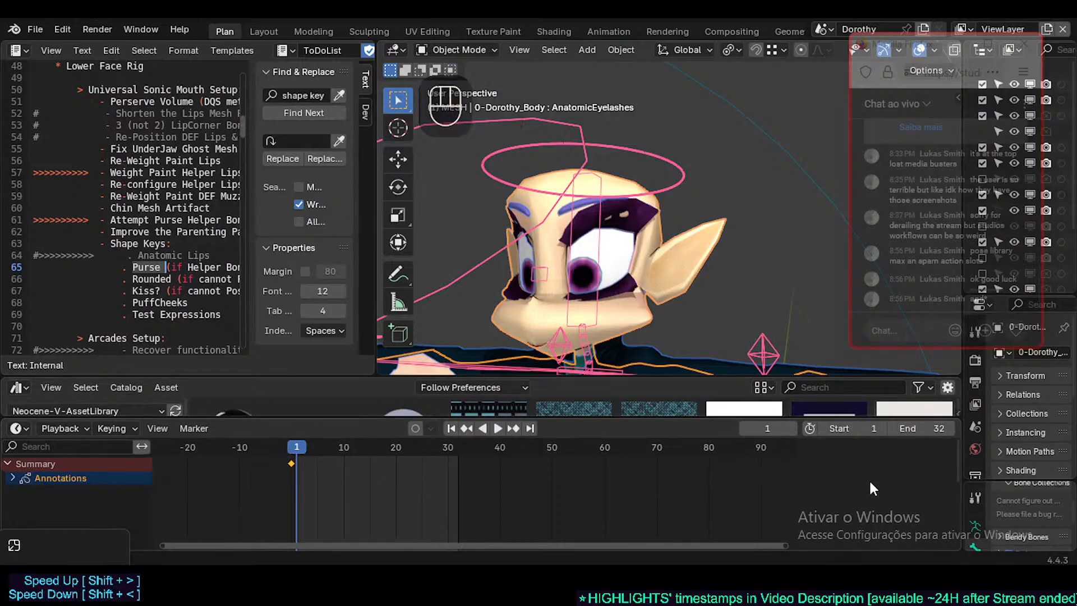
{"action": "key", "text": "n"}
{"action": "key", "text": "n"}
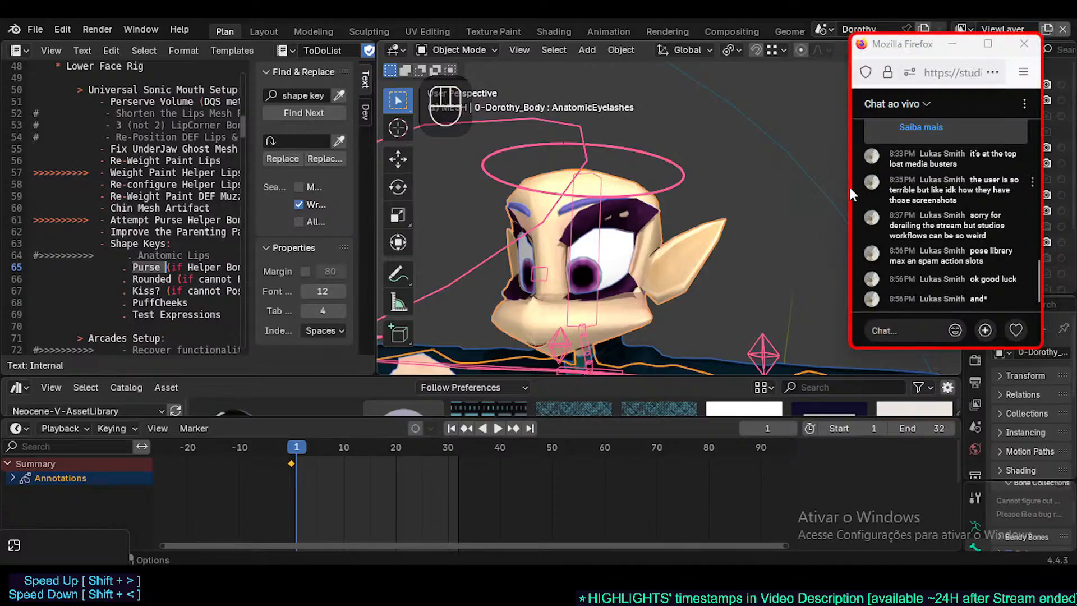
Resize the Firefox live chat window to a taller format and reposition it near the screen's upper corner
{"action": "left_click_drag", "start_coordinate": [849, 188], "coordinate": [752, 188]}
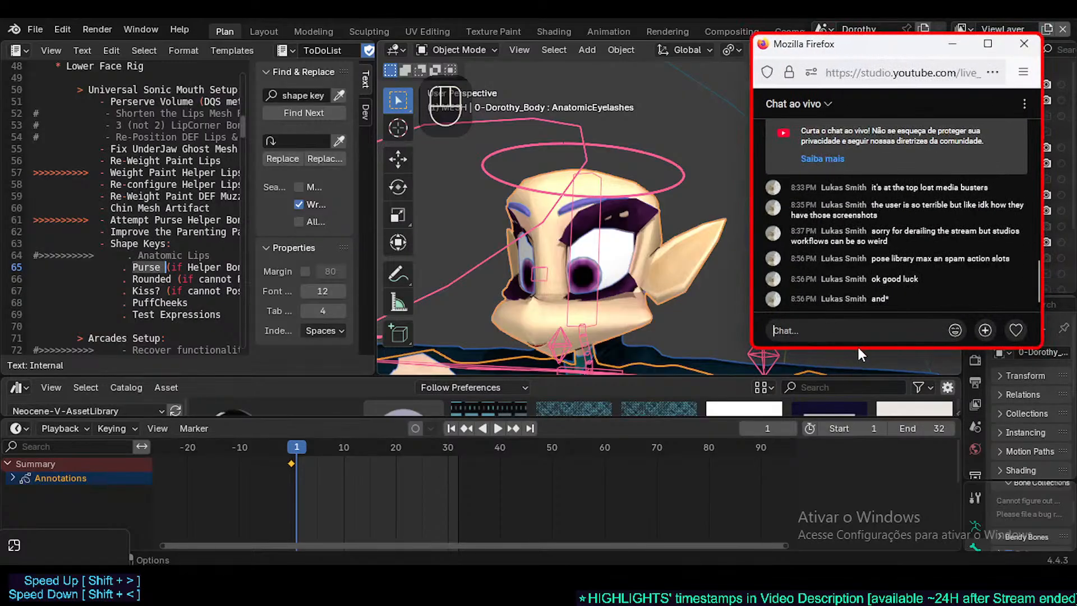
{"action": "left_click_drag", "start_coordinate": [858, 346], "coordinate": [858, 396]}
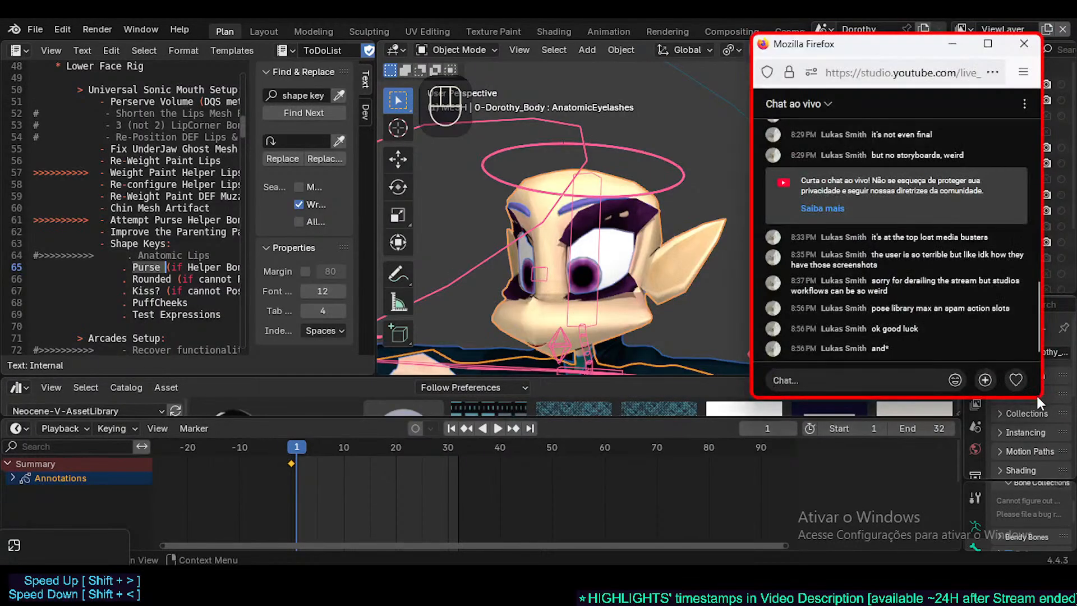
{"action": "left_click_drag", "start_coordinate": [1035, 399], "coordinate": [998, 440]}
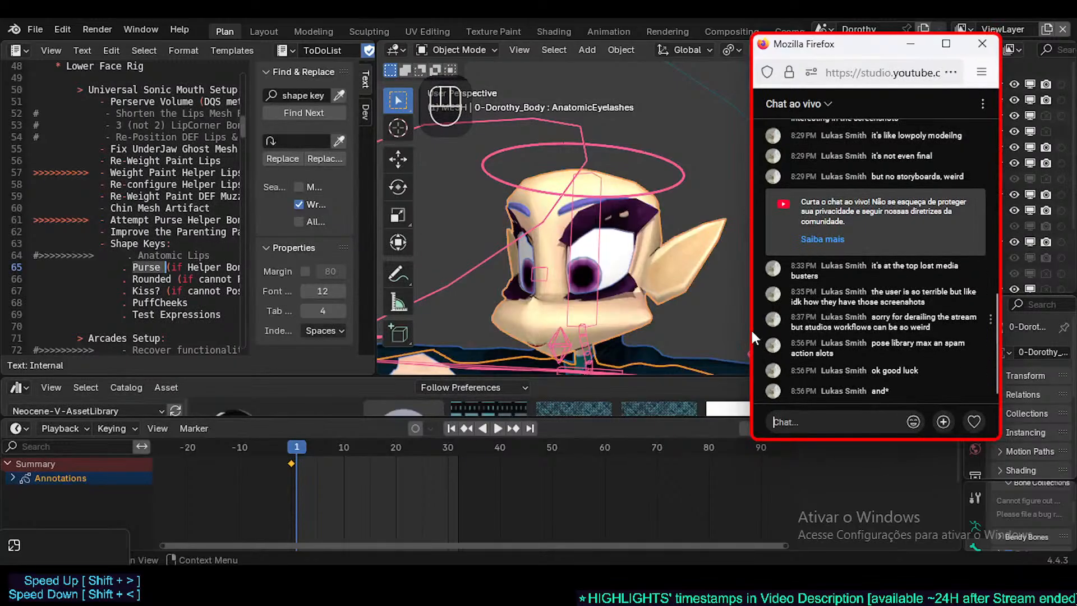
{"action": "left_click_drag", "start_coordinate": [747, 325], "coordinate": [764, 325]}
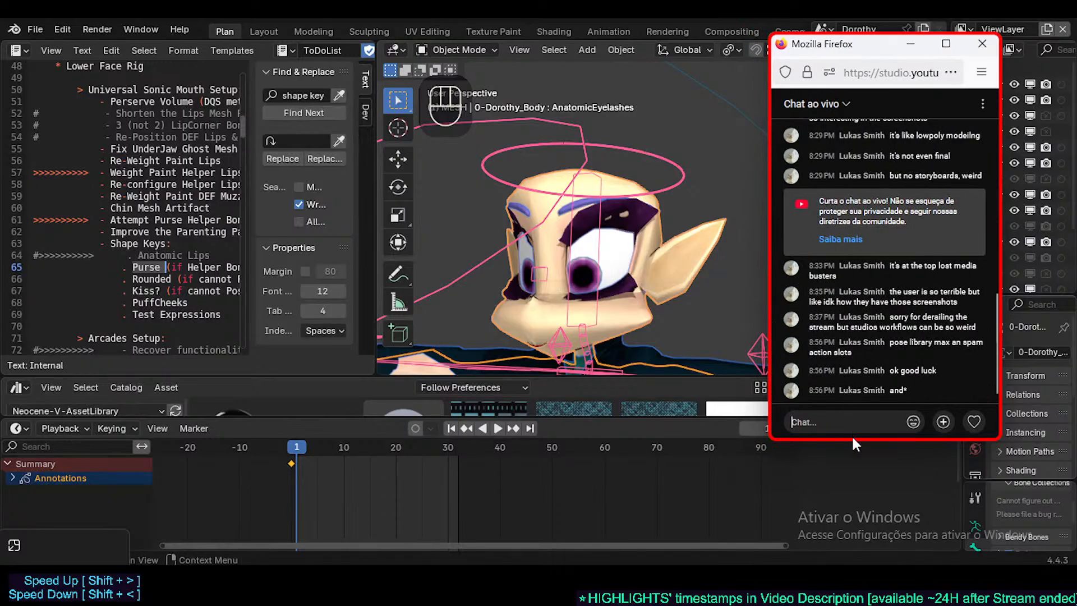
{"action": "left_click_drag", "start_coordinate": [849, 439], "coordinate": [847, 446]}
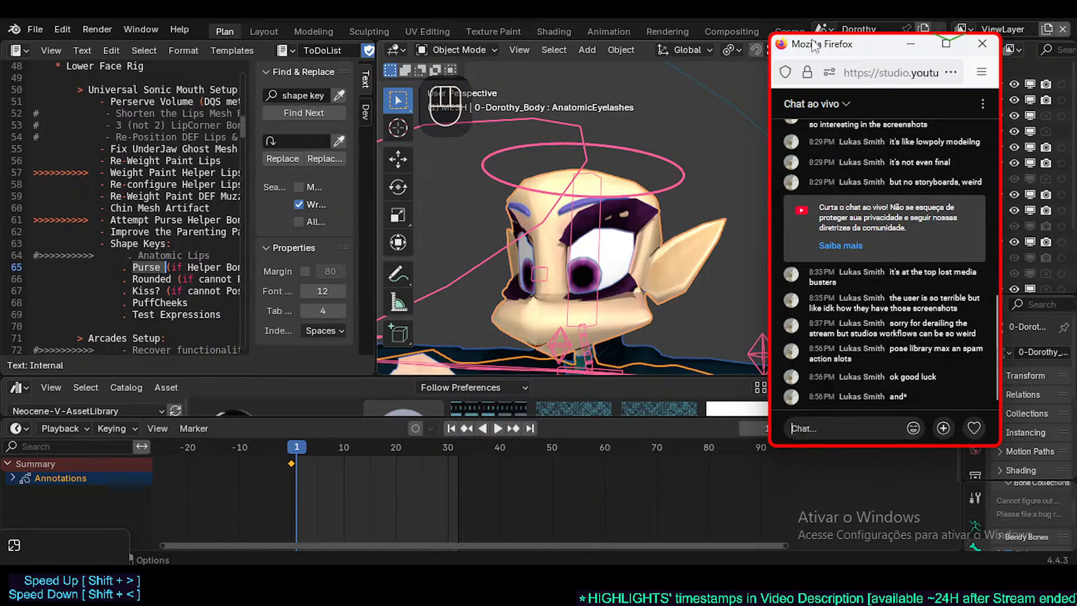
{"action": "left_click_drag", "start_coordinate": [818, 50], "coordinate": [840, 36]}
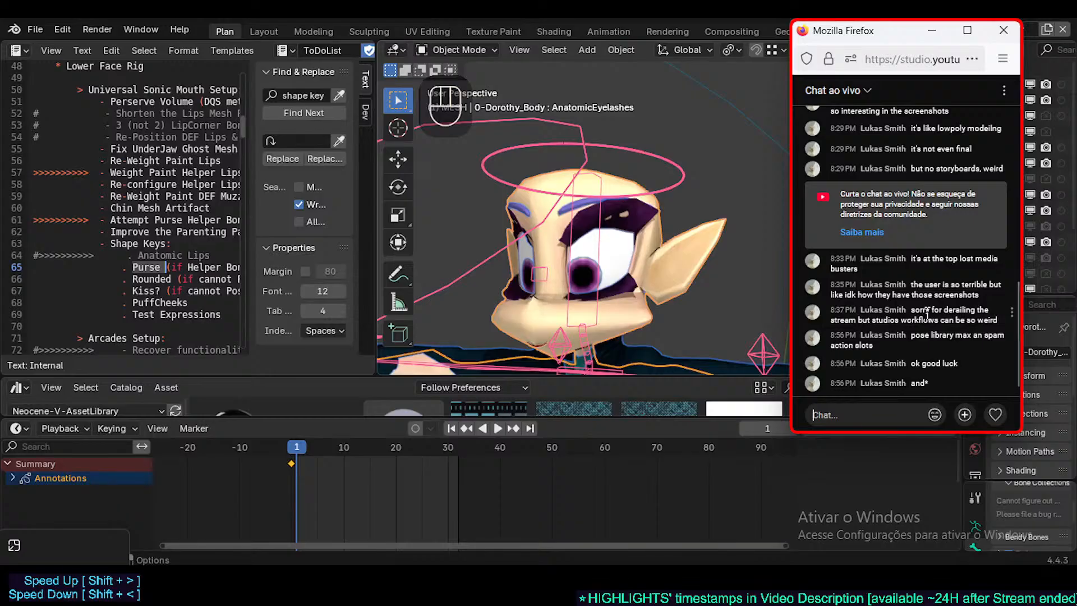
Switch from the live chat back to Blender and bring up the preview of the OBS window
{"action": "key", "text": "alt+Tab"}
{"action": "mouse_move", "coordinate": [632, 577]}
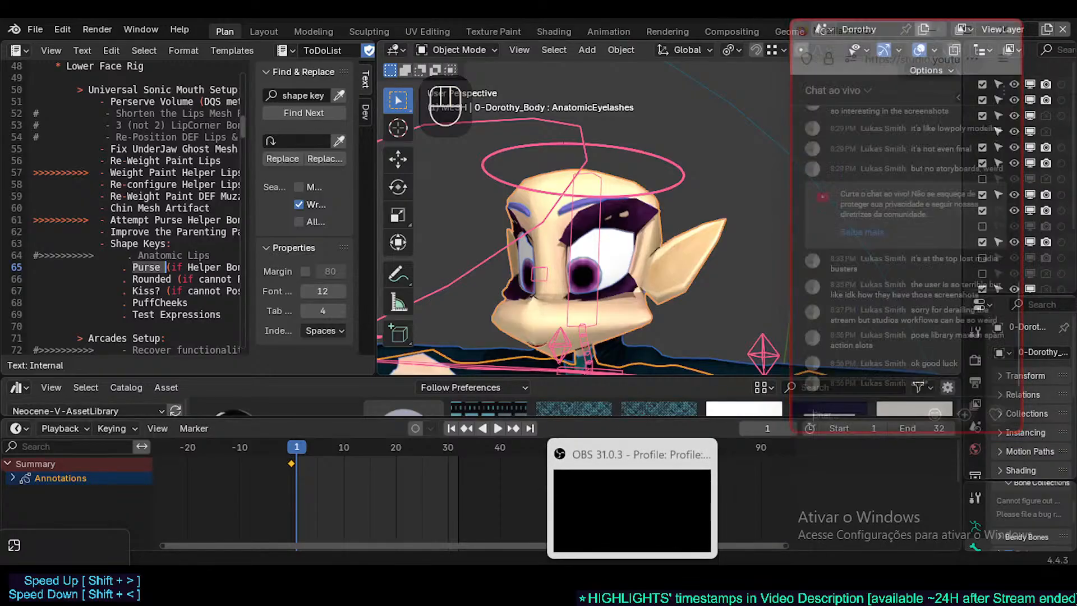